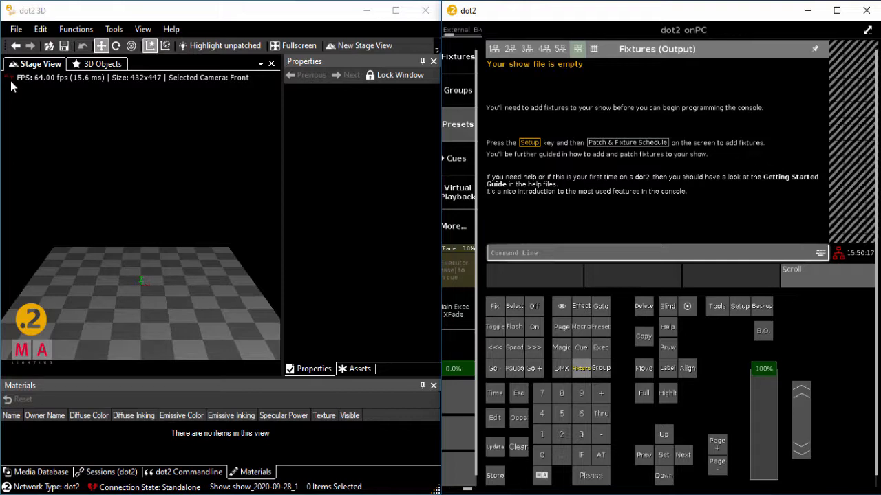
Step: Start a new network session for the onPC station in the console's Sessions setup
click(739, 307)
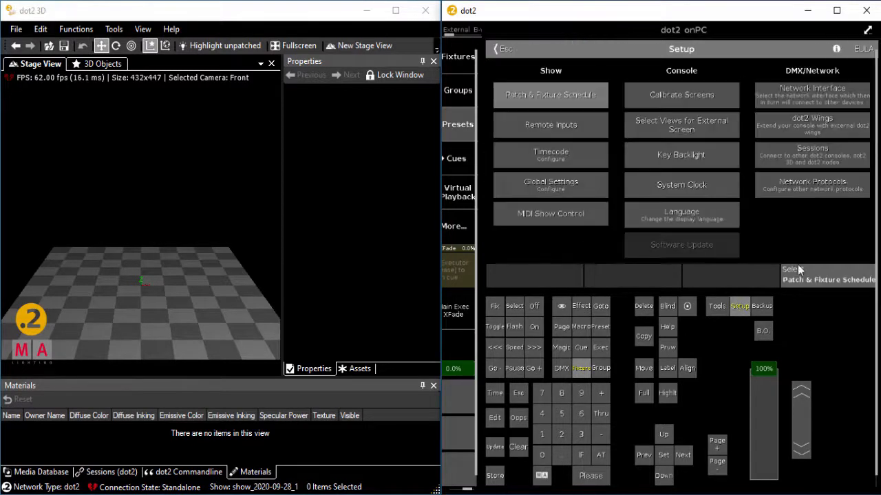
click(799, 158)
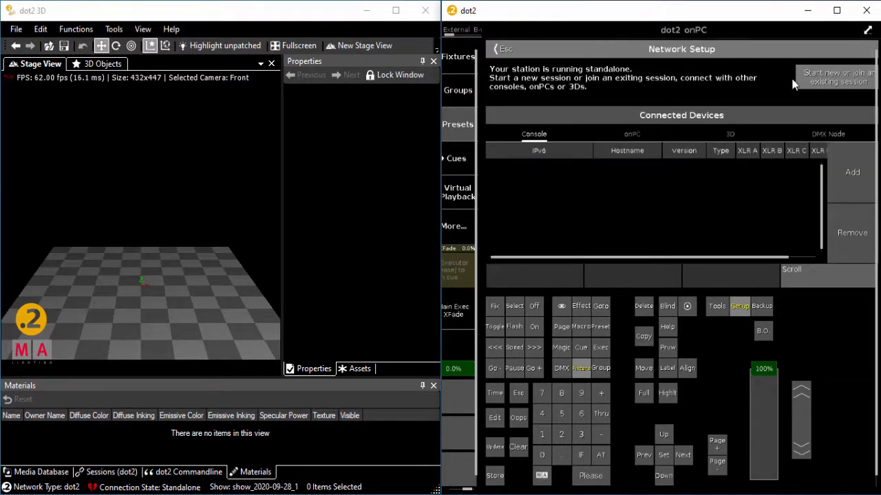
click(822, 79)
click(508, 116)
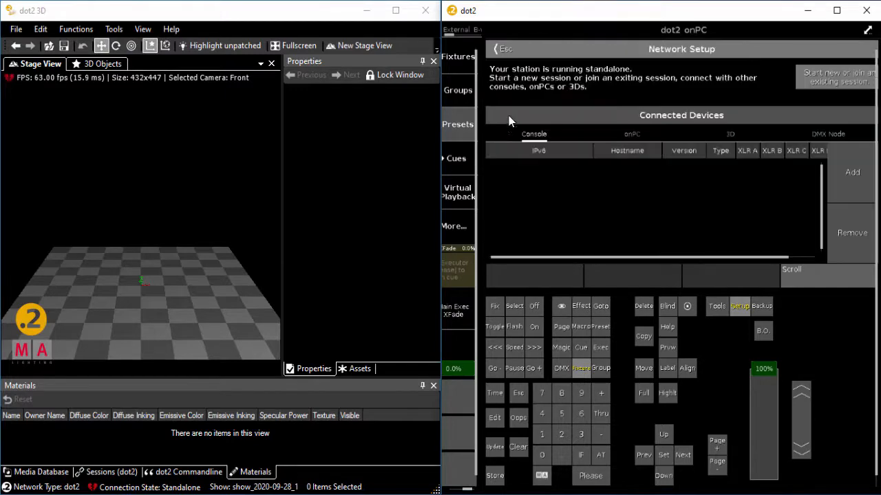
click(862, 167)
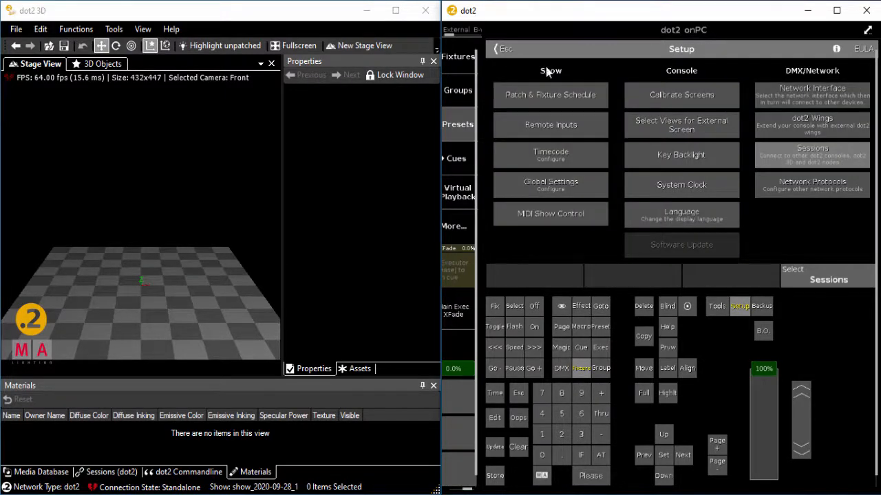
click(510, 51)
Step: Add the 3D station to the network session's connected devices
click(738, 307)
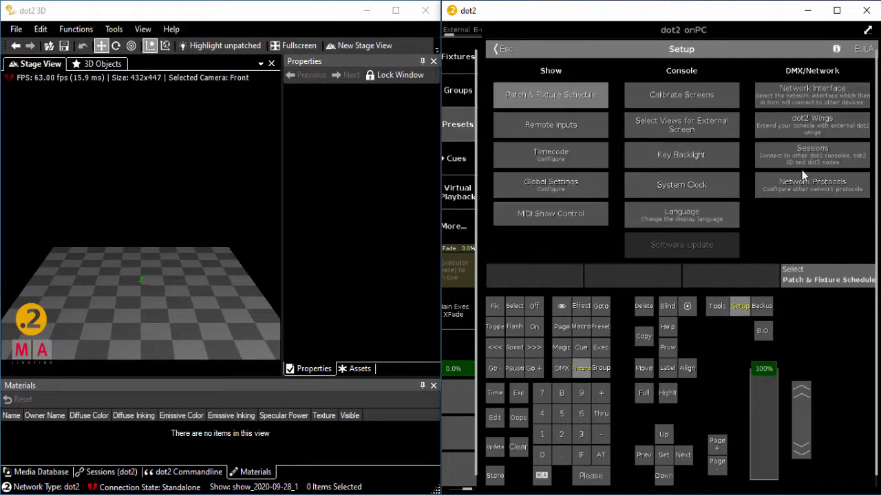
click(805, 152)
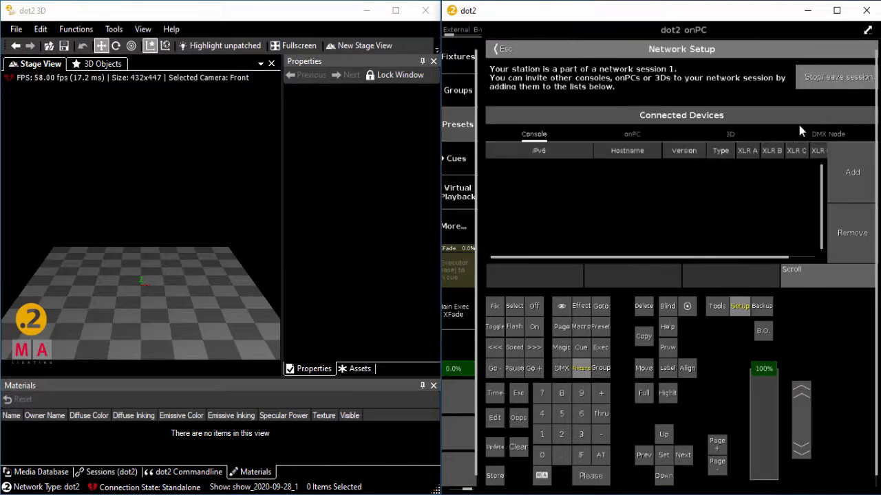
click(851, 173)
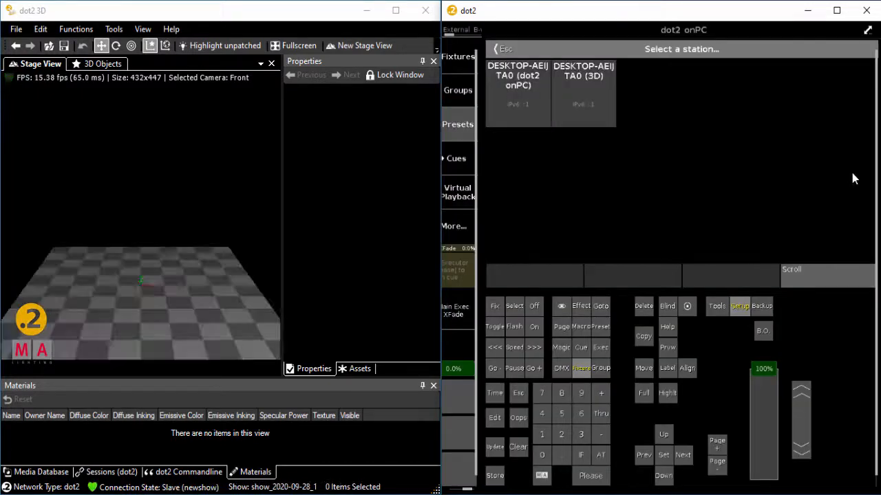
click(580, 92)
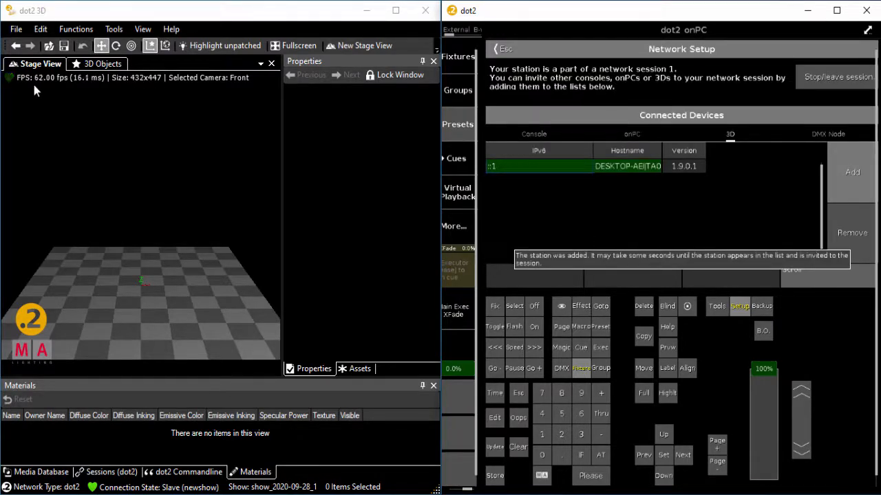
click(508, 52)
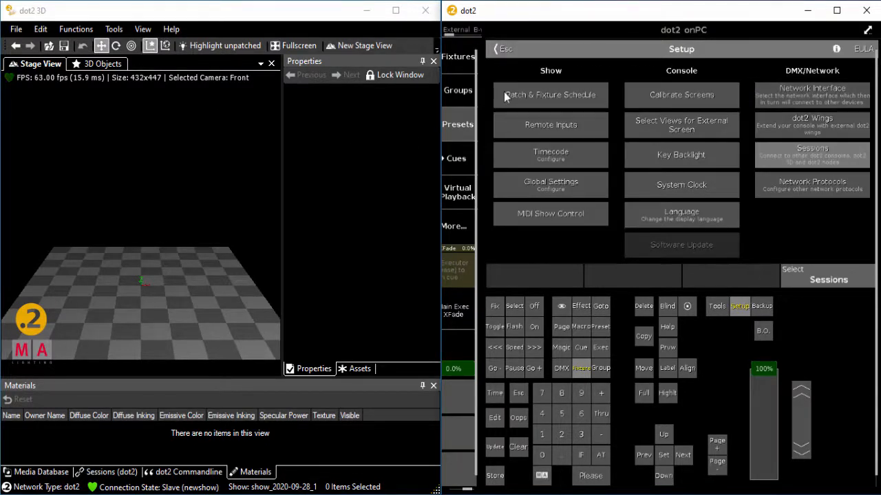
Step: Begin adding 2 Dimmer 00 fixtures in the Patch and Fixture Schedule with a quantity of 10
click(544, 96)
click(548, 96)
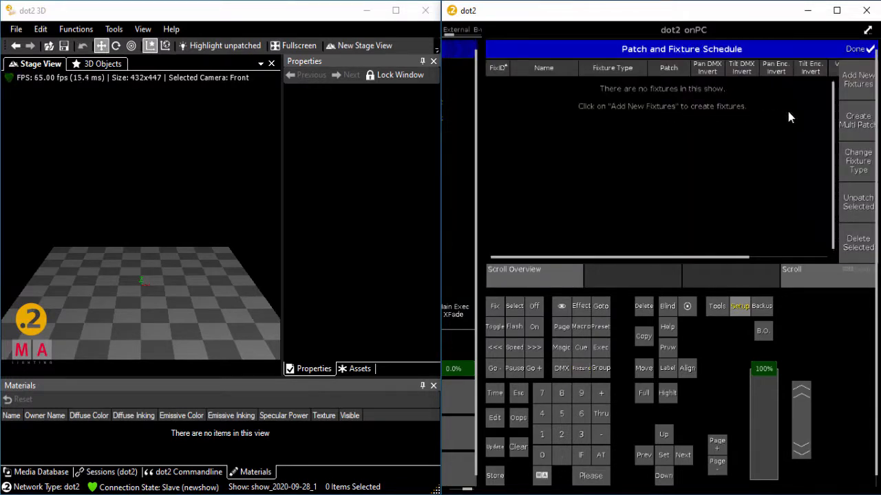
click(859, 80)
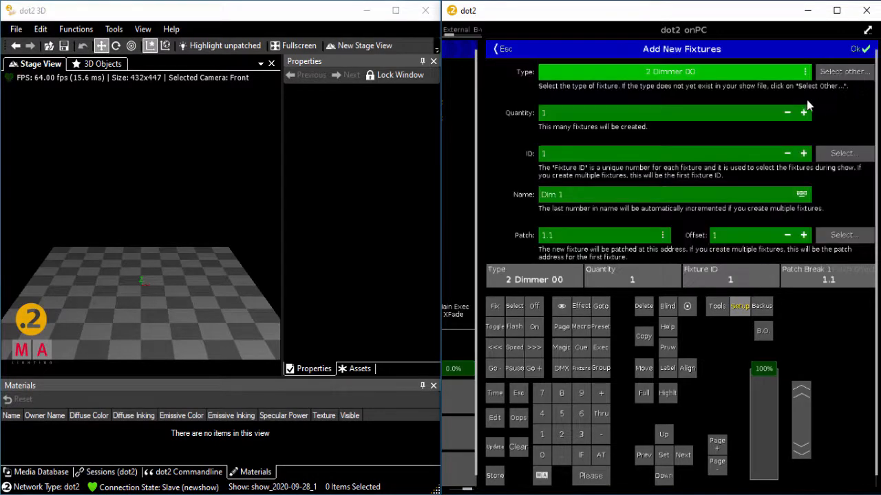
click(804, 113)
click(803, 113)
click(803, 114)
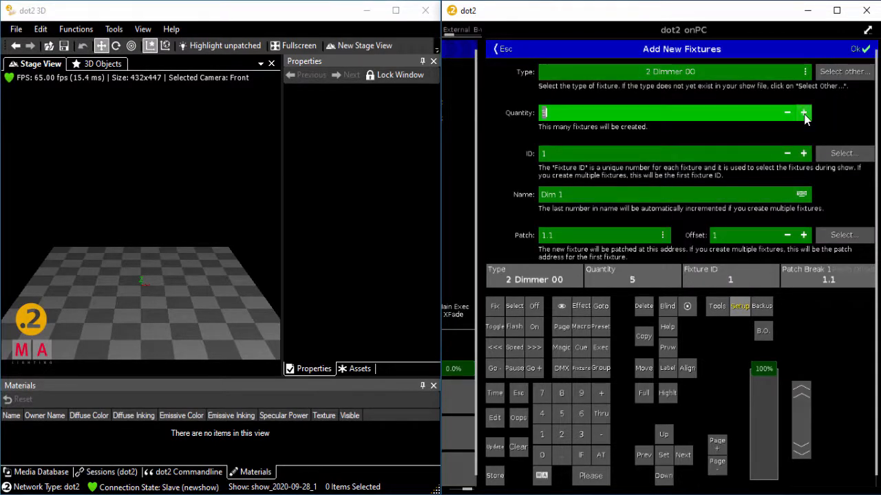
click(804, 114)
click(803, 114)
click(805, 117)
click(803, 114)
click(804, 113)
click(804, 114)
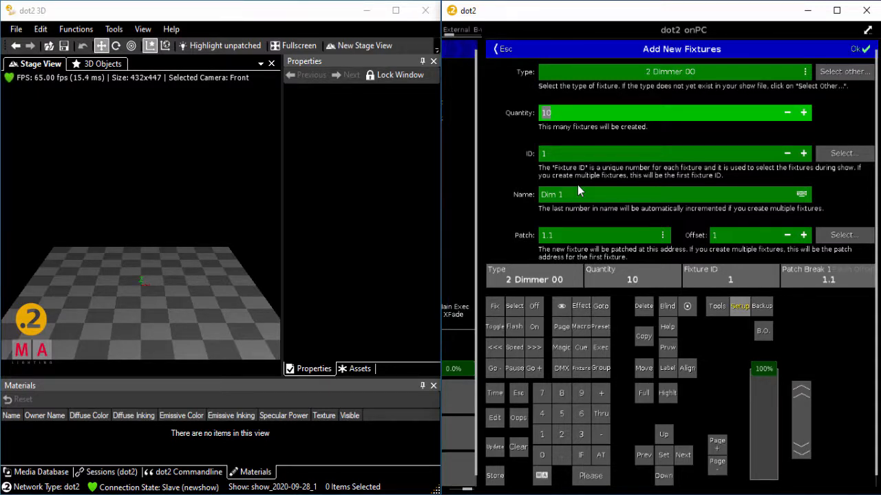
Step: Set the first dimmer's fixture ID to 101 and create the fixtures
click(555, 153)
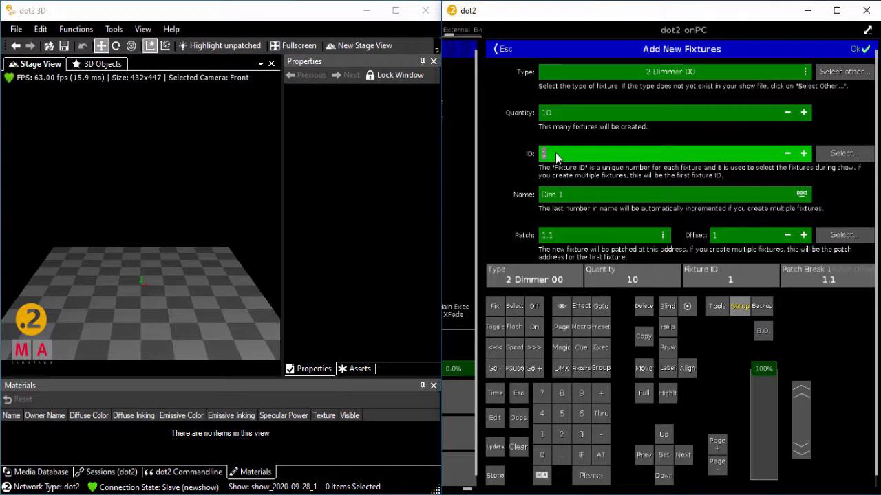
text(101)
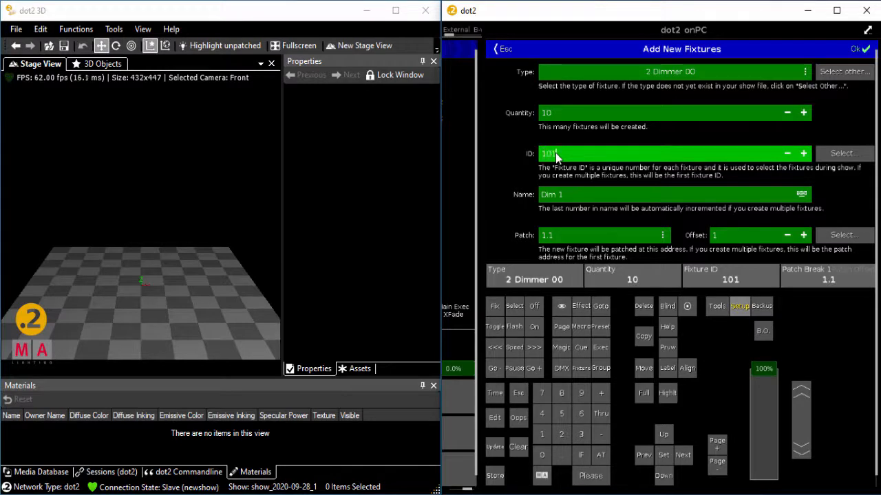
click(860, 50)
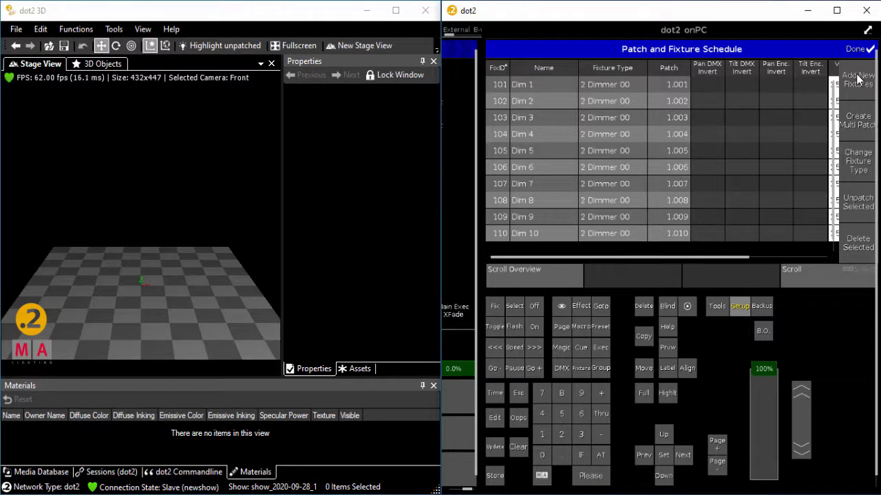
Step: Begin another fixture entry and choose the Martin Mac Aura in Extended - Colour Calibration Off mode as its type
click(858, 80)
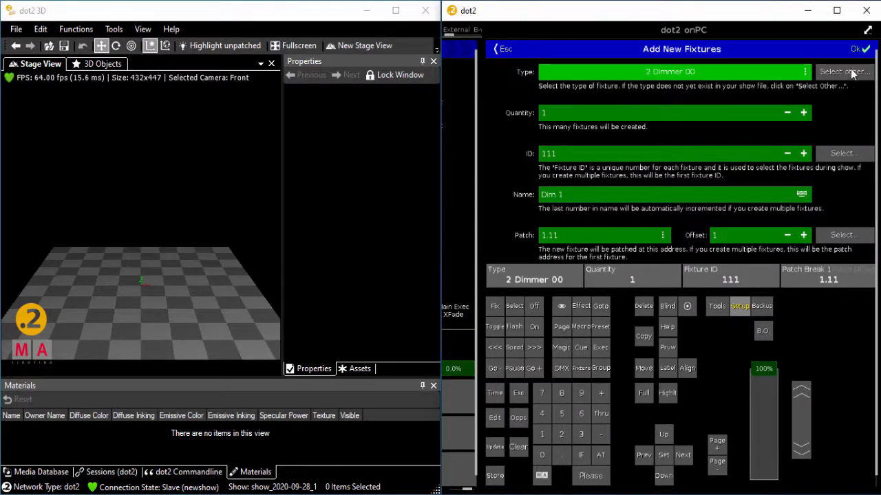
click(845, 73)
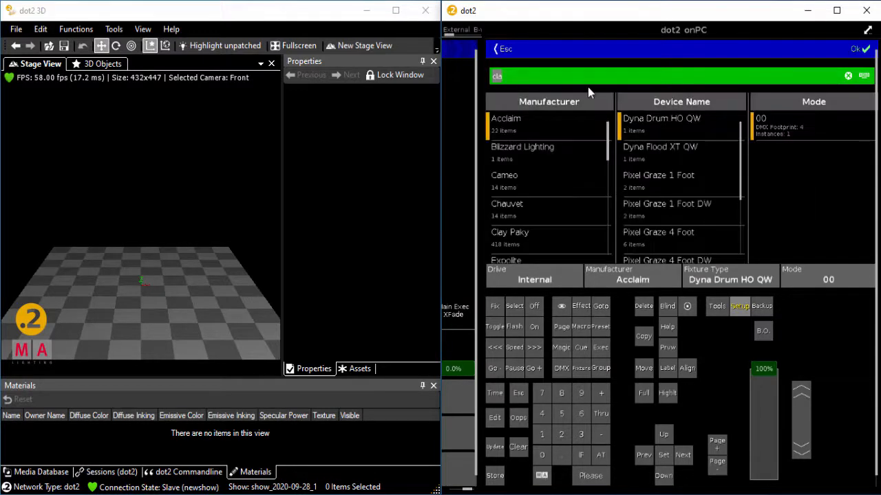
text(Martin)
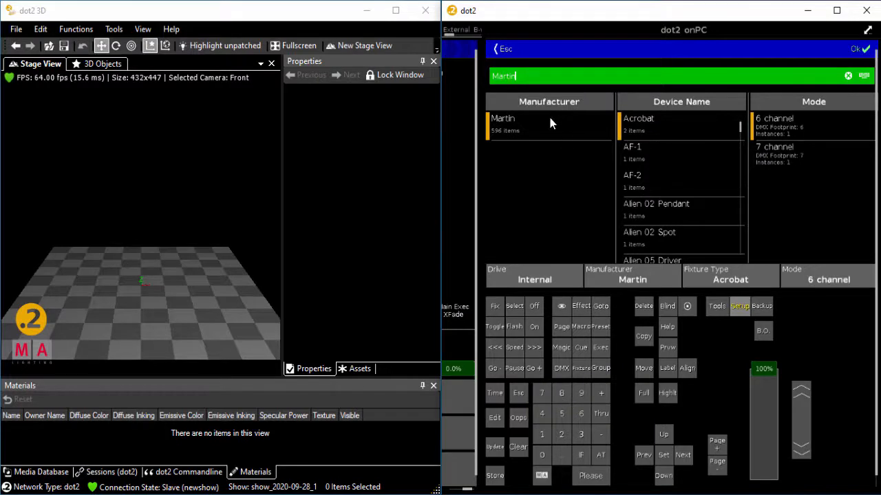
click(714, 179)
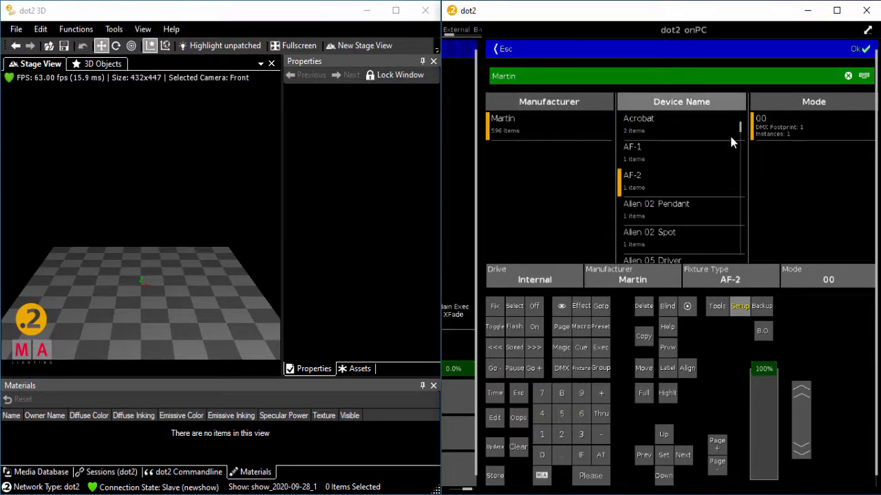
drag(739, 128, 739, 194)
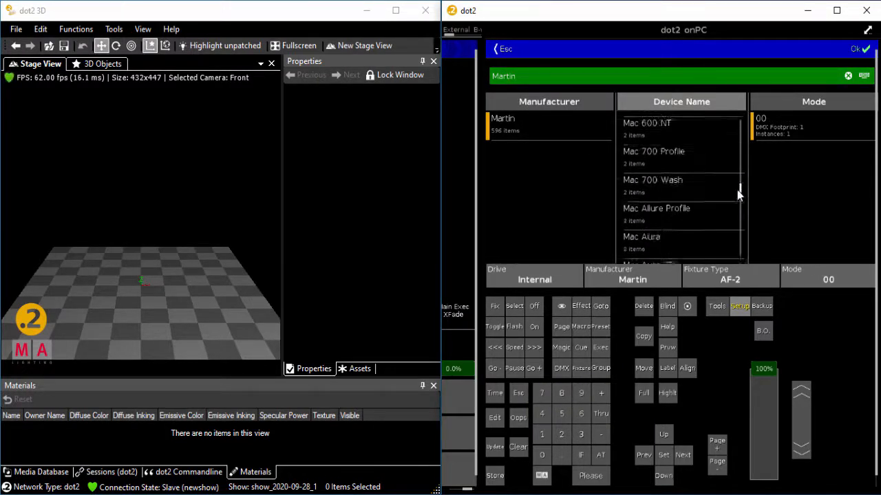
click(647, 181)
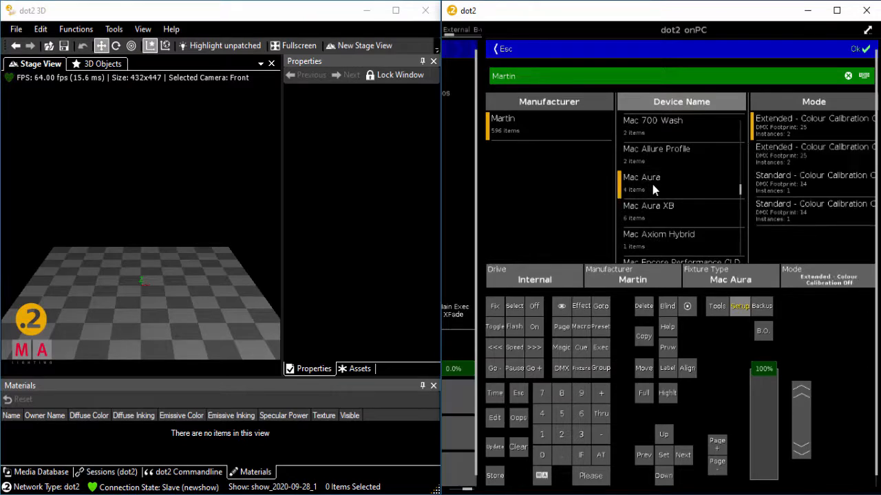
click(811, 120)
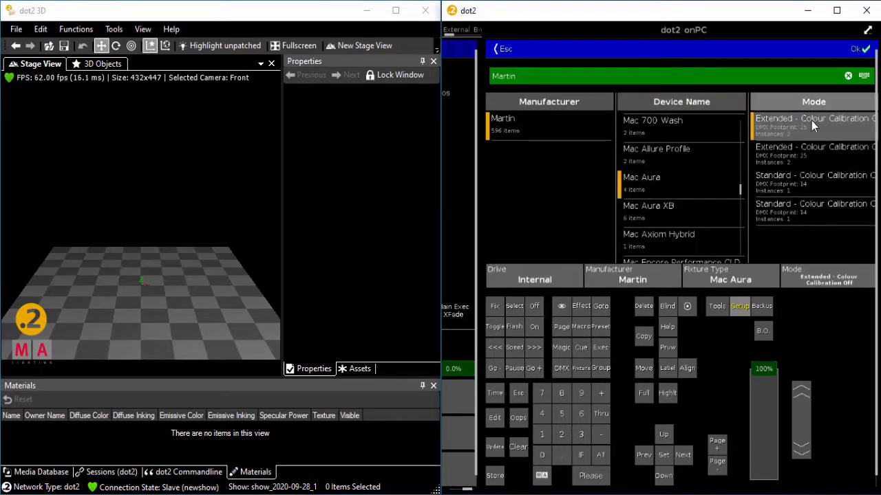
click(857, 53)
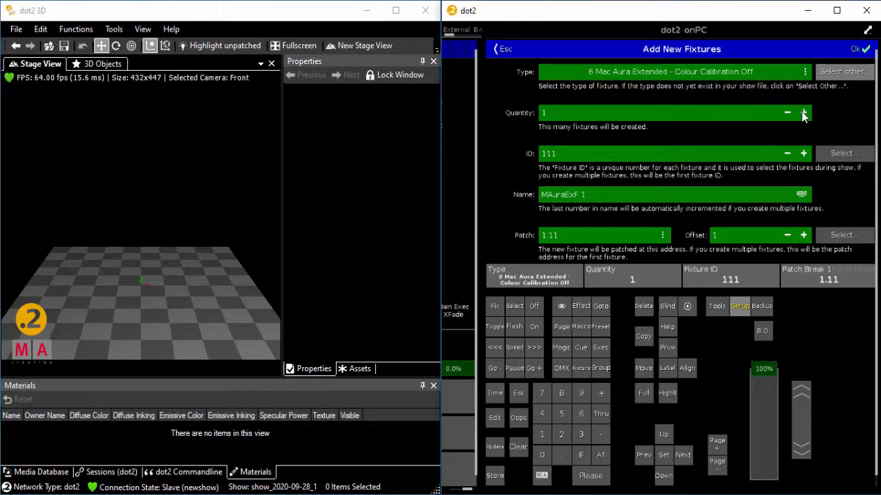
Step: Set the Mac Aura quantity to 6 and the starting fixture ID to 201
click(803, 113)
click(802, 113)
click(802, 112)
click(802, 113)
click(802, 113)
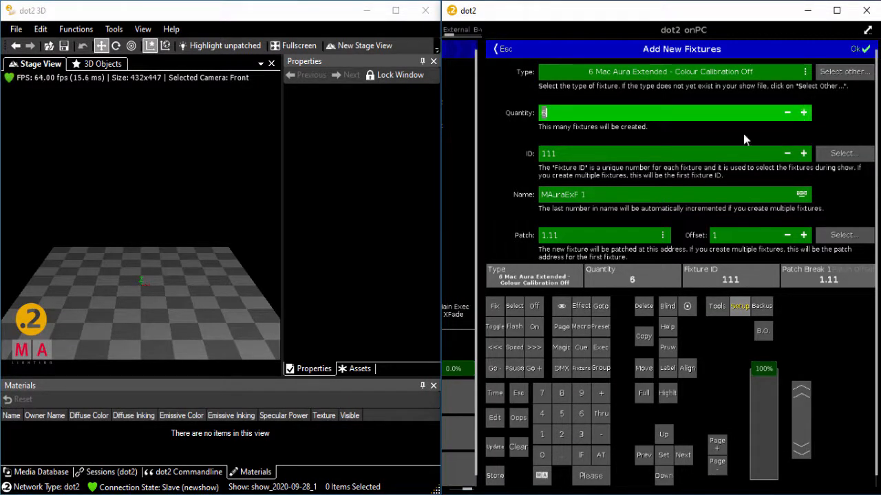
click(601, 159)
text(29)
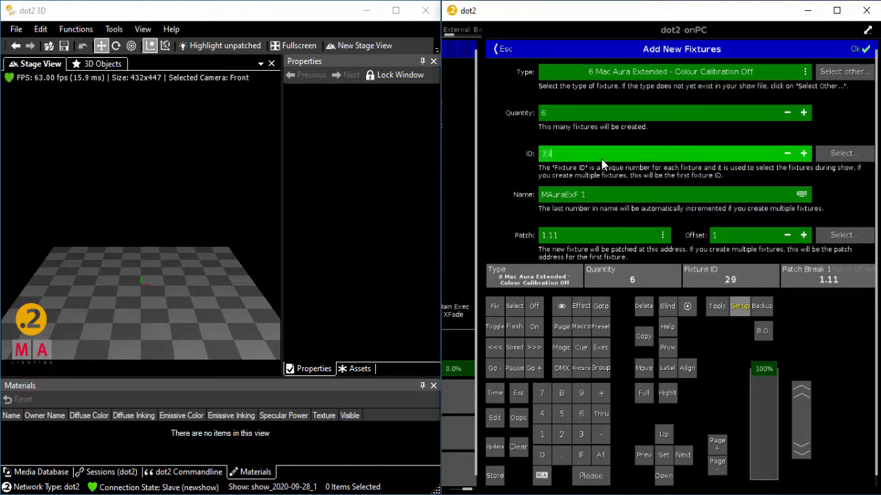
key(BackSpace)
text(01)
Step: Name the Mac Aura fixtures Wash and create them in the patch
click(591, 199)
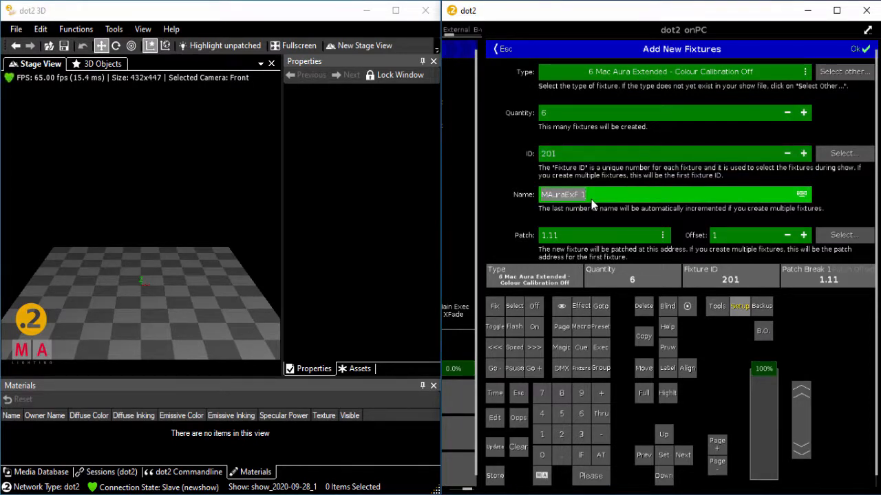
text(Wash)
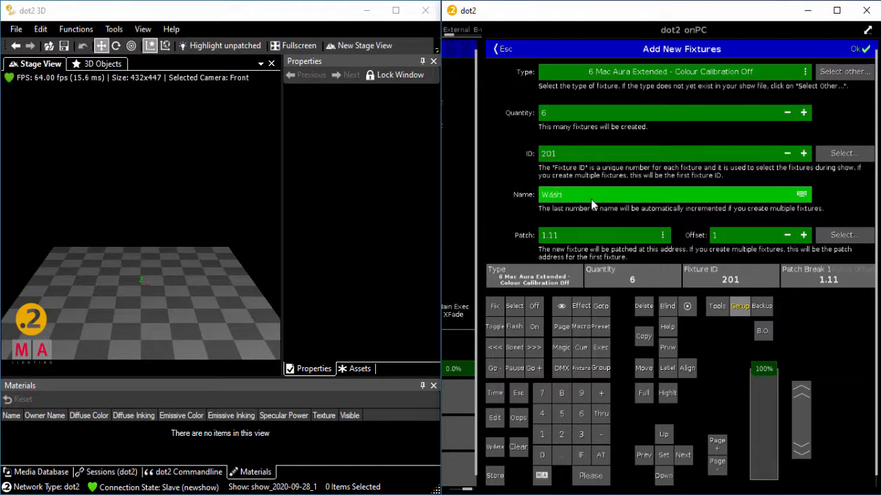
click(856, 51)
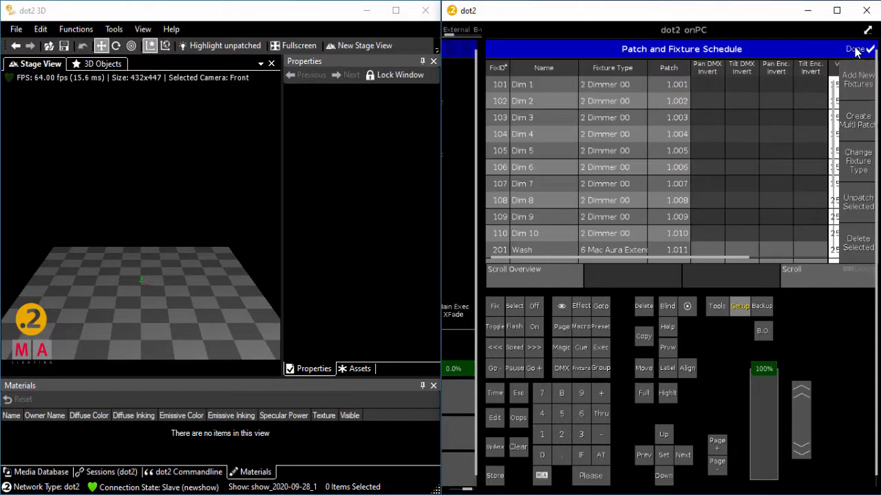
Step: Begin another fixture entry and choose the Martin Mac 500 in Mode 4 - Gobo mode fixed as its type
click(857, 84)
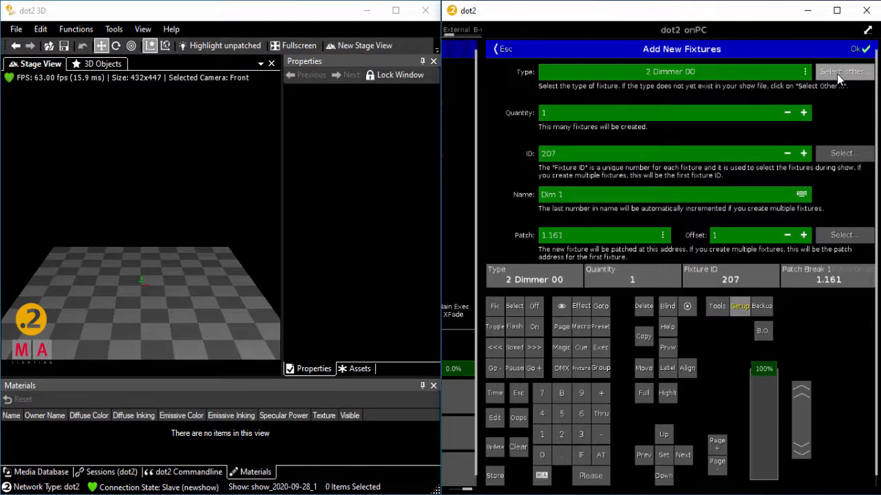
click(844, 71)
click(717, 172)
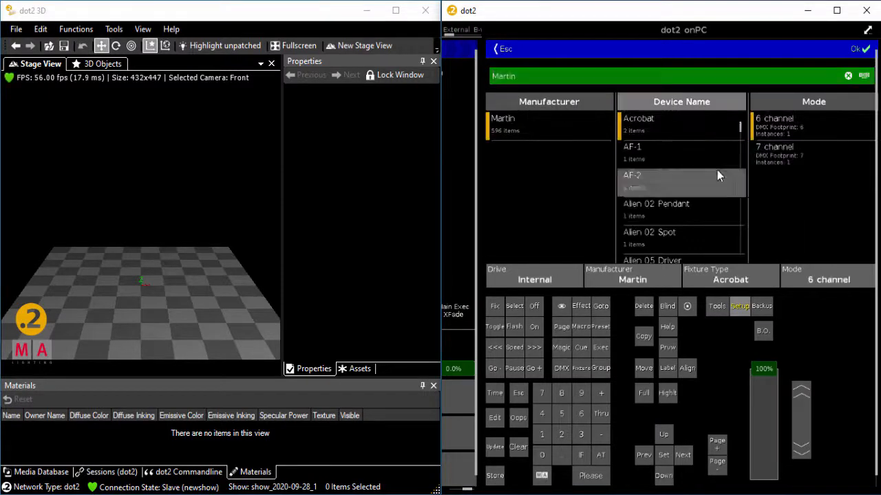
scroll(716, 170, down, 10)
scroll(717, 177, down, 10)
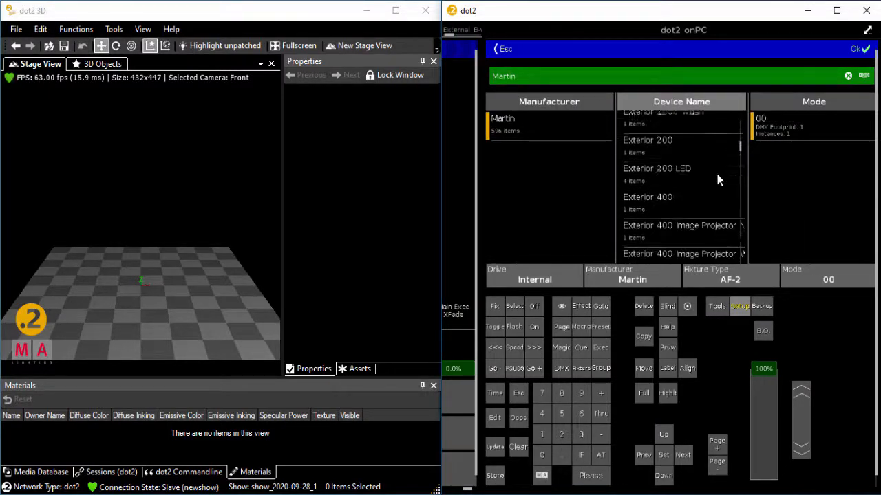
scroll(717, 176, down, 10)
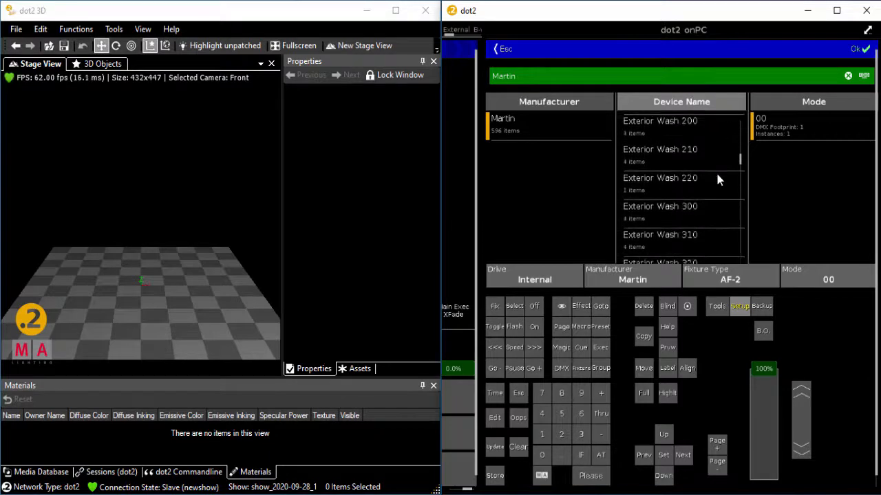
scroll(698, 202, down, 5)
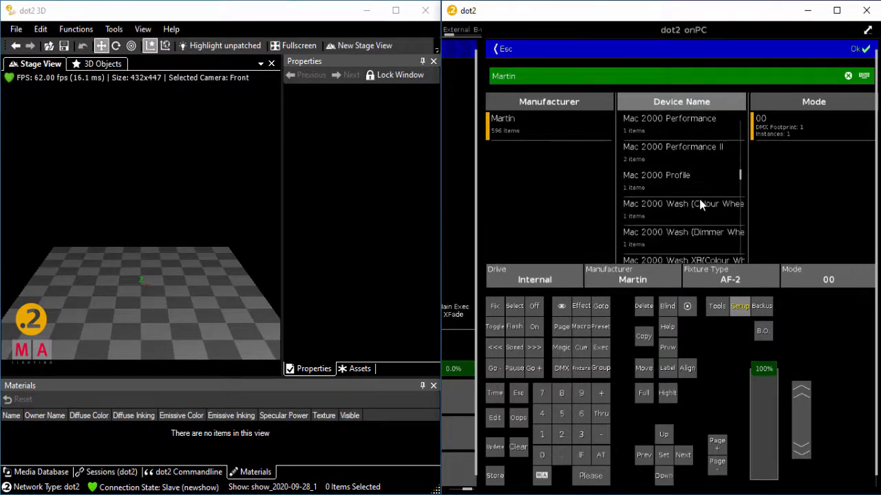
scroll(698, 202, up, 5)
scroll(699, 202, down, 4)
scroll(698, 198, down, 10)
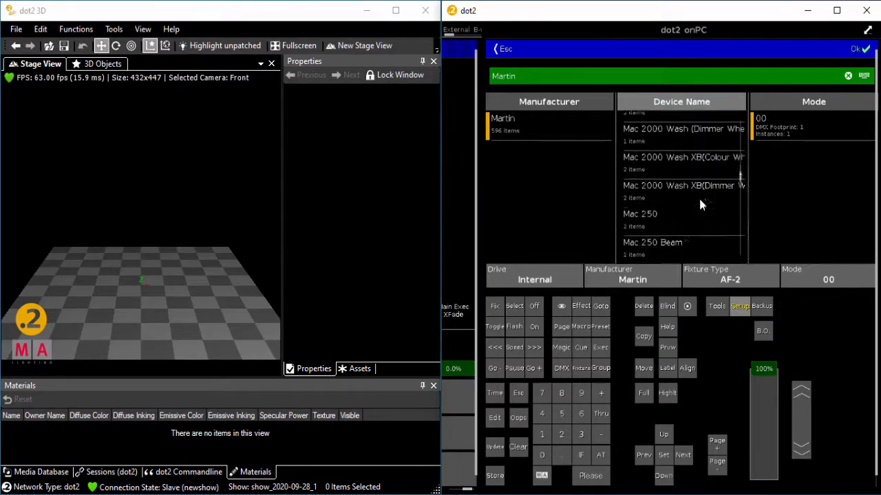
scroll(698, 198, down, 4)
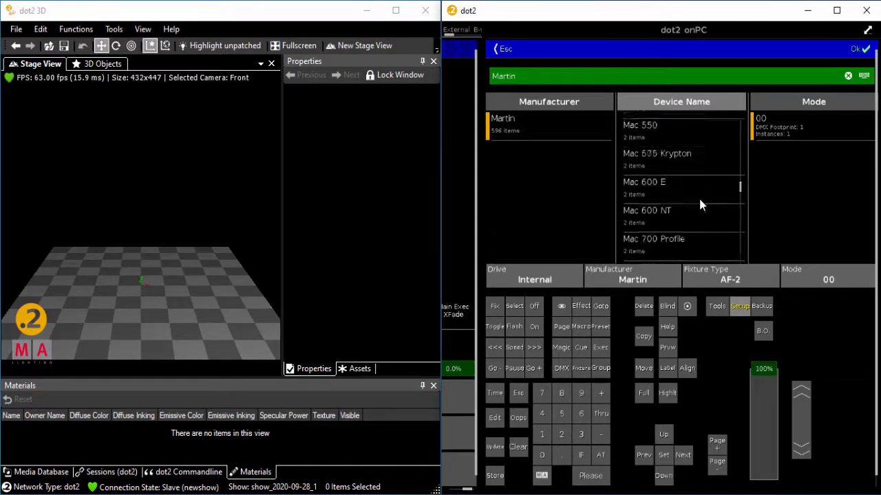
scroll(688, 182, up, 2)
click(661, 150)
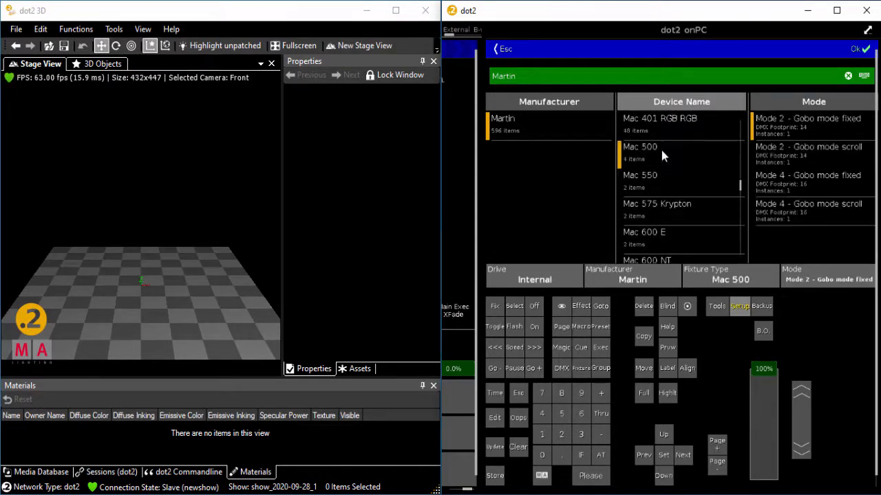
click(801, 179)
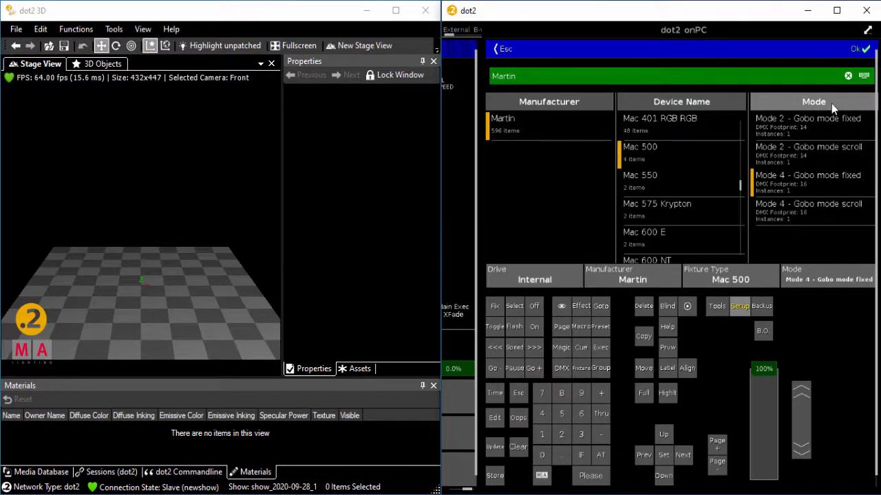
click(855, 51)
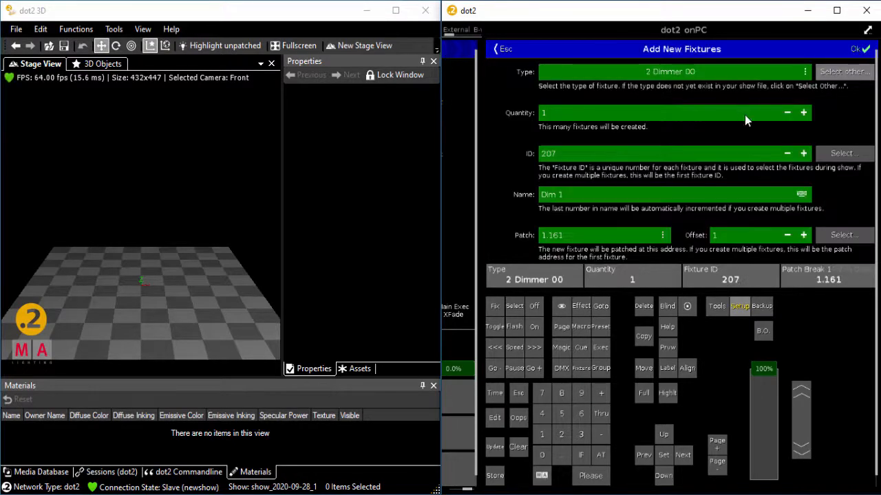
Step: Set the Mac 500 quantity to 6 and the starting fixture ID to 301
click(803, 112)
click(804, 113)
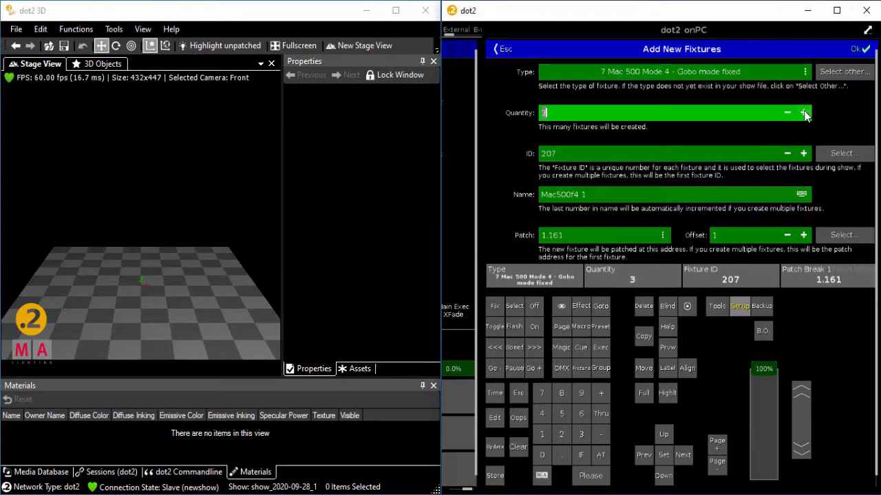
click(804, 113)
click(804, 112)
click(804, 113)
click(576, 154)
text(301)
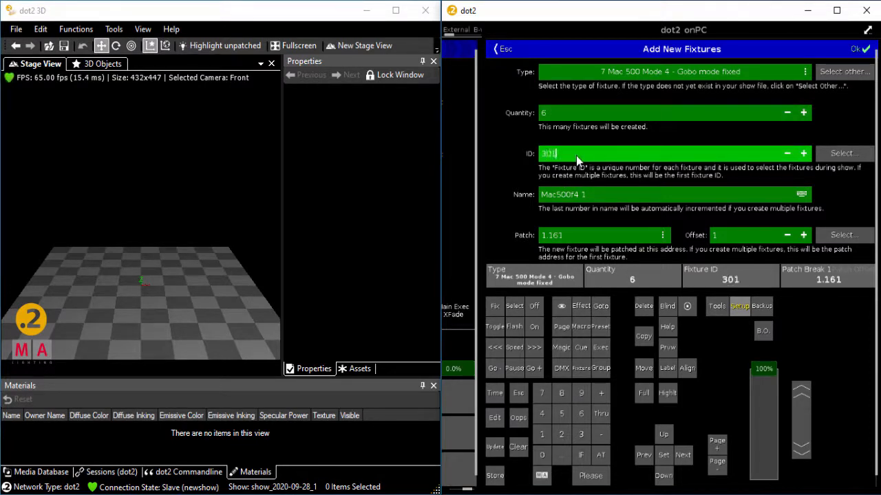
Step: Name the Mac 500 fixtures Spot and create them in the patch
click(594, 193)
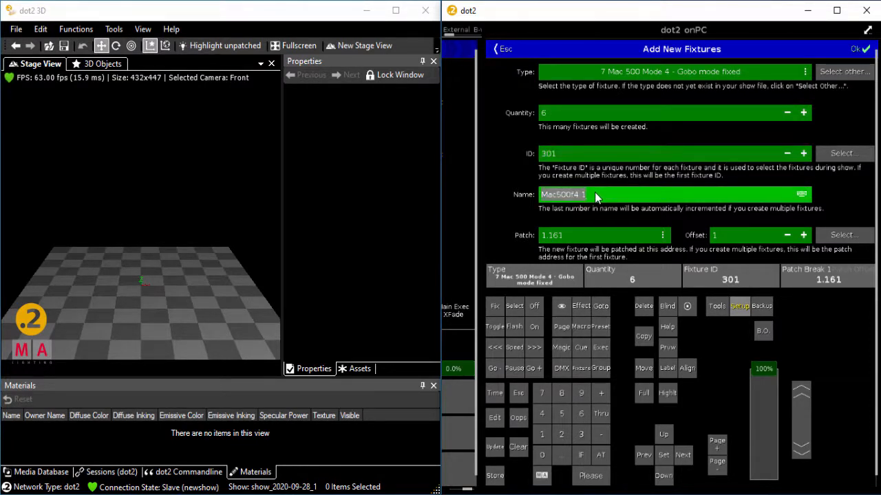
text(Spot)
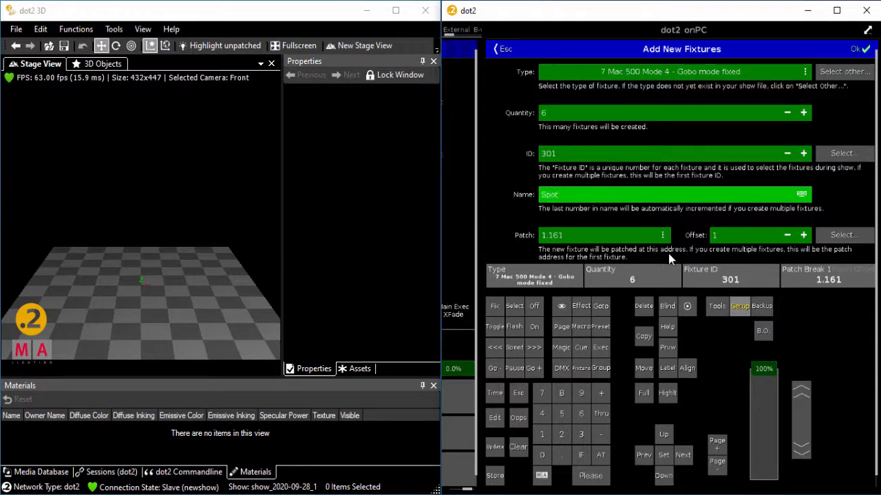
click(858, 50)
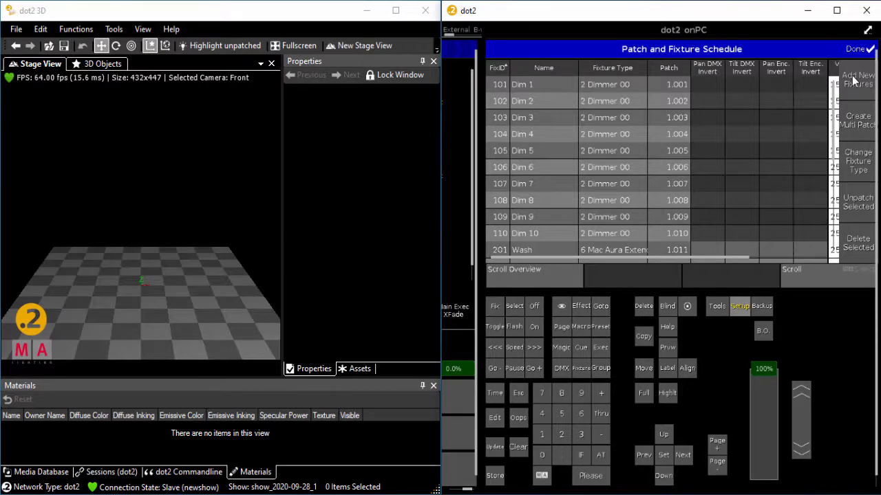
Step: Begin another fixture entry, search the library for "clay" and choose the Clay Paky Sharpy in Standard Lamp on mode
click(854, 81)
click(823, 77)
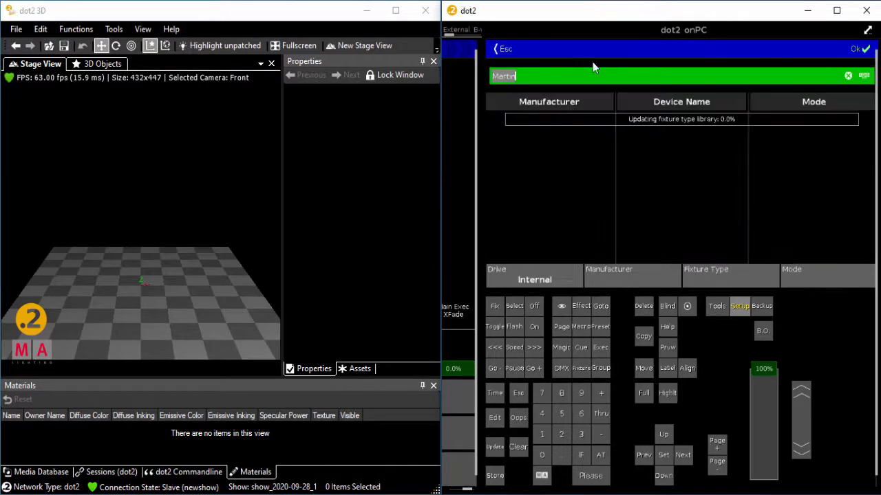
text(cl)
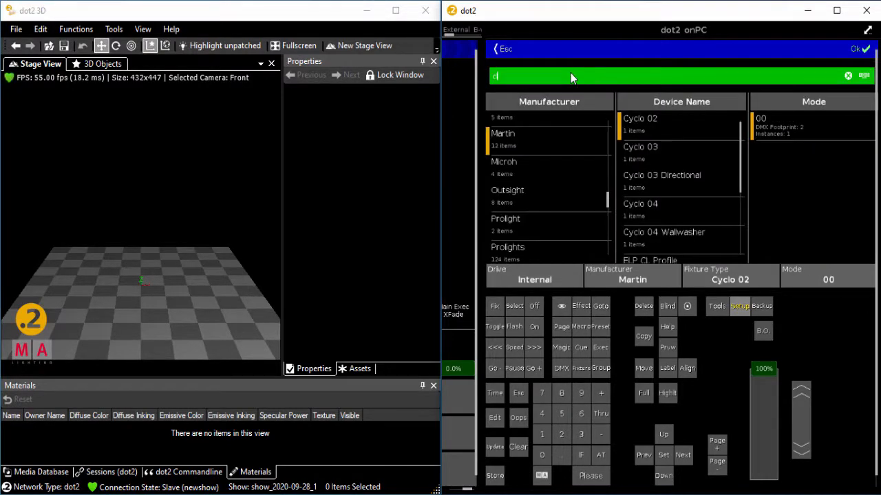
text(ay)
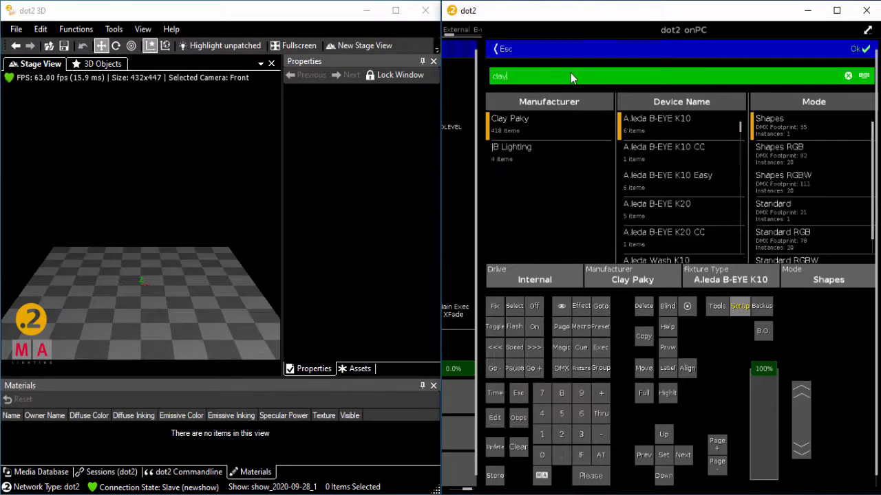
click(707, 165)
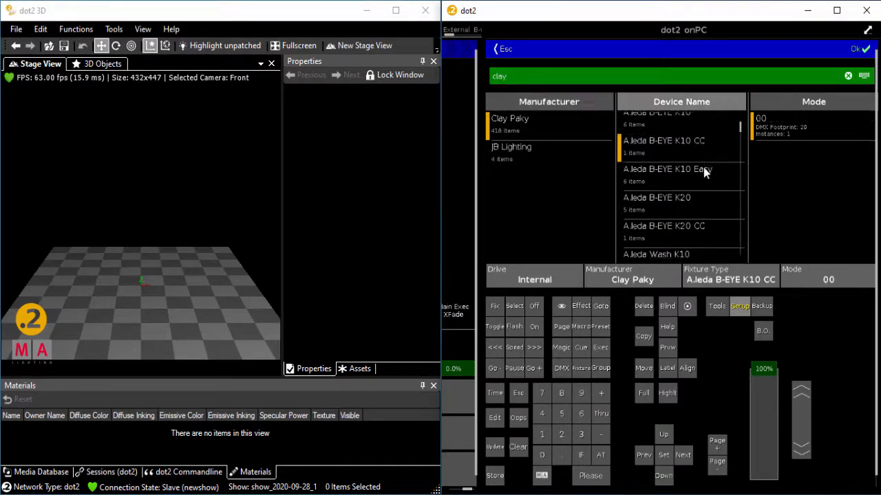
scroll(702, 178, down, 10)
scroll(704, 192, down, 12)
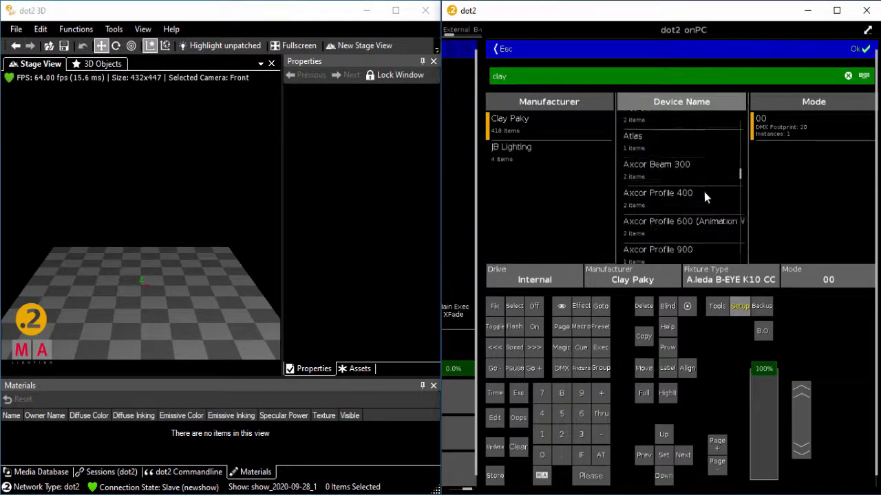
scroll(704, 193, down, 10)
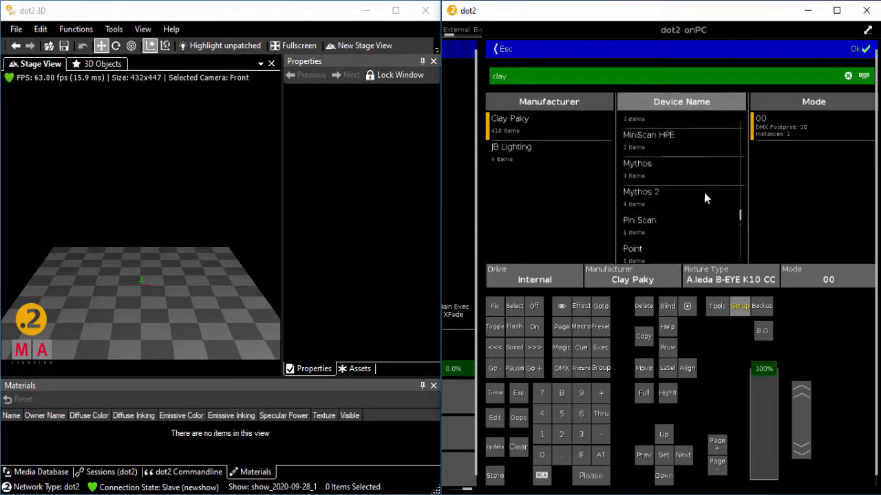
click(644, 210)
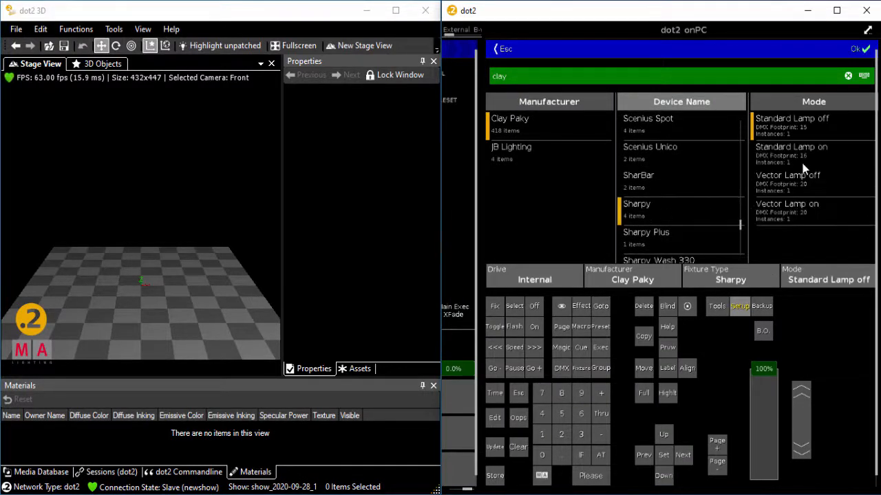
click(791, 152)
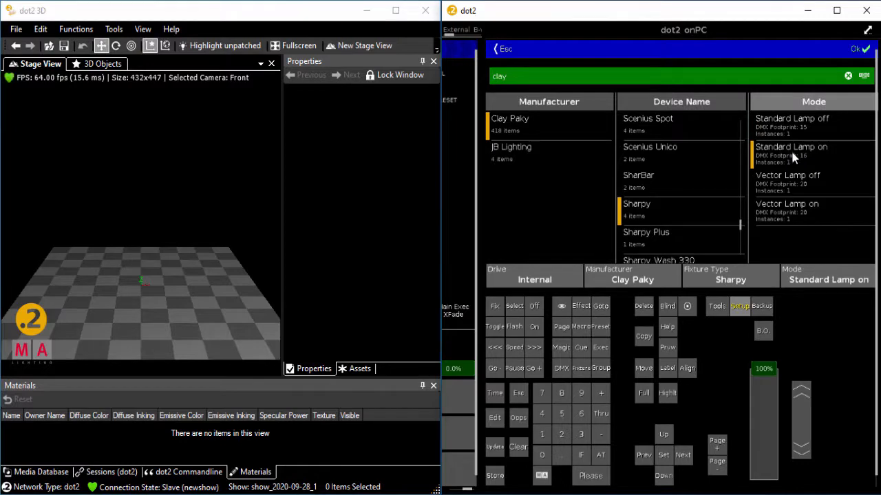
click(858, 49)
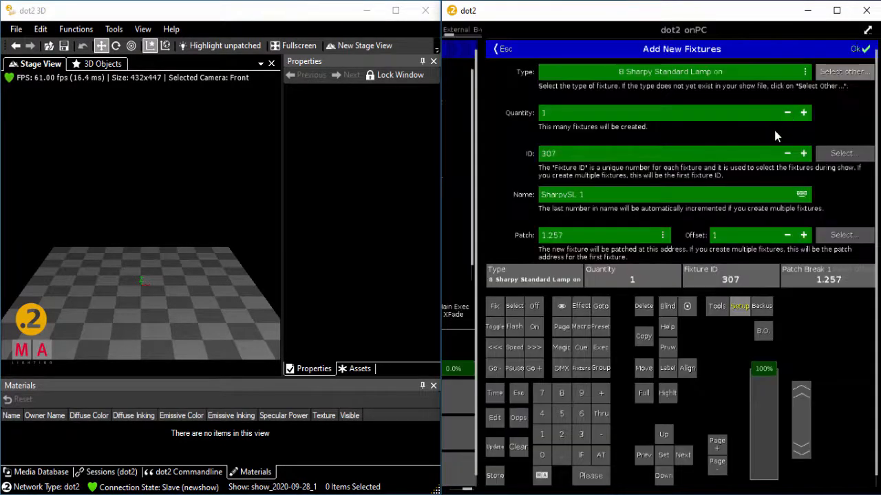
Step: Set the Sharpy quantity to 4 and the starting fixture ID to 401
click(804, 113)
click(804, 113)
click(804, 113)
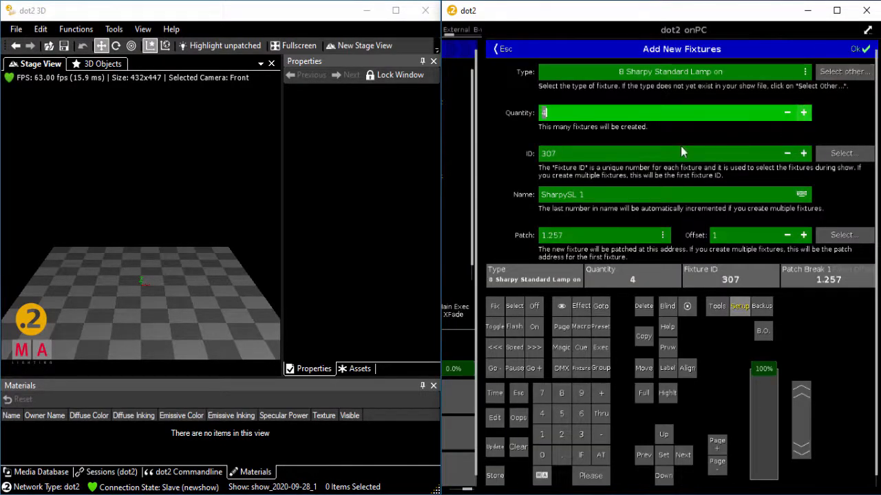
click(626, 158)
text(401)
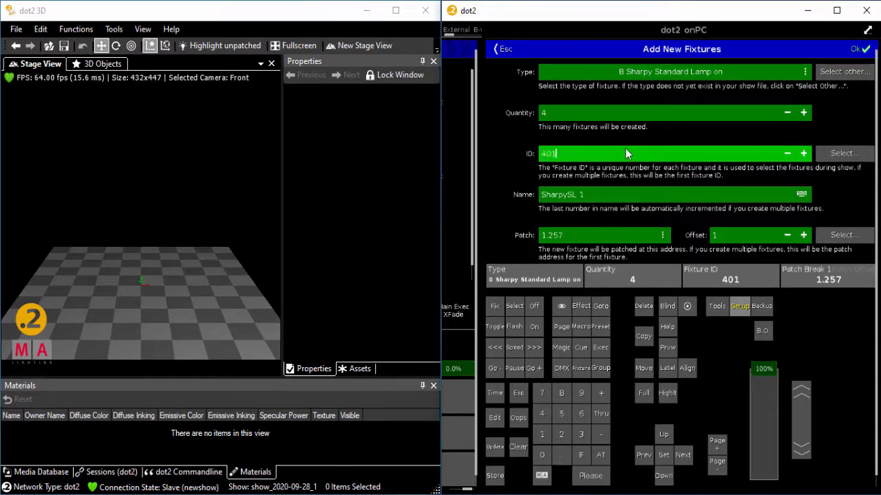
Step: Name the Sharpy fixtures Beam and create them in the patch
click(635, 198)
text(B)
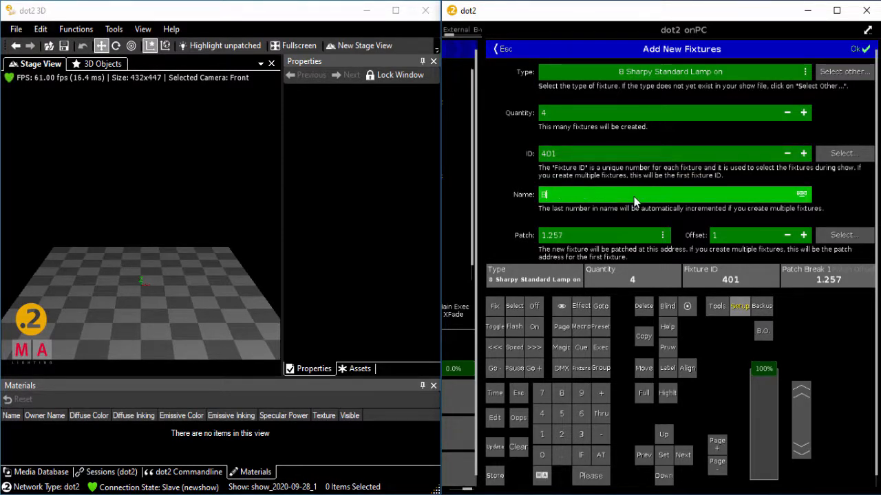
text(eam)
click(860, 49)
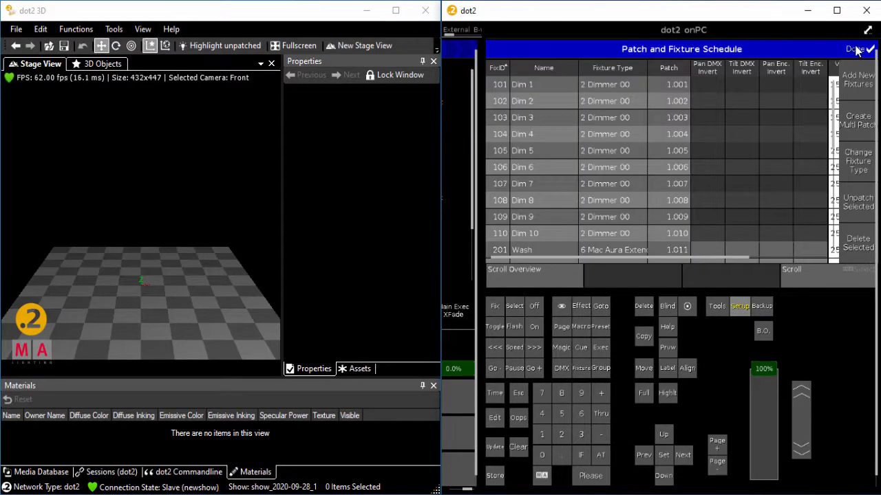
Step: Finish and close the Patch and Fixture Schedule, and save the show file
click(856, 50)
click(819, 195)
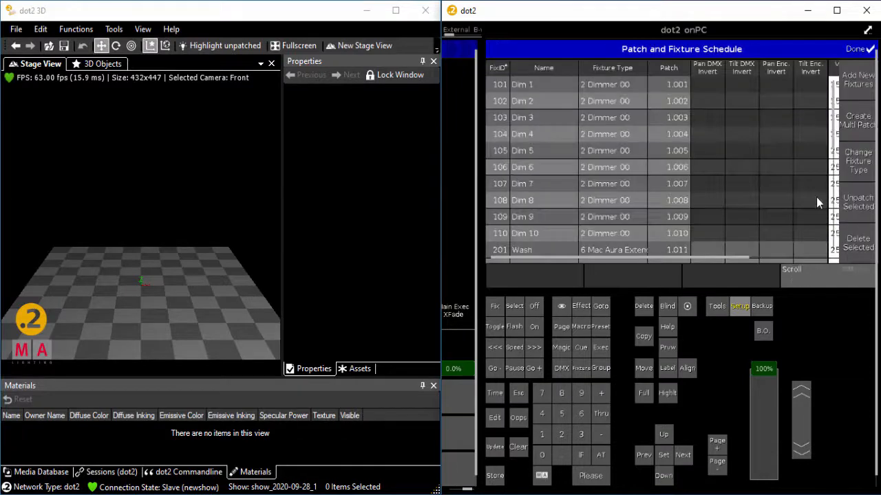
click(762, 308)
click(763, 308)
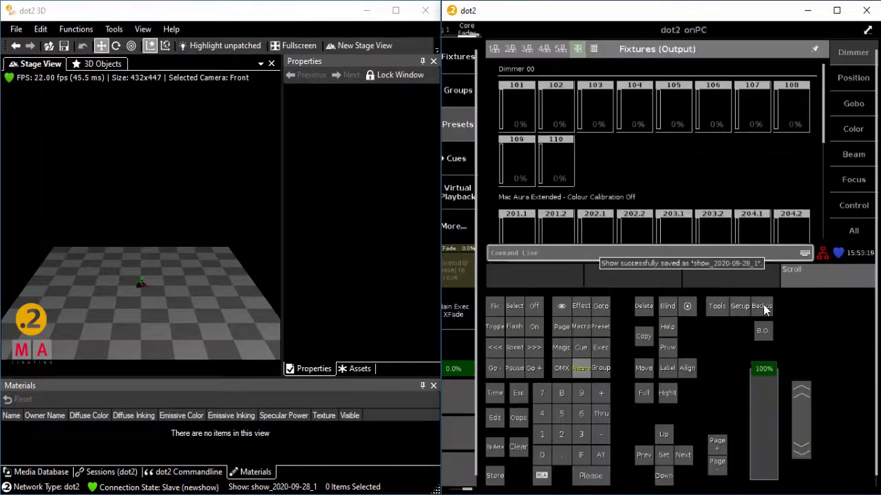
Step: Switch to dot2 3D, maximize its window and widen the Stage View by narrowing the Properties window
click(396, 10)
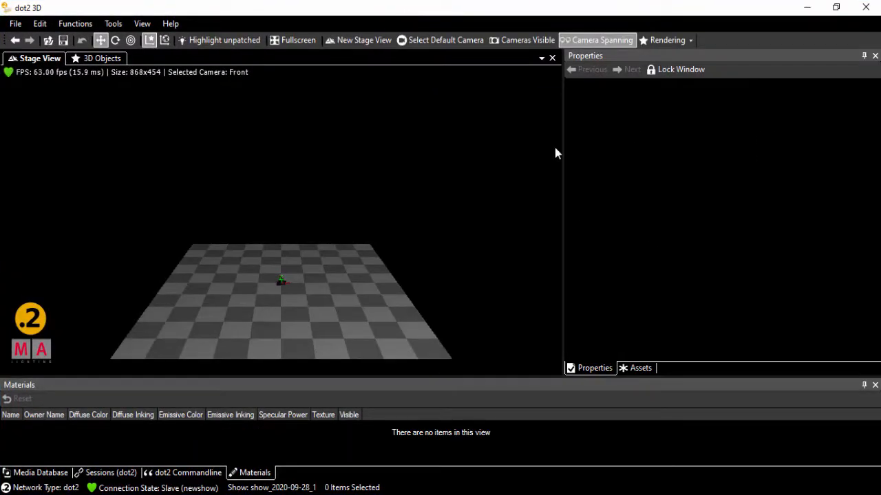
drag(562, 157, 671, 157)
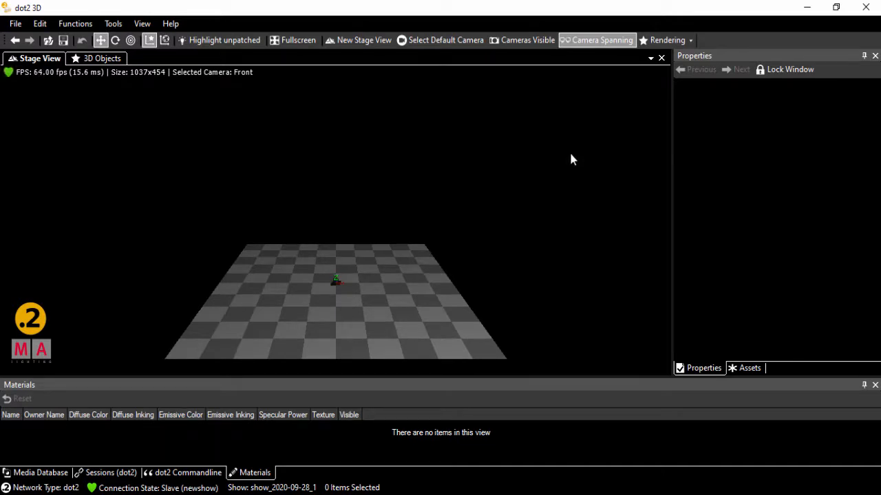
Step: Toggle the Assets window so that it is shown in front of the Properties window
click(143, 24)
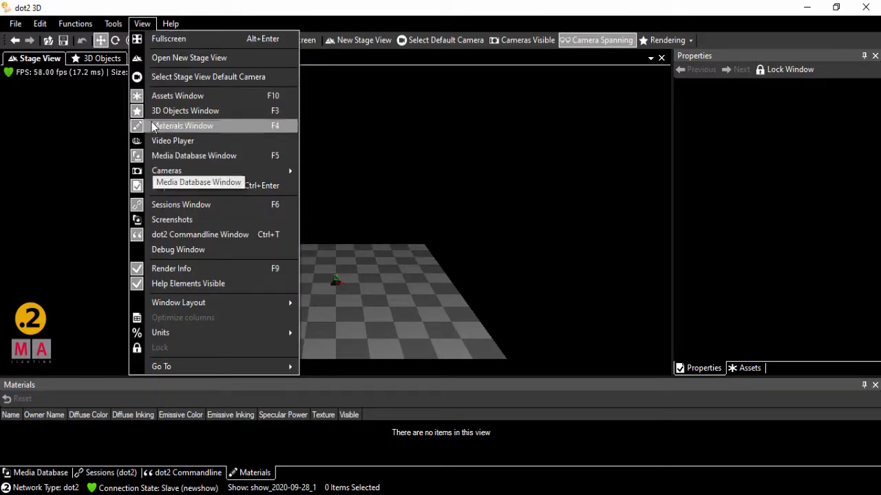
click(172, 95)
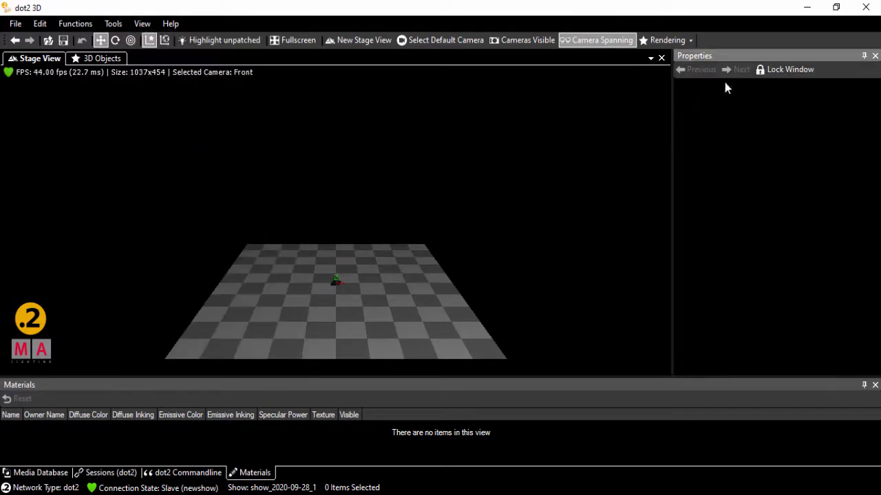
click(142, 24)
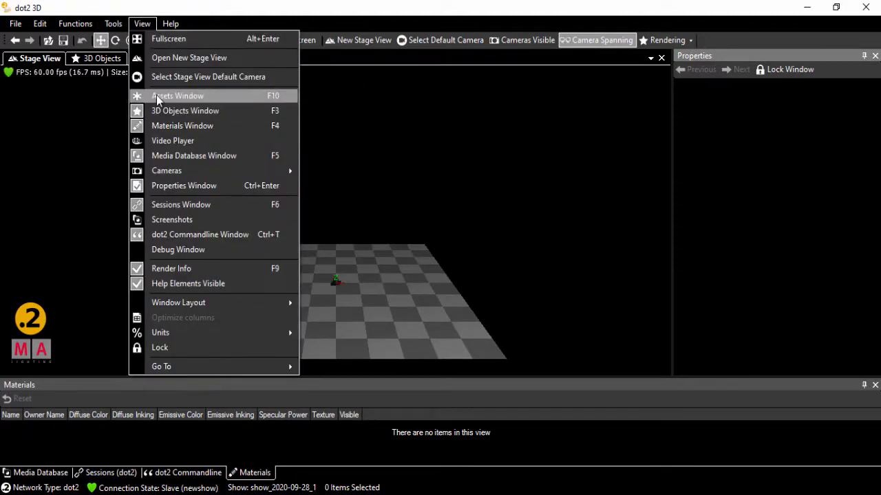
click(157, 93)
Step: Place Platform4 from the Media Database's Platforms folder on the centre of the stage plane
click(681, 140)
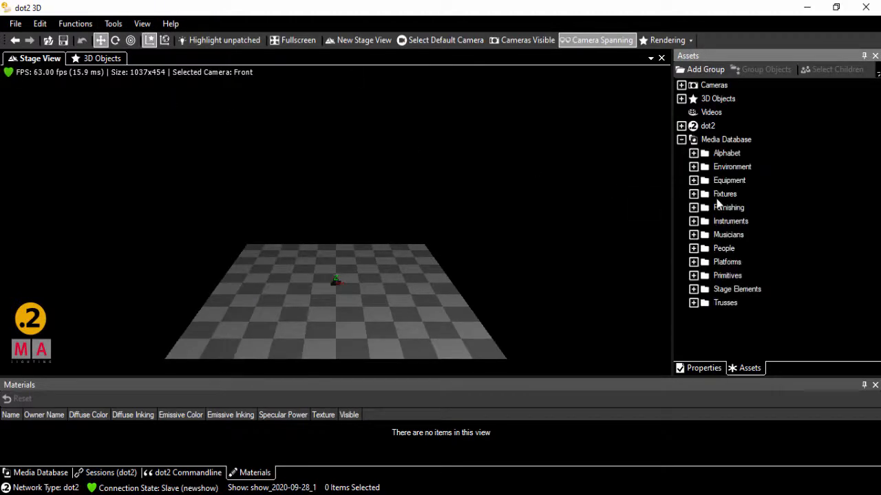
click(693, 262)
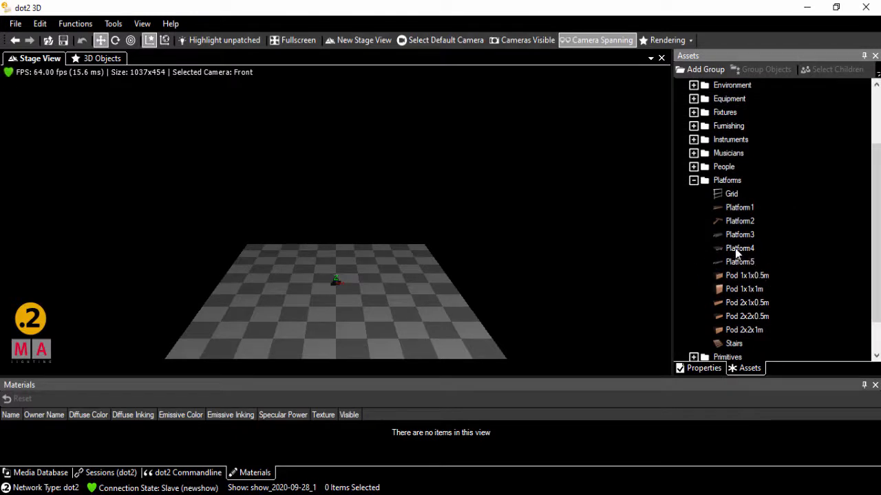
drag(735, 252, 349, 289)
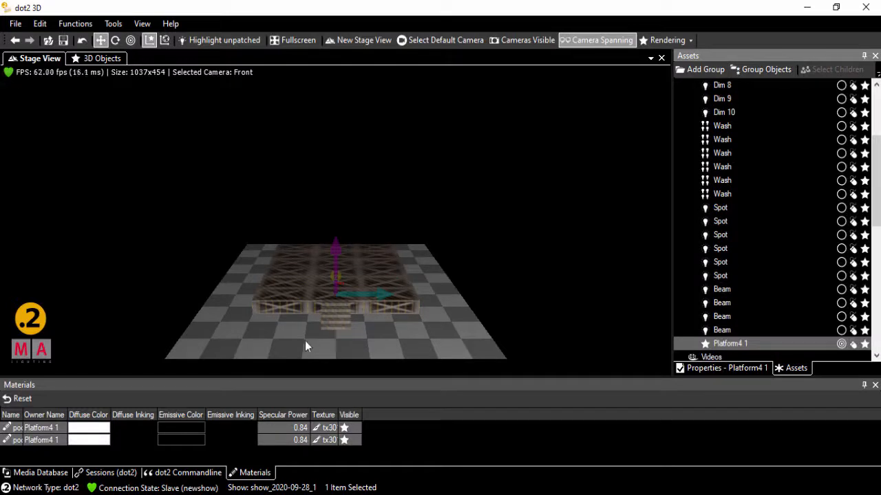
Step: Set the platform's X size to 10 m in the 3D objects list and return to the Stage View
click(97, 60)
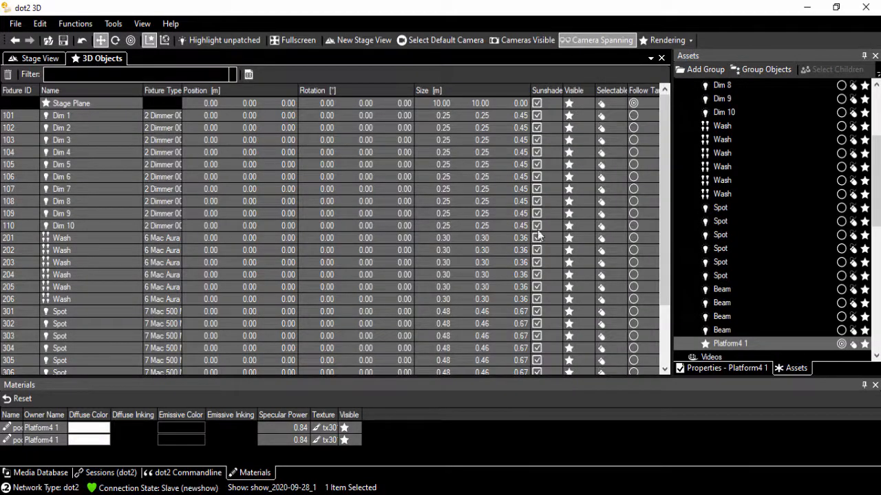
drag(664, 158, 666, 236)
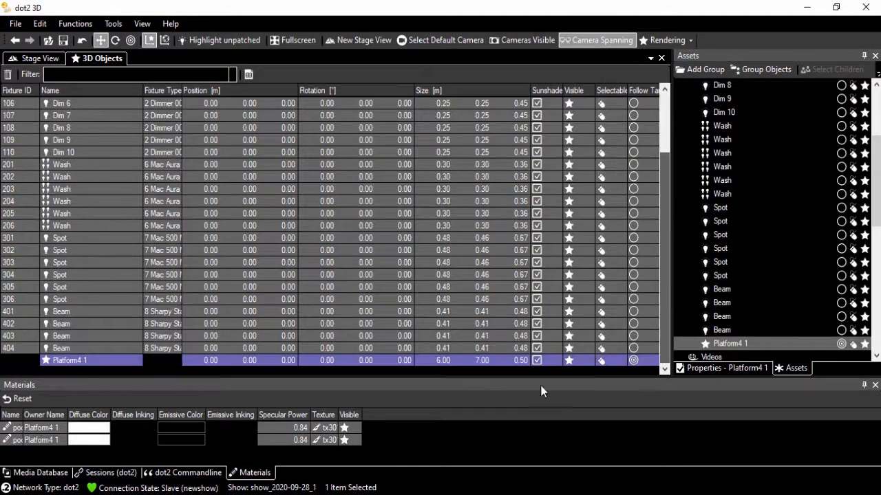
click(440, 362)
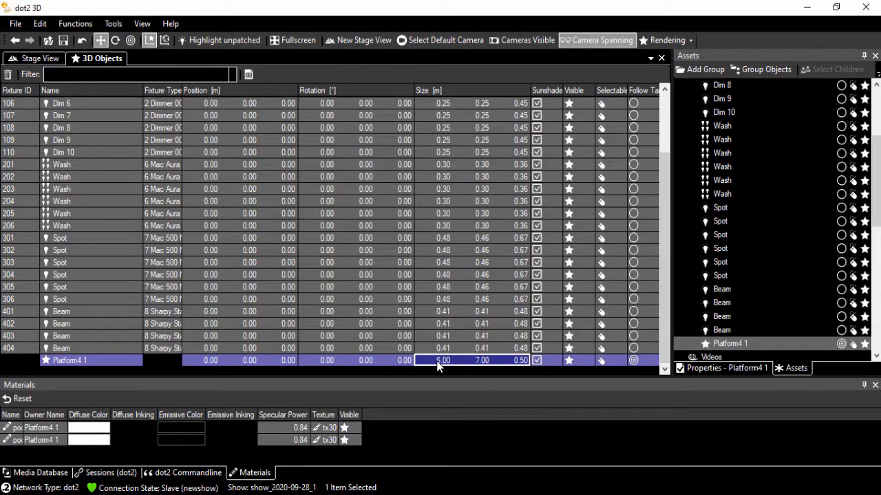
click(438, 363)
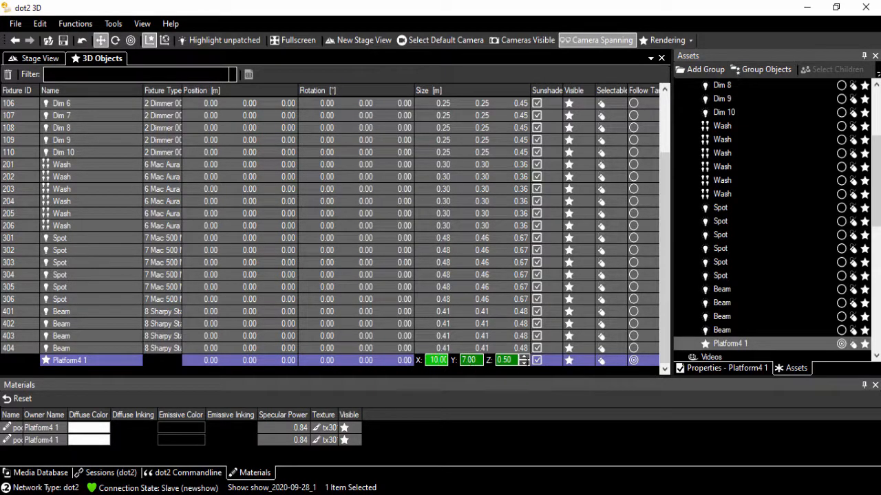
click(34, 58)
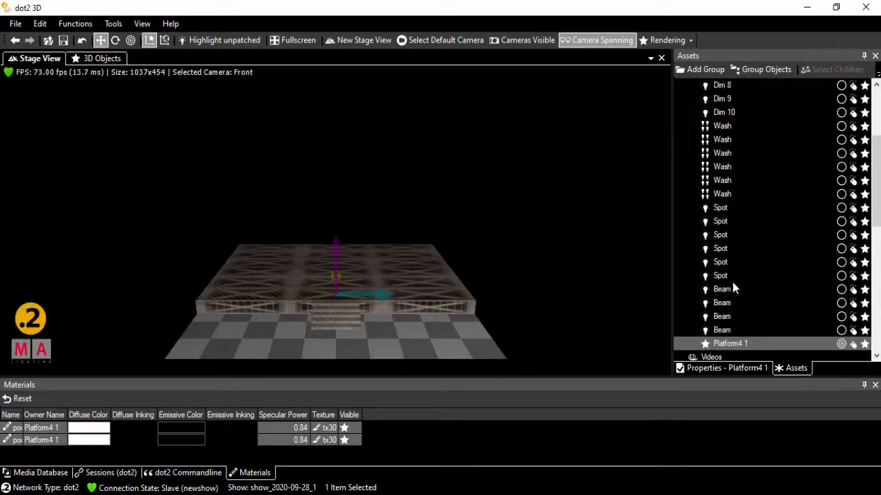
Step: Place the Drums M model from the Media Database's Musicians folder in the middle of the platform
scroll(762, 241, up, 4)
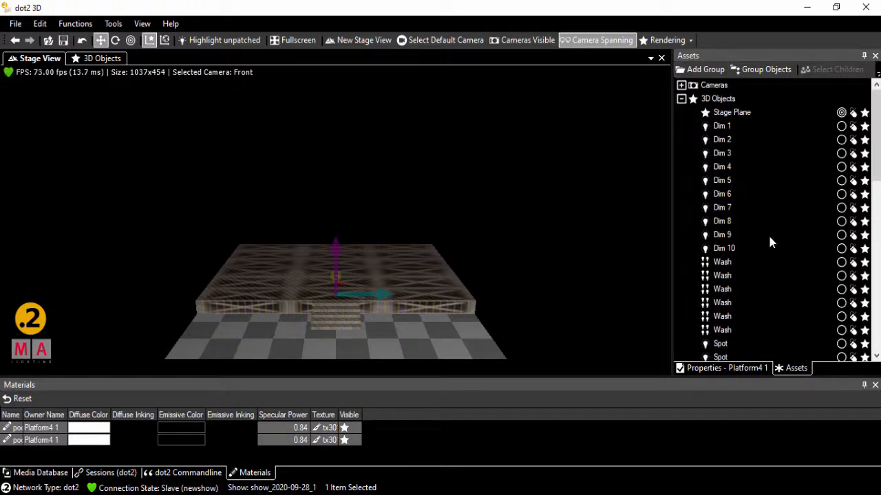
click(680, 99)
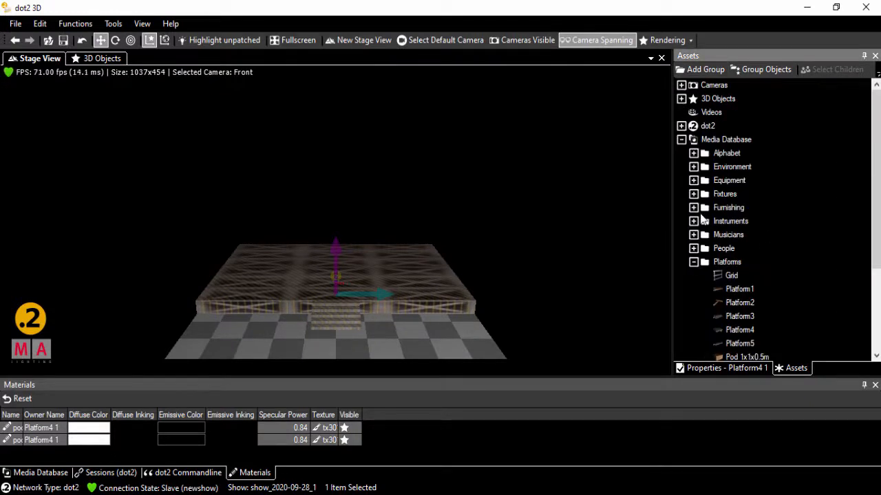
click(681, 139)
click(681, 139)
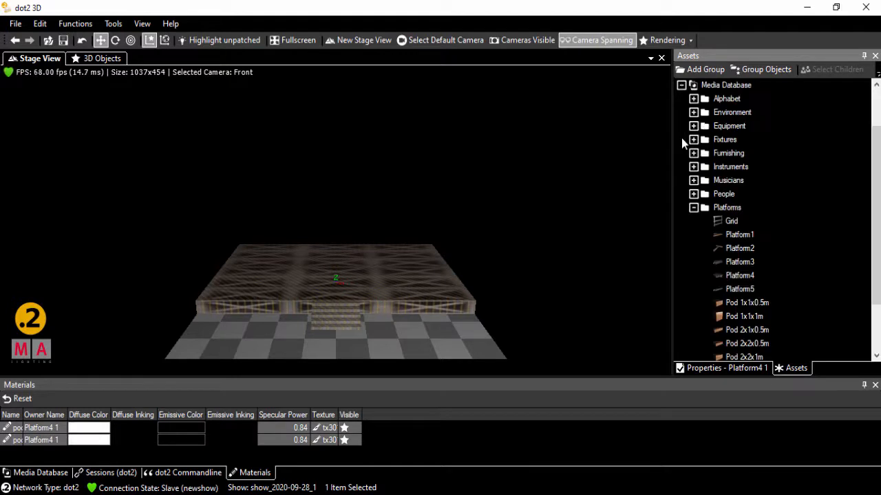
click(693, 182)
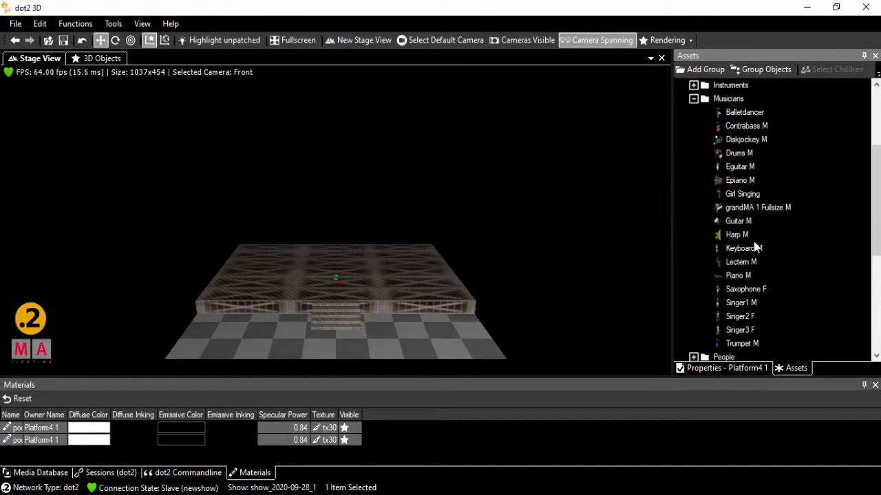
drag(735, 153, 350, 262)
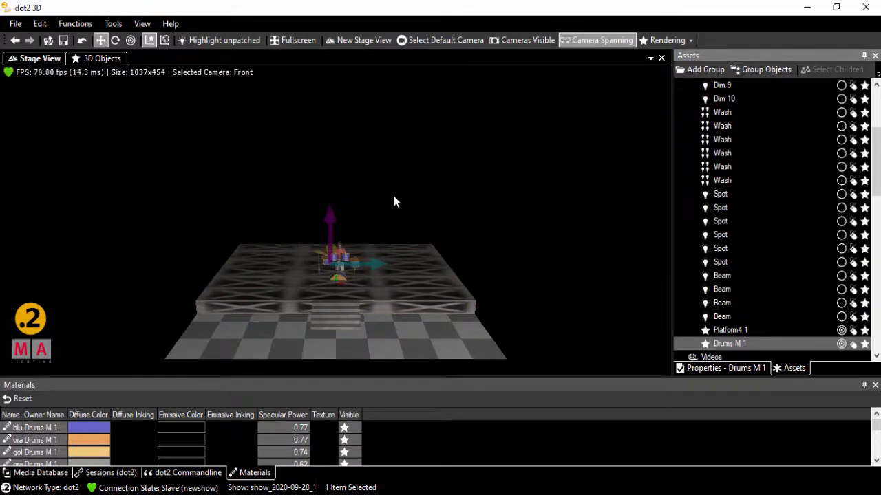
Step: Raise the drummer onto the platform surface and move it towards the platform's rear edge
click(427, 186)
scroll(427, 185, down, 1)
scroll(428, 187, down, 6)
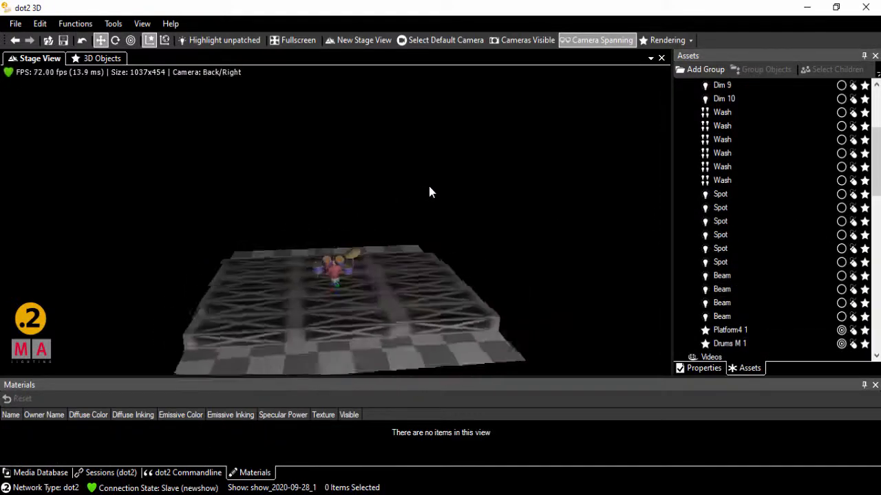
click(353, 297)
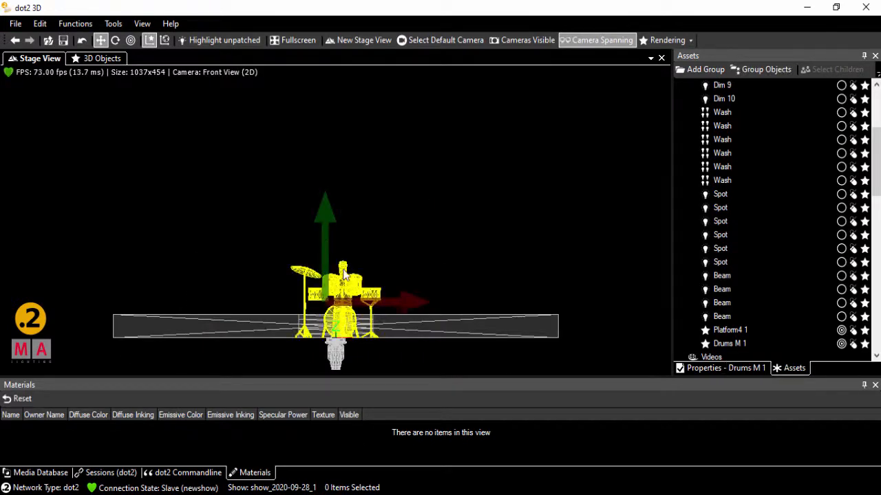
drag(325, 240, 321, 214)
scroll(330, 241, down, 1)
drag(296, 276, 210, 273)
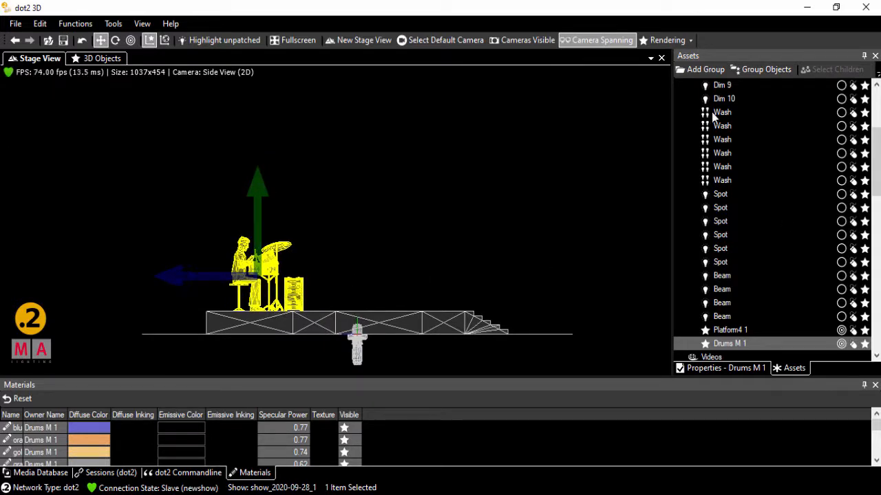
Step: Add the Epiano from the Instruments folder and position it on the left half of the platform, beside the drums
scroll(719, 120, up, 5)
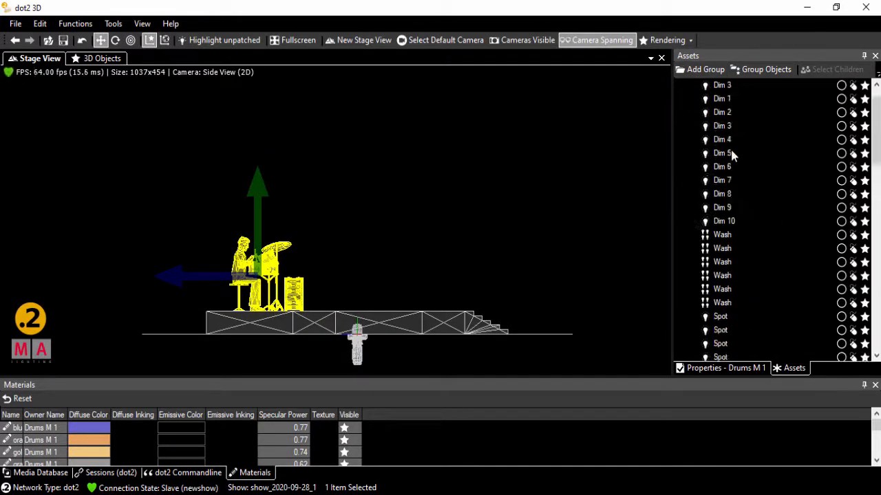
click(681, 99)
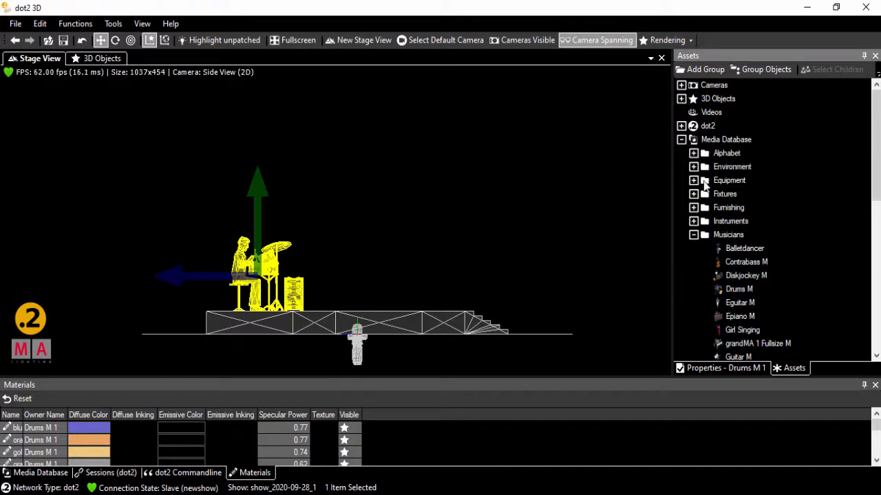
click(694, 221)
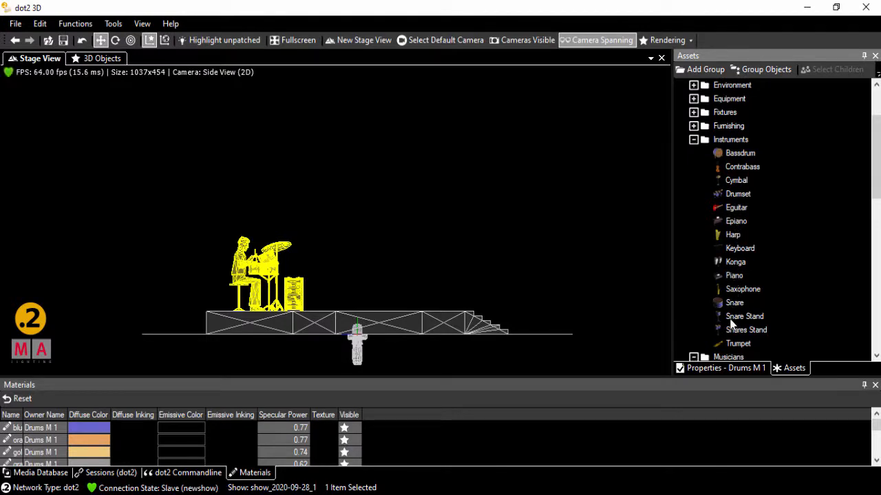
drag(737, 225, 512, 241)
drag(402, 260, 256, 238)
key(t)
Step: Place the Contrabass from the Instruments folder on the right half of the platform
click(726, 248)
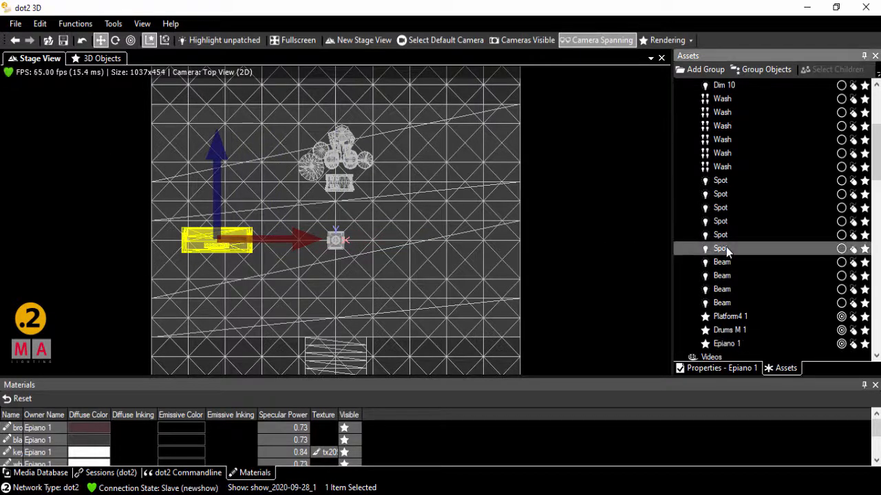
scroll(685, 146, up, 4)
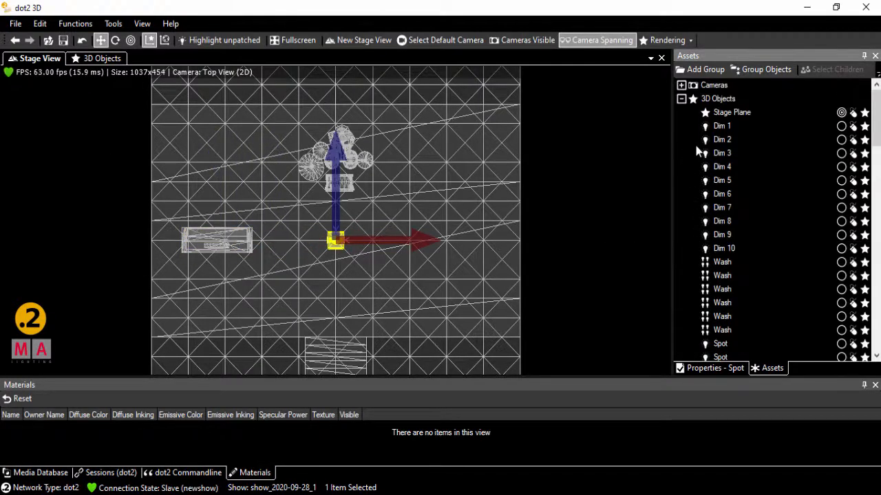
click(681, 99)
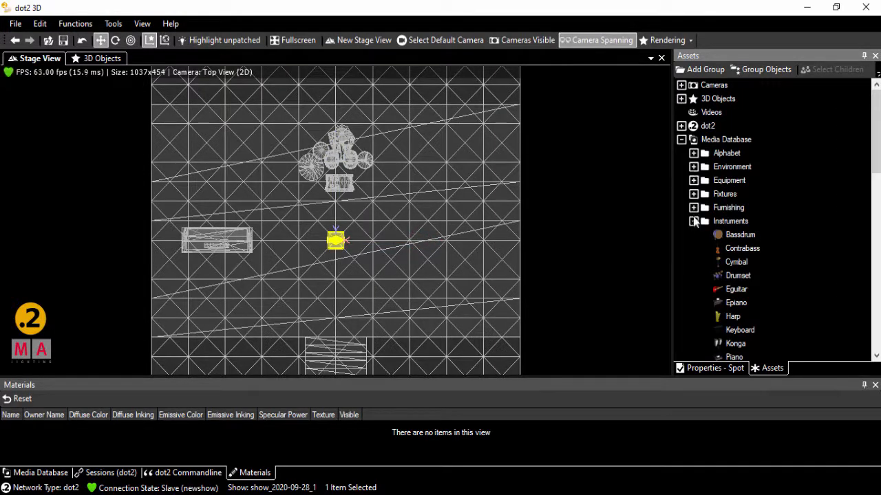
drag(742, 253, 447, 199)
key(1)
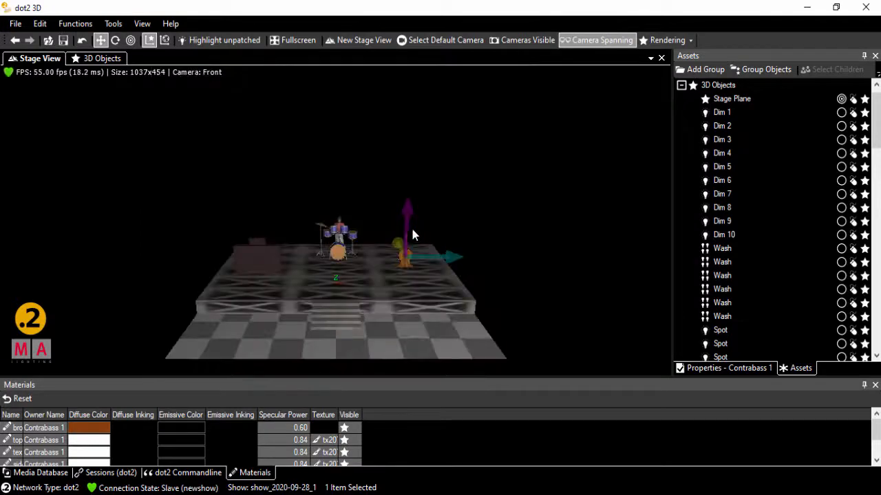
Step: Adjust the contrabass's height so that it stands on the platform surface
drag(406, 230, 406, 214)
key(2)
key(3)
key(4)
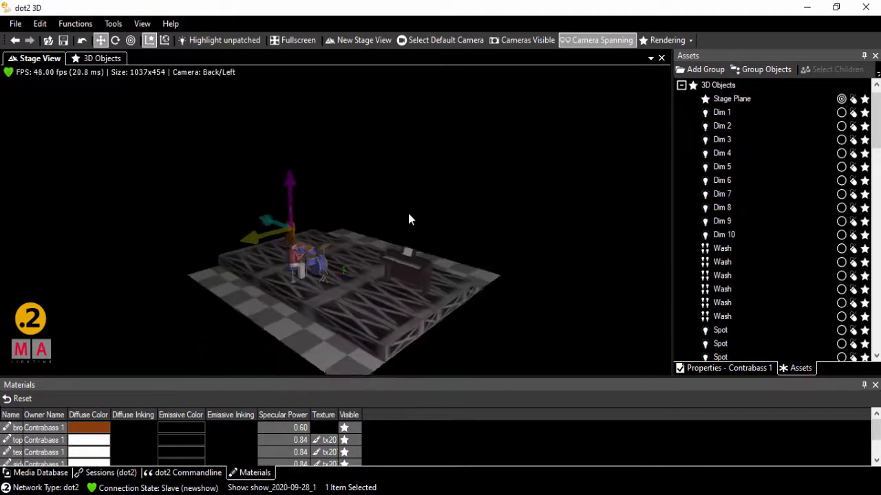
key(5)
key(6)
key(7)
key(8)
key(9)
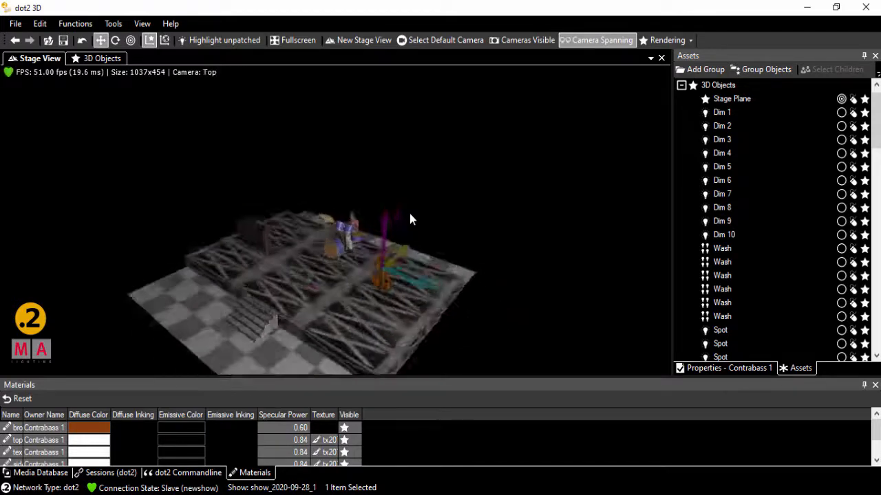
key(0)
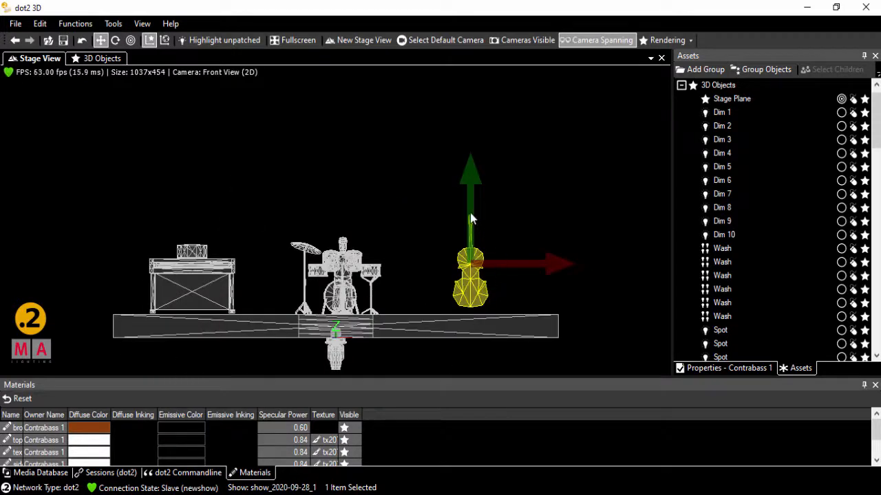
drag(470, 212, 469, 220)
key(minus)
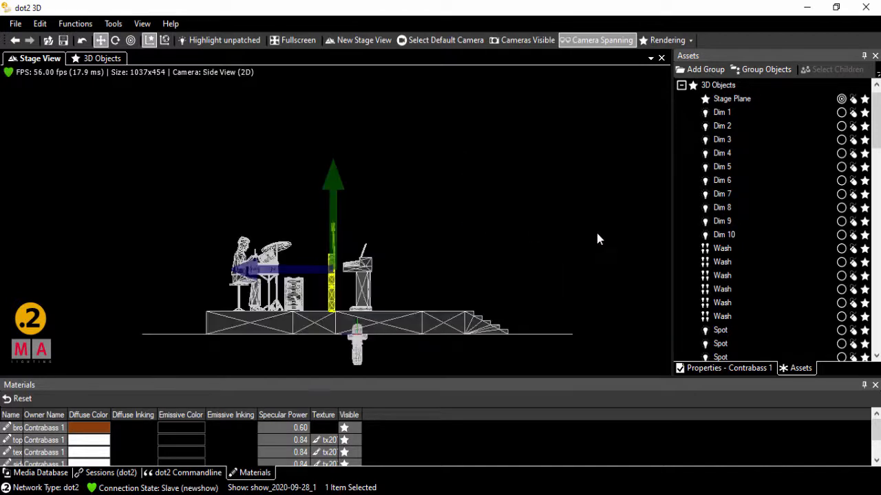
Step: Delete the contrabass from the stage
click(682, 86)
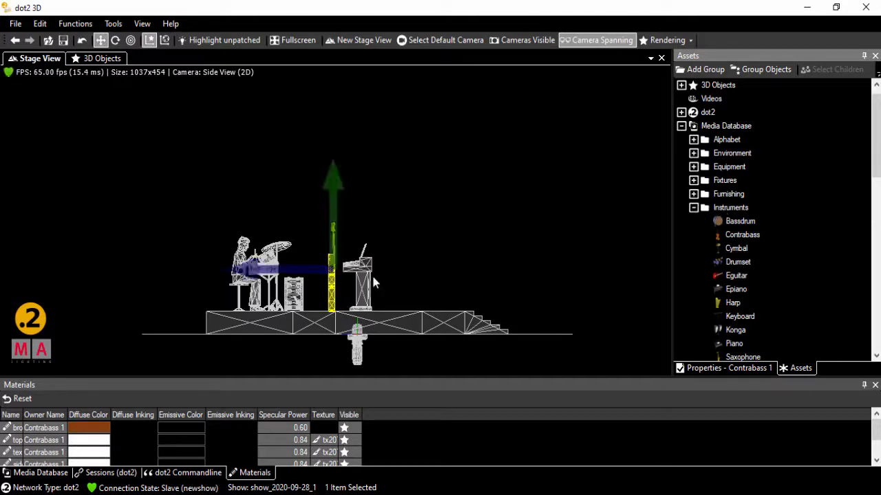
right_click(331, 289)
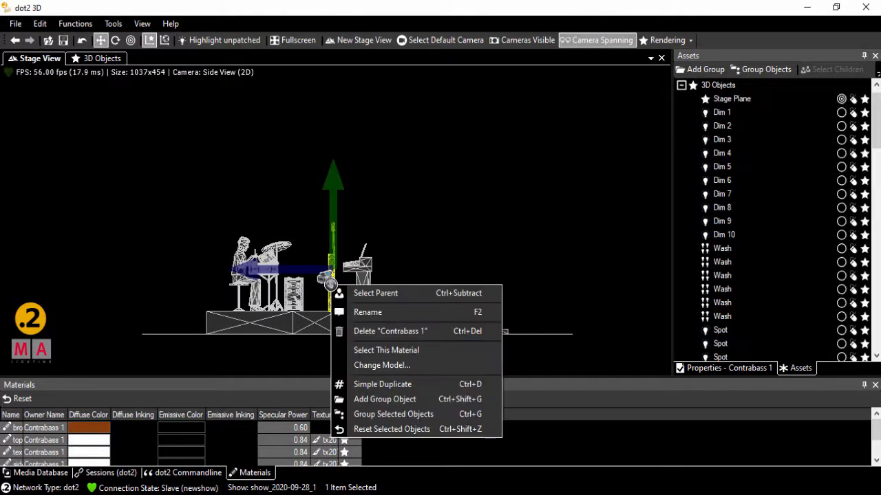
click(362, 332)
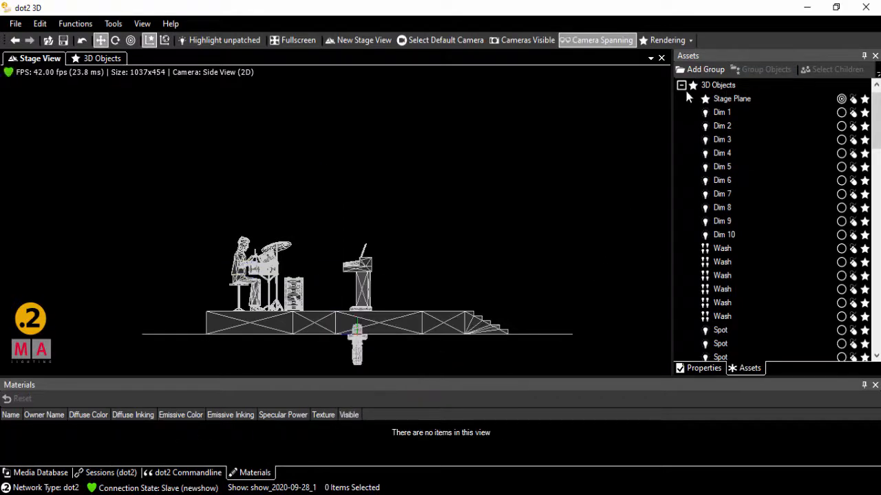
Step: Replace the plain Epiano with the Epiano M from the Musicians folder and raise it onto the platform surface
click(682, 85)
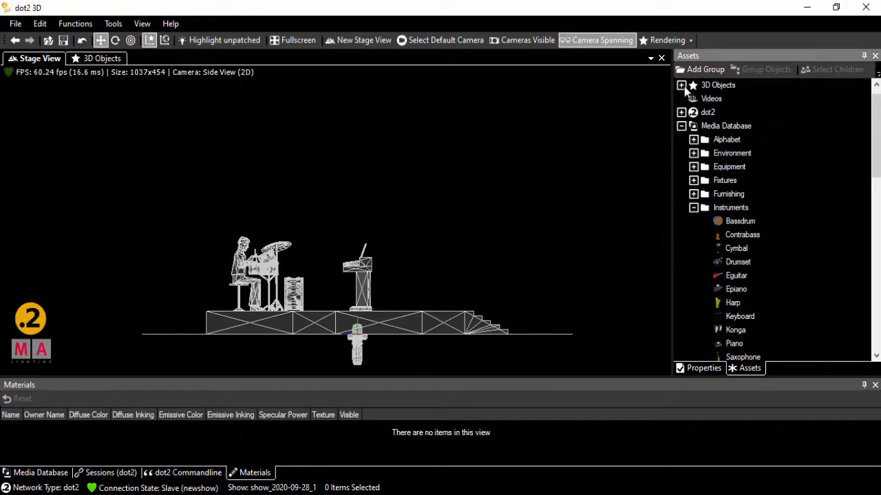
click(693, 207)
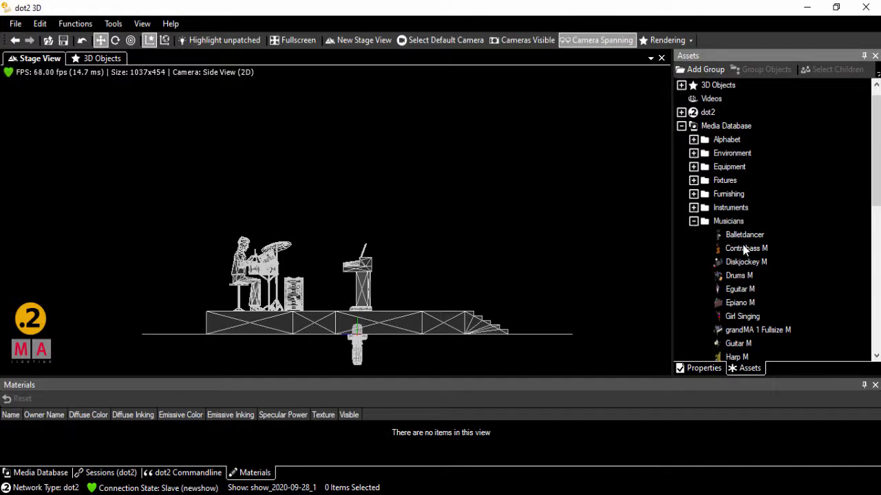
scroll(761, 261, down, 2)
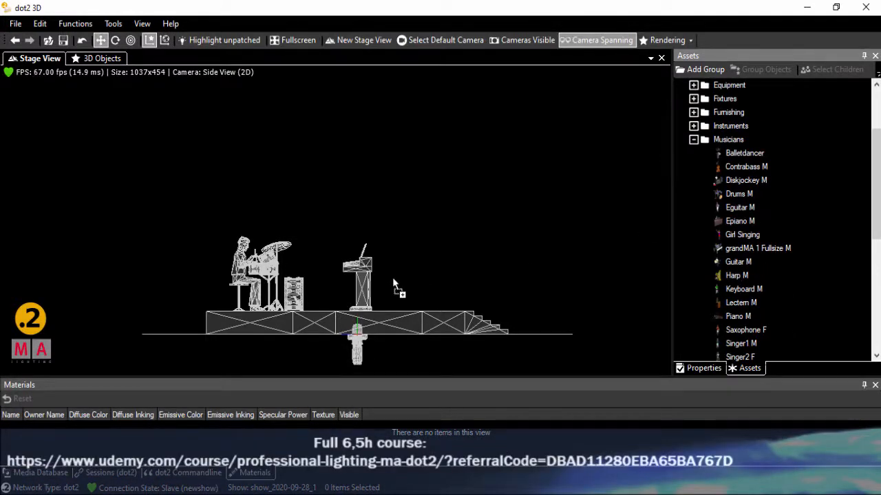
drag(392, 277, 396, 279)
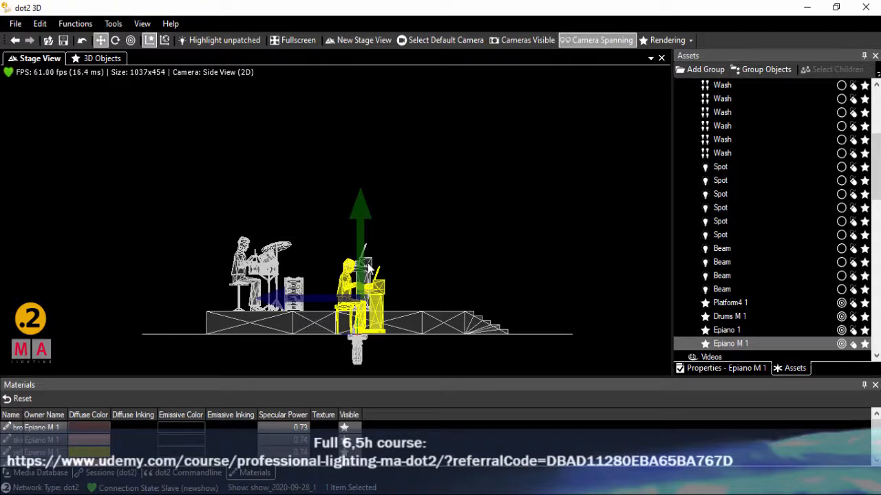
click(370, 269)
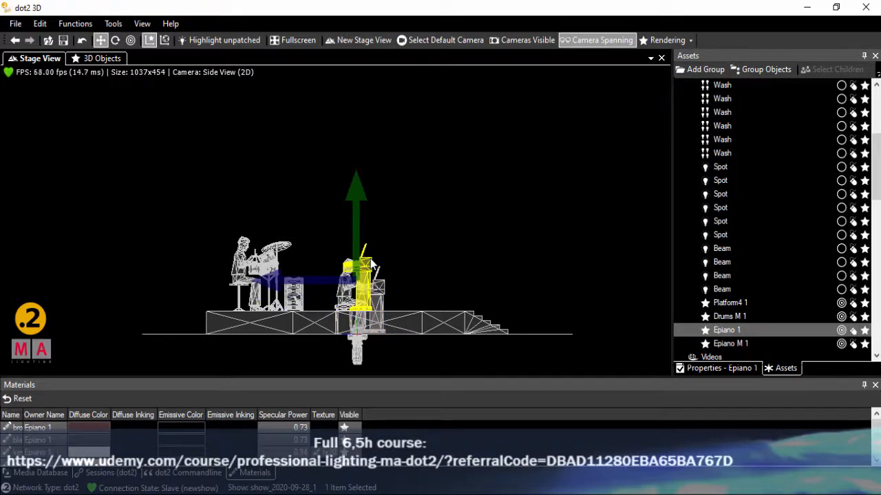
key(Delete)
click(366, 286)
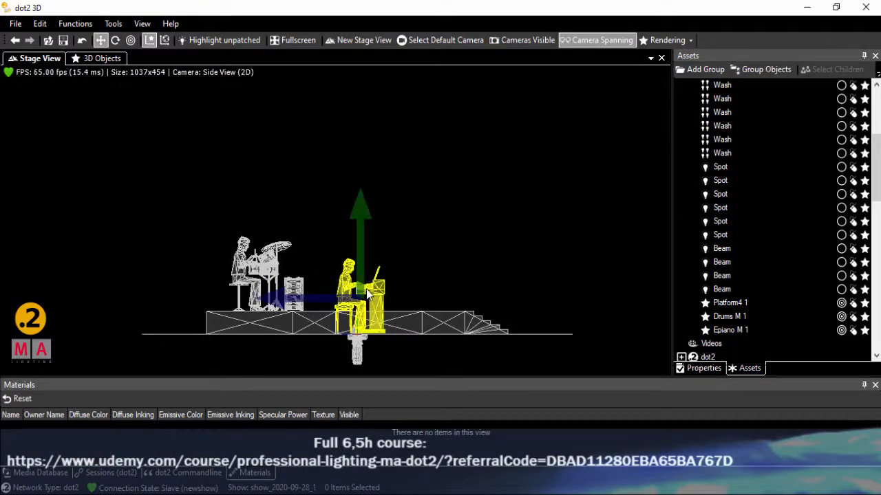
drag(358, 241, 358, 233)
Step: Add the Contrabass M from the Musicians folder, shift it towards the drums and raise it onto the platform surface
scroll(771, 131, up, 6)
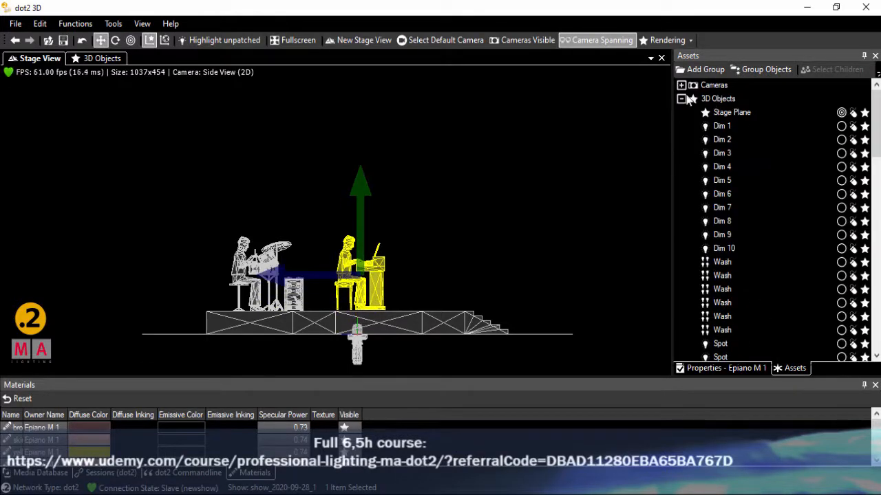
click(682, 99)
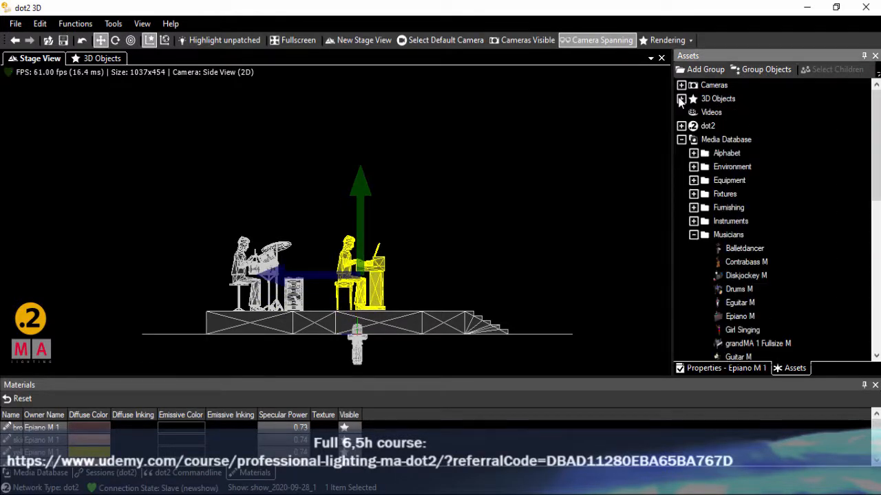
click(749, 262)
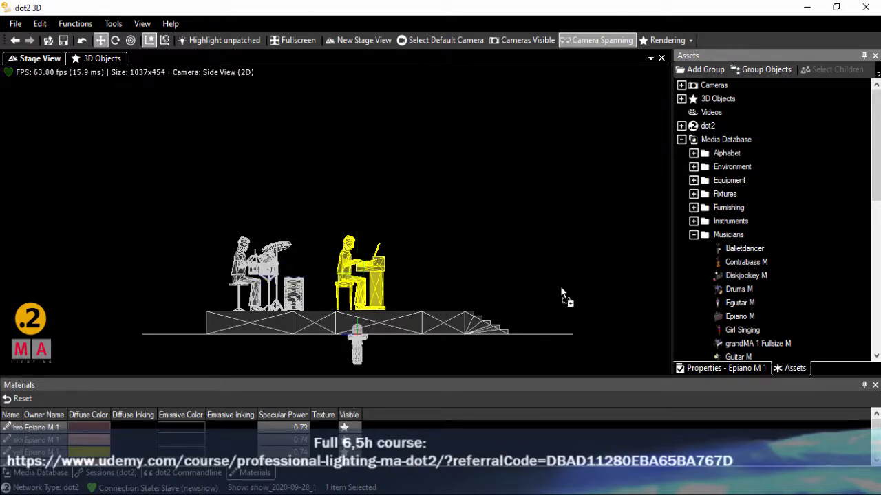
drag(444, 288, 443, 289)
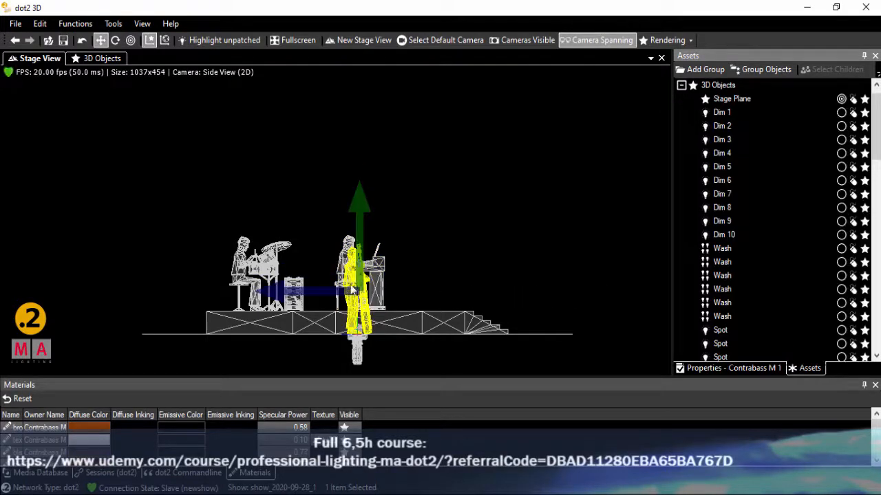
mouse_move(332, 294)
mouse_down()
mouse_move(309, 295)
mouse_move(317, 298)
mouse_up()
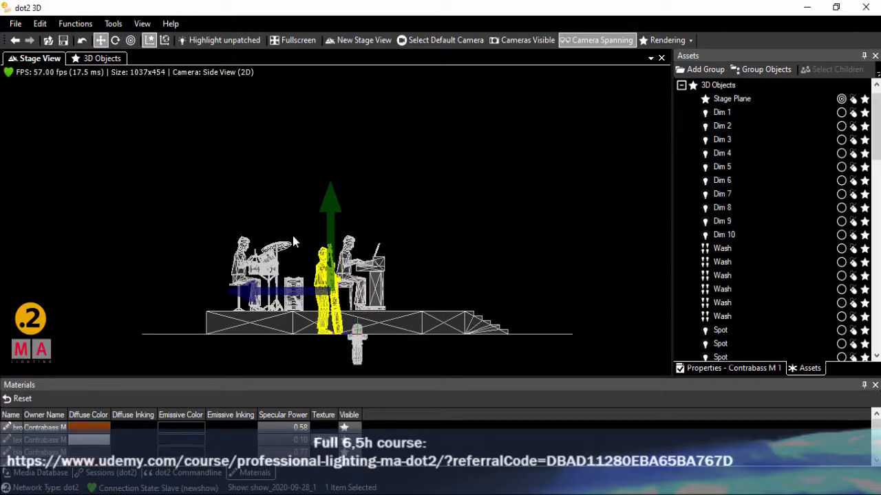
drag(330, 239, 332, 218)
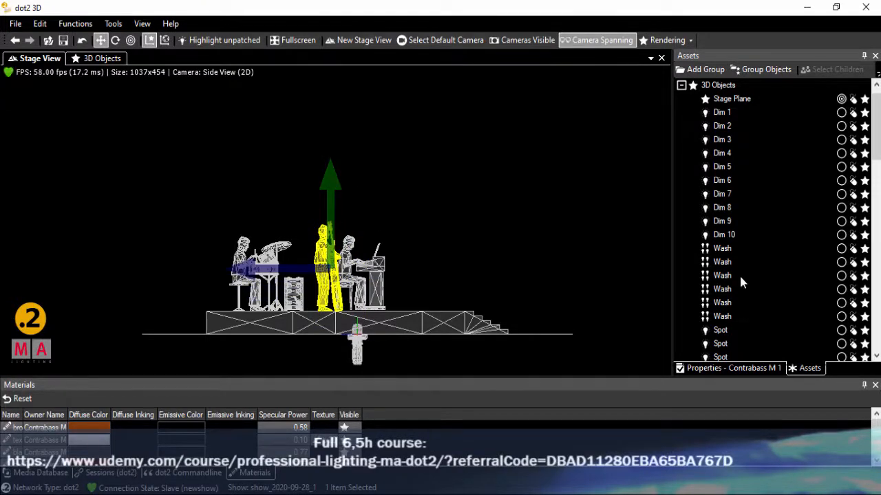
Step: Add the Singer2 F from the Musicians folder, raise it about 0.51 m onto the platform and move it towards the stairs
scroll(751, 253, up, 1)
click(682, 99)
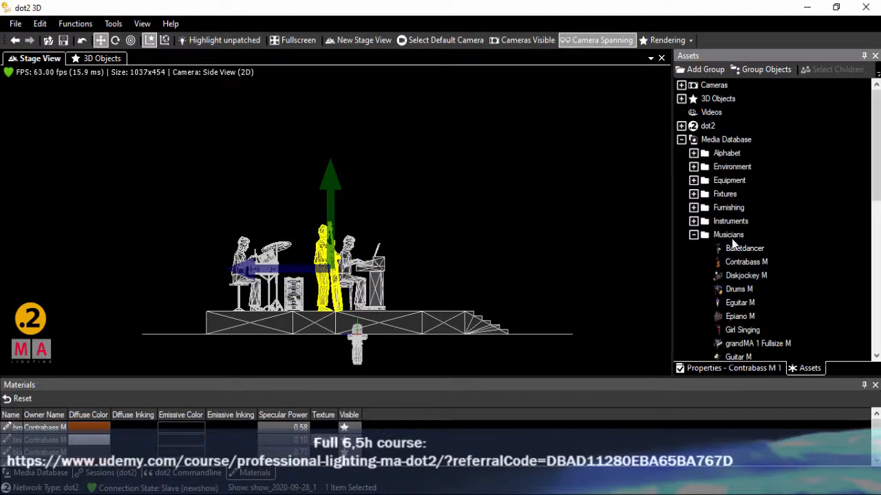
scroll(782, 310, down, 1)
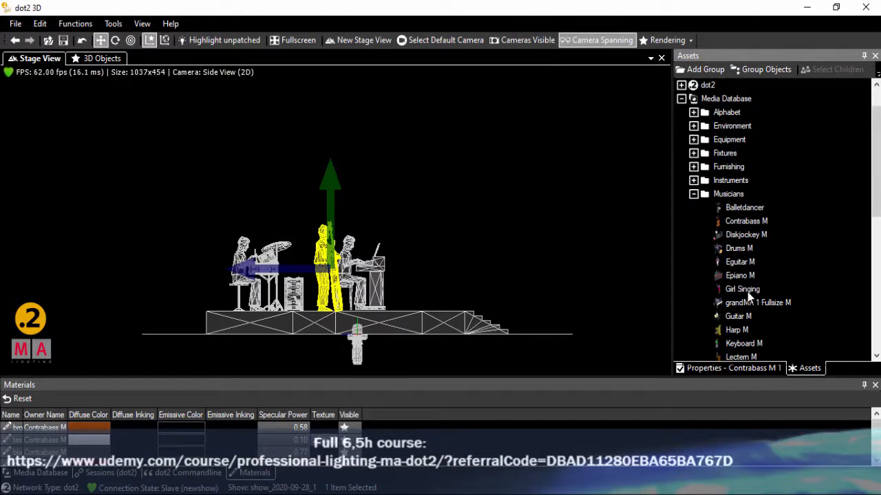
scroll(748, 290, down, 1)
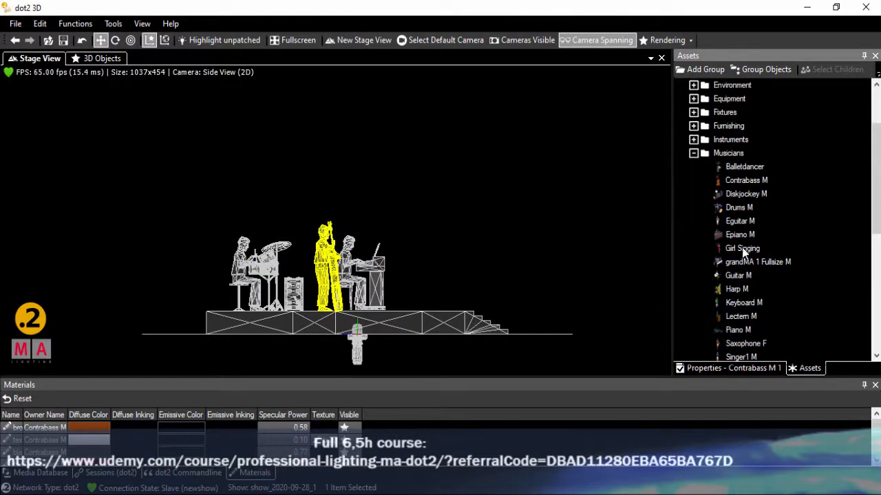
scroll(757, 295, down, 1)
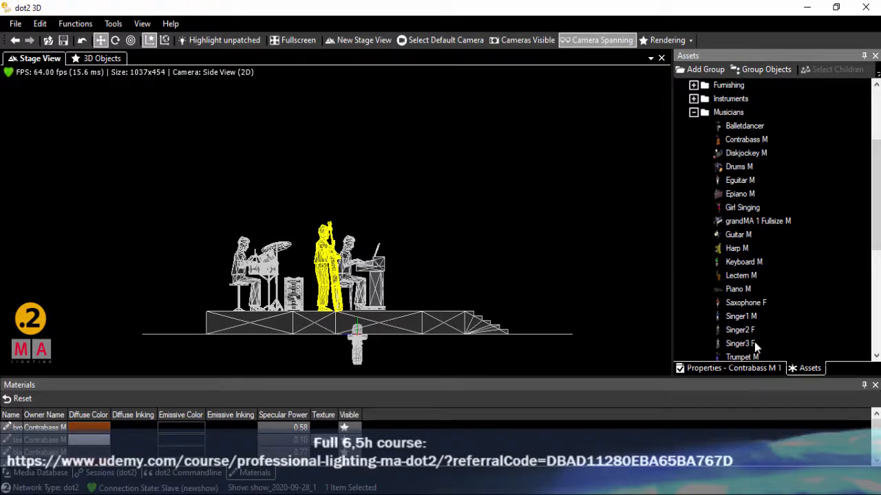
drag(756, 347, 445, 293)
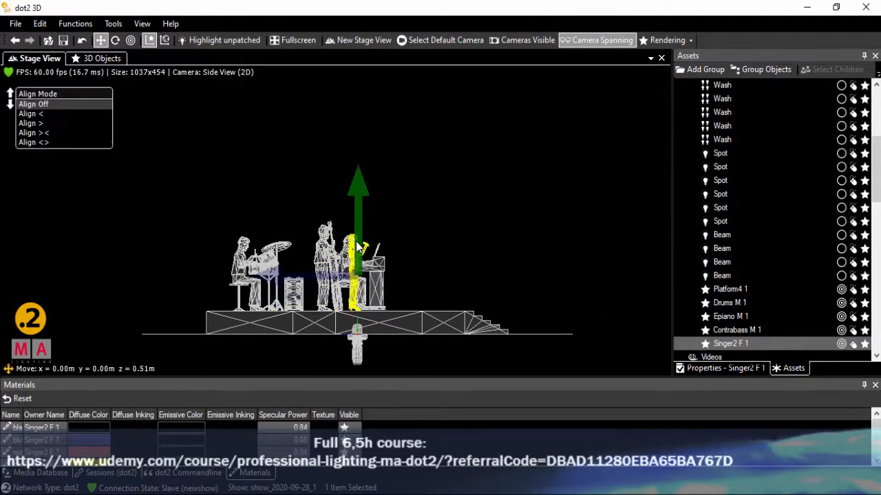
drag(282, 274, 440, 311)
Step: In the top view, move the Epiano player to the left side of the platform and the contrabass player to the right side
key(t)
click(332, 256)
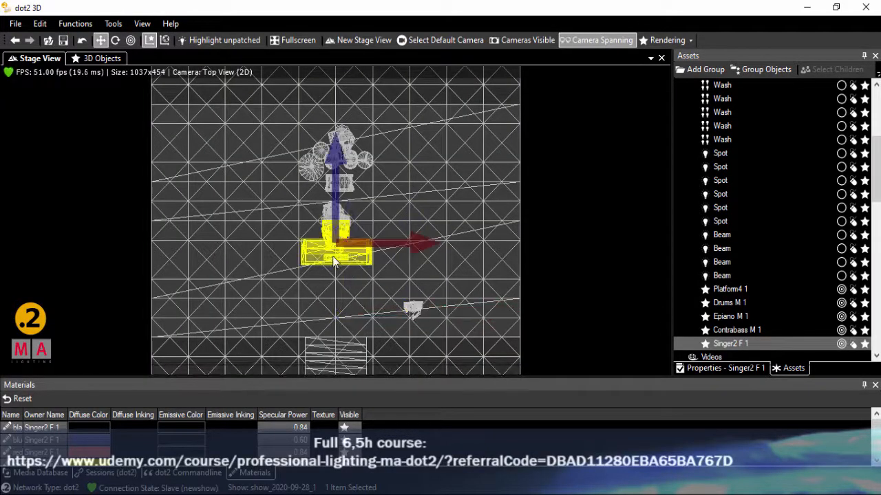
drag(368, 249, 262, 249)
click(335, 218)
drag(373, 221, 471, 225)
Step: In the front camera view, move the singer sideways to the centre of the platform, in front of the drums
key(1)
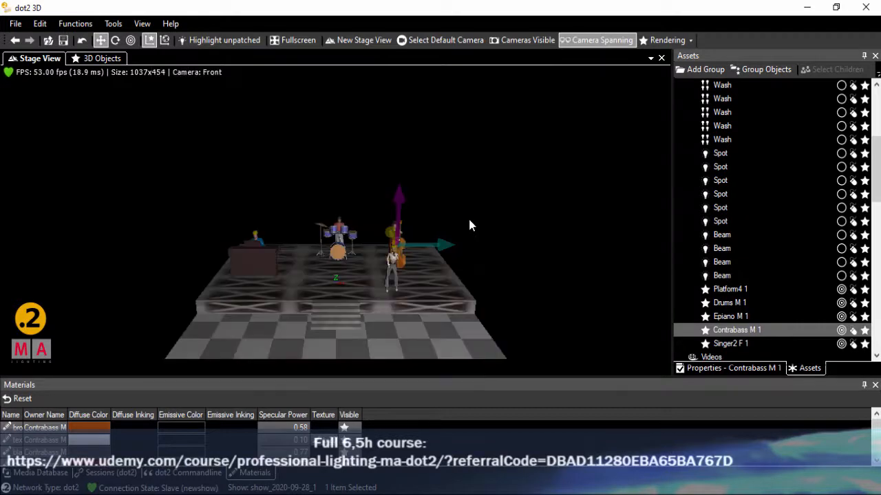
click(395, 264)
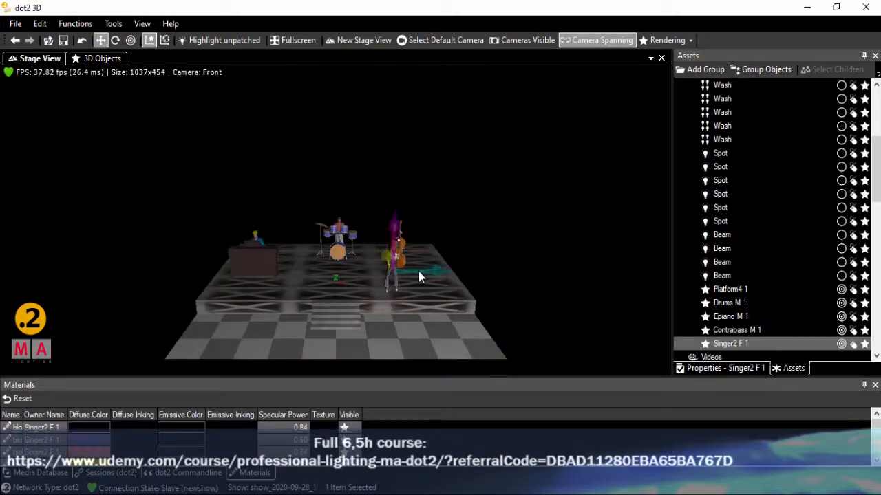
drag(418, 274, 377, 275)
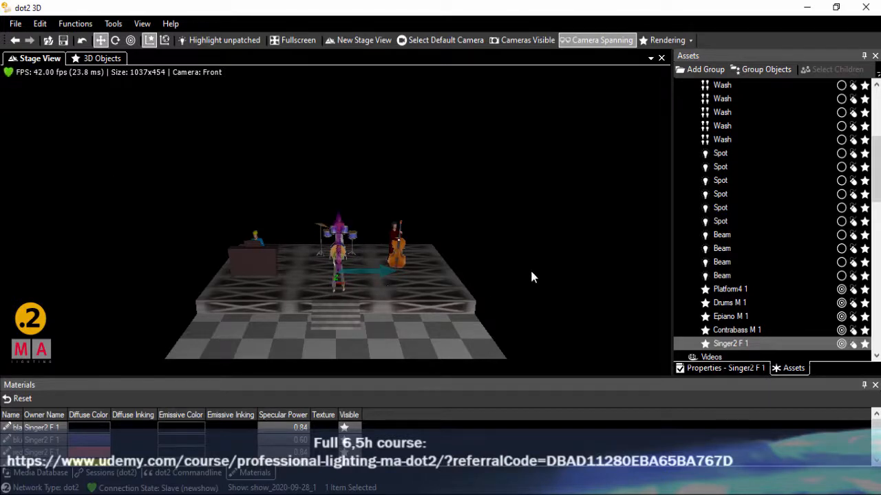
drag(531, 275, 528, 195)
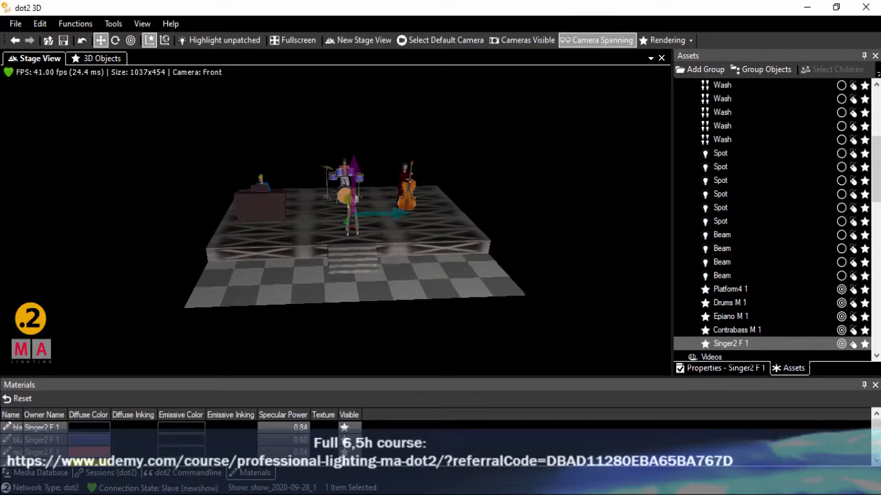
Step: Switch to a maximized dot2 onPC and display the Groups pool beside the fixture sheet
click(835, 7)
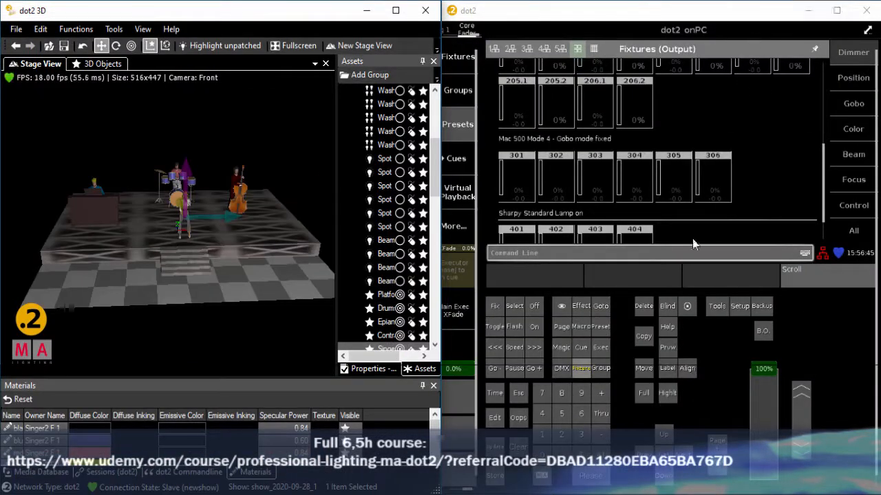
drag(821, 178, 834, 67)
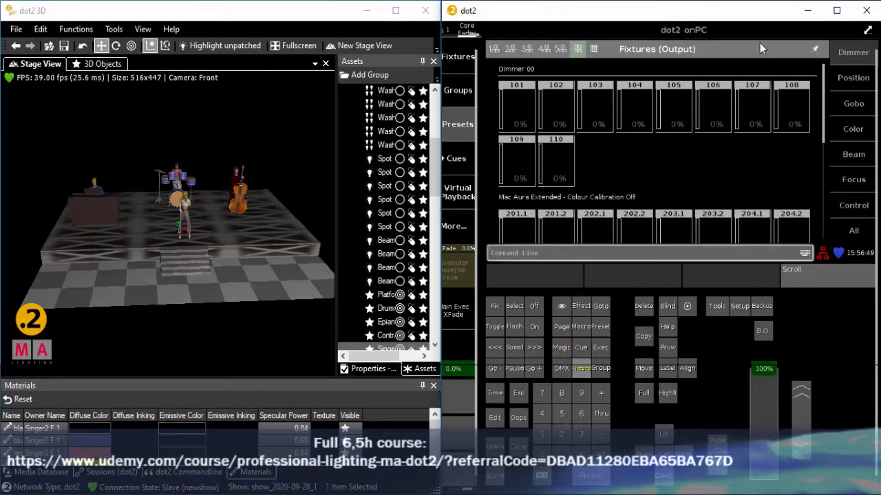
click(837, 10)
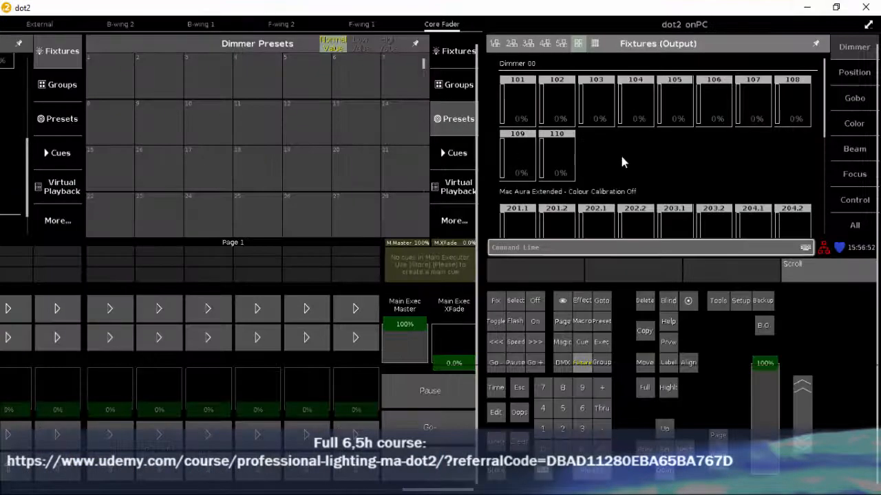
click(459, 84)
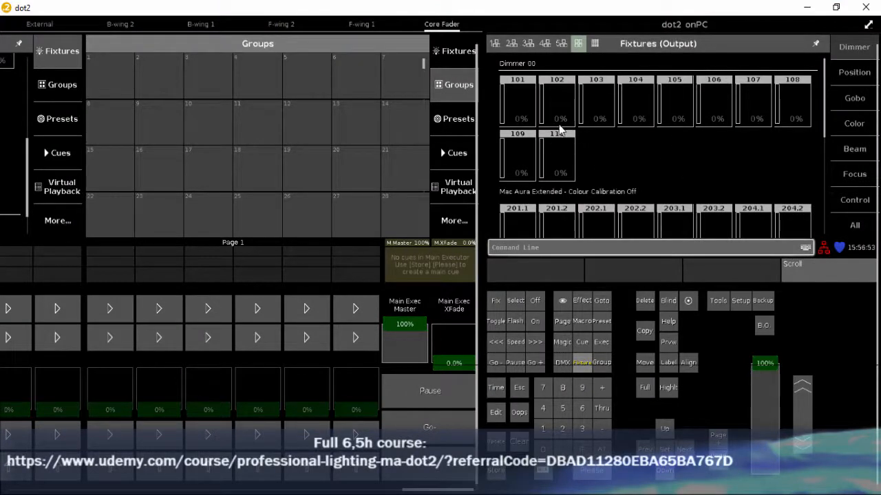
Step: Store dimmer fixtures 101 to 106 as group 1 and label it Front
click(525, 111)
click(550, 110)
click(601, 114)
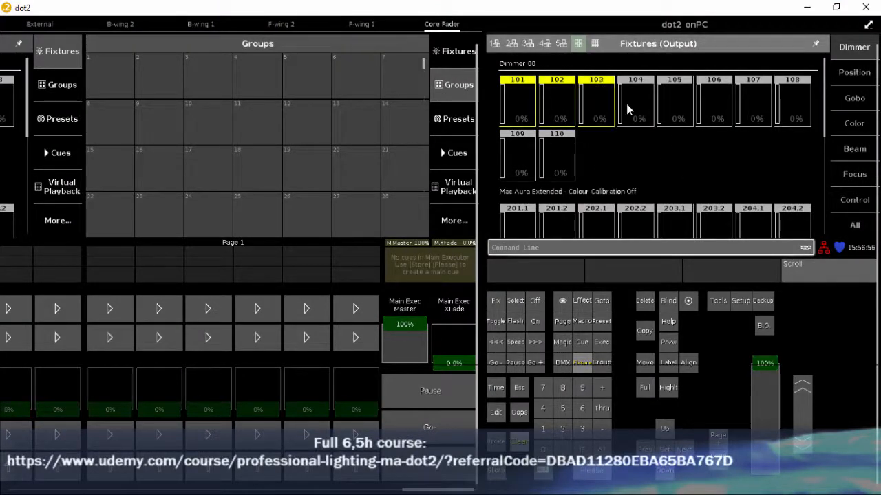
click(640, 113)
click(684, 114)
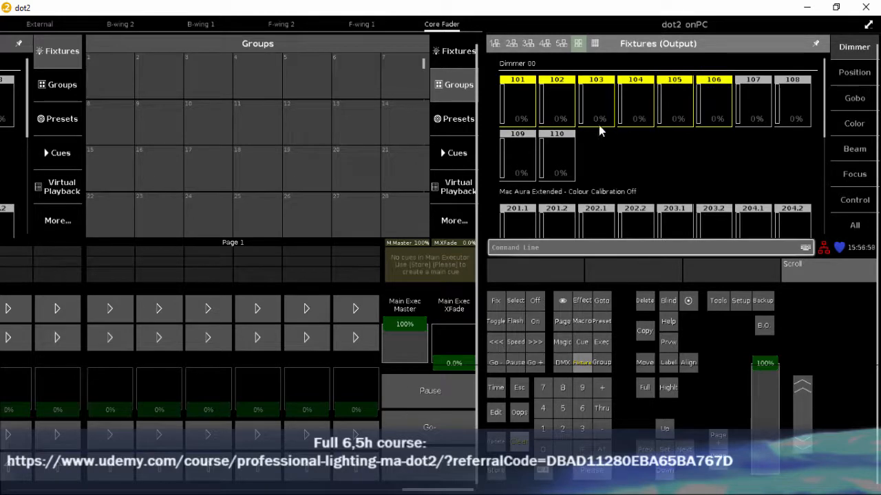
click(494, 470)
click(119, 67)
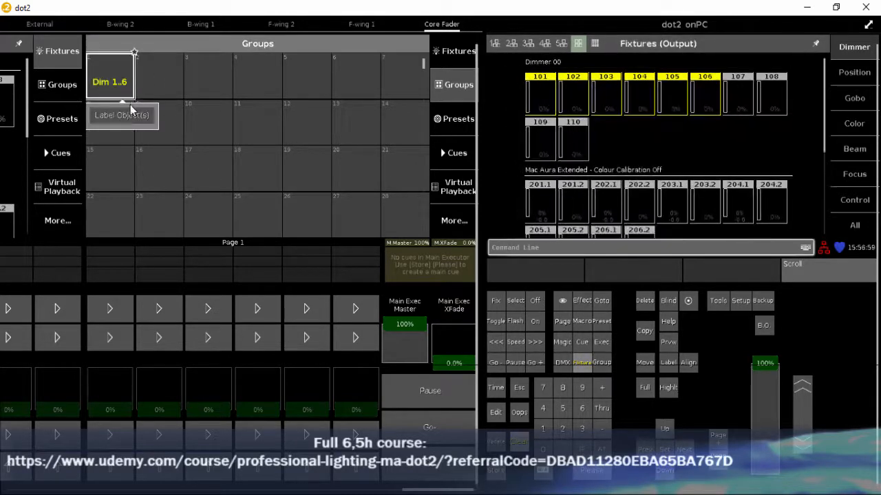
click(120, 117)
text(Front)
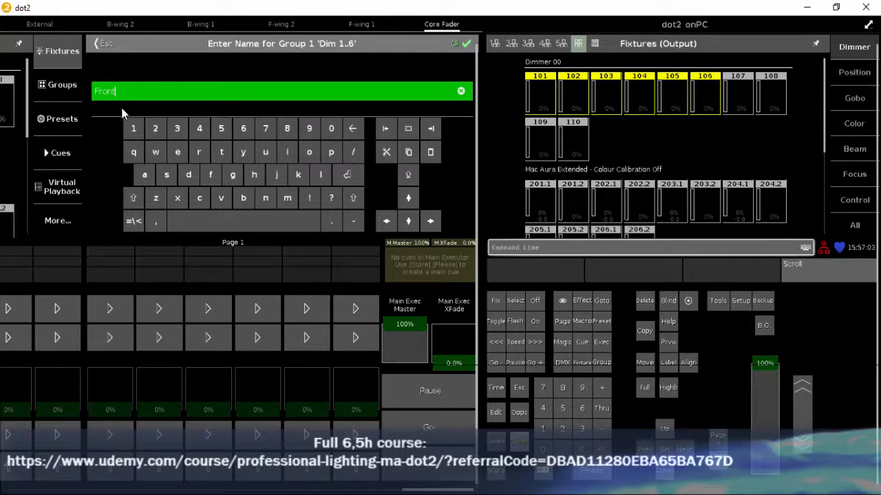
key(Return)
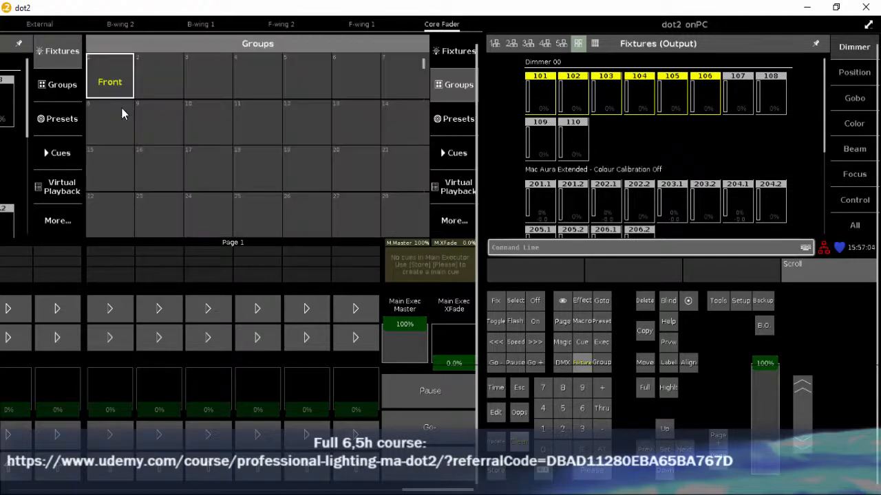
Step: Store dimmer fixture 107 as group 2 and label it Presenter
click(743, 104)
click(493, 473)
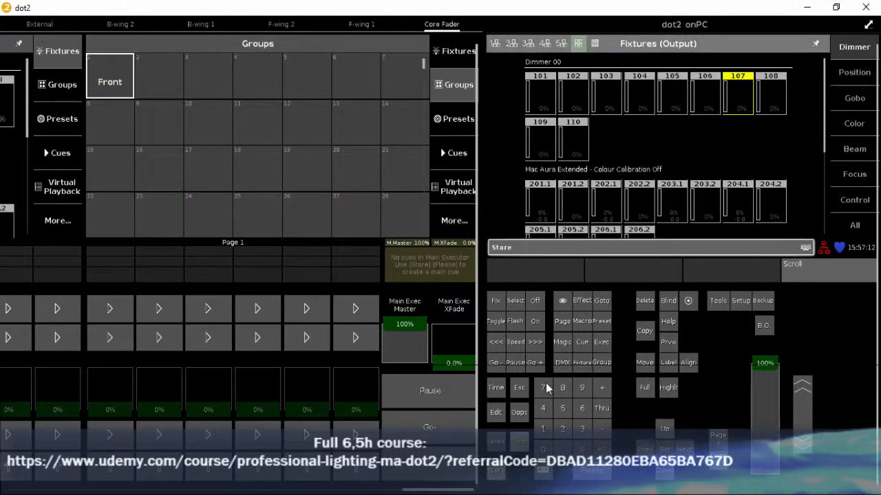
click(150, 56)
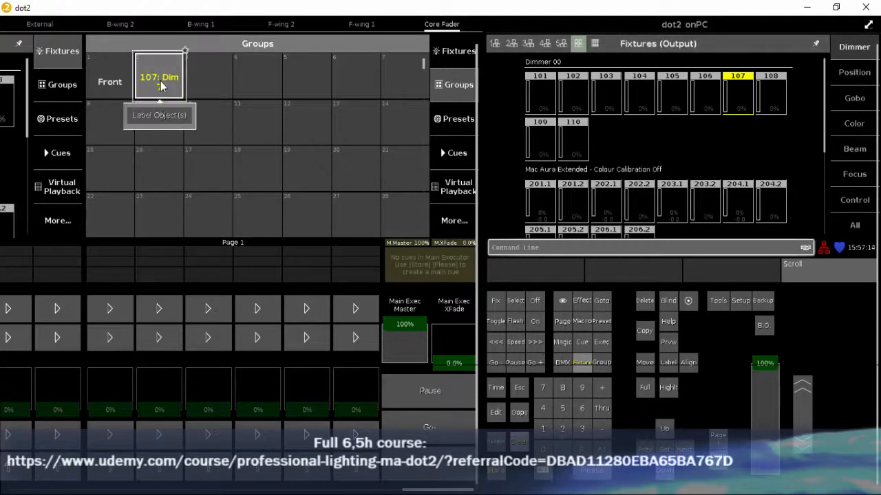
click(160, 113)
text(P)
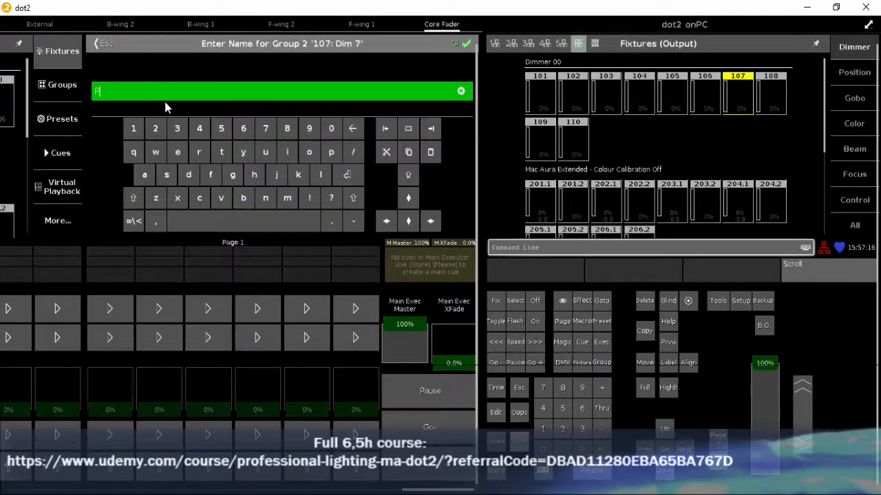
text(resenter)
key(Return)
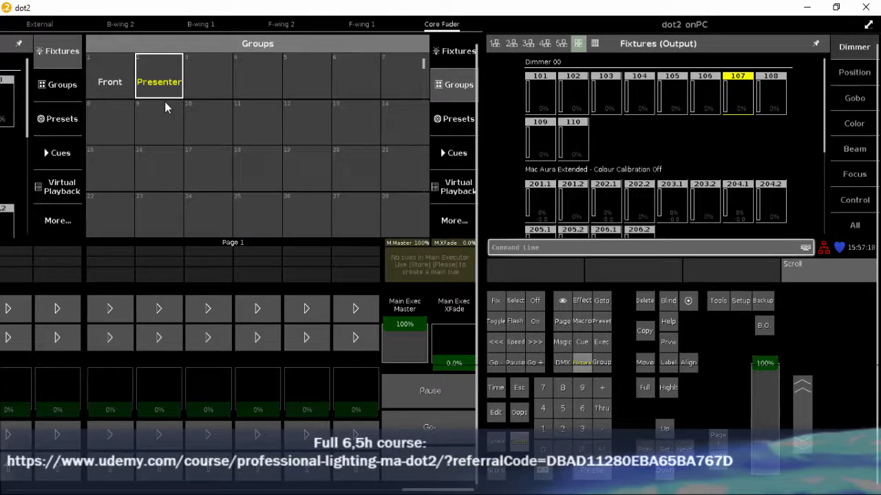
Step: Store dimmer fixtures 108 and 109 as group 3 and label it Blinder
click(771, 89)
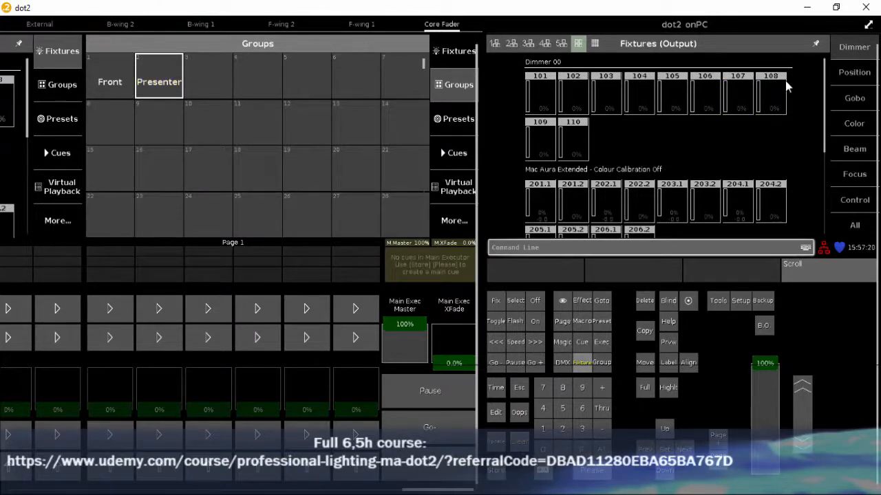
click(548, 150)
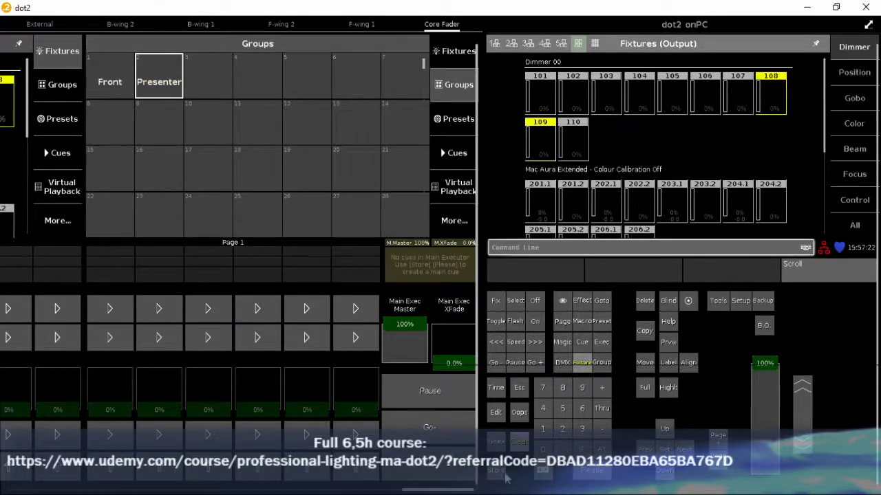
click(504, 477)
click(208, 76)
click(214, 120)
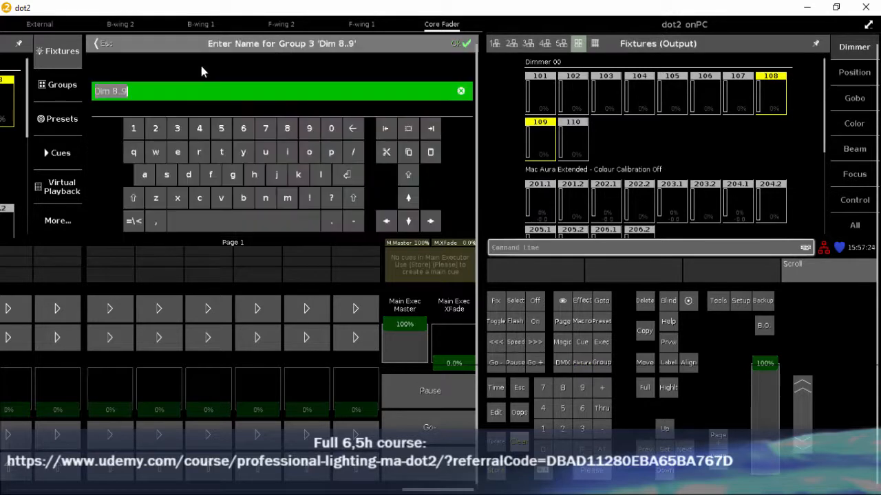
text(Blinder)
key(Return)
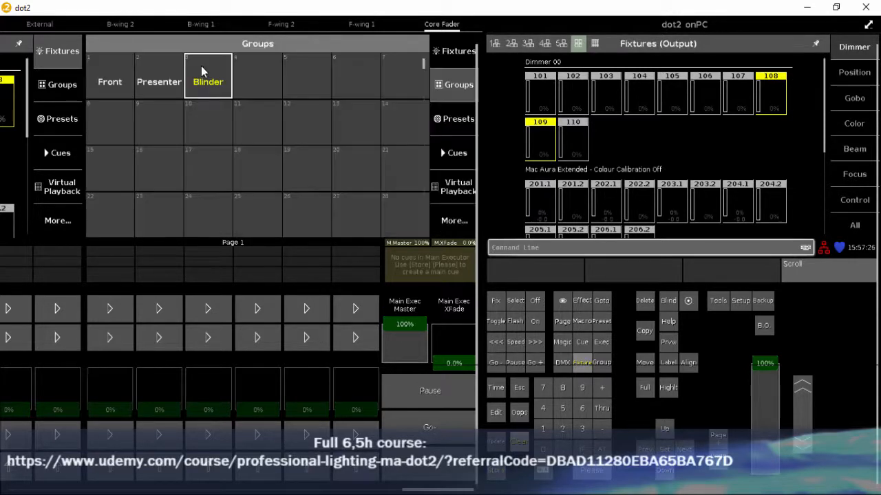
Step: Store dimmer fixture 110 as group 7, label it Smoke, and clear the fixture selection
click(578, 140)
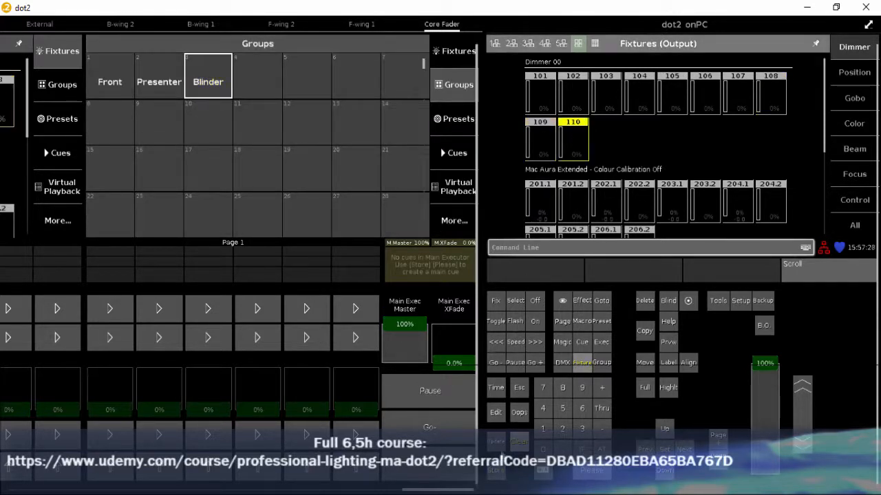
click(501, 480)
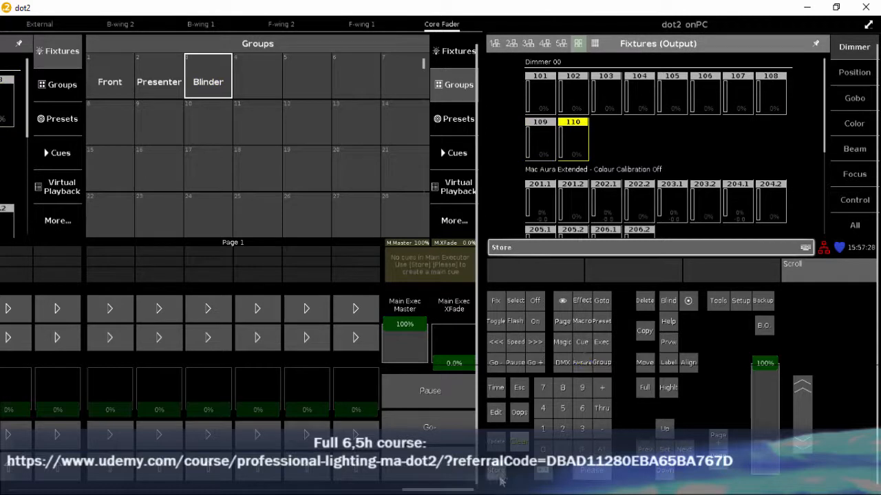
click(401, 83)
click(399, 118)
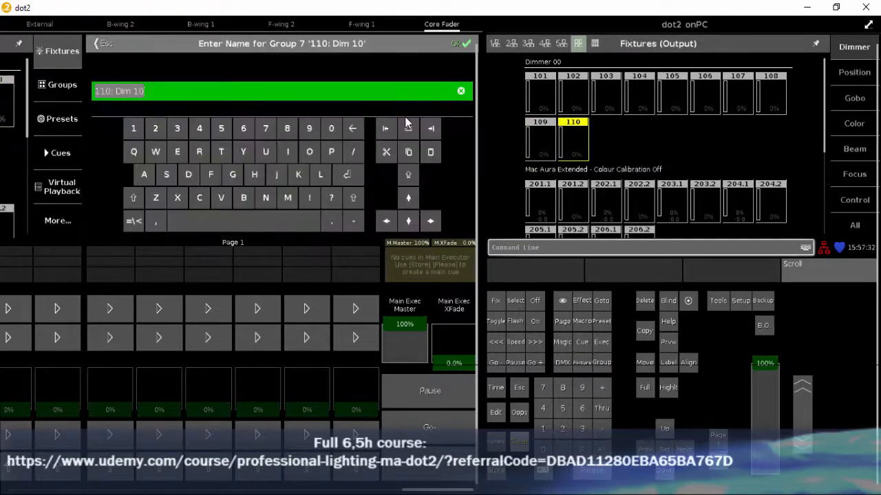
text(Smoke)
key(Return)
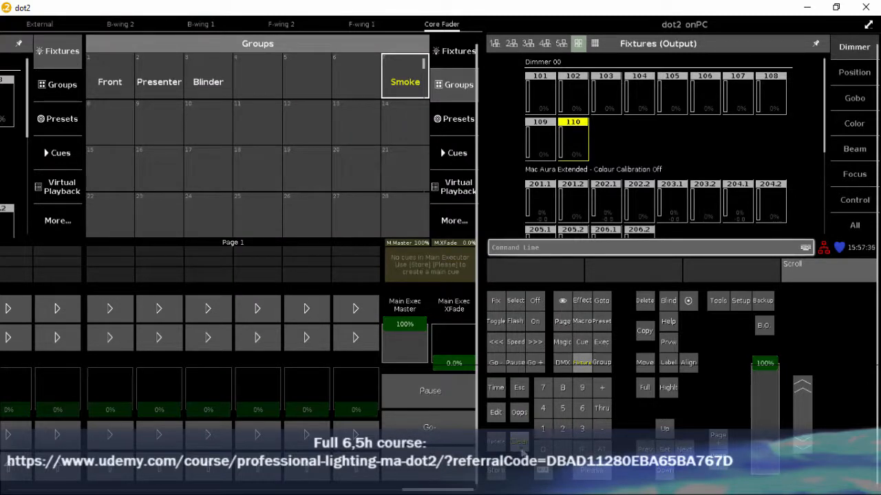
click(520, 444)
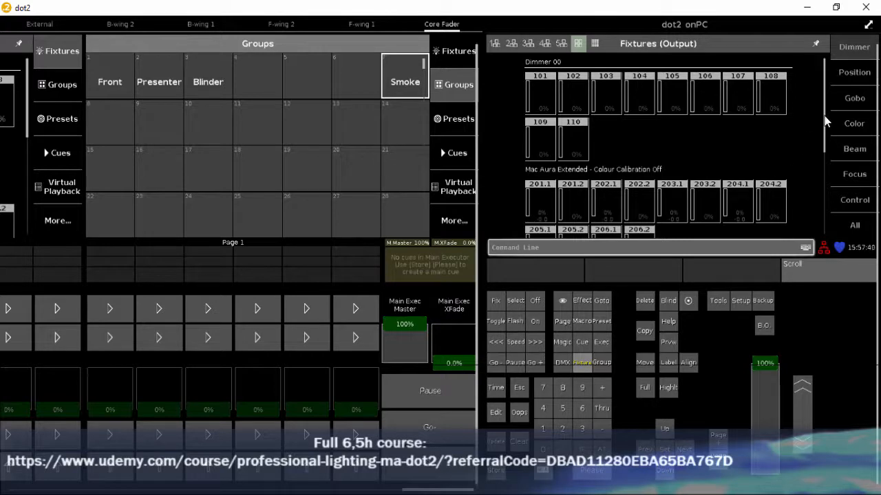
Step: Store all Mac Aura fixtures, 201.1 to 206.2, as group 8 and label it Wash
drag(824, 116, 828, 150)
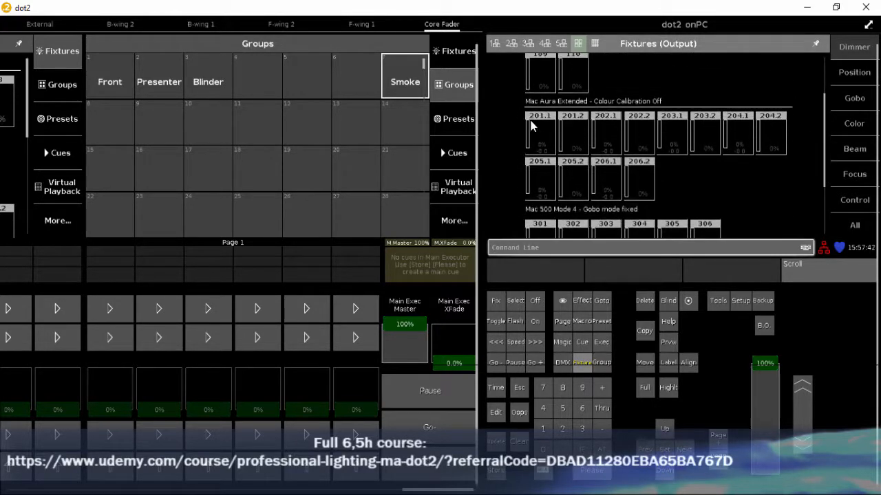
drag(493, 114, 801, 196)
click(496, 472)
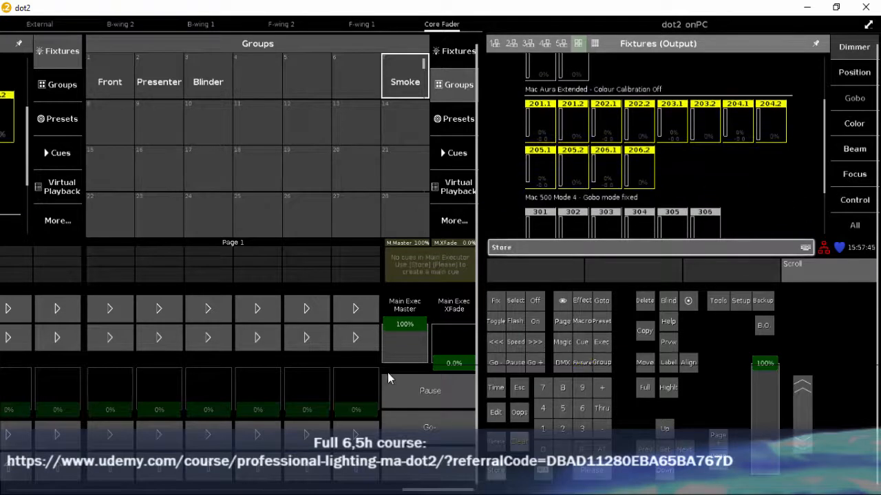
click(104, 122)
click(123, 80)
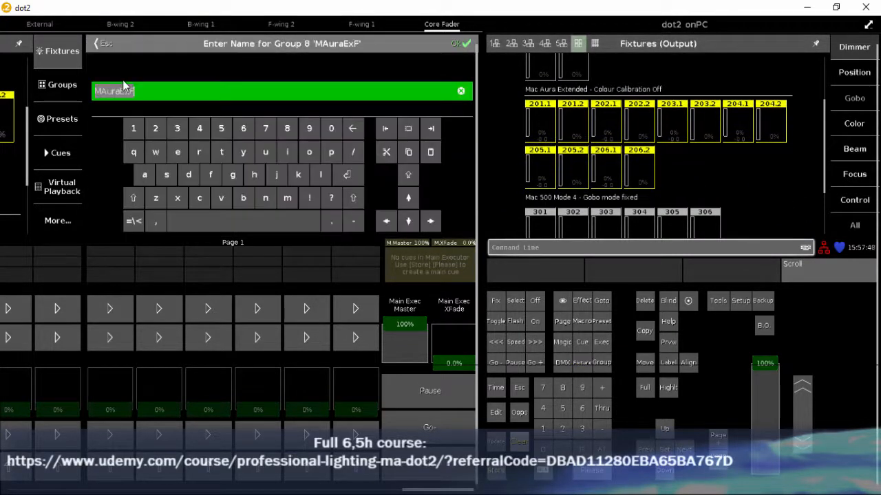
text(We)
text(sh)
key(Return)
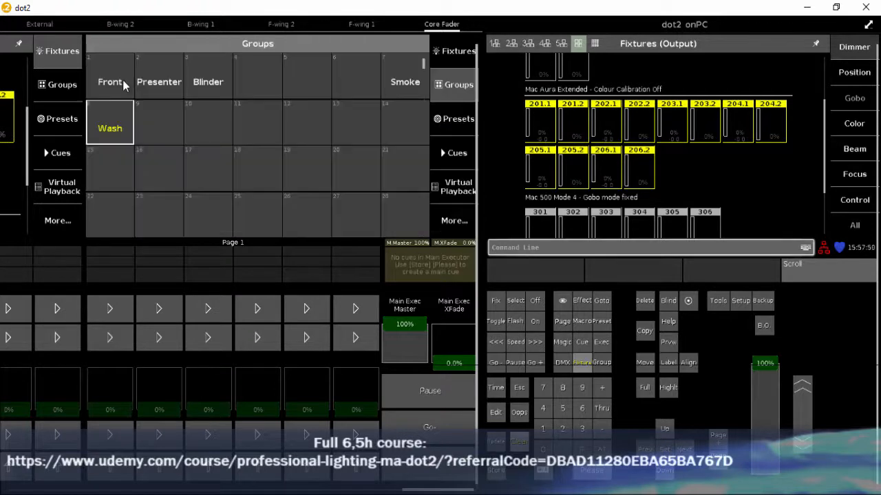
Step: Store the Mac 500 fixtures 301 to 306 as group 15 and label it Spot
scroll(776, 176, down, 2)
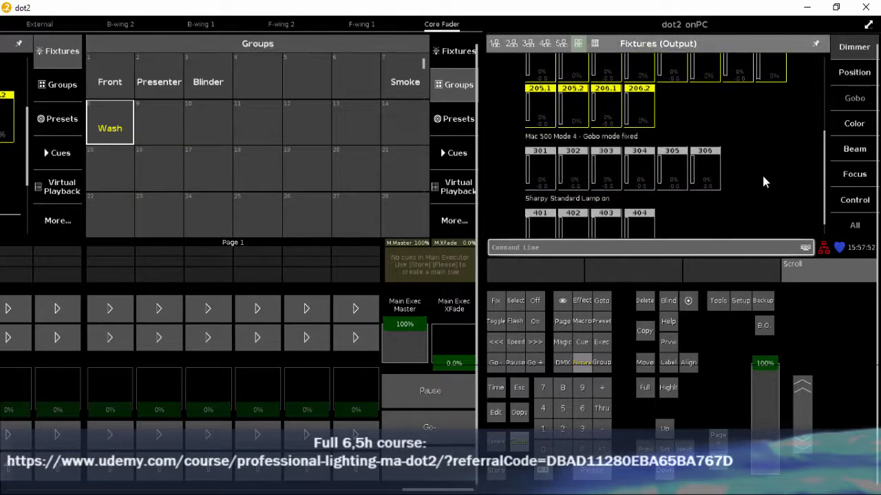
drag(508, 150, 714, 158)
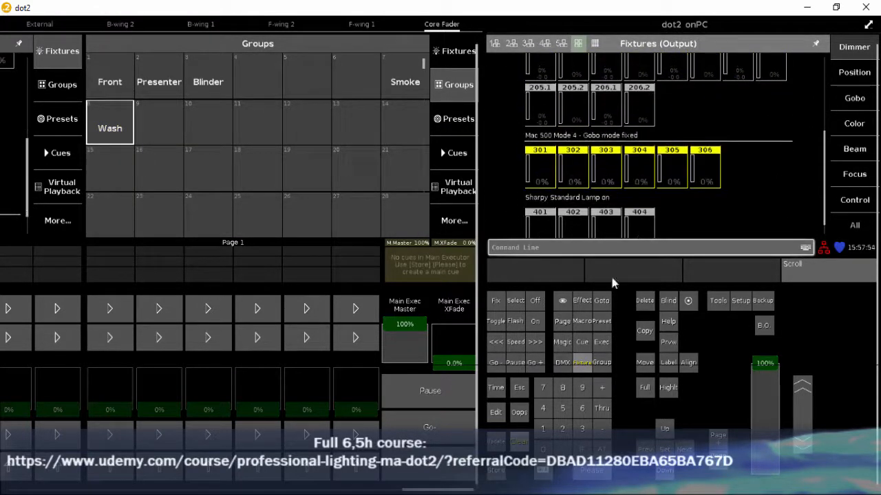
click(501, 475)
click(103, 177)
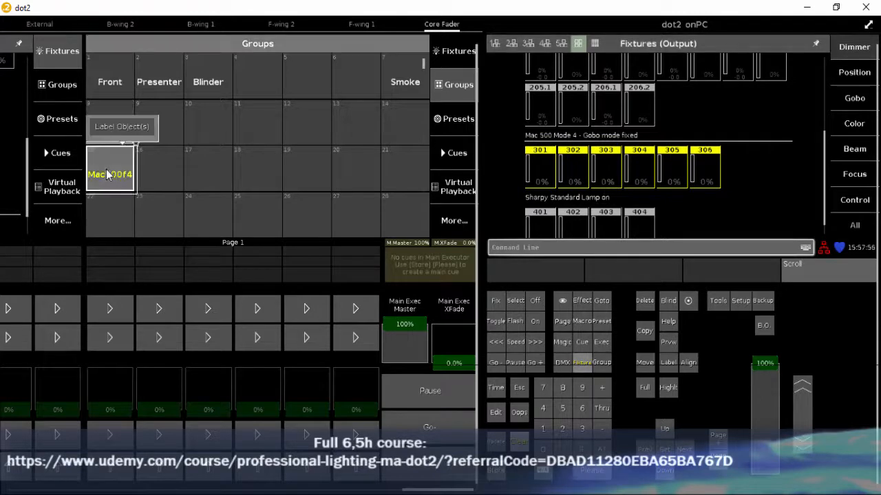
click(123, 132)
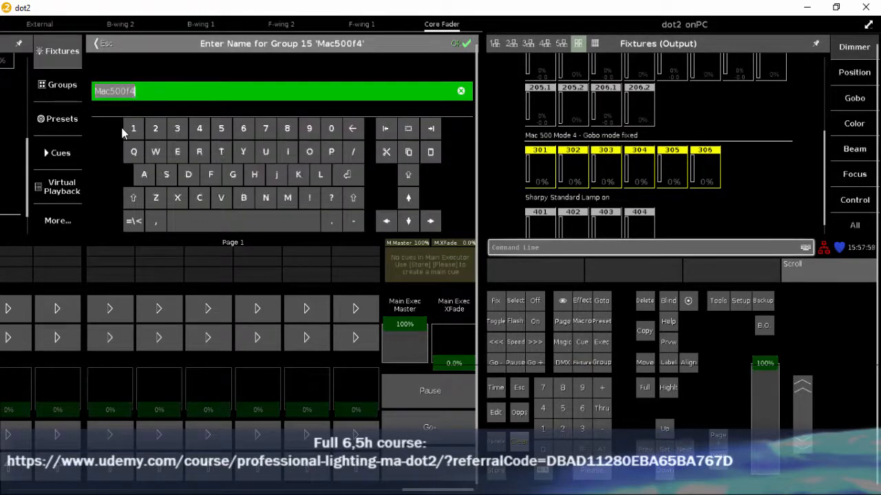
text(Spot)
key(Return)
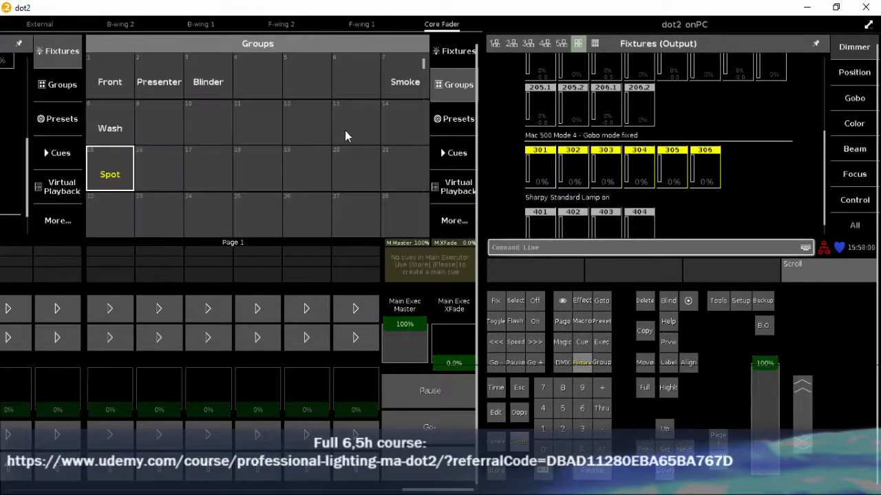
Step: Store the Sharpy fixtures 401 to 404 as group 22, label it Beam, and clear the fixture selection
mouse_move(503, 227)
mouse_down()
mouse_move(686, 226)
mouse_move(677, 231)
mouse_up()
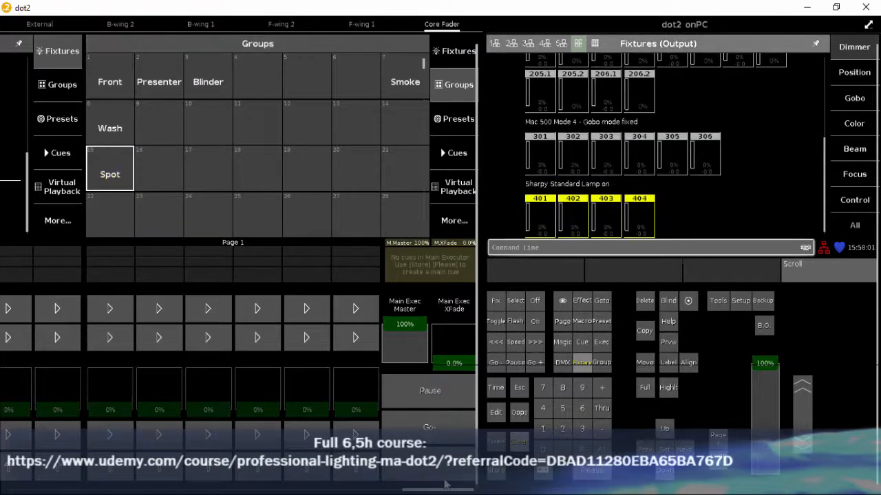
click(494, 474)
click(93, 220)
click(122, 180)
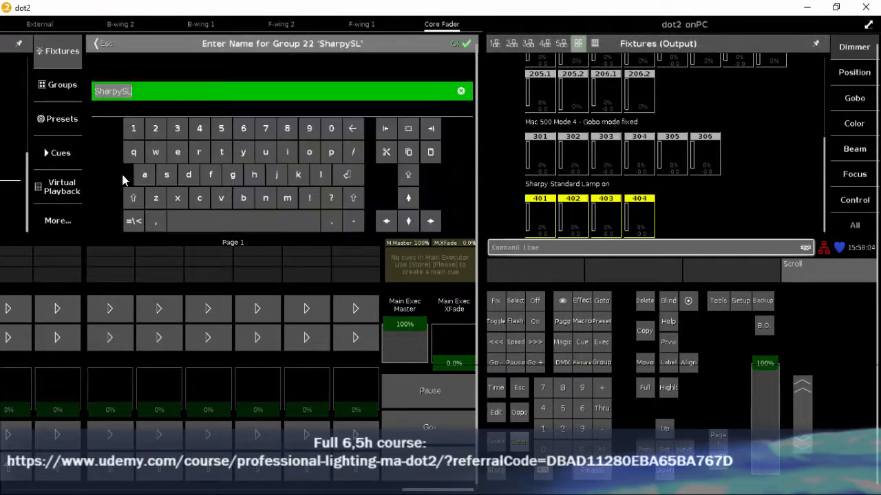
text(Beam)
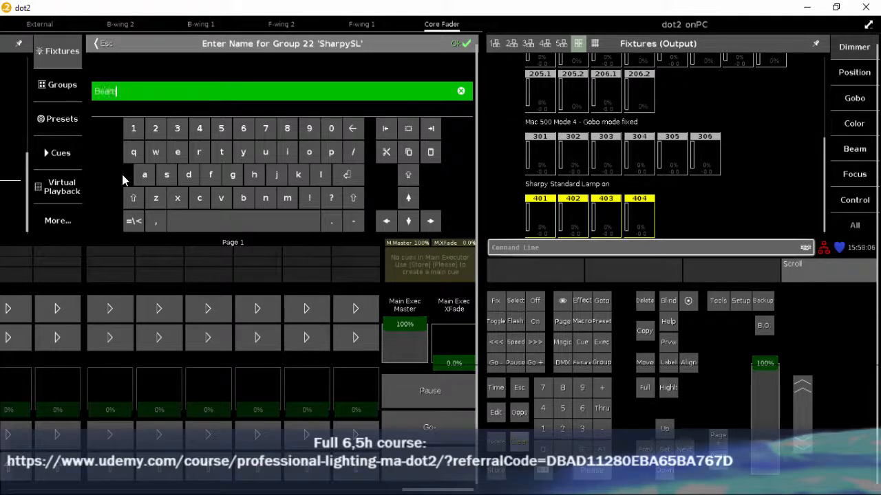
key(Return)
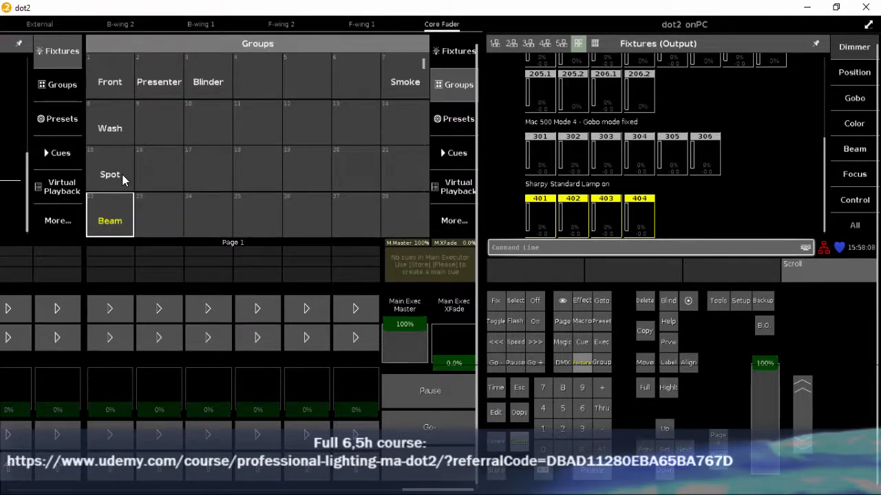
click(524, 446)
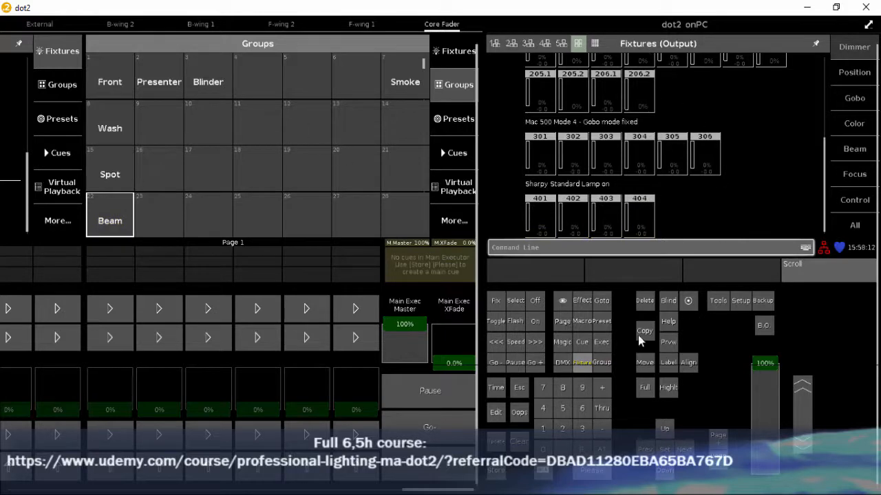
Step: Restore the dot2 onPC window to its smaller size and place it beside the dot2 3D stage window
click(836, 7)
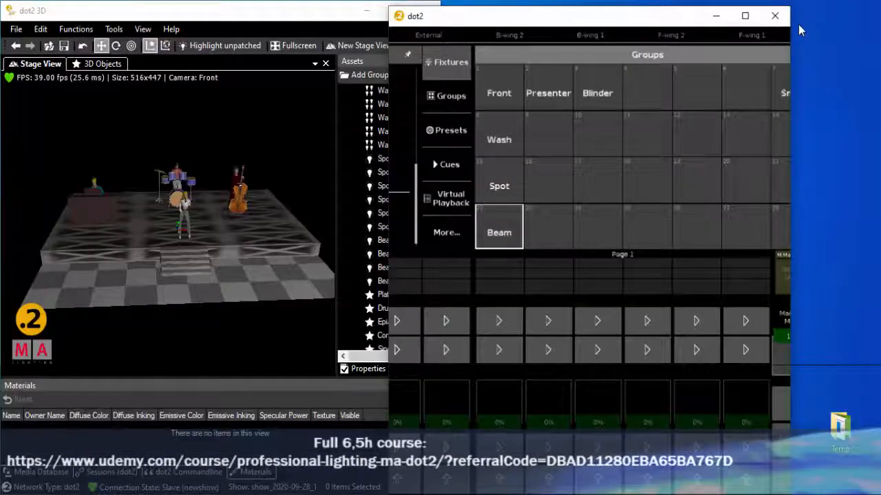
drag(666, 15, 880, 28)
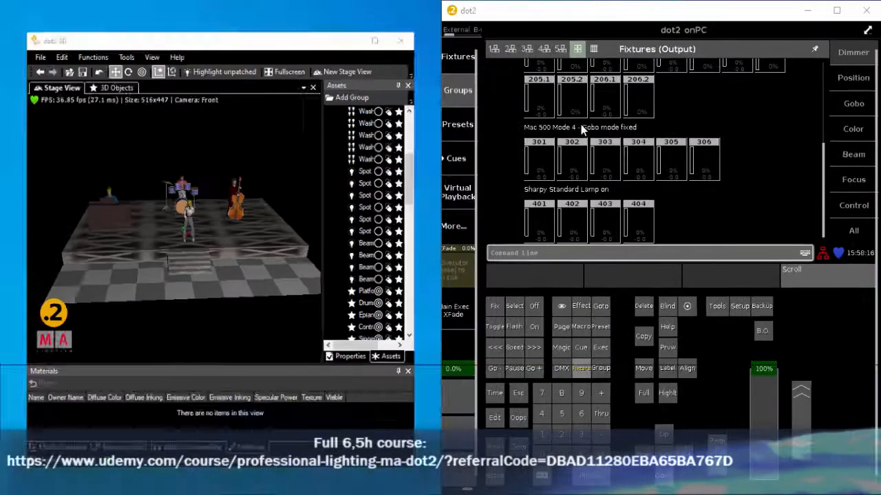
click(225, 201)
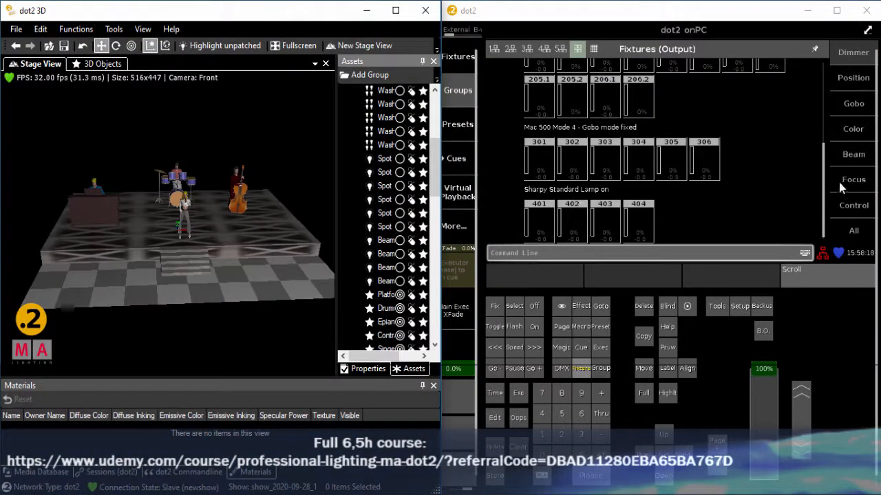
drag(825, 189, 830, 39)
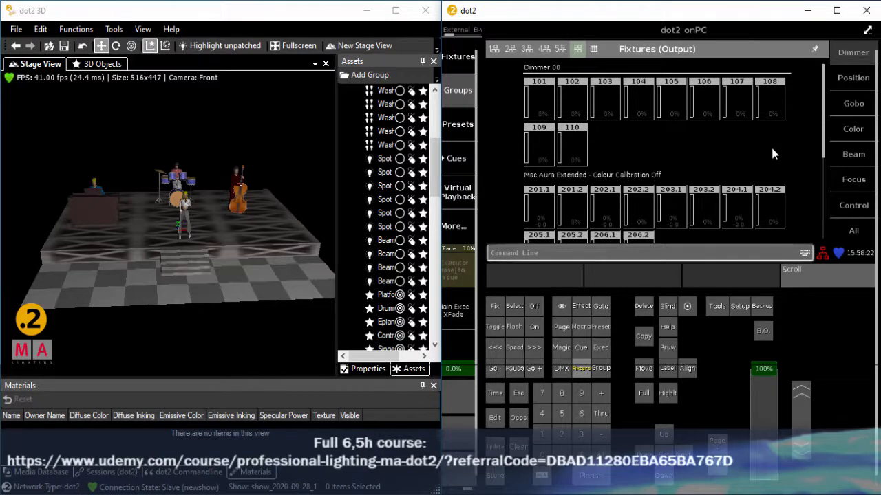
Step: Highlight the fixtures of group Front and raise them together high above the platform in the 3D stage view
click(598, 369)
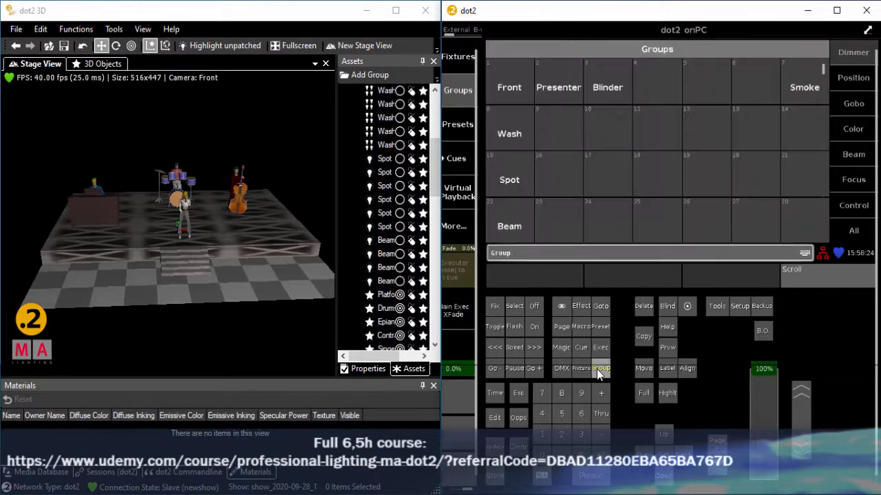
click(509, 91)
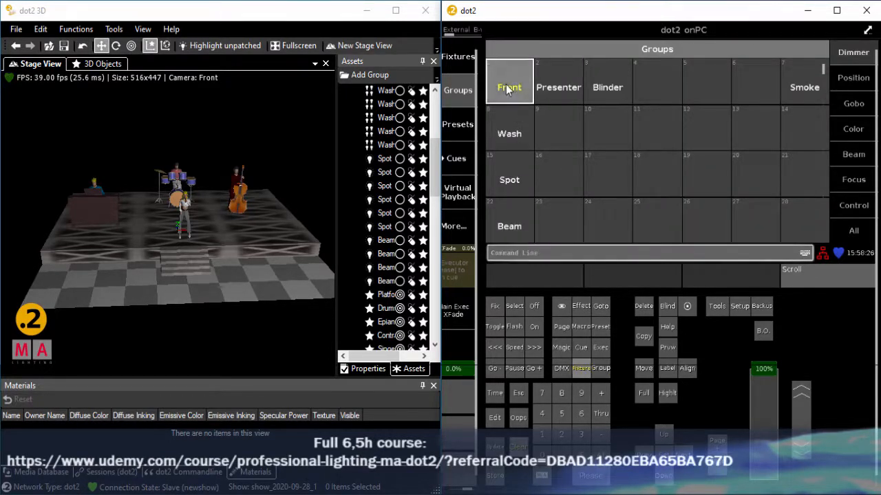
click(668, 393)
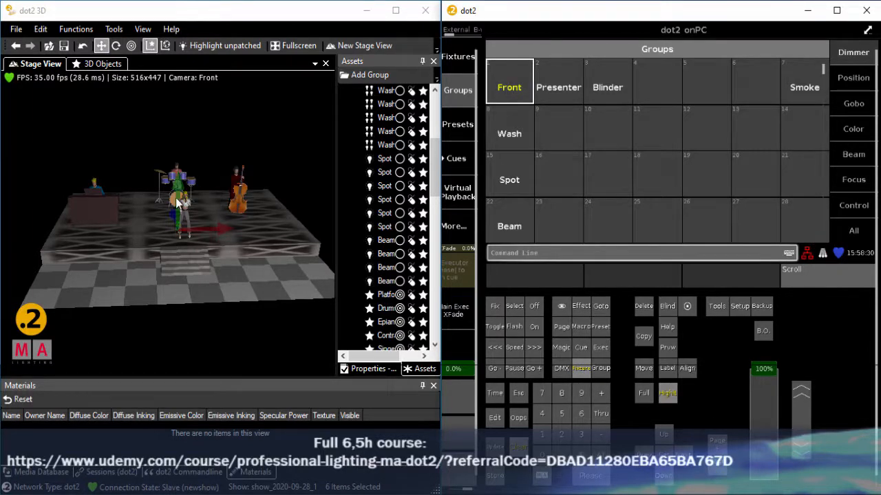
drag(176, 191, 177, 71)
Step: Change the model of the six raised Front fixtures to Arri - Studio Fresnel 2 kW Barndoor
scroll(189, 111, up, 5)
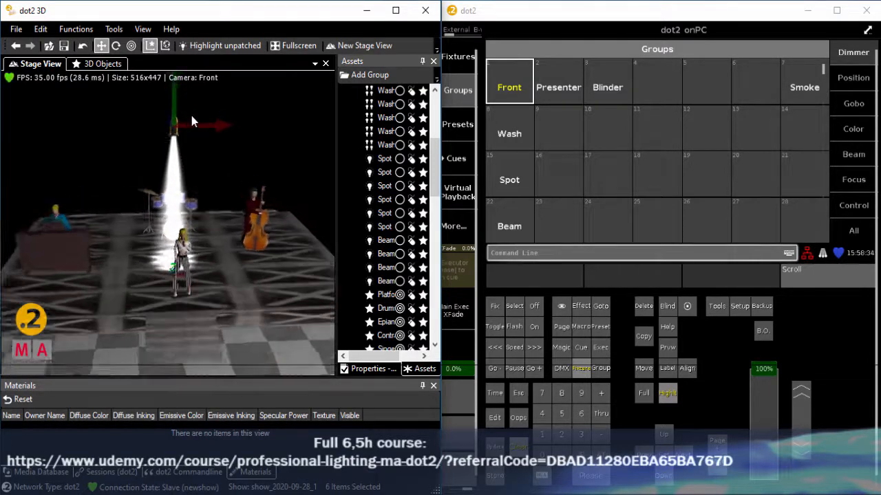
scroll(192, 122, up, 2)
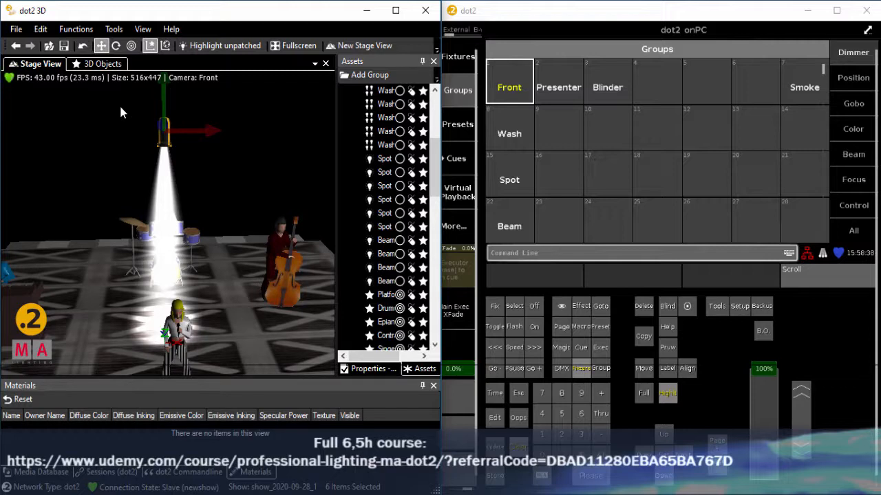
drag(121, 107, 219, 168)
right_click(162, 143)
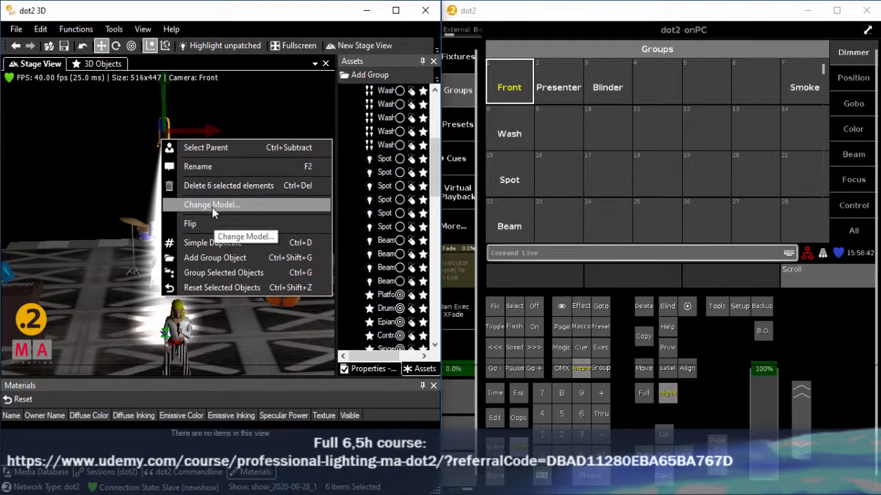
click(212, 207)
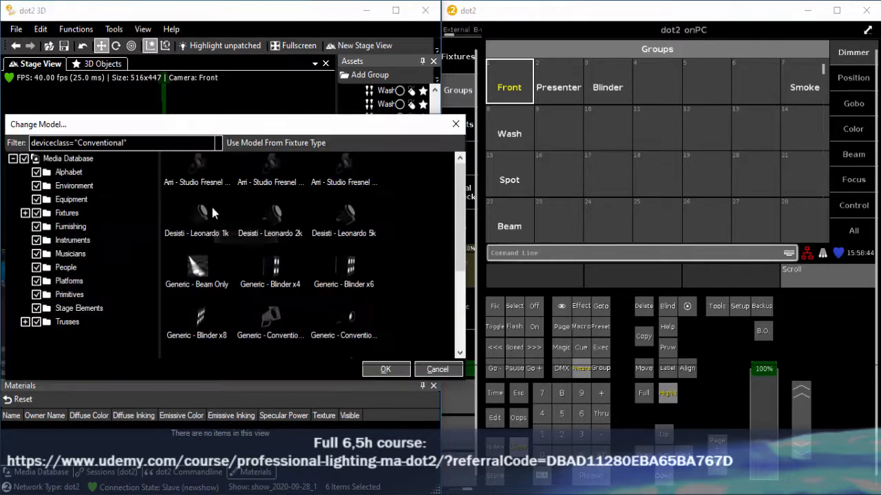
click(272, 177)
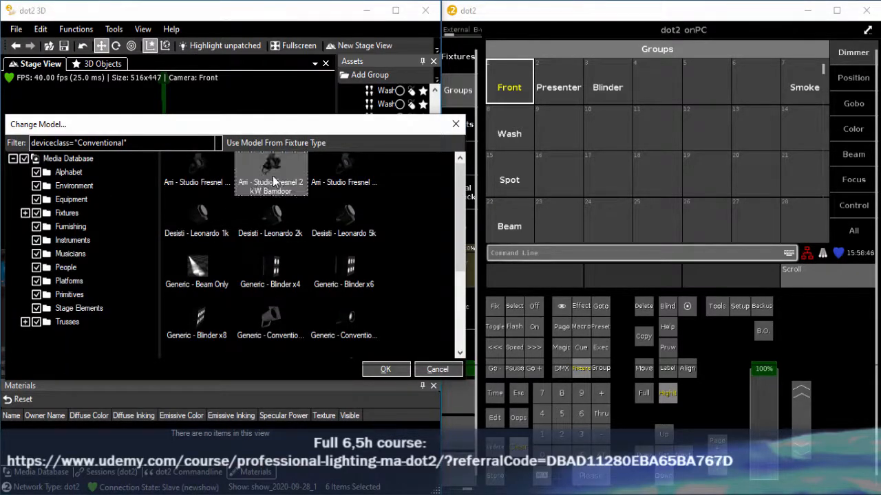
click(385, 370)
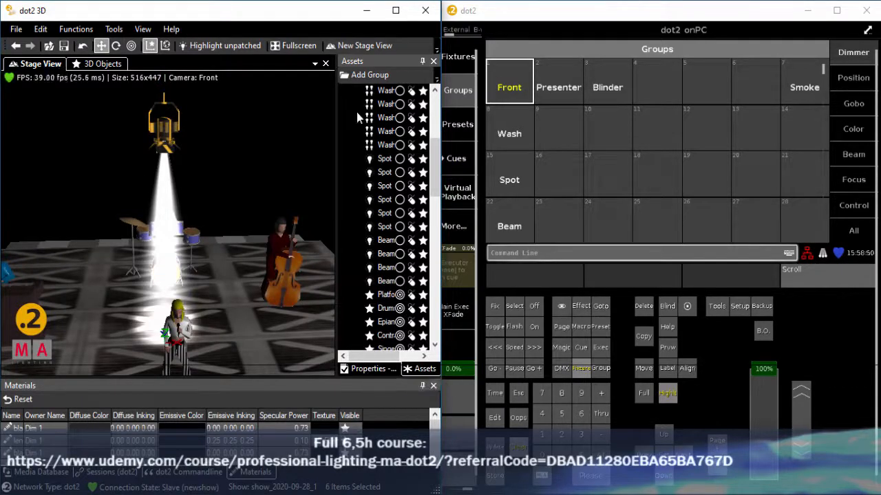
Step: Maximize the dot2 3D window and examine the stage and Front fixtures from the preset camera angles around it
click(395, 11)
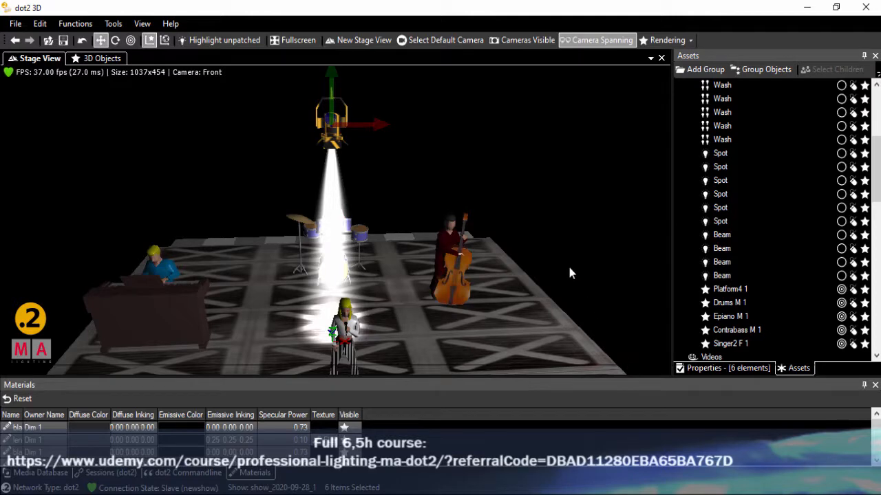
key(1)
key(4)
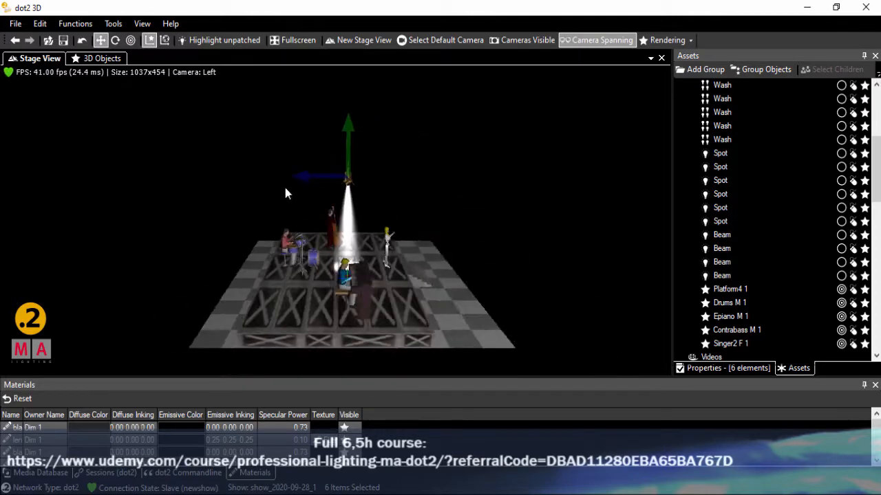
key(7)
key(8)
key(9)
key(6)
key(3)
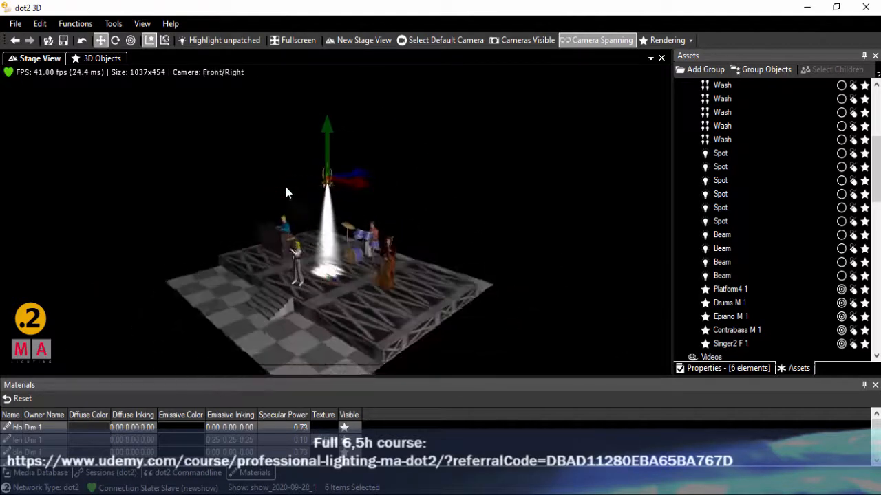
key(5)
Step: In the 2D front view, raise the Front fixtures to about 5.3 m and spread them in an even row along the X axis
key(2)
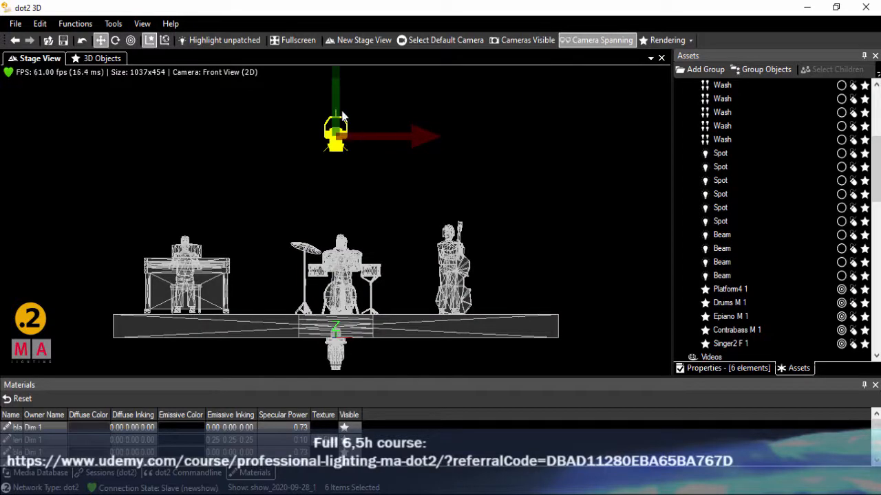
drag(342, 117, 340, 71)
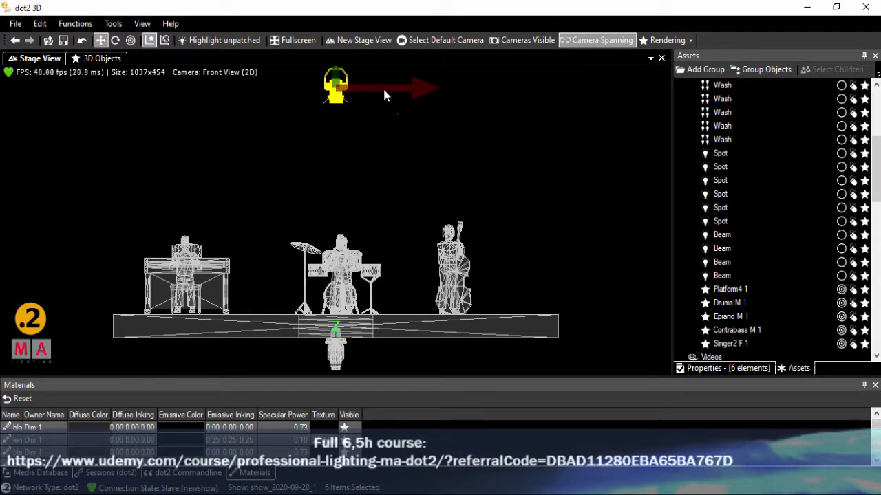
scroll(377, 130, down, 3)
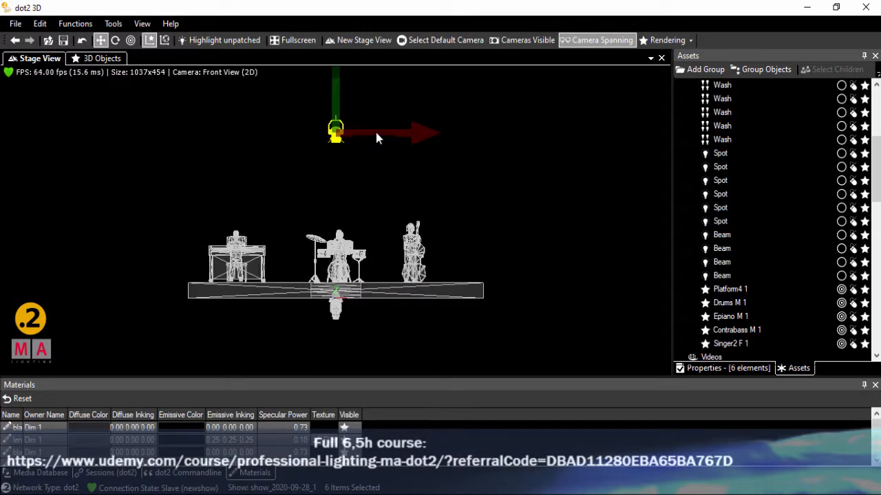
drag(361, 135, 468, 150)
scroll(359, 135, down, 3)
Step: Move the Front fixtures out in front of the stage to about Y -4.14 m and rotate them about 42° around X toward the musicians
key(3)
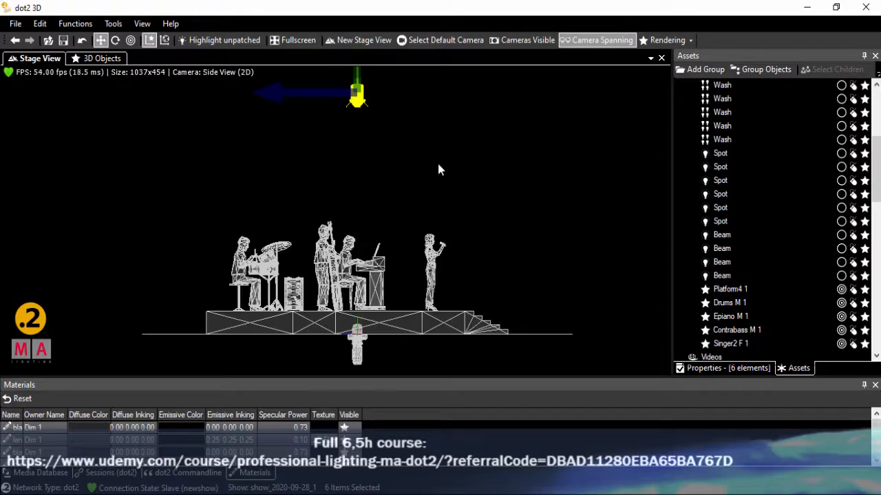
drag(304, 97, 477, 93)
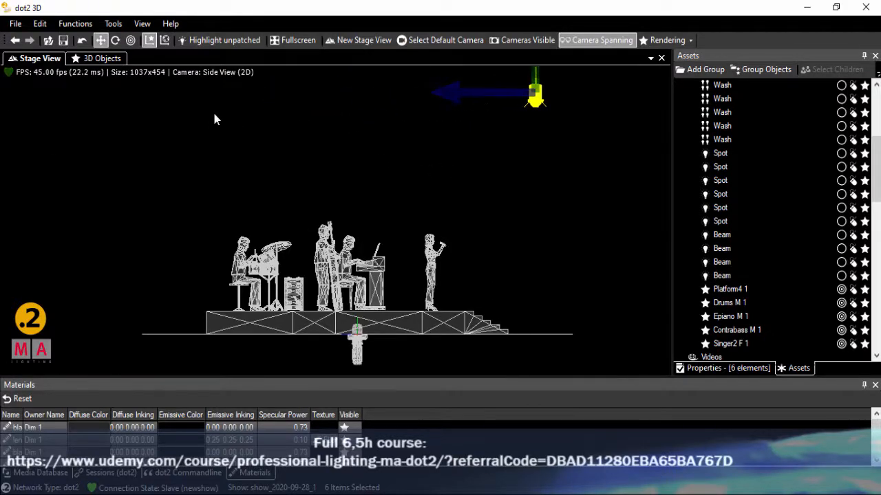
click(115, 39)
drag(594, 130, 589, 88)
key(3)
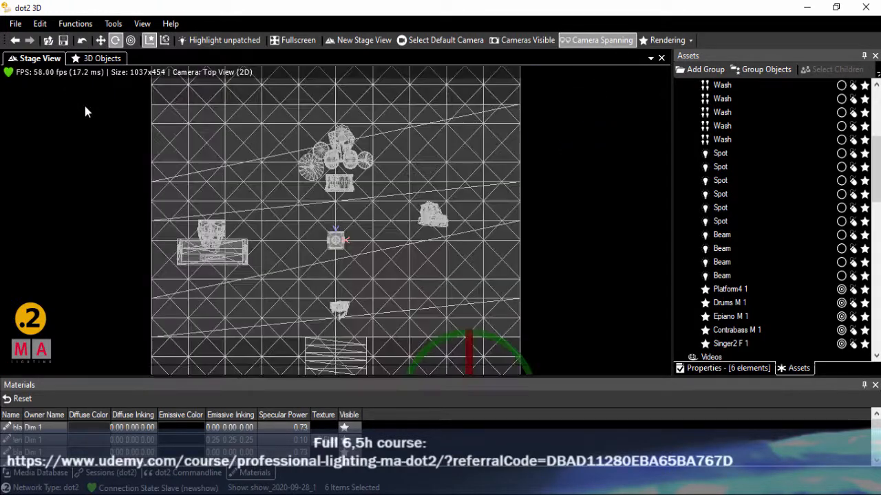
key(1)
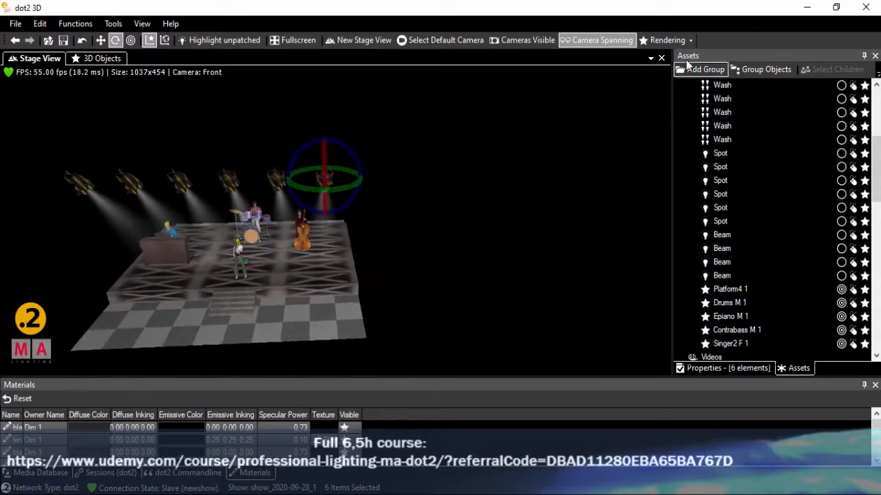
Step: Adjust the rendering settings to Ambient Color 0%, Point Light Color 39%, Beam Intensity 148 and Spot Intensity 200
click(662, 40)
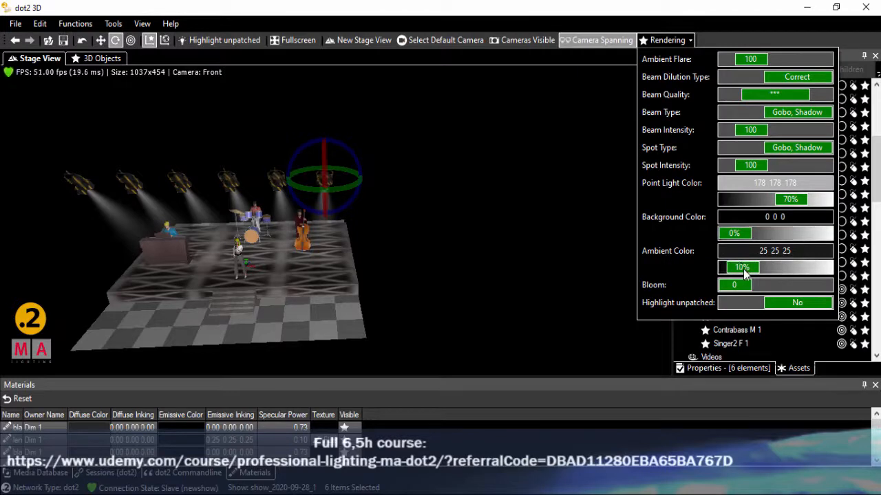
drag(745, 273, 728, 273)
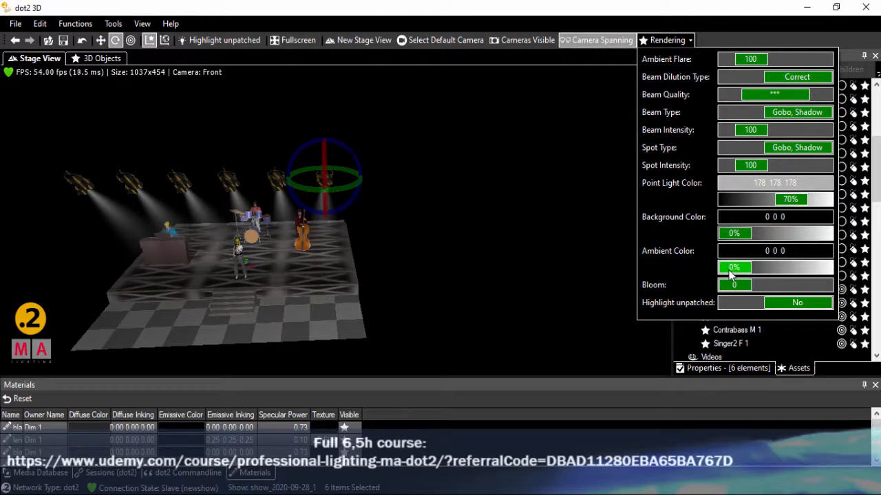
drag(788, 199, 756, 200)
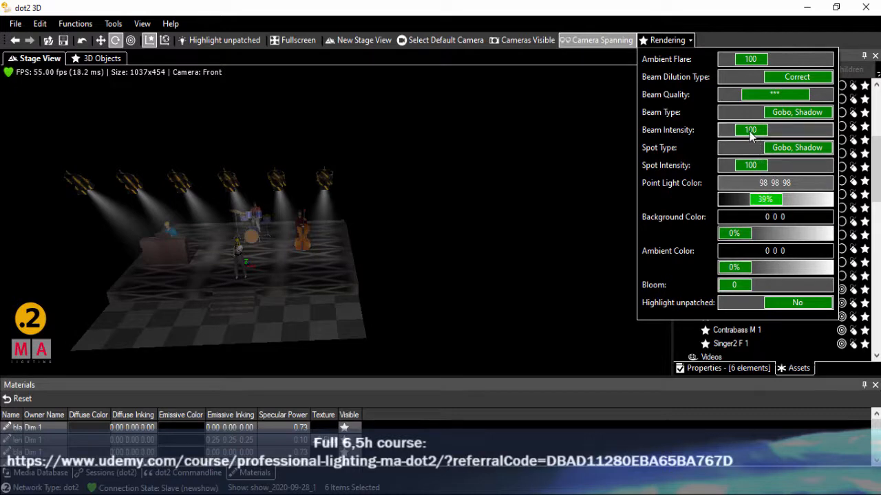
drag(749, 131, 776, 168)
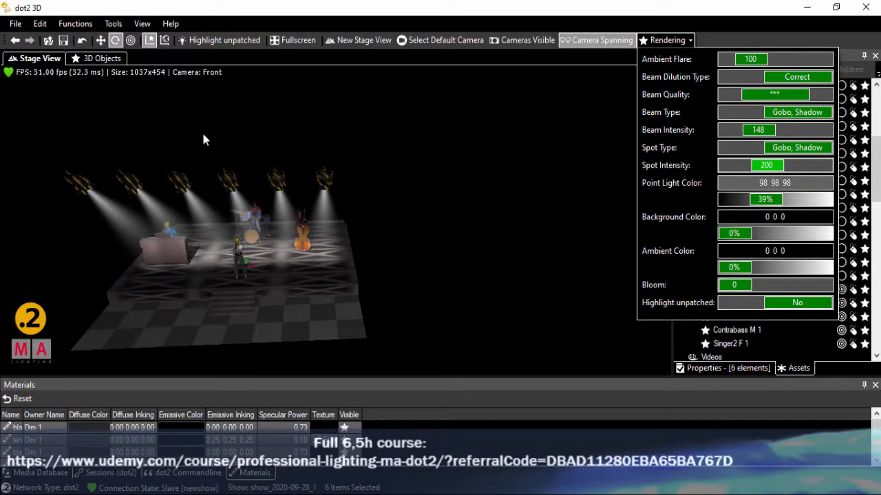
click(512, 145)
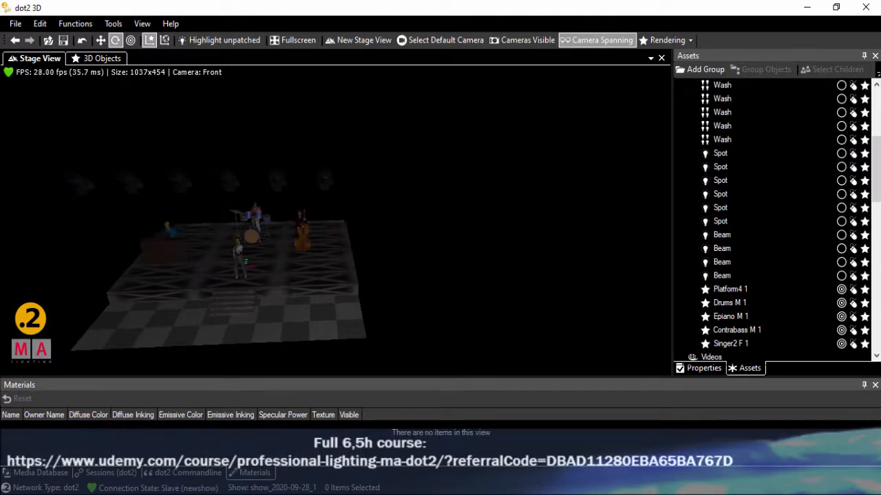
Step: Switch to dot2 onPC, reselect the fixtures of group Front, and return to dot2 3D
key(alt+Tab)
click(509, 86)
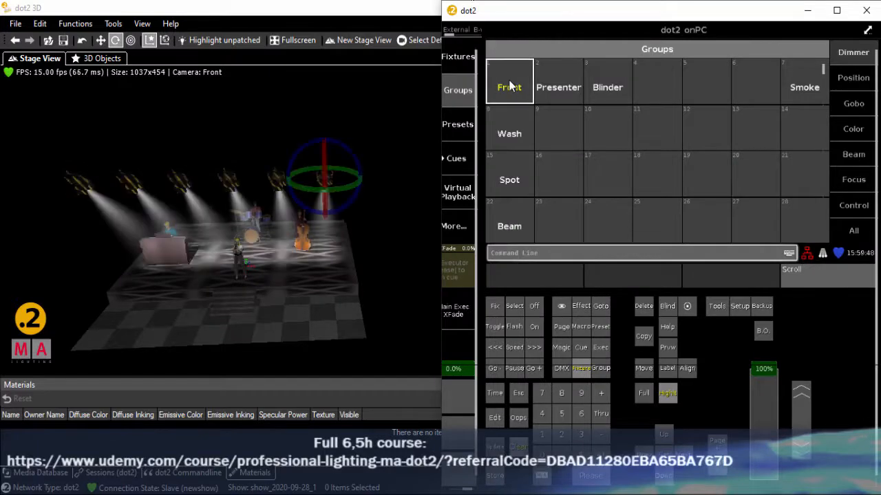
click(227, 9)
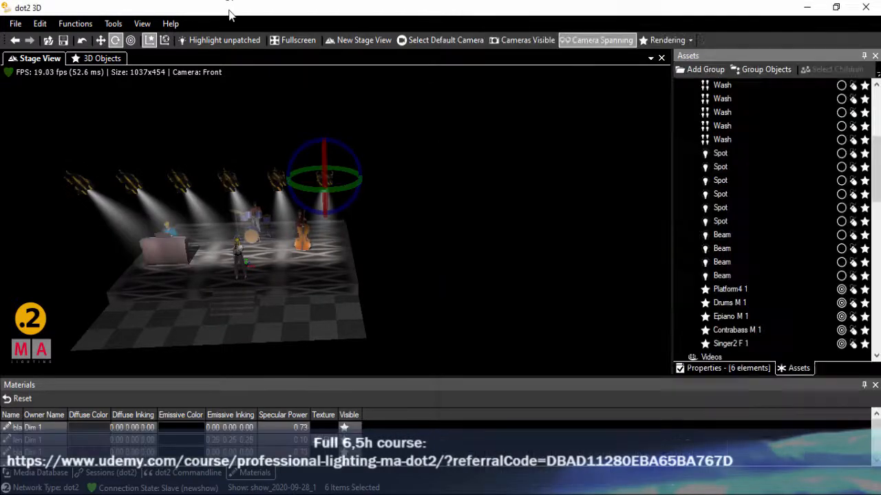
Step: Close the Assets window and display the Properties window for the six selected fixtures
click(141, 23)
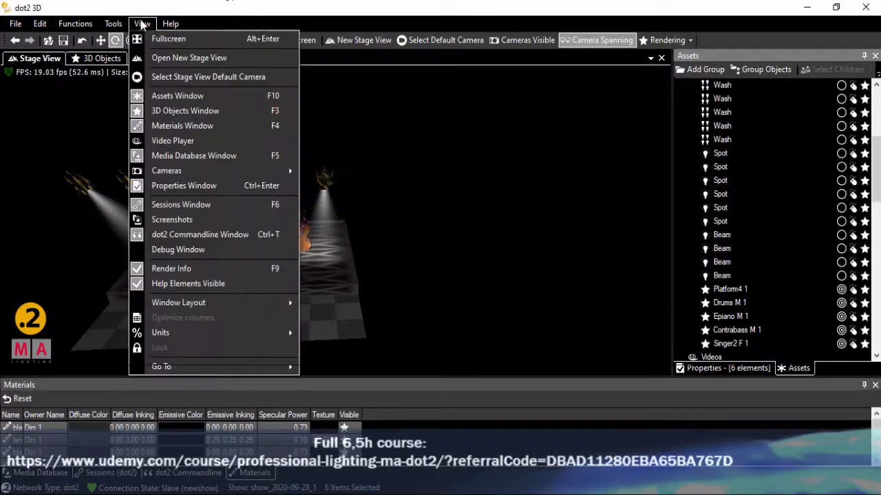
click(184, 189)
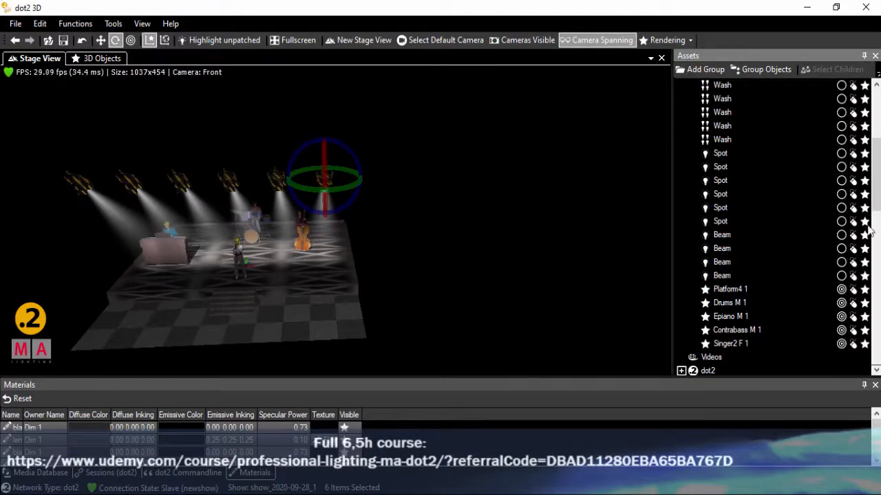
click(875, 55)
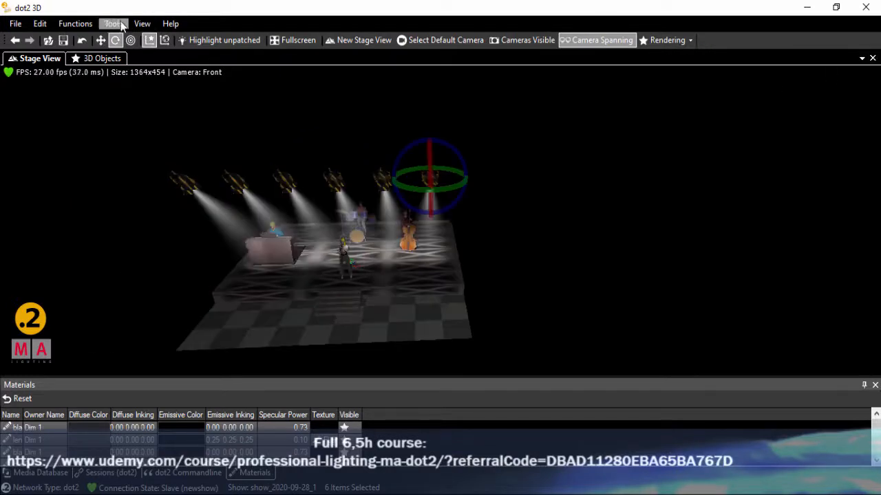
click(142, 24)
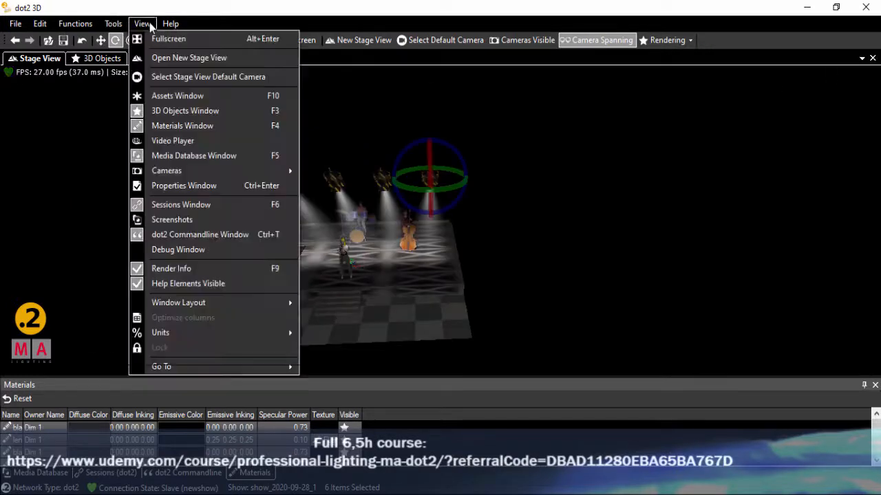
click(172, 185)
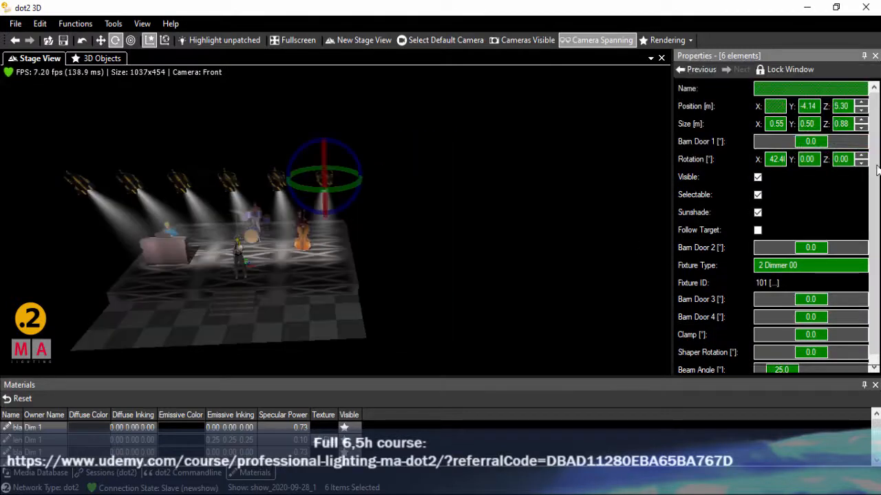
Step: Set the six Front fixtures' Beam Angle to 83.5°, then try out Barn Door 4 and return it to 0.0
drag(875, 154, 874, 162)
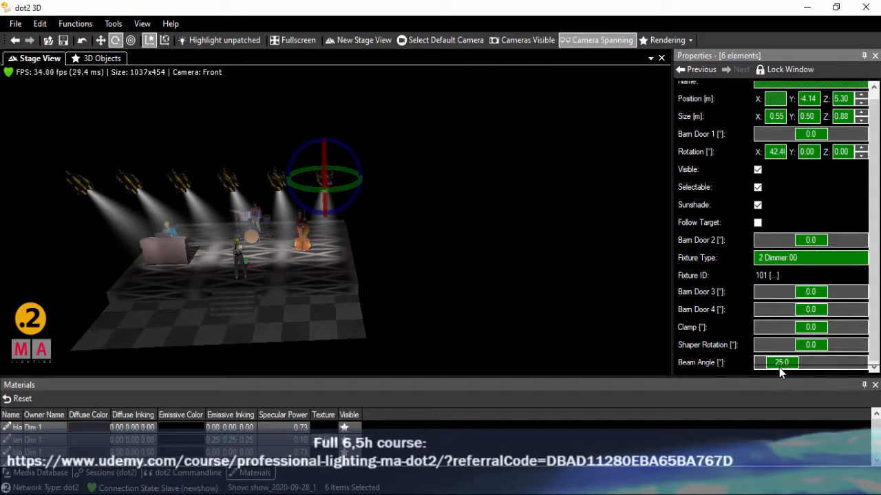
drag(782, 363, 808, 363)
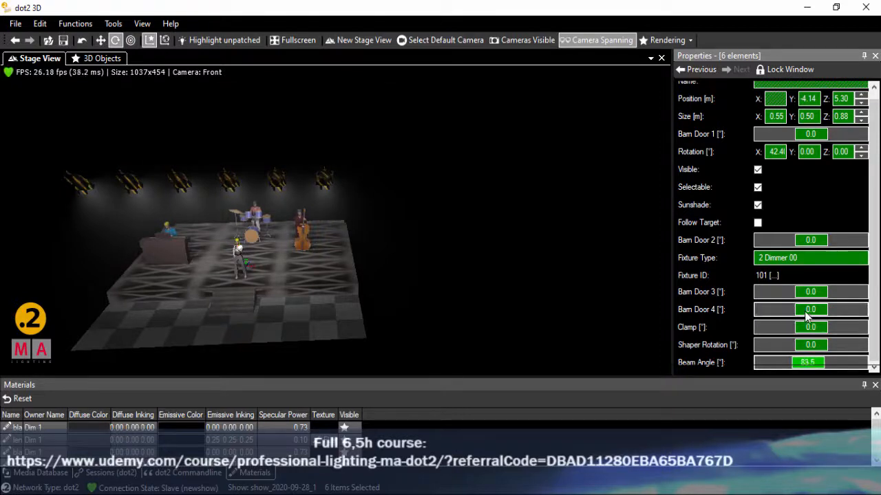
mouse_move(810, 311)
mouse_down()
mouse_move(858, 311)
mouse_move(822, 310)
mouse_up()
drag(833, 307, 809, 311)
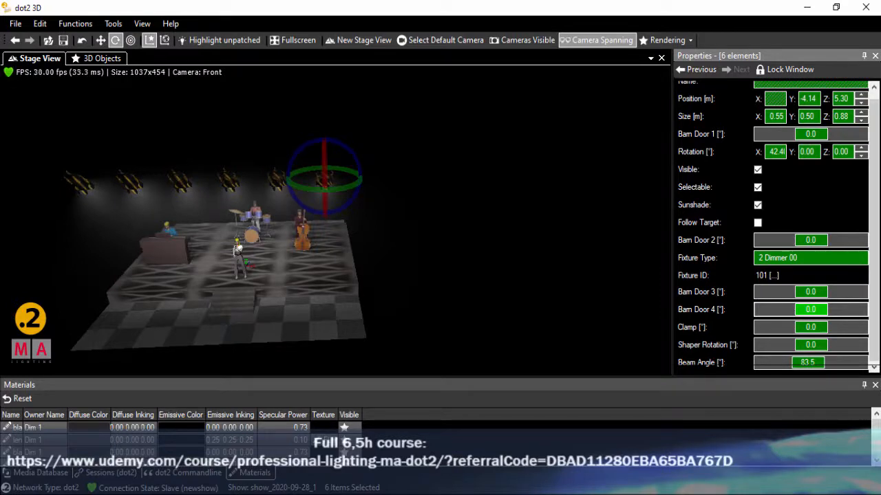
Step: Switch to dot2 onPC and open the Patch and Fixture Schedule from the setup
mouse_move(587, 492)
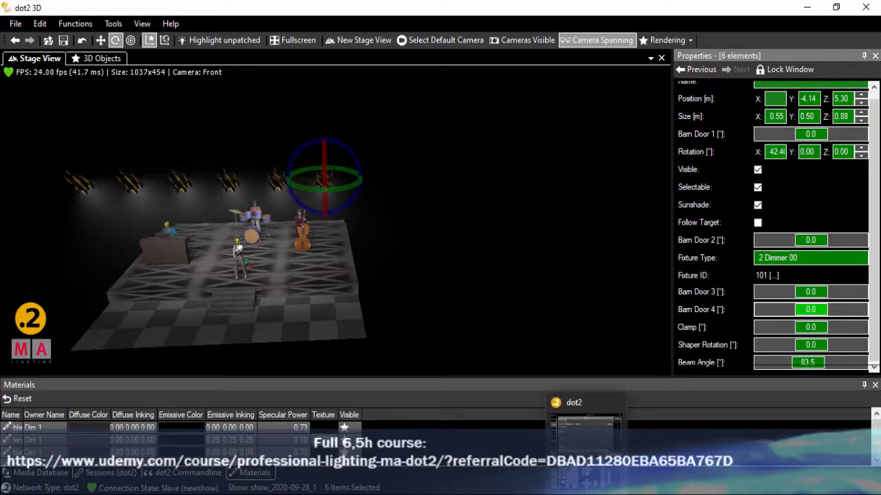
click(585, 440)
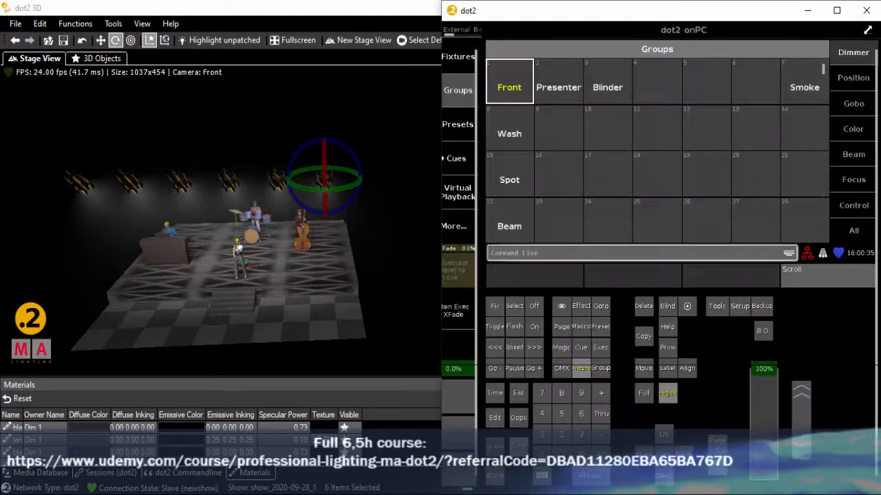
click(743, 306)
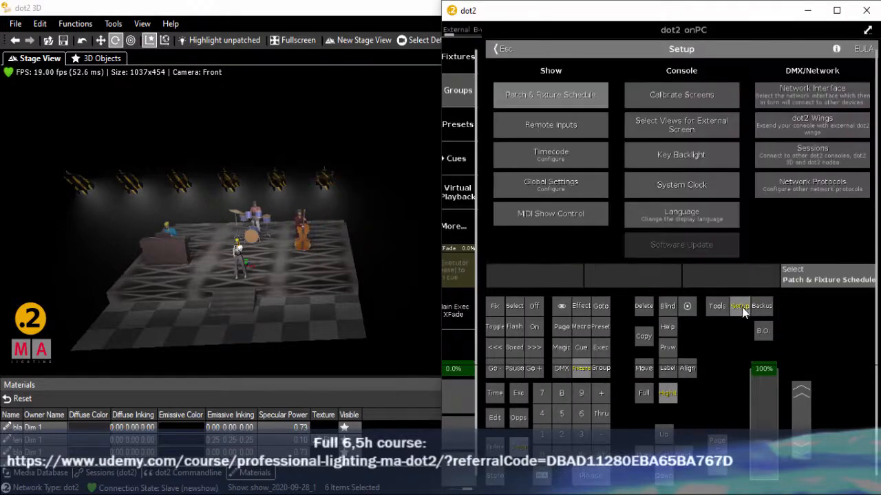
click(548, 94)
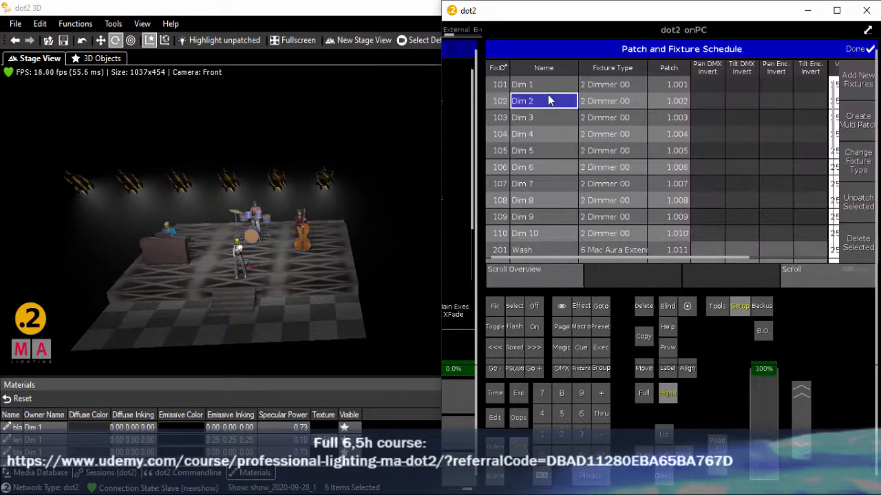
click(553, 91)
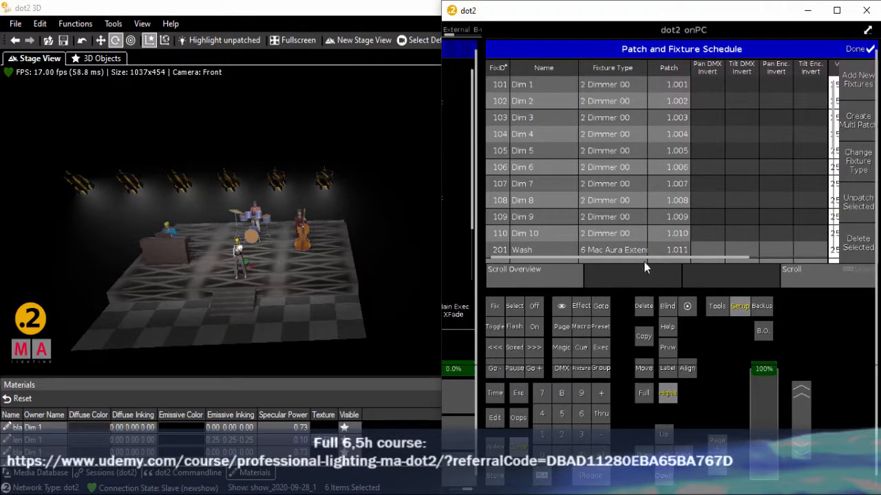
Step: Open the Visualization Color of fixtures 101 to 106 for editing and choose the Lee swatchbook
drag(648, 257, 727, 258)
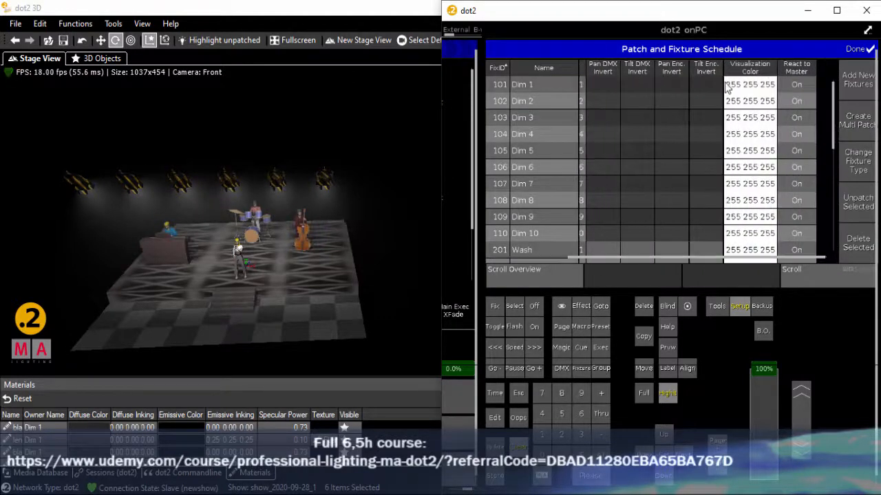
drag(727, 86, 763, 170)
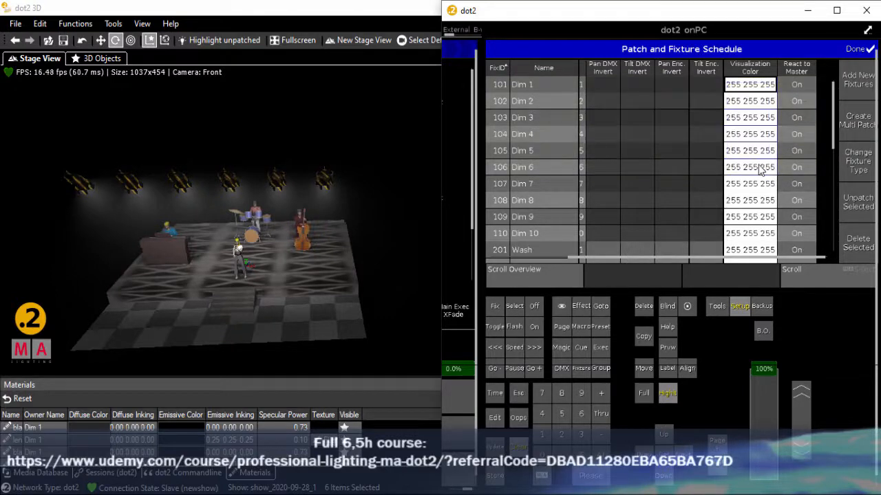
click(761, 170)
click(813, 69)
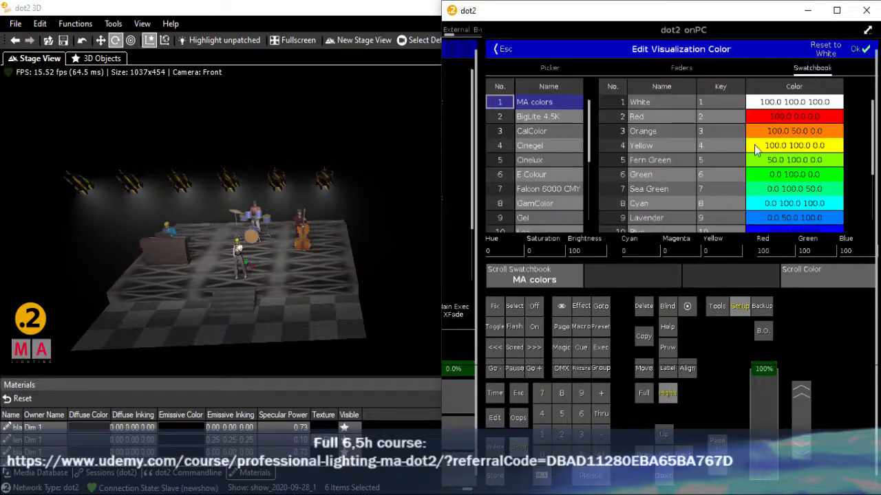
scroll(532, 182, down, 11)
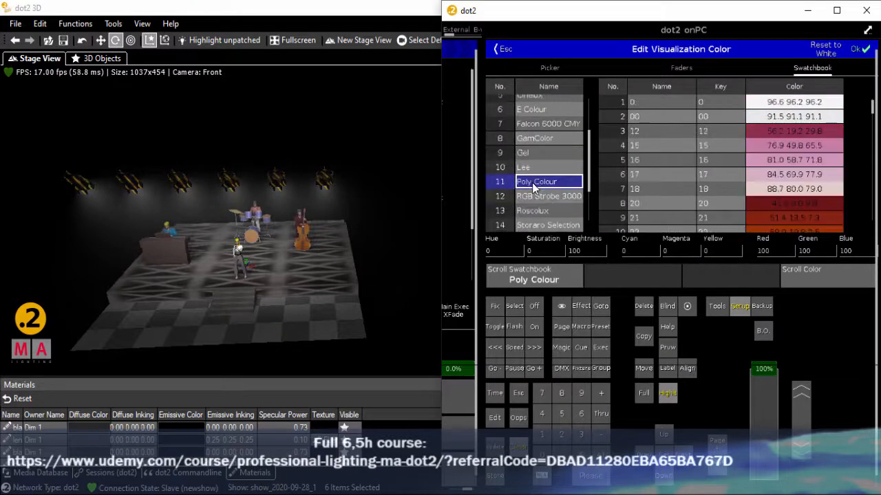
scroll(533, 176, down, 3)
click(532, 110)
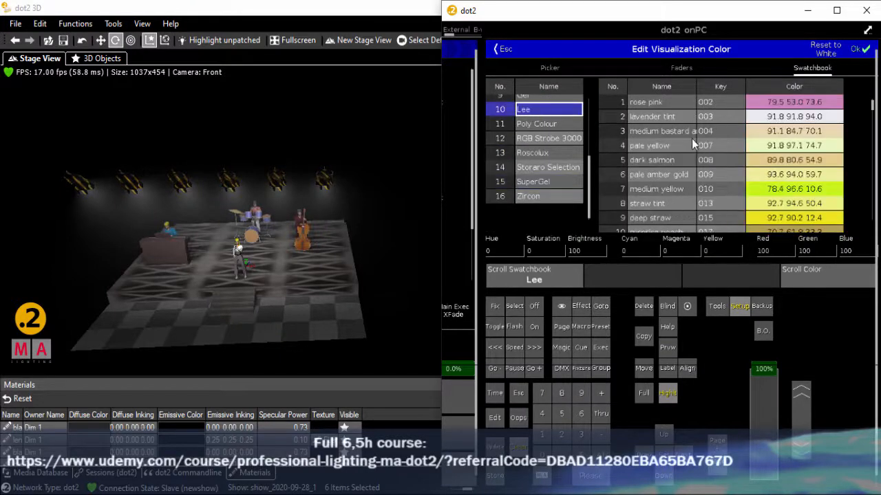
Step: Set the visualization color to Lee 201 full CT blue and leave the fixture schedule applying all changes
click(688, 138)
scroll(688, 140, down, 13)
scroll(687, 143, down, 20)
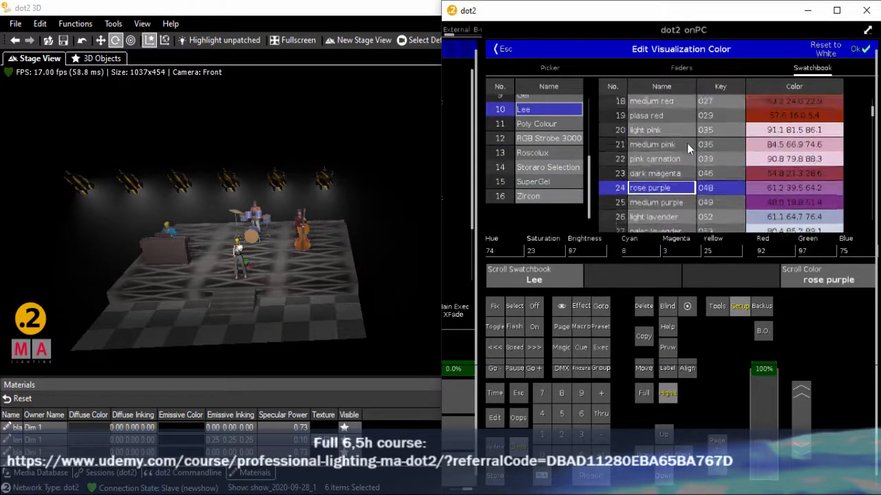
scroll(688, 147, down, 20)
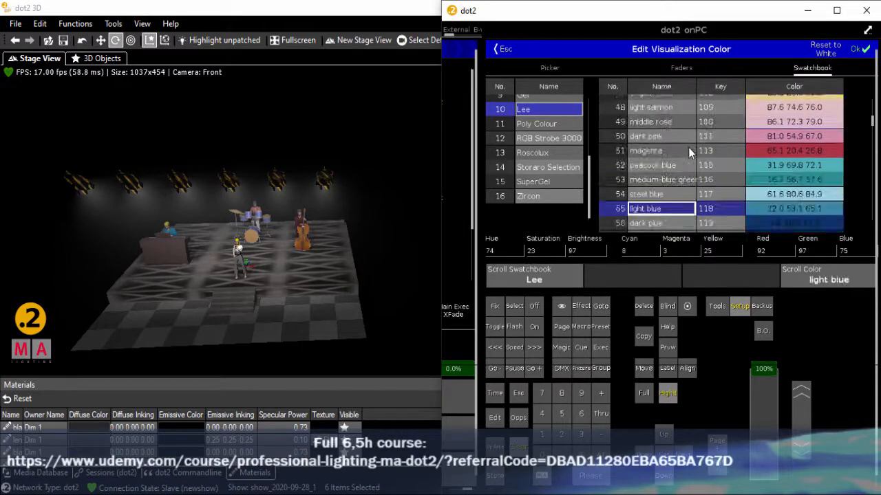
scroll(706, 182, down, 18)
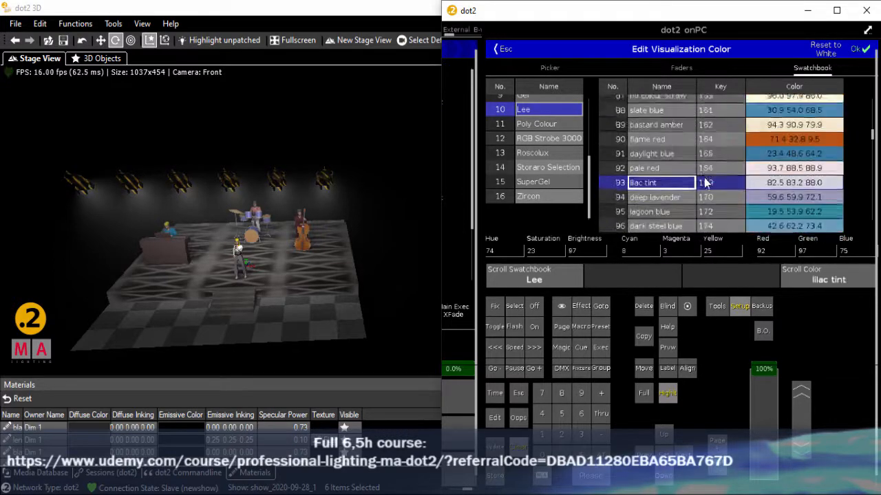
scroll(707, 182, down, 20)
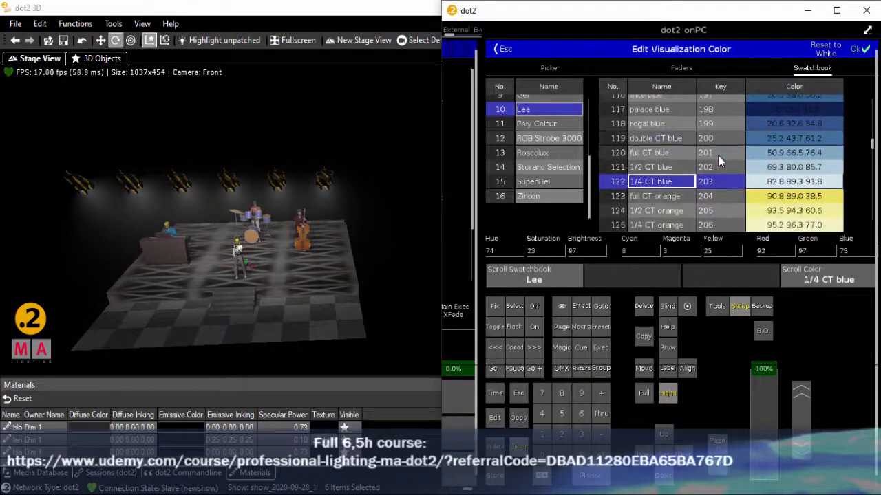
click(718, 155)
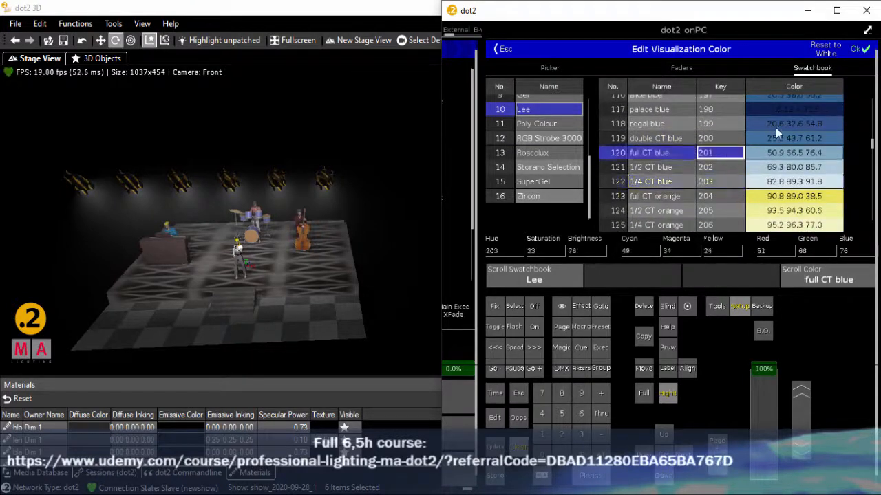
click(860, 49)
click(858, 51)
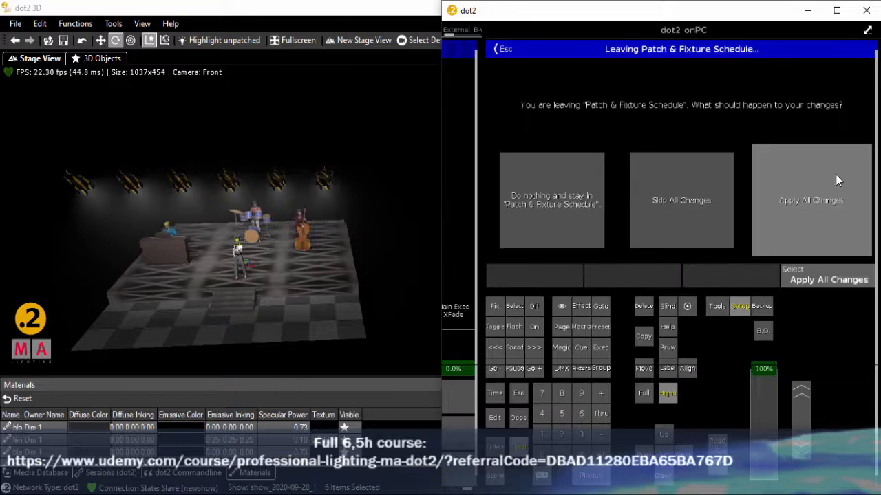
click(833, 205)
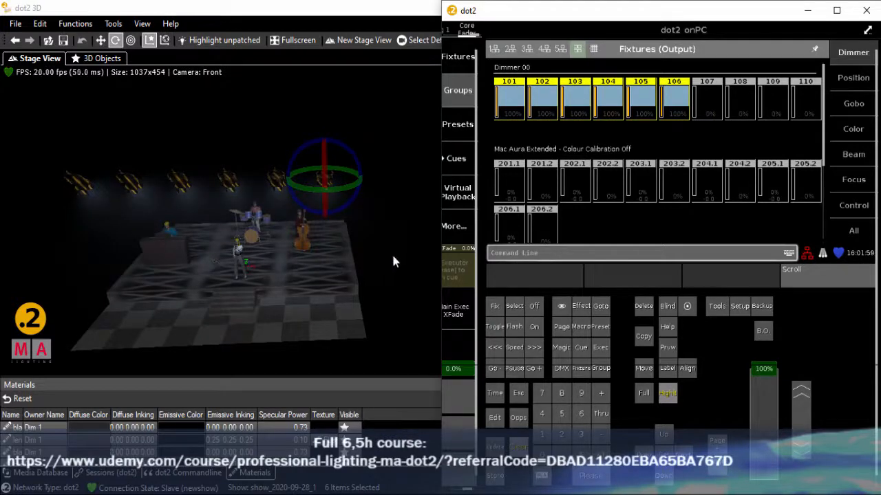
Step: Return to dot2 3D and examine the recolored Front lighting from the front of the stage
right_click(243, 135)
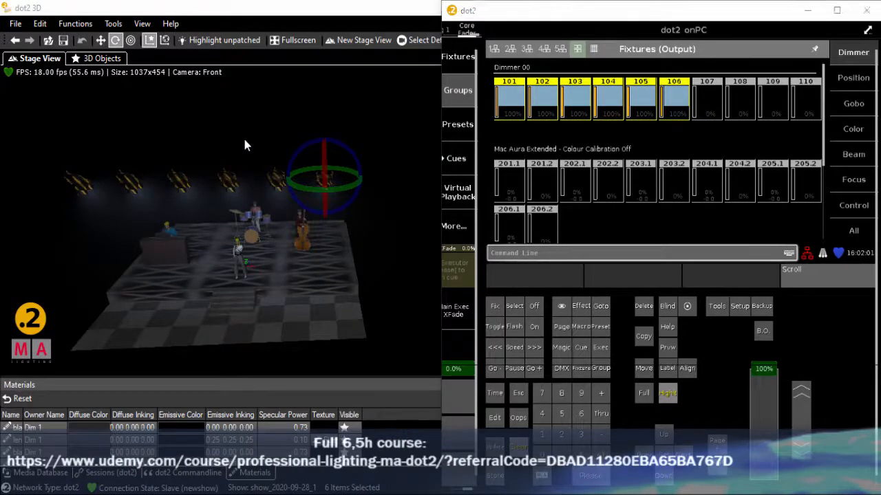
drag(243, 136, 345, 147)
scroll(242, 136, up, 2)
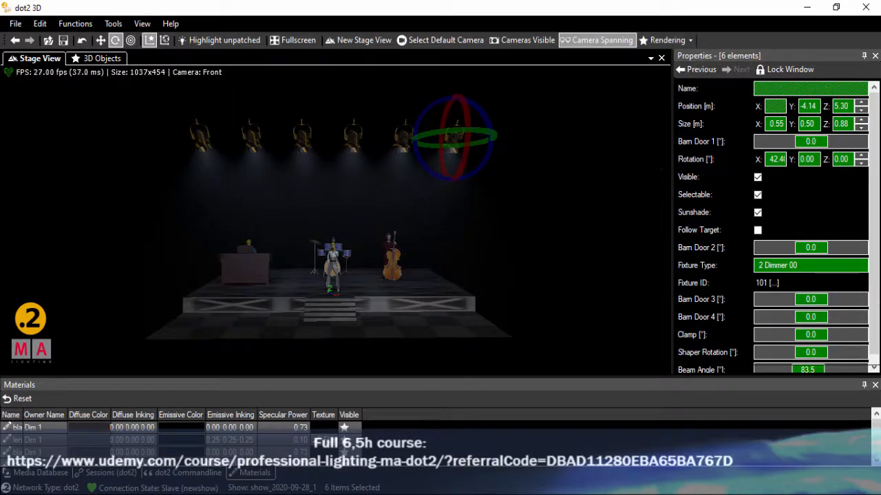
Step: In dot2 onPC, replace the Front group selection with group Presenter and highlight it
key(alt+Tab)
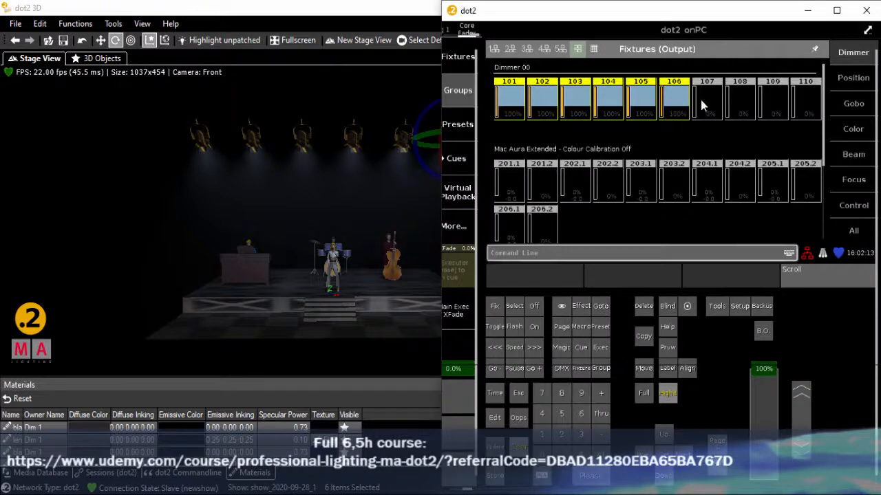
click(598, 368)
click(673, 394)
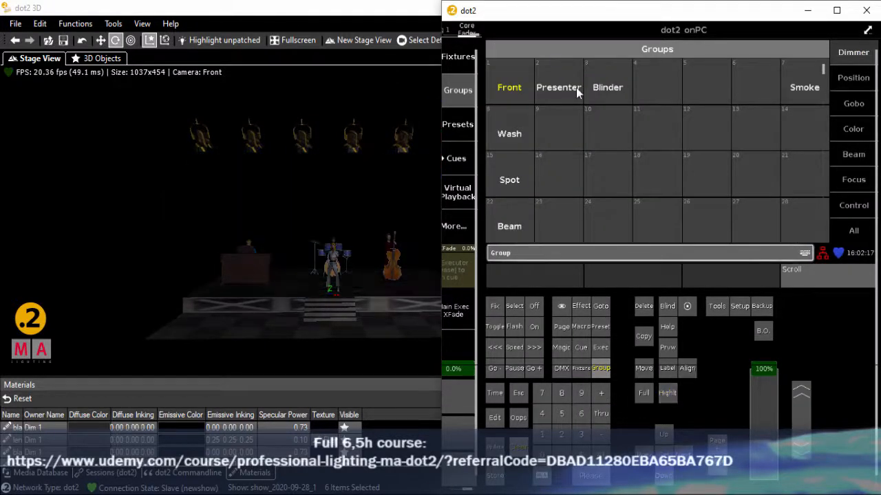
click(569, 87)
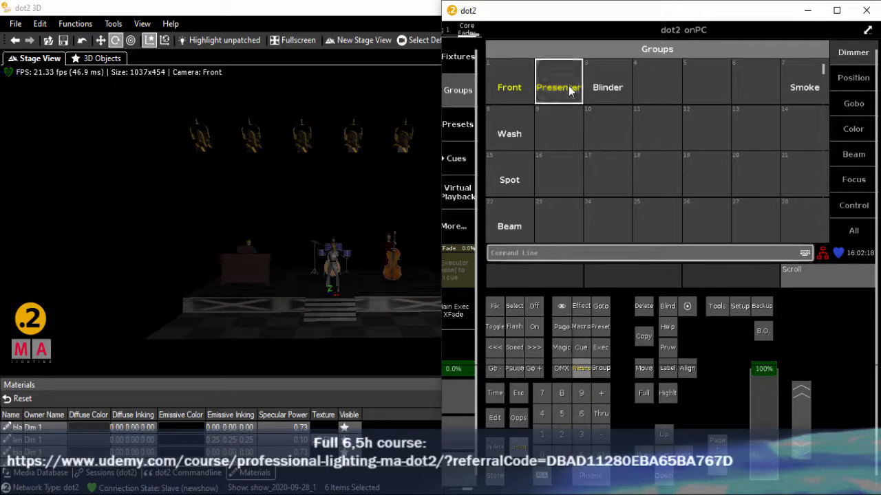
click(512, 88)
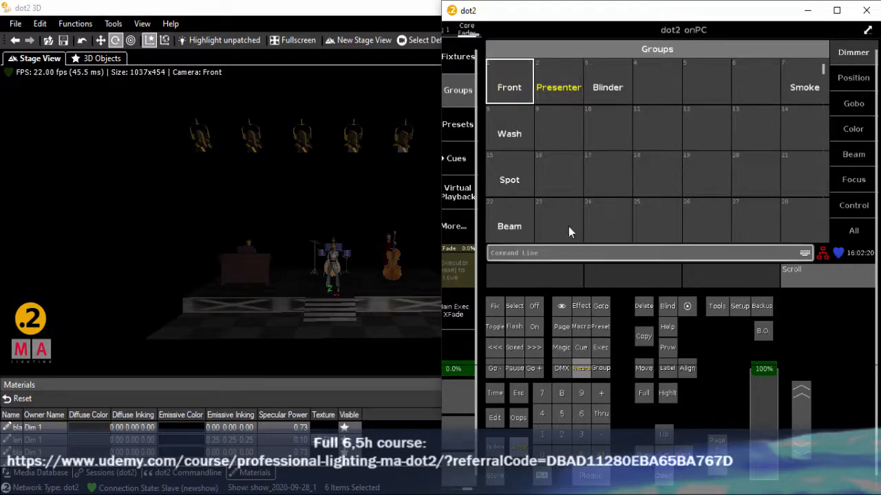
click(666, 397)
click(518, 448)
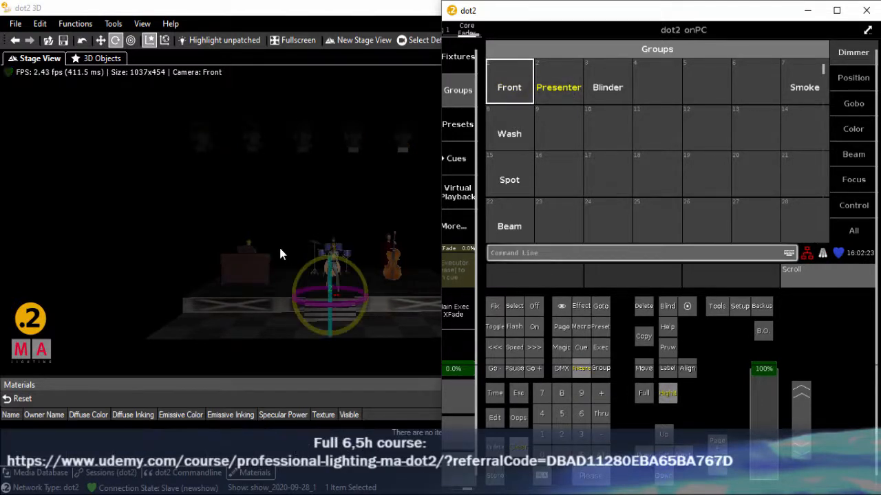
Step: Switch to dot2 3D and move fixture Dim 7 straight up to a Z position of 5.80 m
click(434, 52)
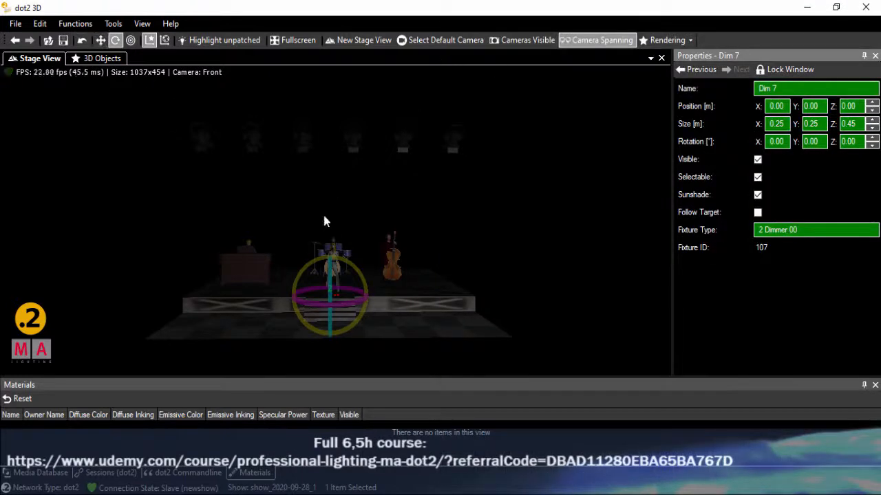
click(100, 40)
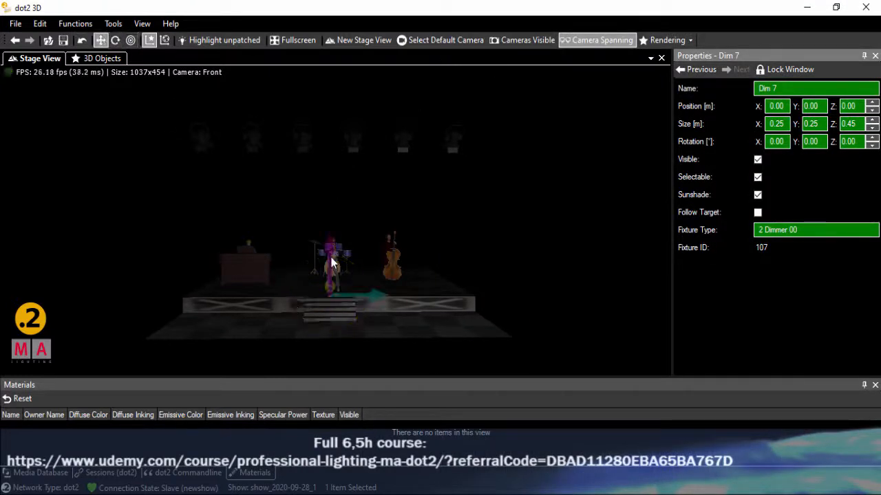
drag(332, 255, 322, 121)
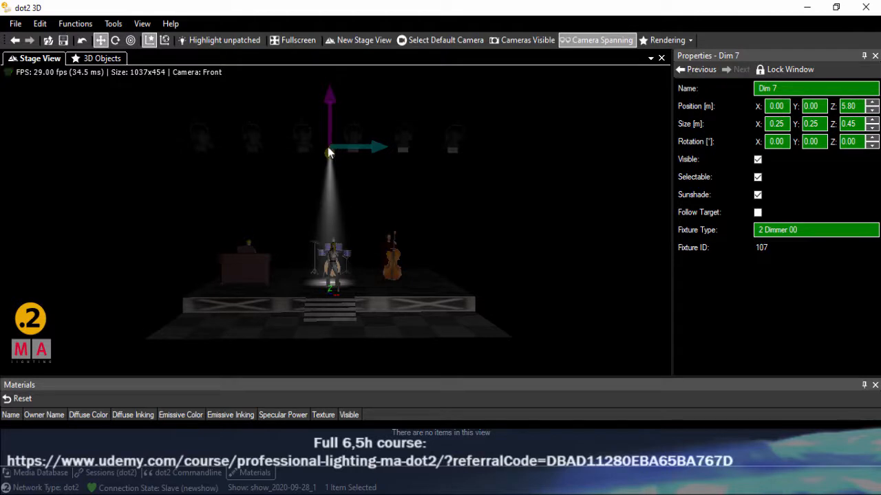
Step: Change the model of fixture Dim 7 to the Generic Sourcefour Conventional
key(1)
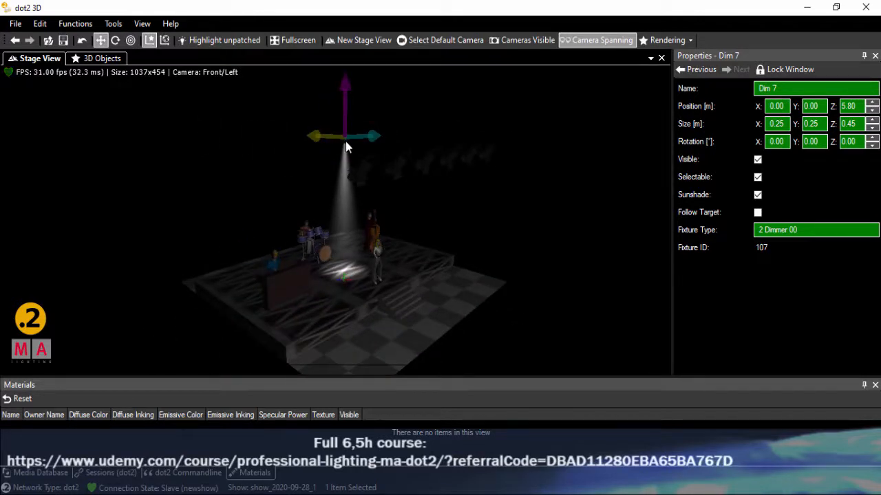
right_click(344, 139)
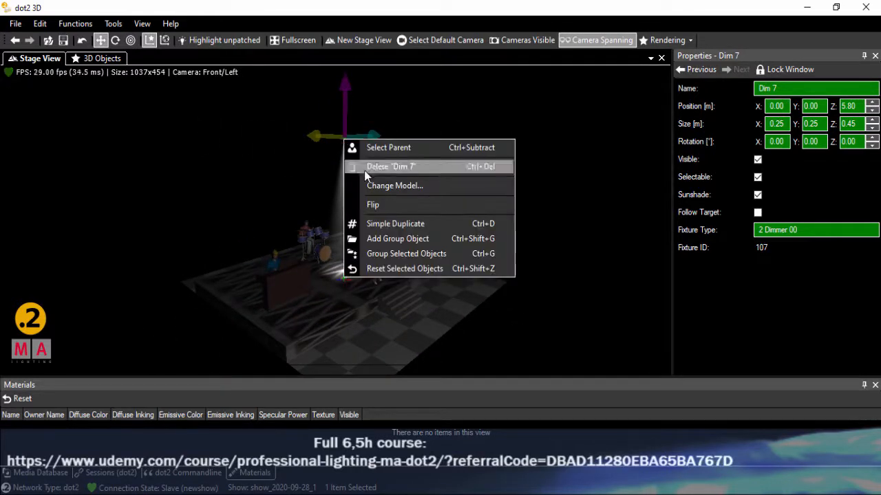
click(374, 185)
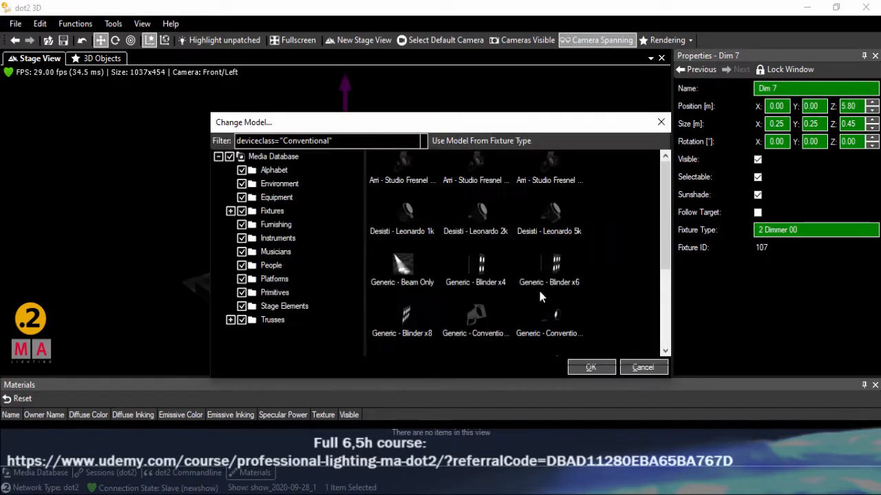
scroll(551, 309, down, 3)
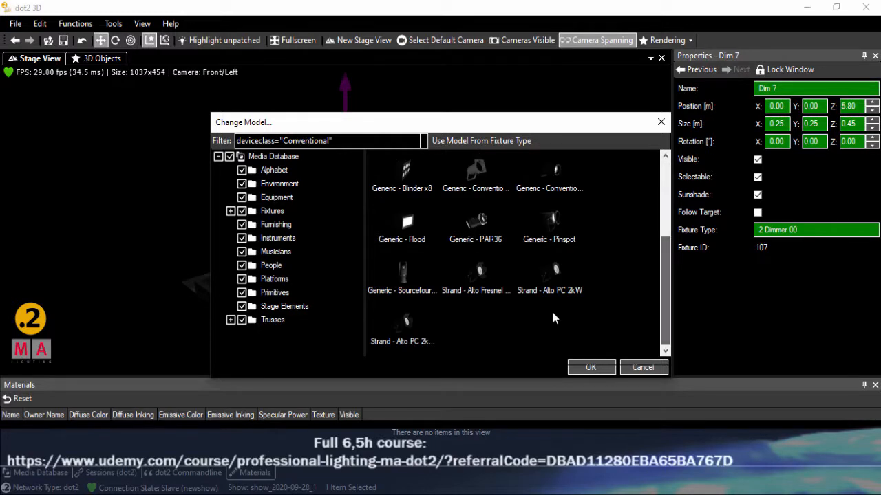
click(400, 278)
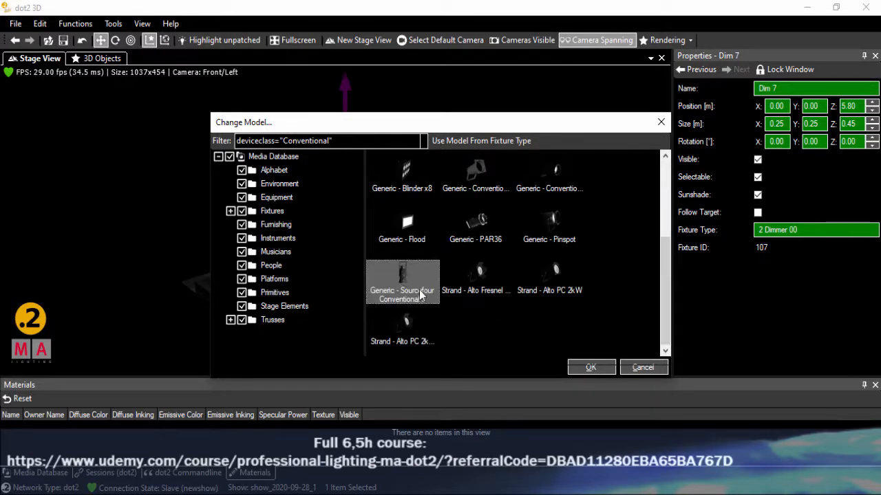
click(582, 368)
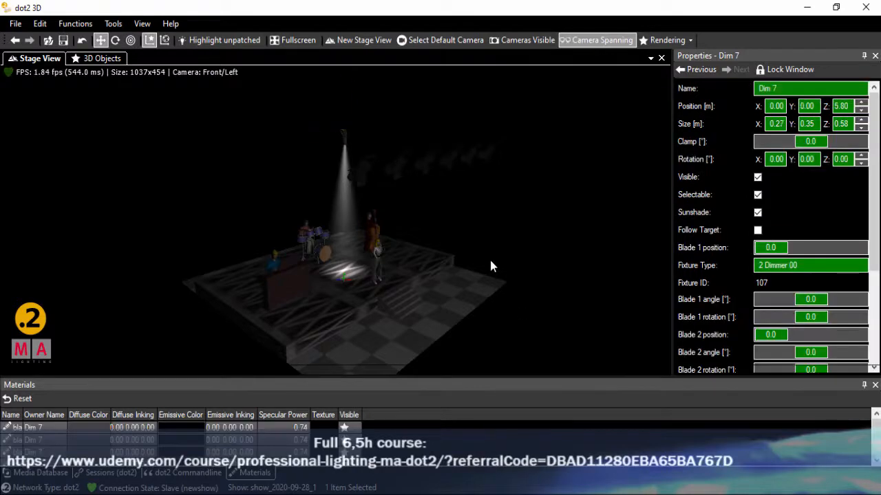
Step: Set the rendering's beam dilution type to Linear, point light color to 59% and spot intensity to 268
click(685, 39)
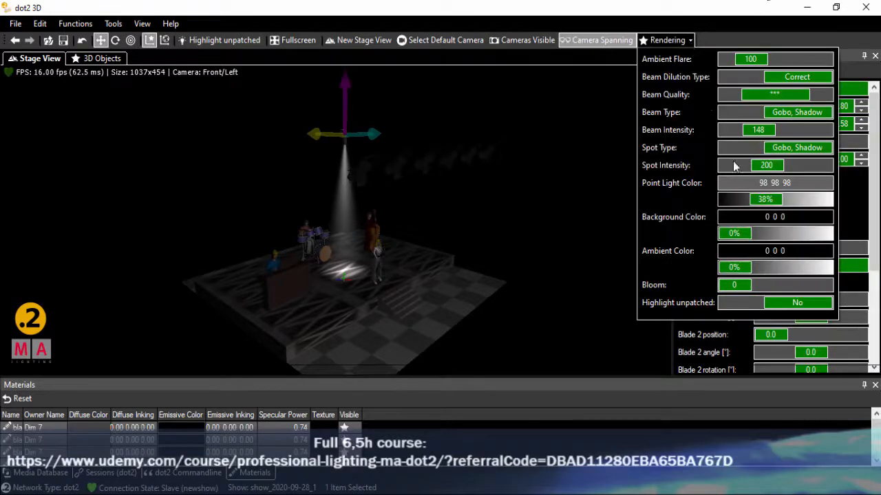
click(771, 79)
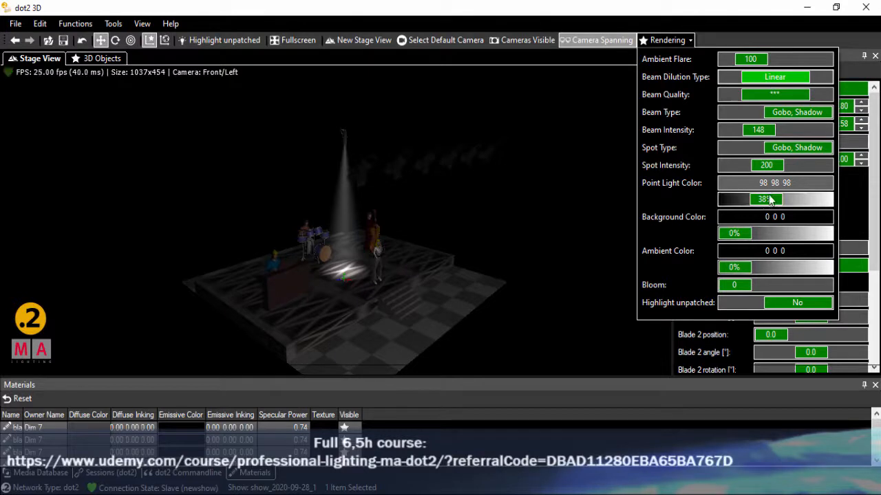
drag(766, 200, 784, 206)
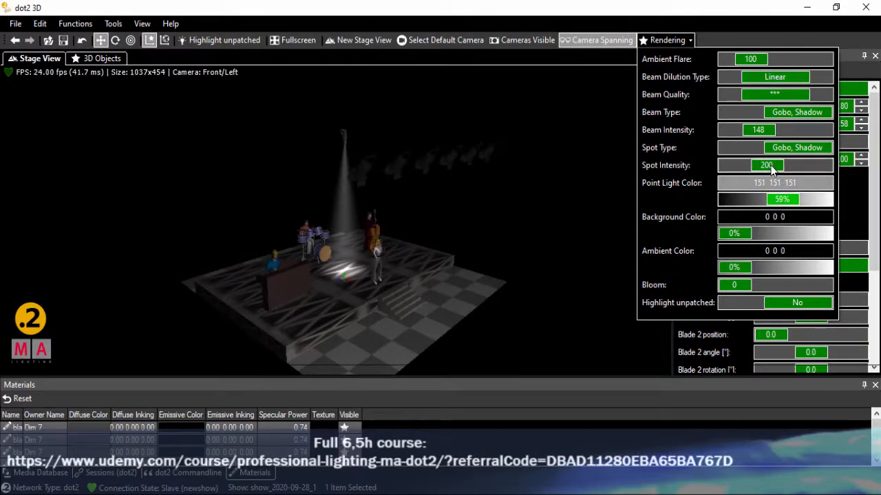
drag(776, 167, 785, 169)
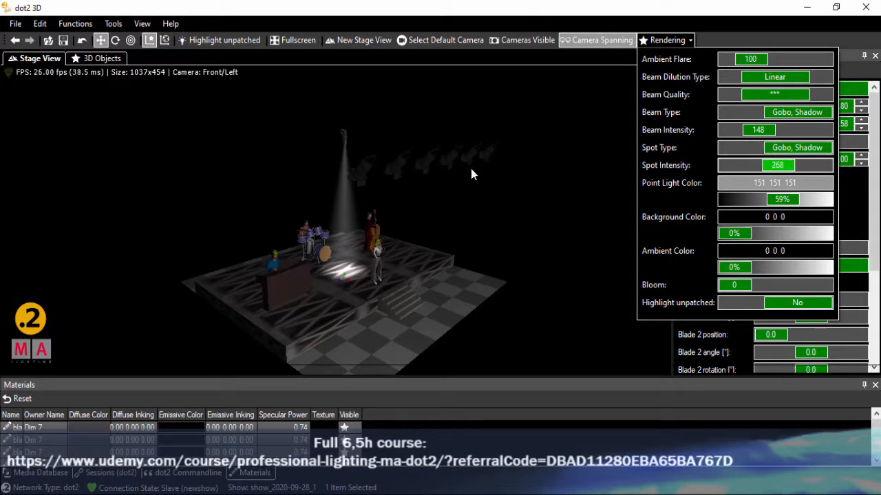
click(488, 209)
Step: Reselect fixture Dim 7, check the selected group in dot2 onPC, and move the fixture toward the audience in dot2 3D to Y -4.62 m
key(4)
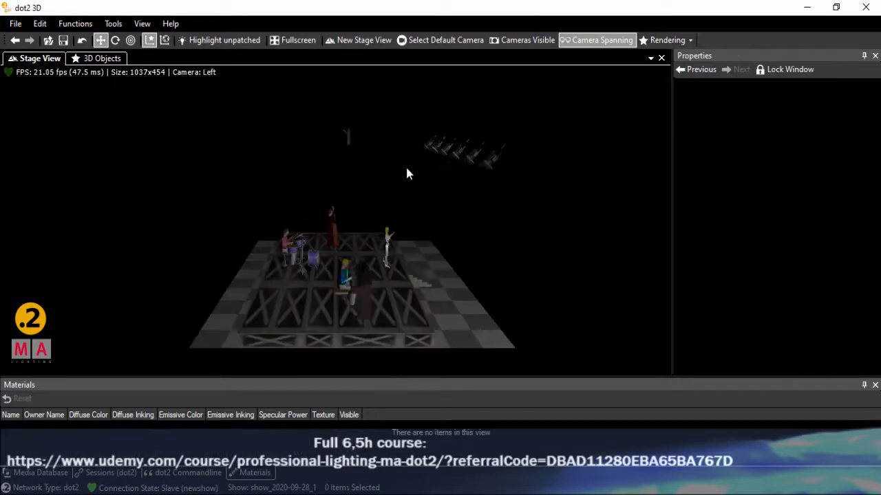
click(349, 136)
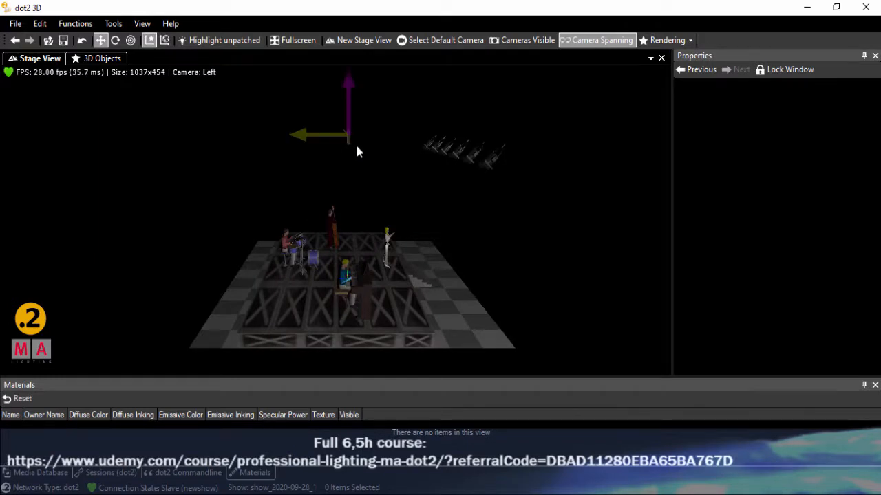
key(alt+Tab)
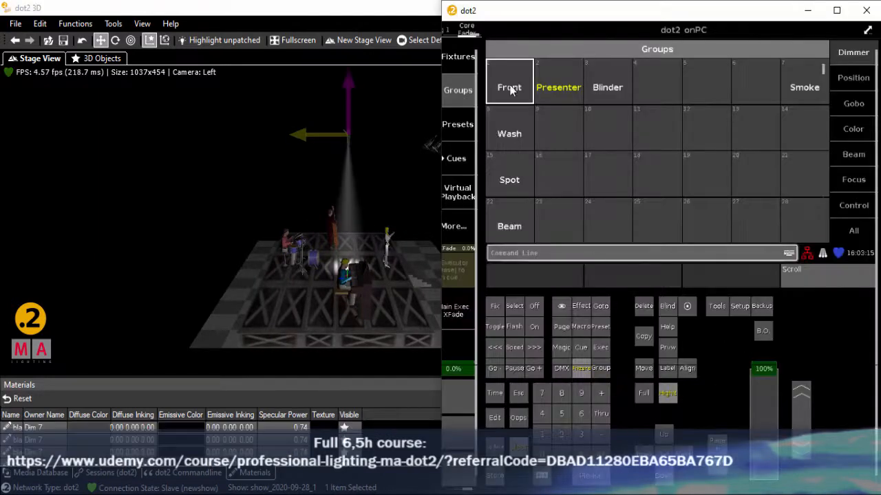
click(296, 19)
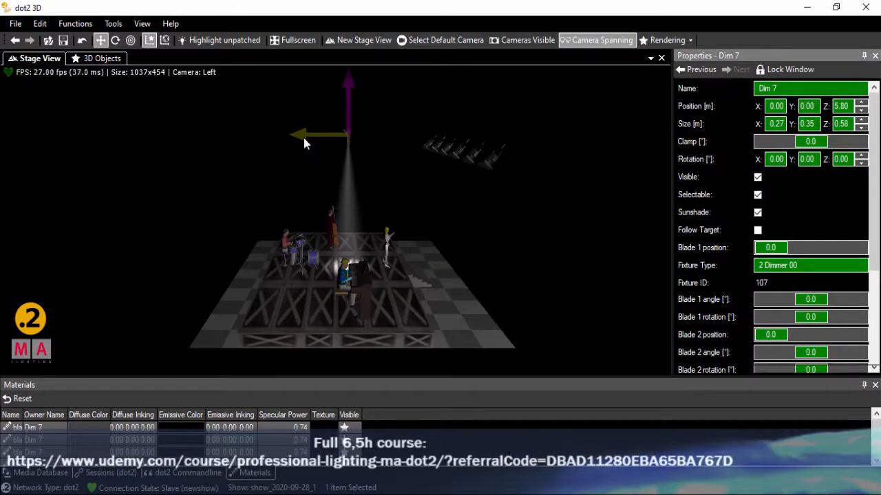
drag(305, 137, 415, 134)
Step: Lower fixture Dim 7 to a Z position of 5.28 m using the 2D front view
key(7)
key(8)
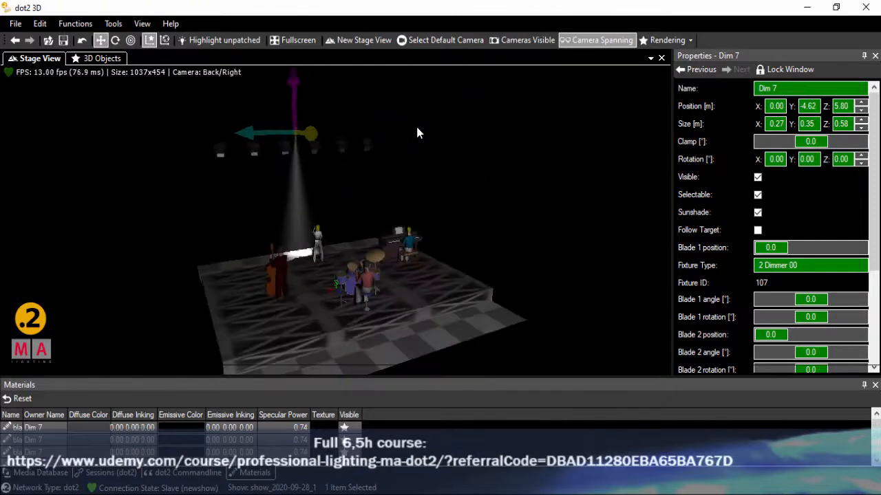
key(9)
key(0)
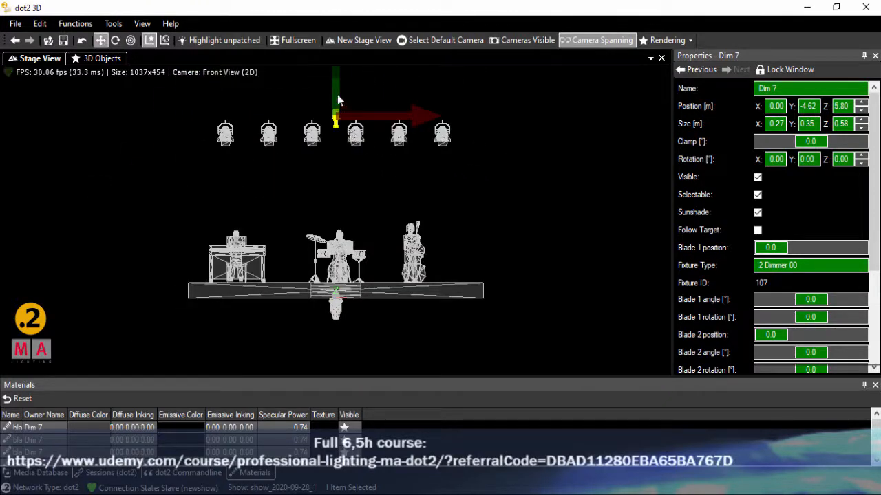
drag(336, 98, 333, 115)
key(0)
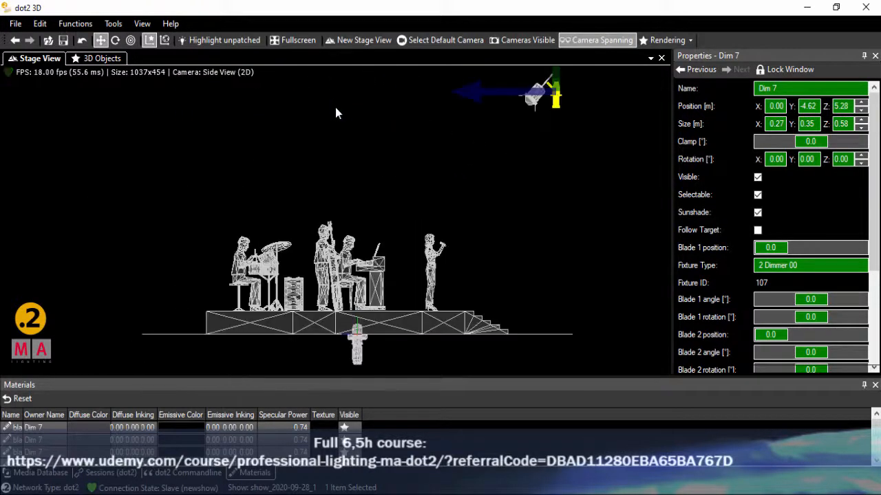
Step: Rotate fixture Dim 7 about the X axis to about 38.9° in the 2D side view, aiming its beam at the singer
click(420, 86)
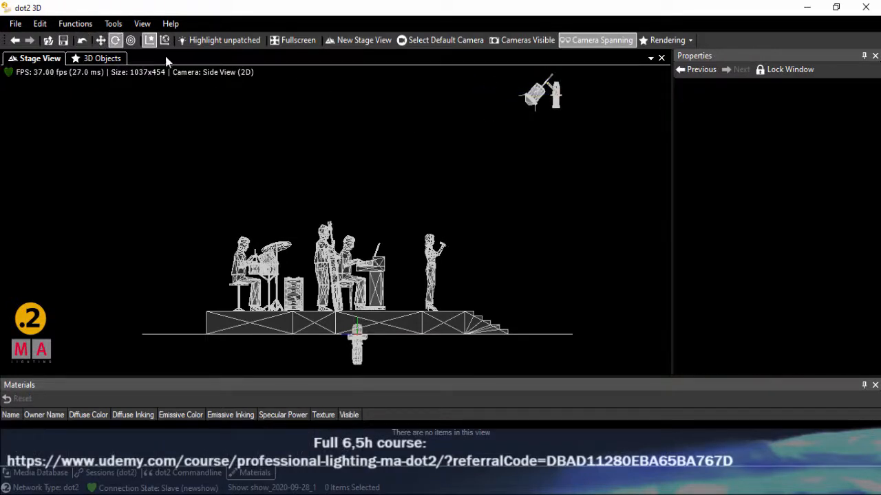
click(556, 103)
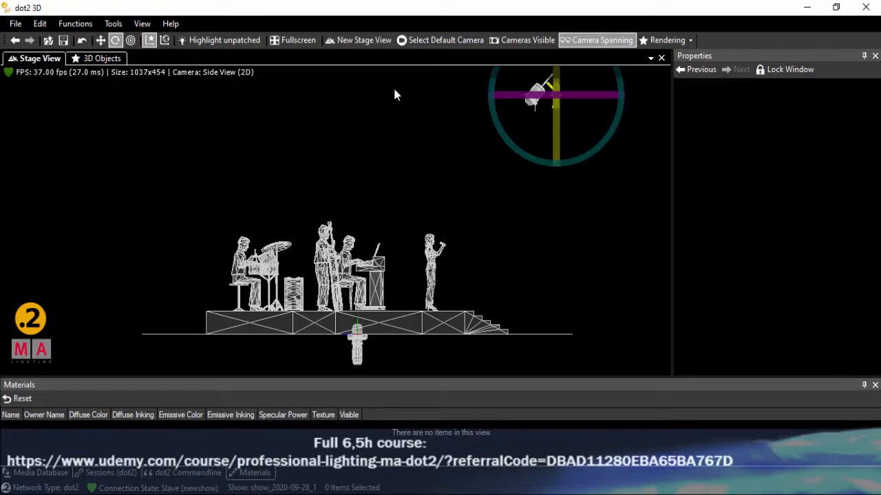
drag(589, 154, 544, 161)
key(Page_Down)
key(Page_Down)
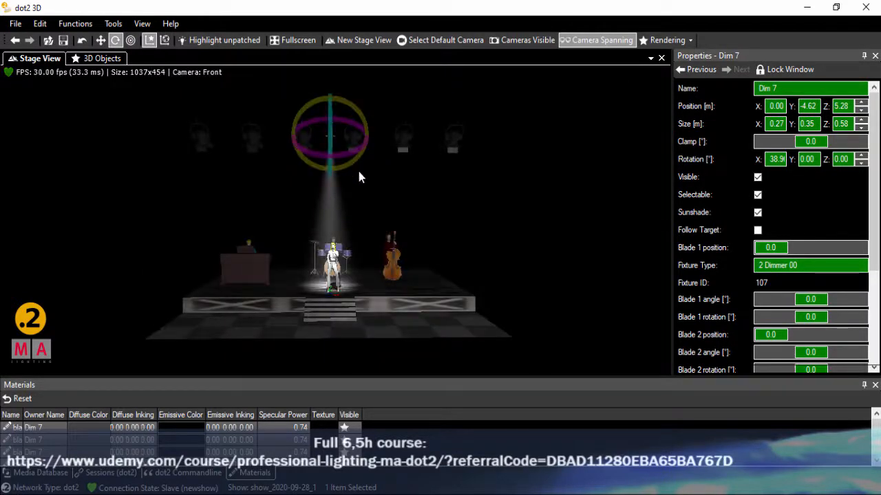
Step: Refine the X rotation of fixture Dim 7 to about 32.0° while viewing the stage from a higher front angle
mouse_move(463, 210)
mouse_down()
mouse_move(461, 226)
mouse_move(462, 219)
mouse_up()
key(Down)
scroll(462, 218, down, 1)
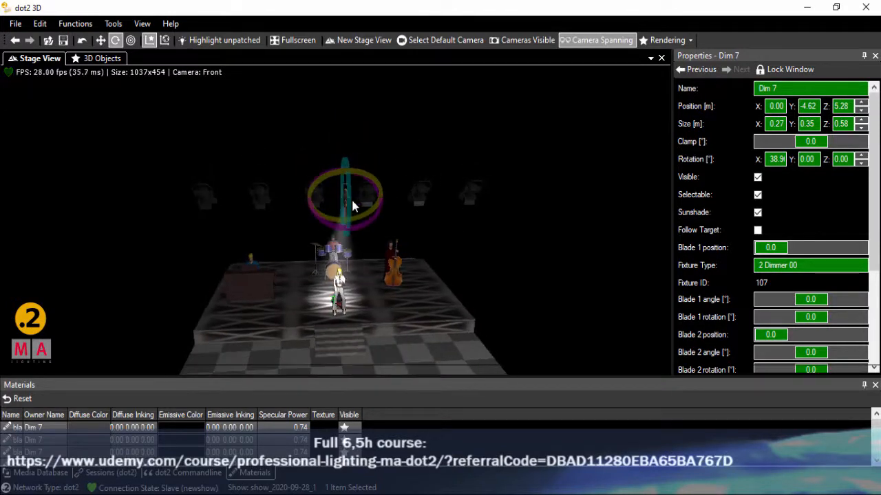
mouse_move(349, 201)
mouse_down()
mouse_move(350, 219)
mouse_move(351, 199)
mouse_up()
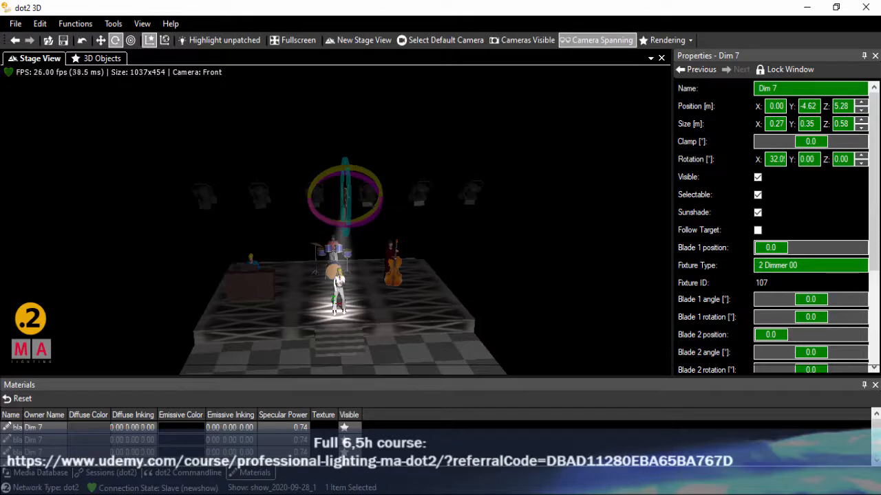
Step: Set the rendering's beam dilution type to Correct
click(668, 41)
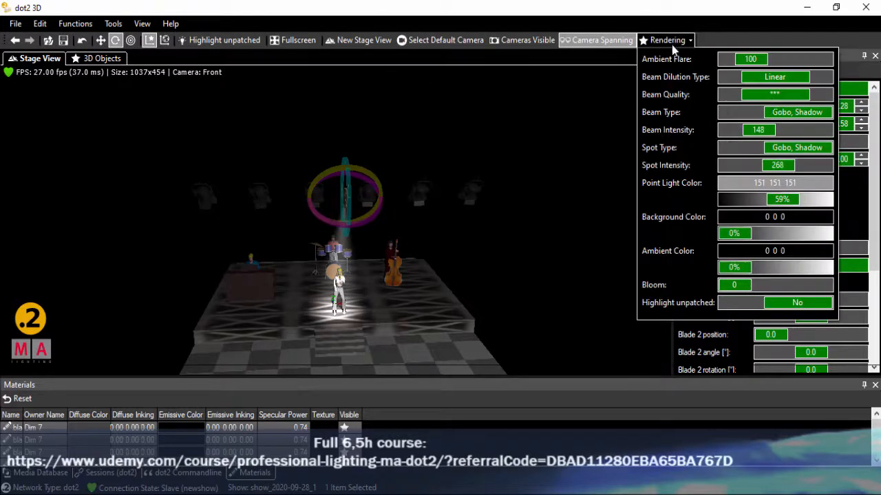
click(788, 81)
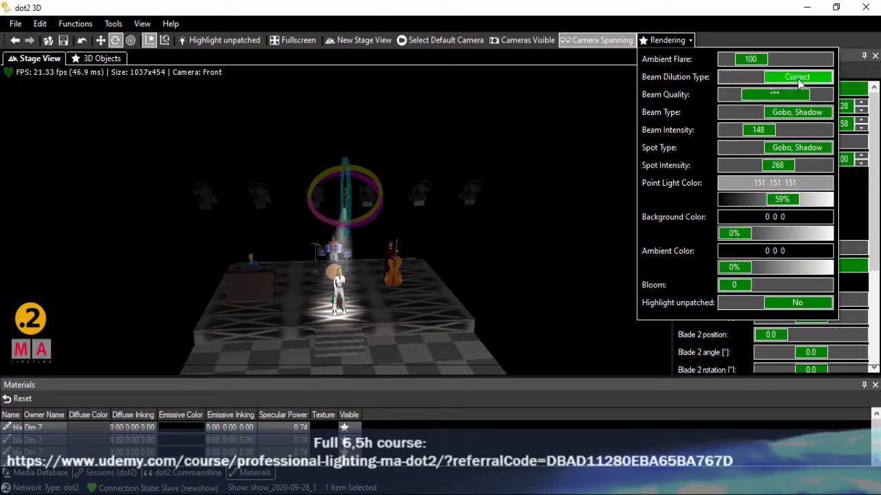
click(581, 250)
click(581, 254)
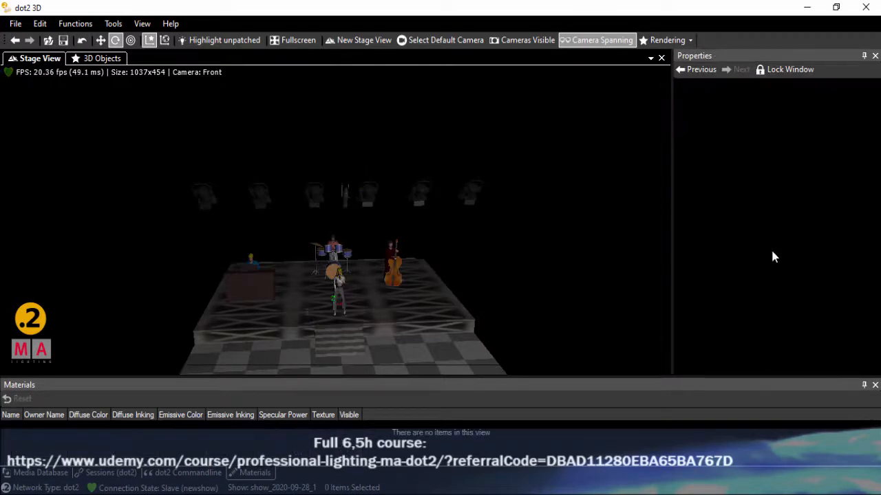
Step: Set Dim 7's beam angle to 22.1° and Blade 3 position to 0.3, after trying Blade 4 and returning it to 0.0
click(348, 201)
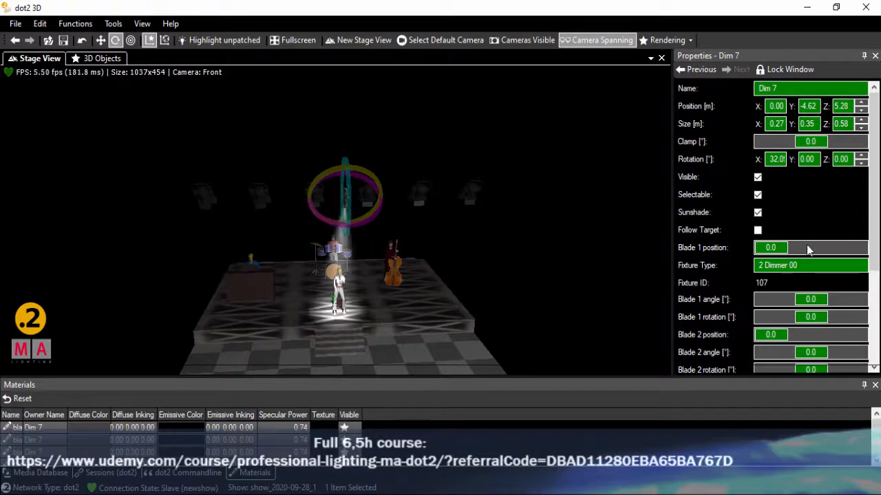
drag(877, 200, 878, 321)
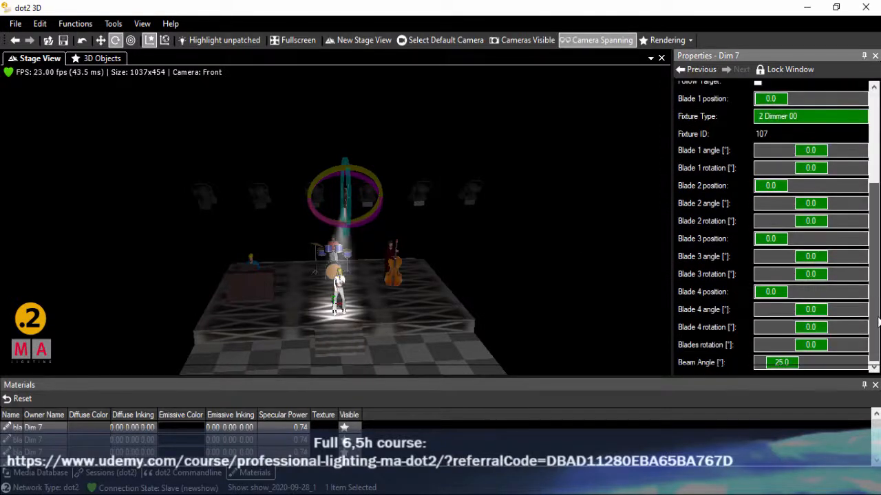
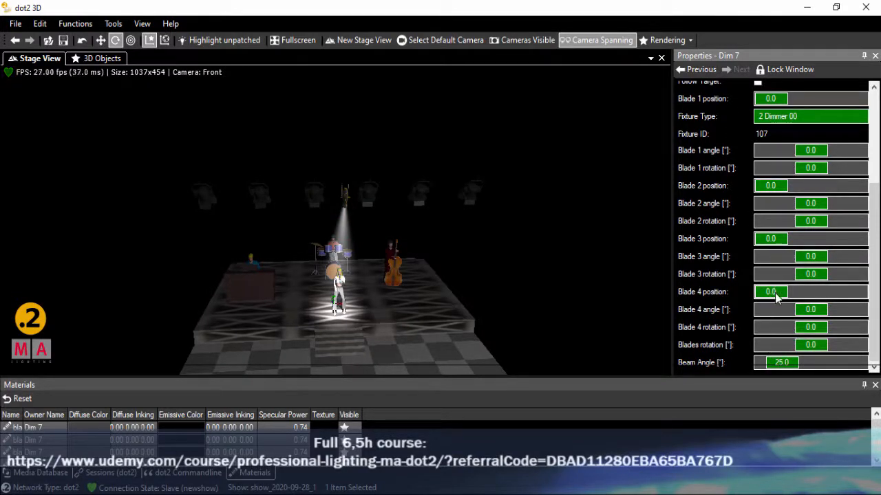
drag(776, 294, 804, 294)
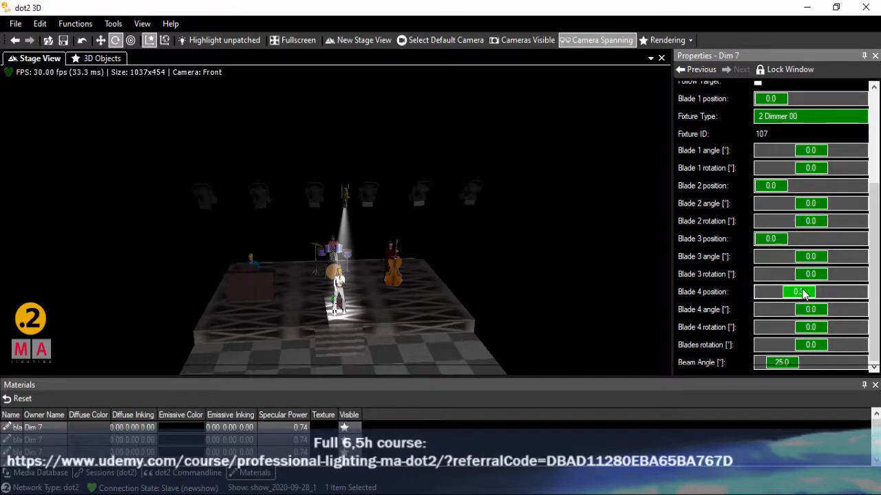
drag(805, 292, 776, 291)
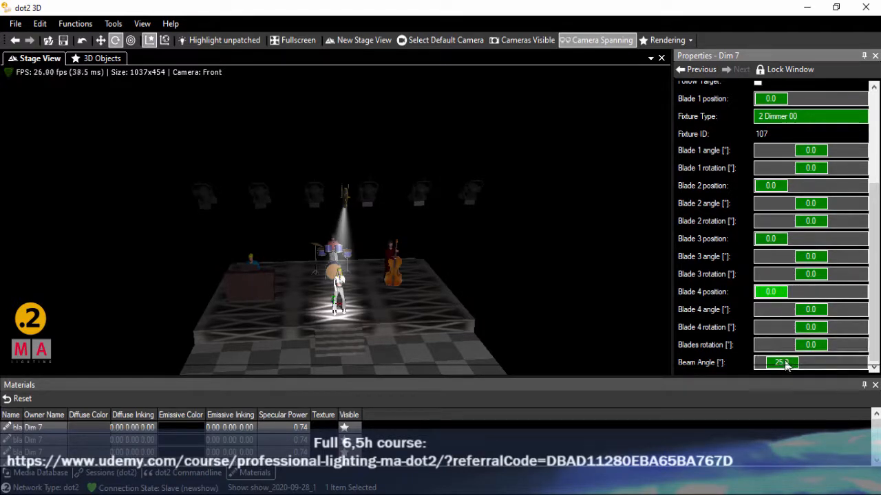
drag(788, 365, 789, 364)
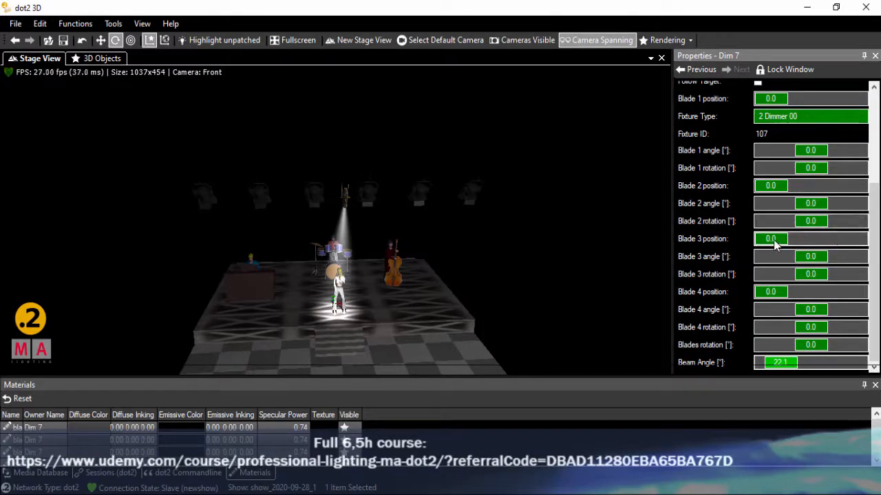
drag(779, 242, 803, 251)
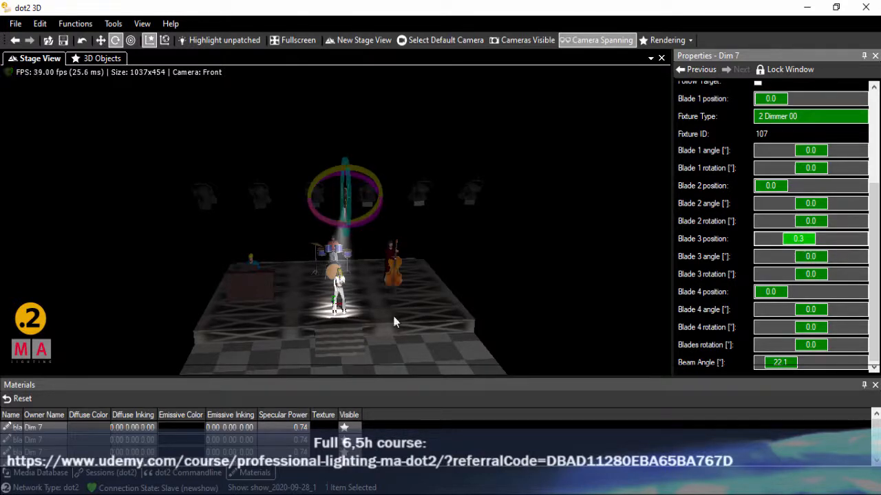
Step: In dot2 onPC, replace the Presenter group selection with group Blinder
key(alt+Tab)
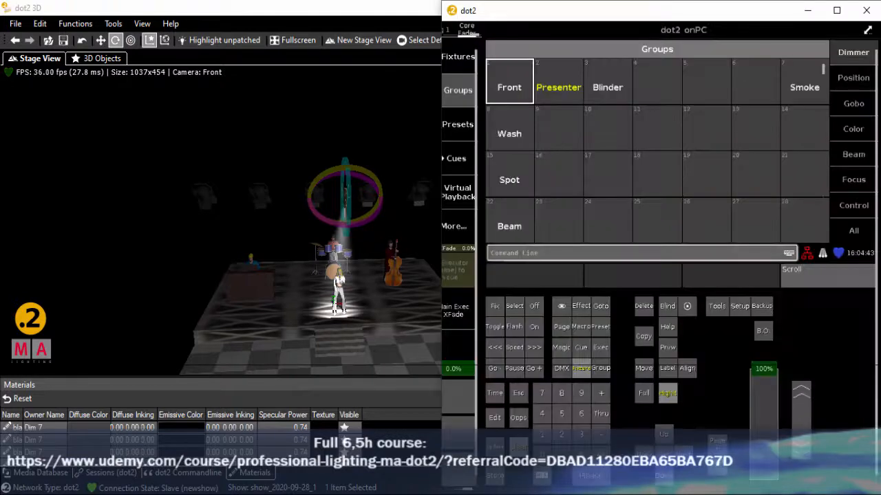
click(567, 88)
click(600, 86)
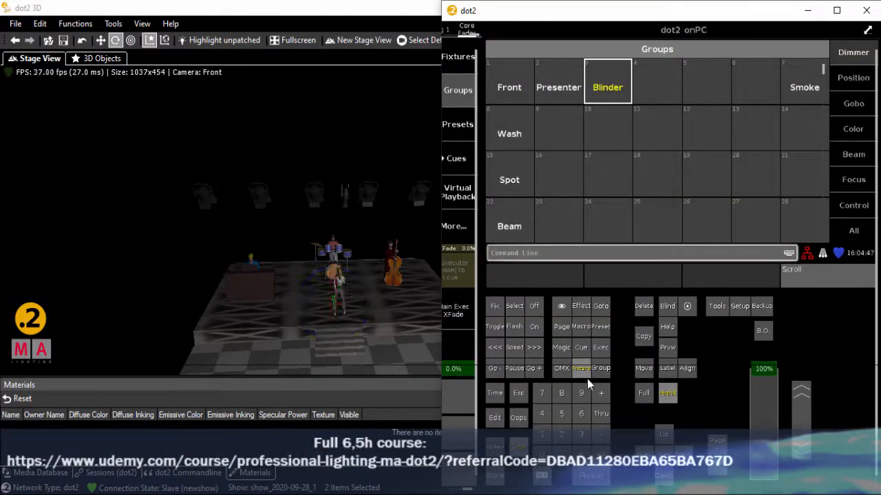
Step: Switch to dot2 3D and move the two selected Blinder fixtures straight up to a Z position of 5.14 m
click(100, 40)
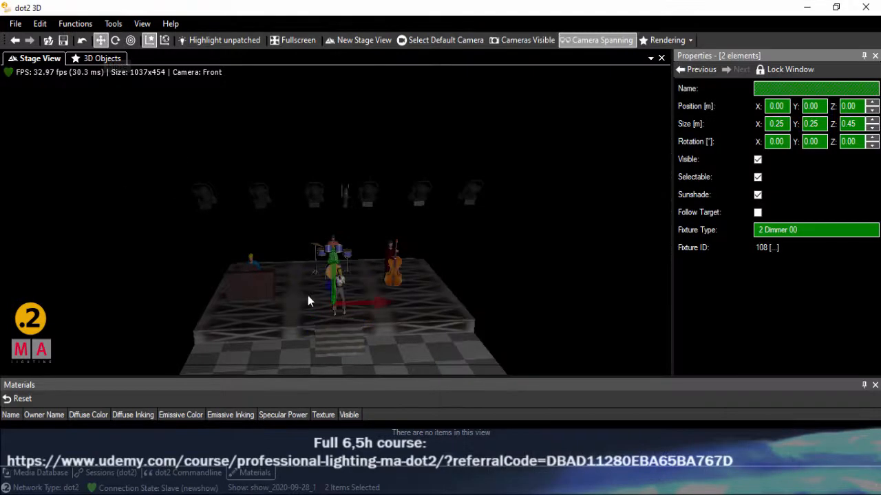
drag(333, 275, 331, 128)
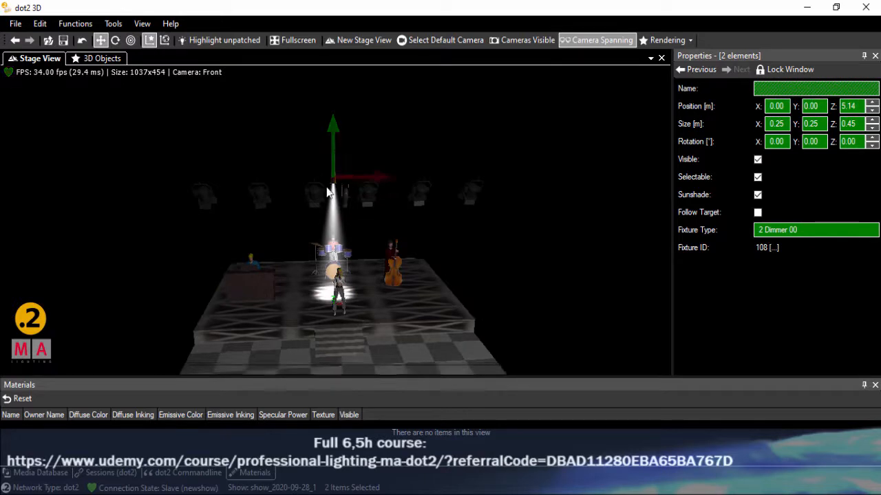
Step: Change the model of the two Blinder fixtures to Generic - Blinder x8 and view the stage from the front left
right_click(335, 181)
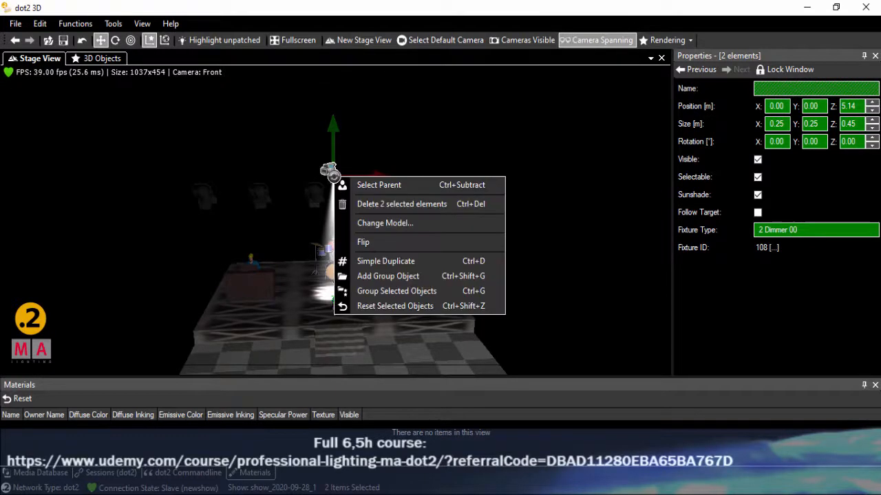
click(370, 223)
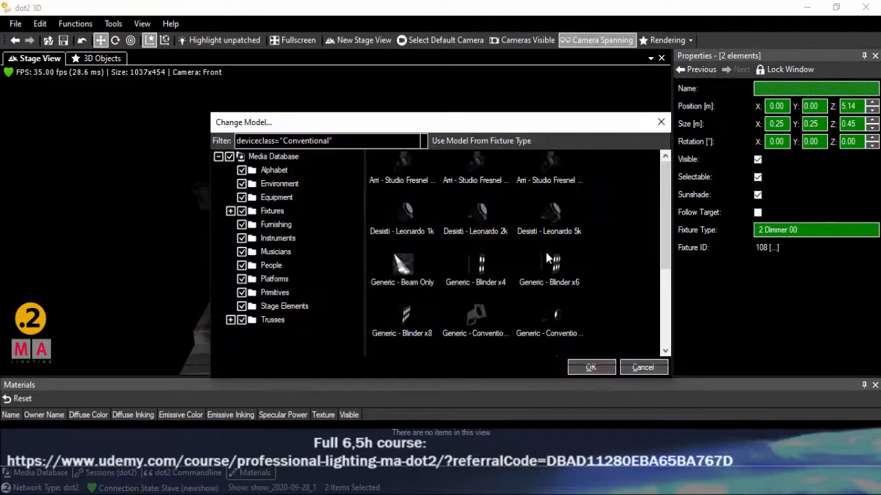
click(402, 332)
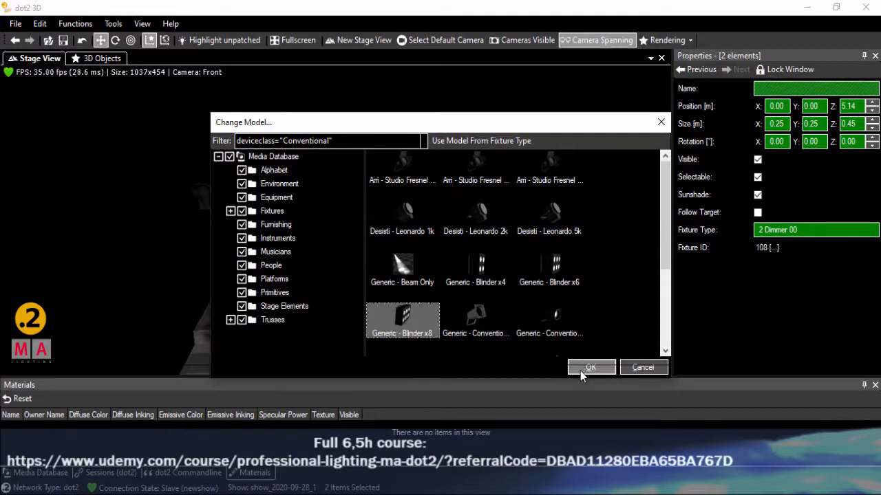
click(580, 371)
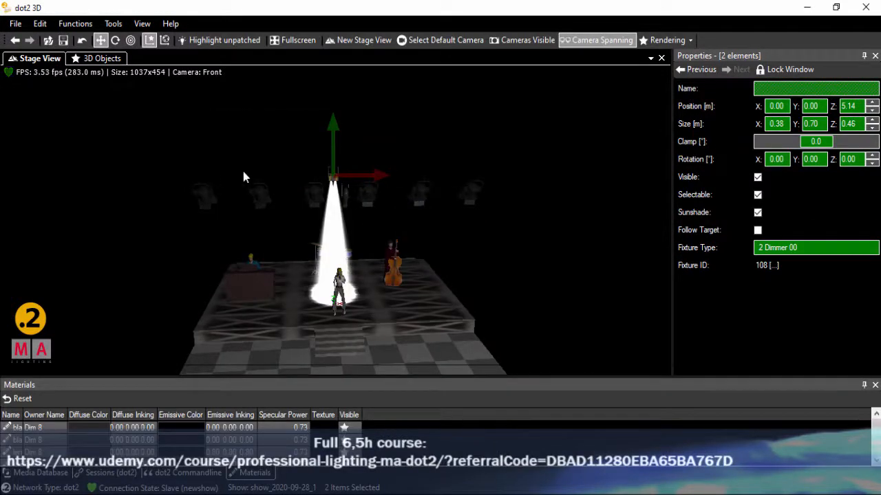
key(1)
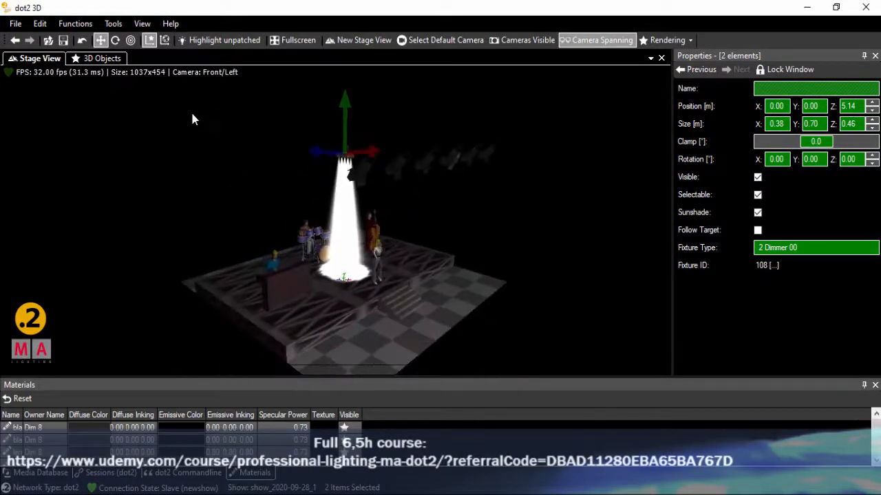
Step: Rotate the two selected Blinder fixtures to about -51.57° around the X axis
click(116, 40)
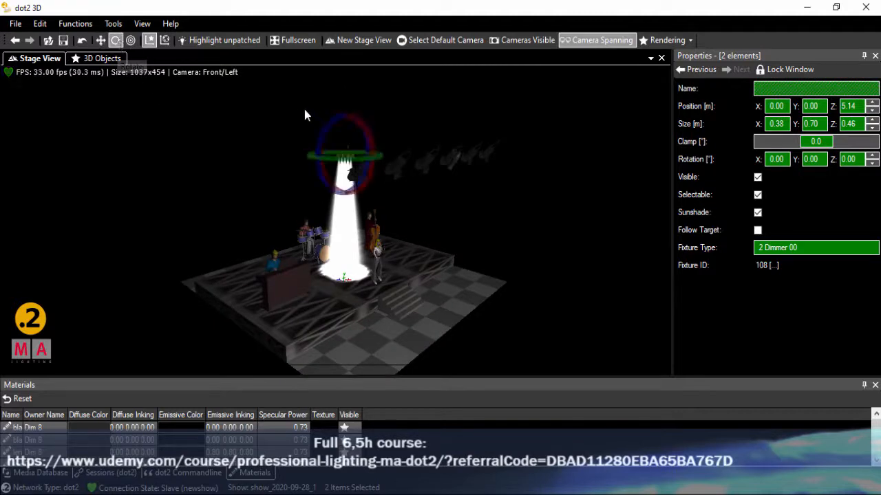
drag(364, 130, 367, 175)
key(4)
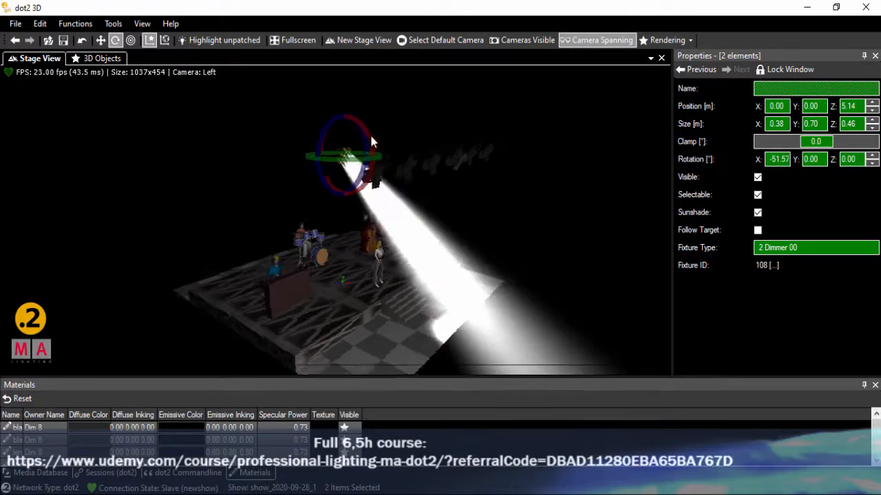
key(7)
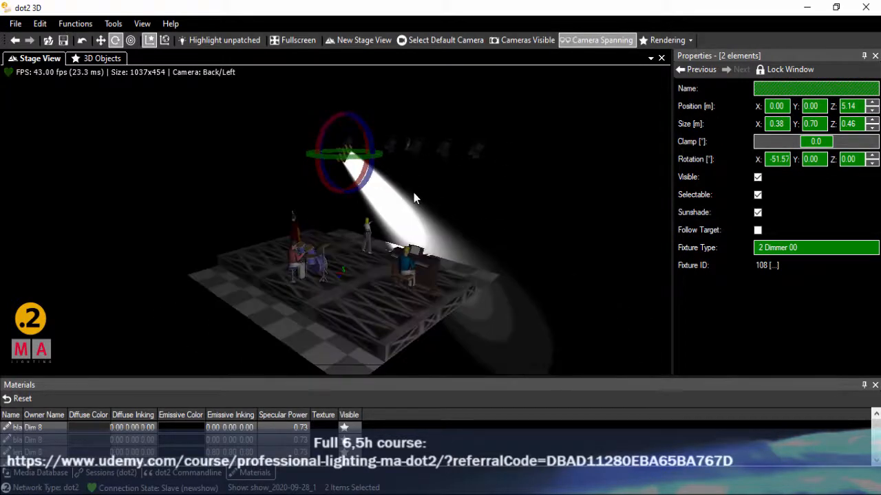
Step: In the 2D front view, spread the two Blinder fixtures apart along X toward opposite sides of the stage
key(9)
key(3)
key(5)
key(2)
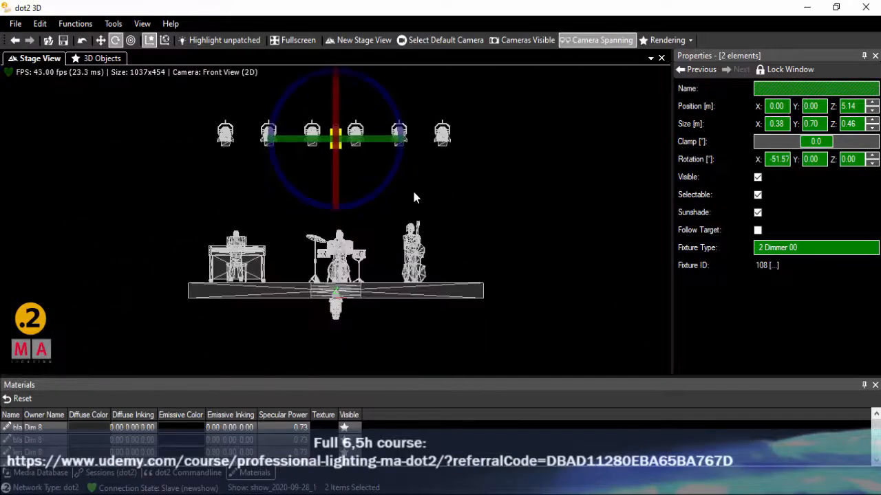
click(100, 40)
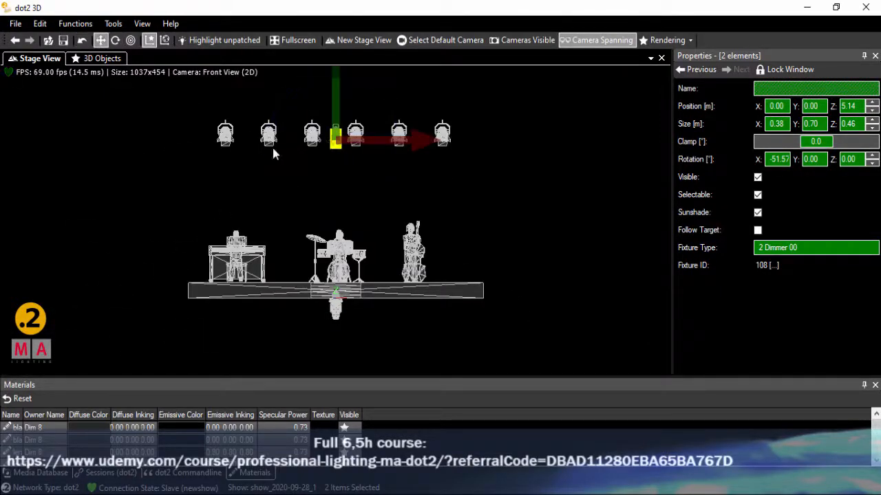
drag(348, 139, 432, 170)
scroll(341, 143, down, 3)
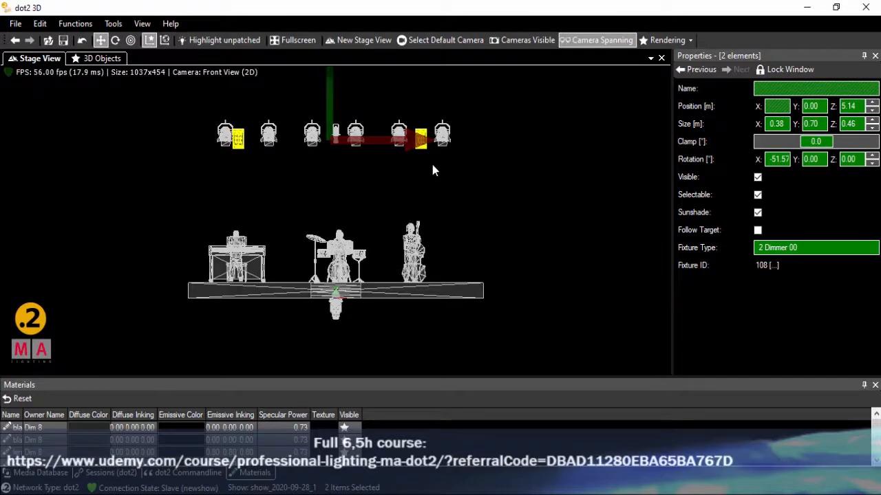
Step: Move both Blinder fixtures forward in front of the stage to a Y position of about -4.68 m
key(3)
drag(305, 108, 503, 128)
key(2)
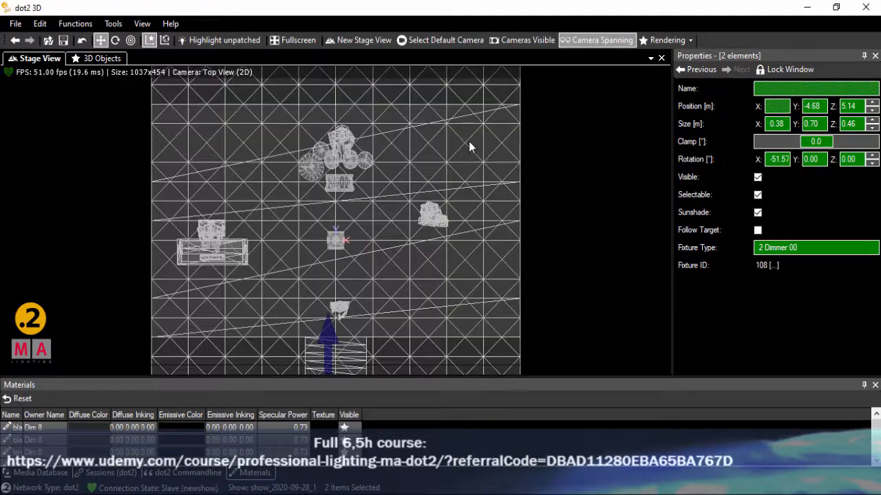
key(1)
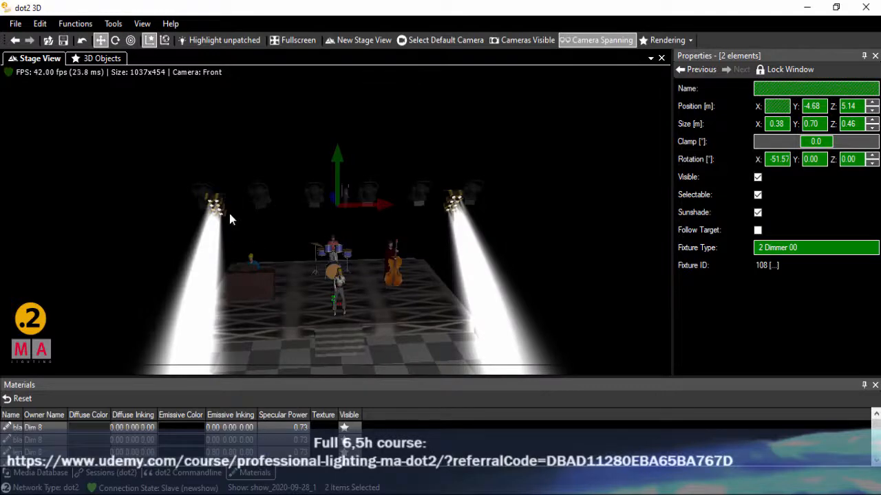
Step: In the 2D front view, move only the Dim 8 blinder along X to about -3.00 m
key(3)
key(6)
key(8)
key(9)
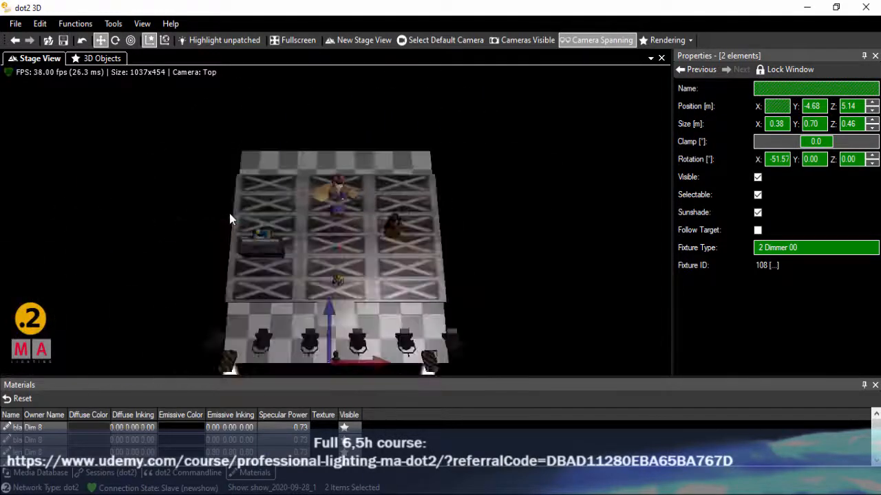
key(0)
click(241, 134)
drag(241, 133, 267, 143)
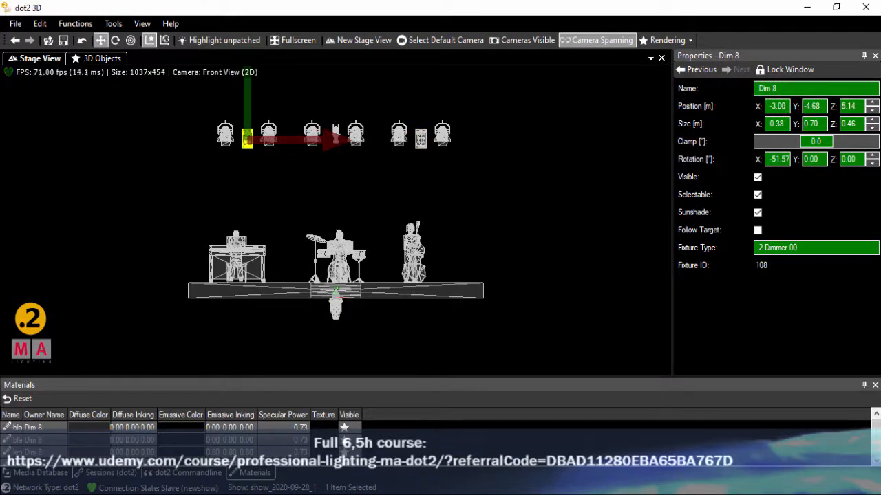
Step: Switch to dot2 onPC, clear the existing fixture selection and select only group Wash
key(alt+Tab)
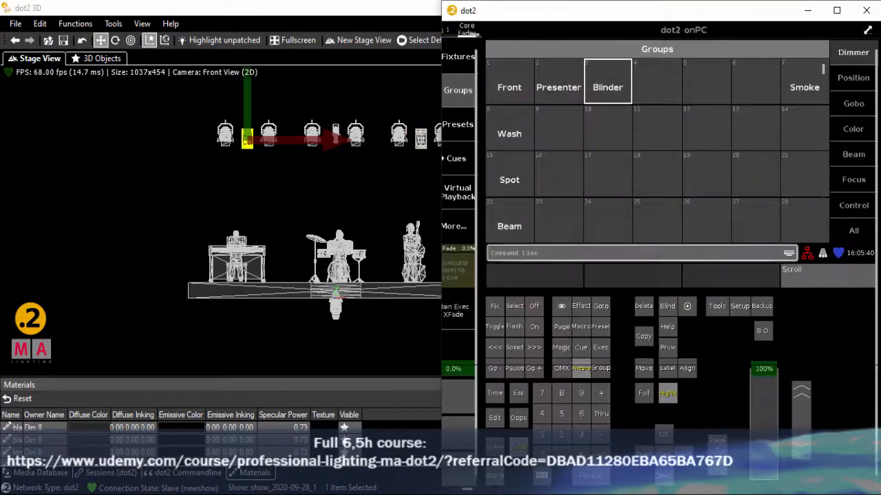
click(510, 134)
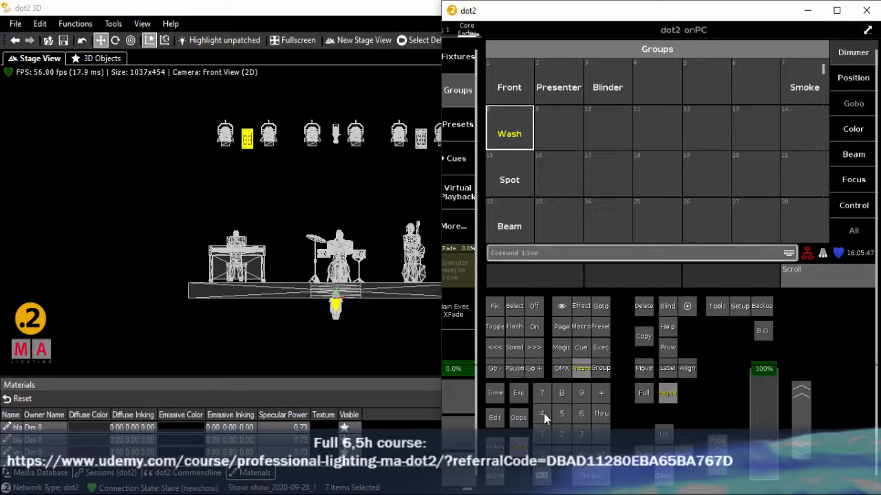
click(519, 447)
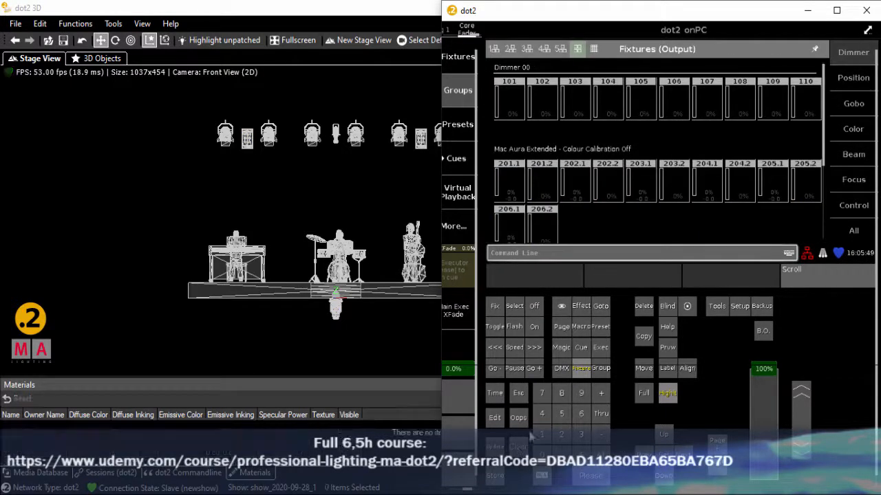
click(603, 372)
click(518, 133)
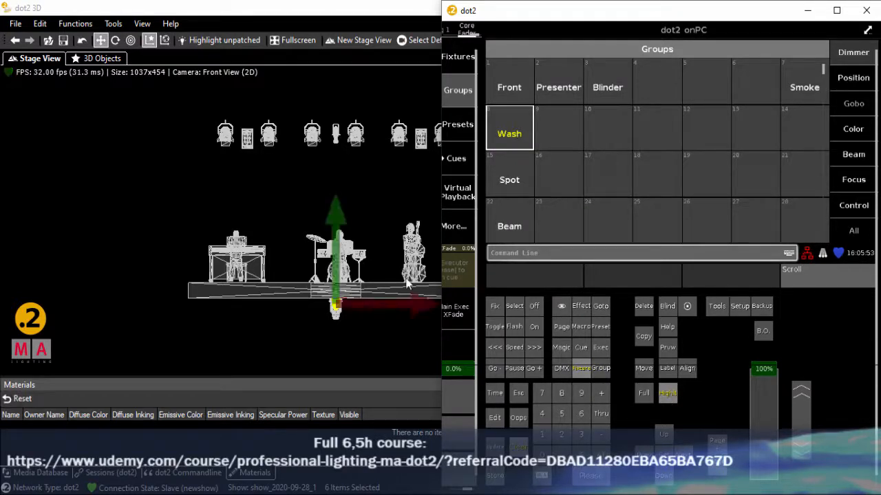
Step: In dot2 3D, place the six Wash fixtures in an evenly spread row behind the musicians at Y 3.52 m and Z 5.52 m
drag(337, 236, 335, 63)
drag(361, 138, 463, 141)
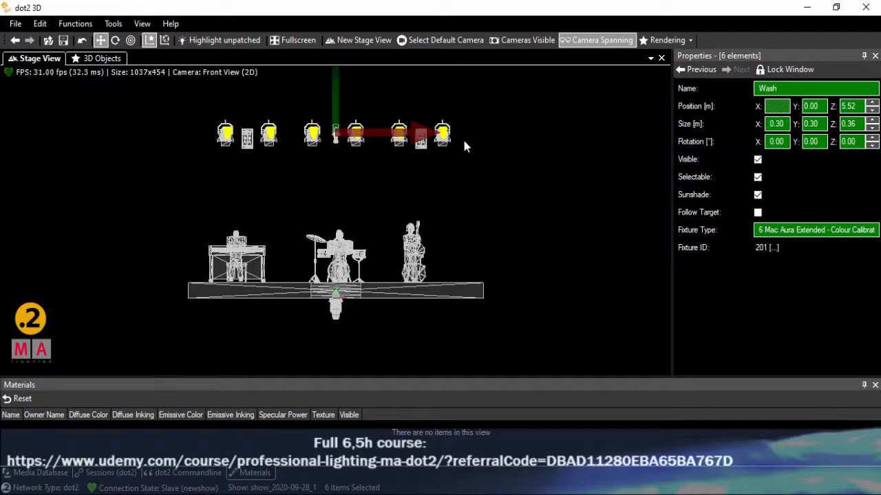
key(3)
key(2)
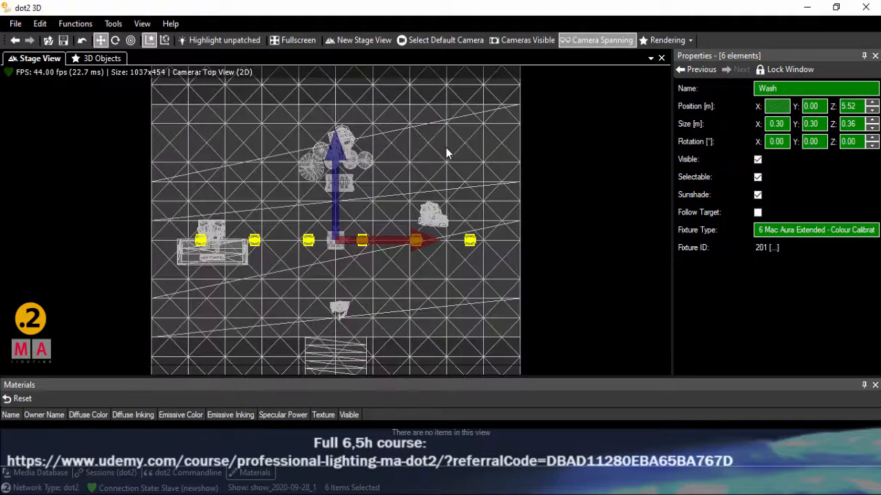
drag(337, 219, 359, 110)
Step: Shift the four inner Wash fixtures inward along X, placing 204 at 0.44 m, 202 at about -1.90 m and 205 at 1.88 m
click(313, 103)
click(365, 105)
click(255, 104)
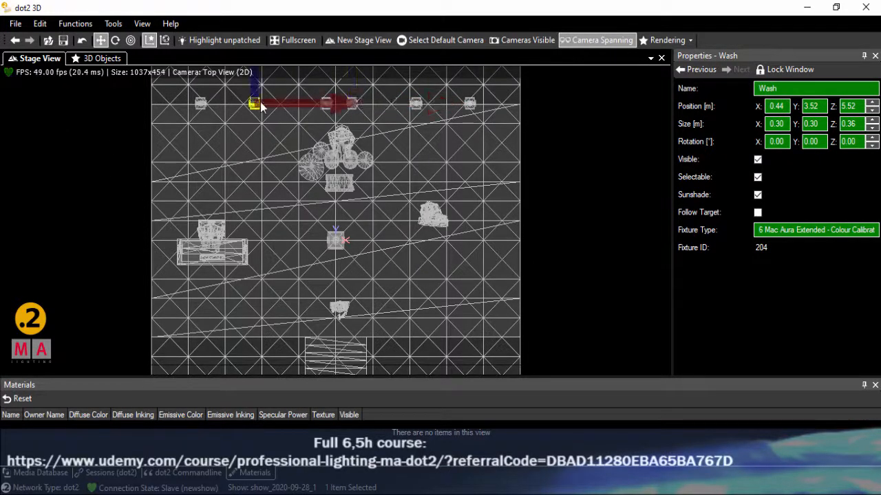
drag(283, 103, 375, 104)
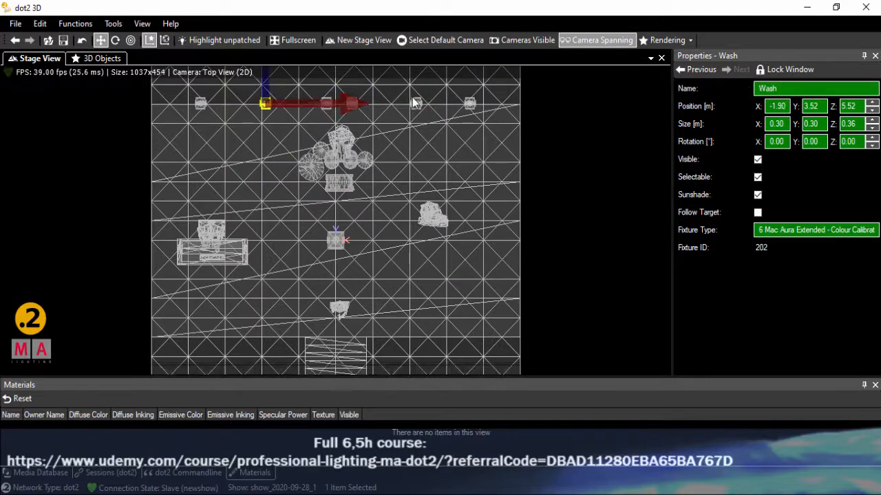
click(416, 103)
drag(436, 103, 421, 103)
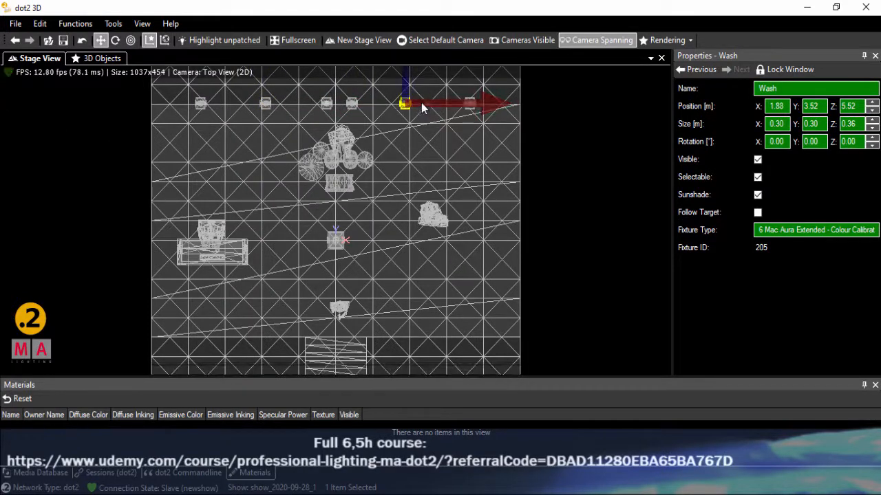
key(1)
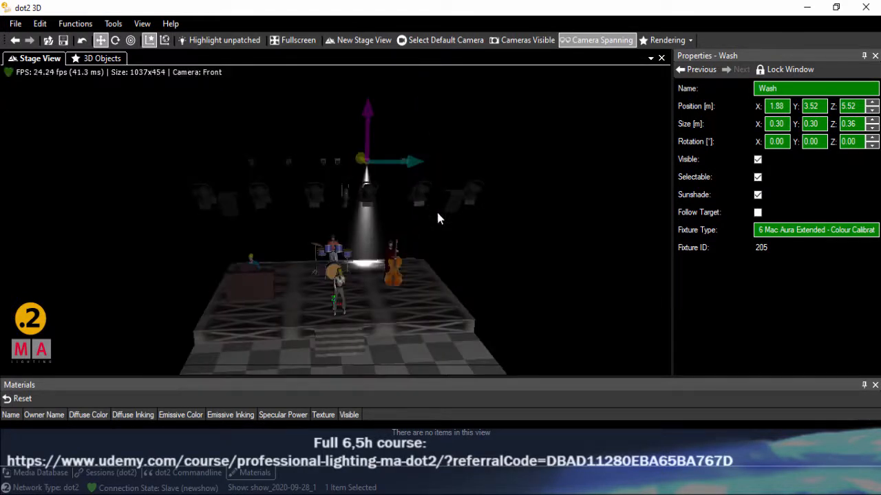
right_click(464, 278)
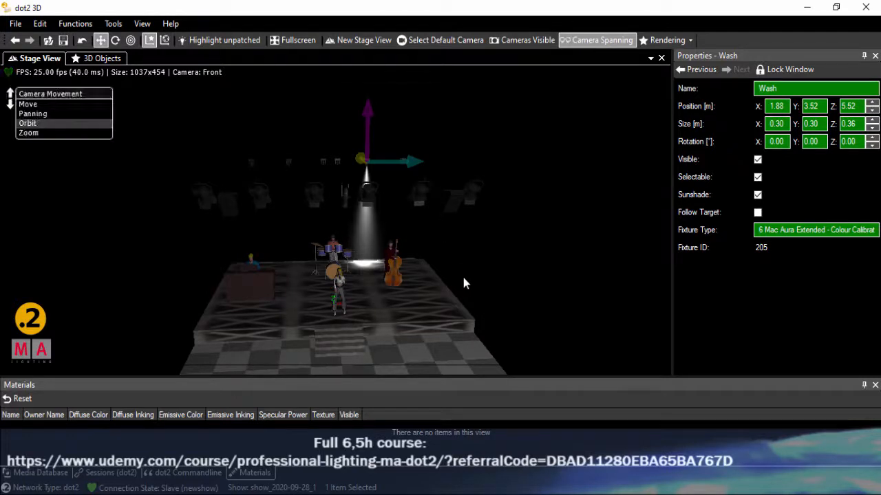
drag(464, 278, 460, 273)
Step: Switch to dot2 onPC, clear the leftover fixture selection and select only group Spot
key(alt+Tab)
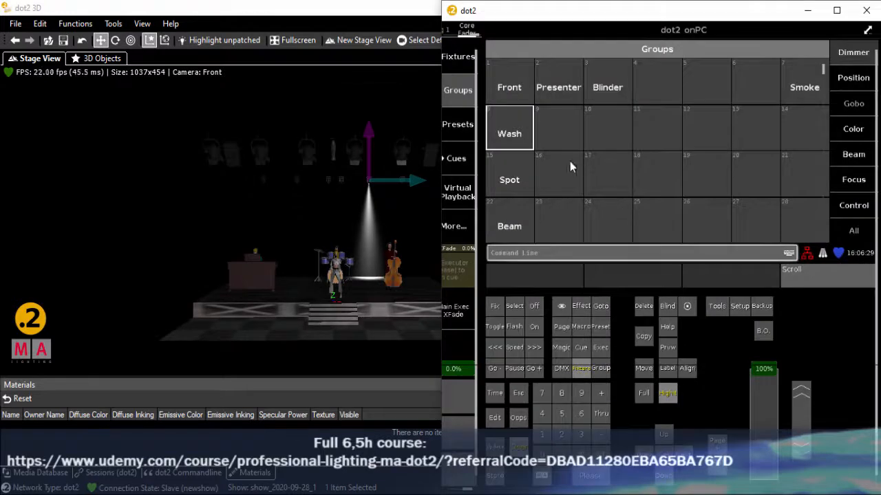
click(510, 180)
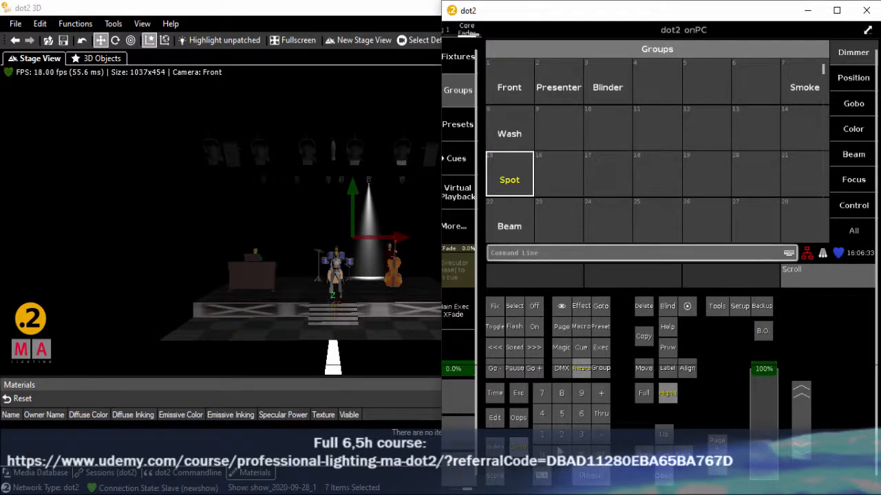
click(518, 451)
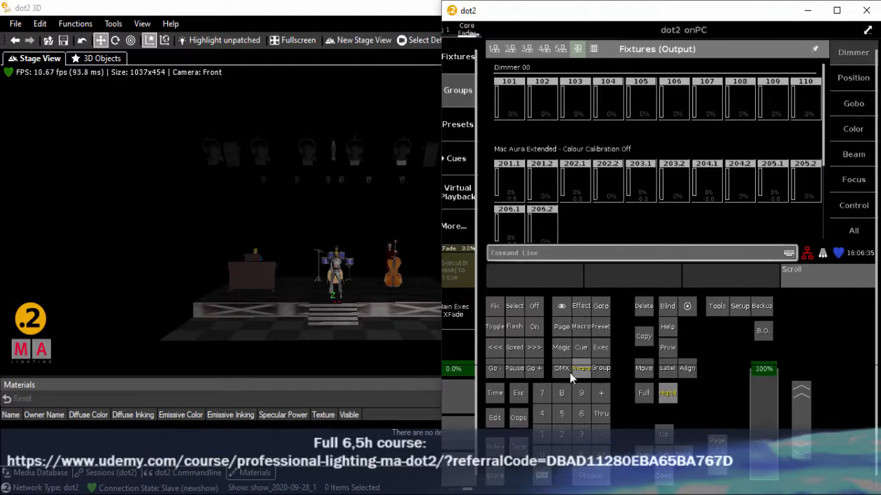
click(600, 368)
click(508, 170)
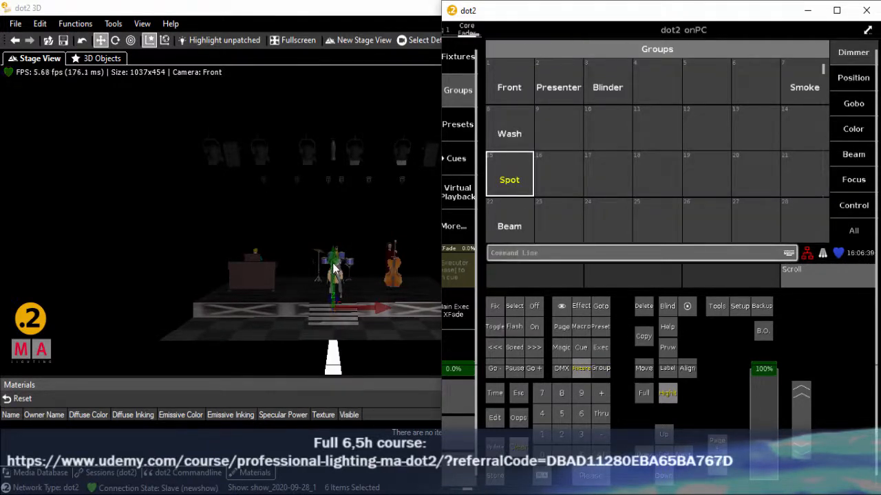
Step: In dot2 3D, raise the six Spot fixtures to a Z position of 5.52 m and spread them evenly along X across the stage width
drag(333, 269, 335, 137)
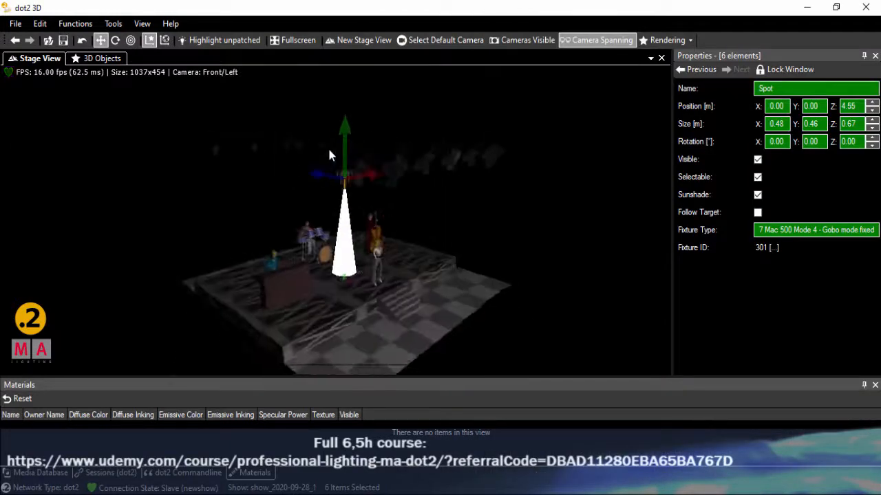
key(Page_Down)
key(Page_Down)
key(Page_Down)
key(Page_Down)
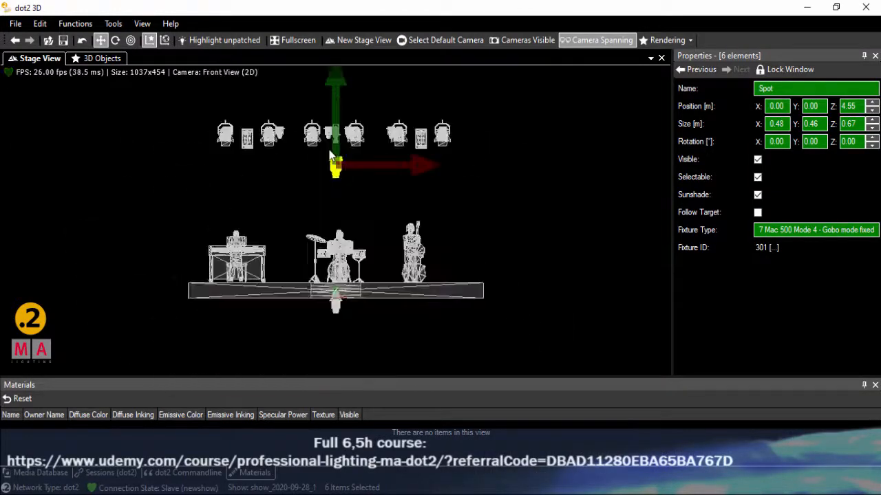
drag(333, 141, 494, 142)
key(Down)
key(Down)
key(Down)
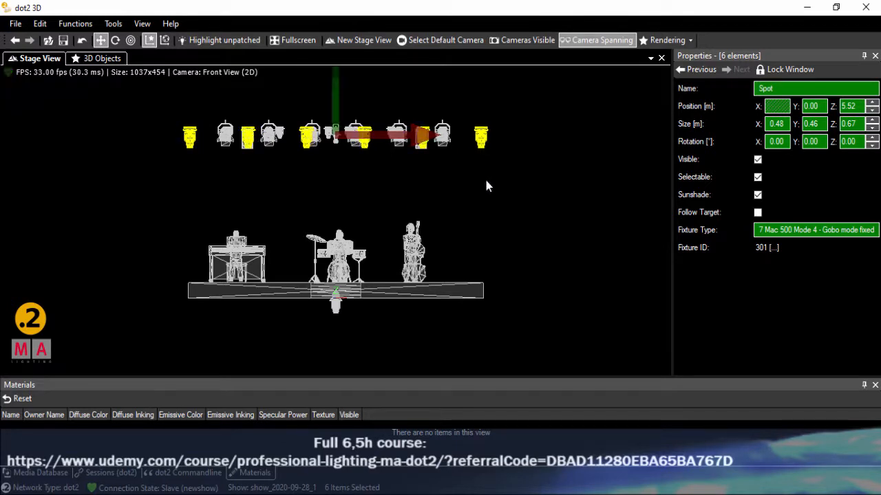
Step: Move the row of six Spot fixtures back to a Y position of 3.52 m, in line with the Wash fixtures
key(3)
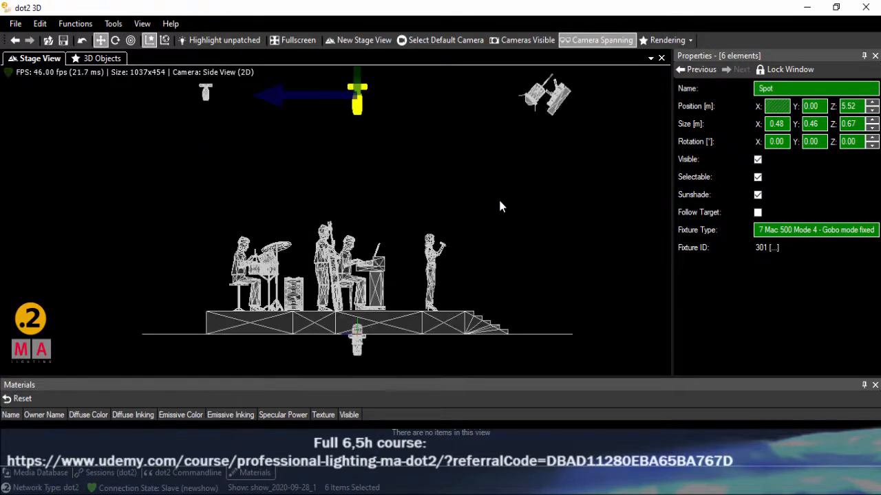
drag(308, 98, 152, 96)
key(1)
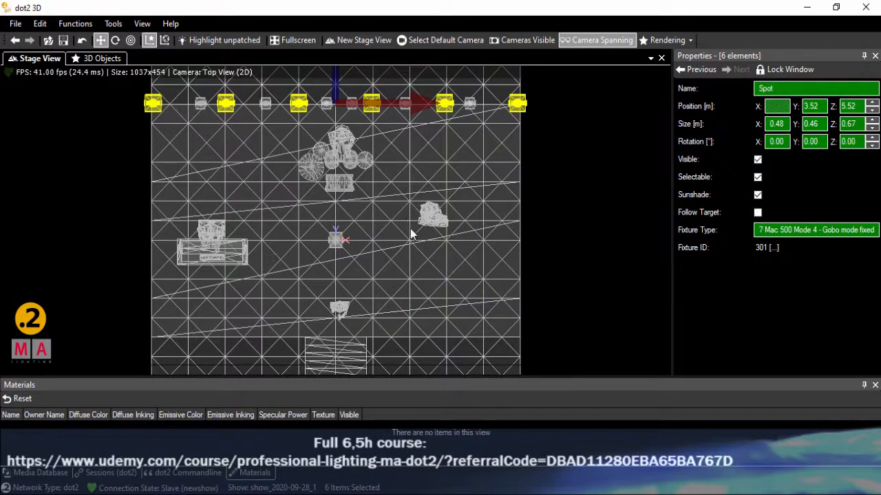
Step: Switch to dot2 onPC and replace the Spot selection with group Beam
key(alt+Tab)
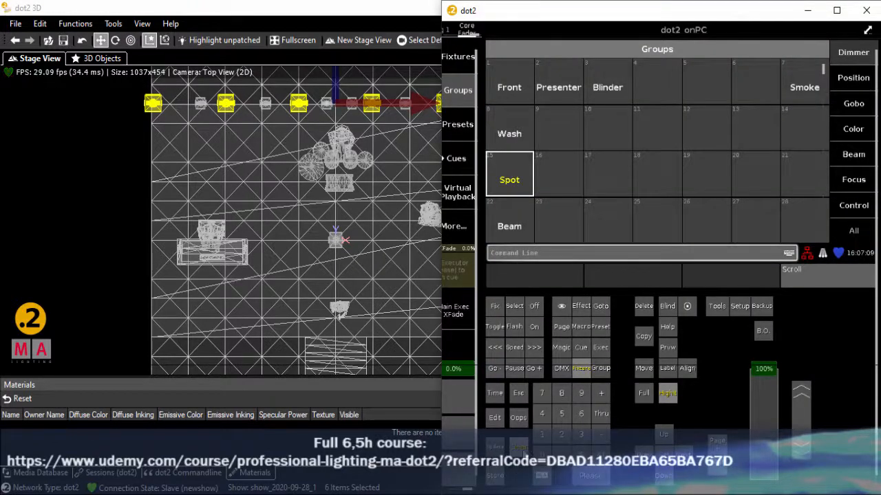
click(519, 446)
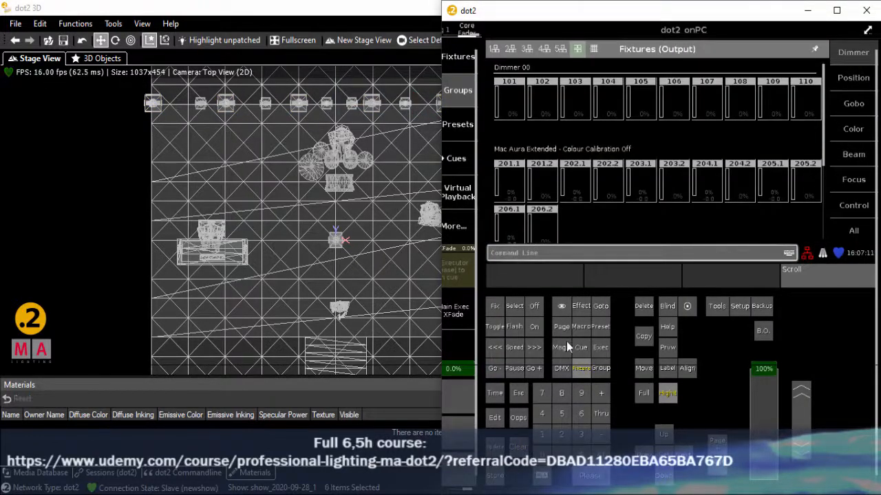
click(598, 369)
click(514, 222)
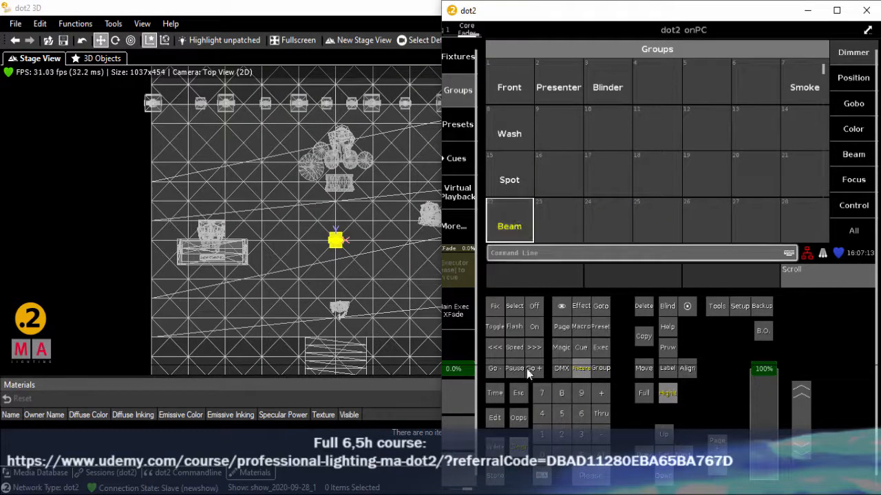
Step: In dot2 3D, move the four Beam fixtures back to a Y position of about 3.46 m and spread them evenly along X
click(308, 42)
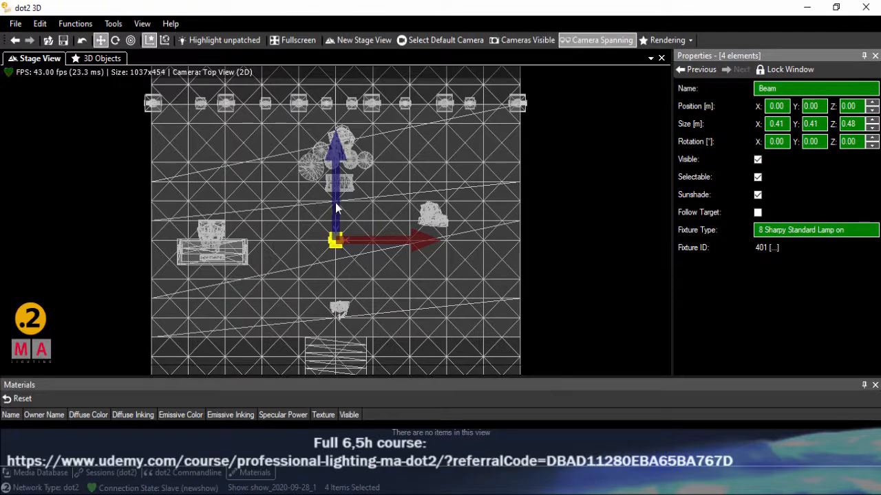
drag(336, 209, 498, 108)
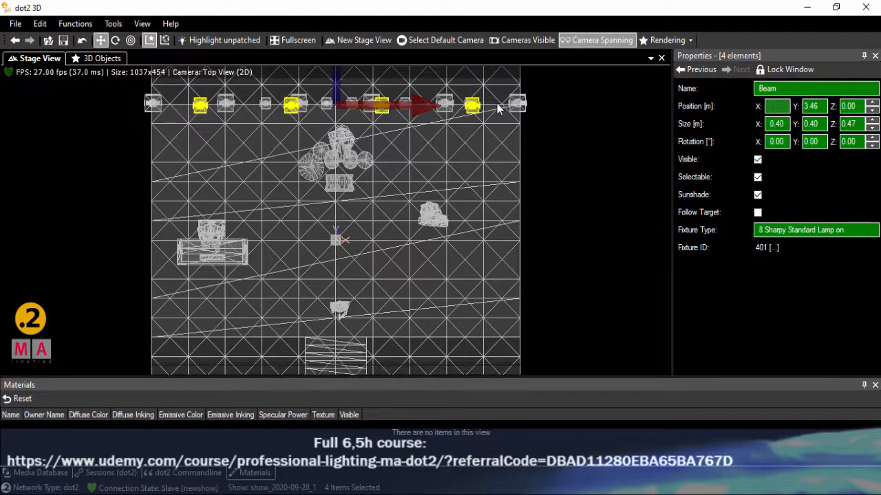
Step: Raise the four Beam fixtures to a Z position of about 2.17 m and turn them upside down with an X rotation of 179.9°
key(1)
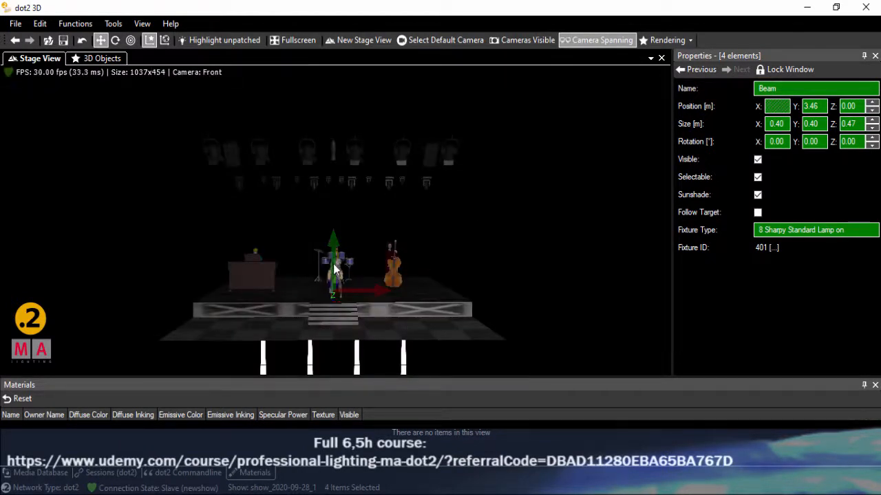
drag(334, 267, 338, 221)
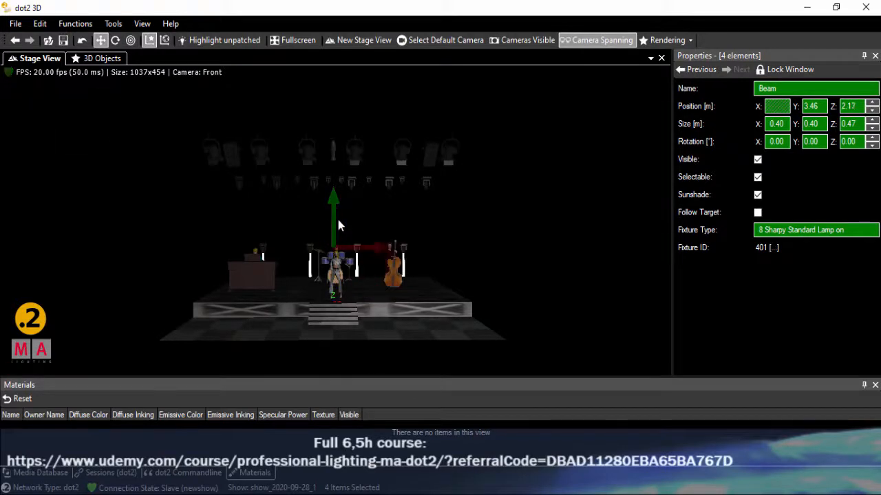
key(1)
key(4)
key(7)
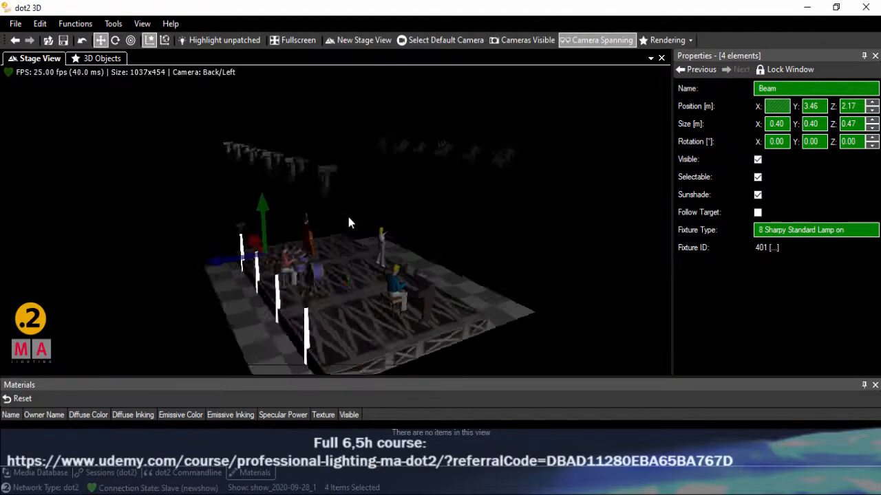
key(8)
key(9)
key(6)
key(3)
key(5)
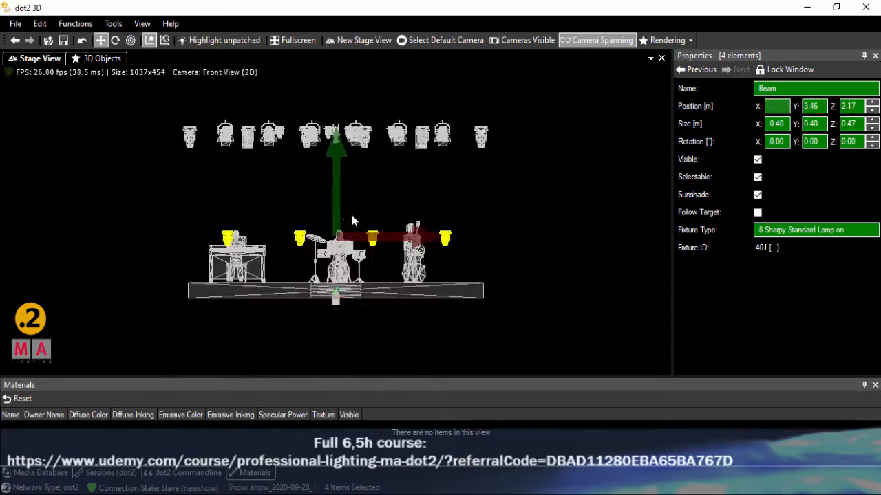
key(5)
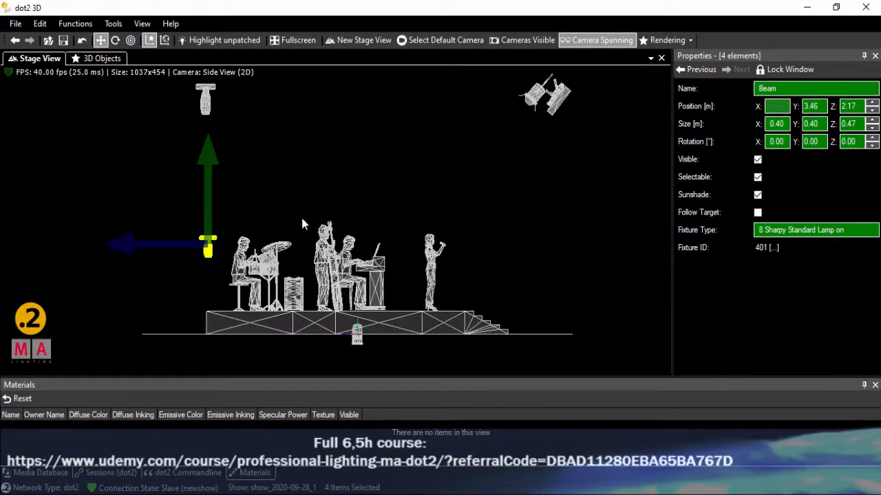
click(117, 41)
drag(144, 210, 252, 185)
drag(112, 149, 174, 111)
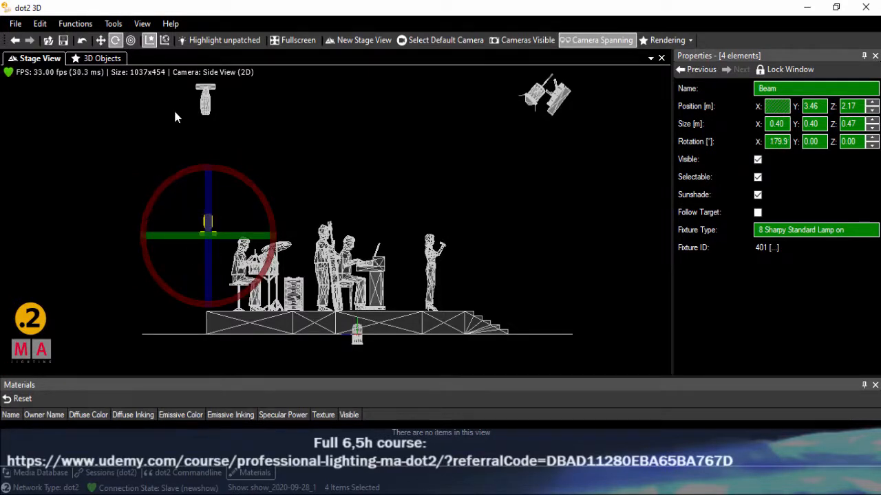
Step: Lower the four Beam fixtures to a Z position of about 1.03 m and shift them to a Y position of about 3.27 m
click(99, 41)
drag(205, 166, 203, 214)
drag(150, 282, 160, 280)
key(3)
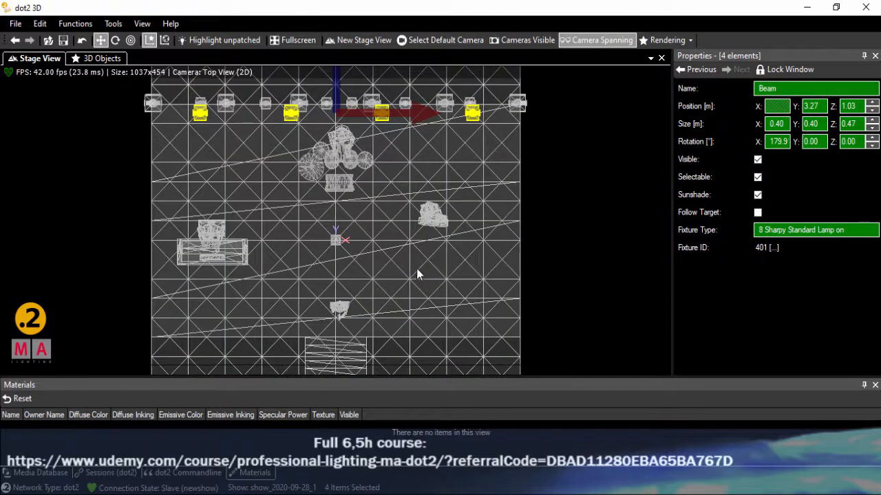
key(1)
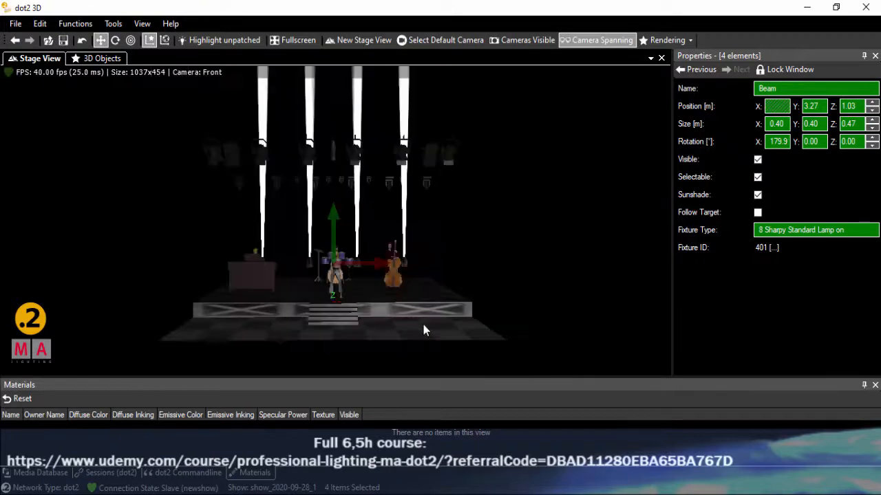
Step: Brighten the stage scene in the rendering settings
click(668, 40)
drag(741, 238, 756, 238)
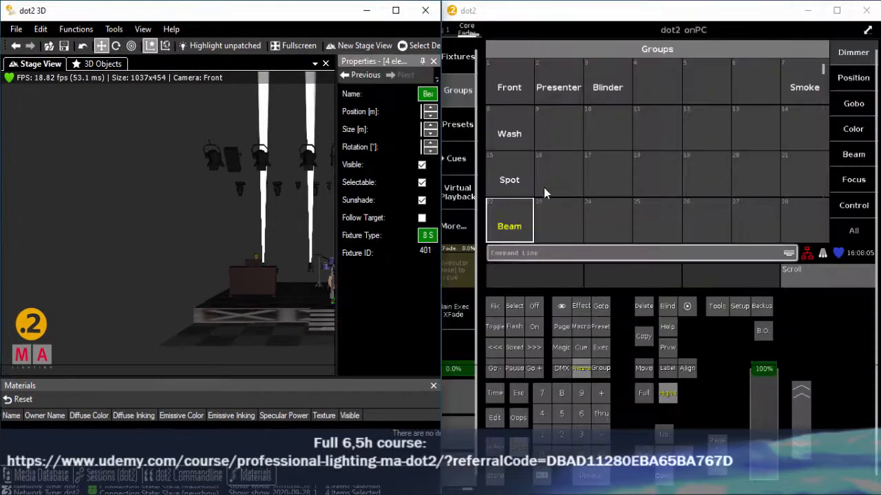
Step: Switch to dot2 onPC and add groups Spot, Wash, Front, Presenter and Blinder to the highlighted Beam selection
click(516, 163)
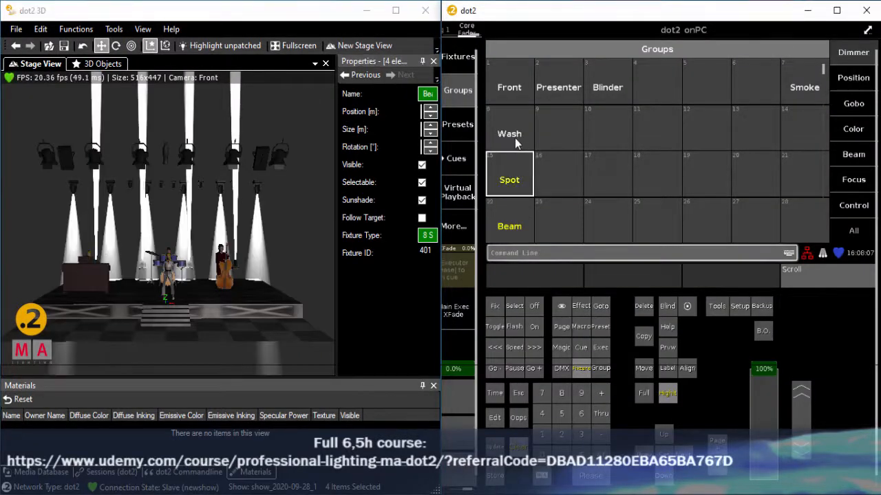
click(520, 125)
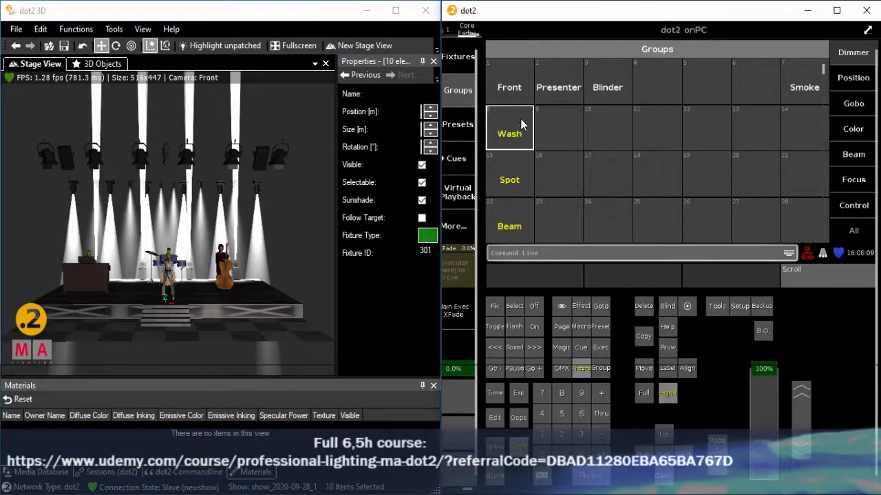
click(510, 86)
click(554, 89)
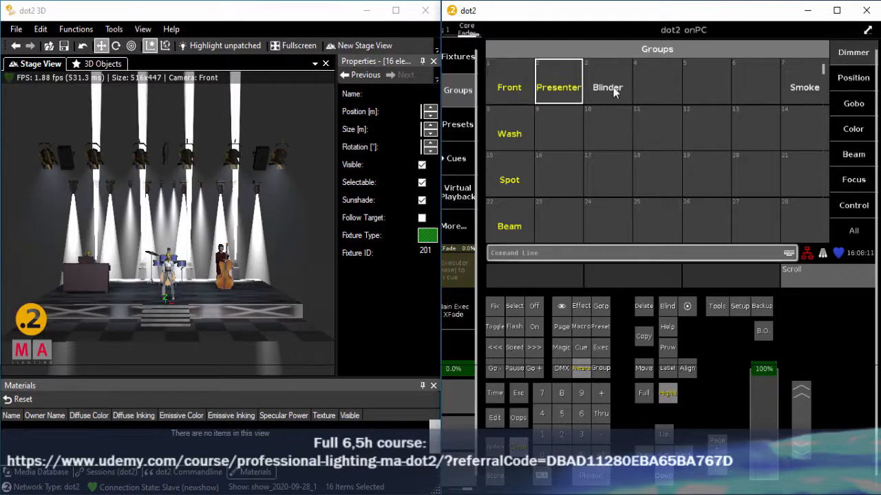
click(614, 90)
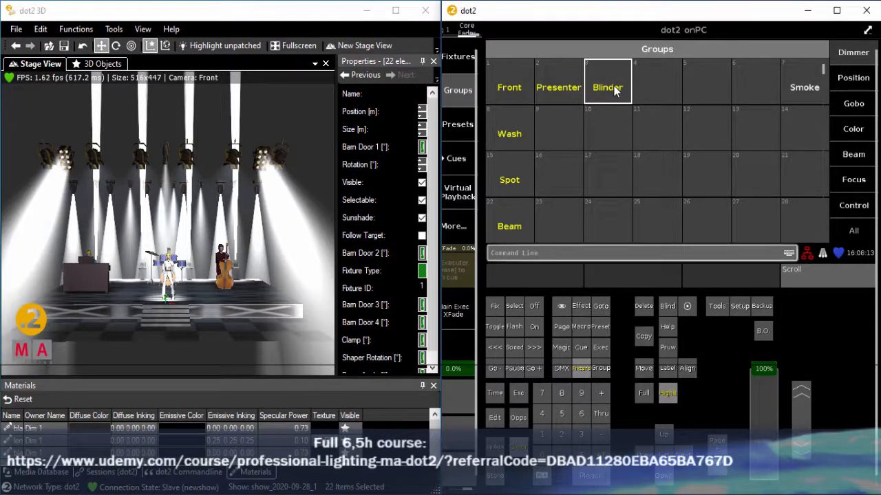
Step: Save the show with the quick Backup function
click(762, 307)
click(762, 307)
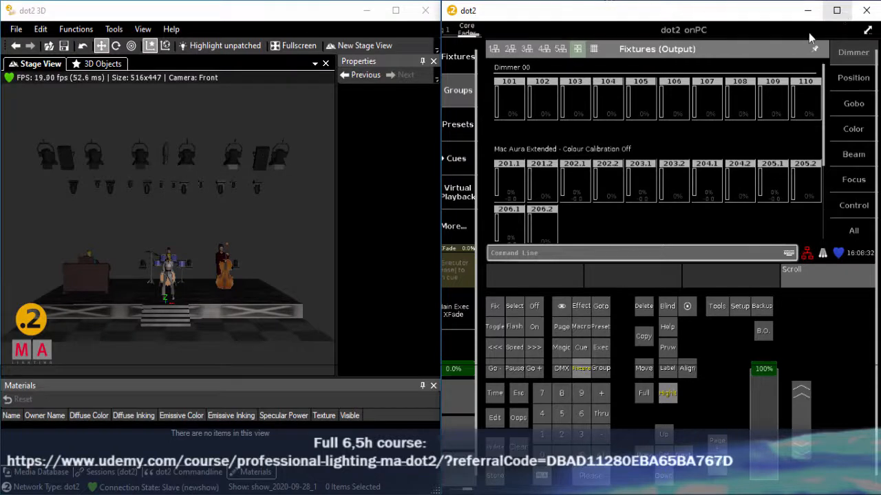
Step: Maximize the dot2 onPC window and display the Groups view on F-wing 1
click(836, 11)
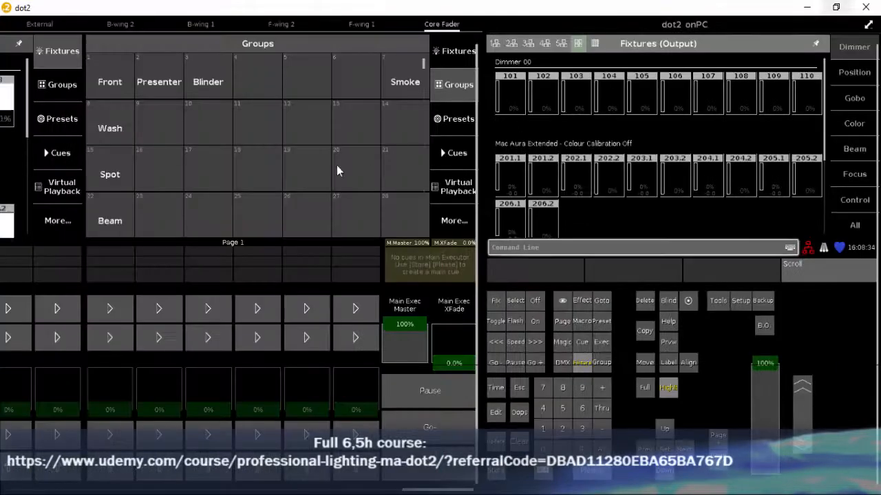
click(354, 25)
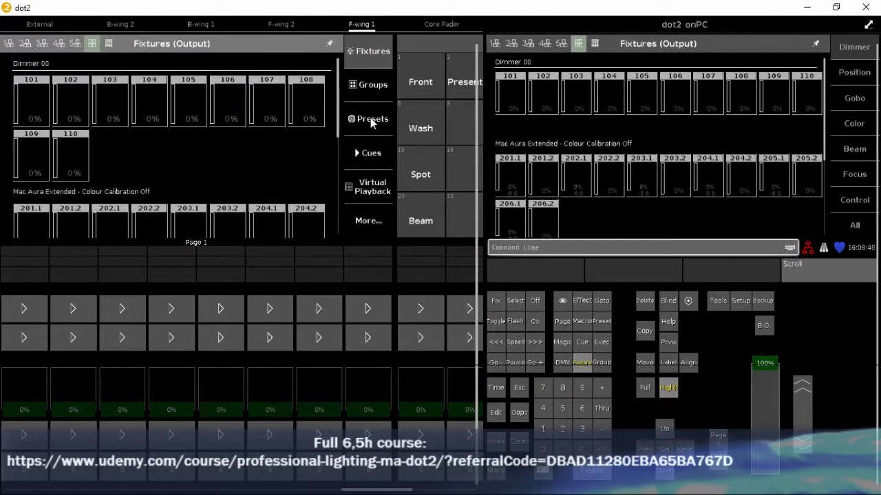
click(376, 86)
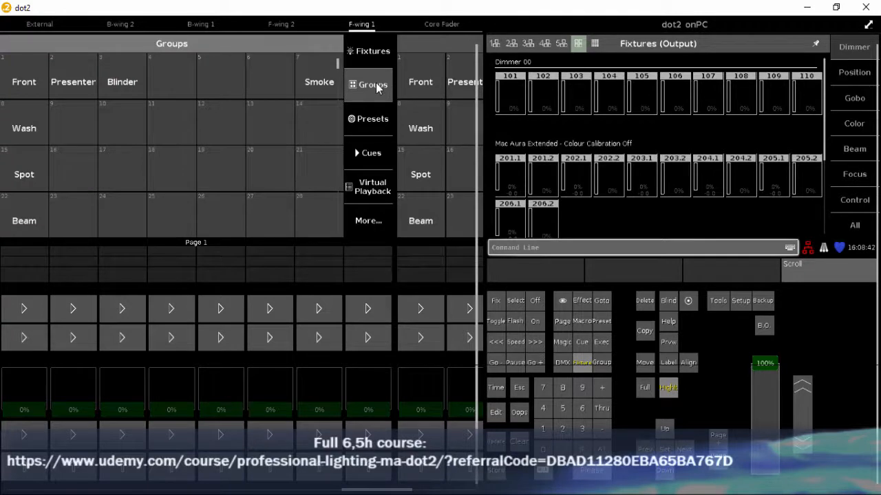
click(25, 83)
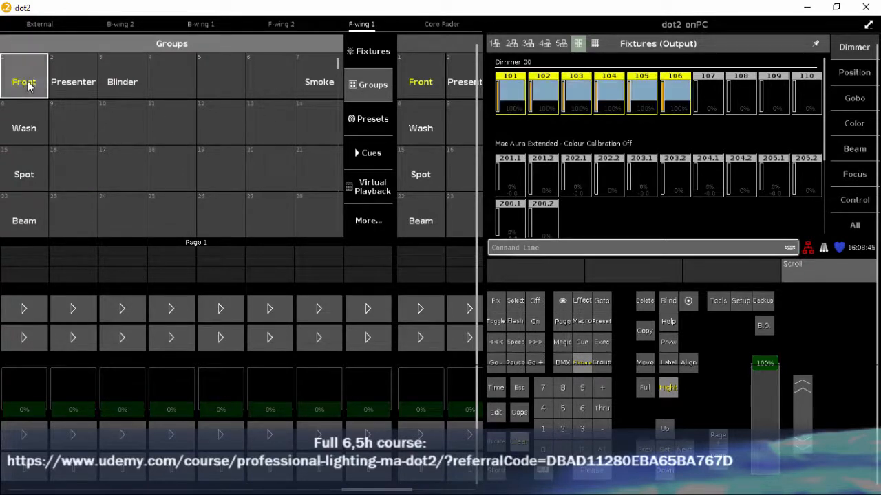
click(496, 472)
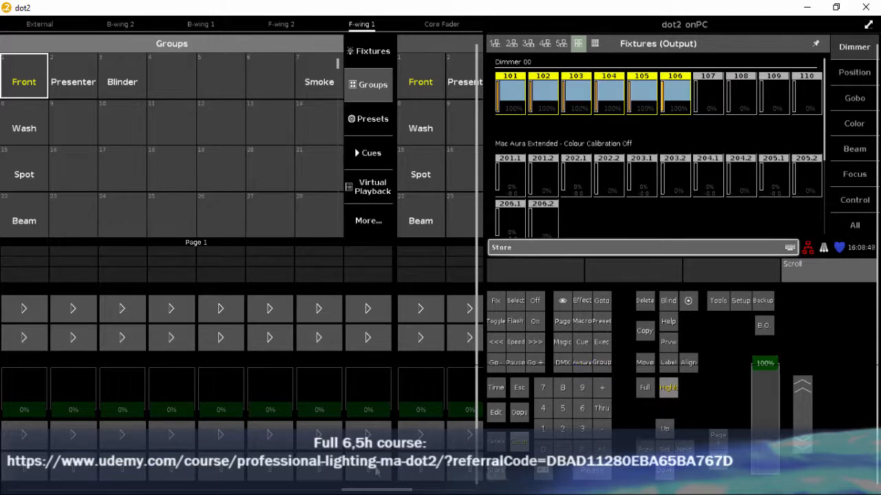
click(376, 472)
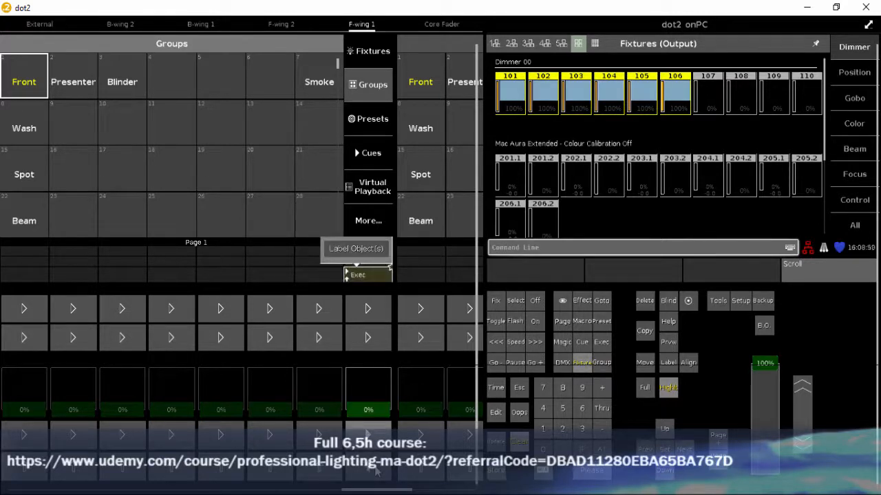
click(355, 249)
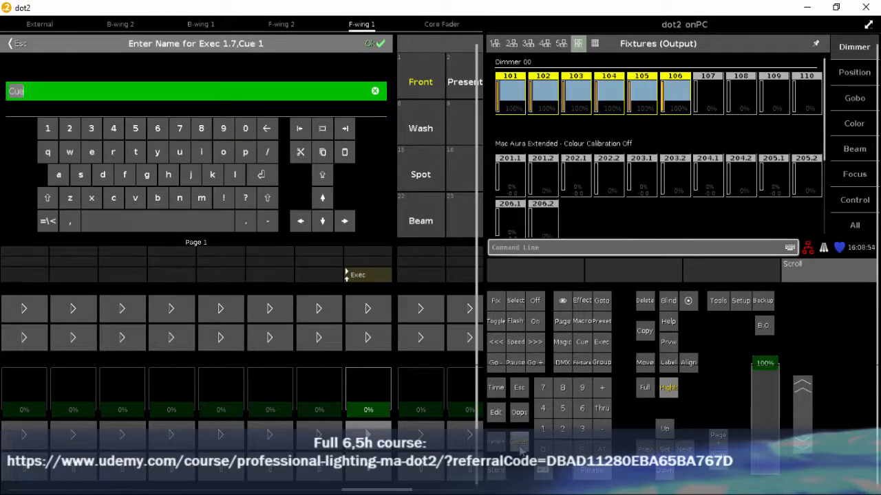
click(671, 389)
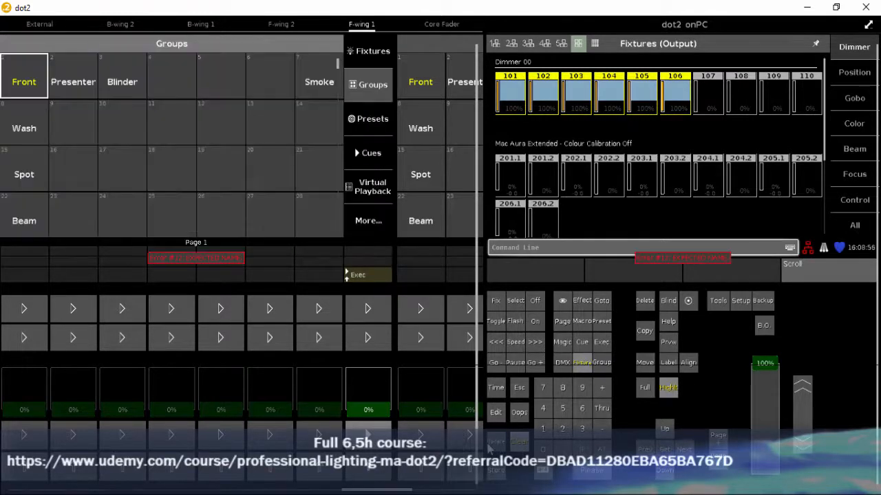
click(519, 444)
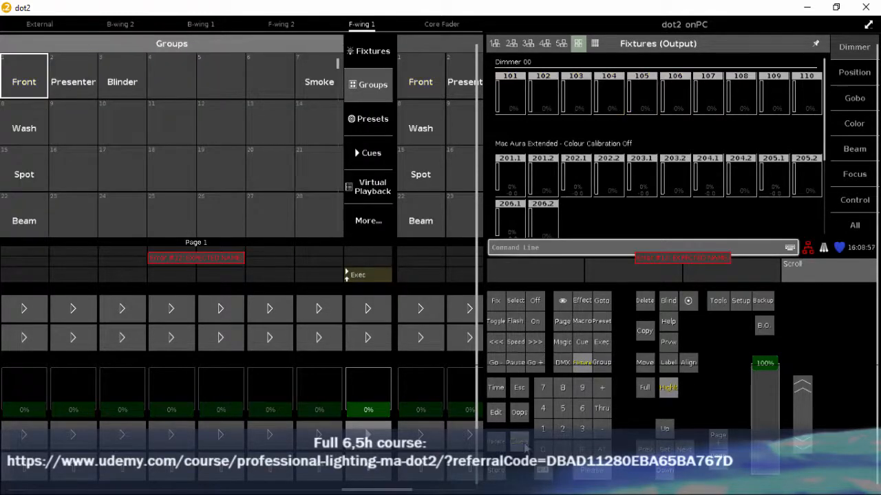
click(646, 304)
click(367, 439)
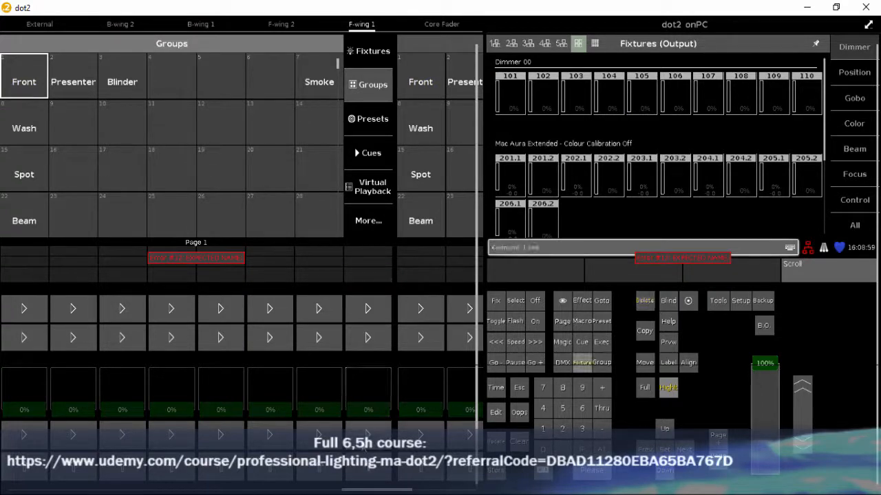
Step: Set the dimmers of group Front to 100% and store them on executor 1.7 of F-wing 1
click(22, 88)
double_click(603, 452)
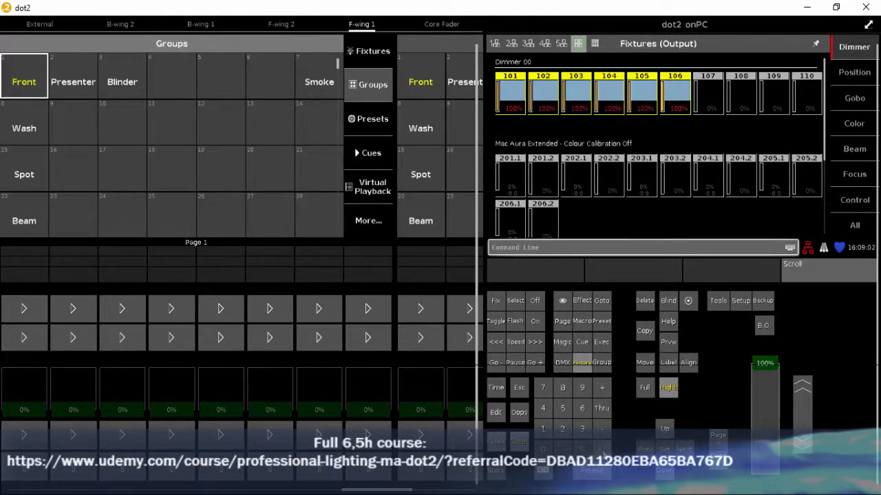
click(492, 466)
click(366, 439)
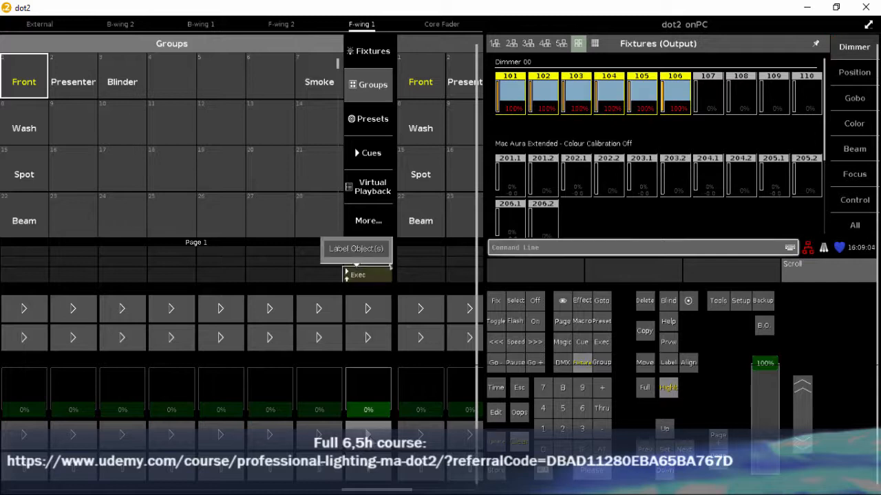
Step: Label the newly stored executor Front
click(355, 249)
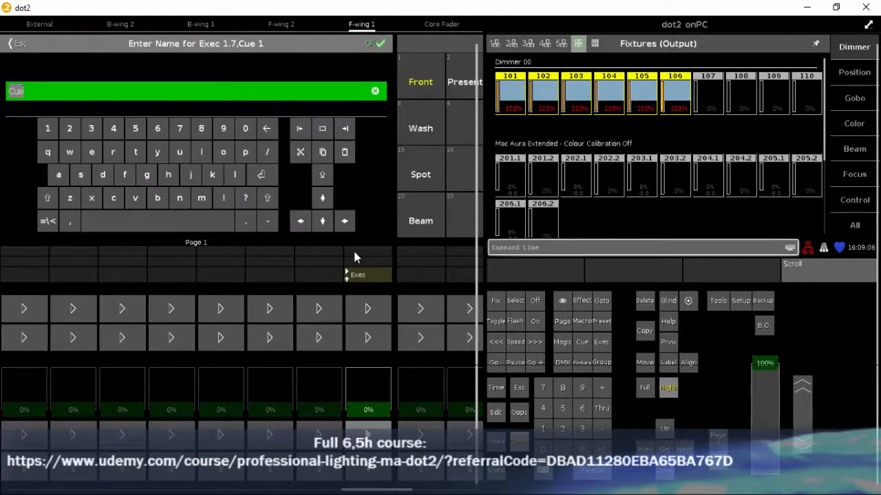
text(Front)
key(Return)
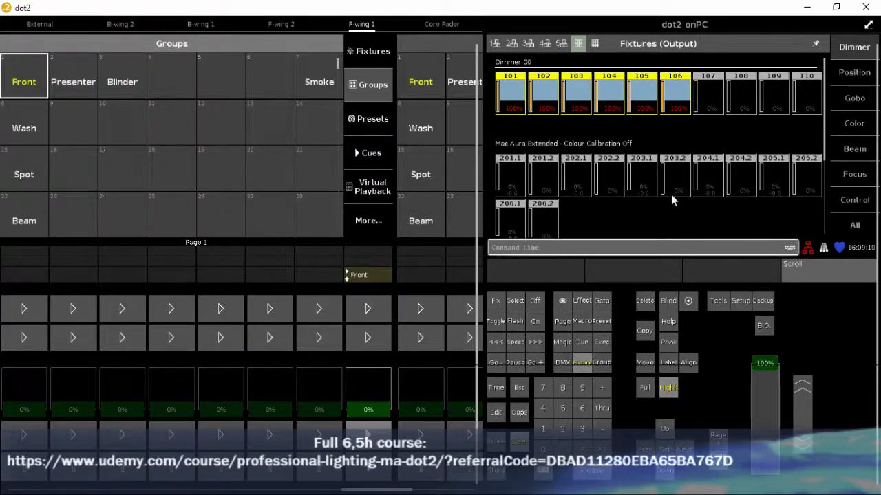
Step: Clear the Front values from the programmer and select group Smoke
click(317, 81)
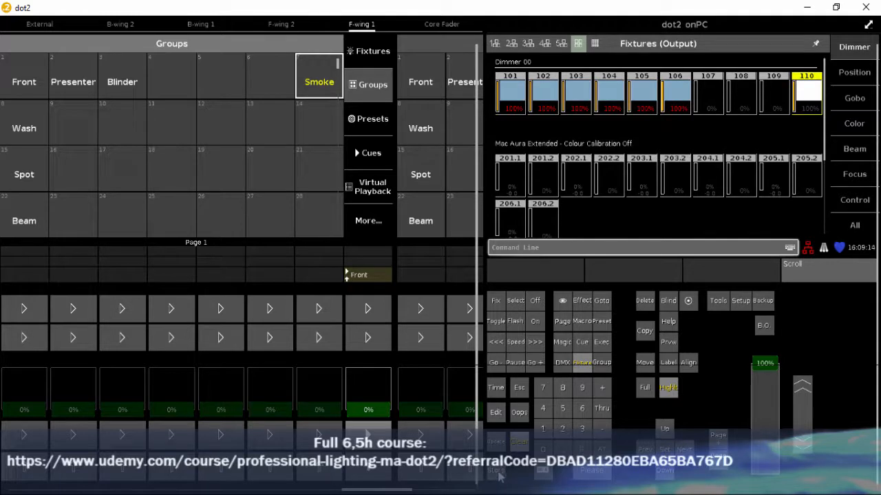
double_click(521, 447)
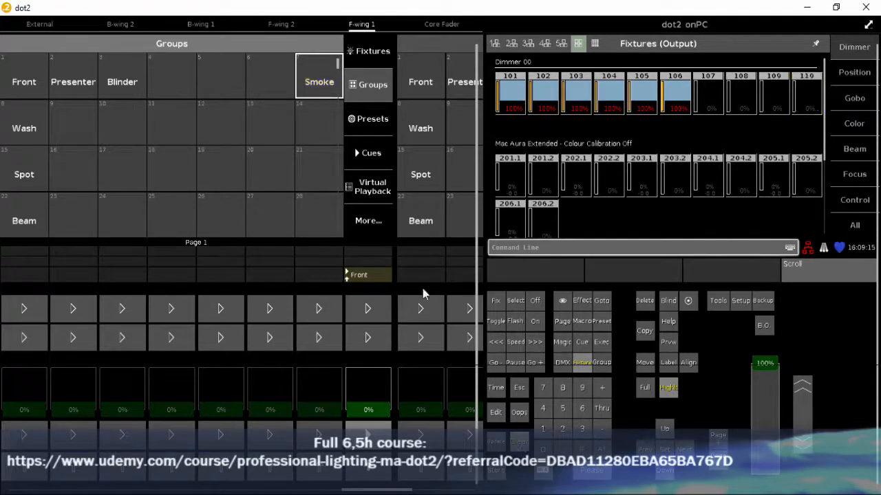
click(316, 90)
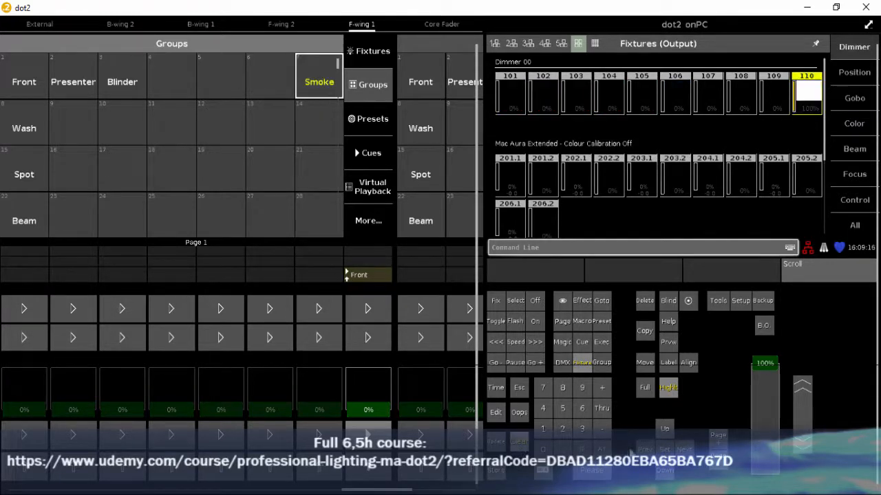
Step: Store the Smoke group at full on executor 1.8 next to Front with the name Smoke, and clear the programmer
click(495, 470)
click(320, 373)
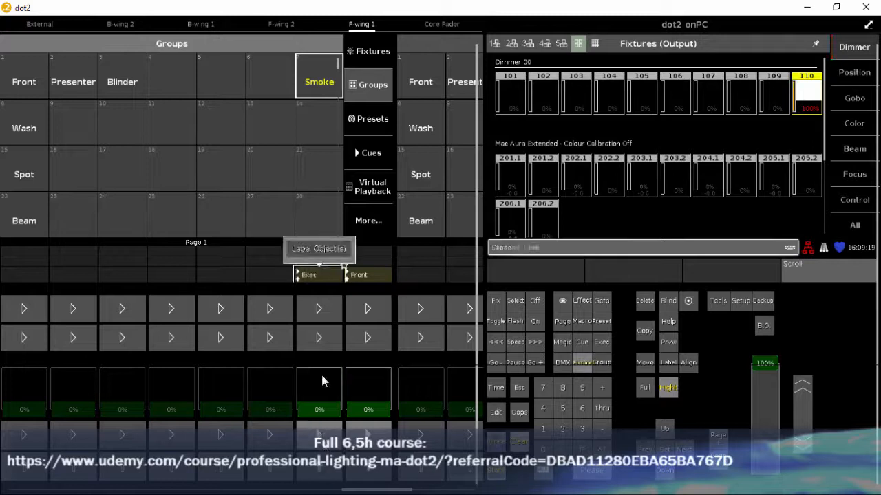
click(327, 249)
text(S)
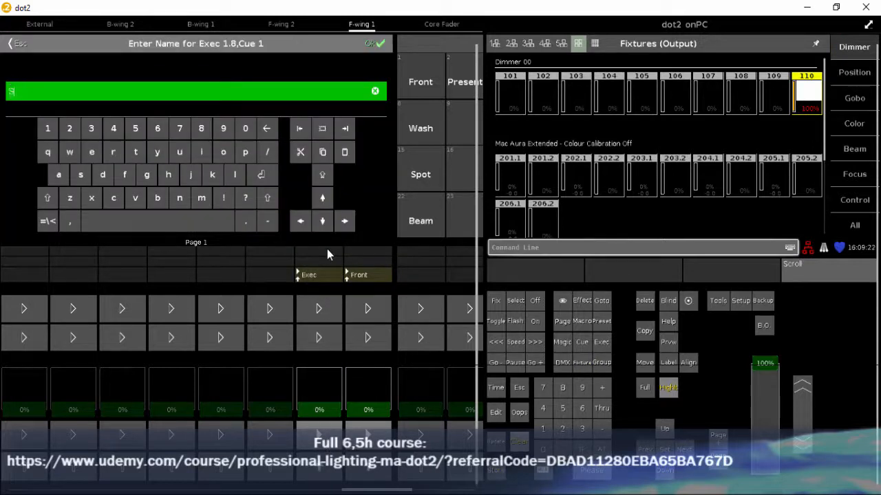
text(moke)
key(Return)
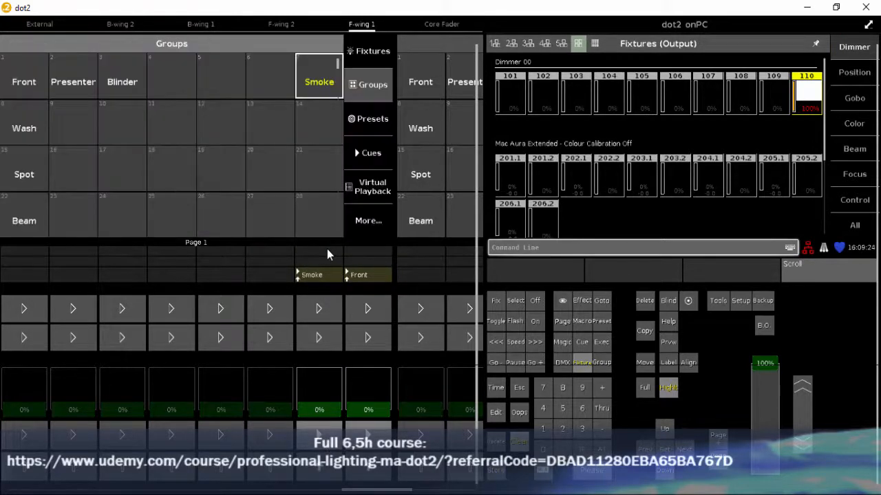
click(519, 442)
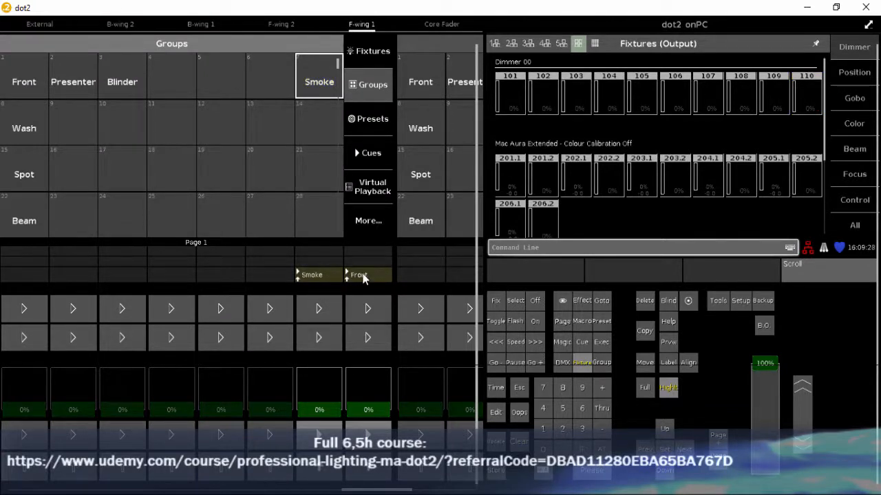
Step: Enable Super Priority in the settings of the Front executor and return to the groups view
click(364, 276)
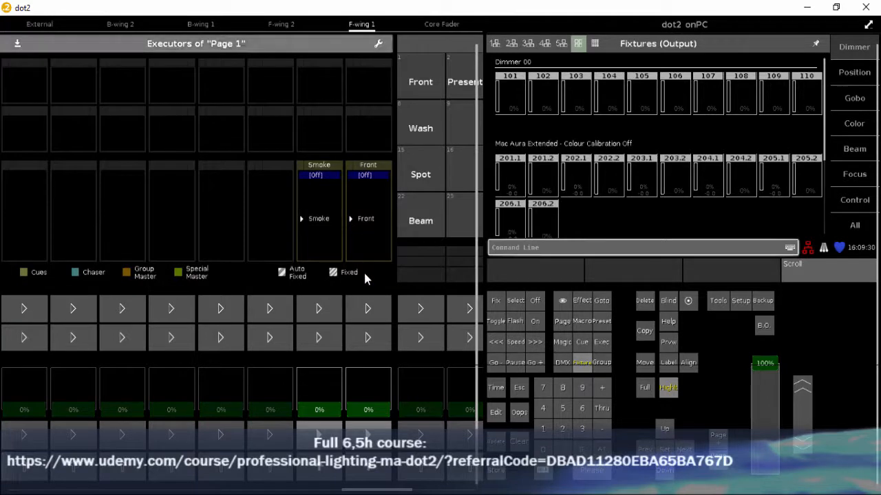
click(370, 238)
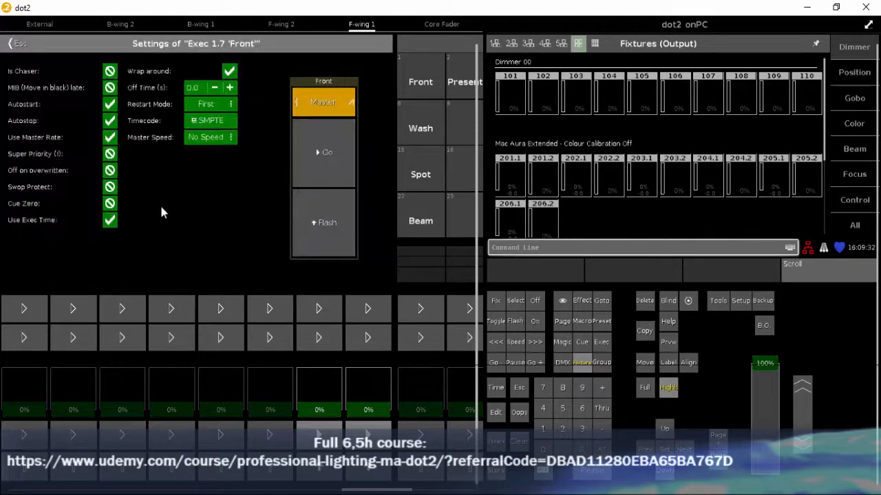
click(110, 156)
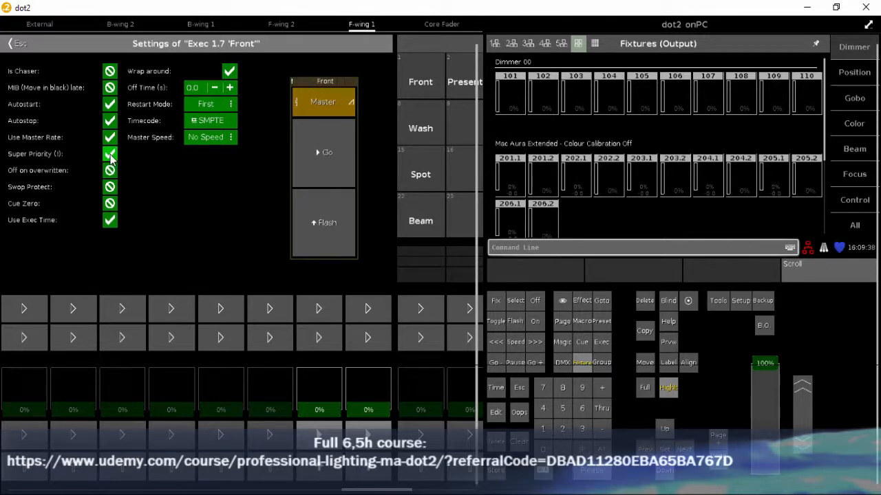
click(18, 44)
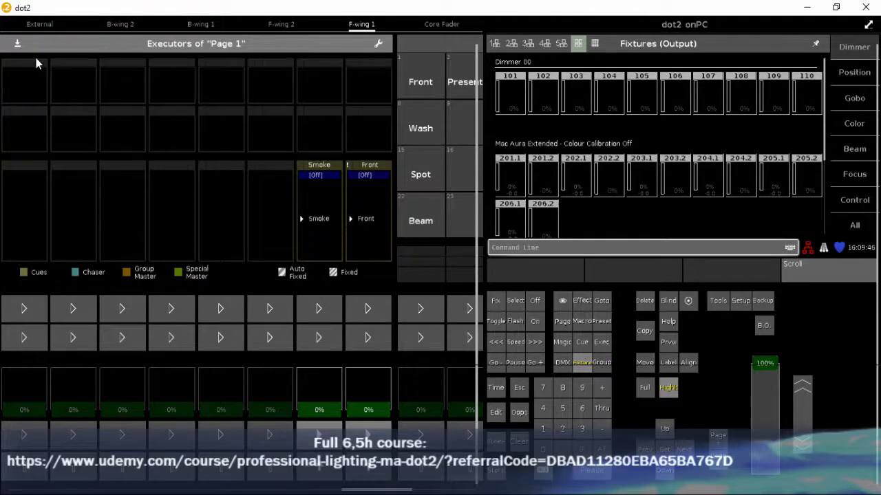
click(18, 44)
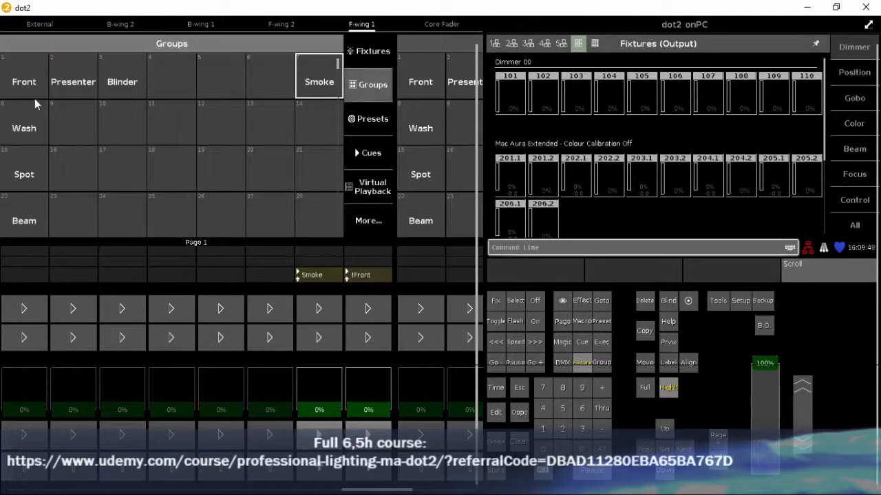
Step: Set the Wash group to full and store it on the empty executor 1.14 of F-wing 1
click(36, 132)
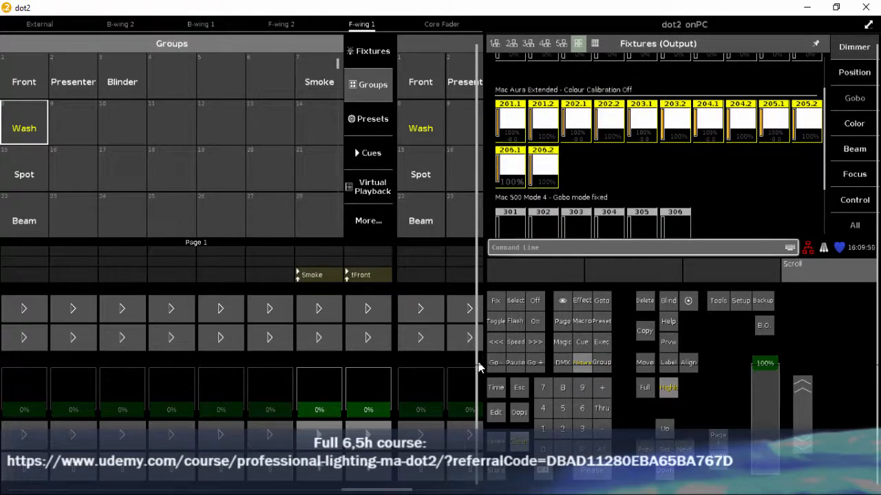
click(521, 445)
click(39, 131)
double_click(604, 450)
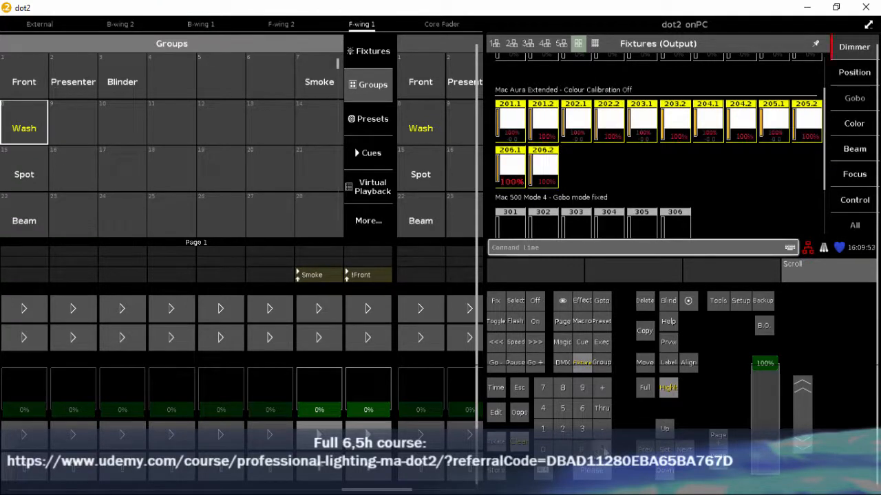
click(498, 474)
click(35, 306)
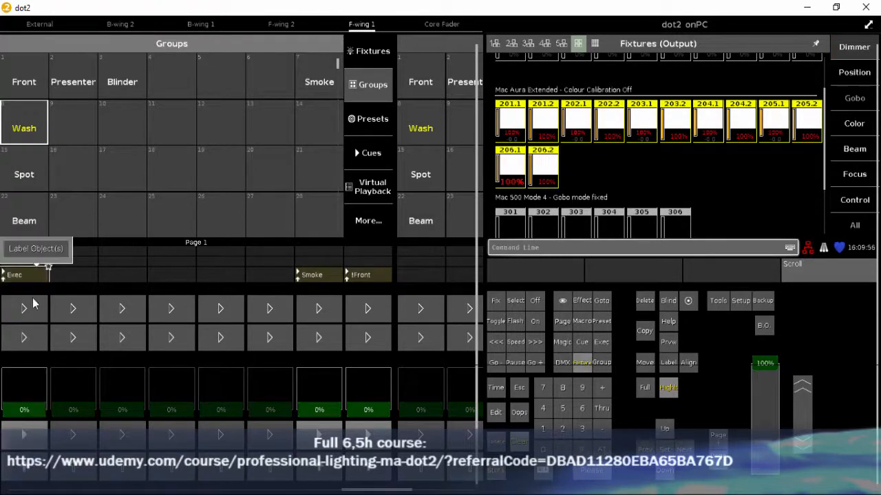
Step: Label the new wash executor Wash Int and clear the programmer
click(35, 250)
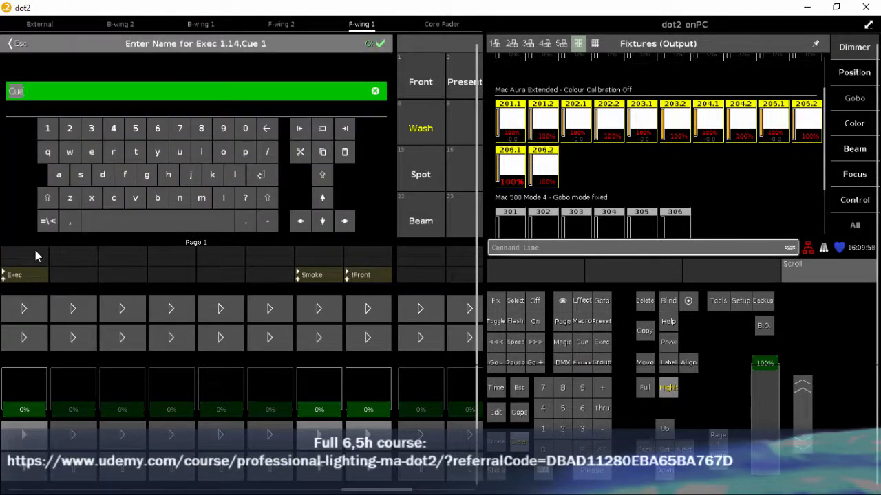
text(Wash Int)
key(Return)
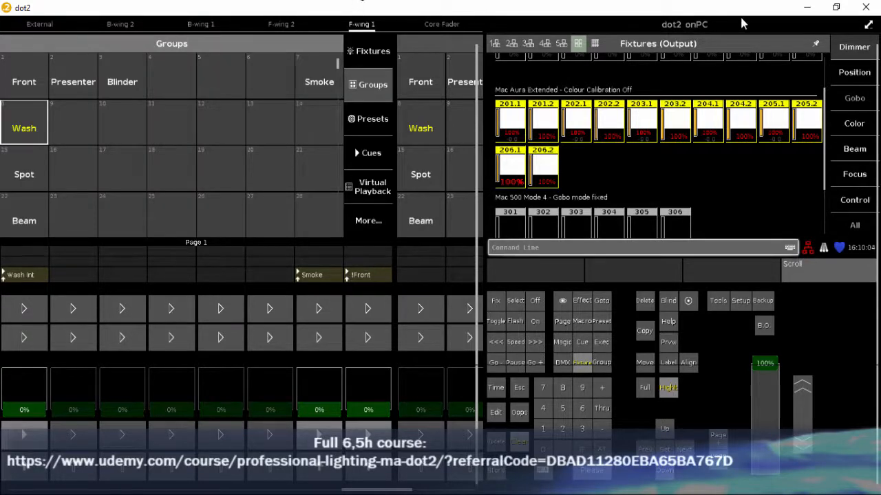
drag(560, 4, 513, 17)
click(668, 16)
click(520, 442)
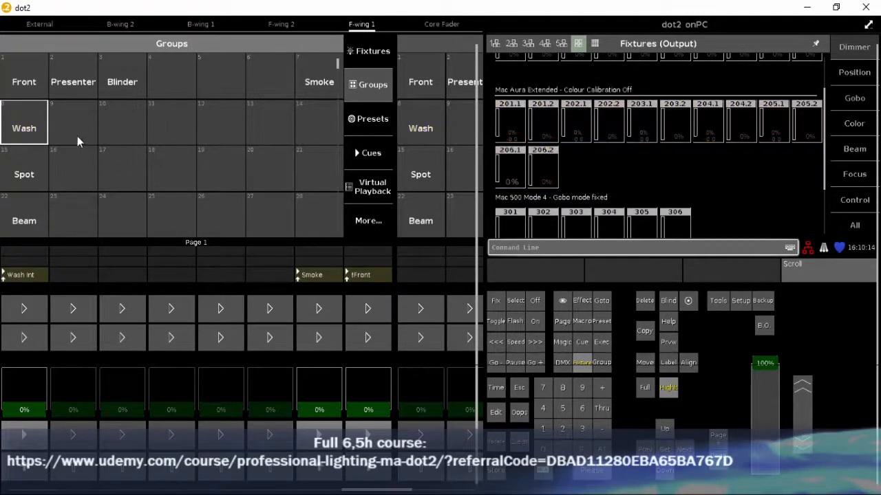
Step: Apply the Soft Dimmer effect to the Wash group
click(27, 132)
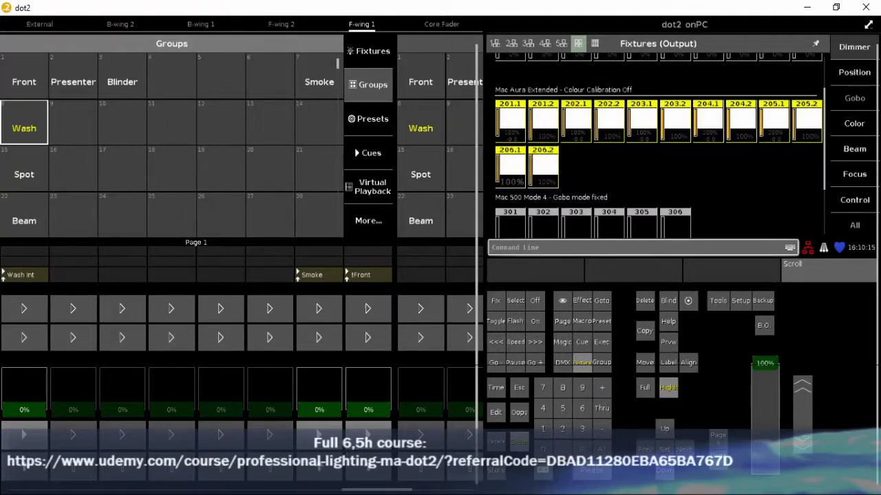
click(853, 50)
click(735, 43)
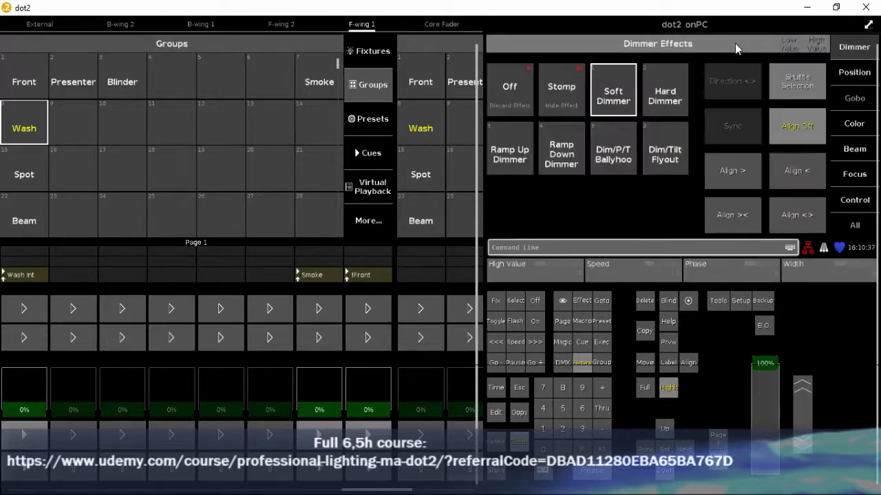
click(610, 100)
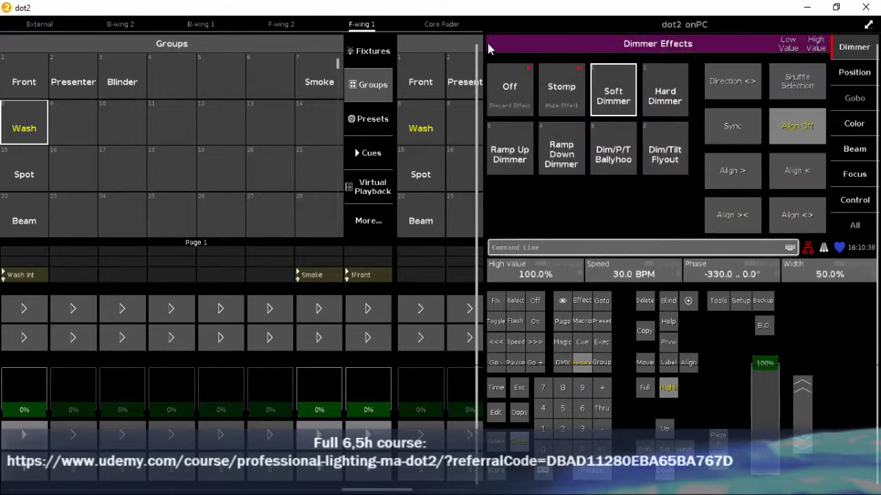
Step: Turn off highlight beside the 3D stage view and shuffle the fixture selection of the dimmer effect
click(836, 7)
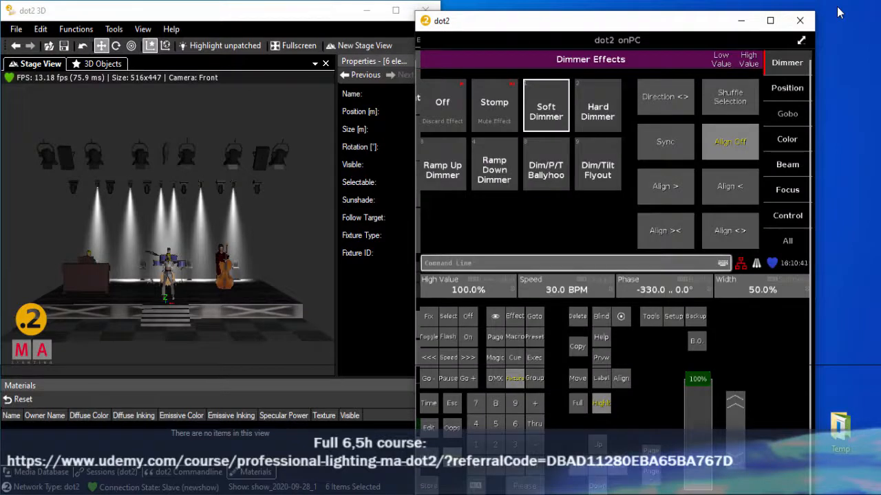
click(602, 404)
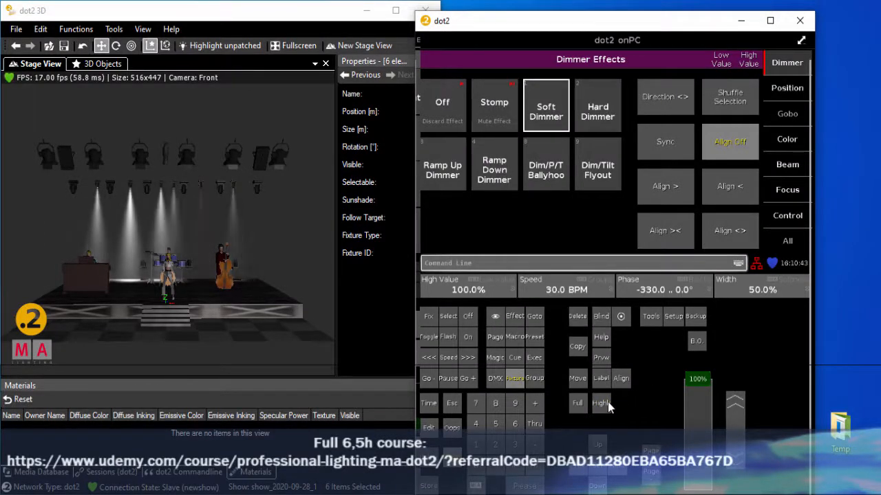
click(738, 99)
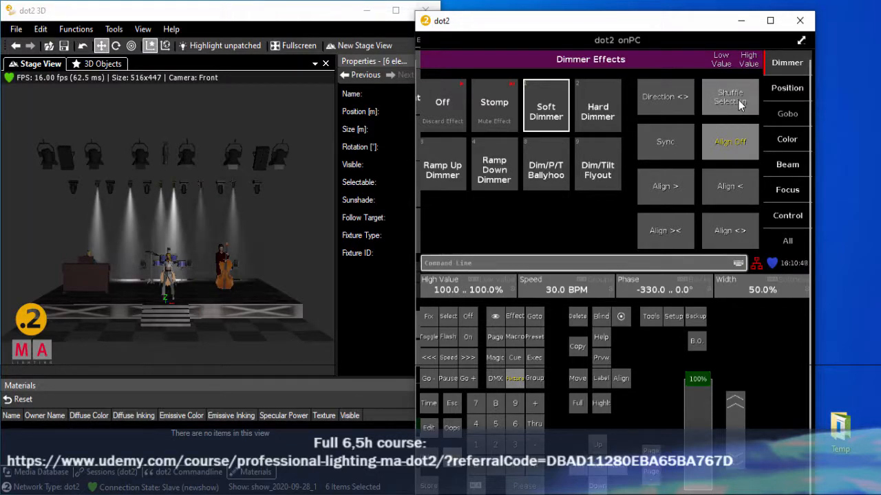
Step: Store the shuffled dimmer effect as a second cue on the Wash Int executor and name it Dim Chase Shuffle
click(770, 20)
click(496, 469)
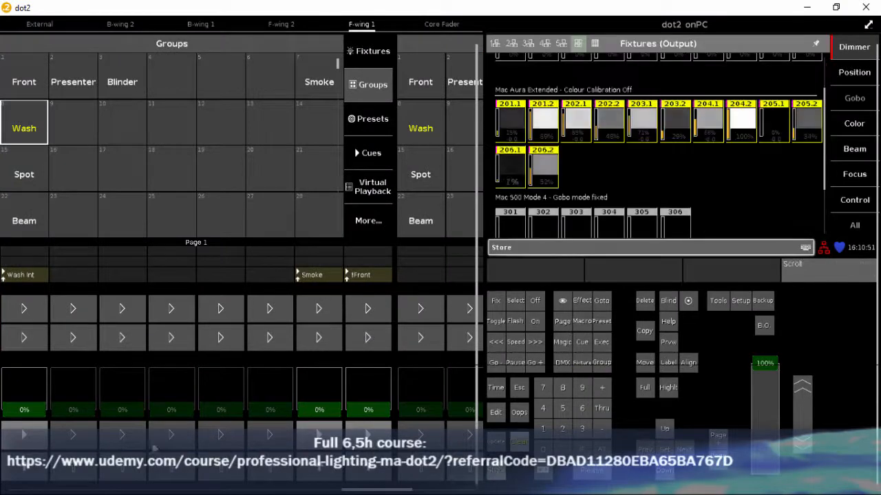
click(24, 434)
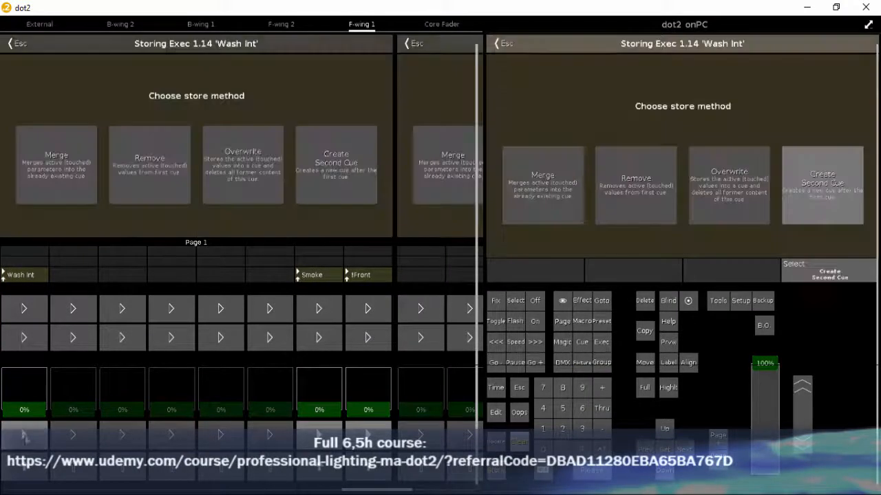
click(325, 175)
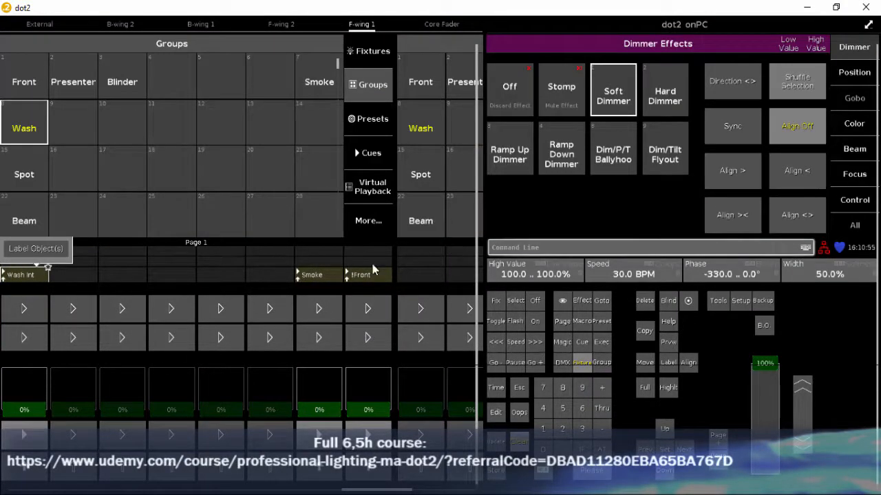
click(28, 250)
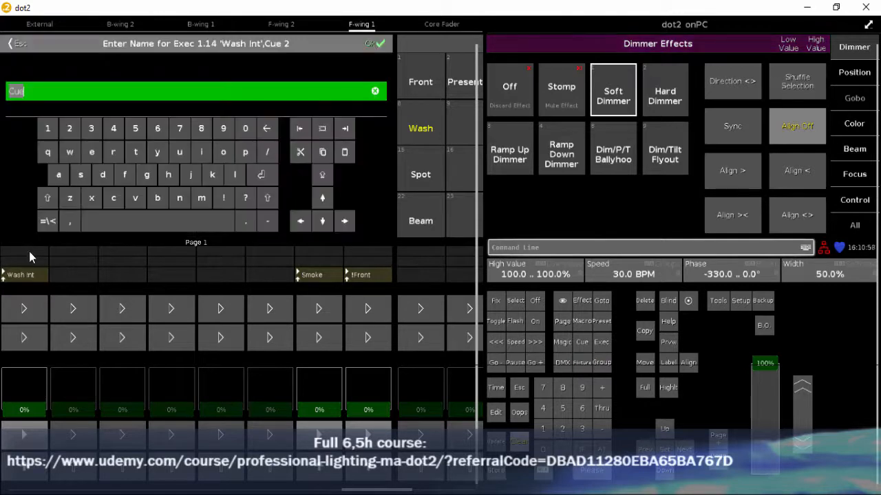
text(Dim Chase Shuff)
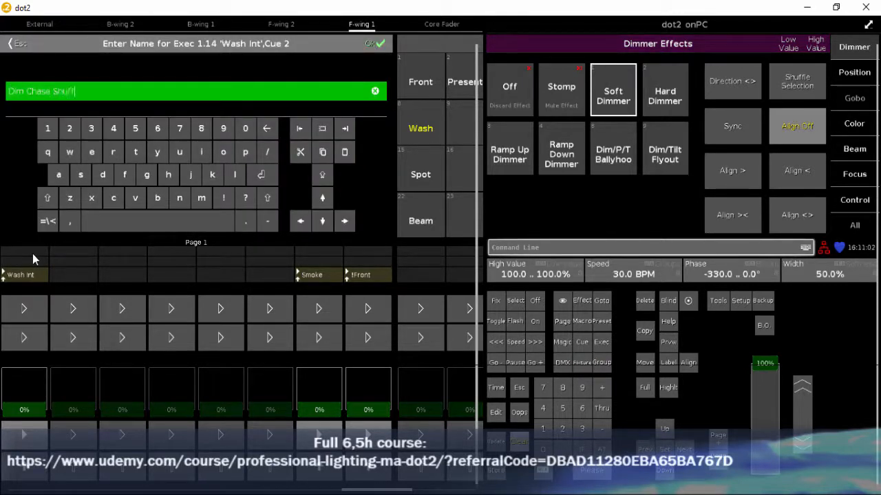
text(e)
key(Return)
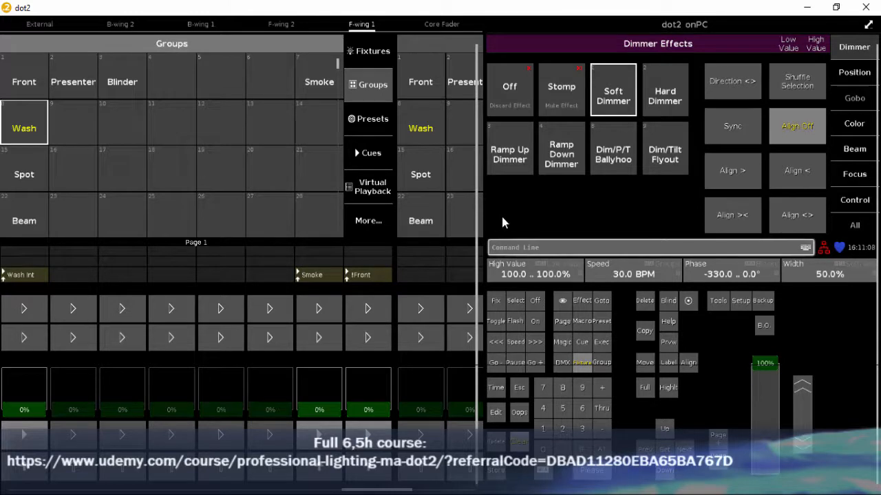
Step: Disable Autostop in the settings of the Wash Int executor
click(28, 277)
click(14, 214)
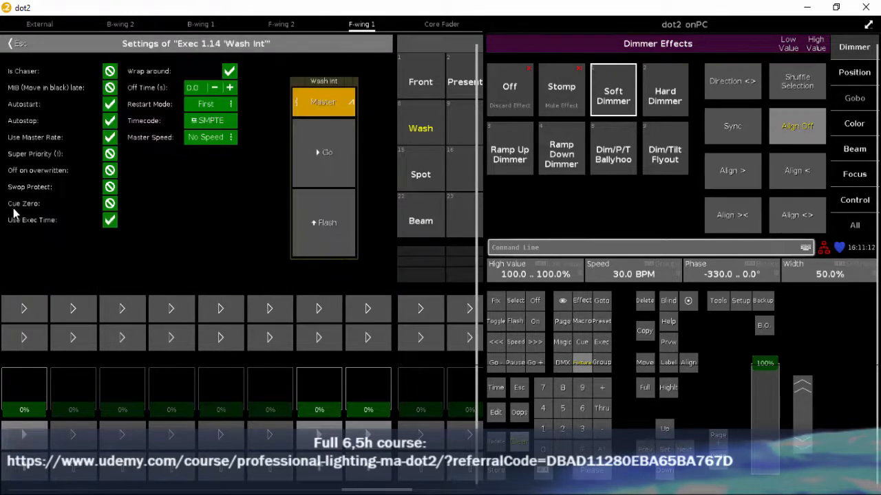
click(110, 121)
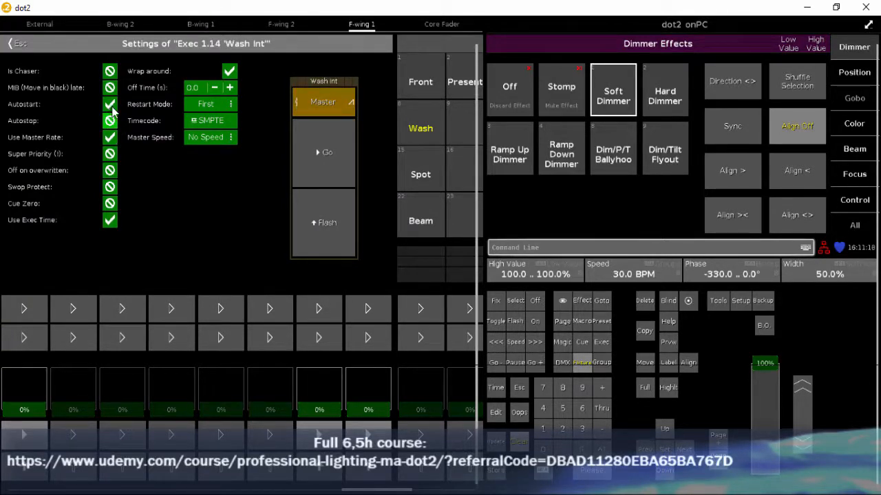
Step: Clear the programmer and place the console window beside the 3D stage view
click(835, 10)
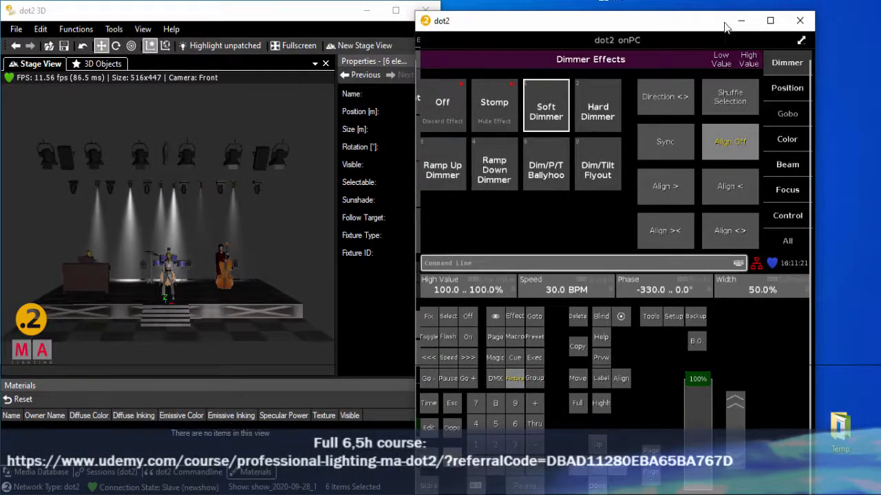
click(772, 20)
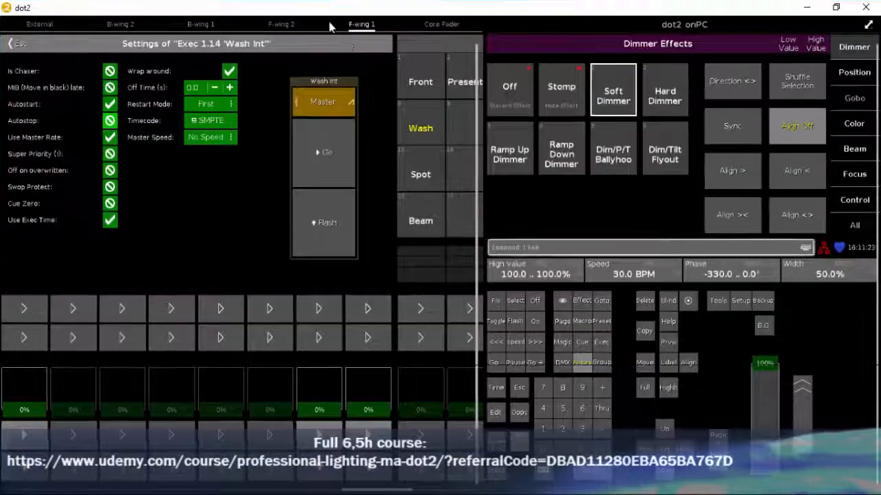
drag(294, 10, 573, 11)
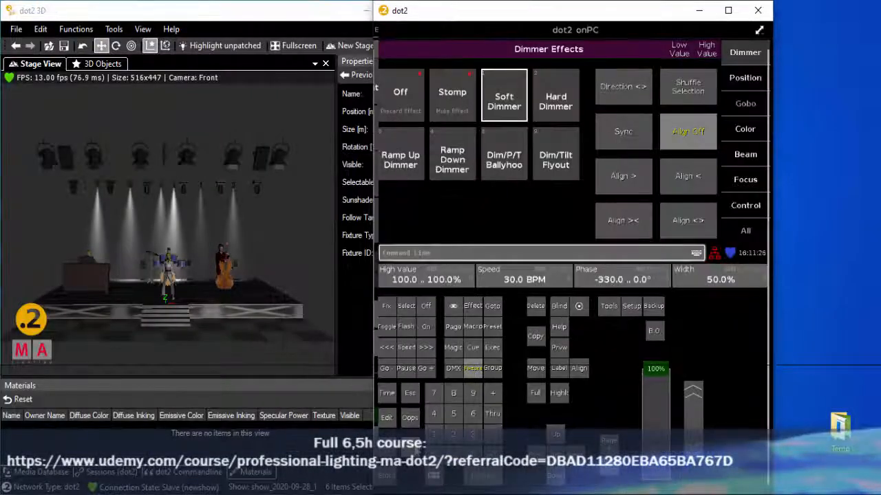
click(411, 392)
drag(629, 15, 709, 25)
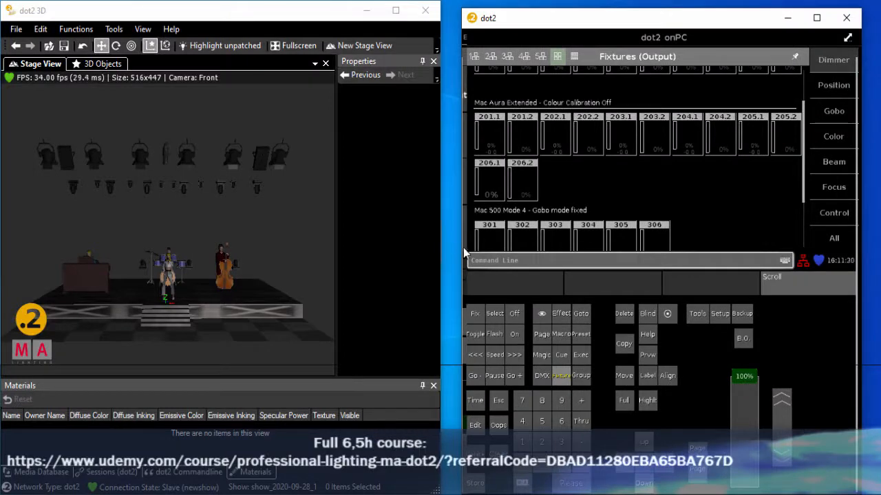
Step: Widen and reposition the console window until the full Wash Int executor settings are in view
drag(462, 248, 147, 237)
drag(306, 19, 453, 21)
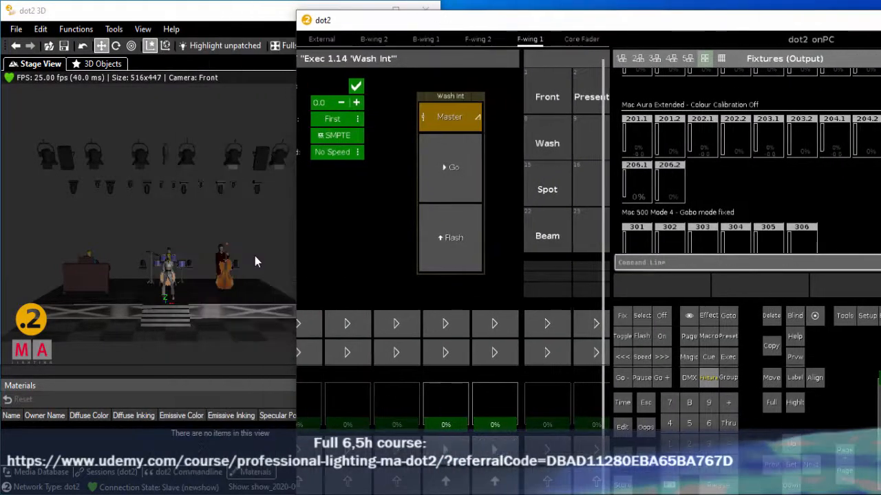
drag(294, 260, 107, 251)
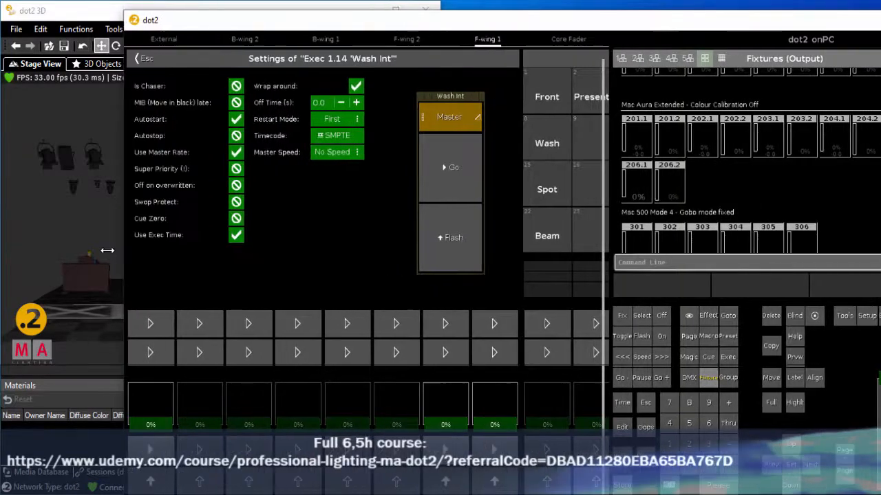
Step: Reveal the 3D stage view beside the console and raise the Wash Int executor fader to 100%
drag(313, 20, 421, 24)
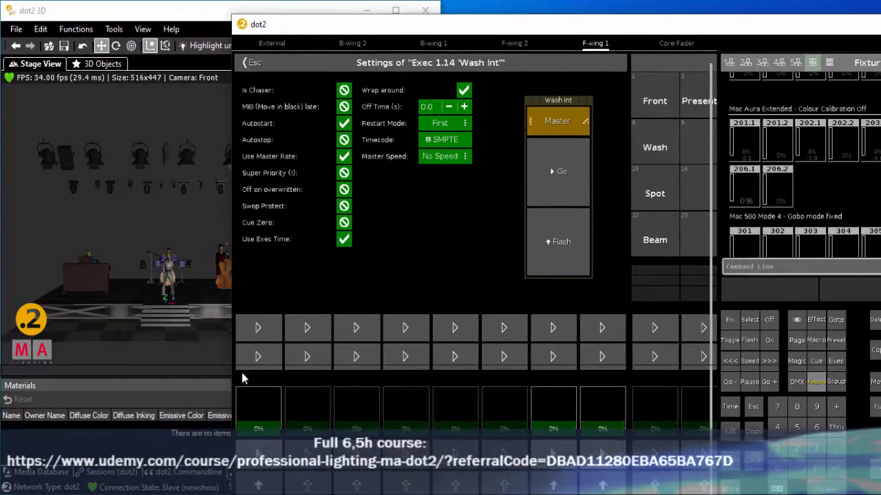
drag(261, 430, 260, 342)
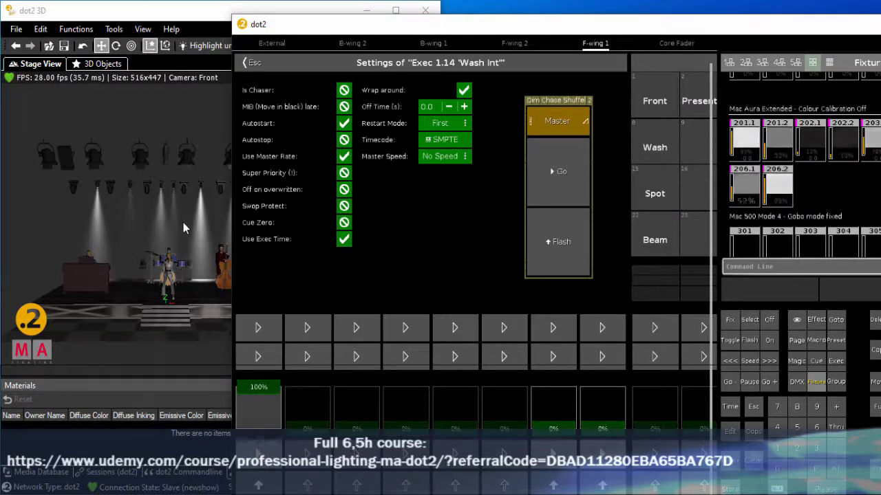
Step: Store Master Speed 1 as a speed master on the first executor of F-wing 2
click(517, 44)
click(518, 44)
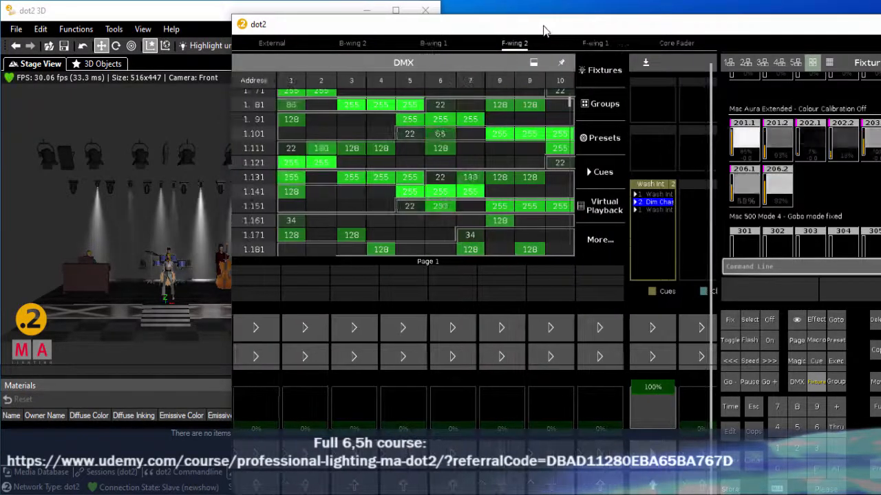
drag(542, 30, 396, 16)
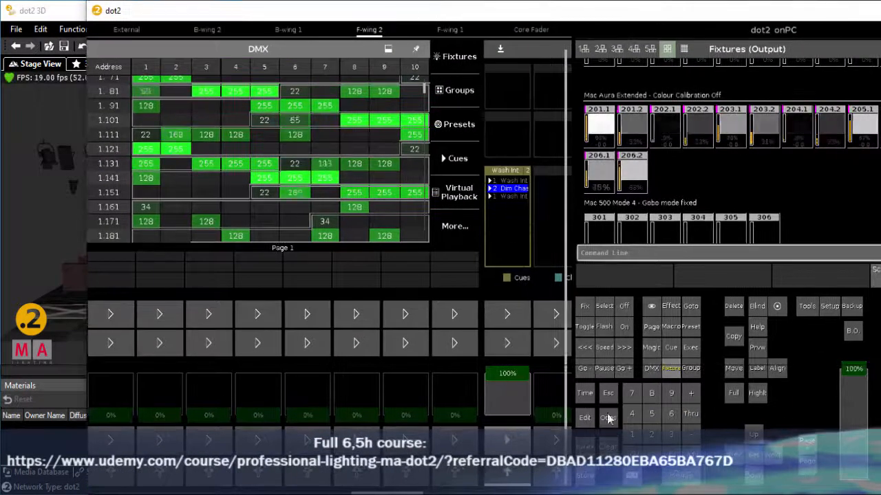
click(583, 480)
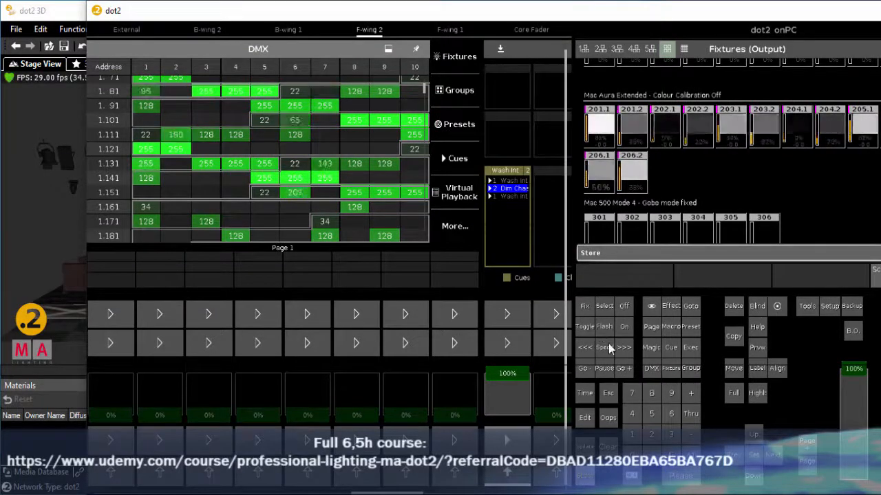
click(608, 348)
click(111, 445)
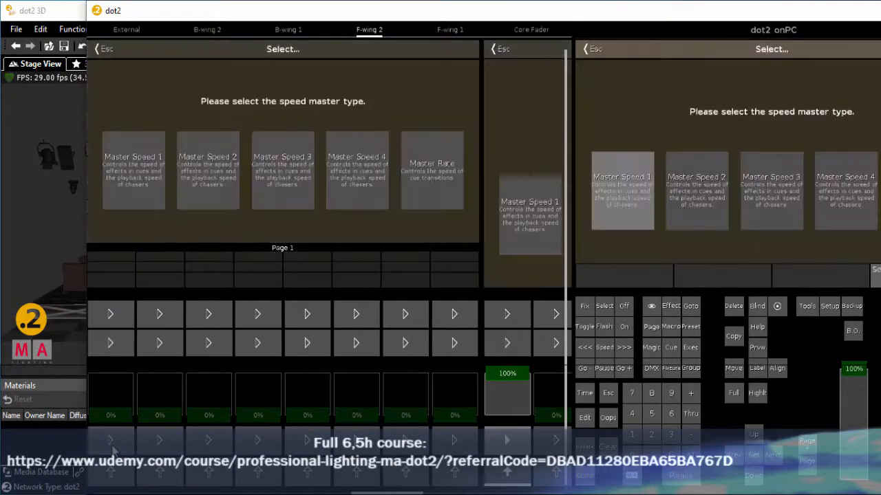
click(145, 184)
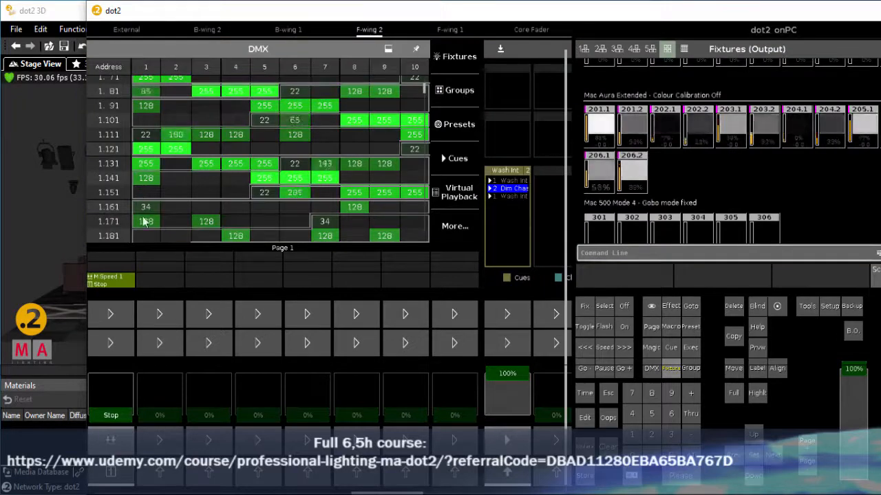
Step: Assign M. Speed 1 as the master speed in the settings of the Wash Int executor on F-wing 1
click(447, 30)
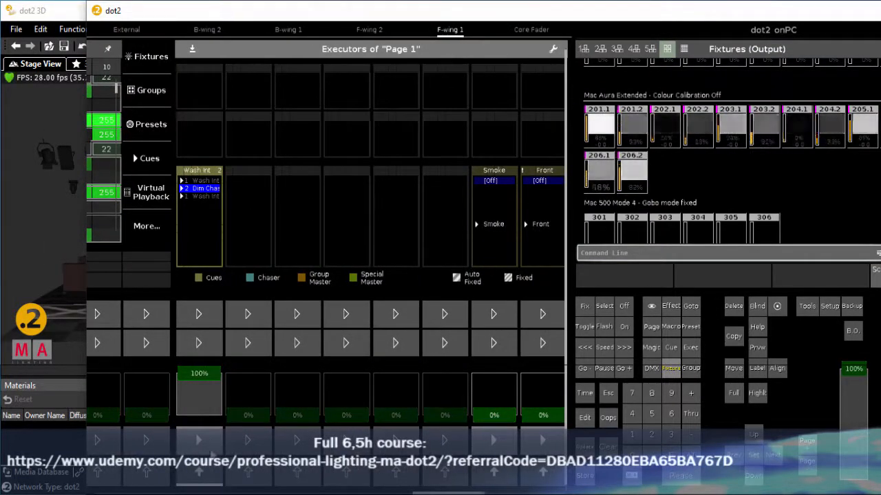
click(210, 239)
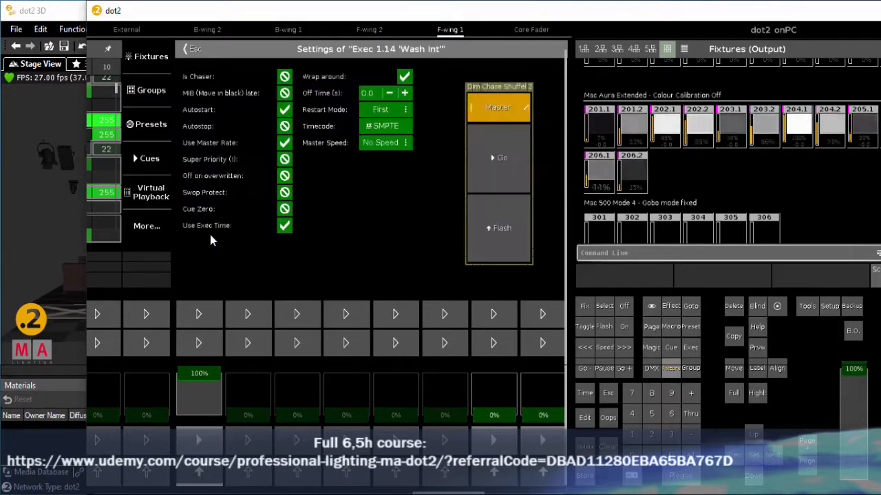
click(391, 142)
click(383, 188)
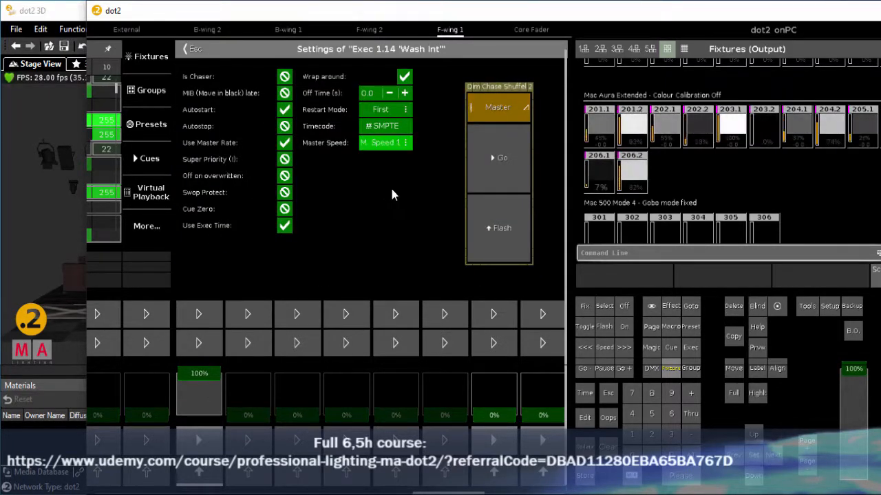
click(195, 50)
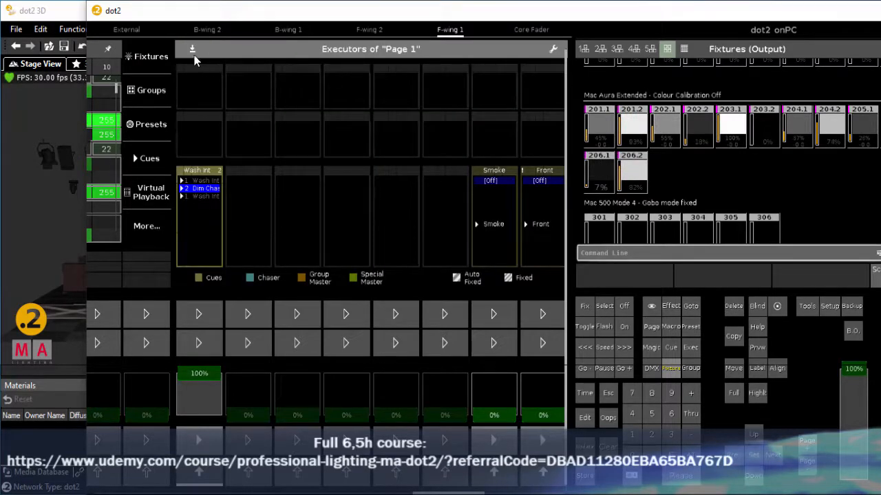
Step: Show the virtual playbacks of F-wing 2 in the F-wing 1 view and keep the 3D stage visible beside them
click(192, 51)
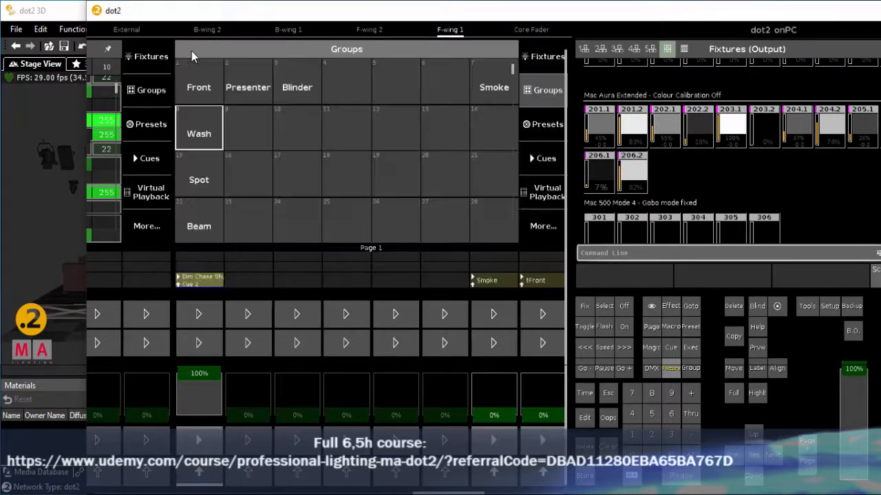
click(547, 194)
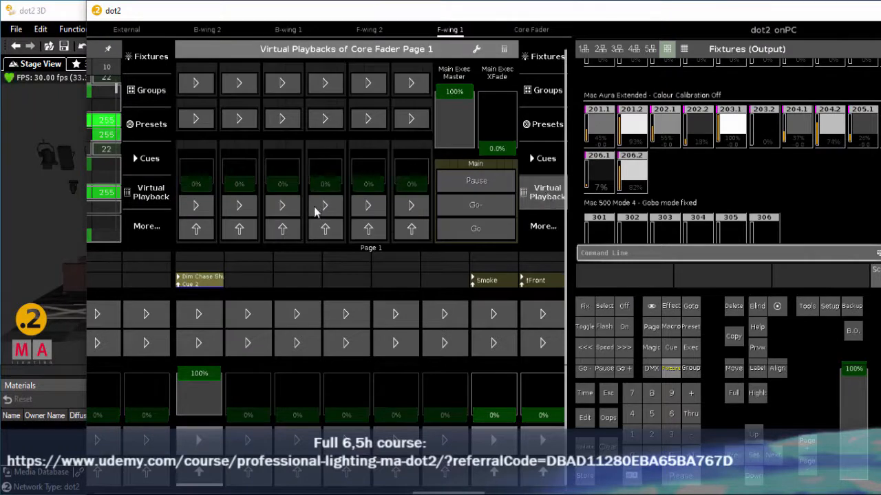
click(505, 49)
click(364, 88)
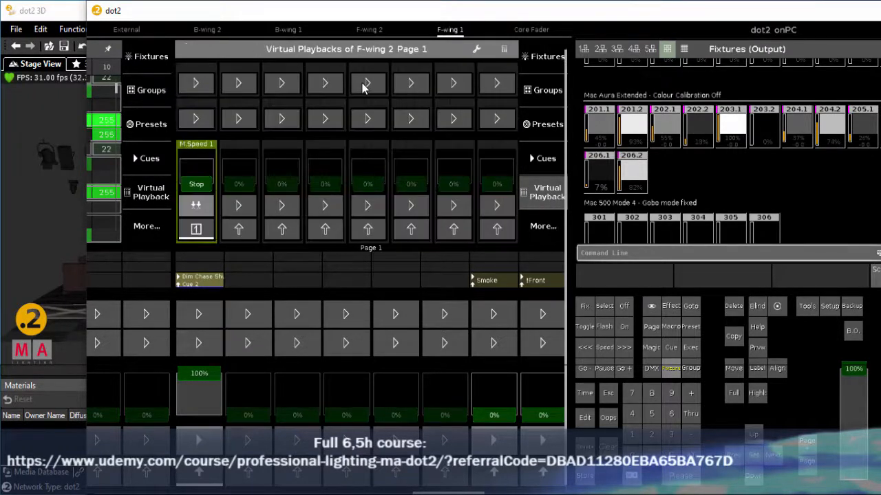
drag(312, 20, 522, 19)
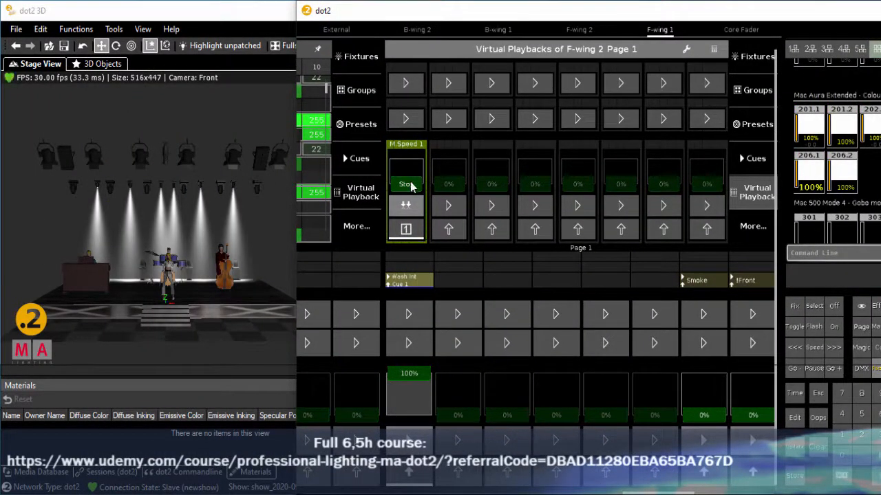
Step: Try different speeds on the M.Speed 1 master, raising it to 152 BPM and tapping in a slower tempo
drag(406, 179, 408, 167)
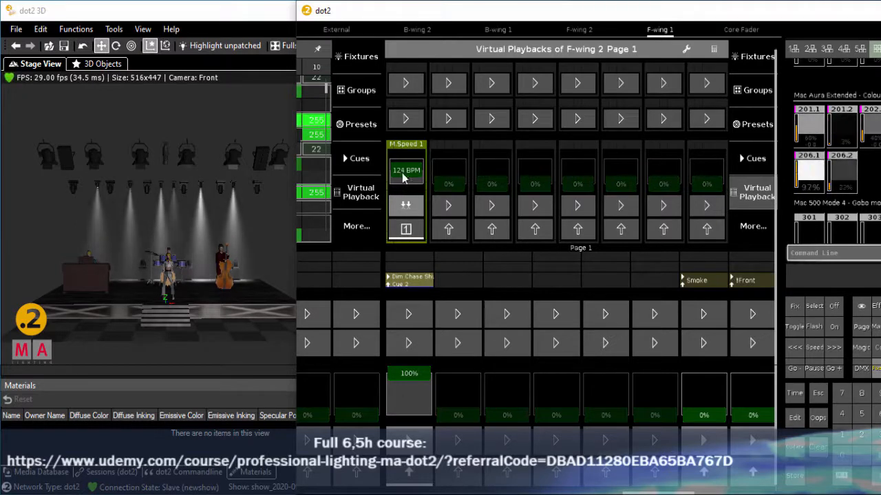
mouse_move(405, 178)
mouse_down()
mouse_move(406, 162)
mouse_move(406, 172)
mouse_up()
click(408, 206)
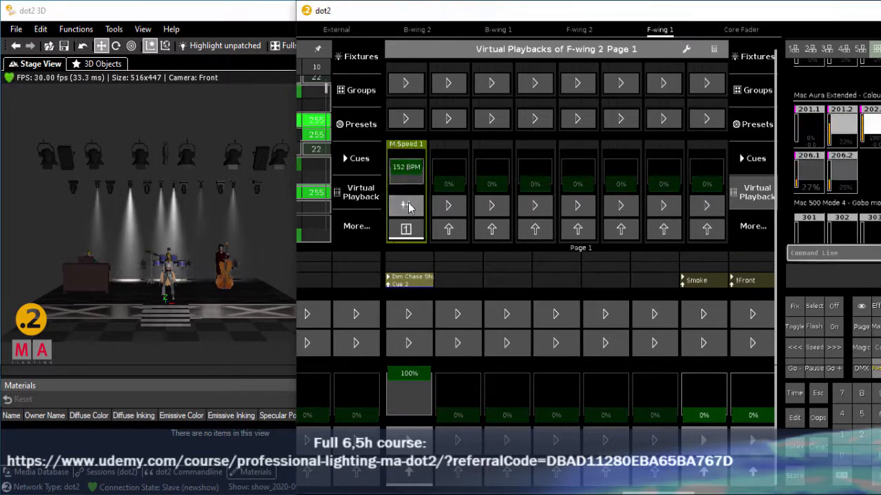
click(409, 206)
click(409, 206)
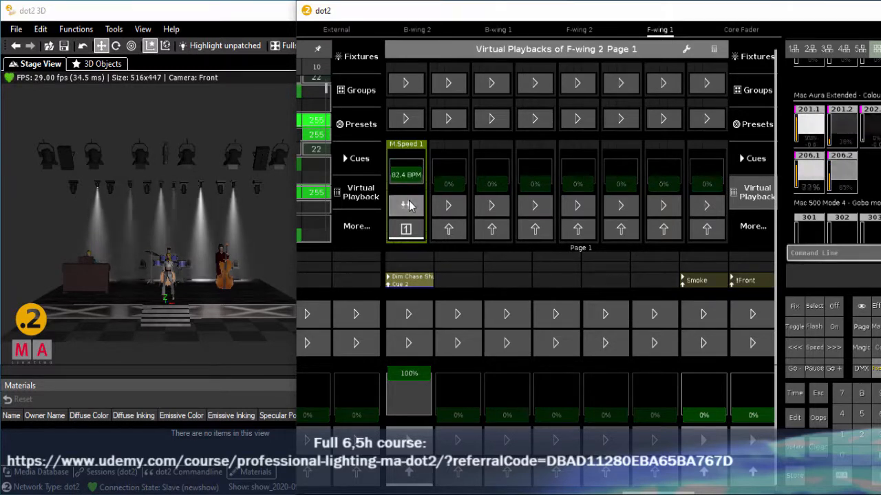
click(409, 207)
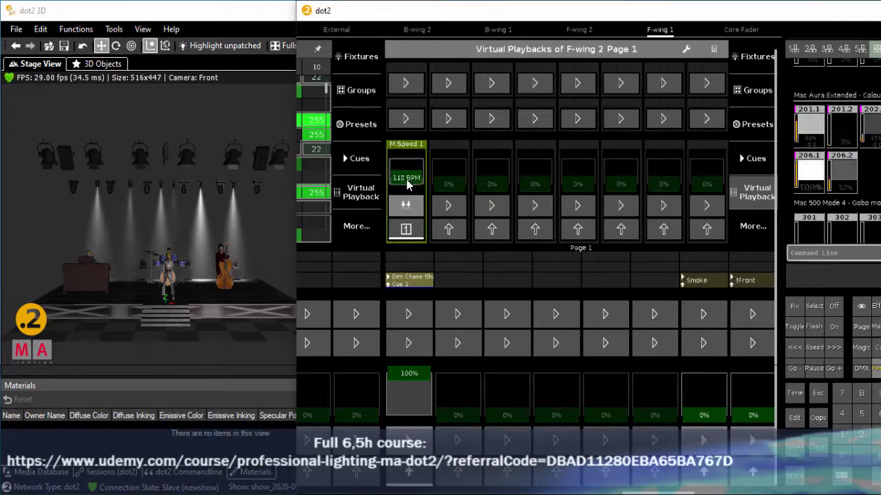
Step: Bring the M.Speed 1 master down to Stop and lower the Wash Int executor fader to 0%
drag(409, 184, 406, 196)
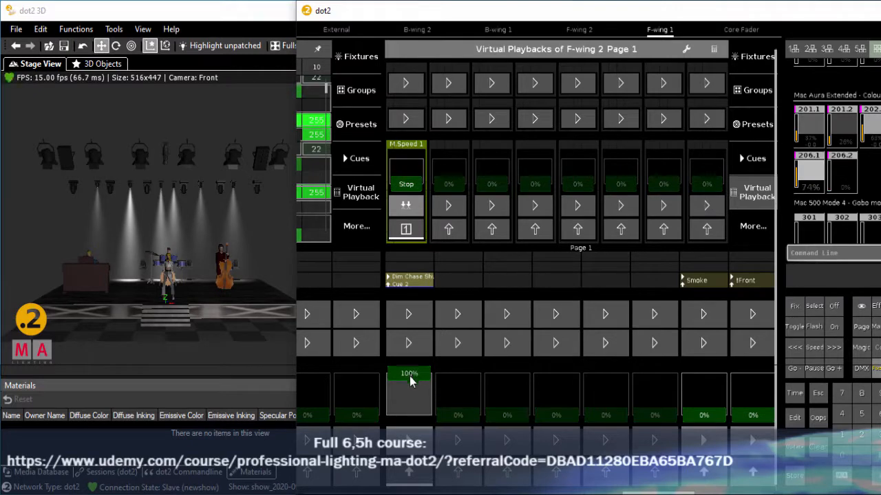
drag(411, 382, 409, 423)
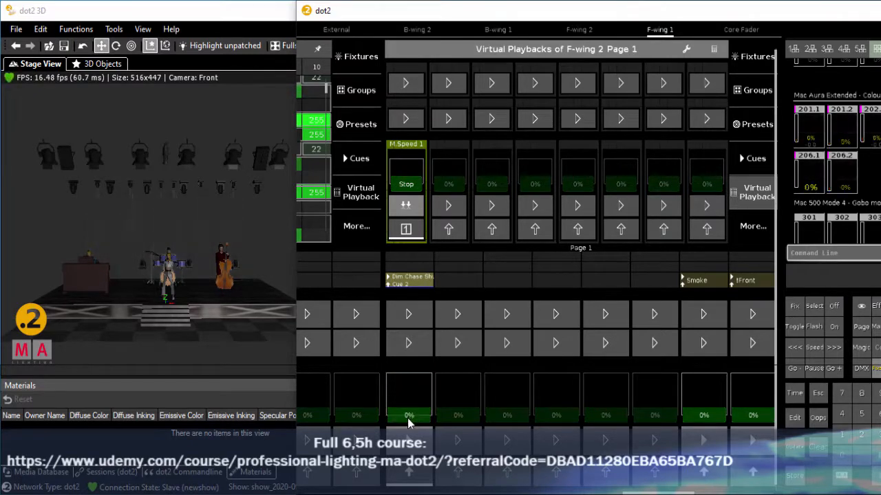
Step: Select the Spot group and set its dimmers to 100%
drag(579, 15, 378, 18)
click(554, 90)
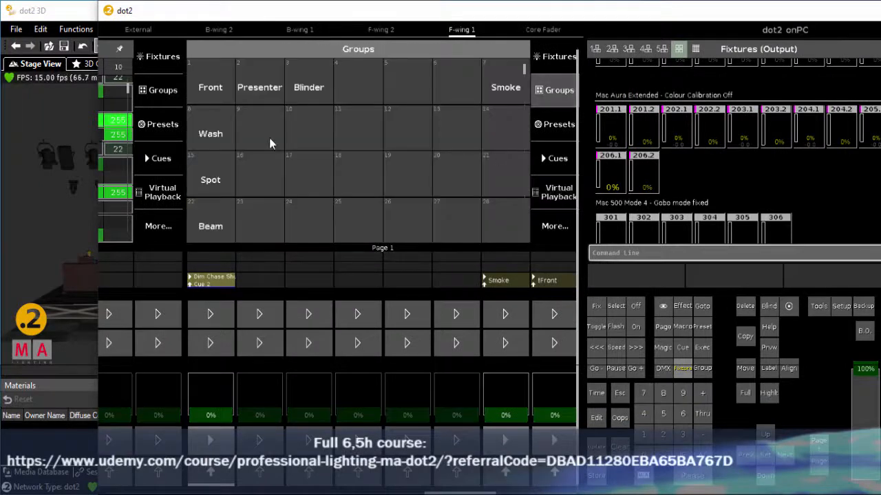
click(214, 173)
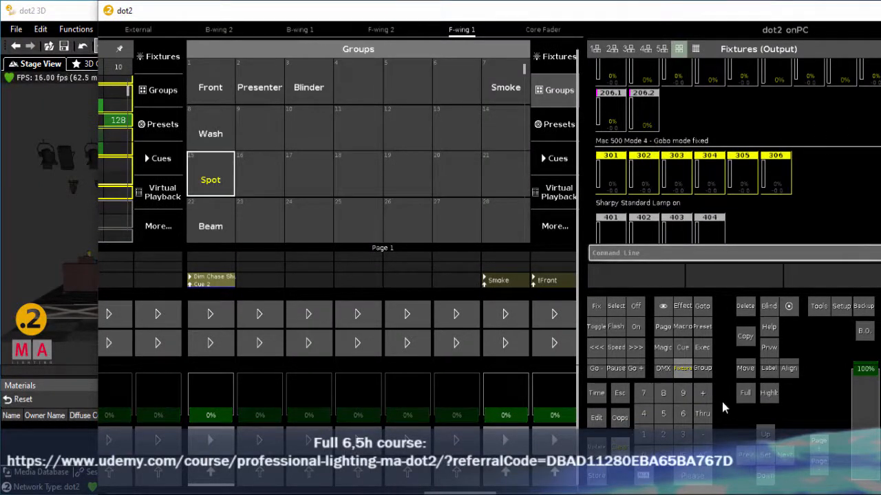
double_click(702, 455)
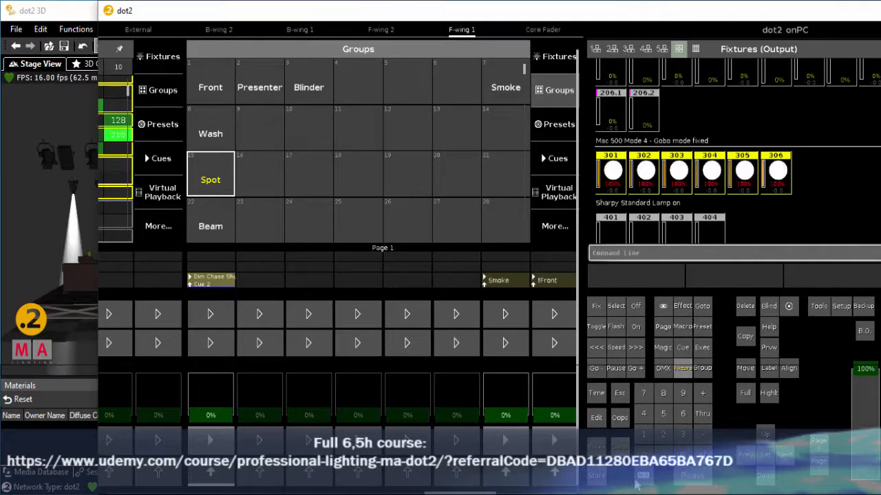
Step: Store the Spot look on the free executor next to Wash Int and name it Spot Int
click(597, 477)
click(260, 441)
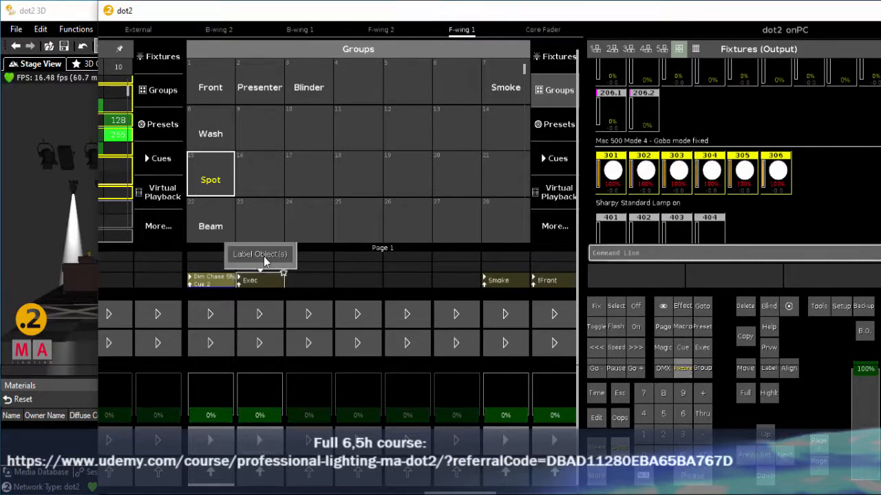
click(263, 255)
text(Spo)
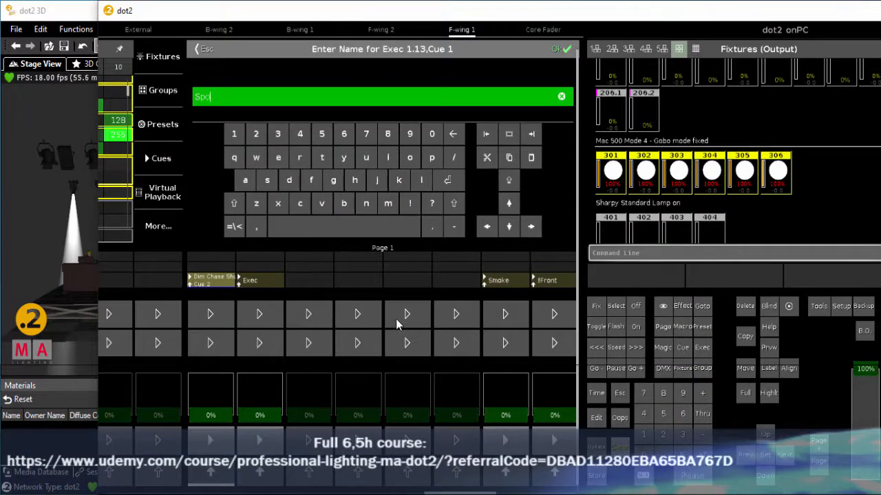
text(t Ir)
text(t)
key(Return)
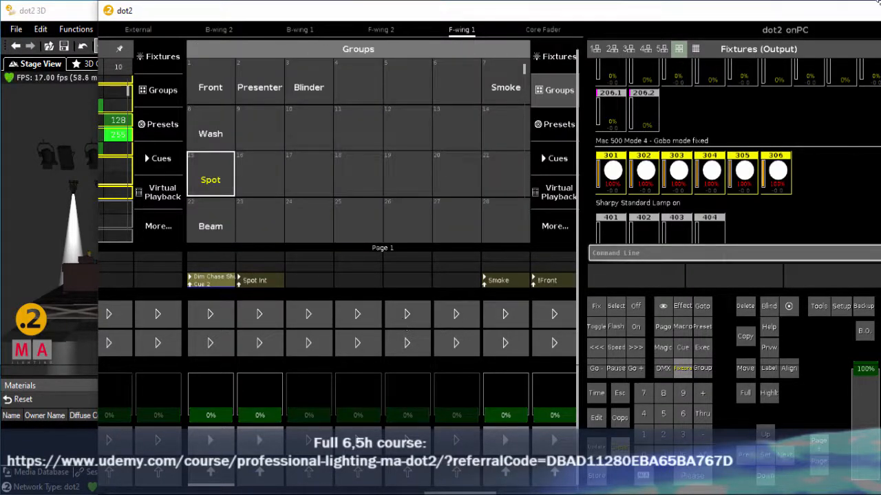
Step: Apply the Soft Dimmer effect to the Spot fixtures in shuffled order
double_click(790, 6)
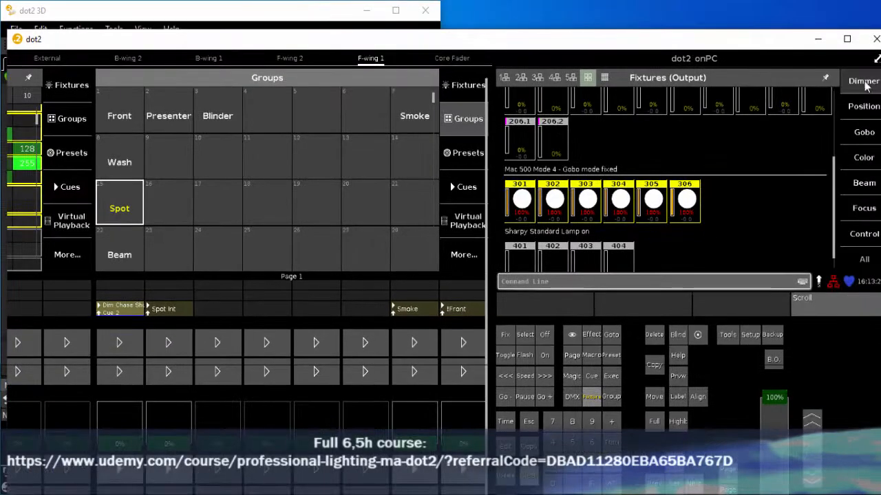
click(862, 81)
click(744, 81)
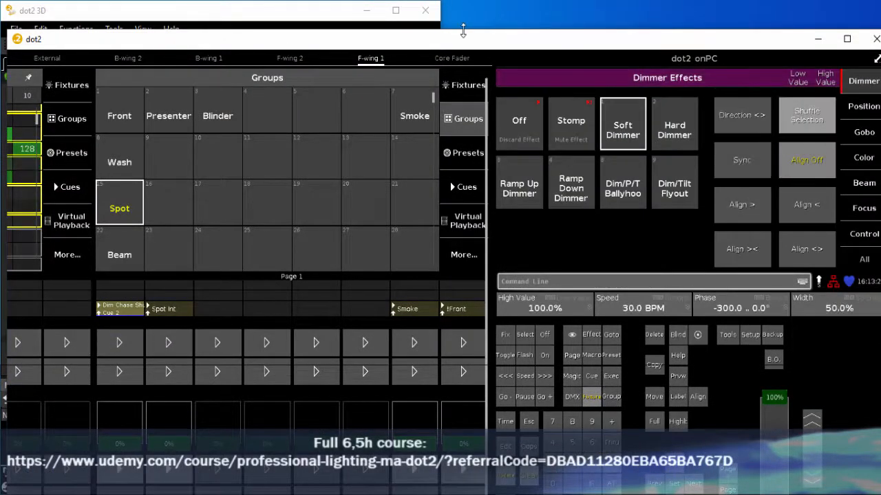
drag(496, 39, 613, 3)
Step: Store the soft dimmer effect as a second cue on the Spot Int executor and name it Shuffle Soft
click(495, 473)
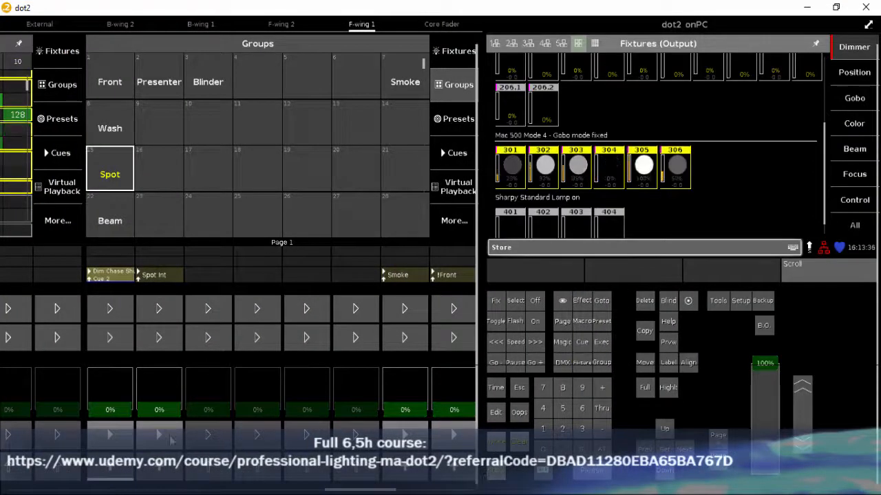
click(164, 332)
click(430, 166)
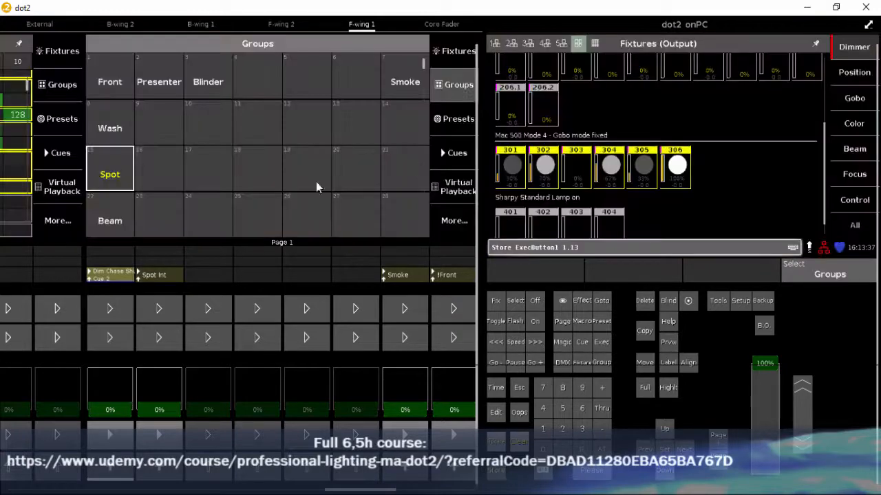
click(178, 252)
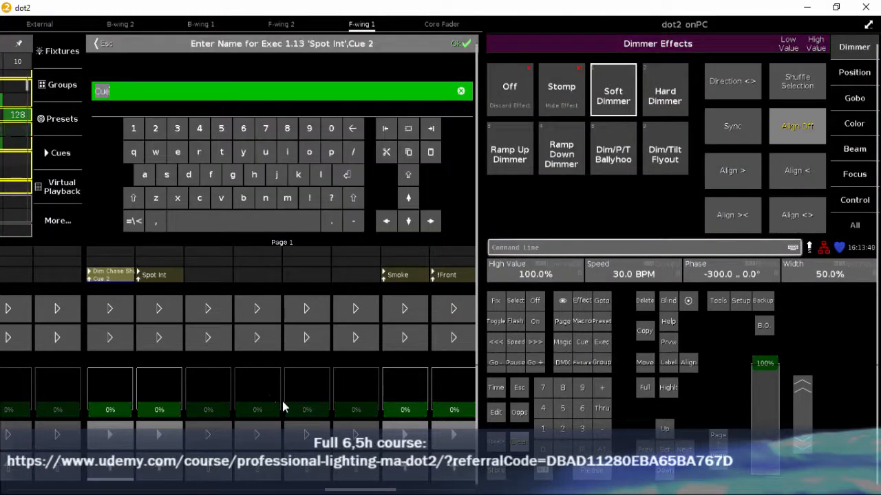
text(Shuffle Soft)
key(Return)
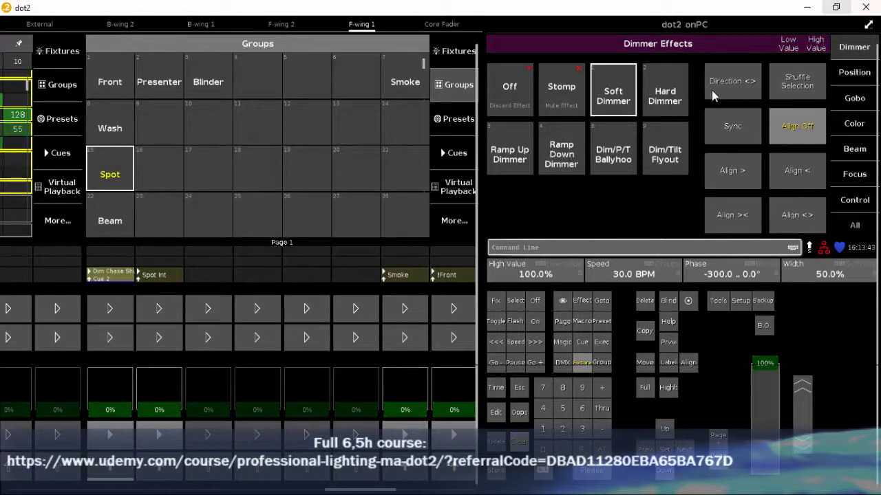
Step: Switch the Spot fixtures to the Hard Dimmer effect and bring the 3D stage view back beside the console
click(672, 97)
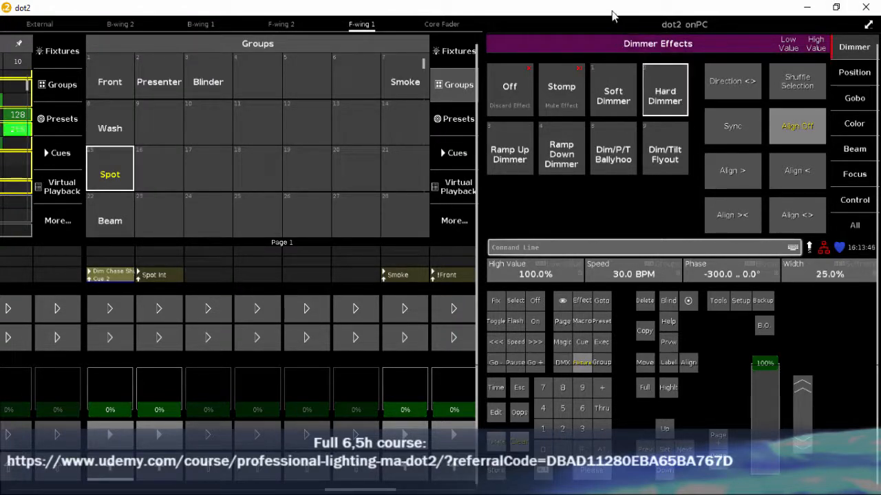
drag(684, 12, 715, 31)
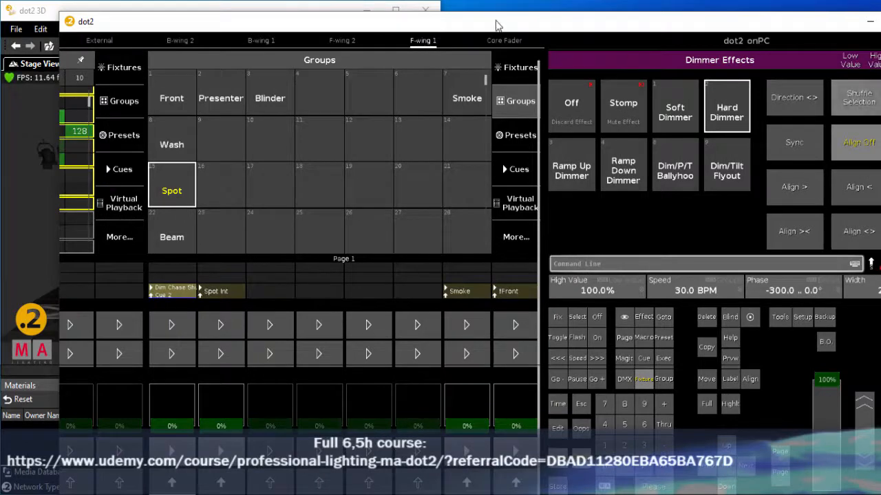
Step: Store the Hard Dimmer effect as a third cue on the Spot Int executor and name it Hard Chase
drag(494, 26, 568, 15)
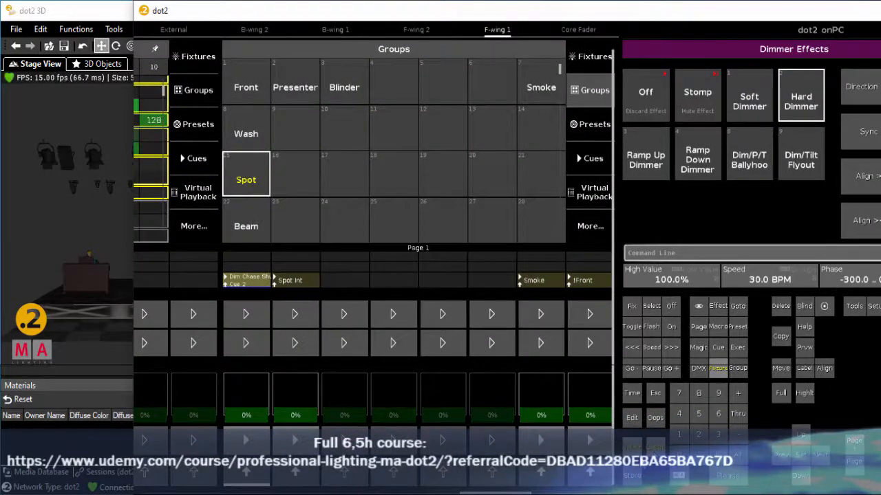
click(635, 475)
click(309, 444)
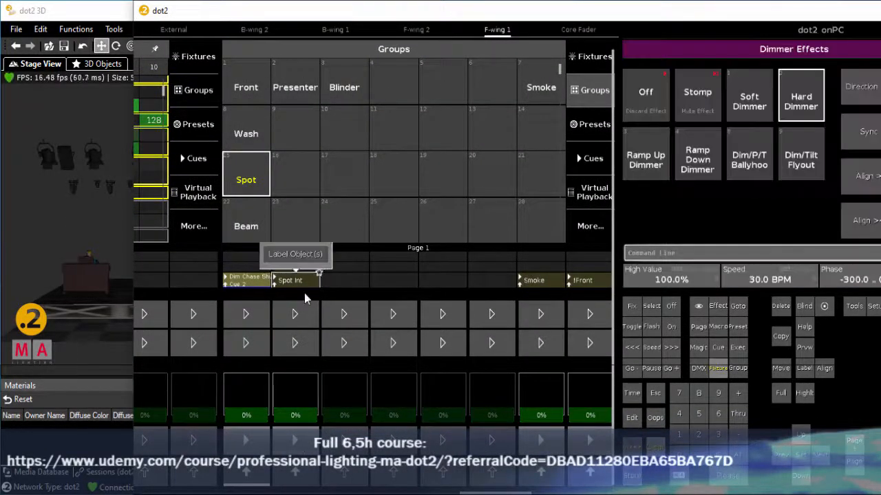
click(311, 251)
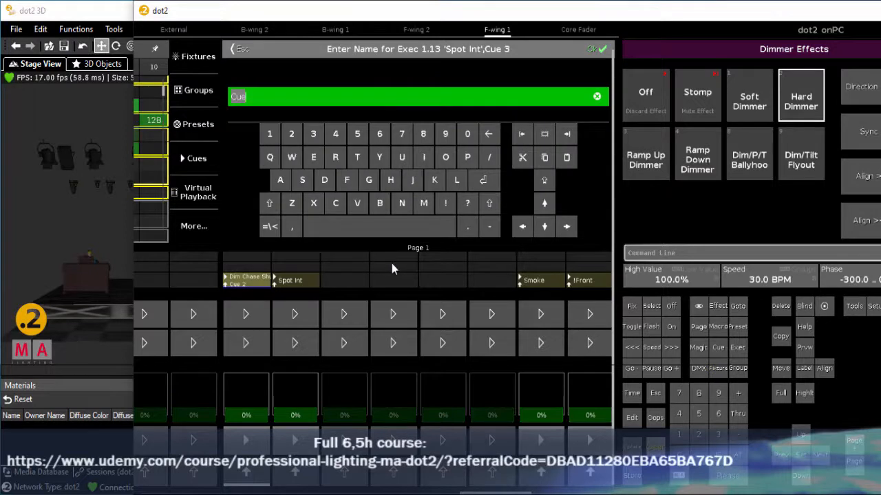
text(Har)
text(d Fade)
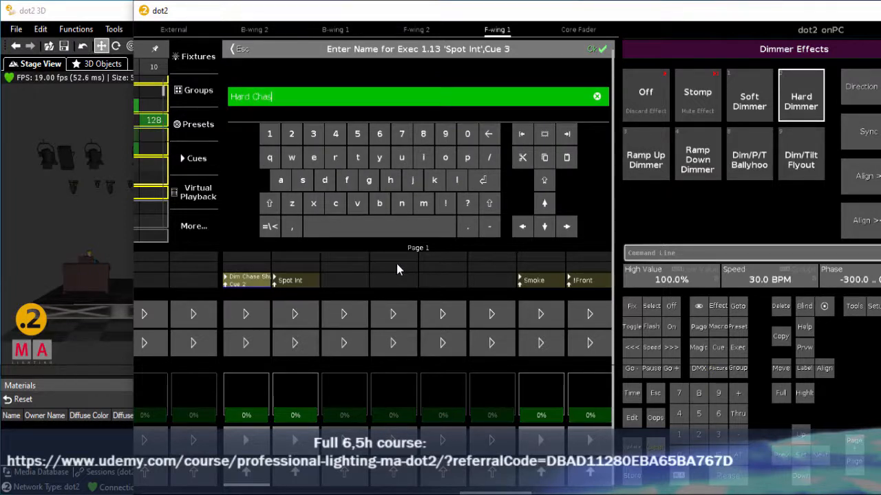
key(Return)
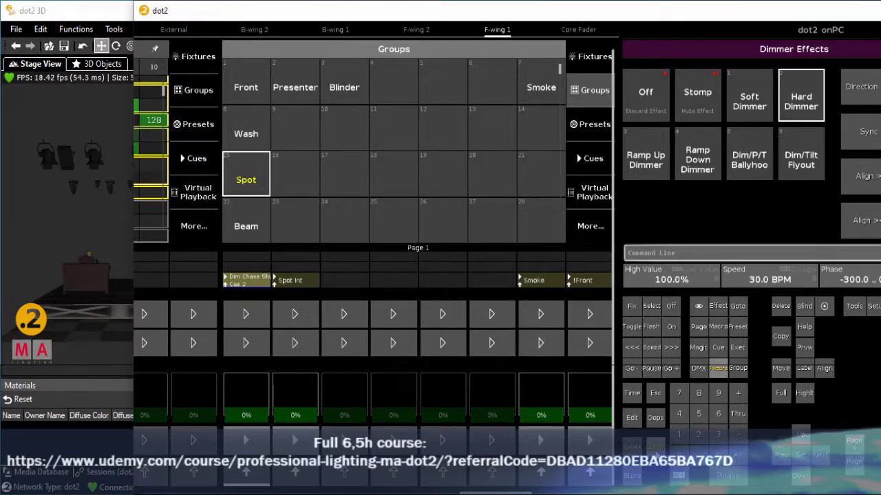
Step: Clear the programmer and select fixtures 301 to 306 in symmetrical pairs, from the middle pair outward
click(657, 449)
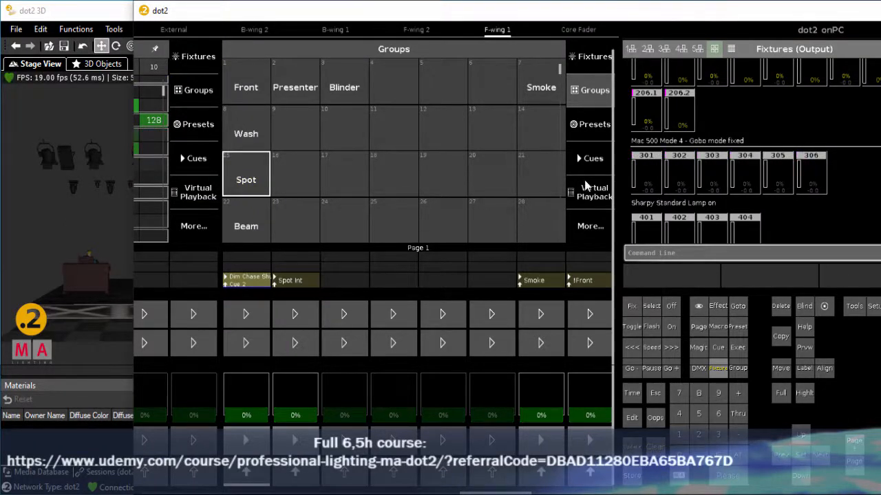
click(593, 57)
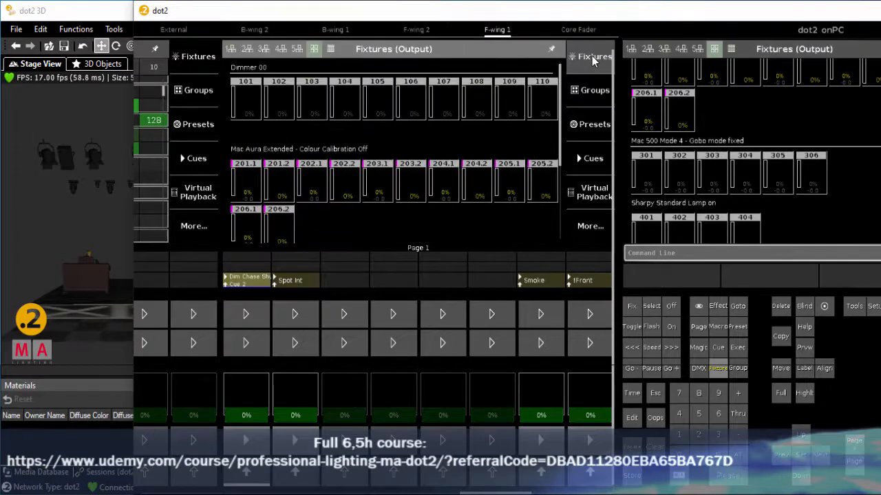
drag(559, 139, 561, 219)
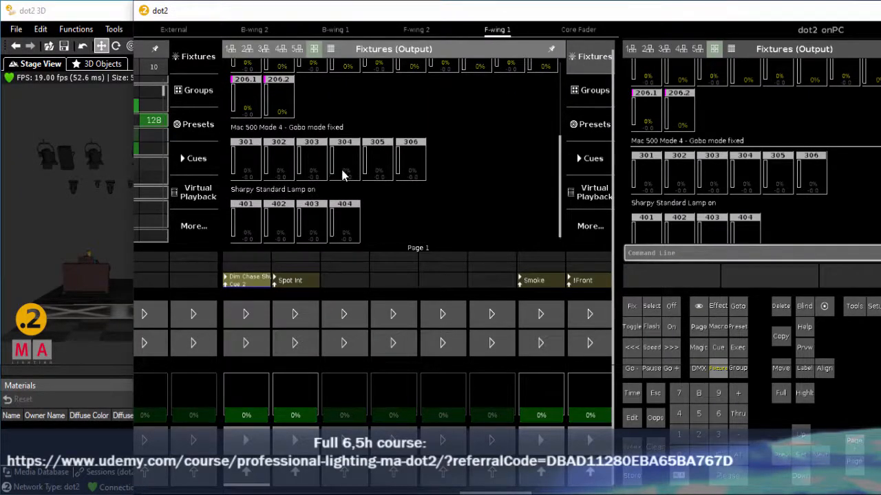
drag(342, 170, 291, 176)
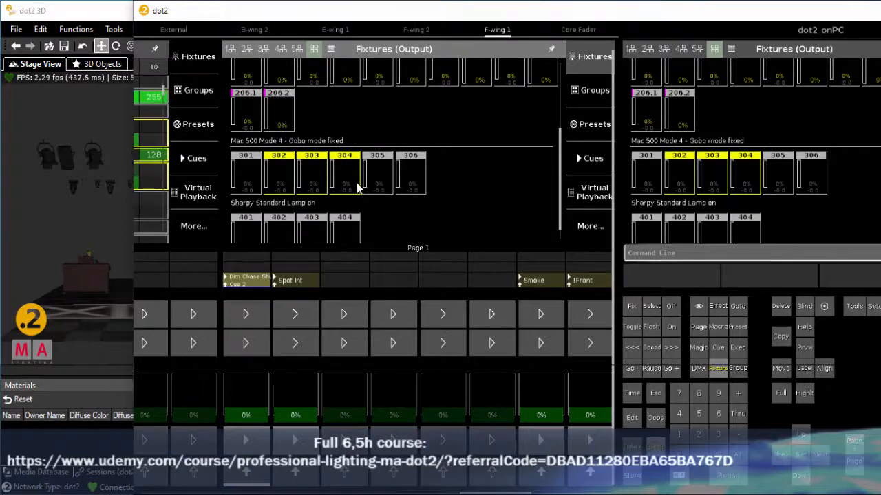
click(377, 178)
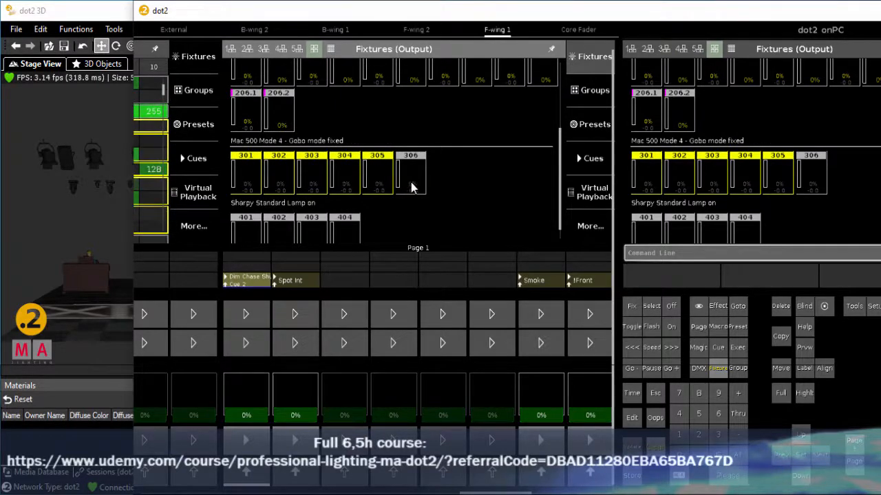
click(411, 187)
Step: Apply the Soft Dimmer effect to the selected Mac 500 fixtures
drag(730, 14, 563, 23)
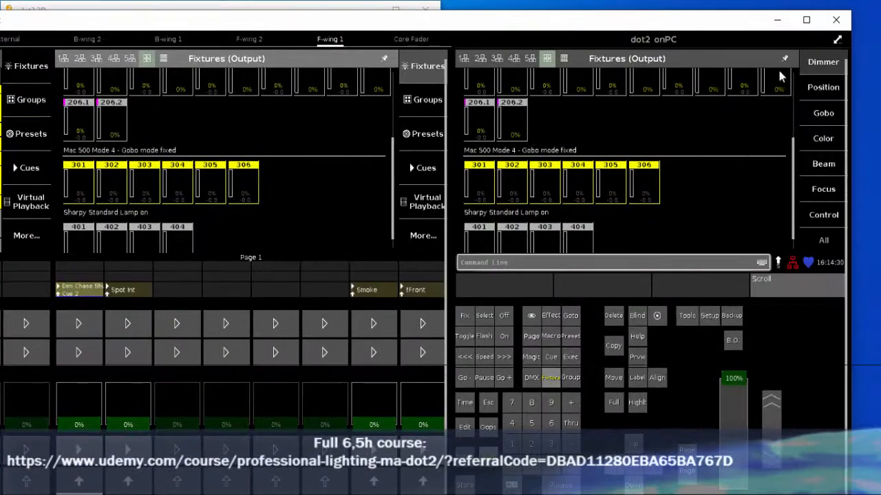
click(823, 63)
click(704, 58)
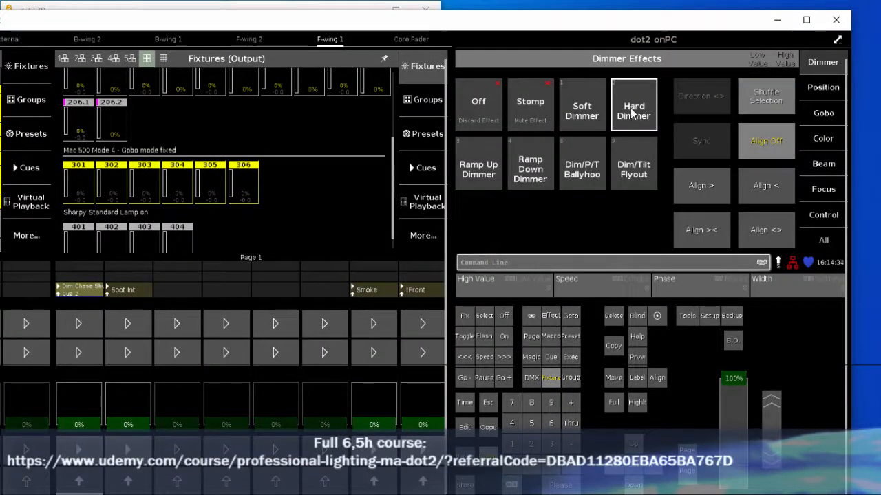
click(586, 118)
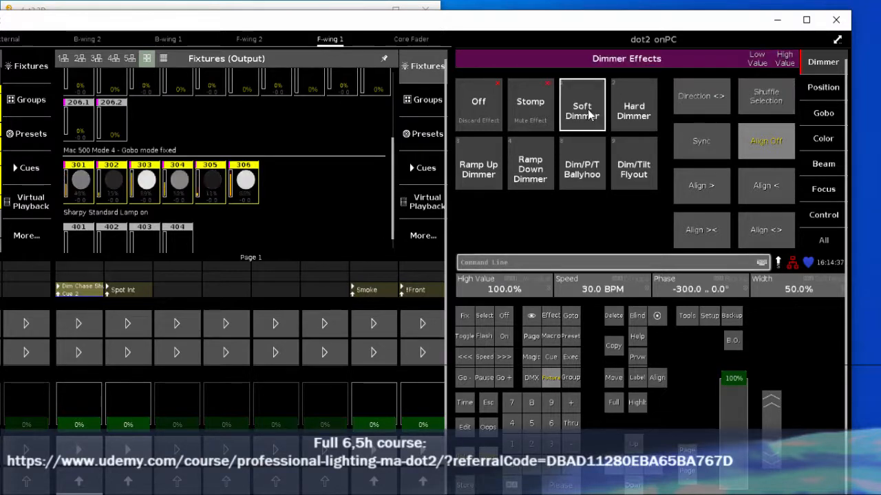
Step: Set the Soft Dimmer effect's Blocks to 2 and check the look in the 3D stage view
click(509, 485)
click(686, 291)
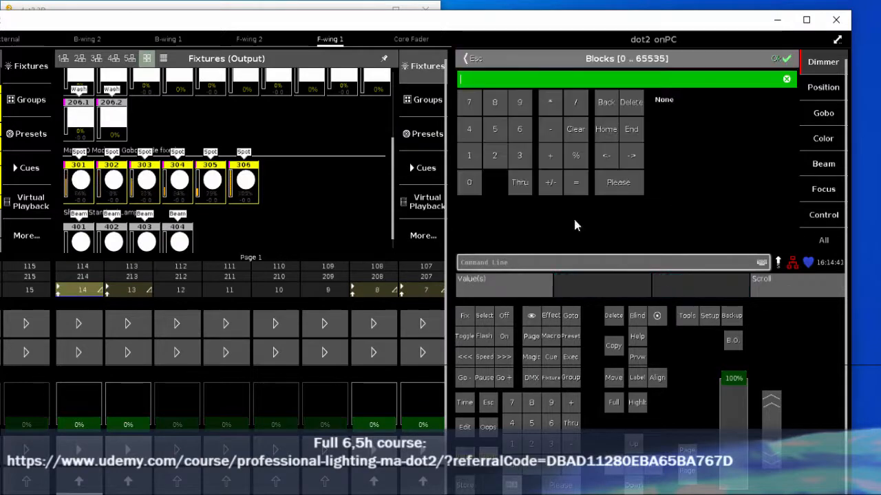
click(782, 59)
drag(459, 25, 763, 14)
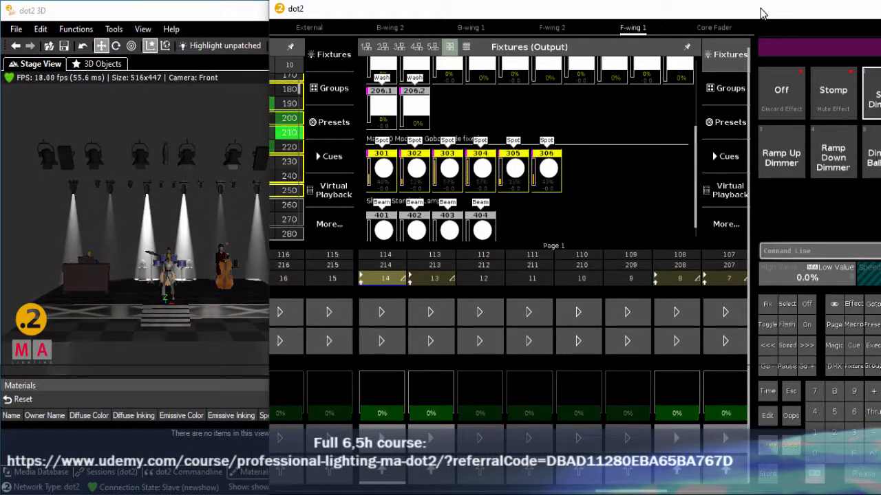
drag(762, 13, 571, 1)
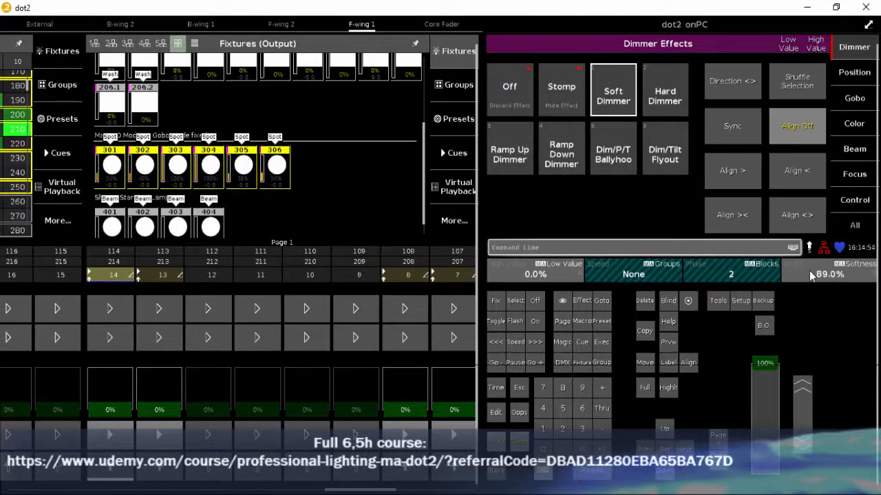
Step: Reduce the Soft Dimmer effect's width to 32% and view the chase on the 3D stage
click(542, 472)
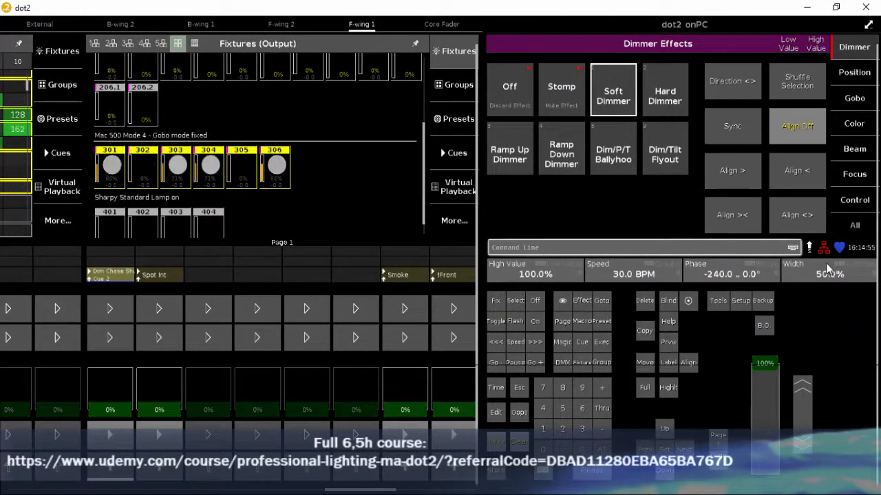
scroll(824, 282, down, 6)
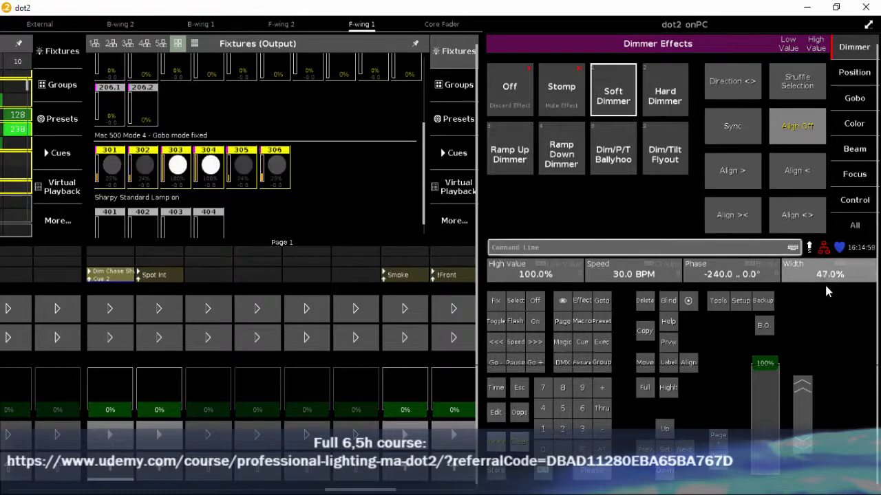
scroll(825, 282, down, 10)
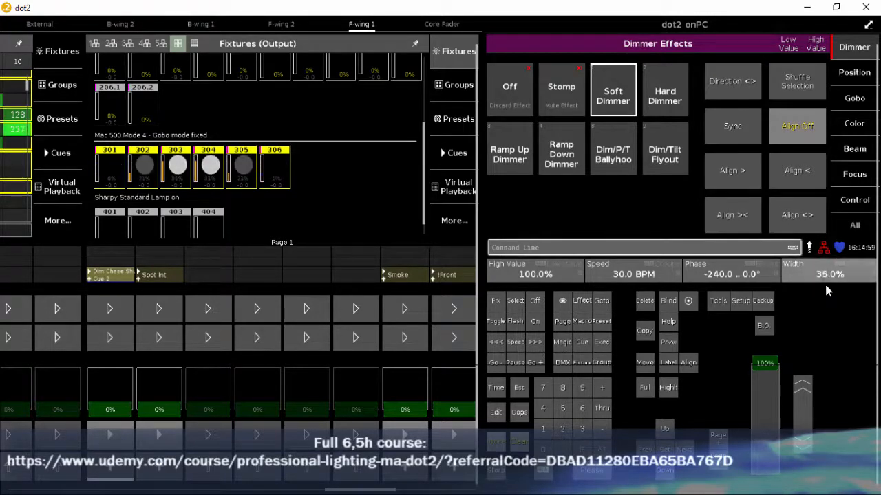
scroll(825, 283, down, 2)
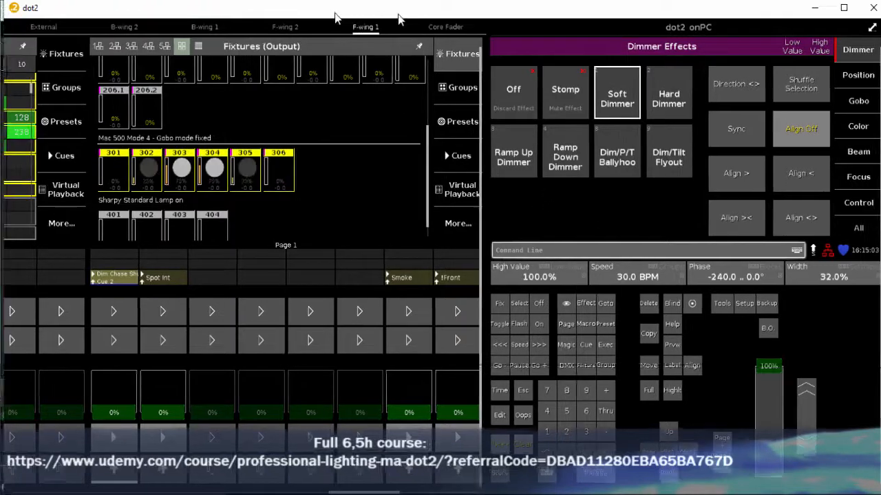
drag(386, 14, 653, 19)
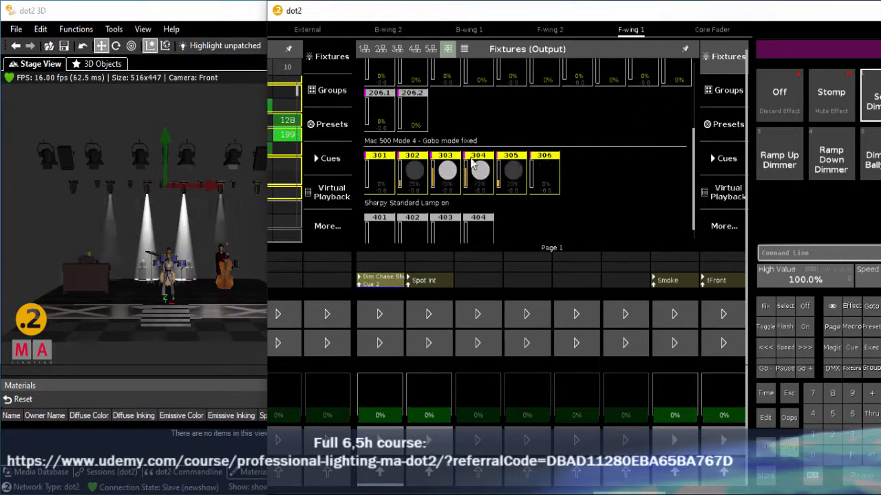
Step: Store the symmetrical effect as a fourth cue on the Spot Int executor, name it Sym Chase, and clear the programmer
drag(693, 10, 530, 10)
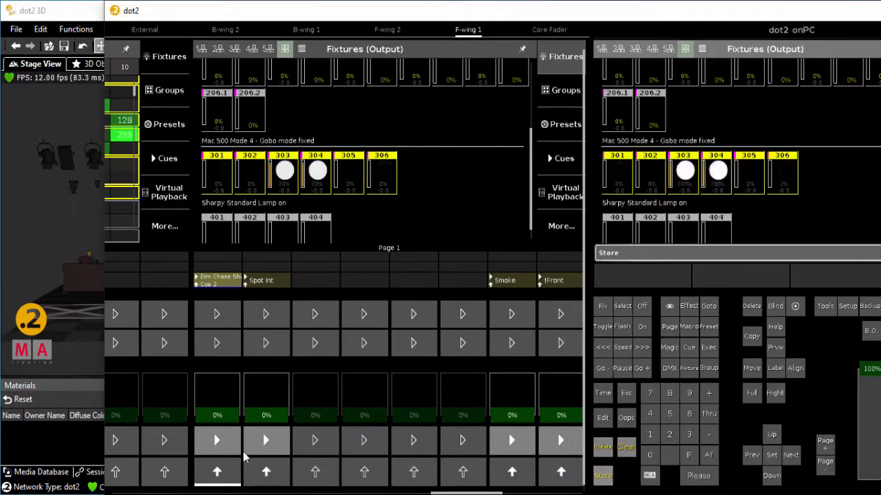
click(255, 258)
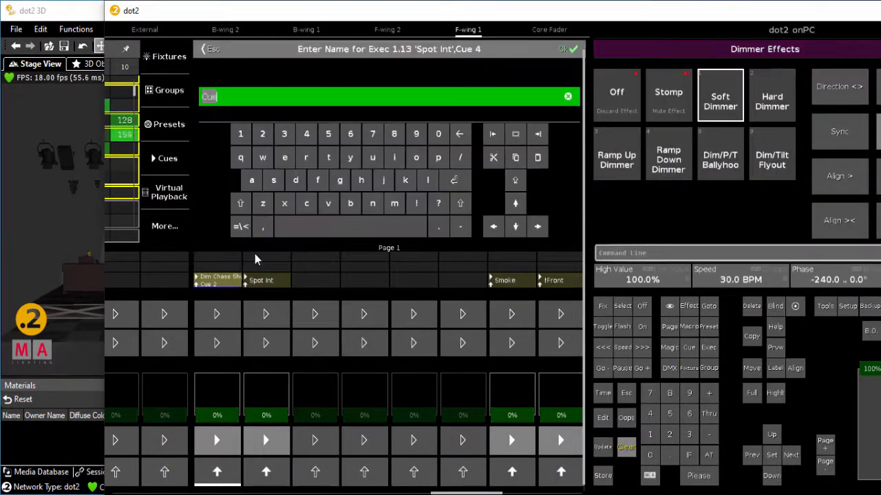
text(Sym)
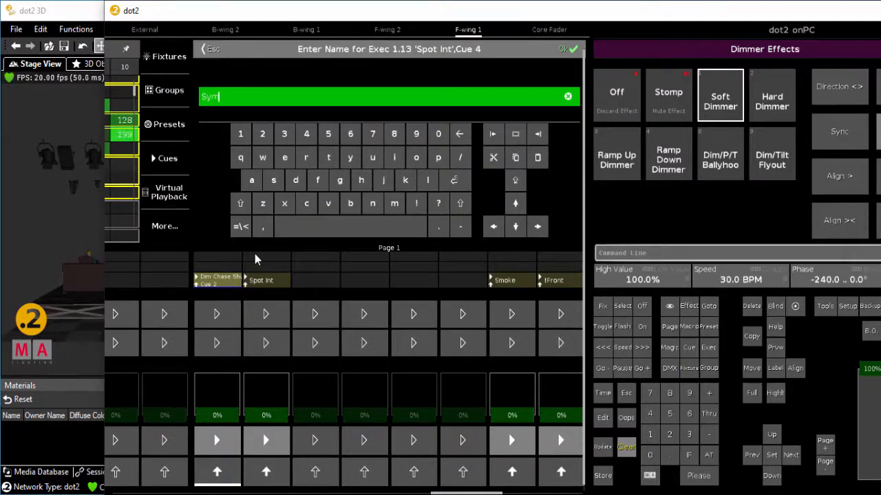
text( Chase)
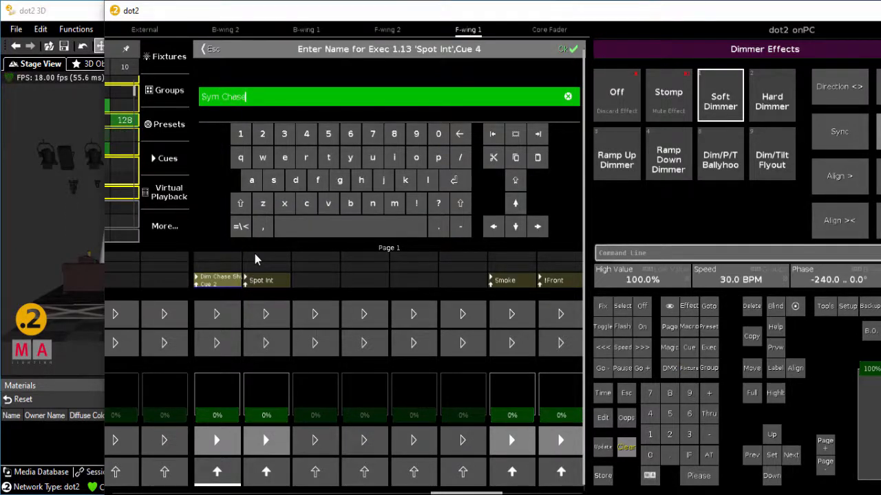
key(Return)
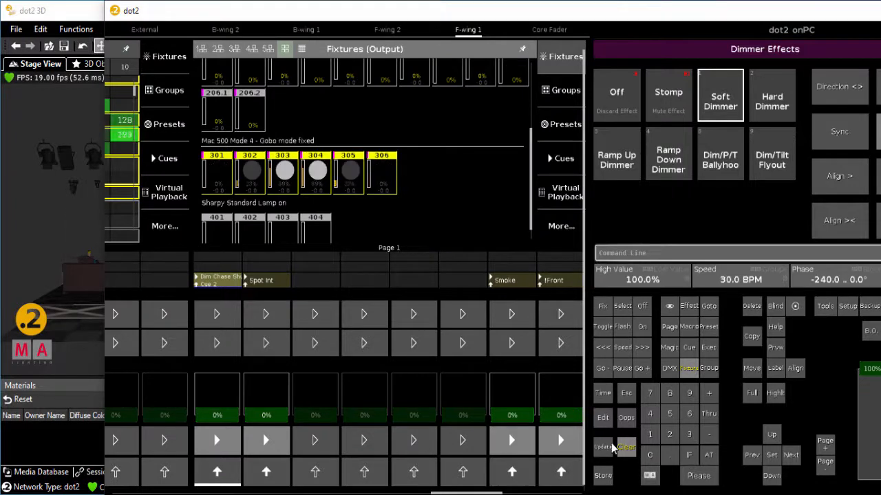
click(629, 451)
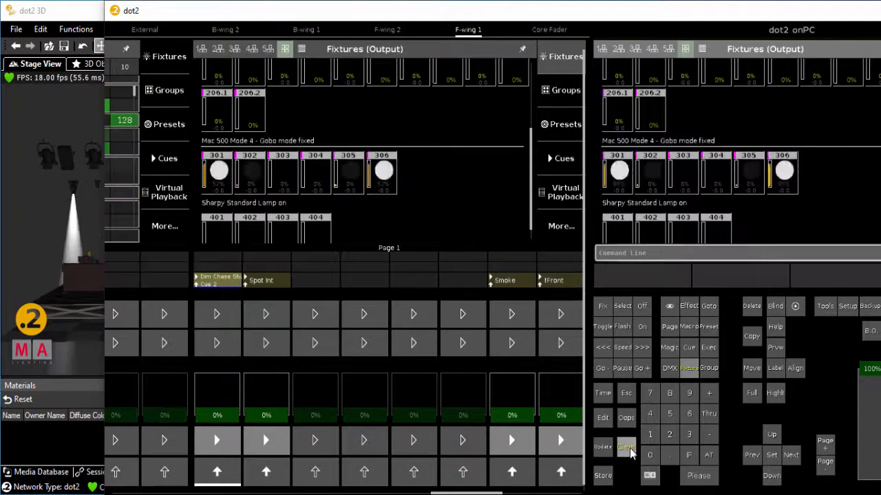
Step: Turn off Autostop for the Spot Int executor and change its Flash button function to Go Back
click(260, 287)
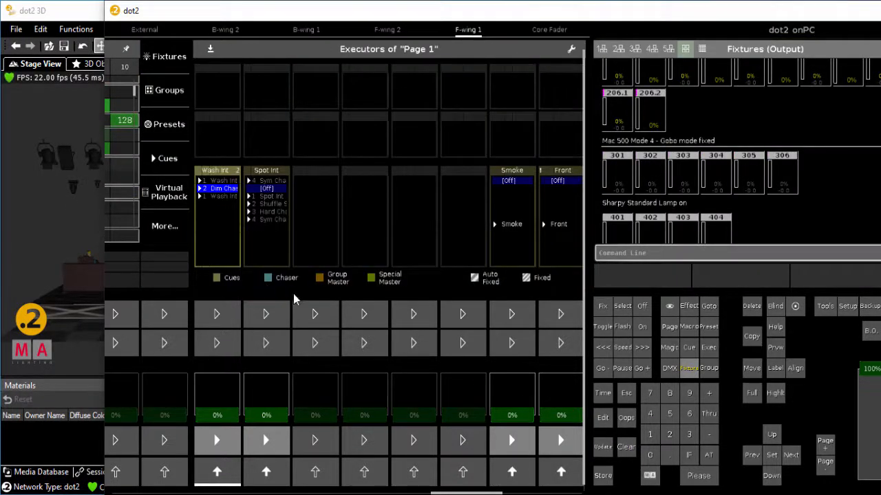
click(268, 233)
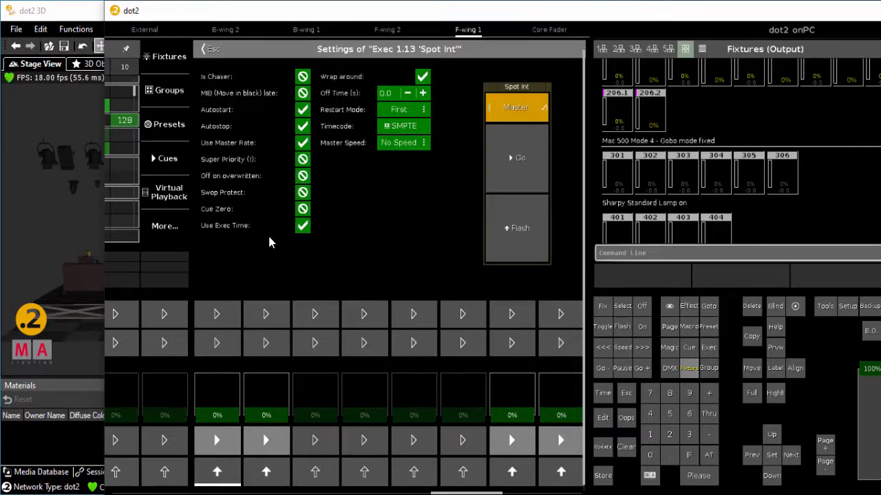
click(303, 127)
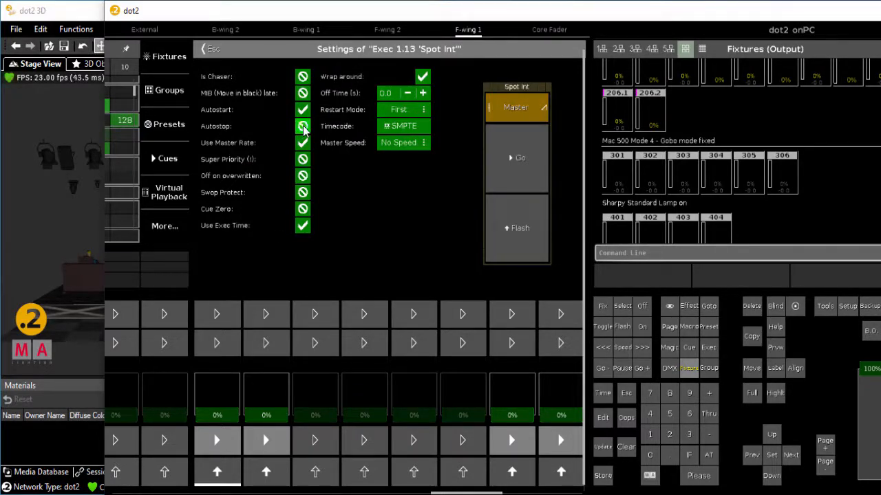
click(517, 234)
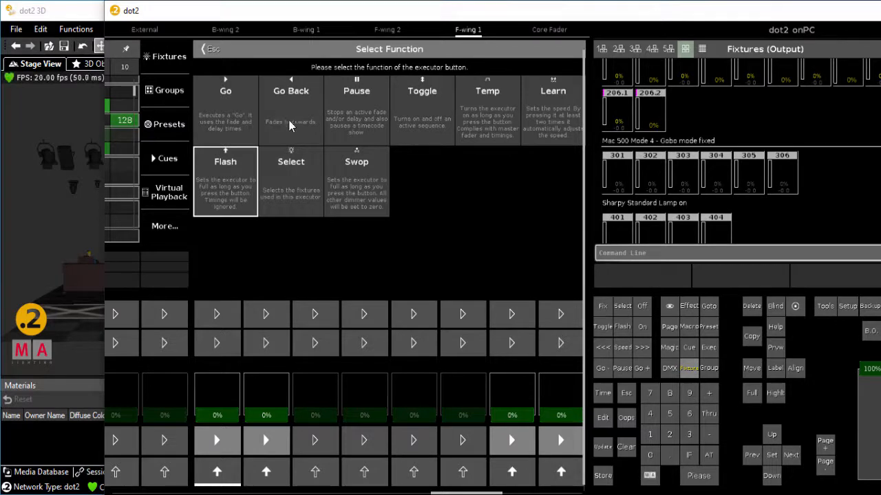
click(290, 122)
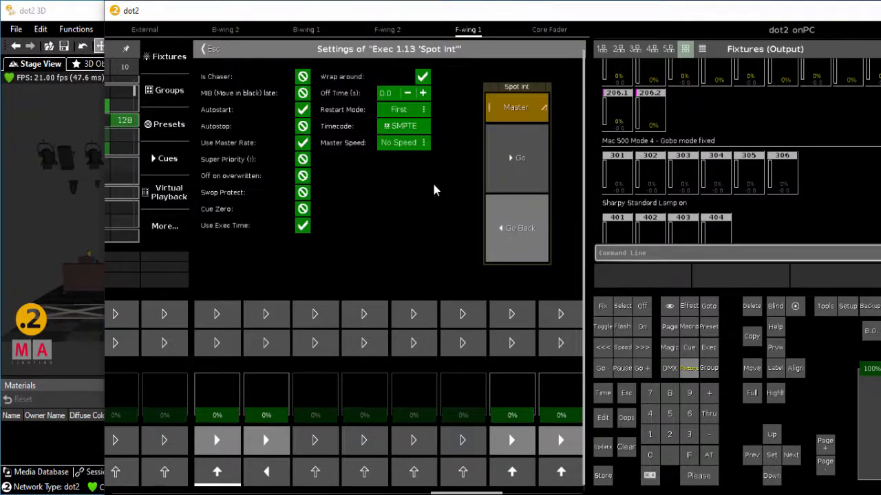
Step: Assign M. Speed 2 as the Spot Int executor's Master Speed and leave its settings
click(404, 145)
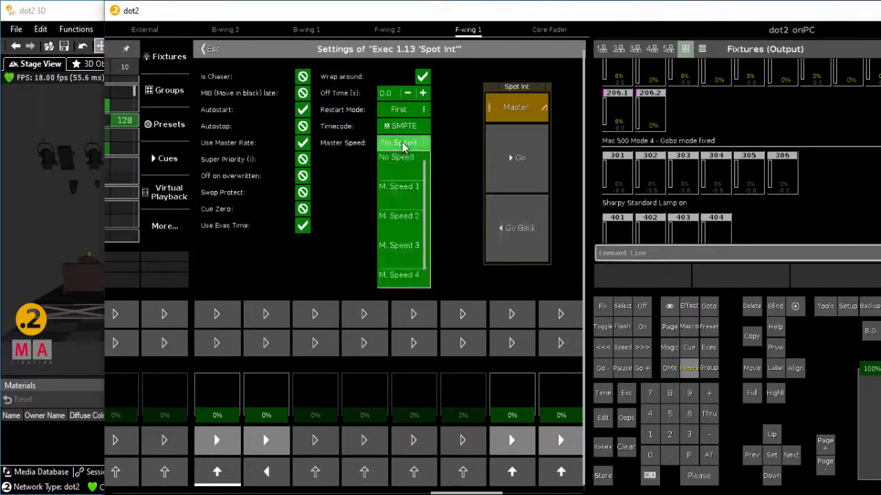
click(406, 217)
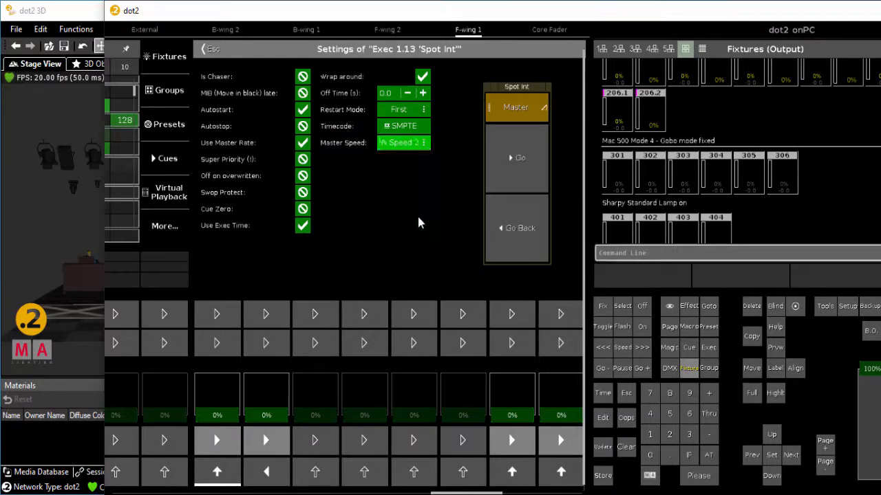
click(210, 52)
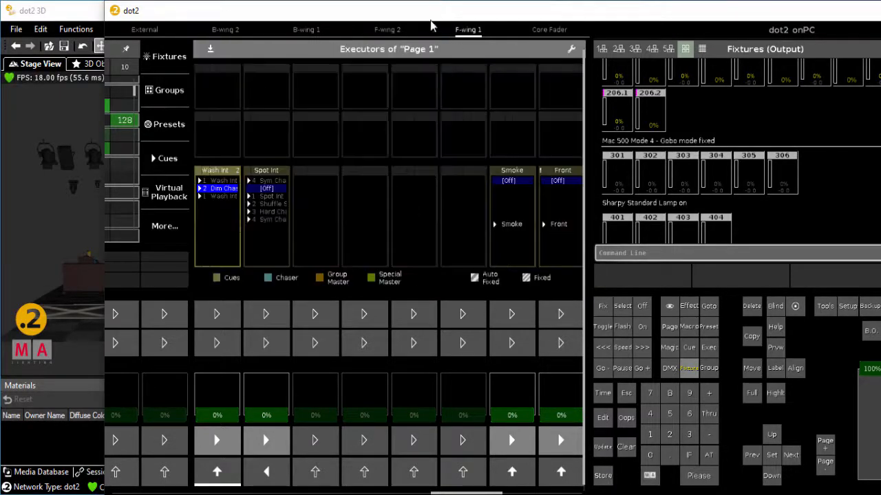
Step: Store Master Speed 2 on the F-wing 2 executor next to M. Speed 1
click(387, 29)
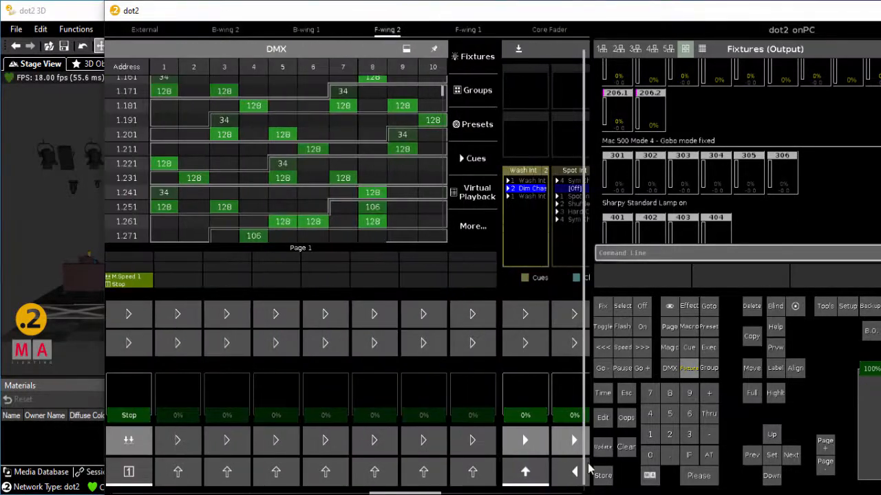
click(603, 475)
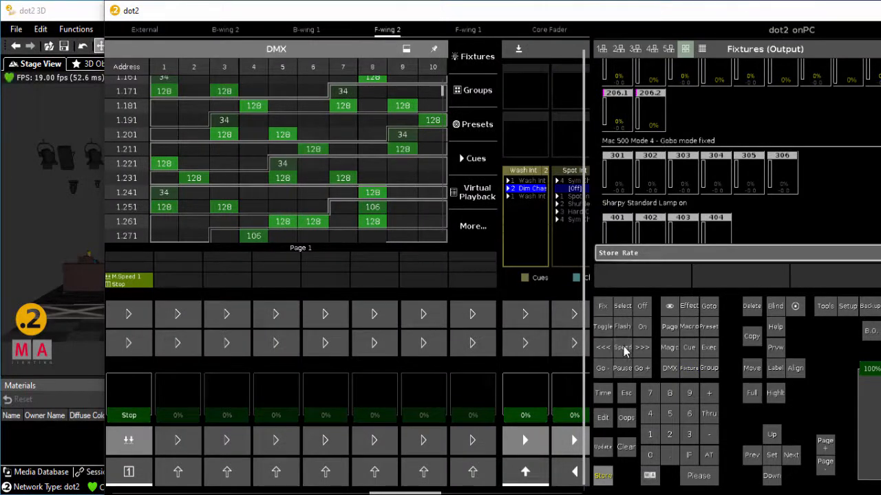
click(176, 444)
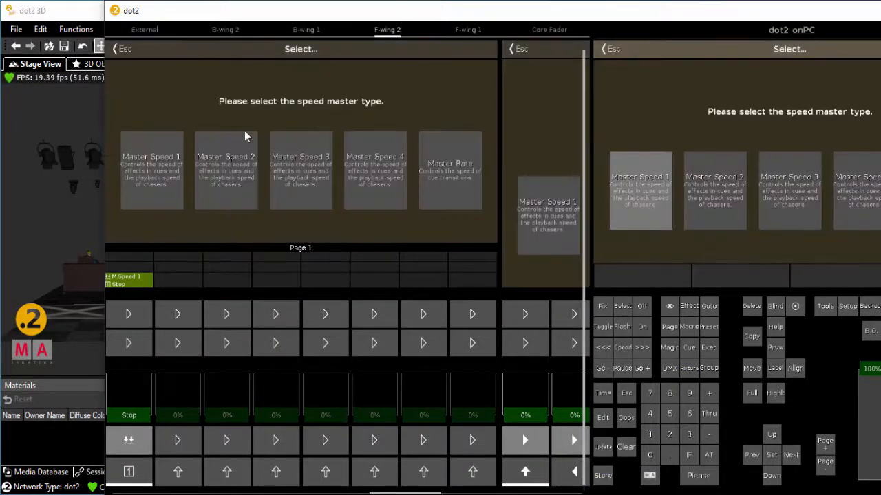
click(223, 180)
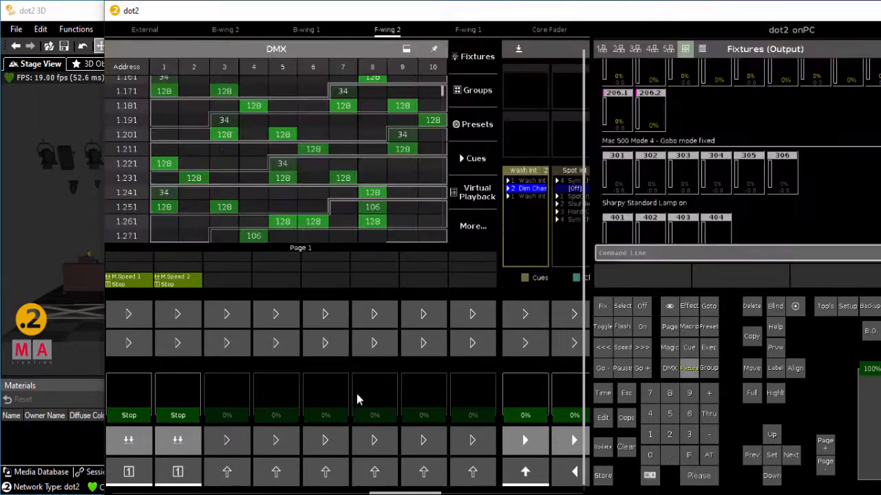
Step: Show the virtual playbacks of F-wing 2 above the F-wing 1 executors and uncover the 3D stage
click(467, 31)
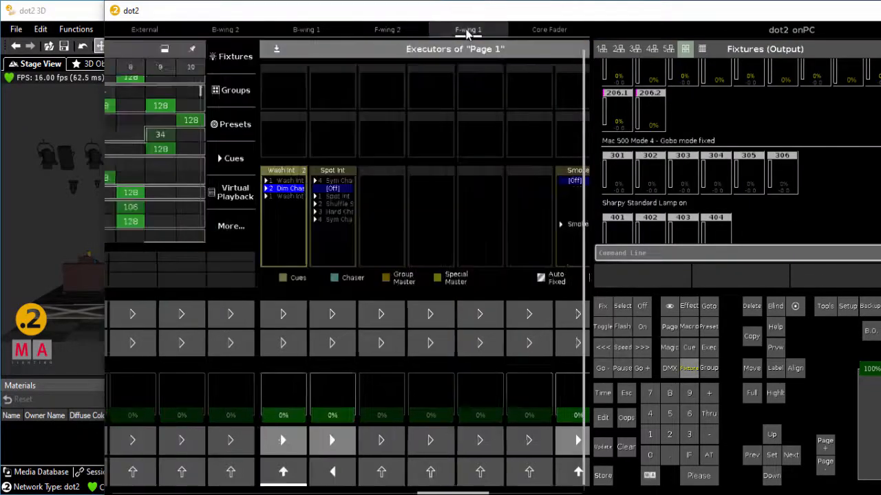
click(210, 49)
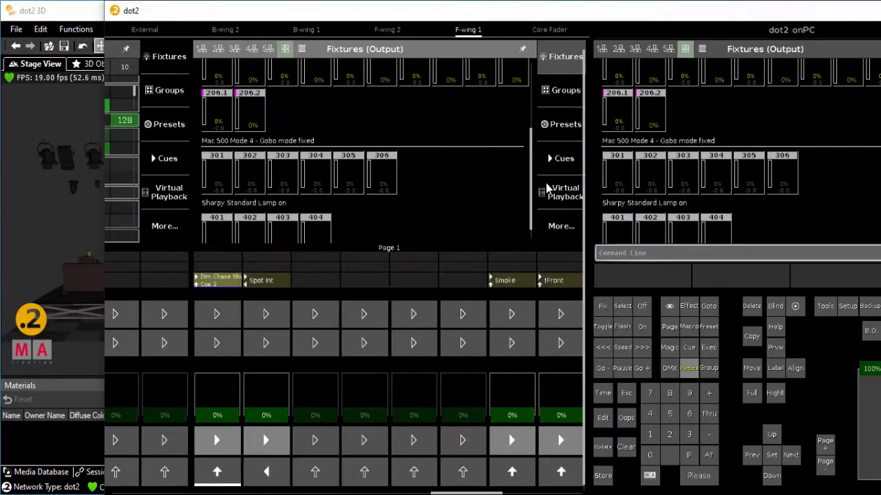
click(559, 197)
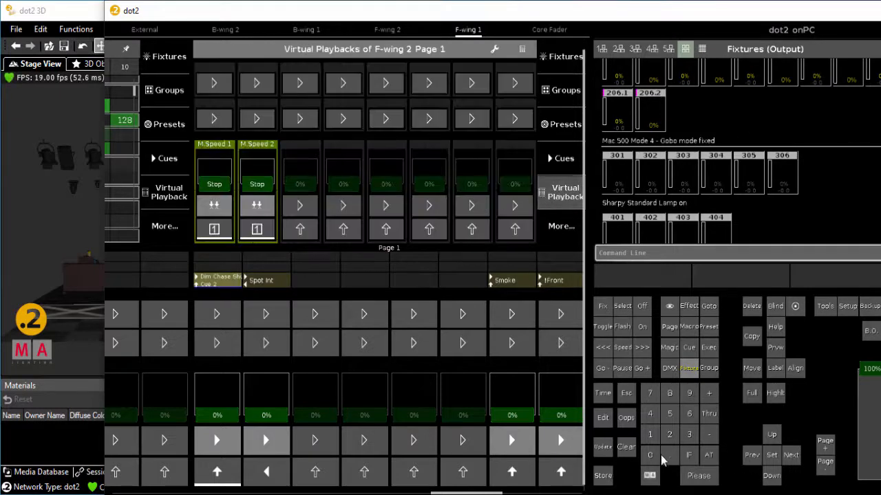
drag(379, 11, 565, 18)
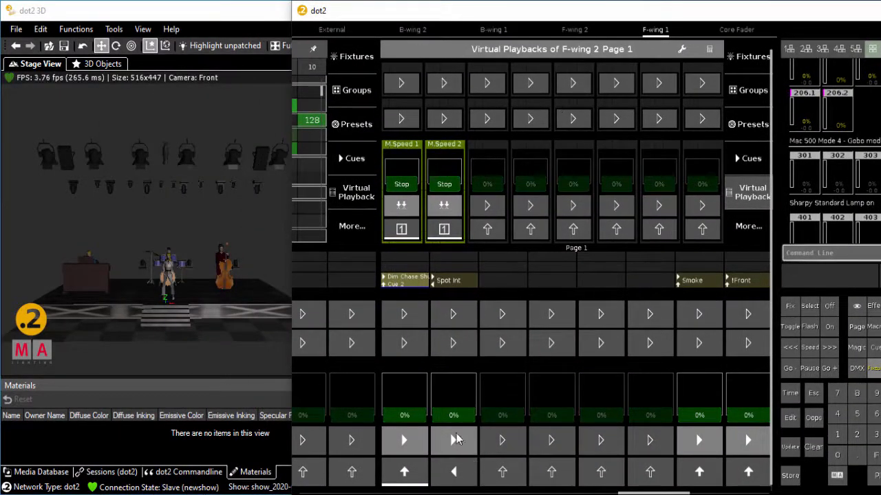
Step: Raise the Spot Int executor to 100% and tap a tempo of 108 BPM on M. Speed 2
drag(453, 415, 454, 373)
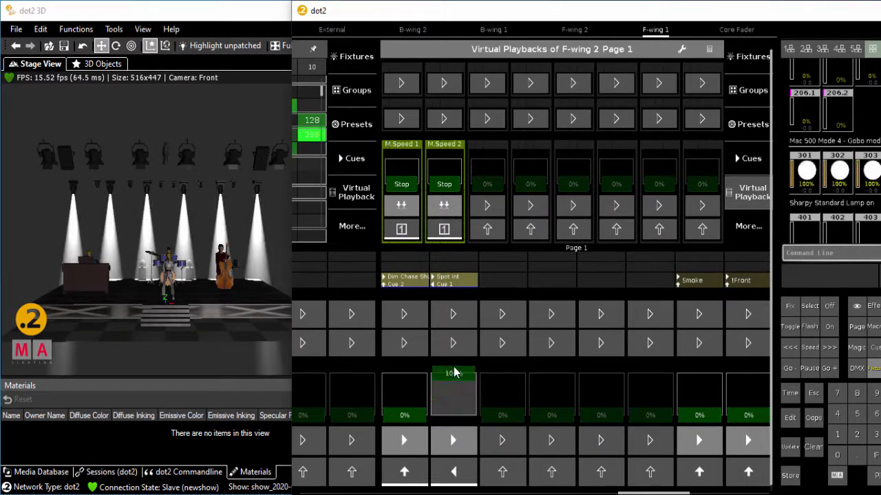
click(444, 206)
click(444, 206)
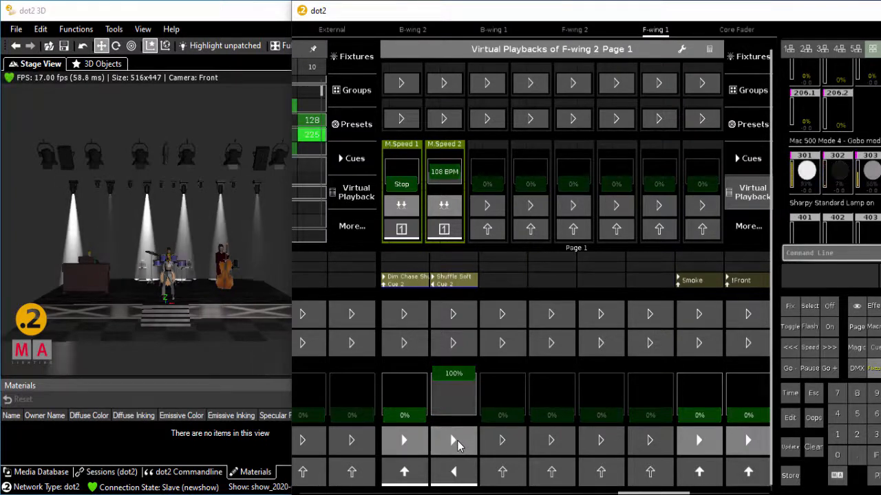
Step: Run the Spot Int cues forward to Sym Chase and retap M. Speed 2 to 99 BPM
click(457, 440)
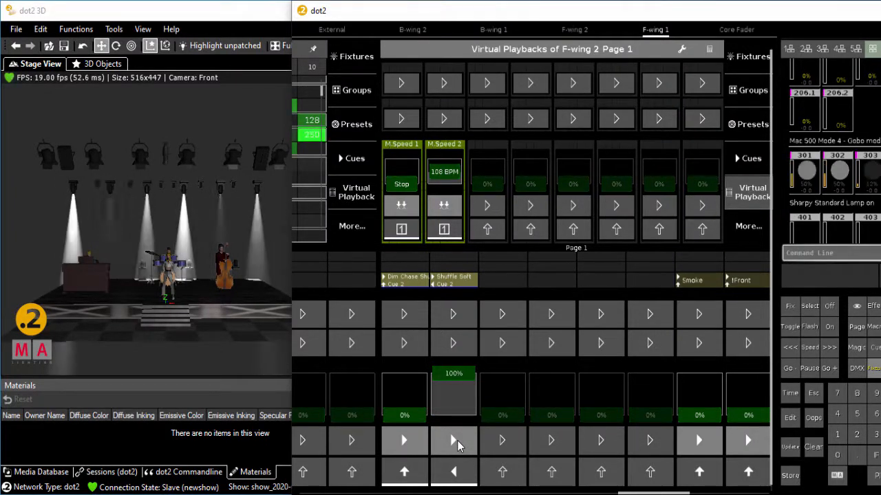
click(457, 441)
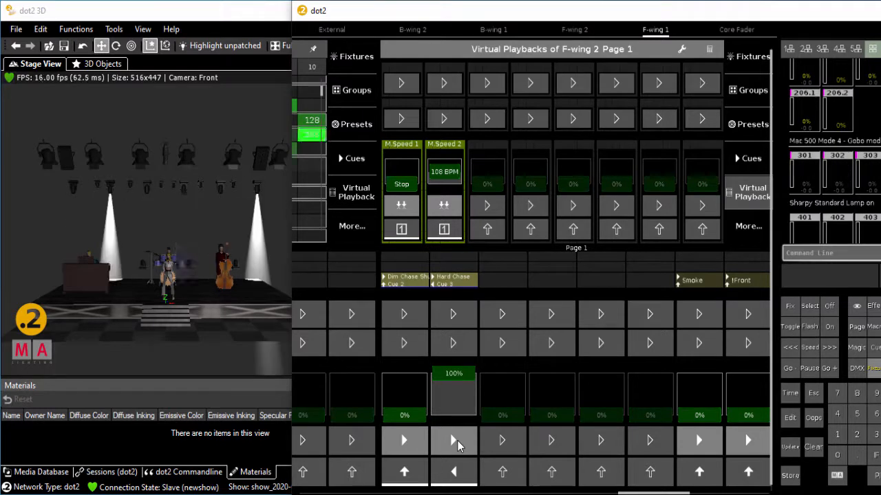
click(457, 440)
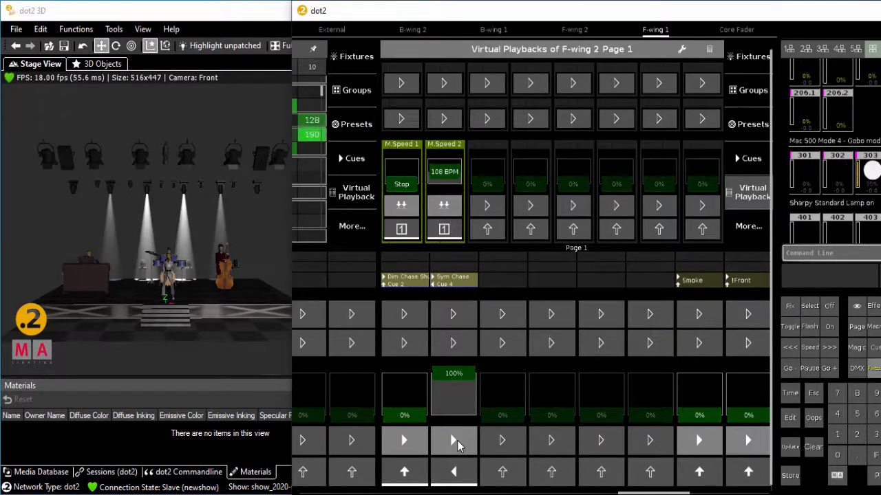
click(445, 206)
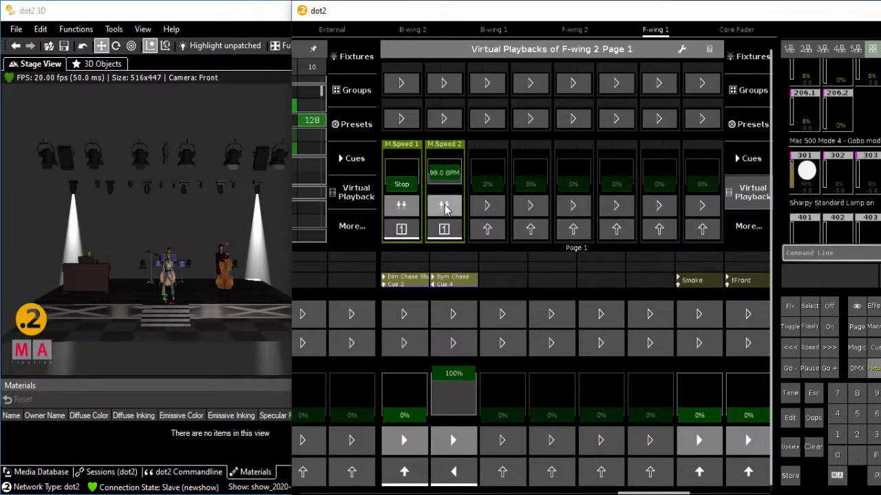
Step: Go back to cue 1 on the Spot Int executor and lower its fader to 0%
click(453, 473)
click(454, 473)
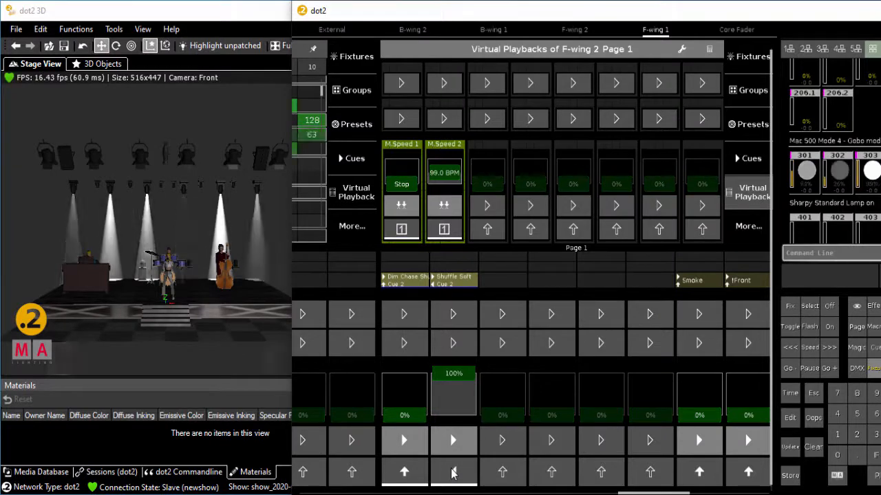
click(453, 472)
drag(460, 390, 461, 434)
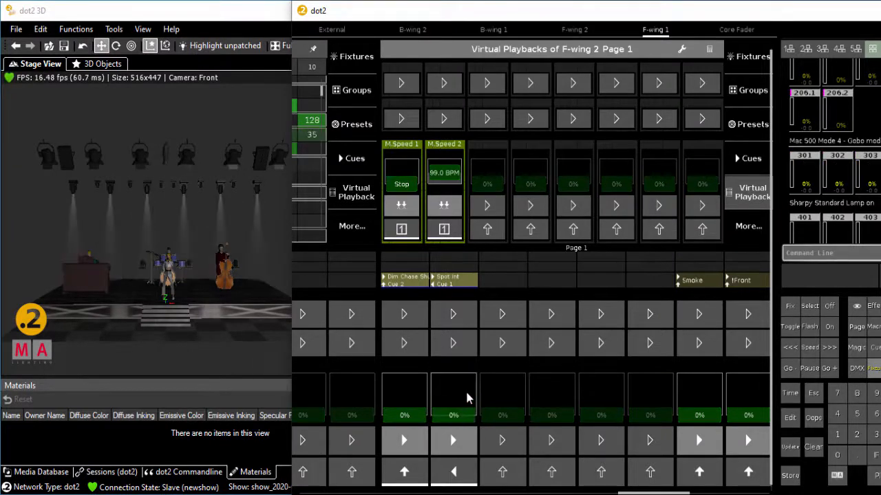
Step: Set the Beam group to full intensity, store it on the executor beside Spot Int and name it Beam Int
drag(718, 5, 383, 35)
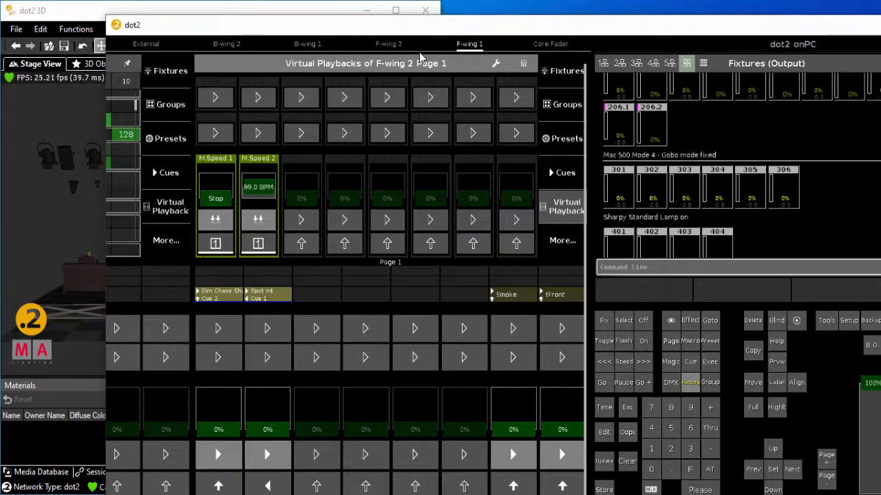
click(559, 104)
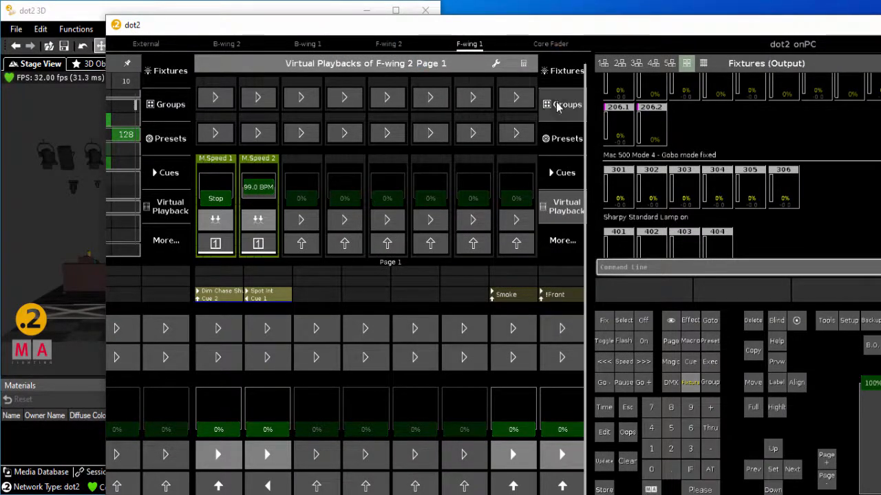
click(219, 253)
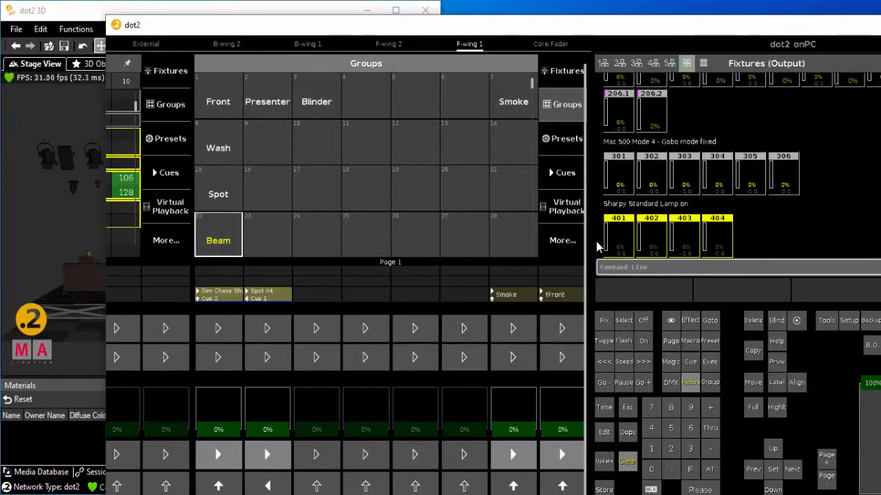
click(709, 470)
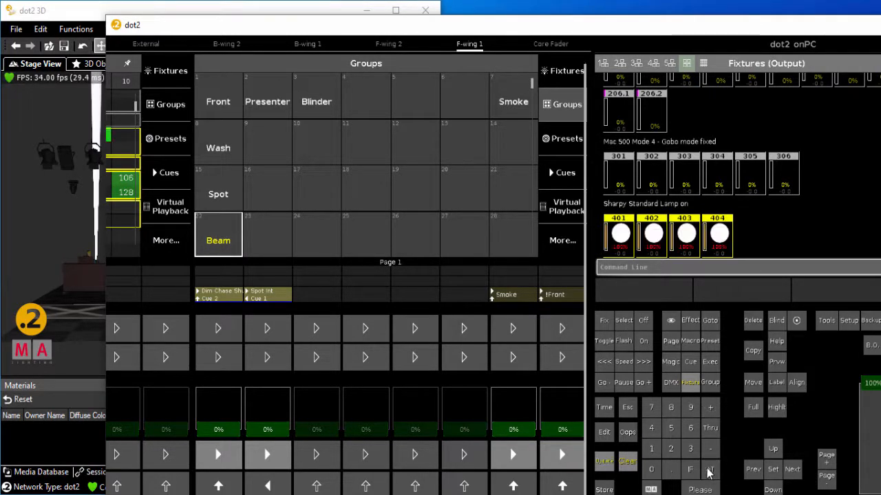
click(604, 490)
click(316, 454)
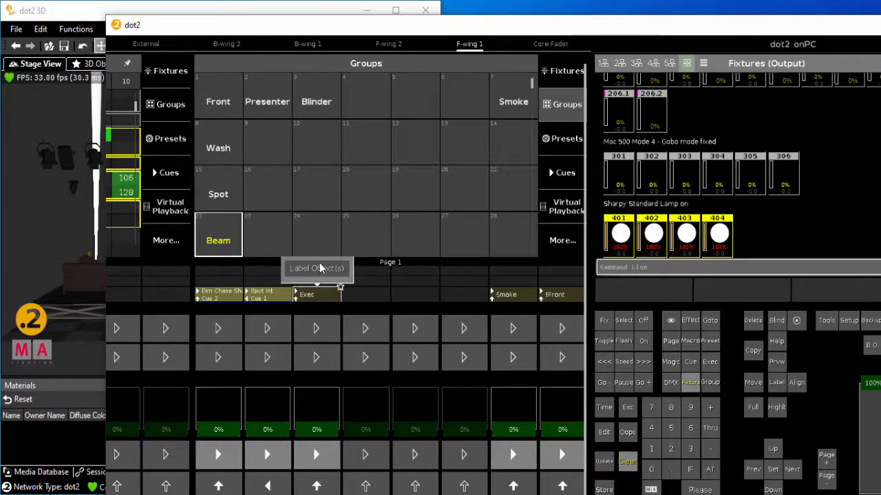
click(318, 268)
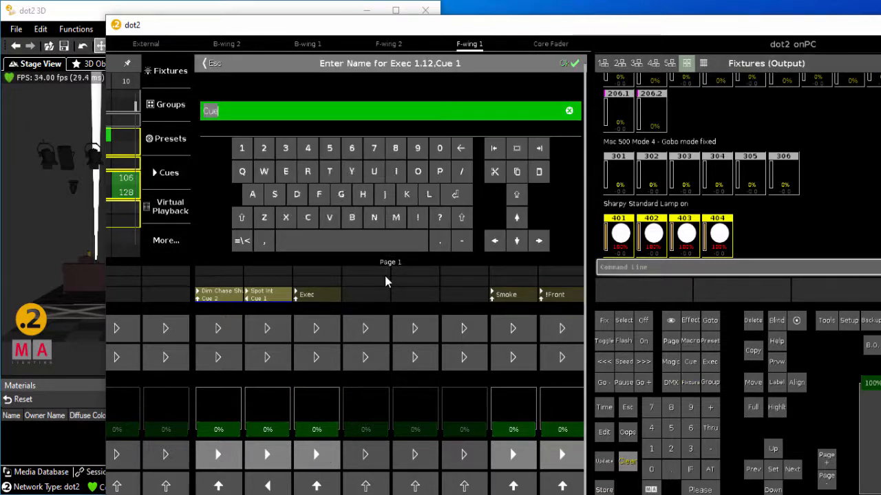
text(Beam Int)
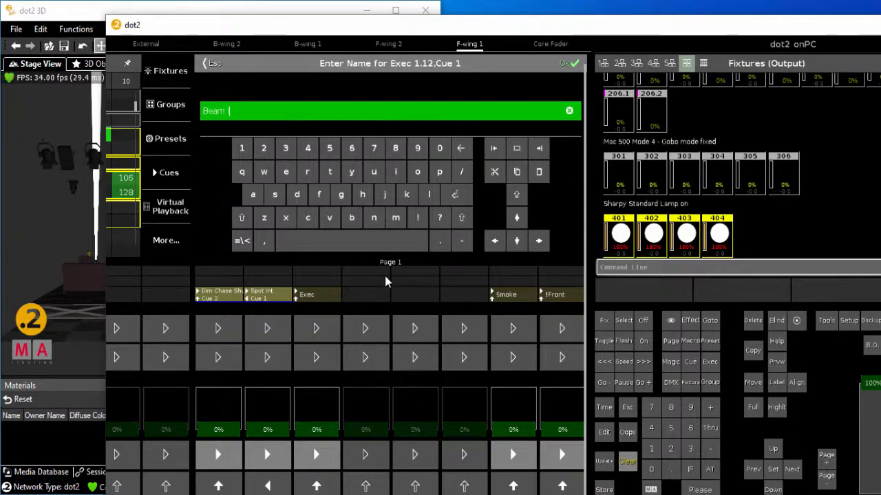
key(Return)
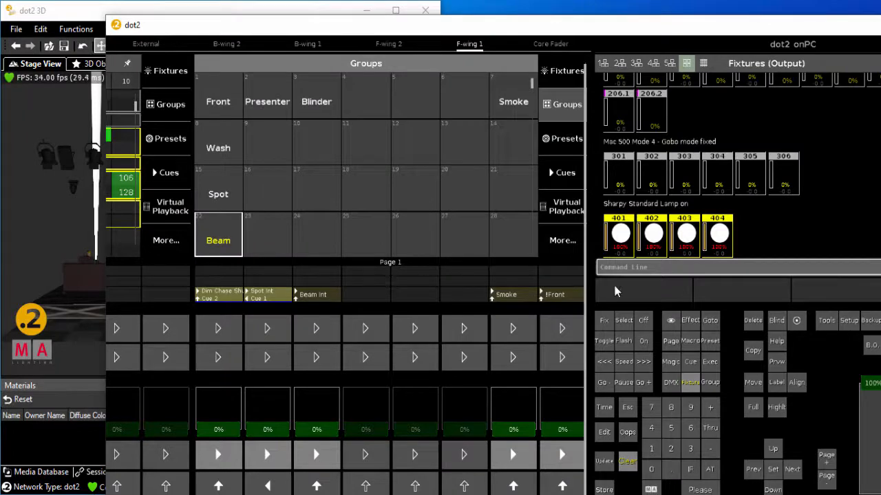
Step: Apply the Soft Dimmer effect to the Beam group and view the chase on the 3D stage
drag(646, 30, 566, 19)
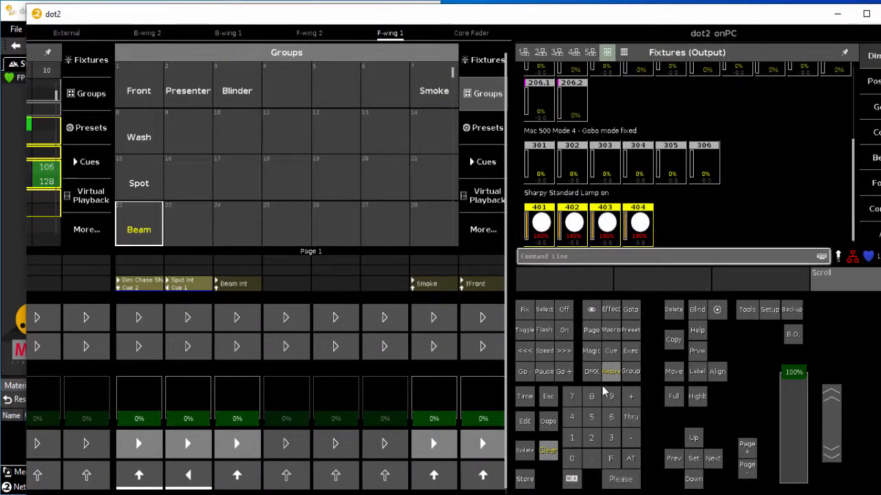
click(875, 59)
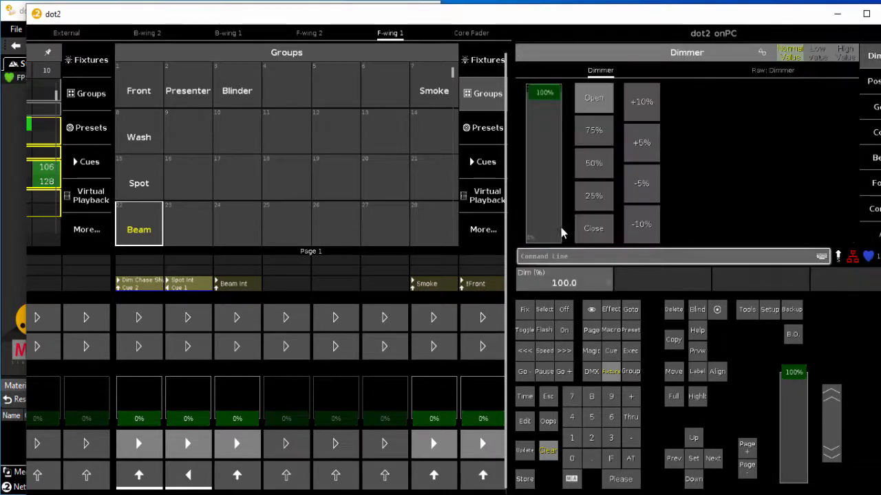
click(761, 54)
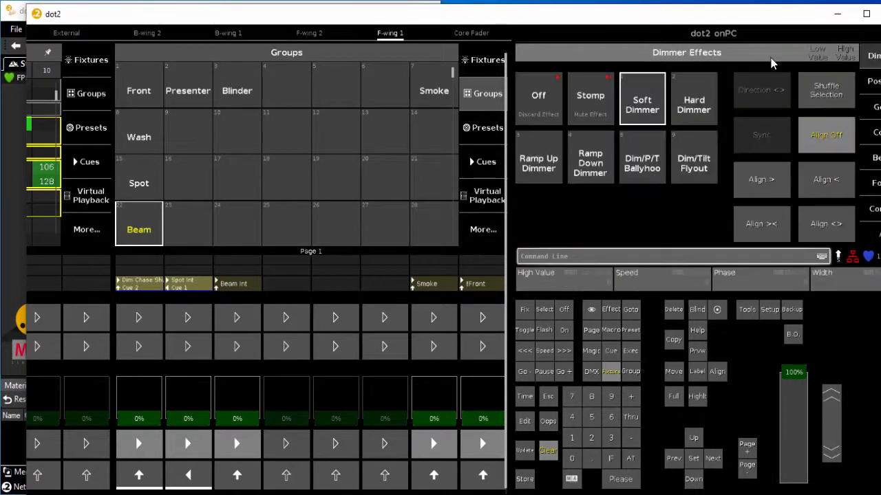
click(651, 112)
drag(556, 24, 773, 4)
Step: Store the Soft Dimmer effect as a second cue on the Beam Int executor and clear the programmer
click(737, 476)
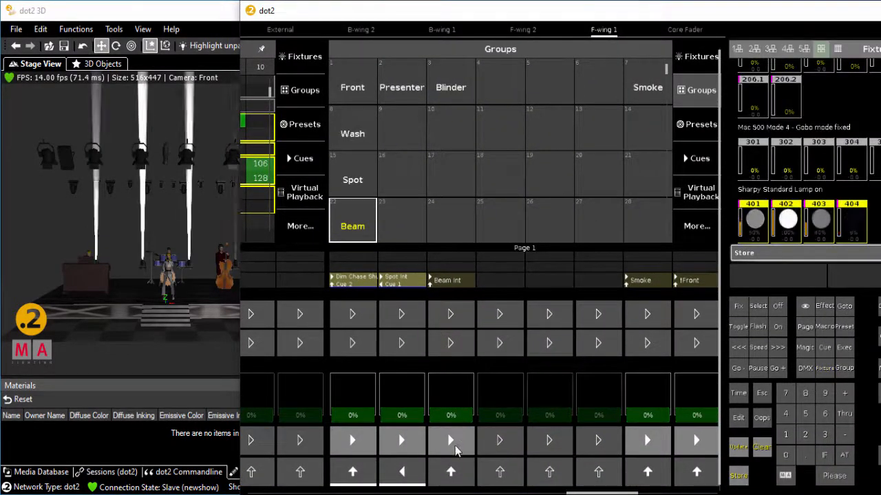
click(464, 441)
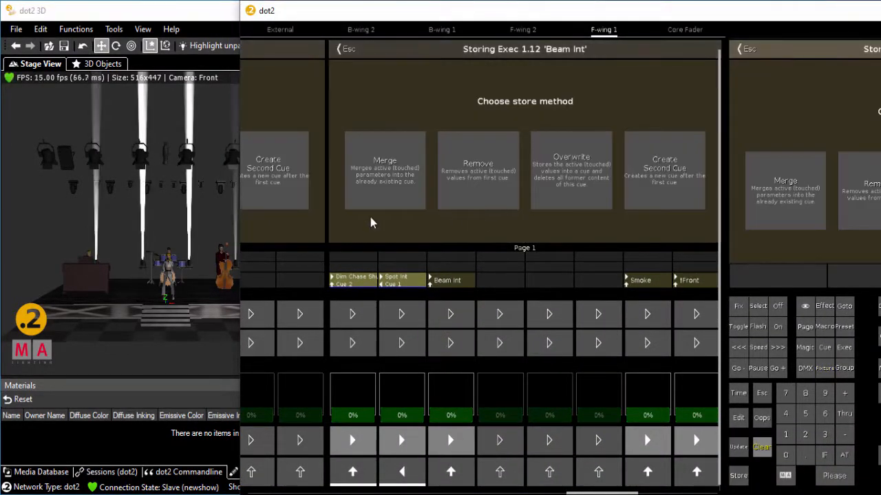
click(664, 180)
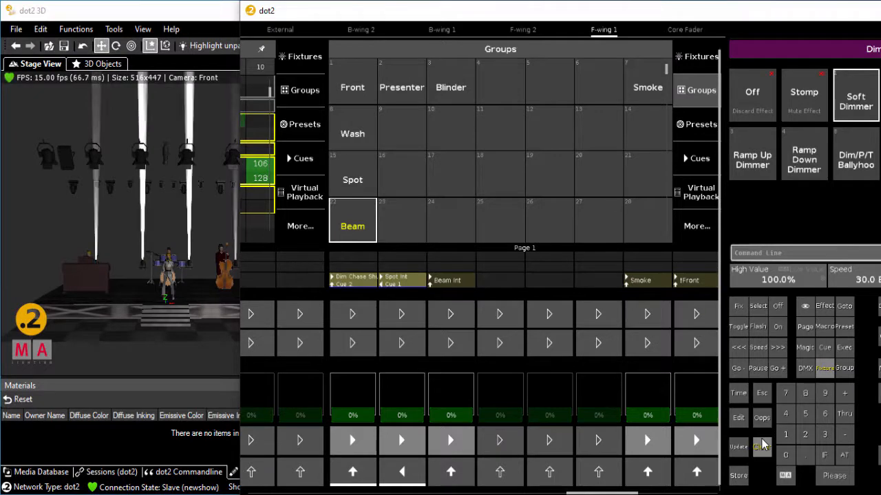
click(762, 449)
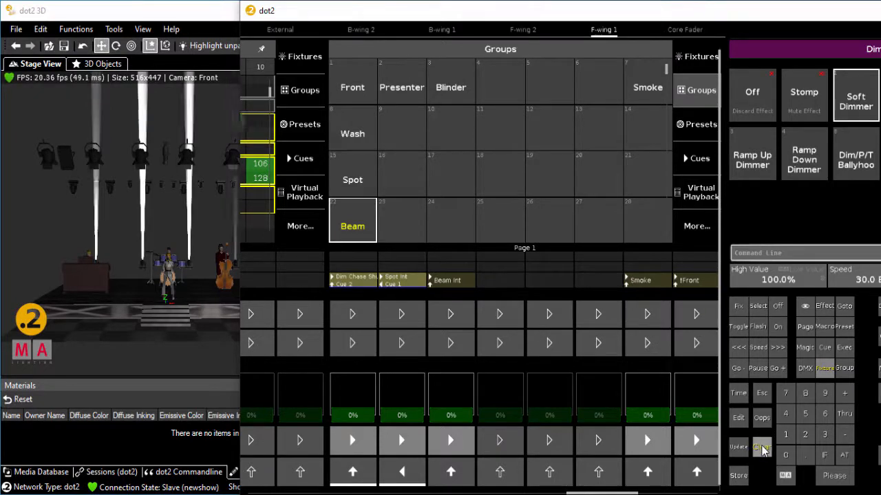
click(764, 419)
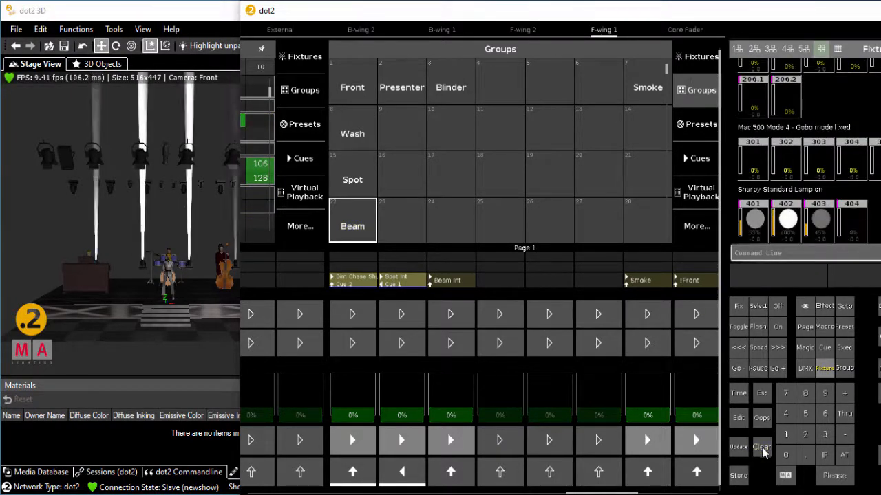
Step: Select the beam fixtures in the order 402, 403, 401, 404 from the fixture sheet
click(693, 58)
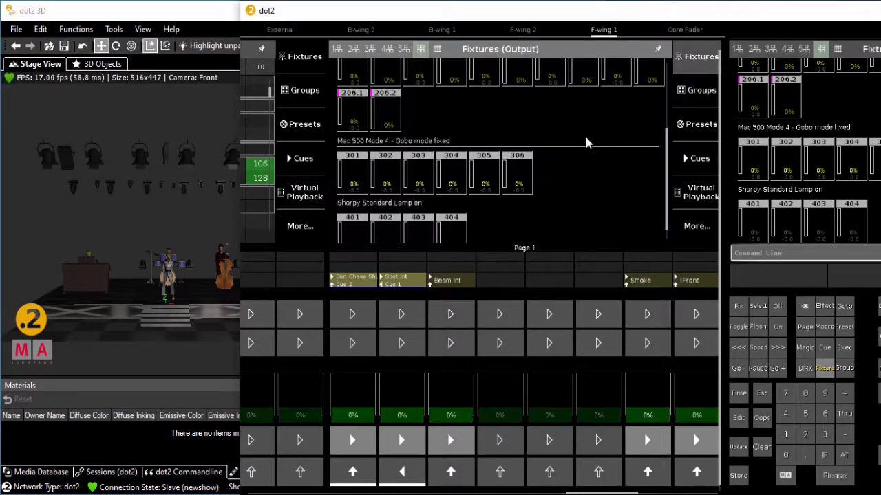
drag(392, 238, 416, 234)
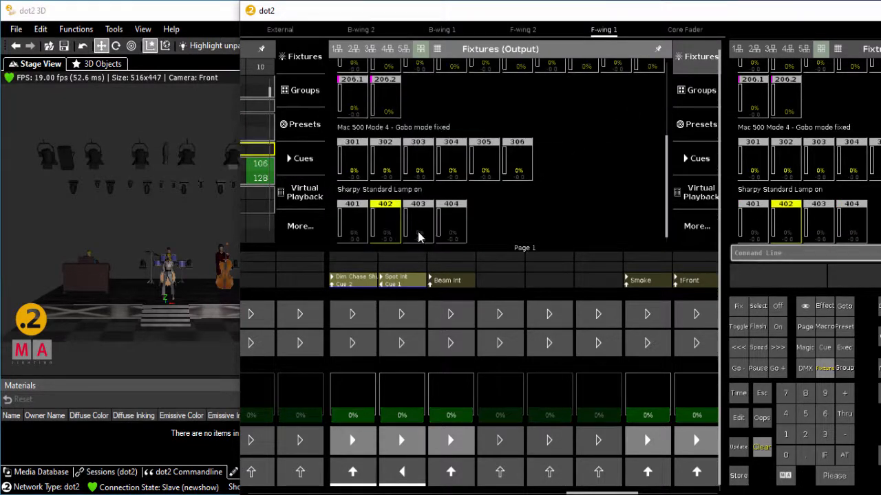
click(355, 227)
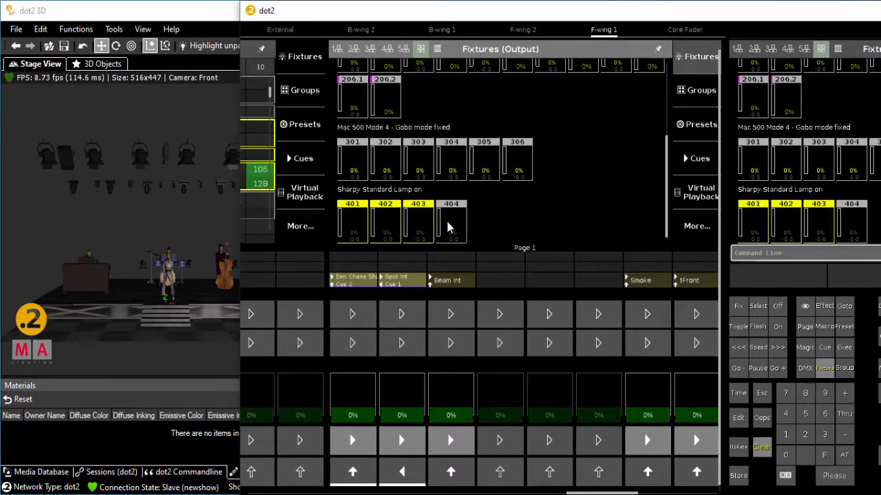
click(461, 223)
Step: Apply the Hard Dimmer effect to the four selected beam fixtures
drag(646, 29, 495, 10)
drag(804, 9, 752, 11)
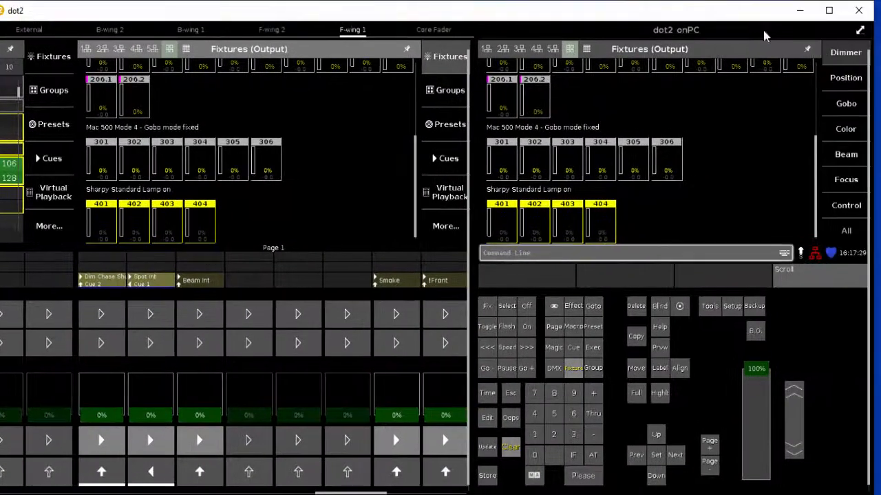
click(845, 53)
click(726, 53)
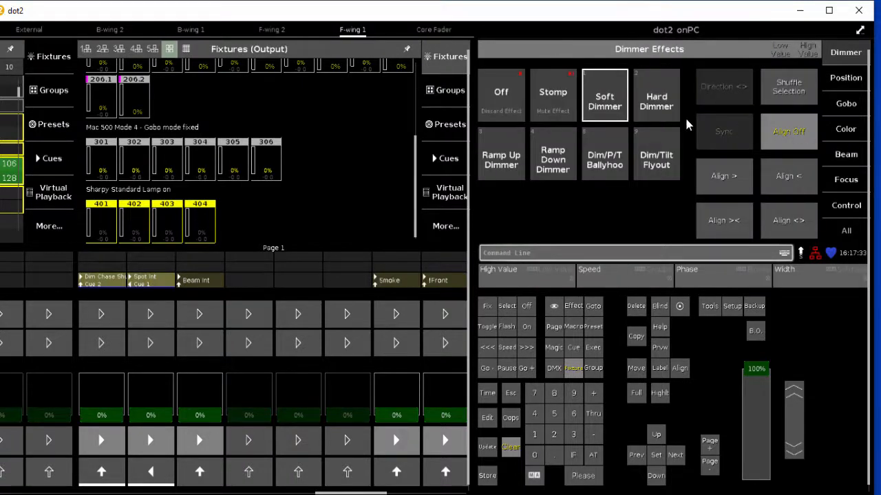
click(656, 107)
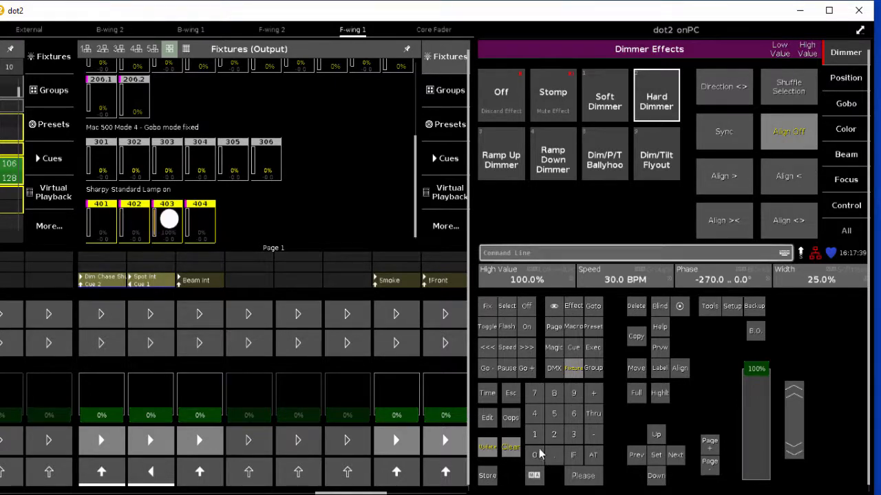
Step: Set the Hard Dimmer effect's Blocks to 2 and bring the 3D stage back into view
click(535, 475)
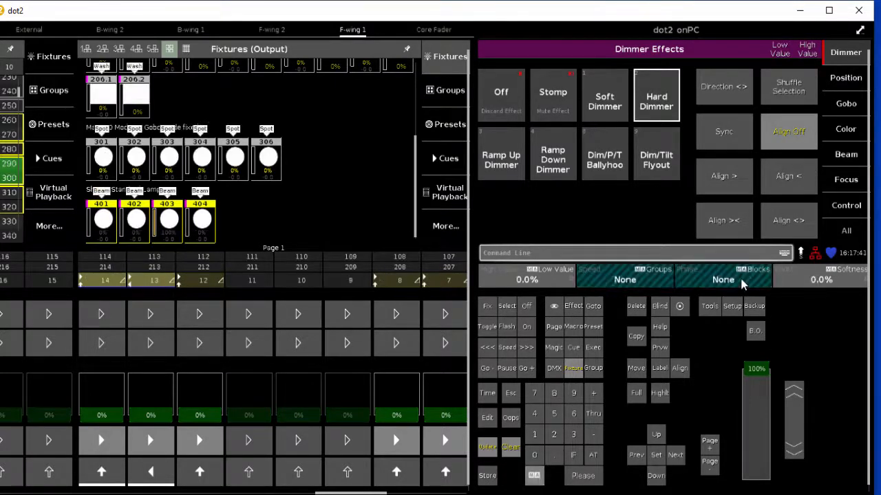
click(742, 282)
click(517, 146)
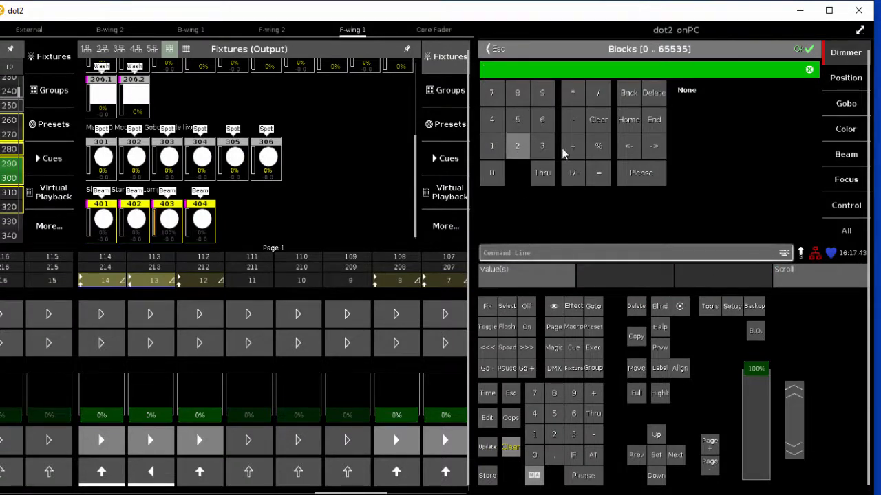
click(799, 51)
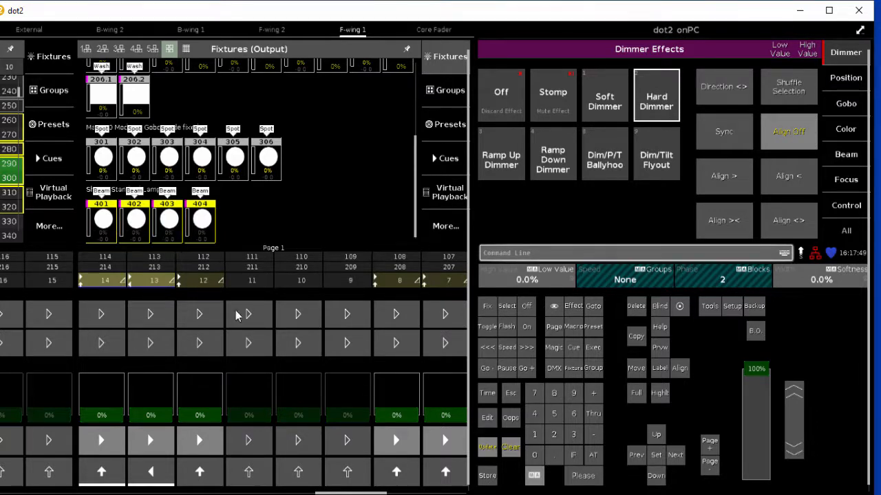
click(534, 475)
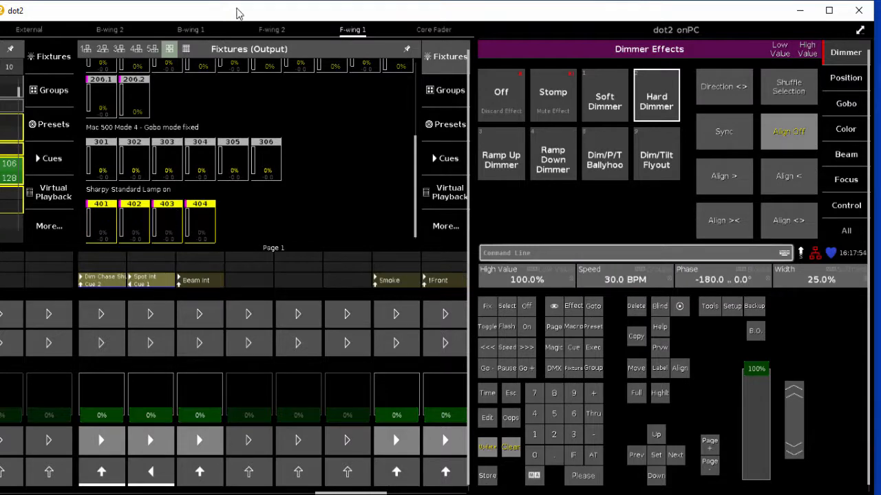
drag(236, 10, 521, 16)
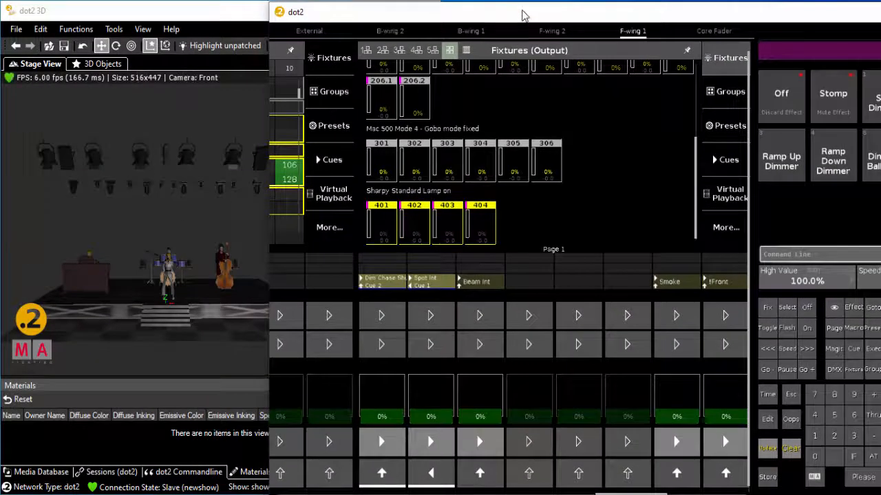
Step: Store the blocked Hard Dimmer effect as the third cue on the Beam Int executor and name it Block Chase
click(769, 478)
click(468, 478)
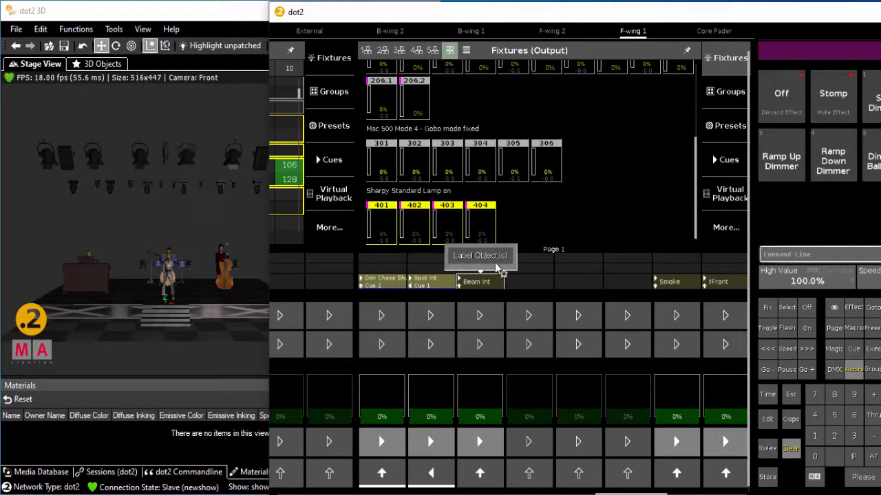
click(492, 257)
text(B)
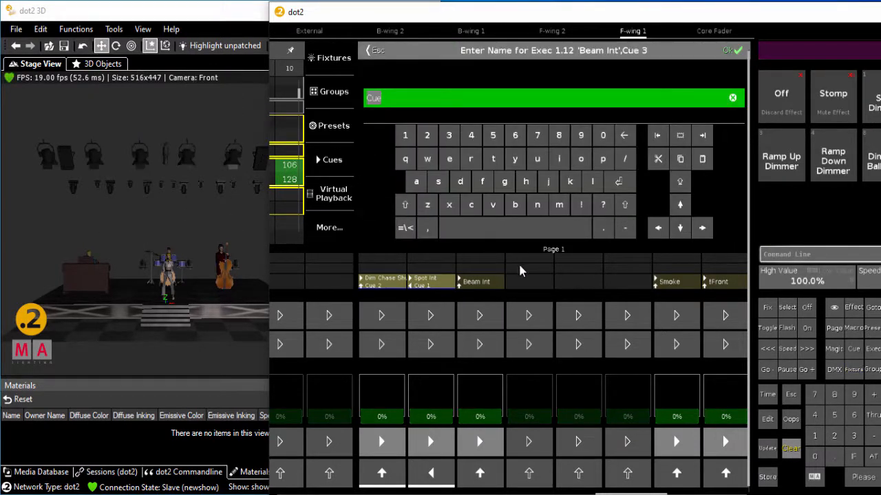
text(ck Chase)
key(Return)
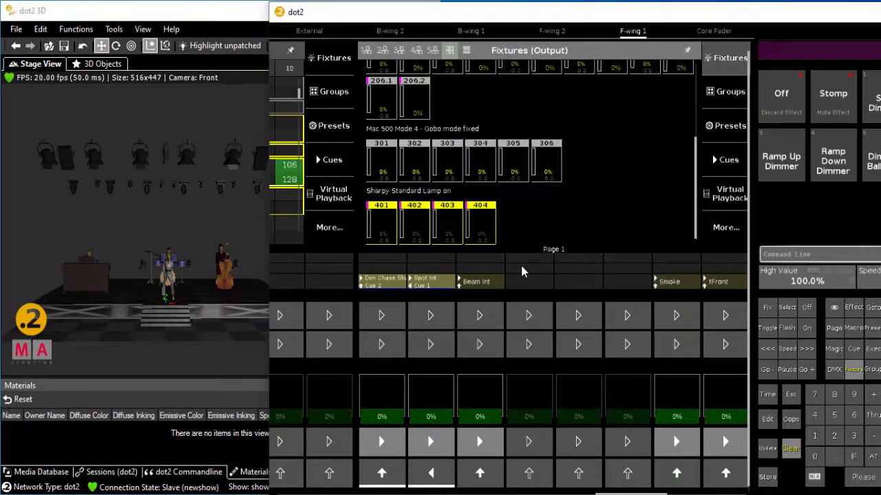
Step: In the Beam Int executor's settings, change the Flash button's function to Go Back
click(490, 293)
click(478, 229)
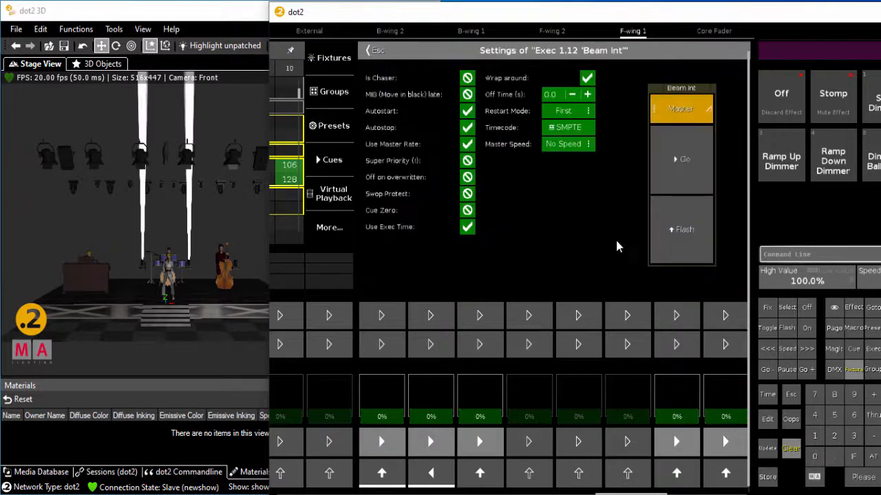
click(678, 235)
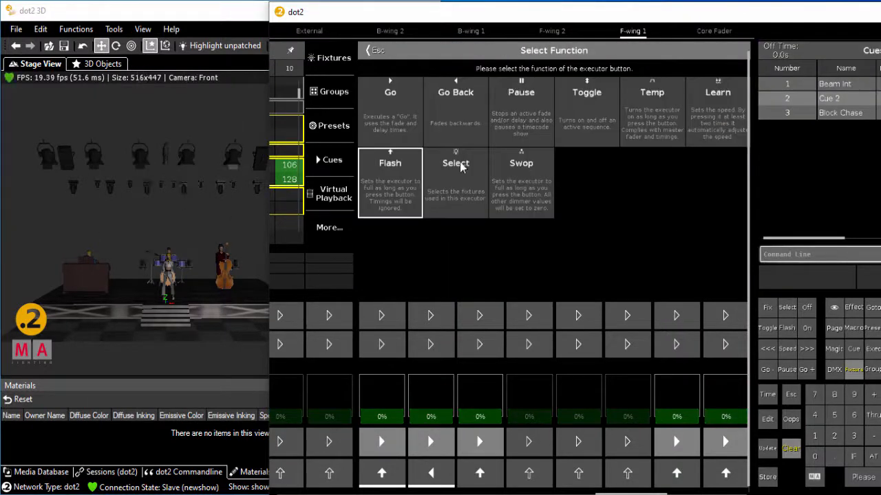
click(447, 110)
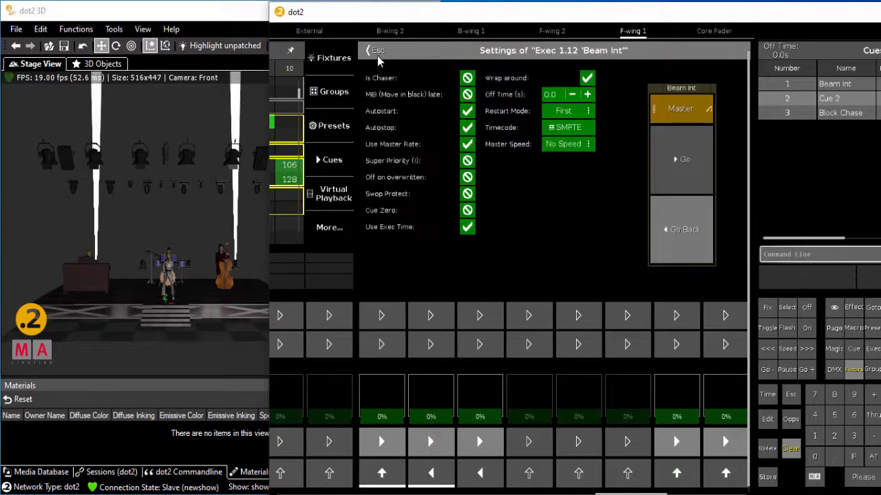
Step: Turn off Autostop for Beam Int and assign M. Speed 3 as its Master Speed
click(466, 143)
click(467, 144)
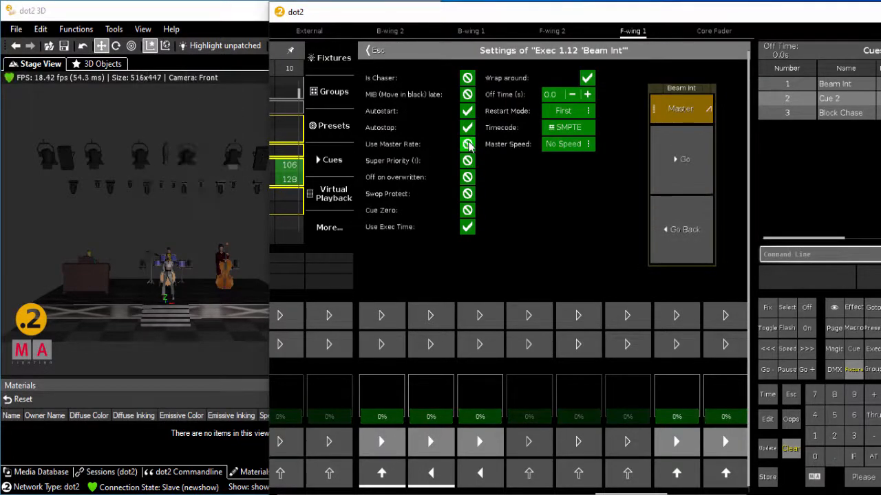
click(467, 128)
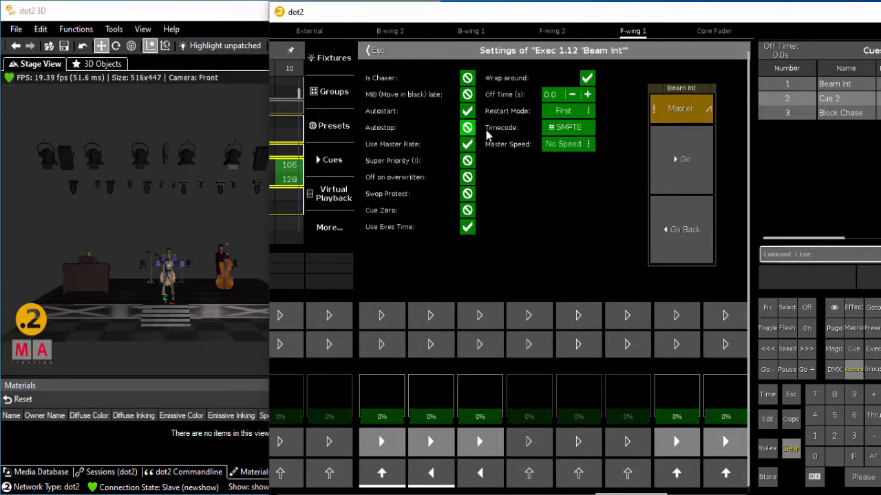
click(566, 144)
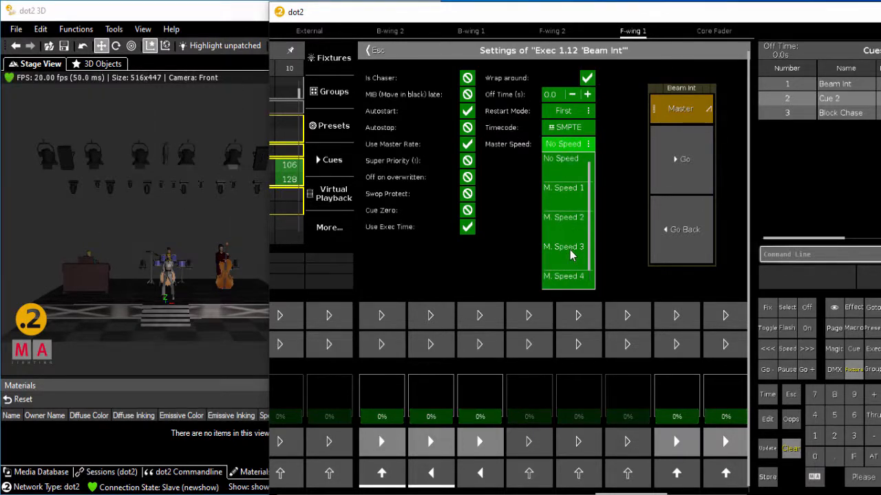
click(570, 254)
click(378, 51)
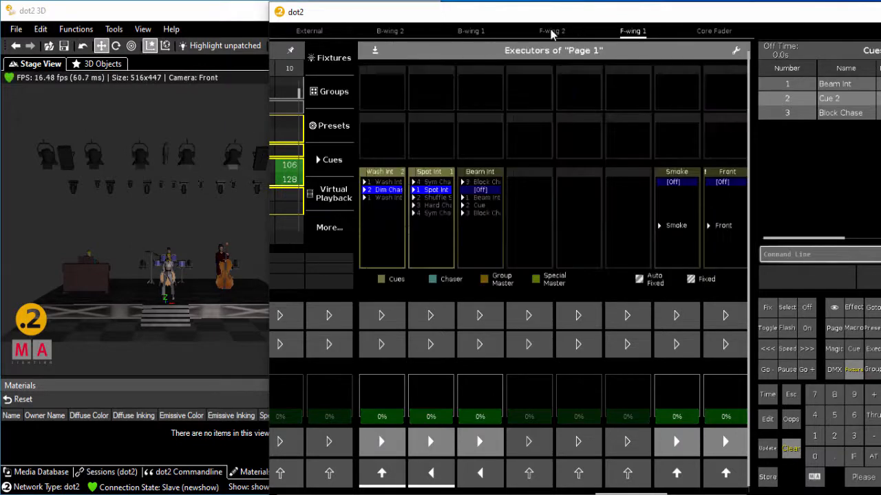
Step: Store Master Speed 3 on the F-wing 2 executor beside M.Speed 2 and clear the programmer
click(552, 32)
click(767, 479)
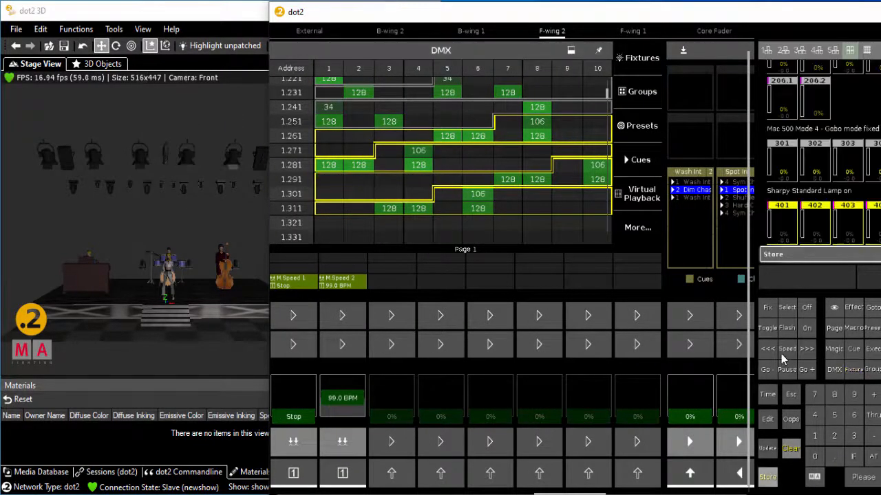
click(783, 349)
click(399, 446)
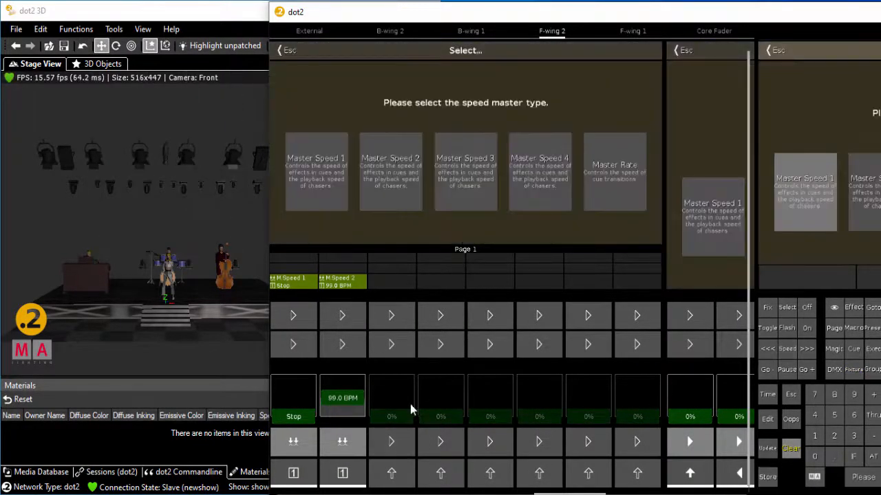
click(468, 185)
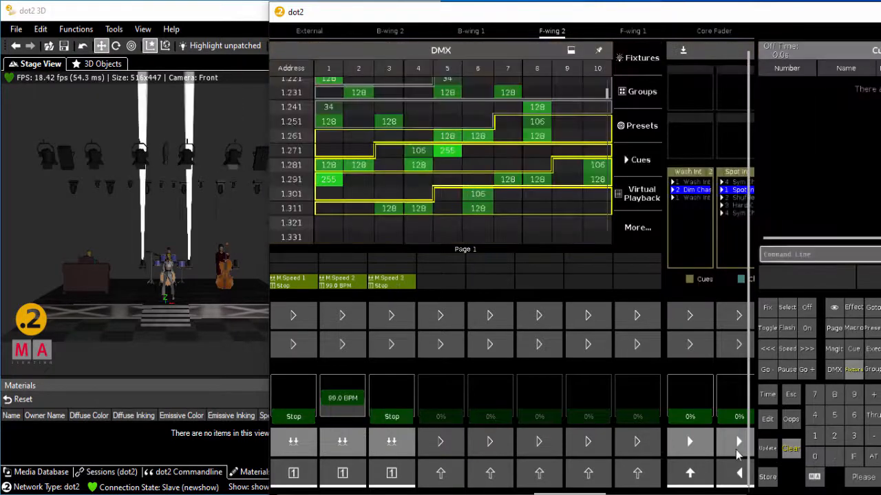
click(791, 449)
Step: Show the F-wing 2 virtual playbacks above the F-wing 1 executors and uncover more of the 3D stage
click(631, 31)
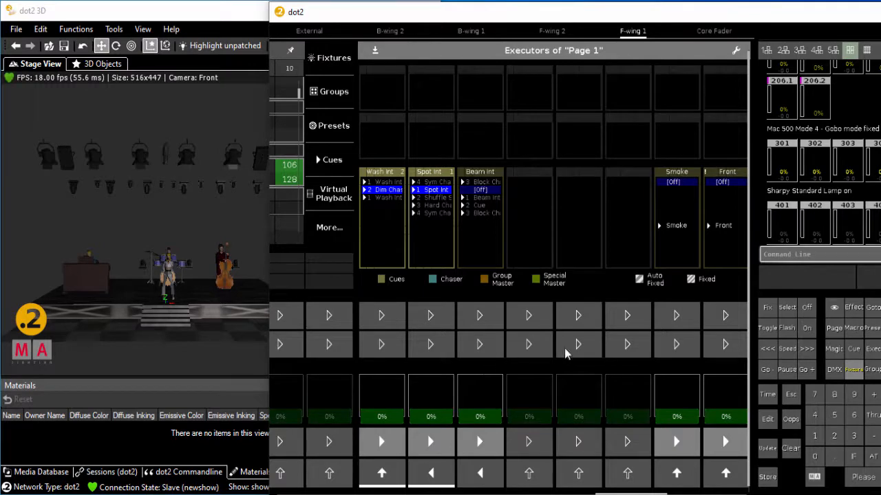
click(375, 52)
click(726, 194)
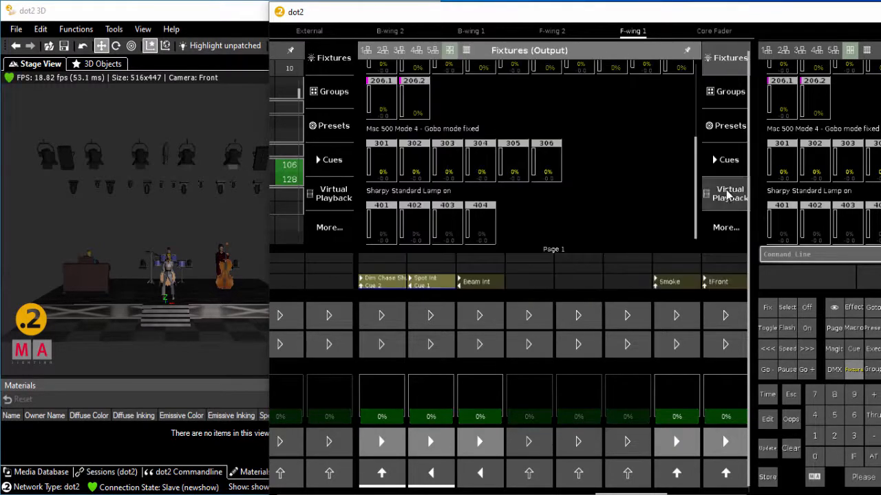
drag(543, 12, 606, 18)
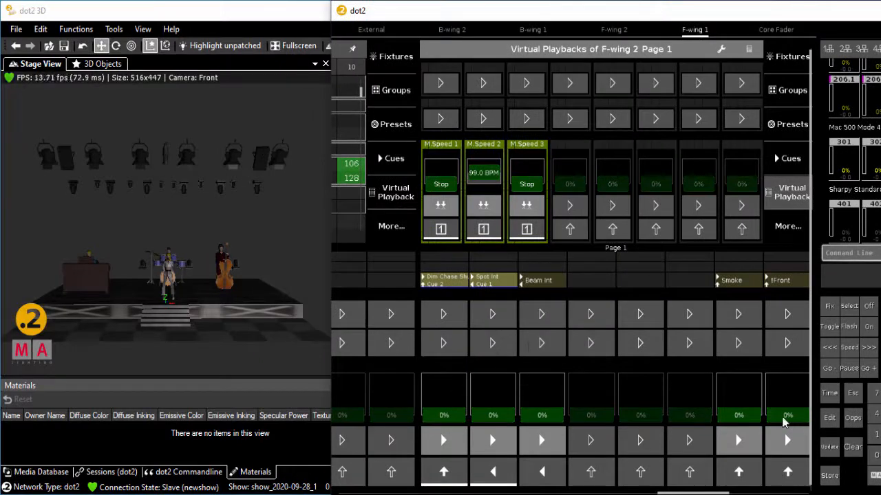
Step: Test the wash dimmer chase by raising its executor fader to 100% and lowering it back to 0%
drag(784, 421, 740, 421)
drag(450, 417, 446, 346)
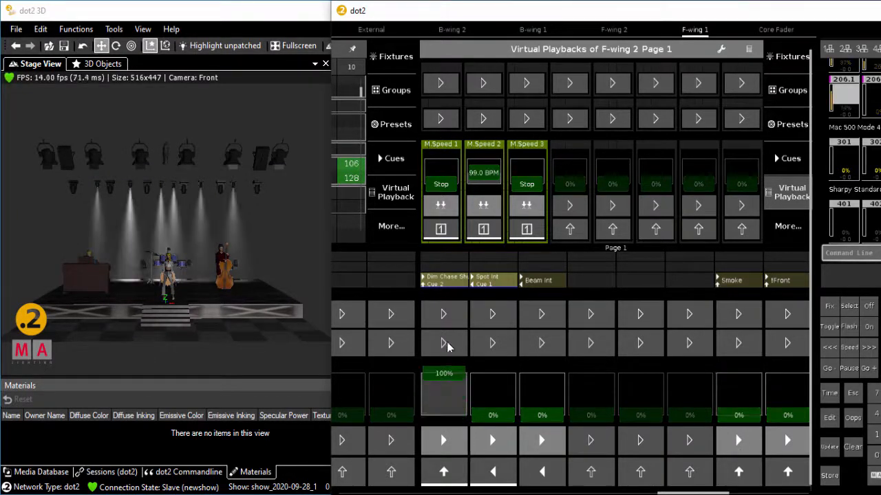
drag(452, 397, 488, 423)
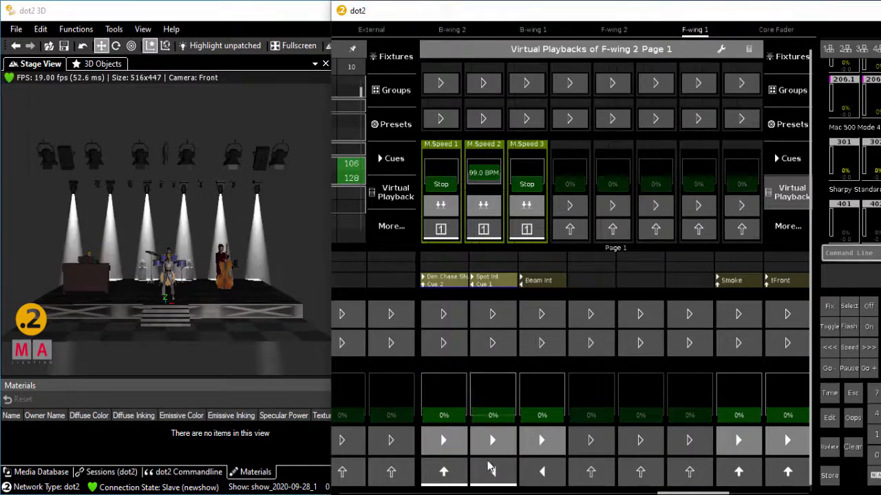
Step: Run Beam Int's cue 2 at 100%, tap Master Speed 3 to about 91.8 BPM, and return the fader to 0%
drag(543, 400, 541, 358)
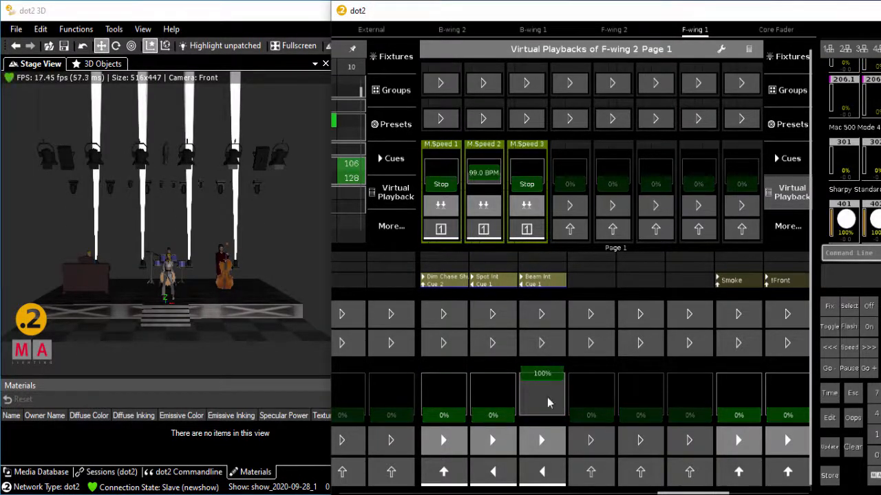
click(543, 446)
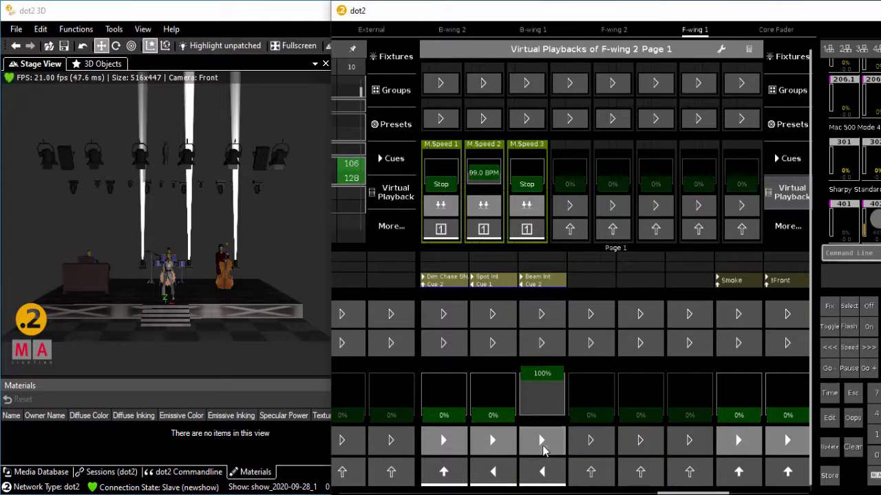
click(524, 201)
click(524, 201)
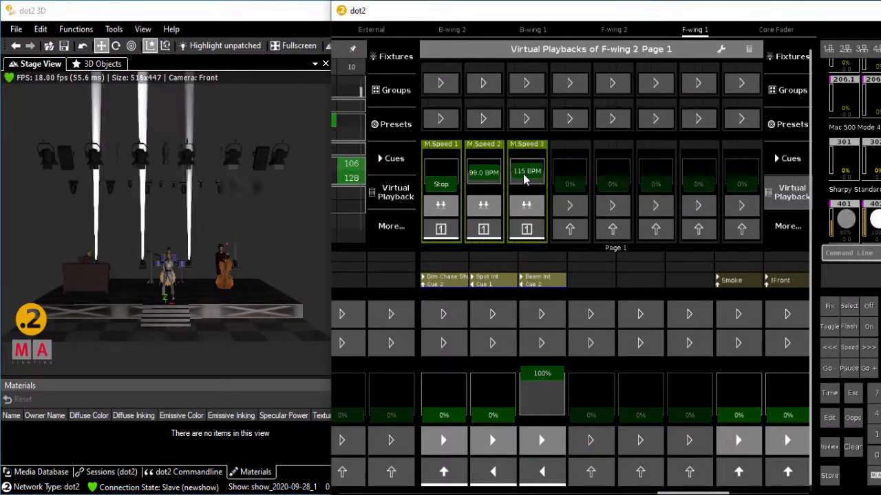
click(527, 202)
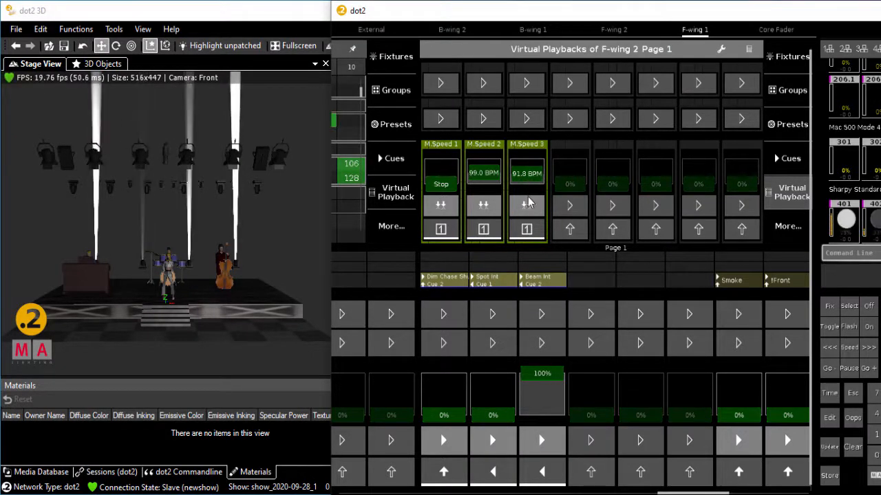
drag(558, 379, 560, 454)
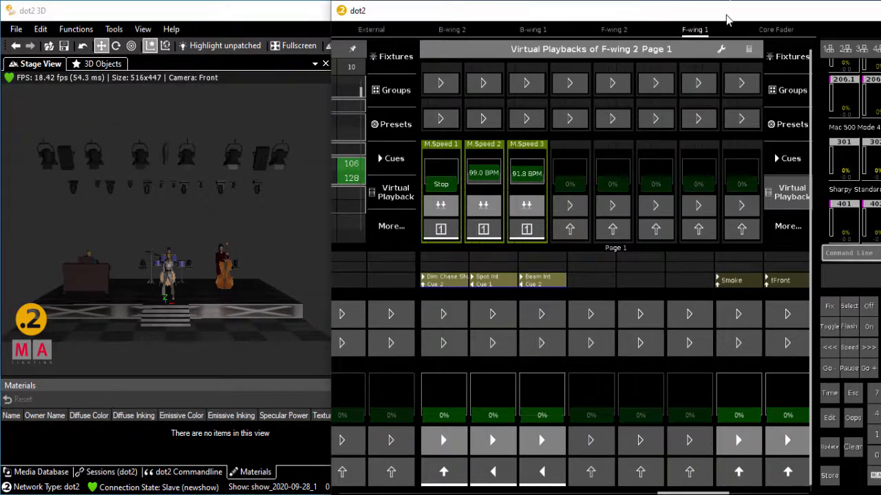
drag(689, 24, 542, 28)
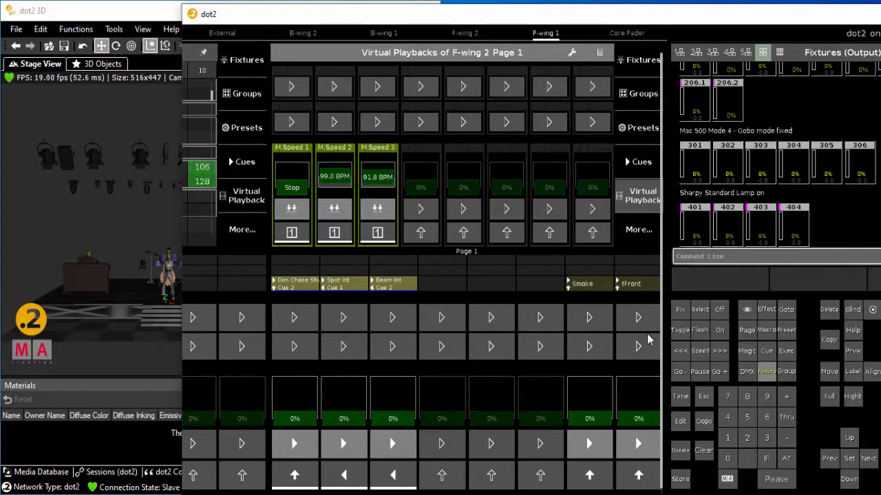
Step: Store the Blinder group at full on the executor button above !Front, label it Bliner, and clear the programmer
click(641, 95)
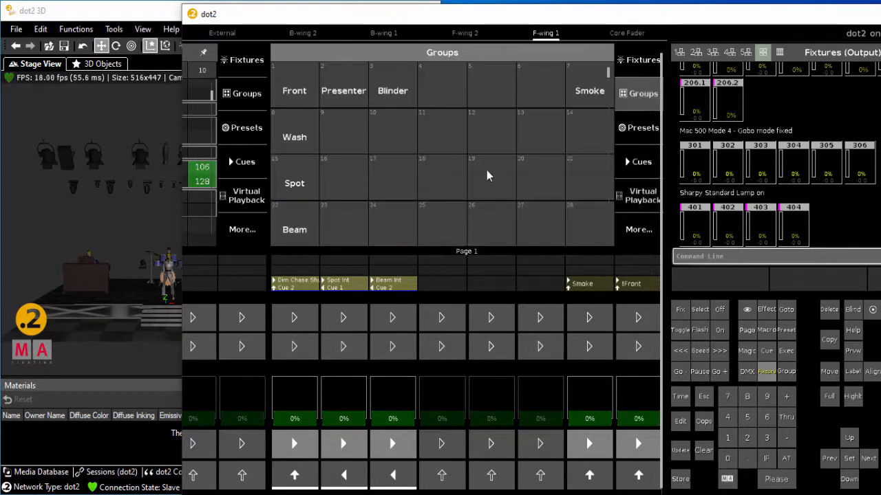
click(403, 98)
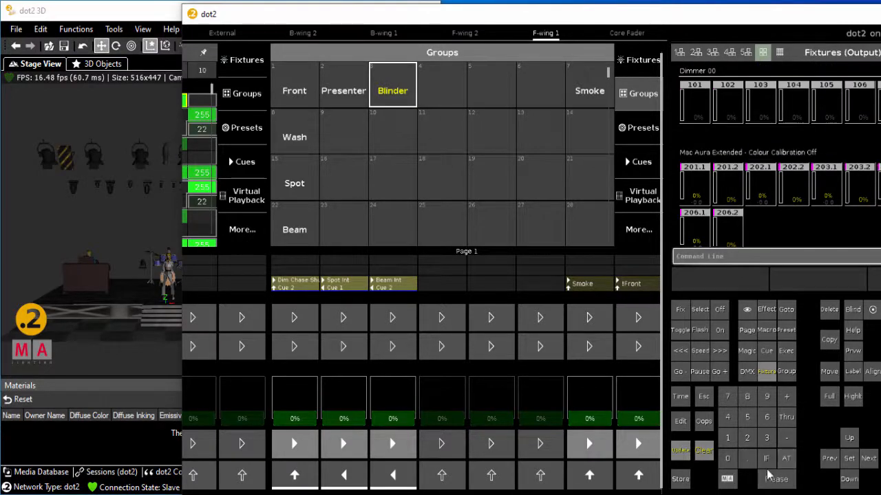
click(680, 479)
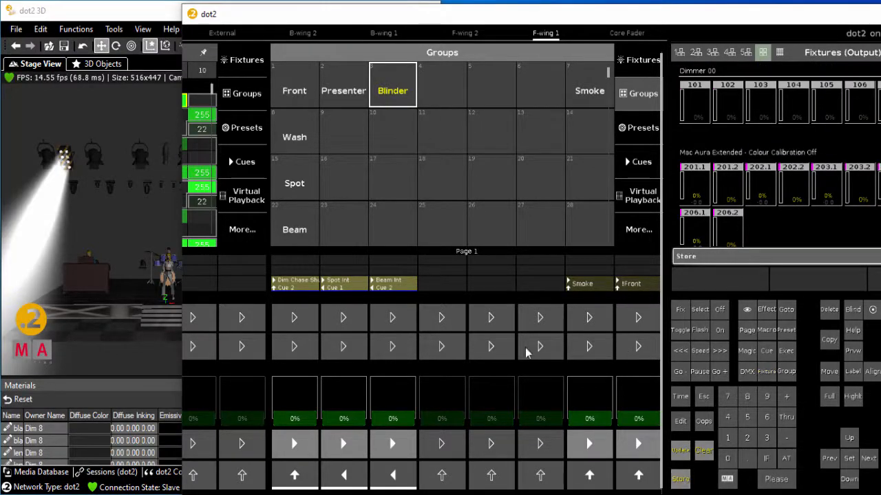
click(637, 348)
click(622, 256)
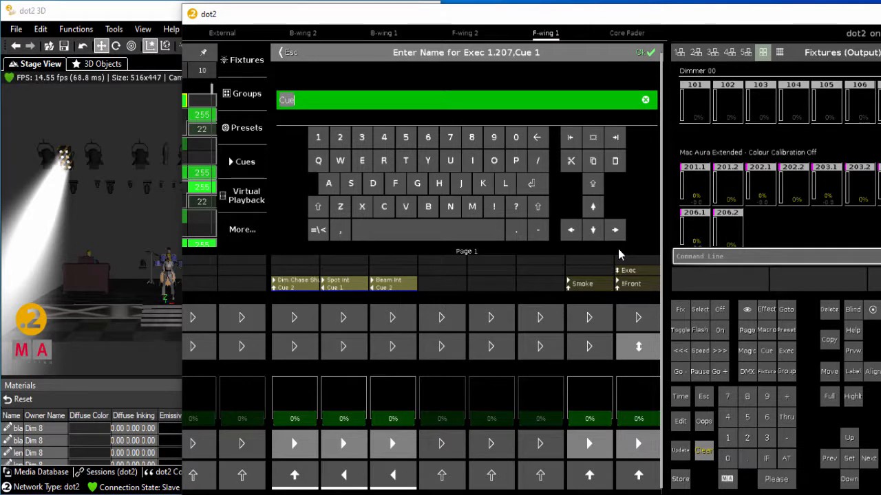
text(Bliner)
key(Return)
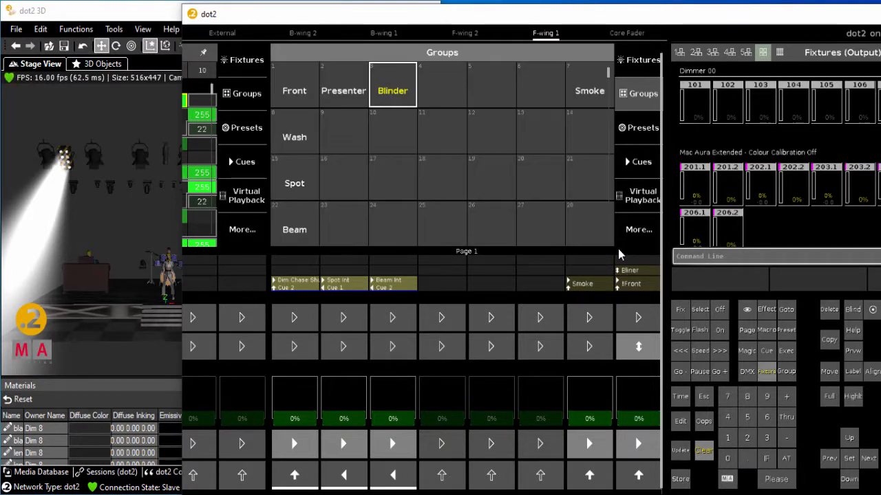
click(703, 450)
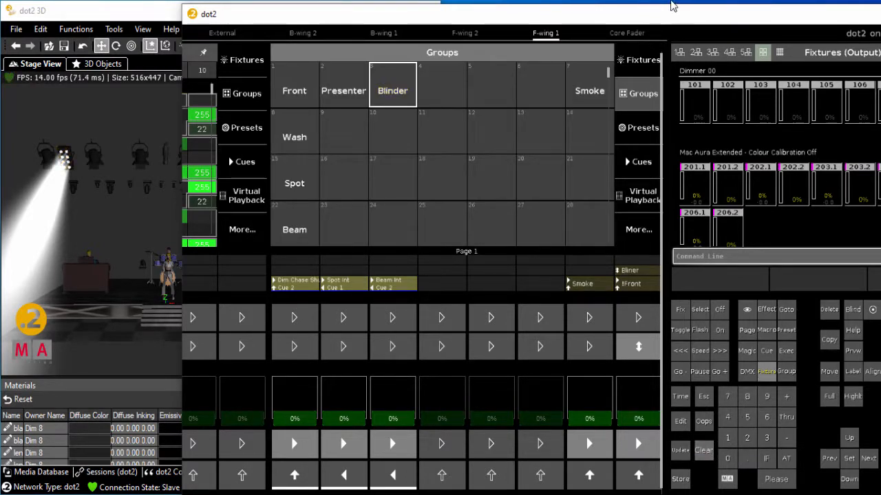
Step: Uncover the backup controls and quick-save the show file
drag(675, 22, 560, 18)
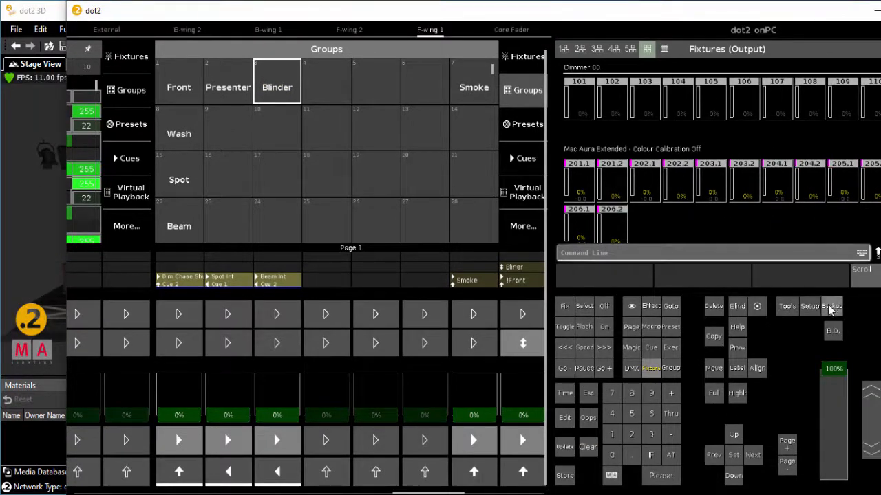
click(832, 306)
click(833, 306)
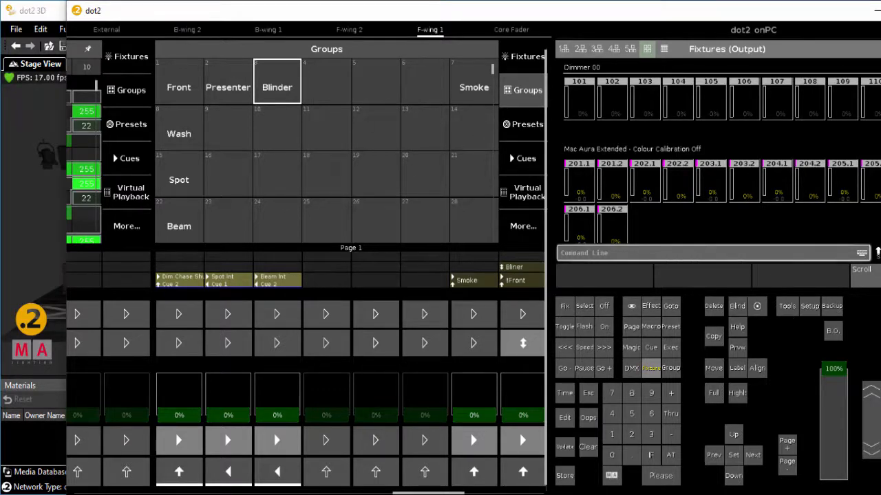
Step: Review the speed master executors on F-wing 2 and return to the F-wing 1 view
drag(394, 16, 465, 21)
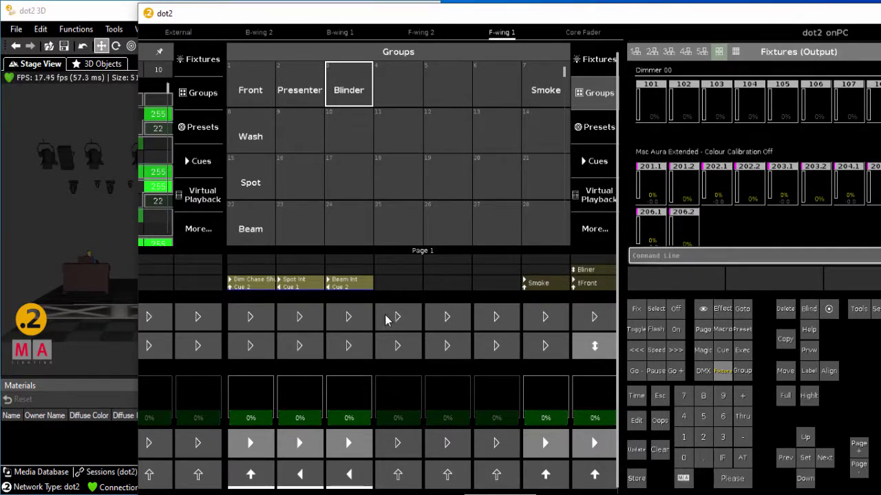
click(422, 34)
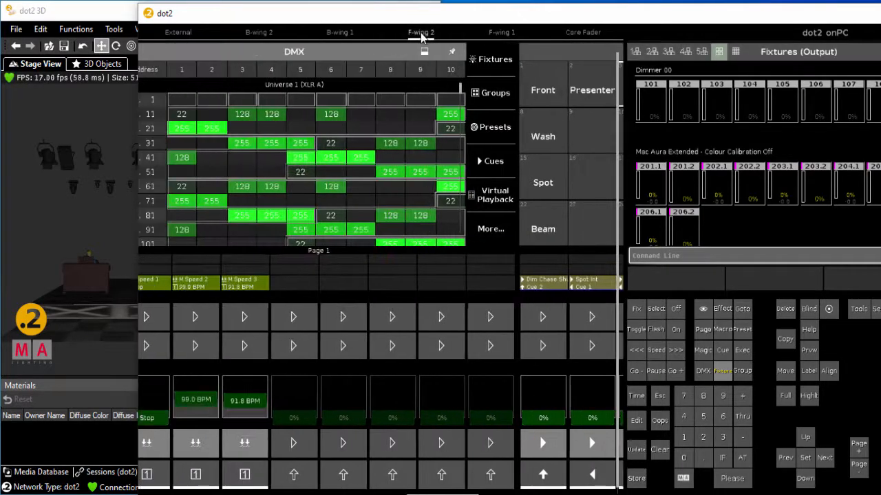
click(487, 34)
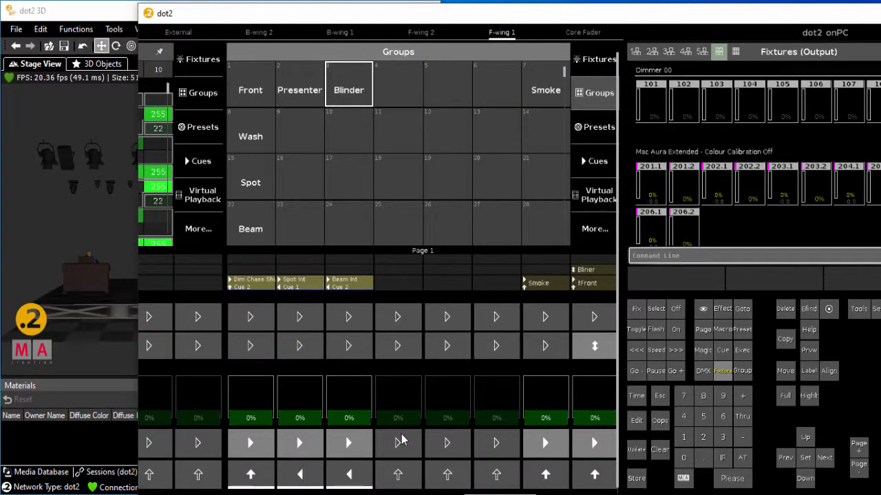
Step: Raise the Dim Chase, Spot Int and Beam Int faders to 100% and step the beam executor to cue 1
drag(392, 21, 463, 32)
drag(330, 435, 340, 349)
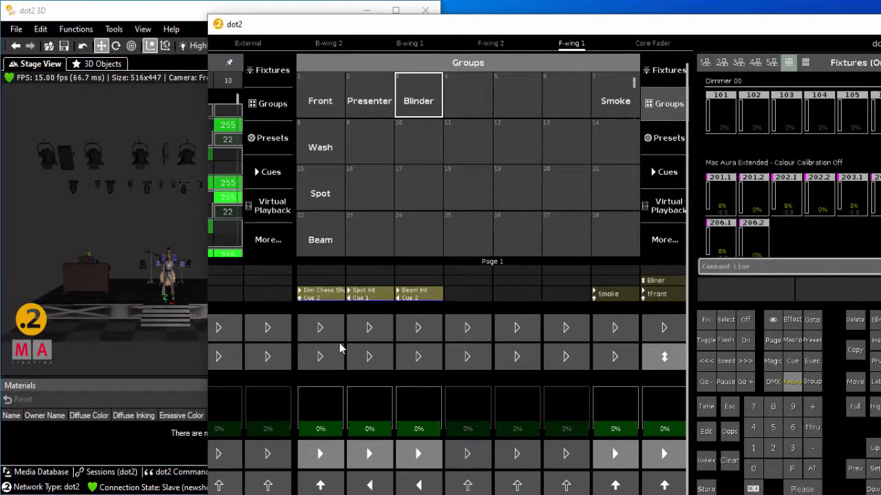
drag(373, 438, 389, 395)
drag(417, 436, 417, 375)
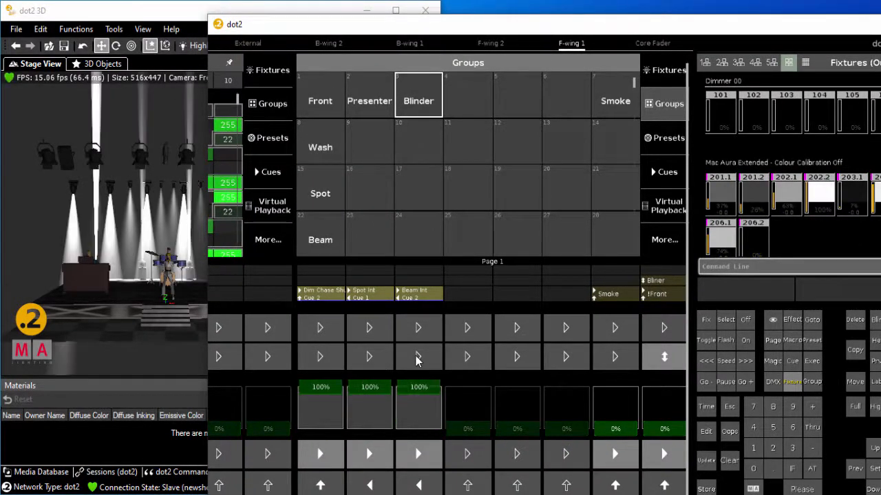
drag(492, 32, 500, 54)
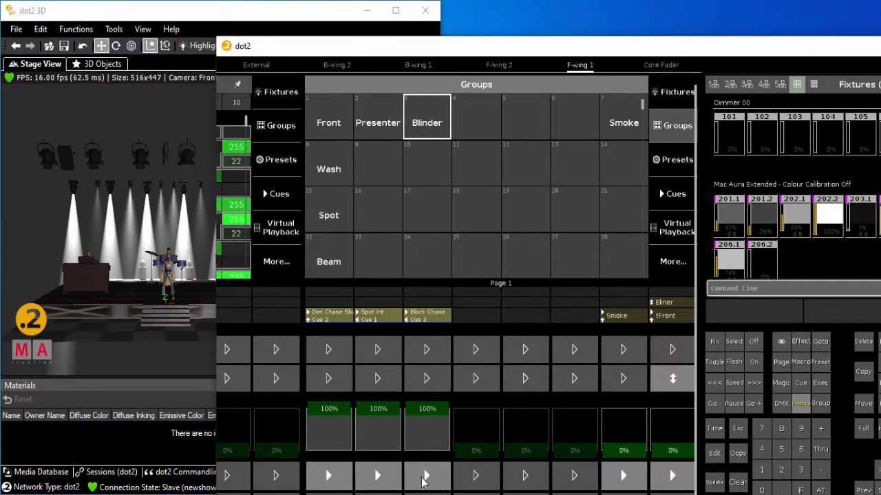
click(424, 480)
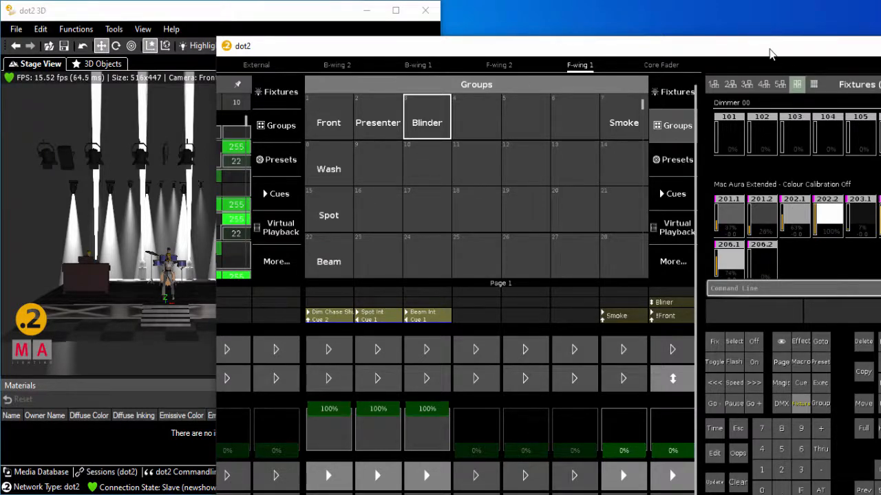
Step: Set the Wash group to red at hue 0 and saturation 100, and store it as color preset 1
drag(770, 52, 586, 52)
drag(776, 54, 735, 16)
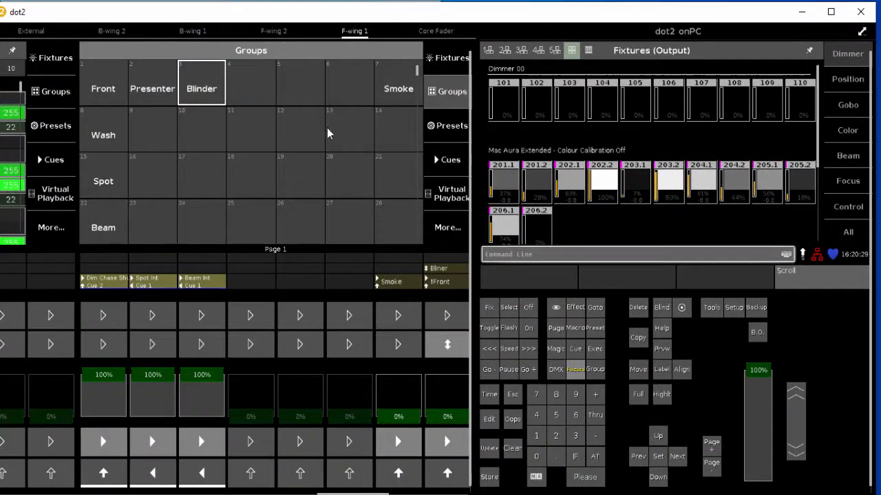
click(107, 135)
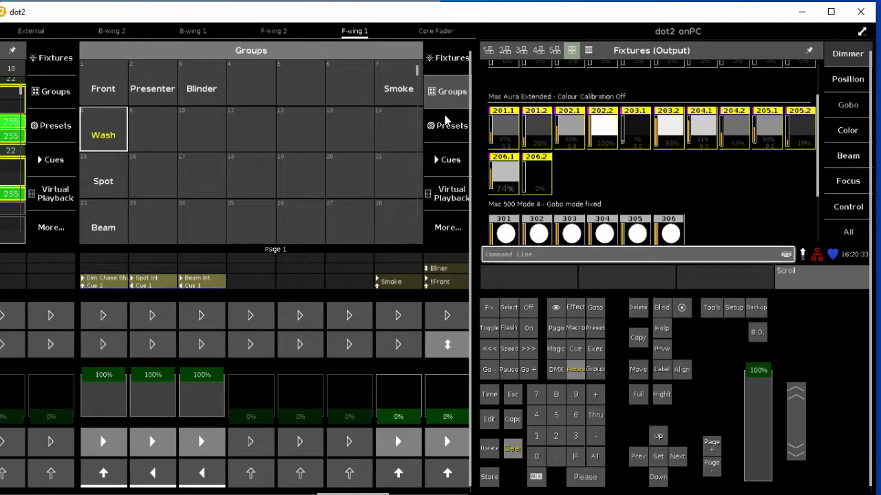
click(847, 133)
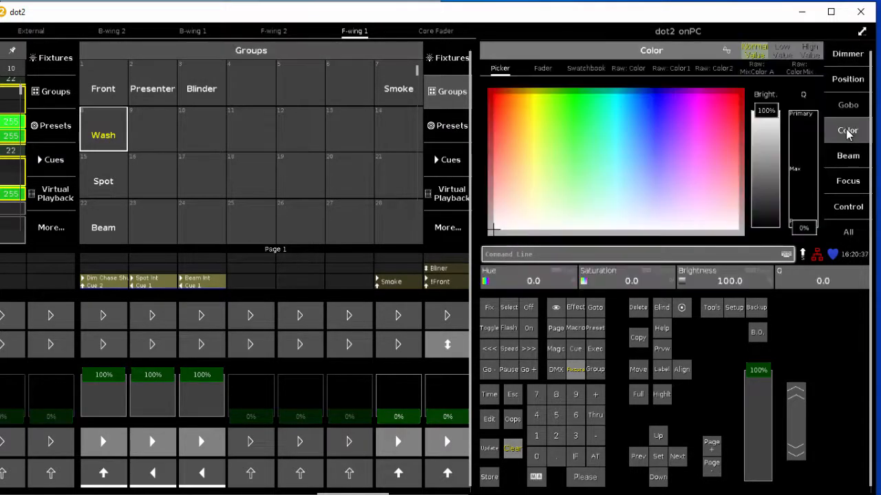
click(451, 135)
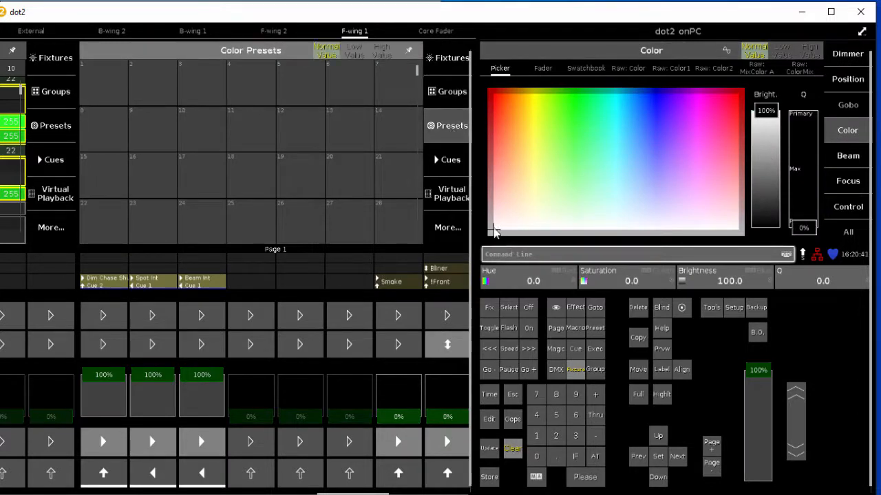
click(492, 92)
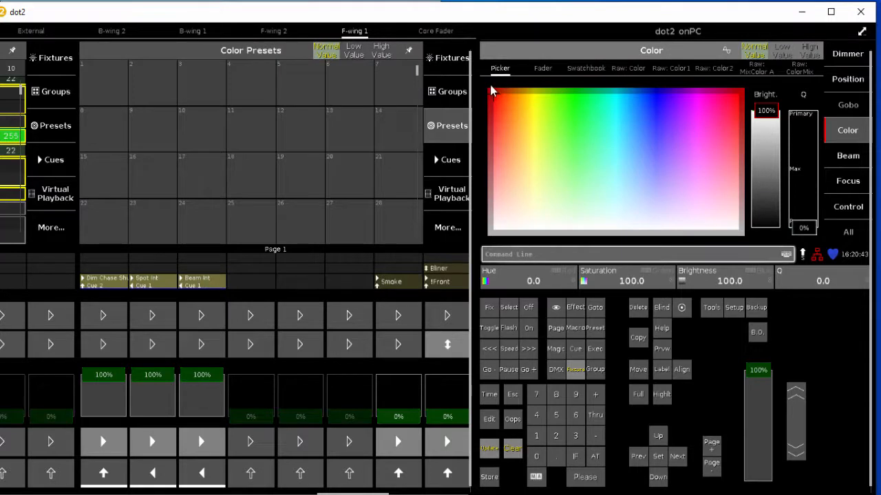
click(489, 478)
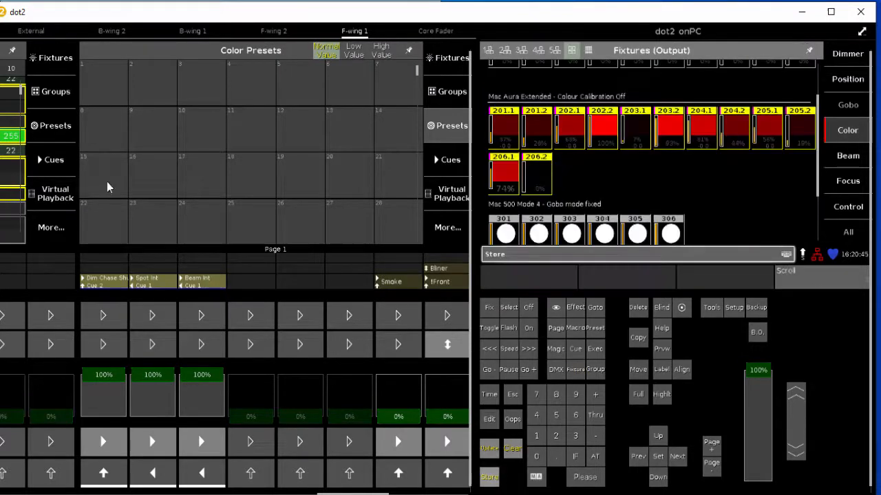
click(106, 92)
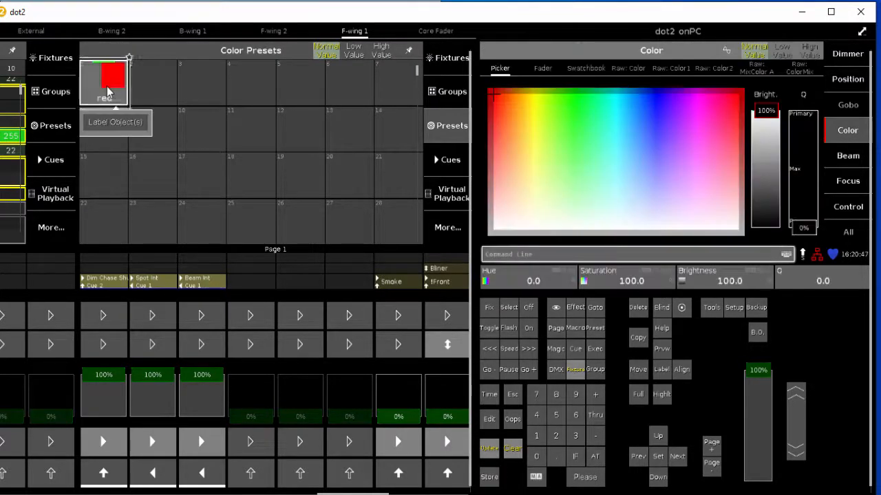
Step: Store a pink of hue about 320 as color preset 2 and a magenta of hue about 292 as color preset 3
drag(737, 92, 713, 95)
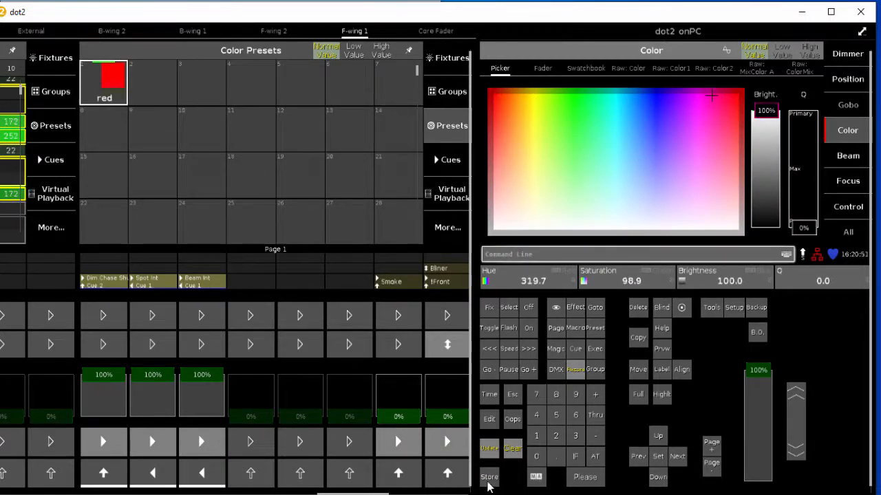
click(489, 478)
click(157, 86)
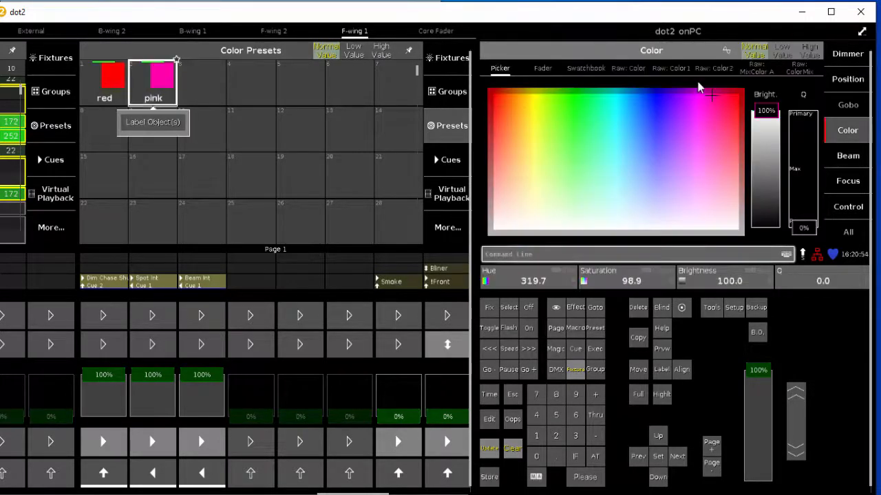
click(695, 100)
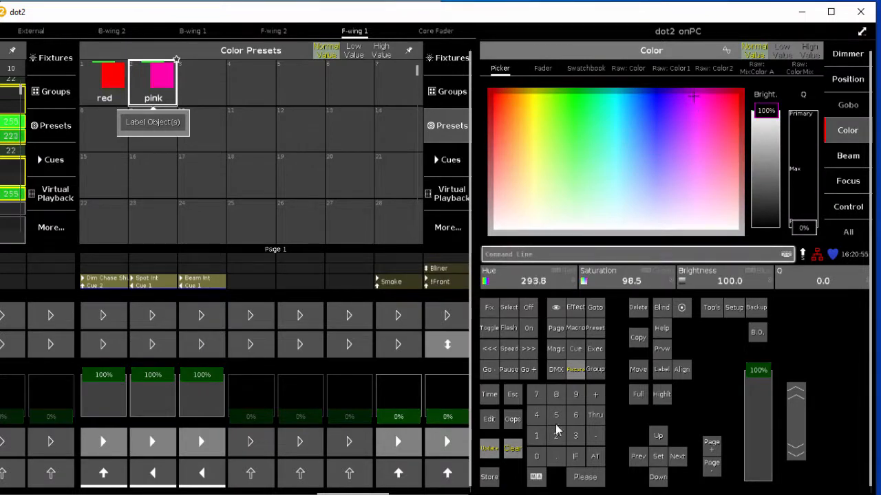
click(489, 477)
click(197, 89)
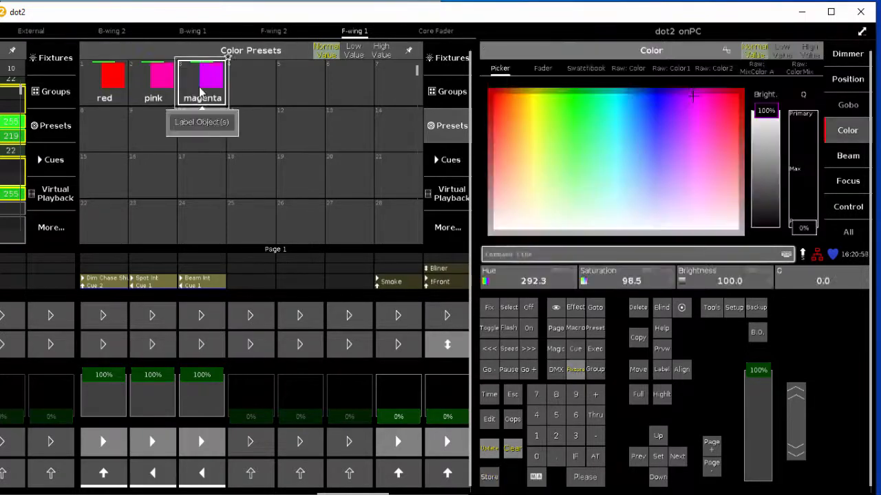
Step: Store an orange of hue about 33 as color preset 4 and a yellow of hue 54 as color preset 5
drag(695, 102, 517, 103)
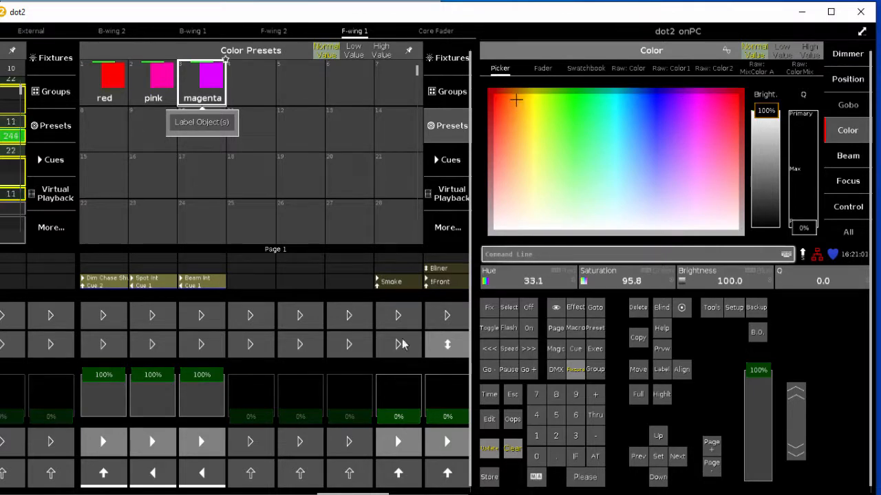
click(490, 477)
click(252, 82)
click(534, 100)
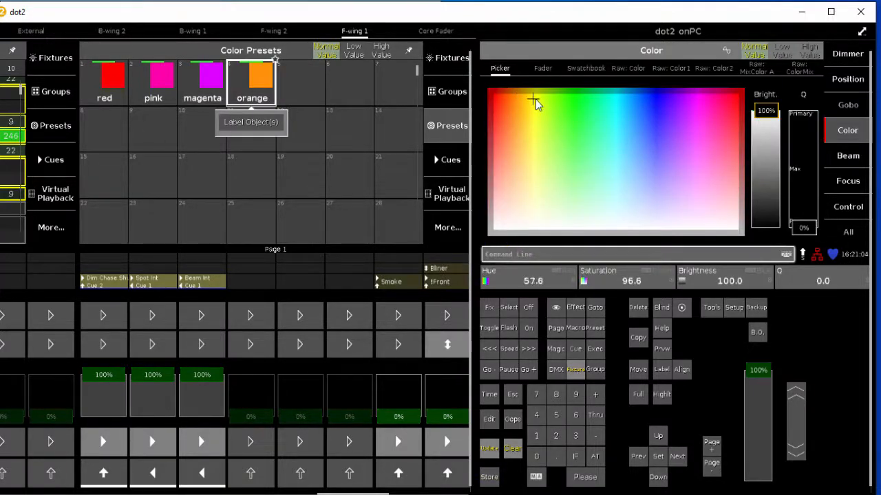
drag(535, 100, 531, 100)
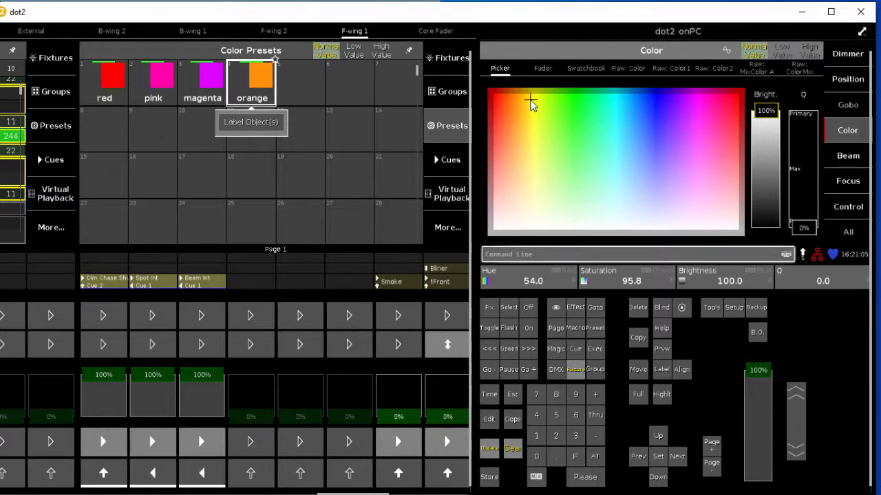
click(489, 477)
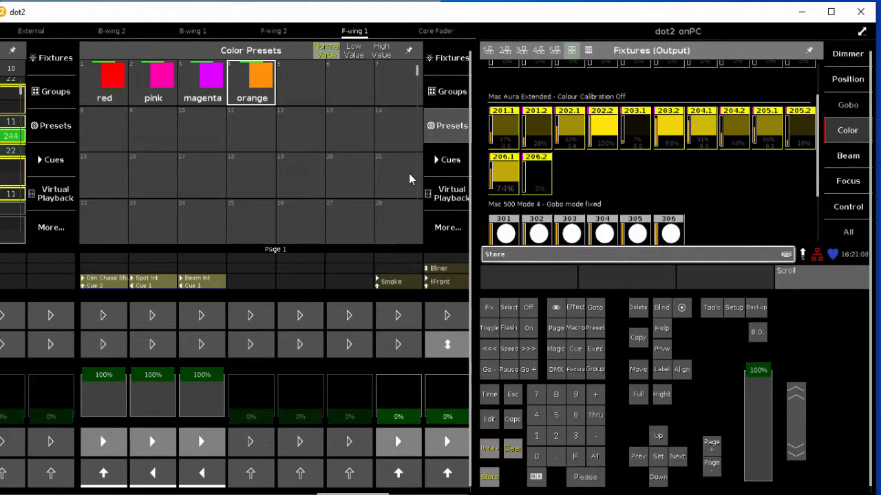
click(301, 81)
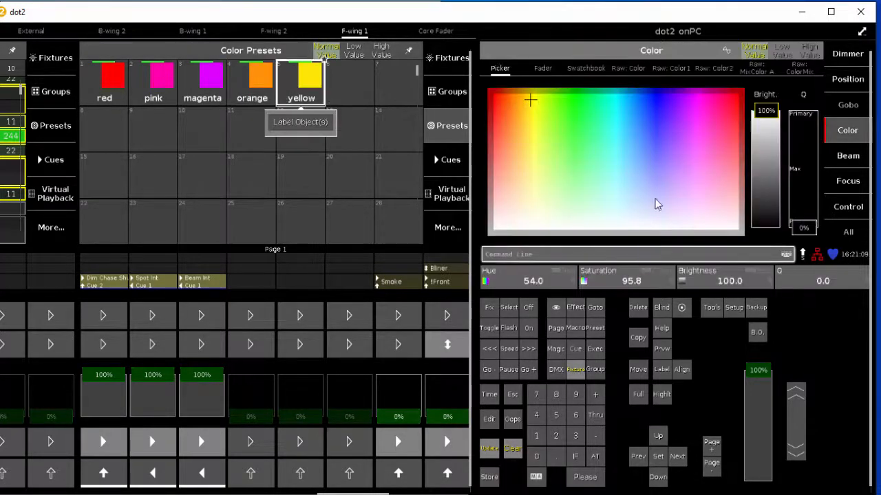
Step: Store a cyan of hue about 180 as color preset 6 and a blue of hue about 233 as color preset 7
click(617, 100)
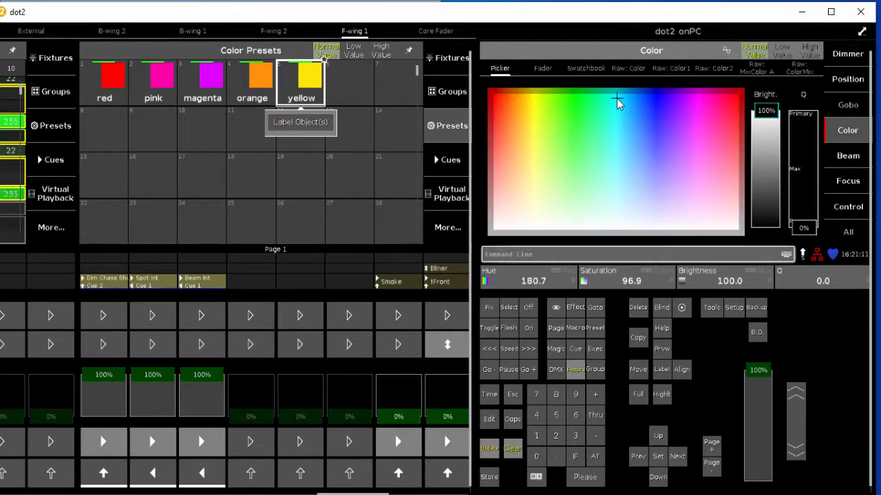
click(488, 476)
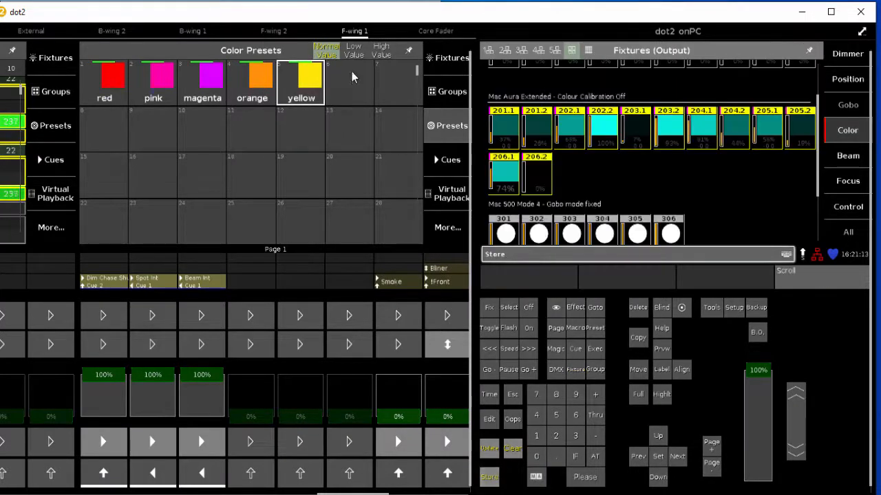
click(357, 89)
drag(615, 100, 653, 101)
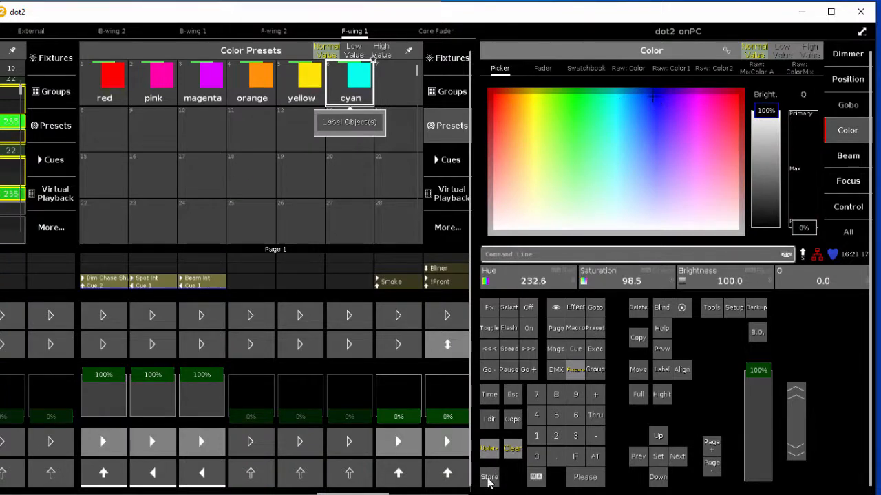
click(488, 476)
click(406, 69)
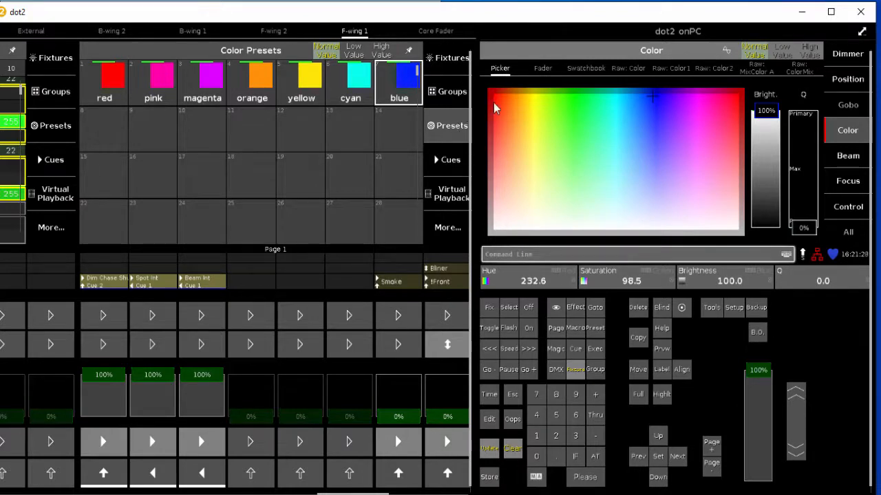
Step: Select the Spot group, set its color to white at saturation 0 with the color picker, and store it as color preset 8
click(448, 96)
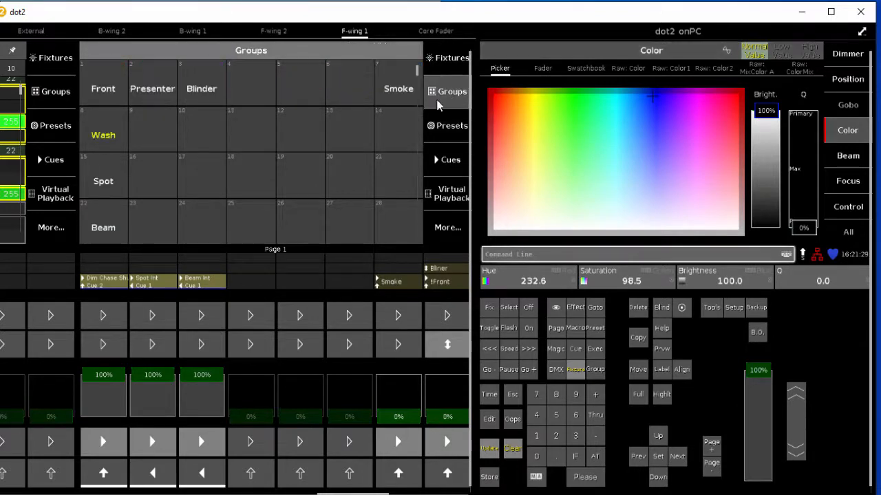
click(96, 175)
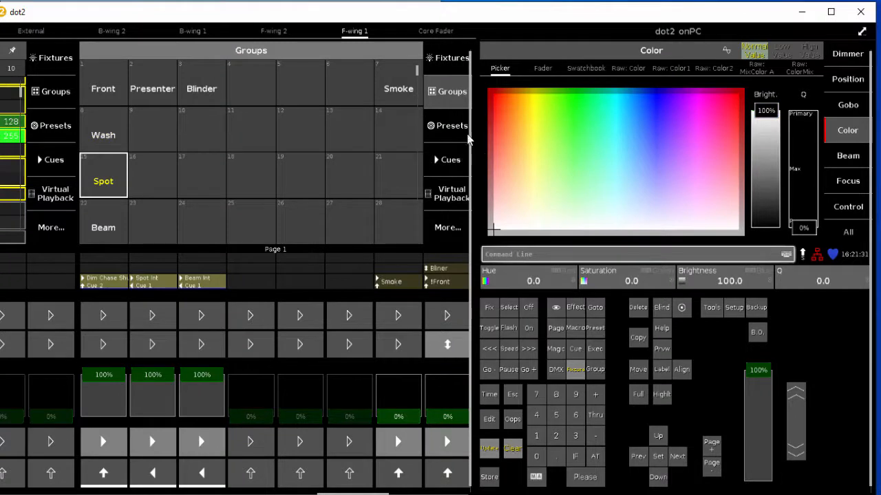
click(449, 125)
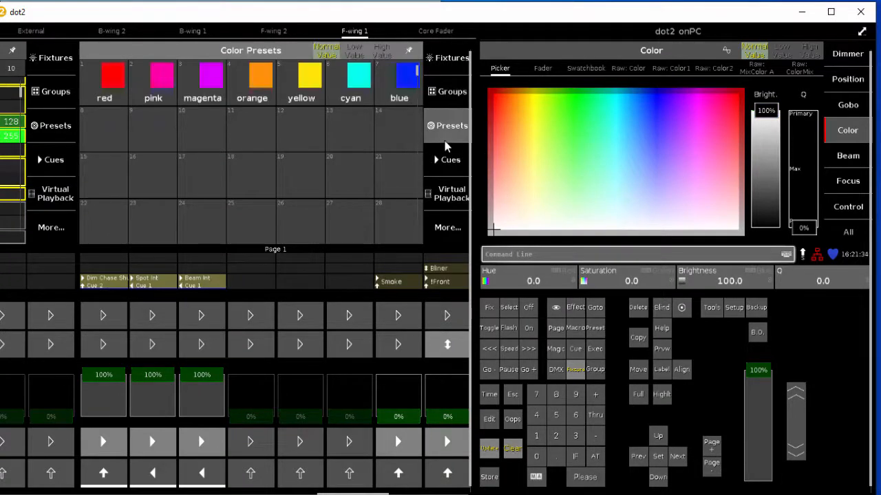
click(506, 152)
click(503, 138)
drag(503, 116, 494, 229)
click(489, 476)
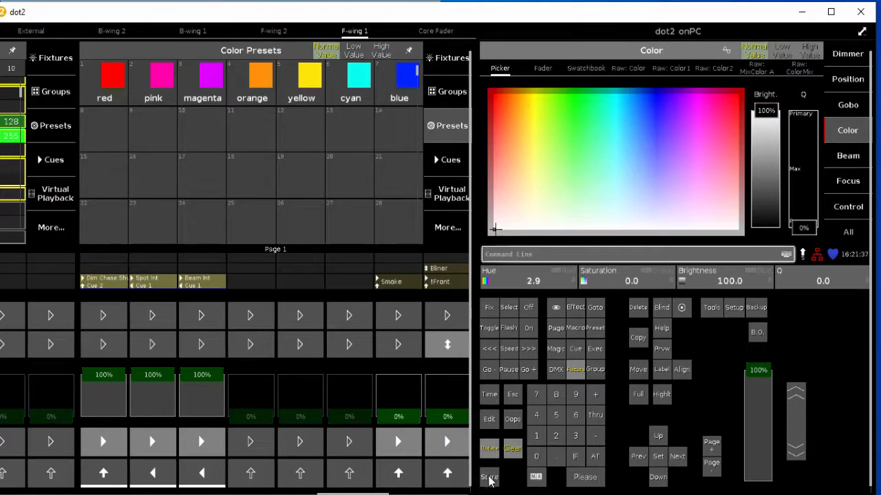
click(103, 131)
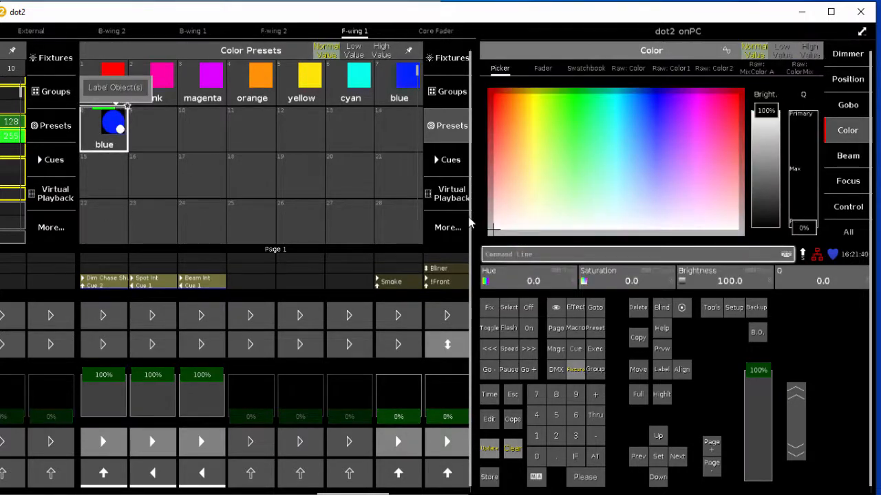
Step: Clear the programmer and delete color preset 8
click(510, 449)
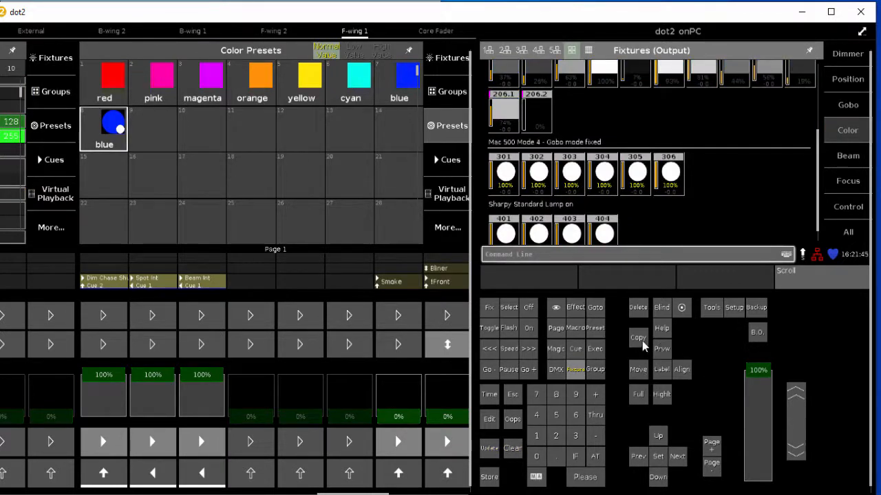
click(637, 310)
click(112, 136)
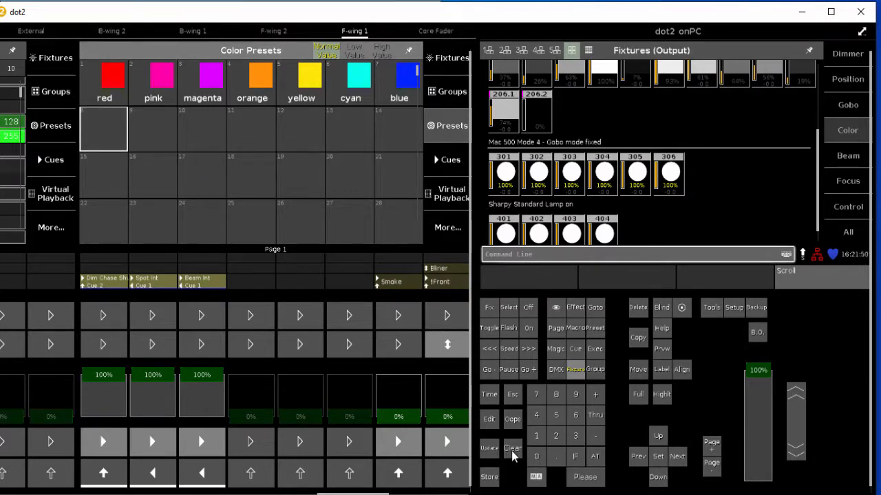
Step: Select the Spot group, set color wheel C1 to open, and store it as color preset 8
click(596, 371)
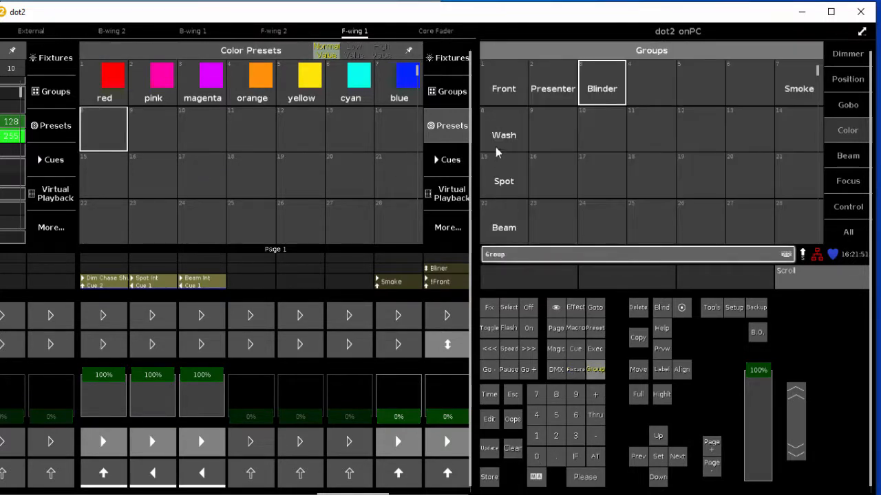
click(501, 183)
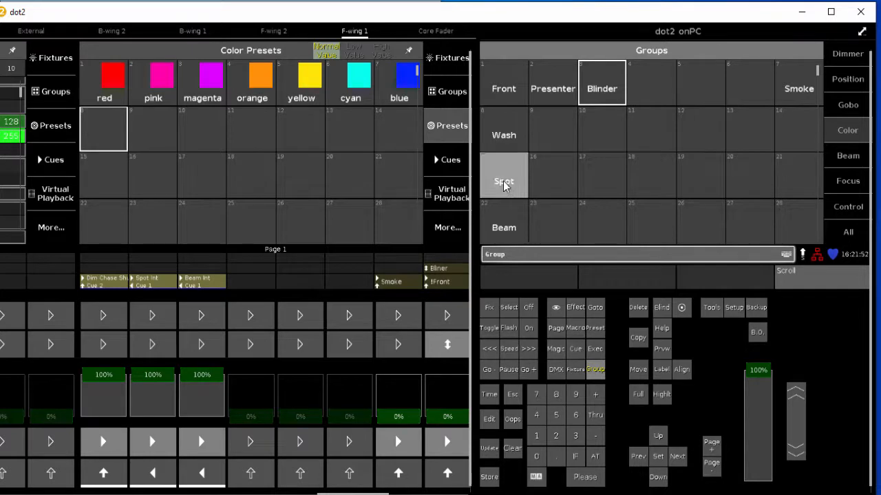
click(850, 133)
drag(506, 199, 539, 217)
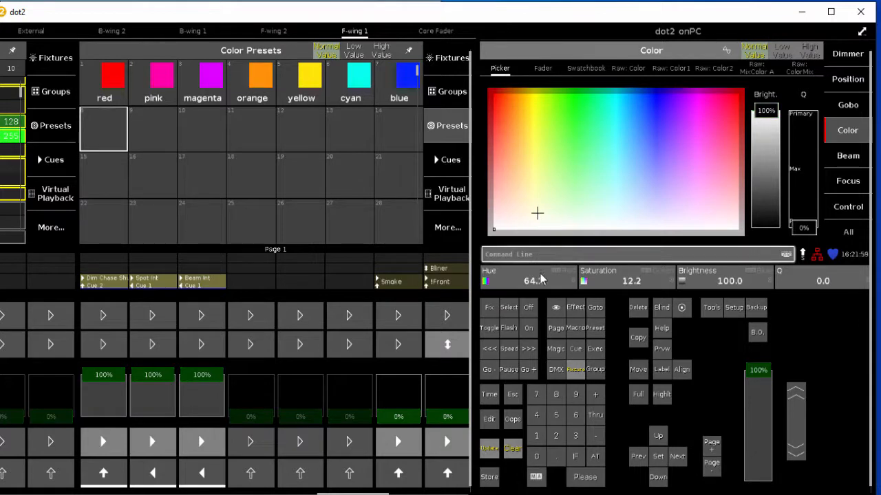
click(542, 68)
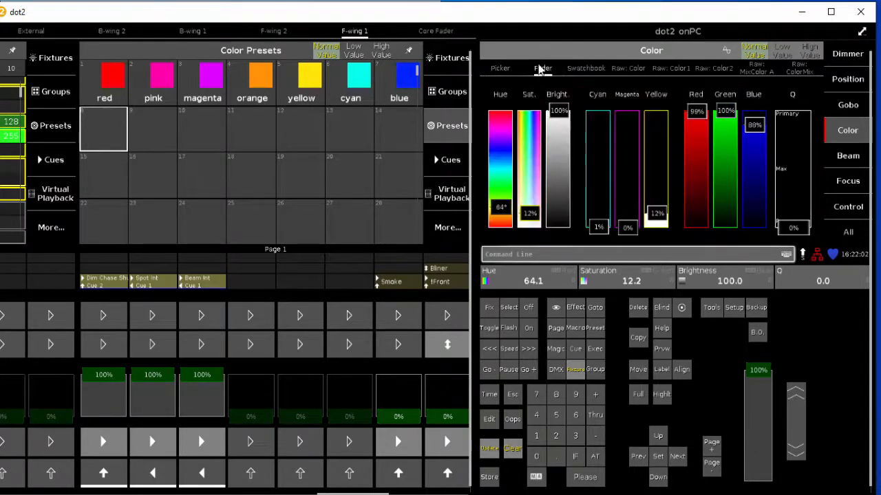
click(629, 68)
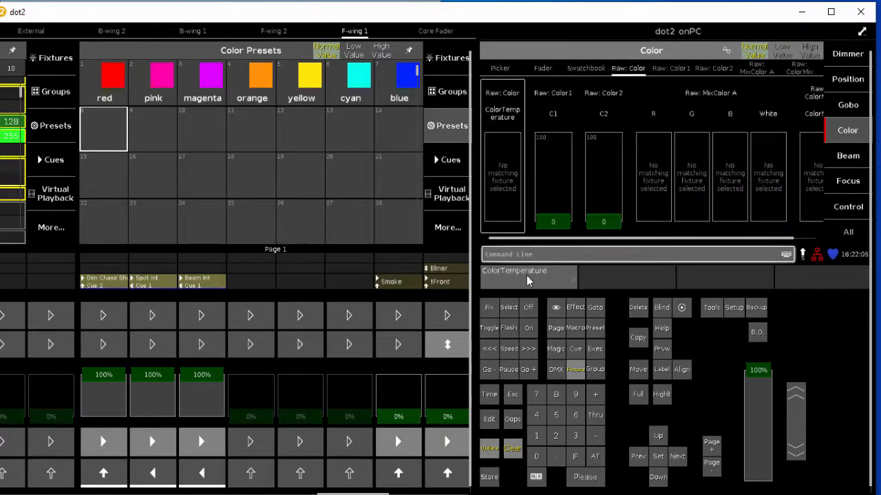
mouse_move(552, 223)
mouse_down()
mouse_move(559, 202)
mouse_move(559, 217)
mouse_up()
click(559, 216)
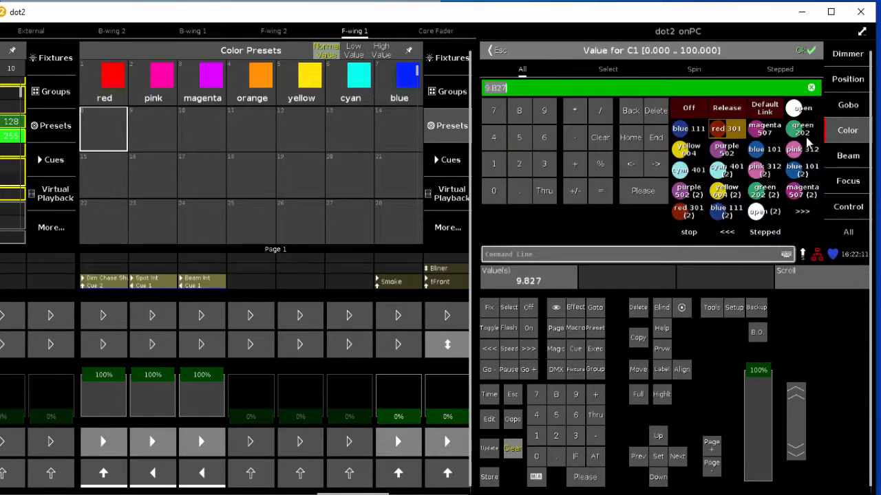
click(795, 115)
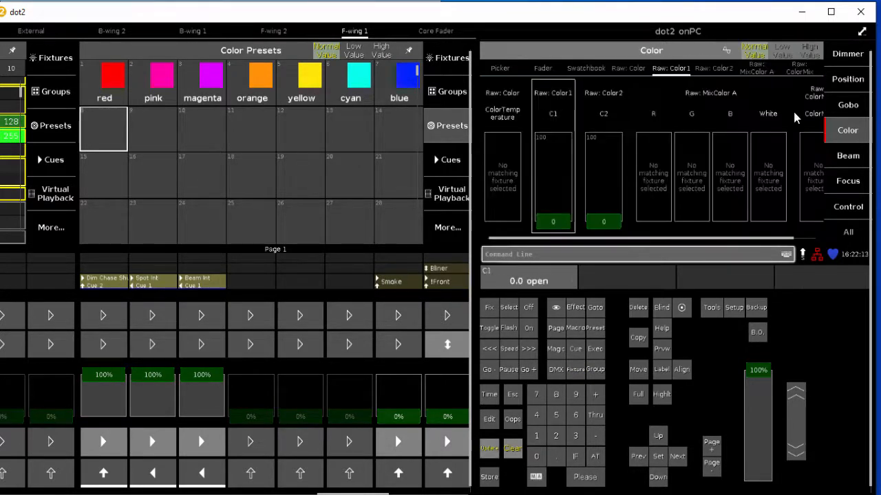
click(488, 476)
click(94, 126)
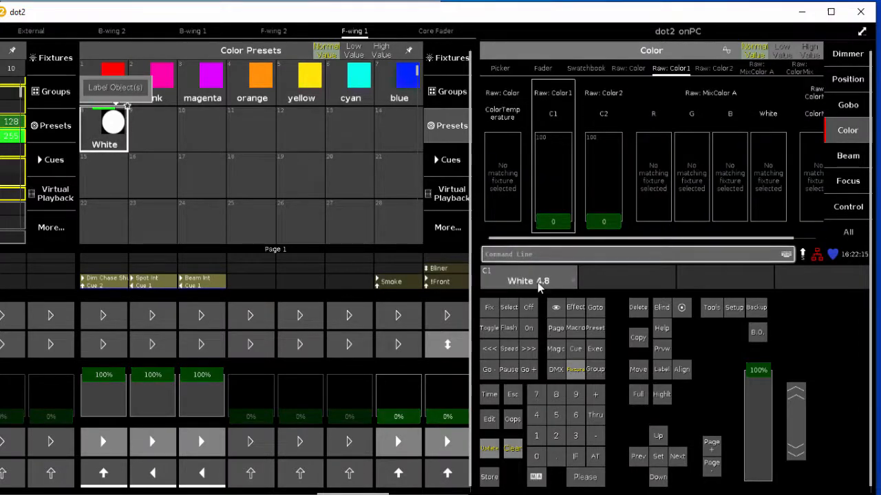
Step: Store the Spot group's C1 color red 301 as color preset 9 and magenta 507 as color preset 10
click(539, 285)
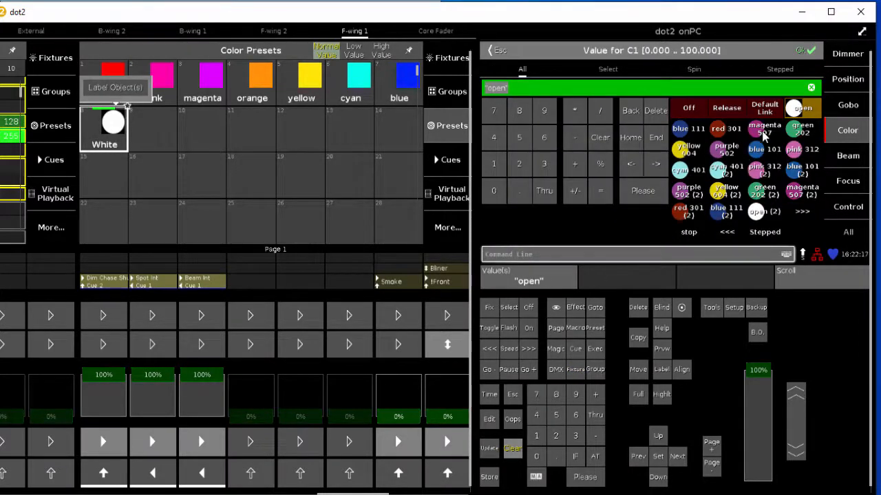
click(726, 128)
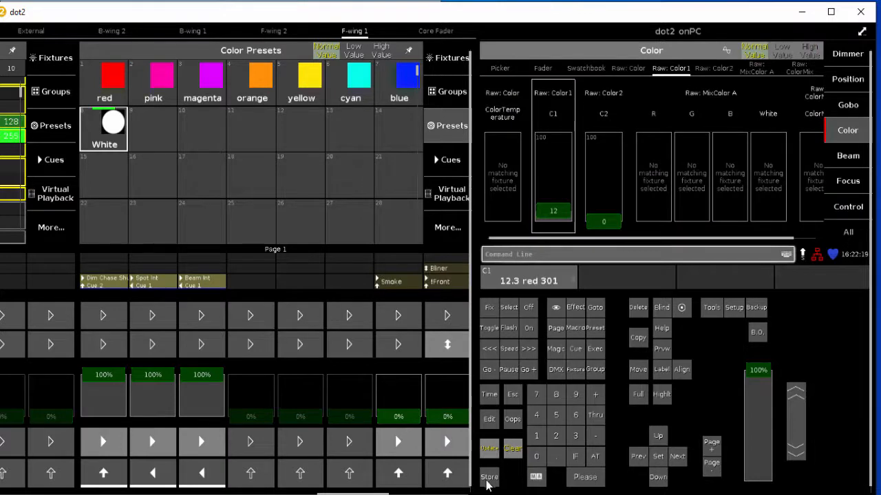
click(488, 477)
click(157, 134)
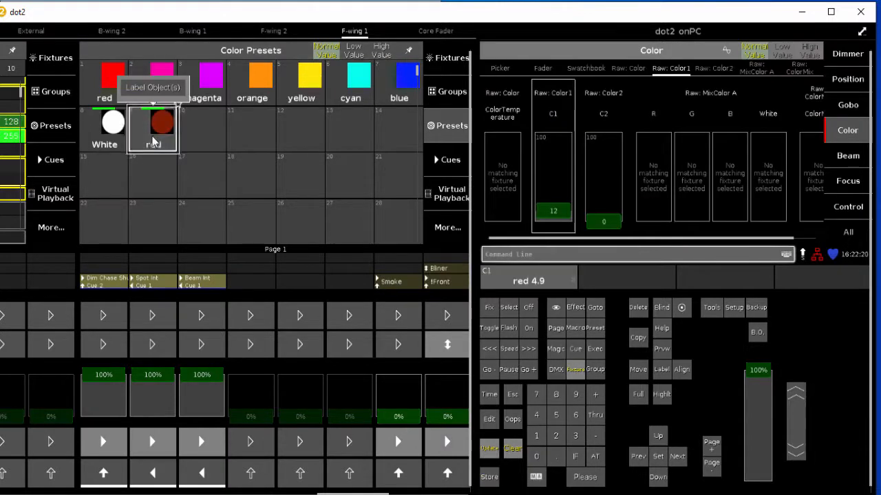
click(518, 285)
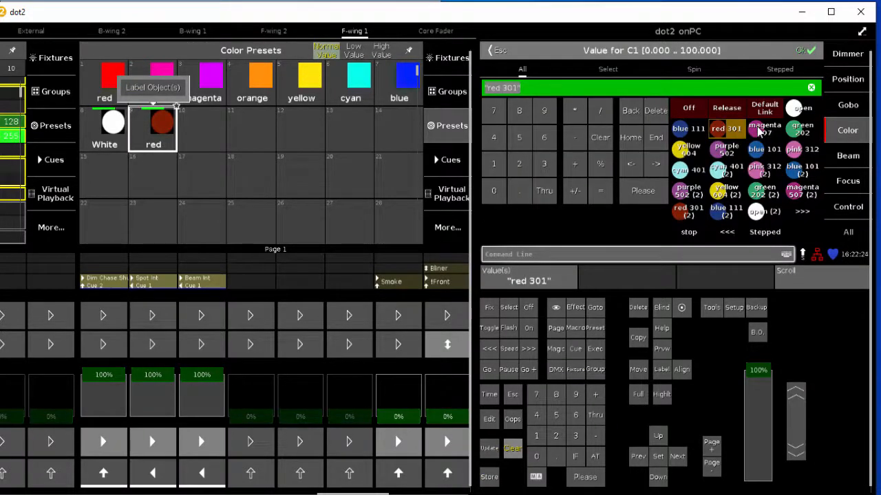
click(761, 129)
click(488, 477)
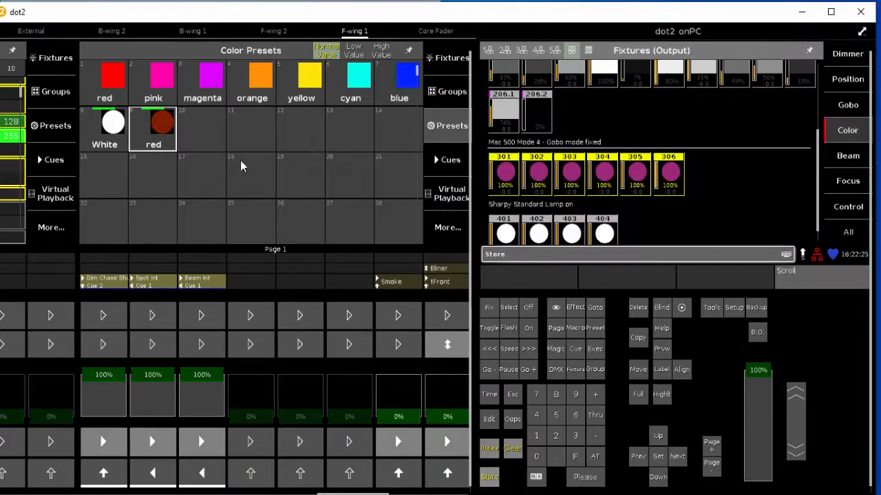
click(209, 132)
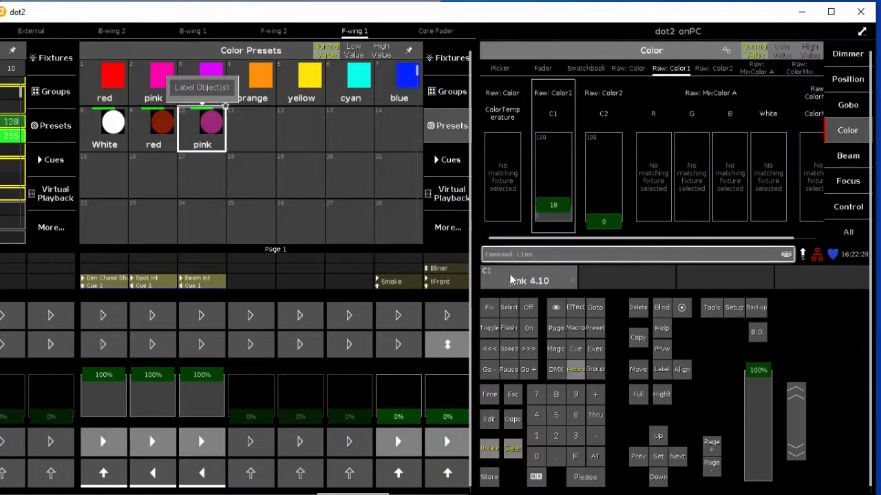
Step: Store the Spot group's C1 color pink 312 as color preset 11 and yellow 604 as color preset 12
click(513, 280)
click(793, 159)
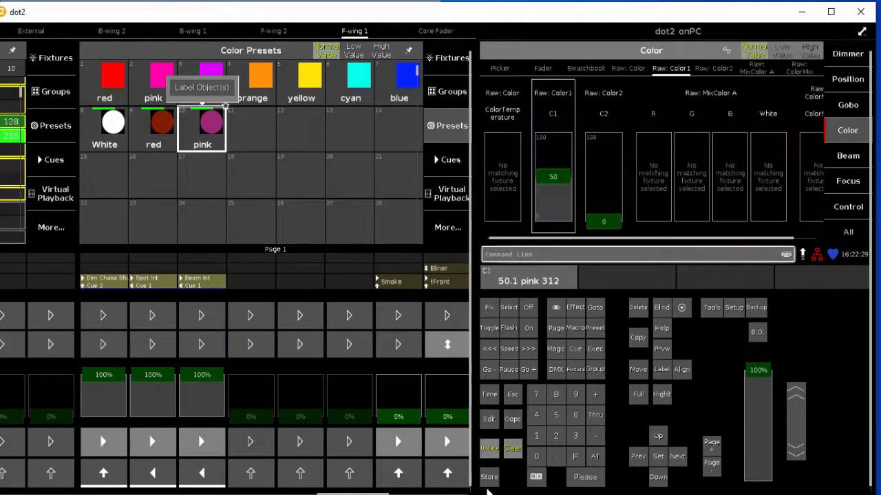
click(488, 482)
click(254, 134)
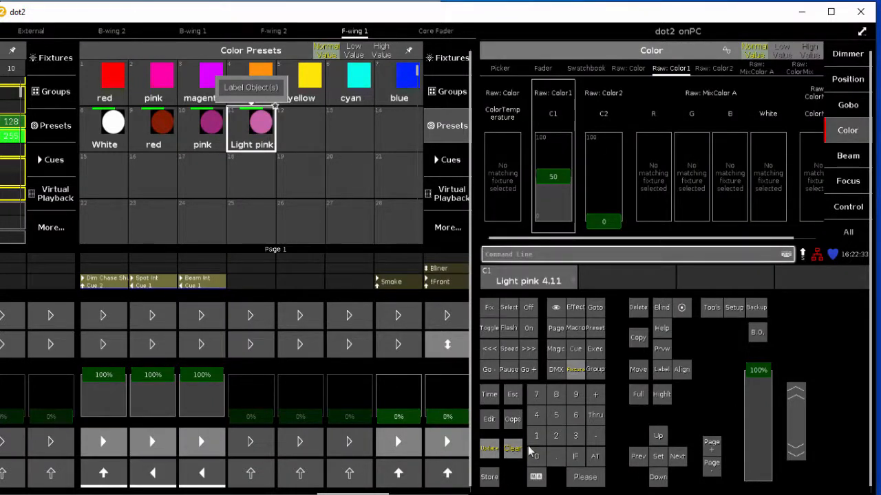
click(534, 283)
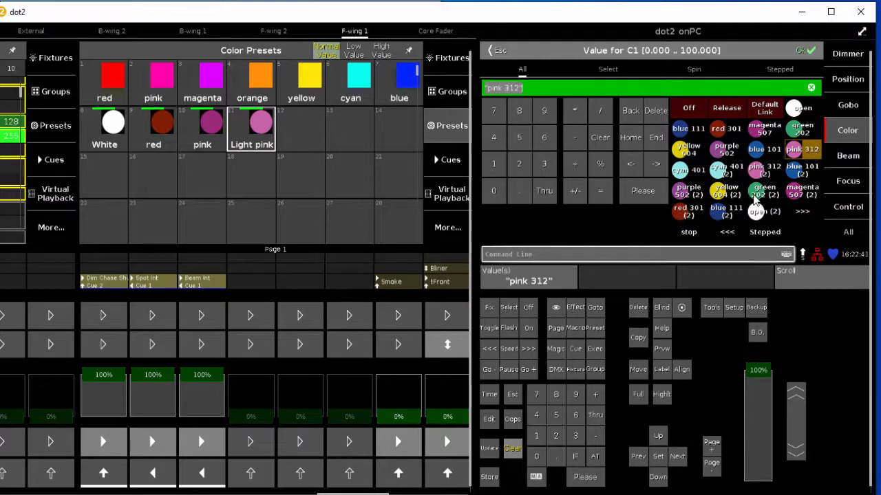
click(680, 152)
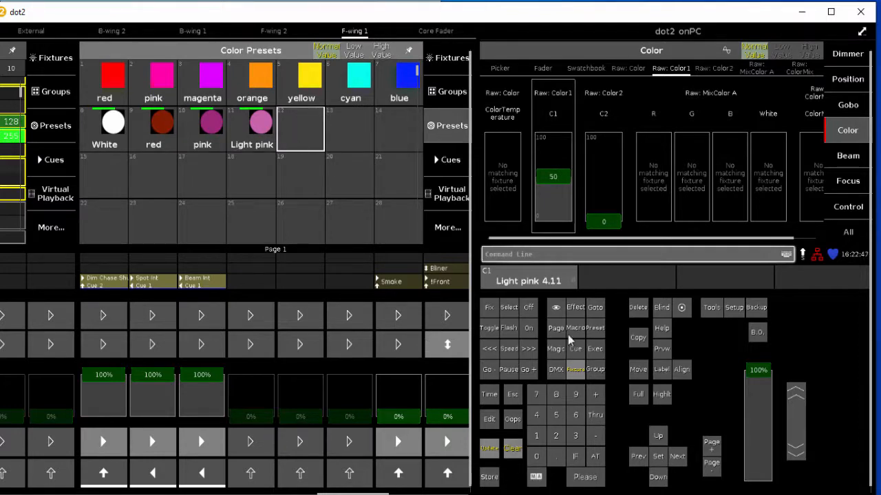
click(532, 283)
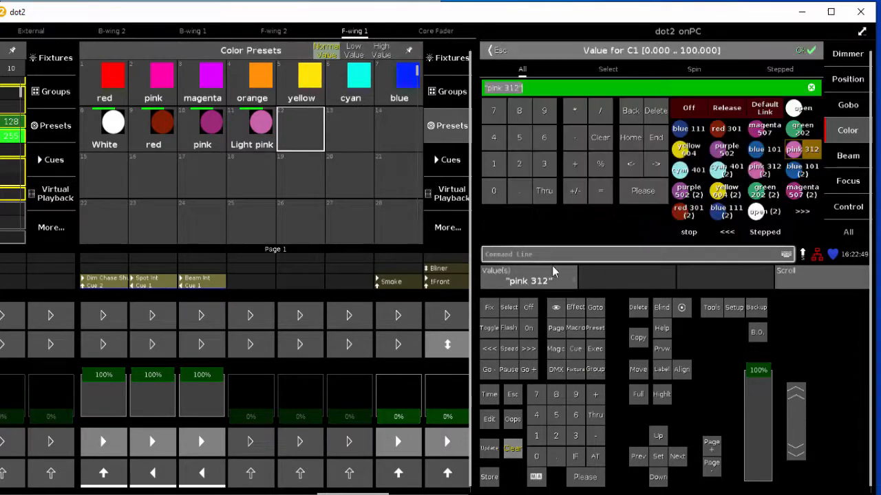
click(695, 163)
click(489, 477)
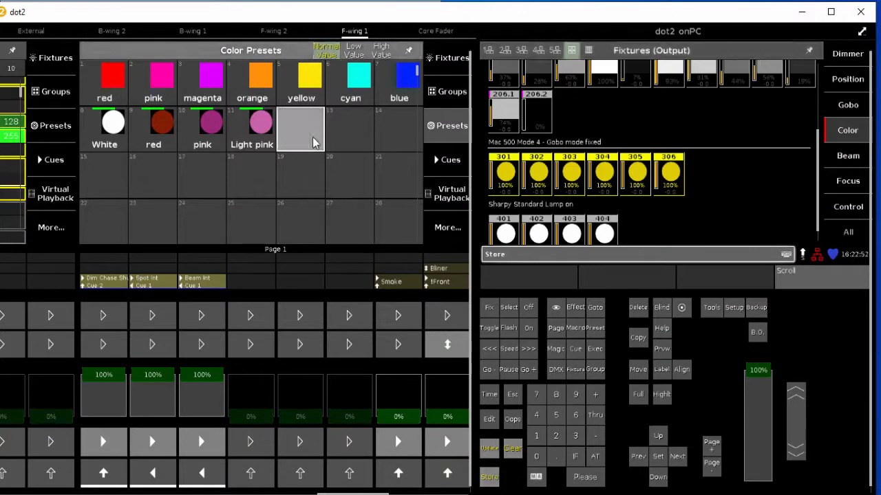
click(313, 142)
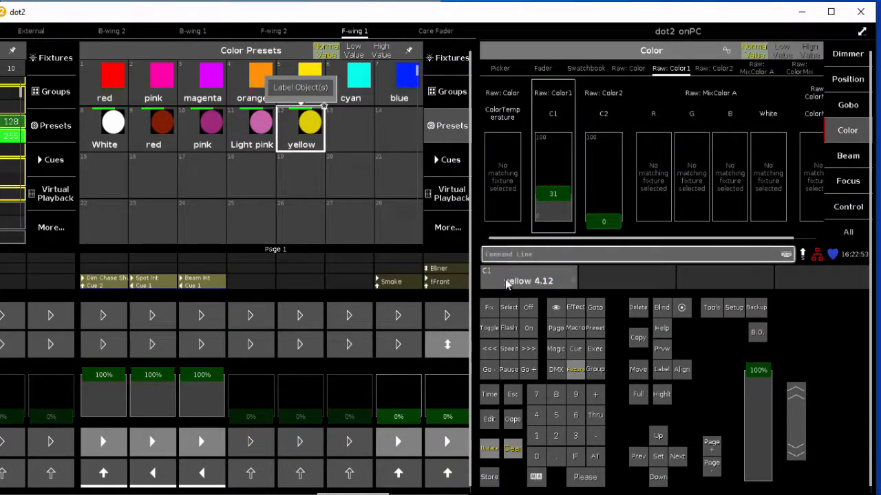
Step: Store the Spot group's C1 color cyan 401 as color preset 13 and blue 101 as color preset 14
click(507, 285)
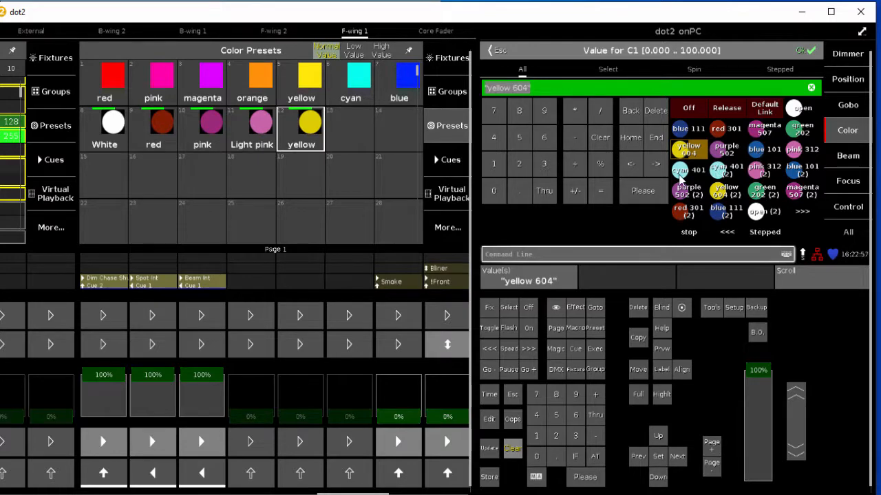
click(680, 177)
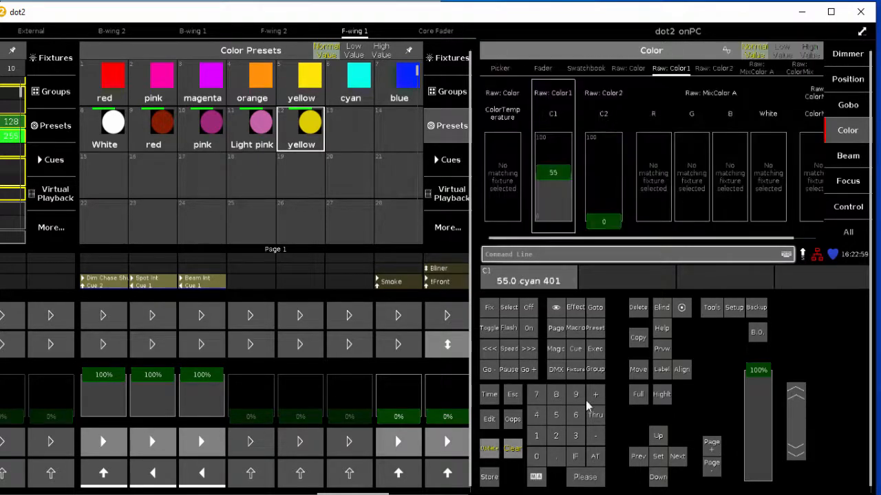
click(498, 475)
click(348, 128)
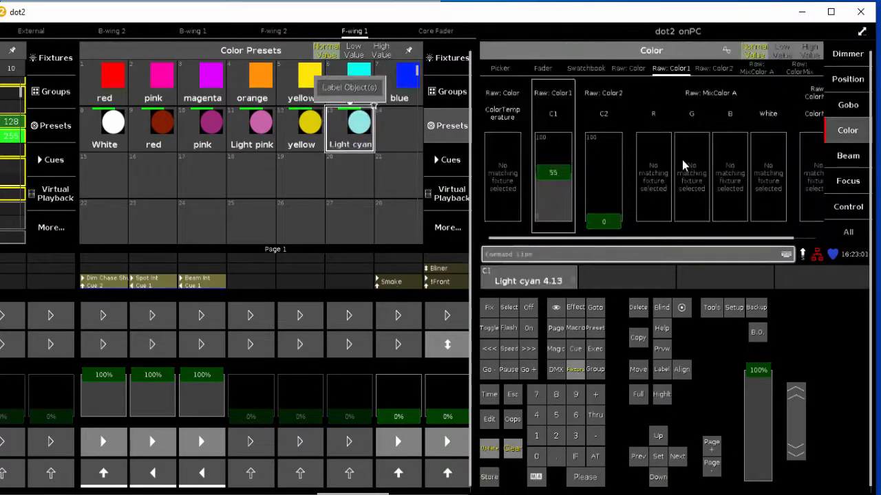
click(561, 274)
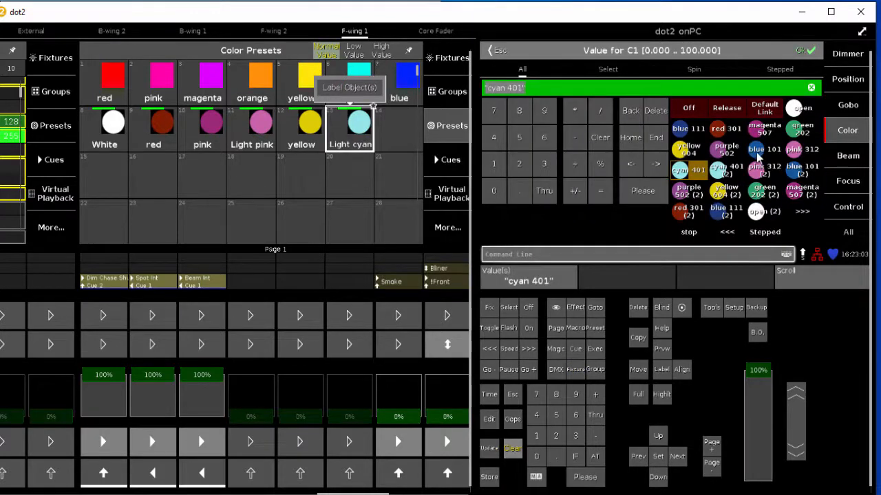
click(758, 157)
click(489, 477)
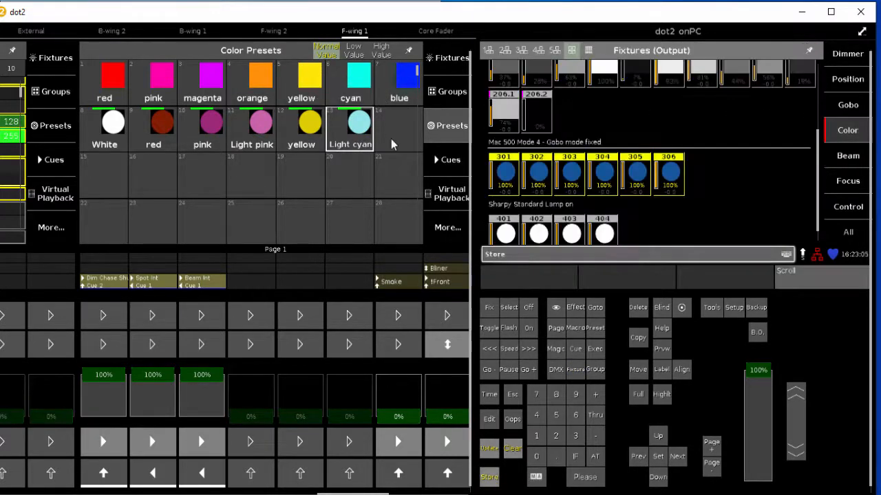
click(399, 125)
Step: Clear the programmer and select the Beam group
click(510, 449)
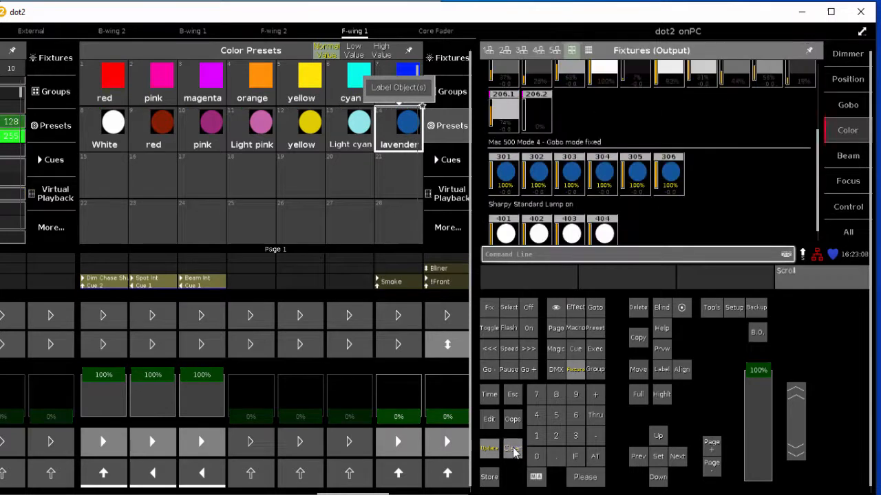
click(447, 95)
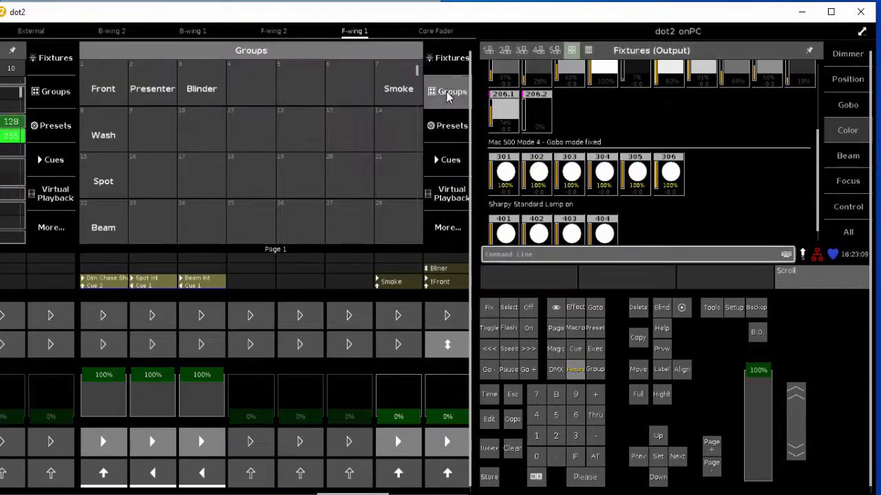
click(102, 226)
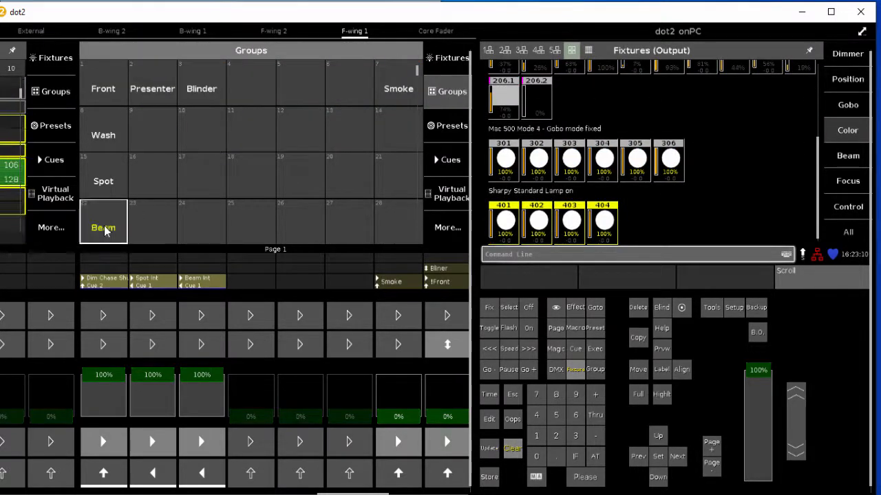
Step: Store the Beam group's C1 color open (2) as color preset 15 and delete that preset
click(848, 132)
click(516, 283)
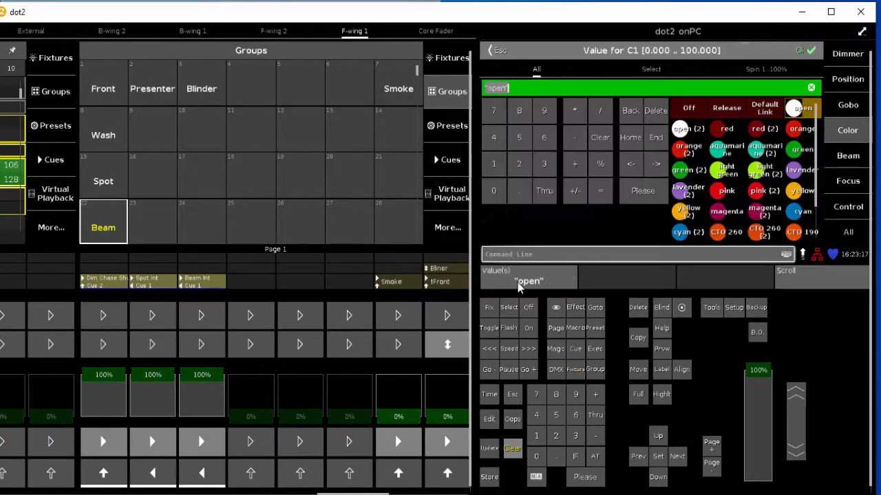
click(483, 477)
click(449, 125)
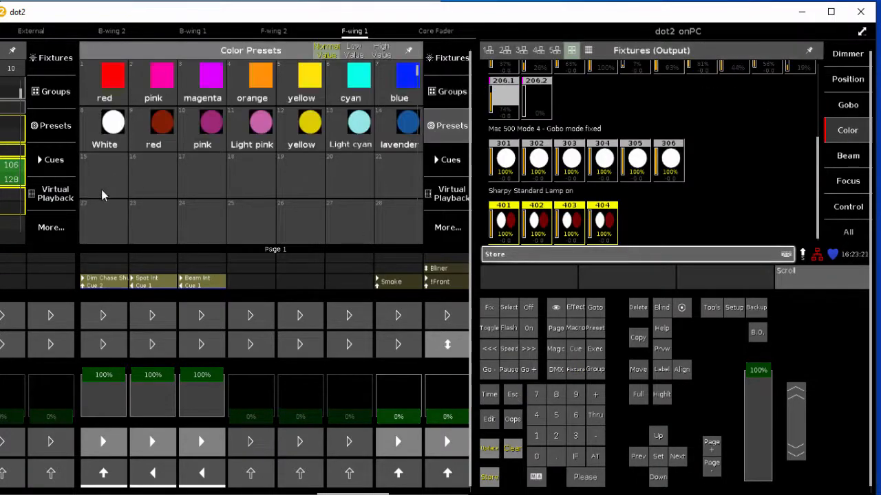
click(109, 174)
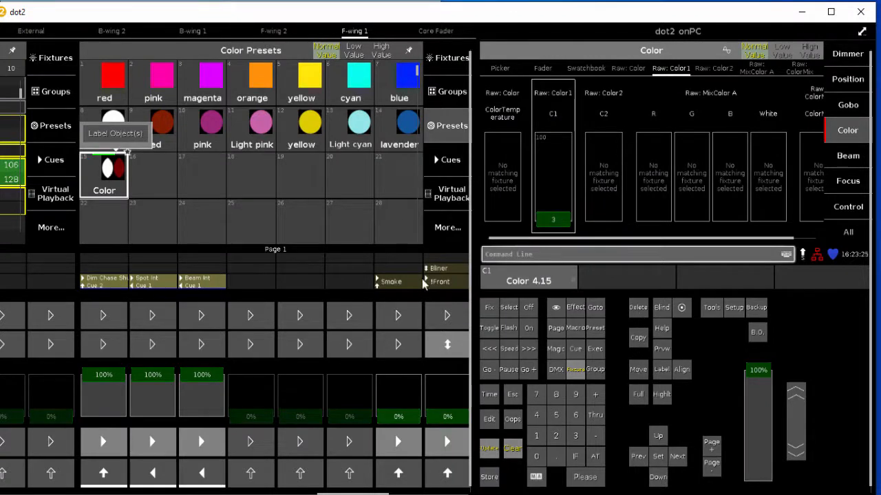
click(638, 307)
click(104, 174)
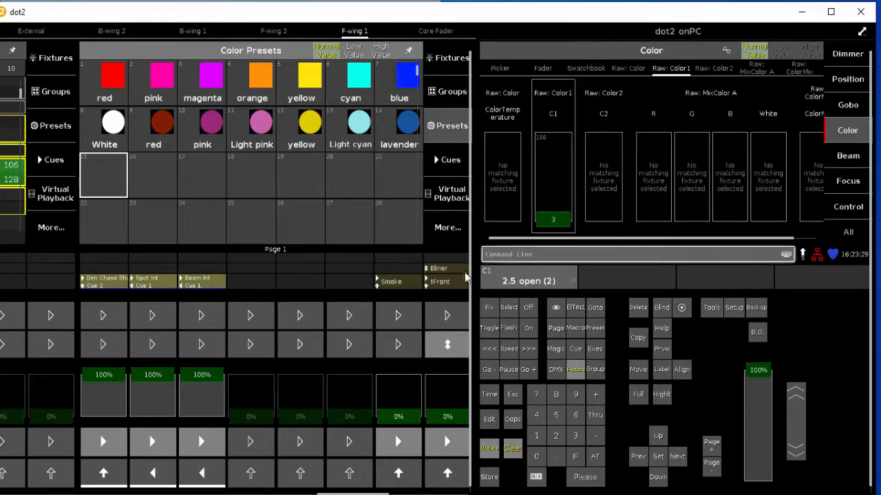
Step: Set the Beam group's color wheel C1 to open and store it as color preset 15
click(451, 102)
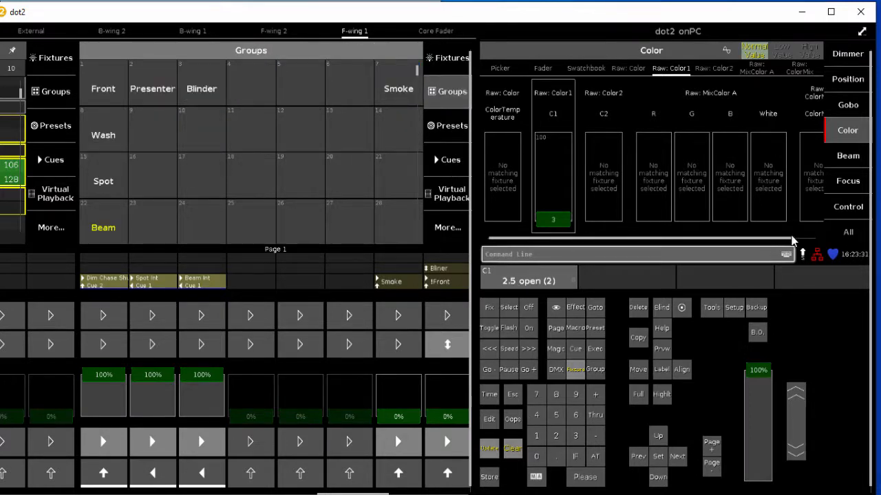
click(848, 132)
click(541, 282)
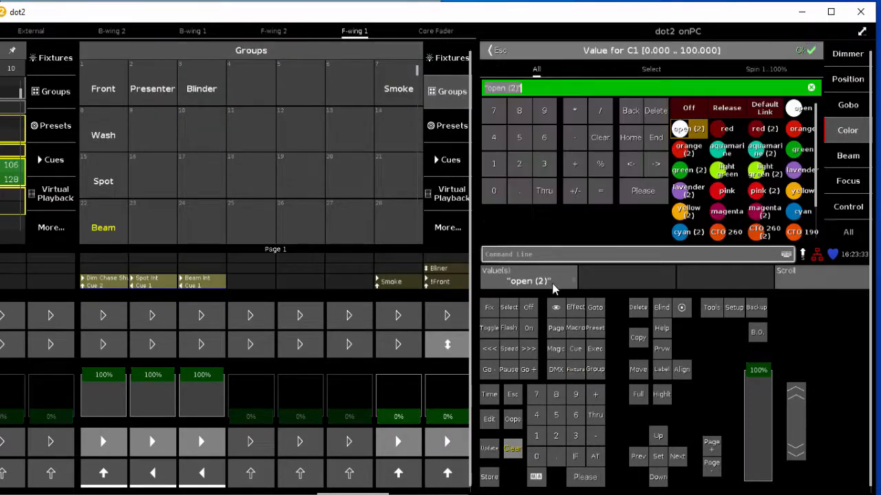
click(793, 111)
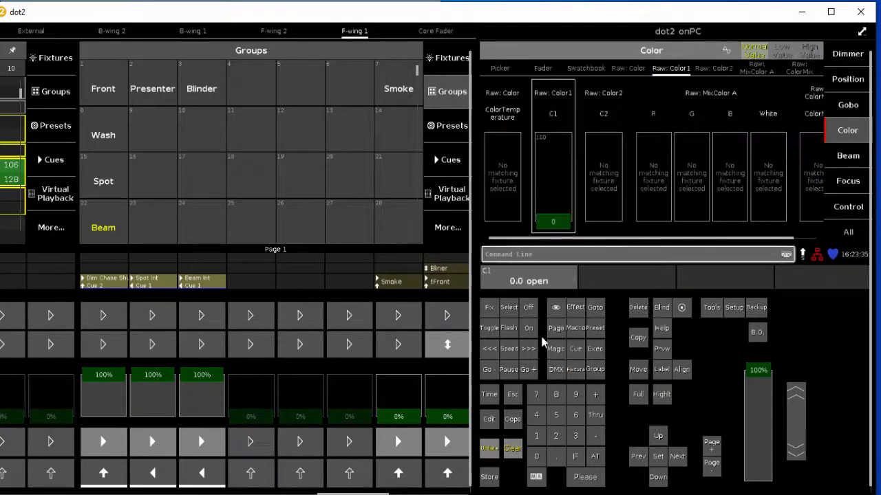
click(436, 135)
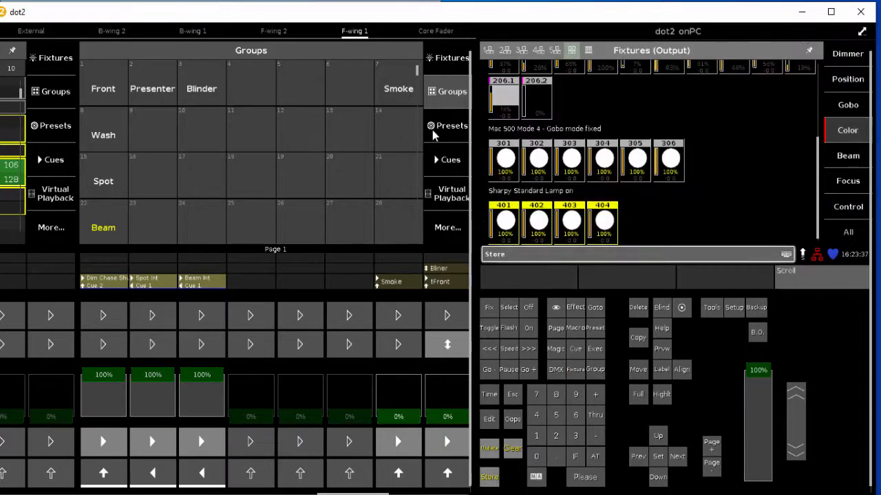
click(96, 168)
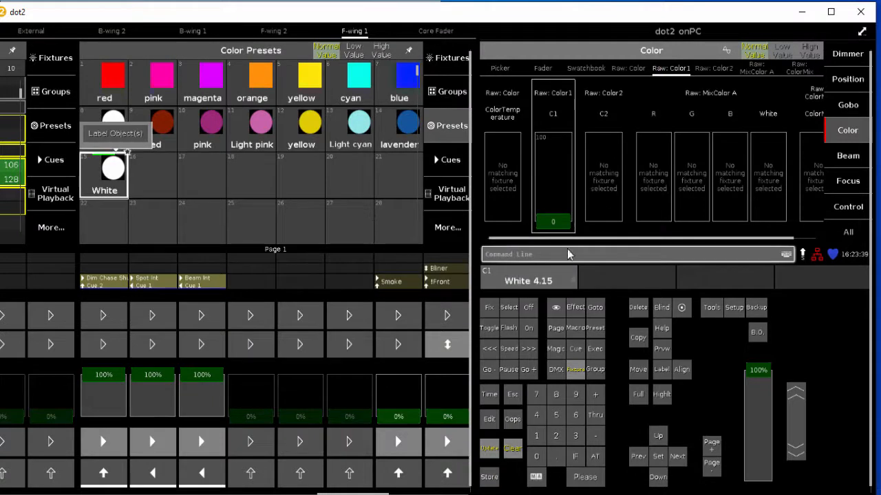
Step: Store the Beam group's C1 color red as color preset 16 and orange as color preset 17
click(511, 283)
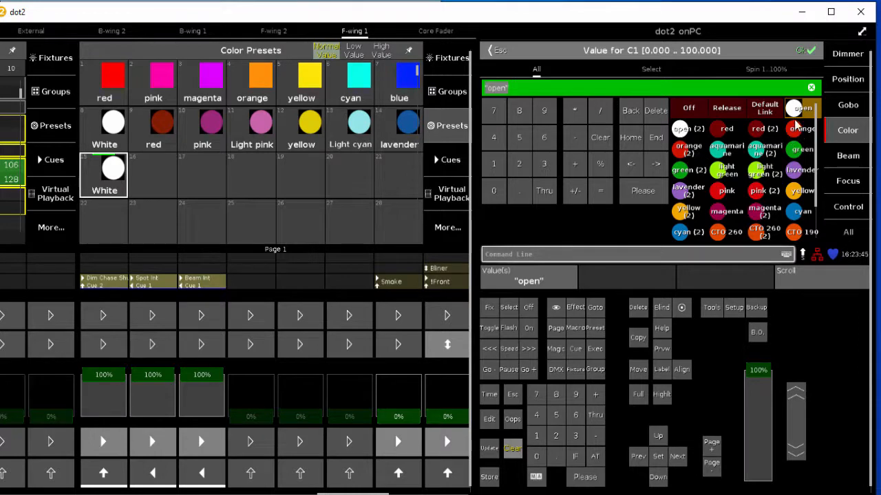
click(724, 133)
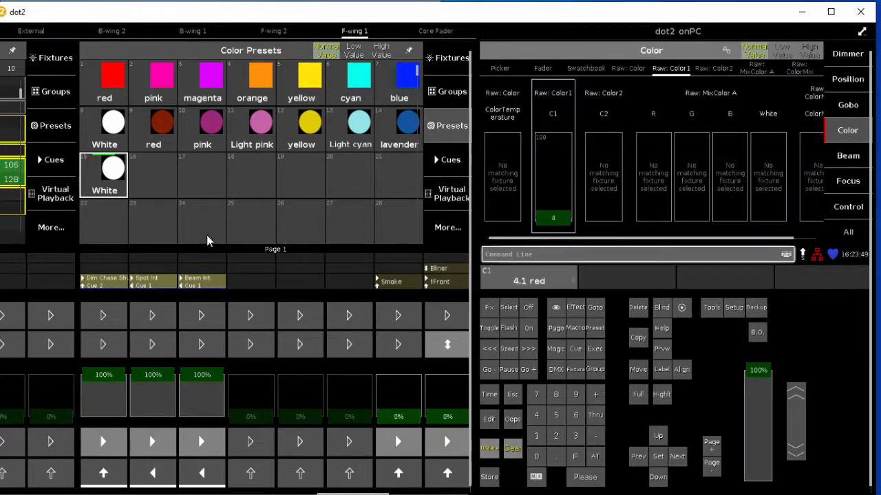
click(160, 165)
click(548, 282)
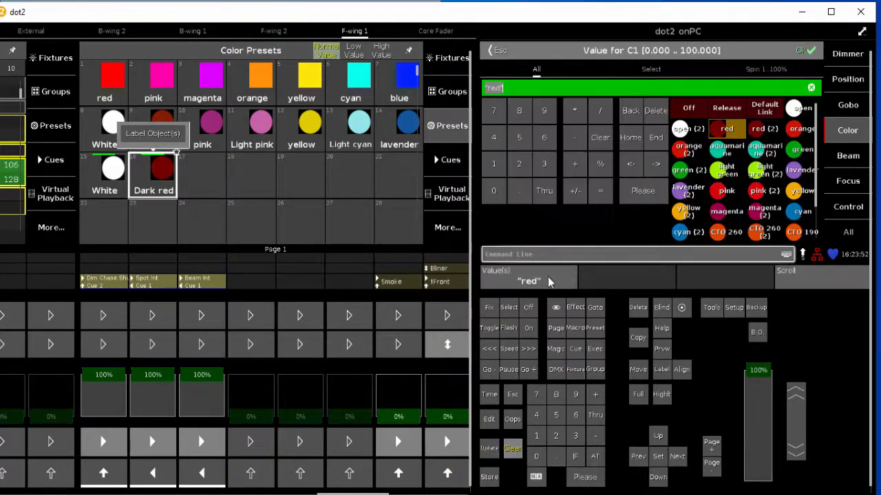
click(799, 135)
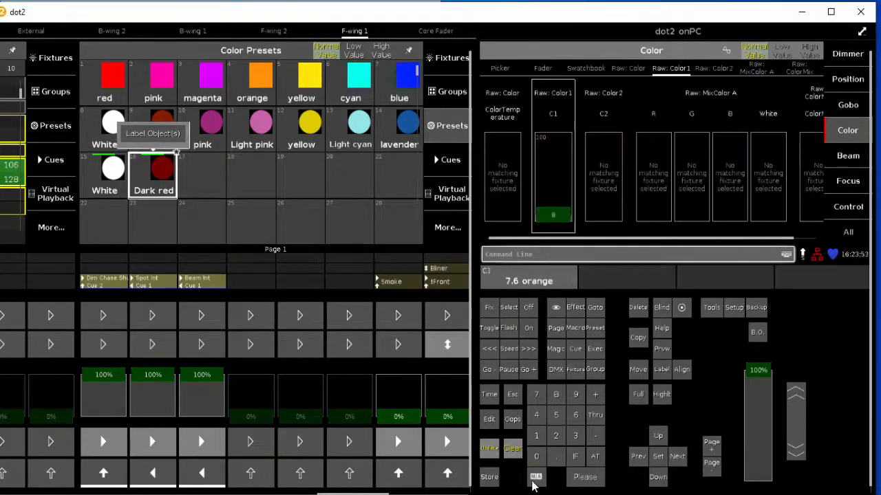
click(489, 477)
click(210, 183)
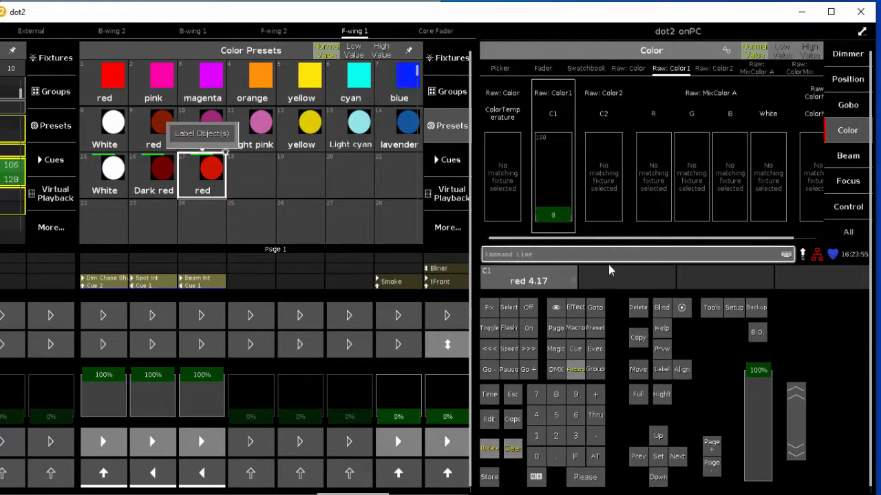
Step: Store the Beam group's C1 color yellow as color preset 18 and aquamarine as color preset 20
click(523, 284)
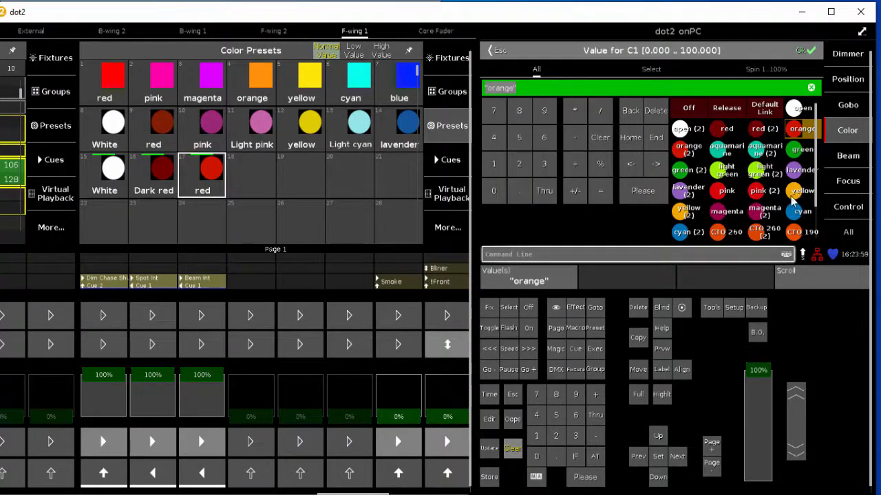
click(795, 196)
click(247, 182)
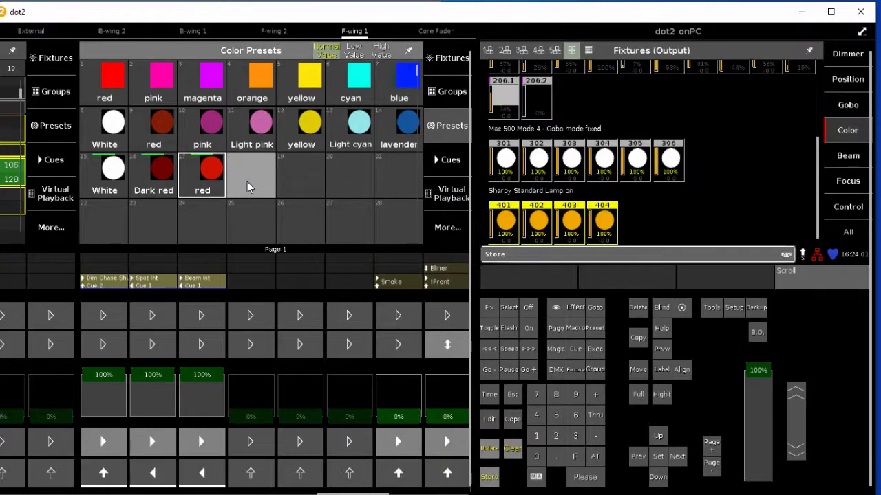
click(540, 282)
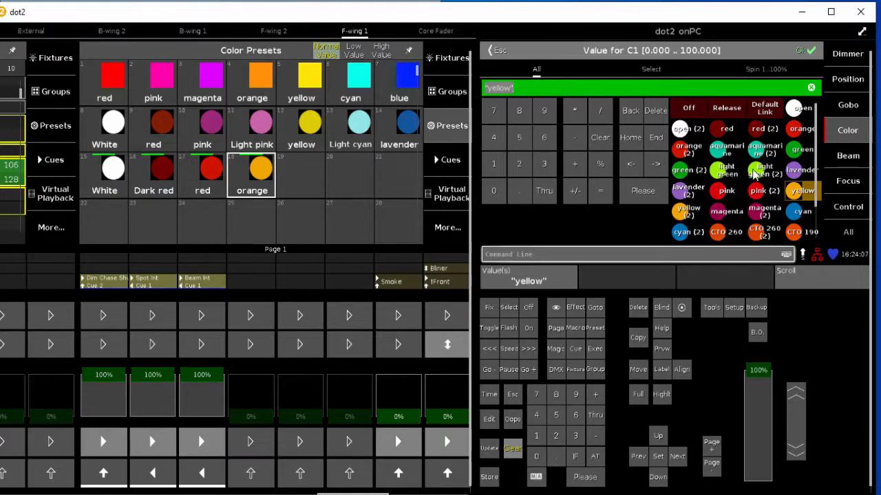
click(718, 152)
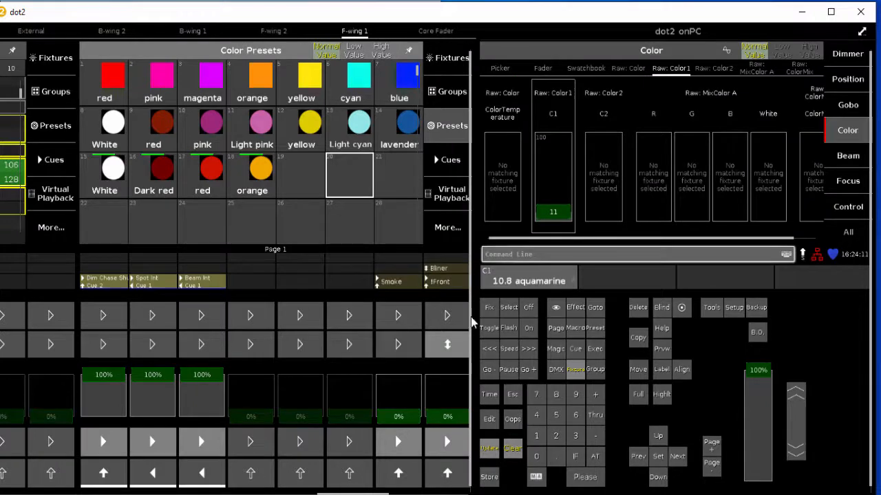
click(506, 279)
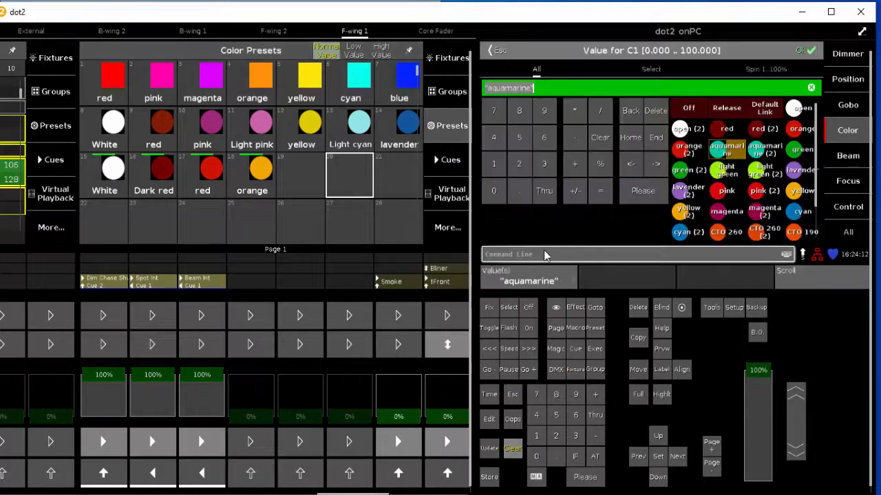
click(724, 157)
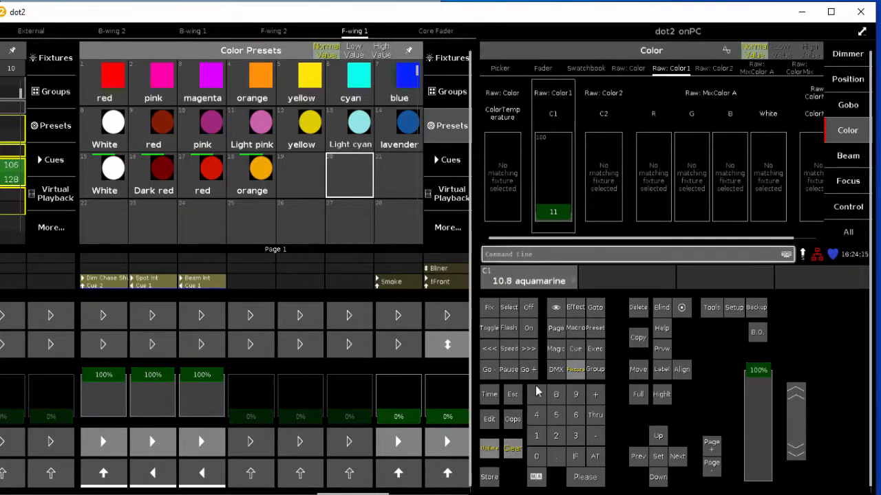
click(524, 279)
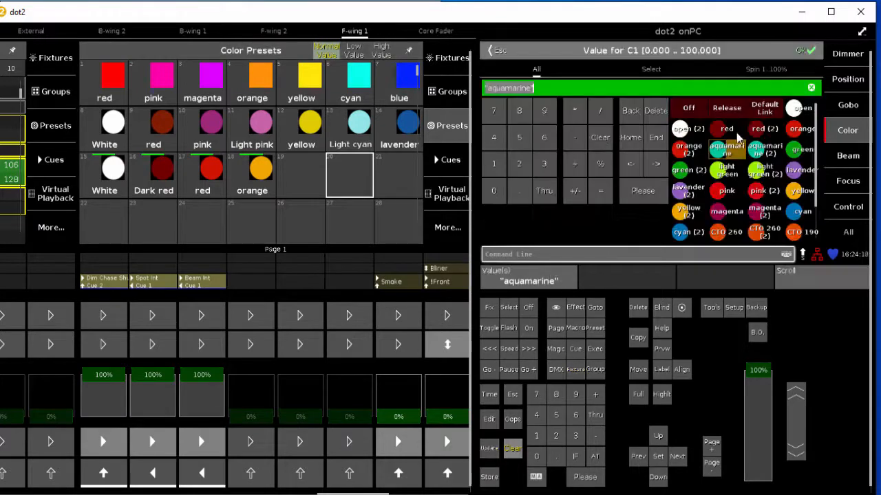
click(718, 154)
click(488, 476)
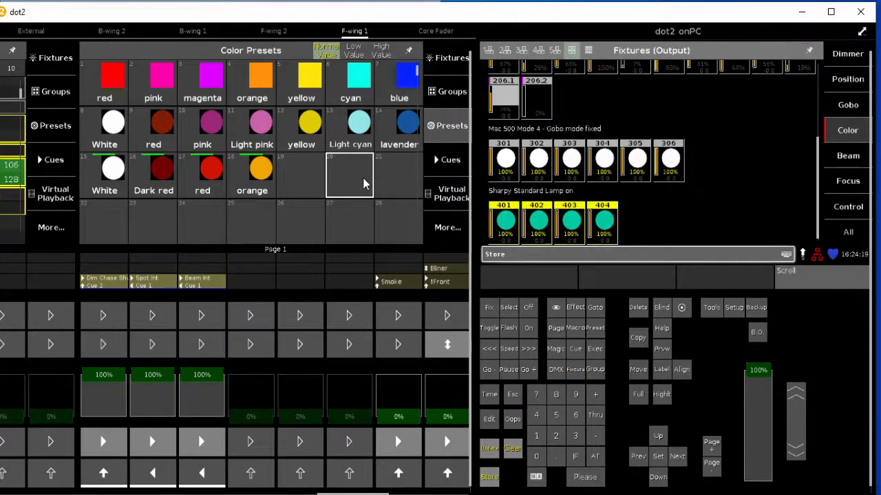
click(361, 176)
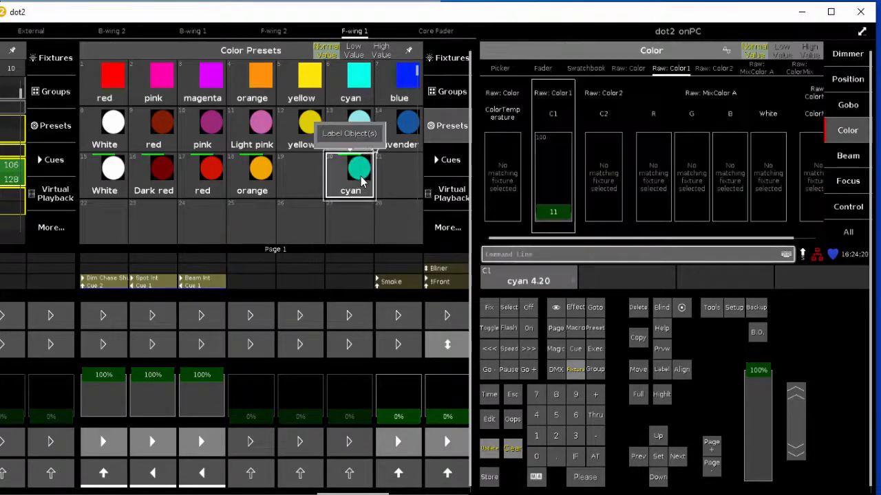
Step: Store the Beam group's C1 color cyan as color preset 21 and light green as color preset 19
click(534, 280)
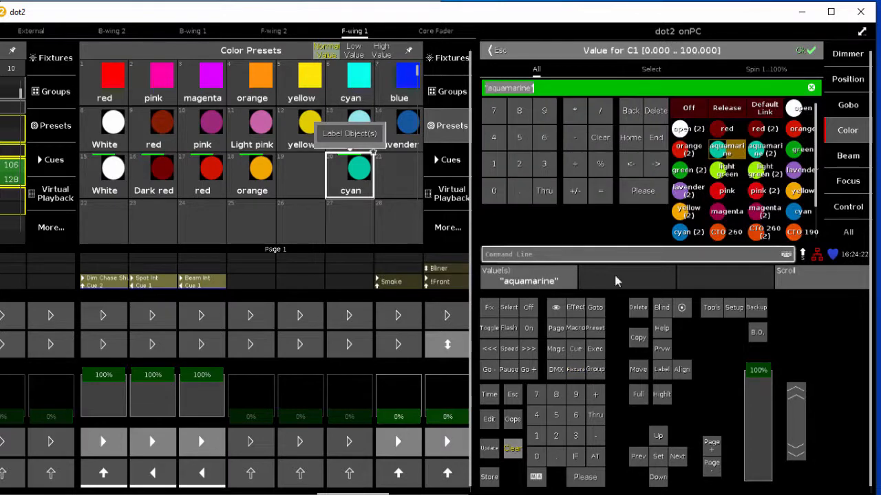
click(797, 216)
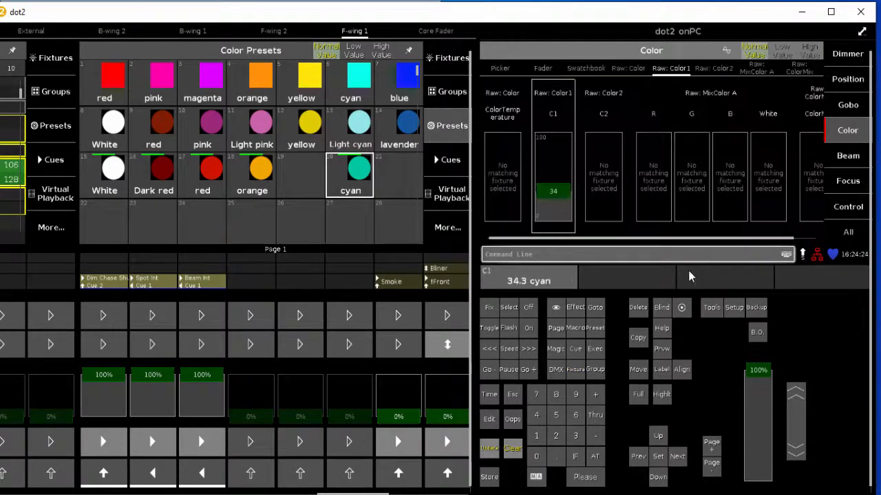
click(489, 477)
click(402, 182)
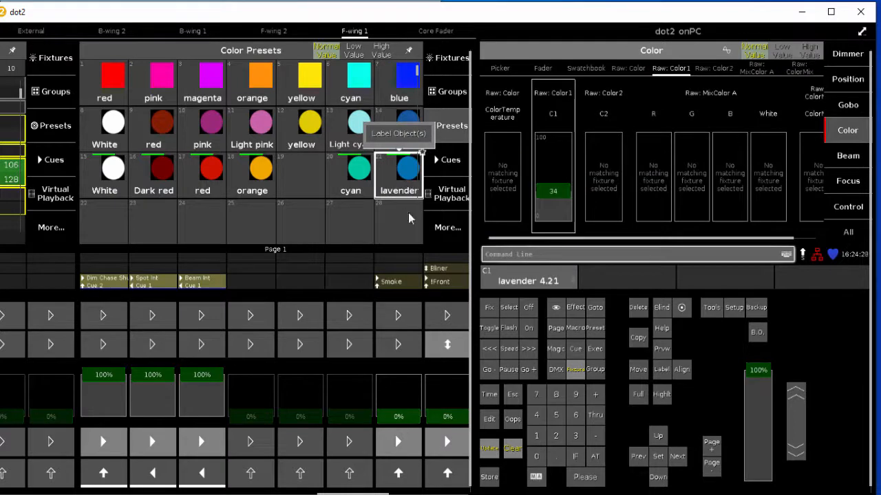
click(540, 280)
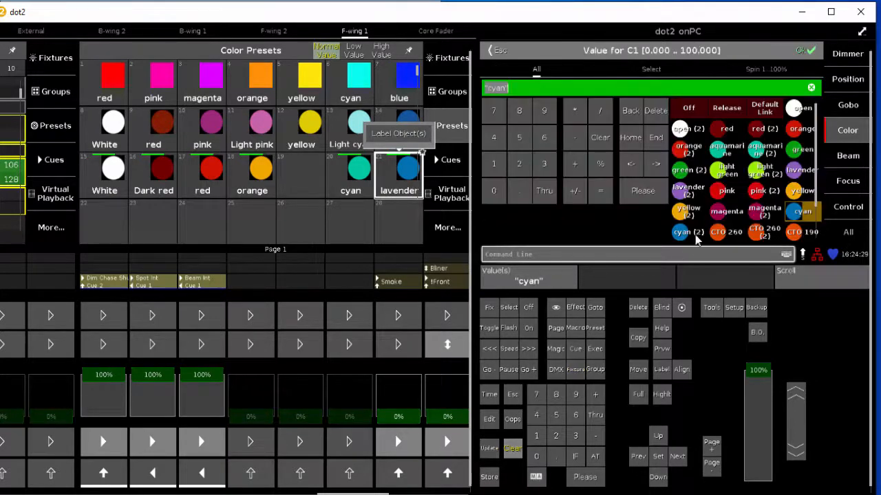
click(719, 172)
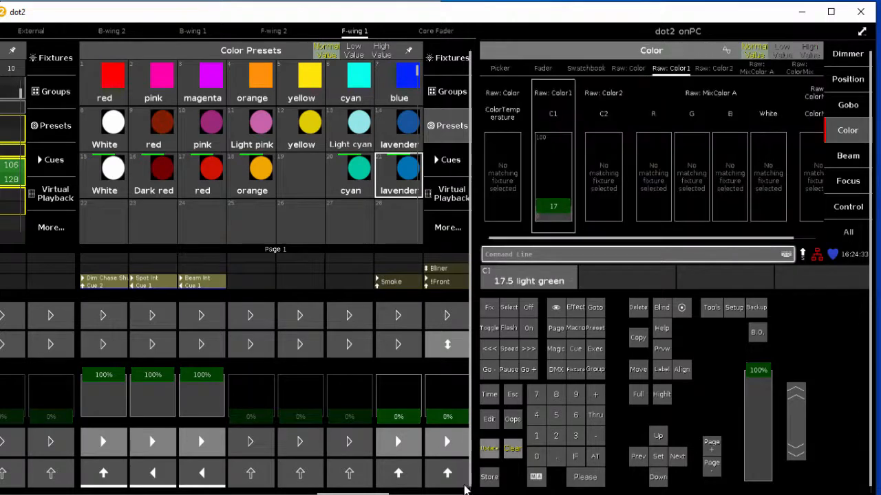
click(490, 482)
click(291, 183)
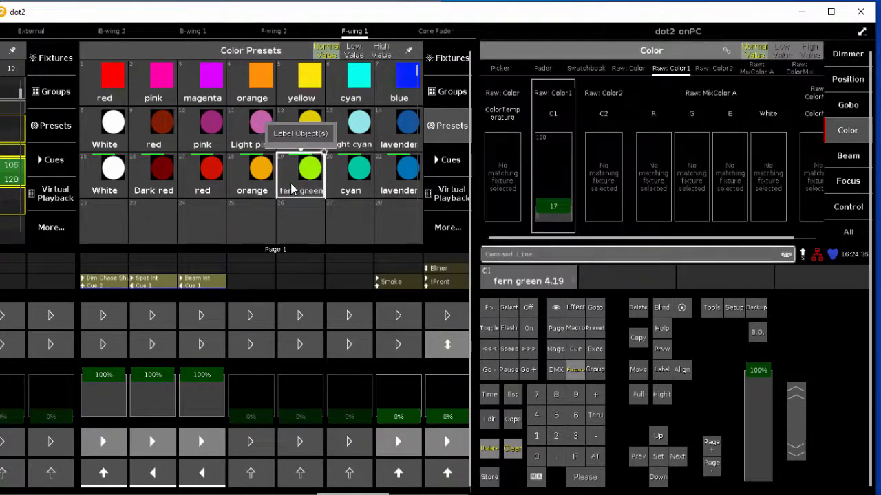
Step: Save the show and move the console window aside to uncover the 3D stage view
click(756, 309)
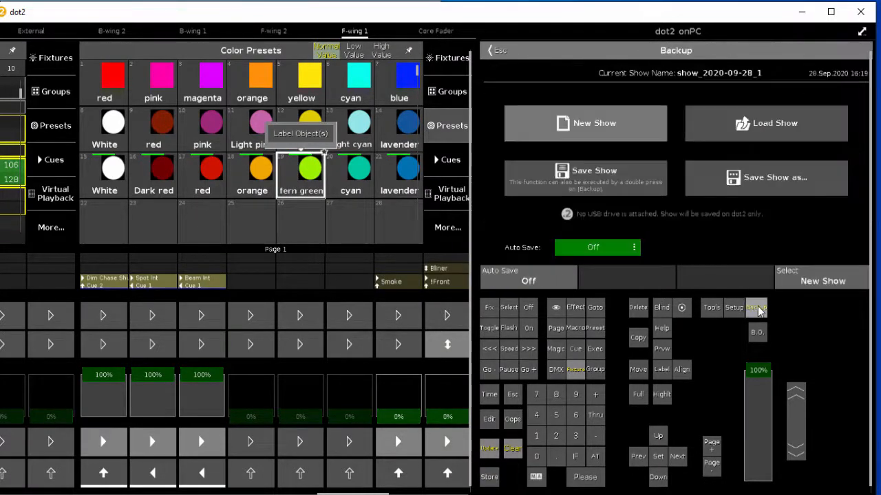
click(757, 309)
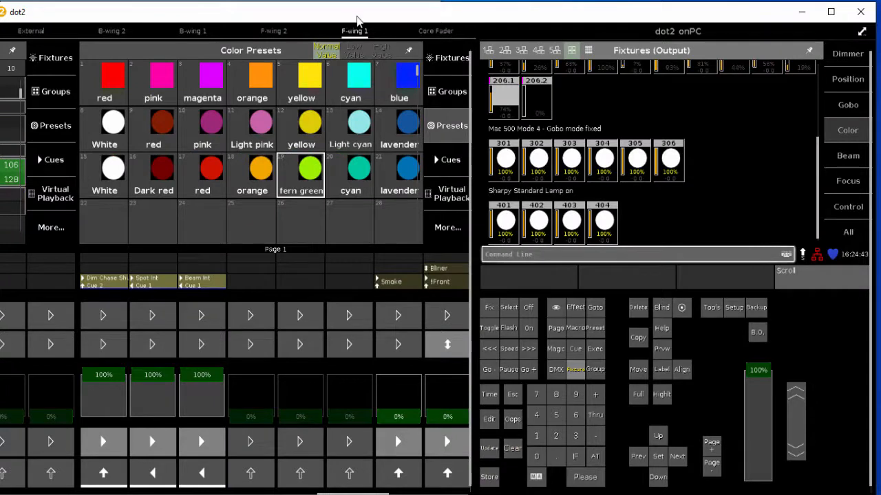
drag(357, 21, 700, 38)
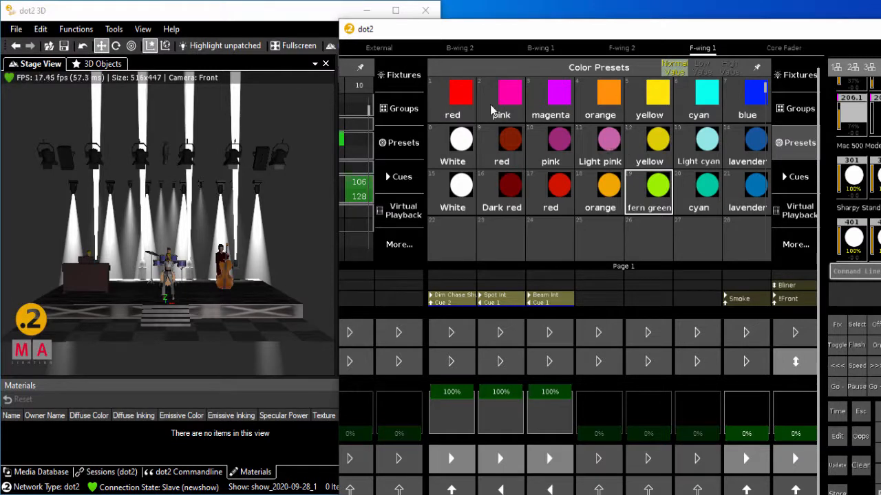
Step: Reposition the console window to reach the groups and apply red color preset 1 to the Wash group
click(455, 99)
drag(806, 34, 763, 33)
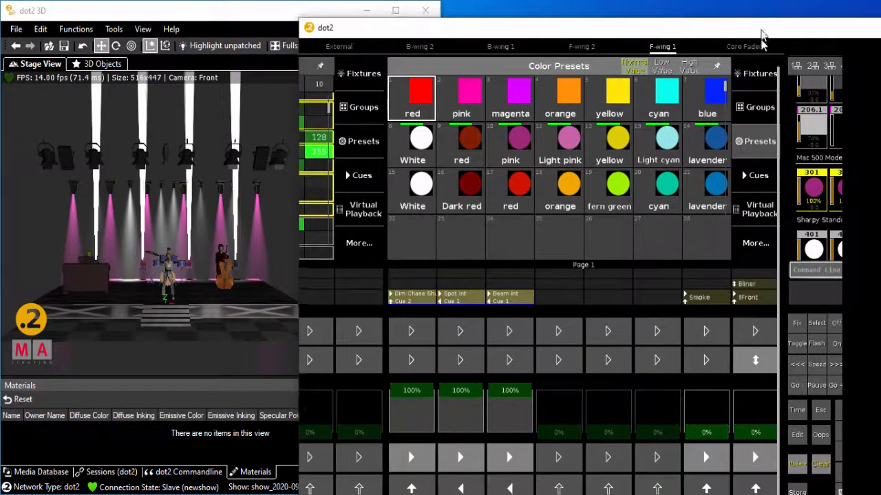
drag(712, 40, 540, 44)
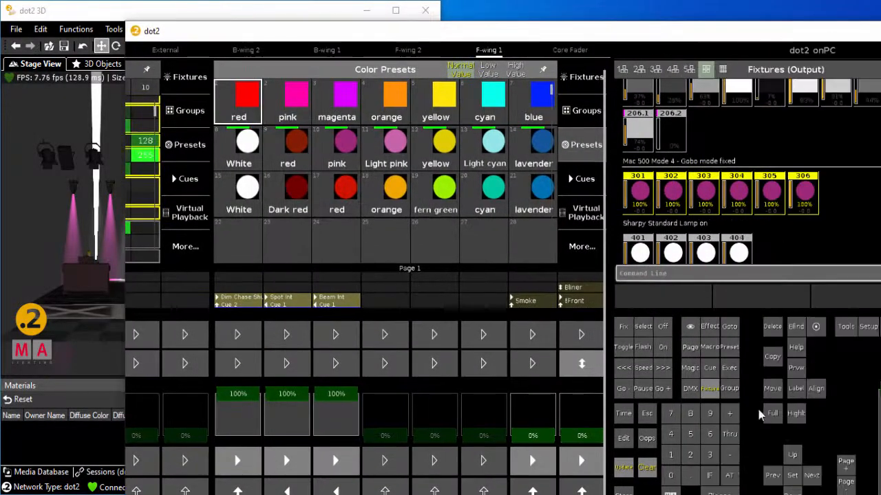
click(729, 389)
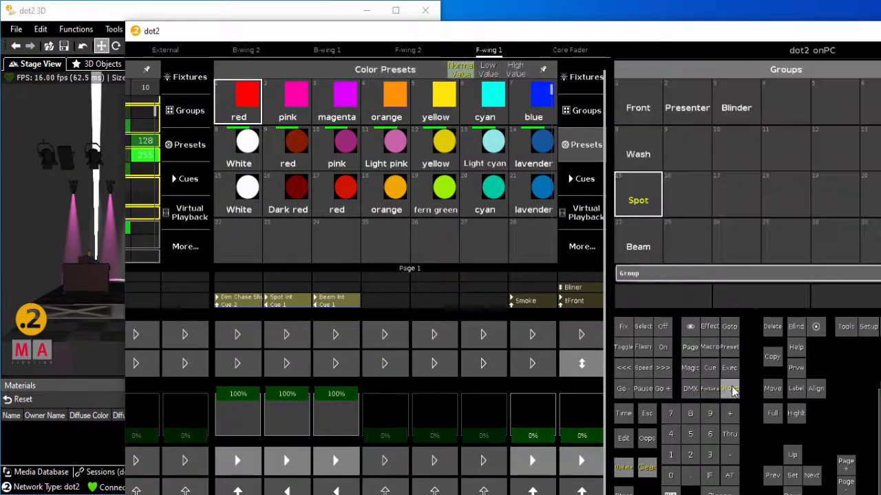
click(647, 159)
click(254, 97)
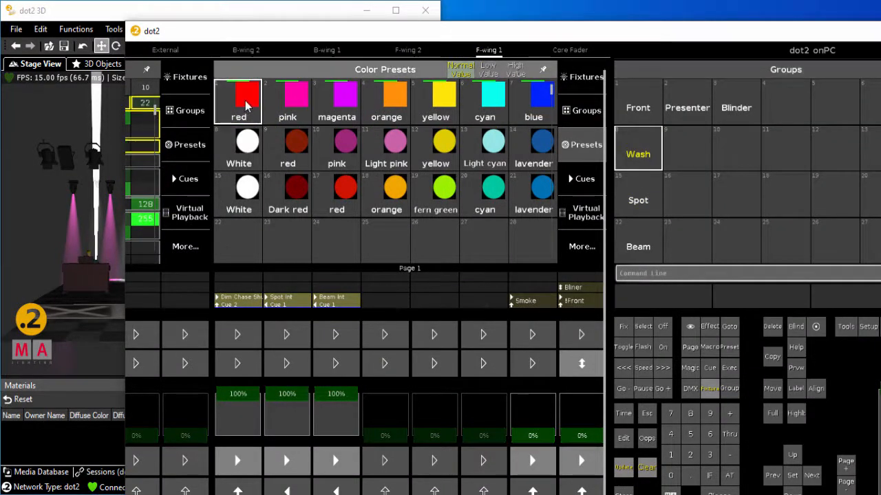
Step: Apply red color preset 9 to the Spot group and red color preset 17 to the Beam group
click(643, 199)
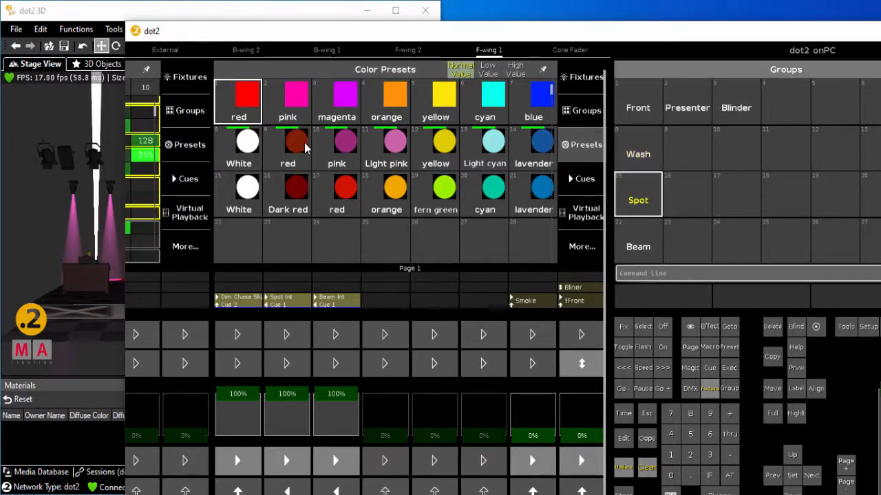
click(304, 147)
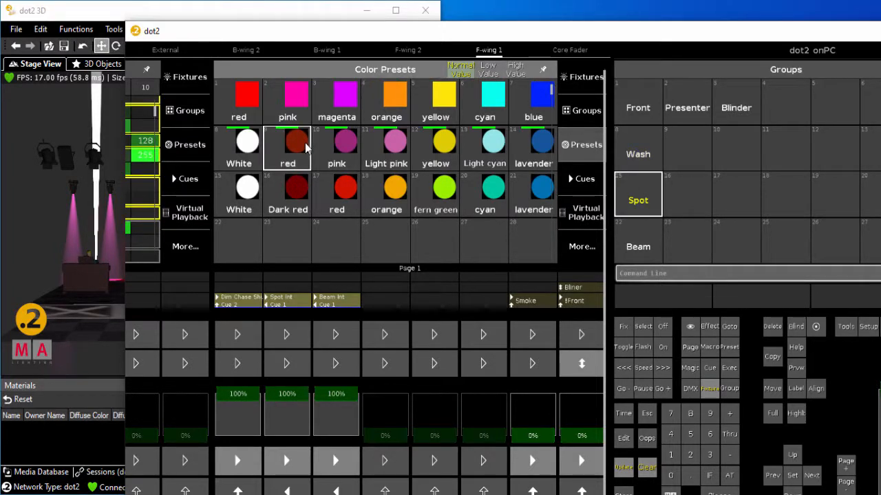
click(651, 247)
click(347, 192)
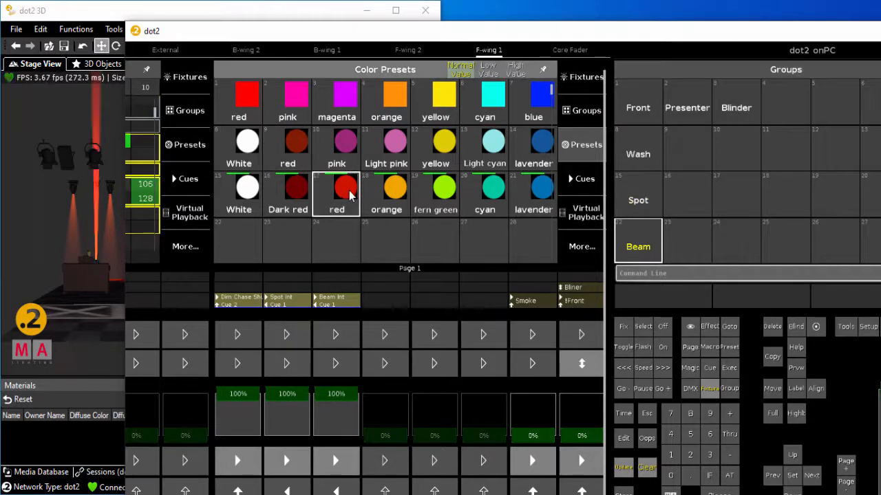
Step: Store the red look on the empty executor 1.11 next to Beam Int and label it Red
drag(296, 33, 209, 29)
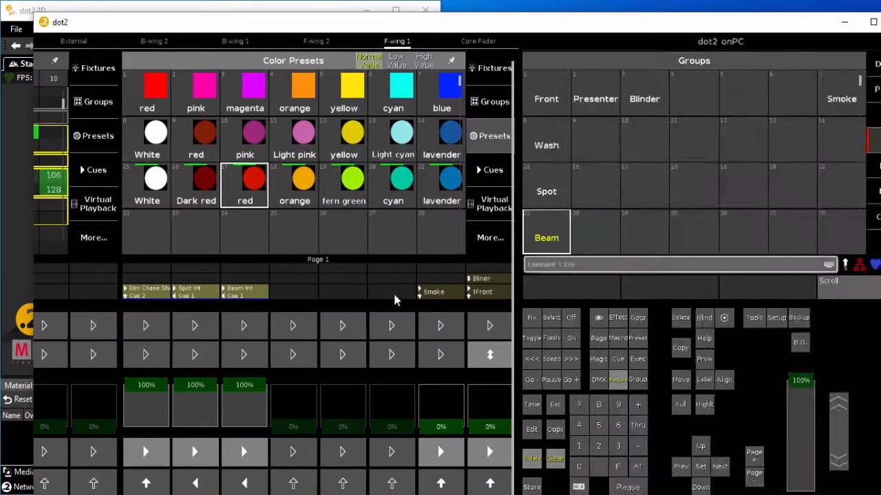
click(533, 488)
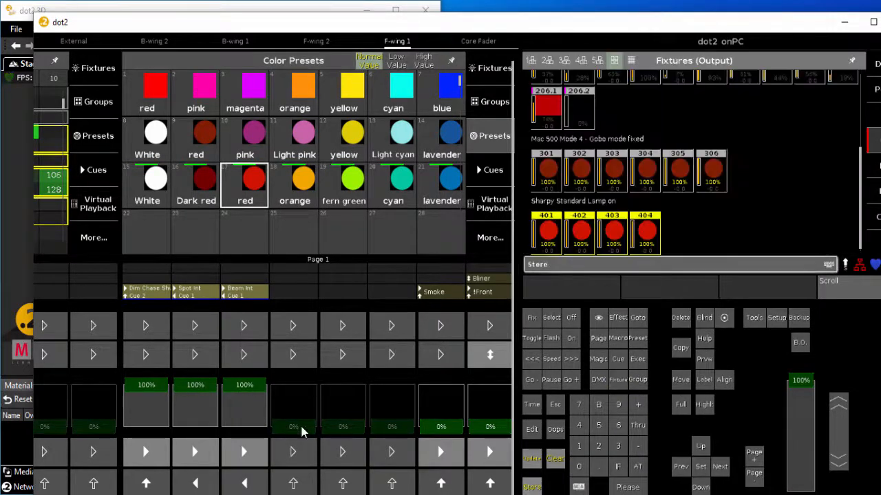
click(288, 455)
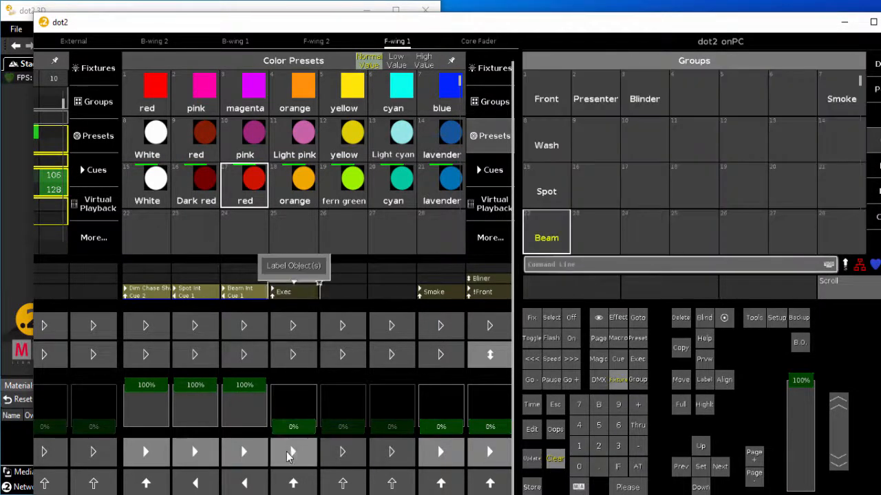
click(298, 265)
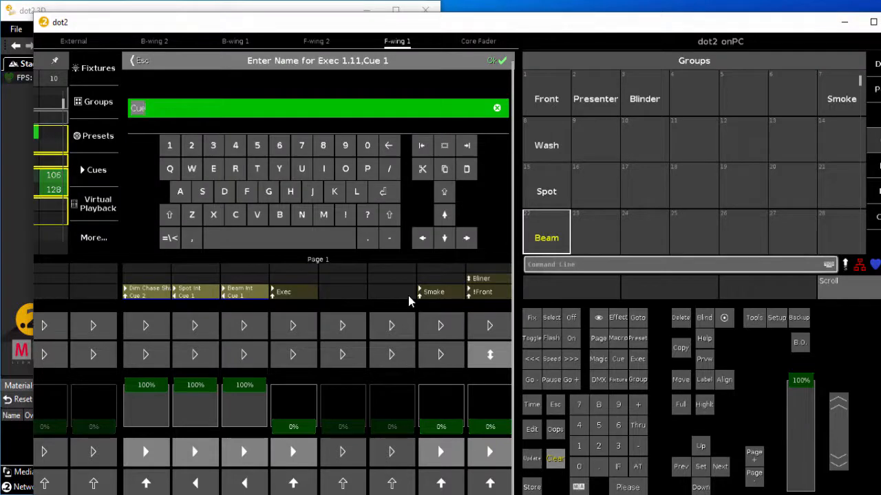
text(Rec)
key(Return)
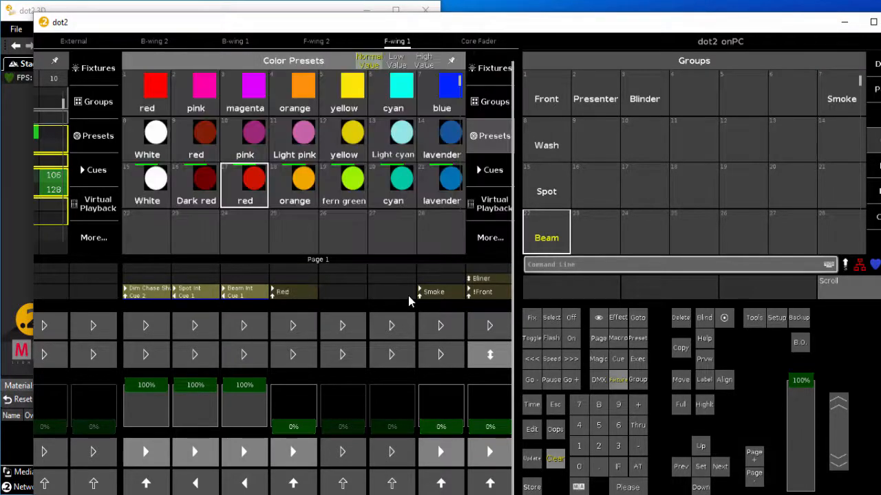
Step: Apply Light pink preset 11 to the Spot group, try orange on the Beam group, and return Beam to red preset 17
drag(372, 22, 658, 32)
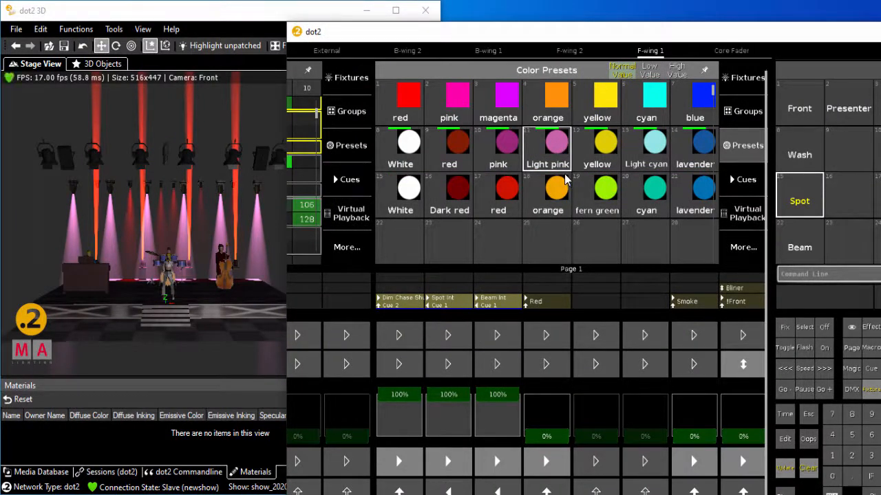
click(545, 193)
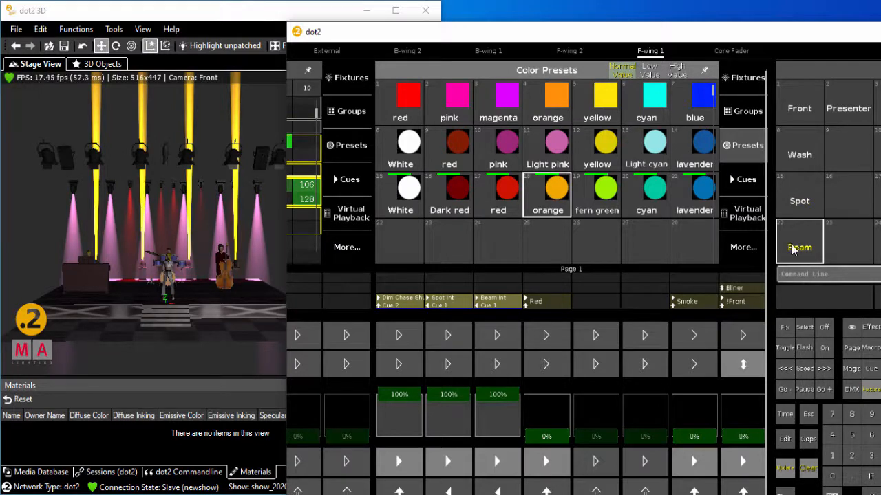
click(511, 196)
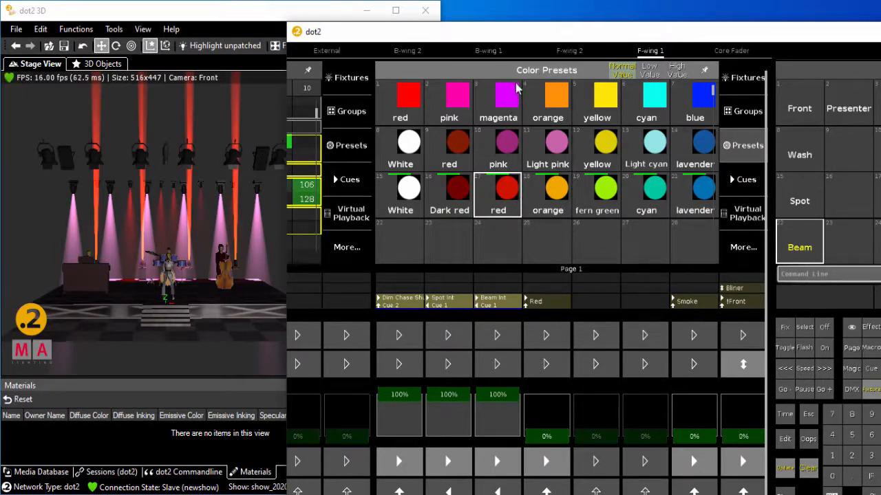
Step: Give the Wash group a pink with hue 337.7 and saturation 97.3 in the color picker
click(789, 155)
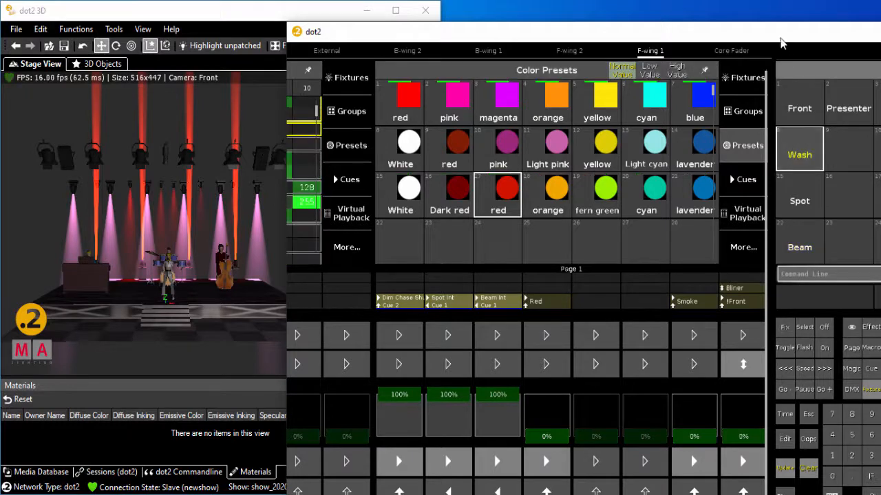
drag(780, 39, 567, 57)
drag(640, 60, 472, 104)
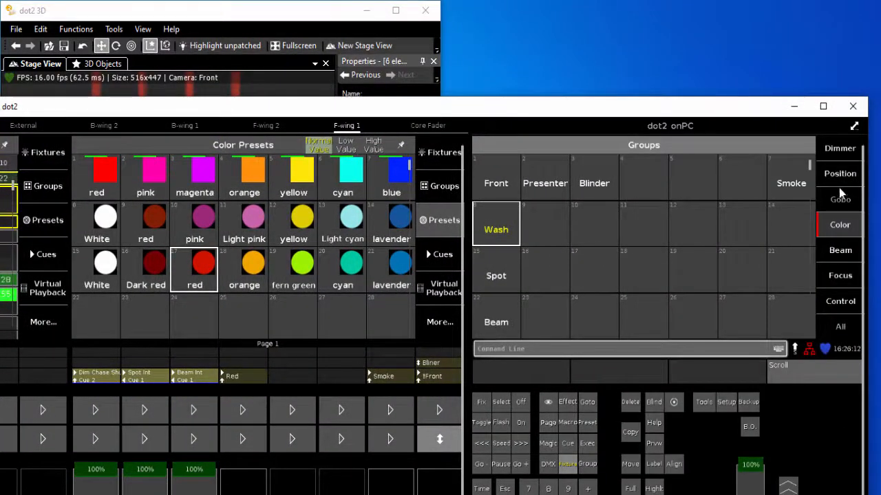
click(841, 227)
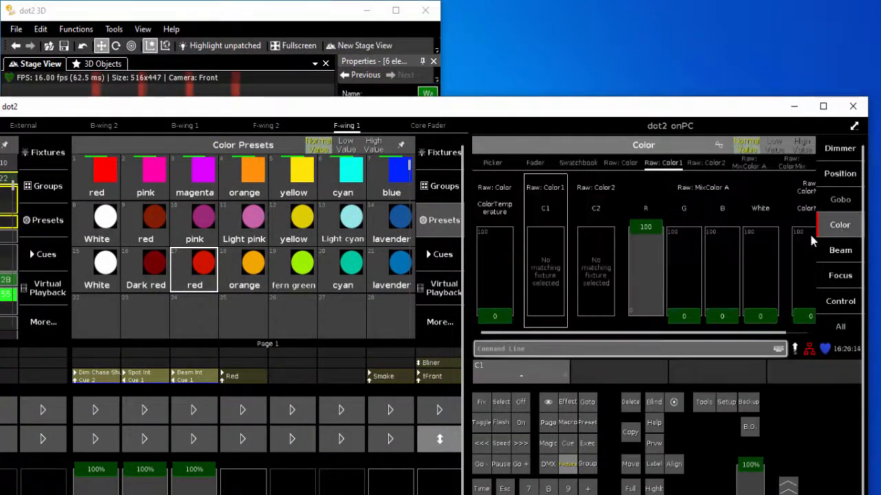
click(492, 163)
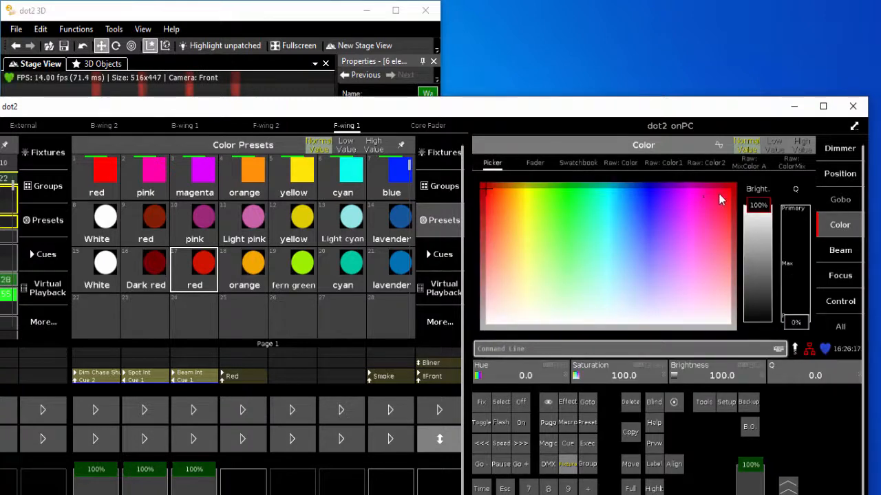
click(716, 193)
Step: Fan the Wash group's colors from pink toward magenta using align mode <>, and place the 3D stage view beside the console
drag(695, 119, 714, 57)
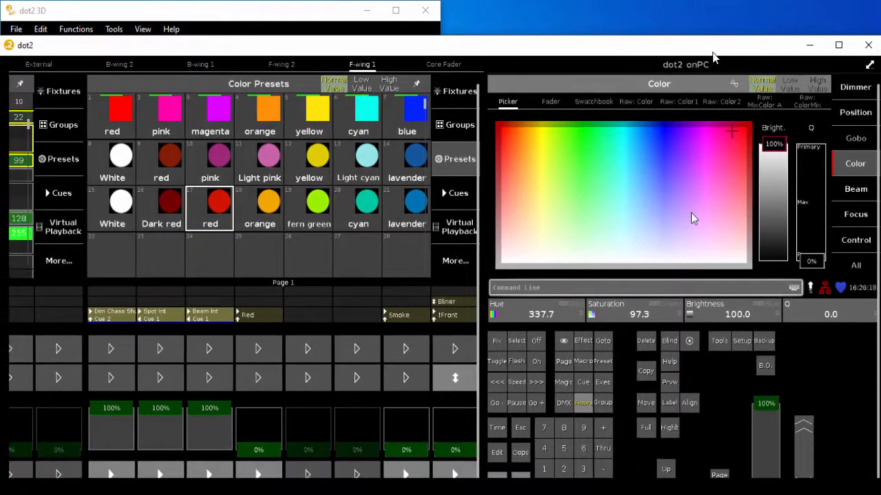
click(688, 403)
click(688, 404)
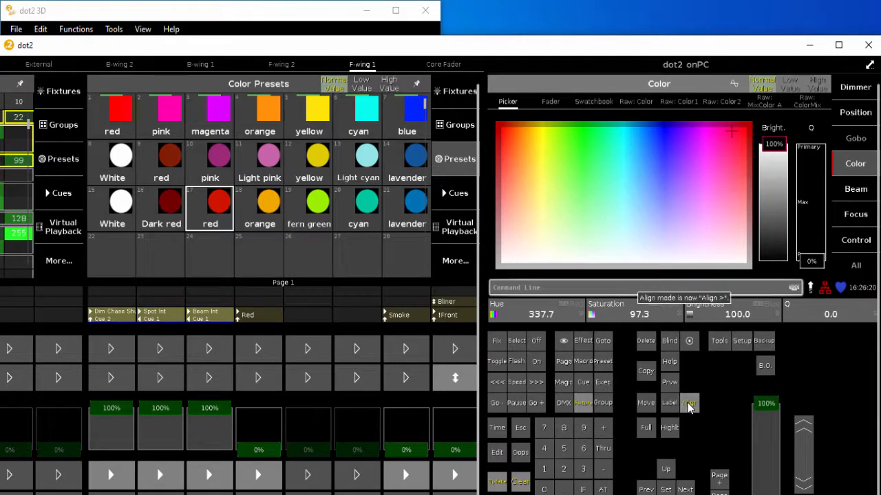
click(688, 403)
click(688, 403)
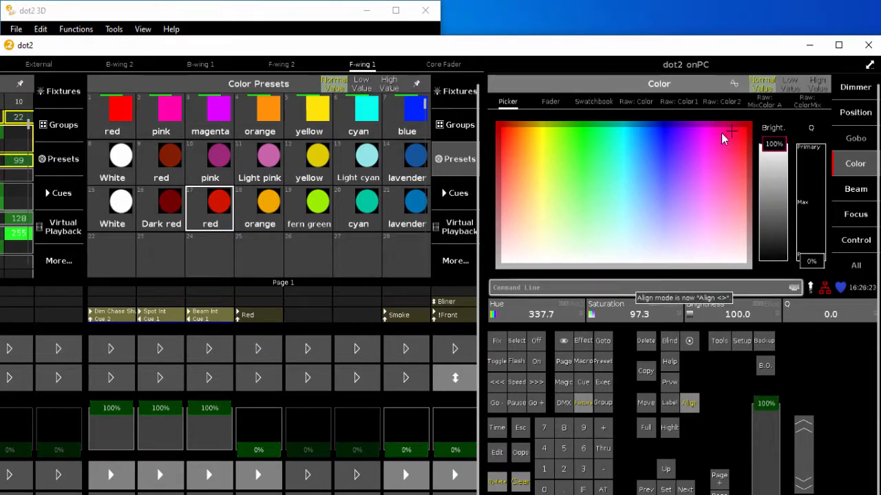
drag(712, 141, 701, 141)
drag(618, 52, 880, 38)
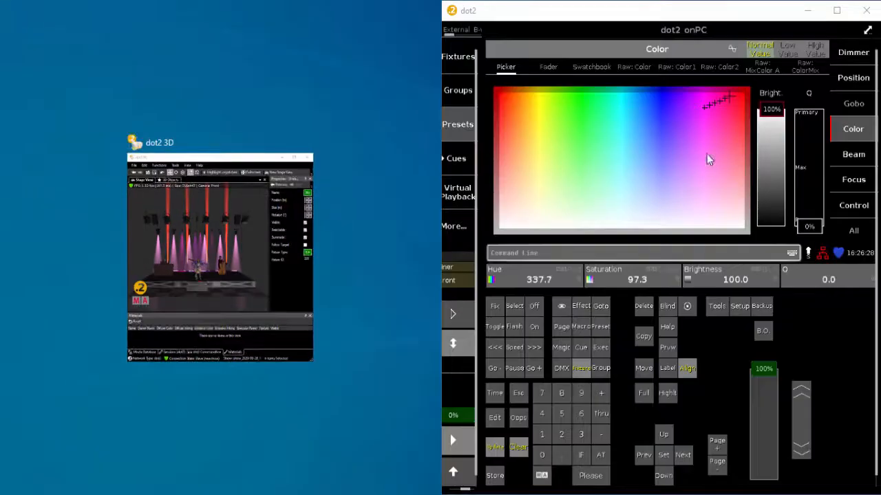
click(226, 260)
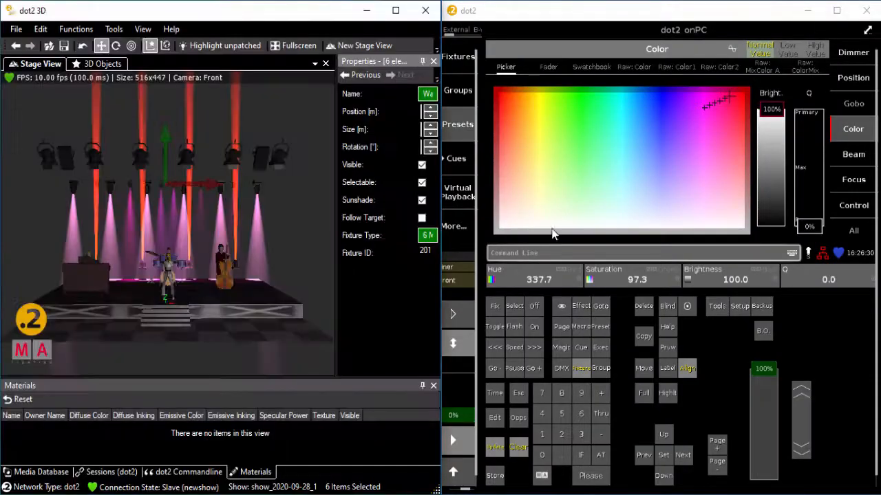
Step: Maximize the console and store the look as a second cue on the Red executor, labeled Red2
click(838, 11)
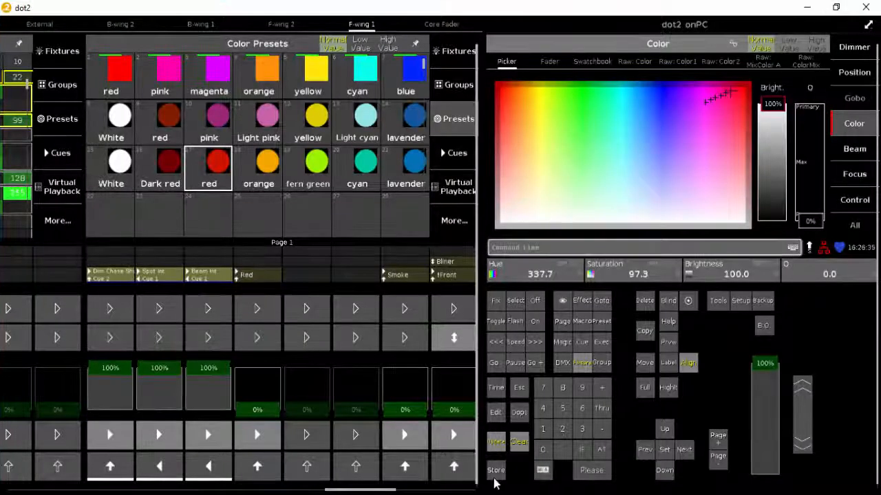
click(496, 472)
click(269, 441)
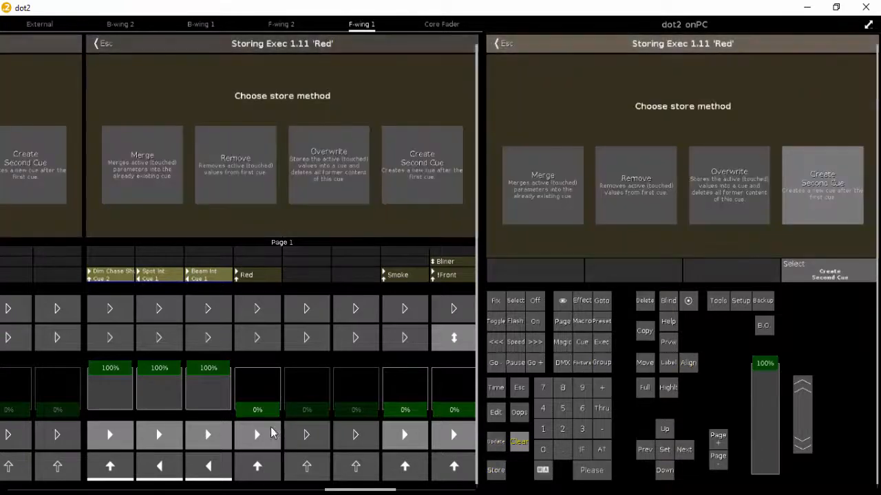
click(423, 183)
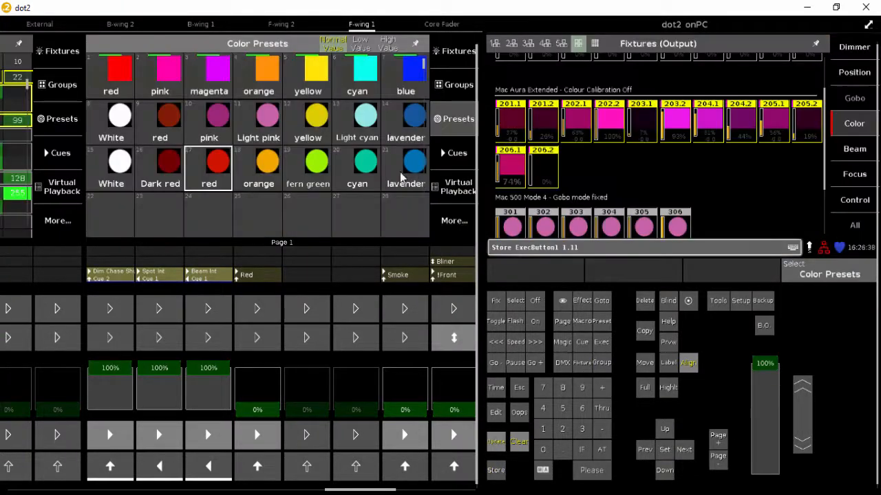
click(274, 250)
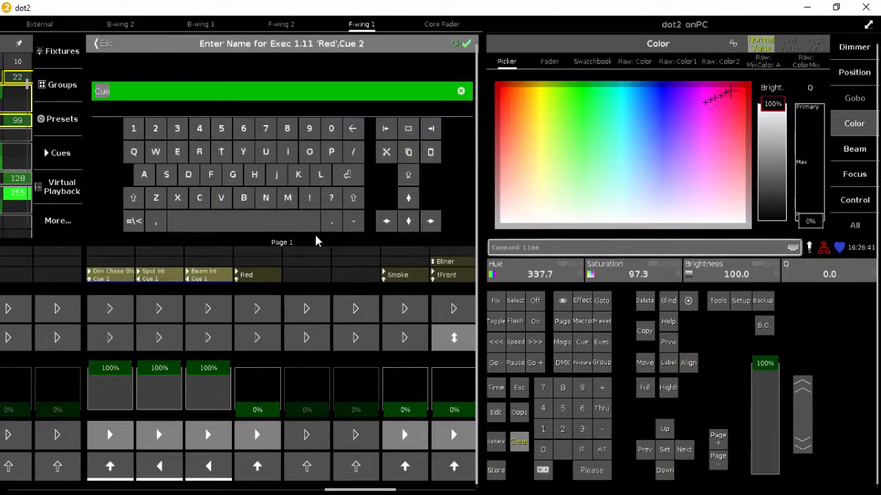
text(Red)
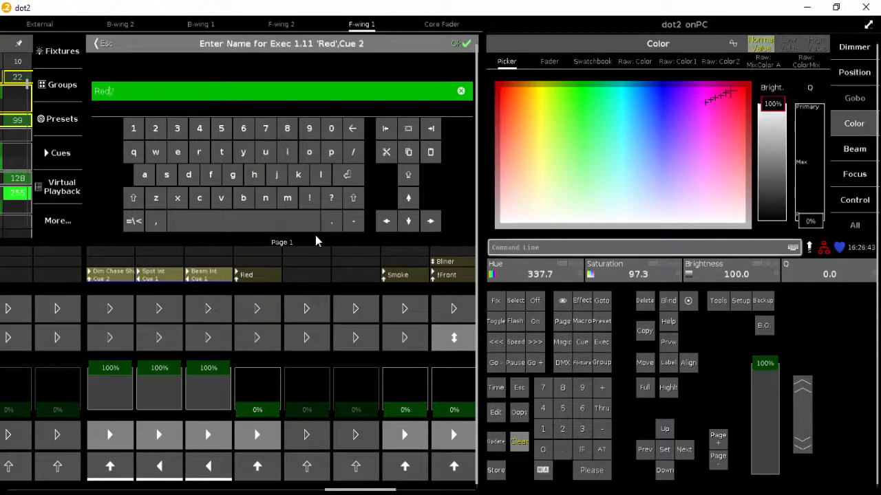
key(Return)
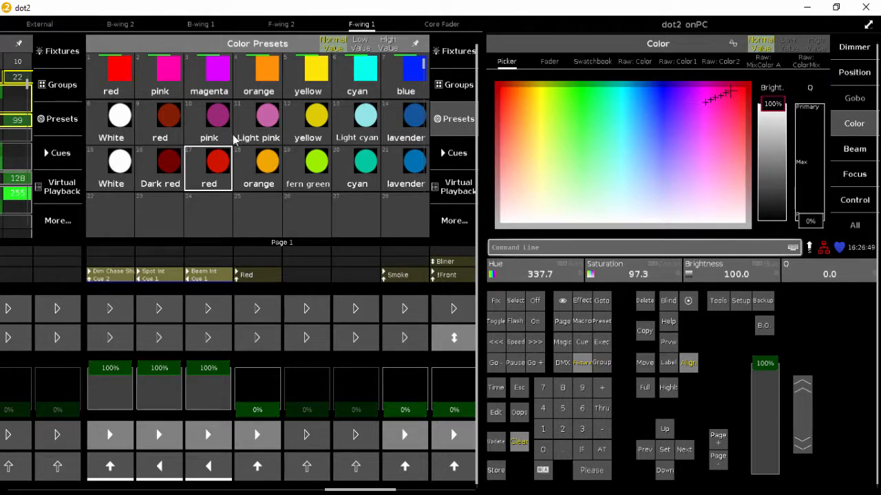
Step: Apply White preset 15 to the Beam group and Light pink preset 11 to the Spot group
click(602, 365)
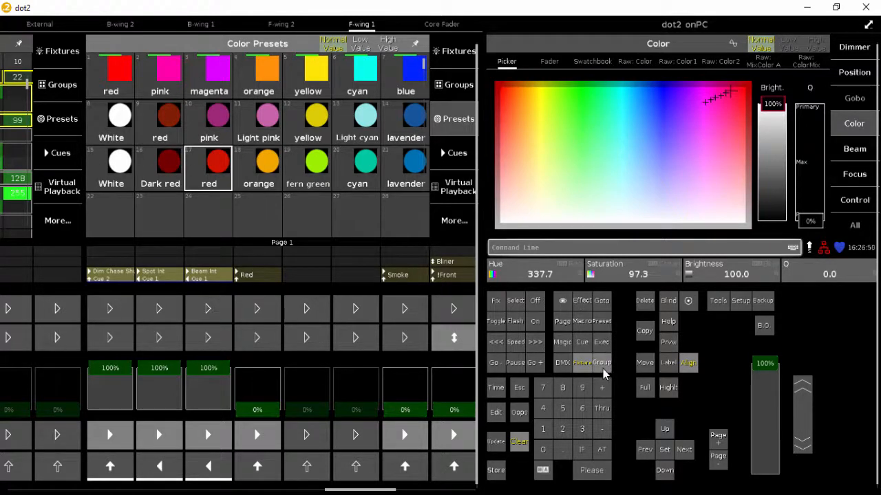
click(510, 174)
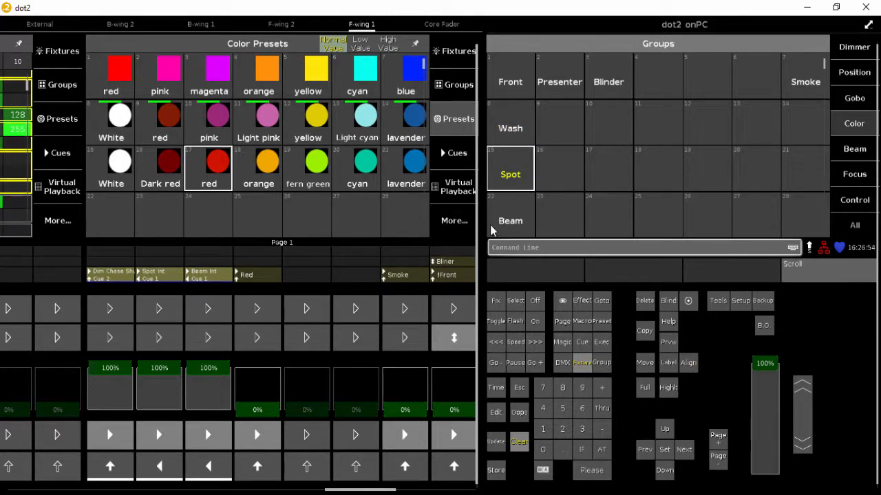
click(510, 219)
click(122, 166)
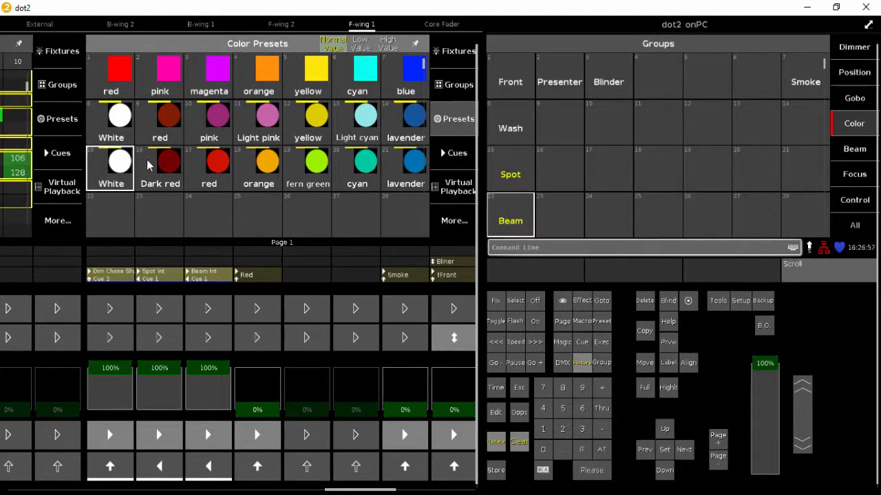
click(513, 174)
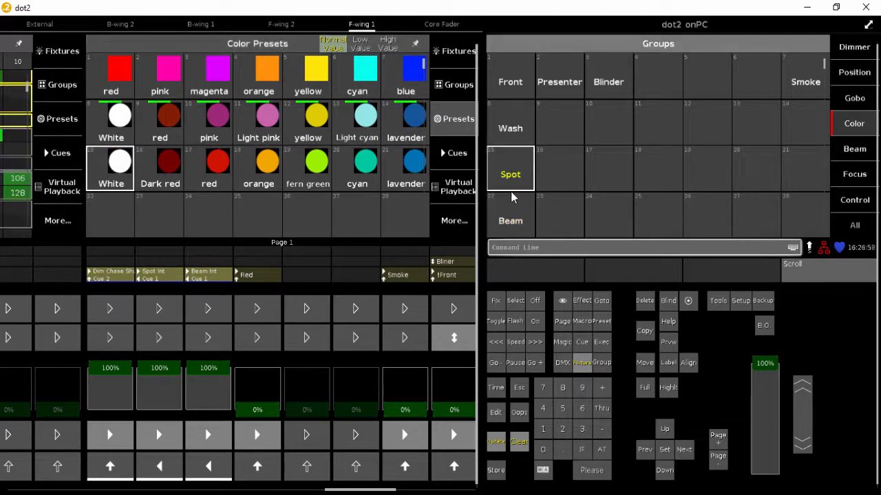
click(267, 122)
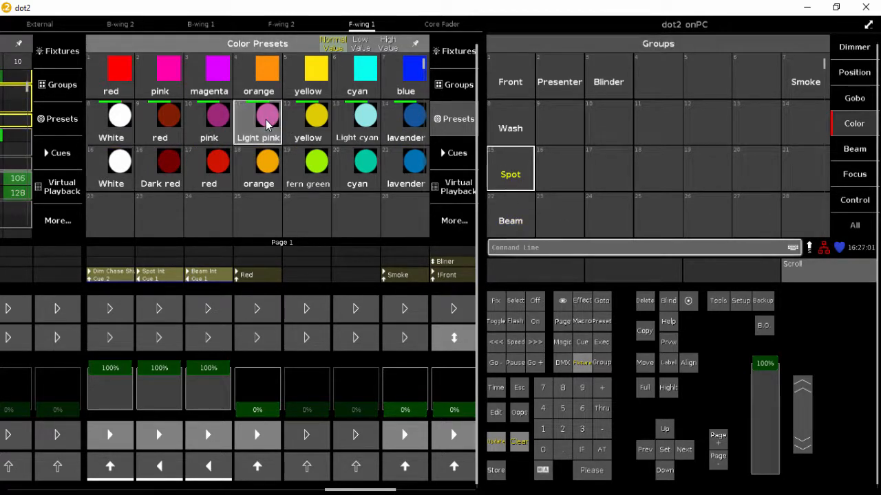
Step: Apply orange preset 4 to the Wash group and place the 3D stage view beside the console
click(517, 116)
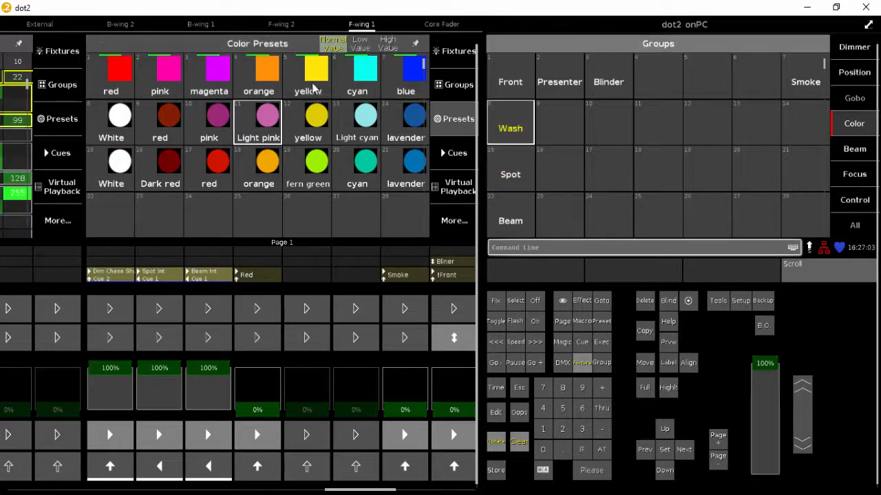
click(268, 79)
drag(327, 14, 560, 32)
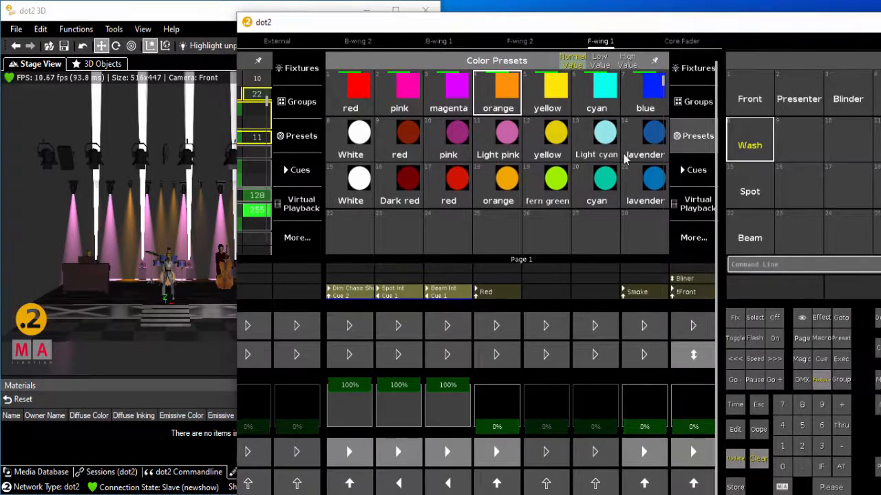
Step: Apply cyan preset 20 to the Beam group after trying fern green preset 19
click(750, 234)
click(605, 185)
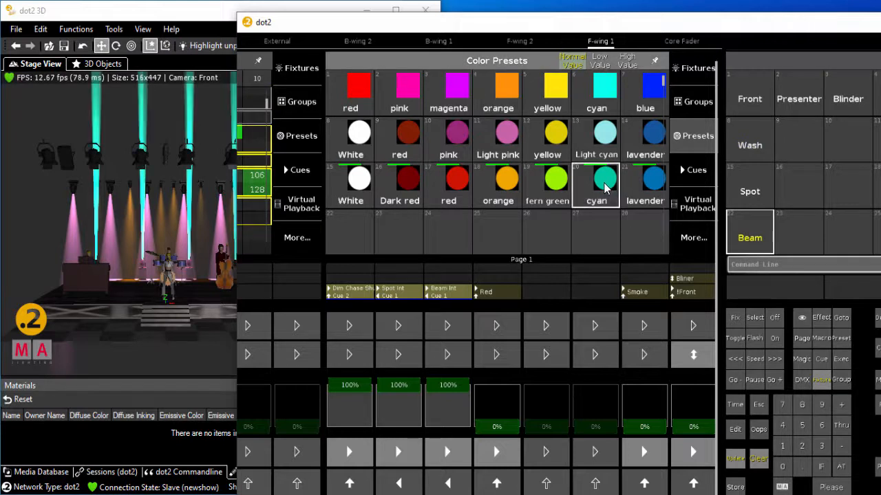
click(555, 198)
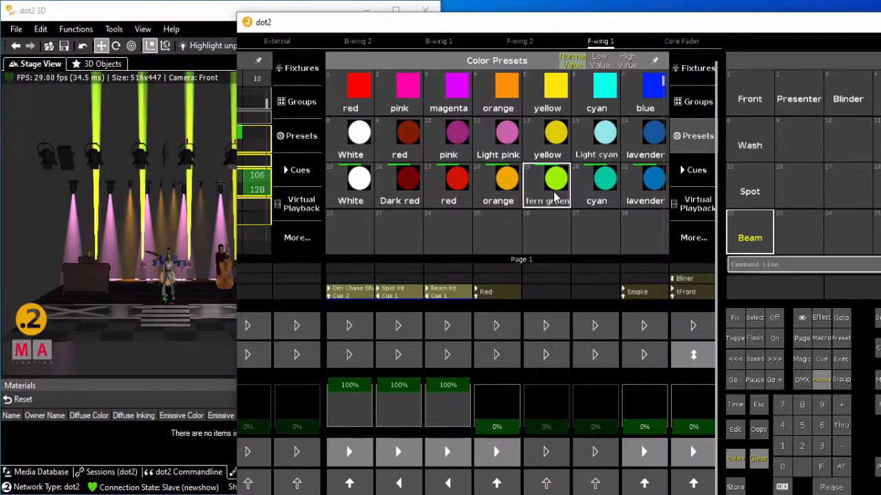
click(607, 192)
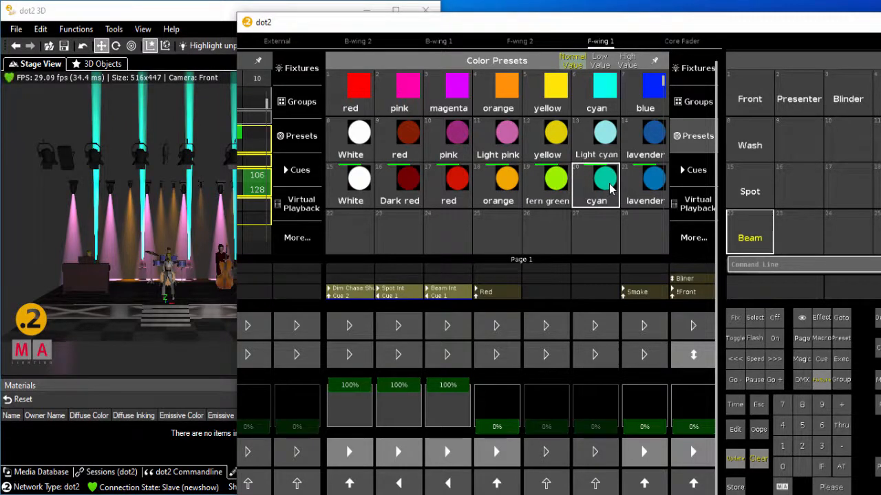
Step: Store the look as a third cue on the Red executor, labeled Red Cyan
drag(646, 31, 640, 17)
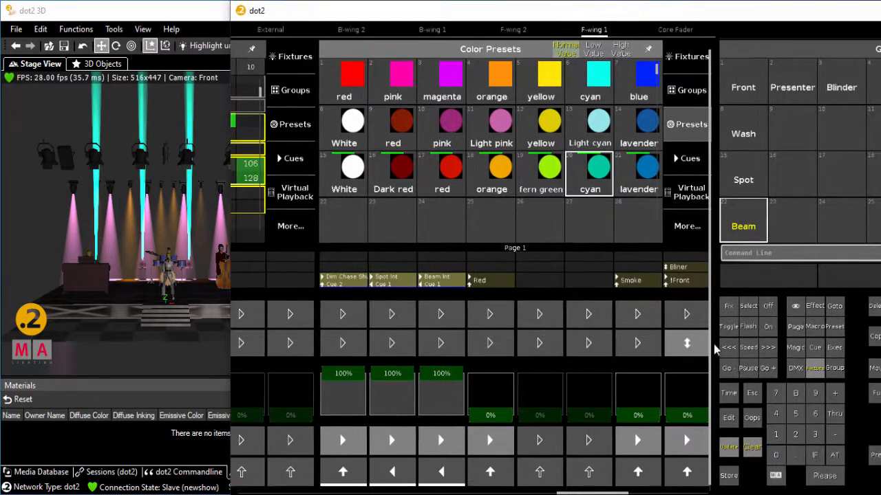
click(736, 476)
click(495, 442)
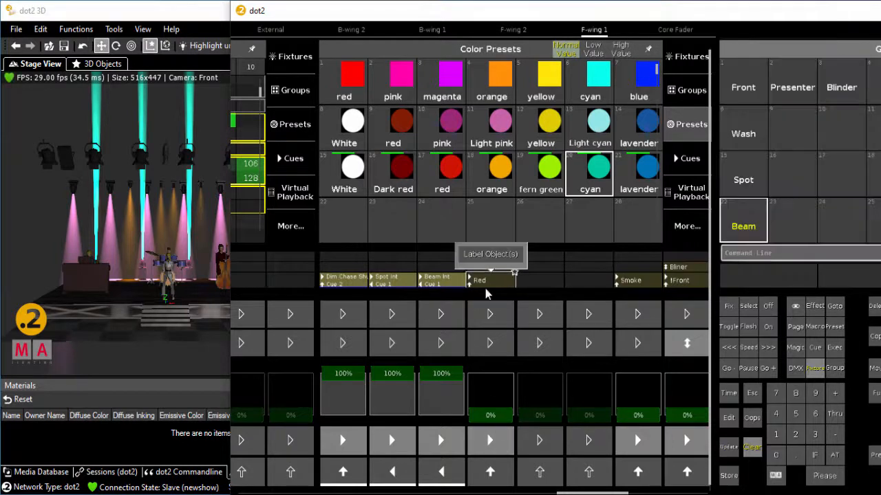
click(490, 254)
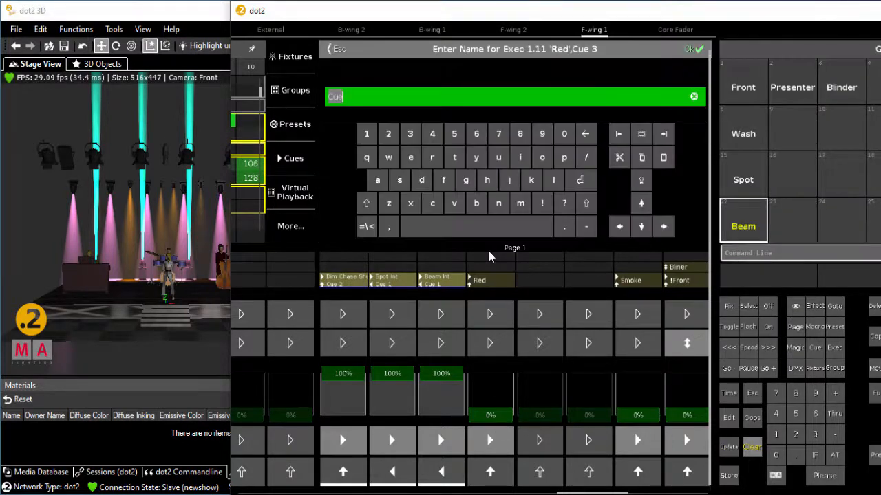
text(Red Cyan)
key(Return)
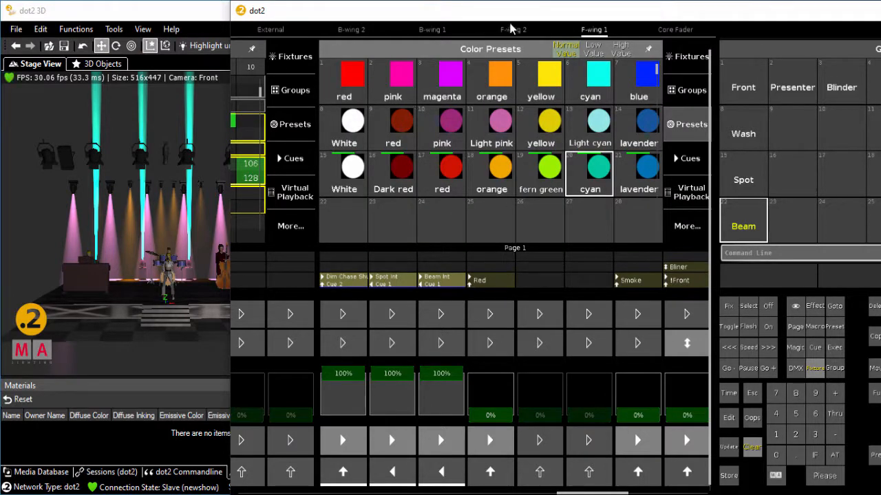
Step: Show the fixture output sheet in place of the Groups view and examine the wash, spot and beam fixtures' colors
click(691, 59)
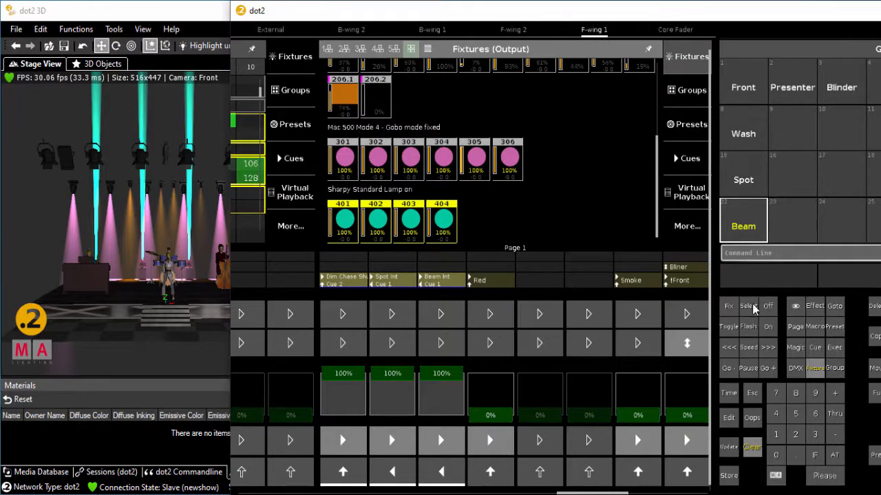
click(678, 127)
drag(694, 17, 545, 16)
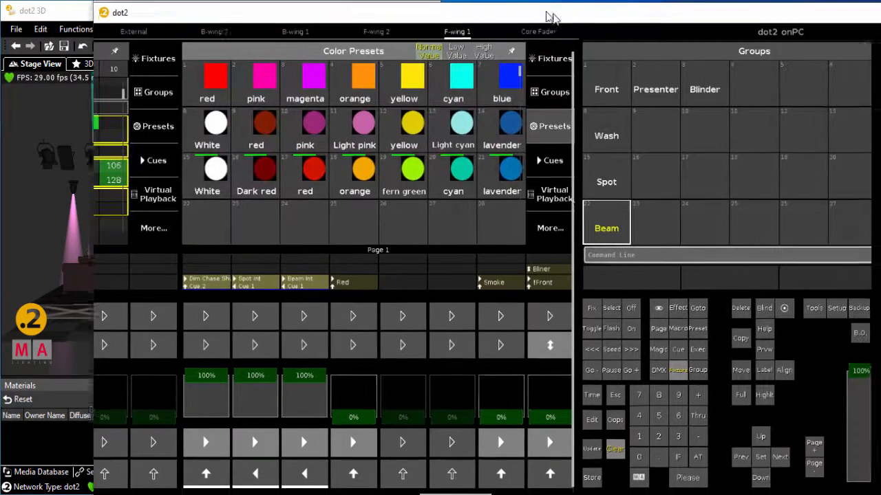
click(669, 368)
scroll(837, 152, up, 3)
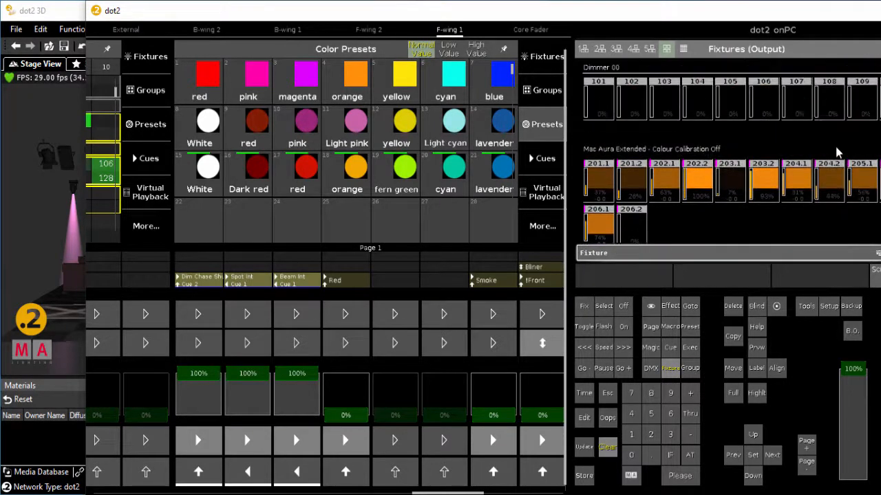
scroll(837, 153, down, 3)
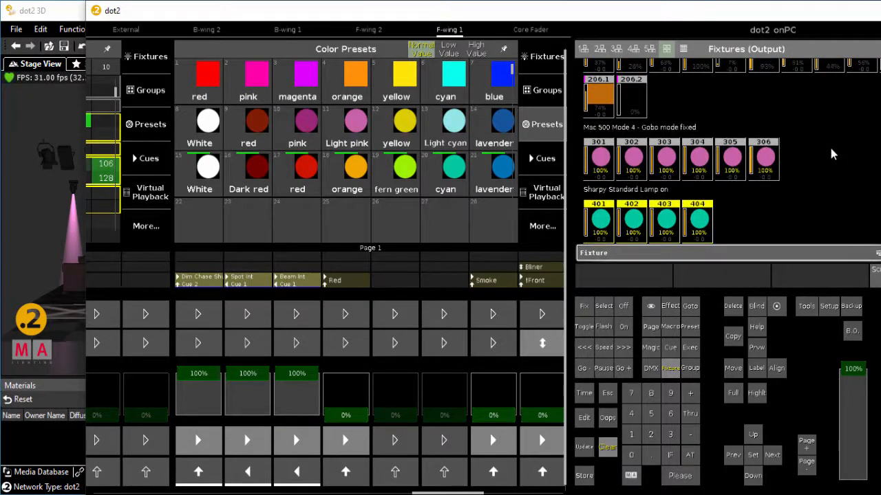
Step: Try to apply the magenta colour preset to Mac 500 fixtures 301, 303 and 305
click(600, 163)
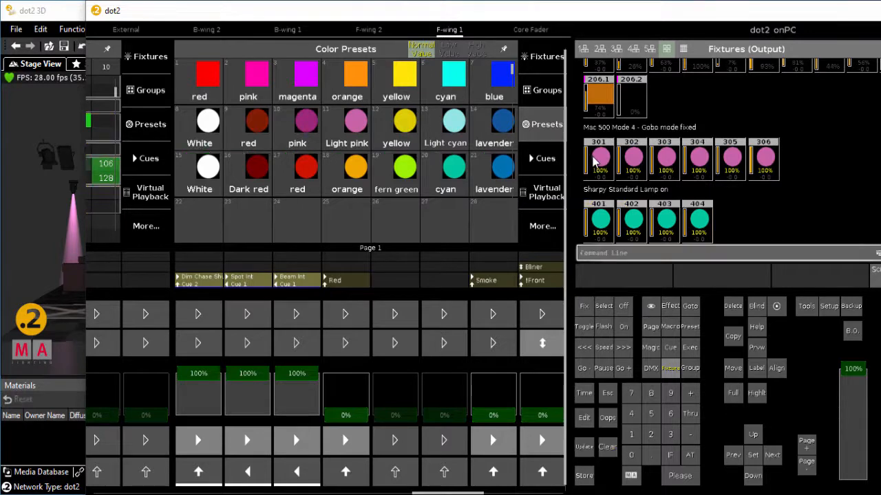
click(666, 171)
click(732, 174)
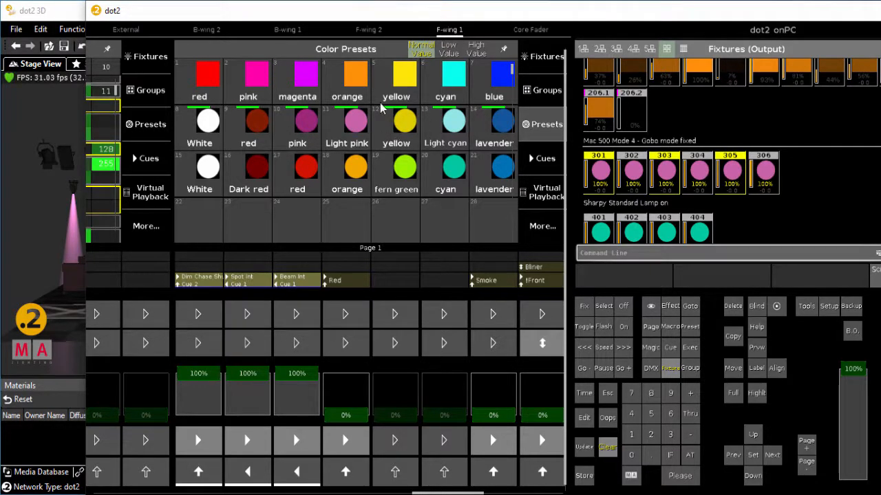
click(308, 82)
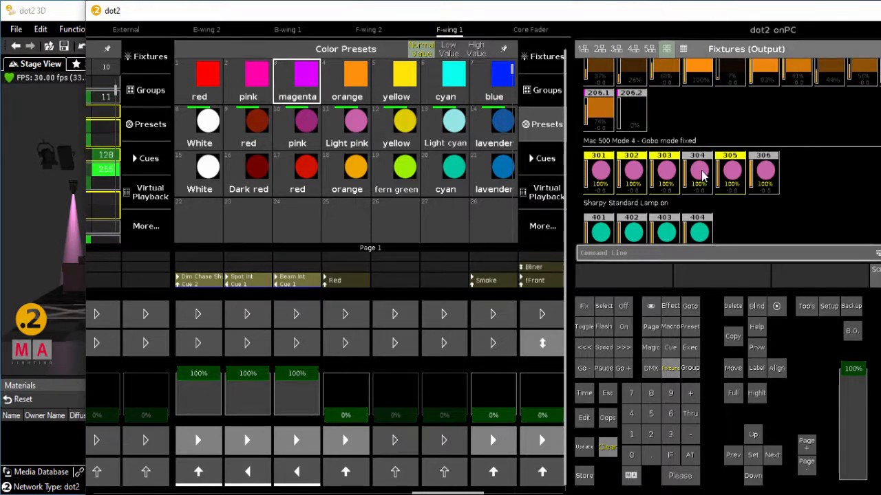
Step: Apply the Light cyan preset to Mac 500 fixtures 302, 304 and 306
click(772, 180)
click(730, 176)
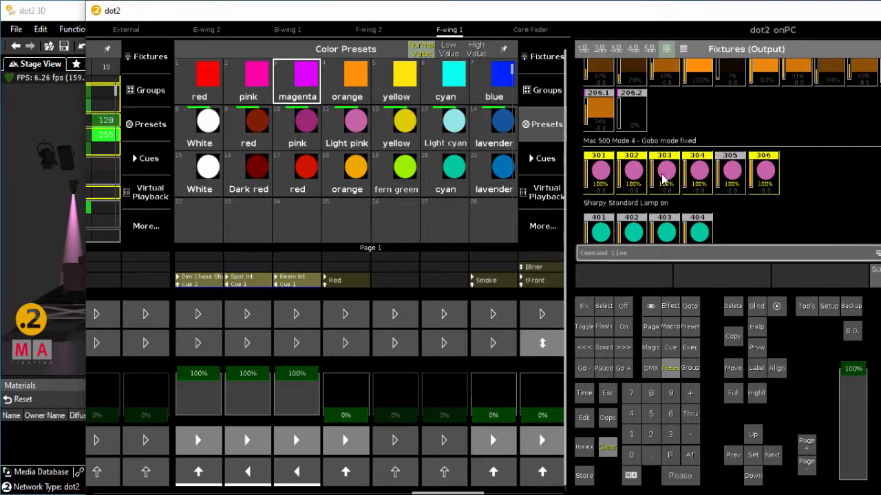
click(656, 176)
click(598, 176)
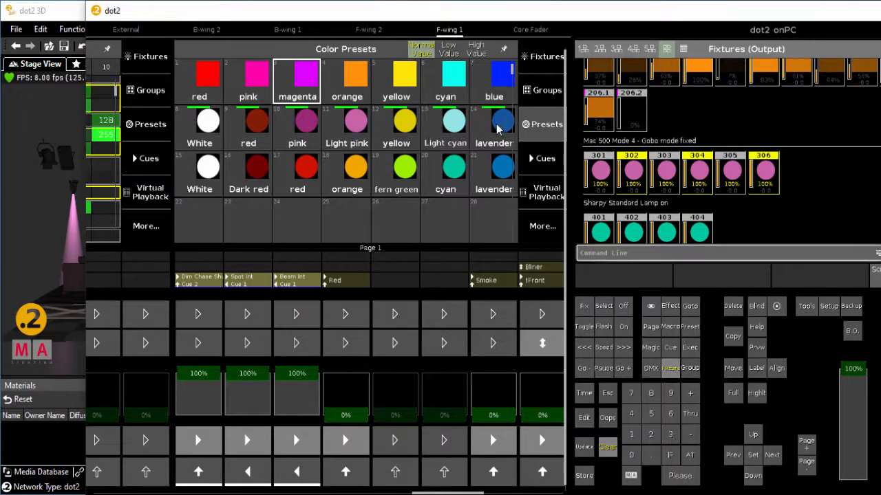
click(455, 84)
click(453, 118)
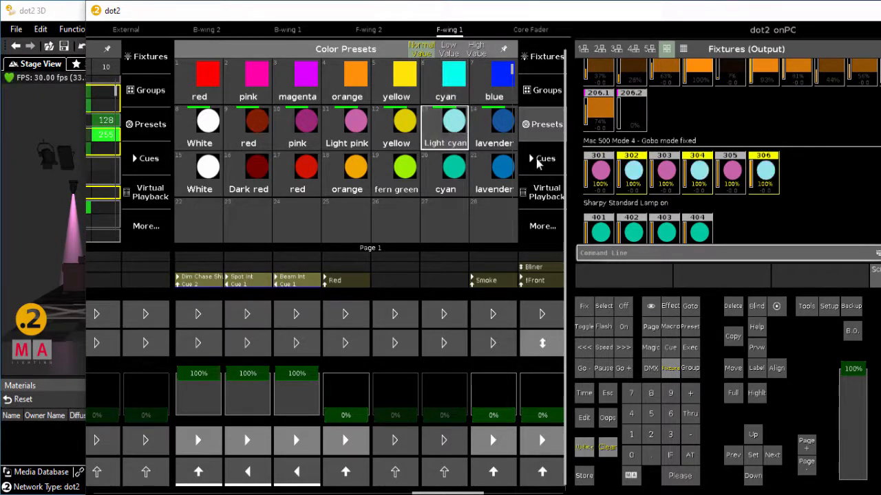
Step: Apply the Light pink preset to Mac 500 fixtures 301, 303 and 305
click(664, 178)
click(732, 177)
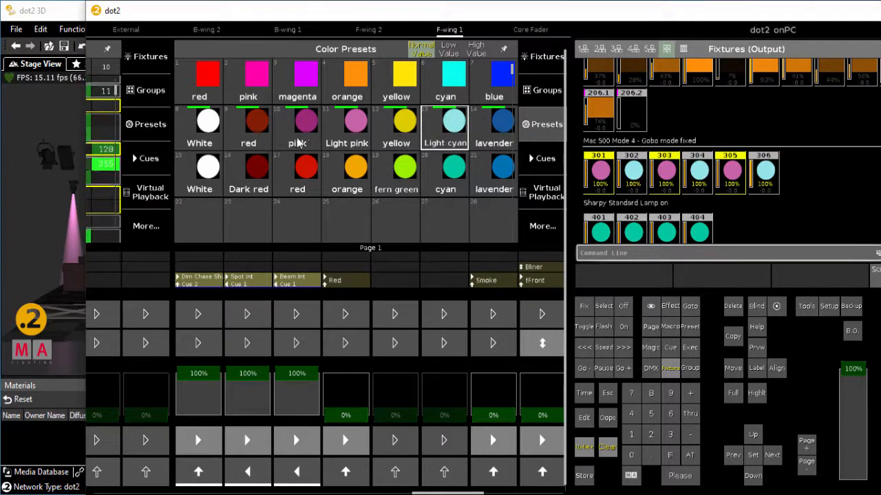
click(359, 131)
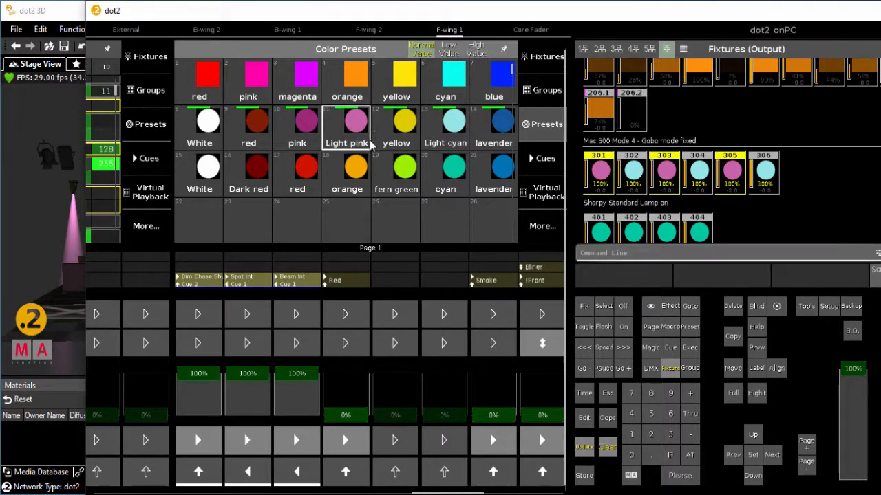
Step: Colour Sharpy fixtures 401 and 404 red and fixtures 402 and 403 cyan with their colour presets
click(601, 230)
click(704, 225)
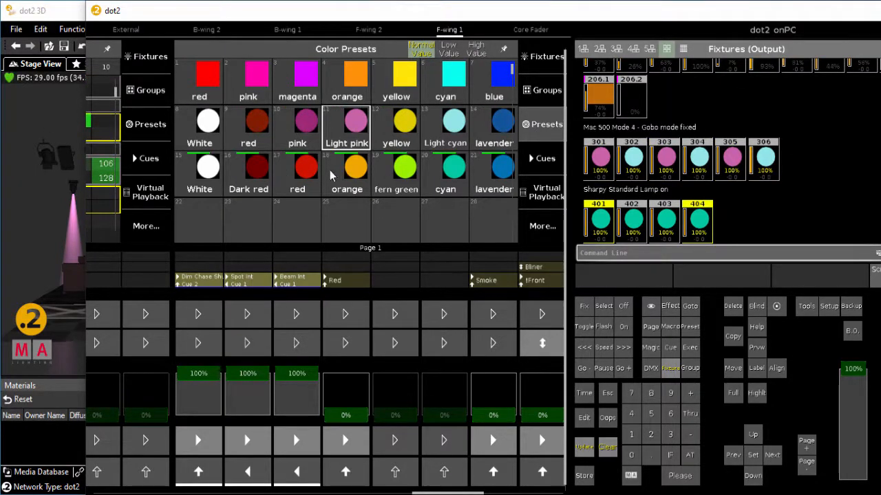
click(305, 169)
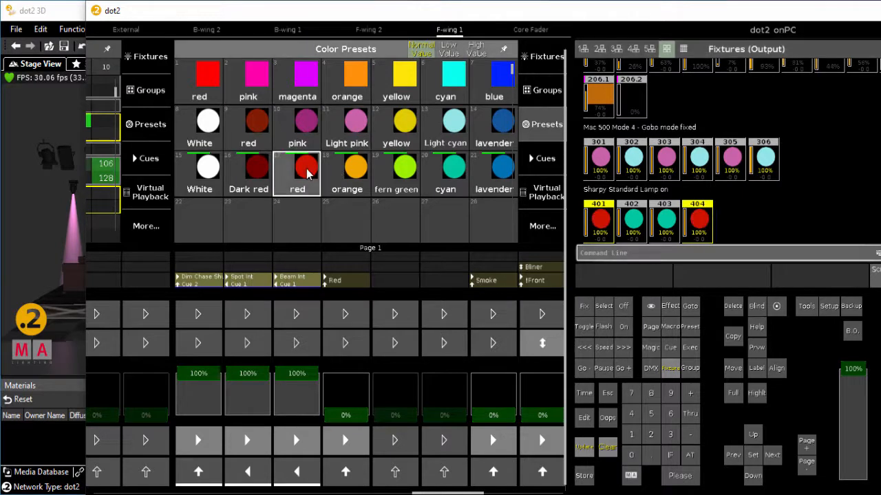
click(621, 220)
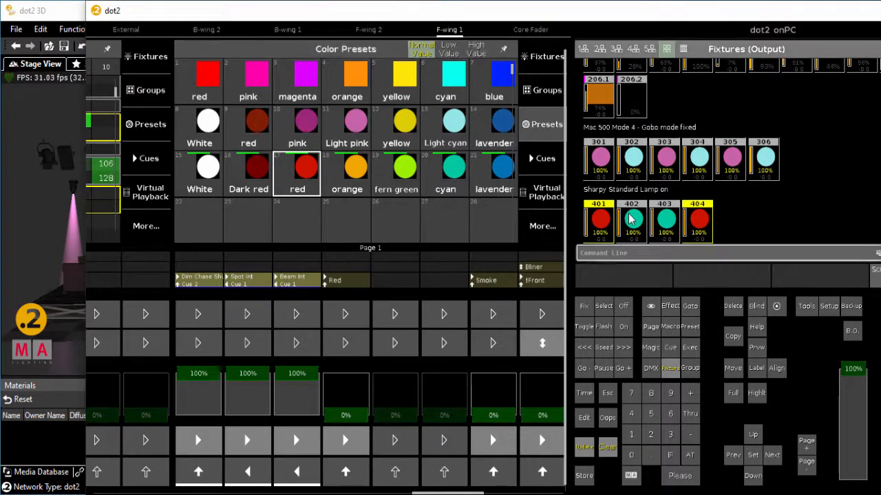
click(664, 229)
click(455, 178)
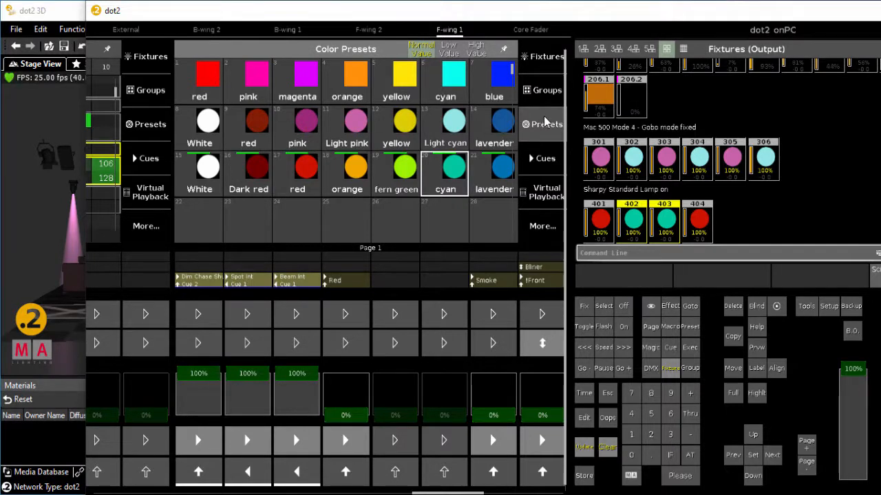
Step: Set the Wash group to magenta in the colour picker, with hue about 307 and saturation about 98
click(546, 96)
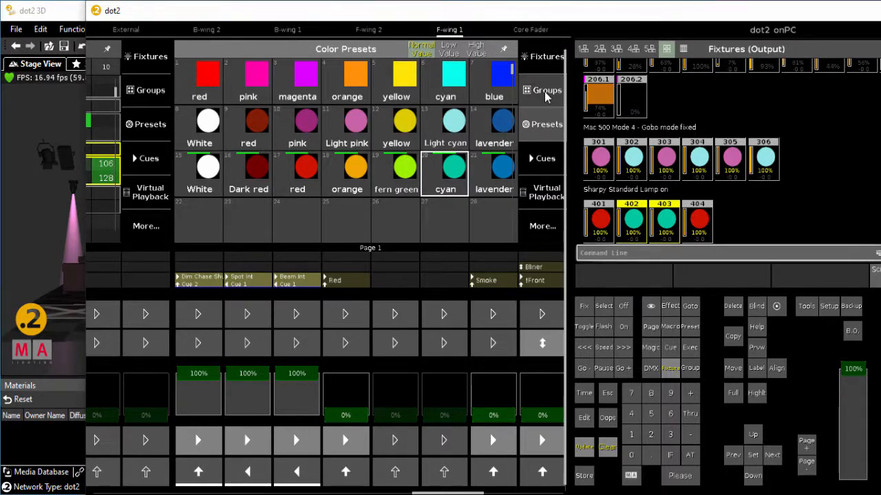
click(199, 135)
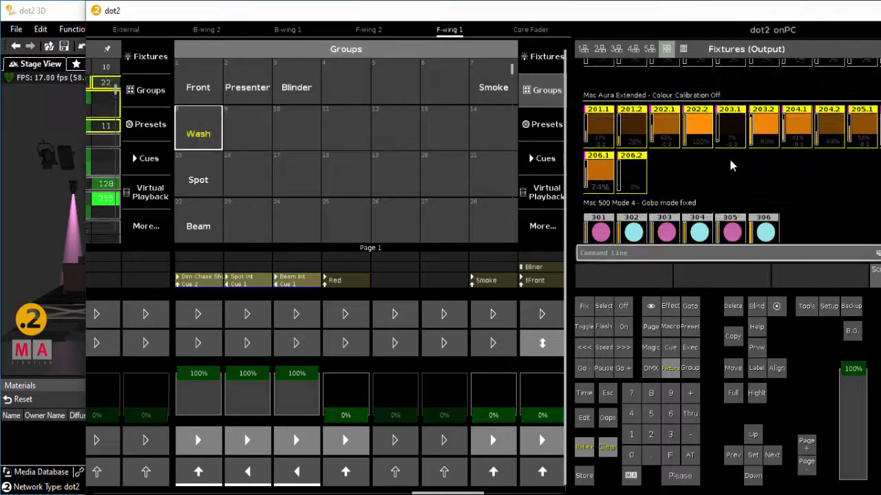
double_click(747, 13)
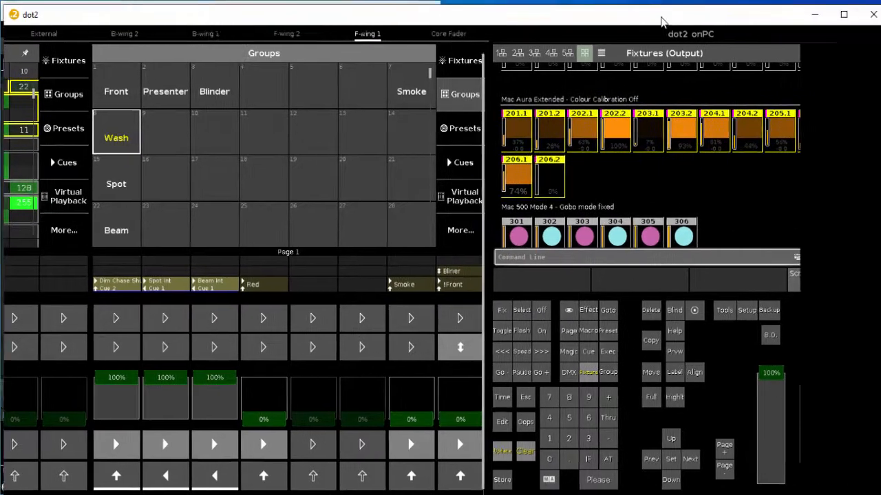
click(860, 135)
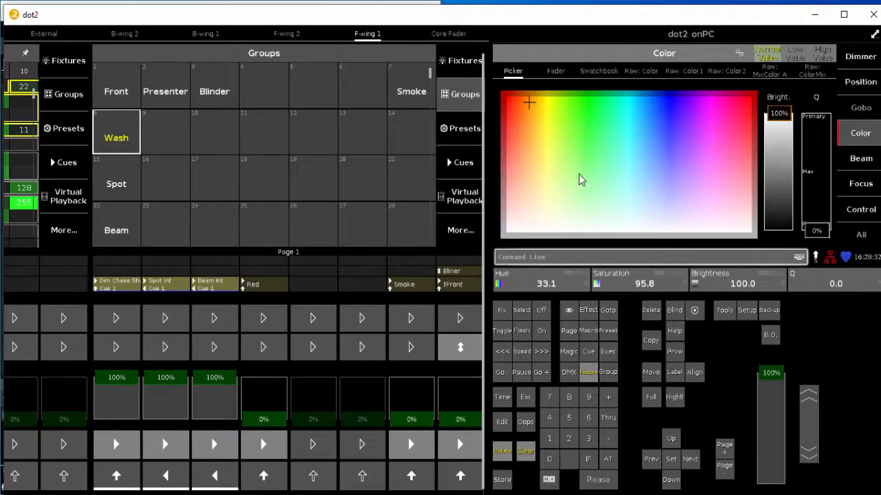
click(715, 102)
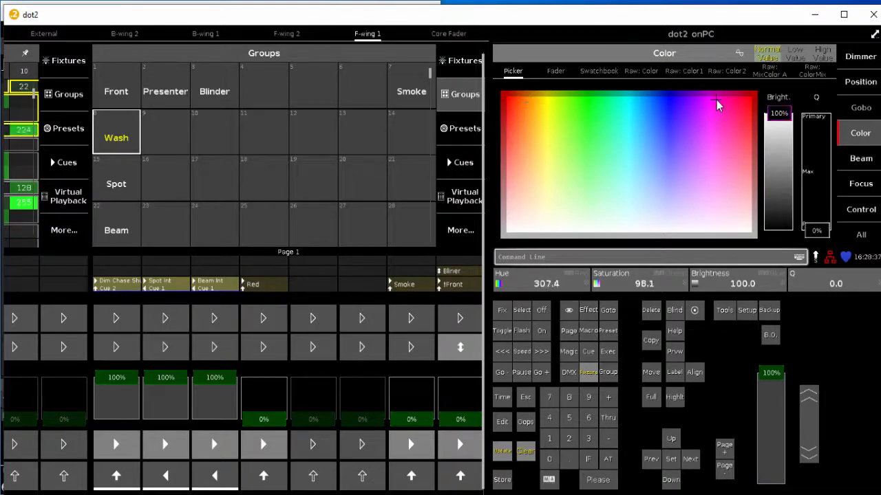
Step: Fan the Wash group's colours from magenta towards cyan with Align, and uncover the 3D stage view
click(694, 372)
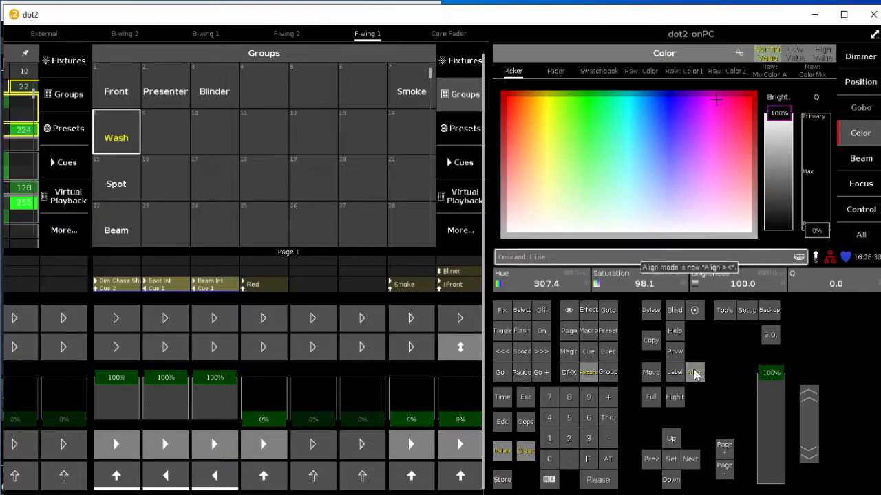
click(695, 372)
drag(717, 102, 623, 103)
drag(377, 15, 666, 28)
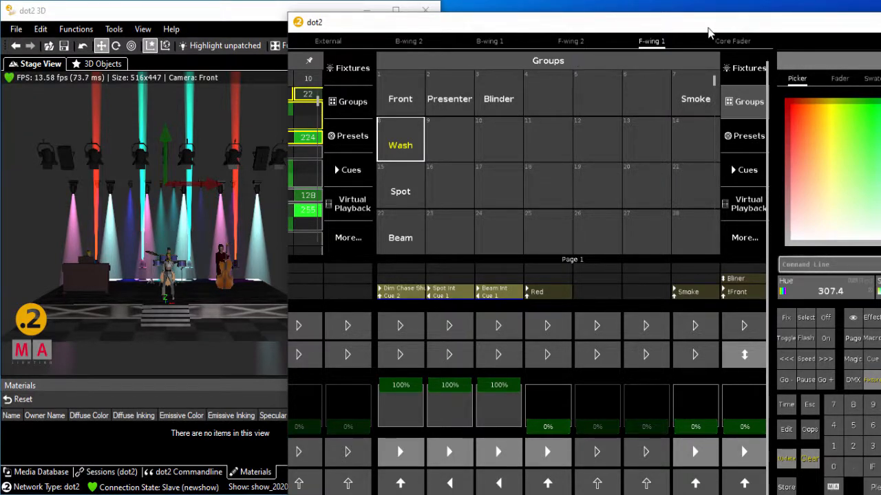
drag(708, 27, 648, 30)
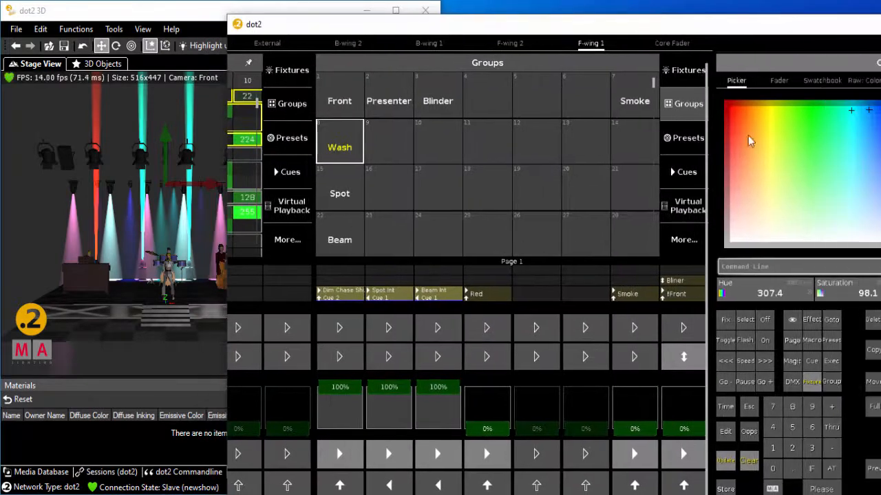
Step: Apply the Light pink preset to Mac 500 fixtures 301, 303, 304 and 306
click(832, 382)
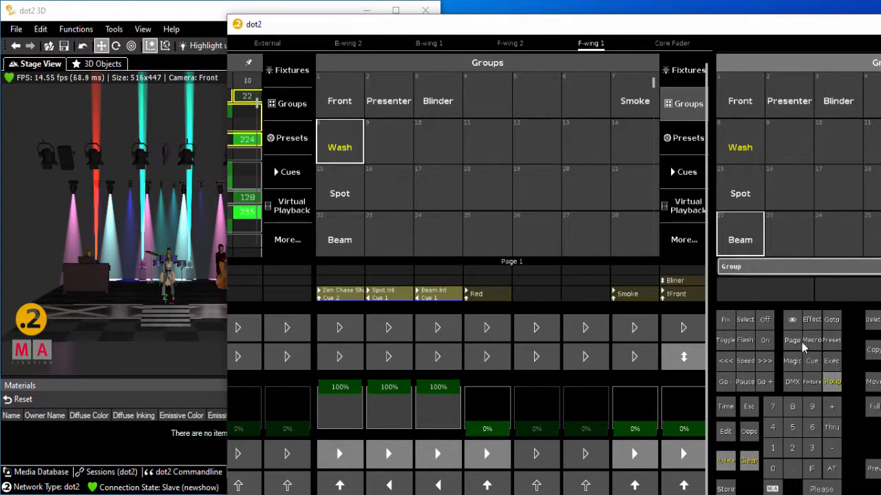
click(814, 382)
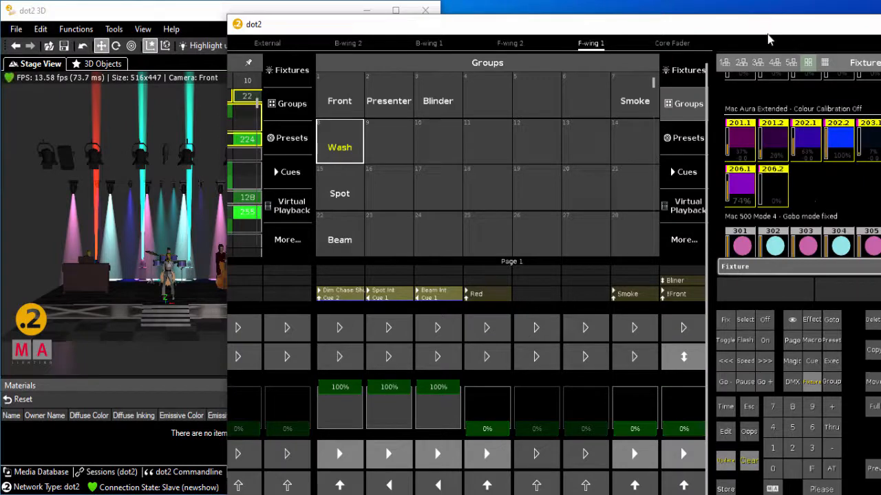
drag(753, 36, 586, 75)
scroll(647, 245, down, 3)
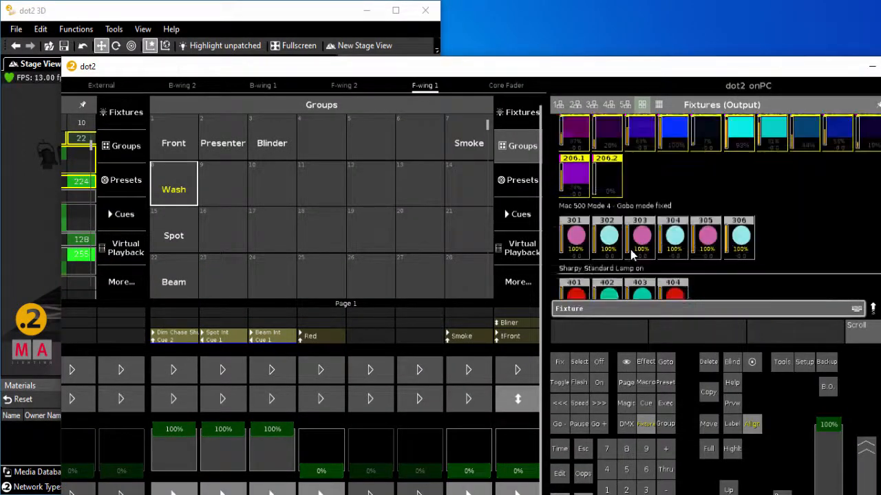
click(522, 191)
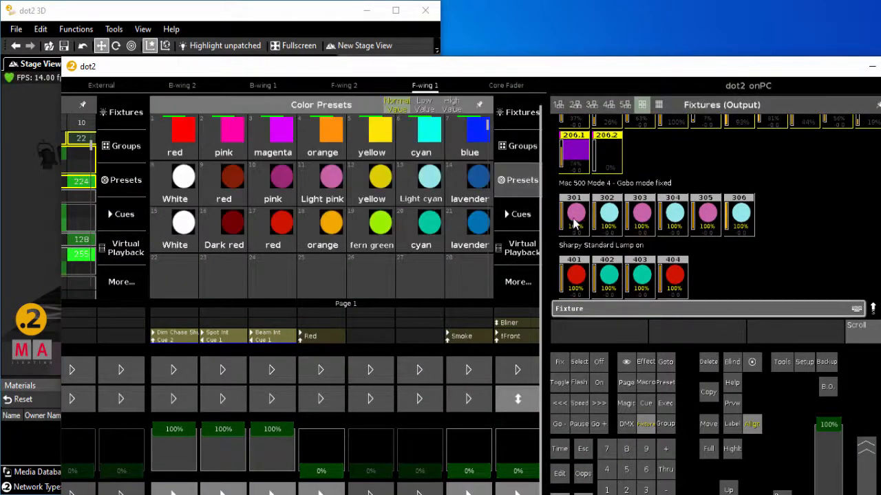
click(624, 222)
drag(623, 220, 573, 228)
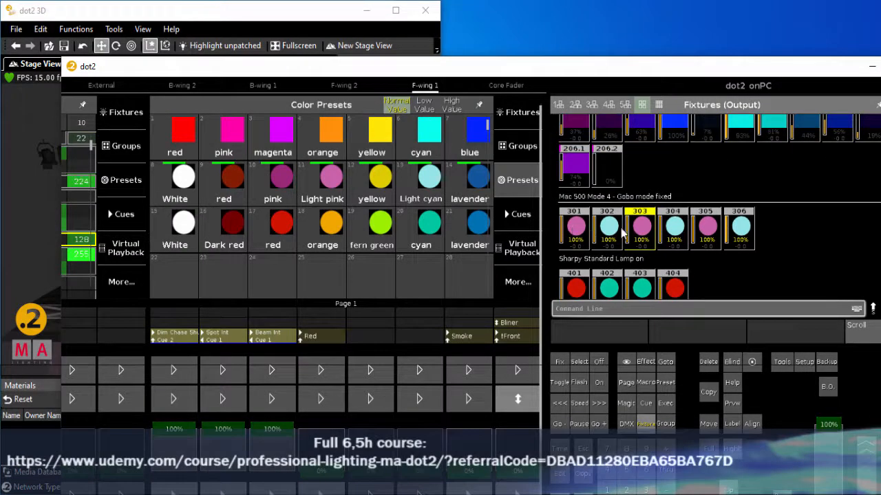
click(675, 228)
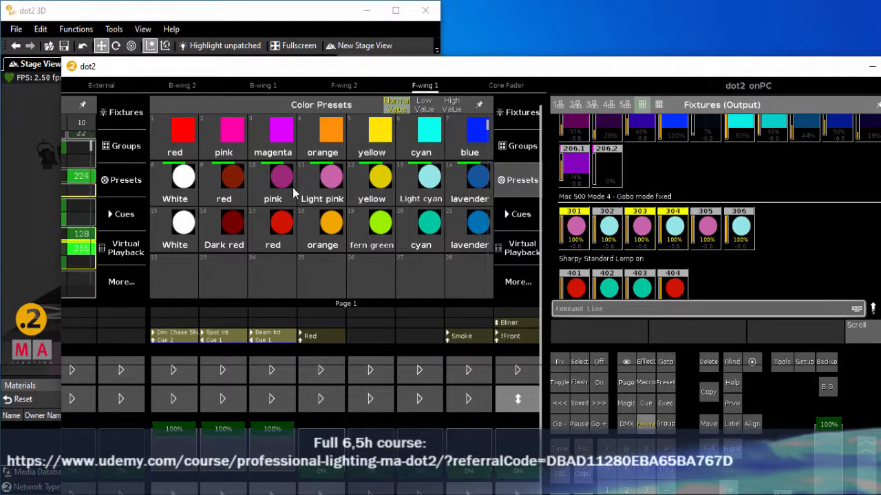
click(329, 180)
Step: Apply the Light cyan preset to Mac 500 fixtures 302 and 305
click(607, 229)
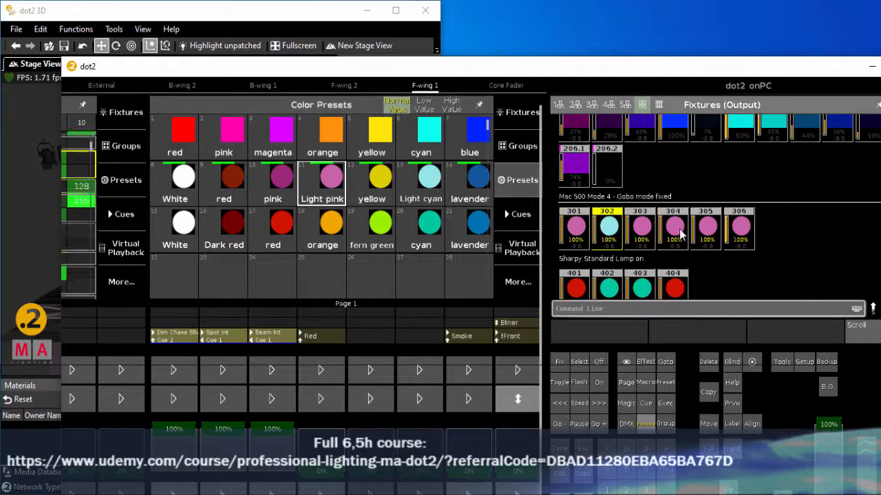
click(709, 232)
click(421, 180)
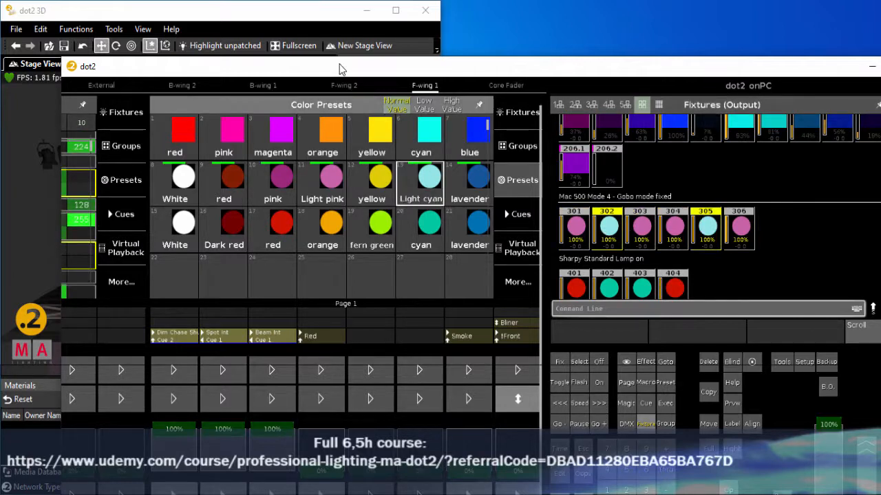
drag(342, 69, 443, 34)
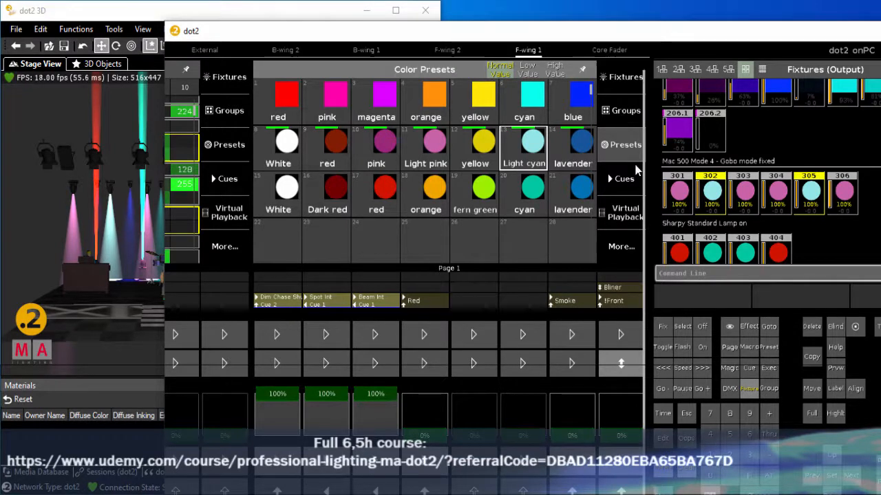
Step: Apply the cyan preset to the whole Beam group and uncover the 3D stage view
click(621, 115)
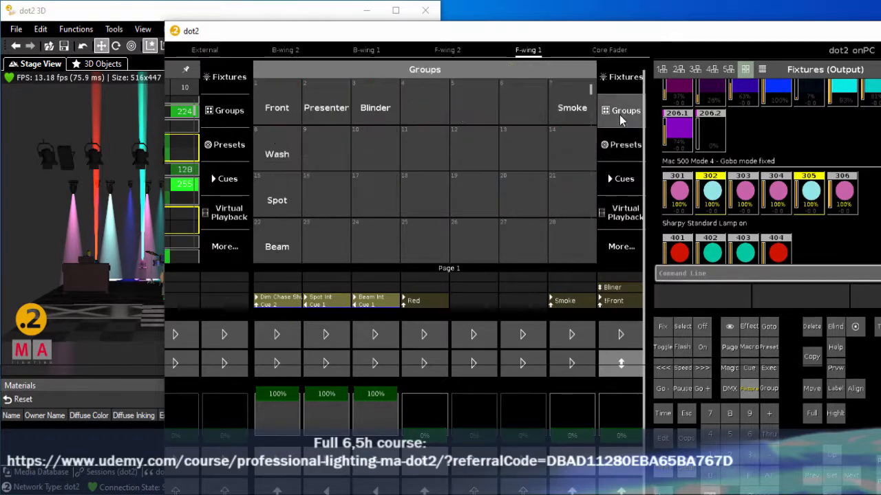
click(277, 248)
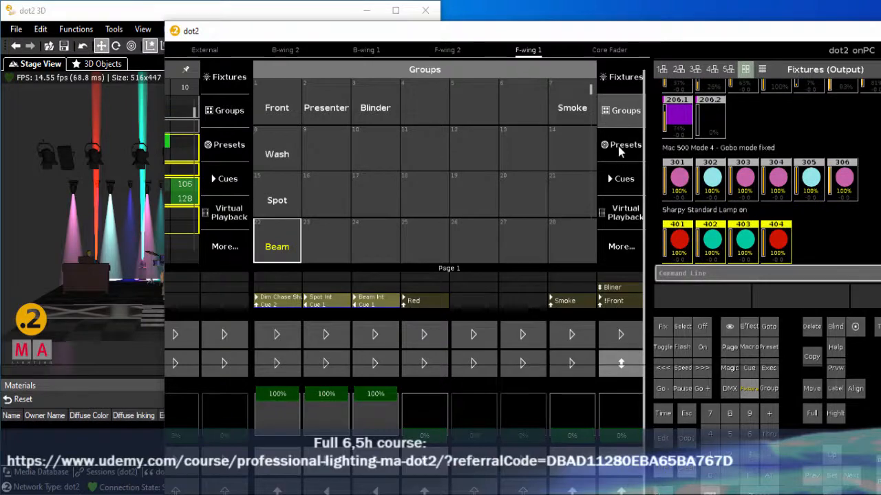
click(619, 150)
click(532, 203)
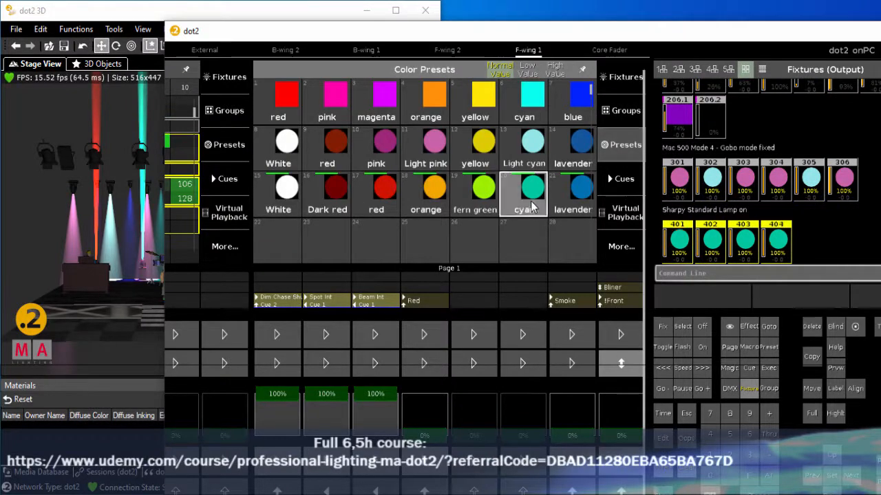
drag(480, 33, 613, 1)
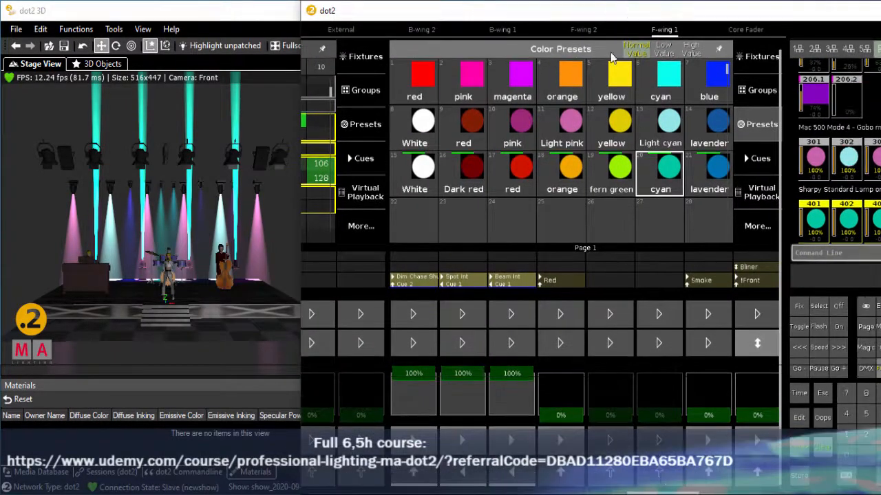
Step: Store the current colour look as cue 4 on the Red executor and name it RedCyan
click(807, 477)
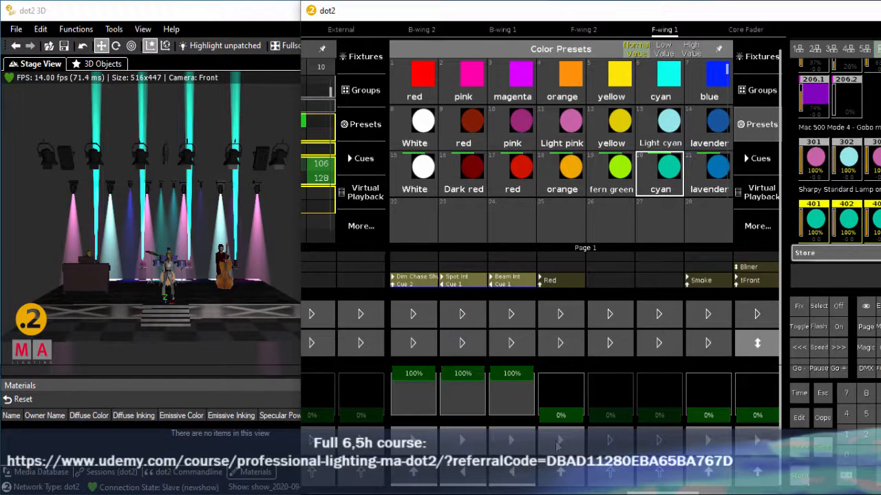
click(558, 444)
click(554, 254)
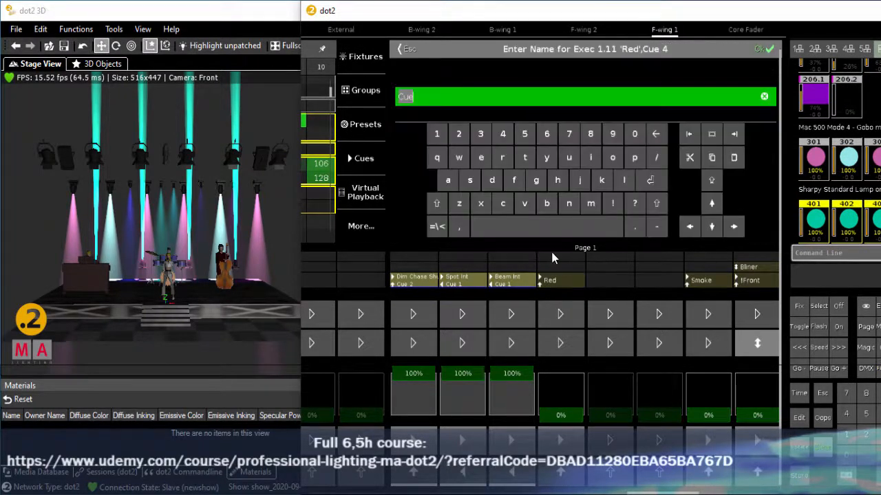
text(Red Cyan)
key(Return)
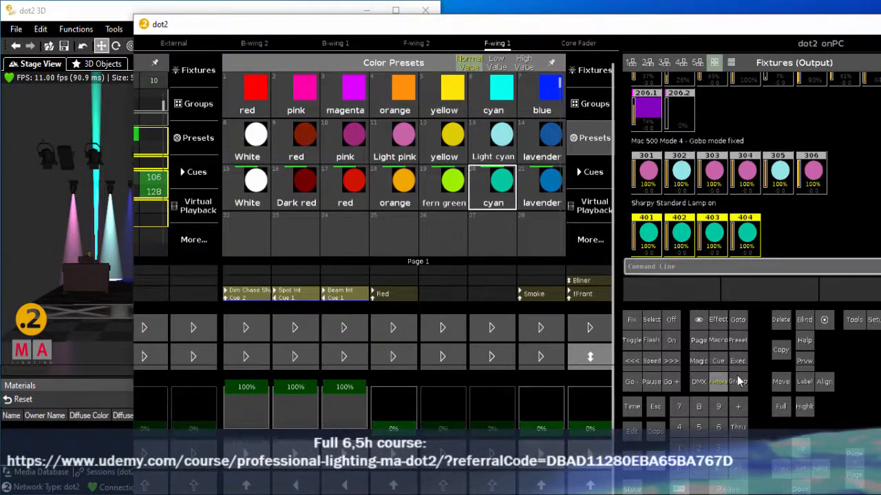
Step: Bring the Wash group's colour picker into view and clear the programmer completely
click(738, 381)
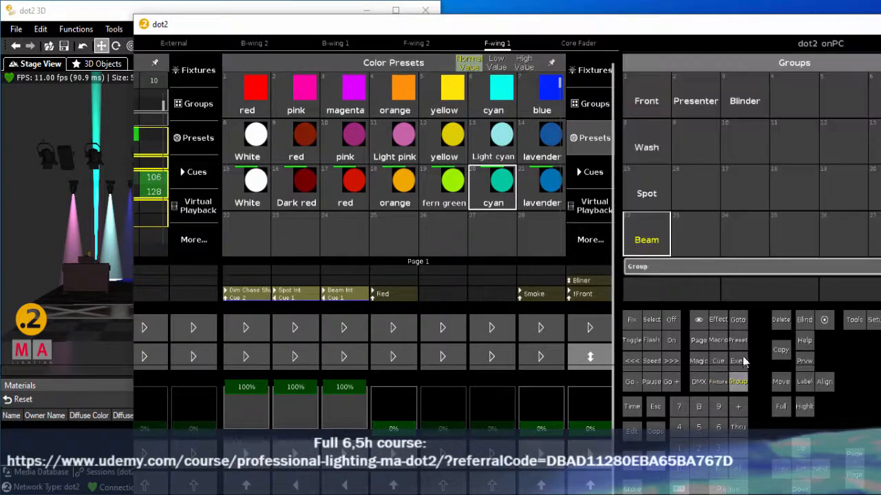
click(648, 148)
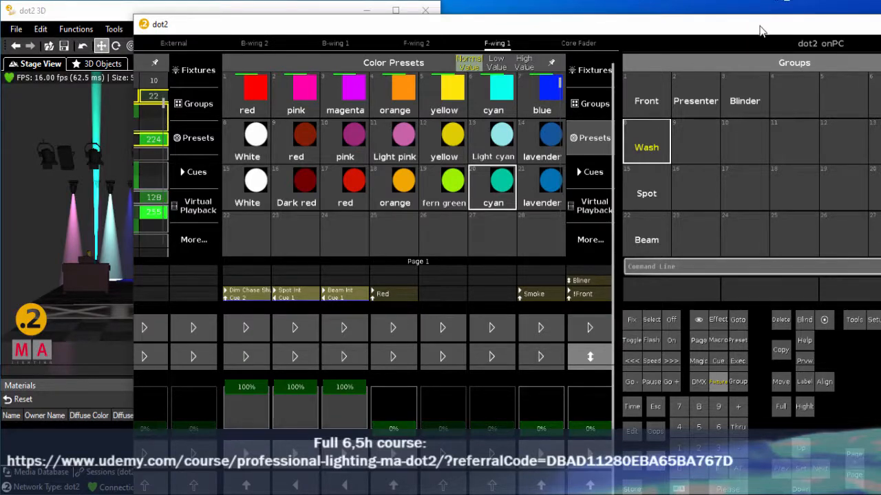
drag(760, 31, 598, 19)
click(827, 83)
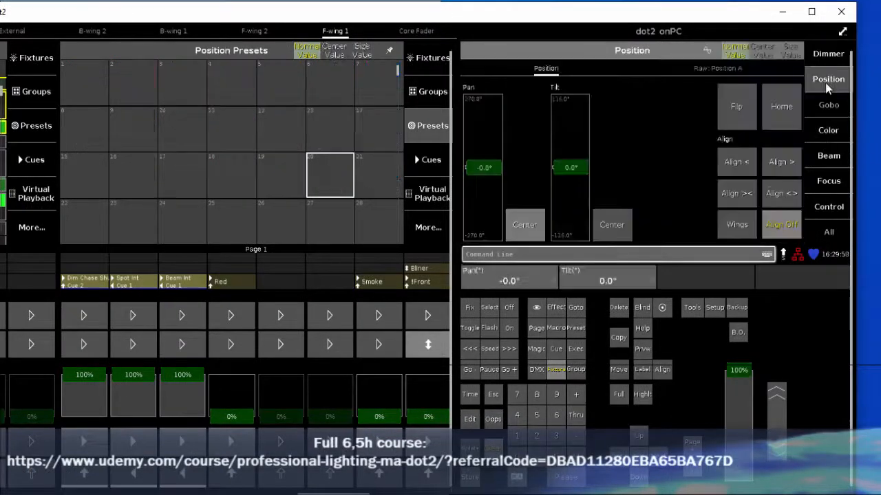
click(827, 131)
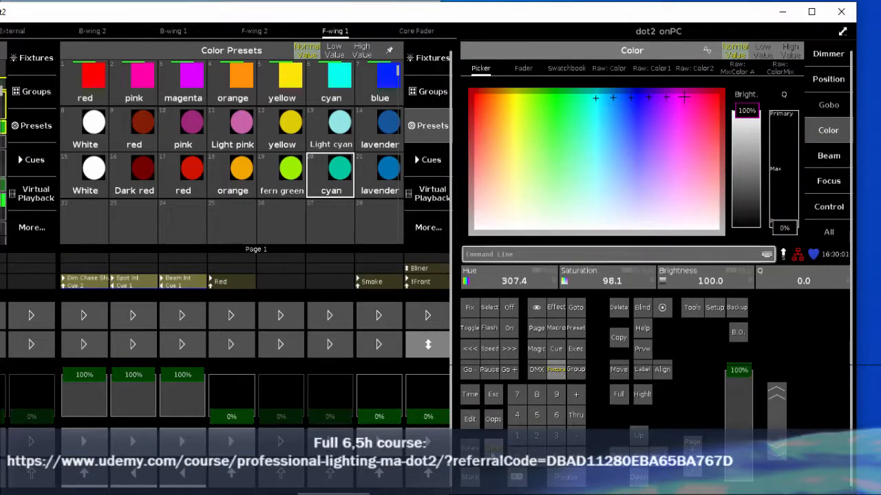
click(492, 449)
click(492, 449)
Step: Set the Wash group to blue and fan its colours towards cyan with the Align <> mode
click(420, 90)
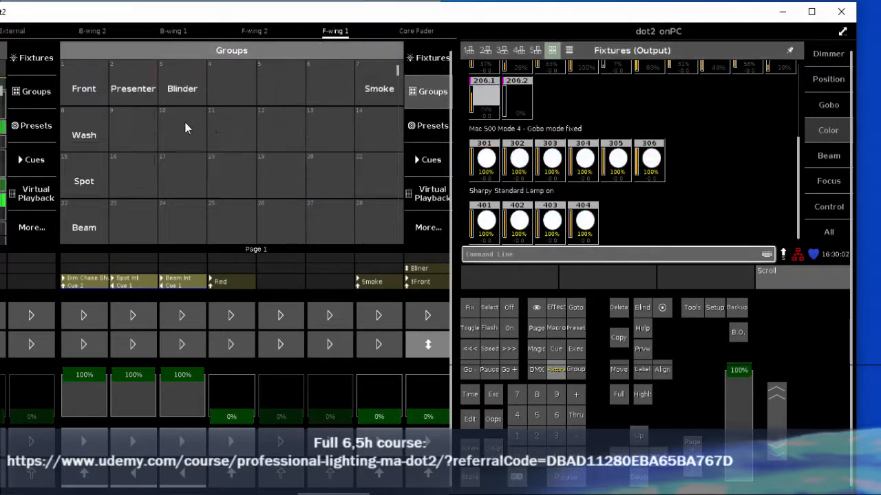
click(80, 140)
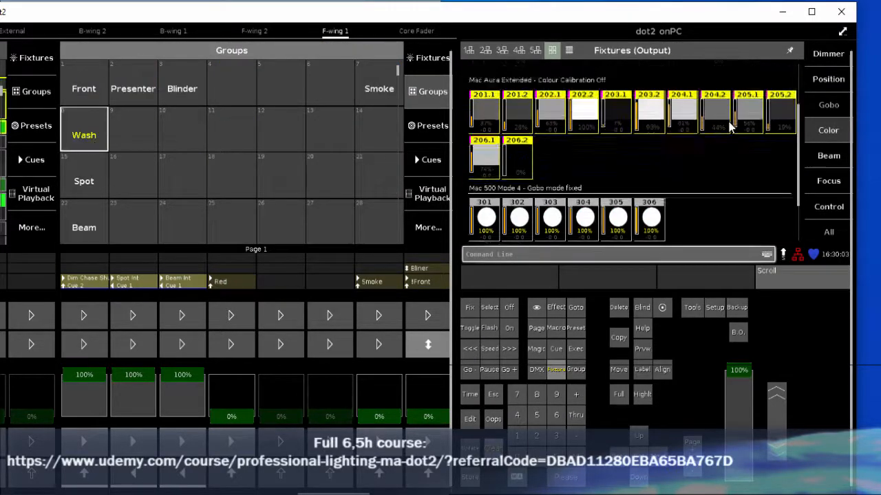
click(827, 130)
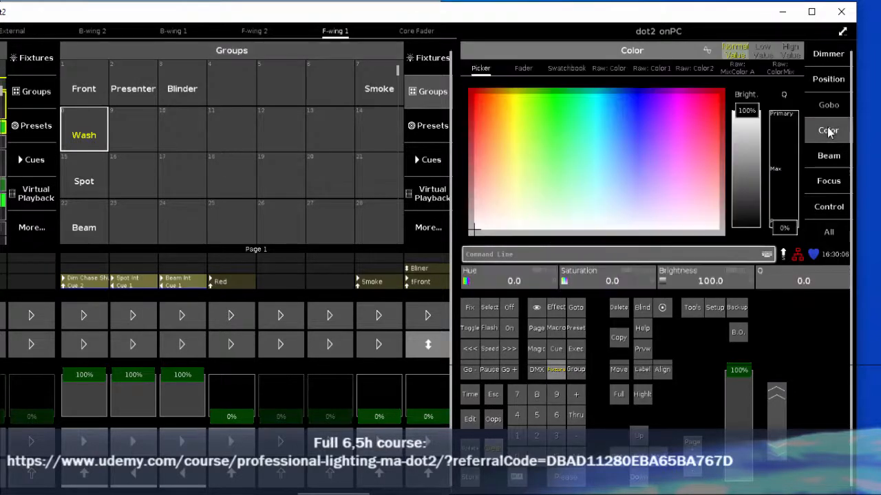
click(635, 94)
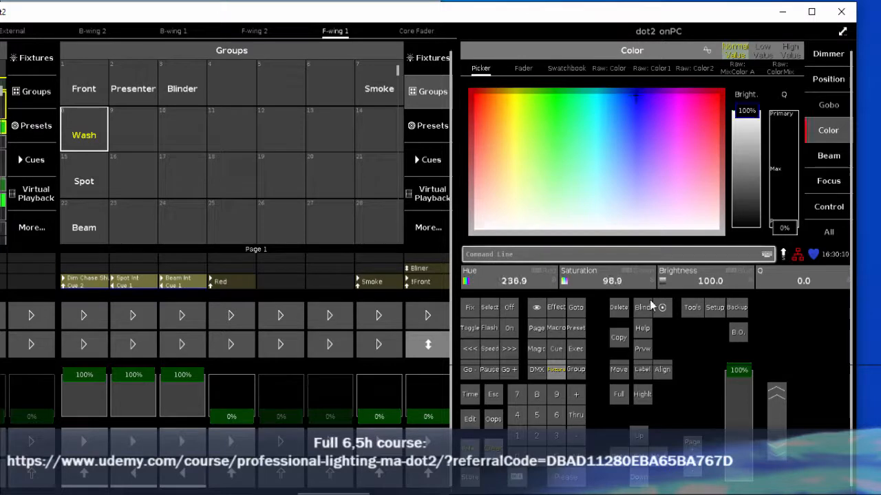
click(662, 370)
click(662, 369)
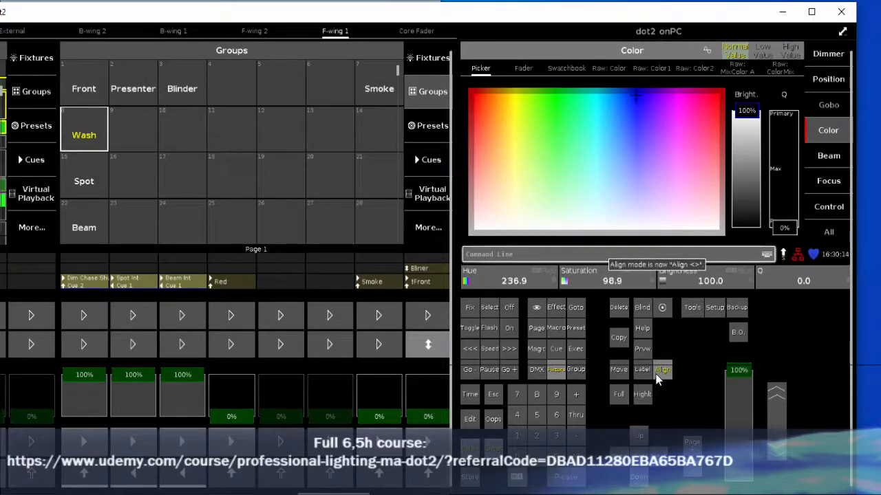
drag(635, 102, 586, 99)
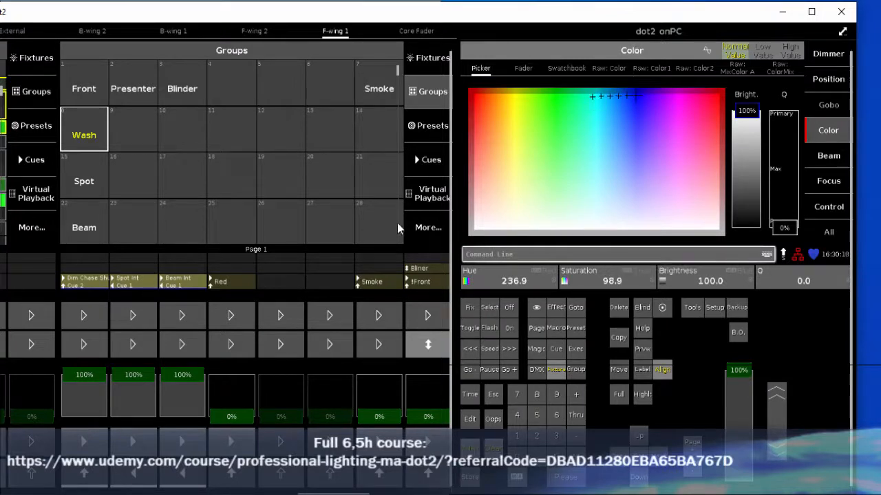
Step: Apply the Light cyan preset to the Spot group and lavender preset 21 to the Beam group, and uncover the 3D stage view
click(87, 183)
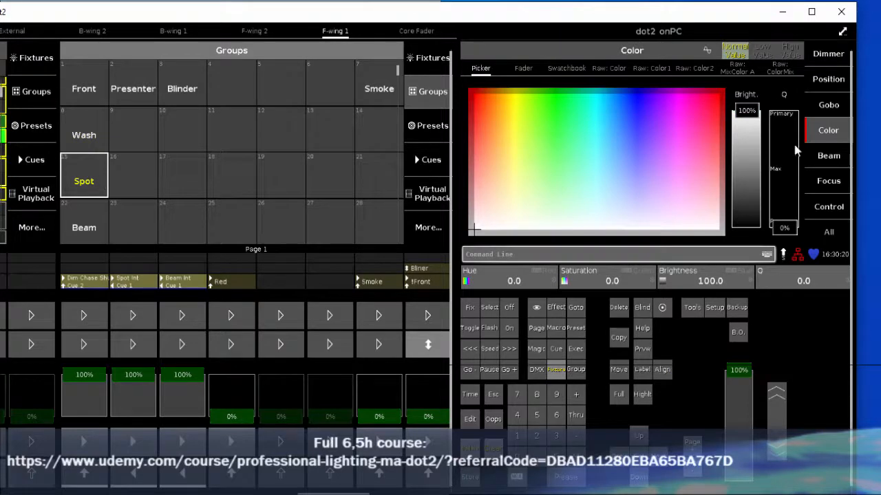
click(576, 330)
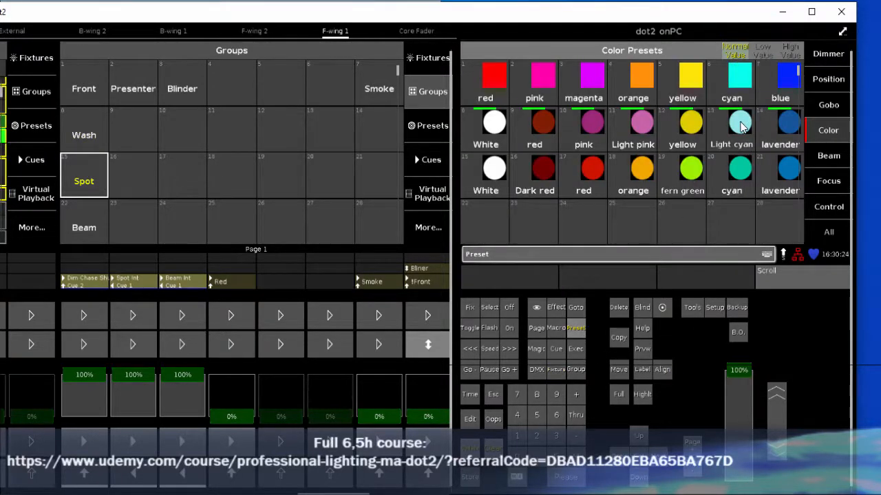
click(741, 126)
click(105, 227)
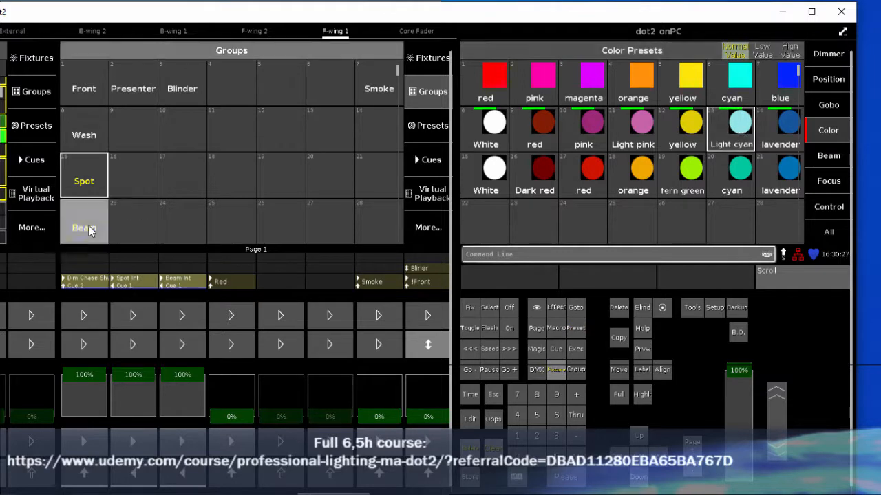
click(787, 175)
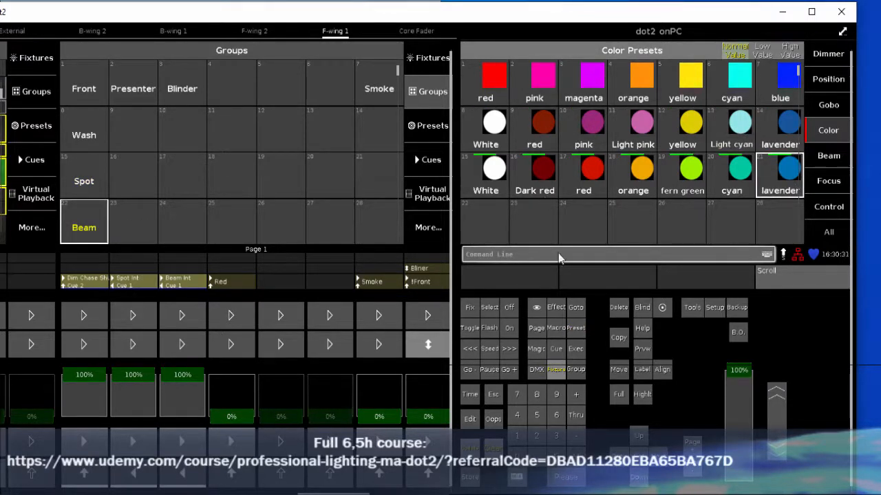
drag(432, 23, 715, 42)
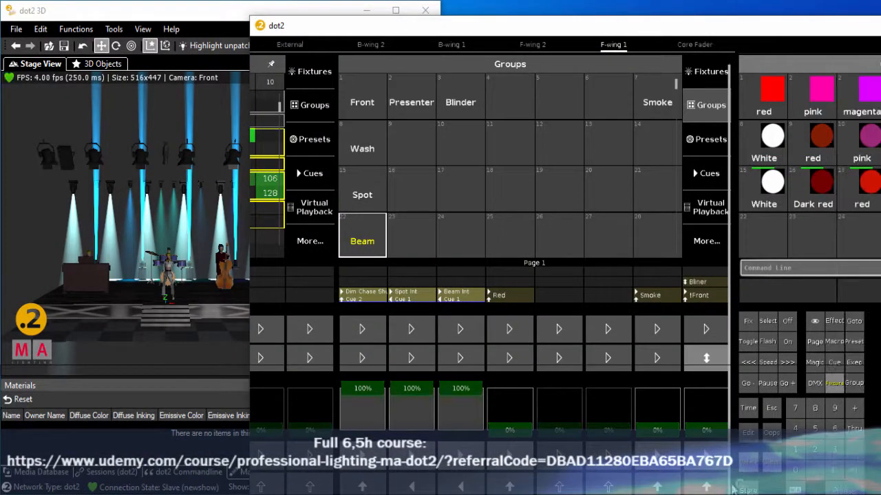
Step: Store the cold look as cue 5 on the Red executor and name it Cold1
click(715, 71)
click(509, 452)
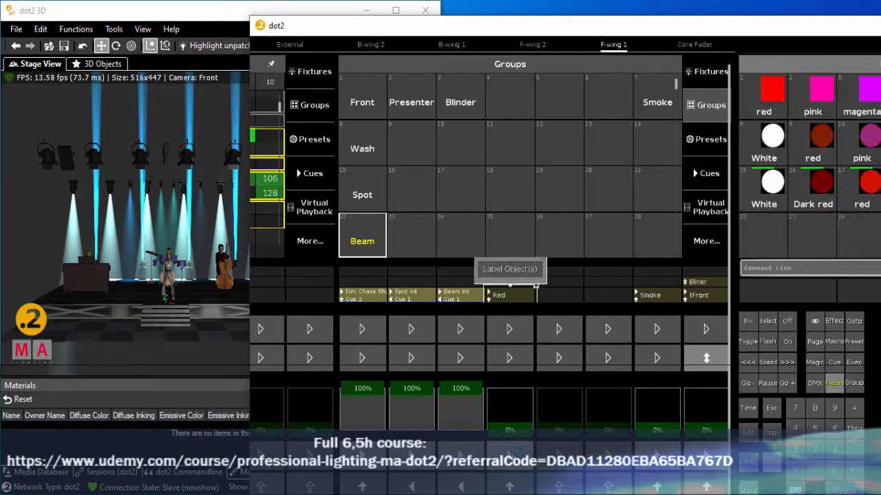
click(507, 271)
text(Cld)
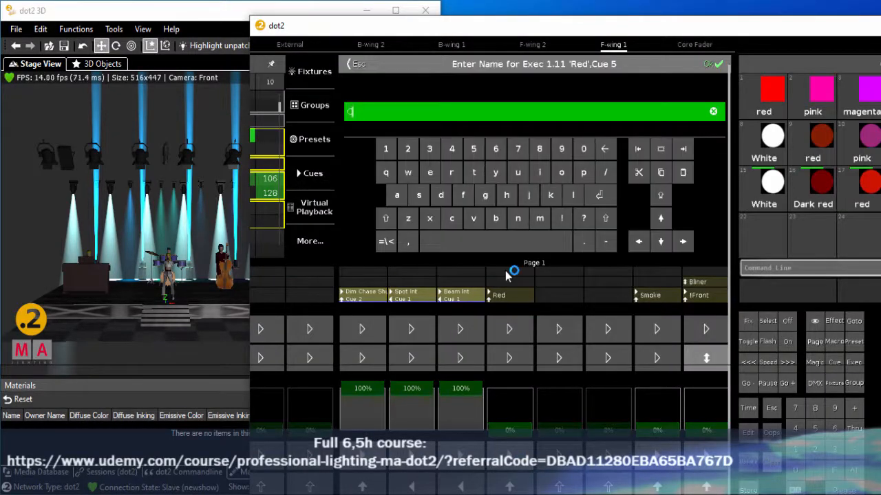
key(Return)
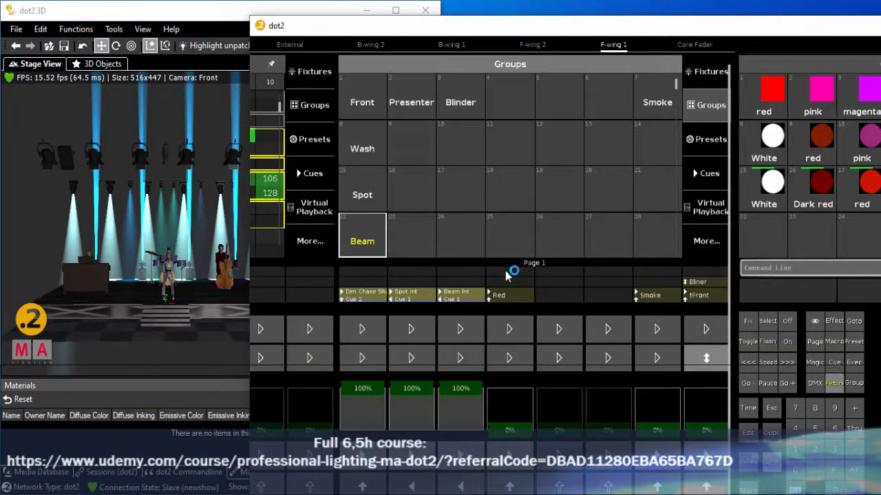
Step: Select the Wash, Spot and Beam groups together and maximise the console window
click(363, 152)
click(364, 206)
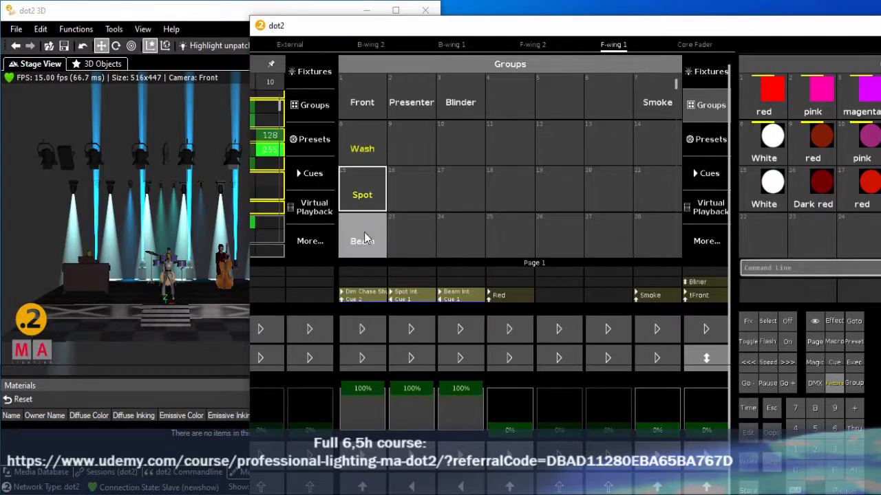
click(364, 232)
drag(567, 33, 385, 17)
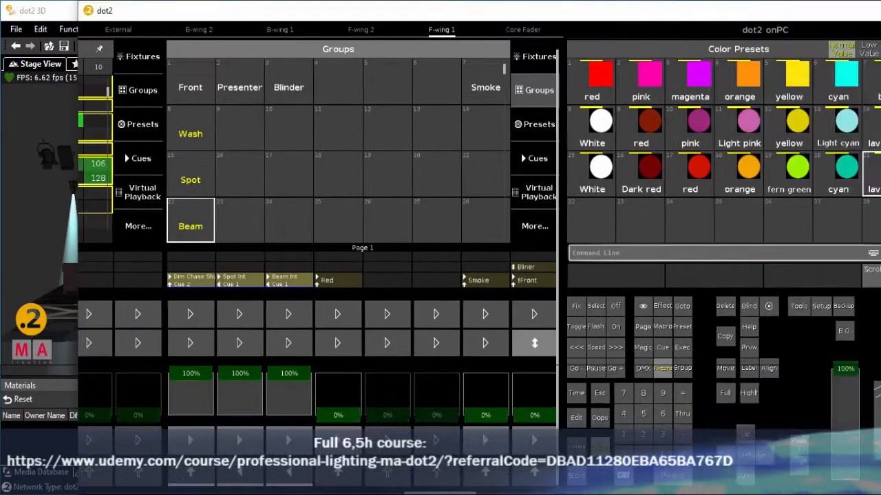
double_click(797, 9)
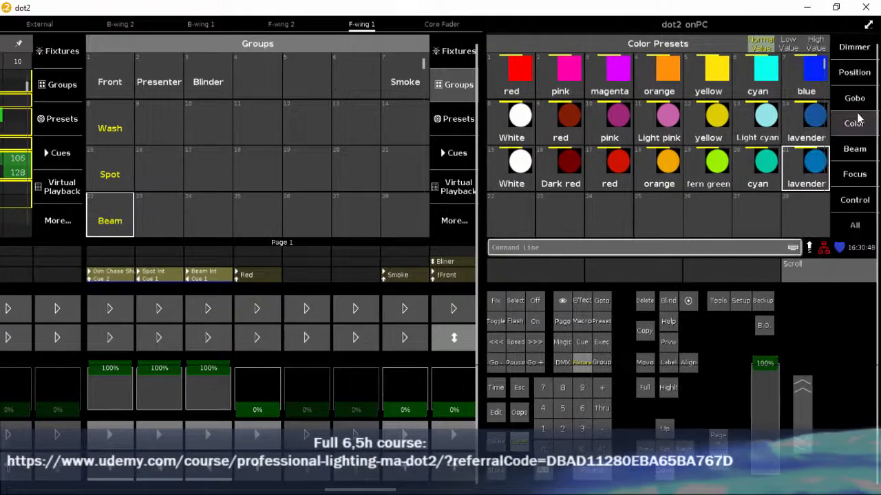
Step: Shift the selected fixtures' colours towards deeper blue and violet in the colour picker while checking the 3D stage view
click(855, 124)
drag(639, 101, 657, 95)
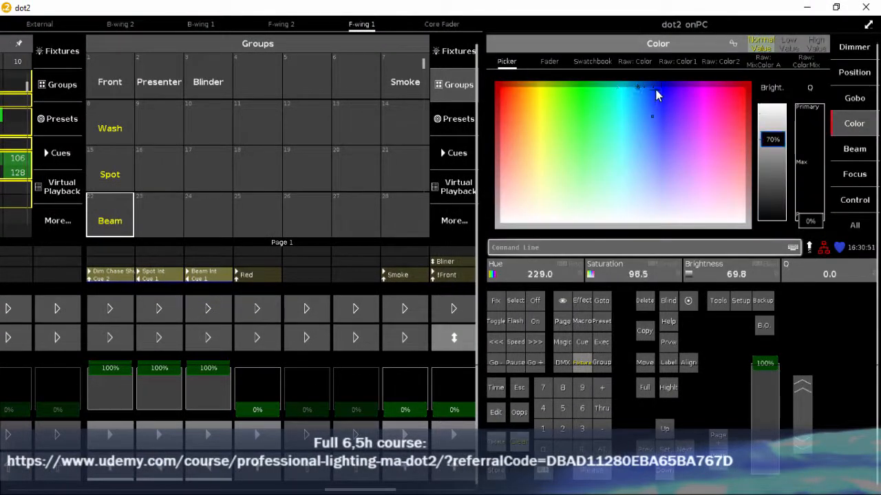
drag(619, 15, 679, 273)
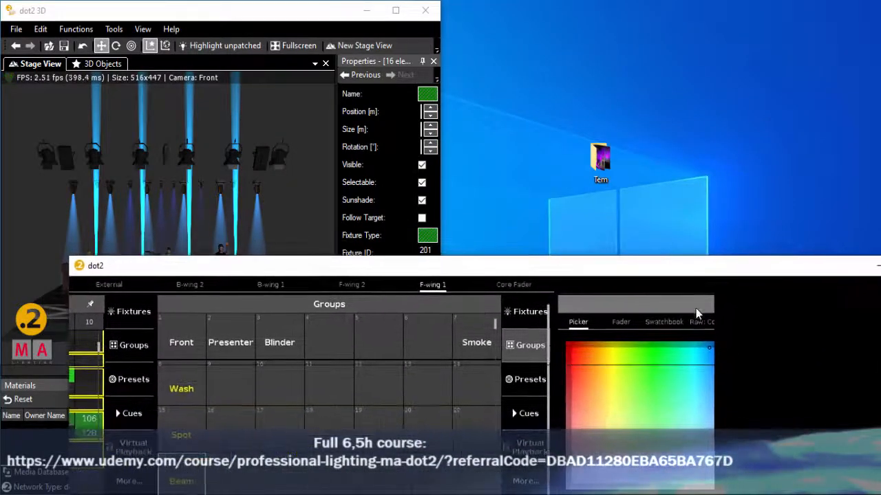
drag(730, 347, 736, 348)
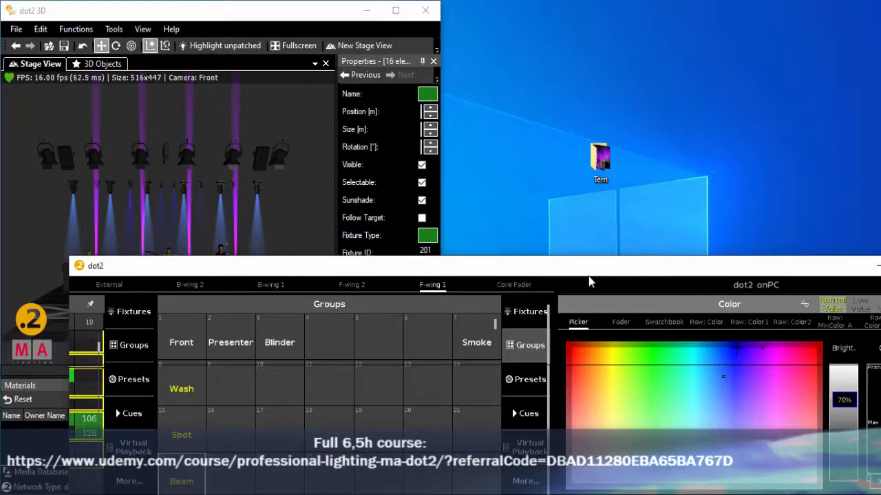
drag(589, 274, 678, 3)
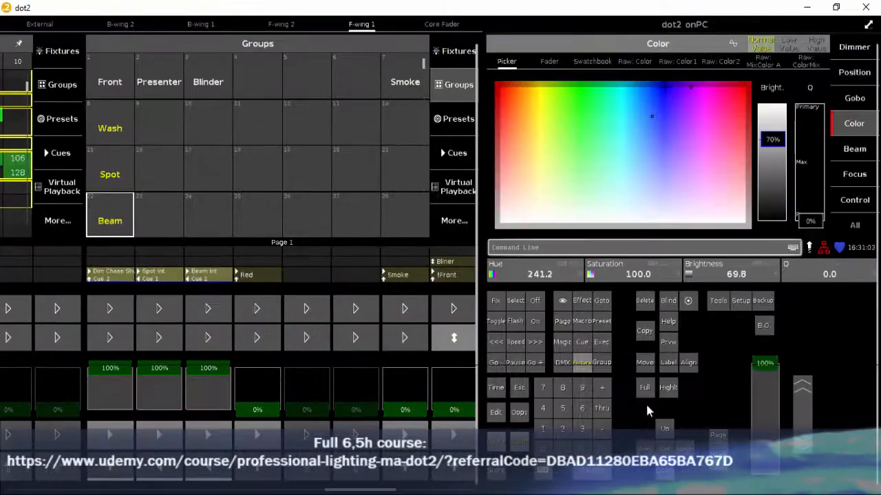
Step: Store the blue and violet look as cue 6 named Cold2 on the Red executor, and clear the programmer
click(500, 476)
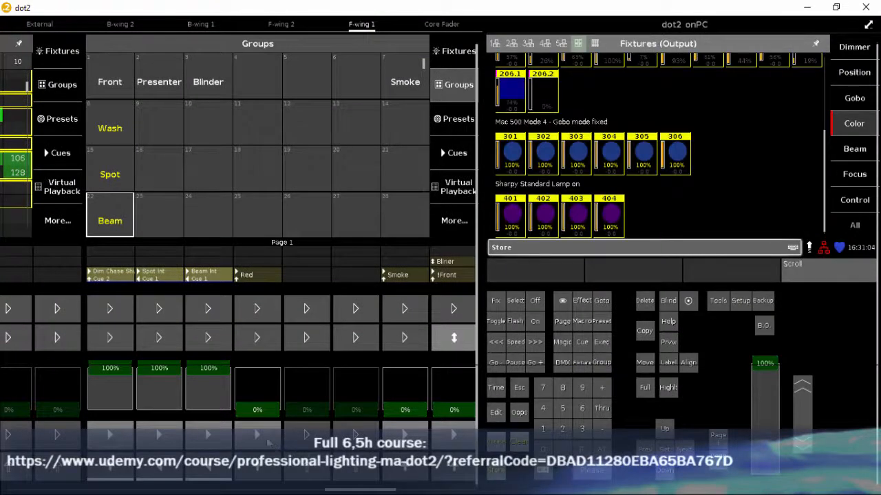
click(264, 249)
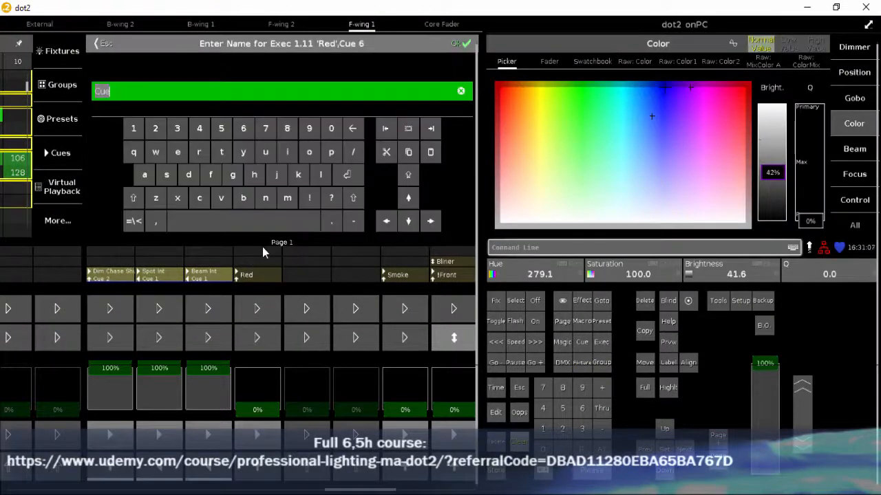
text(Cold2)
key(Return)
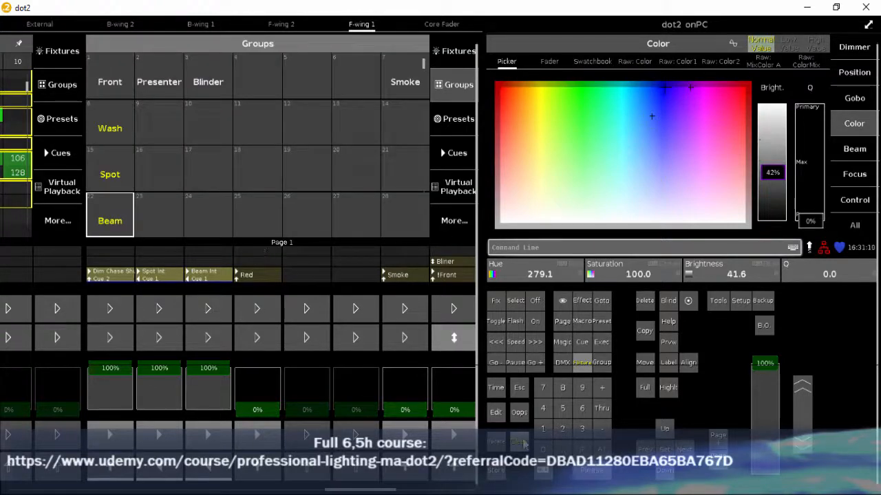
click(523, 444)
Step: Turn off Autostop in the settings of the Red executor
click(248, 275)
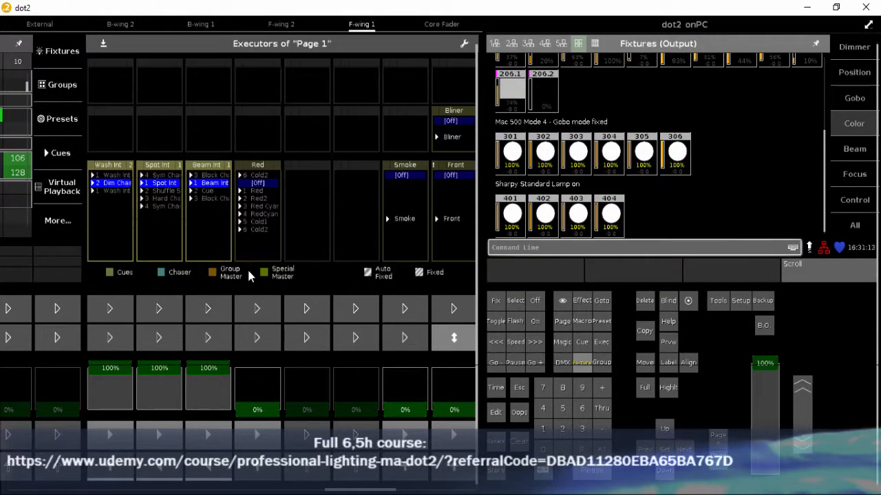
click(262, 205)
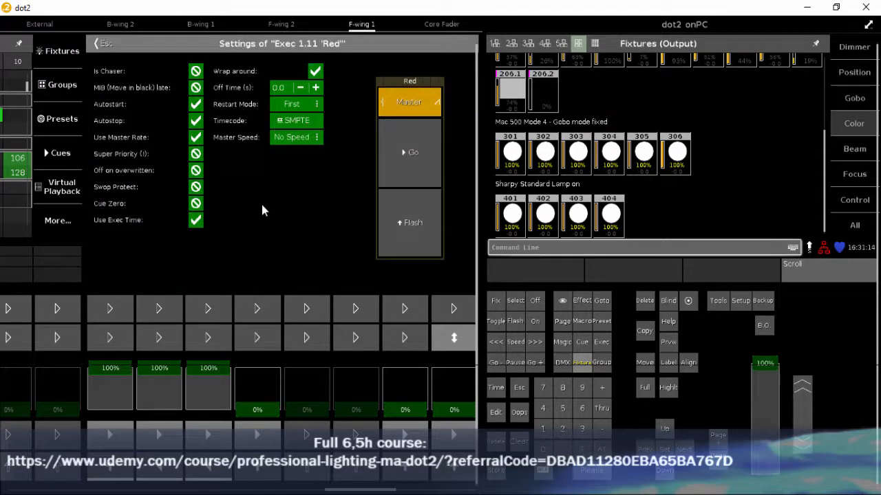
click(198, 124)
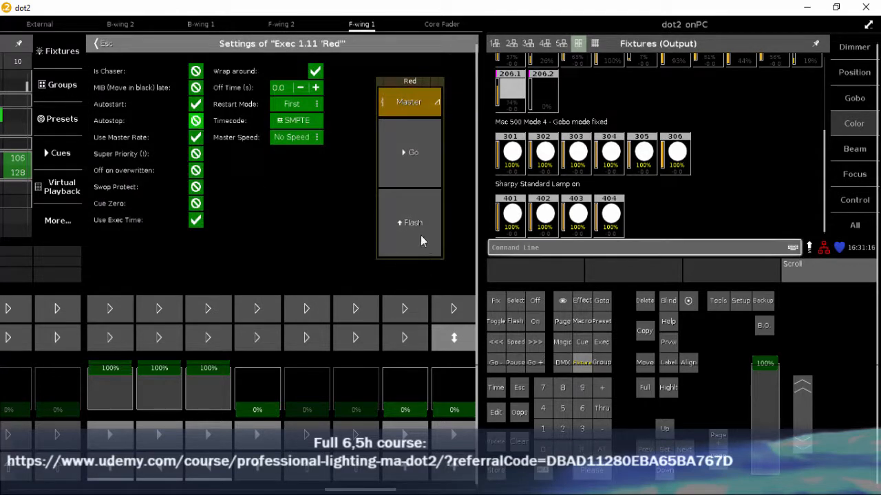
Step: Assign Go Back to the Red executor's Flash button and Crossfade to its fader, then close the settings
click(401, 232)
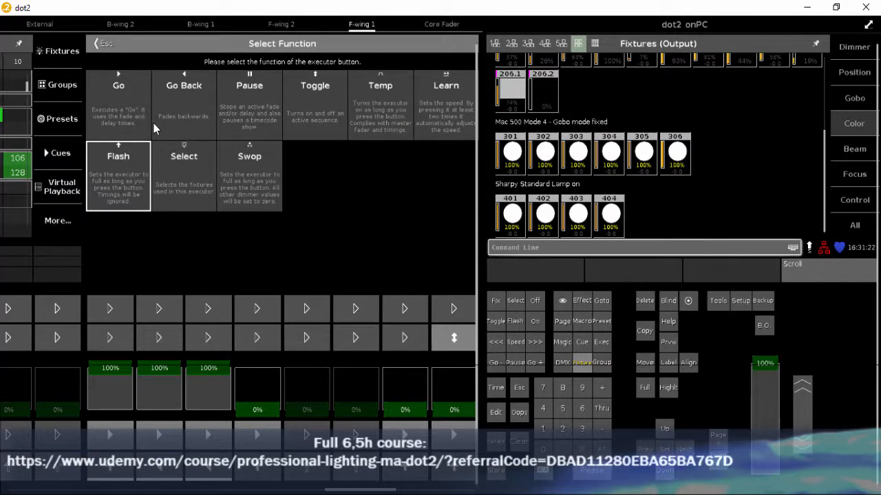
click(178, 108)
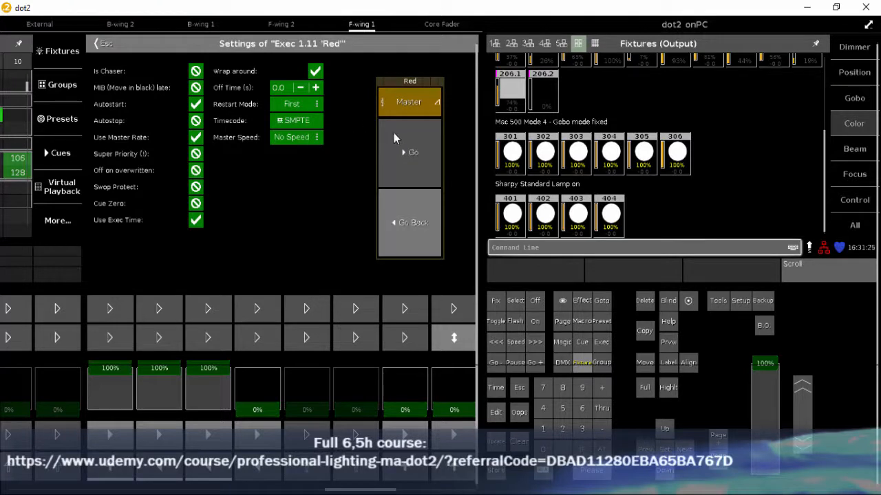
click(411, 104)
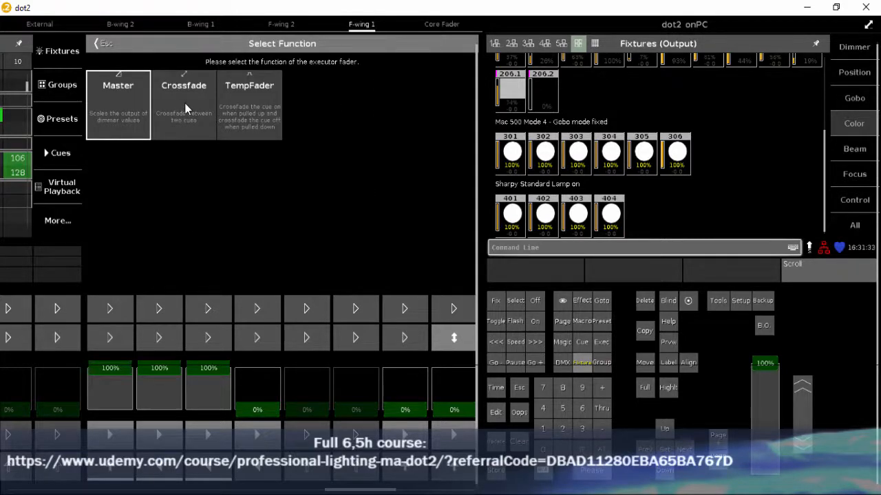
click(185, 102)
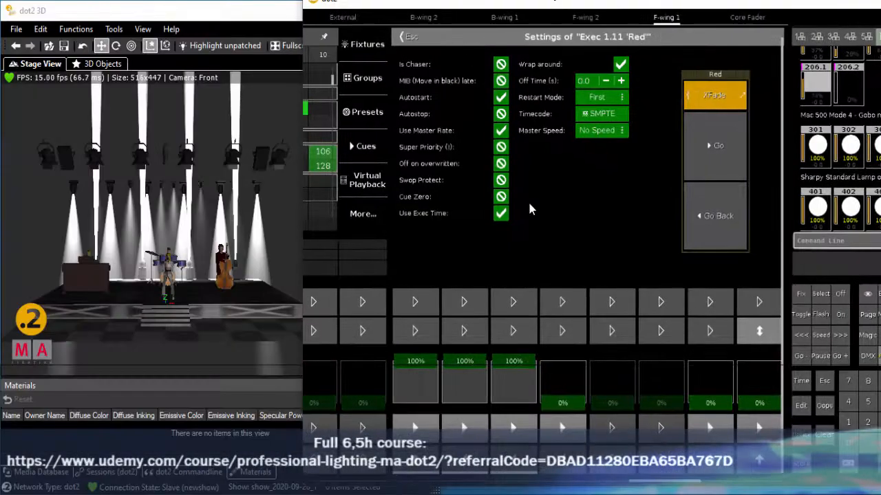
click(407, 36)
Step: Play through the Red executor's cues with its crossfade fader and Go button while watching the 3D stage view
drag(564, 403, 560, 385)
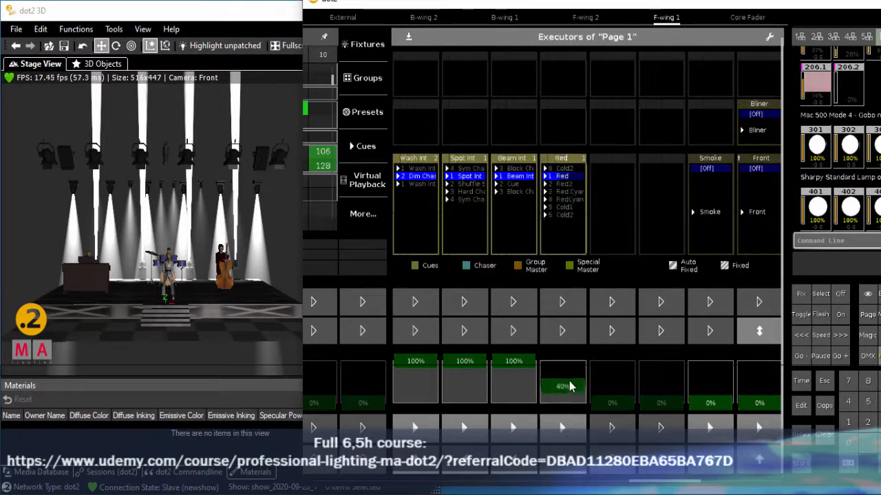
click(566, 428)
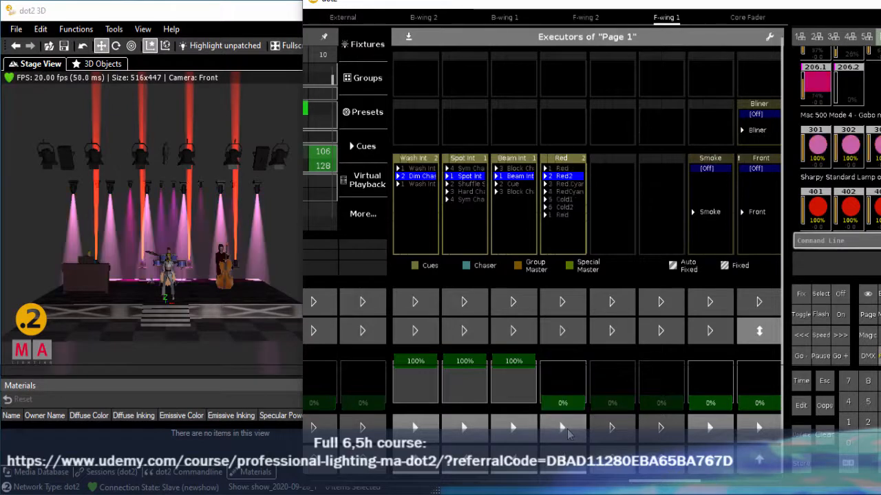
mouse_move(569, 408)
mouse_down()
mouse_move(583, 354)
mouse_move(566, 366)
mouse_move(565, 421)
mouse_up()
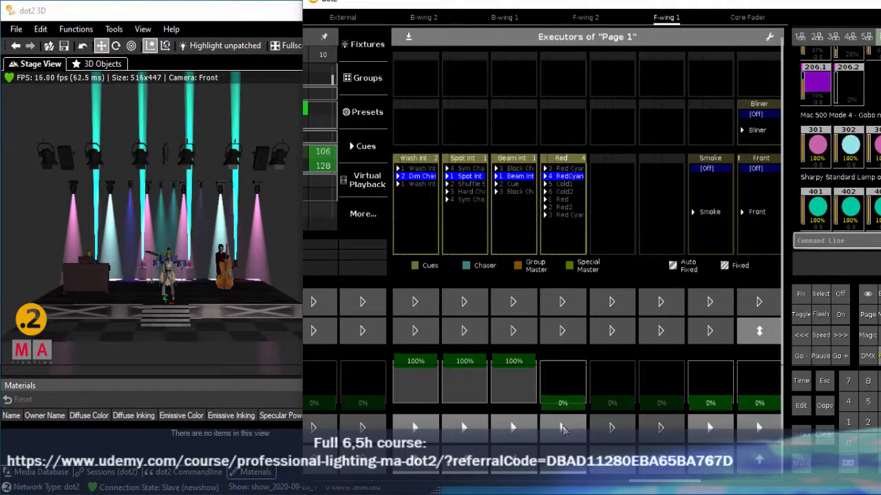
drag(565, 386, 566, 407)
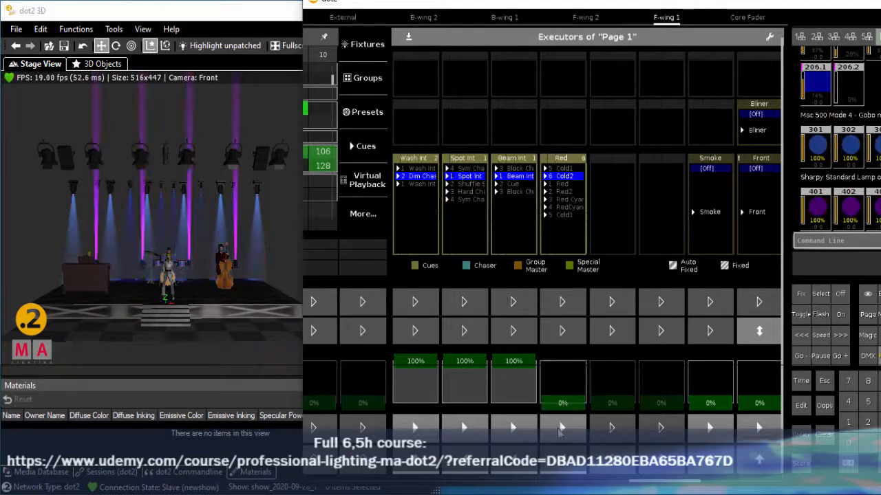
click(562, 427)
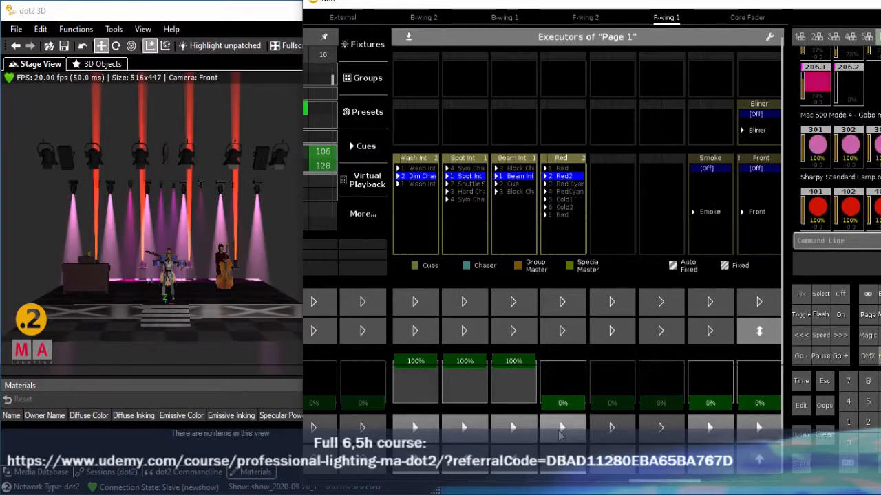
mouse_move(564, 404)
mouse_down()
mouse_move(571, 359)
mouse_move(565, 419)
mouse_up()
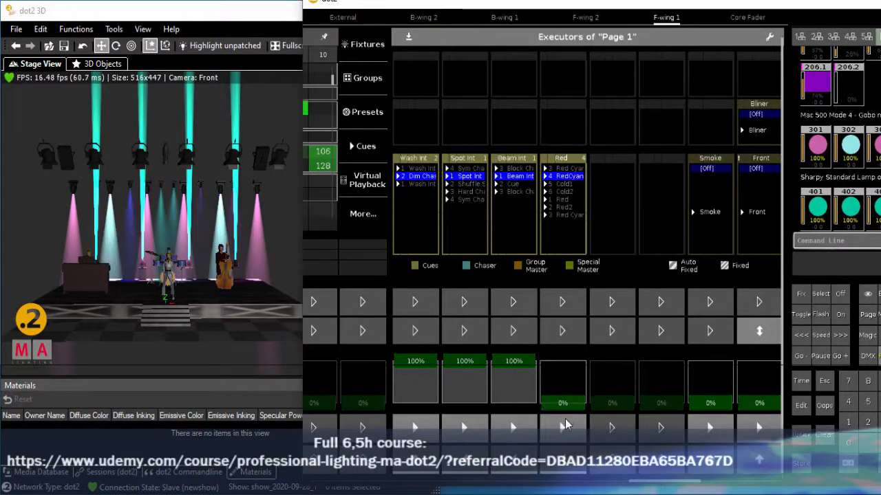
Step: Switch off Autostart for the Red executor and return to the executor overview
click(555, 234)
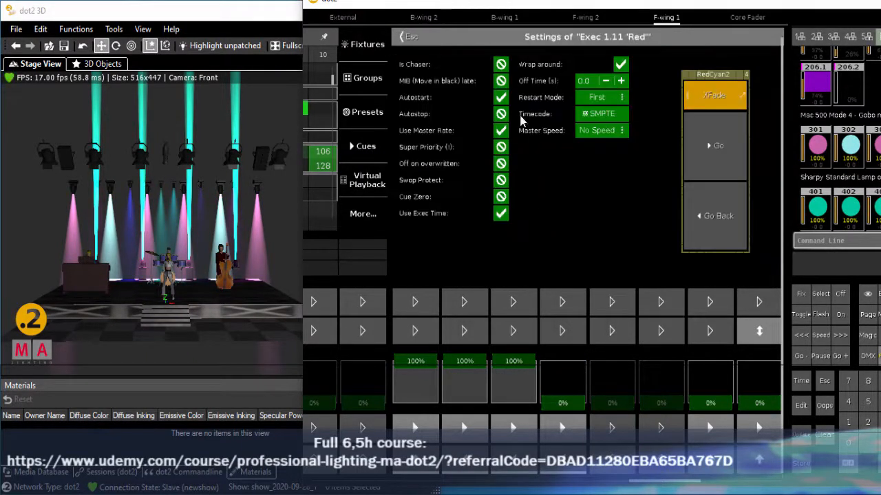
click(501, 97)
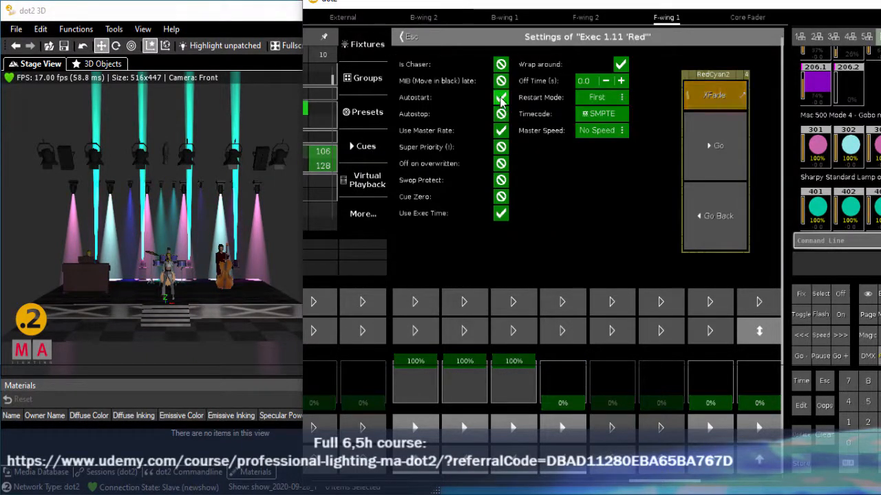
click(409, 37)
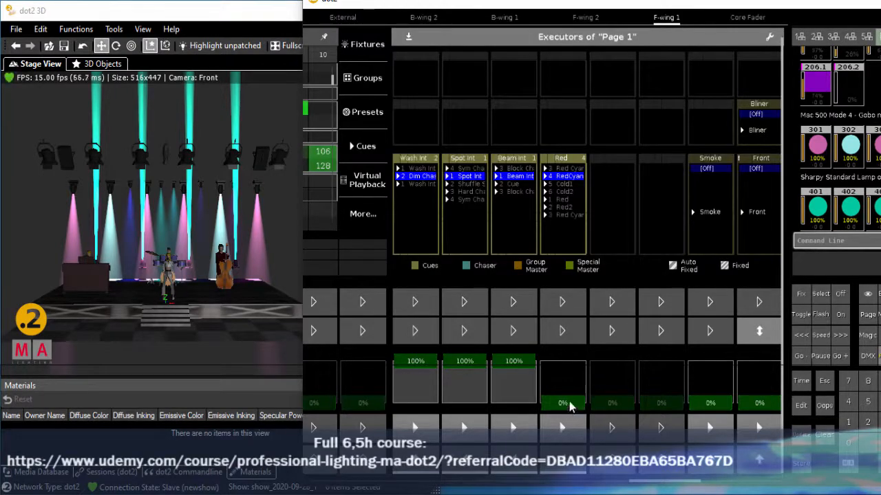
Step: Retest the Red executor's fader and step forward through its colour cues with Go until cue 1, Red, is active
mouse_move(566, 407)
mouse_down()
mouse_move(562, 366)
mouse_move(571, 421)
mouse_up()
click(567, 435)
click(568, 436)
click(567, 435)
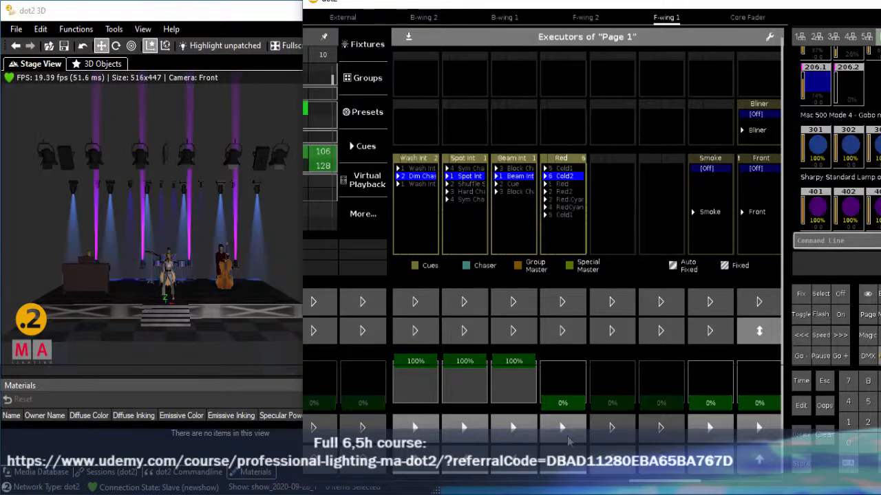
click(567, 435)
click(567, 435)
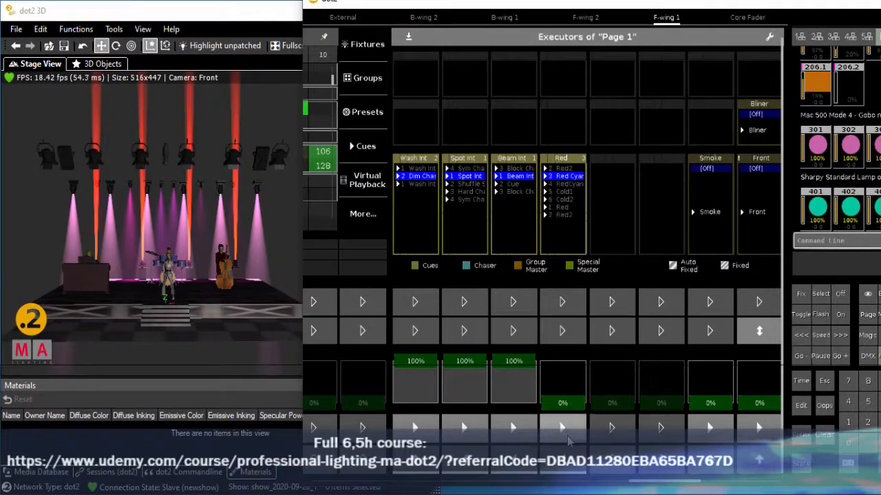
click(567, 435)
click(567, 436)
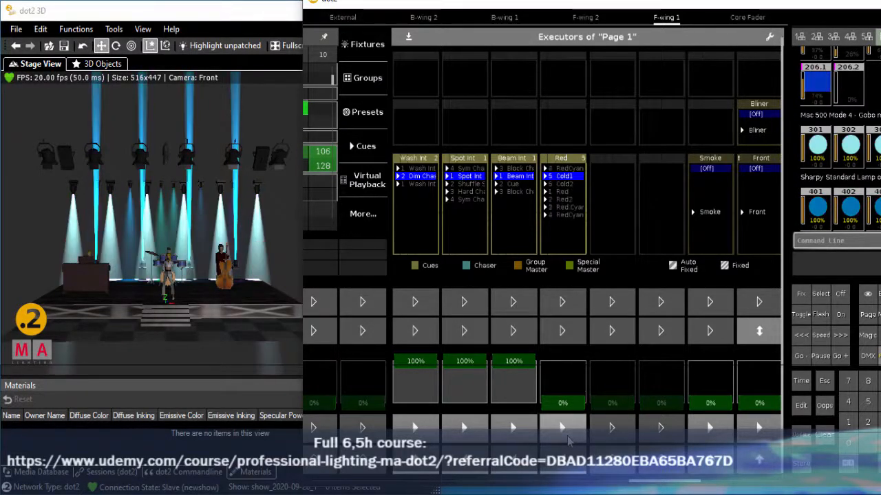
mouse_move(564, 411)
mouse_down()
mouse_move(566, 372)
mouse_move(572, 414)
mouse_up()
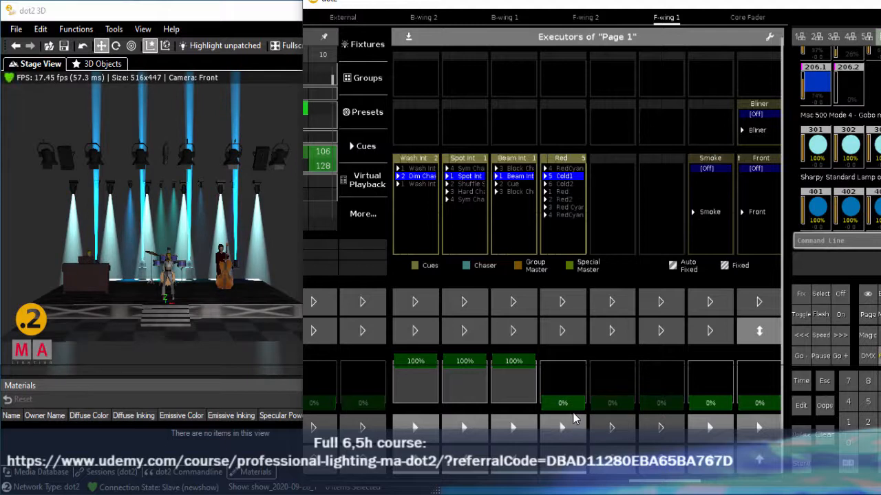
click(568, 436)
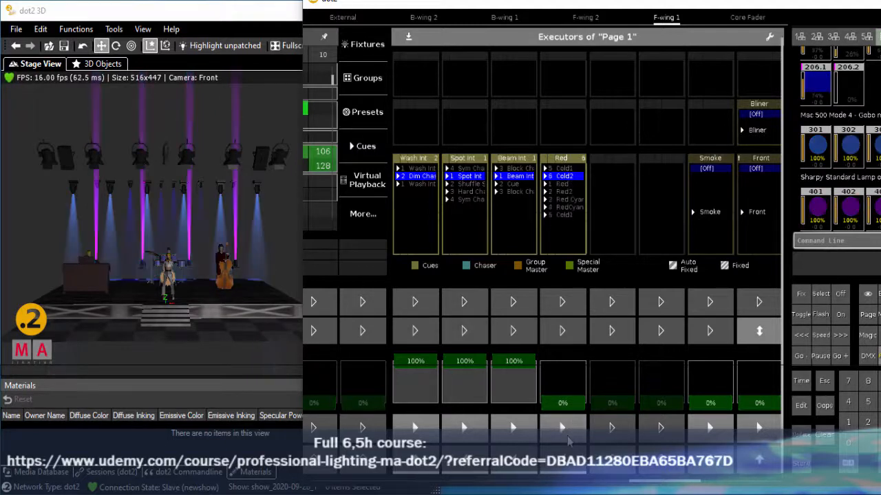
click(567, 436)
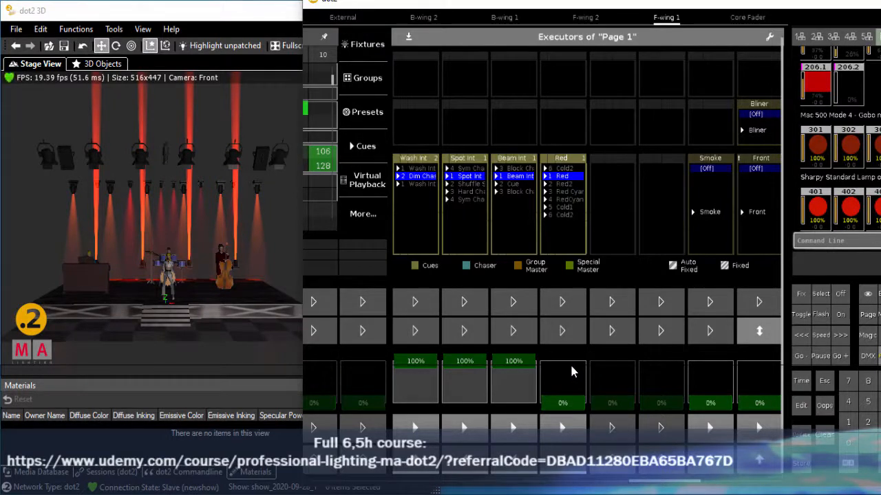
Step: Lower the Beam Int and Spot Int faders to 0% and advance the Red executor to cue 5, Cold1
drag(523, 365, 514, 409)
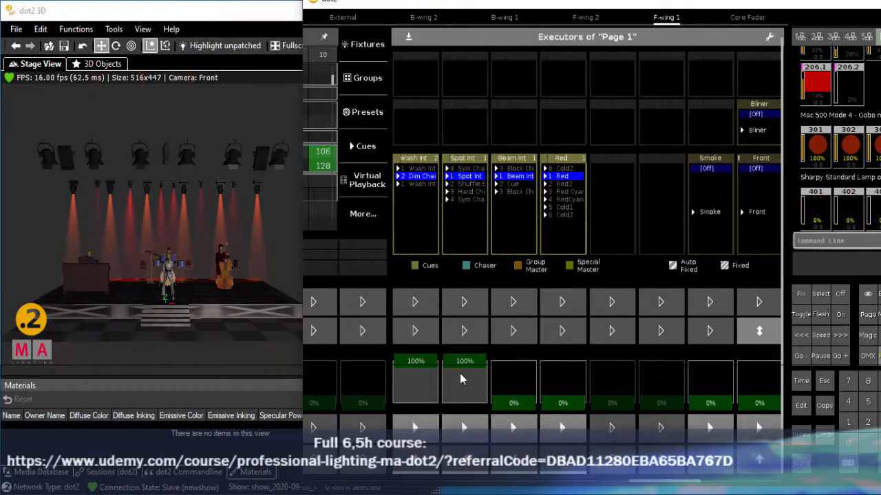
drag(461, 378, 473, 429)
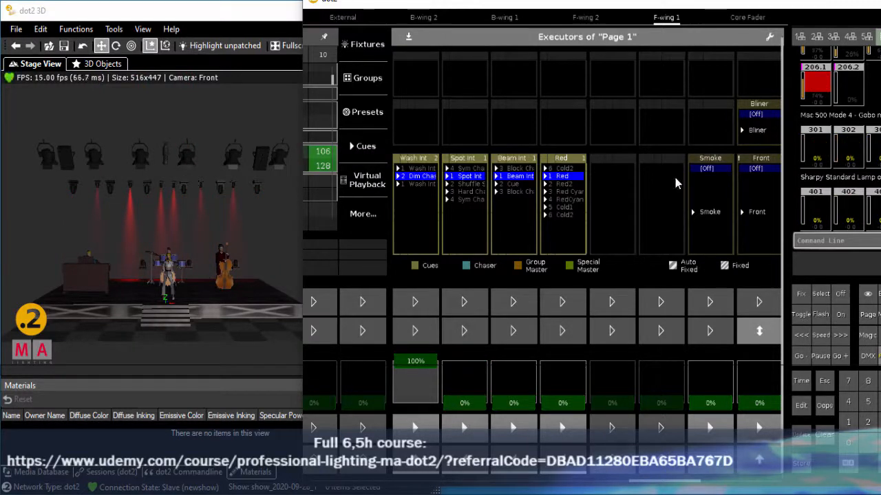
click(563, 428)
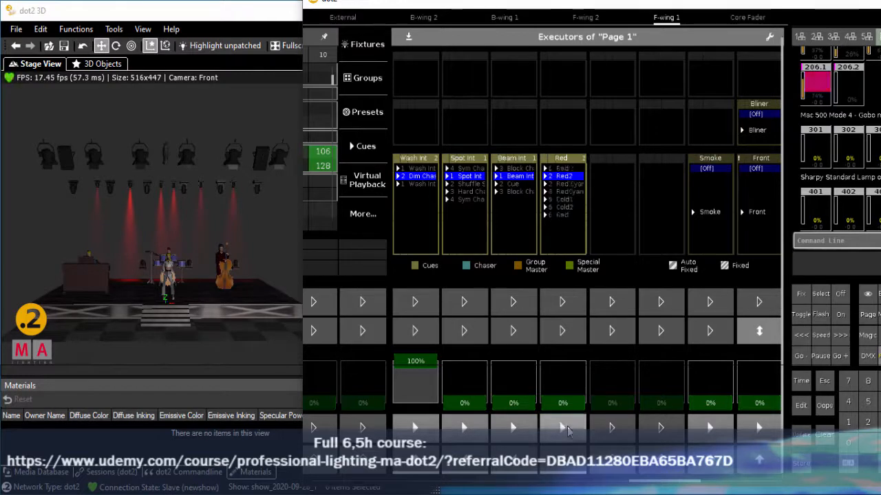
click(567, 426)
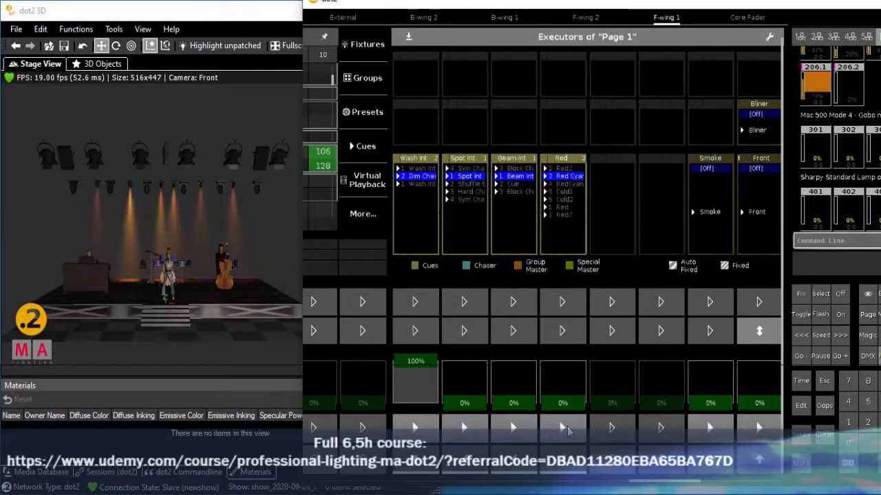
click(567, 426)
click(567, 426)
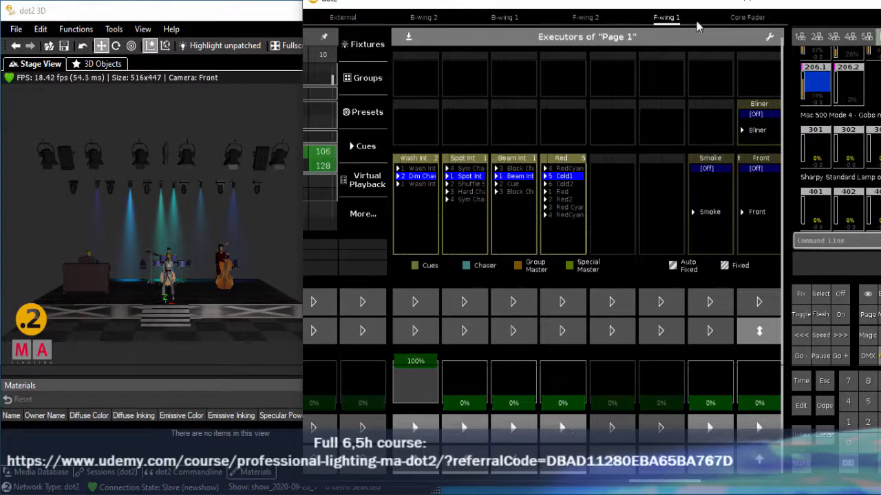
Step: Turn the Red executor off
drag(681, 5, 675, 6)
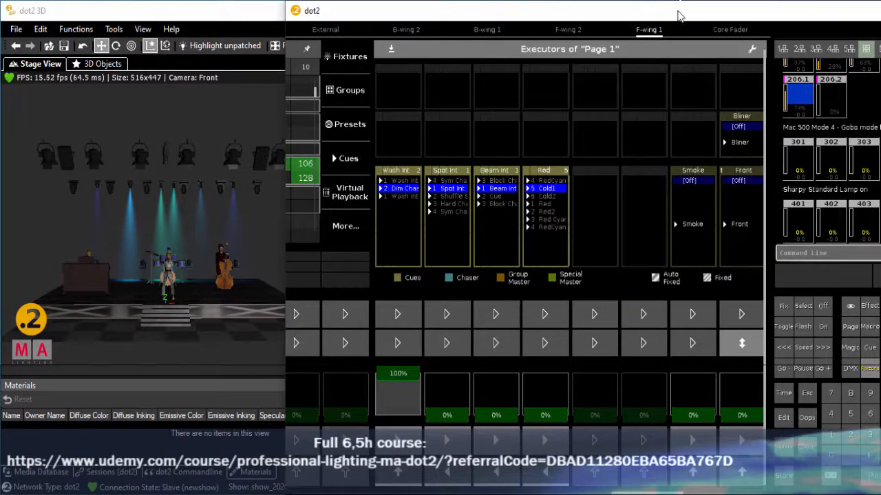
click(823, 306)
click(550, 442)
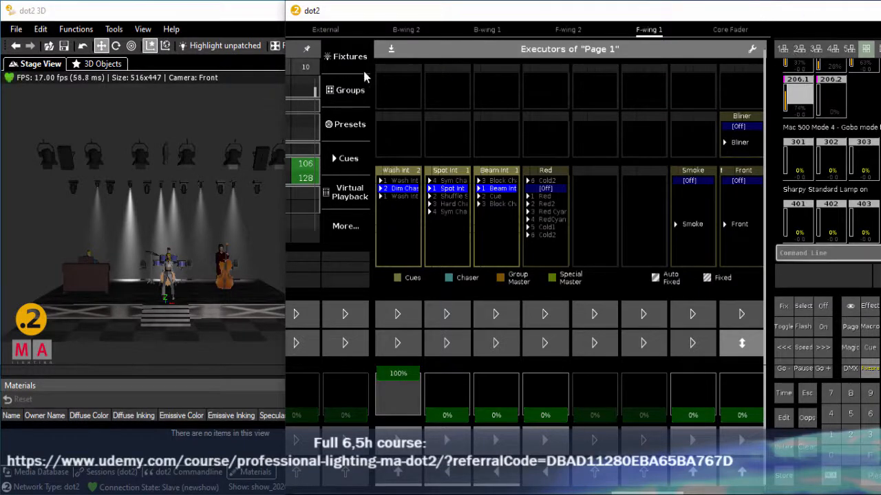
Step: Return to the Groups pool and select the Wash group with the 3D stage view in sight
click(389, 51)
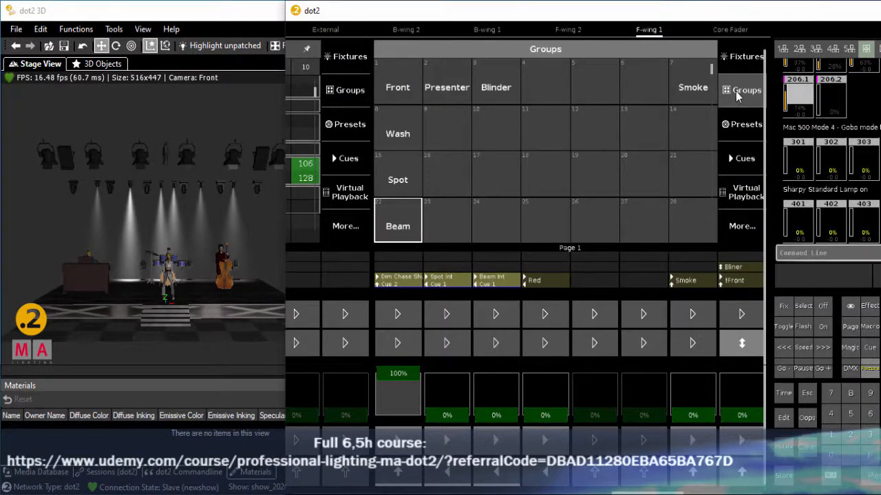
drag(673, 19, 729, 10)
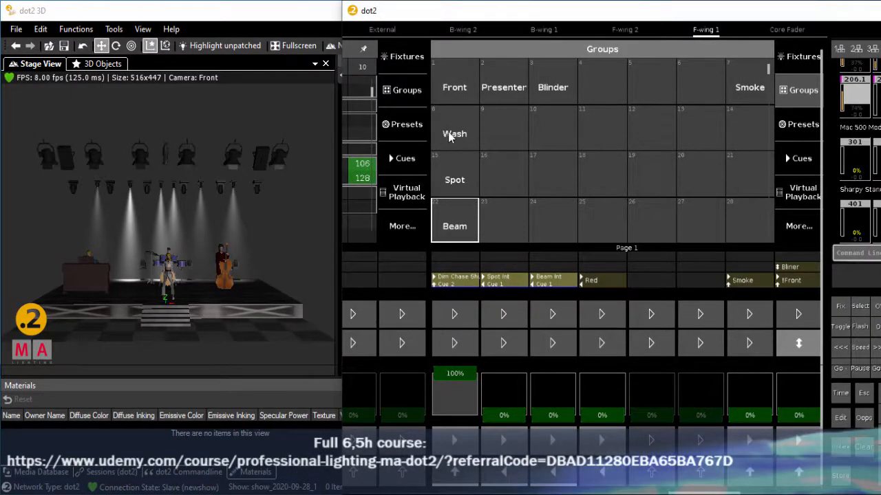
click(451, 132)
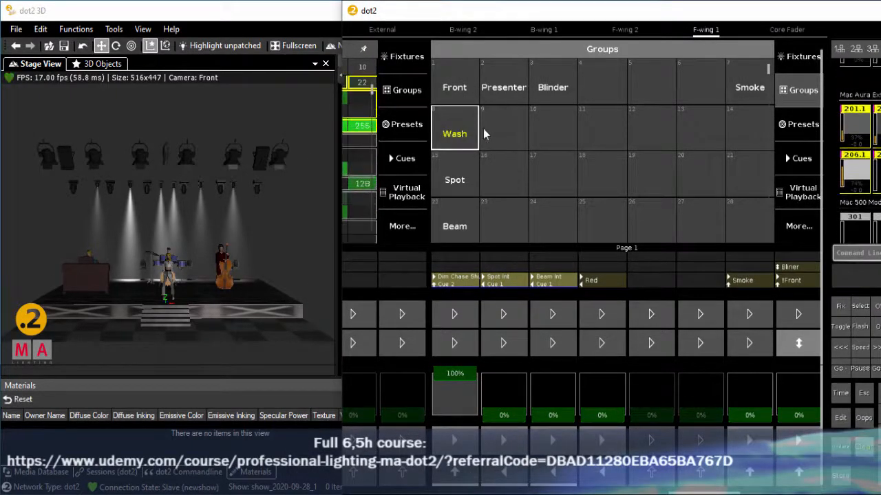
Step: Narrow the console window and place it beside the 3D stage view, keeping the fixture sheet and command keys visible
drag(748, 22, 558, 55)
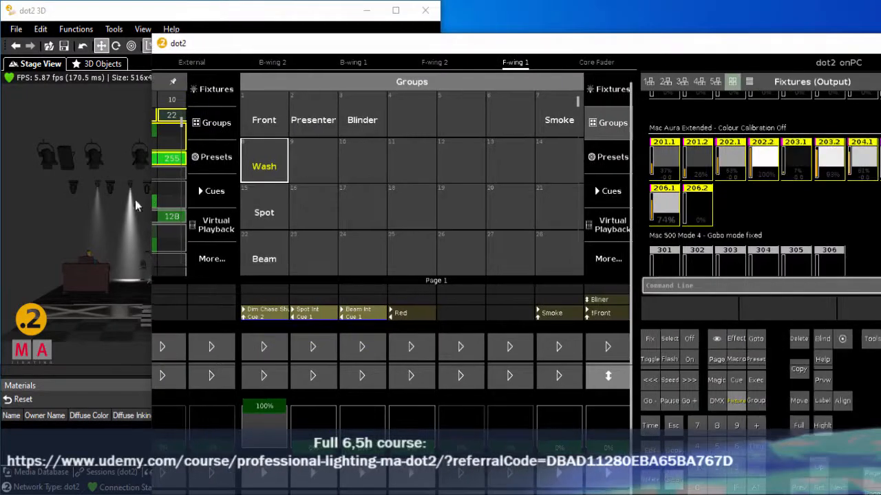
drag(155, 211, 398, 211)
drag(532, 47, 410, 15)
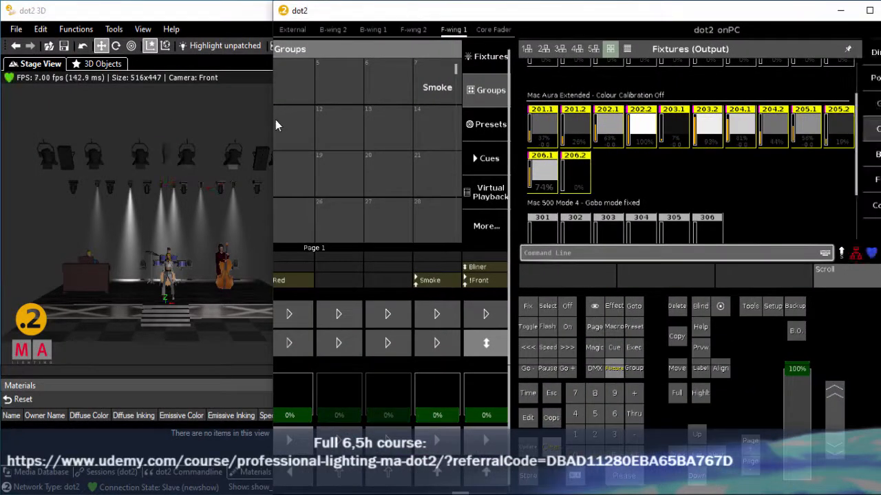
drag(273, 126, 449, 126)
drag(643, 20, 597, 20)
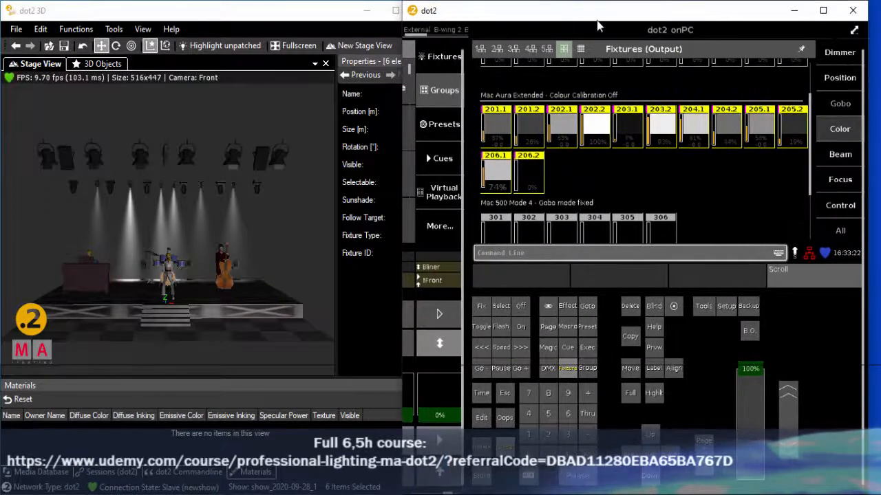
Step: Tilt the Wash fixtures to about -34.7° and spread their pan with Align >< to about -20.4°
click(839, 79)
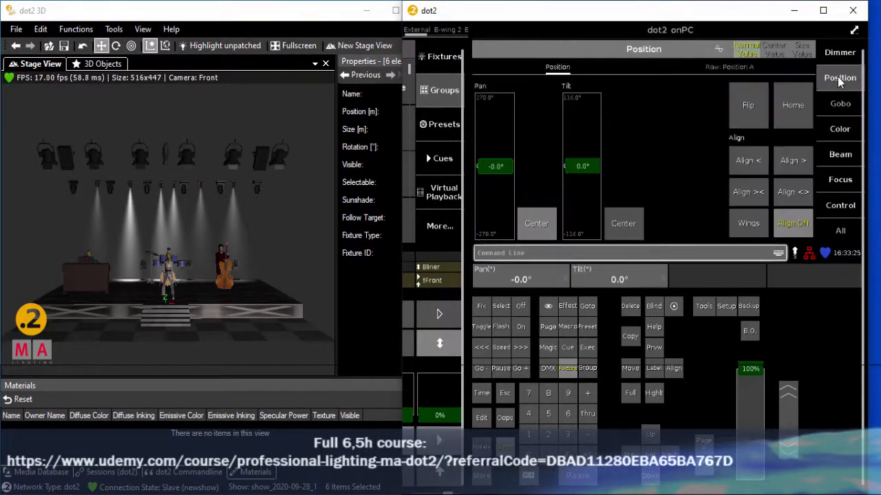
drag(591, 166, 585, 187)
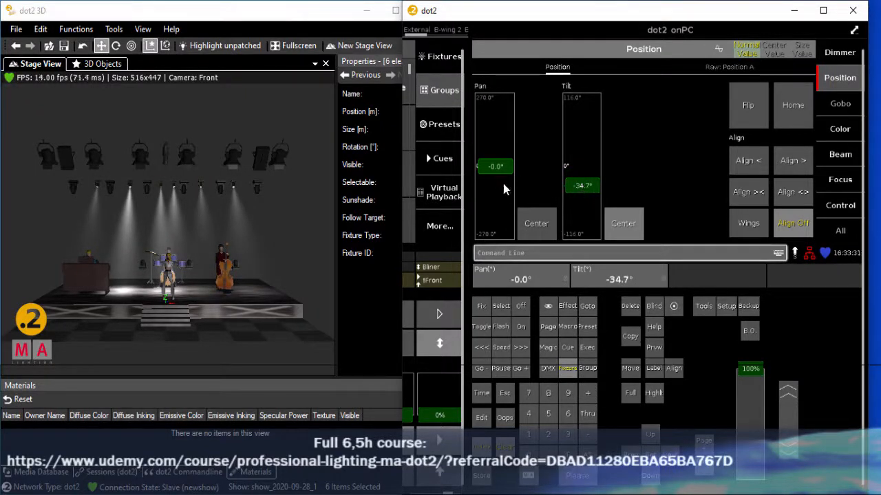
drag(501, 167, 500, 165)
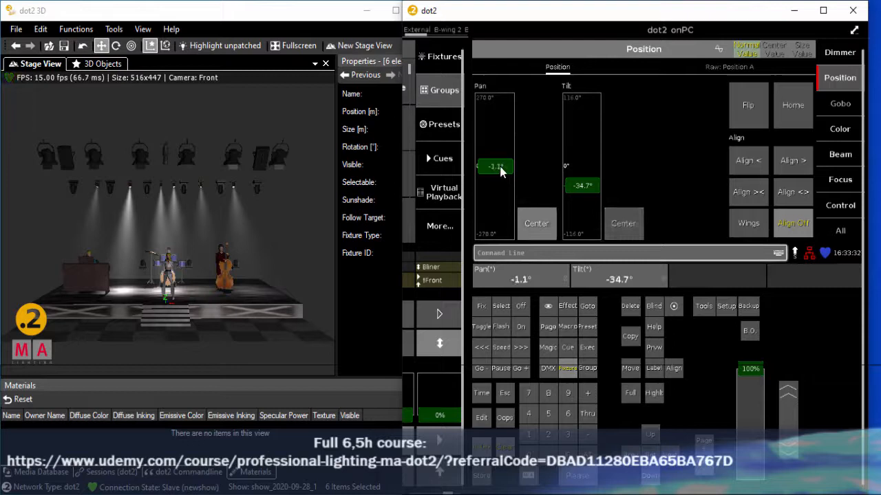
click(755, 195)
mouse_move(491, 168)
mouse_down()
mouse_move(491, 182)
mouse_move(499, 175)
mouse_up()
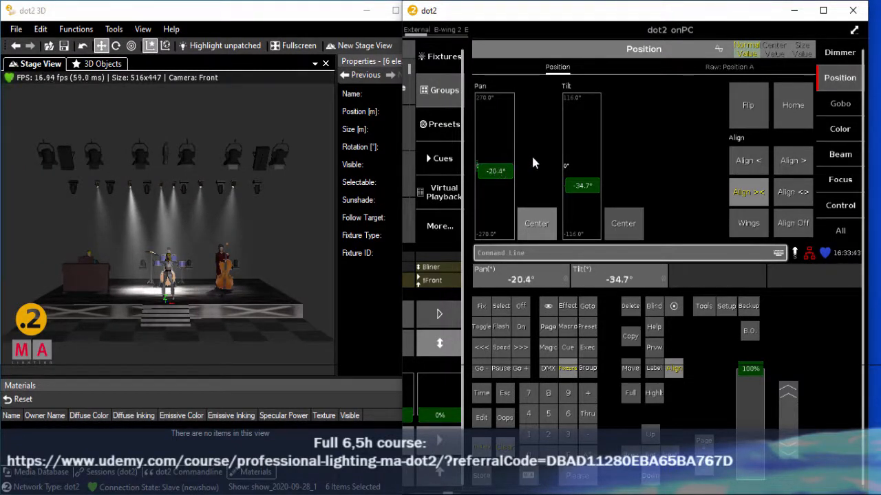
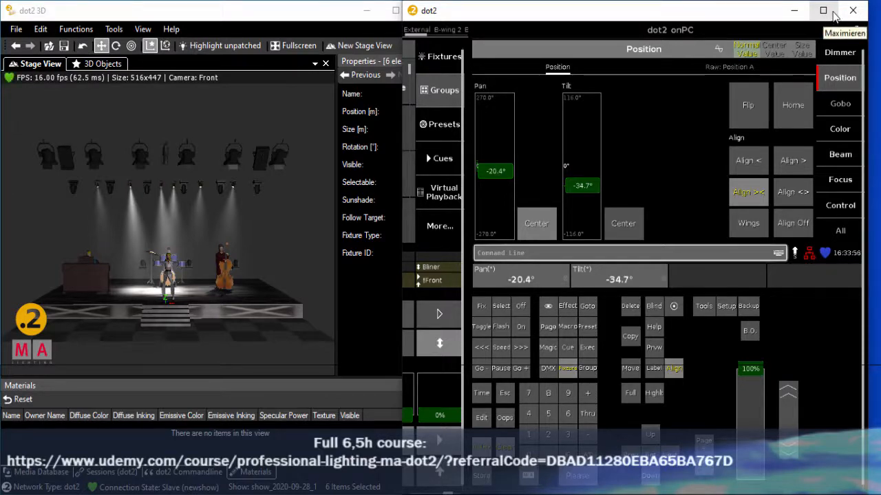
Step: Raise the Spot Int fader to 100% and tilt the Spot group to about -39.6°
click(824, 11)
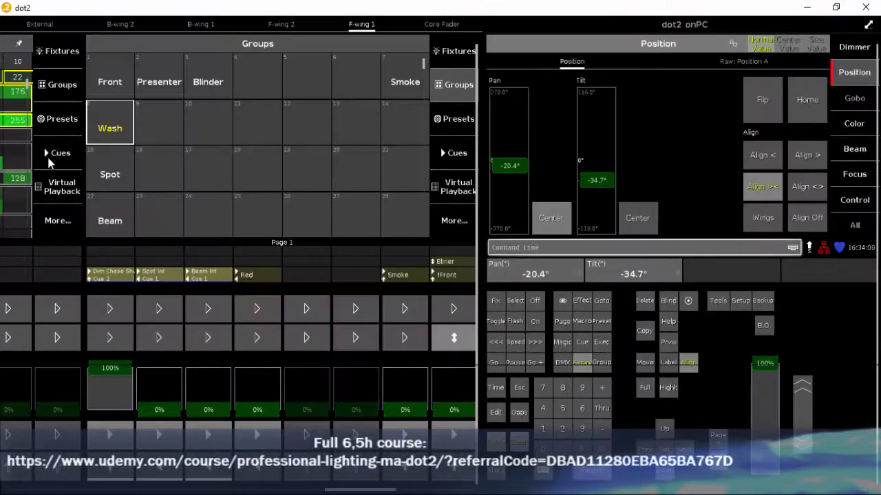
click(101, 175)
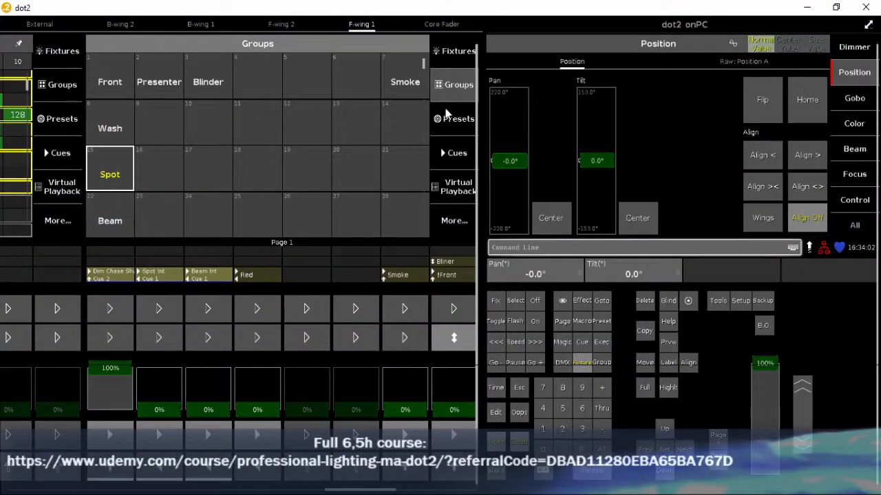
click(836, 7)
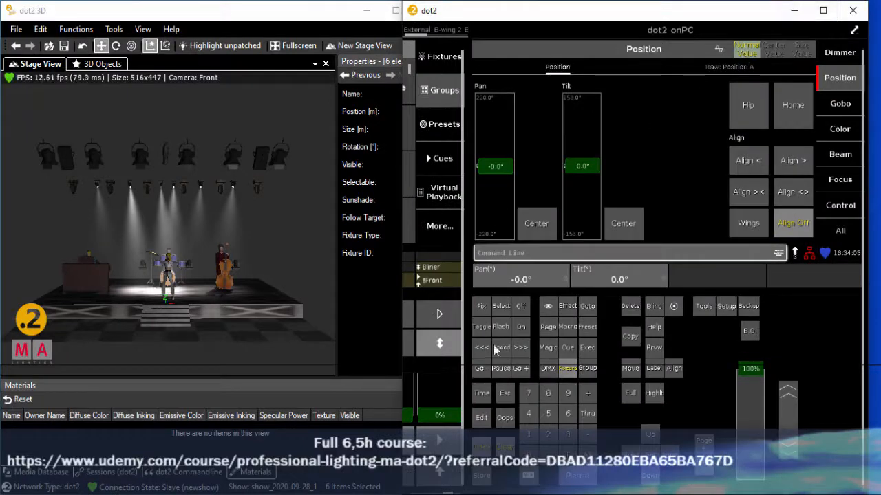
click(823, 11)
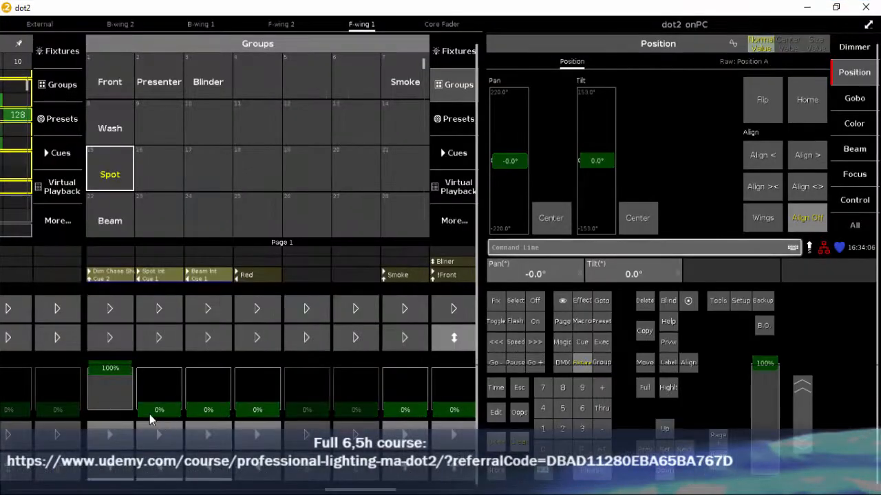
drag(170, 379, 173, 366)
drag(199, 418, 216, 365)
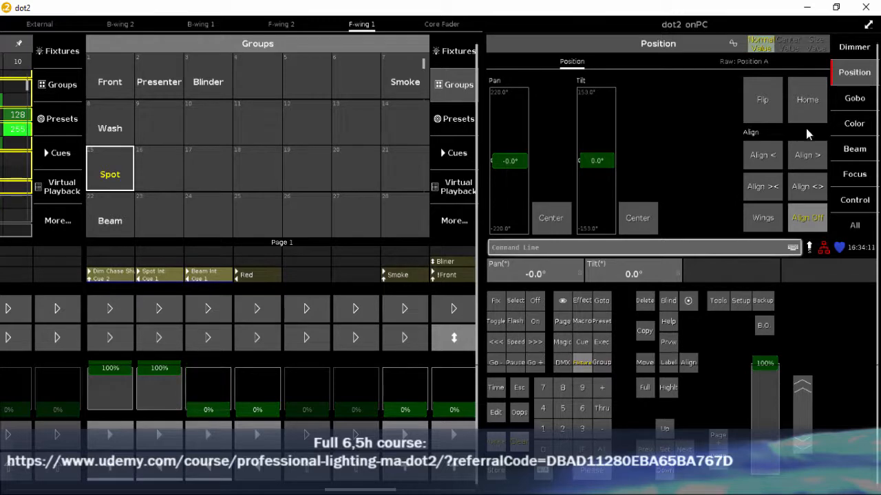
click(836, 7)
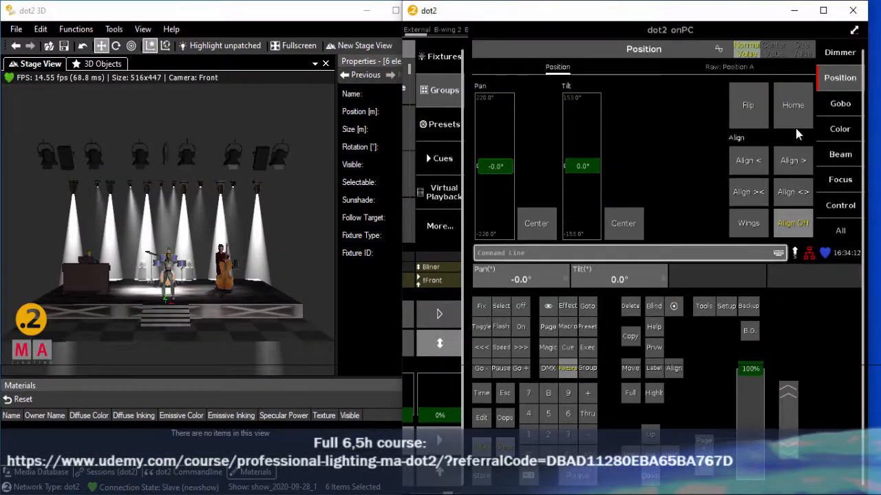
mouse_move(583, 171)
mouse_down()
mouse_move(585, 153)
mouse_move(586, 181)
mouse_up()
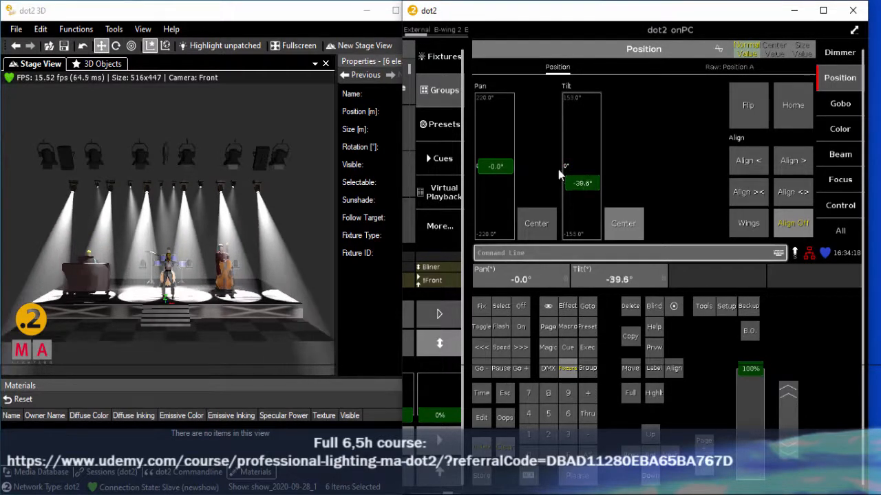
Step: Aim the Spot group's fixtures at the singer in the dot2 3D stage view using the target tool
click(129, 49)
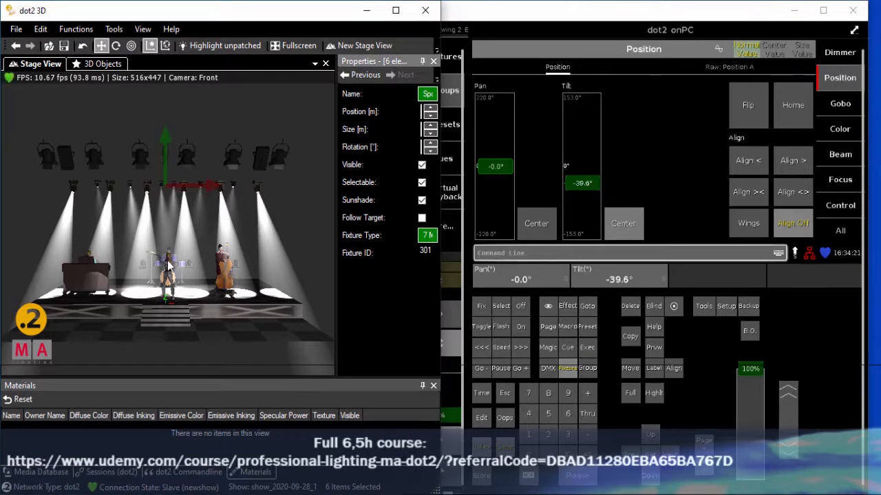
click(168, 268)
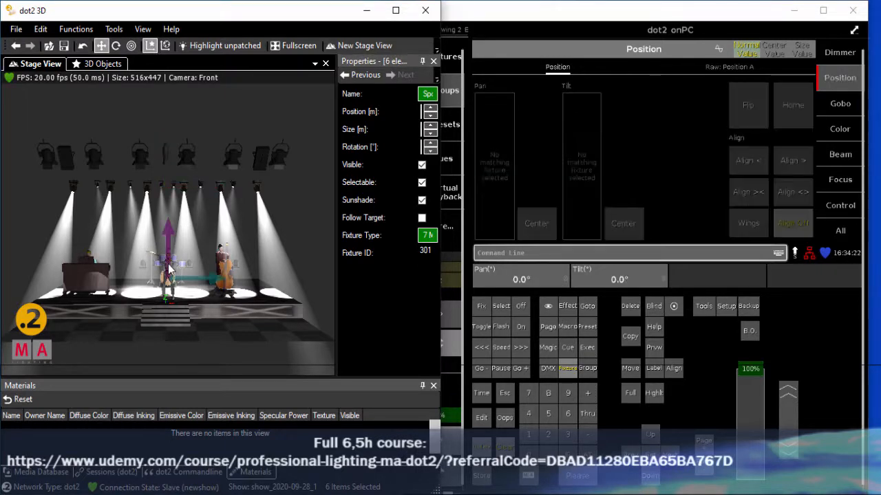
click(131, 47)
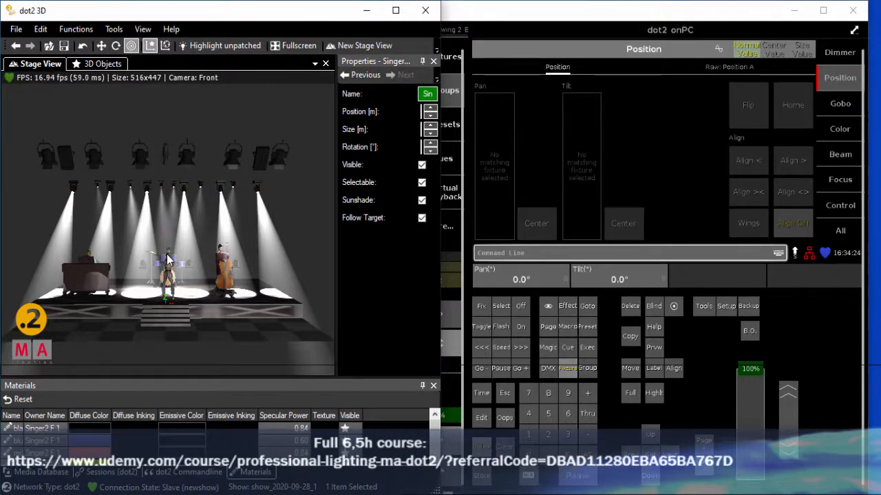
drag(167, 259, 171, 263)
click(169, 263)
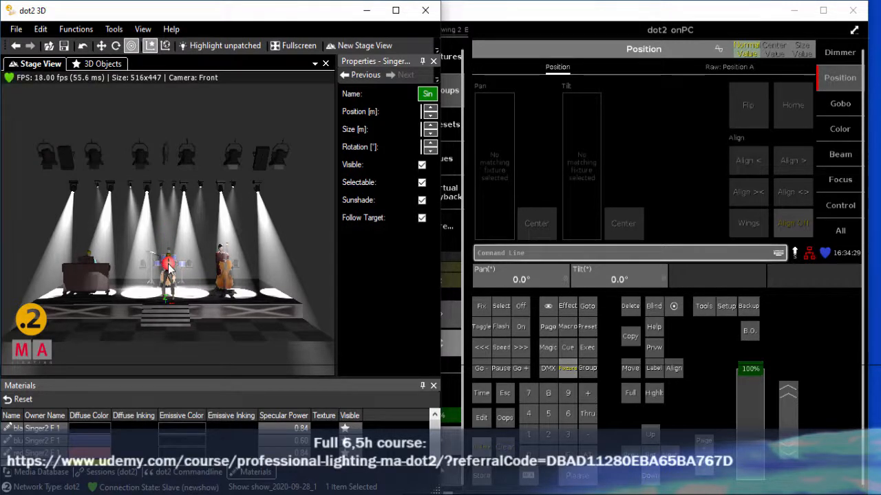
click(169, 264)
click(587, 368)
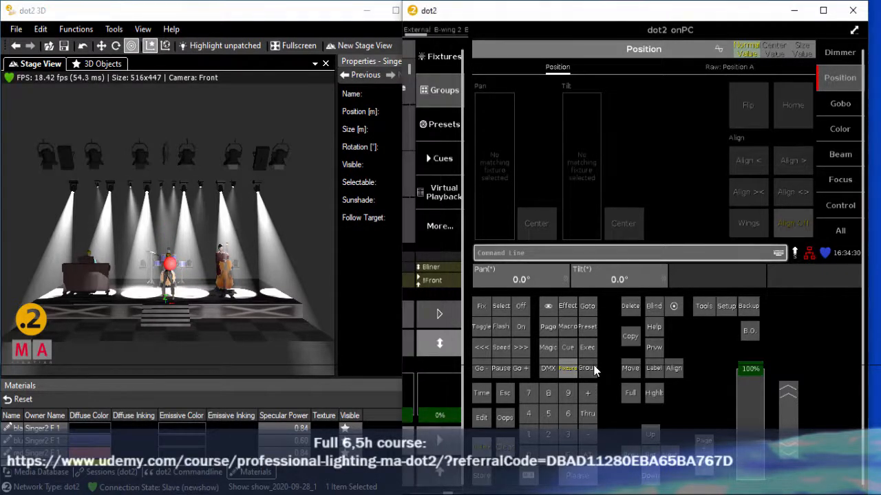
click(497, 179)
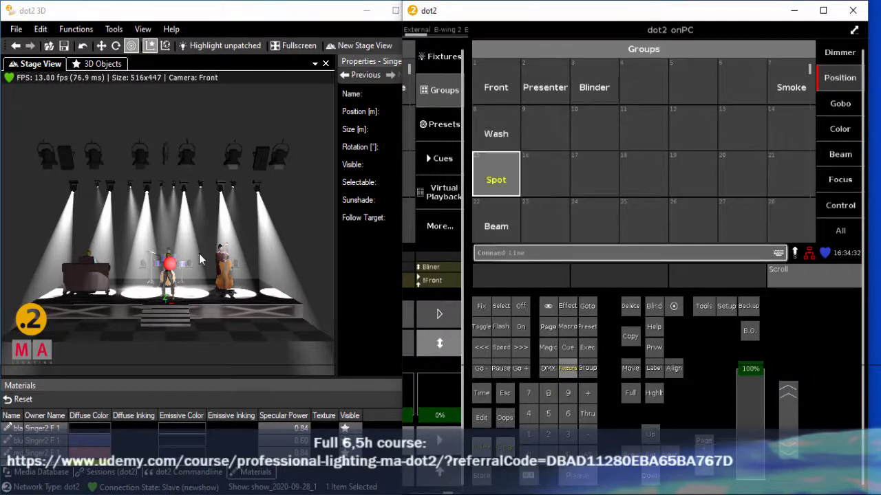
click(167, 264)
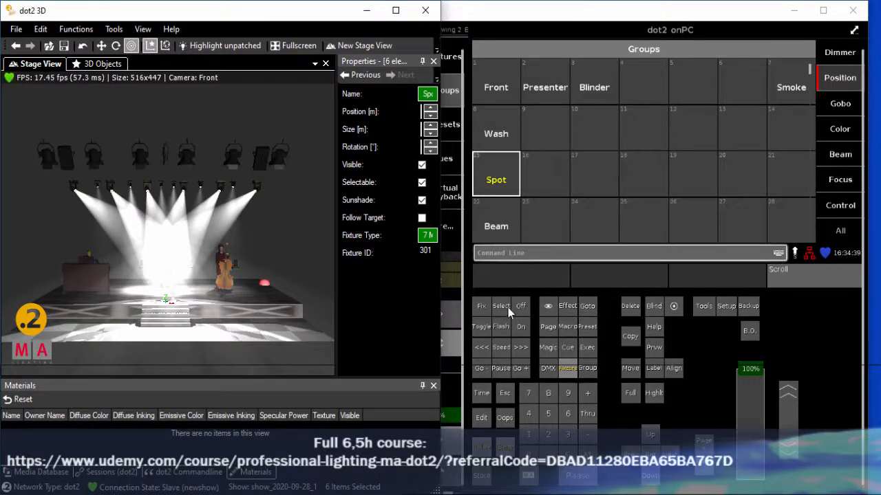
Step: Select the Beam group and aim its fixtures at the singer in the 3D stage view
click(496, 227)
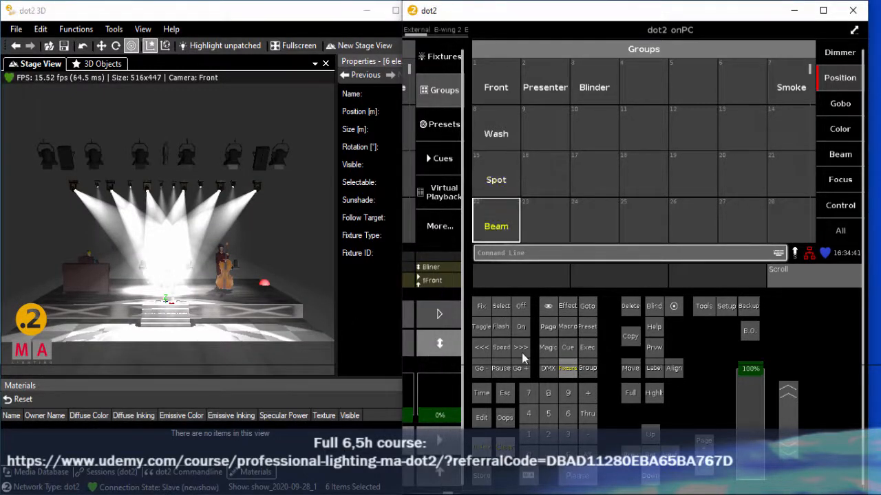
click(131, 50)
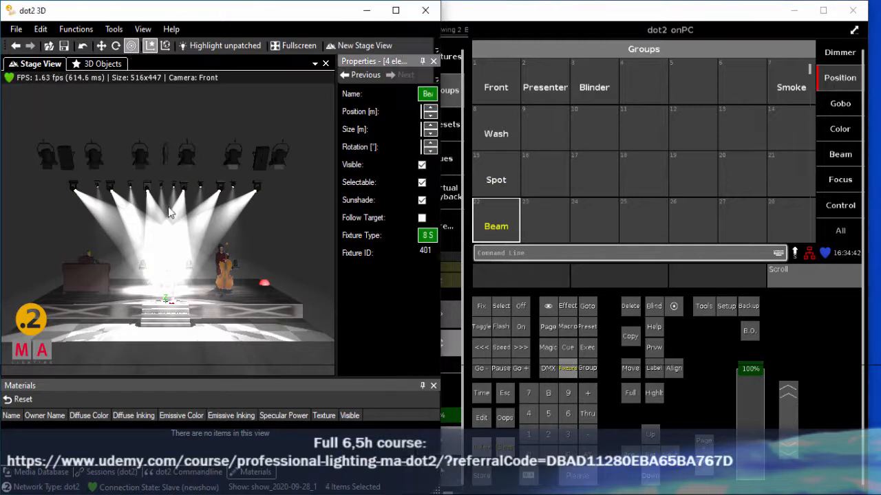
click(166, 262)
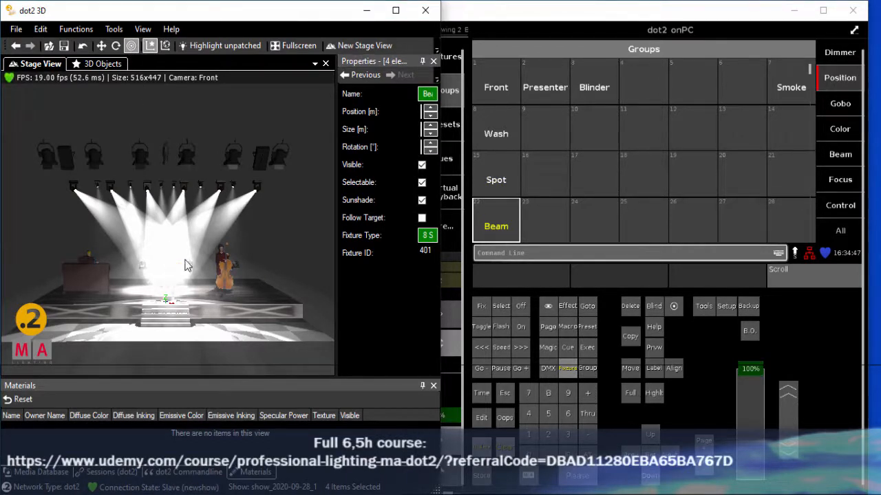
Step: Raise the Beam Int fader to 100% and tilt the Beam fixtures to about 78.2°
click(823, 10)
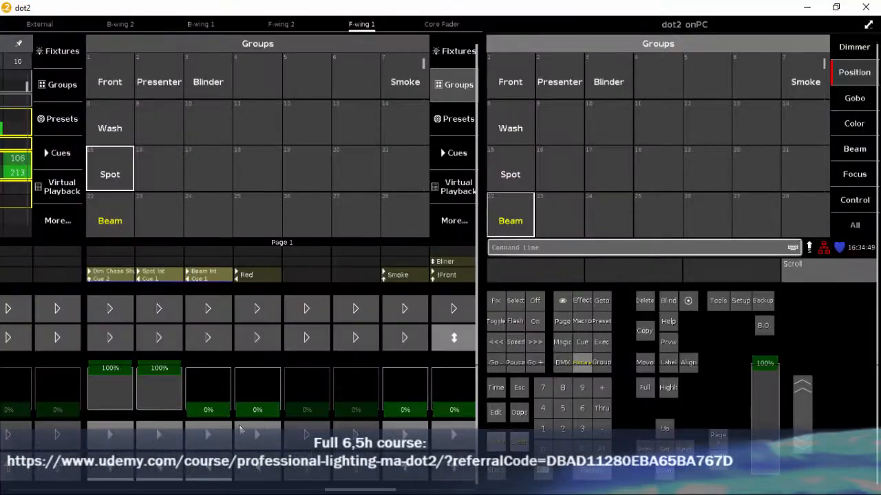
click(836, 8)
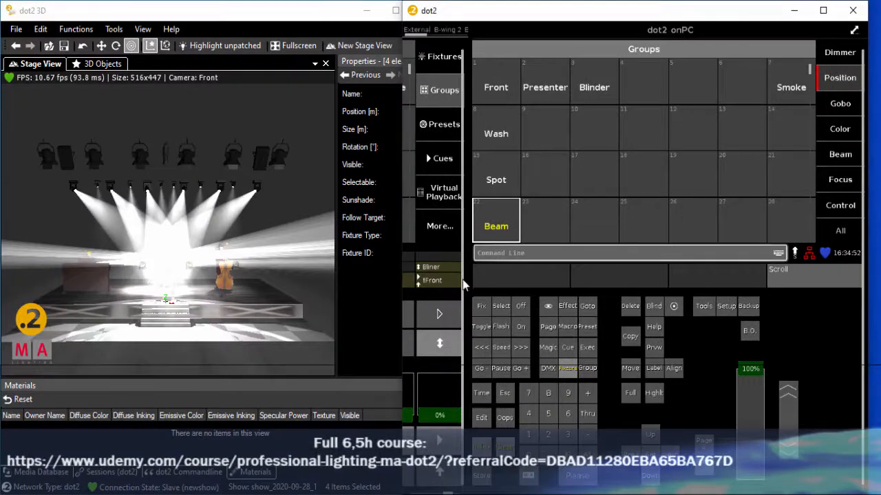
click(836, 78)
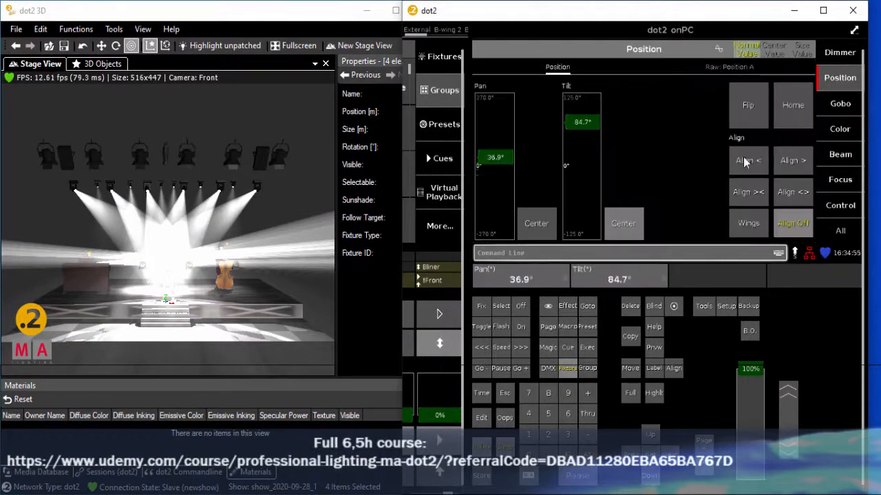
mouse_move(588, 126)
mouse_down()
mouse_move(589, 136)
mouse_move(584, 125)
mouse_up()
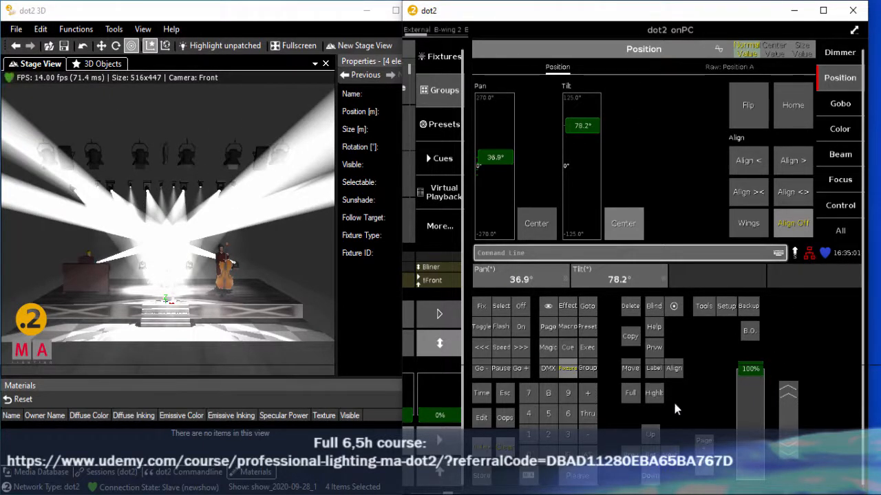
Step: Store the current fixture positions as the first position preset and name it Center
click(481, 476)
click(428, 125)
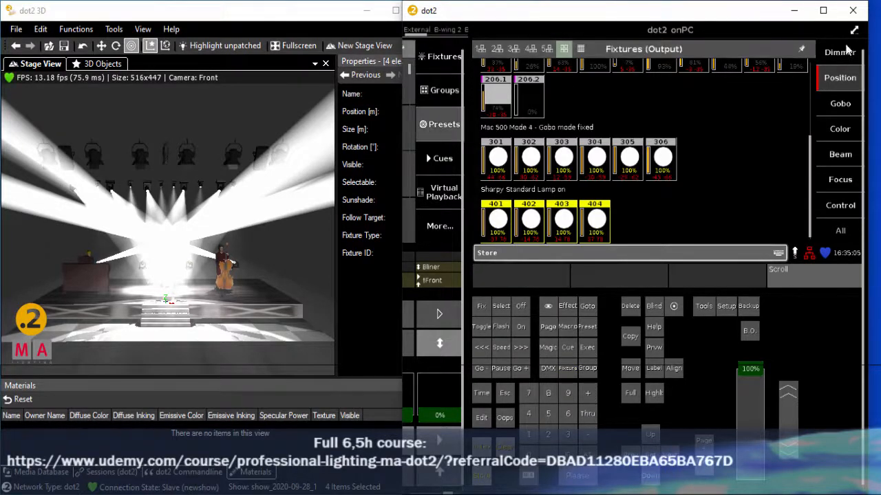
click(823, 11)
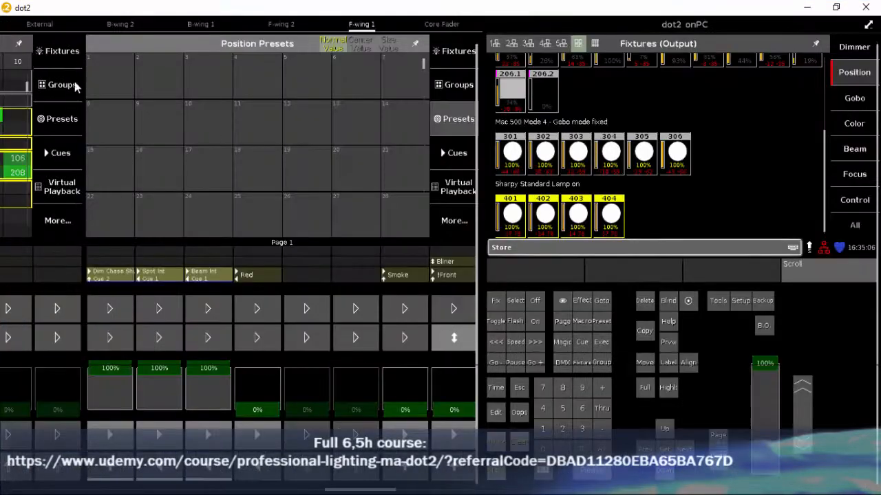
click(105, 81)
click(111, 112)
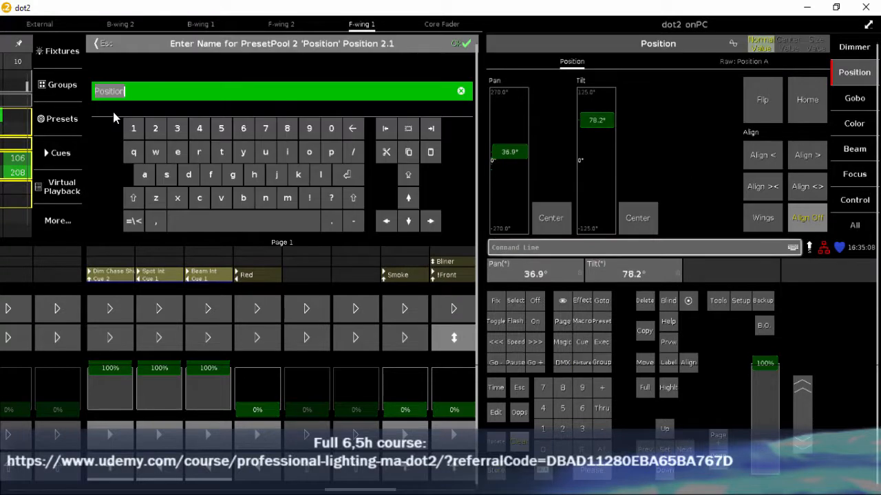
key(shift)
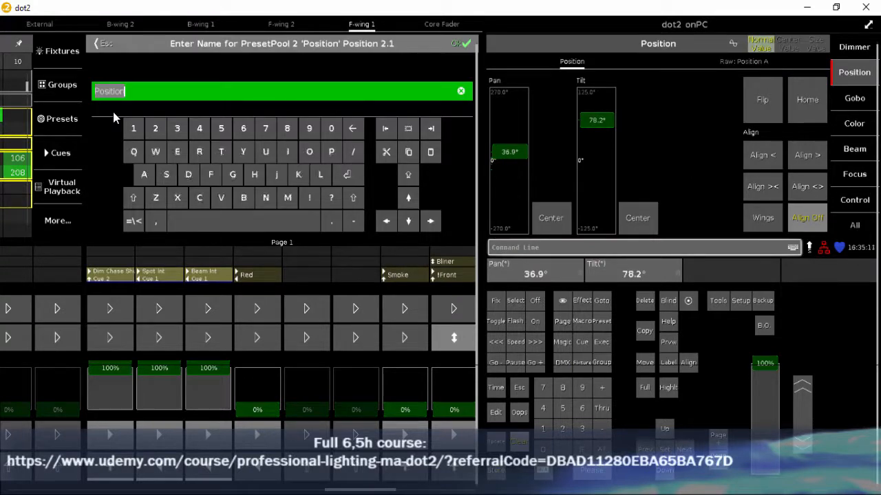
text(Center)
key(Return)
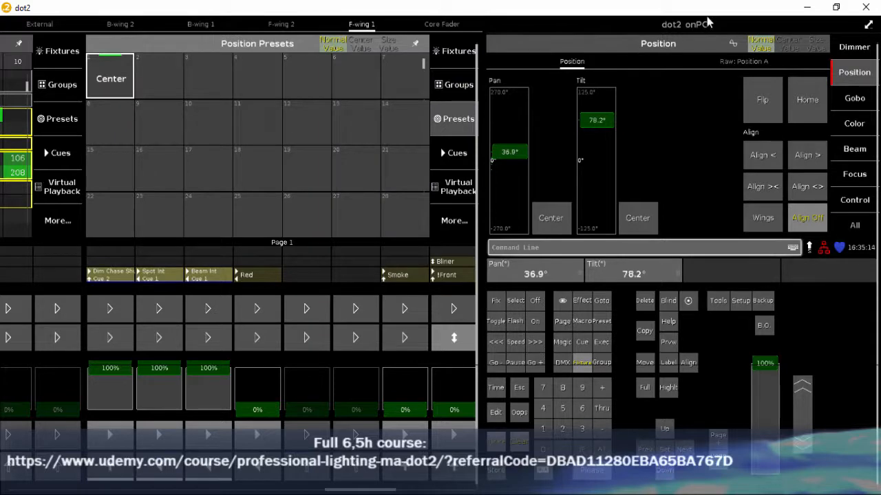
Step: Tilt the Beam fixtures to about 54.3° and select the Spot group
click(836, 6)
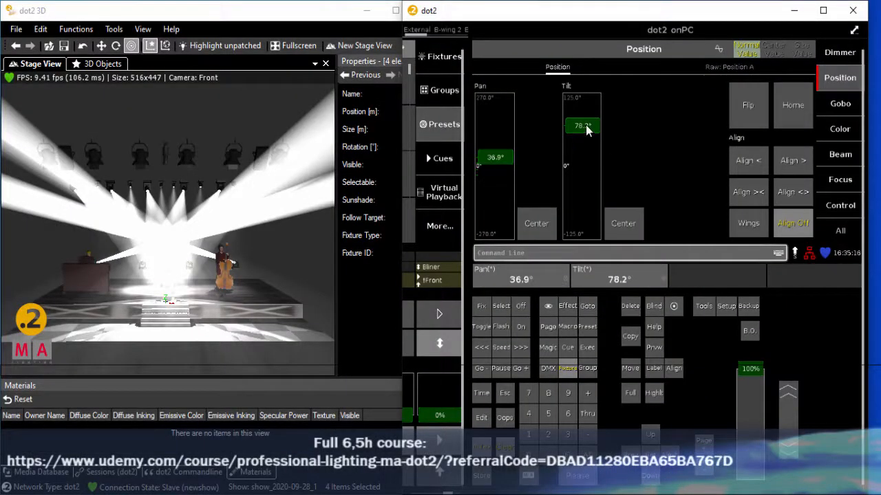
drag(588, 127, 584, 140)
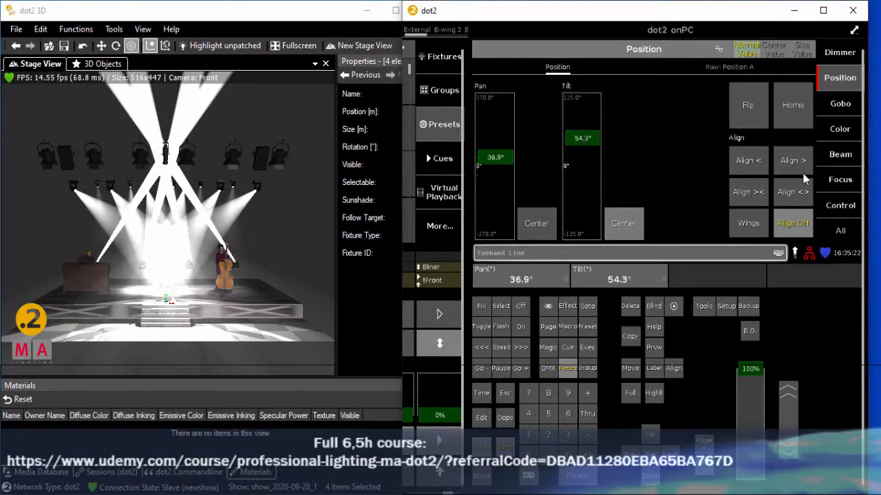
click(588, 371)
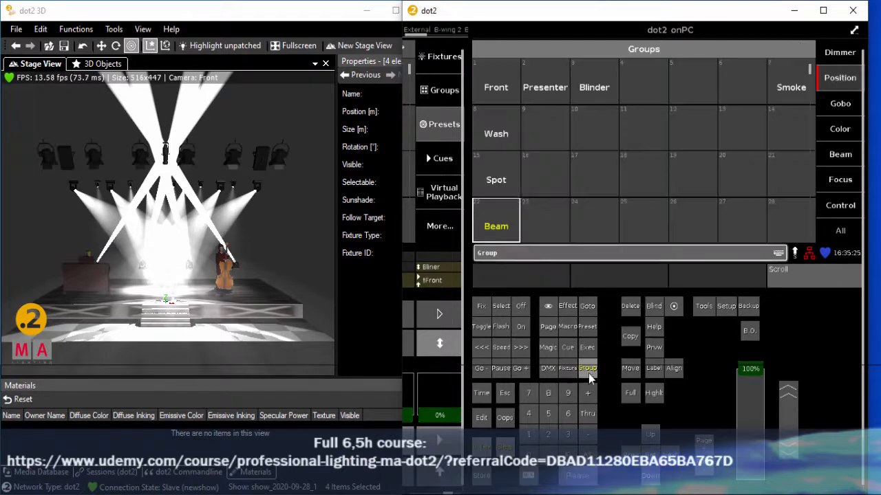
click(502, 166)
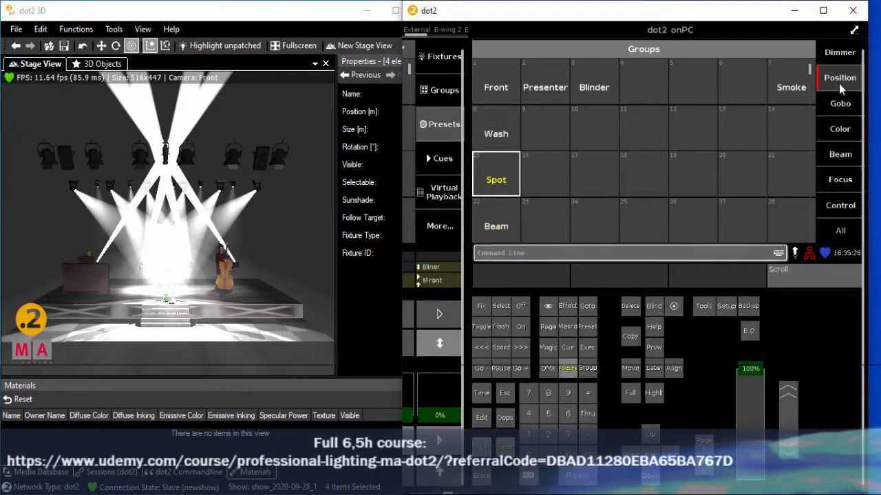
Step: Tilt the Spot fixtures to about -93.3° and bring up the position controls for the Wash group
click(840, 79)
mouse_move(580, 195)
mouse_down()
mouse_move(580, 181)
mouse_move(580, 215)
mouse_move(578, 205)
mouse_up()
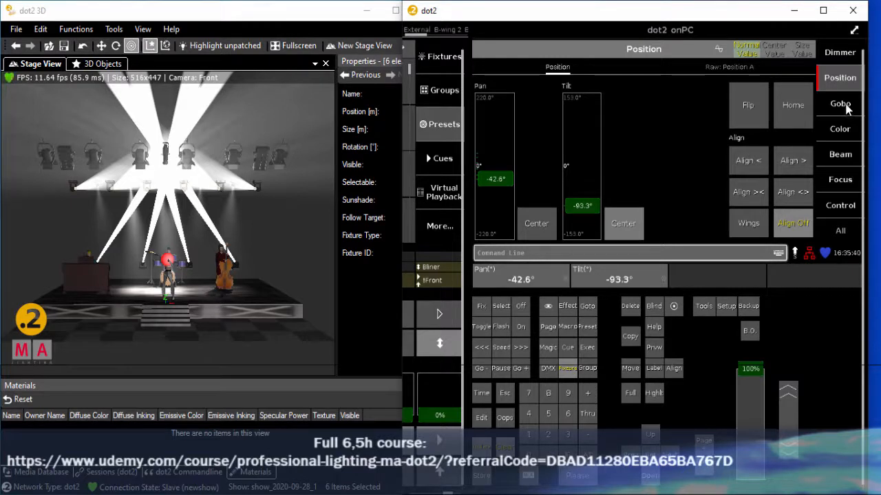
click(587, 368)
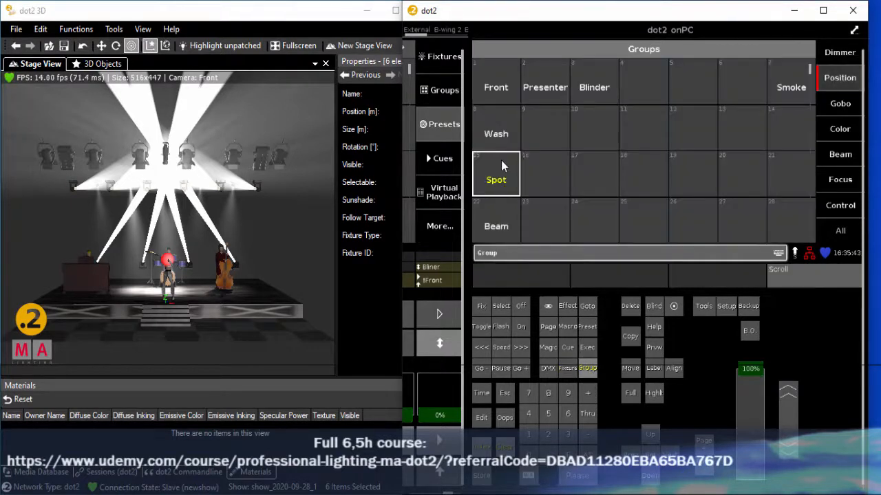
click(501, 138)
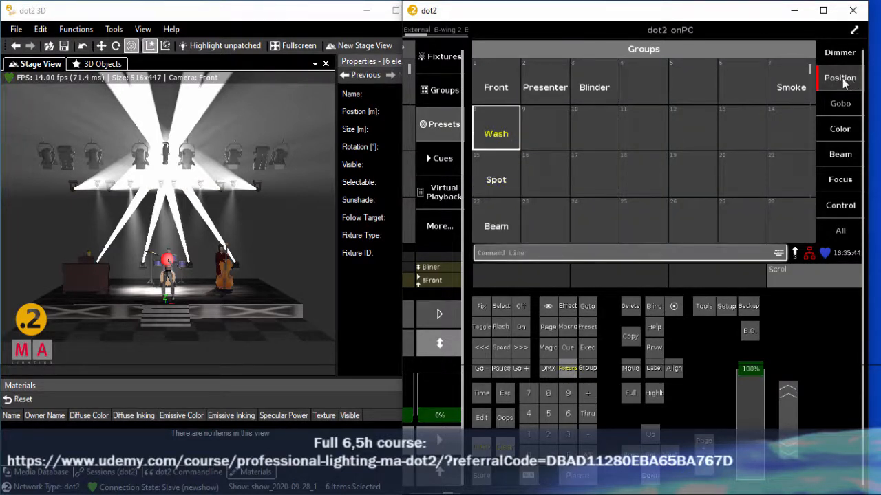
click(841, 79)
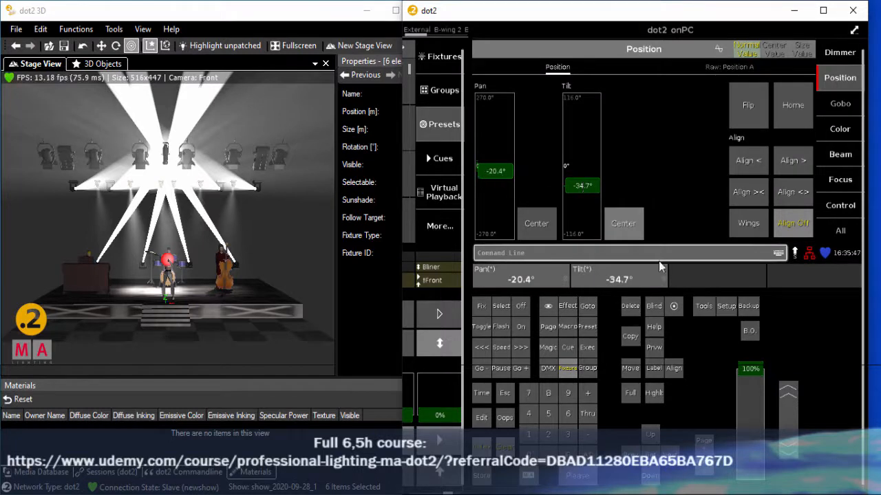
Step: Fan the Wash fixtures with Align >< and Align <>, setting tilt to about -35.5° and pan to about -20.0°
click(747, 195)
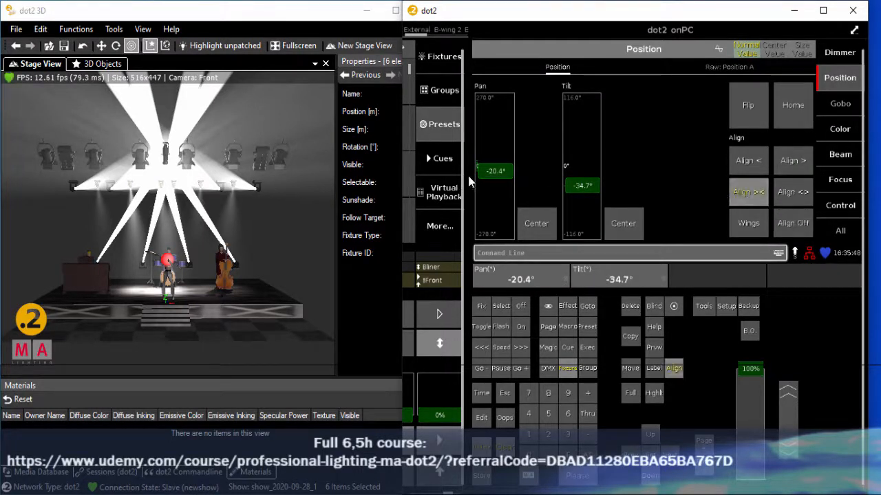
mouse_move(582, 190)
mouse_down()
mouse_move(582, 181)
mouse_move(578, 188)
mouse_up()
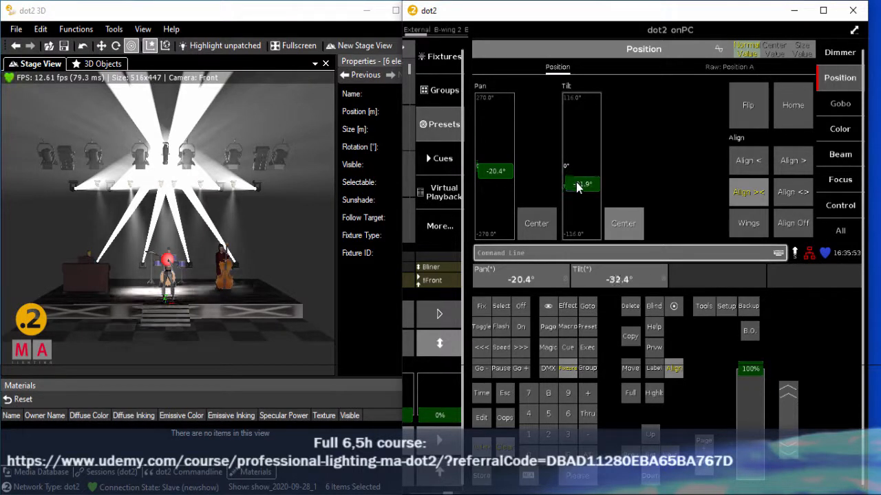
click(788, 196)
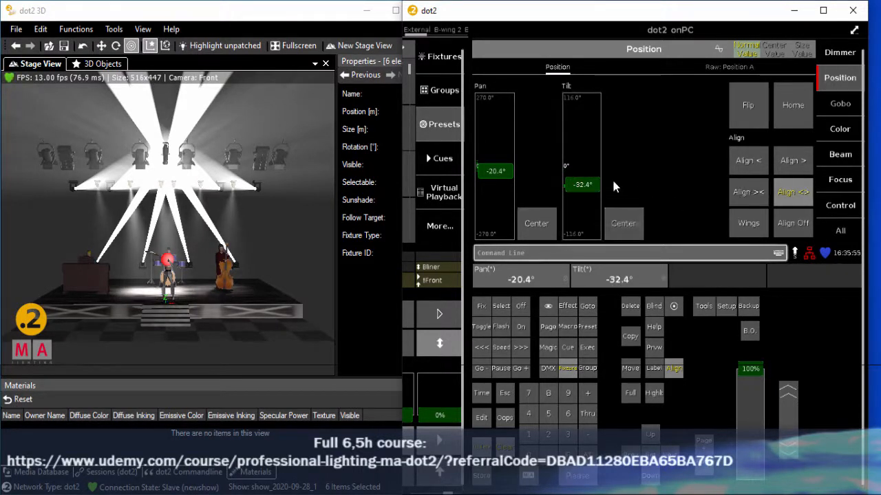
mouse_move(586, 187)
mouse_down()
mouse_move(585, 173)
mouse_move(583, 196)
mouse_up()
mouse_move(495, 175)
mouse_down()
mouse_move(497, 169)
mouse_move(500, 177)
mouse_up()
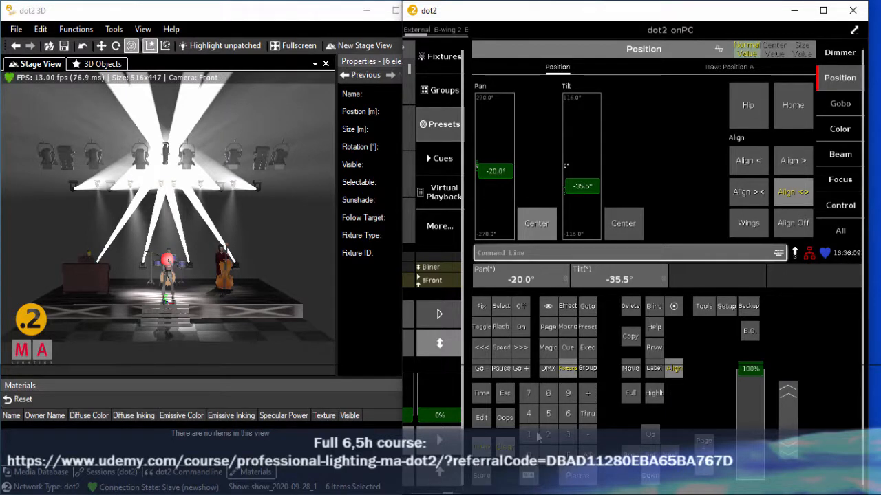
Step: Store the current fixture positions as the second position preset and name it Center Up
click(479, 486)
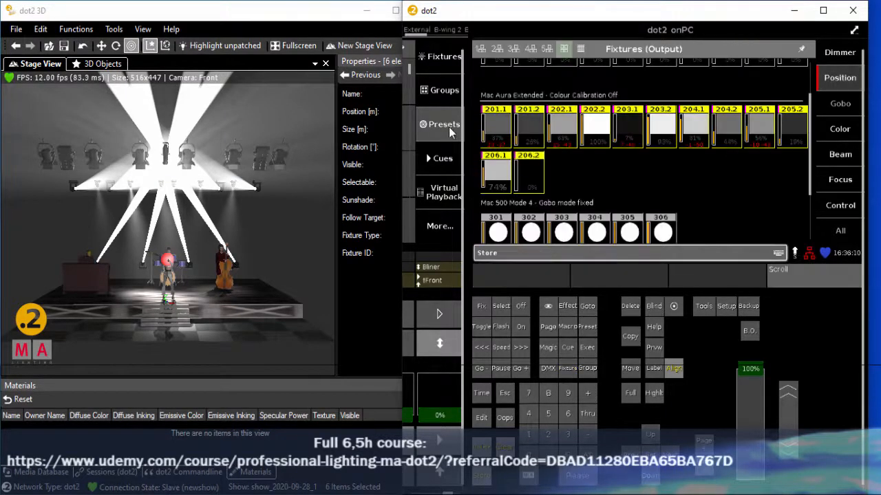
click(823, 10)
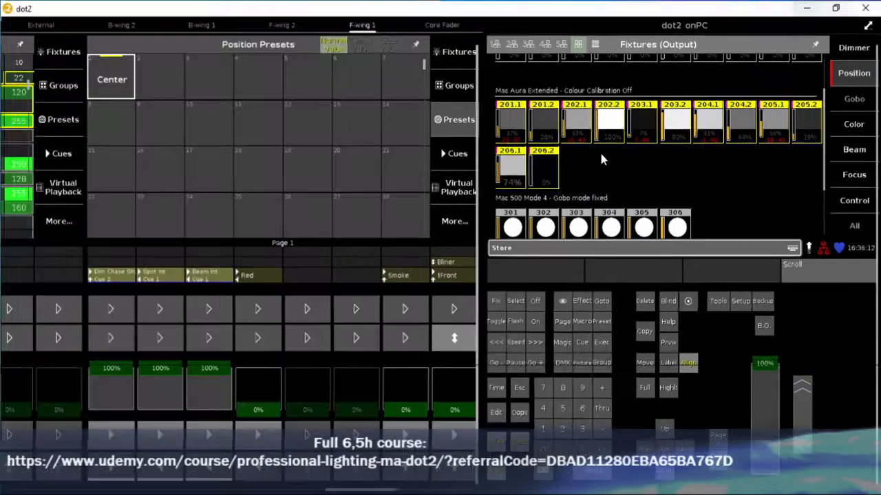
click(157, 77)
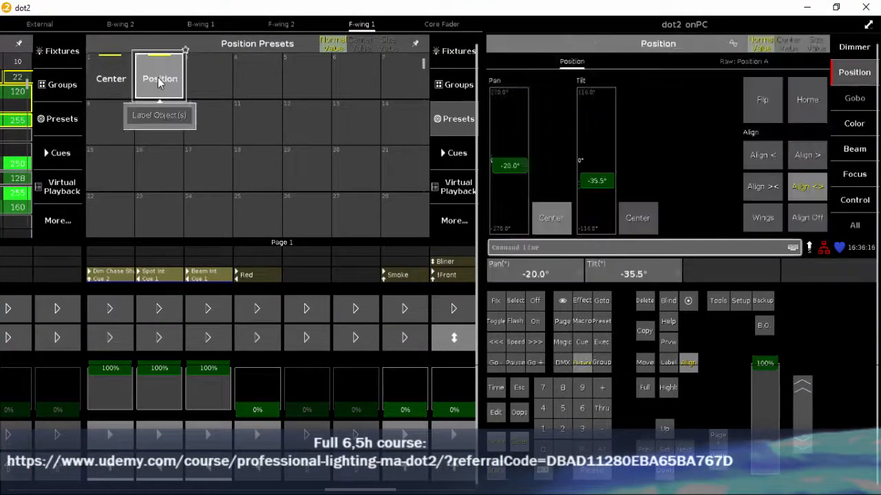
click(159, 112)
text(Cen)
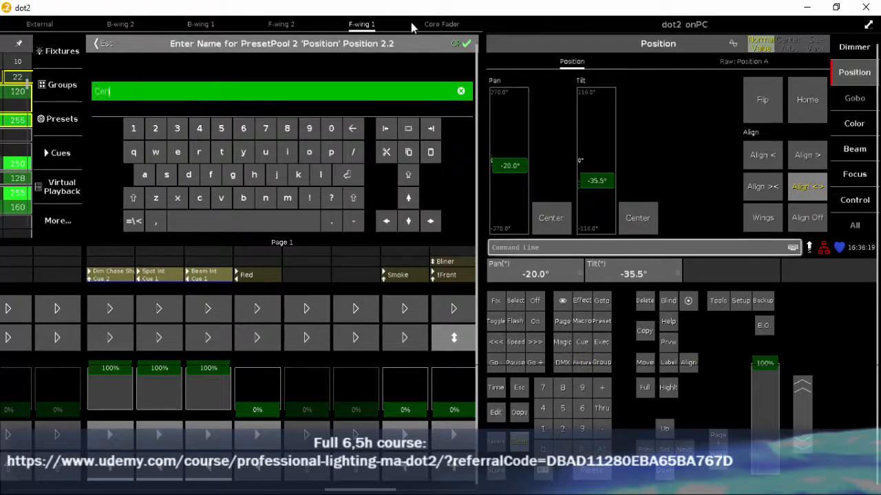
text(ter1p)
key(Return)
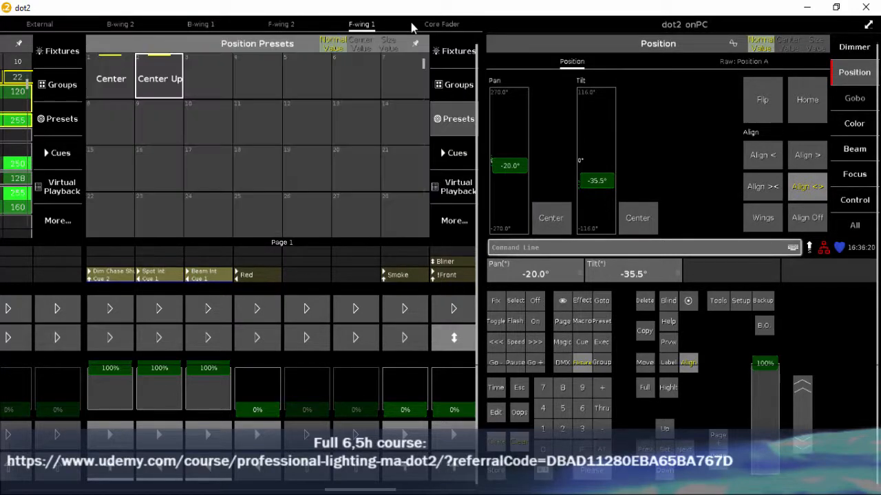
Step: Clear the fixture selection and all active values from the programmer
click(836, 7)
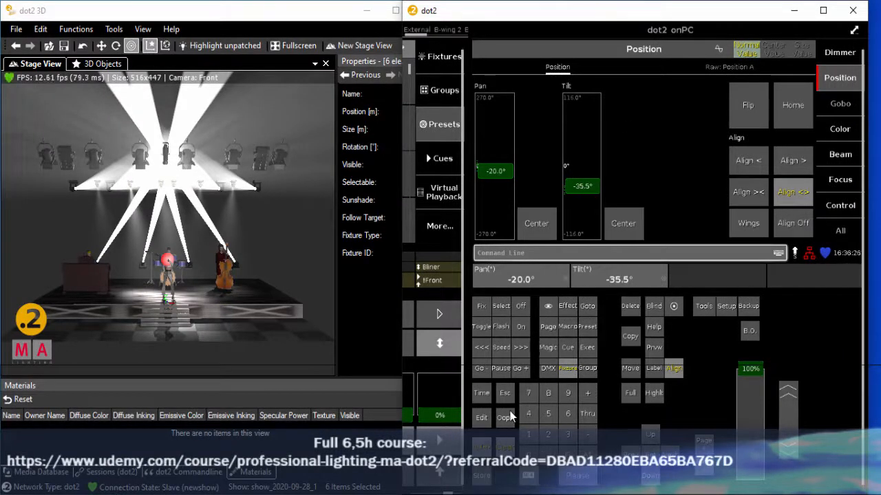
click(507, 447)
click(506, 447)
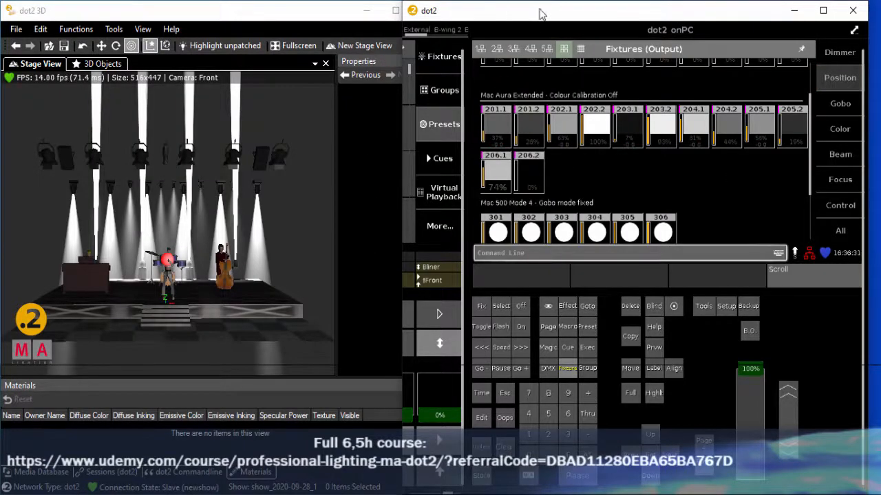
Step: Lower the Spot Int and Beam Int faders to 0% and set the Wash dimmer chase fader to 100%
click(823, 10)
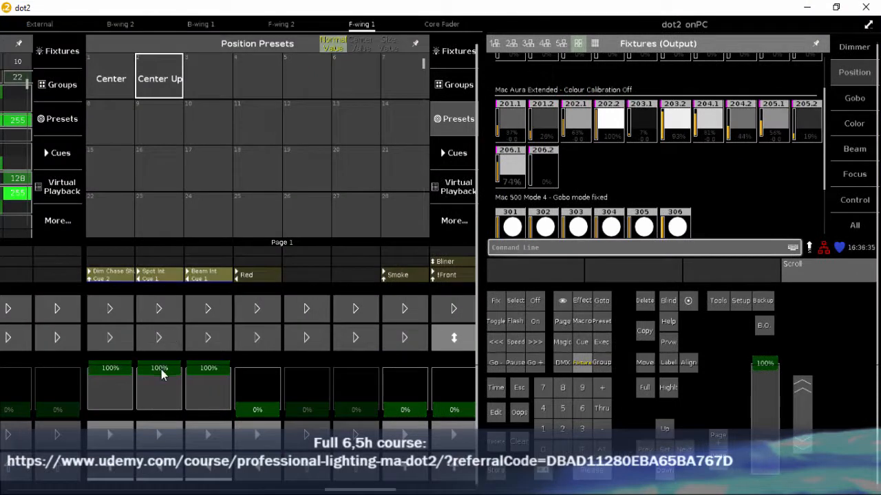
drag(161, 370, 210, 399)
drag(110, 375, 115, 388)
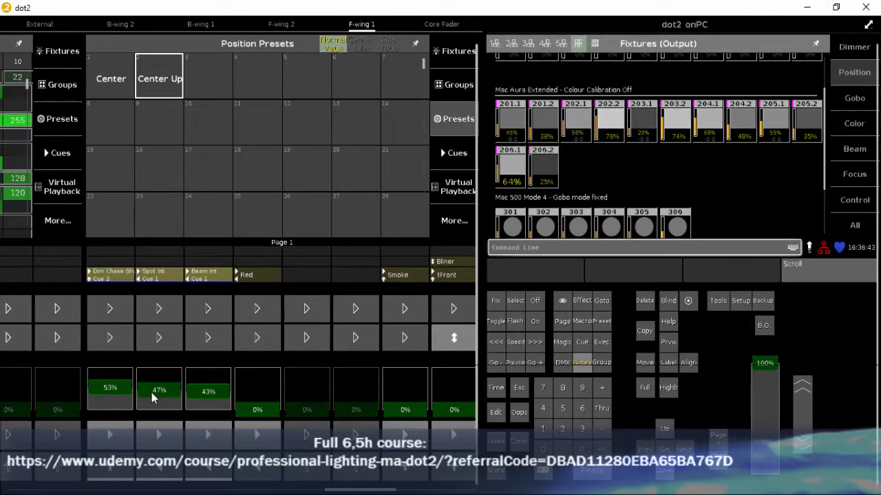
drag(155, 397, 157, 417)
drag(206, 392, 208, 417)
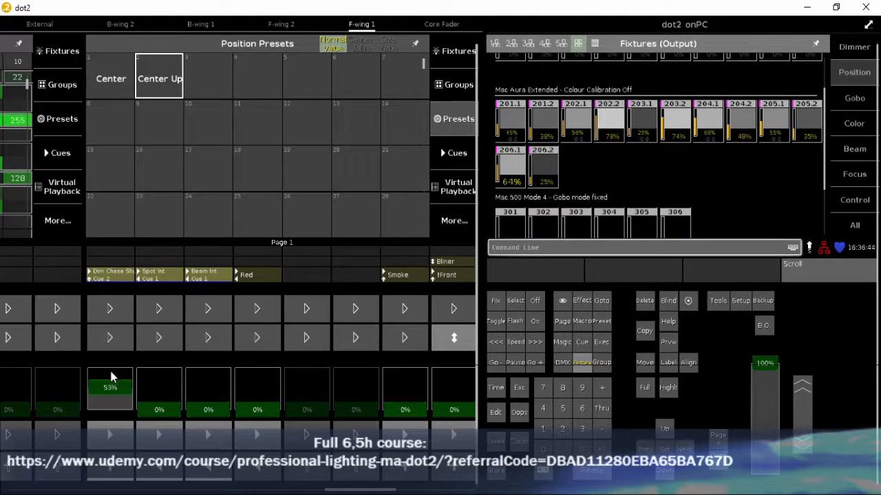
drag(111, 377, 112, 360)
Step: Check the dimmer chase in the stage view and advance its executor to Wash Int, Cue 1
click(836, 8)
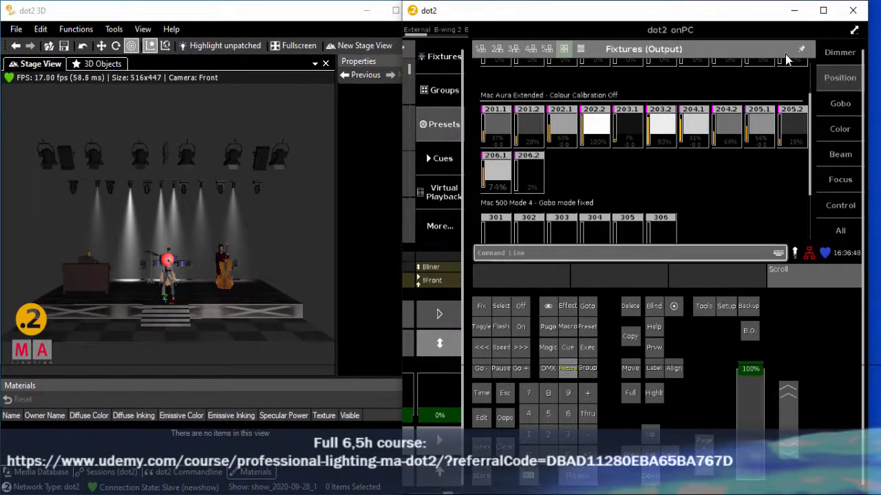
click(823, 11)
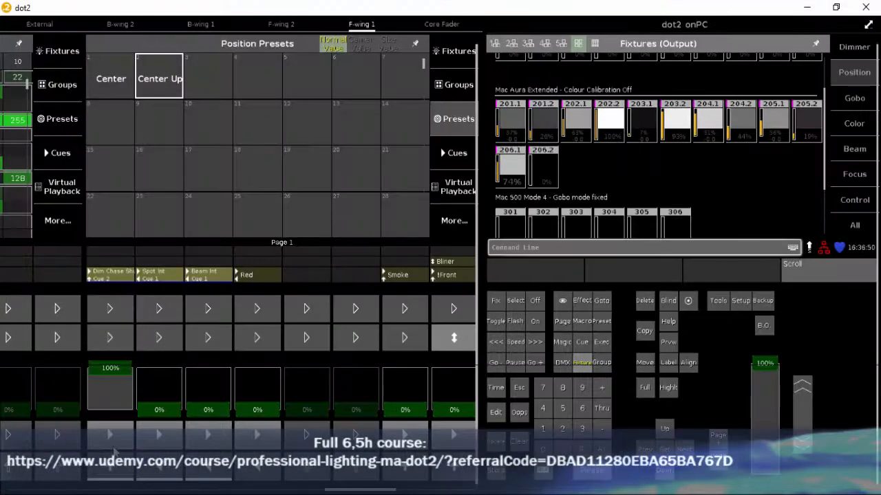
click(117, 441)
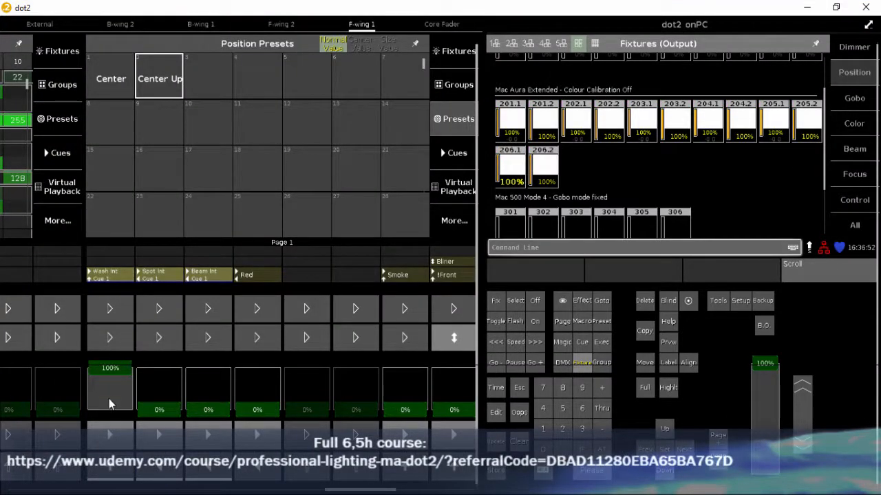
click(836, 8)
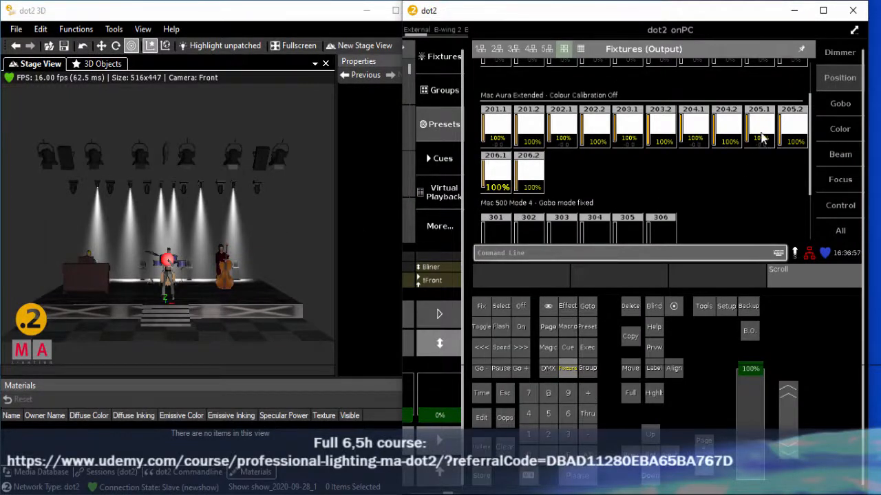
Step: Select the Wash group and tilt its fixtures to about -31.0°
click(593, 372)
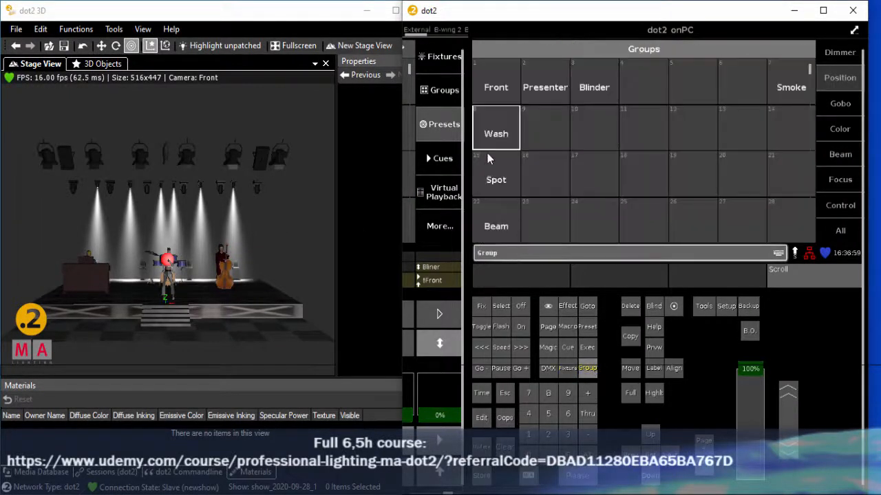
click(490, 137)
click(837, 78)
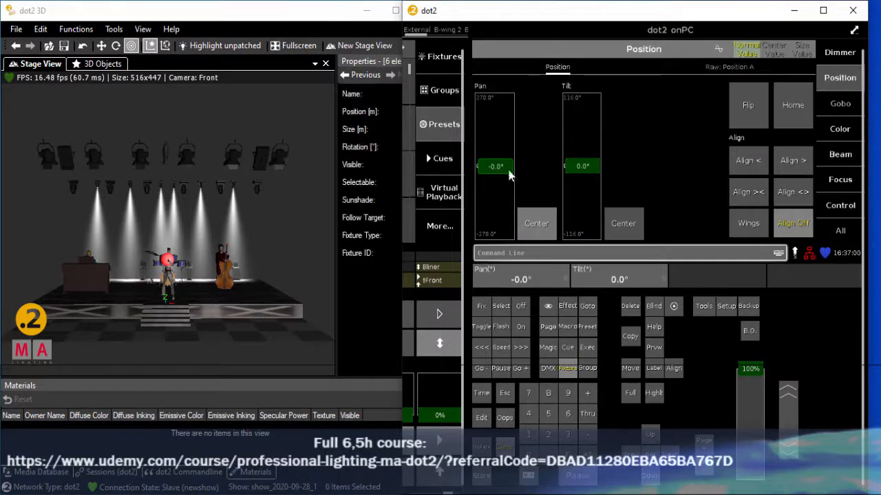
mouse_move(583, 167)
mouse_down()
mouse_move(580, 159)
mouse_move(573, 180)
mouse_up()
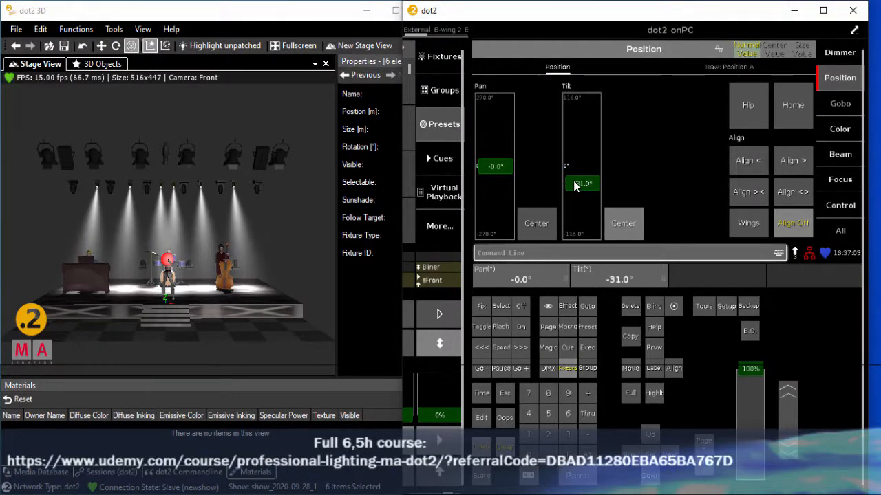
Step: Mark the desk, the floor at the singer and the spot beside the bass player in the stage view
click(85, 285)
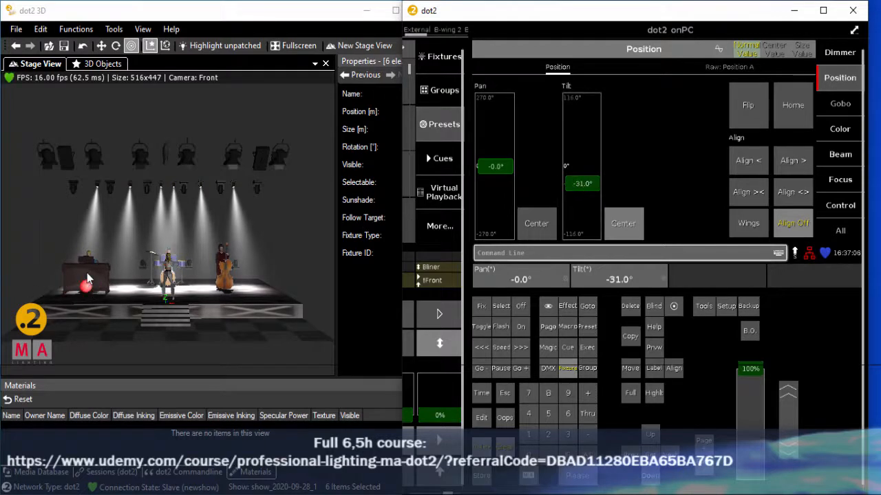
click(172, 293)
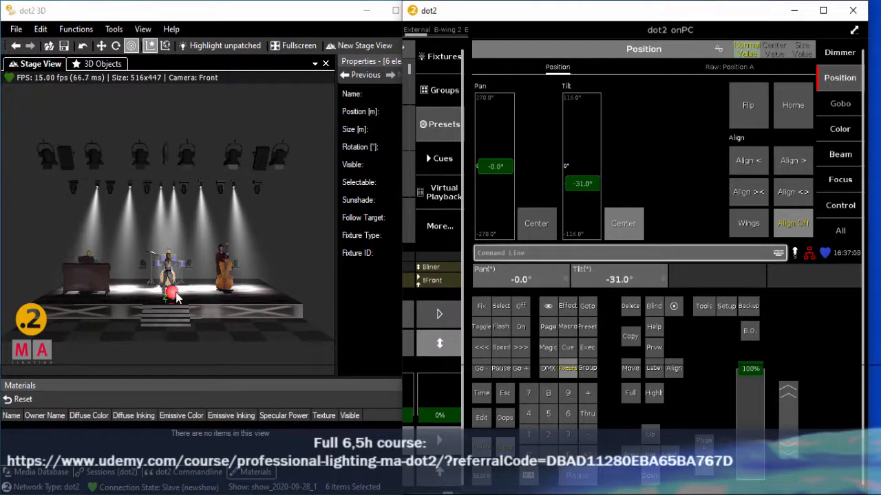
click(245, 292)
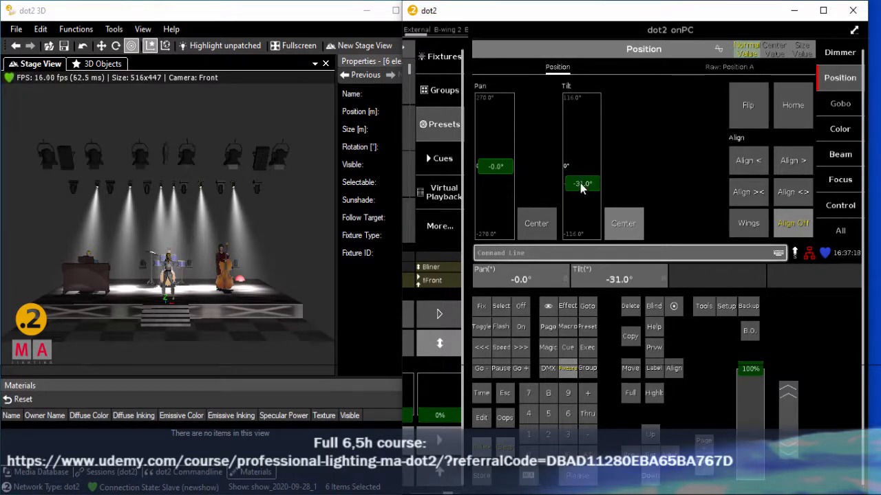
Step: Fan the Wash tilt with Align <> to about -24.6°, and with alignment off tilt all Wash fixtures to about -39.3°
click(792, 199)
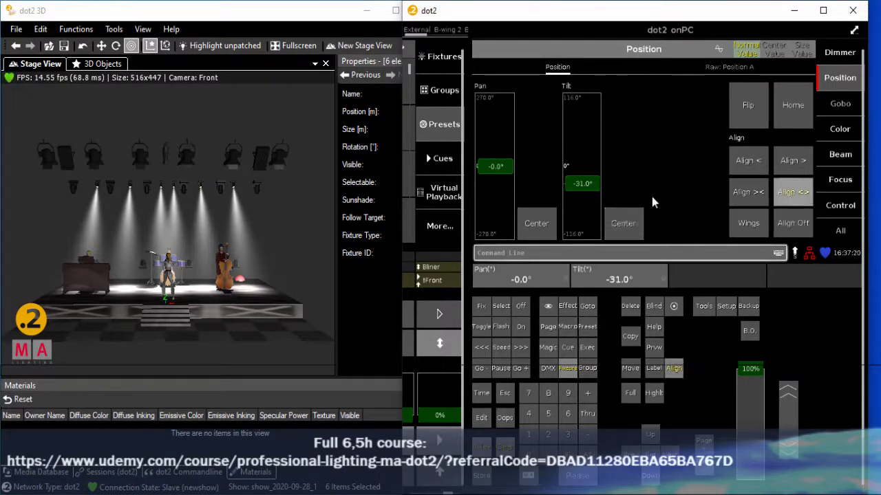
drag(586, 185, 583, 163)
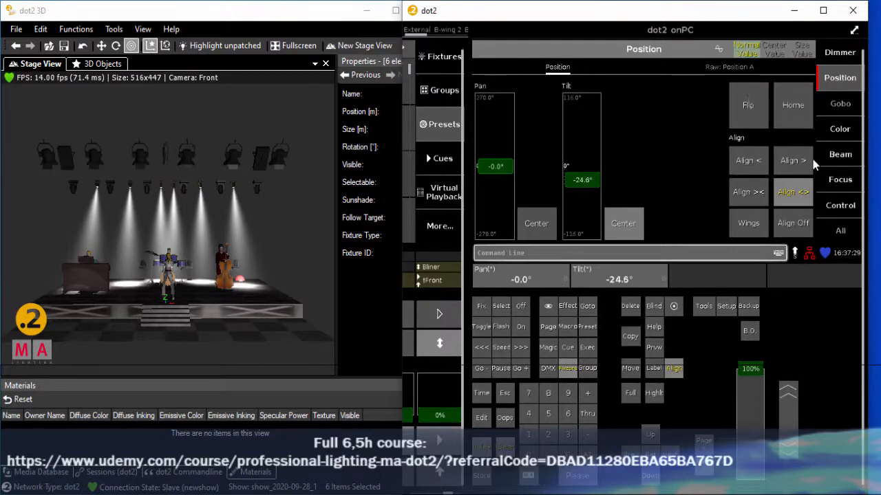
click(799, 230)
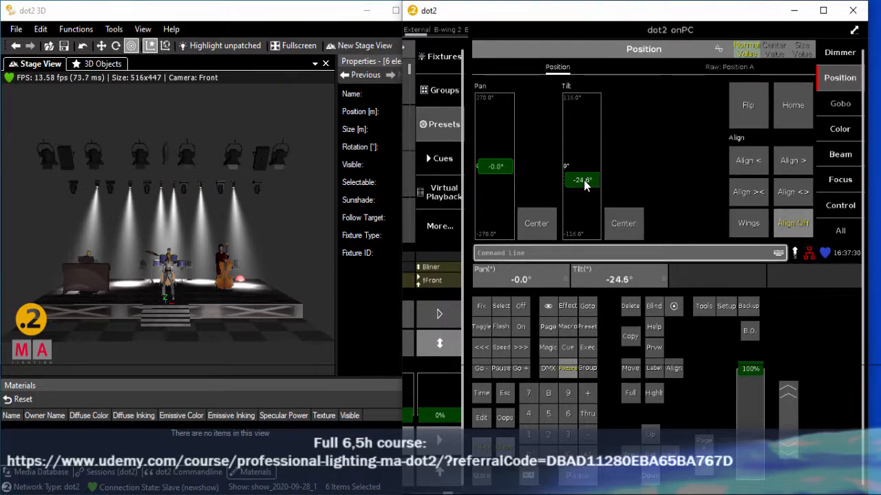
drag(581, 185, 580, 195)
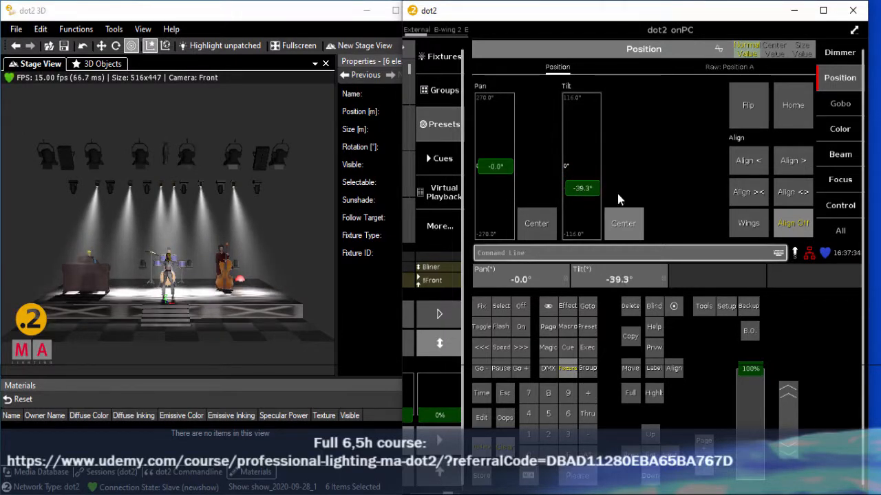
Step: Fan the Wash tilt again with Align <>, setting it to about -35.9°, and enlarge the console window
click(792, 194)
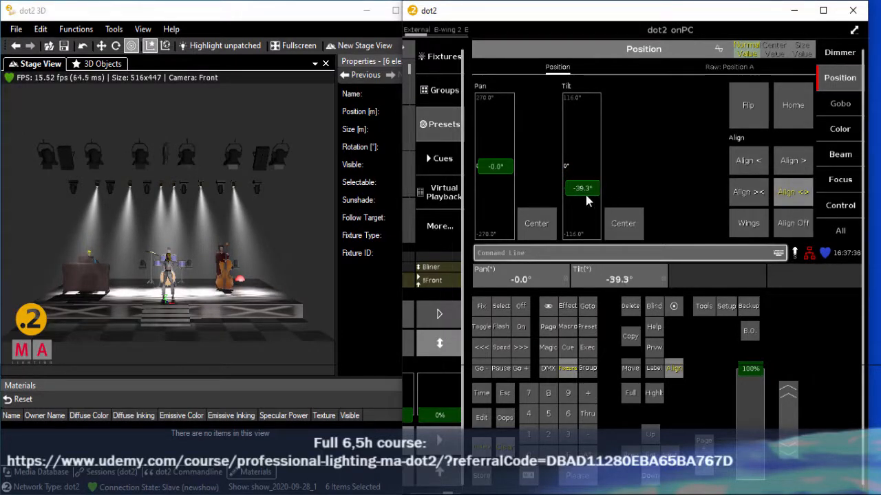
drag(579, 191, 580, 186)
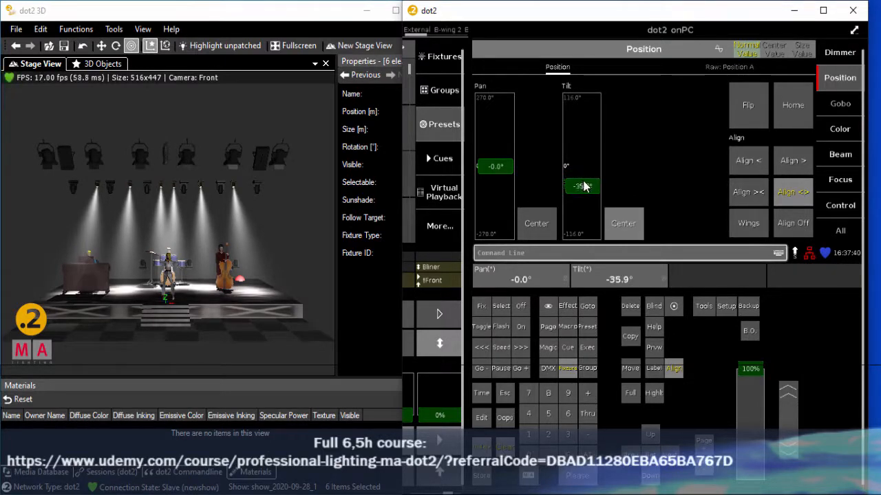
click(823, 12)
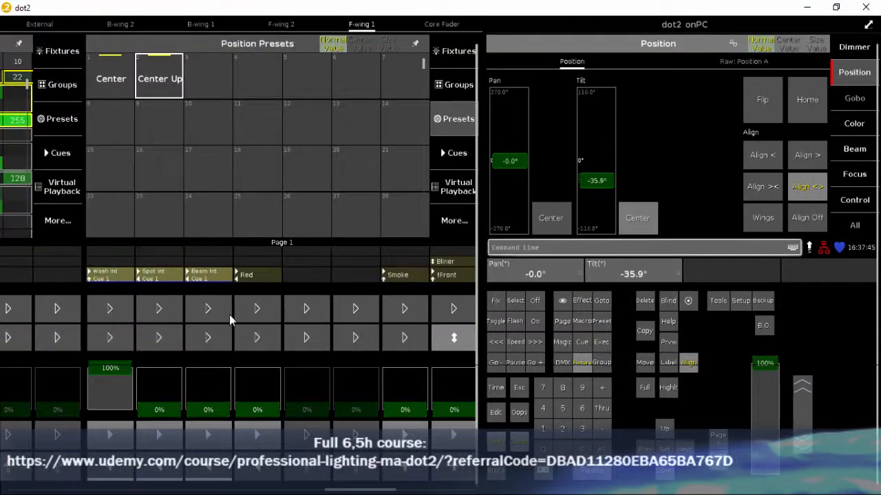
Step: Set the Wash Int fader to about 52% and raise the Spot Int fader to 100%
drag(99, 370, 107, 384)
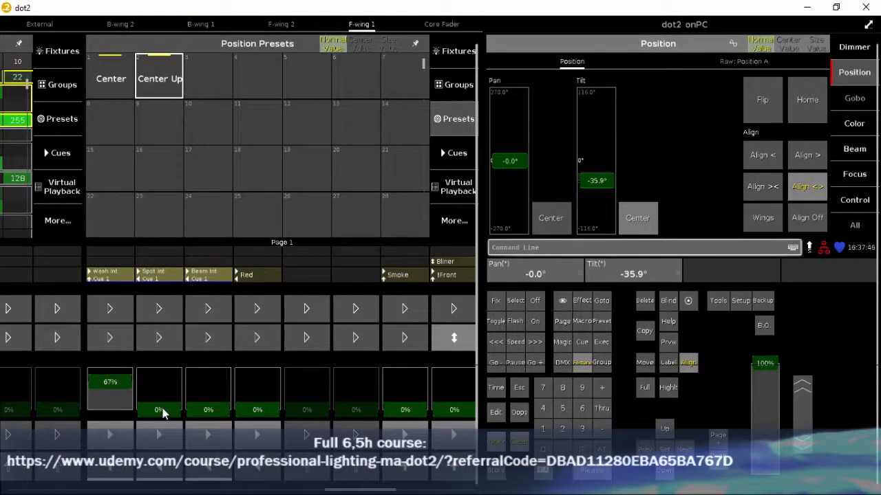
drag(161, 408, 157, 361)
drag(114, 384, 115, 389)
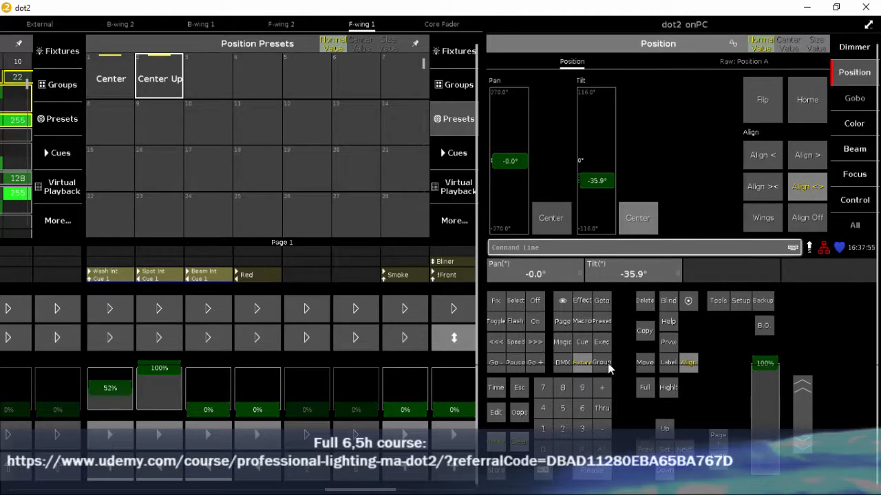
Step: Select the Mac 500 fixtures 301 to 306 and tilt them to about -34.7°, with the stage view in sight
click(583, 364)
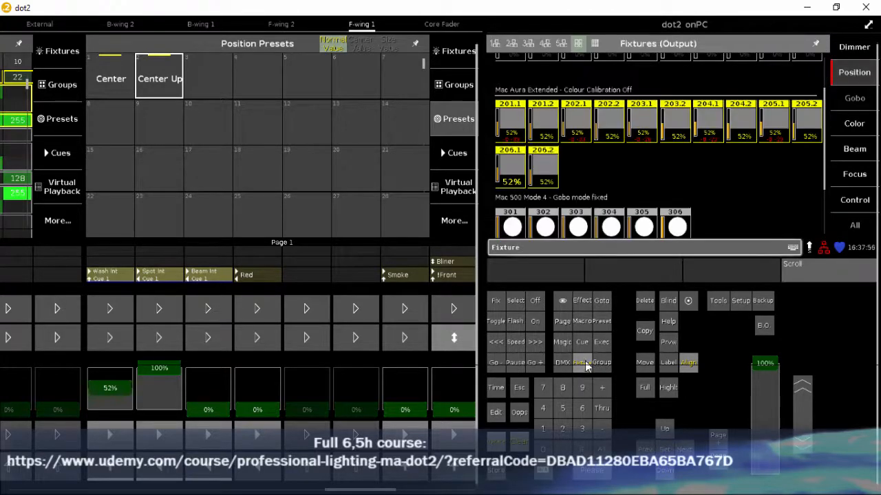
key(Escape)
click(511, 225)
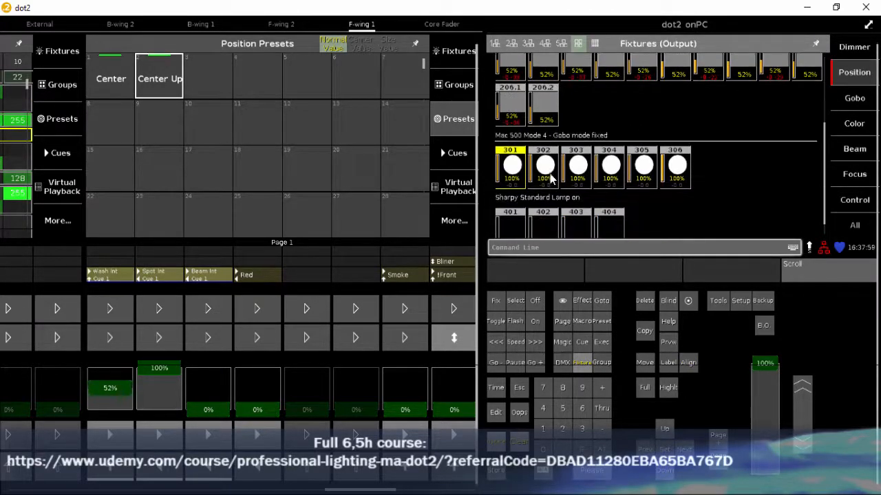
click(549, 172)
click(581, 178)
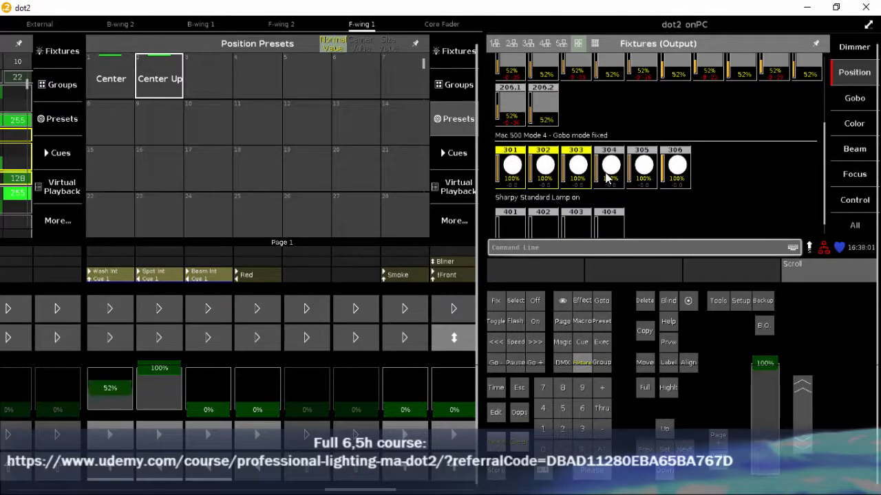
click(611, 175)
click(644, 173)
click(677, 172)
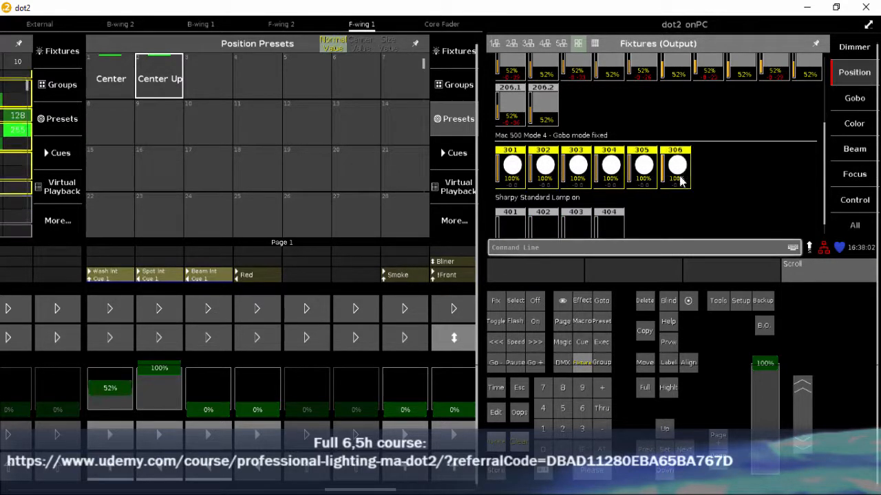
click(860, 75)
click(836, 8)
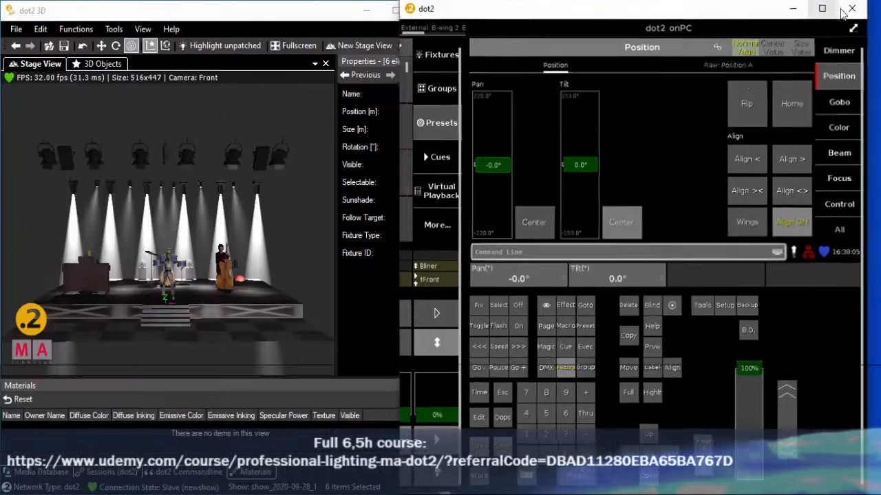
drag(581, 172, 584, 185)
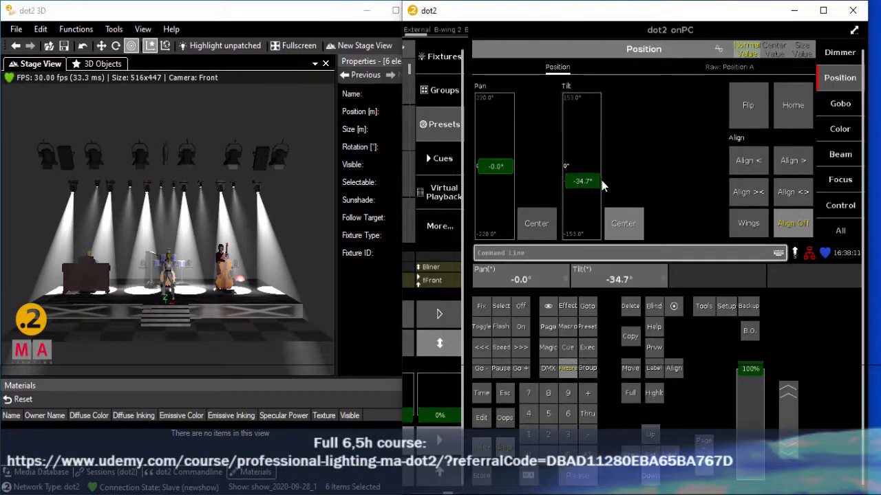
Step: Select only fixtures 301, 302 and 303 and aim them at the floor in front of the desk in the stage view
click(568, 371)
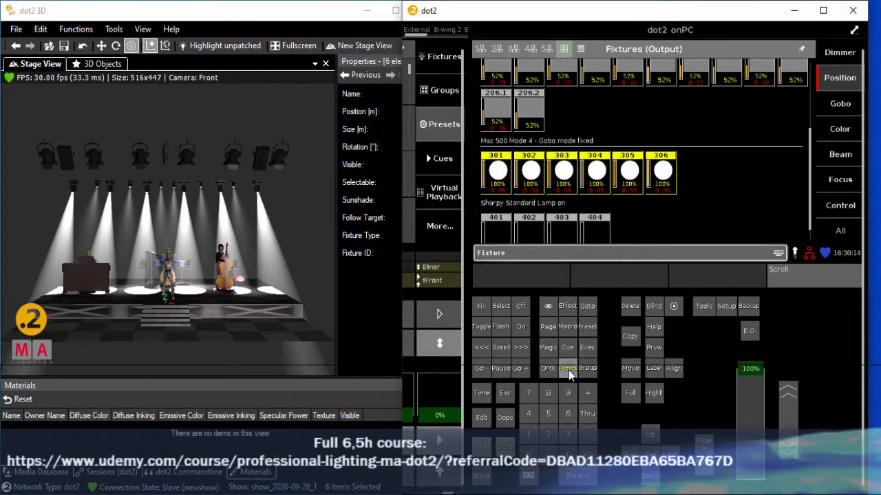
key(Escape)
click(507, 172)
click(530, 173)
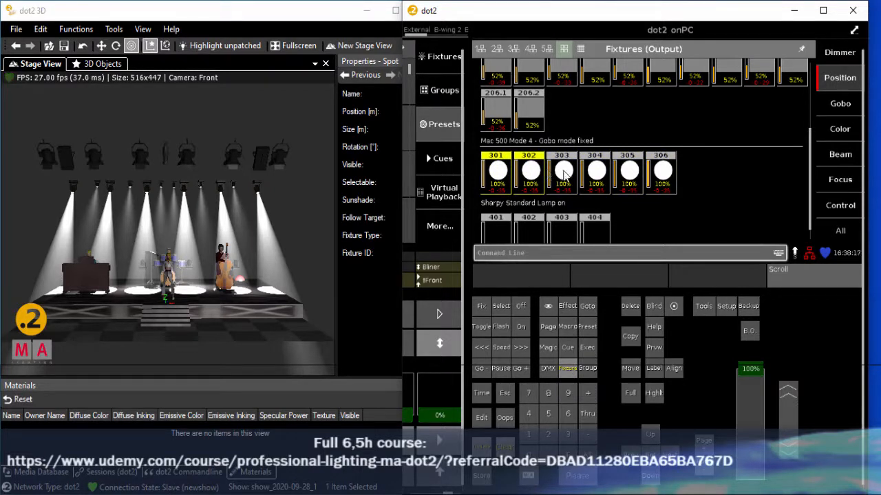
click(563, 172)
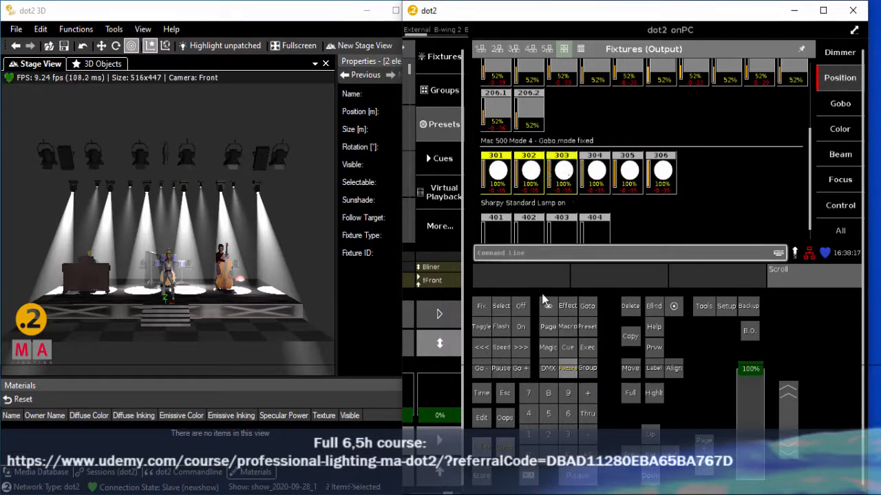
click(131, 48)
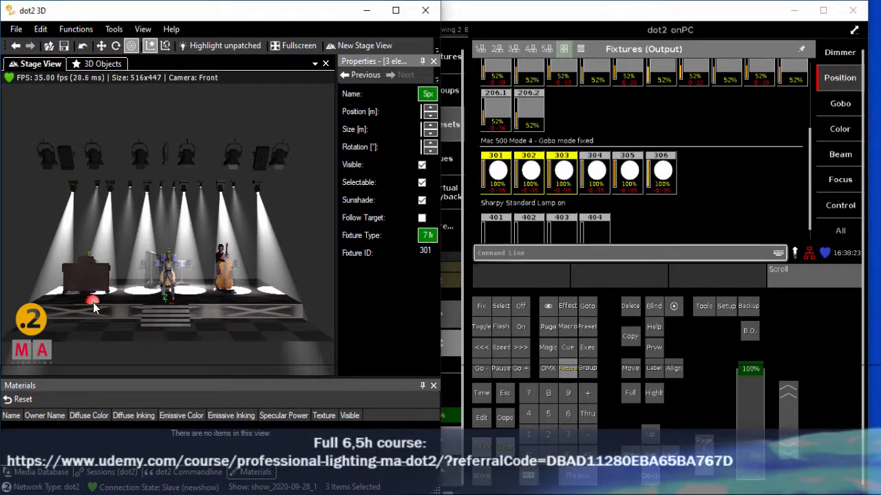
click(96, 304)
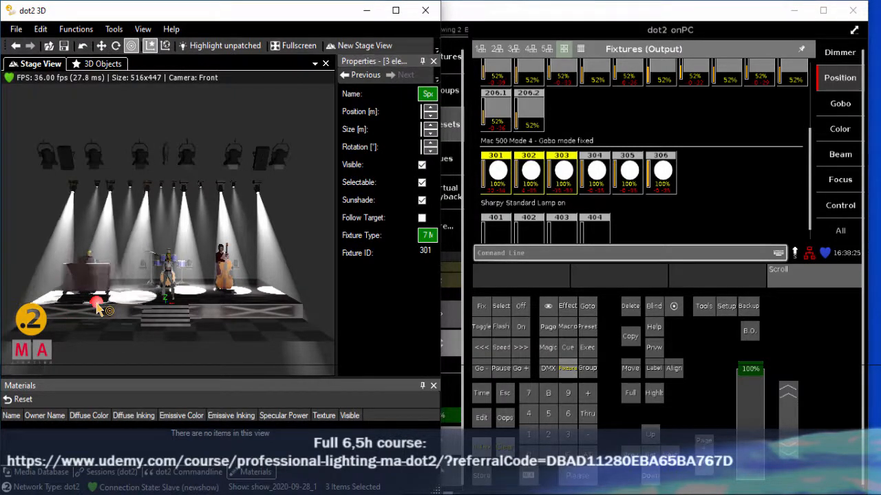
Step: Select fixtures 304, 305 and 306 and aim them at the floor in front of the bass player in the stage view
click(590, 175)
click(634, 175)
click(662, 172)
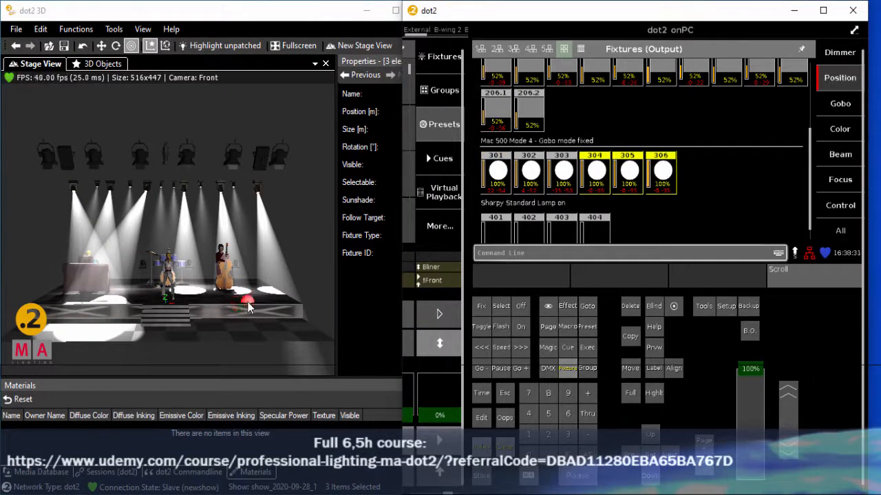
click(245, 302)
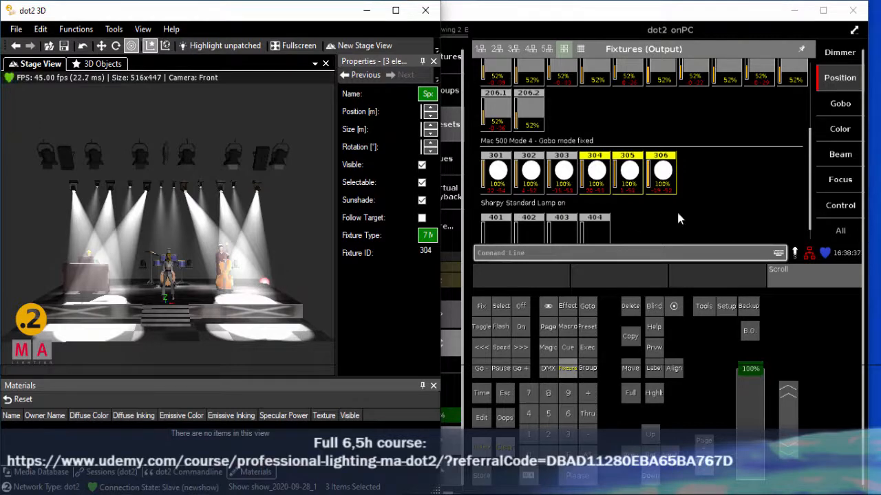
drag(811, 143, 813, 99)
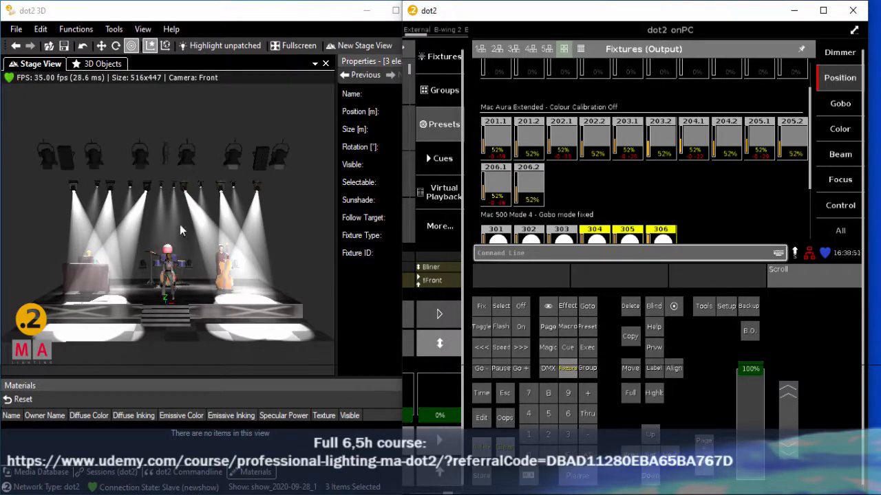
click(132, 191)
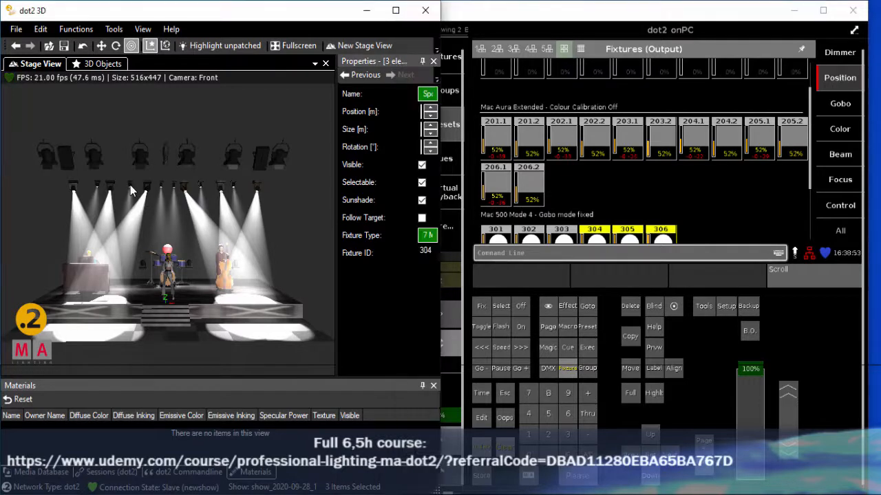
click(164, 299)
click(230, 303)
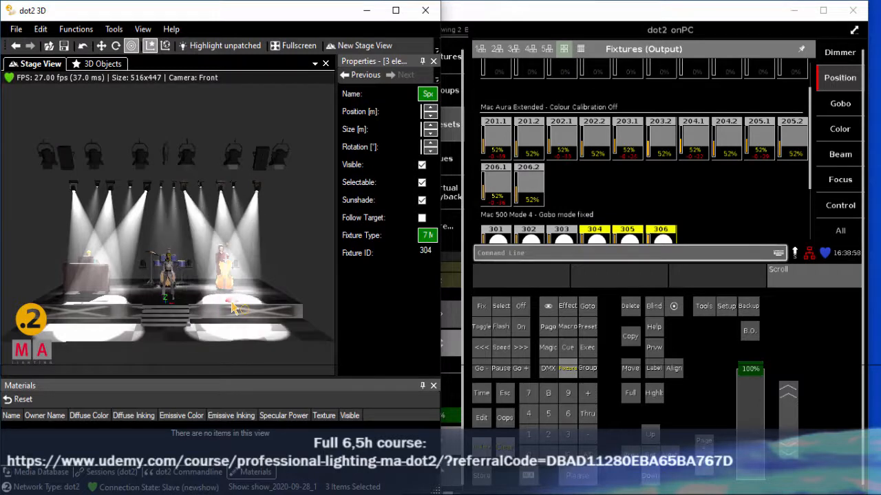
click(228, 306)
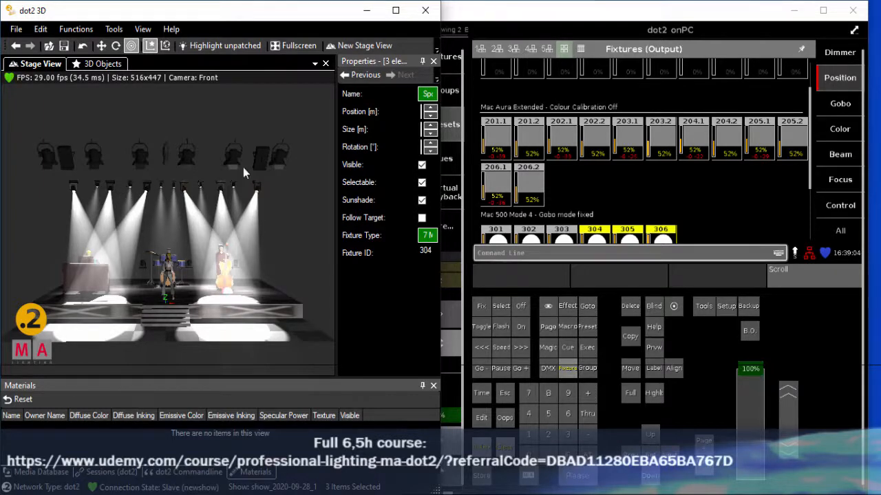
Step: Select both parts of Mac Aura fixtures 202 and 205 and aim them across the stage at the floor near the singer
click(564, 143)
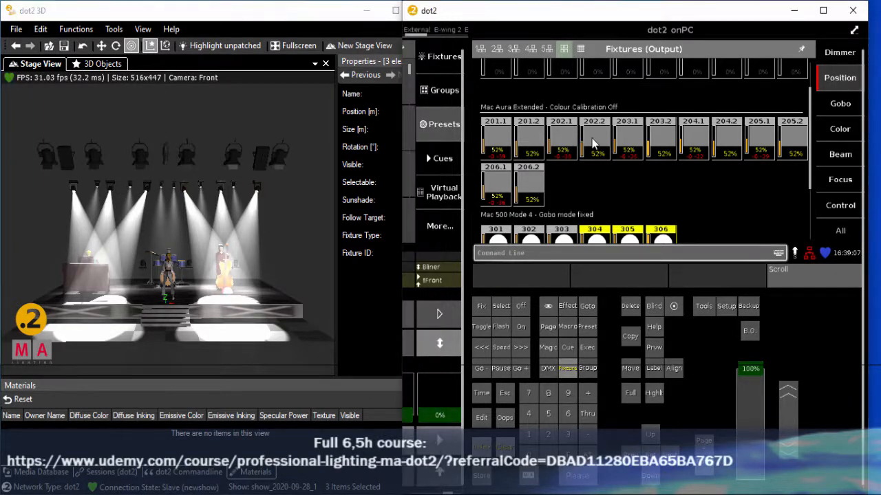
click(592, 174)
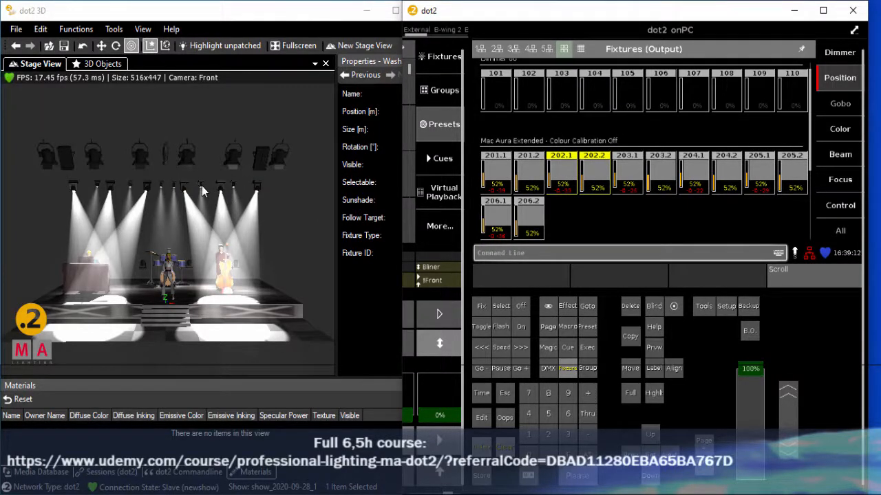
click(766, 180)
click(794, 185)
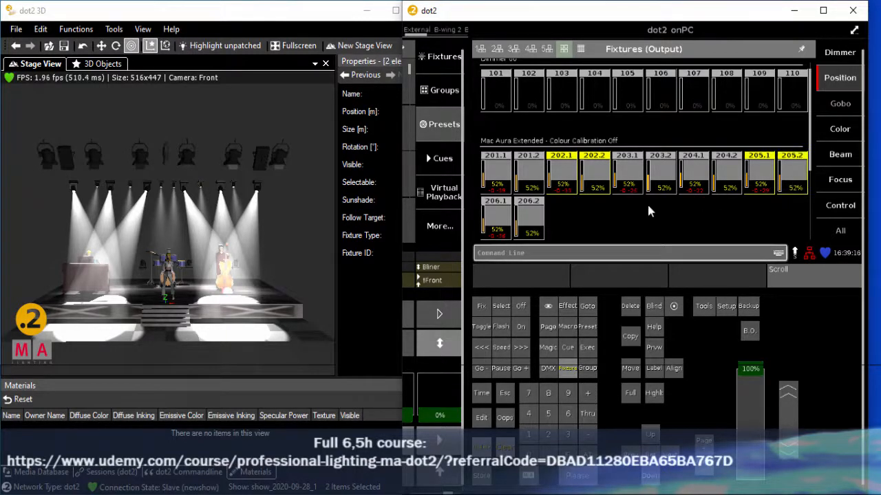
click(155, 216)
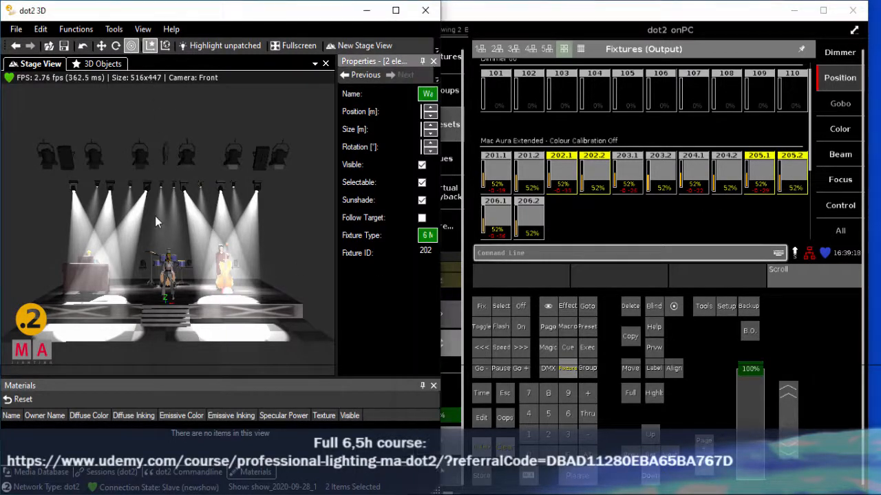
drag(172, 265, 165, 289)
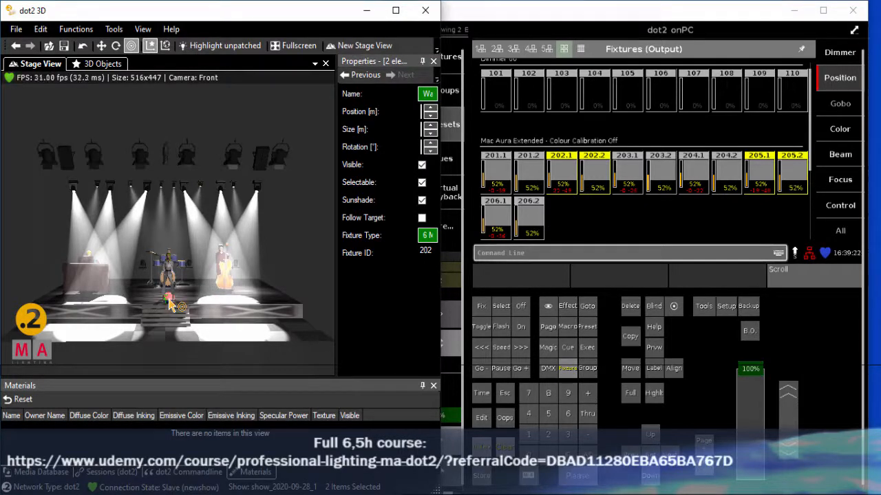
drag(170, 305, 205, 292)
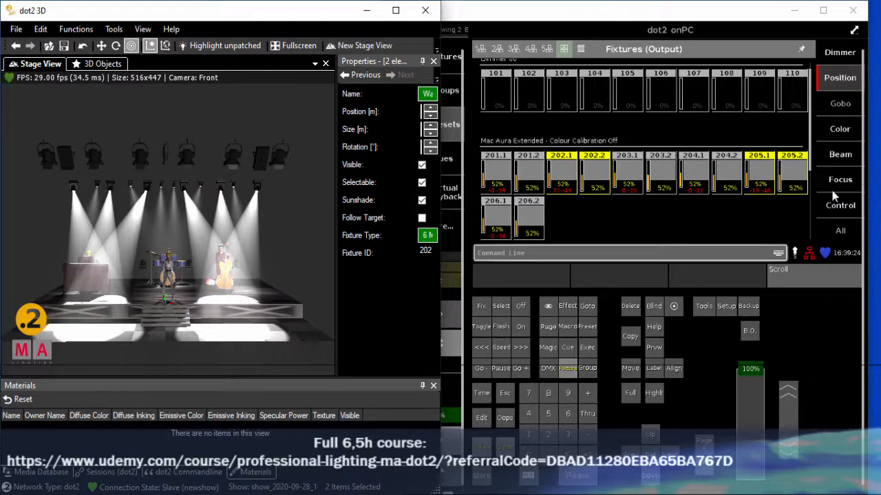
Step: Select the Beam group and raise the Beam Int fader to about 44%
click(832, 158)
click(832, 158)
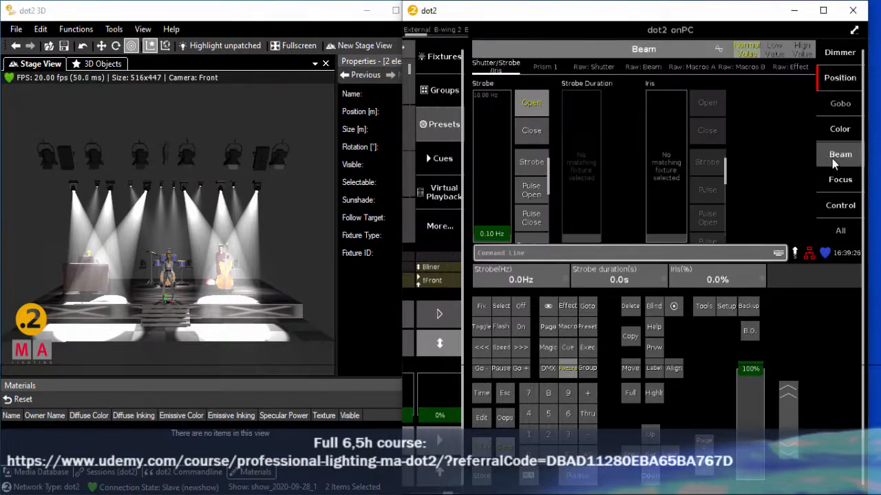
click(587, 369)
click(499, 220)
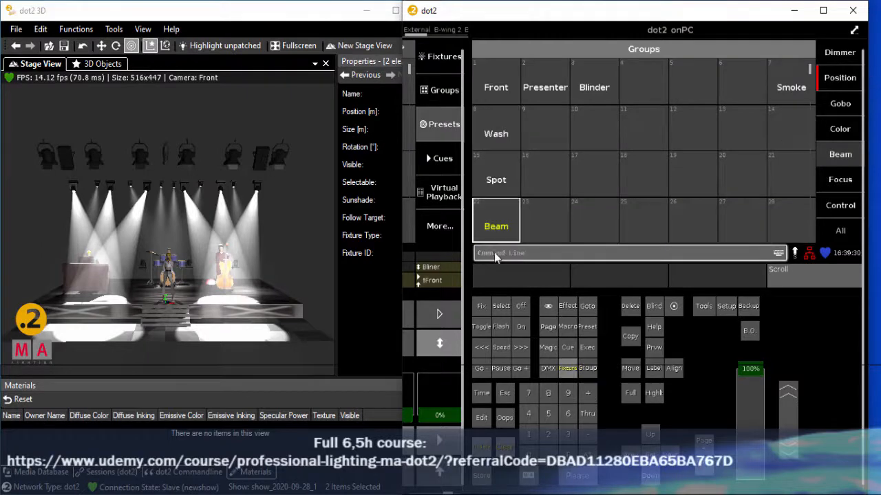
click(823, 10)
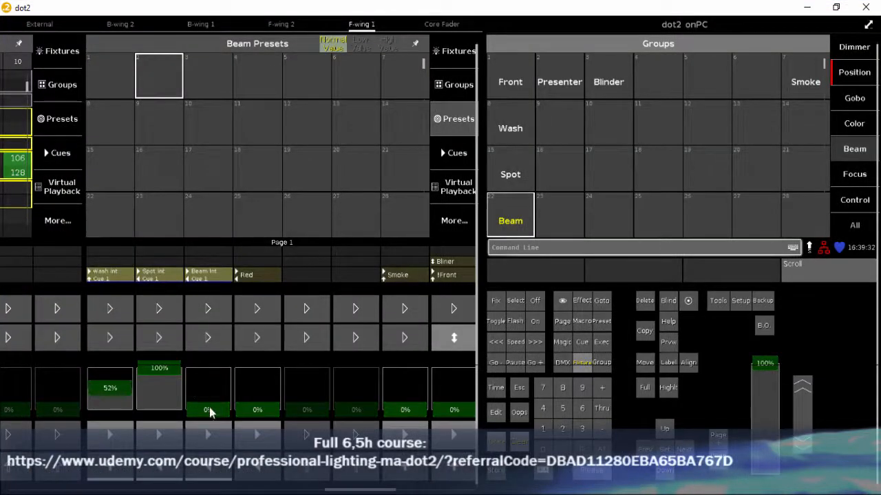
drag(210, 412, 216, 394)
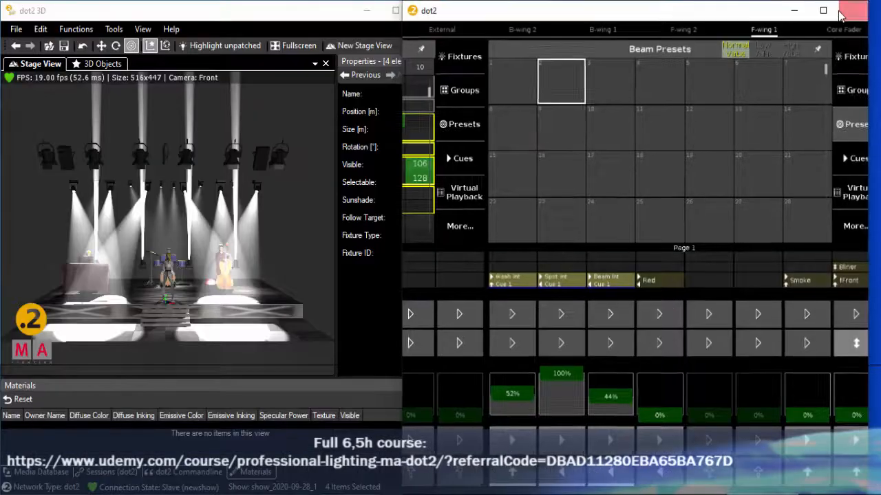
Step: Tilt the Beam fixtures to about 73.2° while watching the stage view
click(836, 7)
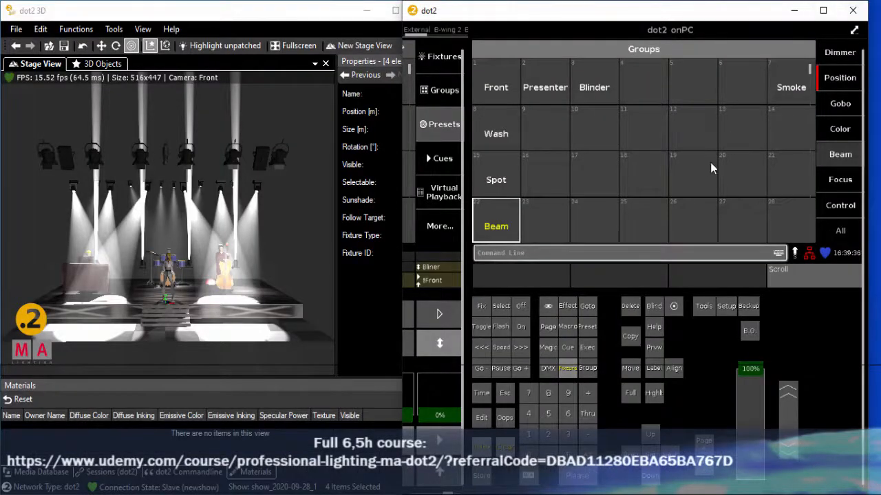
click(840, 81)
drag(582, 168, 578, 132)
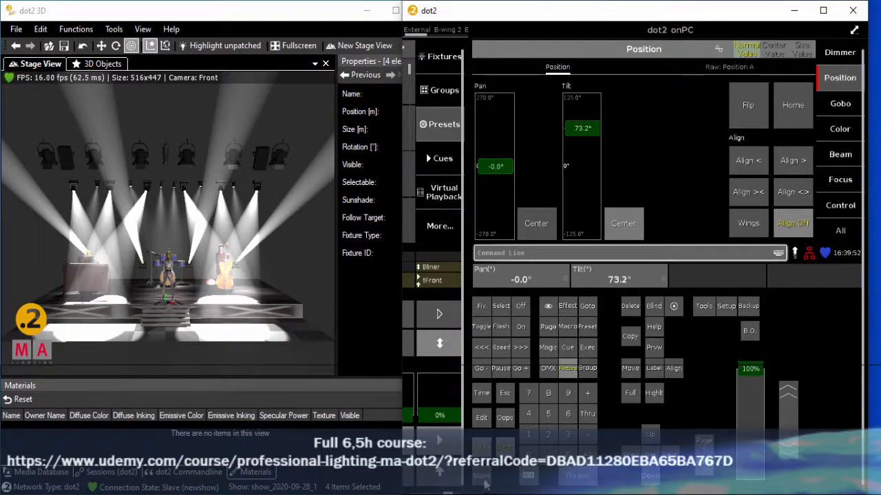
Step: Store the current positions in position preset slot 3 and name the preset XX XX
click(823, 11)
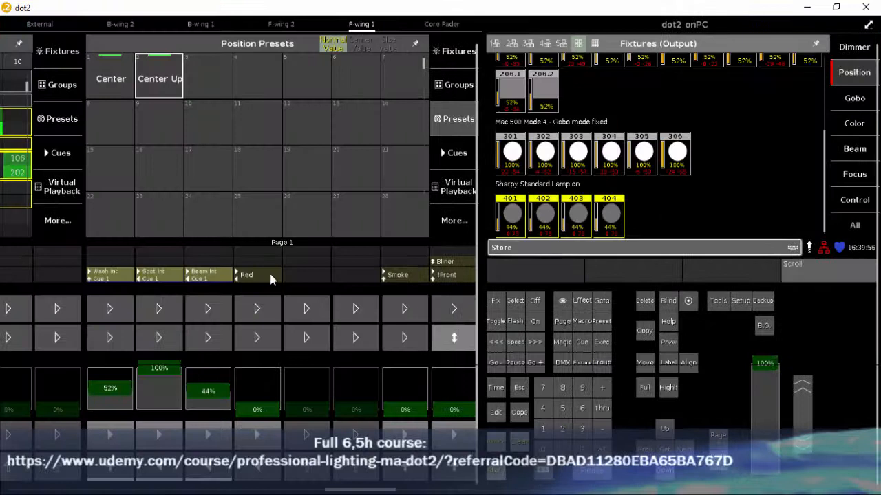
click(216, 70)
click(217, 112)
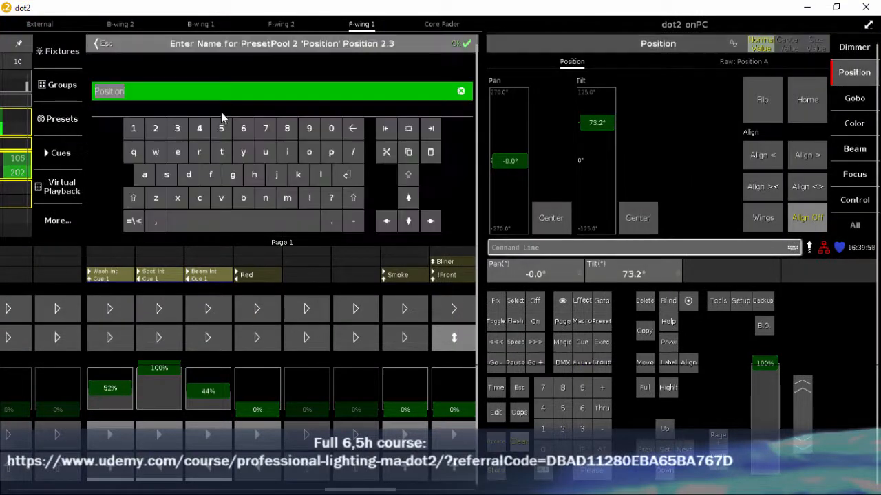
text(XX XX)
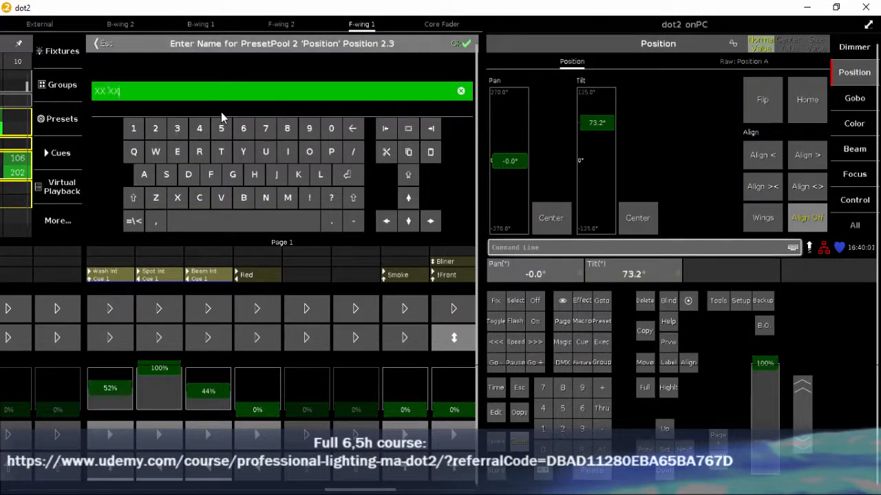
click(462, 46)
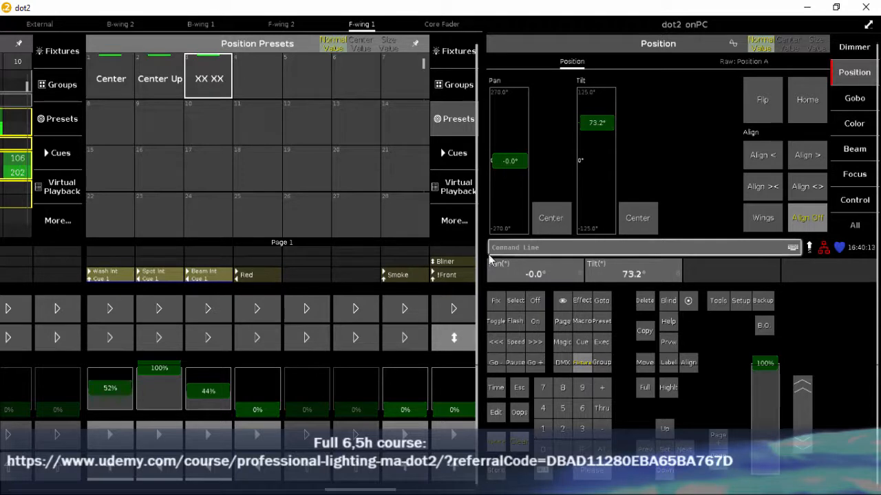
Step: Clear the programmer, lower the Spot Int and Beam Int faders to 0%, and raise the Wash Int fader to about 67%
click(520, 443)
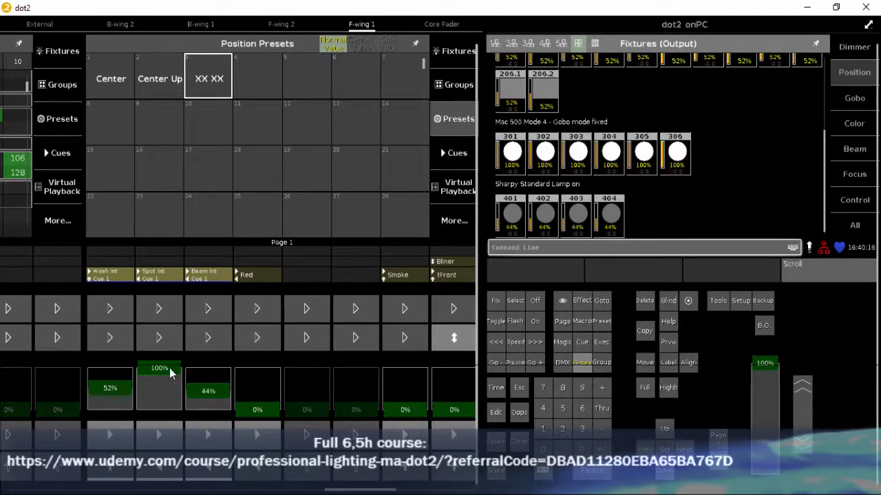
drag(169, 368, 183, 435)
drag(213, 395, 209, 444)
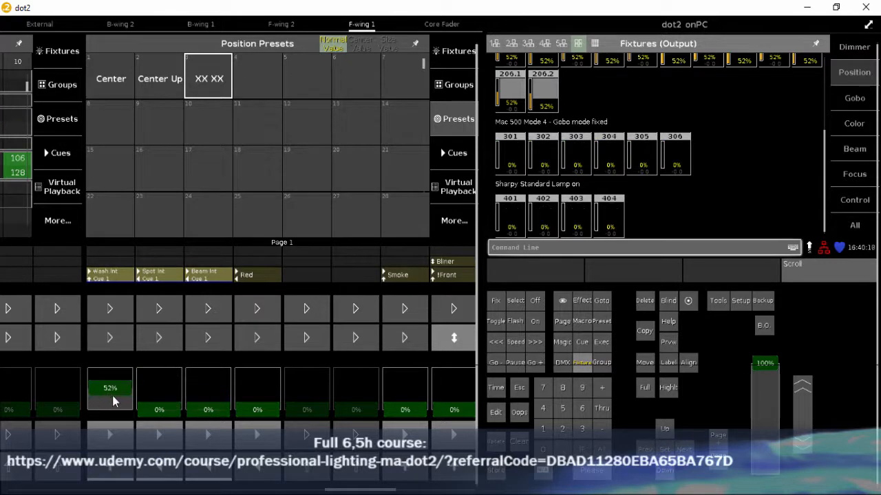
drag(112, 397, 120, 380)
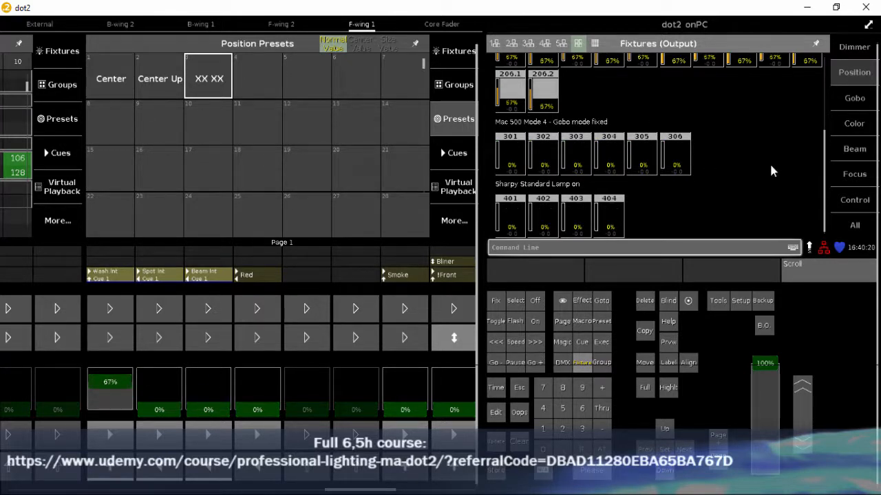
Step: Select the Wash group and tilt its fixtures to about -38.4° while watching the stage view
click(604, 363)
click(513, 138)
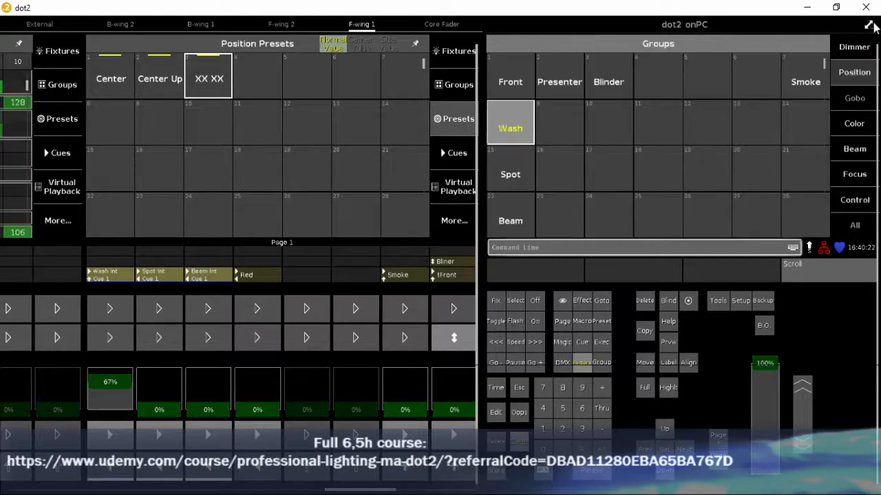
click(835, 7)
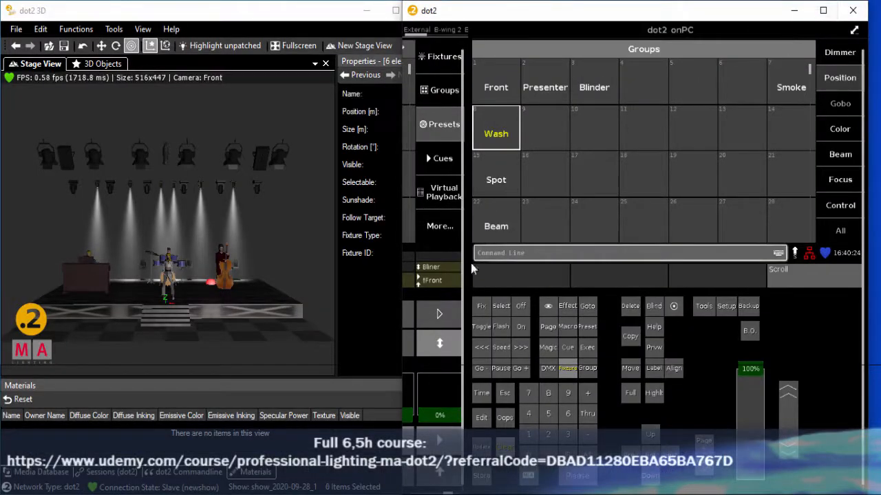
click(844, 84)
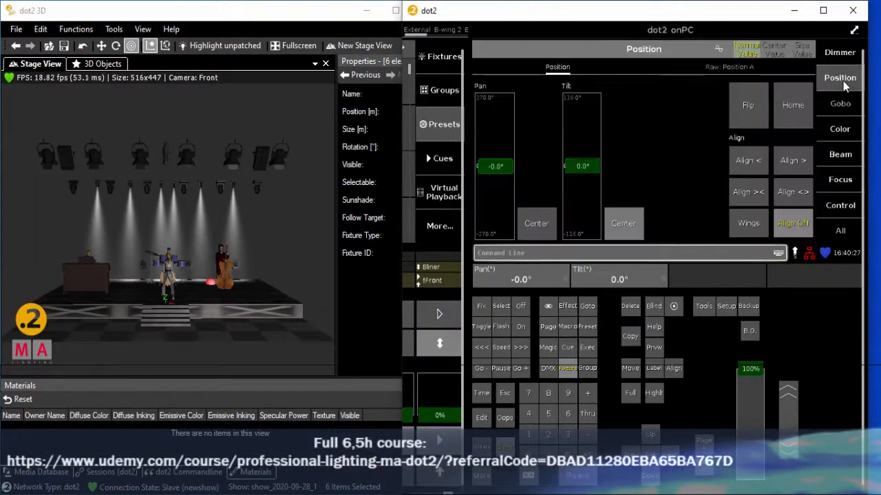
drag(585, 172, 584, 189)
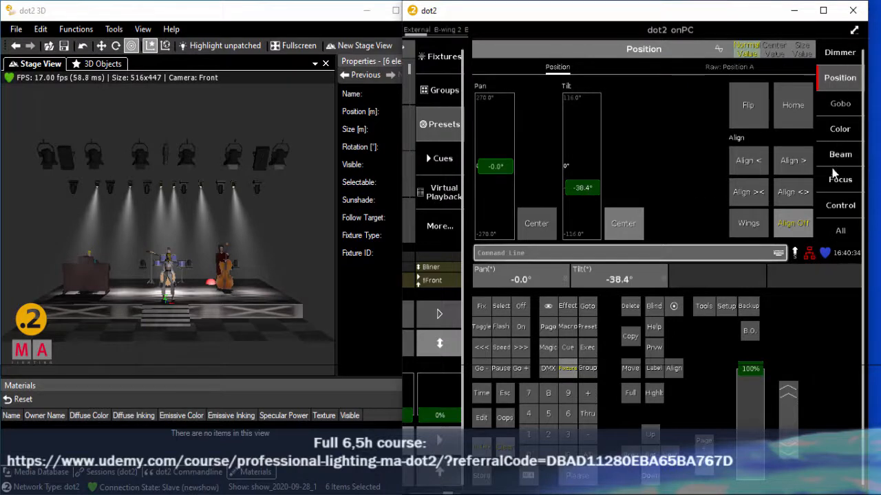
Step: Select both parts of Mac Aura fixtures 203 and 204 and aim them at the drummer behind the singer
click(568, 369)
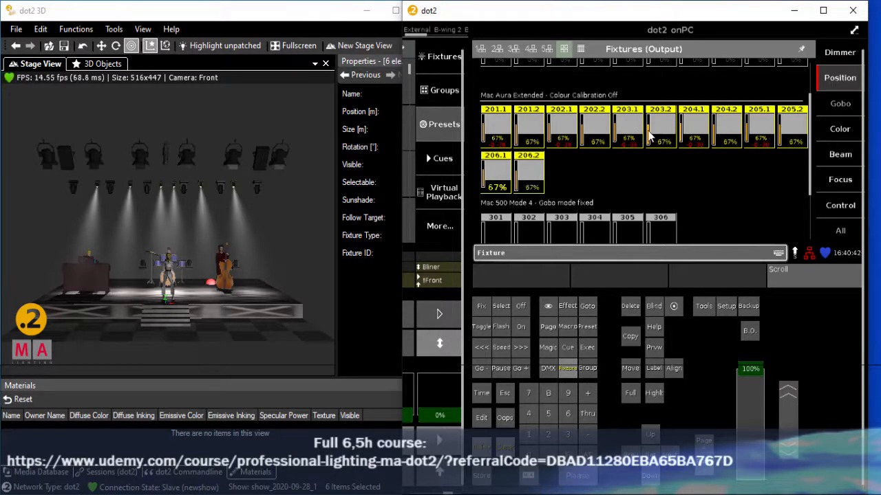
key(Escape)
scroll(665, 137, up, 2)
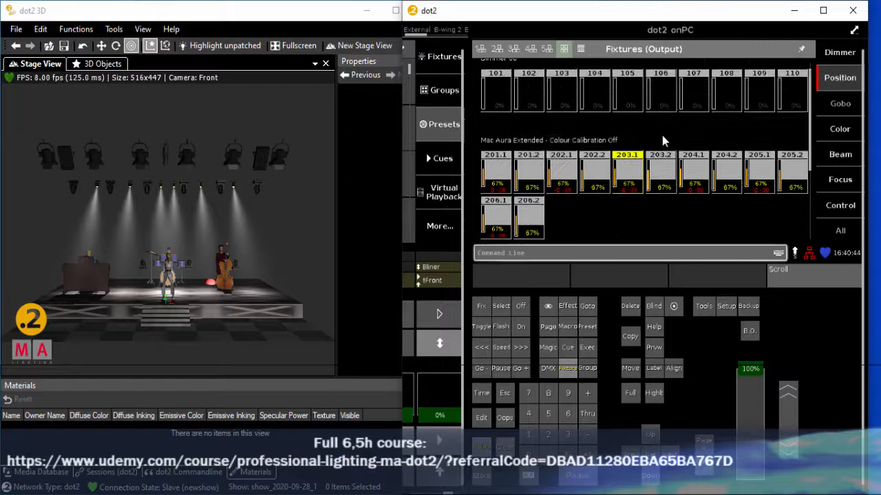
click(667, 172)
click(699, 178)
click(731, 179)
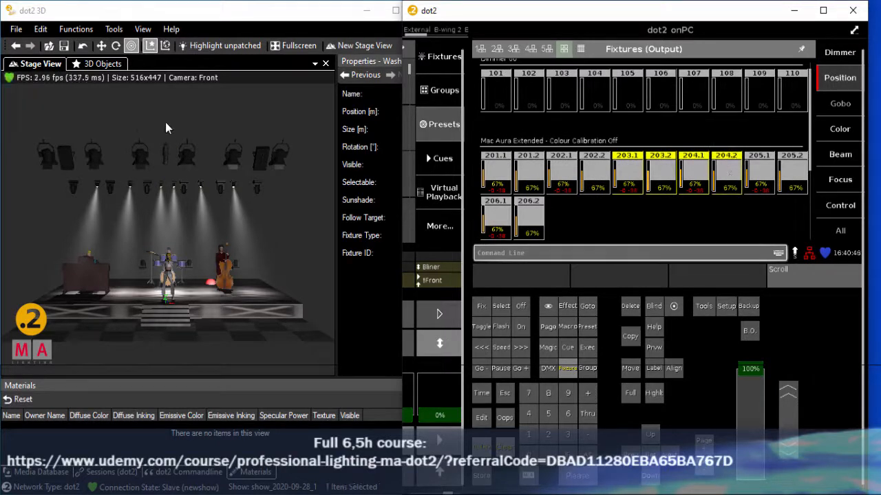
click(168, 260)
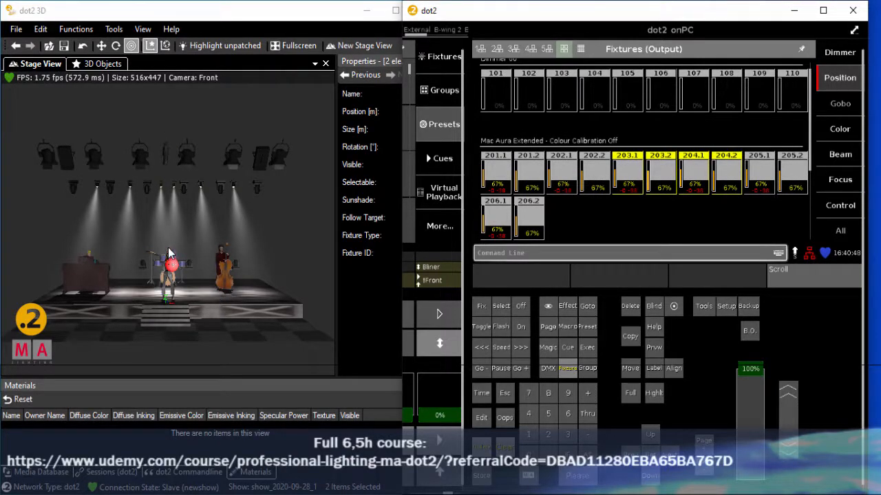
click(170, 249)
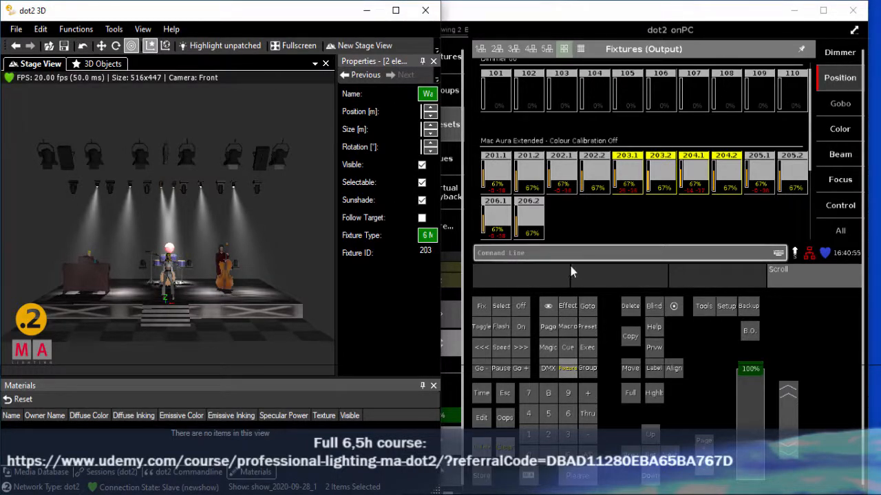
Step: Raise the Spot Int fader to about 62% and tilt the Spot group to about -45.7°
click(823, 10)
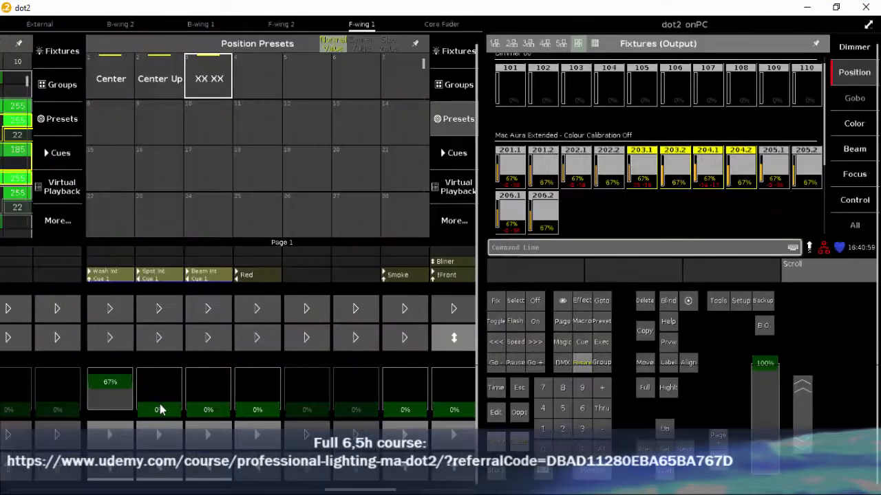
drag(161, 409, 165, 383)
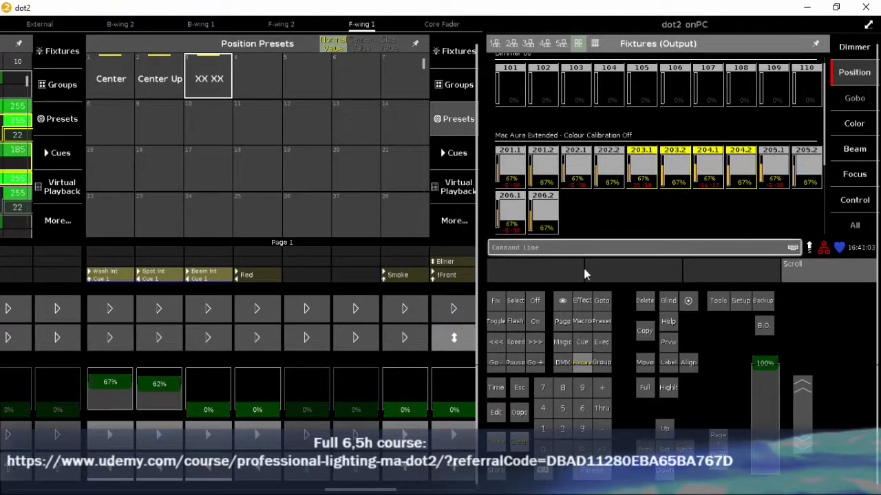
click(605, 366)
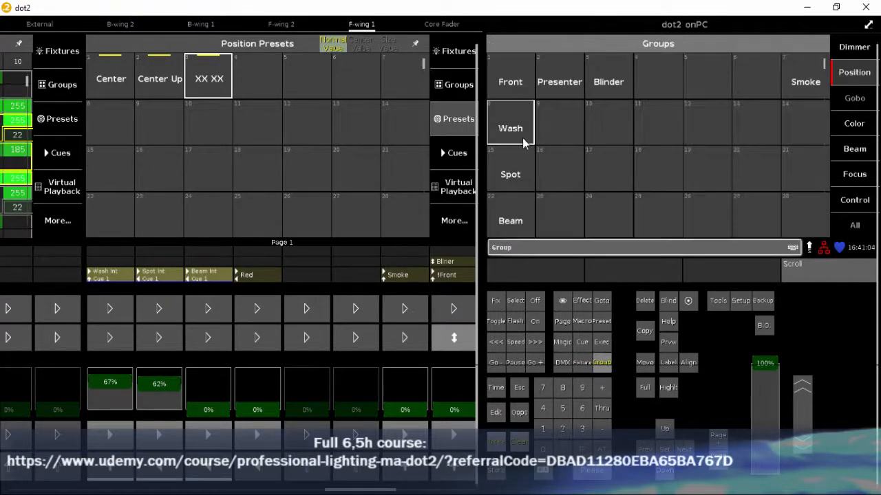
click(515, 180)
click(850, 74)
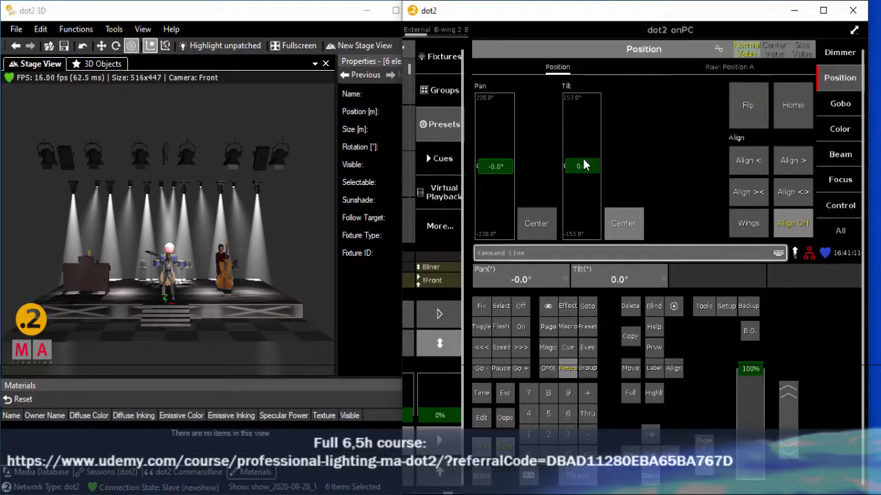
drag(584, 166, 580, 192)
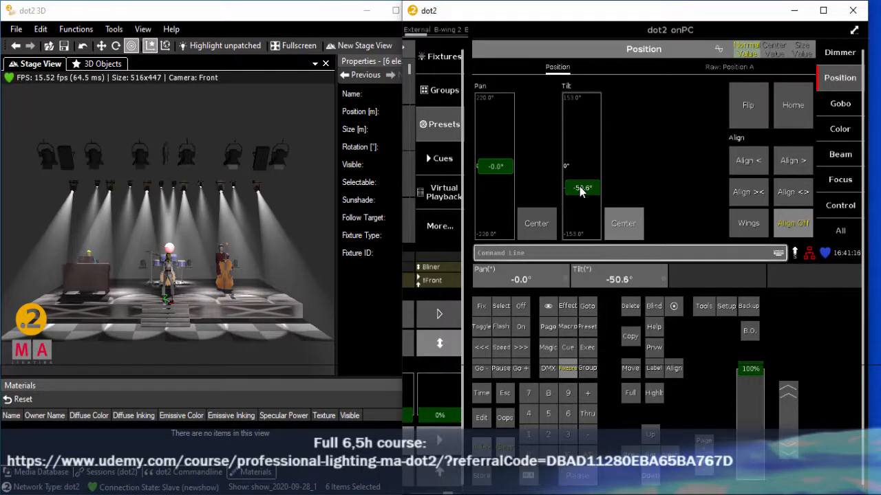
drag(580, 192, 584, 185)
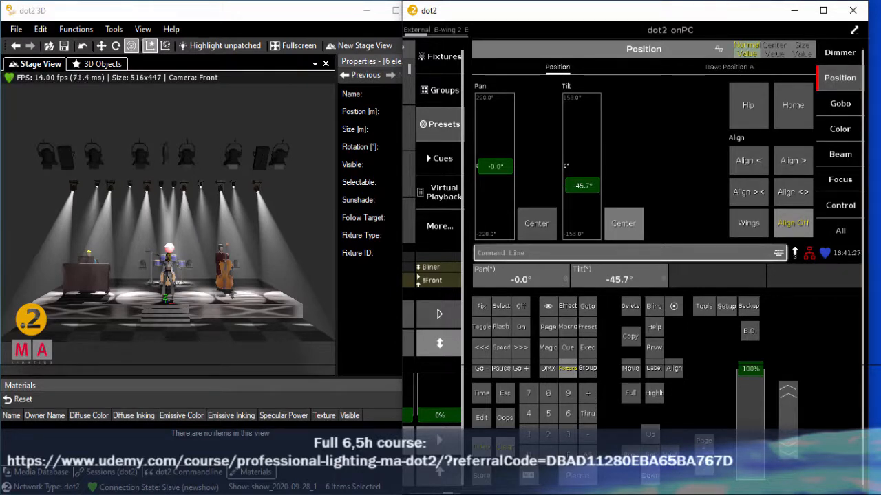
Step: Enable Wings and aim Spot fixture 303 at about pan 13.1°, tilt -50.6° and fixture 304 at about pan -7.9°, tilt -50.6°
click(748, 223)
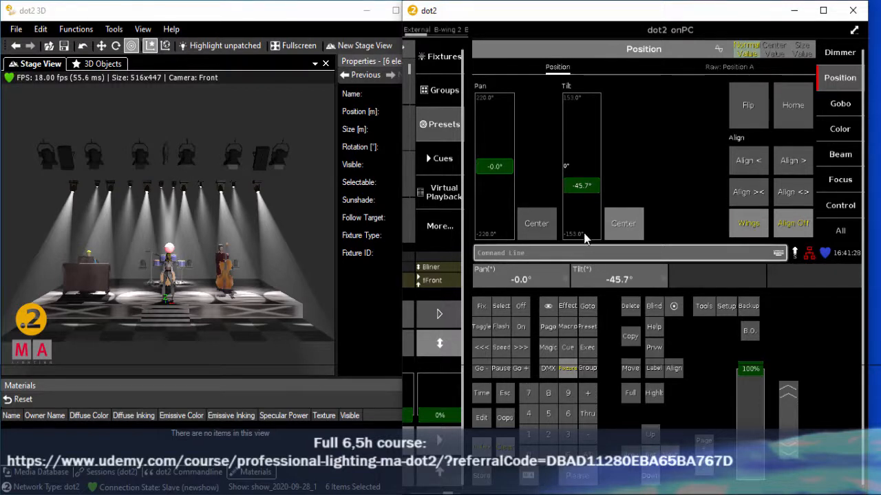
mouse_move(493, 165)
mouse_down()
mouse_move(500, 142)
mouse_move(500, 163)
mouse_up()
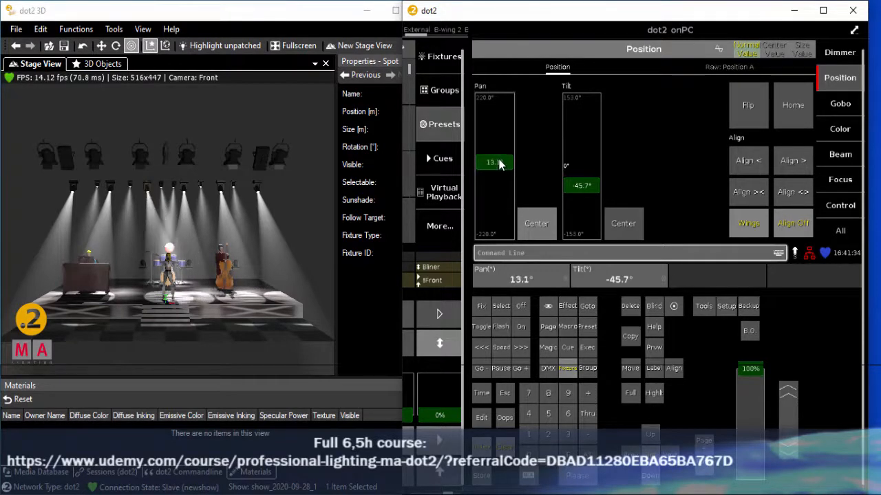
mouse_move(576, 184)
mouse_down()
mouse_move(578, 195)
mouse_move(577, 185)
mouse_up()
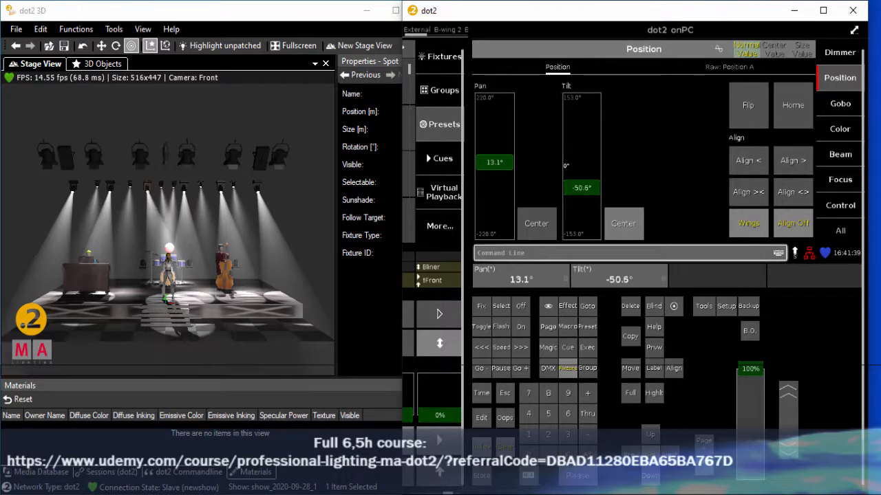
key(Page_Down)
mouse_move(501, 170)
mouse_down()
mouse_move(500, 186)
mouse_move(500, 169)
mouse_up()
drag(581, 186, 578, 193)
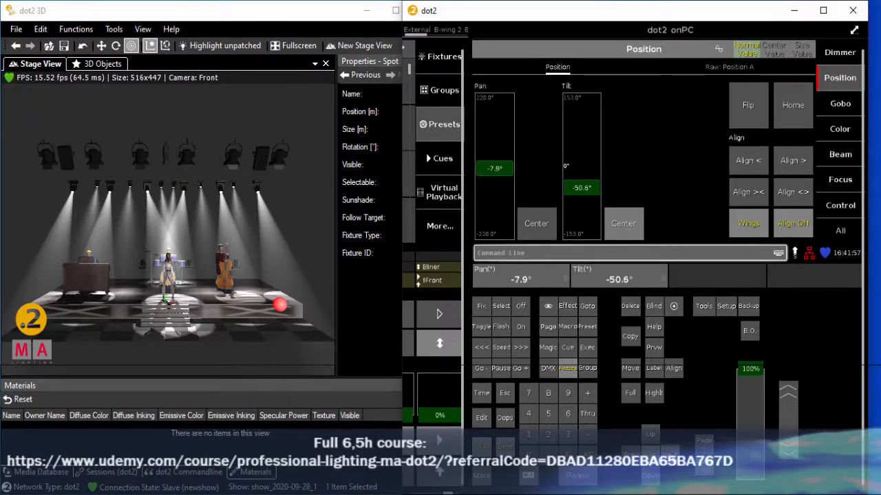
Step: Pan the outer Spot fixtures inward, fixture 306 to about -67.5° and fixture 301 to about 69.2°
click(671, 454)
drag(499, 172, 493, 185)
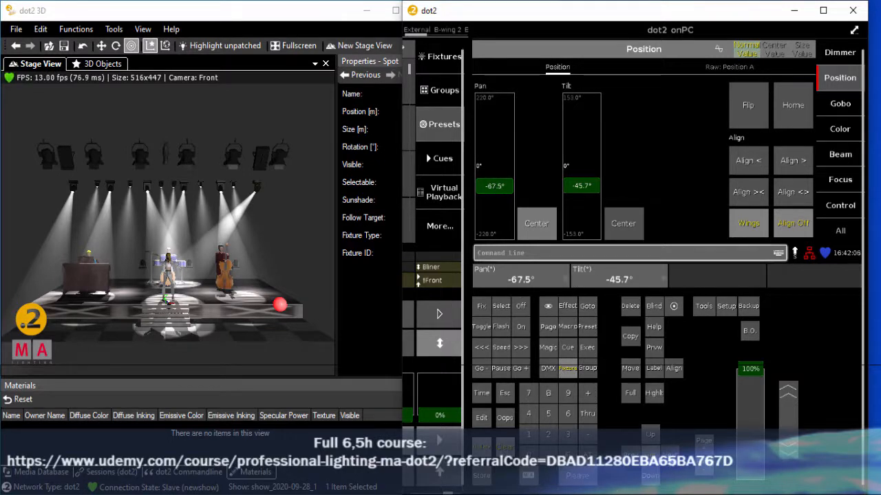
click(514, 168)
drag(500, 171, 492, 151)
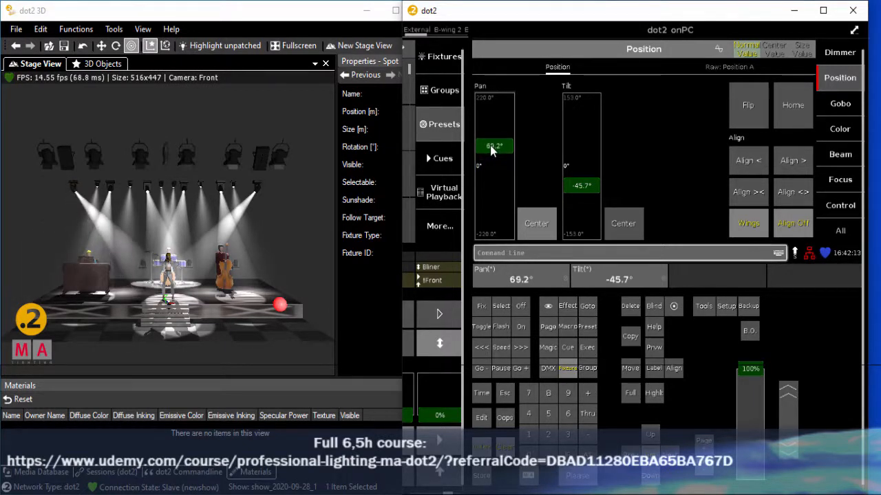
Step: Select the Beam group, raise its Beam Int fader to about 60%, and tilt the fixtures to about 83.2°
click(588, 369)
click(502, 215)
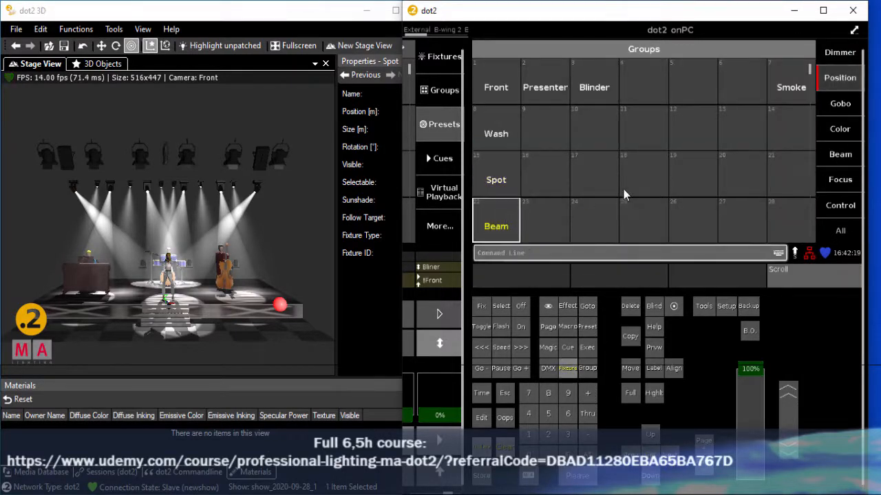
click(823, 11)
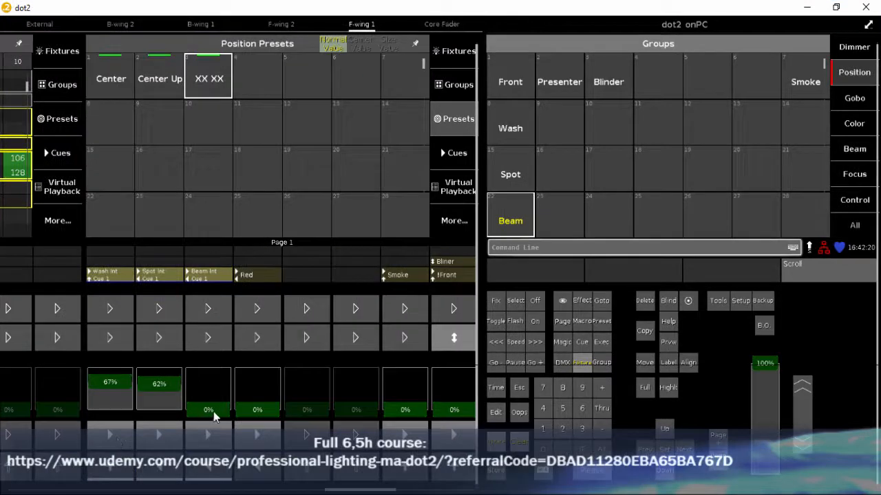
drag(213, 416, 209, 385)
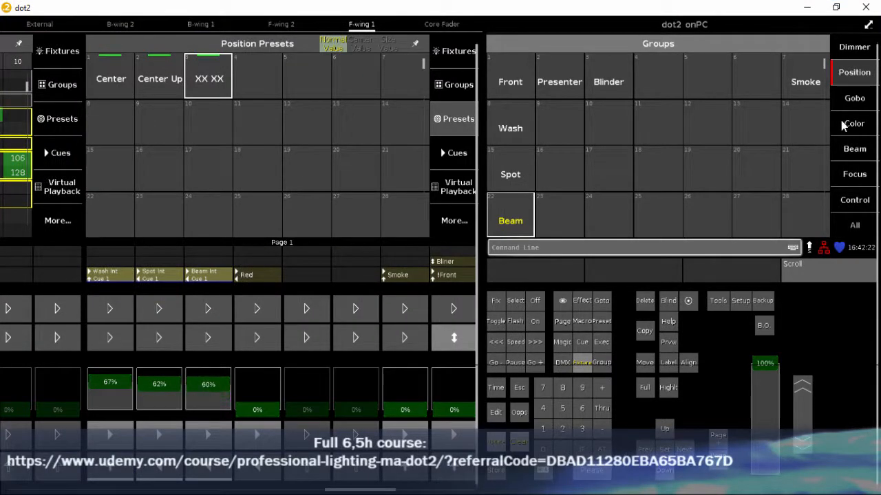
click(836, 8)
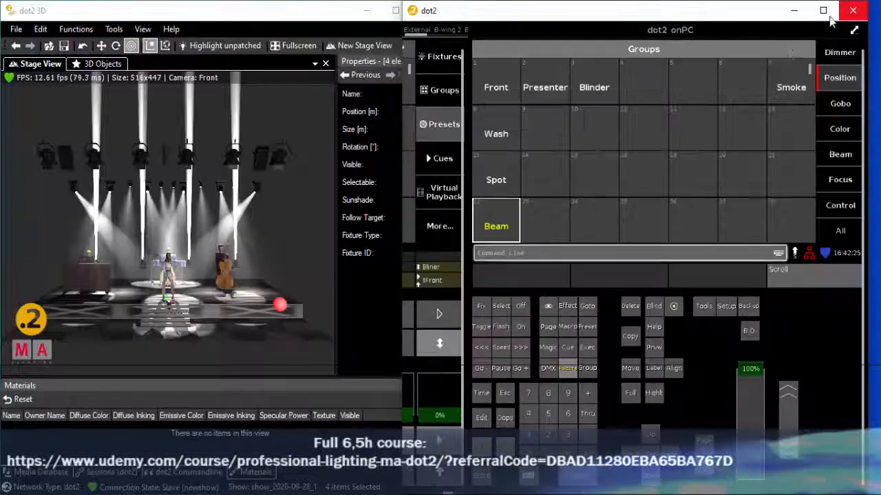
click(840, 78)
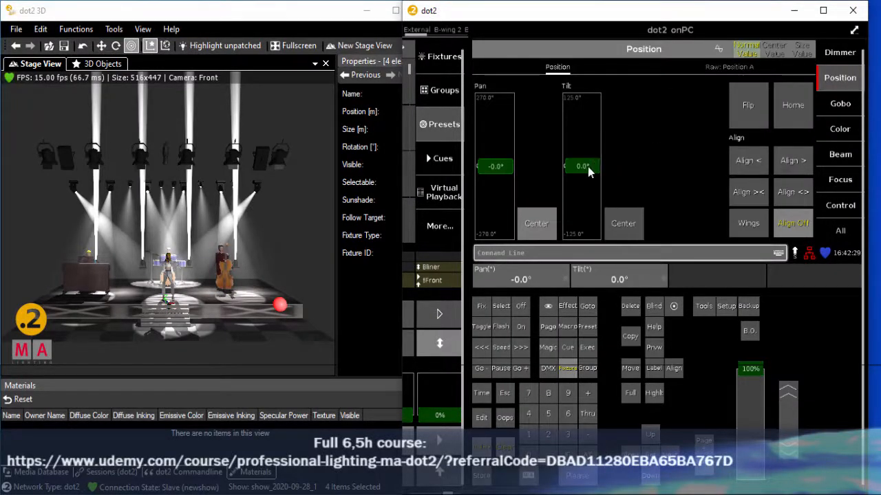
drag(588, 167, 589, 129)
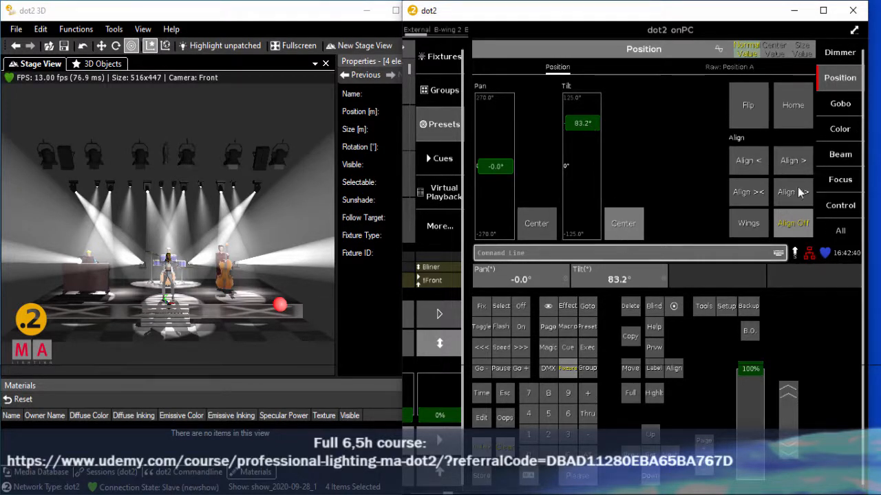
Step: Select Beam fixtures 401 and 402 and pan them apart with Align >< to about 11.8°
click(567, 372)
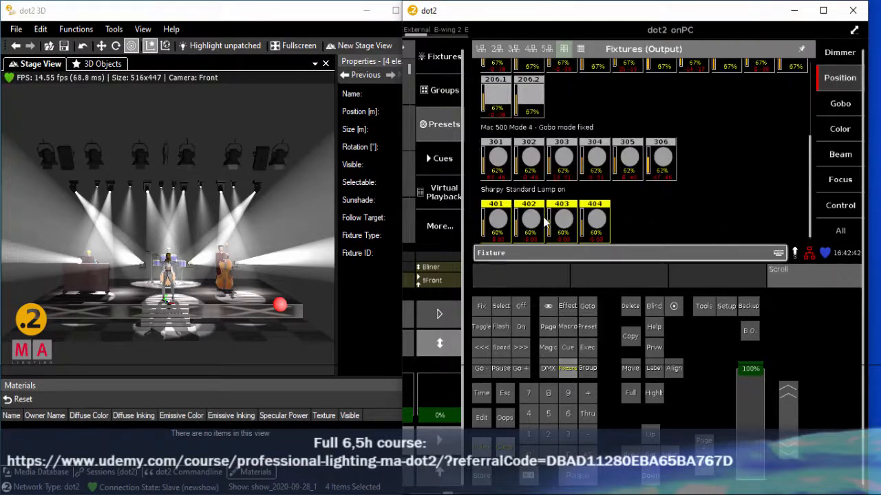
click(503, 224)
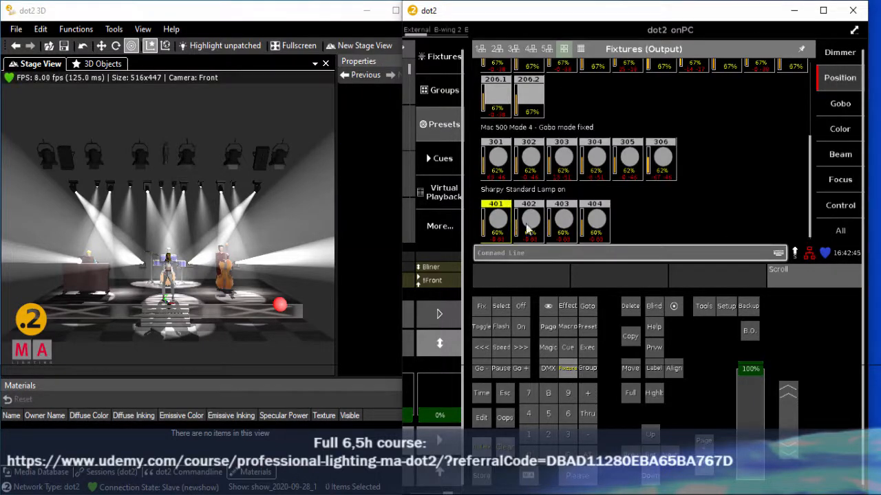
click(531, 226)
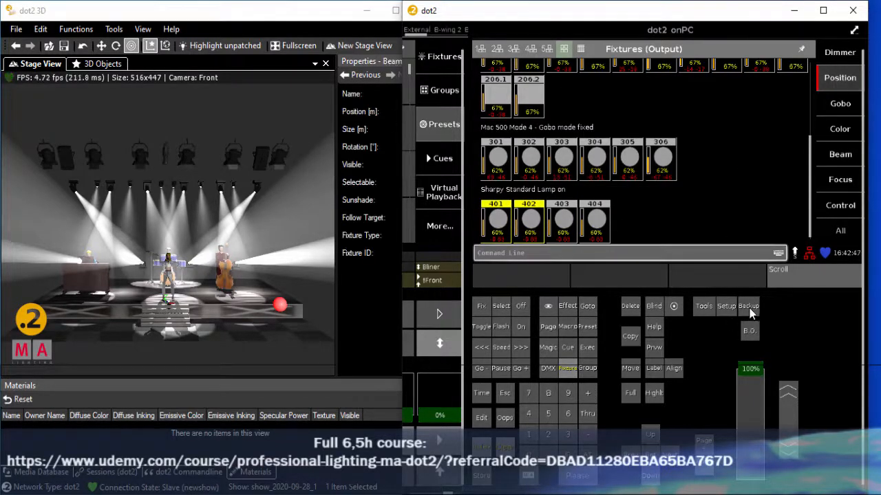
click(840, 79)
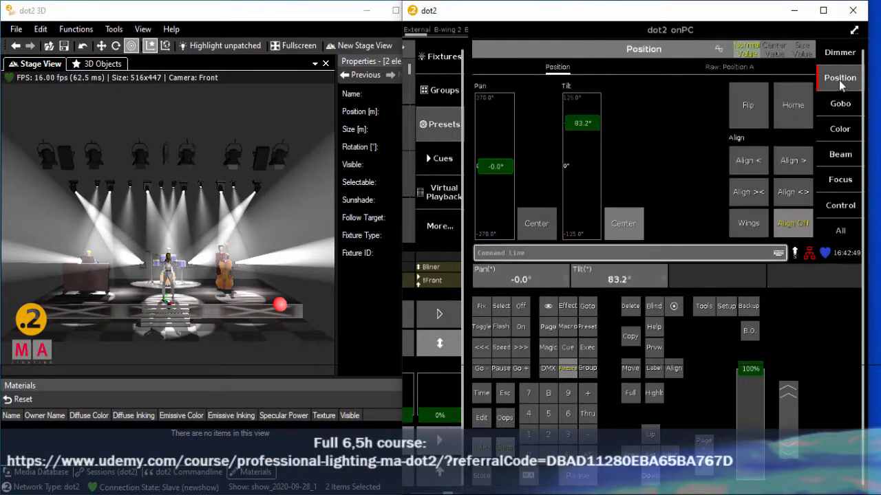
click(756, 196)
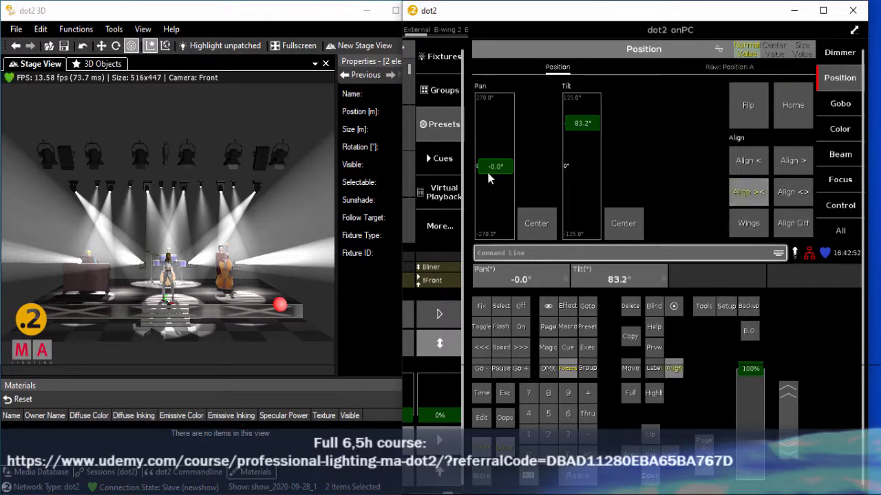
drag(491, 174, 490, 163)
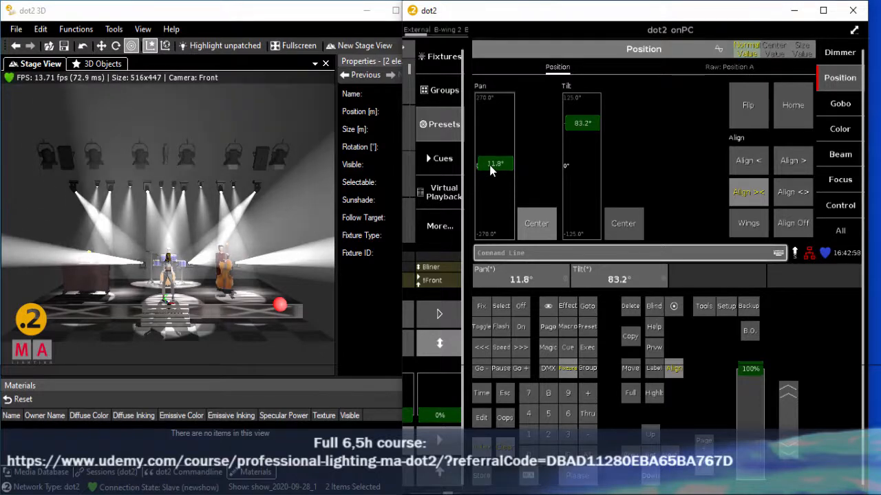
scroll(291, 185, down, 3)
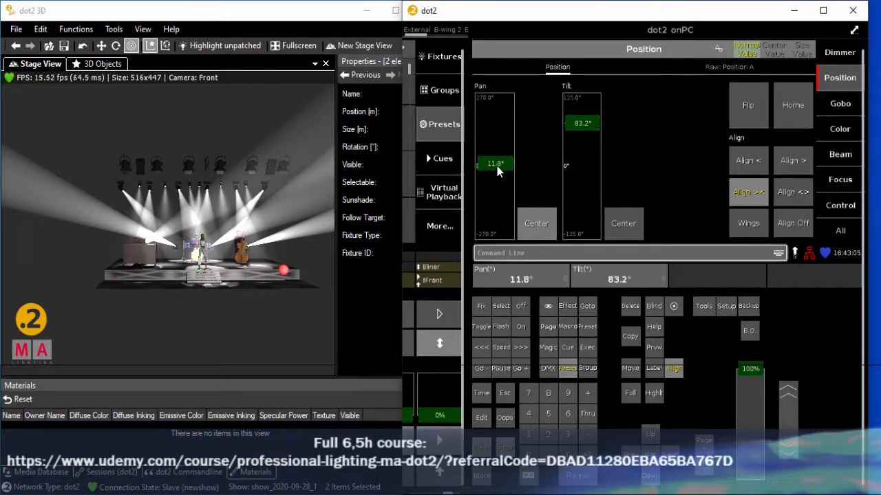
Step: Select Beam fixtures 404 and 403, center their pan, and pan them with Align >< to about 11.4°
click(566, 370)
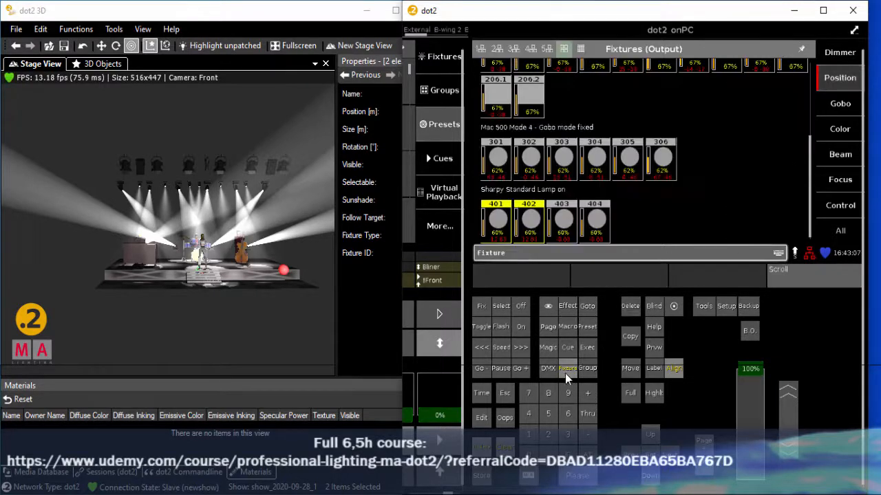
click(597, 224)
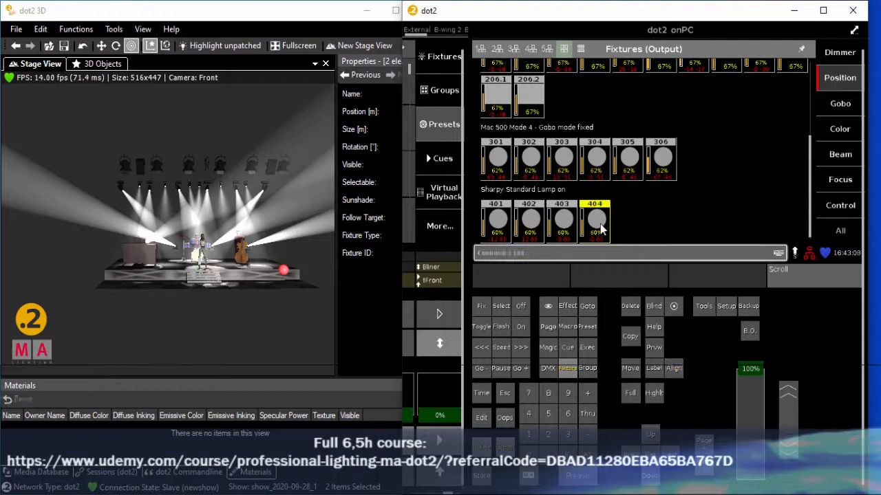
click(564, 227)
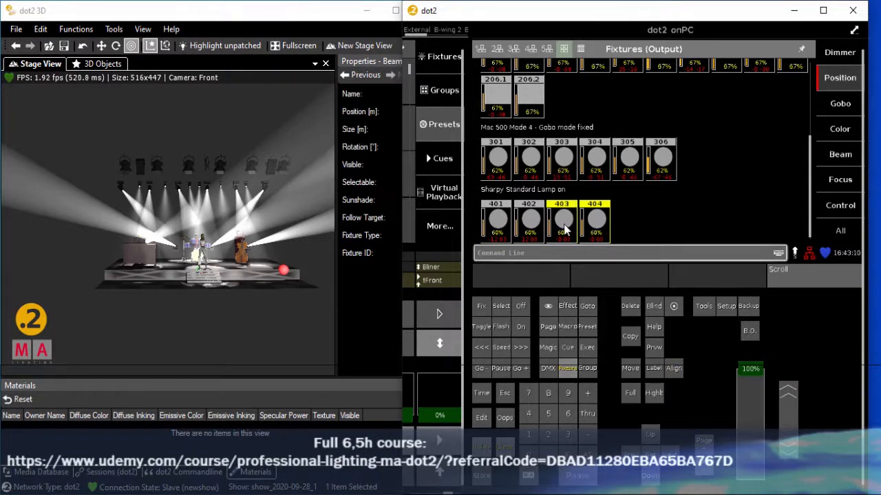
click(601, 227)
click(600, 227)
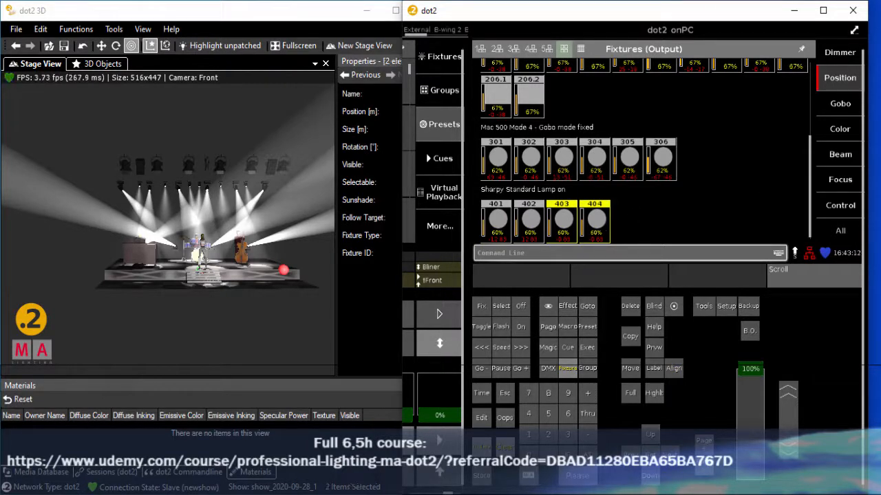
click(840, 81)
drag(500, 171, 502, 168)
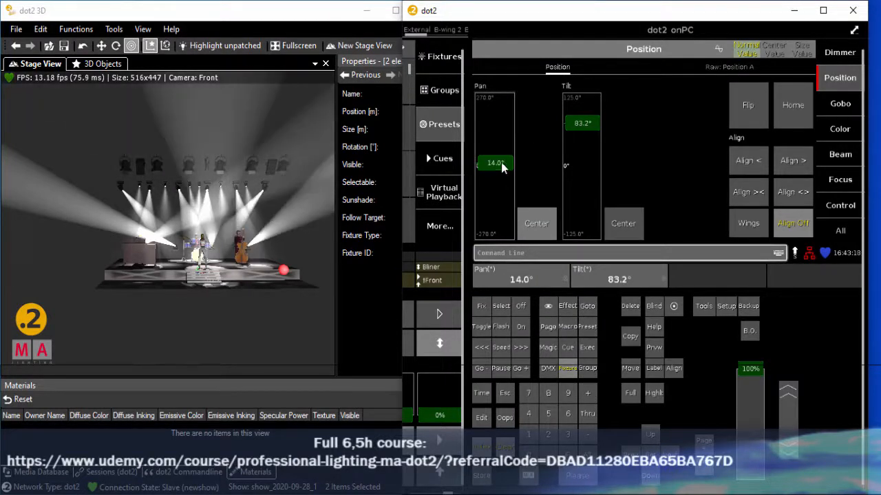
click(539, 225)
click(751, 195)
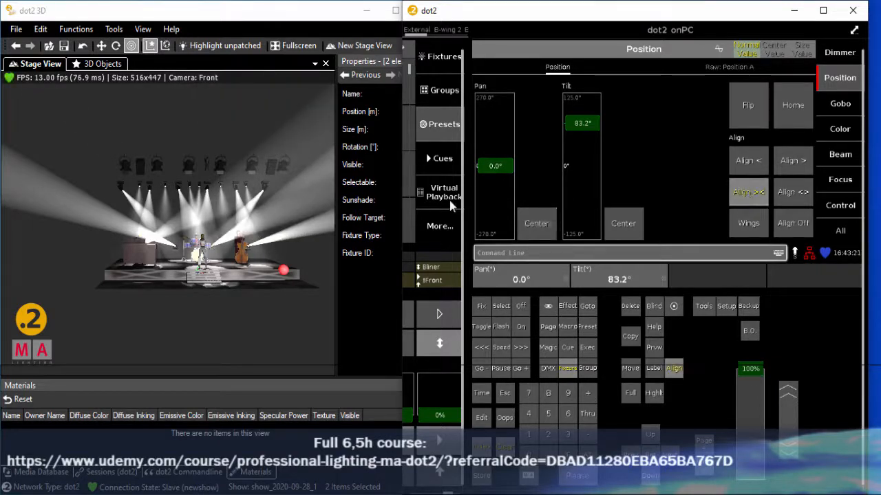
drag(502, 167, 502, 174)
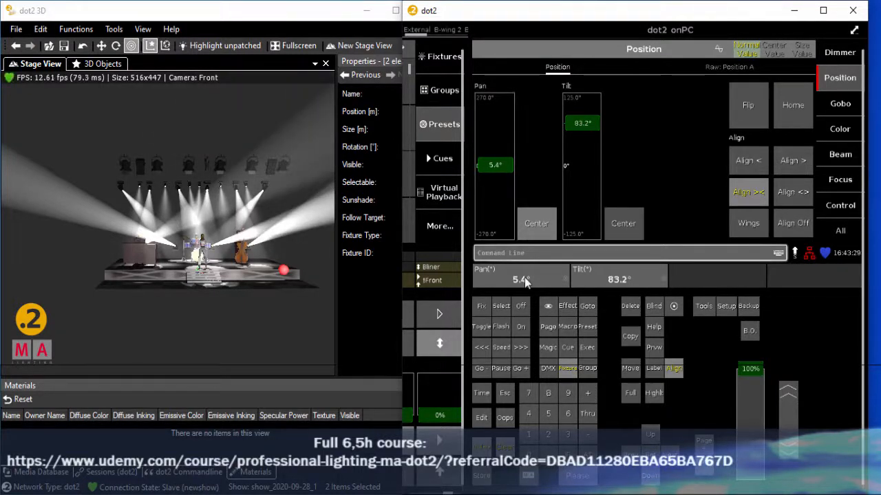
drag(525, 282, 533, 255)
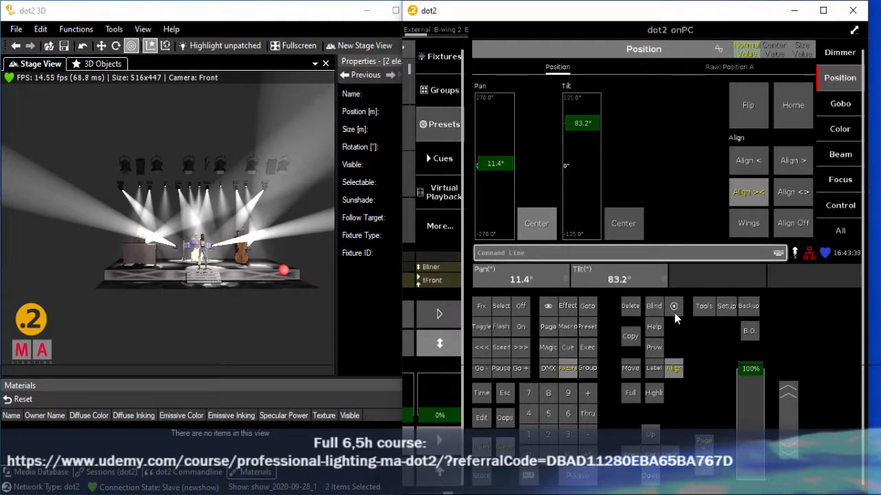
Step: Store the current fixture positions as position preset 4 and label it Pos A
click(823, 10)
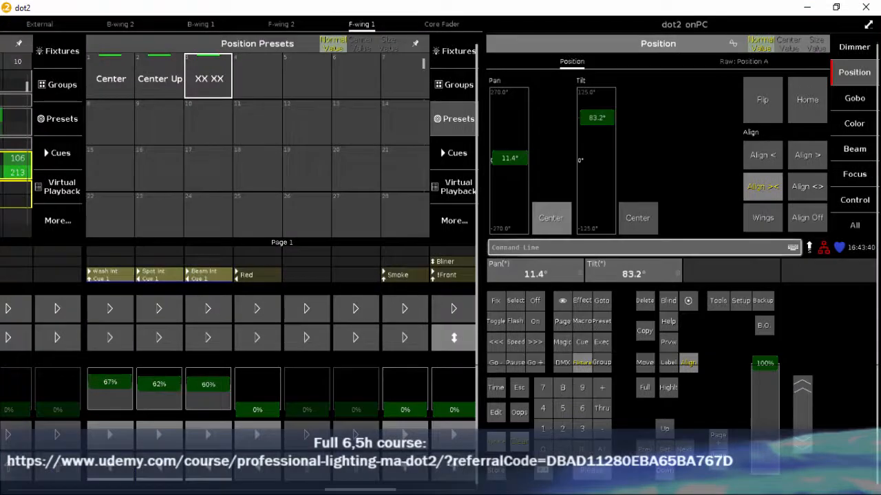
click(254, 73)
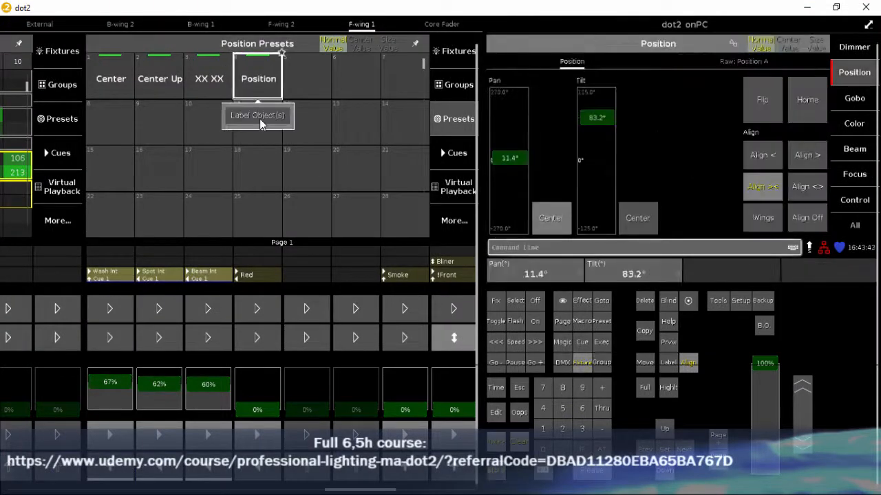
click(260, 117)
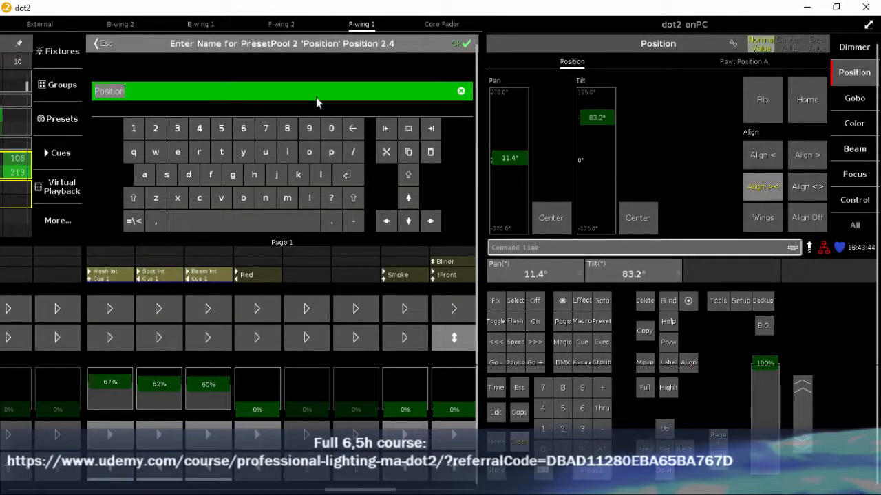
text(Pos A)
key(Return)
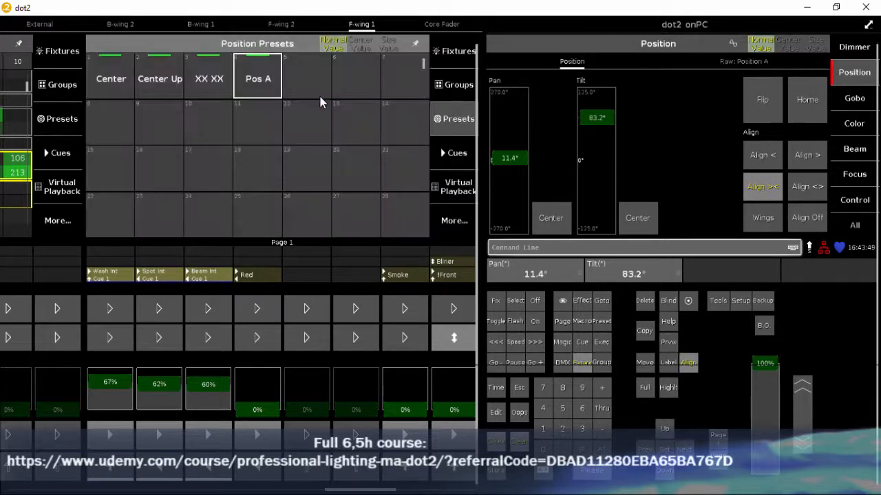
Step: Clear the programmer, apply the Center preset, and store it on the empty executor beside Red, labeled Pos singer
click(517, 446)
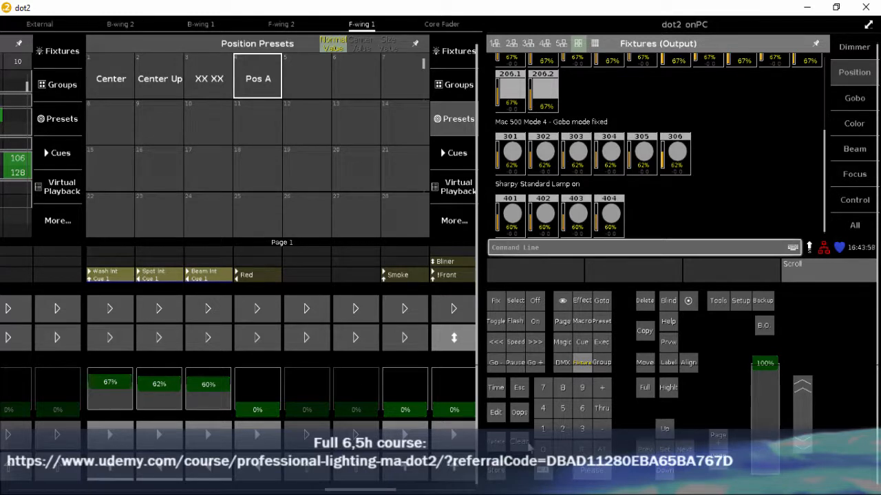
click(101, 85)
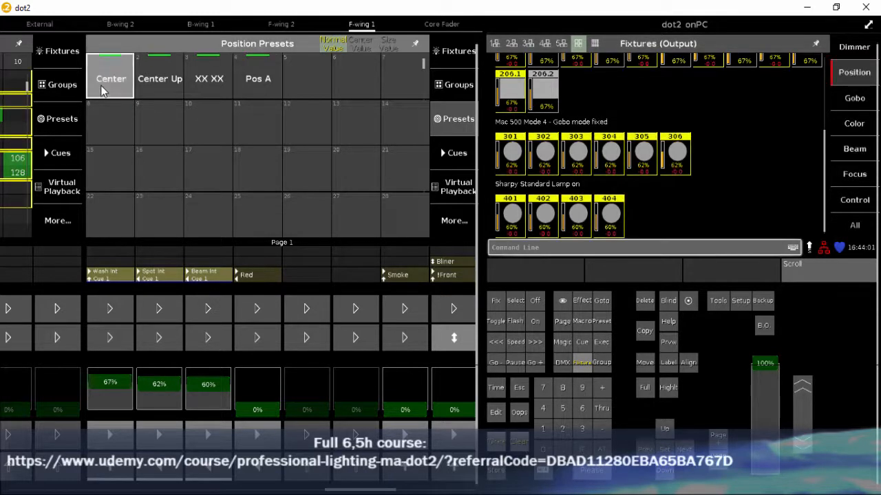
click(502, 477)
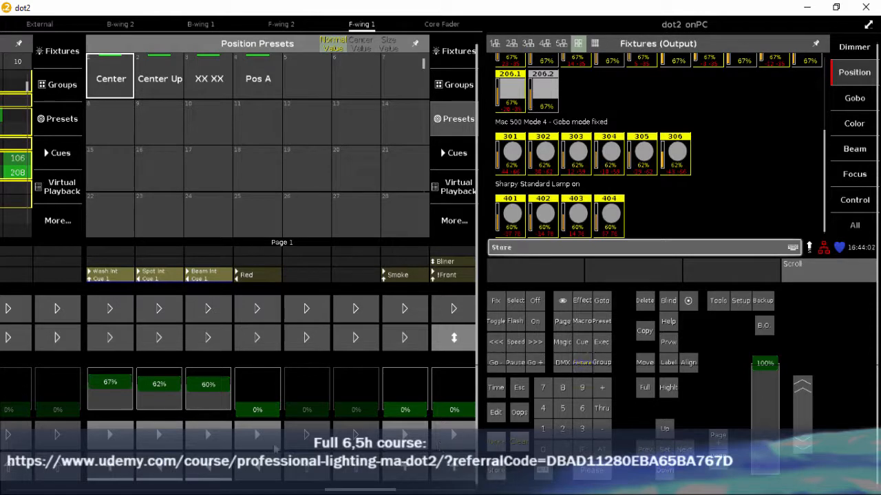
click(307, 272)
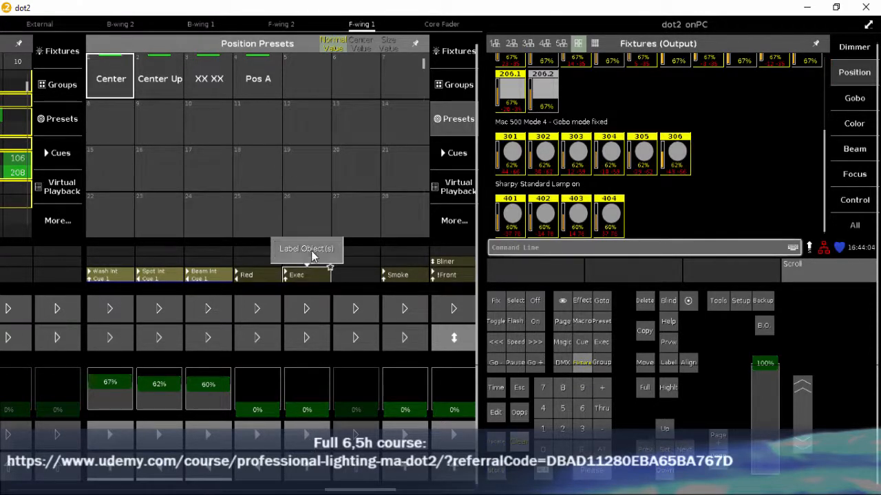
click(311, 250)
text(Pos)
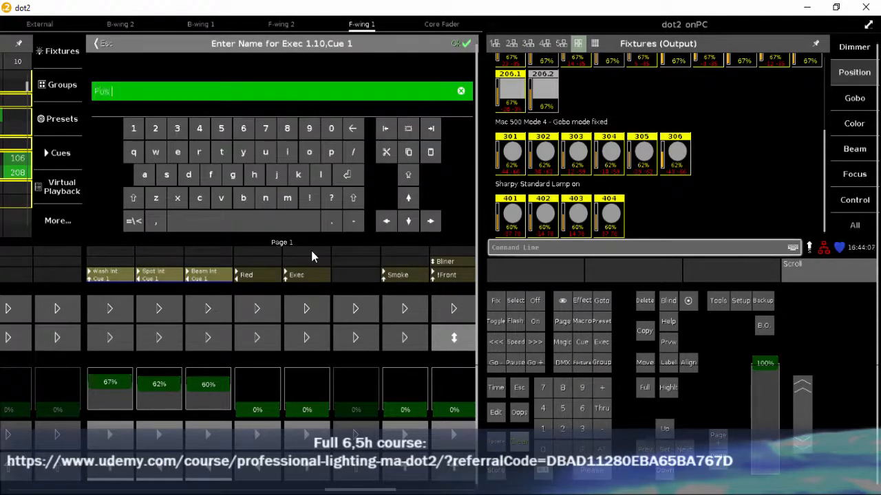
text(:strer)
key(Return)
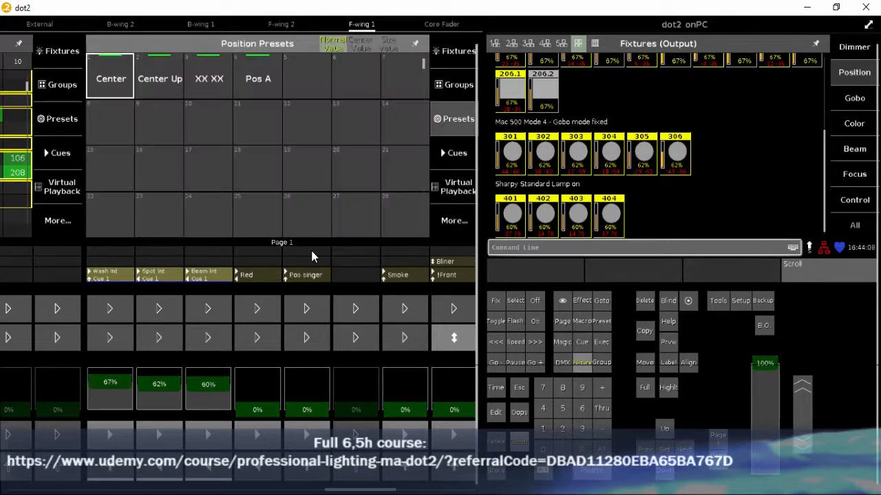
Step: Apply the Center Up preset and store it as cue 2 on the Pos singer executor, labeled Pos Singer Up
click(155, 79)
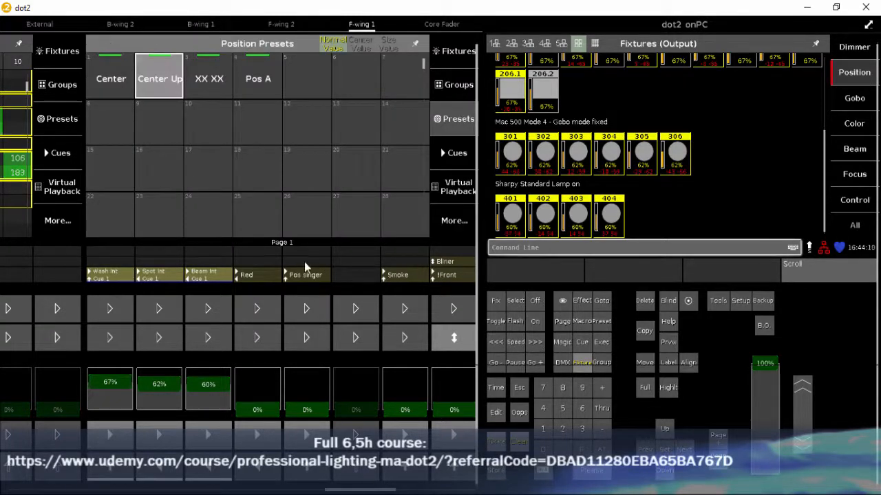
click(504, 474)
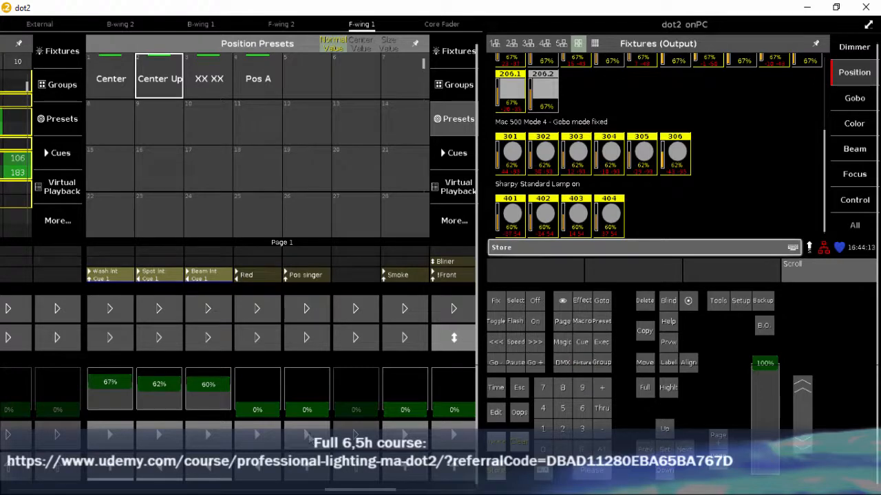
click(284, 318)
click(405, 207)
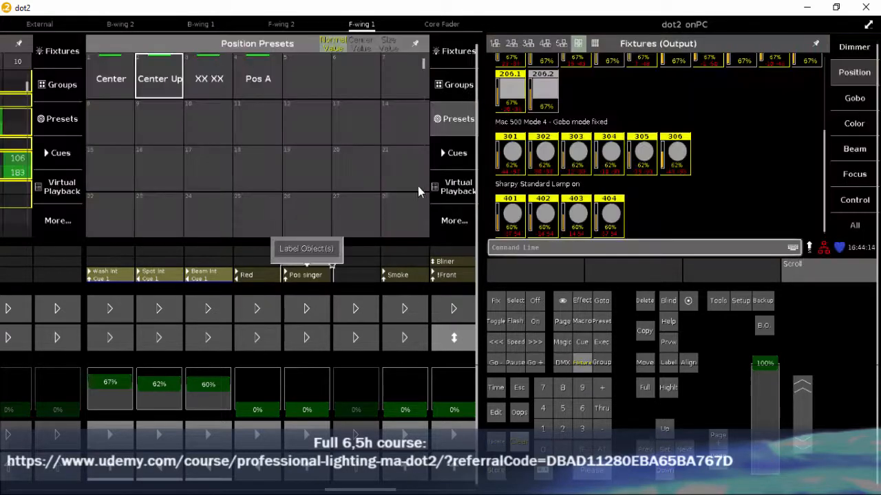
click(308, 251)
text(Pos S)
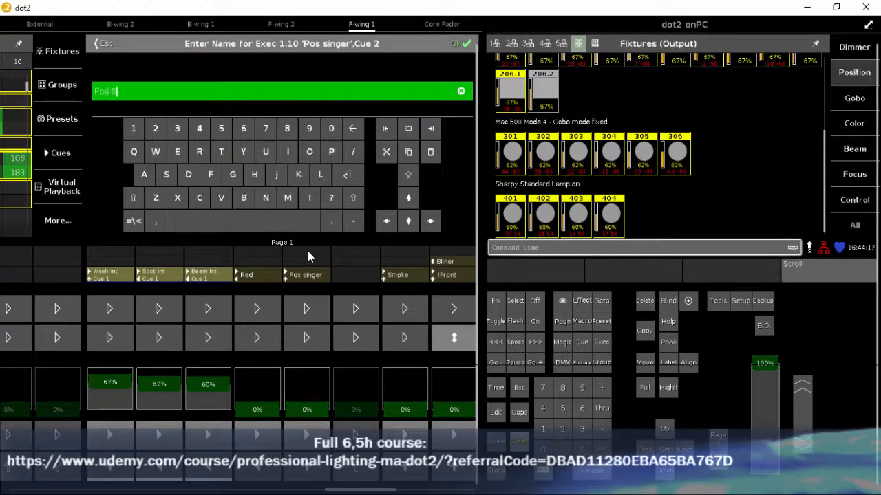
text(inger Up)
key(Return)
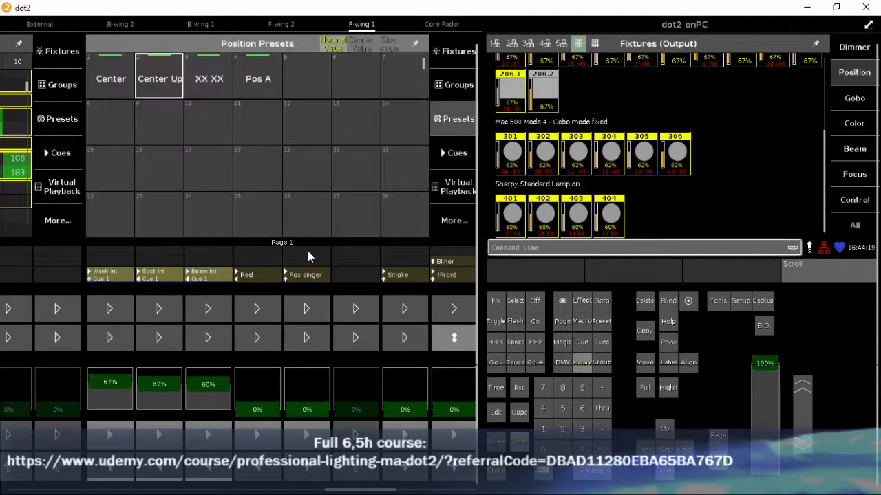
Step: Apply the XX XX preset and store it as cue 3 on the Pos singer executor, labeled XX XX
click(215, 81)
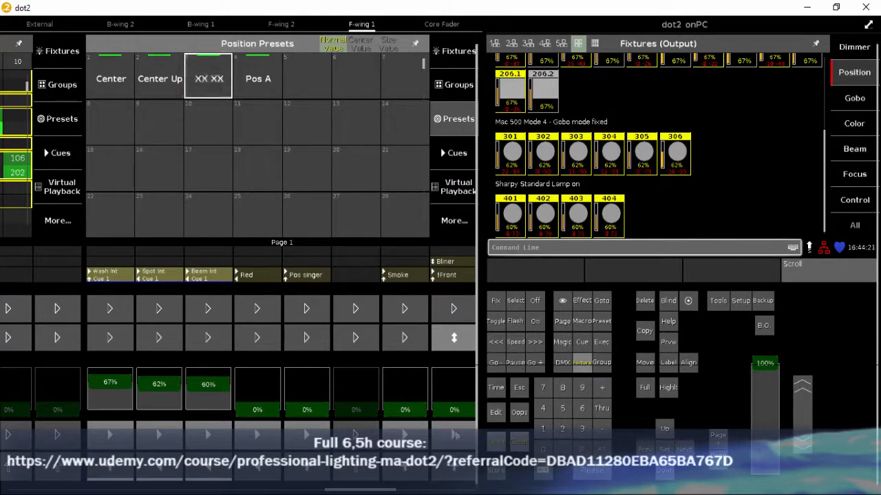
click(498, 474)
click(303, 439)
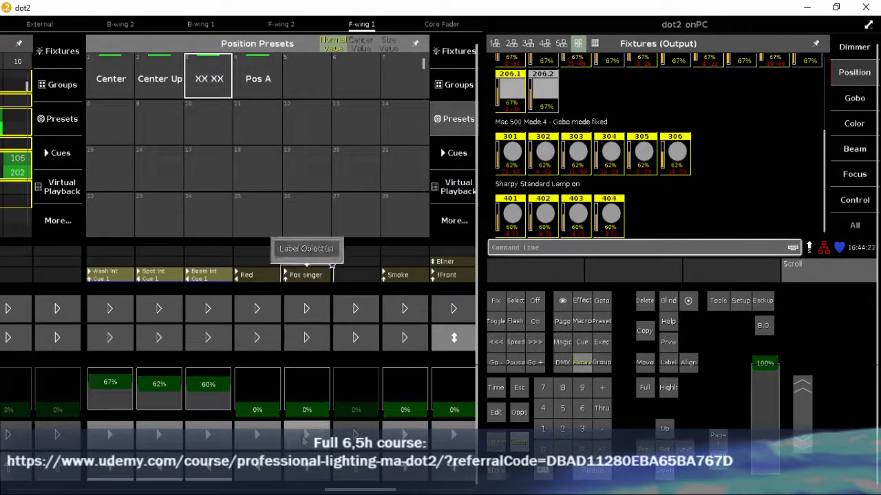
click(313, 248)
text(XX )
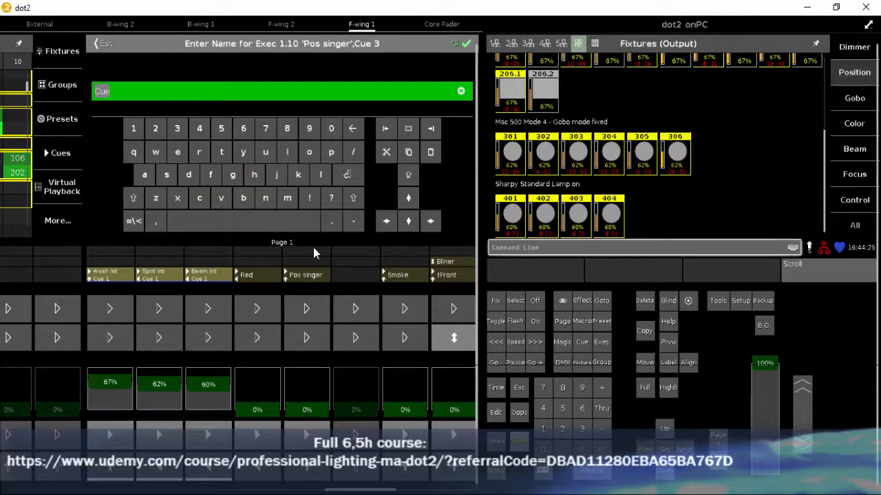
text(XX)
key(Return)
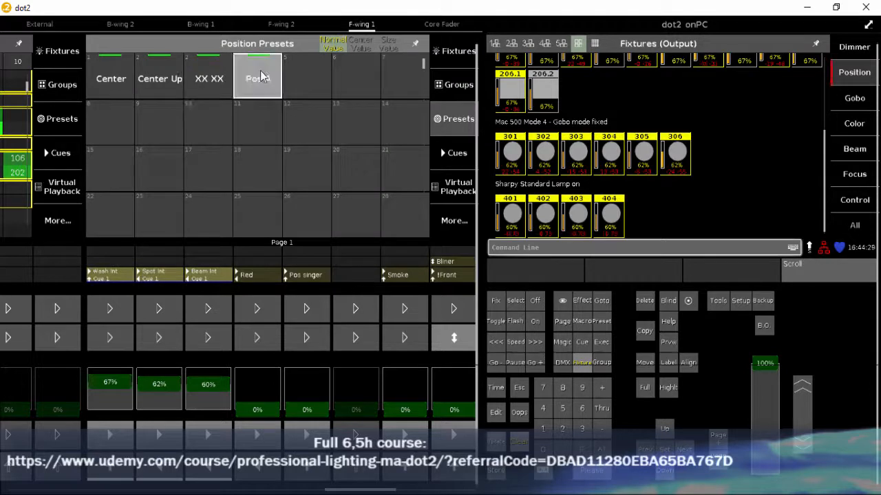
Step: Apply the Pos A preset and store it as cue 4 on the Pos singer executor, labeled A
click(258, 78)
click(497, 470)
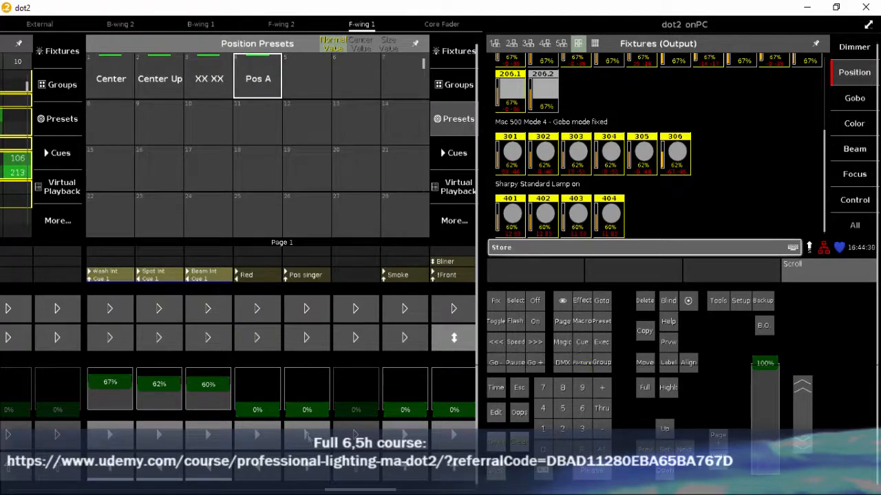
click(323, 274)
click(302, 248)
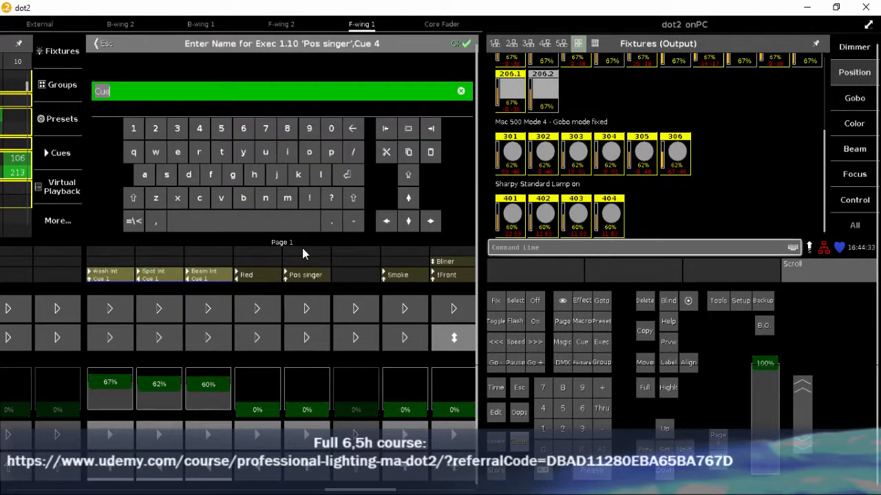
text(A)
key(Escape)
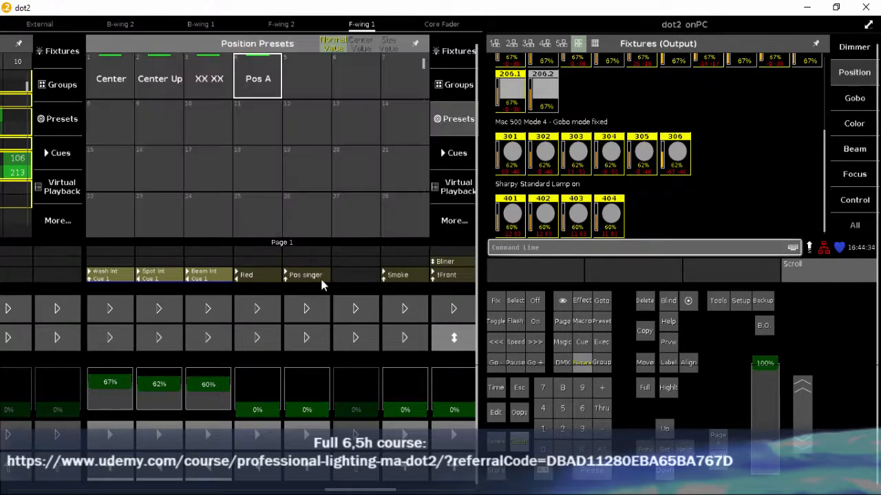
Step: Check the Pos A look in the 3D stage view and clear the programmer
drag(328, 13, 585, 20)
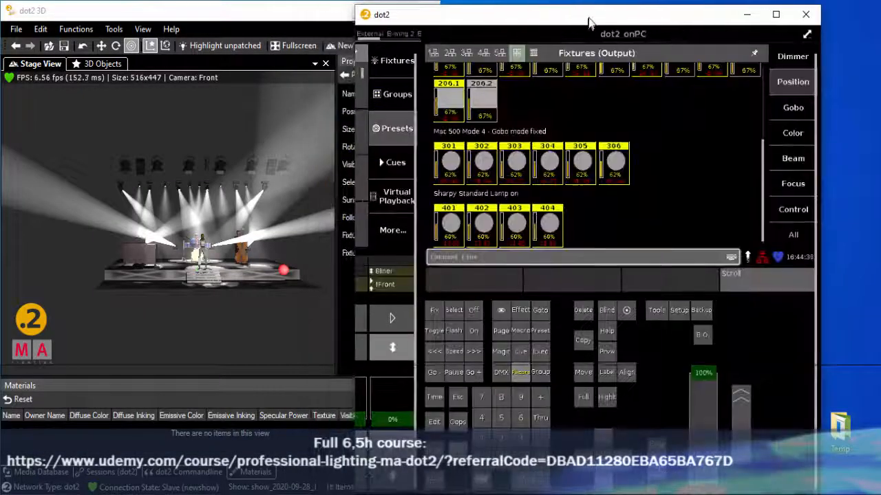
click(777, 14)
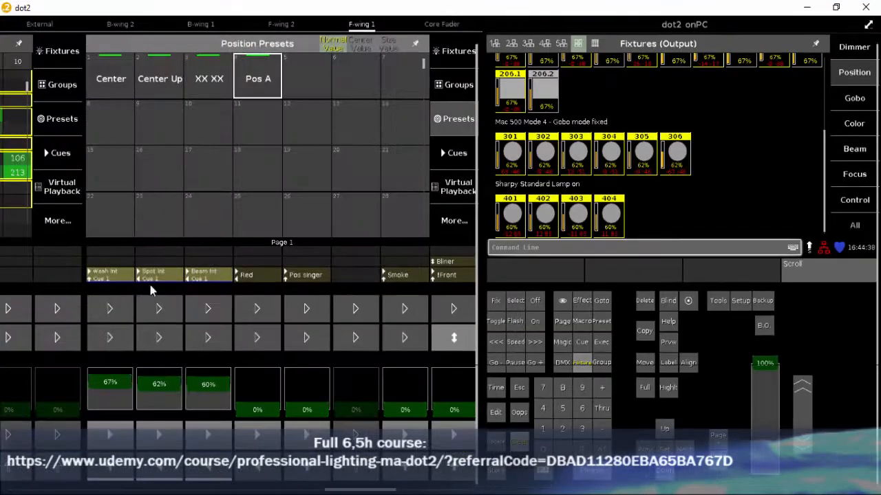
click(519, 442)
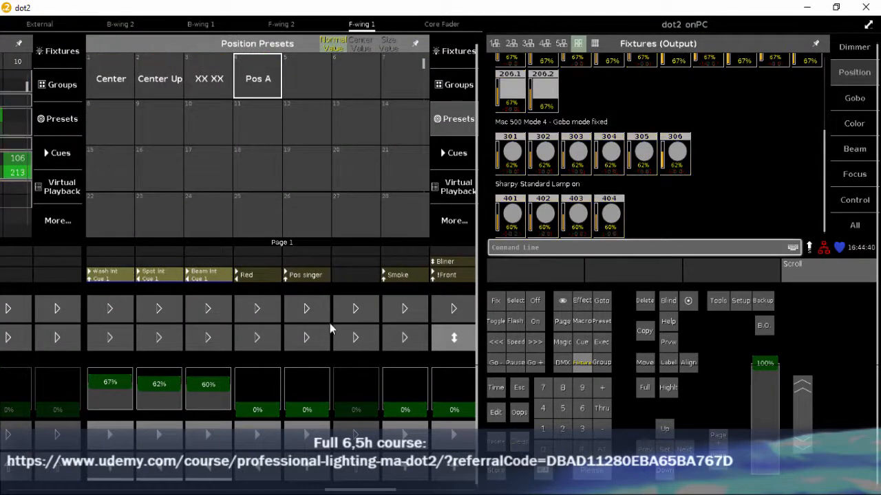
Step: Turn off Autostart and Autostop in the Pos singer executor's settings
click(309, 276)
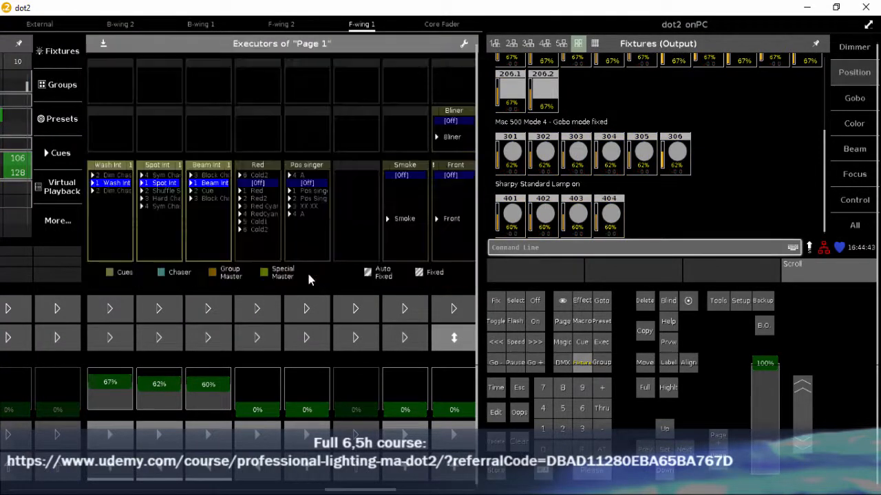
click(301, 224)
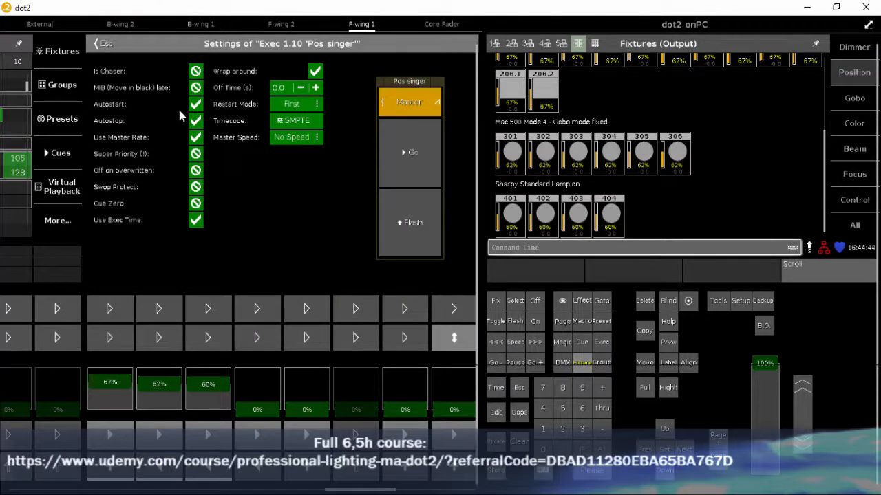
click(196, 104)
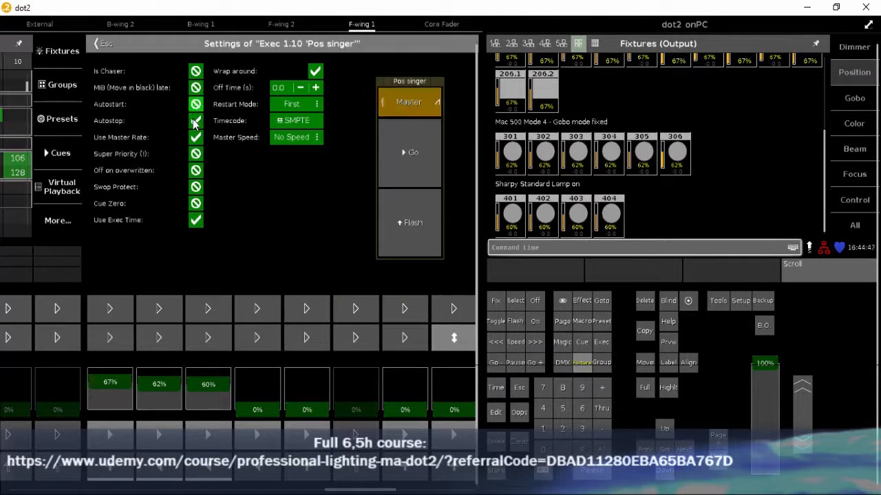
click(196, 120)
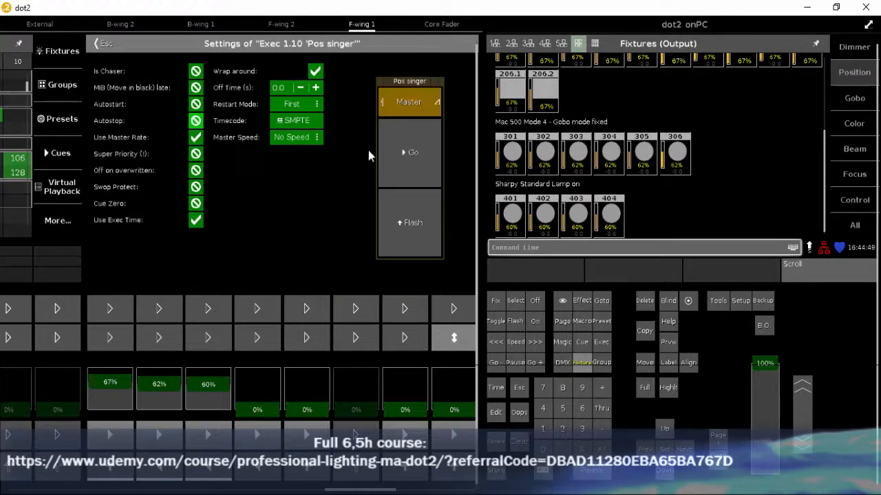
Step: Set the Pos singer executor's fader to Crossfade and change its Flash button to Go Back
click(416, 103)
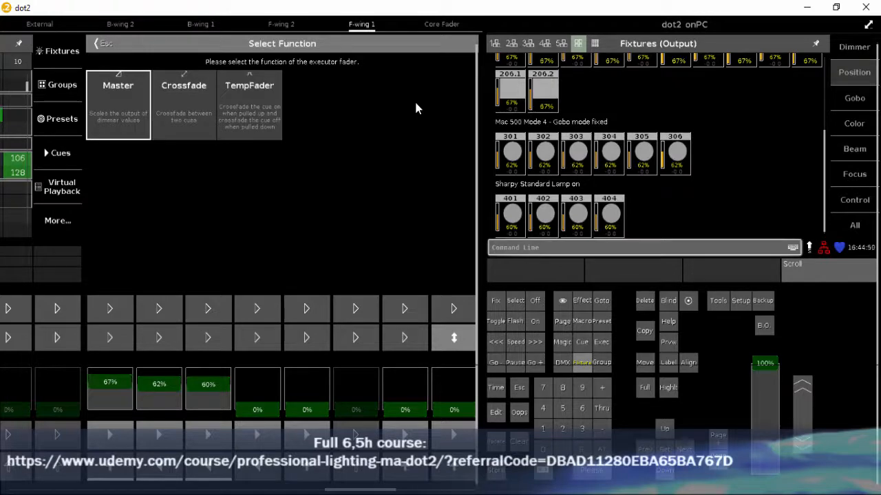
click(196, 101)
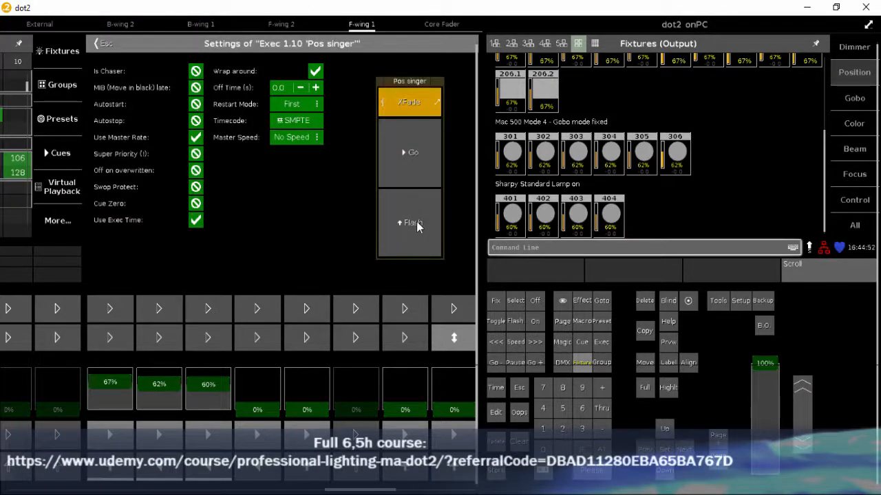
click(416, 222)
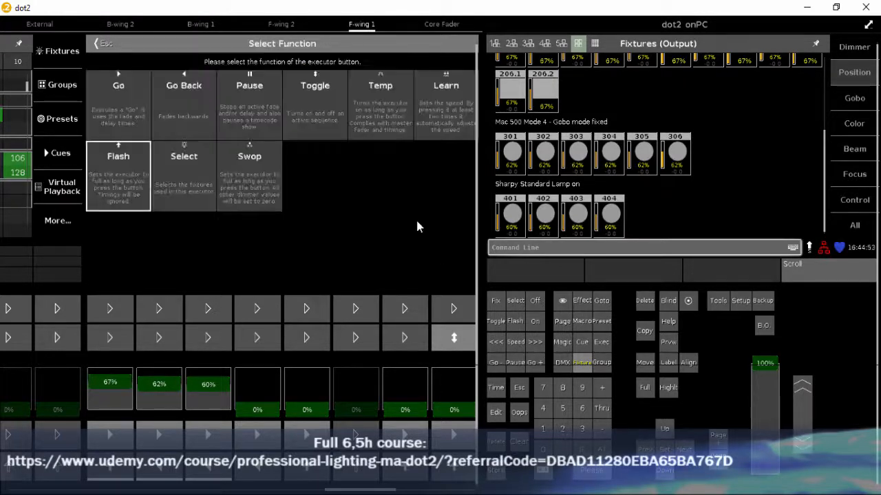
click(179, 108)
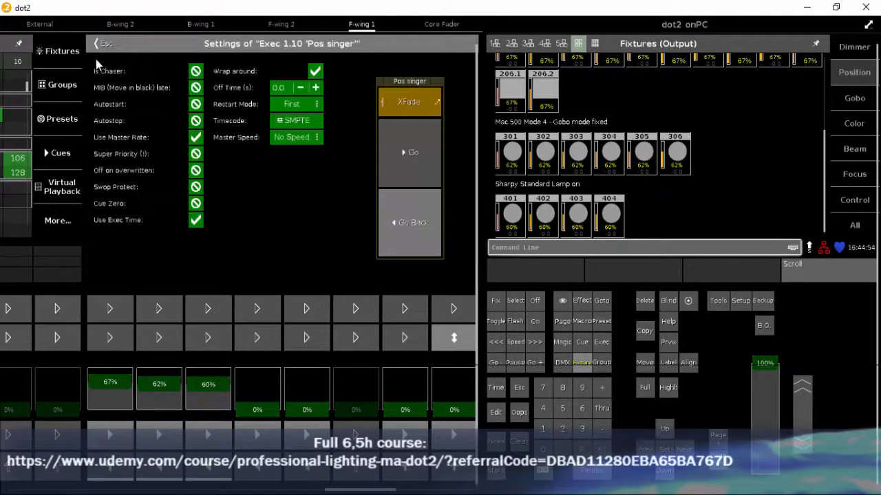
click(104, 43)
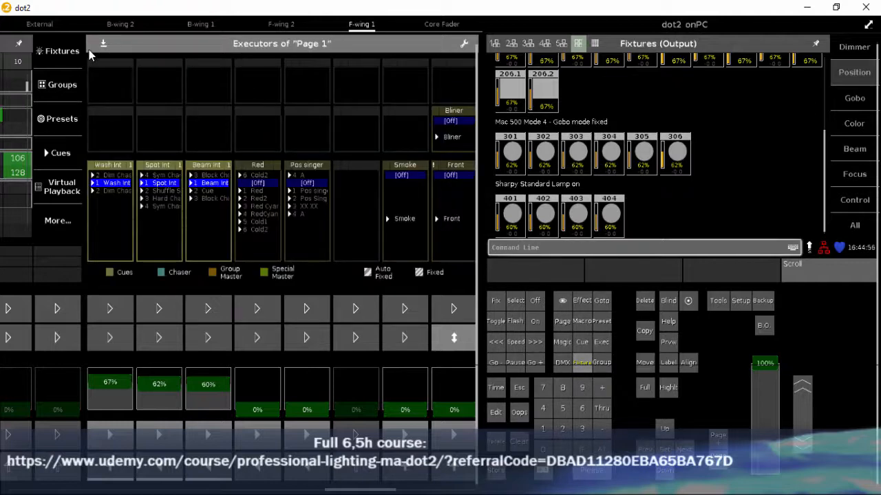
click(103, 42)
Step: Arrange the console window beside the 3D stage view so that both the stage and the playback executors show
drag(309, 6, 657, 28)
drag(432, 193, 231, 191)
drag(448, 19, 587, 22)
drag(366, 234, 250, 231)
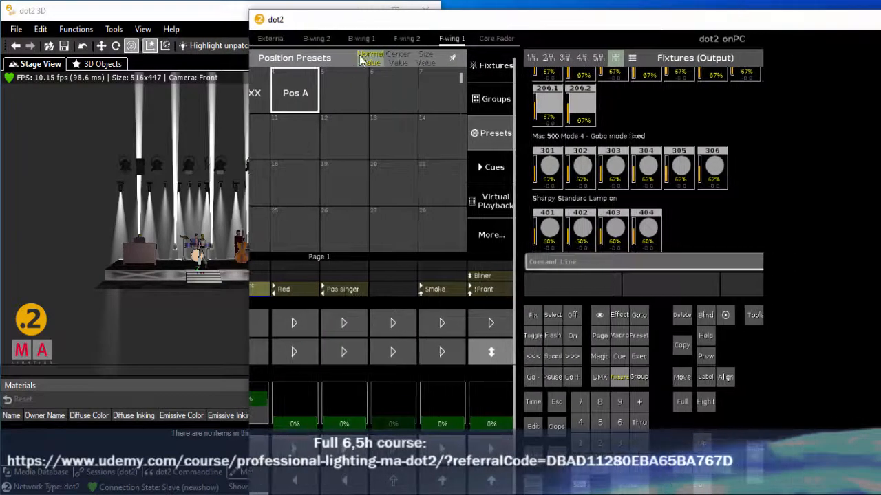
drag(368, 22, 481, 15)
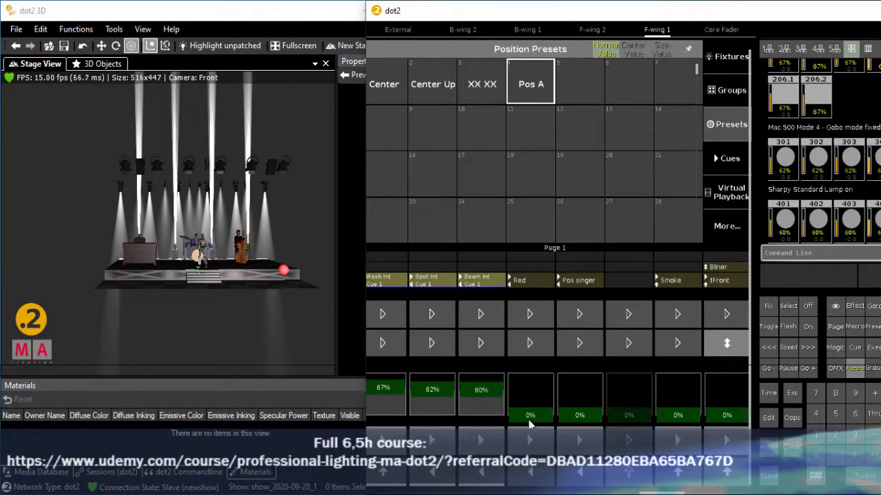
Step: Raise the Red executor to about 48% and crossfade the Pos singer executor into cue 1 at 100%
drag(529, 424, 530, 404)
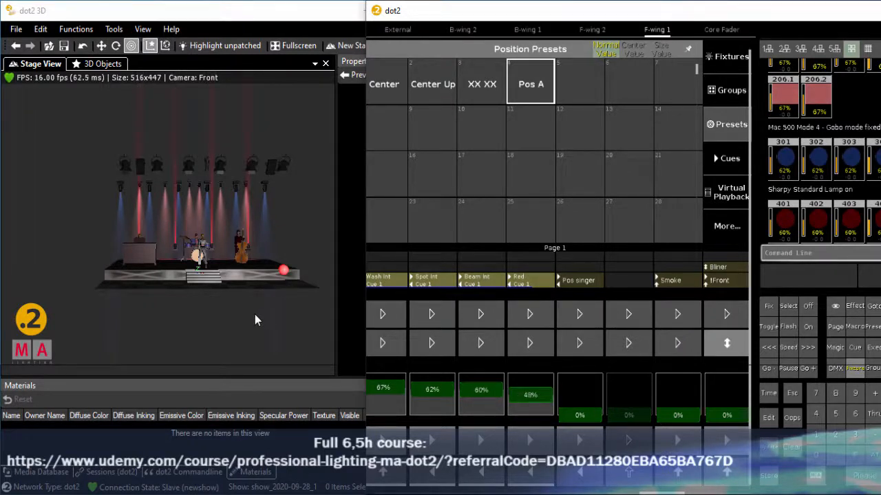
scroll(254, 318, up, 1)
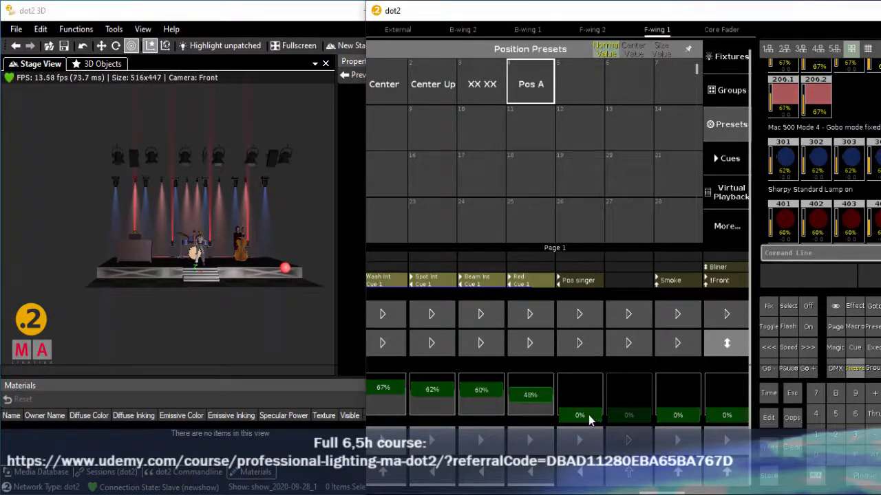
drag(588, 415, 585, 355)
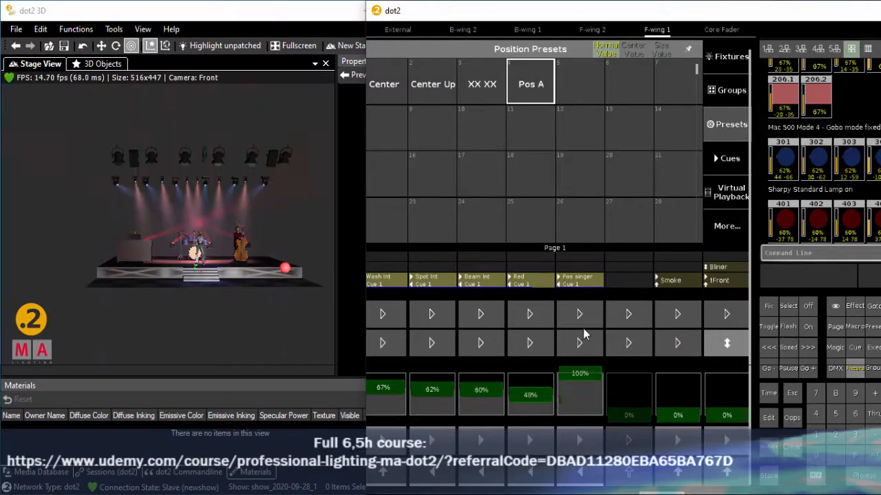
Step: Run the Pos singer executor through the Pos Singer Up, XX XX and A cues, and crossfade between cues with its fader
click(581, 444)
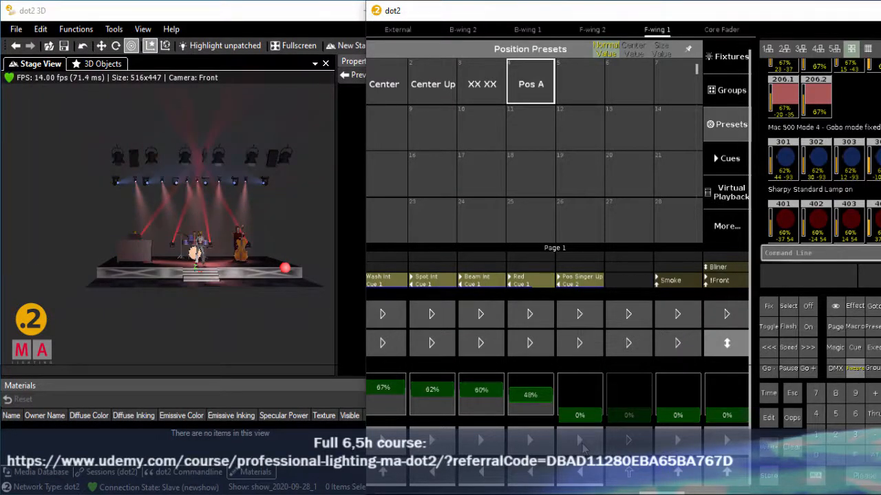
click(582, 443)
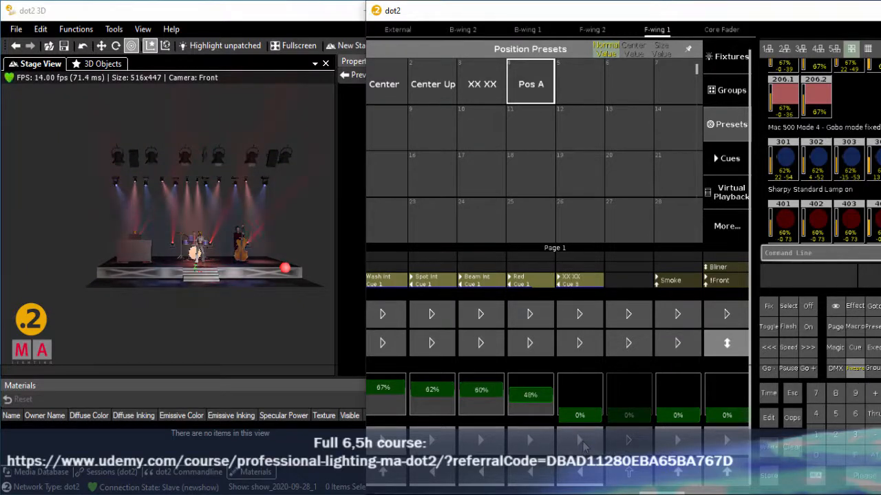
click(582, 444)
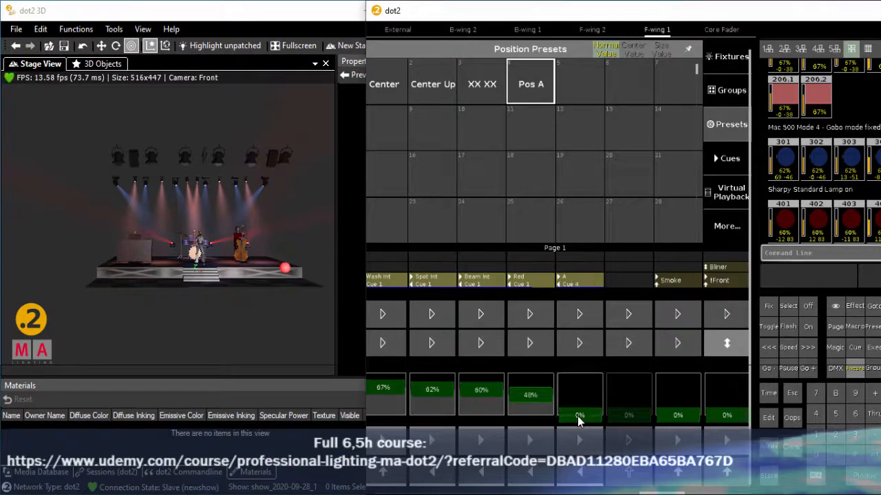
drag(580, 417, 589, 383)
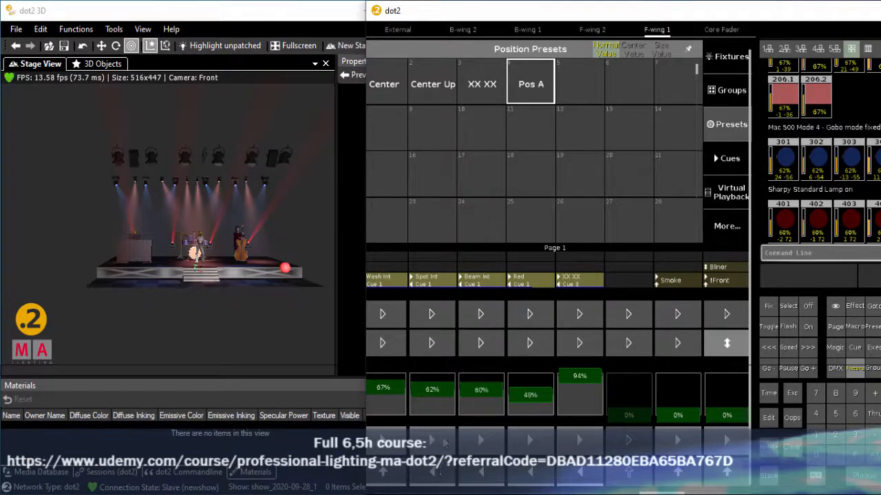
Step: Try the Spot Int executor's Shuffle Soft and Hard Chase cues and the Beam Int executor's chase cues, returning both to cue 1
click(444, 441)
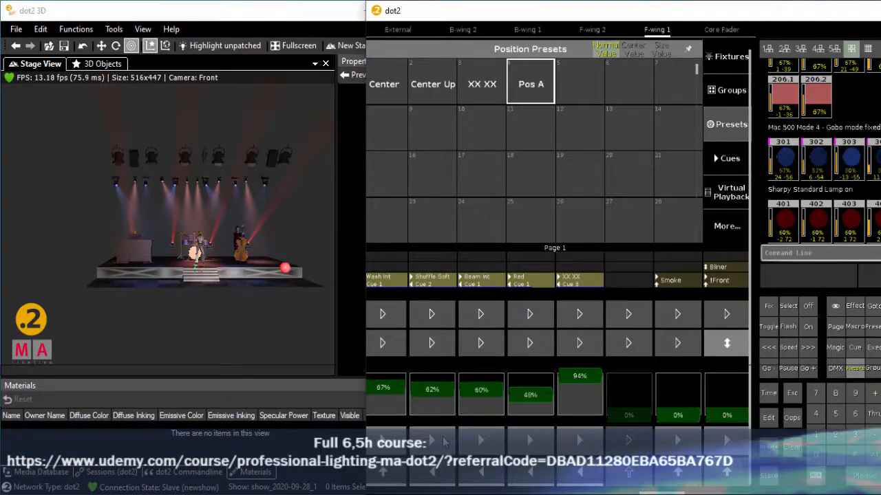
click(451, 443)
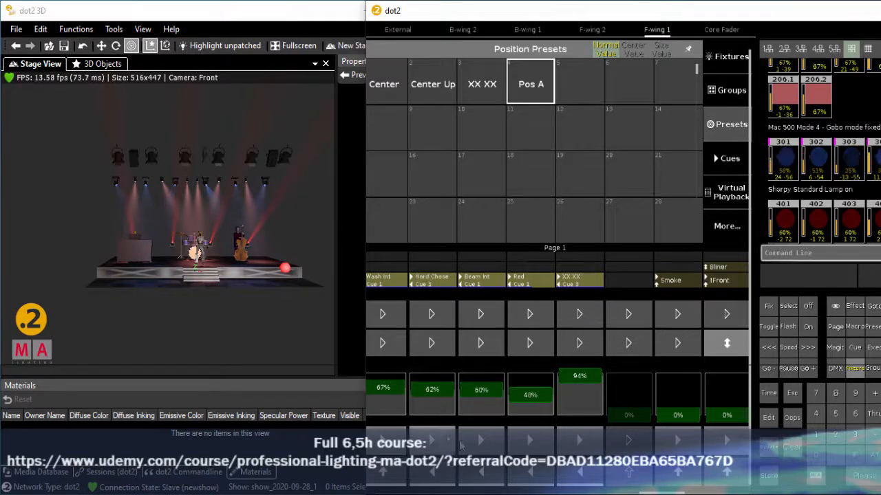
click(480, 447)
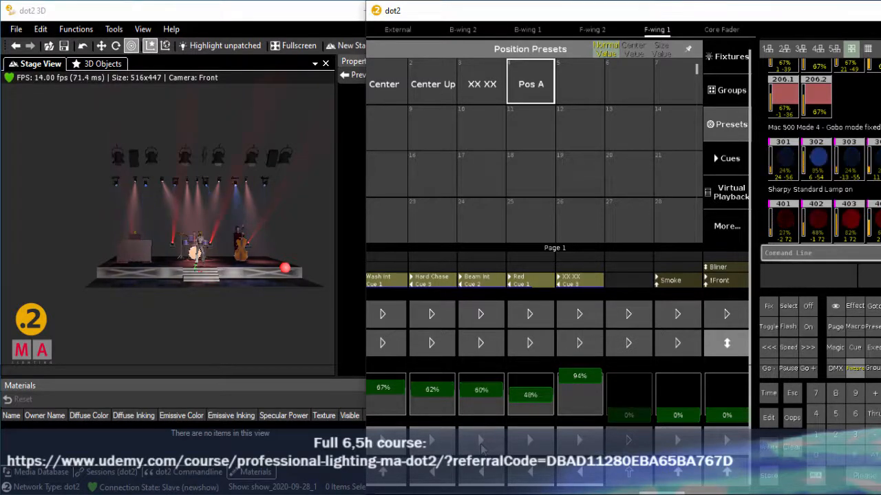
click(481, 447)
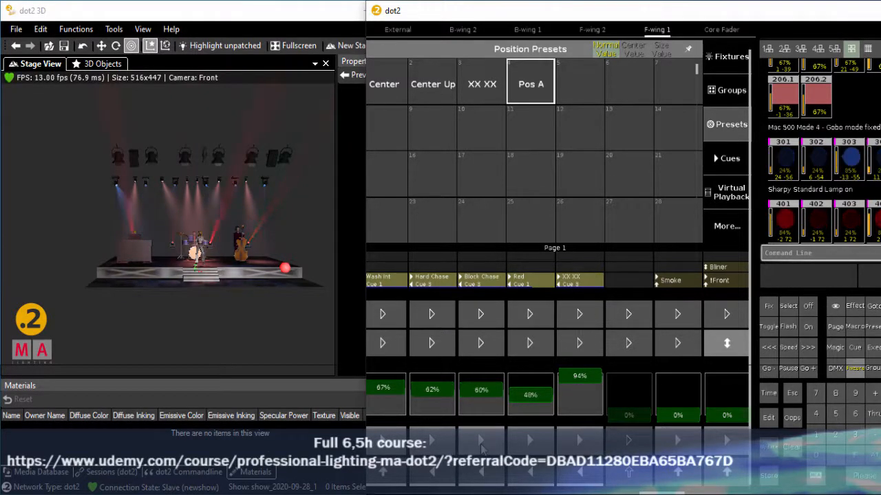
click(482, 443)
click(432, 444)
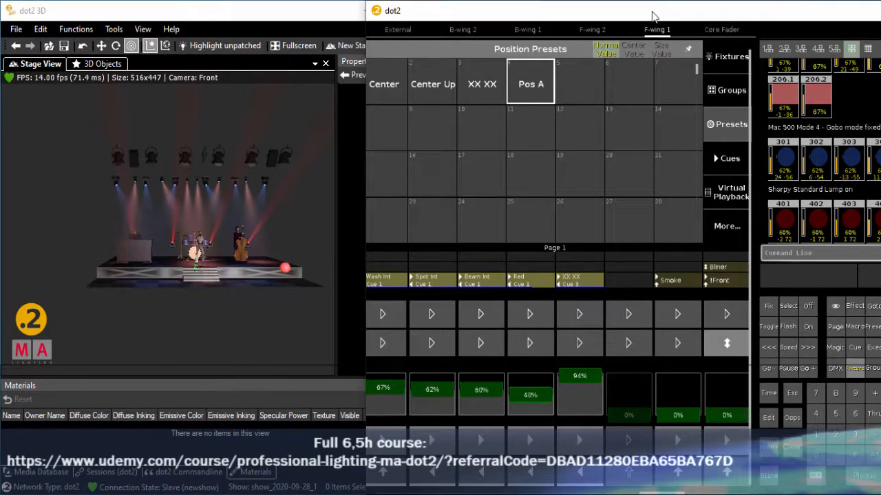
Step: Select the Wash, Spot and Beam groups and store them as a group master on the empty executor between XX XX and Smoke
drag(655, 16, 580, 16)
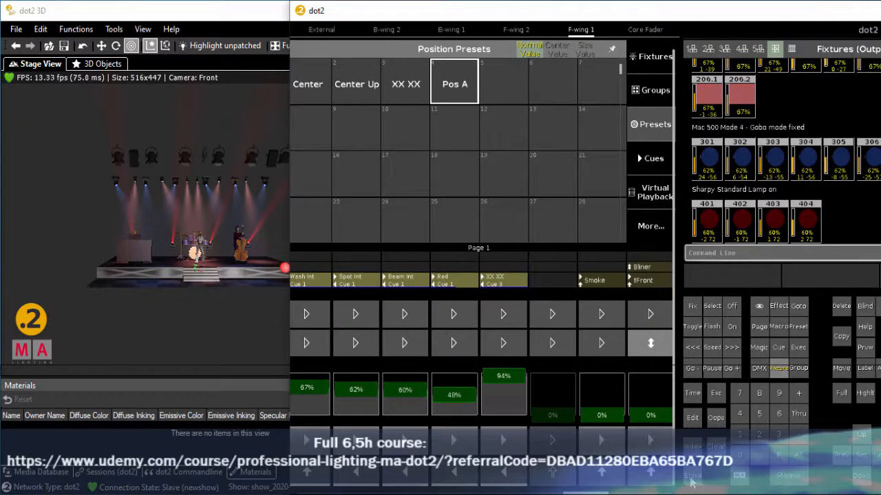
click(649, 91)
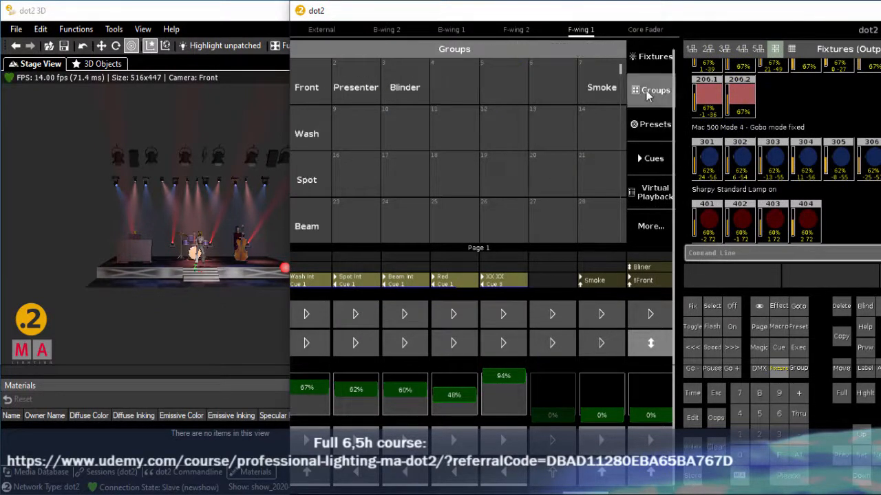
click(306, 125)
click(314, 172)
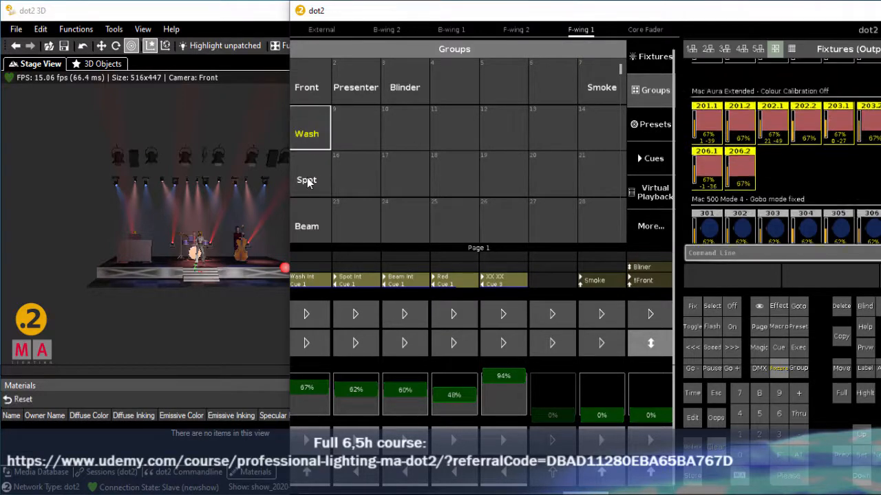
click(308, 227)
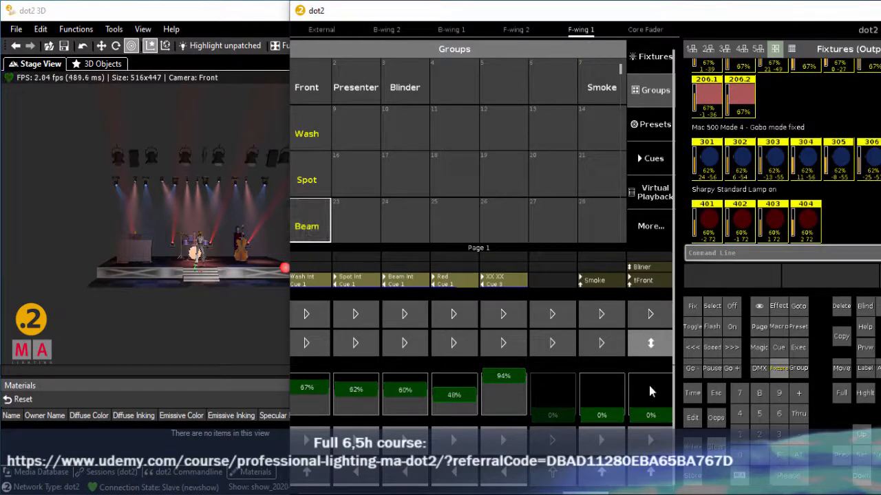
click(695, 480)
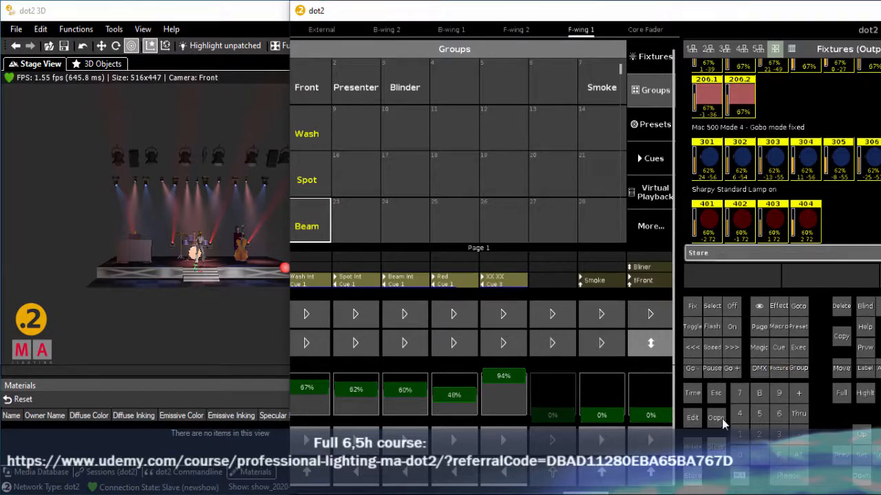
click(552, 440)
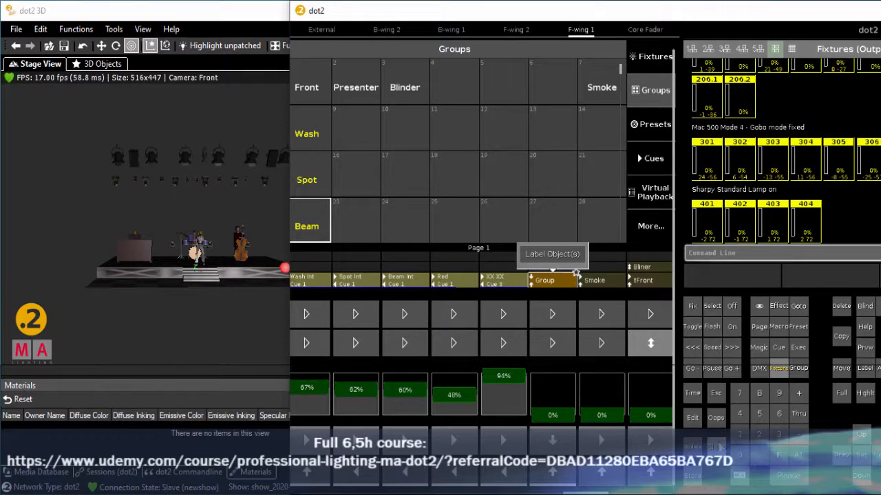
Step: Clear the fixture selection and lower the Wash Int, Spot Int, Beam Int, Red and XX XX executor faders to 0%
click(717, 444)
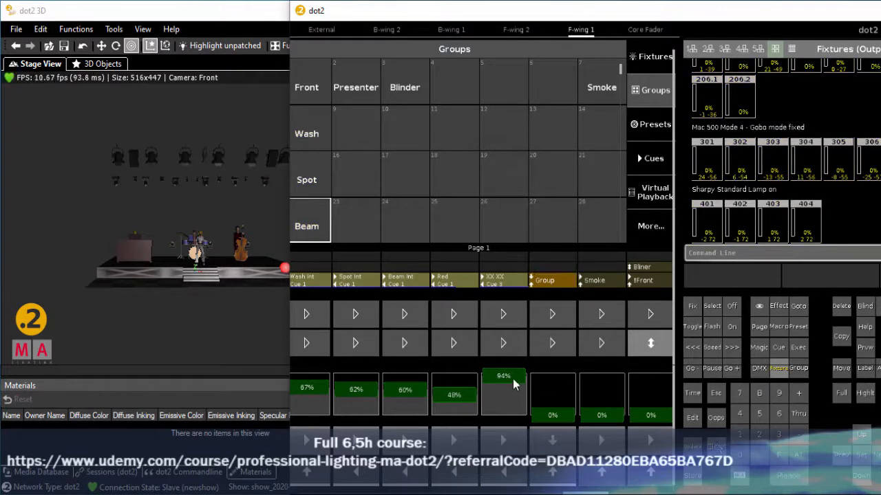
drag(512, 378, 512, 417)
drag(454, 394, 410, 436)
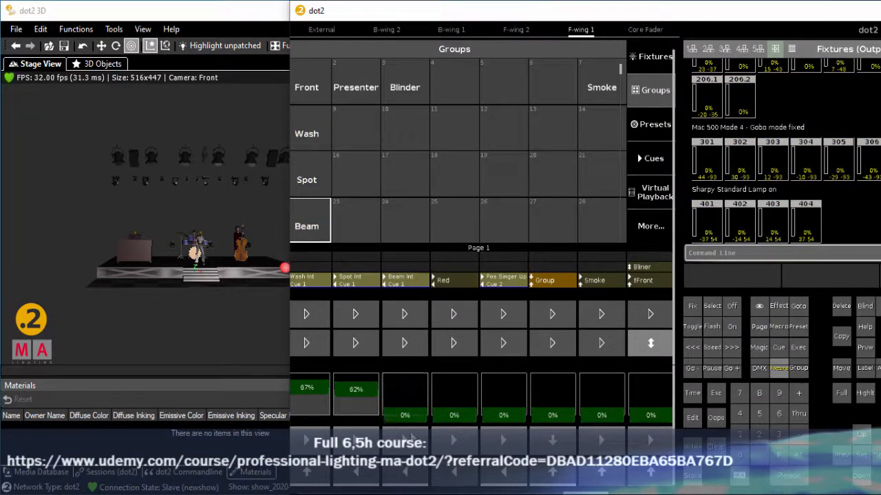
drag(358, 393, 354, 433)
drag(308, 389, 323, 437)
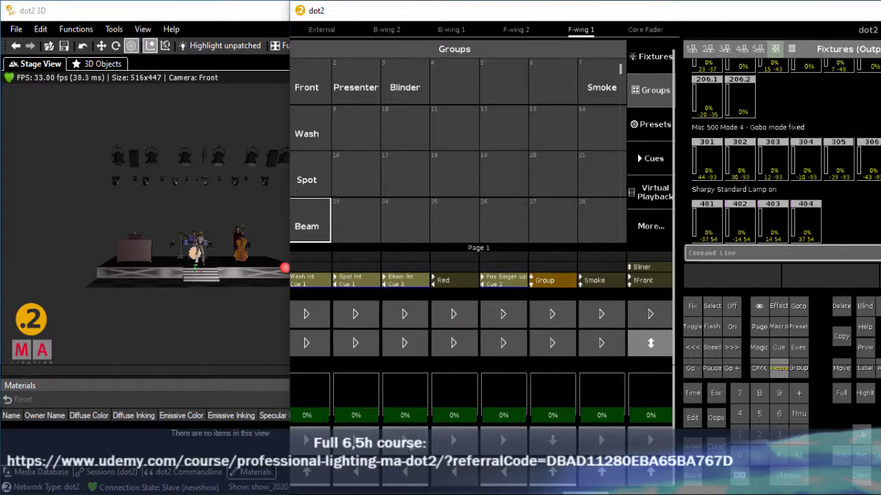
Step: Advance the color executor to its Cold1 cue 5 and step the position executor to Pos singer cue 1
click(452, 441)
click(453, 443)
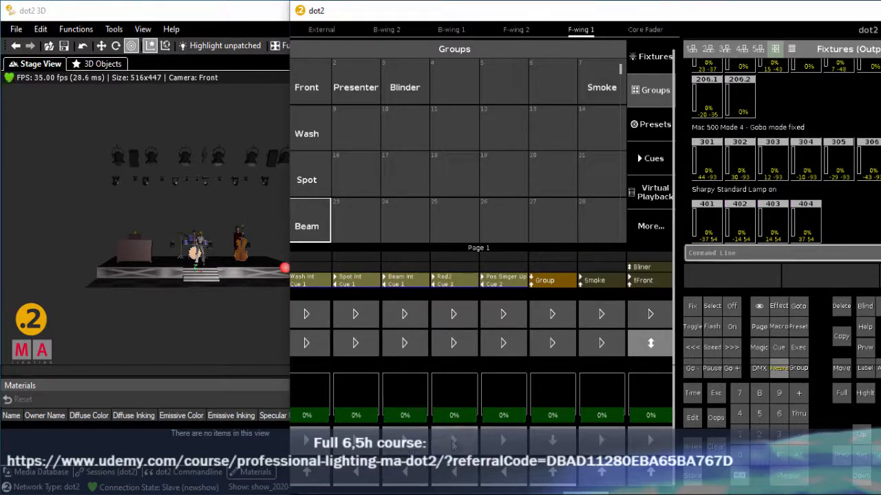
click(453, 444)
click(453, 443)
click(452, 443)
click(507, 443)
click(507, 443)
click(507, 443)
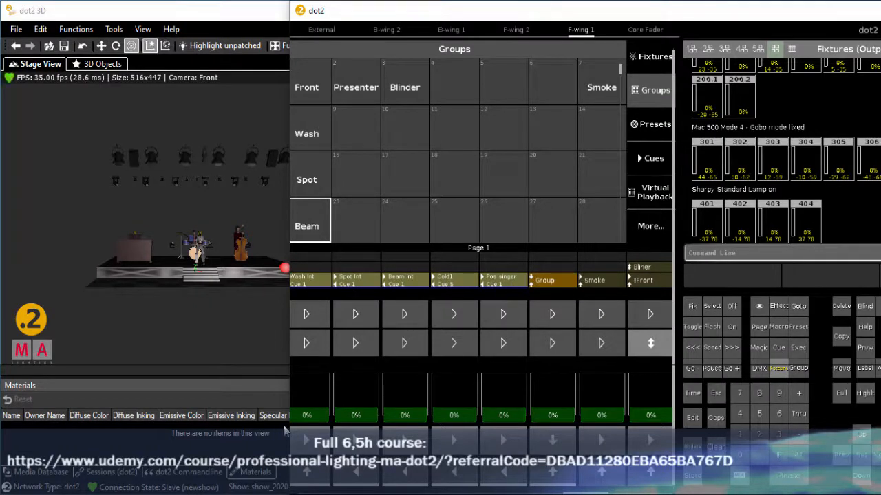
Step: Raise Wash Int and the group master to 100%, then run Spot Int's Hard Chase at about 53% and Beam Int at about 69%
drag(310, 421, 307, 386)
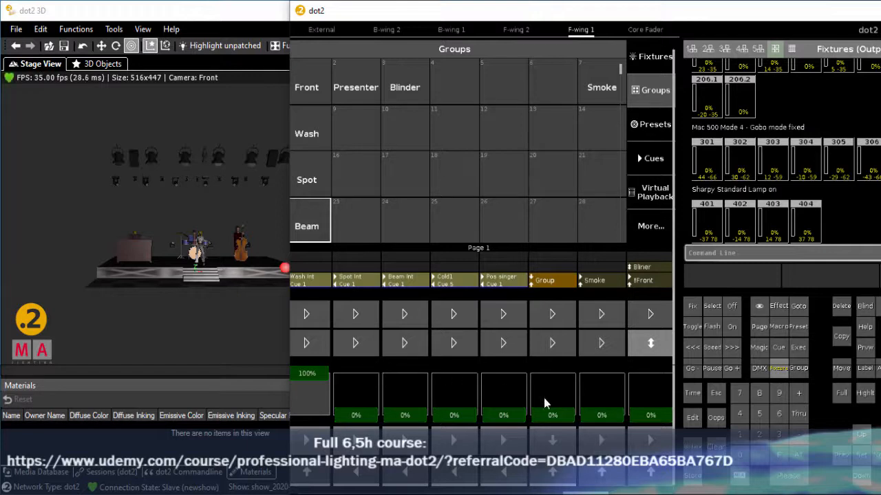
drag(549, 417, 554, 355)
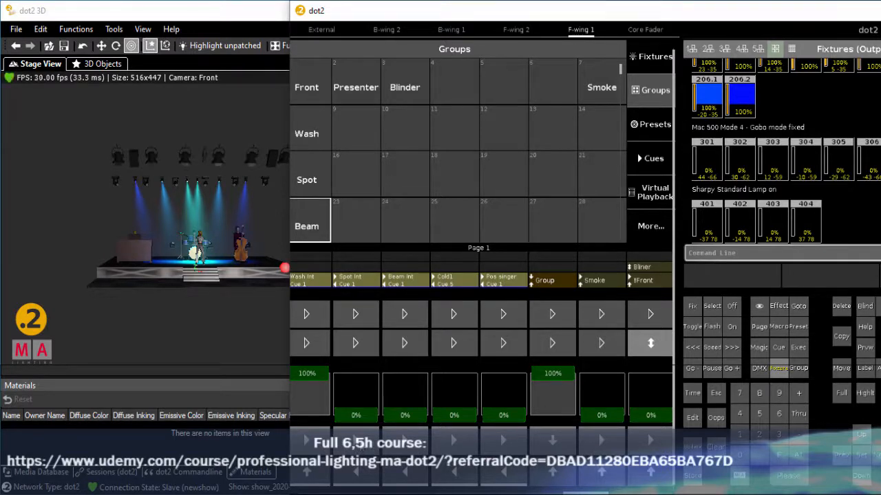
click(355, 438)
click(356, 438)
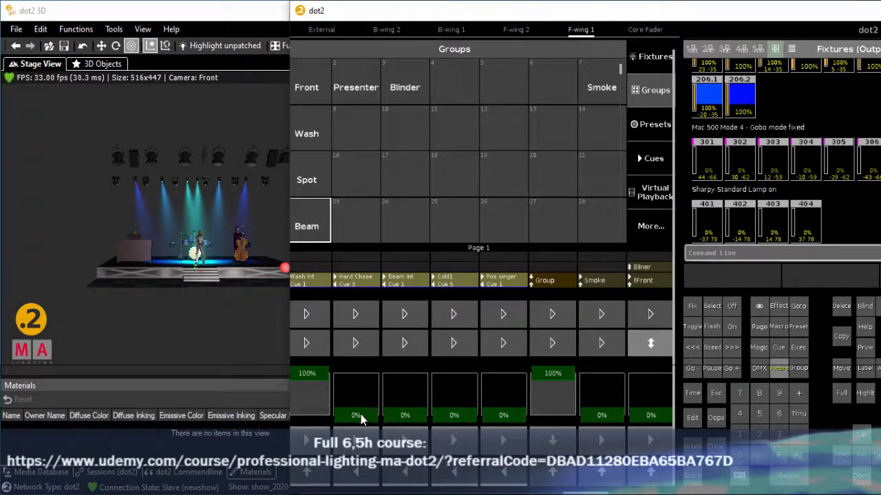
mouse_move(363, 419)
mouse_down()
mouse_move(368, 383)
mouse_move(369, 421)
mouse_up()
drag(553, 374, 552, 372)
drag(365, 419, 365, 395)
drag(409, 420, 406, 387)
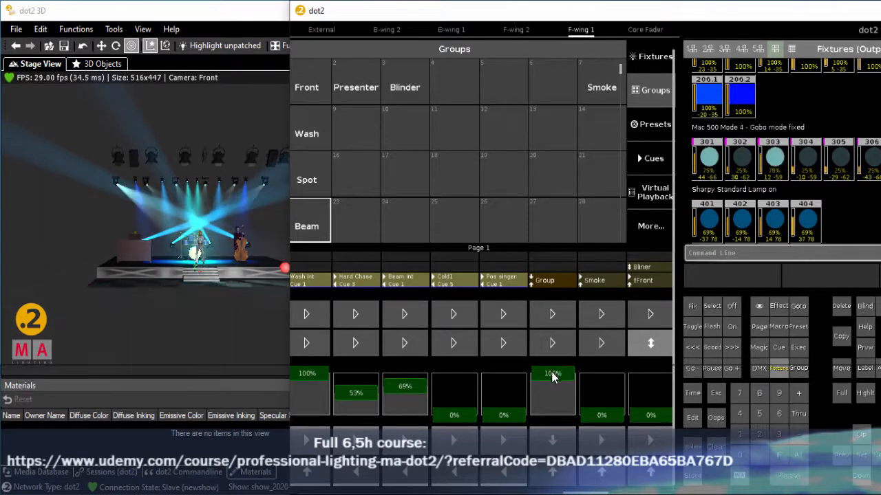
Step: Lower the group master to 0% and bring the Beam Int, Hard Chase and Wash Int faders down to 0%
drag(553, 377, 560, 426)
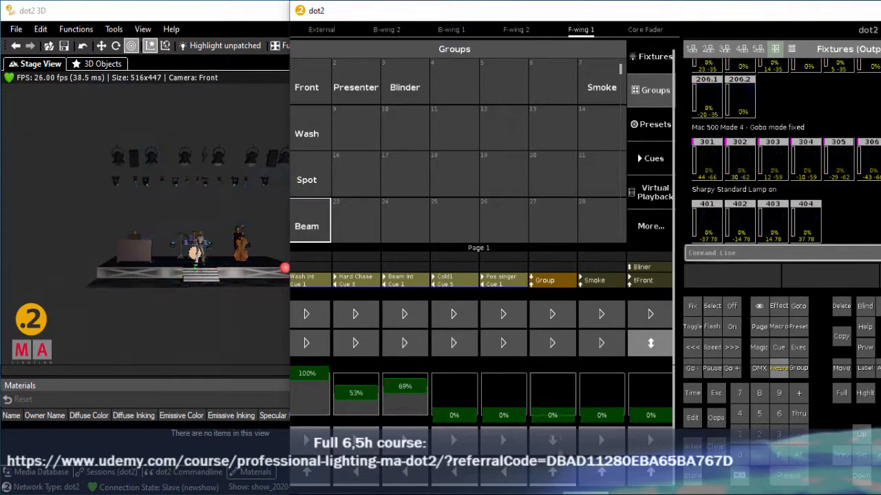
drag(390, 383, 392, 417)
drag(338, 394, 338, 420)
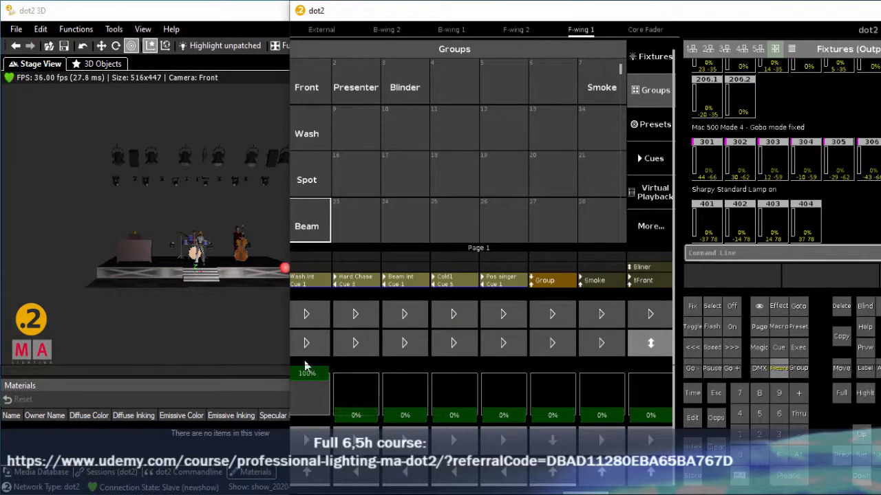
drag(307, 366, 315, 421)
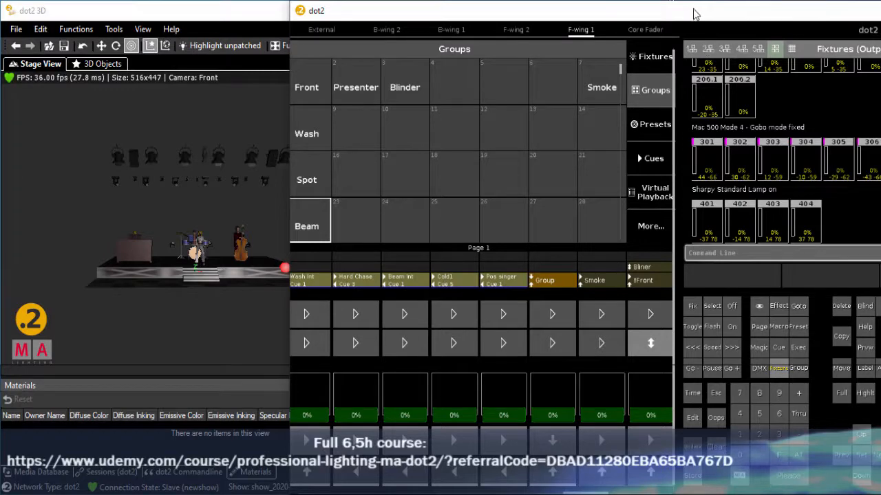
Step: Move the console window fully into view and show the F-wing 2 executors with the Groups view
drag(691, 8, 500, 16)
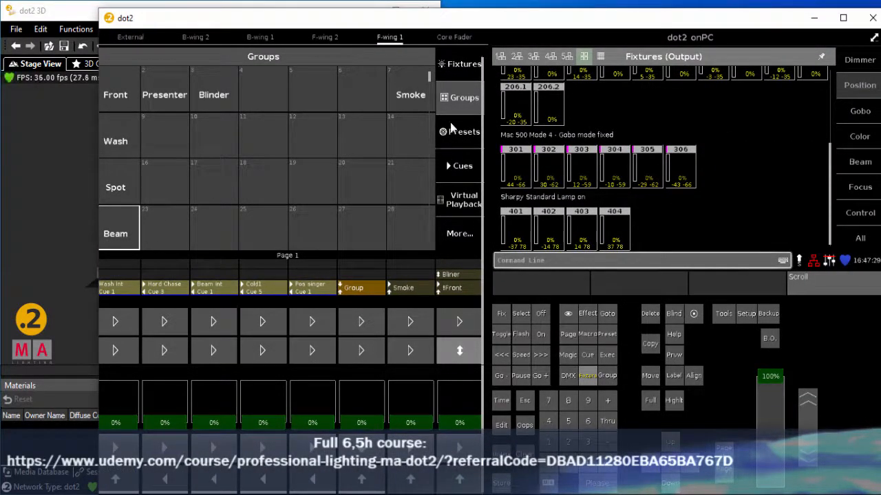
click(330, 39)
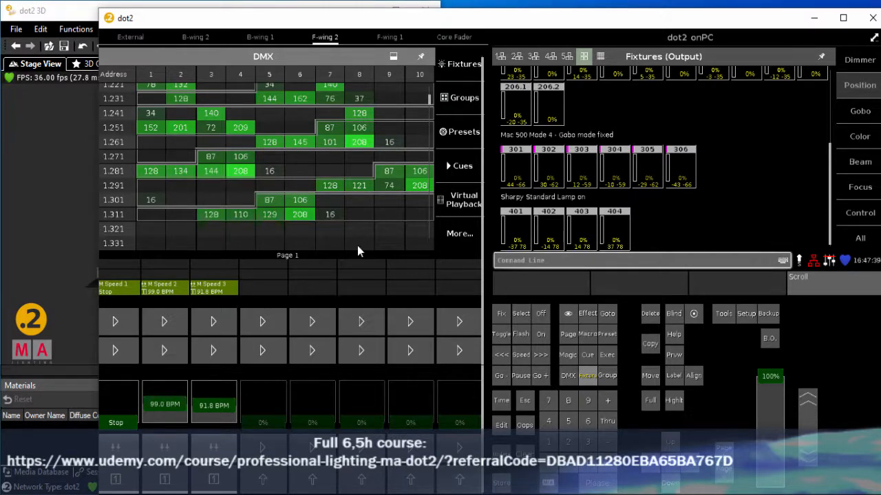
click(466, 100)
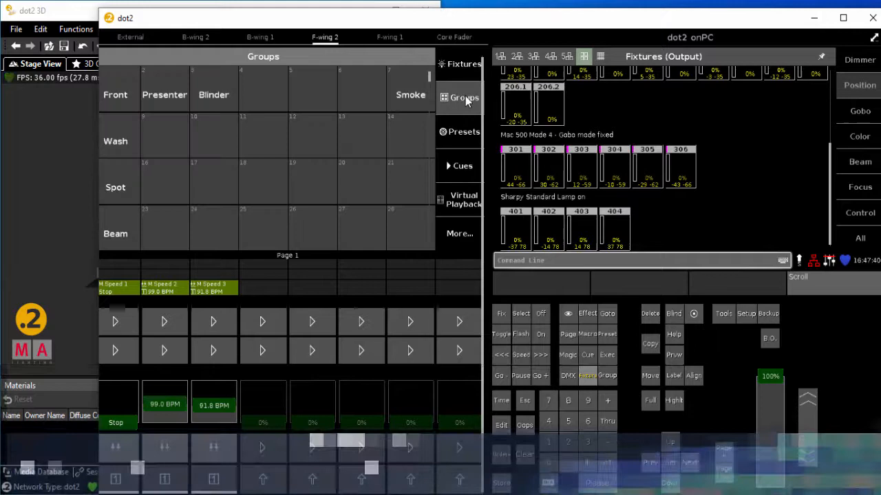
click(112, 140)
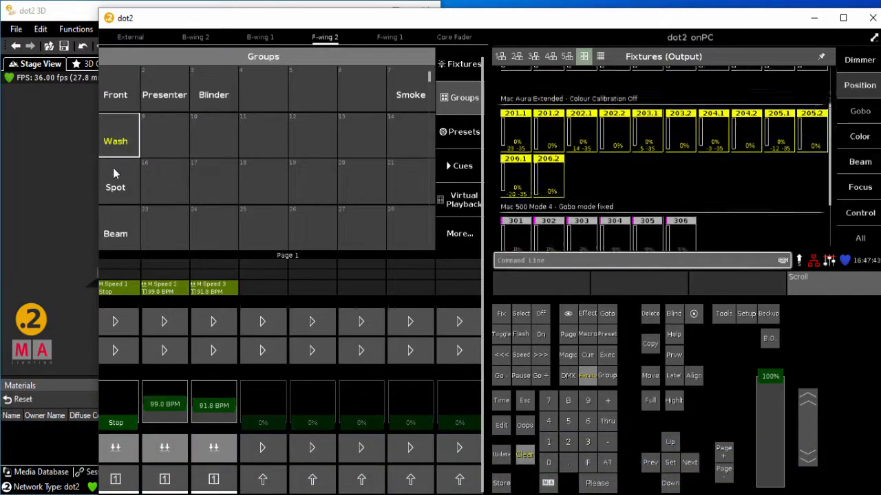
click(122, 178)
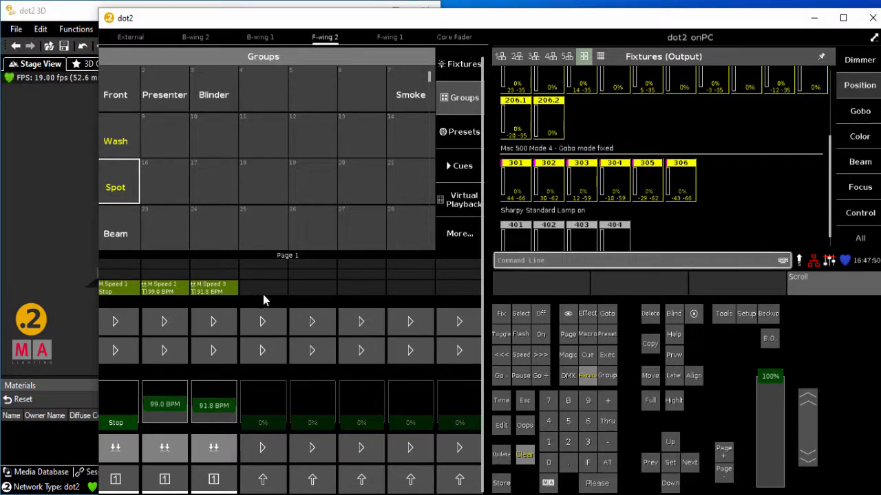
click(126, 141)
click(115, 188)
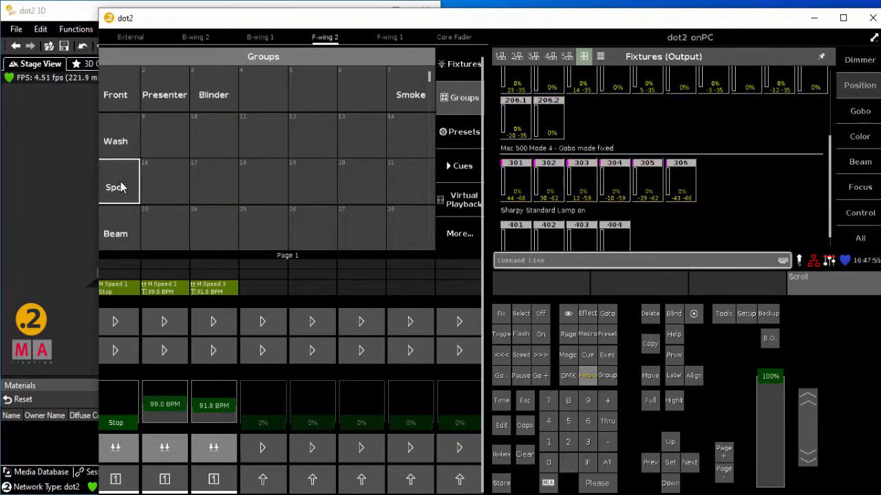
Step: Set Gobowheel 1 of the Spot group to open and start storing it
click(120, 188)
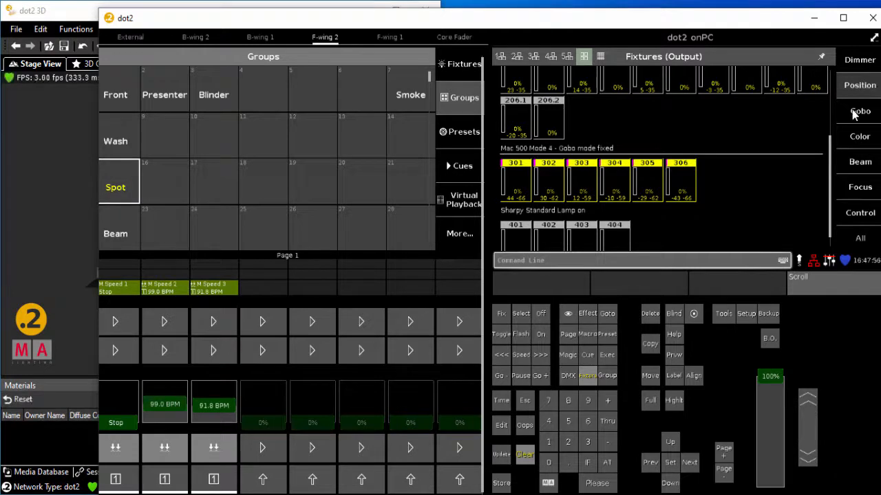
click(857, 113)
click(513, 116)
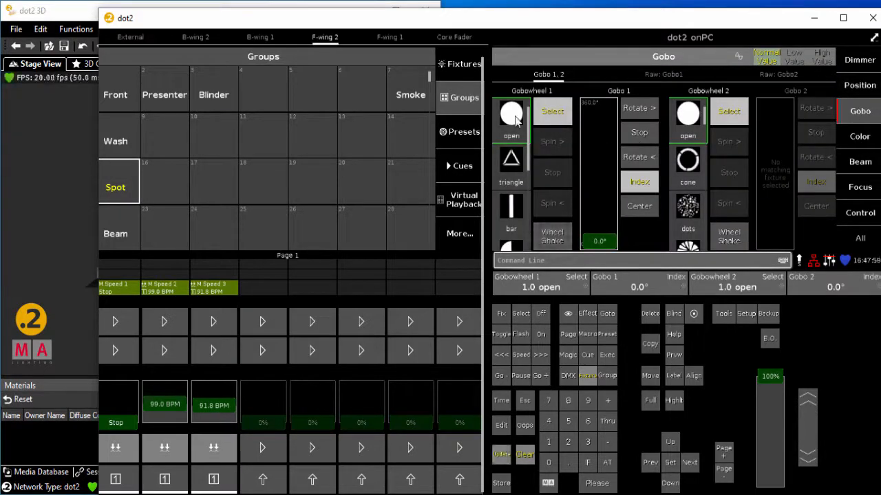
click(502, 483)
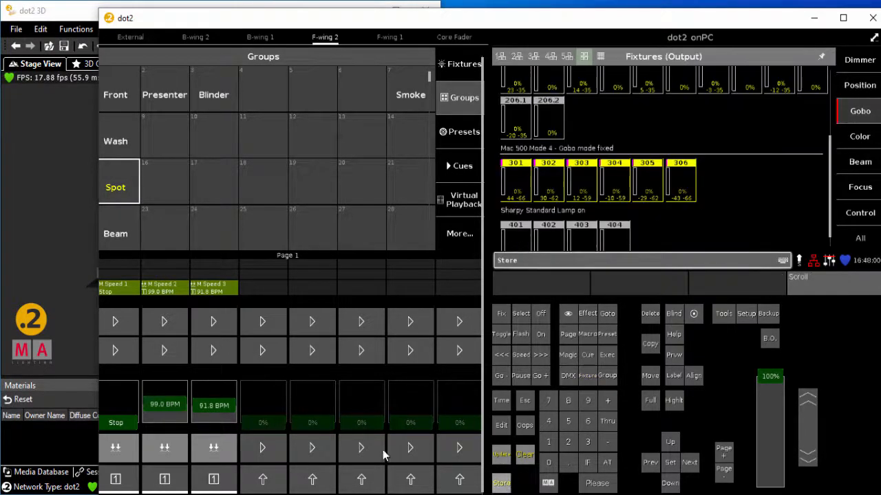
Step: Store the Spot group's open gobo look on the first empty executor beside the speed masters and label it Spot Open
click(270, 452)
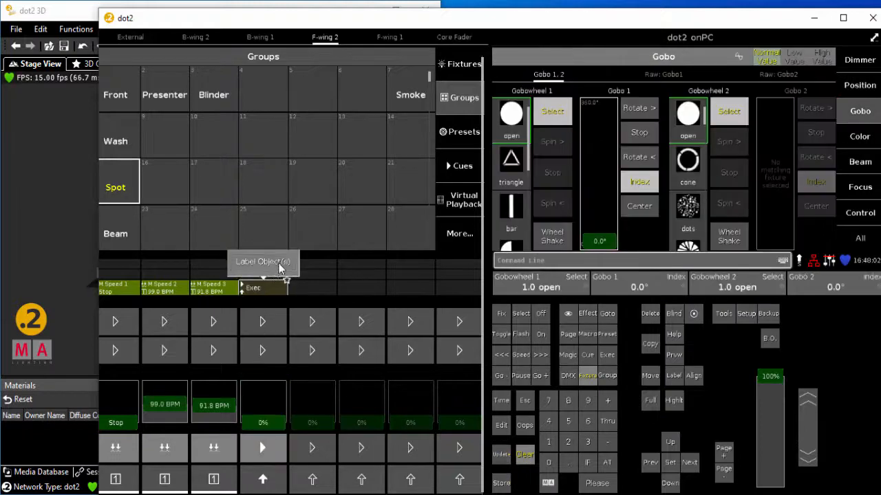
click(278, 267)
text(Spot )
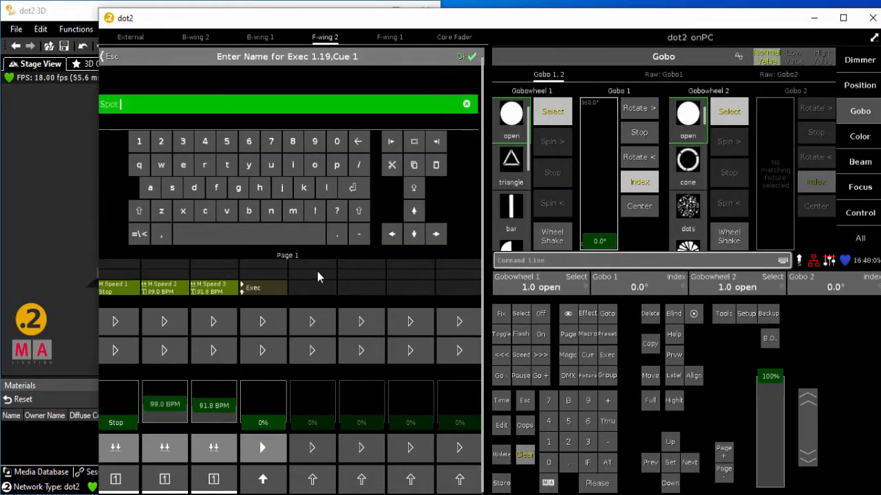
text(Open)
key(Return)
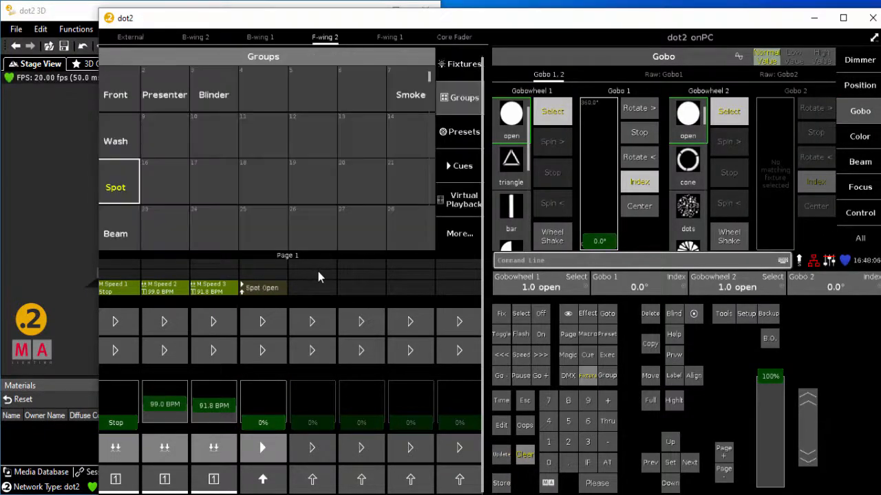
Step: Set Gobowheel 1 to triangle, store it as the next cue on the Spot Open executor, and label the cue Triangle
click(512, 159)
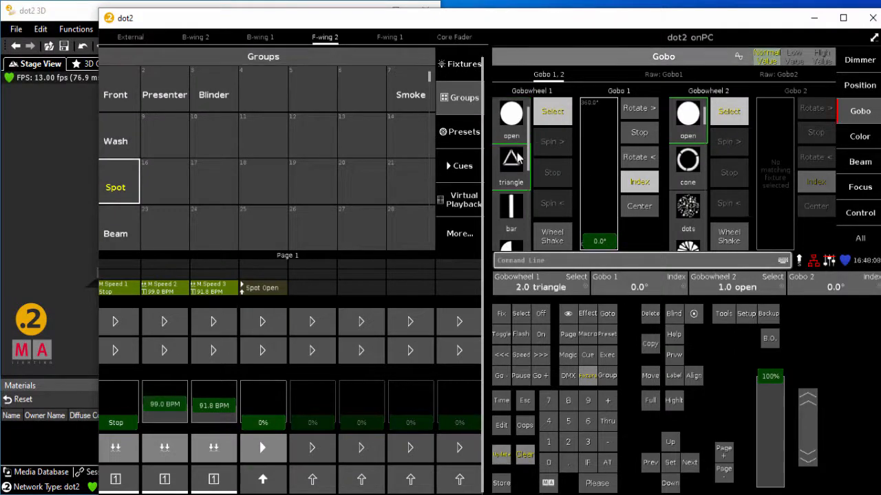
click(500, 484)
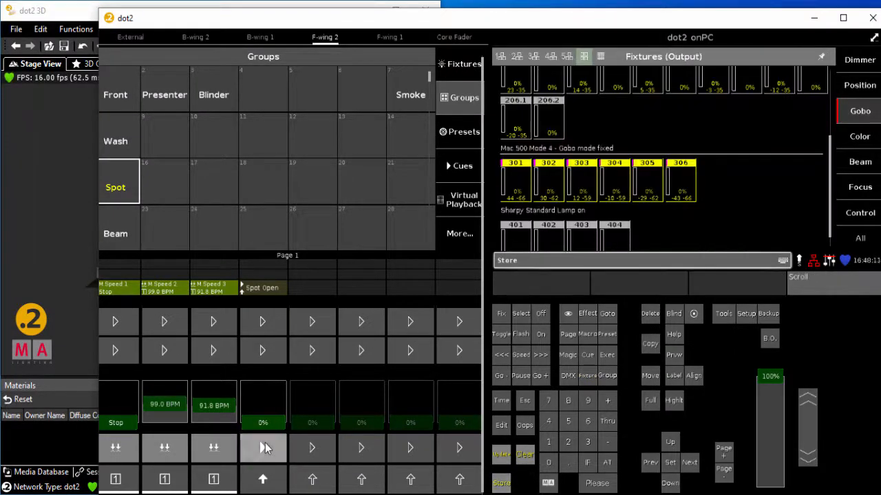
click(263, 445)
click(406, 197)
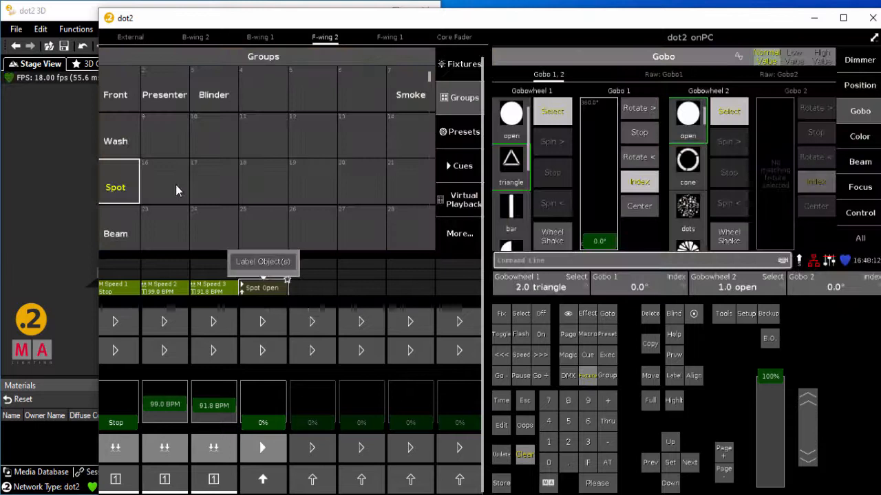
click(246, 267)
text(Triangle)
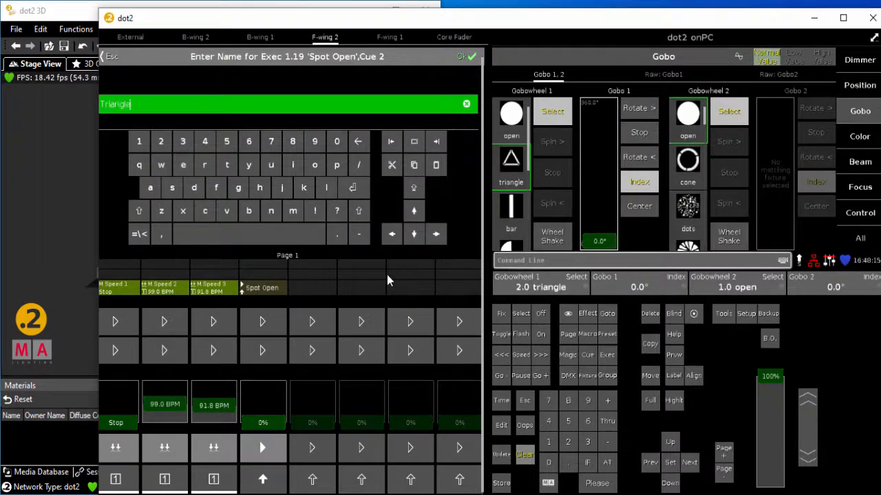
key(Return)
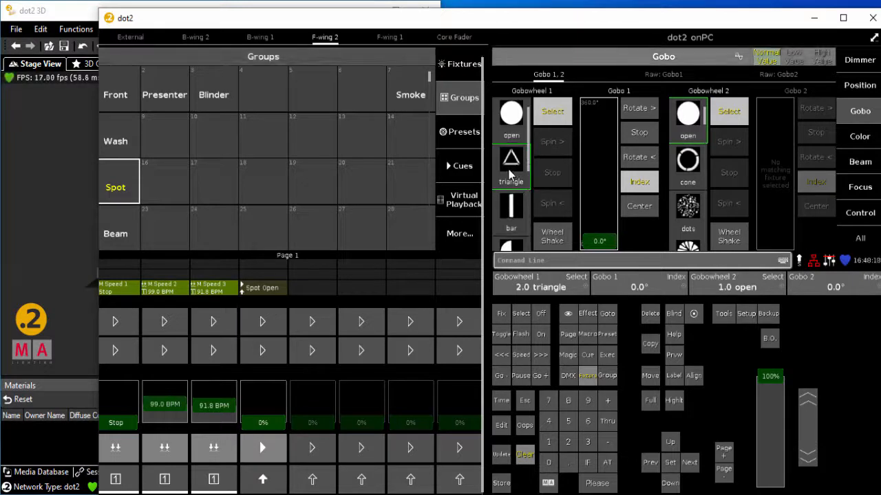
Step: Set Gobowheel 1 to thin bars and store it as the next cue on the Spot Open executor
scroll(513, 172, down, 2)
scroll(512, 183, down, 1)
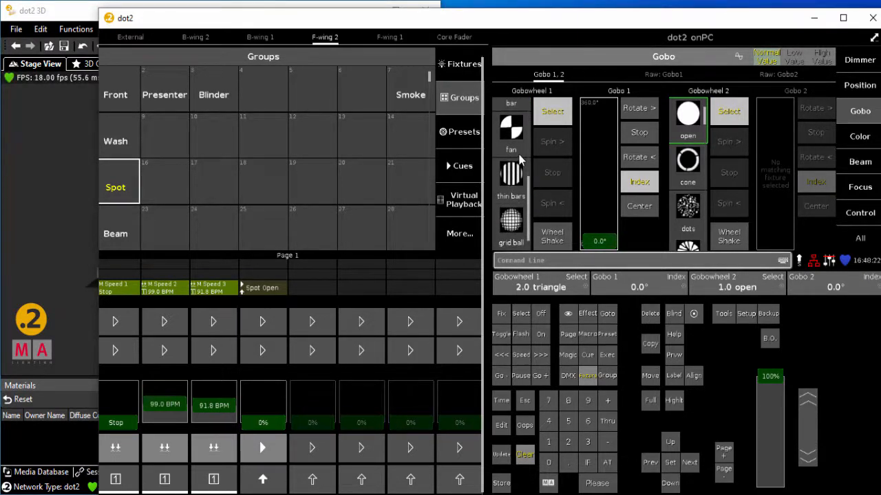
scroll(513, 214, up, 1)
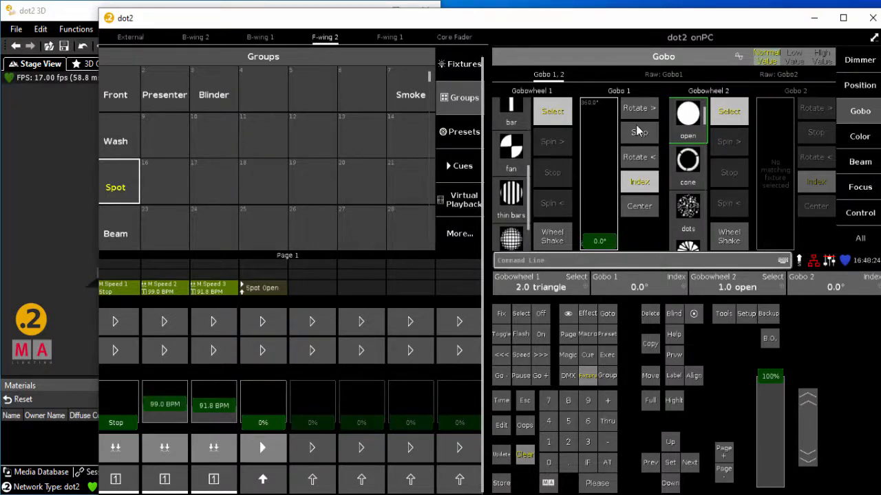
scroll(510, 222, up, 2)
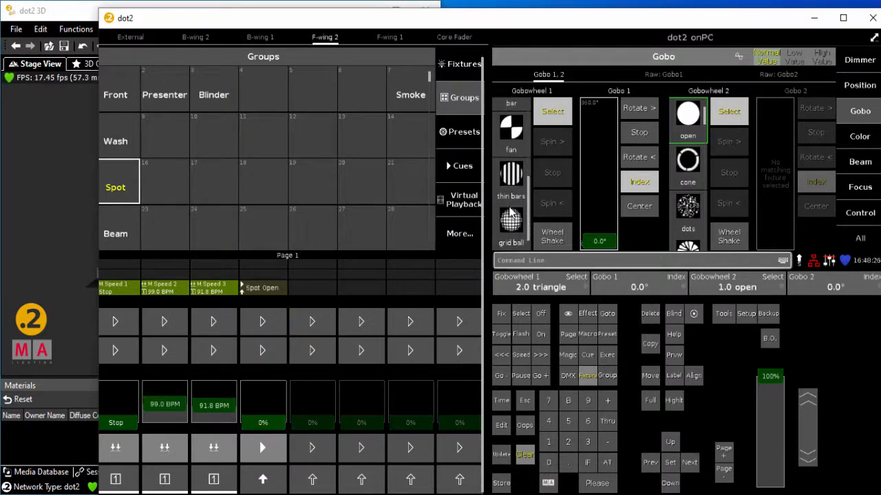
click(510, 218)
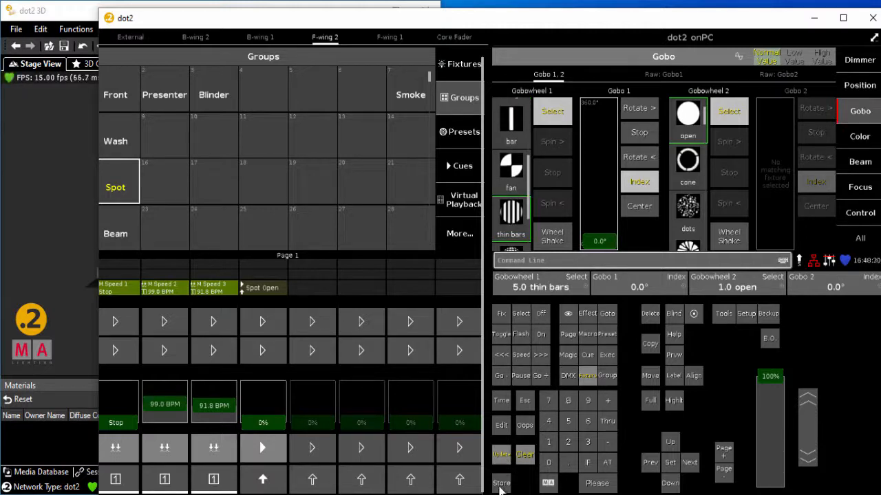
click(500, 484)
click(265, 450)
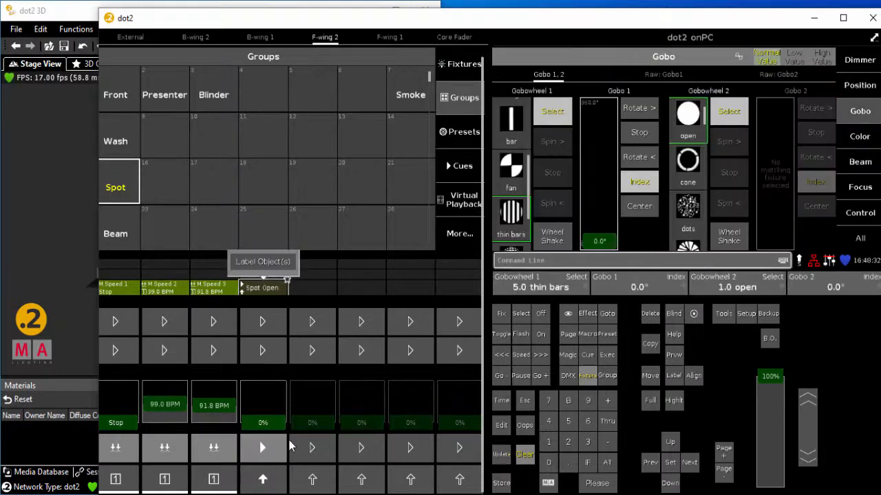
Step: Set Gobowheel 1 to grid ball and store it as the next cue on the Spot Open executor
scroll(527, 206, up, 3)
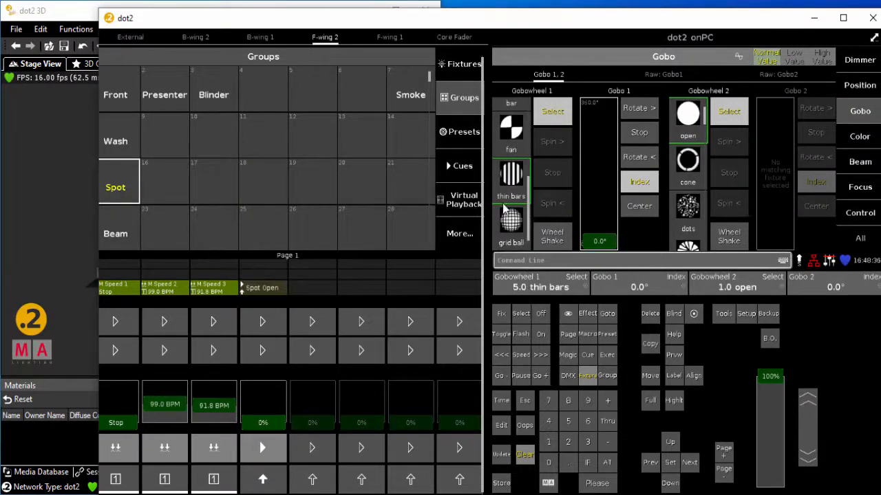
click(511, 224)
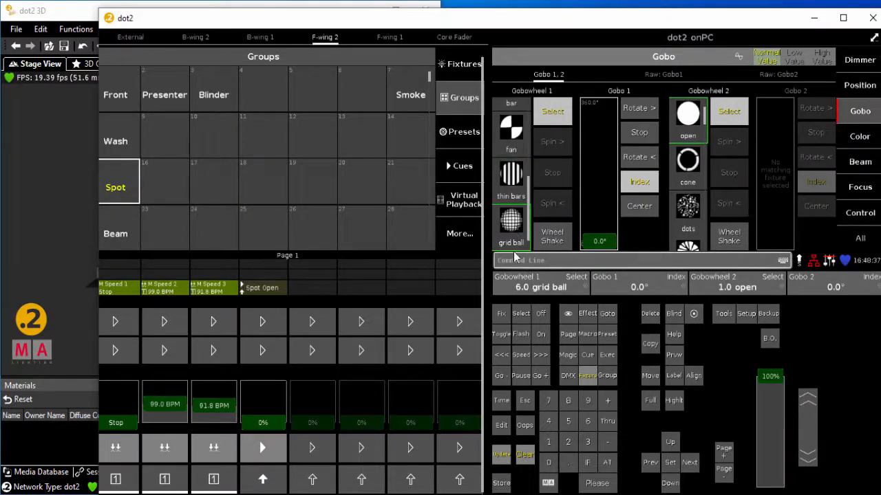
click(500, 484)
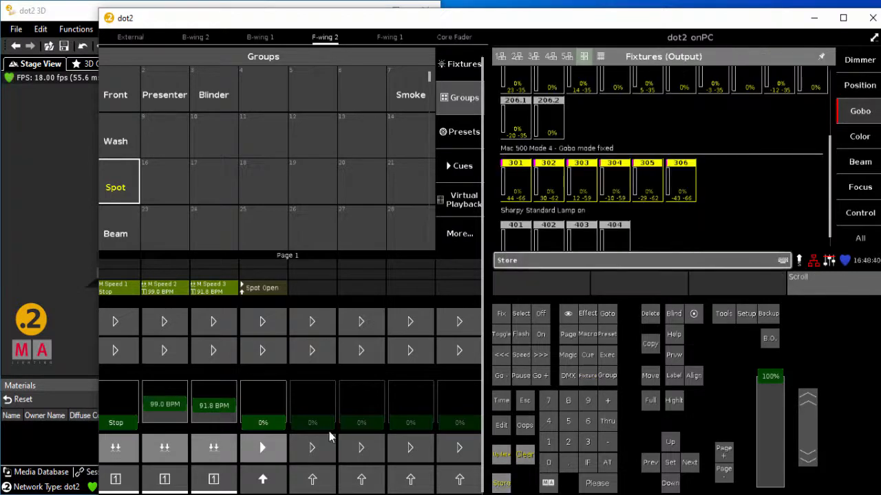
click(271, 446)
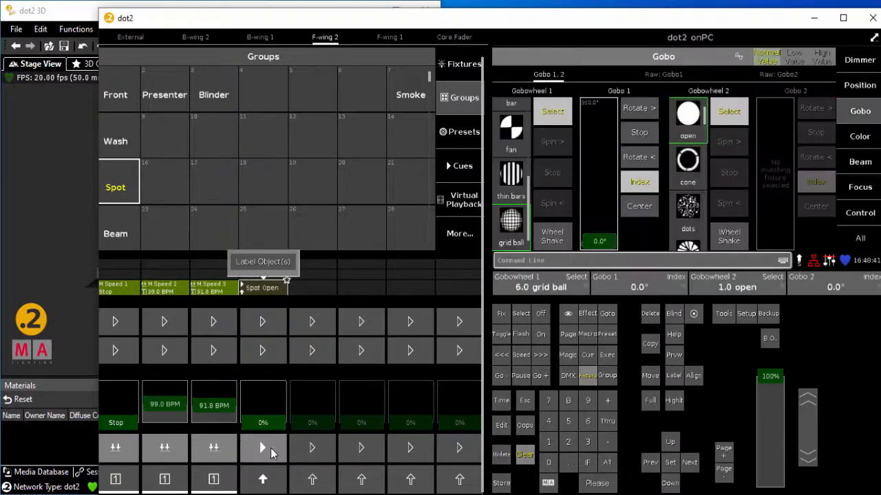
Step: Store Gobowheel 1 open with Gobowheel 2 cone as the next Spot Open cue, and clear the programmer
click(690, 165)
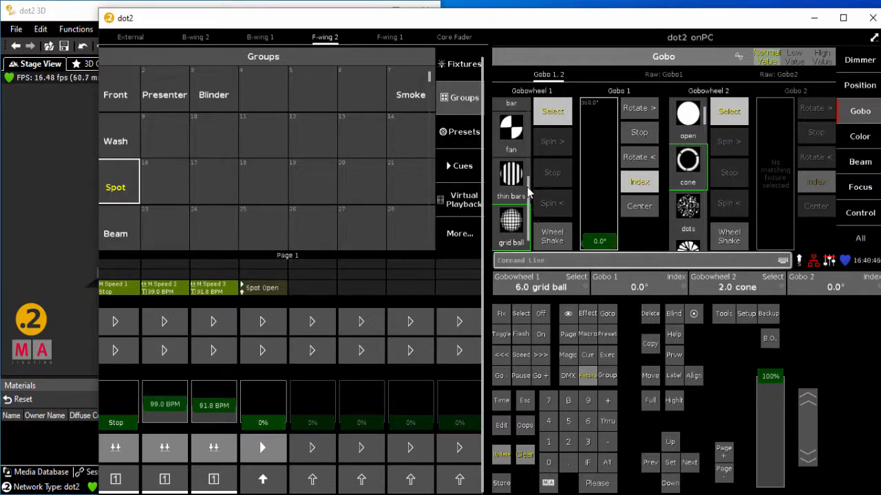
scroll(519, 123, up, 3)
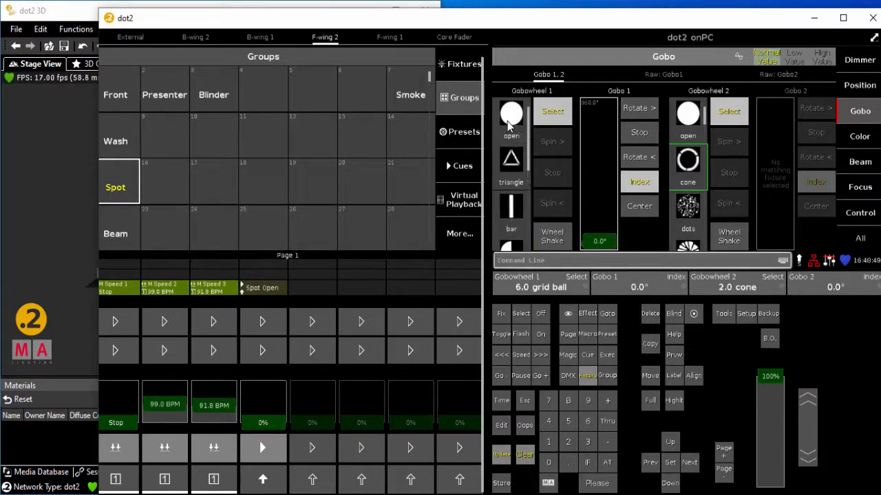
click(509, 124)
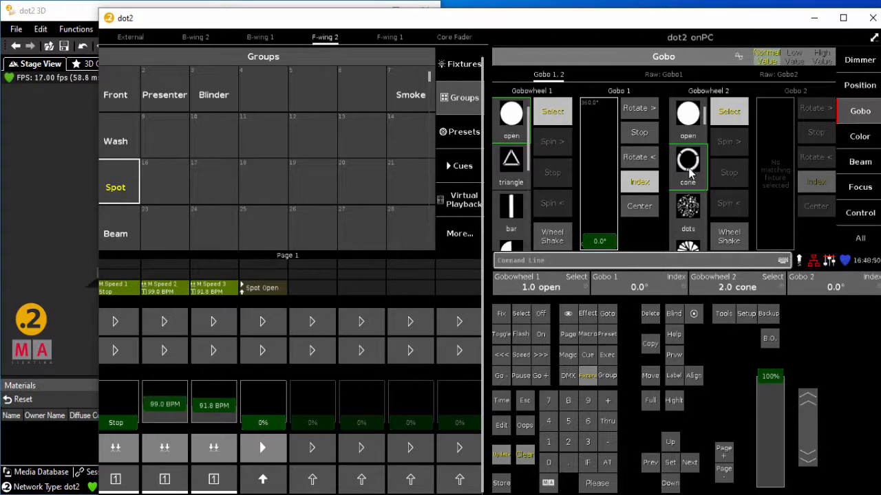
click(501, 483)
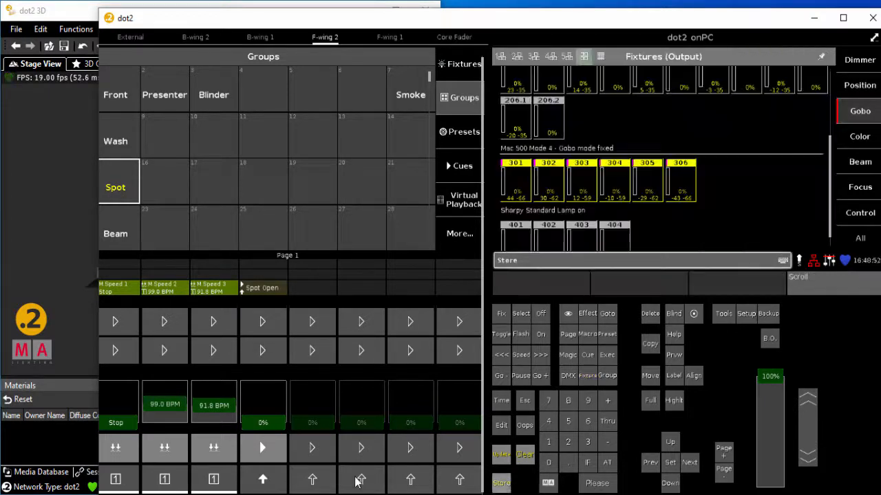
click(265, 449)
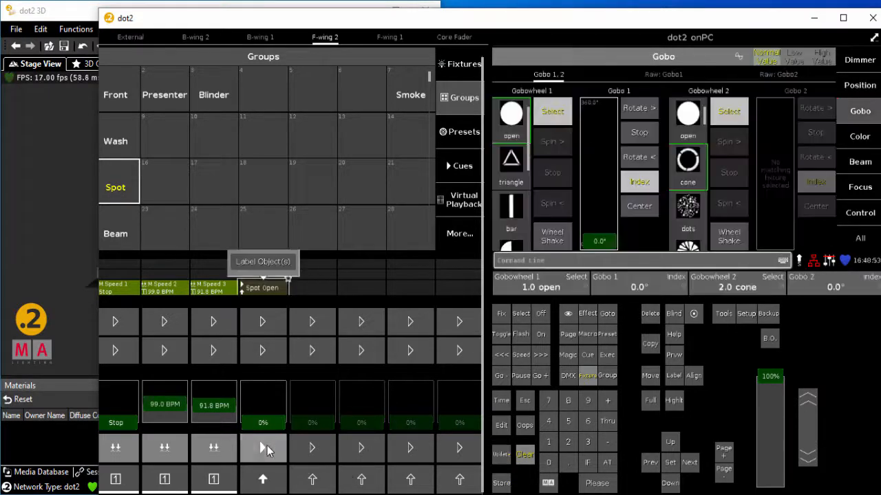
click(524, 454)
Step: Disable Autostart and Autostop for the Spot Open executor and assign Go Back to its lower button
click(258, 286)
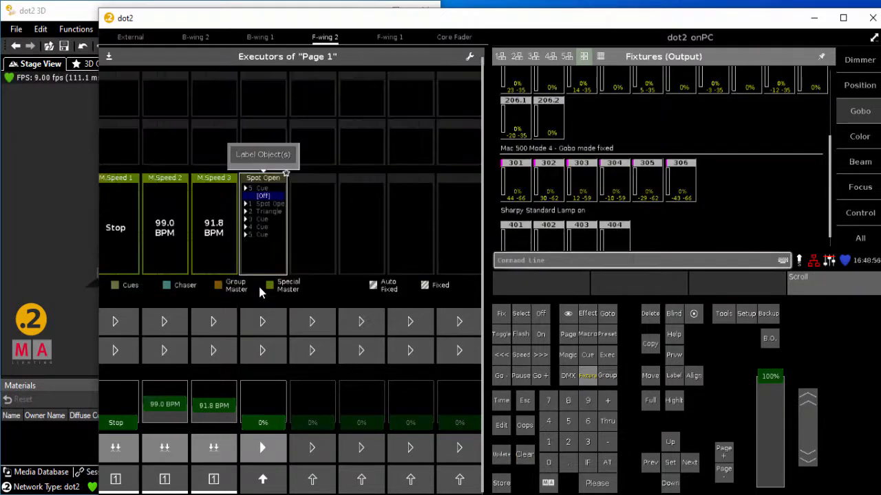
click(260, 244)
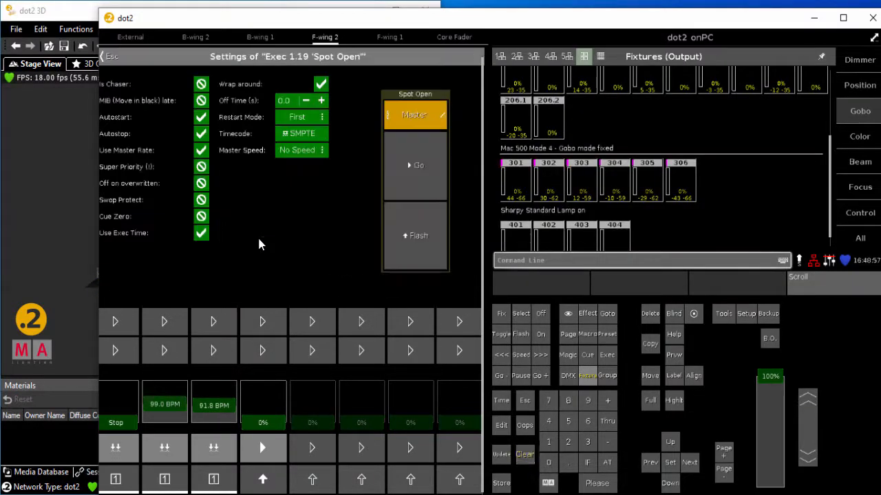
click(201, 133)
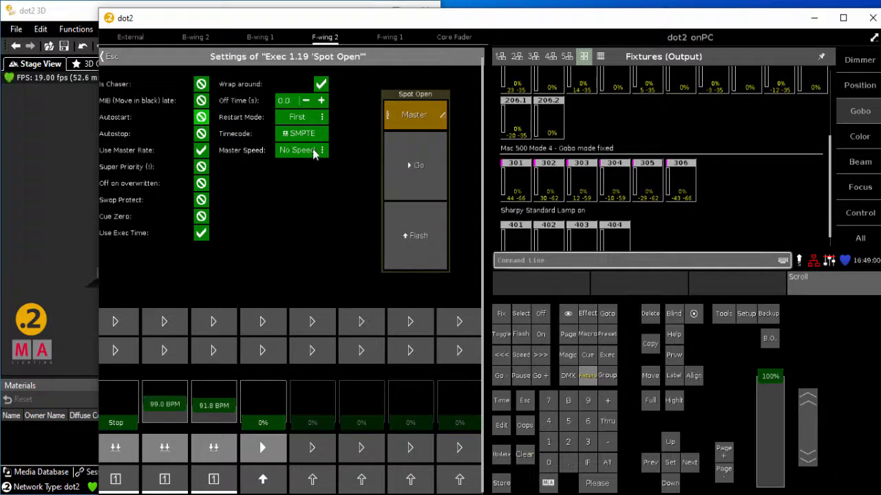
click(426, 245)
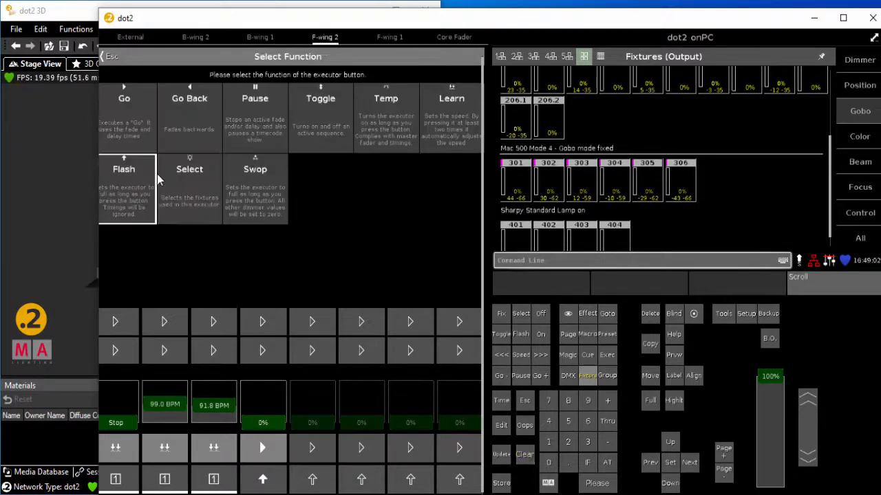
click(190, 128)
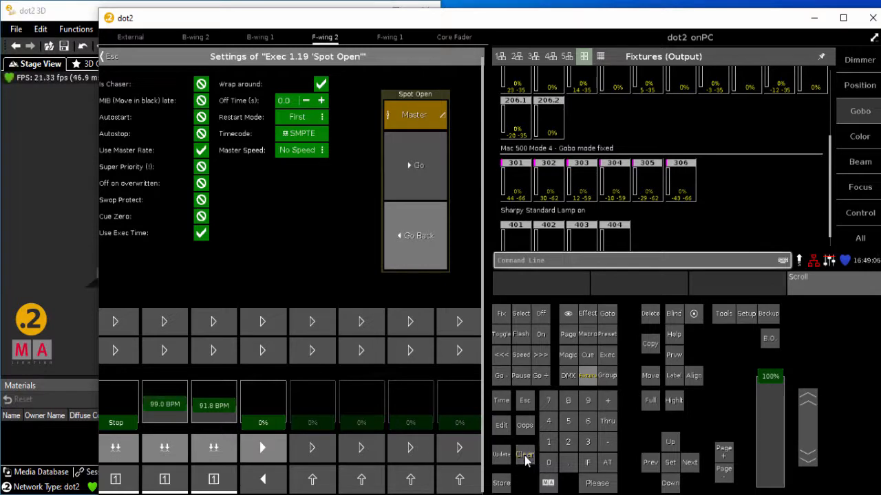
click(104, 54)
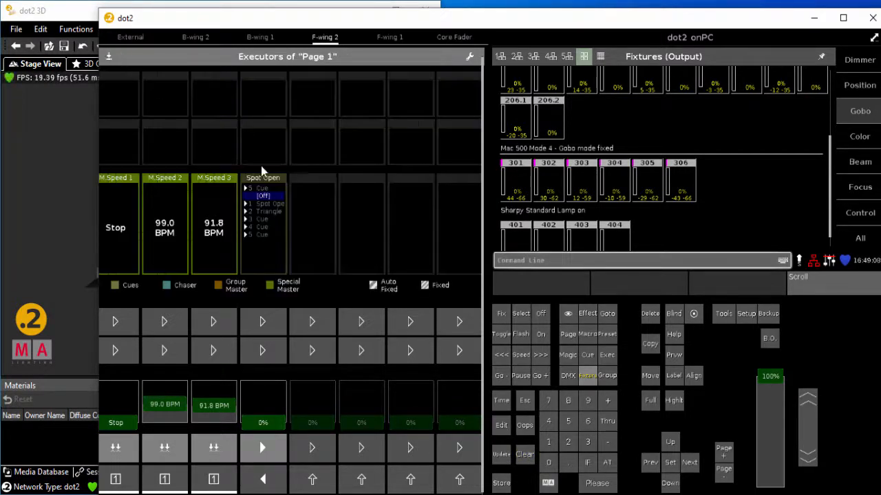
Step: Select the Beam group and set its Gobowheel 1 to open
click(605, 379)
click(517, 234)
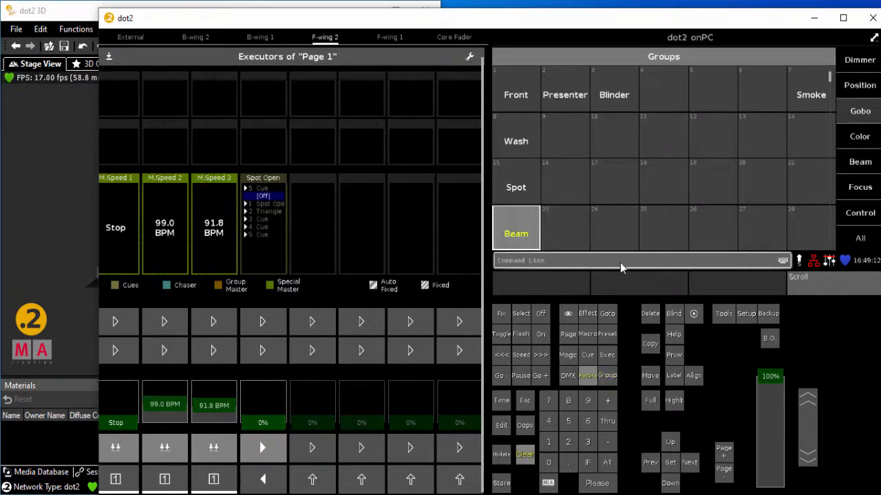
click(860, 112)
click(512, 117)
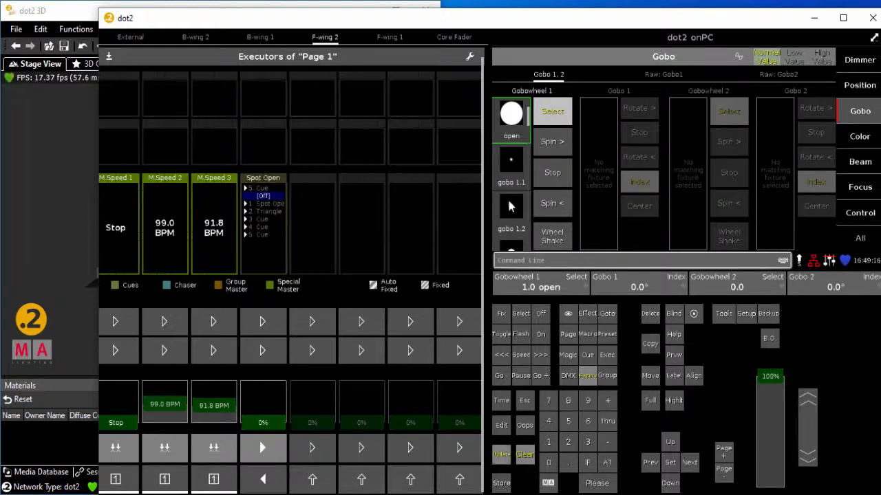
Step: Store the Beam gobo look on the empty executor next to Spot Open and label it Beam Open
click(502, 484)
click(312, 448)
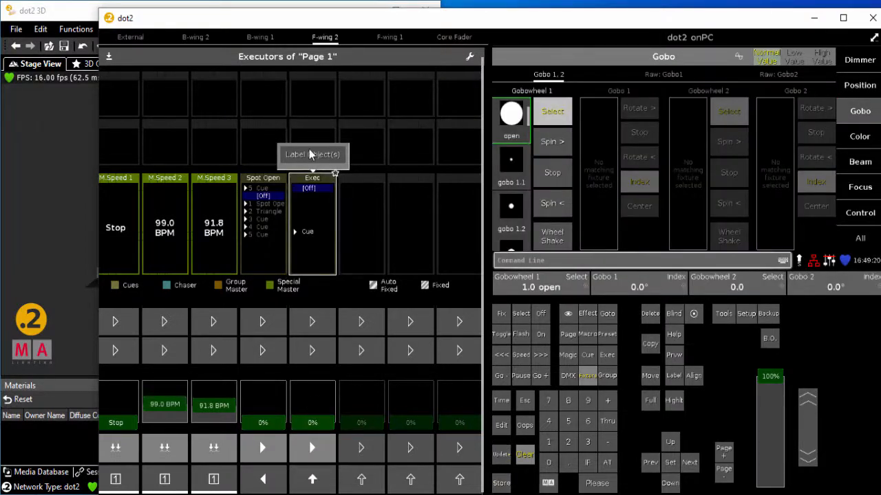
click(311, 154)
key(shift)
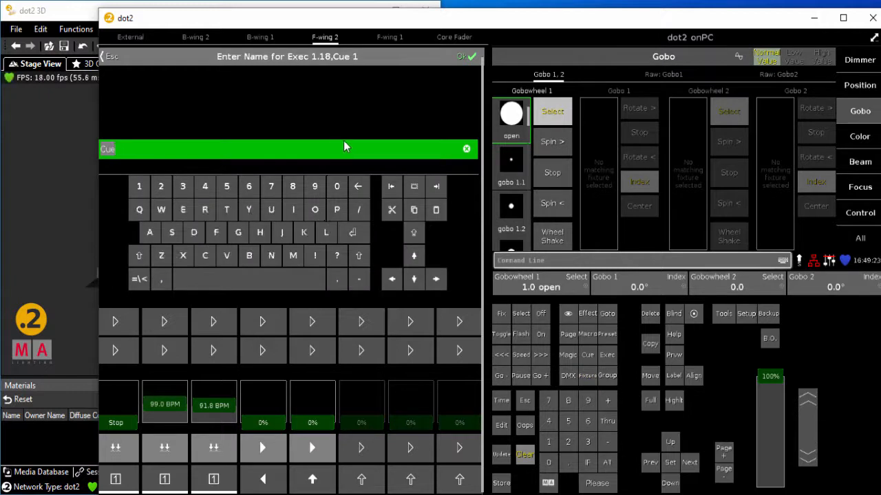
text(Beam Open)
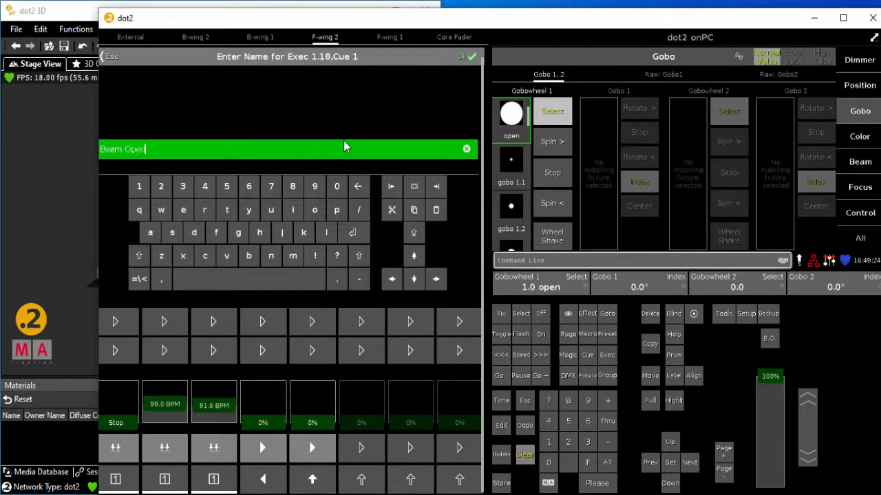
key(Return)
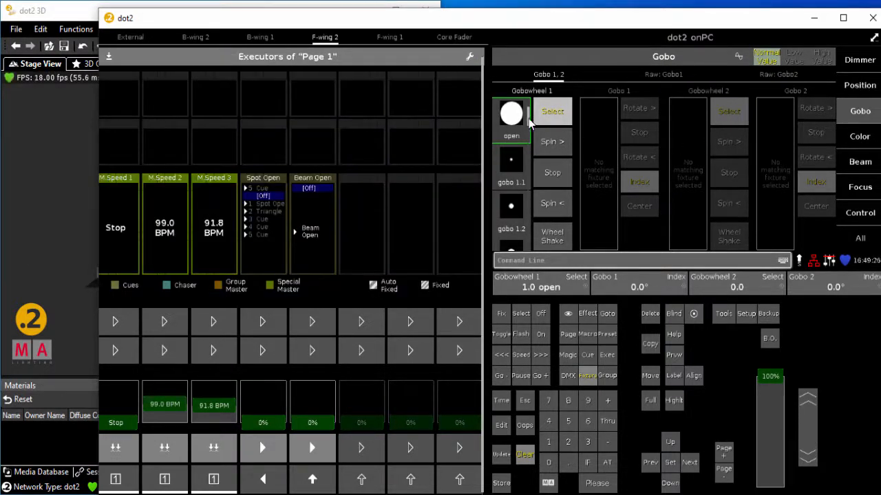
Step: Set the Beam fixtures' Gobowheel 1 to gobo 1.7 and store it on the Beam Open executor as a second cue
scroll(514, 176, down, 4)
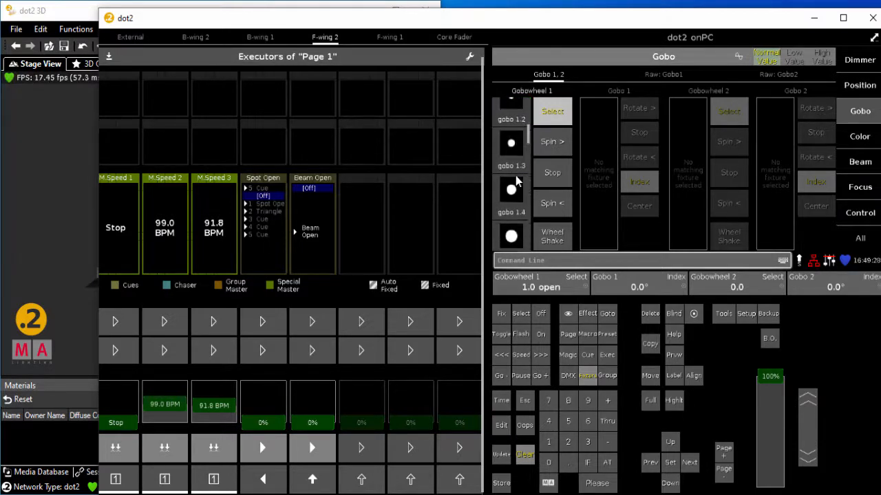
scroll(514, 175, down, 2)
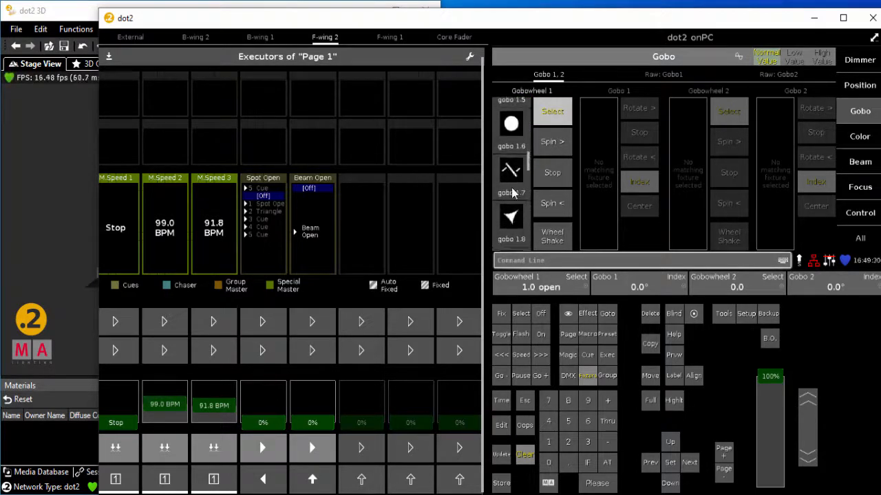
click(512, 172)
click(501, 483)
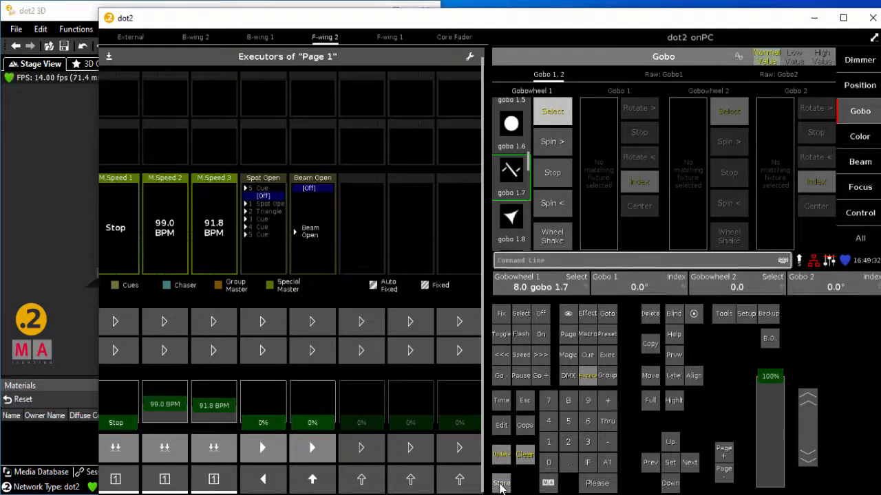
click(311, 454)
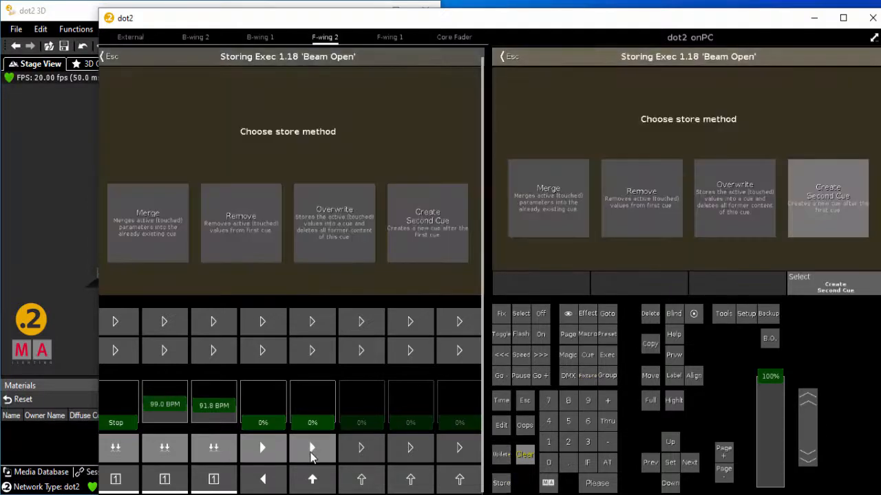
click(415, 239)
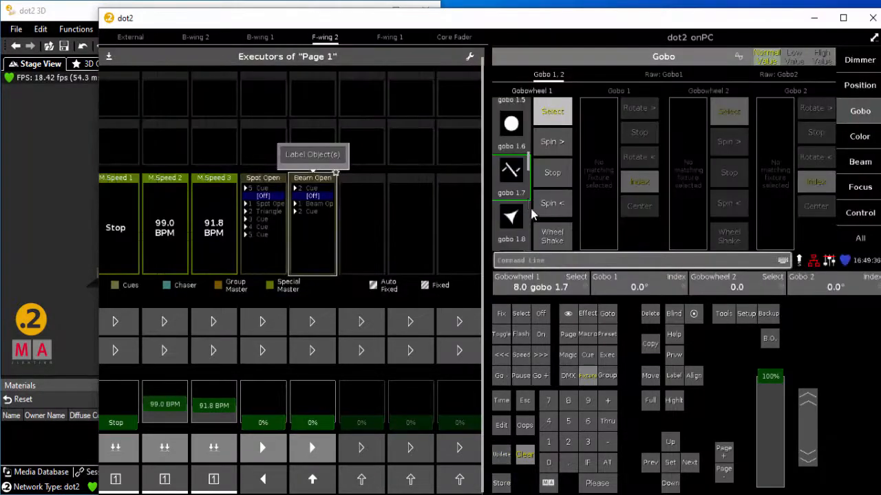
Step: Choose gobo 1.10 on Gobowheel 1 and store it as the third Beam Open cue
scroll(527, 206, down, 3)
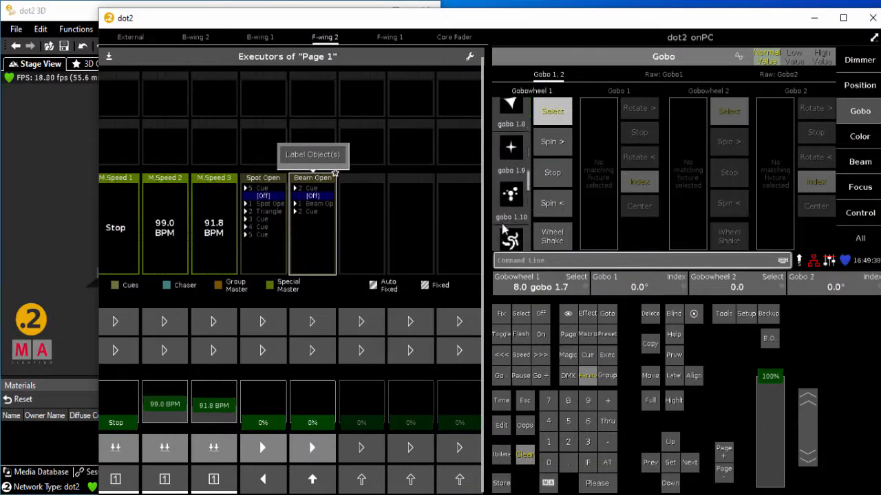
click(510, 198)
click(502, 484)
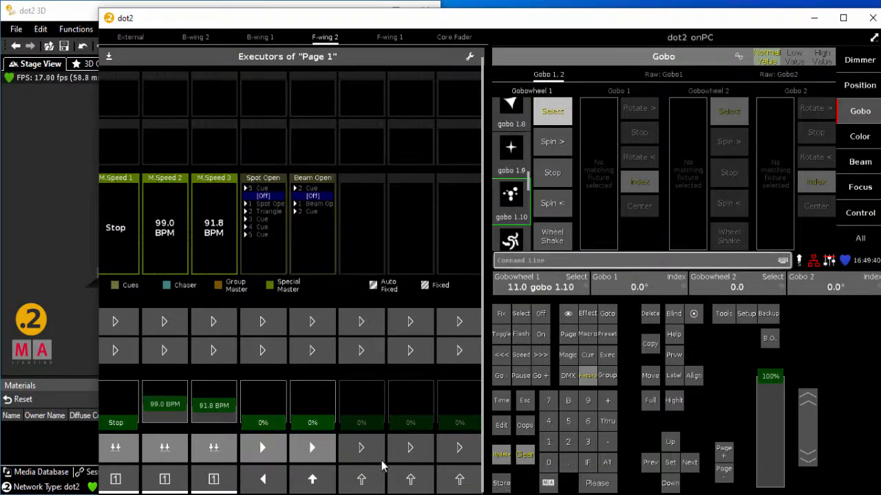
click(319, 458)
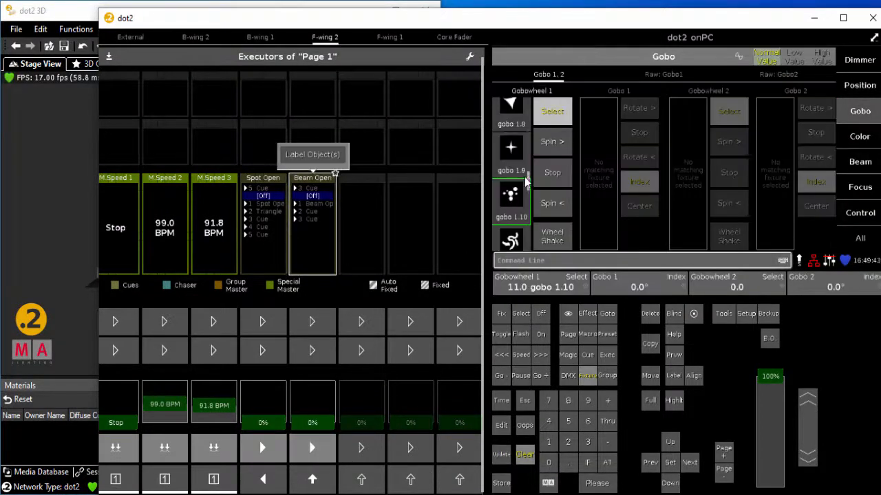
Step: Store gobo 1.14 on Gobowheel 1 as the fourth Beam Open cue and clear the programmer
drag(529, 178, 525, 104)
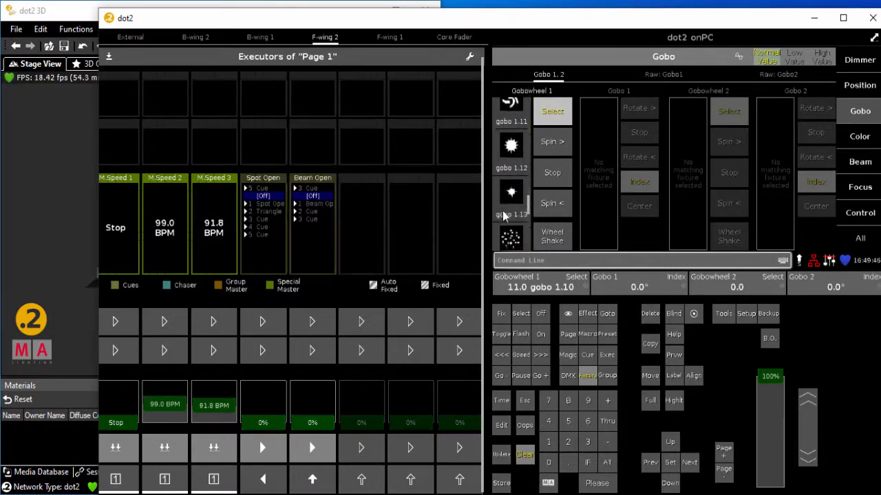
click(511, 180)
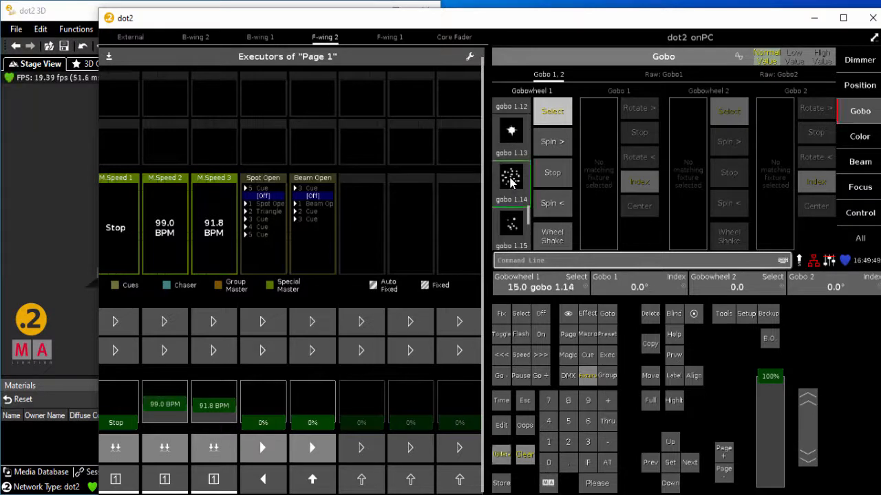
click(501, 483)
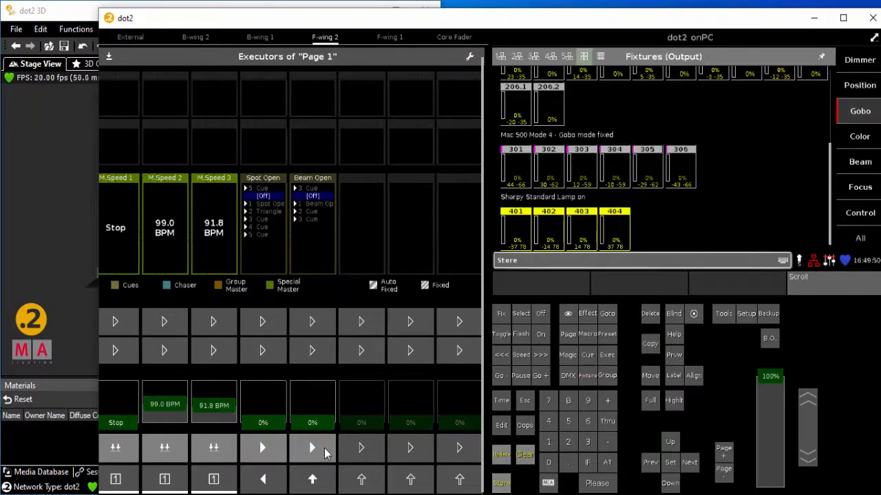
click(321, 448)
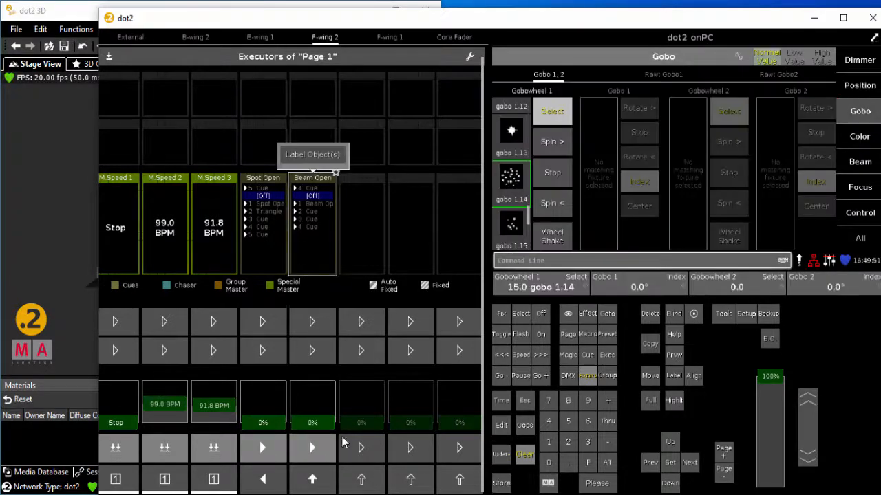
click(520, 459)
Step: Disable Autostart and Autostop for the Beam Open executor, assign Go Back to its lower button, and return to the Groups pool
click(318, 256)
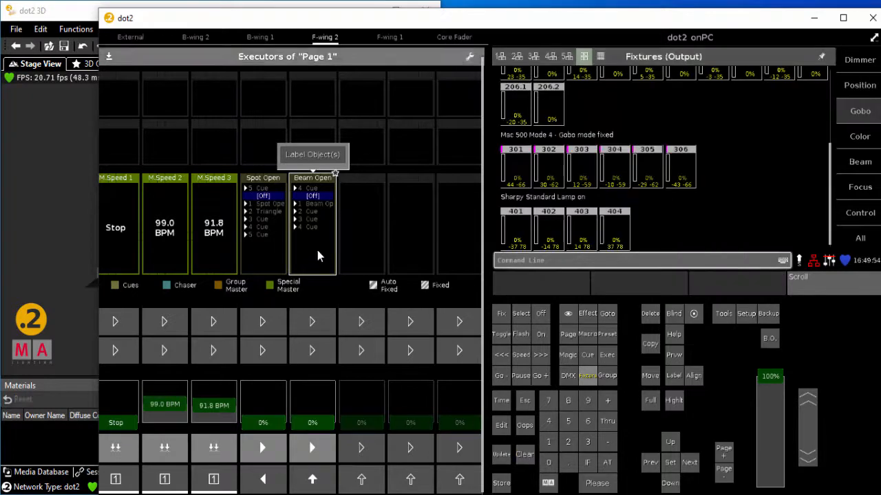
click(201, 133)
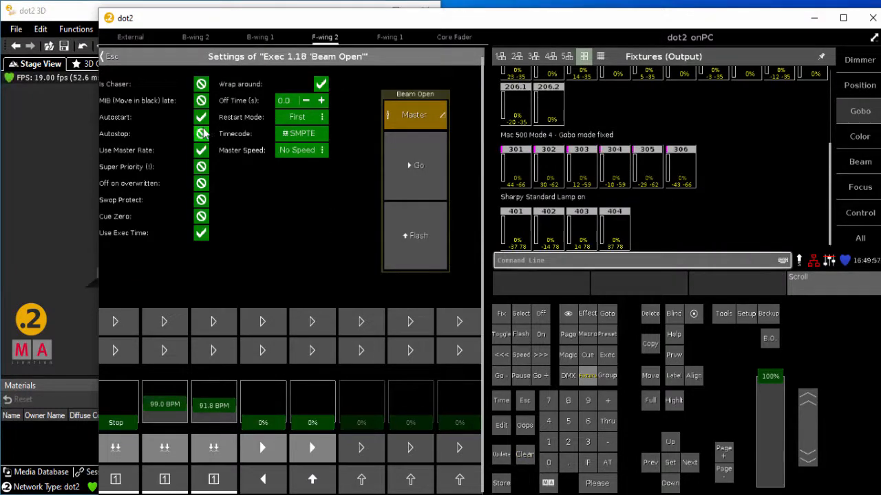
click(201, 117)
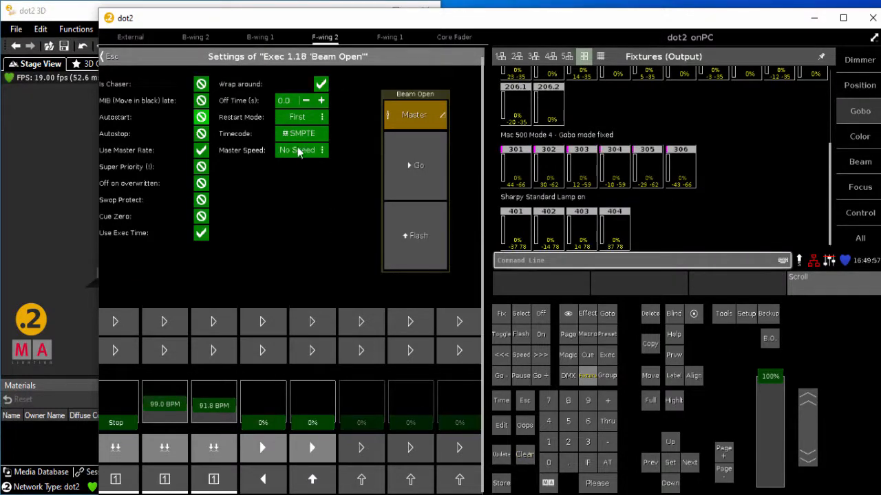
click(409, 243)
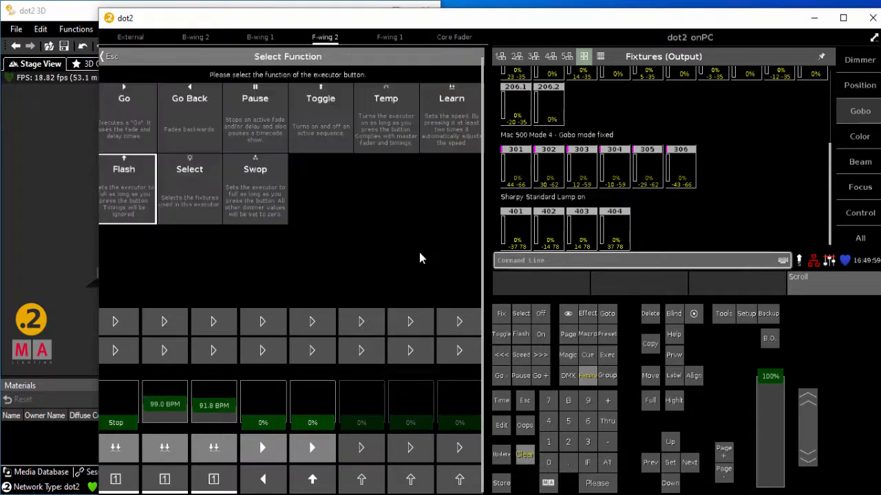
click(191, 124)
click(107, 59)
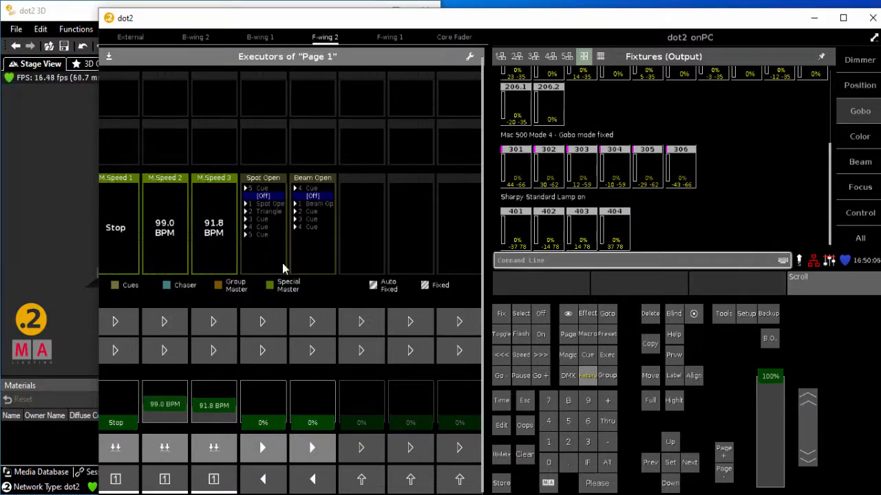
click(110, 59)
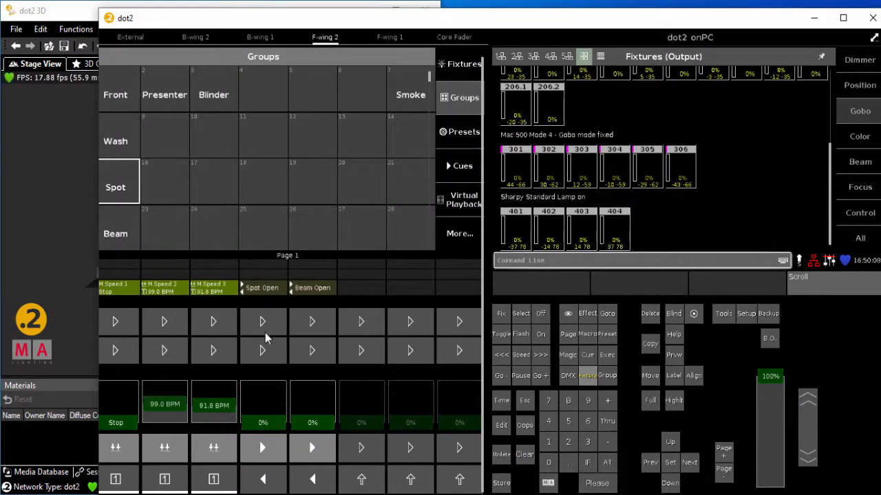
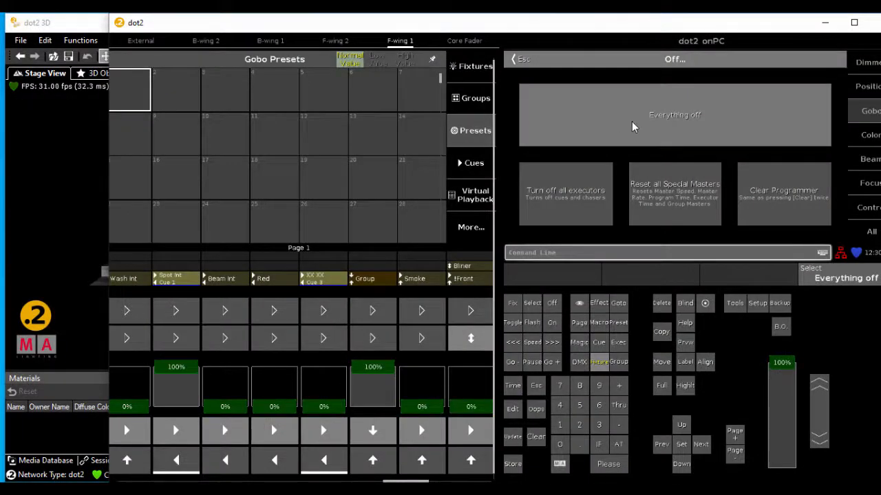
Step: Turn everything off, bring Spot Int up to 100%, and start the Pos singer executor
click(632, 121)
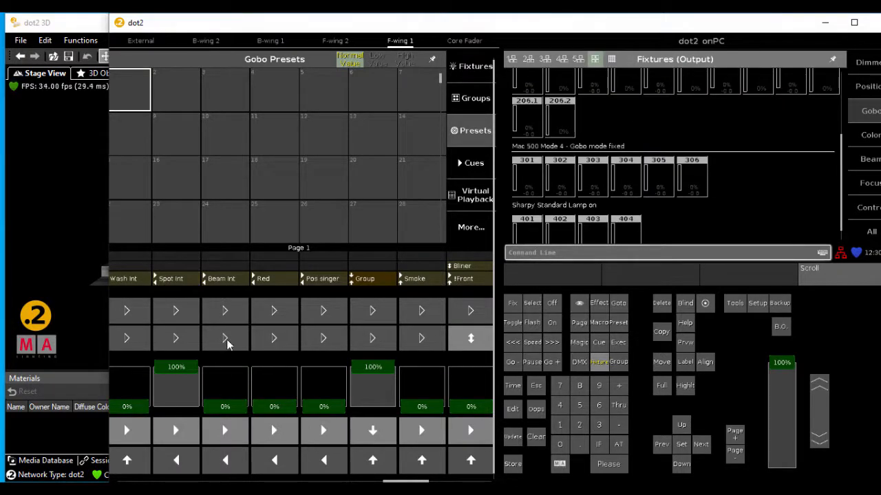
mouse_move(172, 365)
mouse_down()
mouse_move(176, 421)
mouse_move(181, 354)
mouse_up()
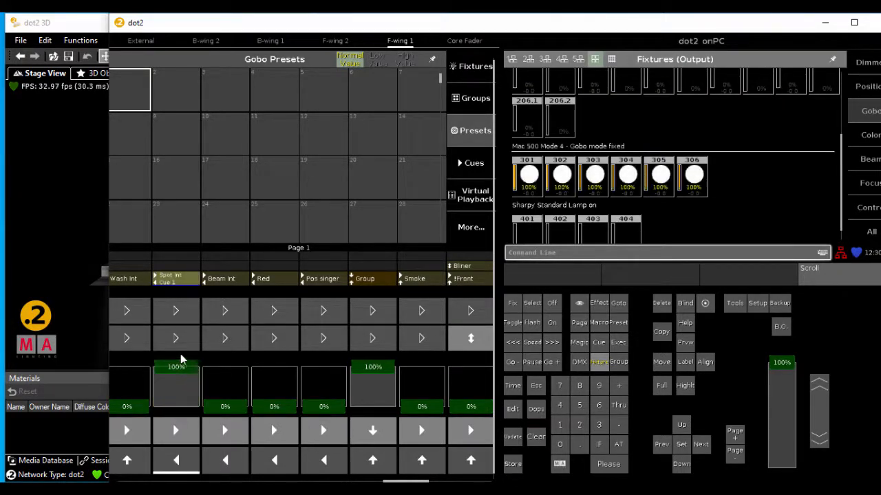
click(322, 434)
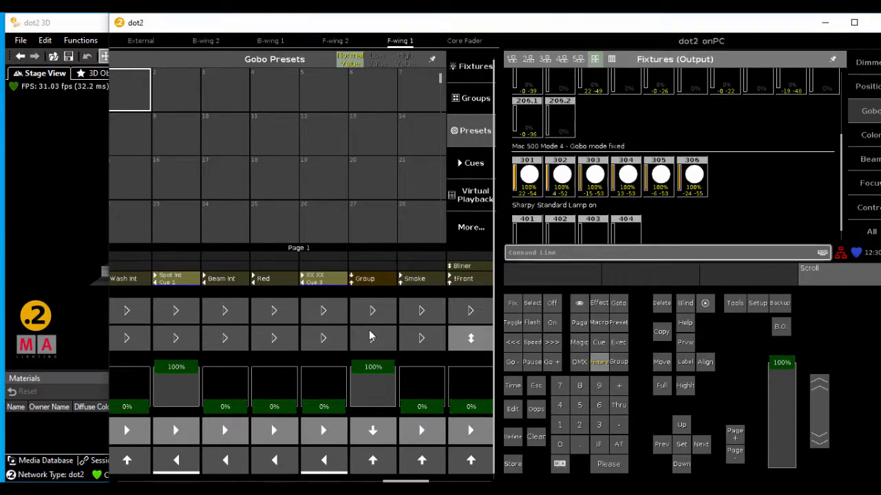
Step: Select spots 301 to 306, set Gobowheel 1 to triangle, and index Gobo 1 to about 147.6°
drag(733, 192, 516, 168)
click(869, 114)
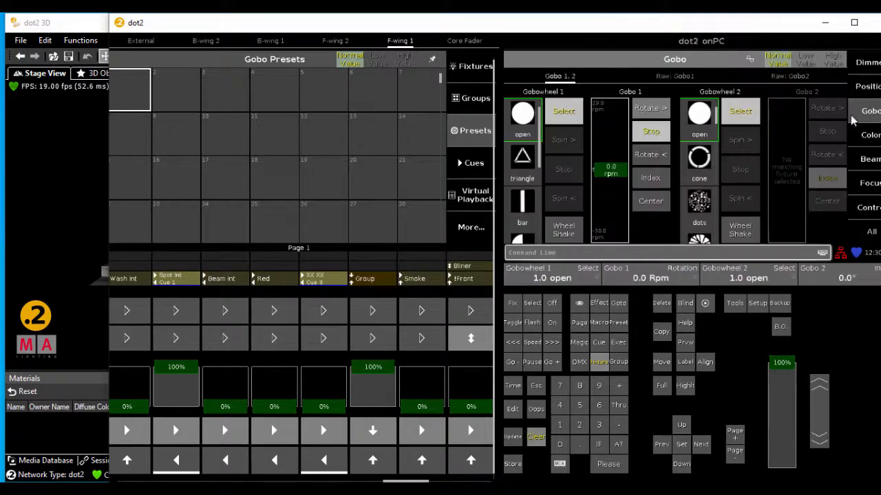
click(523, 160)
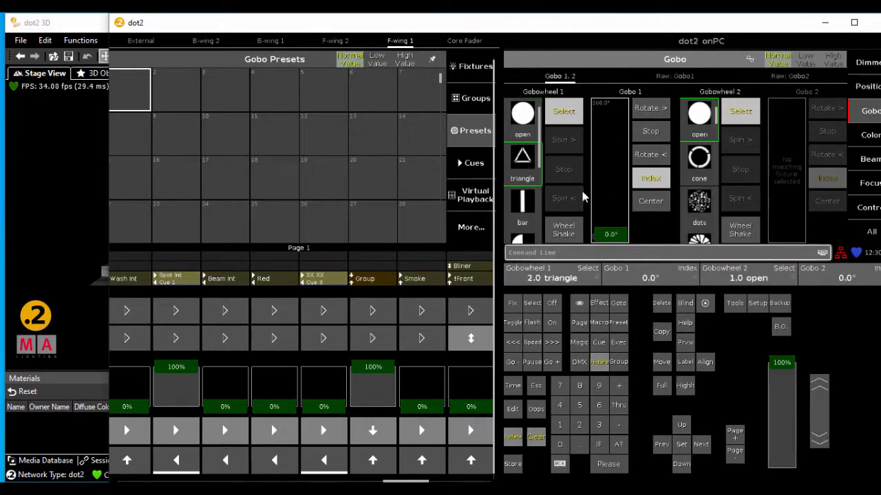
drag(610, 238, 616, 187)
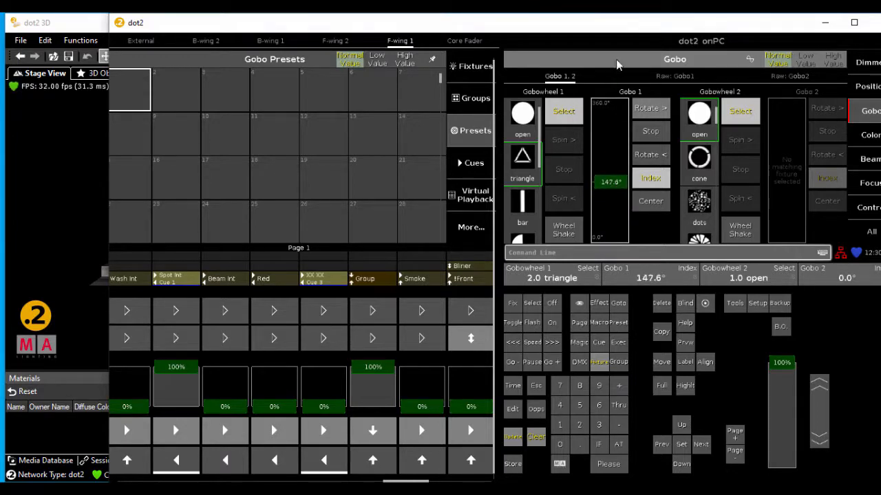
Step: Uncover the 3D stage view and switch Gobo 1 from index to forward rotation at about 4.3 rpm
click(651, 130)
drag(610, 28, 738, 28)
drag(732, 173, 732, 166)
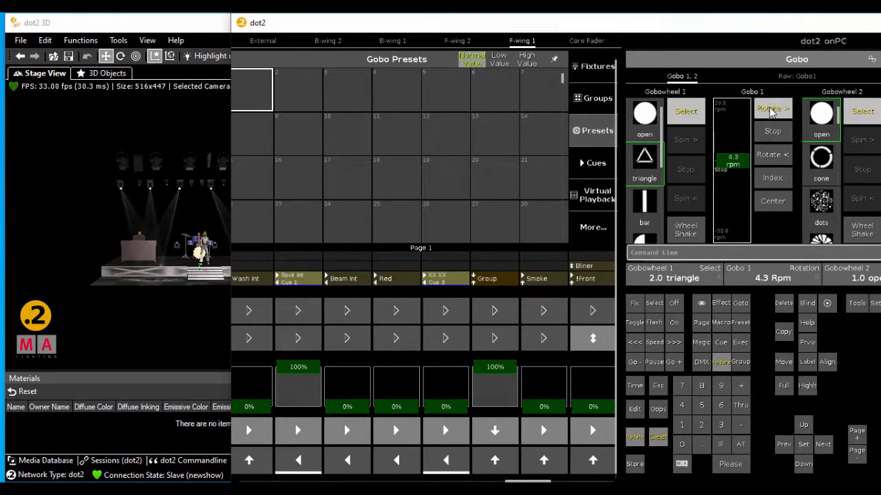
click(770, 110)
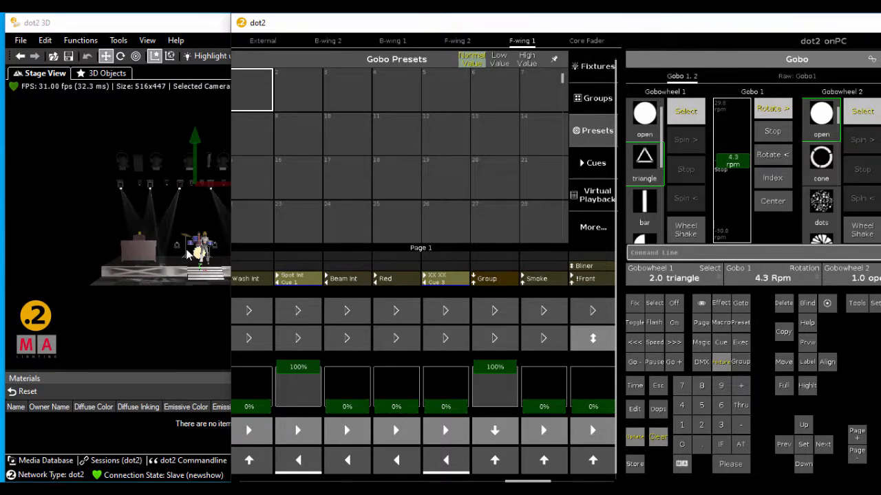
Step: Store the rotating triangle look as the first gobo preset and label it GoboRot
click(635, 466)
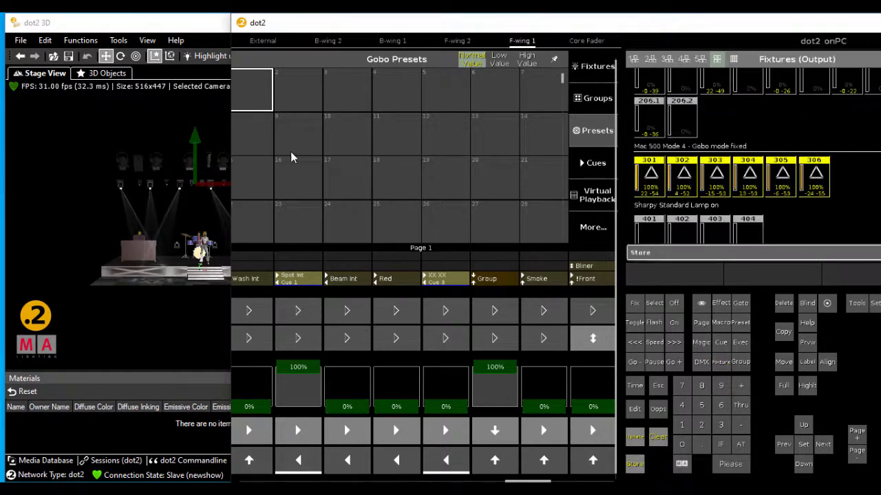
click(256, 97)
click(262, 136)
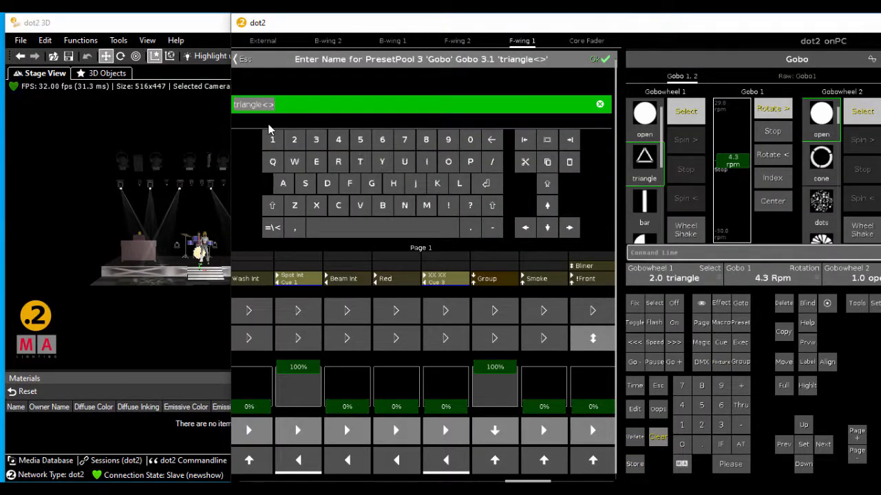
text(coboRot)
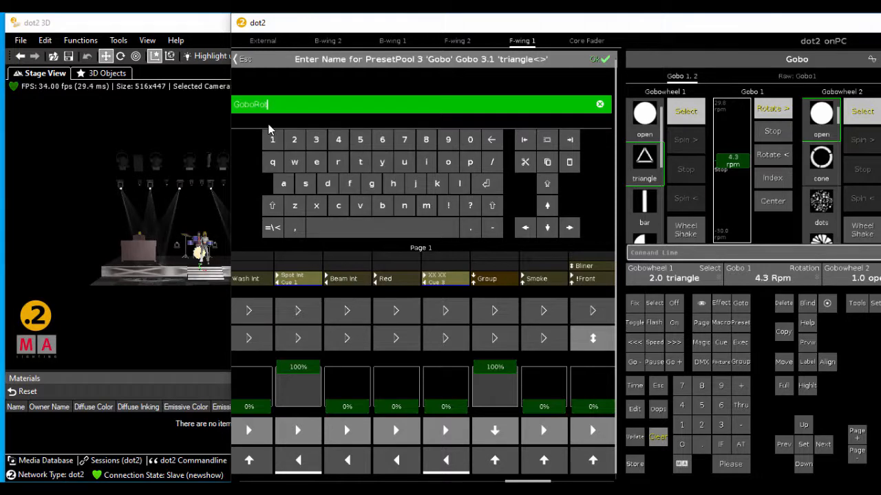
key(Return)
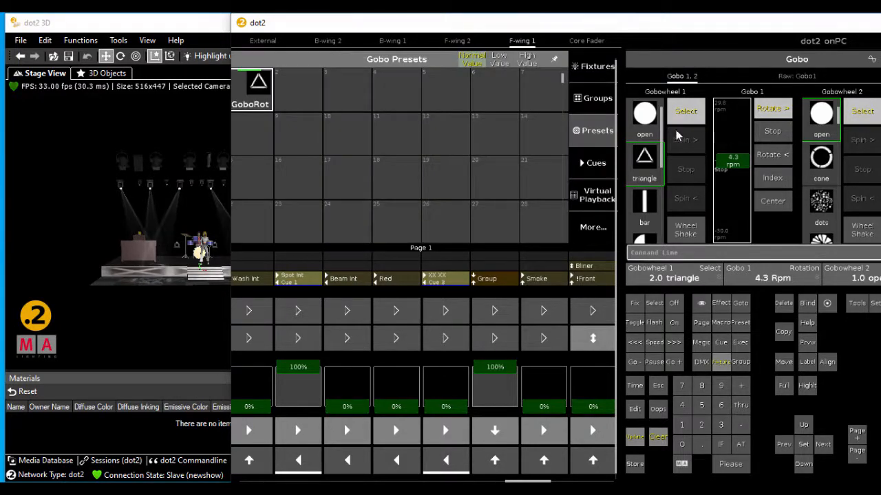
Step: Set Gobowheel 1 to bar with Gobo 1 rotating at about 6.2 rpm and store it as the second gobo preset
click(652, 134)
scroll(651, 166, down, 5)
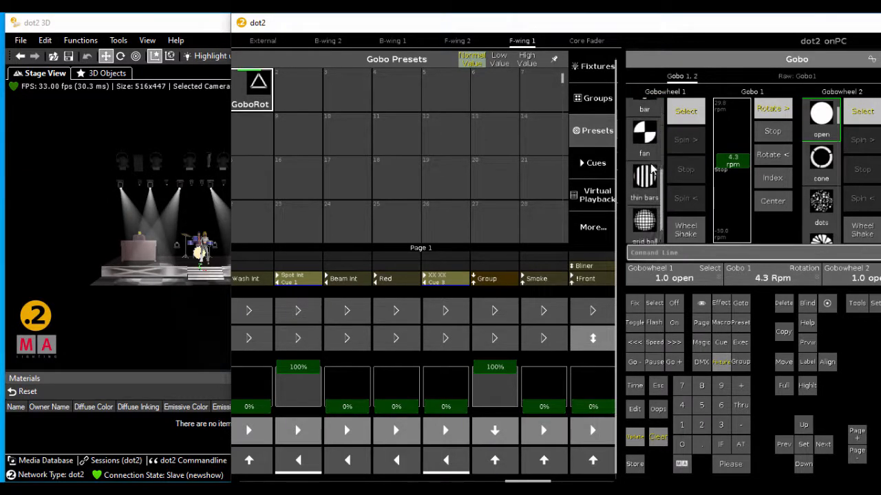
scroll(651, 169, up, 3)
click(637, 179)
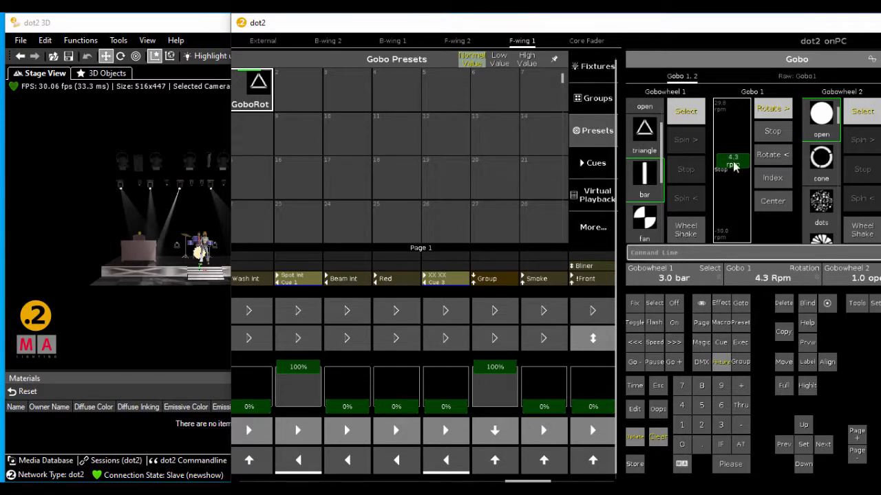
drag(734, 166, 733, 161)
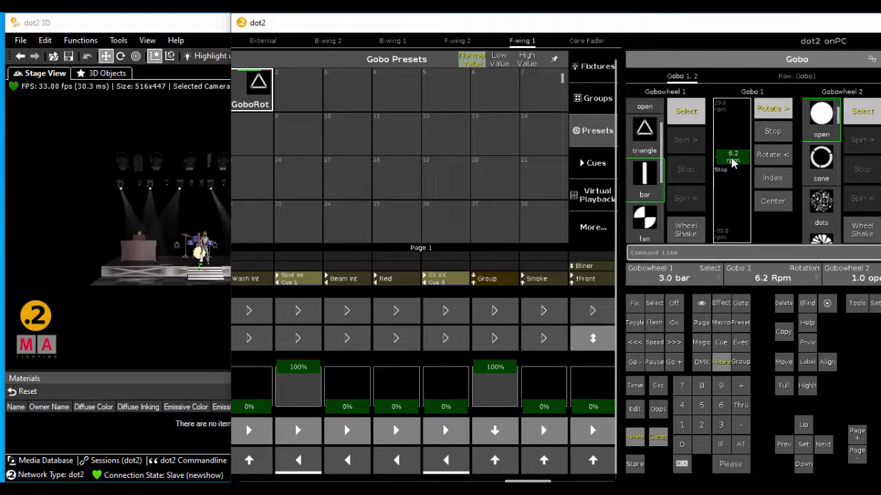
click(637, 465)
click(299, 102)
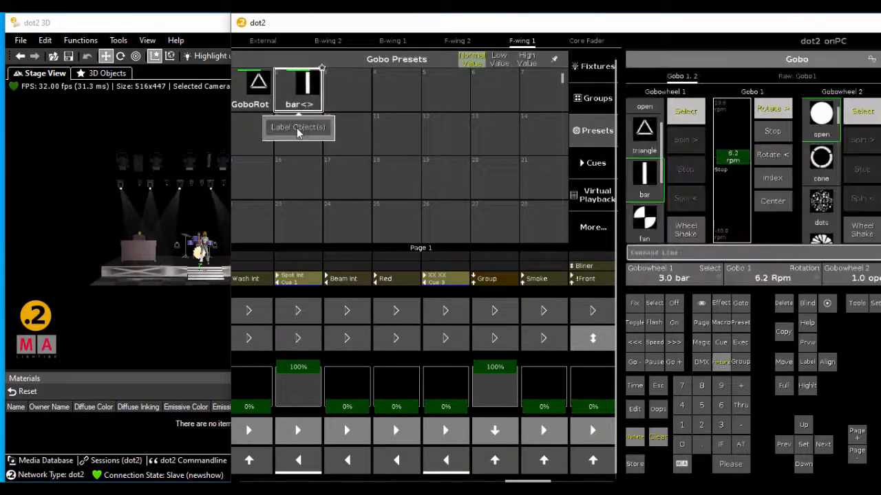
Step: Label the second gobo preset GoboRot2 and clear the programmer
click(297, 130)
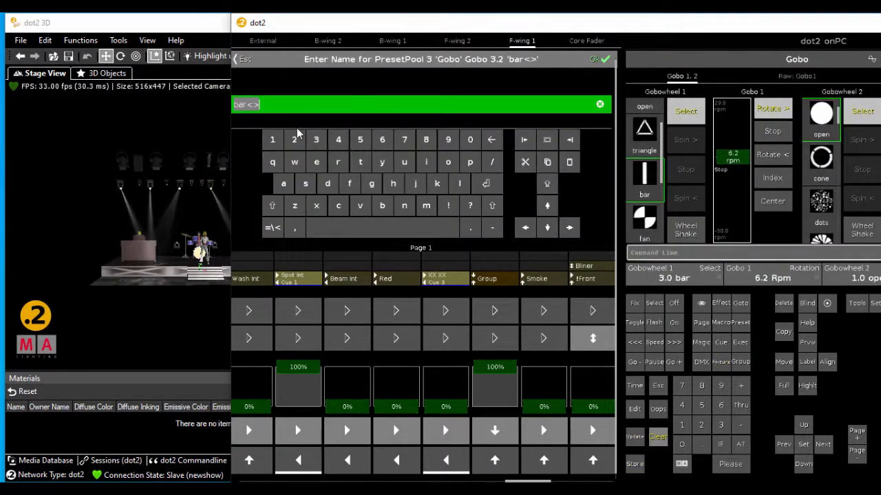
text(goboRo)
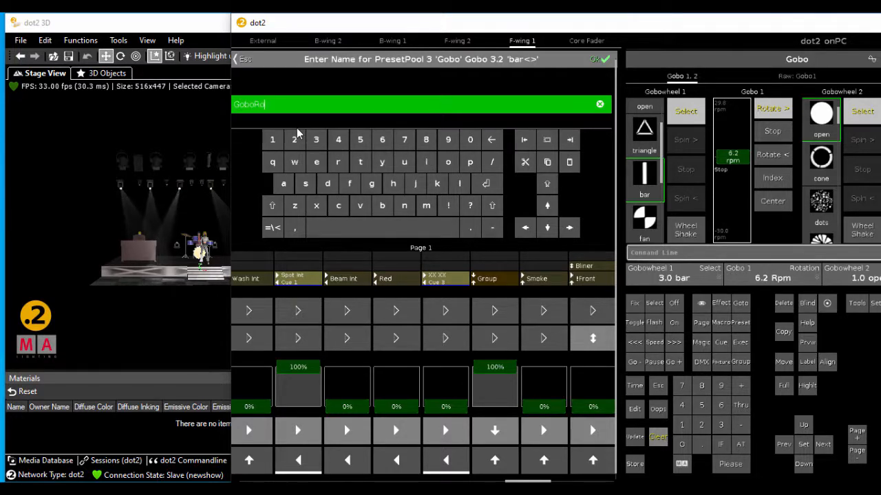
text(t2)
key(Return)
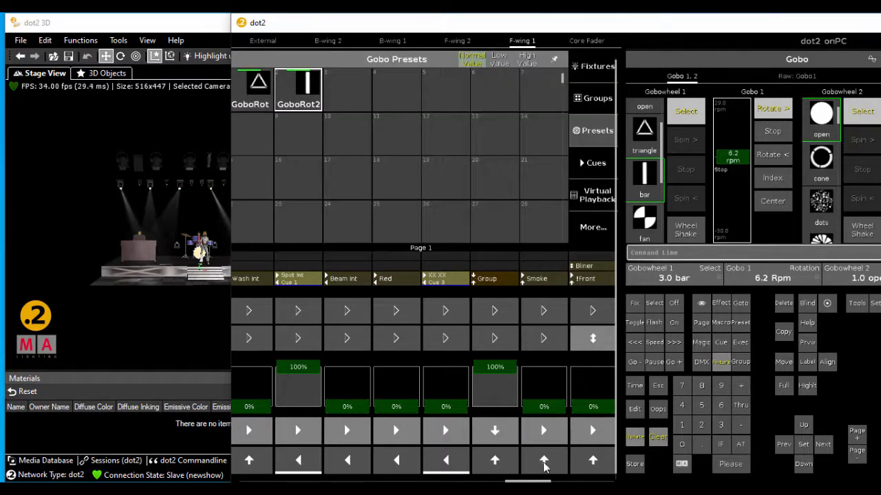
click(657, 436)
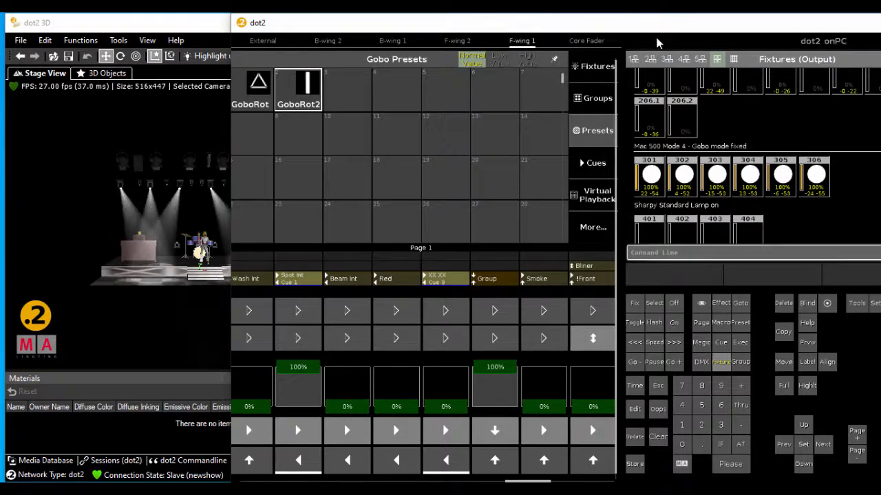
Step: Maximize the dot2 console window and run the Spot Open cue list on F-wing 2 forward to Cue 4
drag(695, 27, 626, 27)
drag(809, 33, 734, 25)
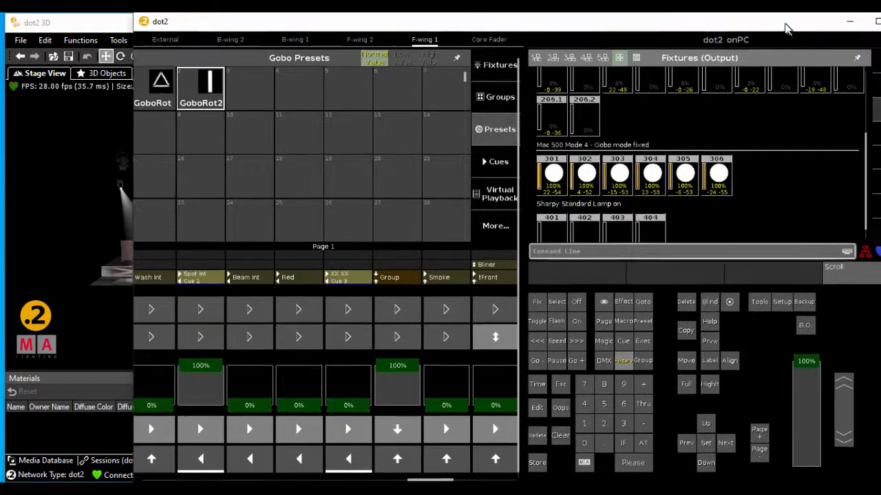
click(874, 24)
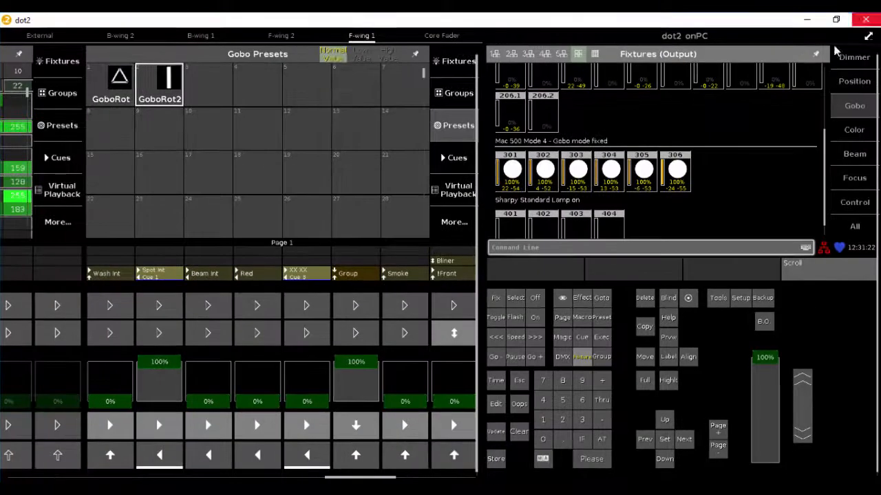
click(291, 40)
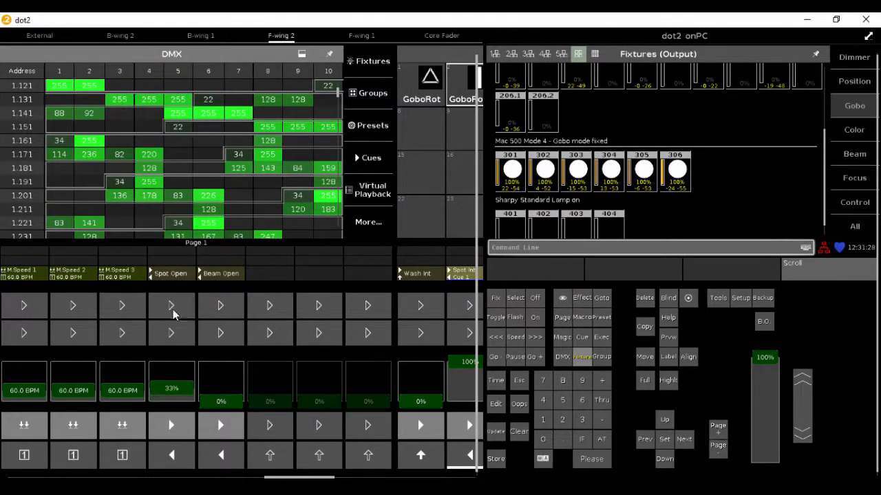
click(172, 331)
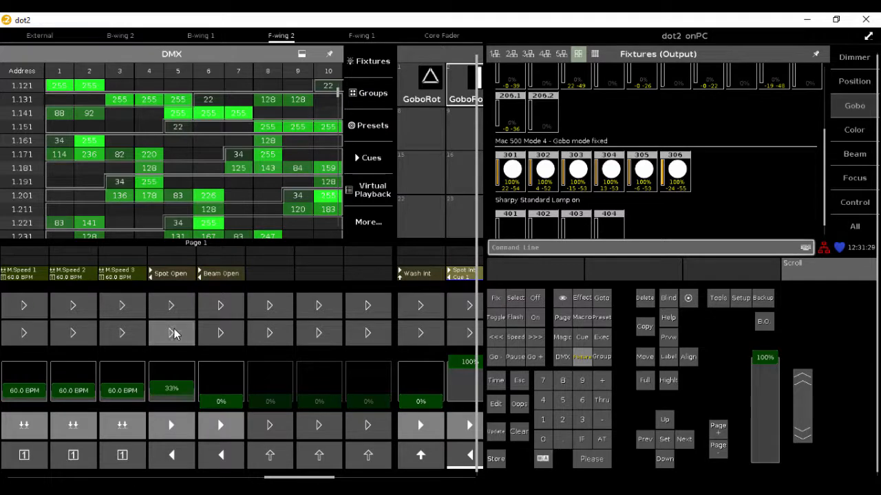
click(175, 423)
click(176, 424)
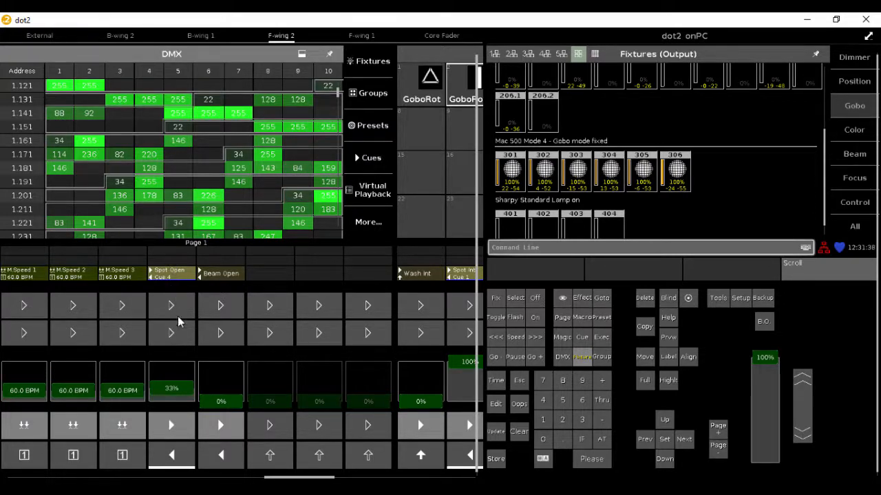
Step: Store the GoboRot preset for spots 301 to 306 on the lower button executor above Spot Open, labelled GoboRot1
click(367, 129)
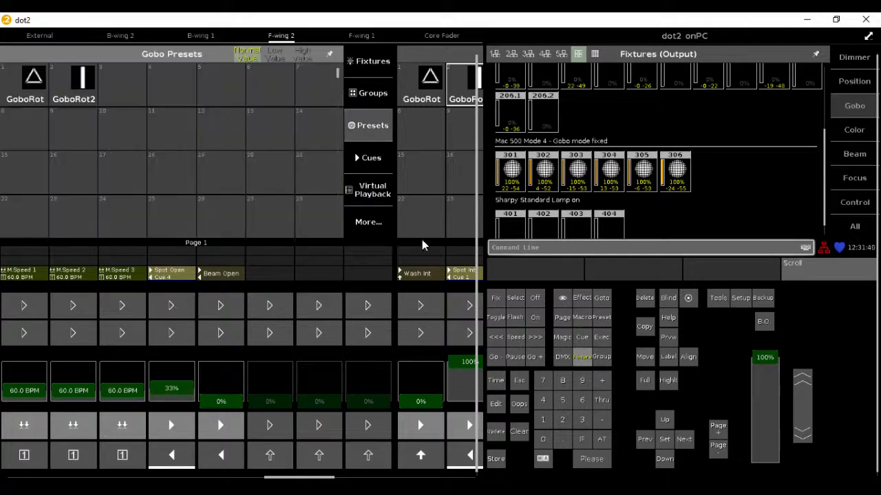
drag(719, 184, 424, 171)
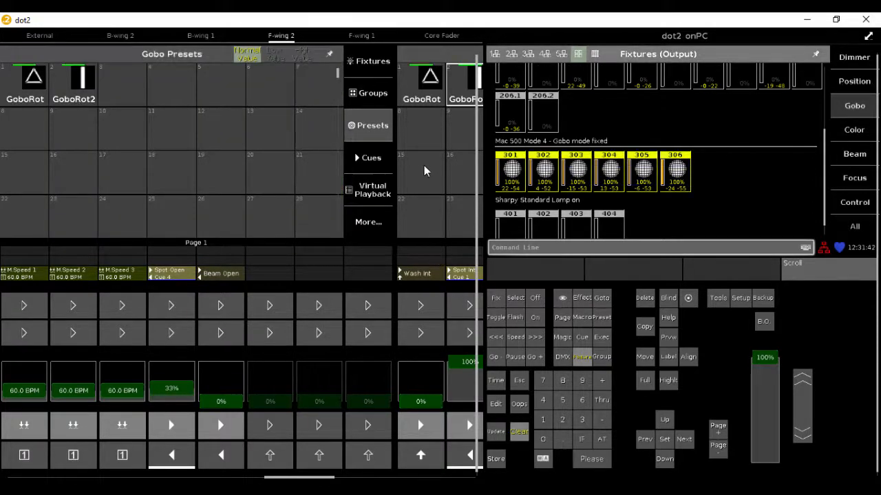
click(31, 95)
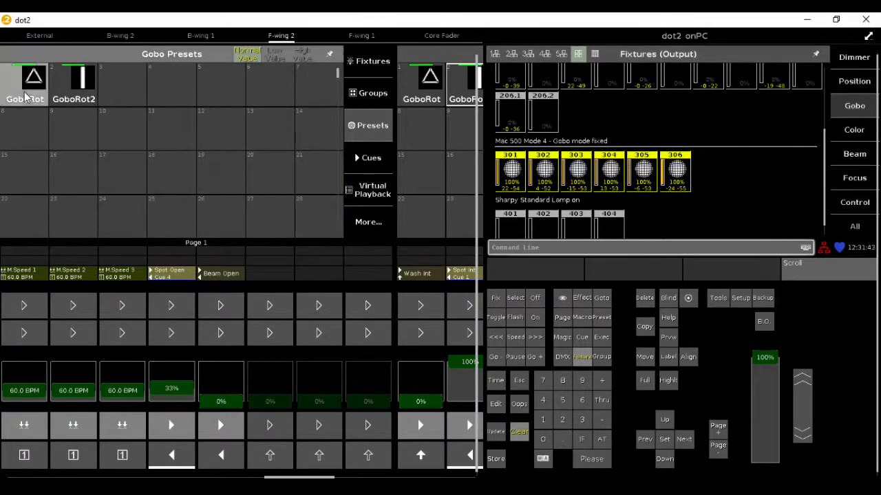
click(496, 458)
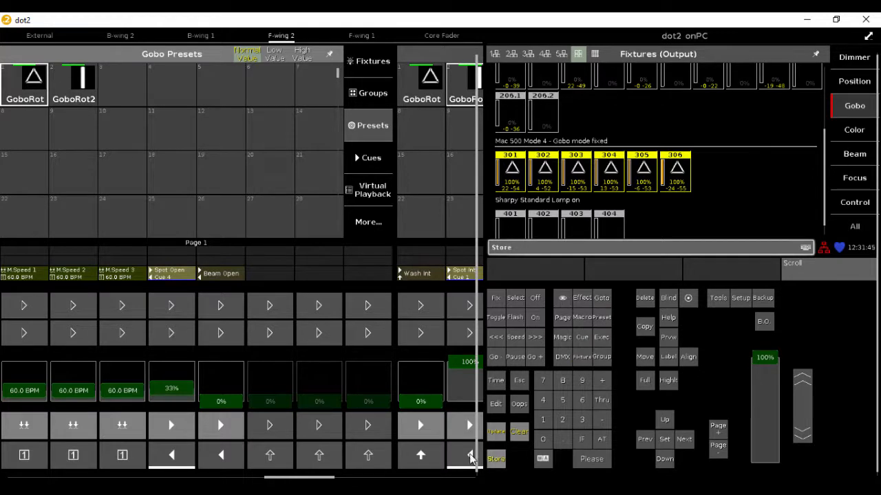
click(172, 335)
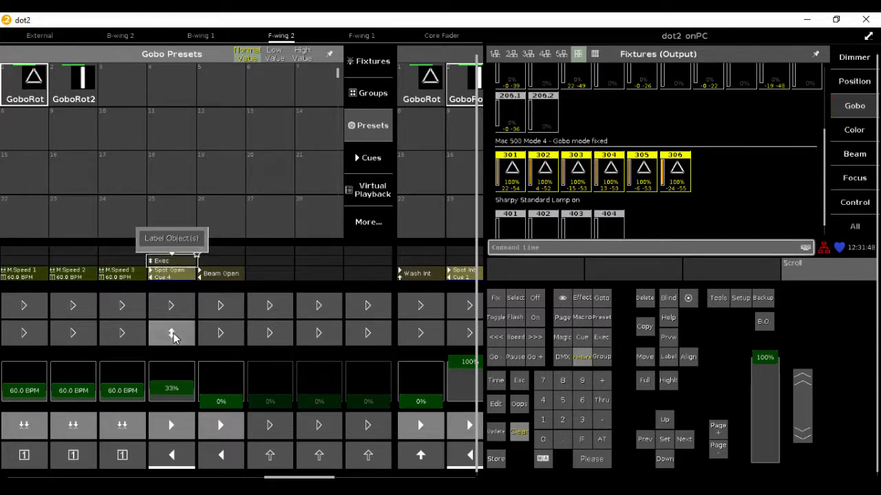
click(182, 237)
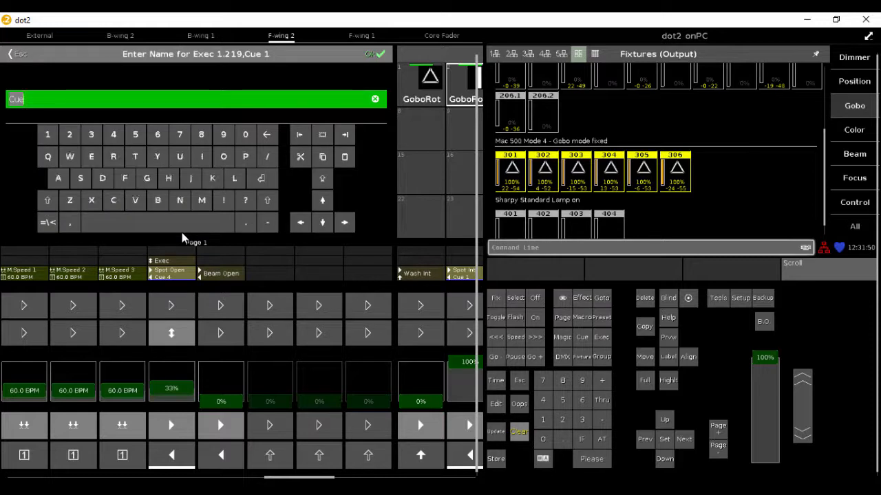
text(GoboRot)
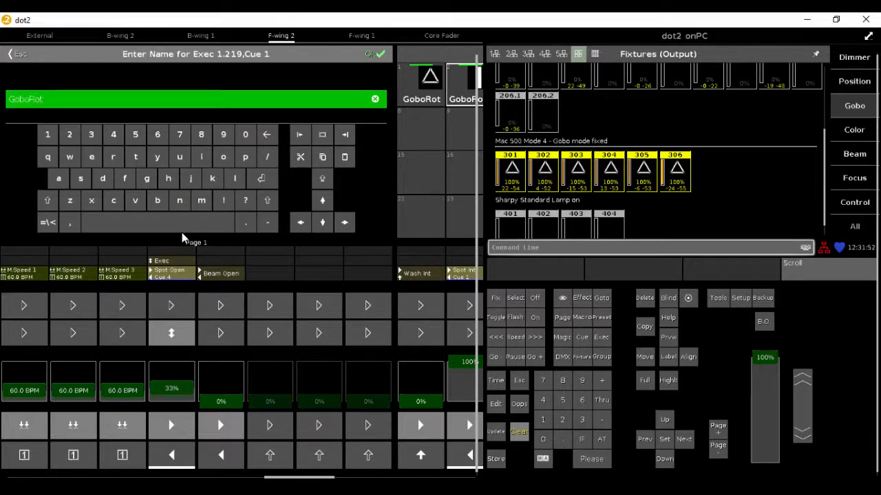
key(Return)
Step: Store the GoboRot2 preset for the same spots on the upper button executor above Spot Open, label it Gobo Rot2, and clear the programmer
click(71, 78)
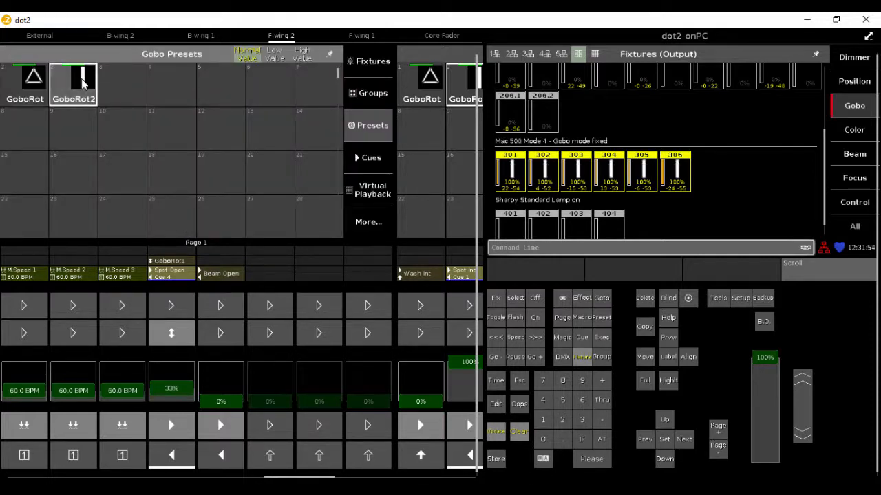
click(496, 460)
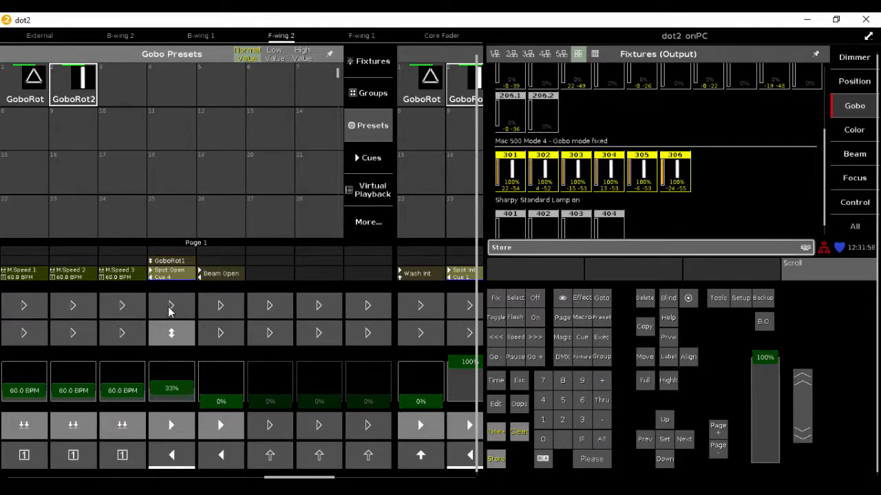
click(171, 305)
click(172, 231)
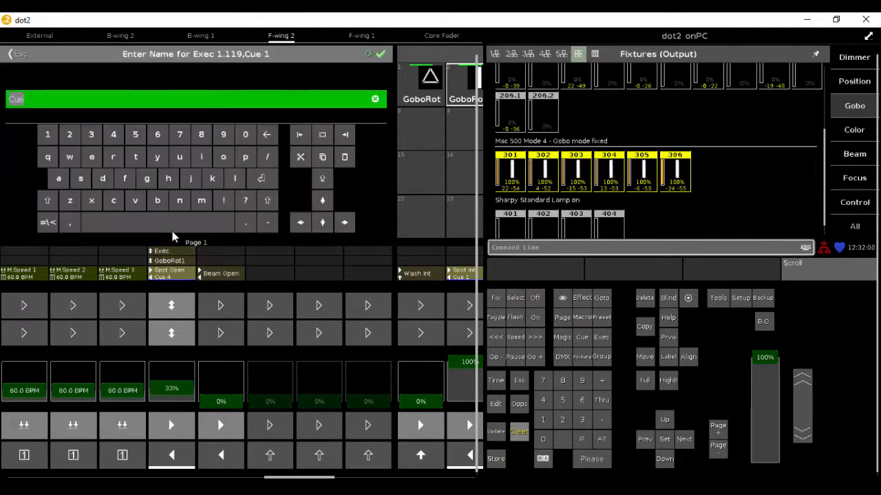
text(Gobo Rot2)
key(Return)
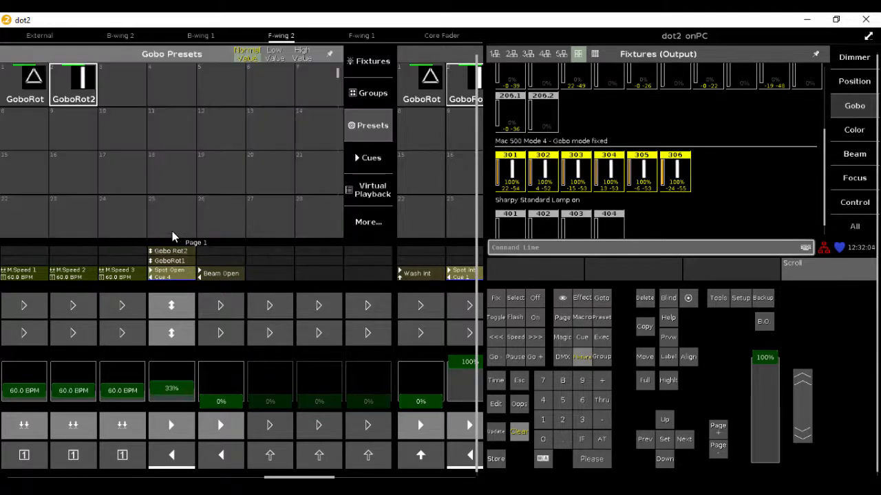
click(520, 439)
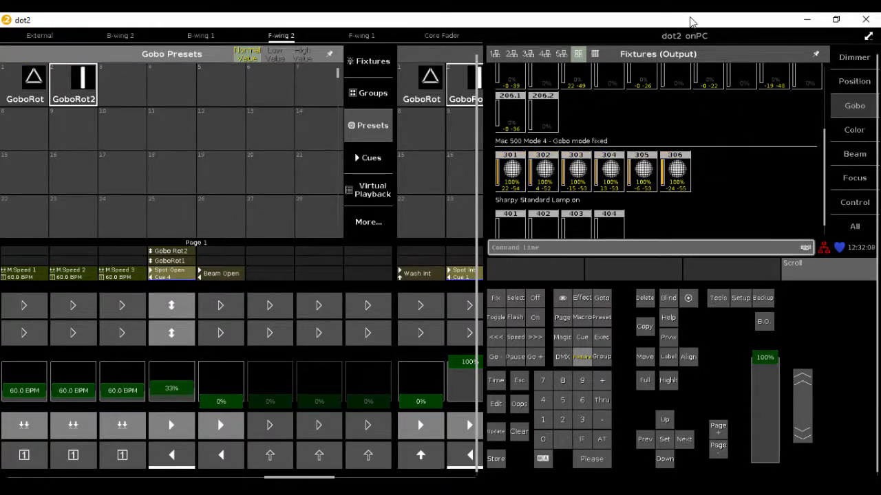
Step: Uncover the 3D stage view and test the GoboRot1 and Gobo Rot2 executors, leaving Gobo Rot2 on
drag(690, 22, 762, 32)
drag(640, 29, 764, 27)
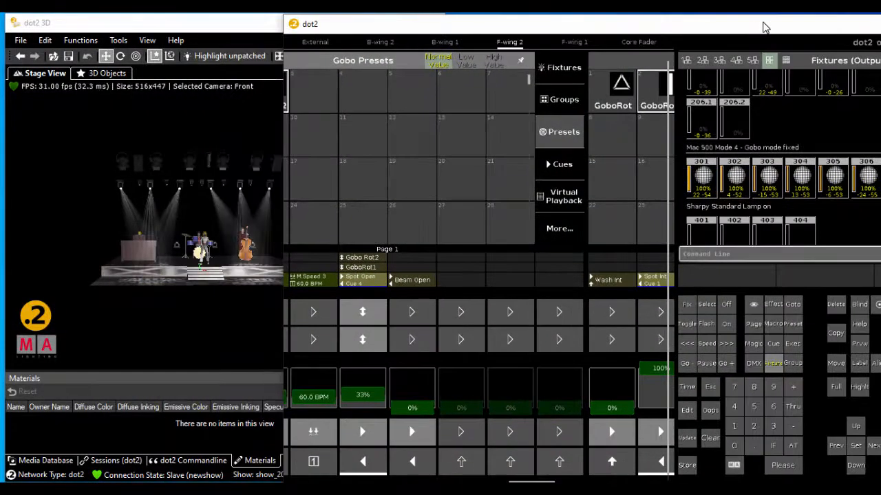
click(363, 342)
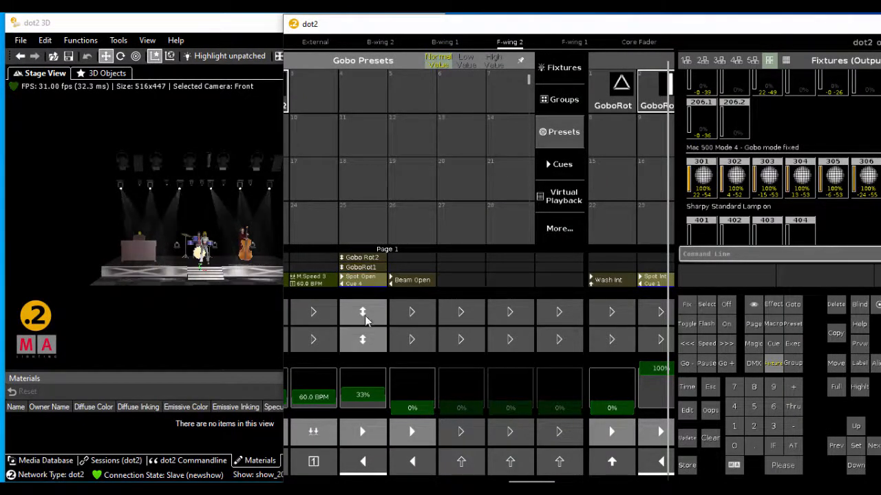
click(365, 313)
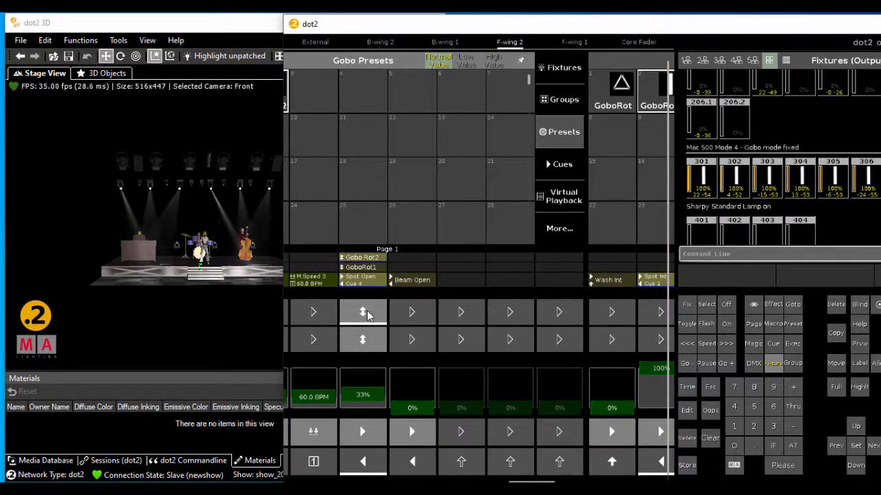
drag(544, 33, 517, 32)
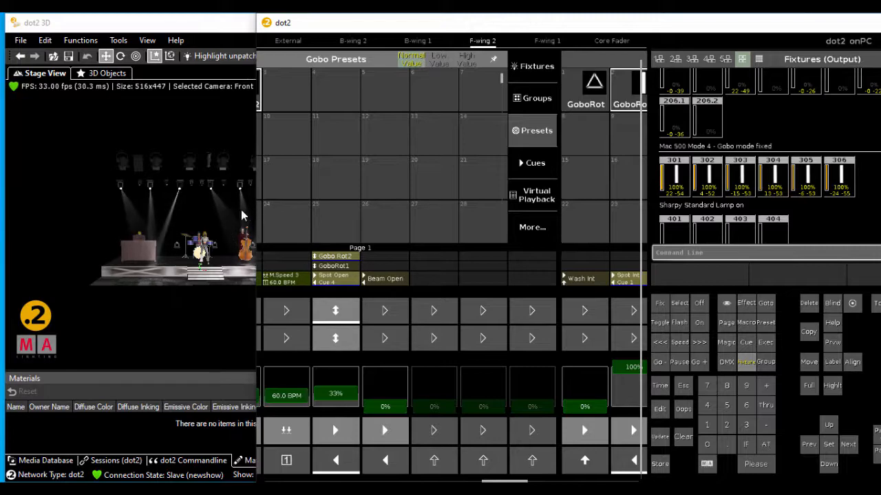
Step: Fade the Spot Int executor on F-wing 1 down to 0% and raise Beam Int to about 48%
click(548, 41)
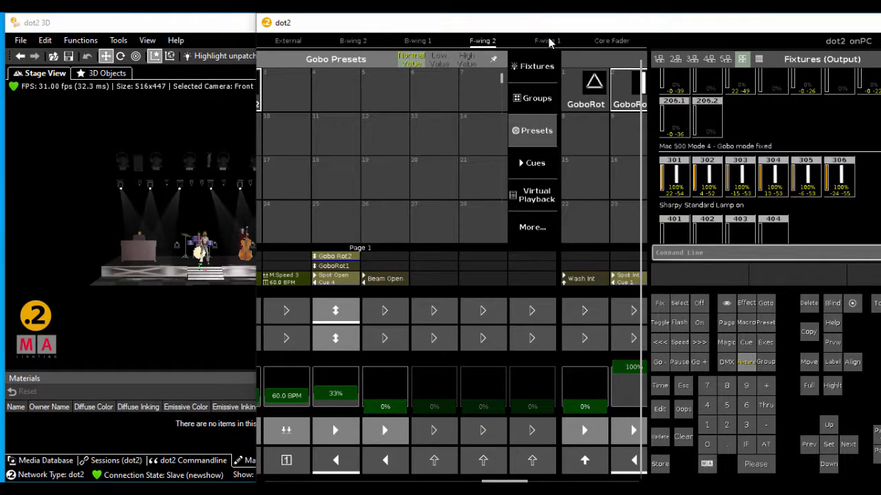
drag(327, 370, 324, 430)
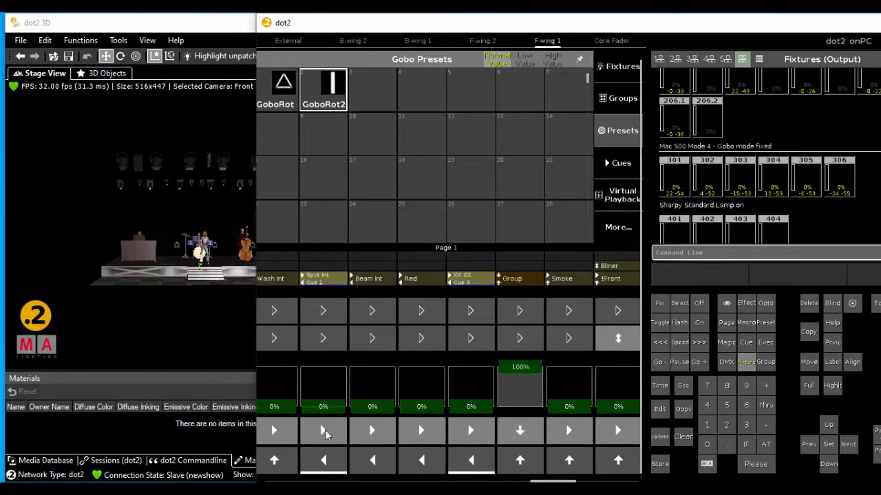
drag(382, 407, 371, 388)
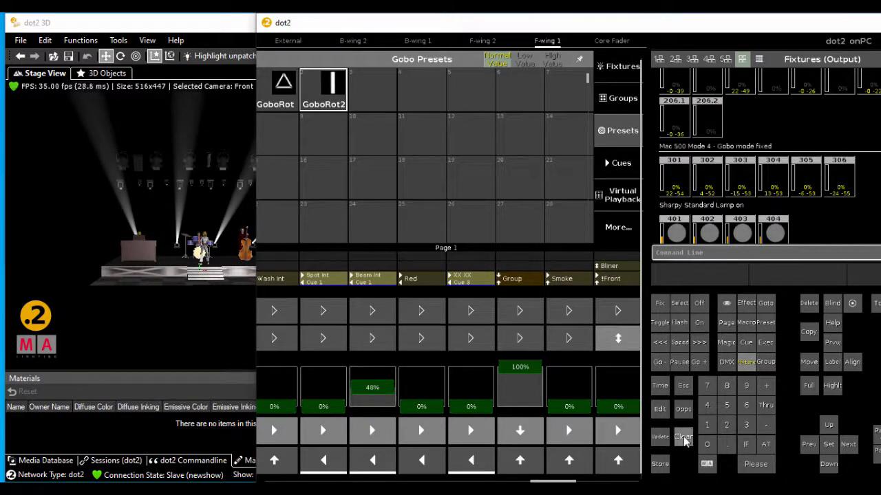
Step: Select the Beam group, insert the 8 facet prism, and rotate Prism 1 forward at about 7.3 rpm
click(618, 104)
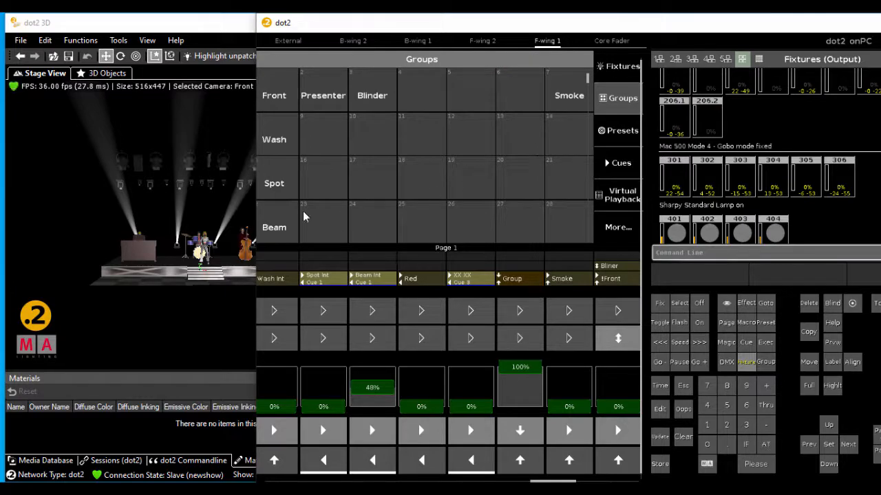
click(278, 225)
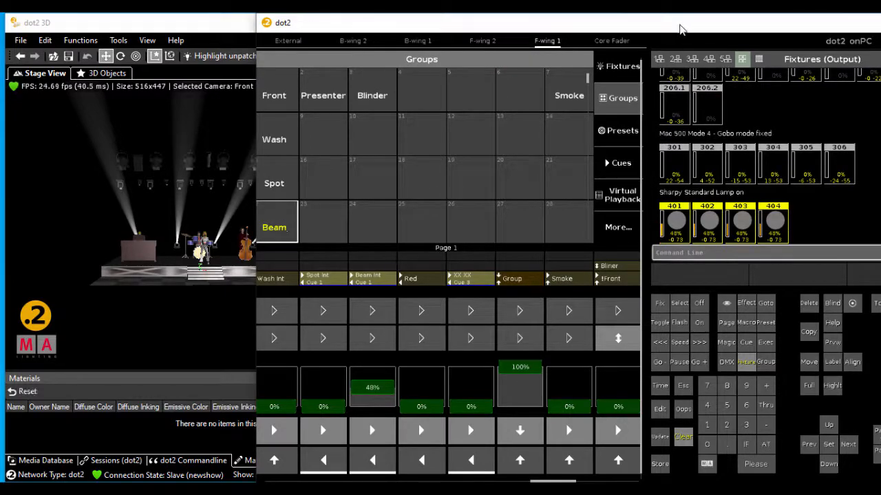
drag(679, 29, 508, 60)
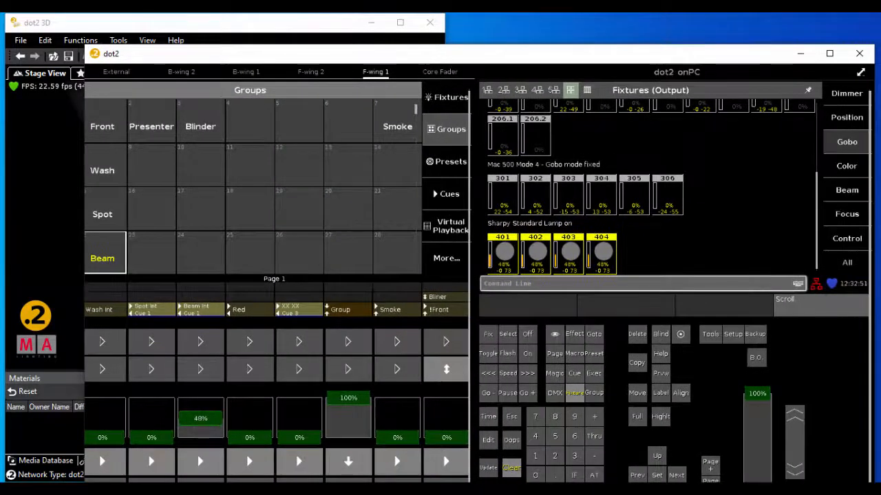
click(845, 194)
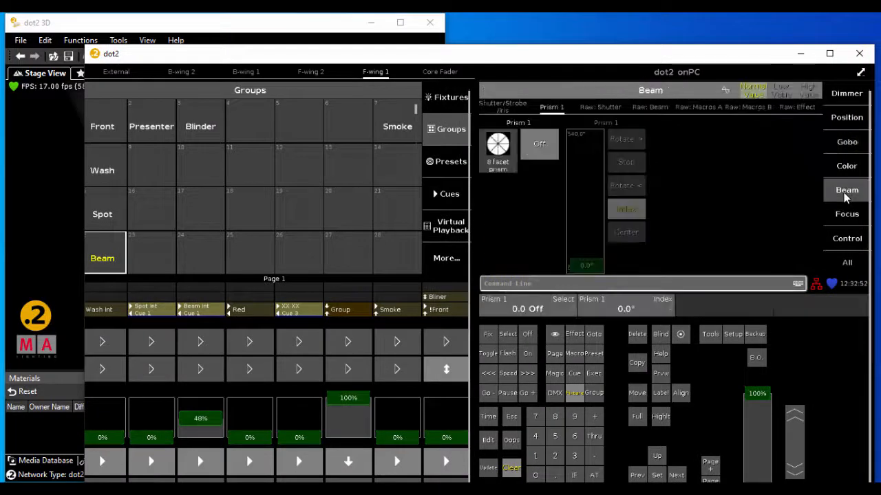
click(500, 146)
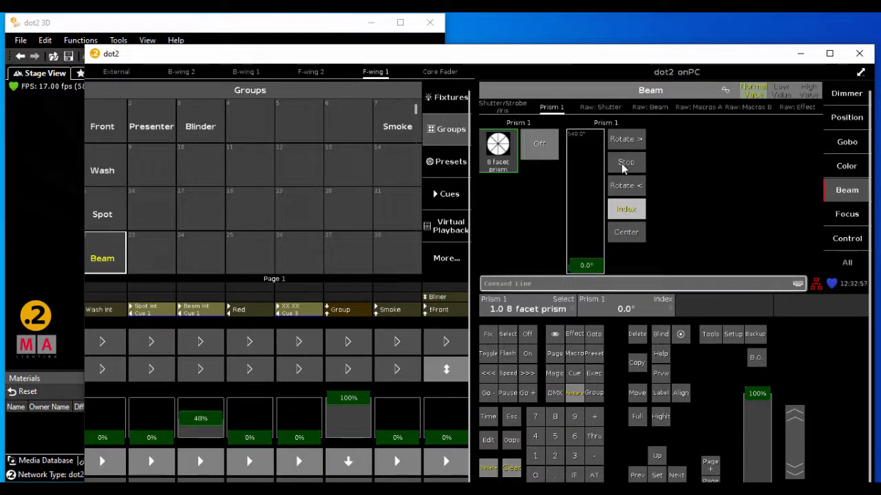
click(628, 142)
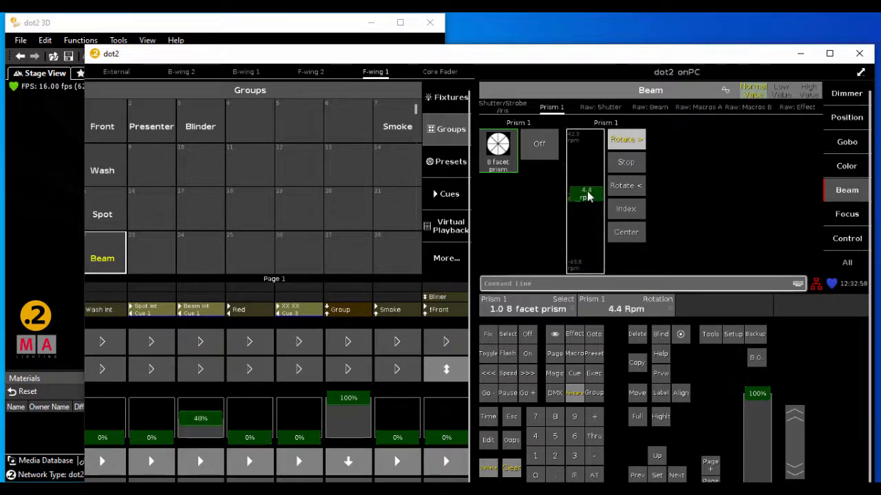
drag(588, 196, 589, 190)
drag(608, 59, 765, 81)
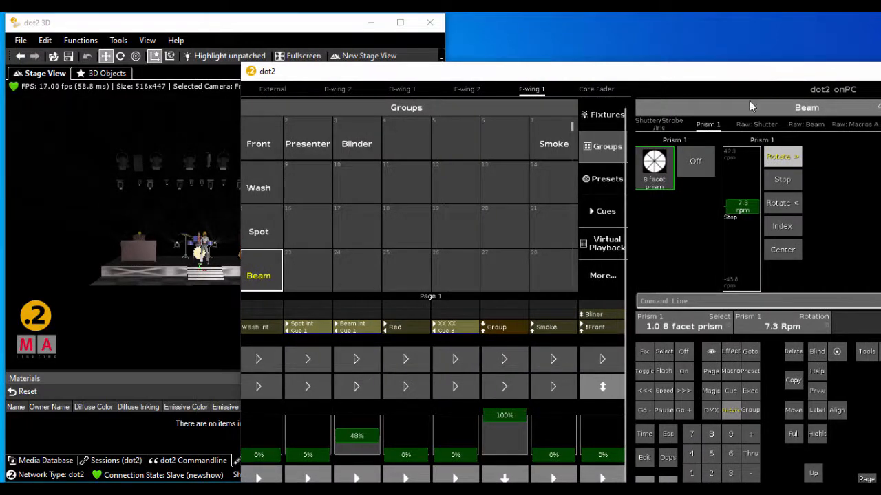
Step: Store the 7.3 rpm rotating prism look in the first Beam preset slot and name it Prims Rot 1
click(603, 180)
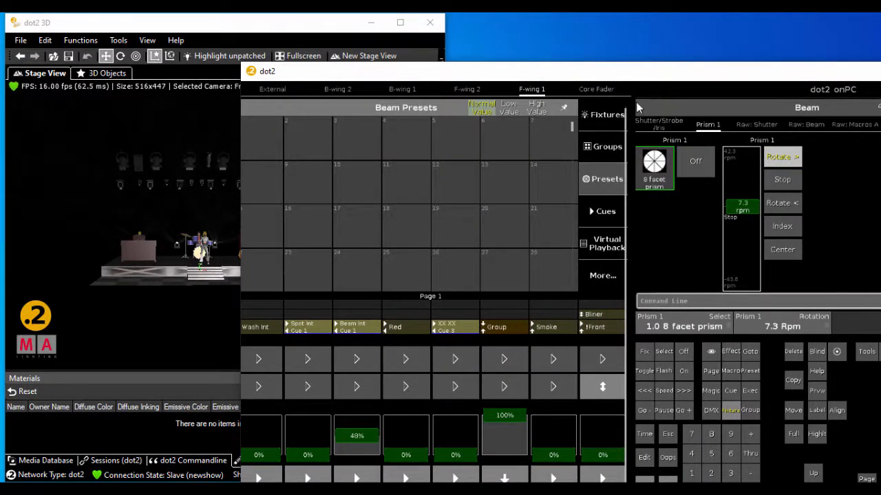
drag(637, 45, 633, 30)
click(638, 476)
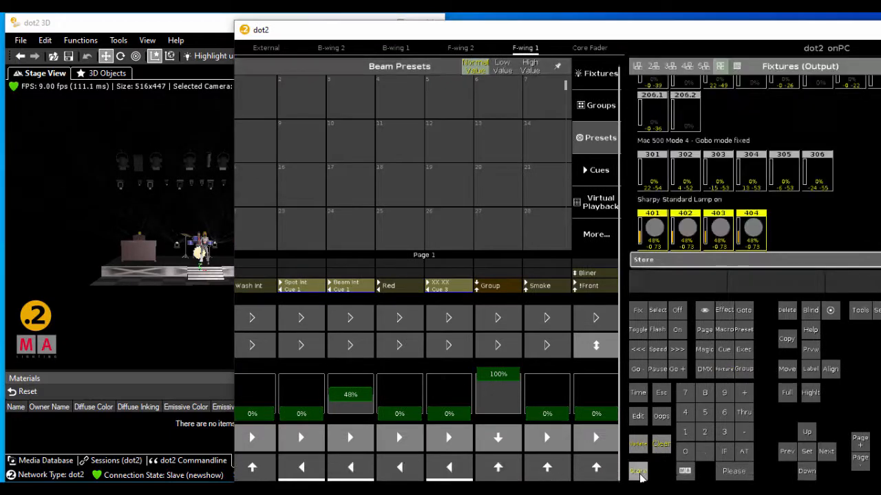
click(268, 103)
click(270, 138)
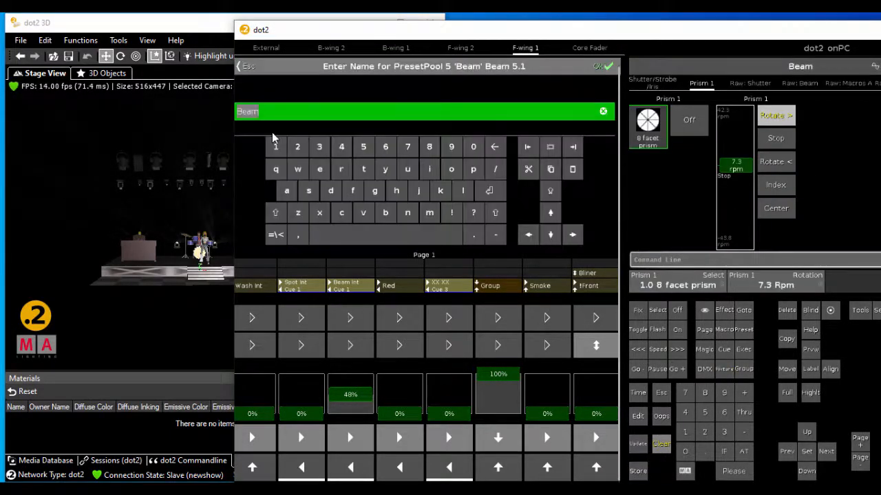
text(Prim)
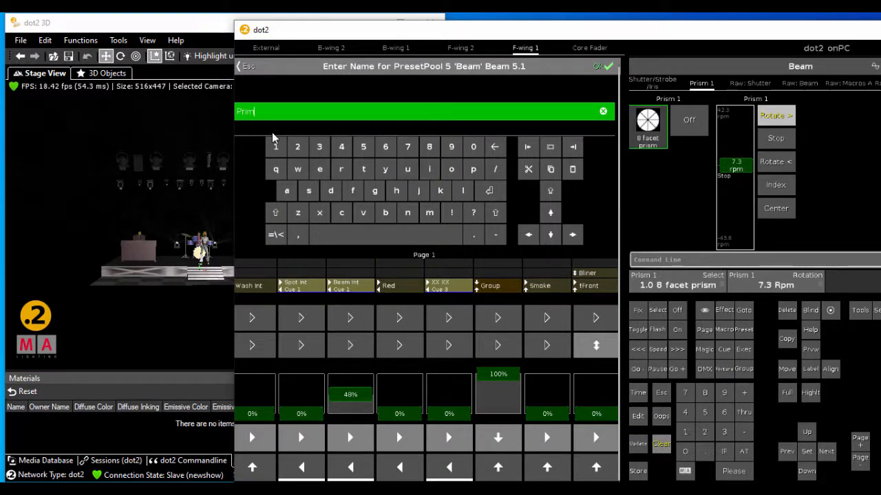
text(s Rot 1)
key(Return)
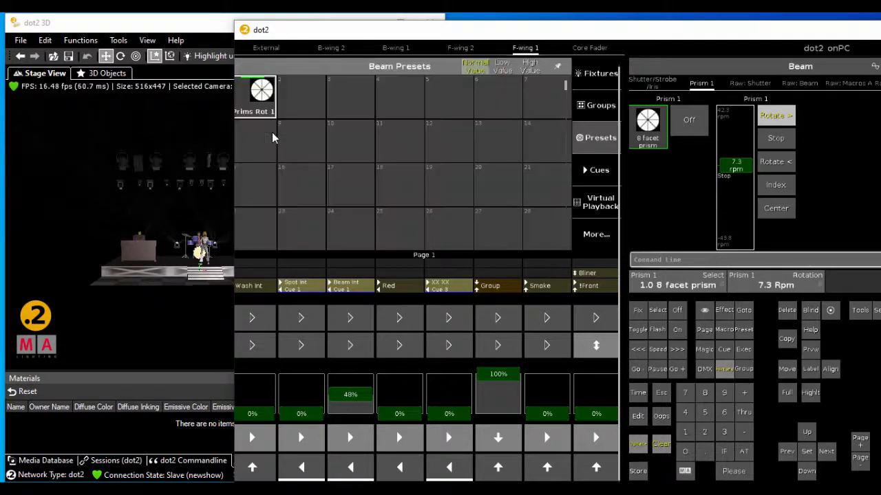
Step: Store the prism rotating at 20.2 rpm in the second Beam preset slot as Prism Rot2, and clear the programmer
drag(738, 168, 733, 146)
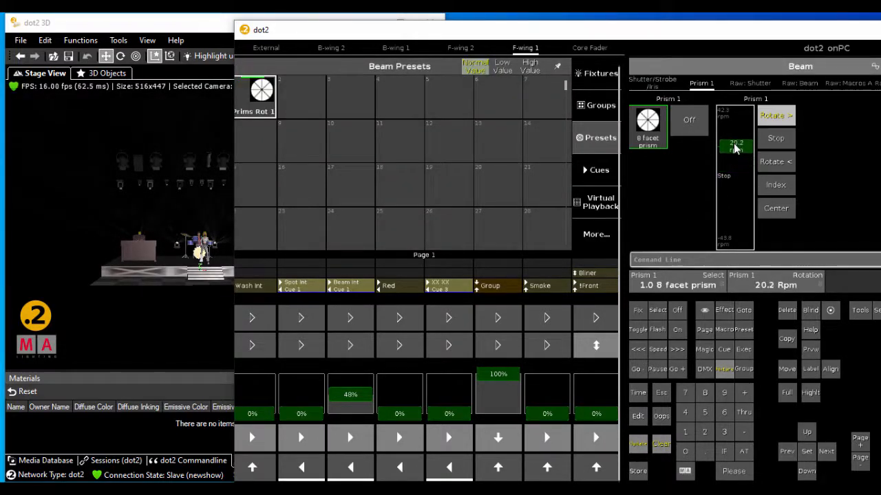
click(638, 470)
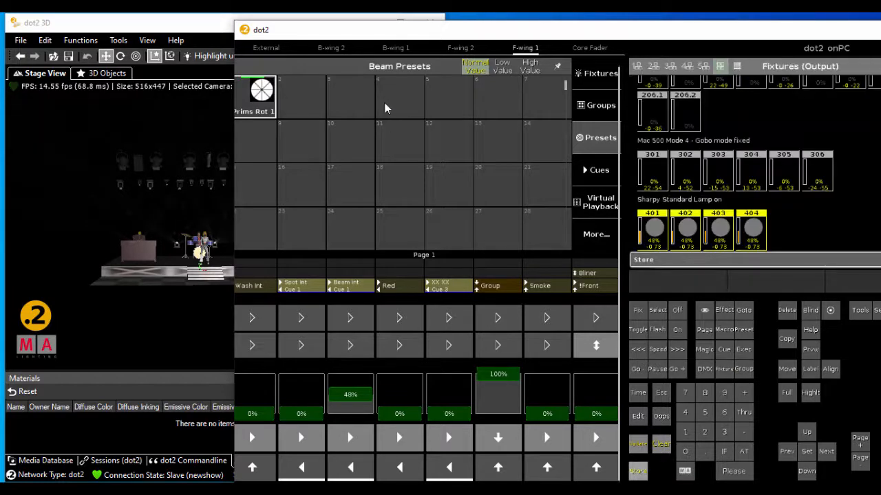
click(307, 102)
click(314, 135)
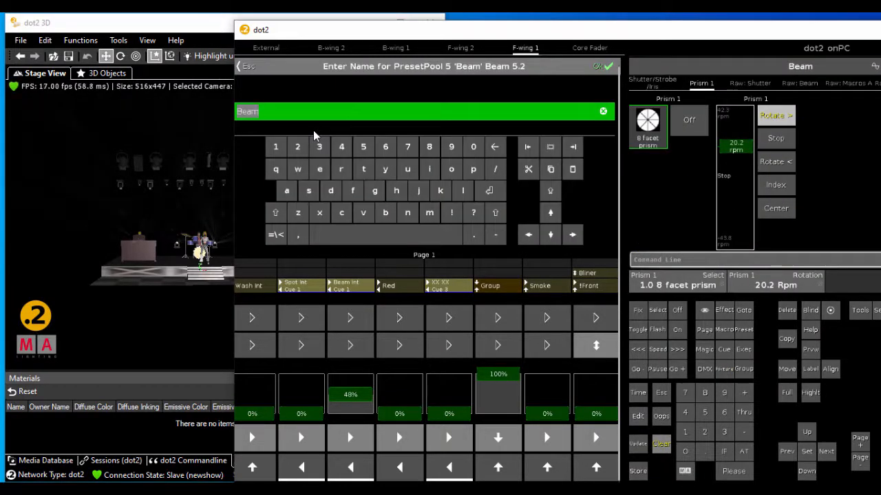
text(Prism Ro)
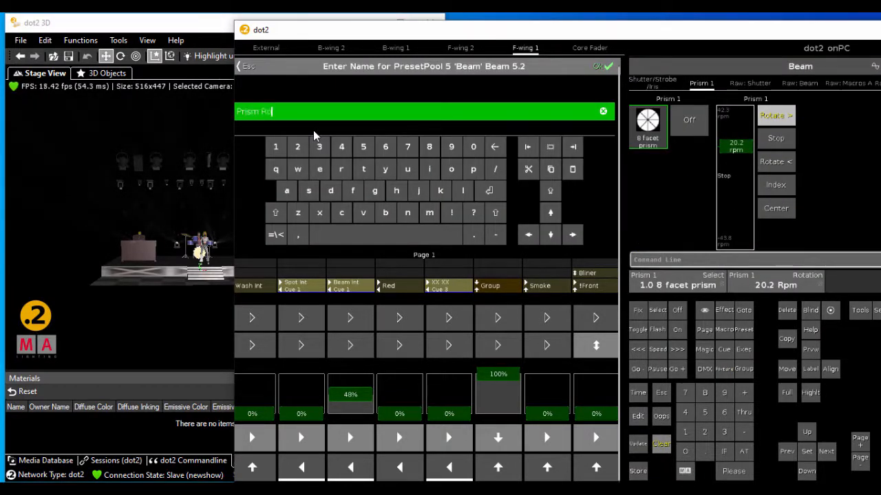
text(t2)
key(Return)
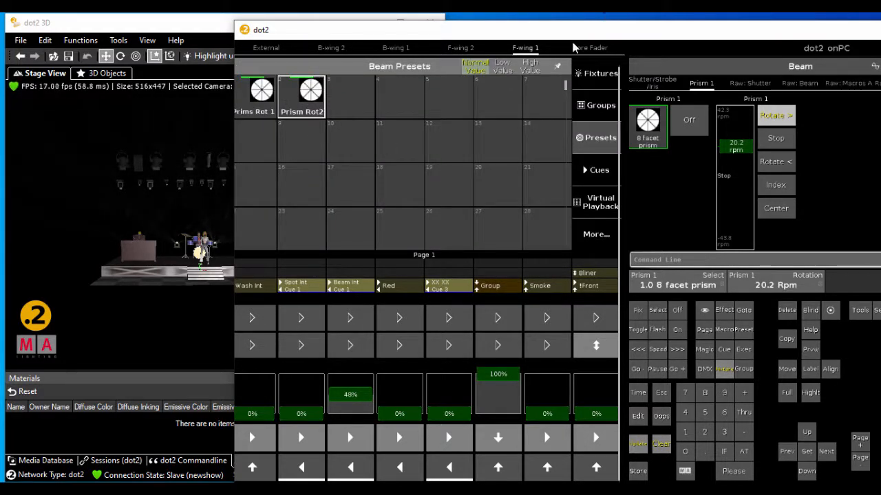
drag(640, 38, 710, 34)
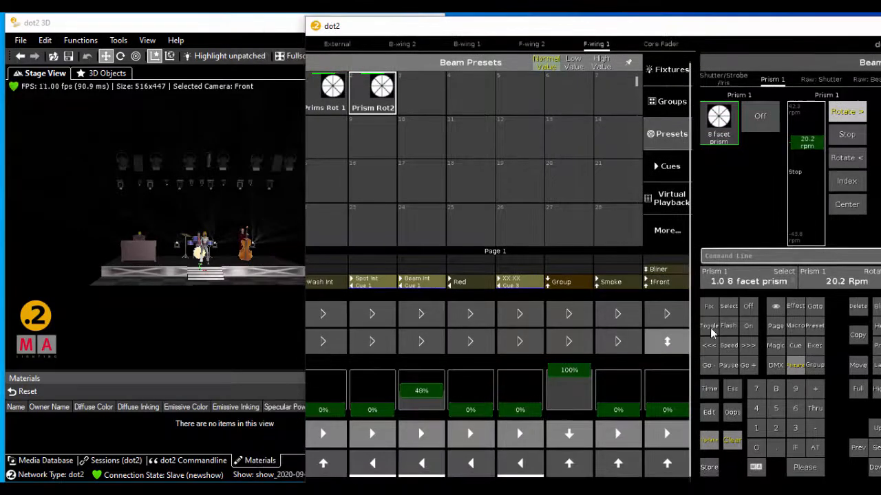
click(731, 444)
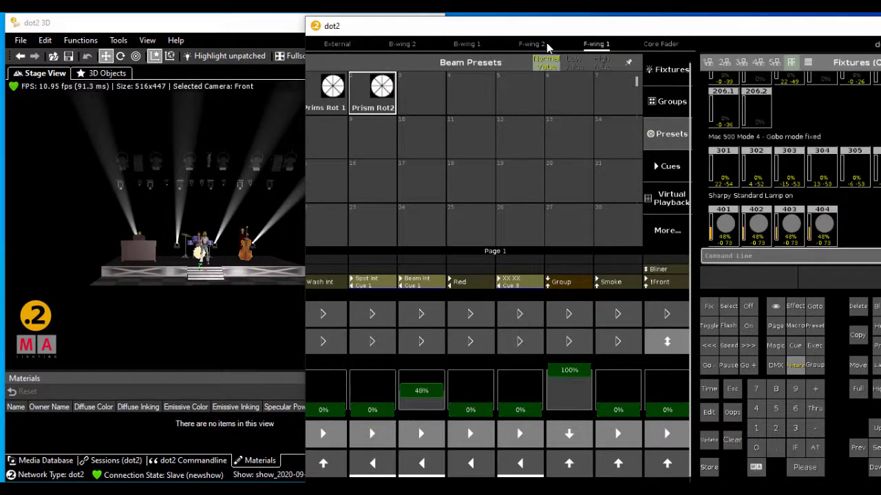
Step: Store the Prims Rot 1 preset on the lower button executor above Beam Open on F-wing 2 and label it Rot1
click(544, 44)
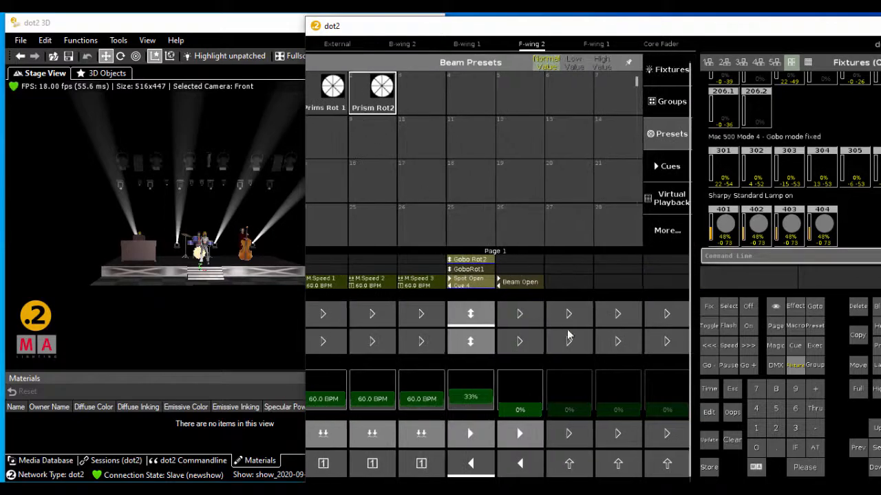
click(331, 104)
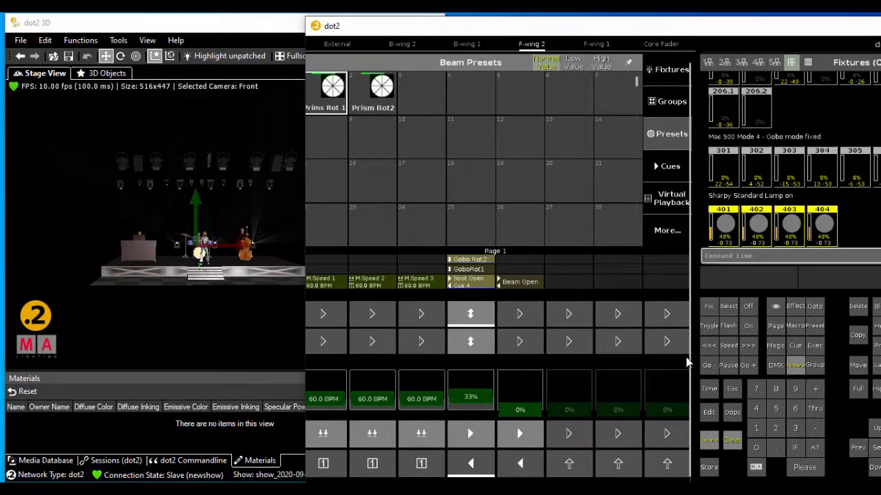
click(709, 468)
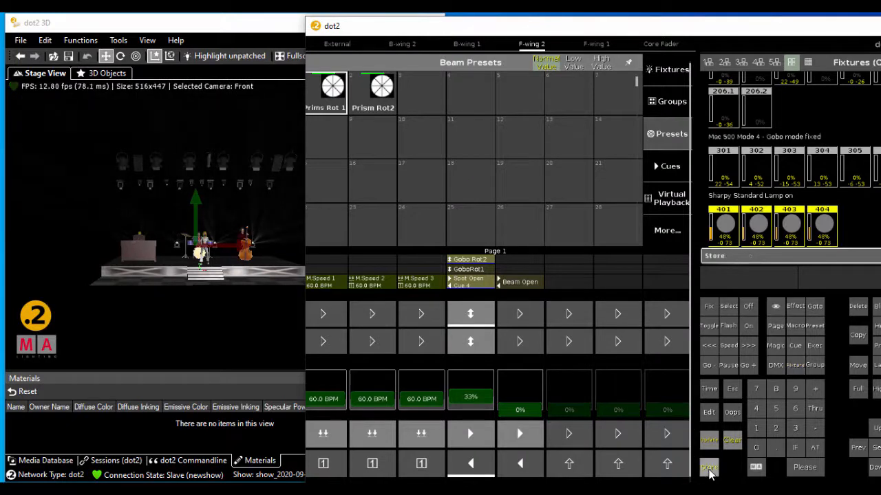
click(519, 346)
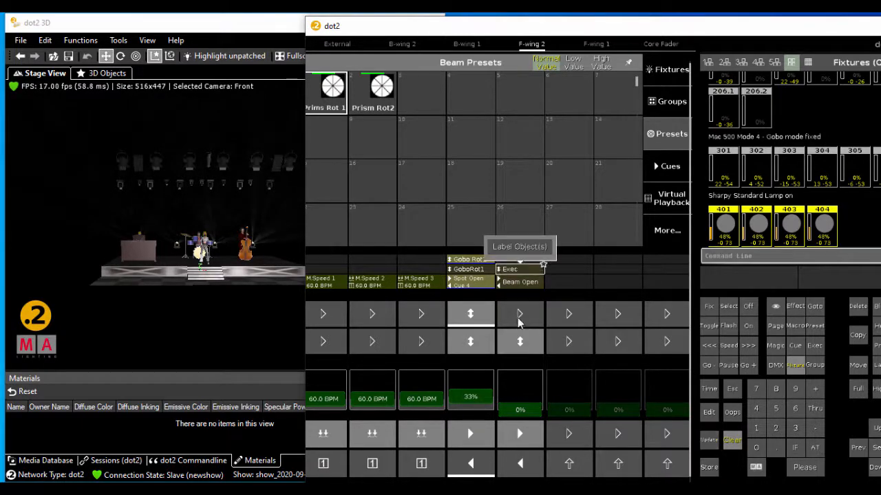
click(524, 245)
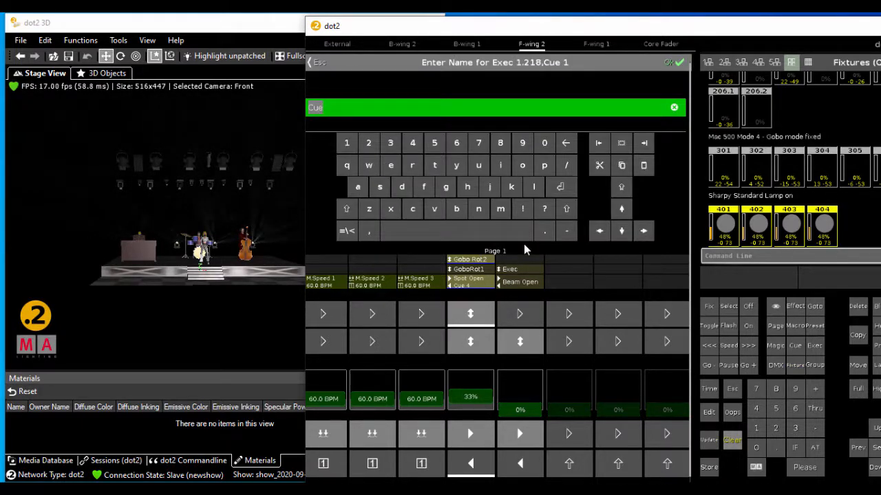
text(Rot1)
key(Return)
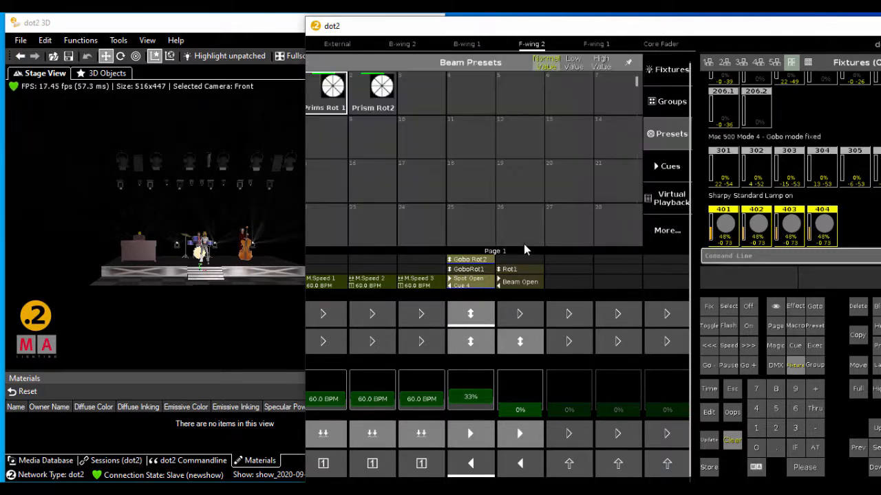
Step: Store the Prism Rot2 preset on the upper button executor above Beam Open, label it Rot2, and clear the programmer
click(377, 92)
click(708, 469)
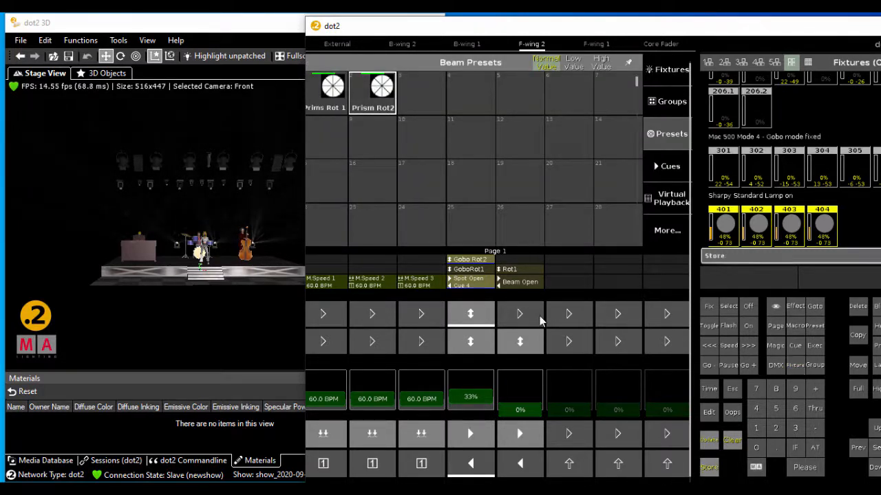
click(520, 313)
click(509, 241)
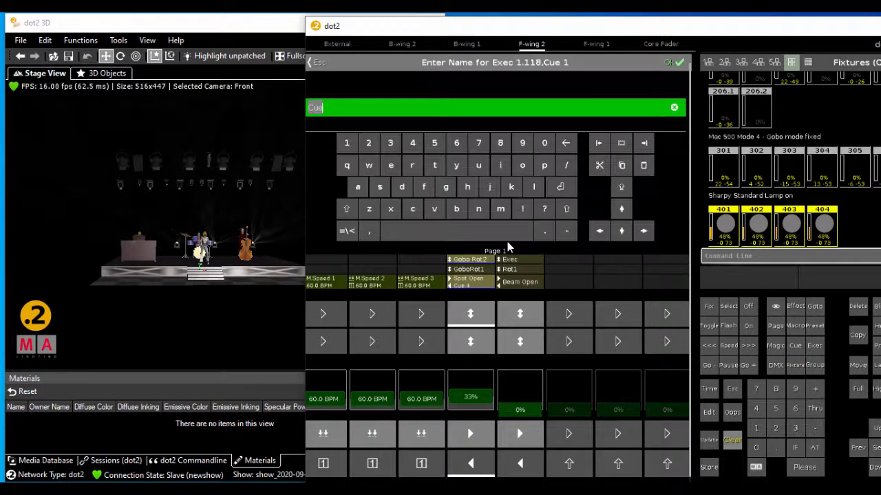
text(Rot2)
key(Return)
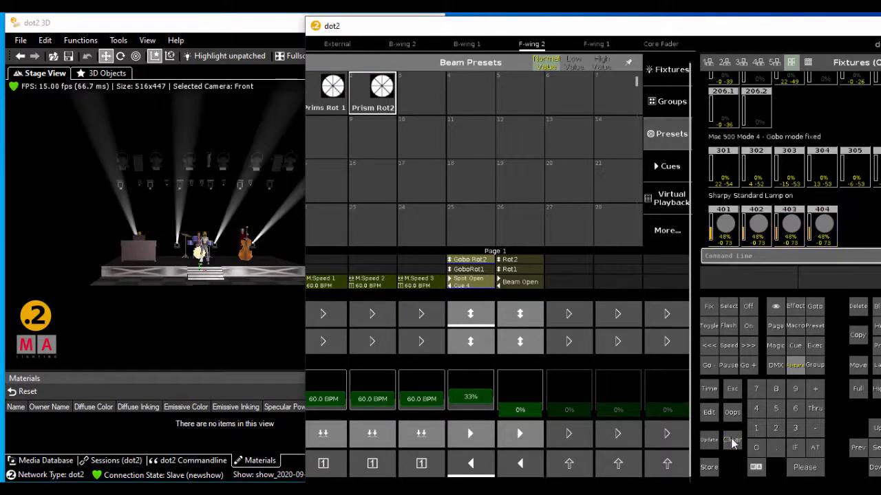
Step: Raise Beam Int on F-wing 1 to 100% and bring up the virtual playbacks of F-wing 2
click(600, 44)
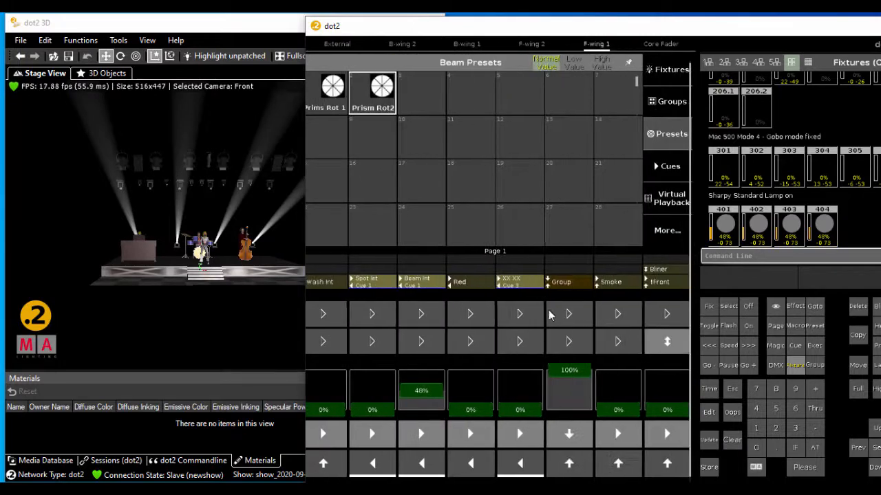
drag(421, 394, 419, 364)
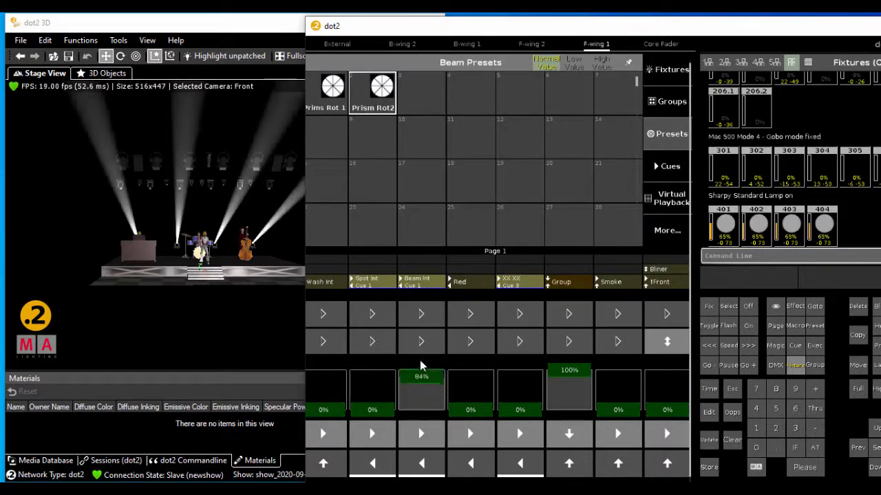
click(668, 198)
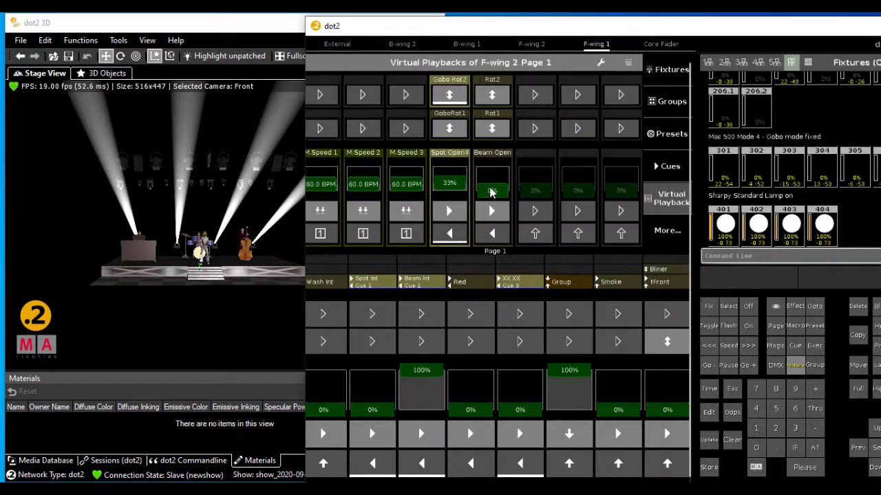
Step: Set the Beam Open executor to about 53%, advance through its gobo cues, and switch on the Rot1 executor
drag(491, 192, 491, 183)
click(485, 212)
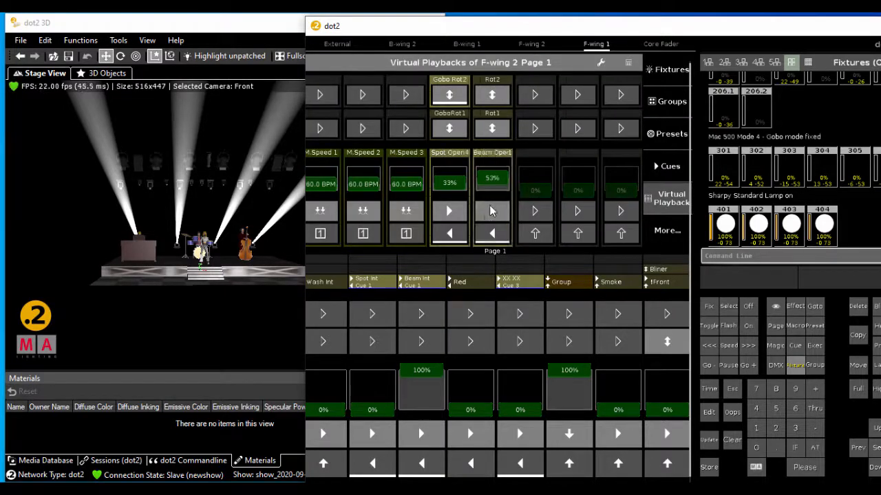
click(491, 212)
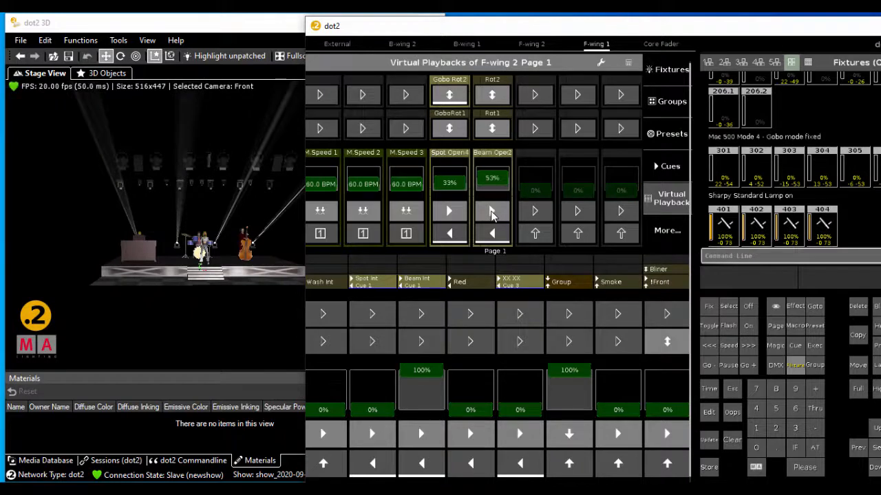
click(492, 130)
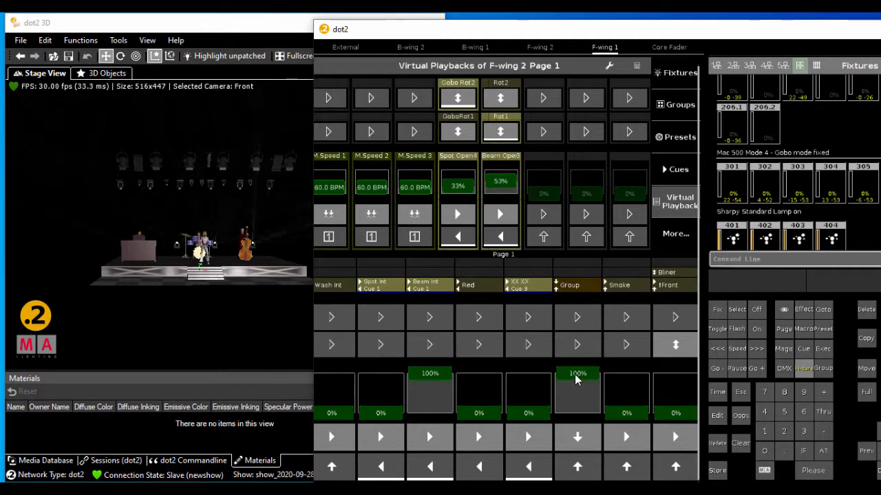
Step: Fade the Group master and Beam Int to 0%, and bring Spot Int and the Group master up to 100%
drag(575, 380, 577, 420)
drag(432, 379, 437, 434)
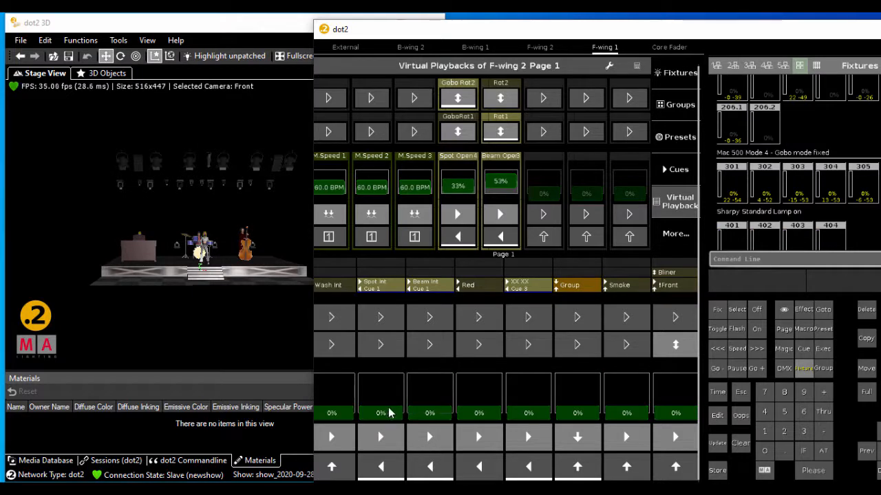
drag(383, 386, 381, 344)
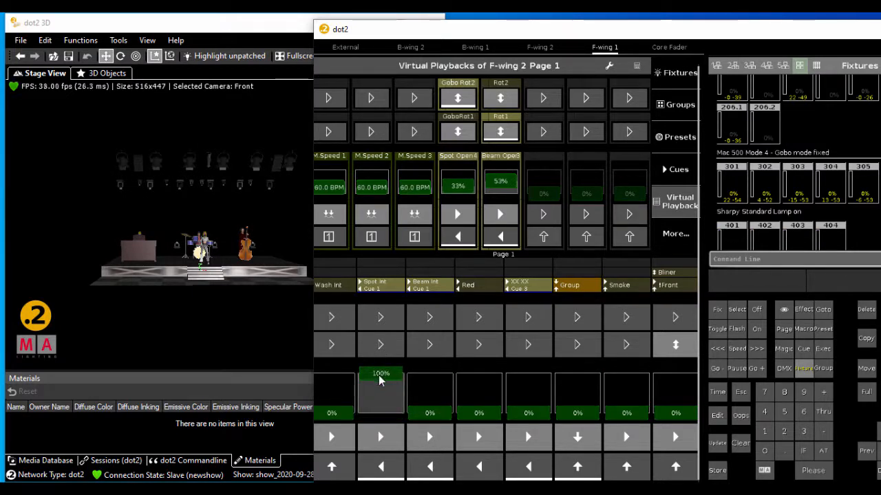
drag(576, 407, 581, 371)
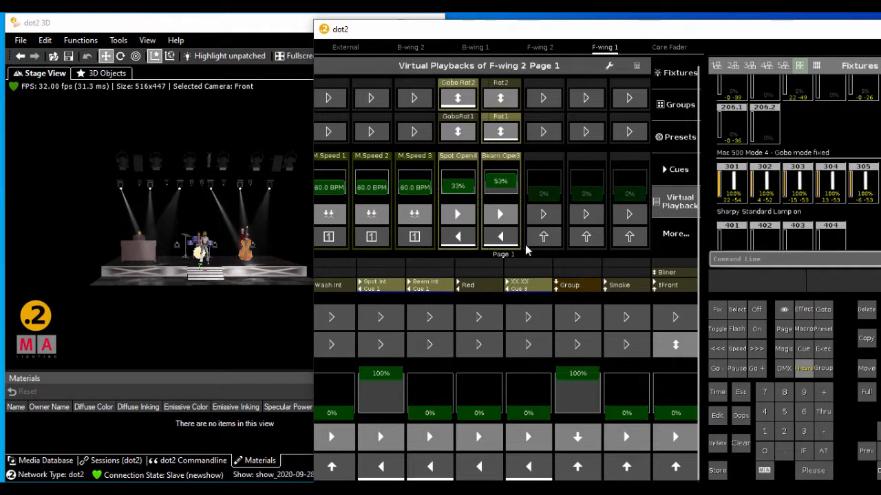
Step: Step the position cue list between Red and Group forward through its cues, ending on Pos singer
click(528, 438)
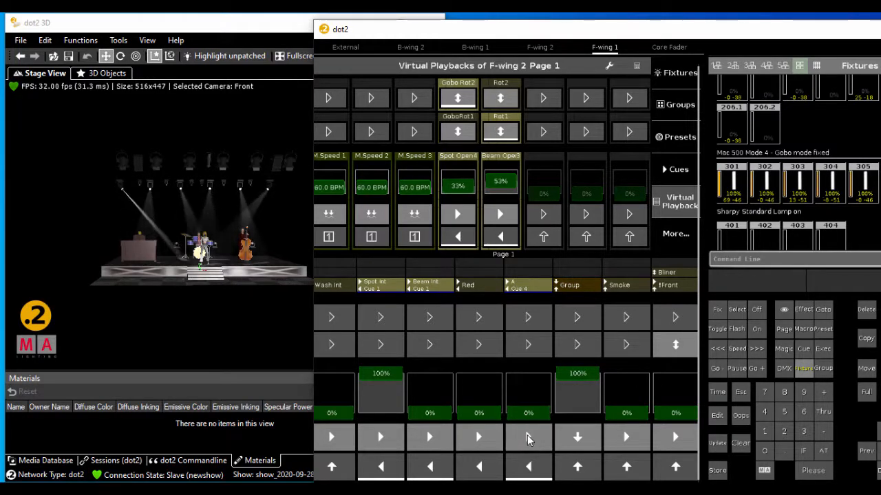
click(528, 437)
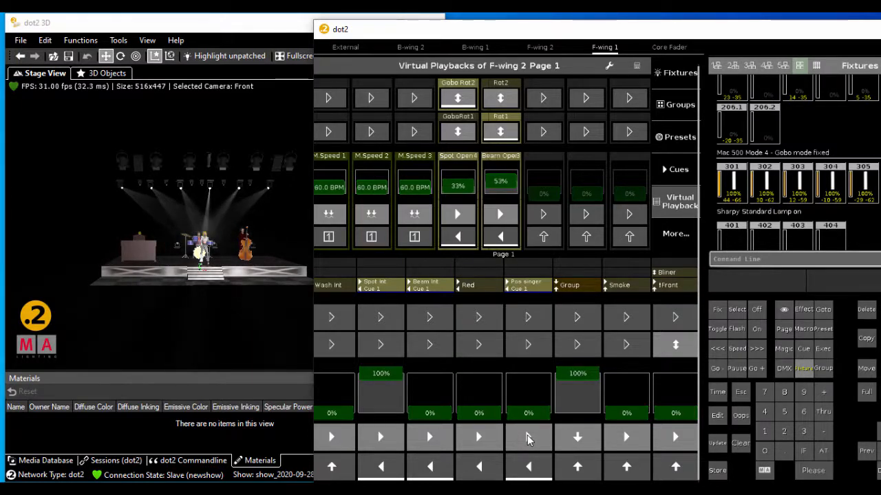
click(528, 438)
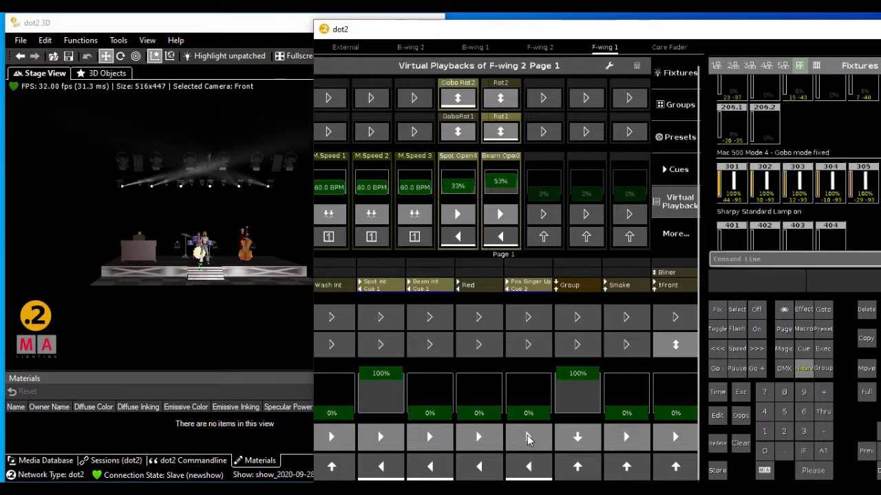
click(528, 448)
click(527, 444)
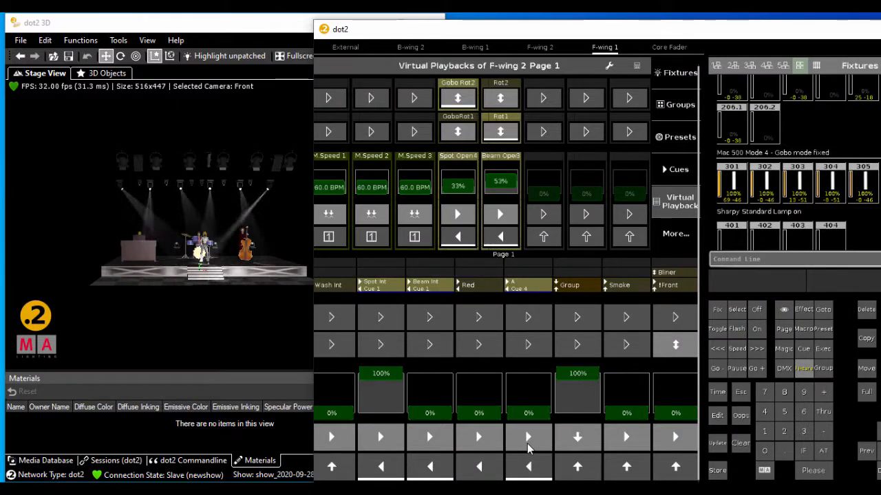
click(527, 443)
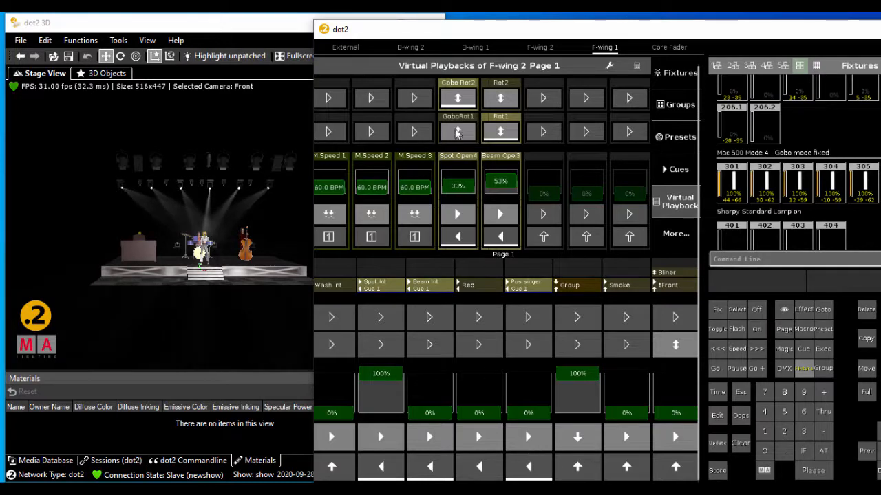
Step: Switch off the Gobo Rot2 executor and step the spots' gobo cue list back and forth through its cues, ending on cue 5
click(459, 97)
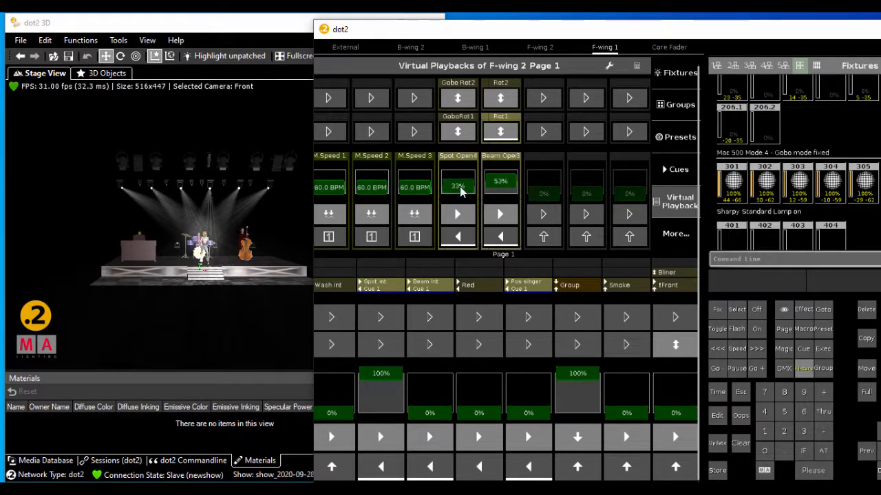
click(458, 236)
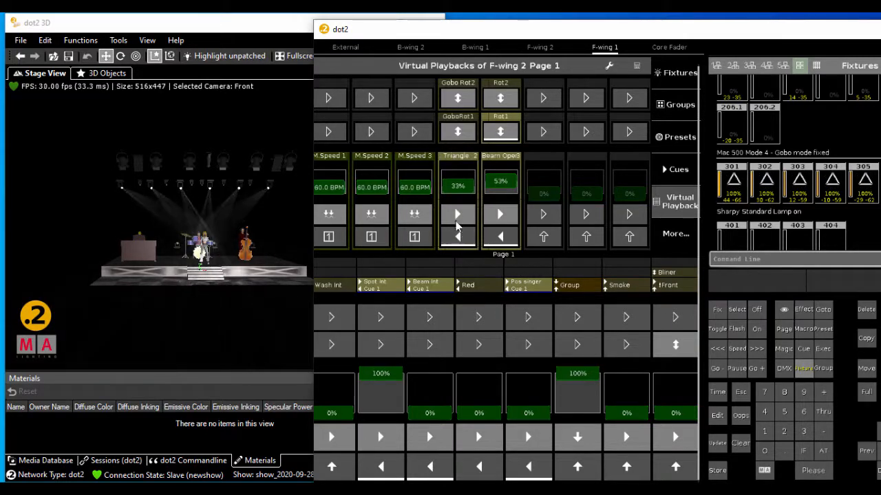
click(456, 216)
click(455, 217)
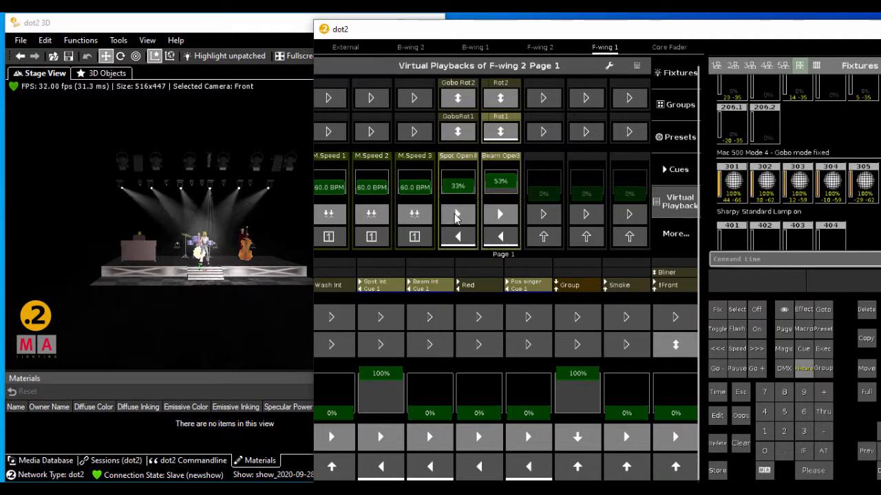
click(454, 217)
click(454, 217)
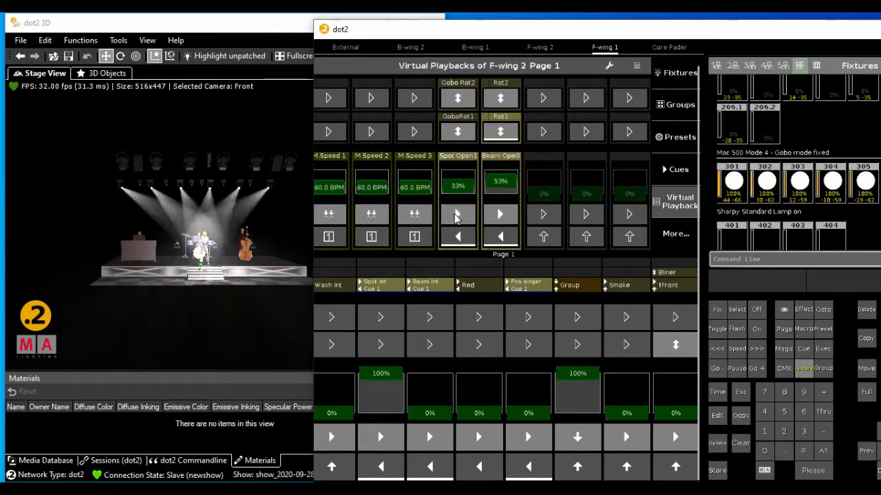
click(459, 236)
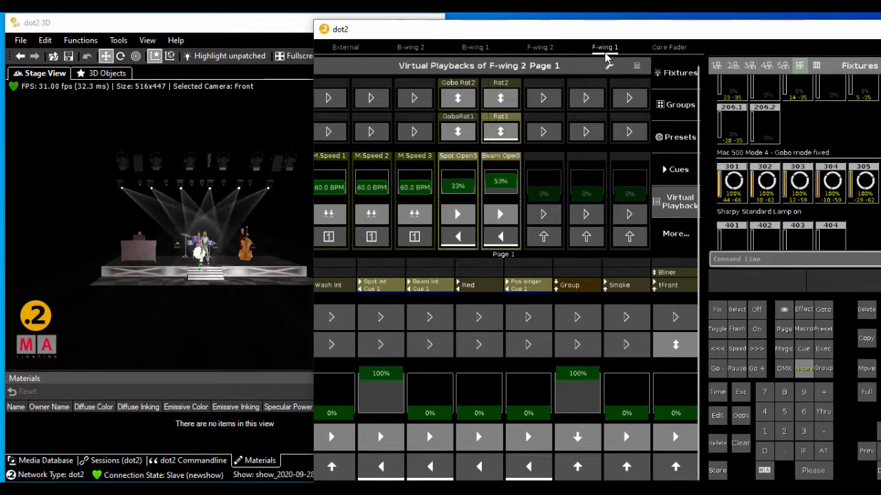
Step: Show the Position controls for the selected spots and place the console window beside the 3D stage view
drag(623, 36, 564, 43)
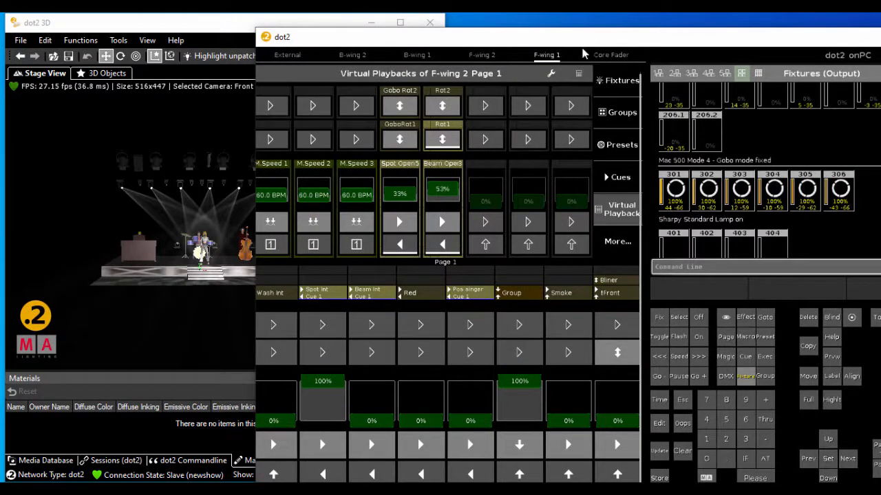
drag(802, 30, 667, 30)
click(857, 94)
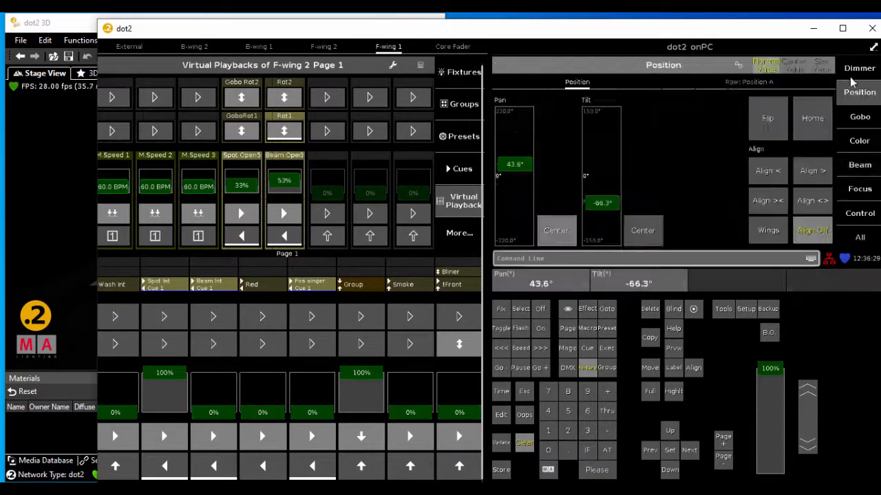
drag(718, 35, 880, 13)
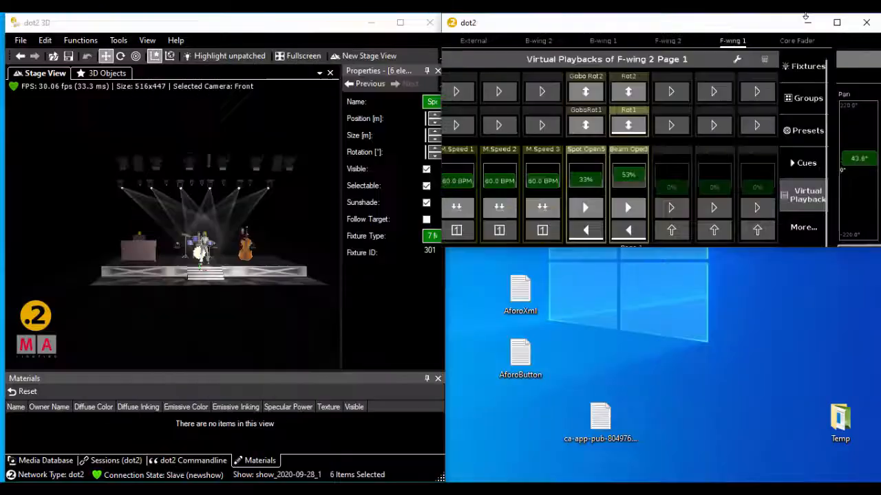
drag(682, 24, 880, 73)
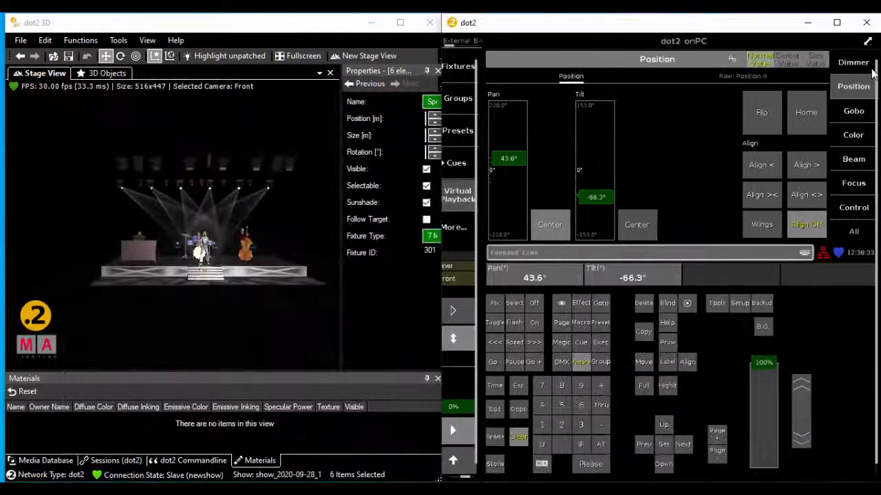
Step: Apply the Circle position effect to the selected spots and shuffle the fixture selection
click(733, 62)
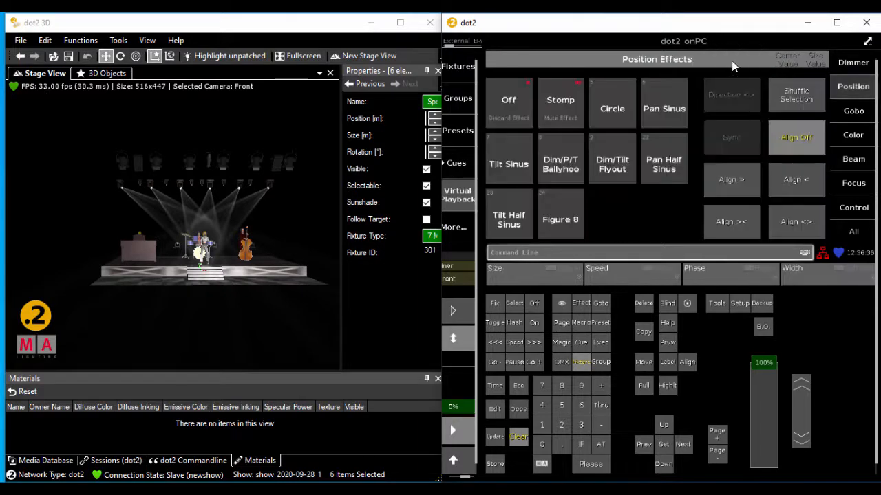
click(612, 114)
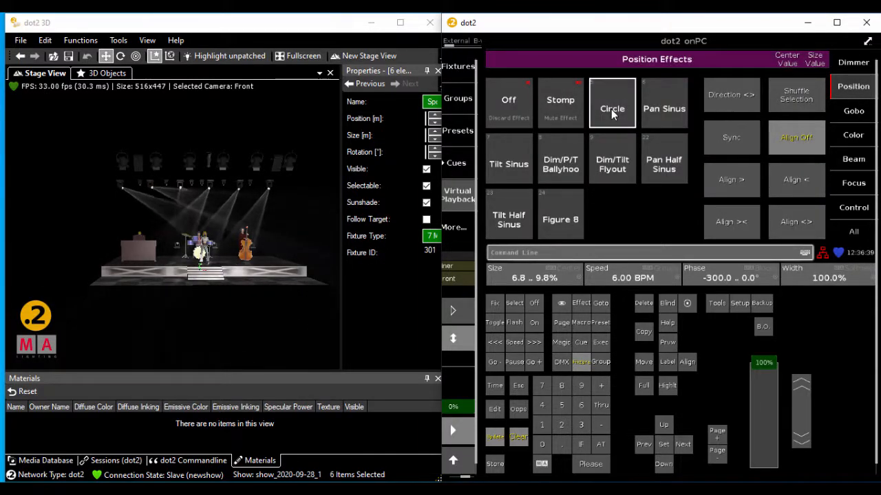
click(799, 99)
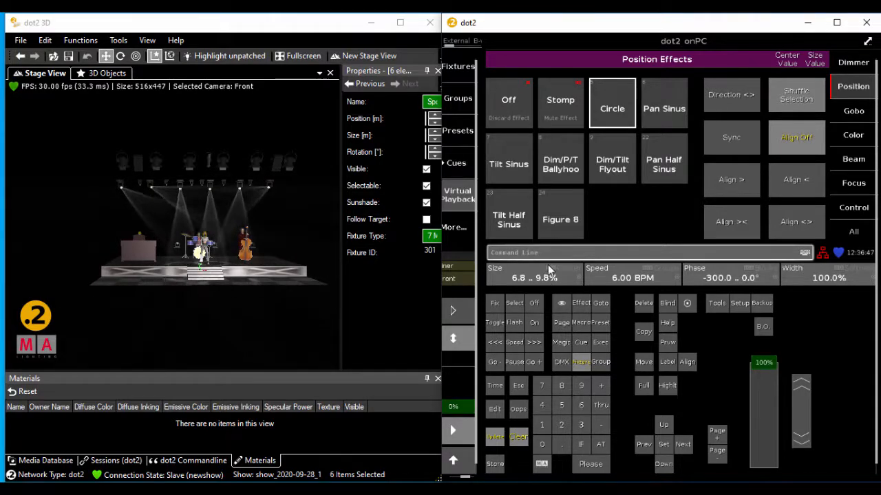
Step: Set the Circle effect's size to 12.8 .. 15.8% and its speed to 10 BPM, and shuffle the selection again
scroll(548, 259, up, 4)
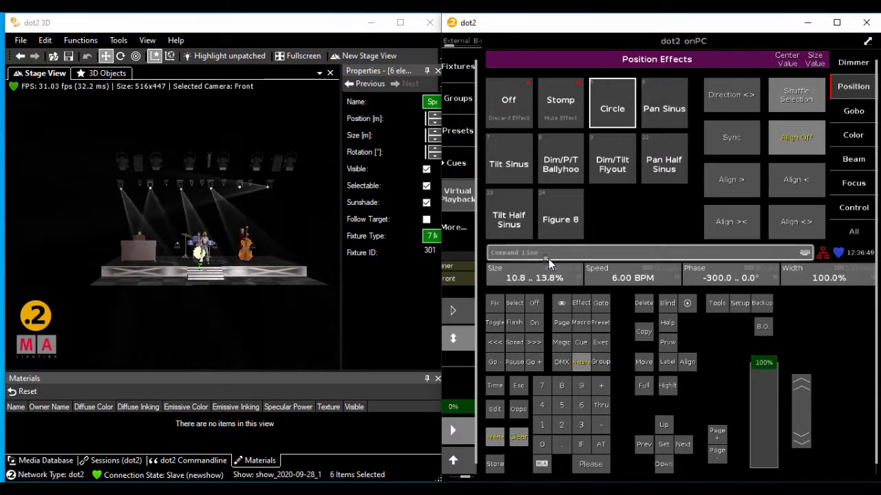
scroll(549, 259, up, 2)
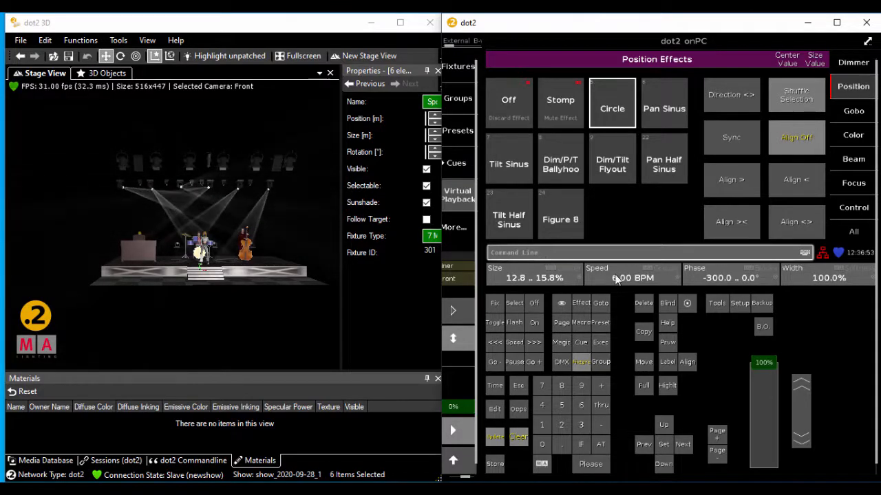
scroll(633, 268, up, 3)
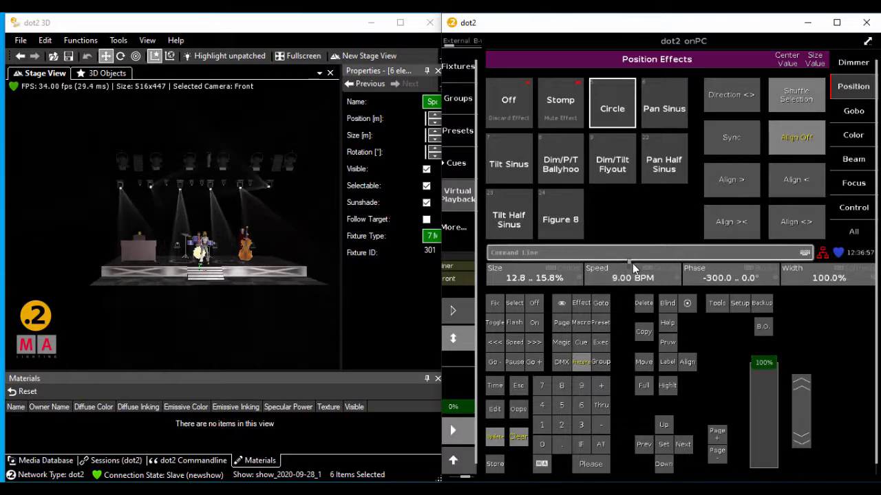
scroll(632, 263, up, 1)
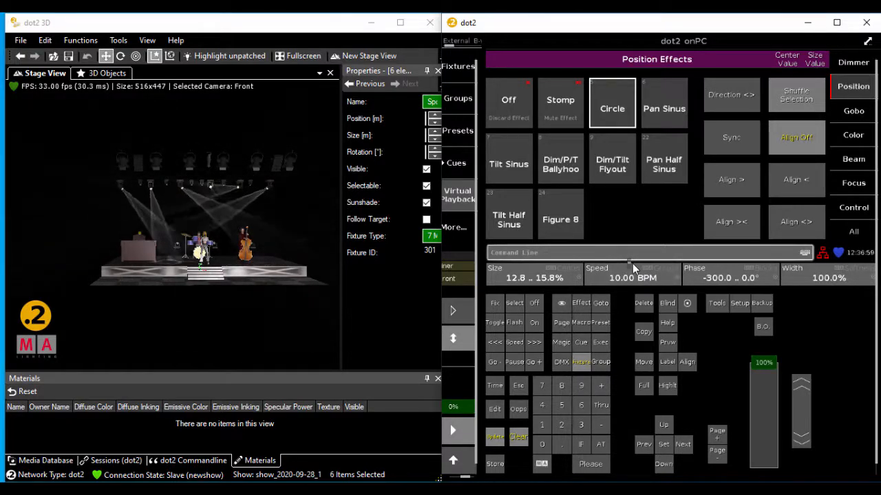
click(798, 98)
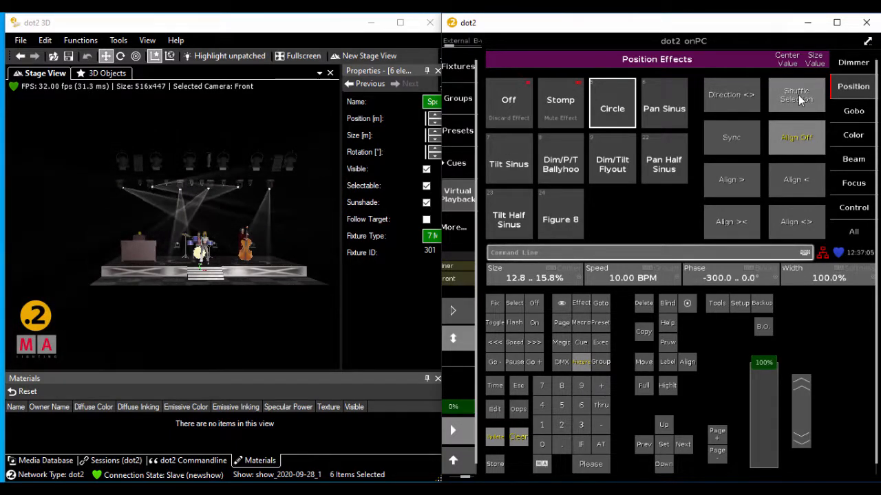
Step: Store the circle movement as position preset 8 and label it "Circle Alt Spot"
click(837, 22)
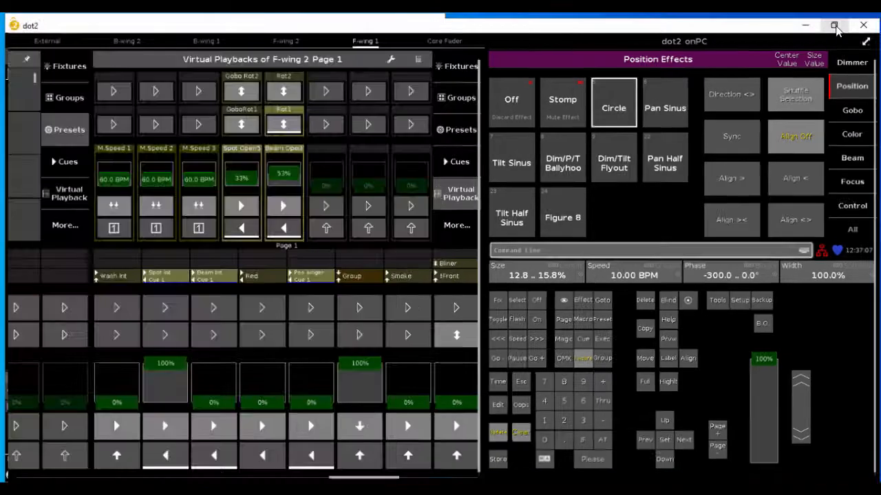
click(458, 126)
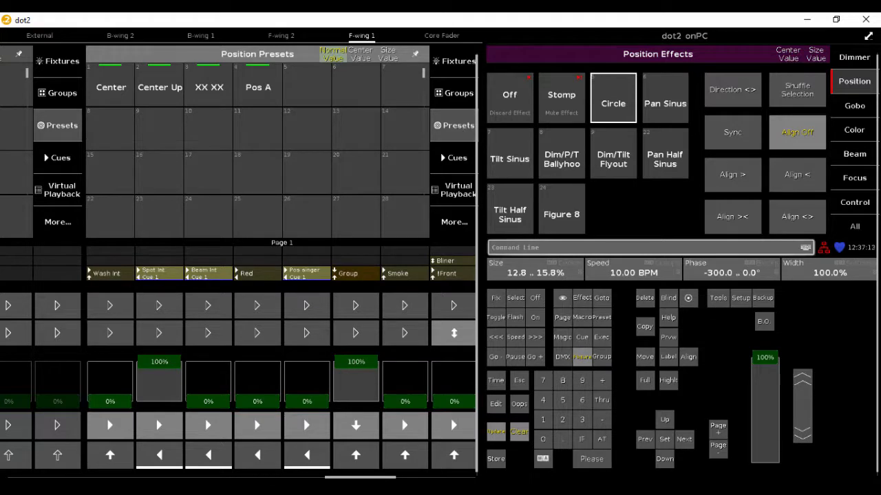
click(496, 458)
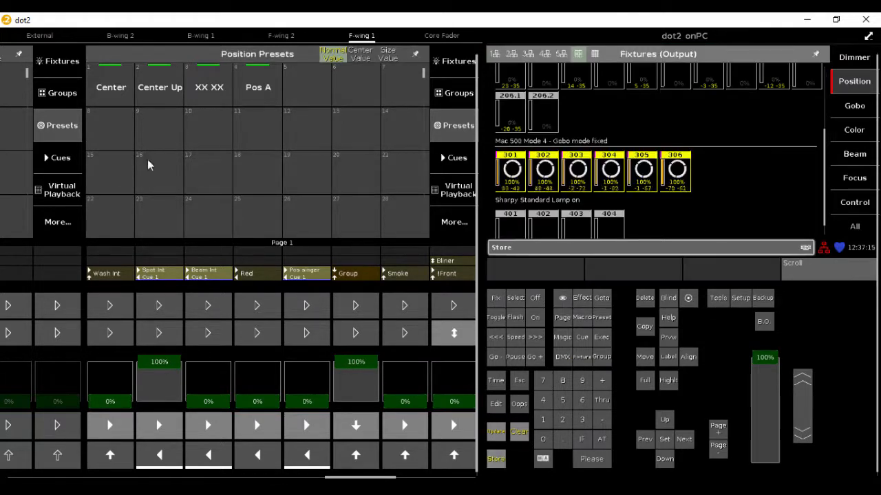
click(116, 135)
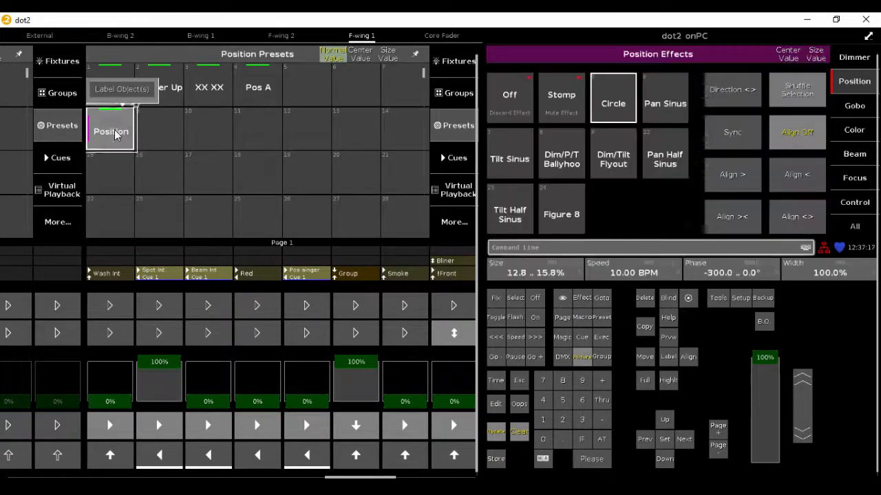
click(122, 89)
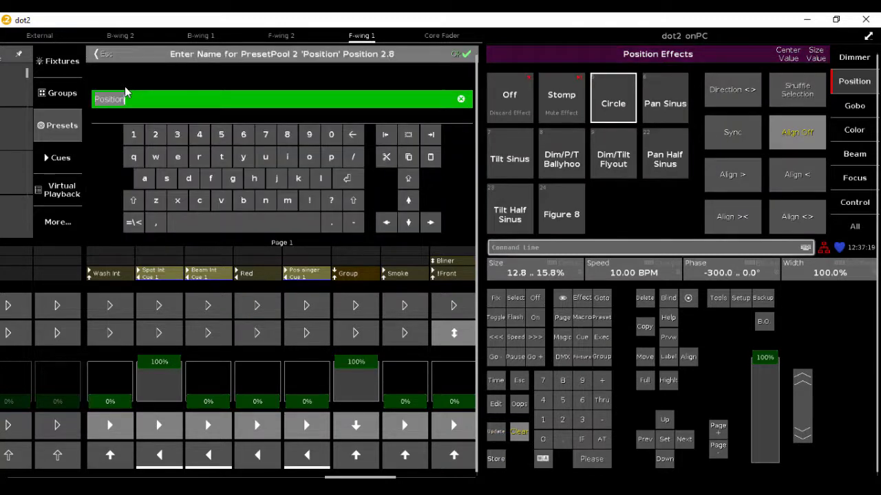
text(Circle A)
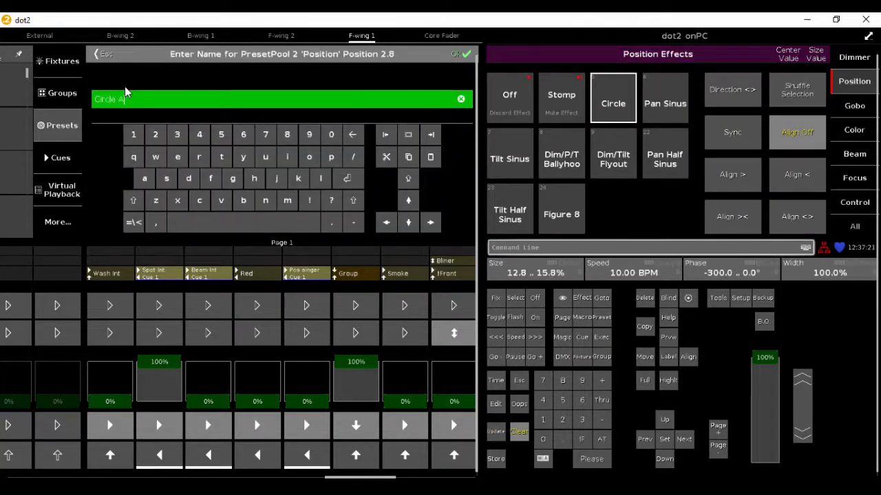
text(ll)
key(BackSpace)
text(t Spot)
key(Return)
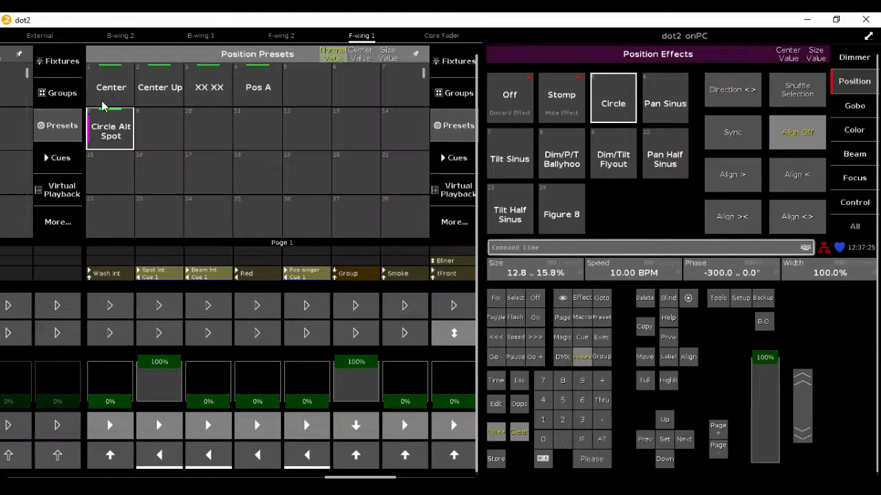
Step: Clear the programmer, recall the Circle Alt Spot preset, and check the movement in the 3D stage view
click(522, 434)
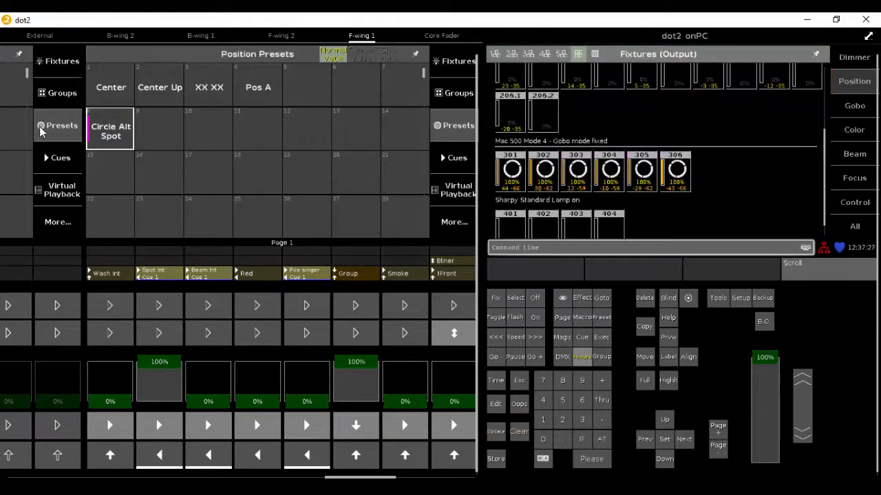
click(113, 137)
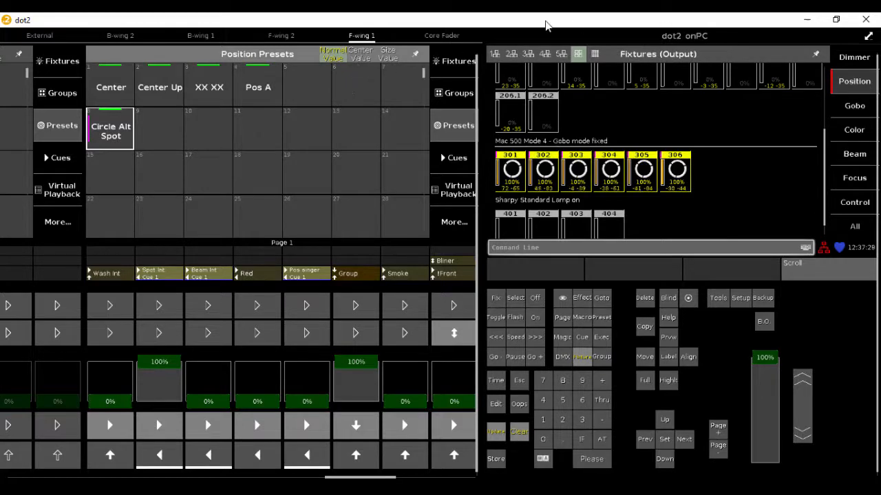
drag(546, 24, 869, 58)
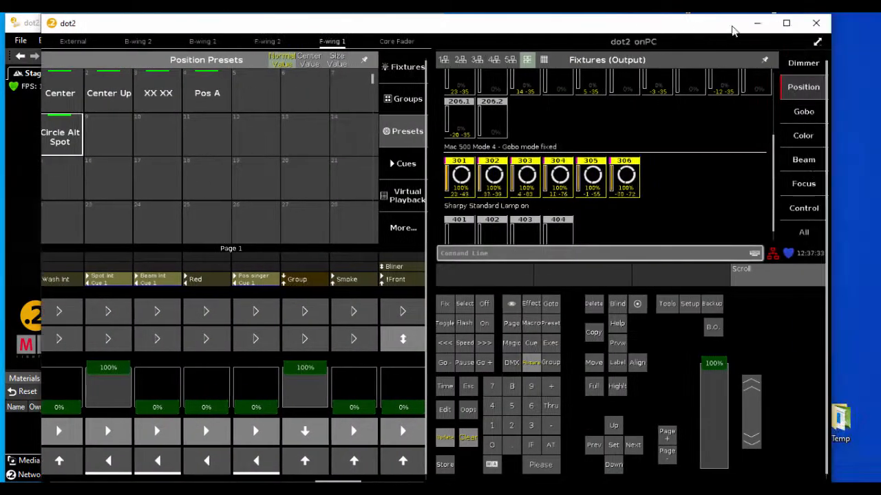
click(784, 23)
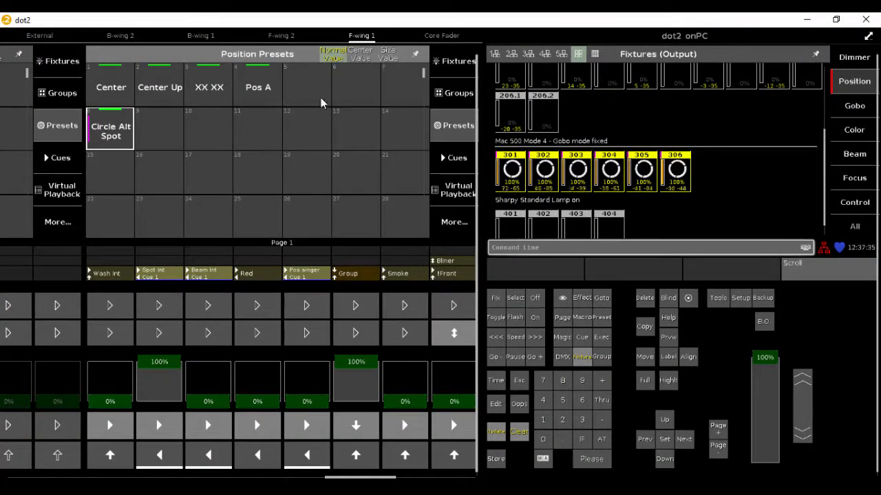
Step: Store the circle movement on the empty F-wing 2 executor beside Beam Open and label it "Circle Spot Alt"
click(276, 40)
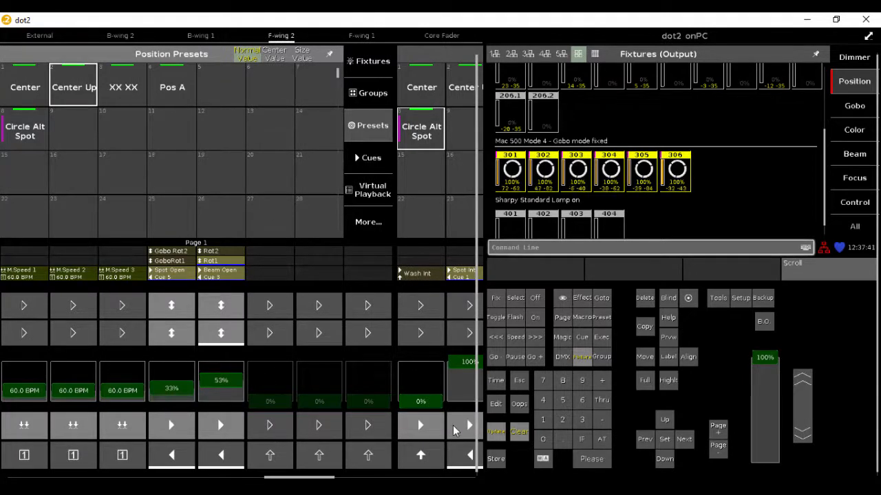
click(496, 459)
click(271, 428)
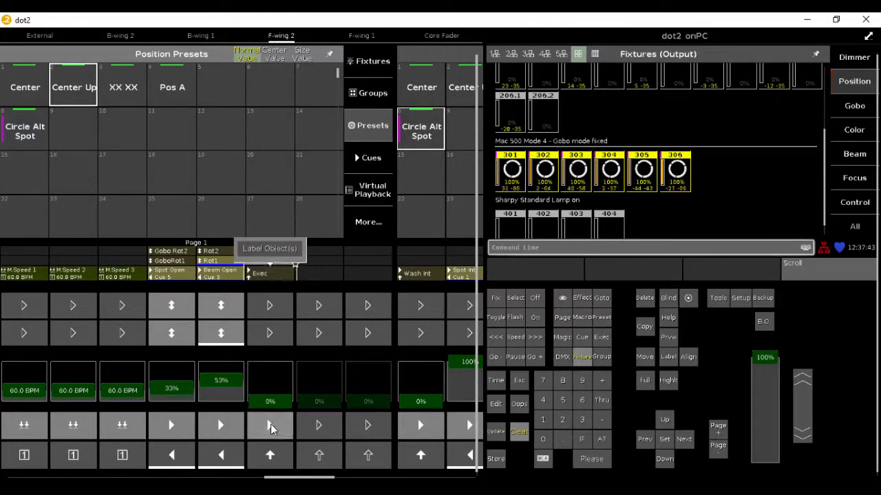
click(281, 252)
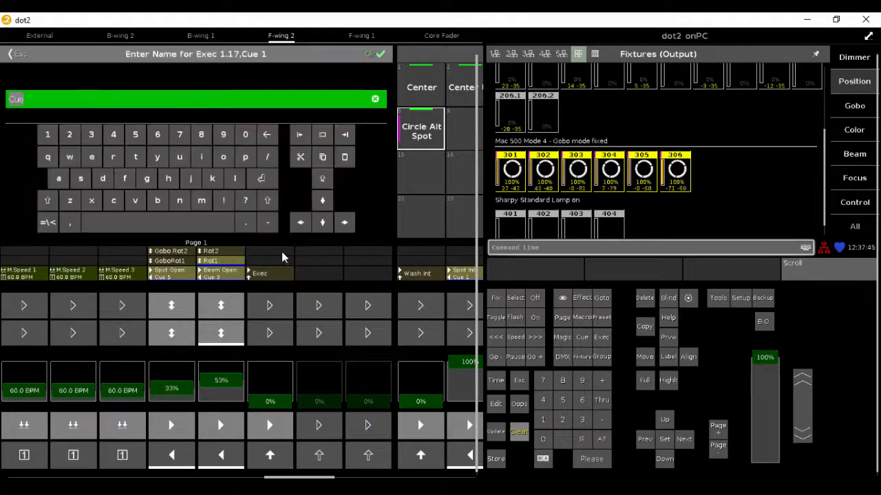
text(Circ)
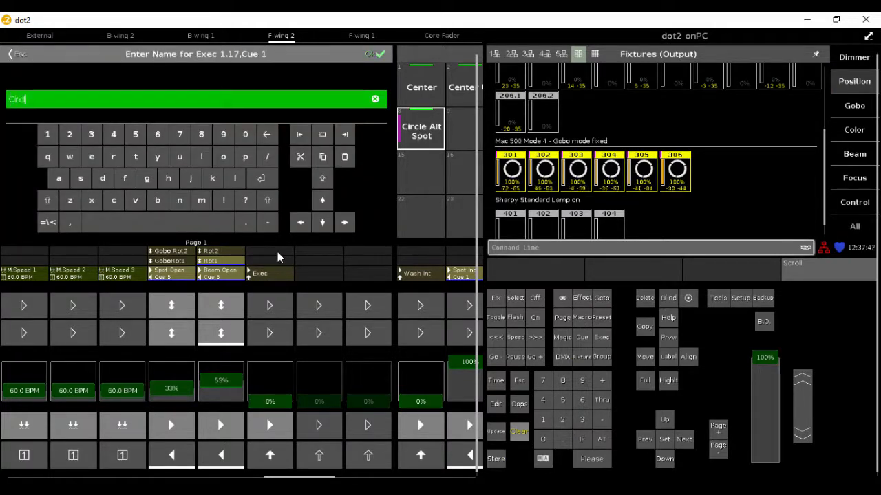
text(le Spo)
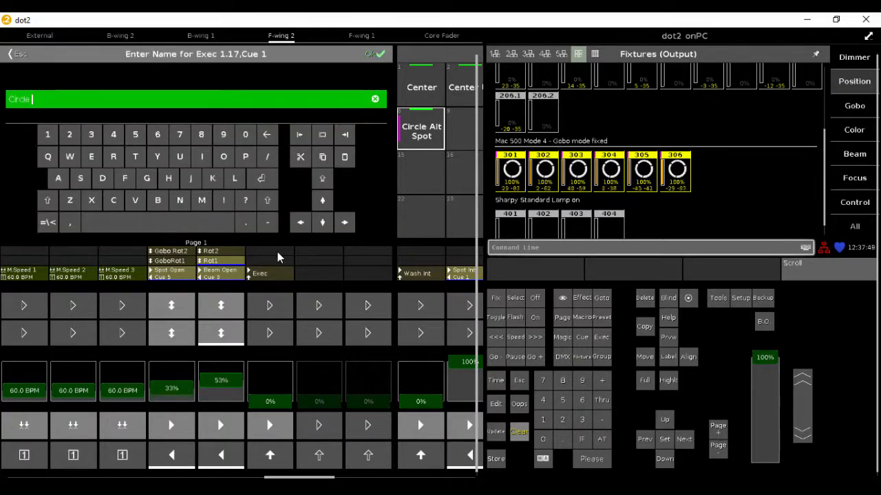
text(t Alt)
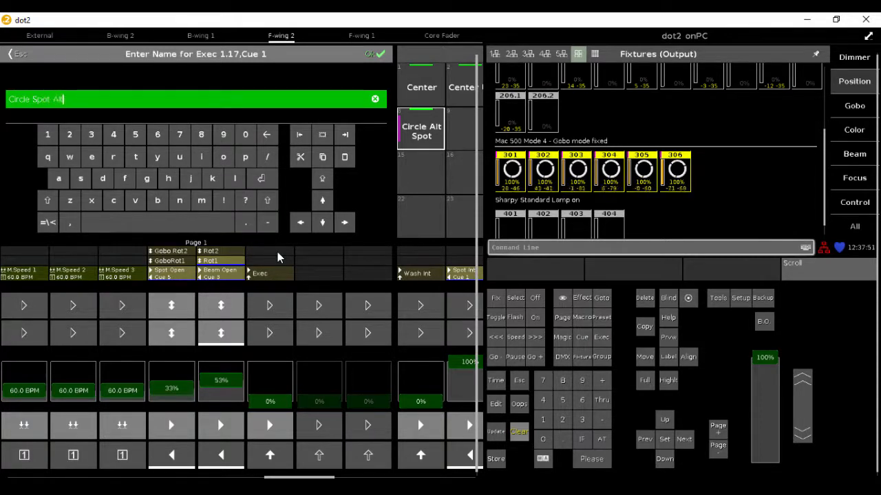
key(Return)
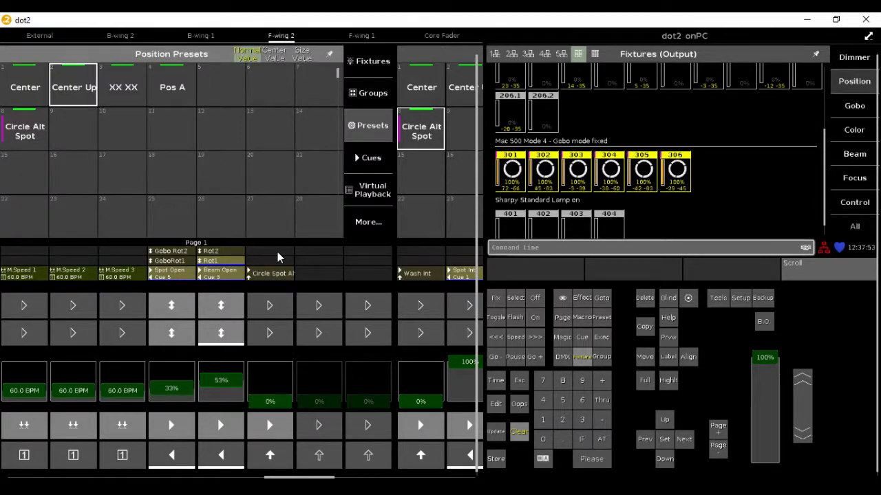
Step: Clear the current selection, select spots 301, 302 and 303, and open their position effects
click(519, 441)
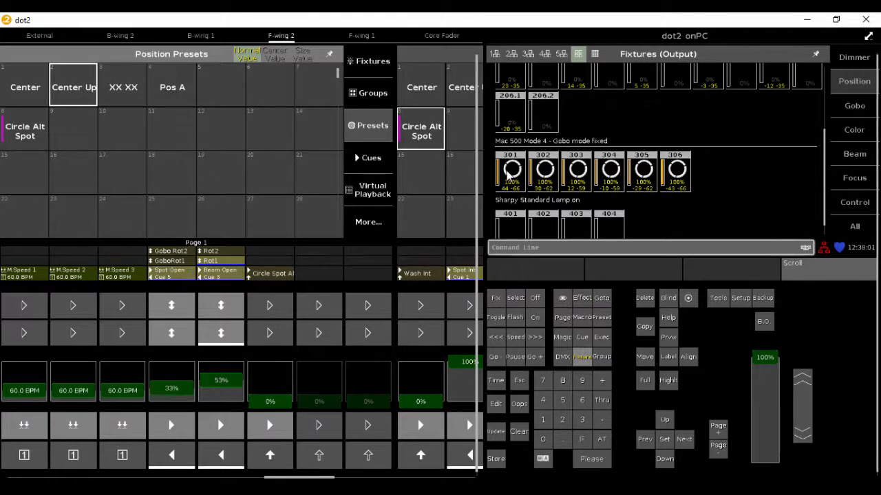
click(510, 172)
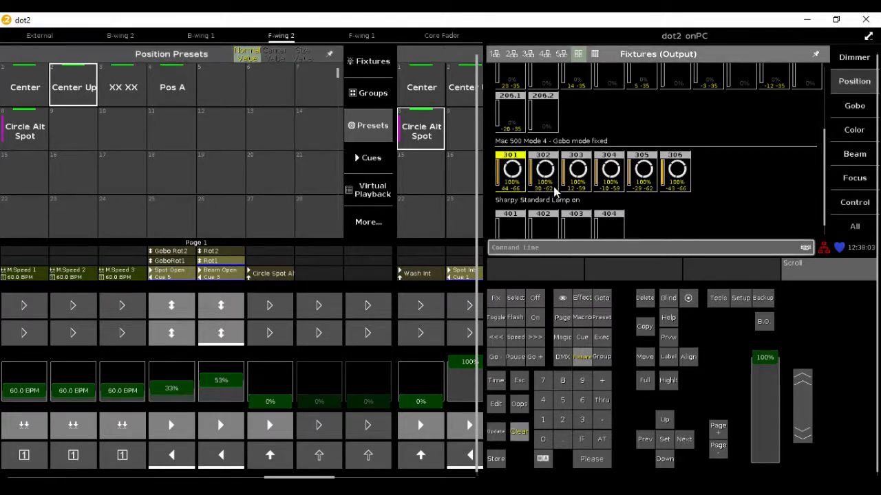
click(551, 184)
click(578, 181)
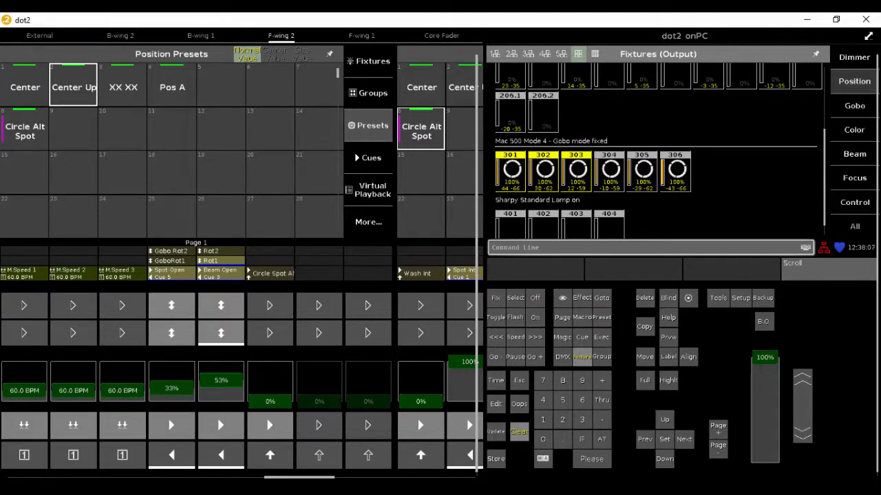
click(853, 84)
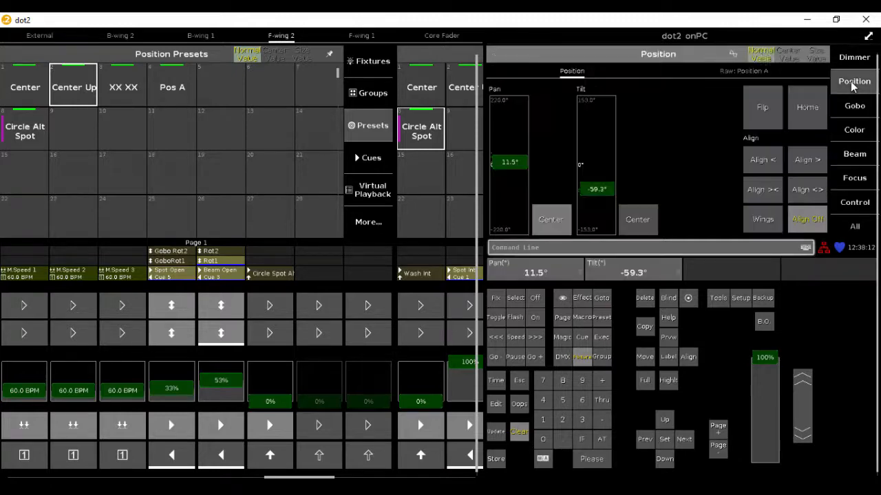
click(734, 55)
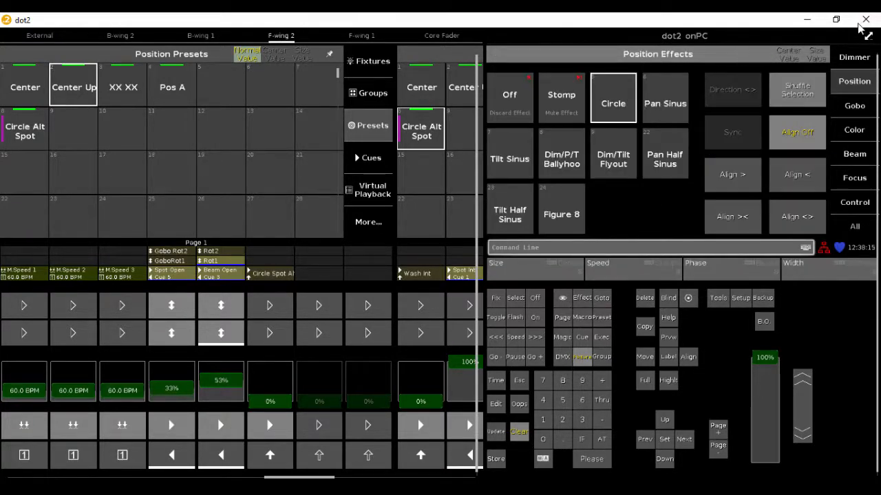
Step: Arrange the windows to show the 3D stage view and apply Circle to spots 301–303 with size 8.8 .. 11.8% and speed 8 BPM
click(836, 21)
drag(643, 25, 878, 14)
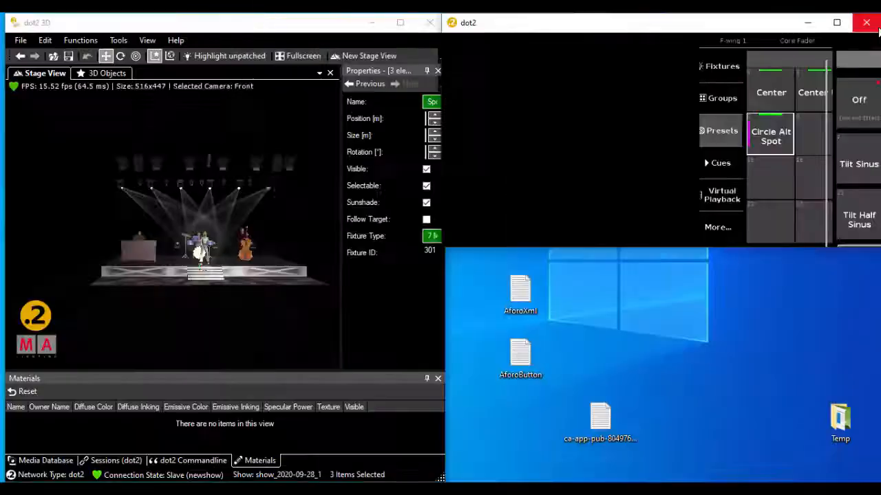
drag(706, 31, 880, 179)
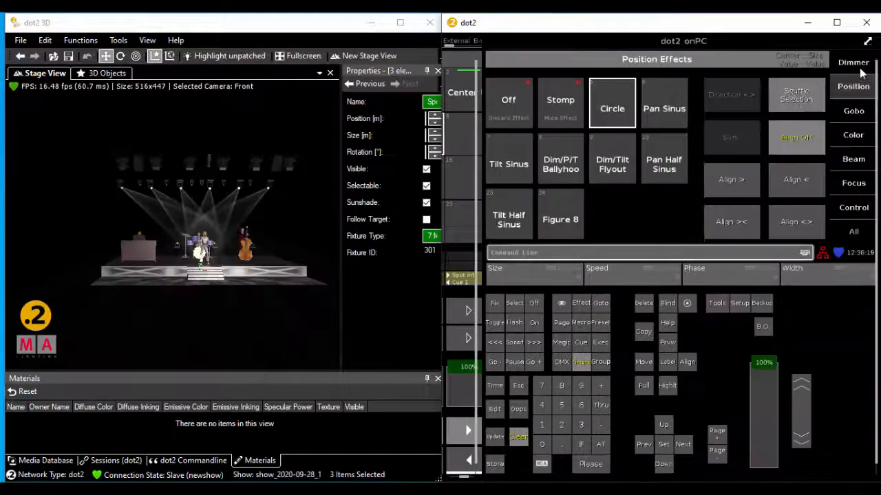
click(608, 109)
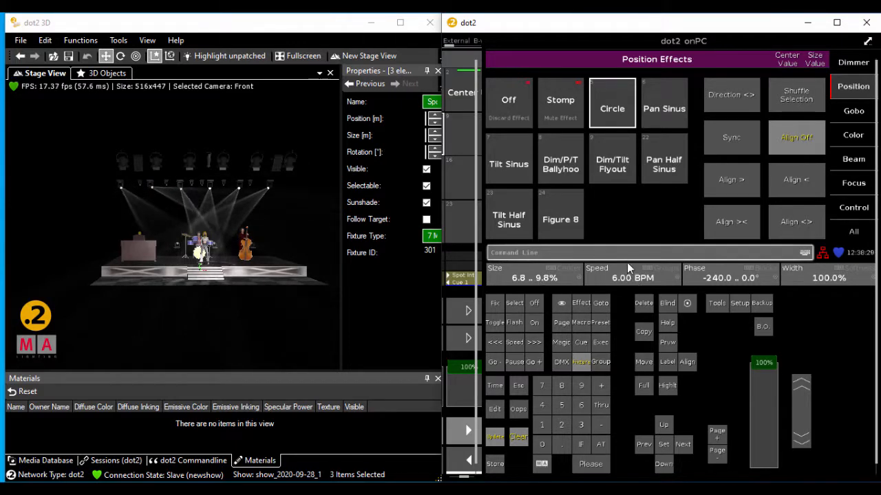
scroll(627, 262, up, 1)
scroll(627, 260, up, 1)
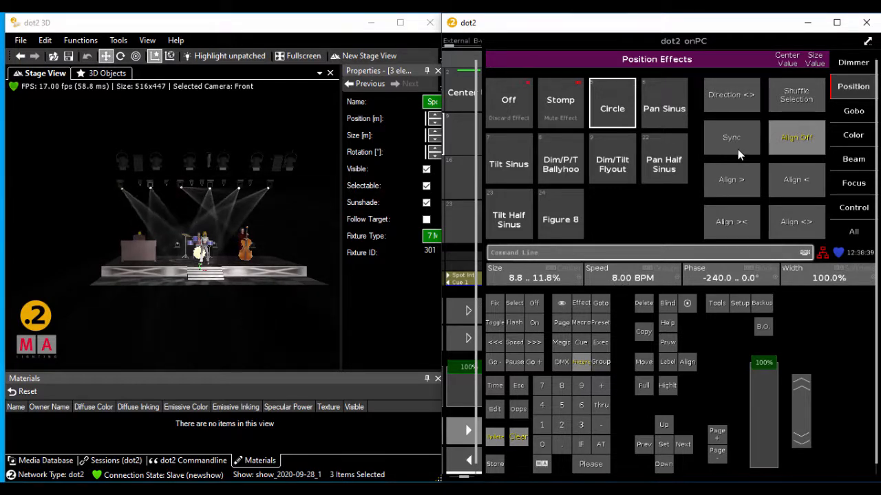
Step: Select spots 306, 305 and 304 in that order and apply the Circle position effect to them
click(581, 362)
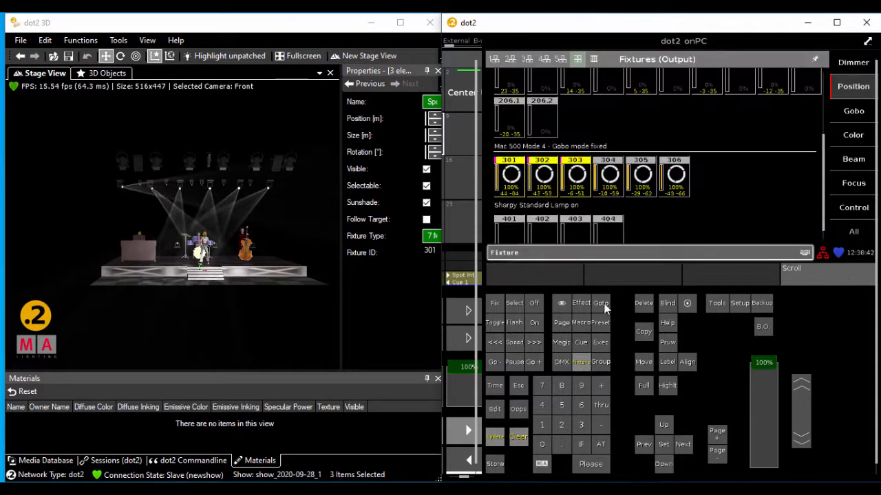
key(Escape)
click(662, 177)
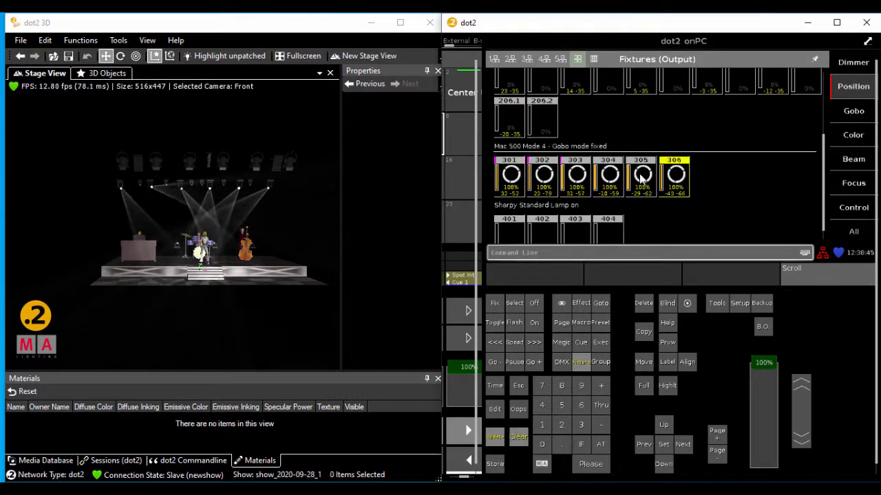
click(642, 179)
click(609, 177)
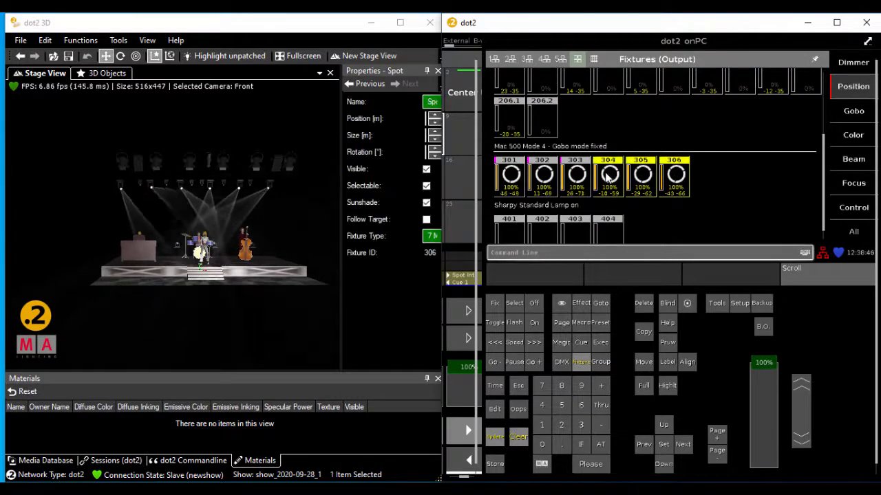
click(851, 87)
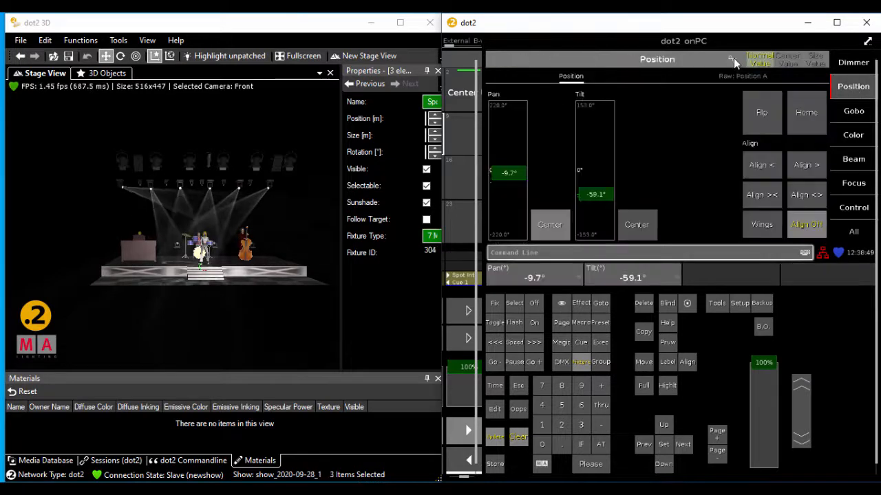
click(733, 58)
click(615, 103)
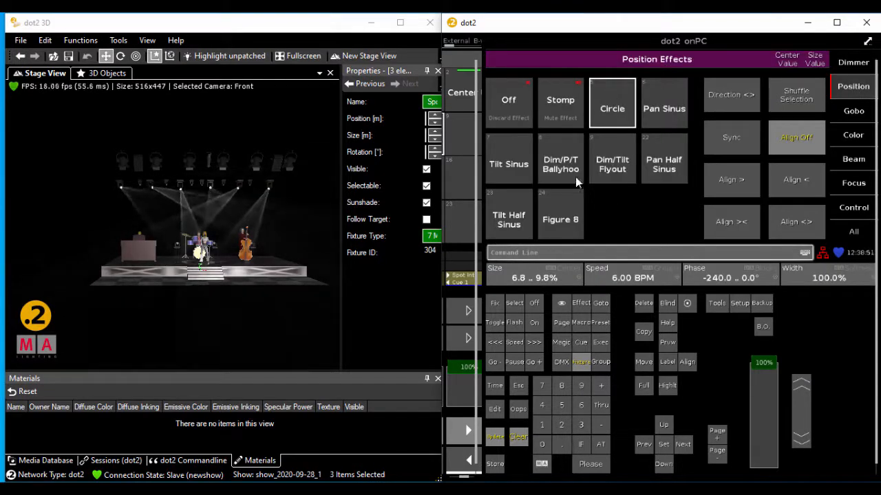
Step: Set the Circle effect on spots 304–306 to size 8.8 .. 11.8% and speed 8 BPM, reverse its direction and sync it
scroll(533, 272, up, 2)
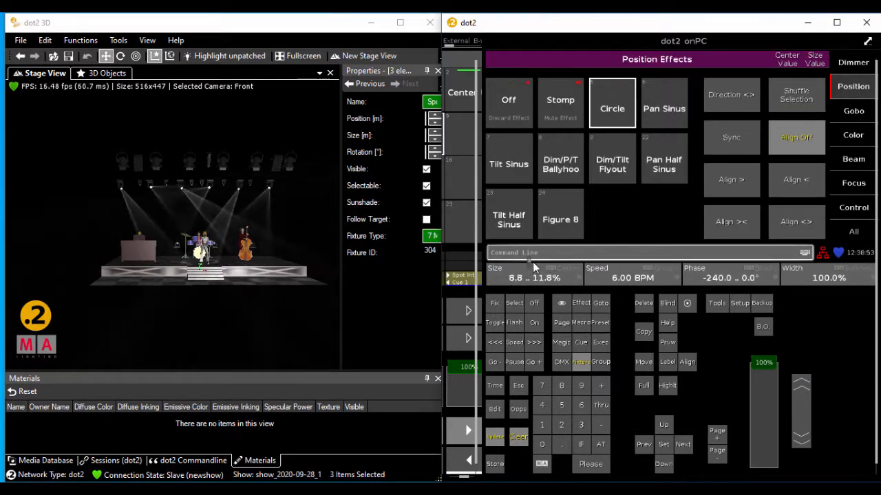
scroll(626, 262, up, 1)
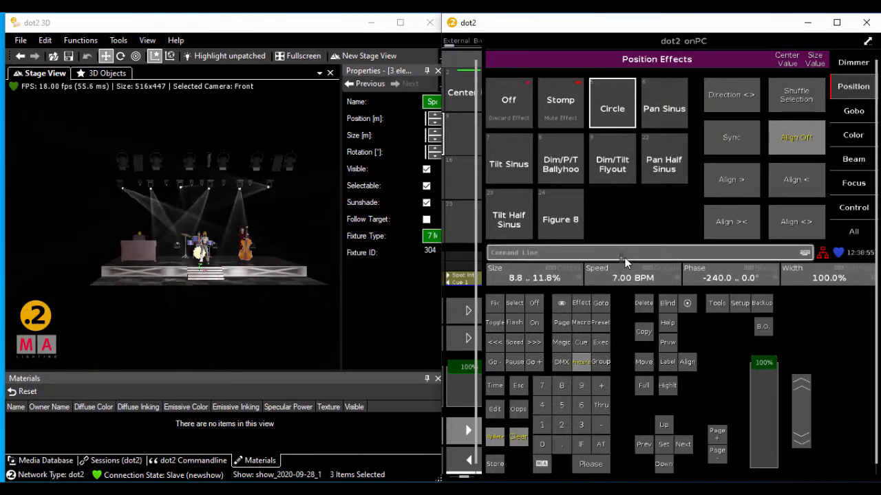
scroll(626, 262, up, 1)
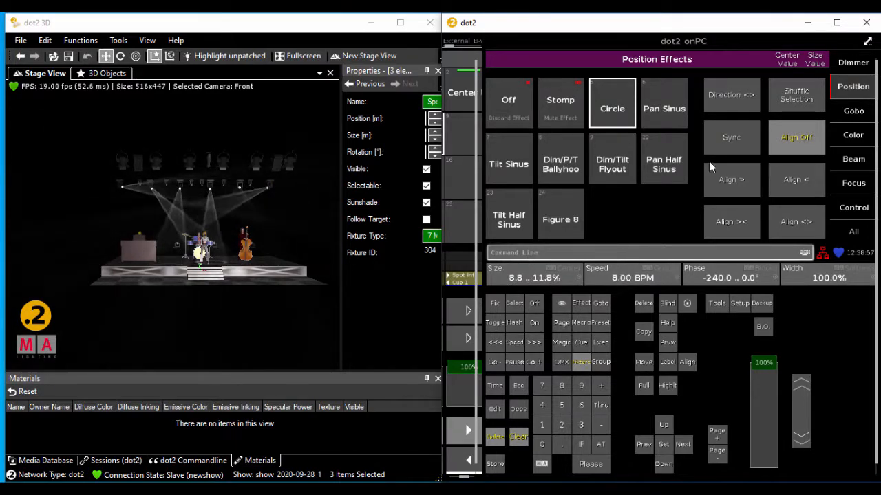
click(732, 96)
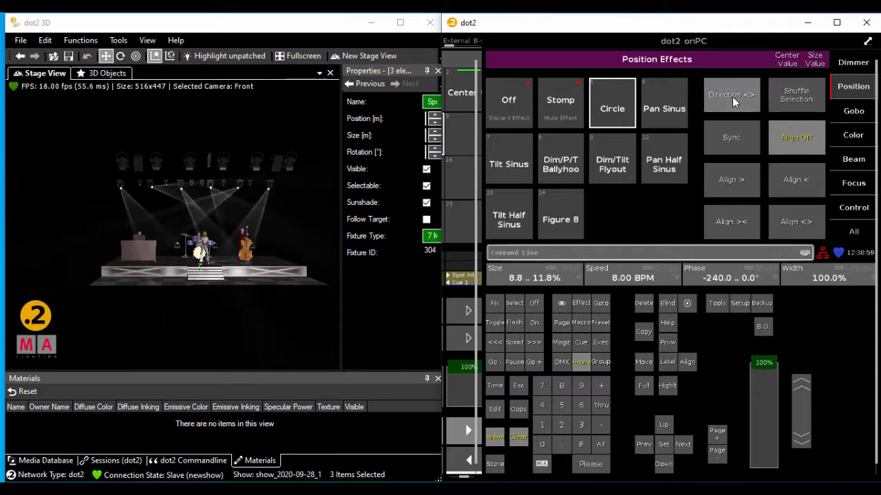
click(729, 139)
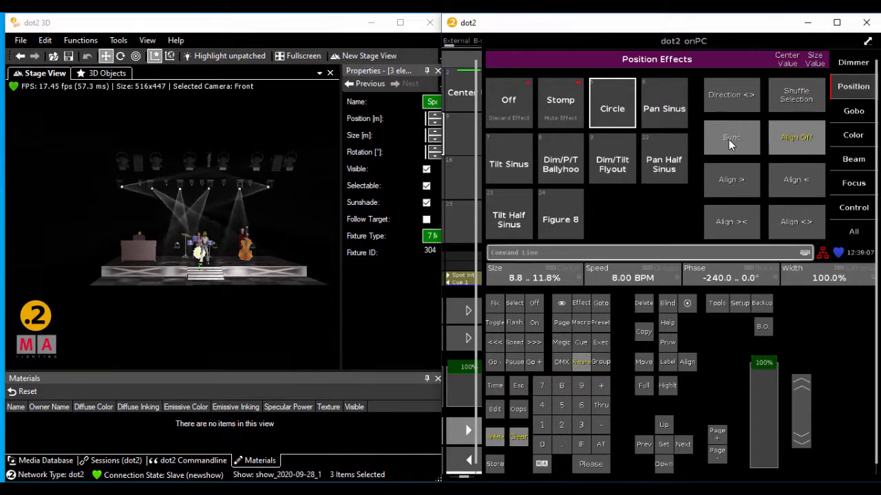
Step: Show the fixtures sheet beside the position effects and check the circle phase of individual spots, including 306 and 302
click(836, 24)
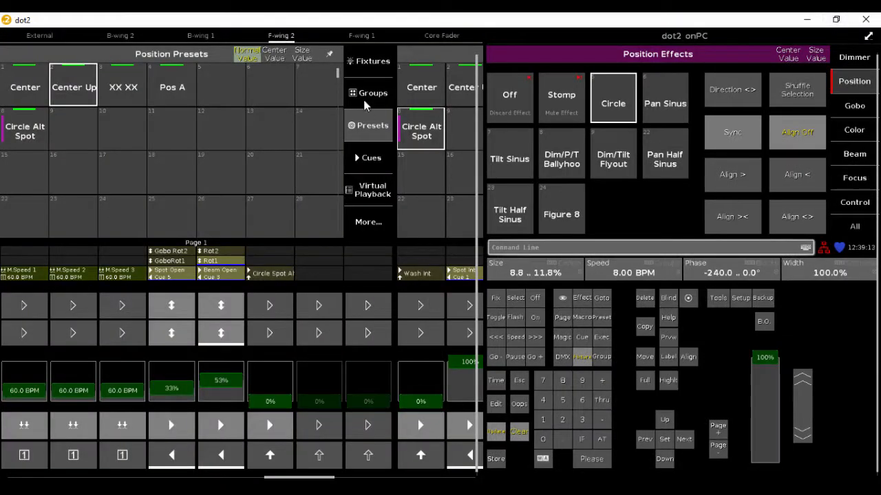
click(377, 71)
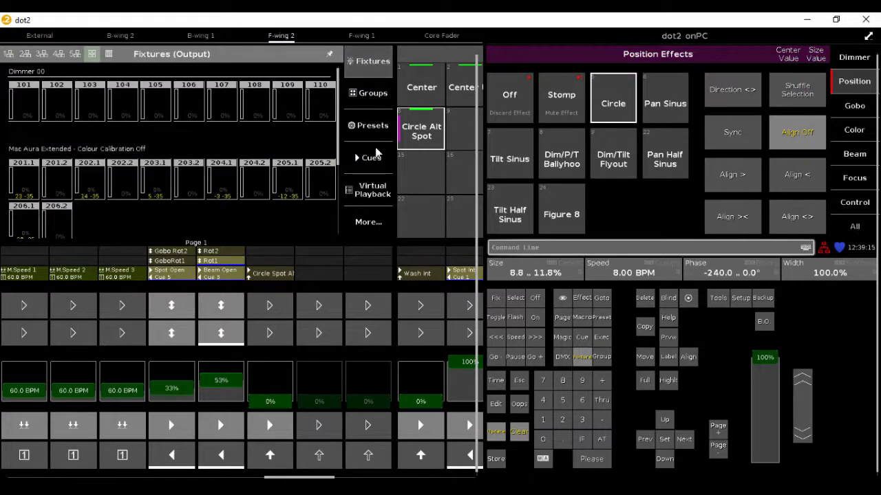
scroll(215, 183, down, 3)
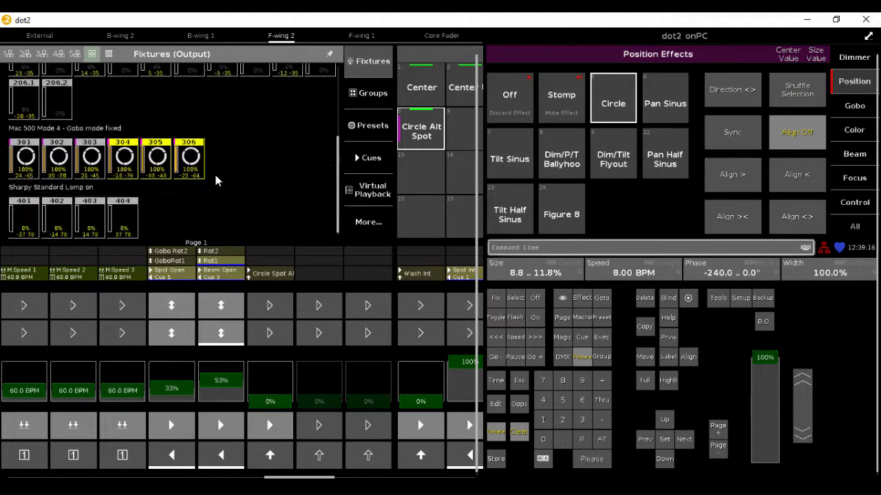
scroll(42, 173, up, 1)
click(39, 177)
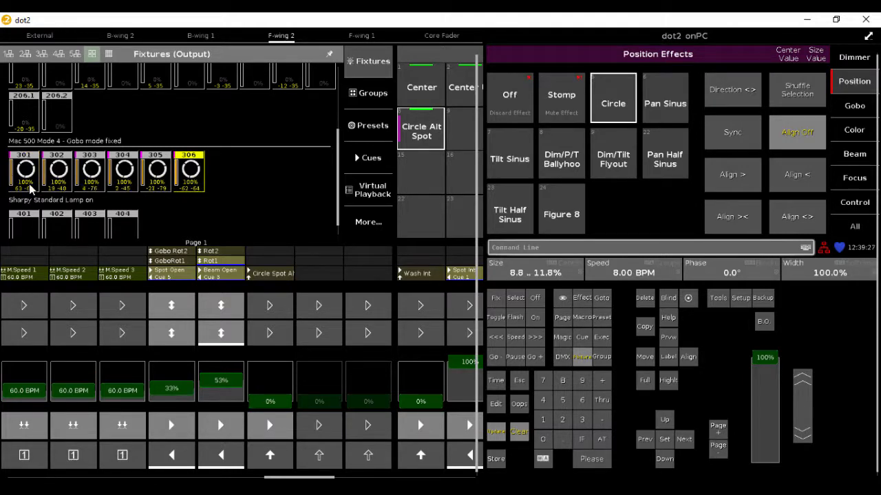
click(58, 183)
click(196, 180)
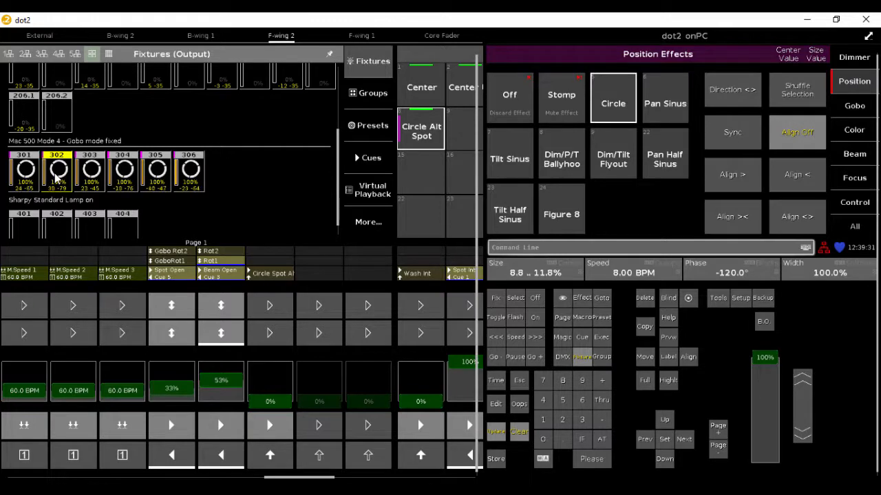
Step: Set the Circle effect's phase for spot 305 to 120°
click(146, 177)
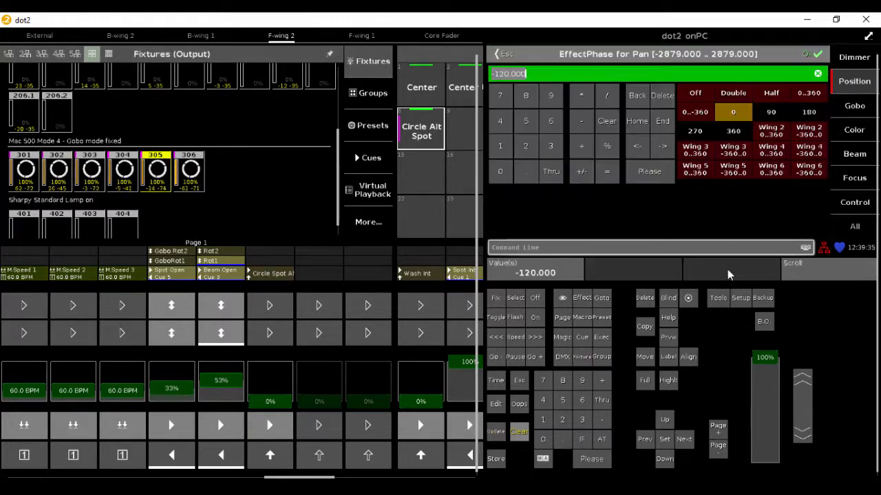
click(730, 274)
click(500, 146)
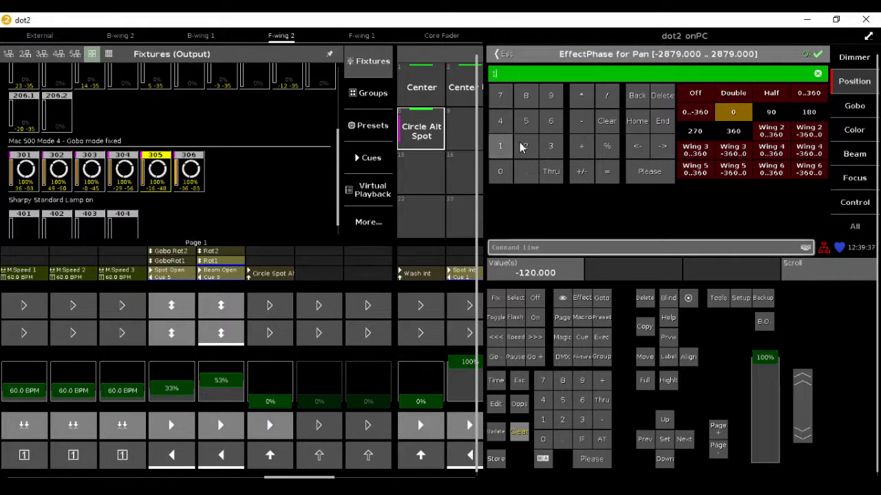
click(526, 145)
click(501, 172)
click(812, 55)
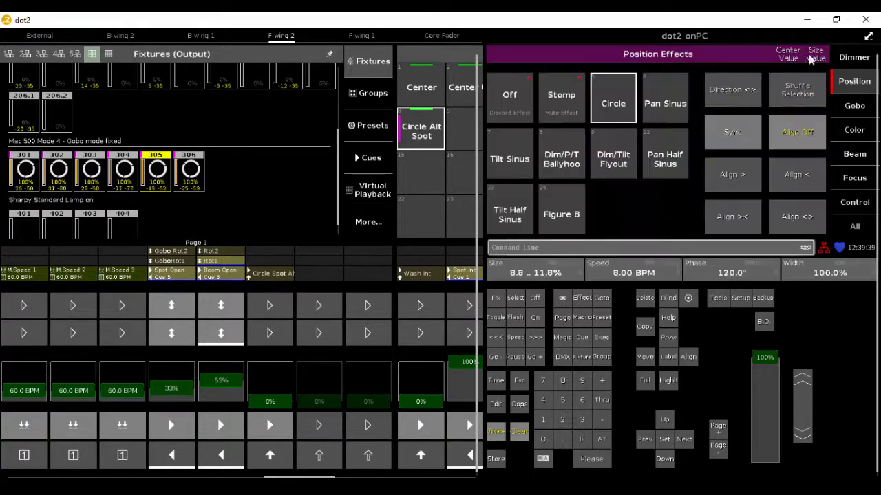
Step: Check spot 303's effect phase, and set the phase of spot 304 to 240°
click(98, 180)
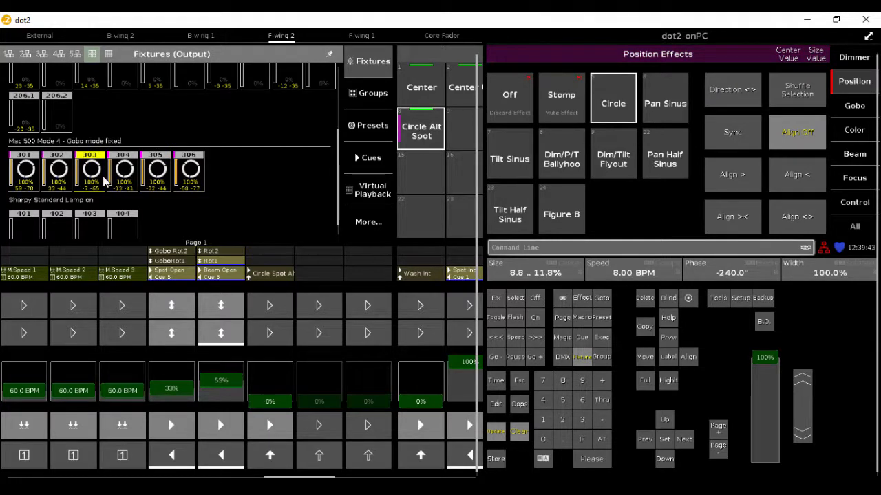
click(124, 170)
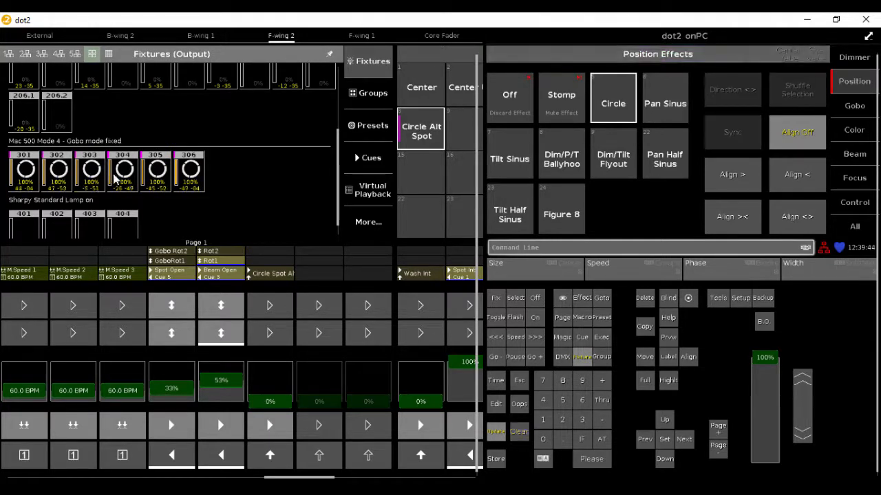
click(713, 274)
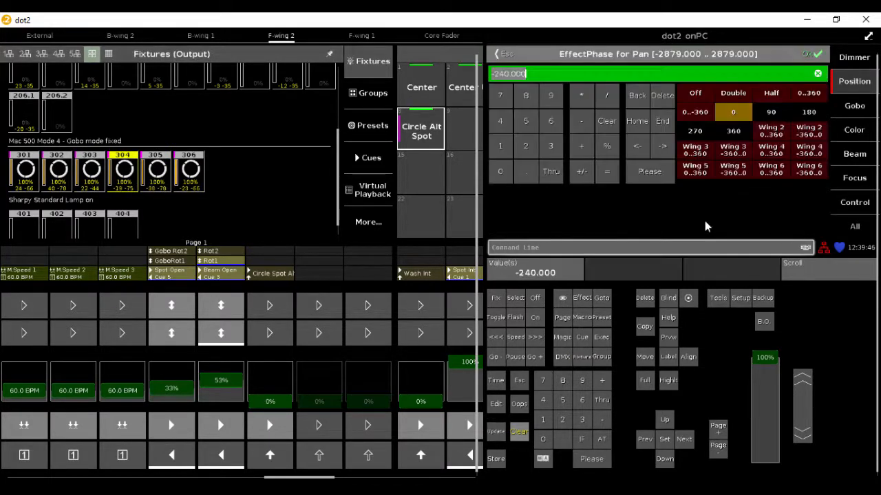
click(525, 147)
click(500, 121)
click(500, 172)
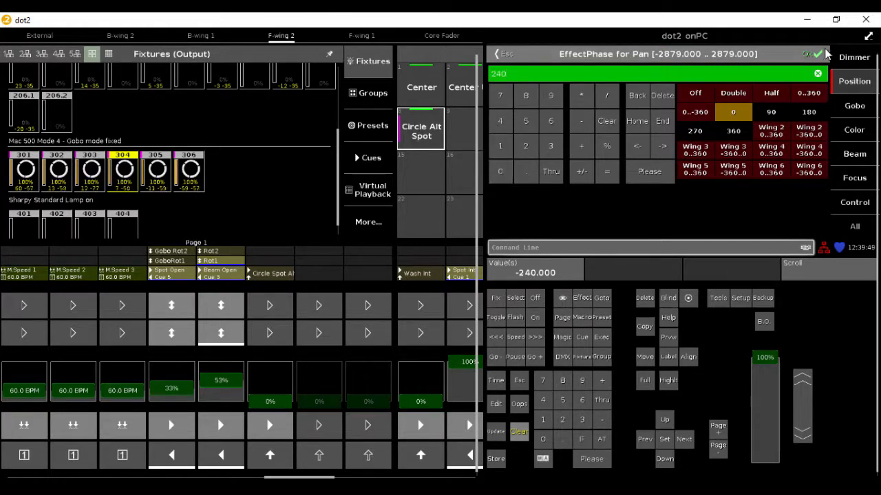
click(812, 55)
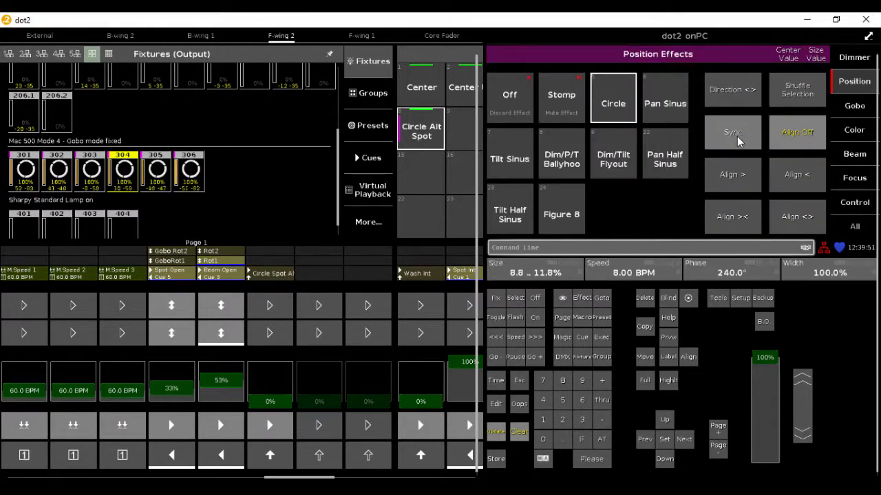
Step: Select all six spots 301 to 306, sync their Circle effect and bring the 3D stage view into sight
drag(24, 165, 377, 180)
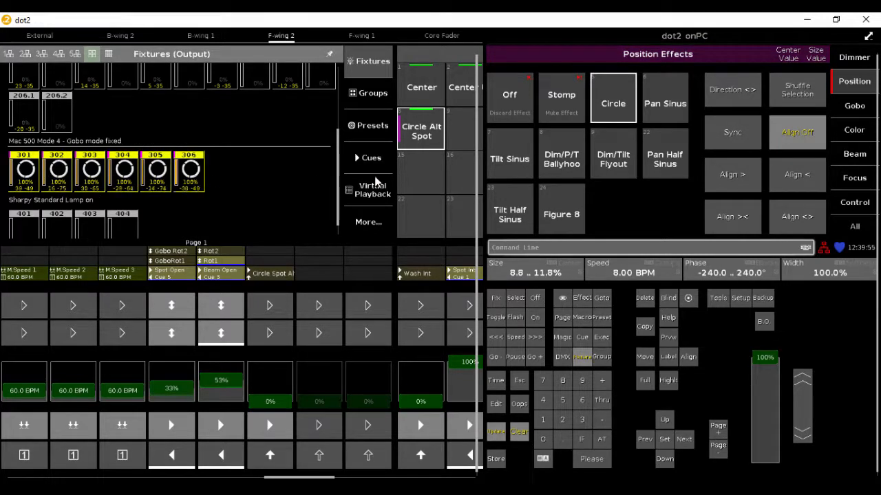
click(728, 140)
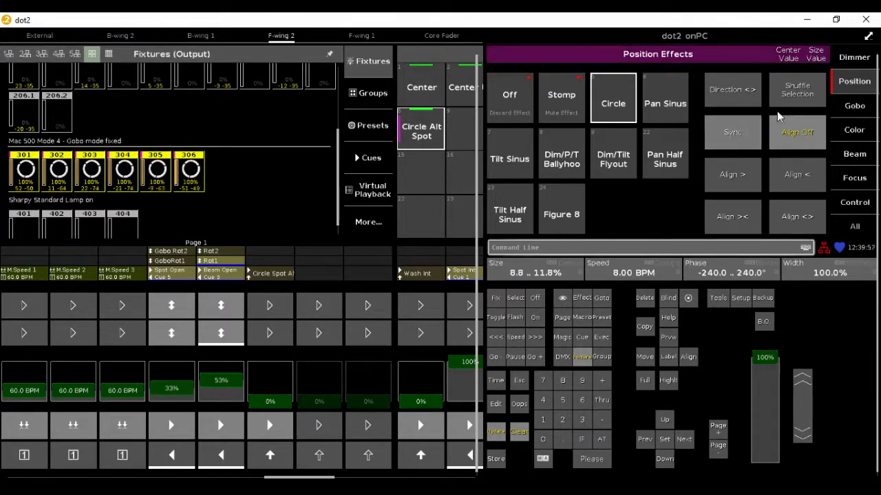
click(837, 20)
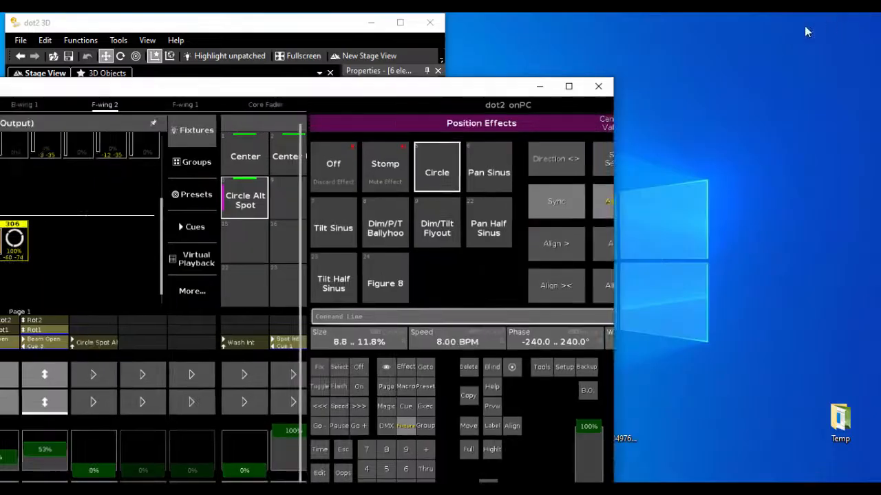
Step: Store the synced circle movement as a second cue named "Sym Effect" on the Circle Spot Alt executor and clear the programmer
drag(360, 92, 880, 92)
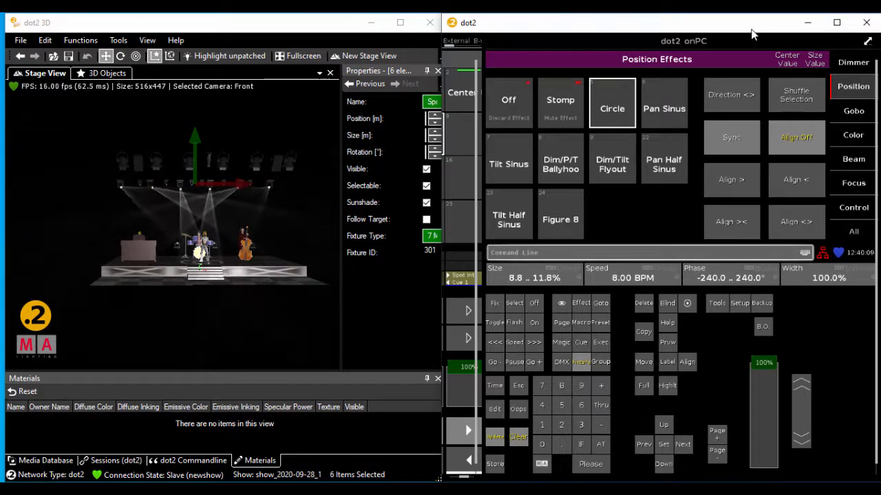
click(837, 23)
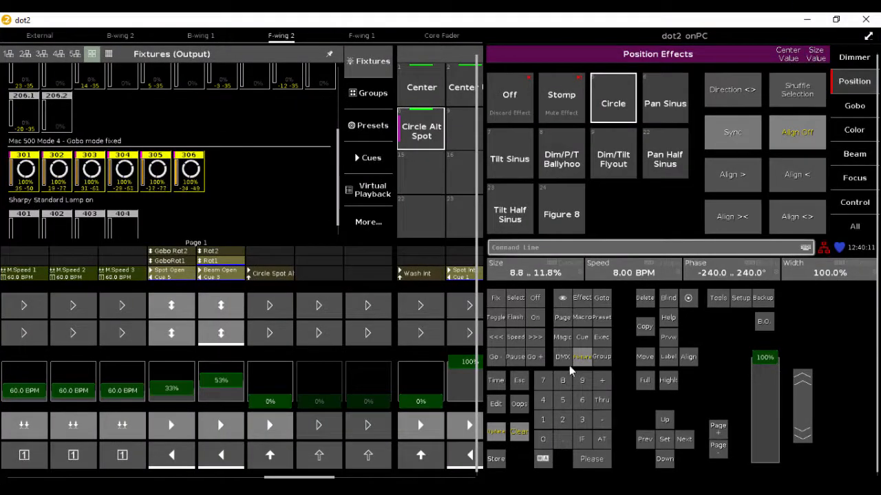
click(496, 460)
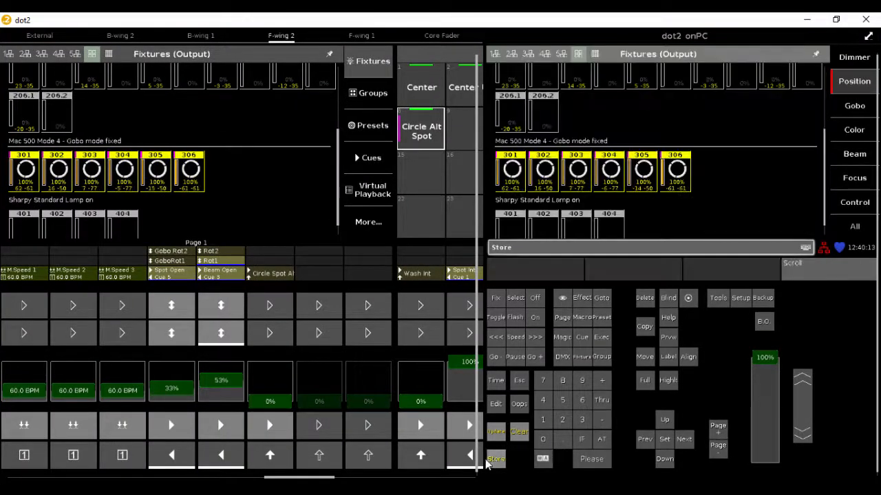
click(268, 427)
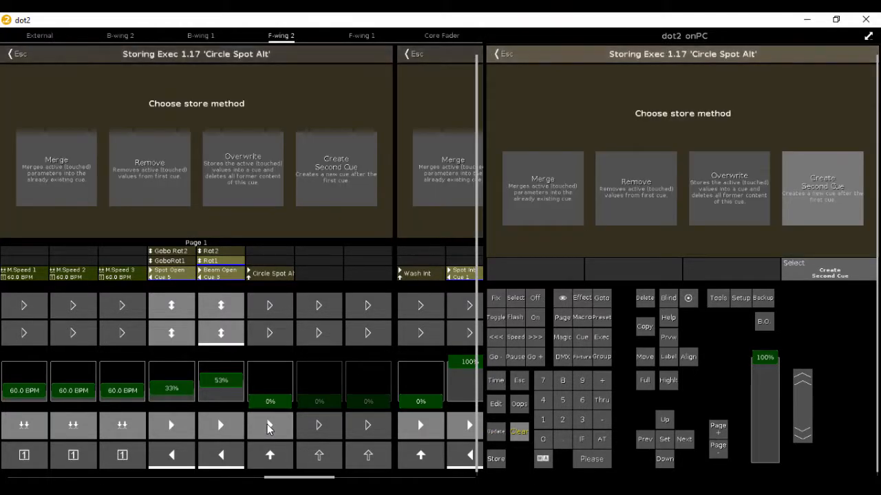
click(337, 184)
click(269, 248)
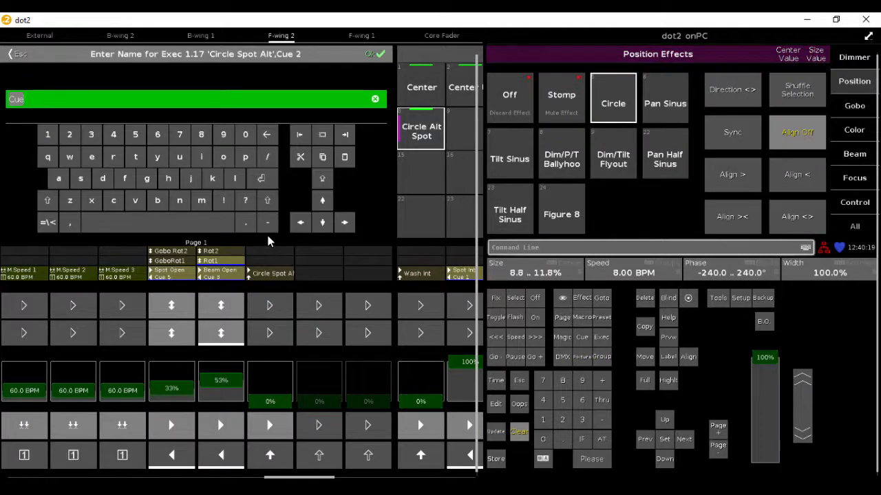
text(Sym )
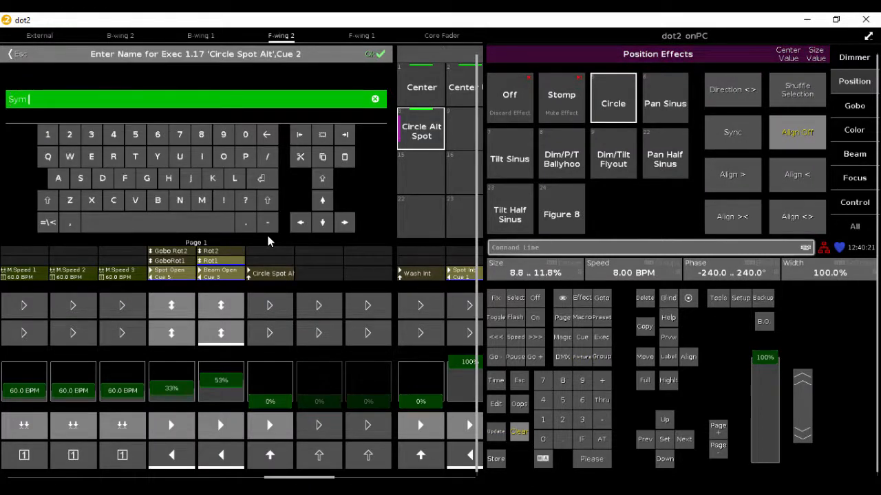
text(Effect)
key(Return)
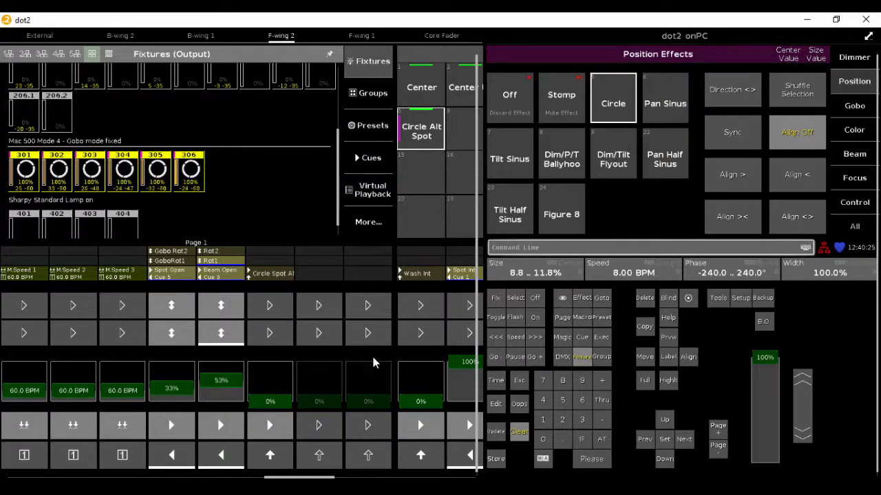
click(521, 438)
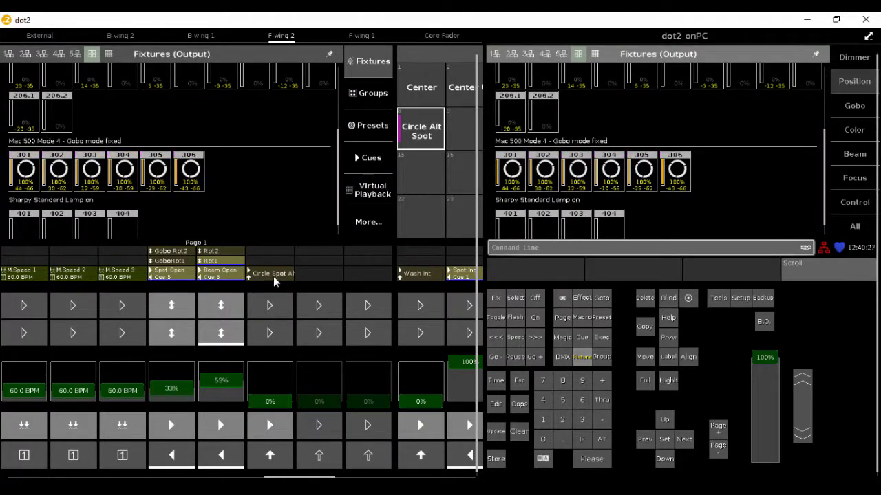
Step: Open the settings of the Circle Spot Alt executor and disable Autostop and Autostart
click(270, 275)
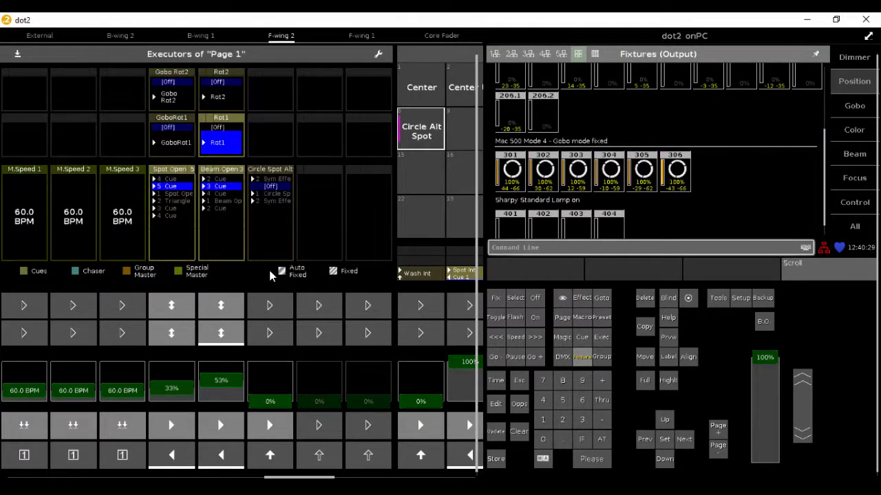
click(274, 210)
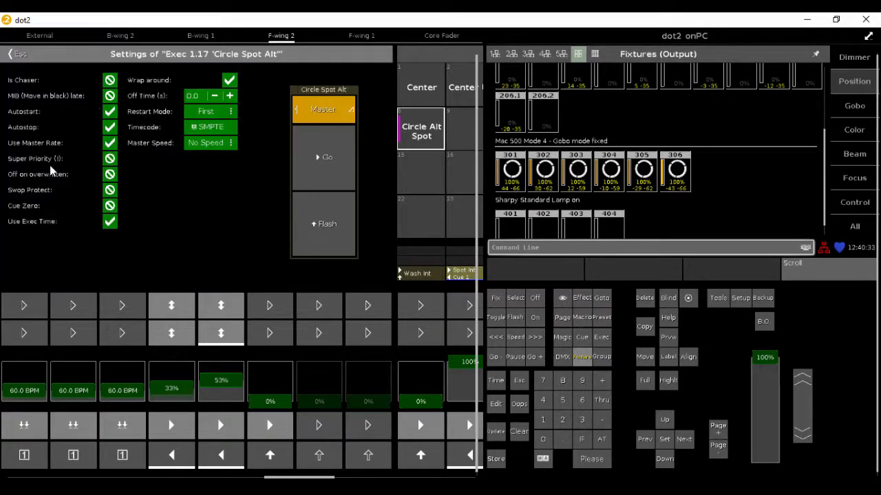
click(110, 128)
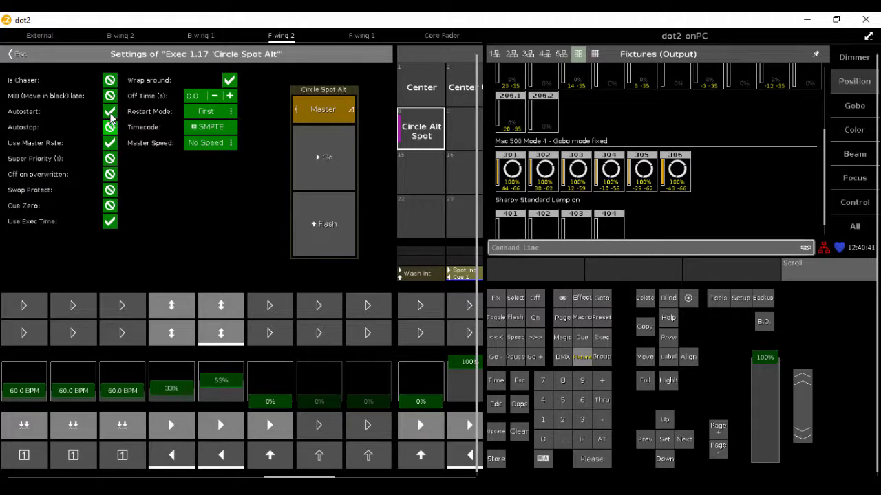
click(110, 114)
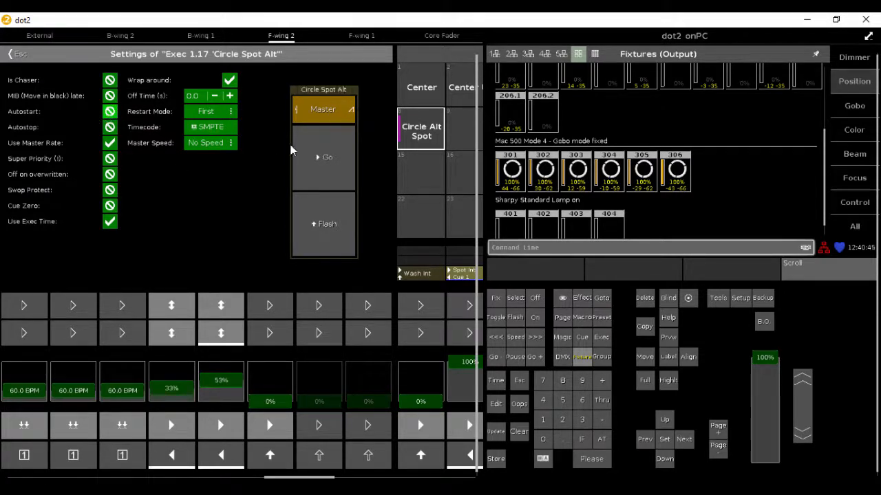
Step: Set the executor's fader function to TempFader and its restart mode to Current, and leave the settings
click(323, 111)
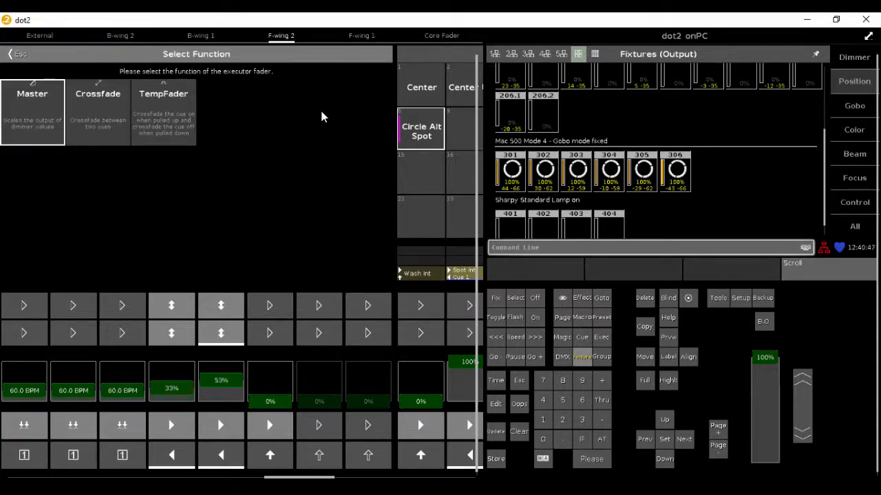
click(167, 124)
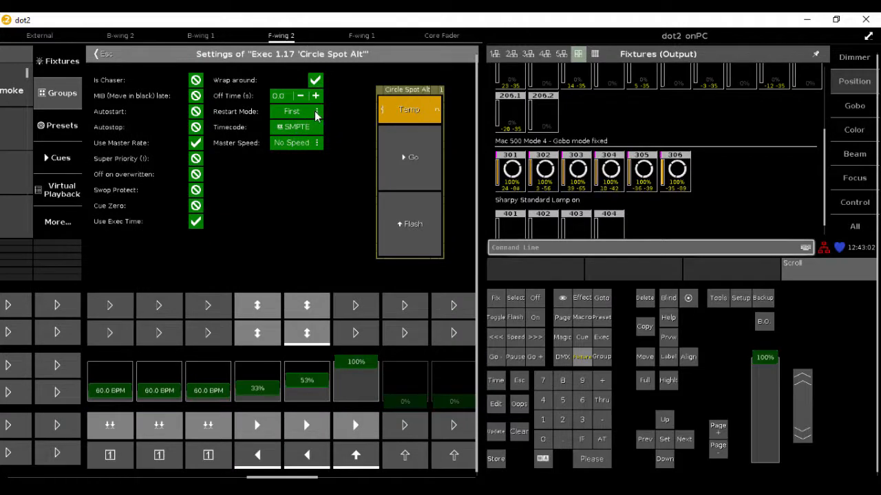
click(315, 112)
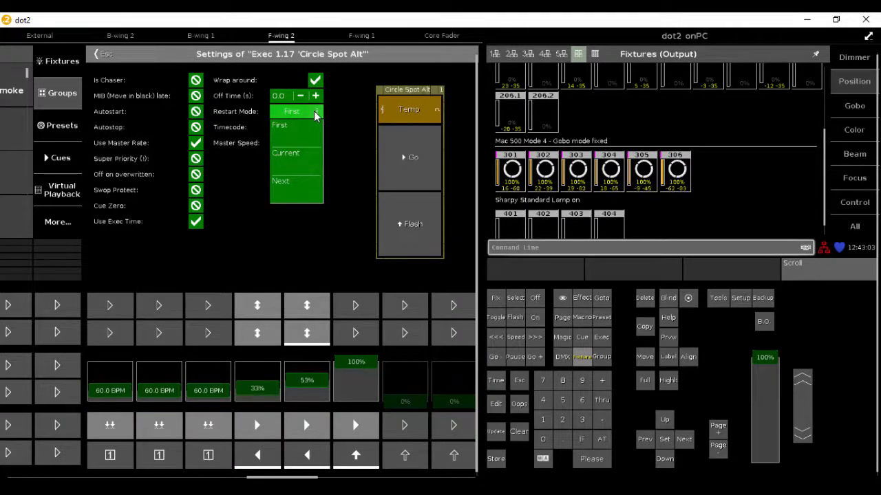
click(300, 160)
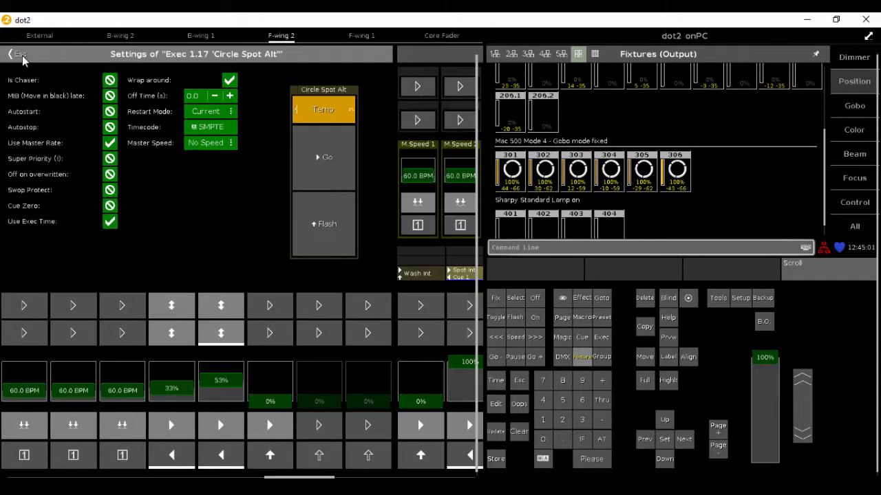
click(21, 55)
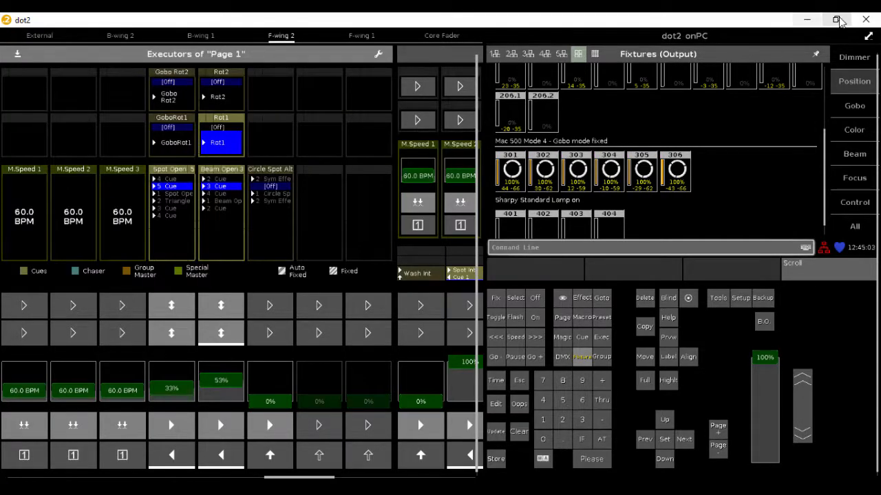
Step: Beside the 3D stage, test the circle fader at 67%, recall the Pos Singer Up position cue and raise the fader to 100%
drag(618, 39, 880, 43)
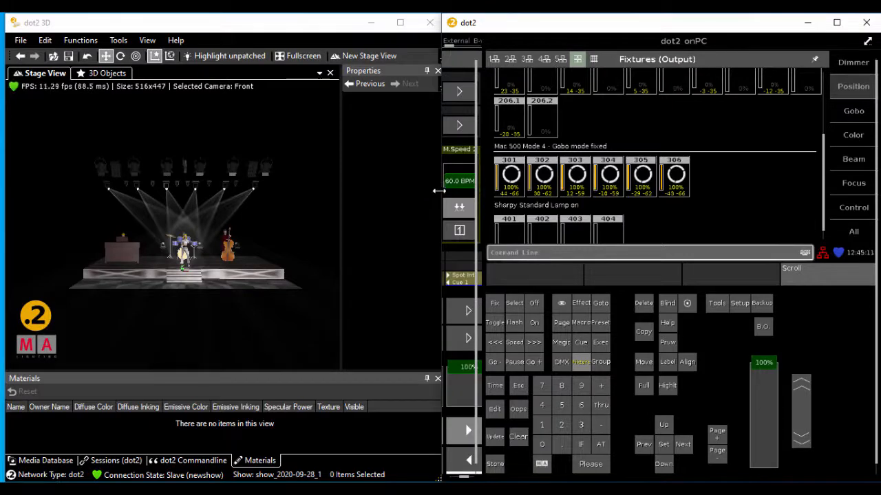
drag(440, 192, 280, 186)
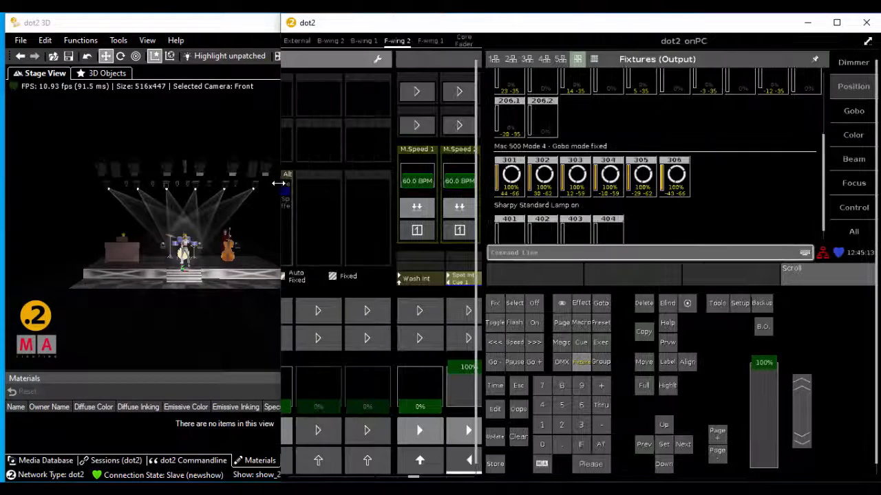
click(430, 41)
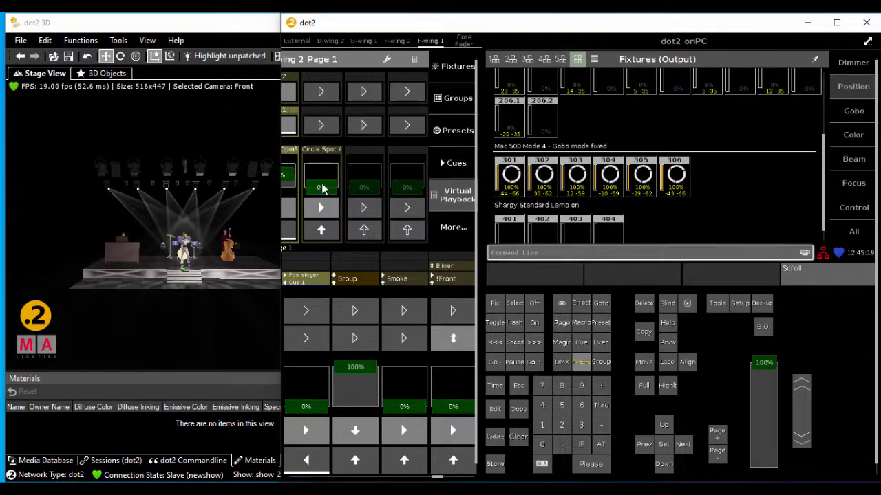
drag(323, 189, 322, 174)
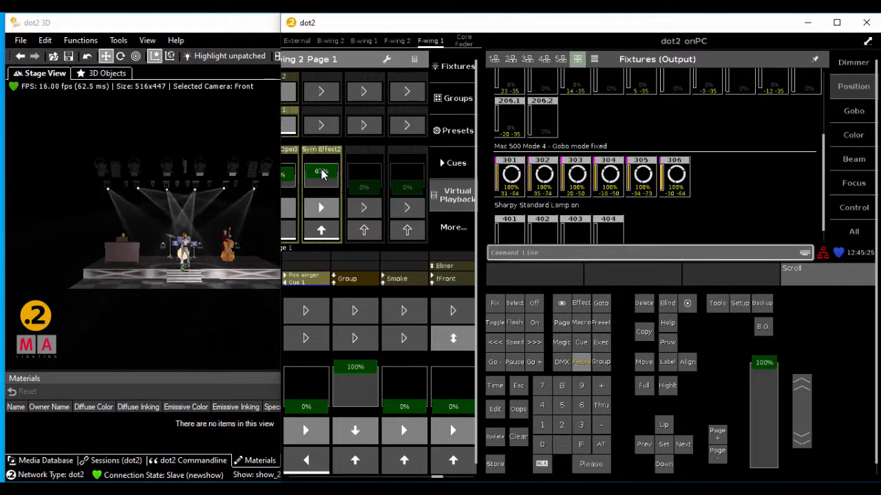
click(303, 433)
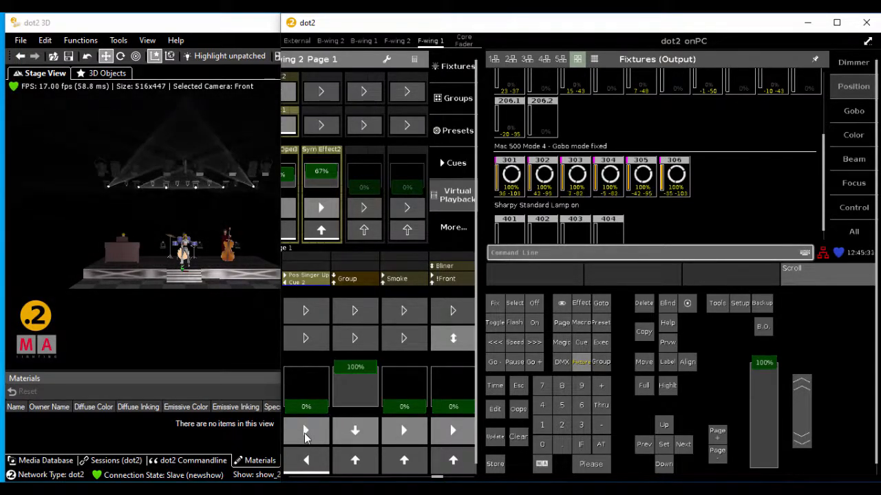
drag(325, 179, 322, 165)
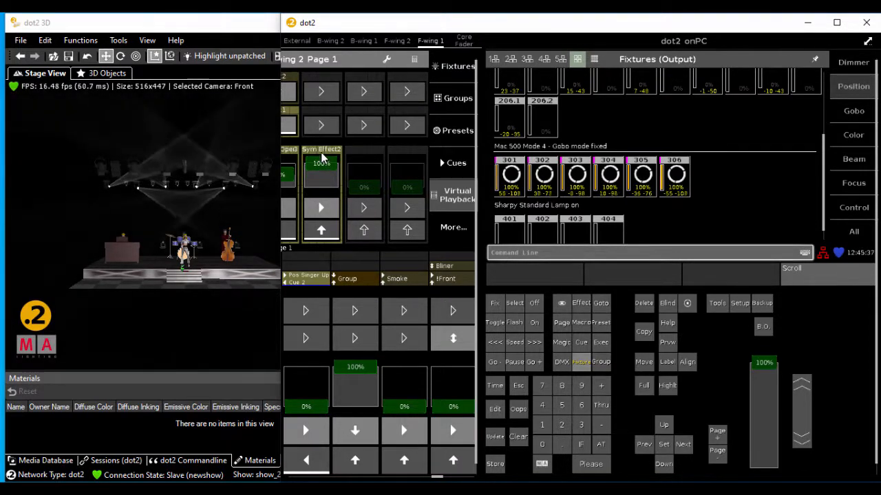
Step: Cycle the Circle Spot Alt executor between its cues, fade it out to 0%, and test its Go and Flash functions
click(318, 210)
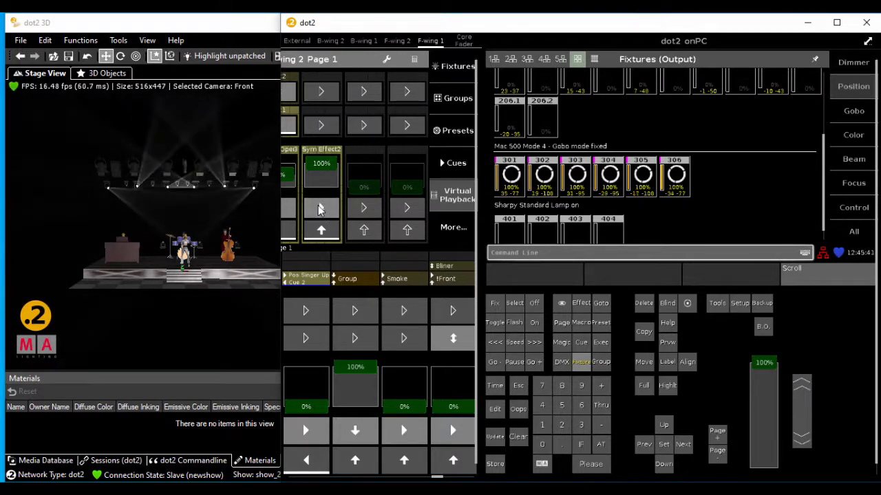
click(318, 210)
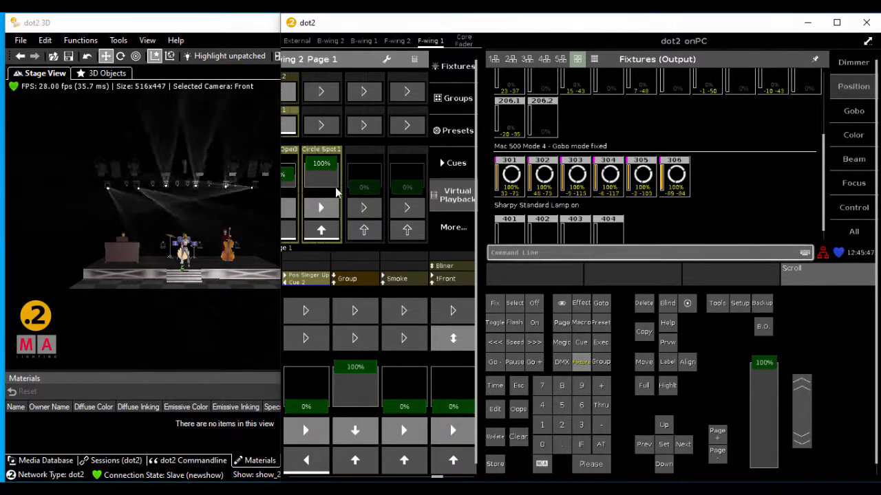
click(329, 204)
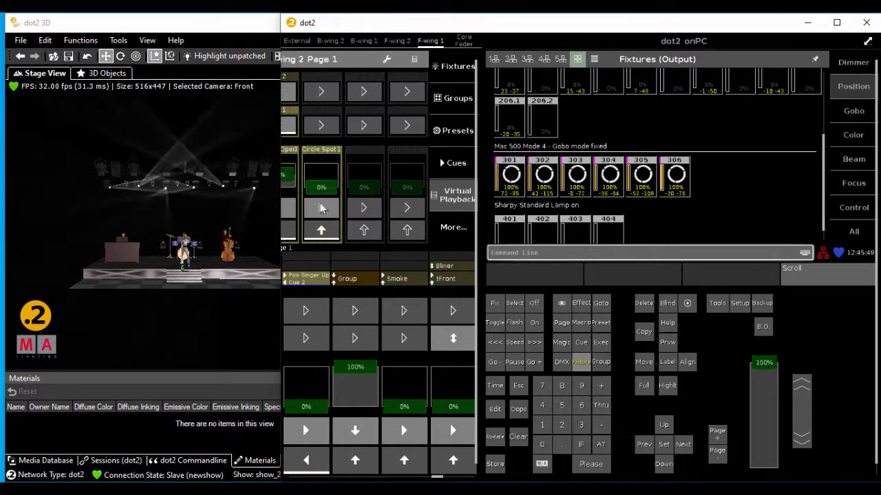
drag(321, 189, 319, 224)
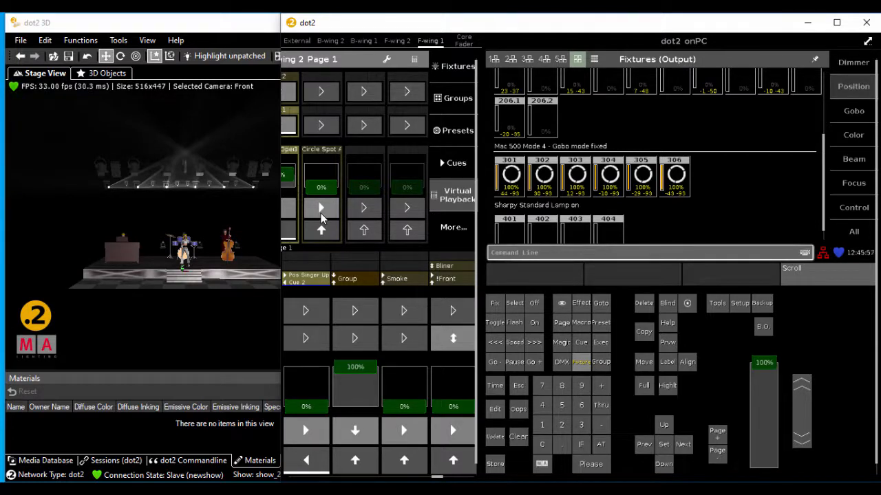
click(320, 213)
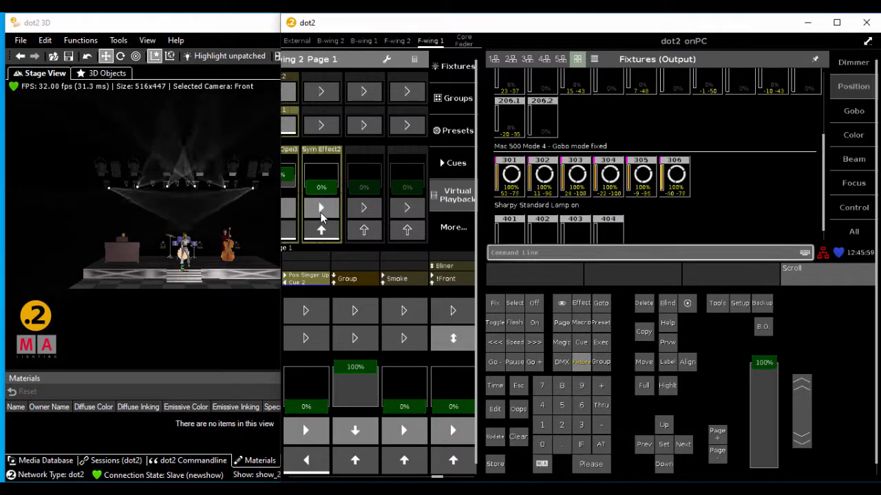
click(320, 230)
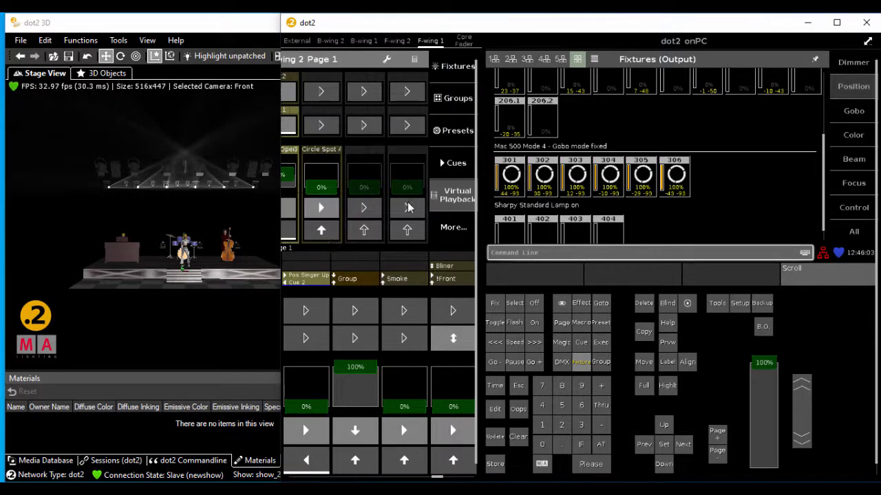
Step: Select spots 301 to 306 and, with the 3D stage in view, cycle the position executor to the Pos Singer Up cue
click(836, 23)
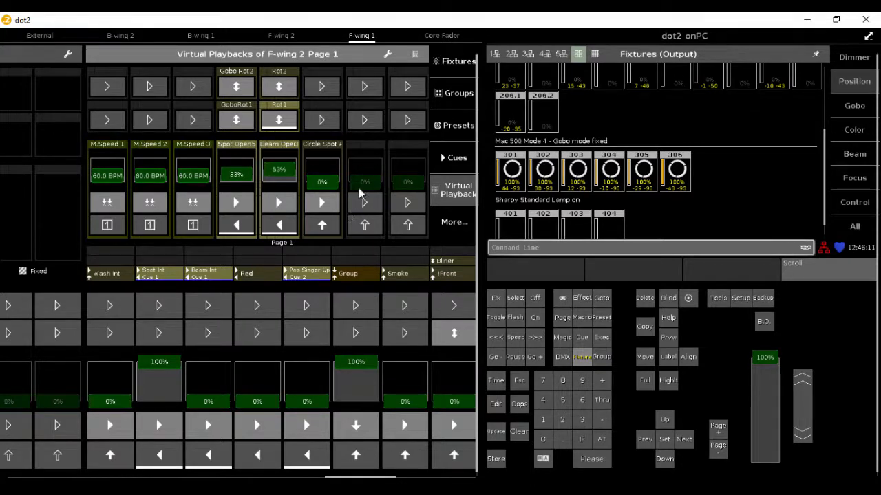
drag(716, 181, 493, 168)
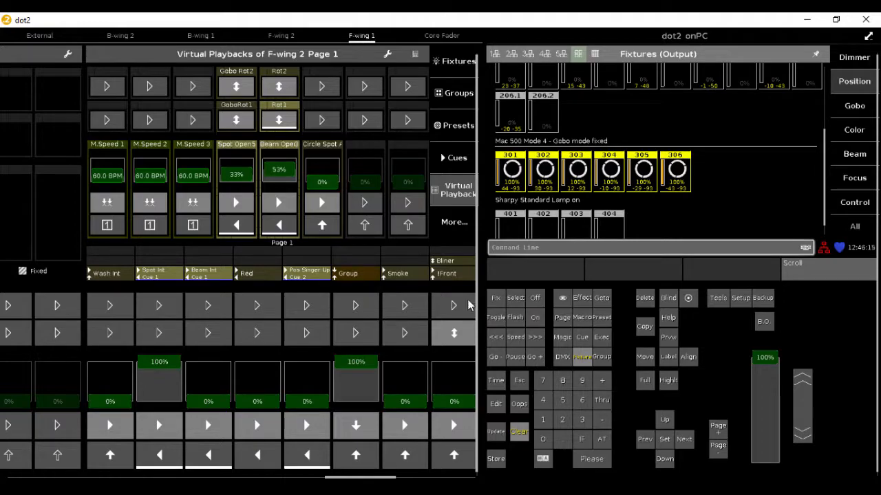
click(836, 21)
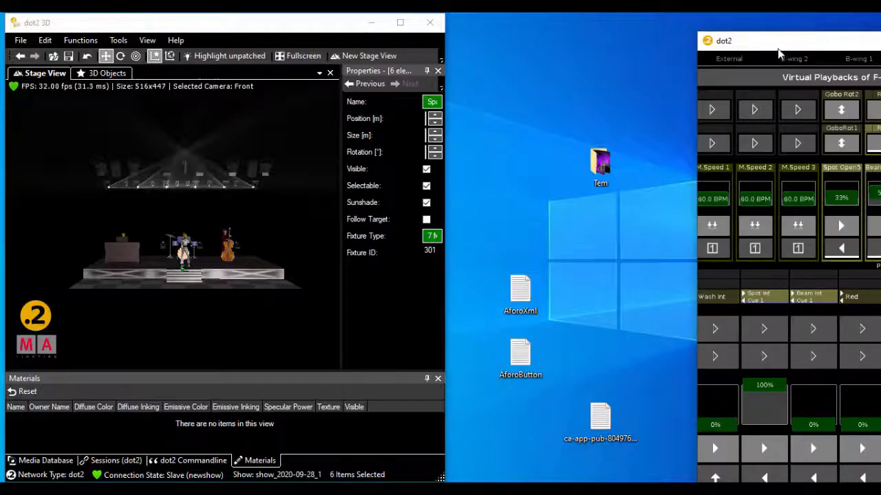
drag(779, 51, 531, 36)
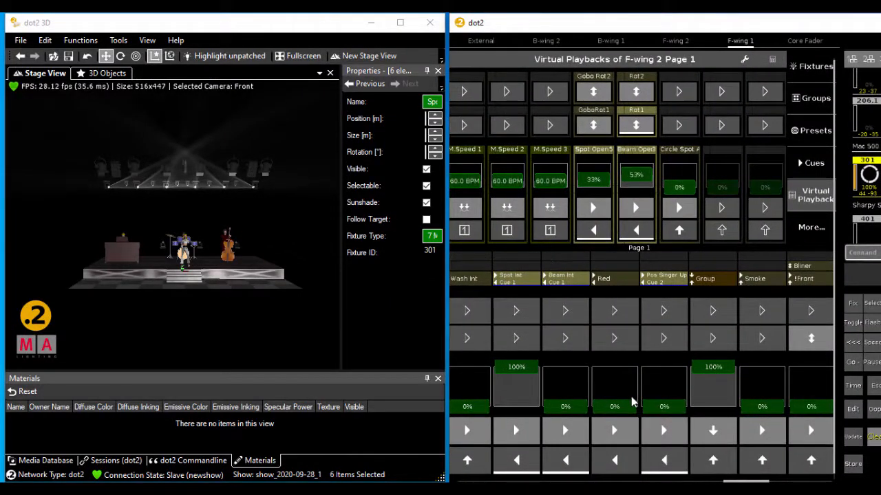
click(667, 430)
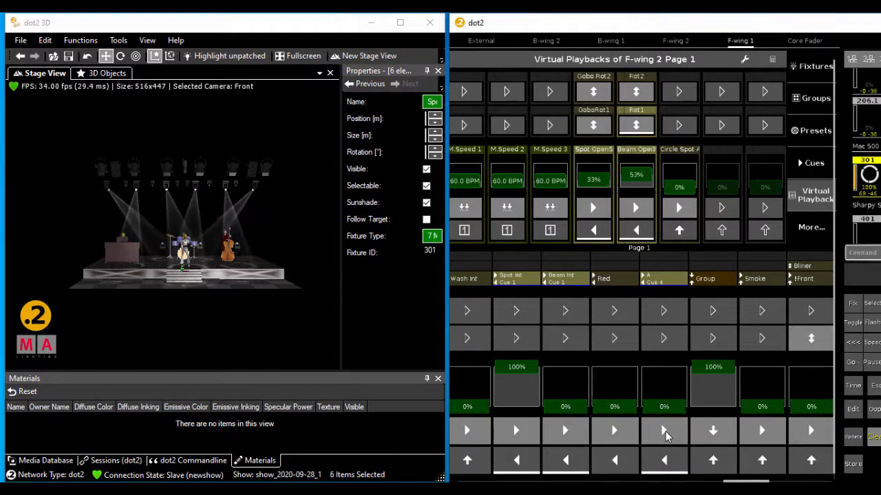
click(665, 431)
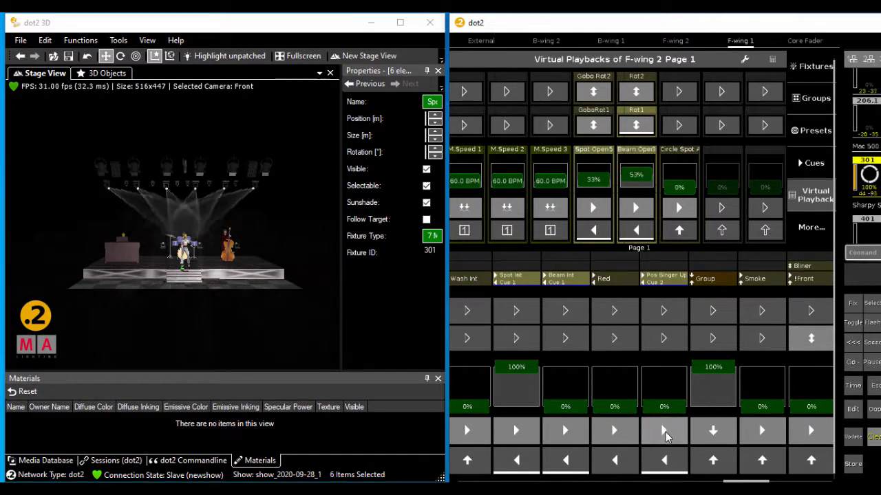
Step: Advance the position executor to the XX XX cue and arrange the console window beside the 3D stage
click(665, 432)
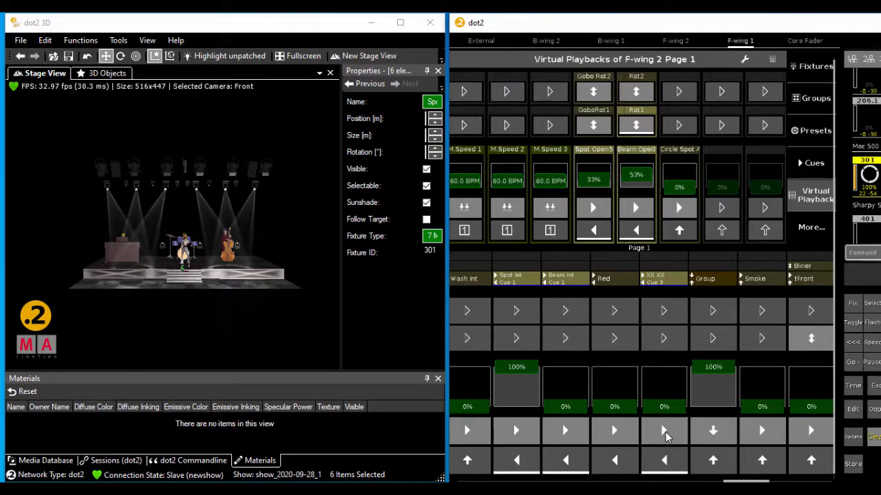
drag(664, 32, 485, 33)
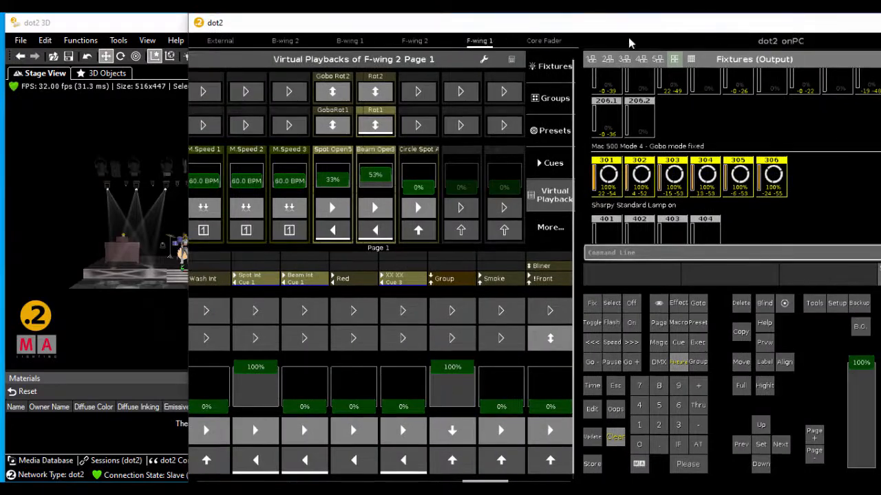
drag(391, 28, 553, 28)
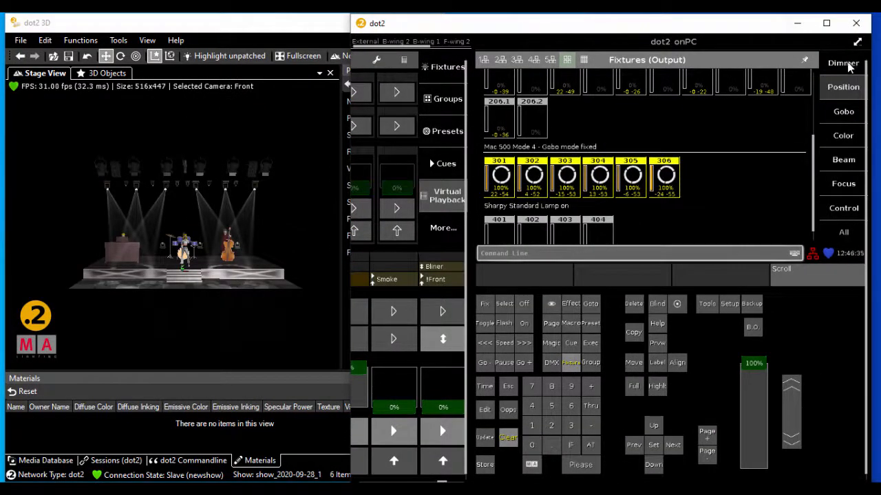
Step: Apply the Tilt Sinus position effect to spots 301 to 306 with 9 BPM speed and 21.8% size
click(841, 92)
click(723, 60)
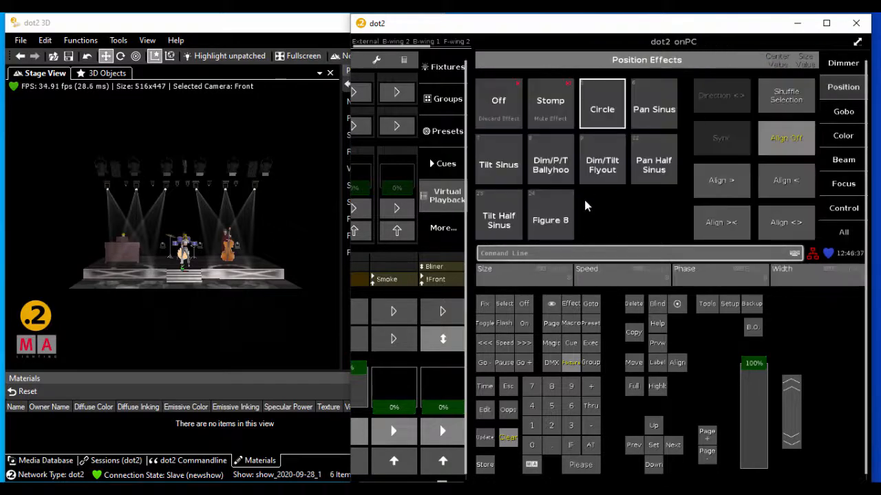
click(501, 167)
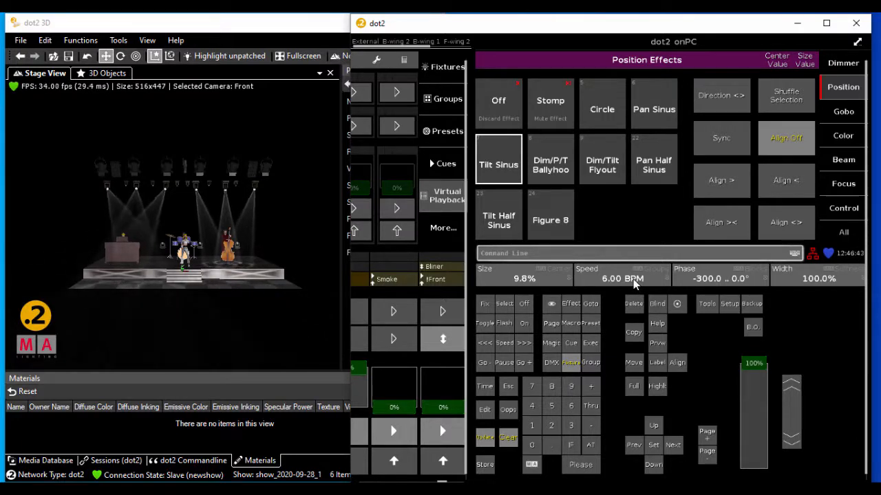
drag(628, 276, 627, 260)
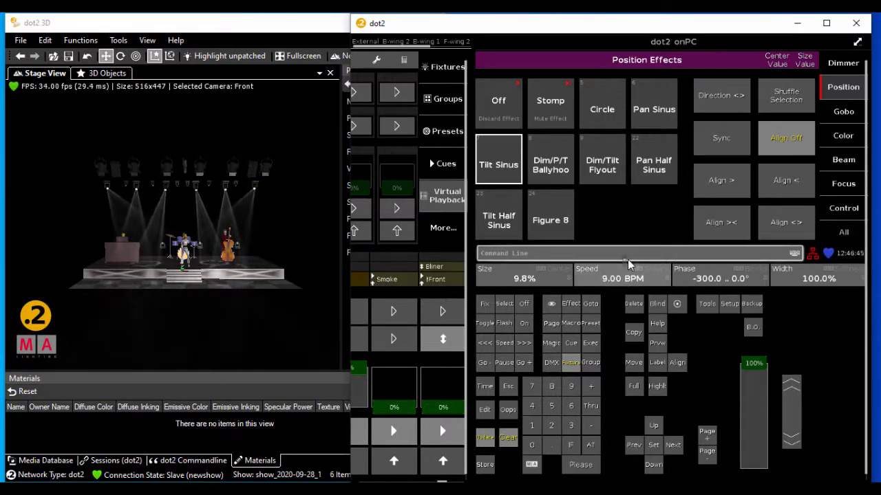
drag(523, 280, 527, 263)
scroll(528, 263, up, 10)
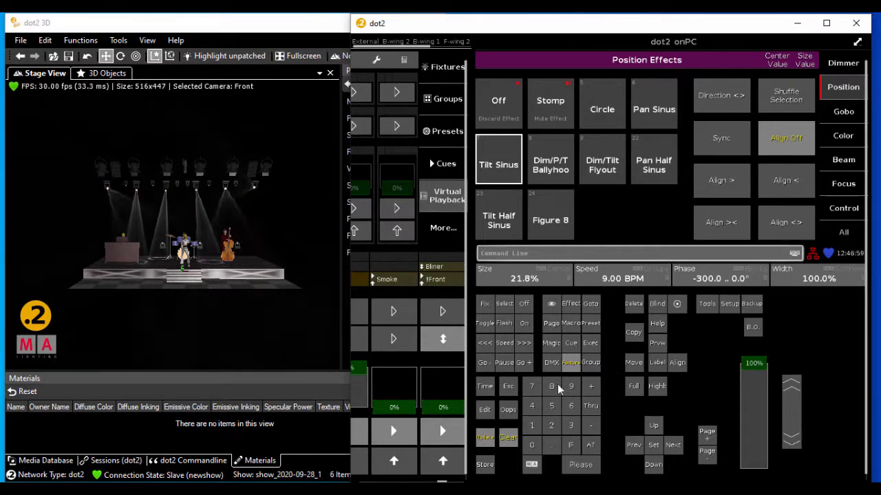
Step: Store the tilt effect as position preset 9 and name it Tilt Spot
click(827, 25)
click(457, 125)
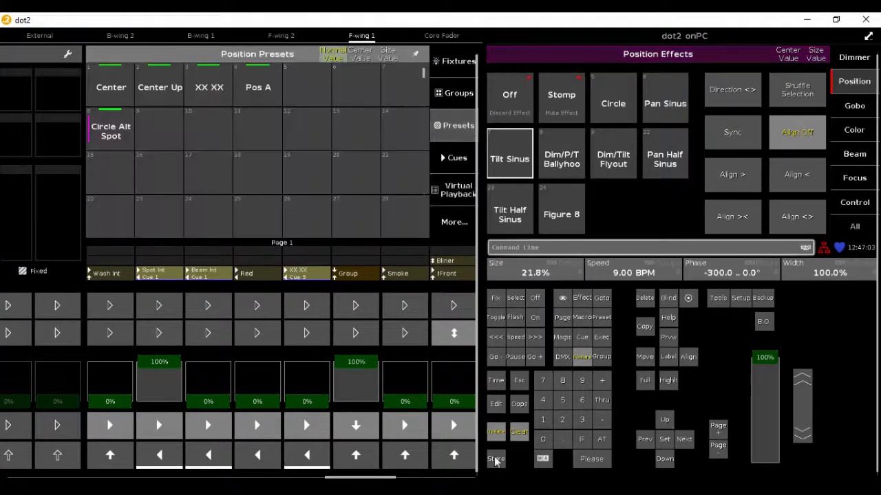
click(496, 459)
click(169, 142)
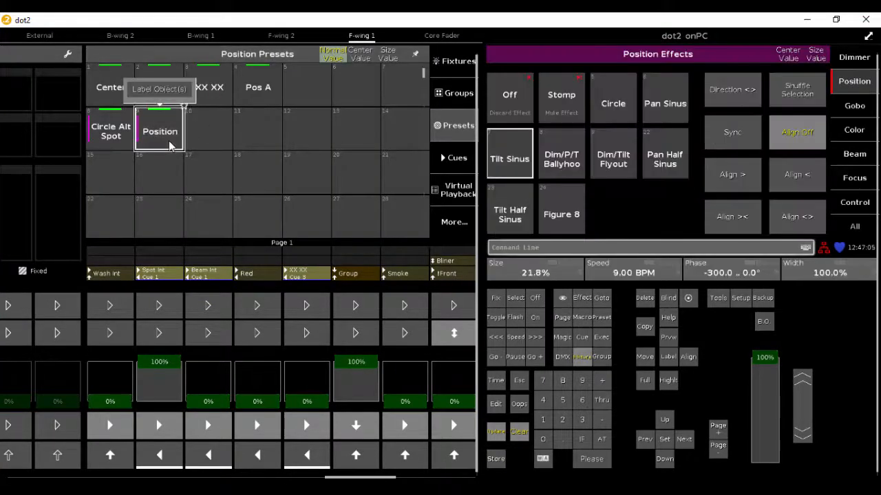
click(168, 97)
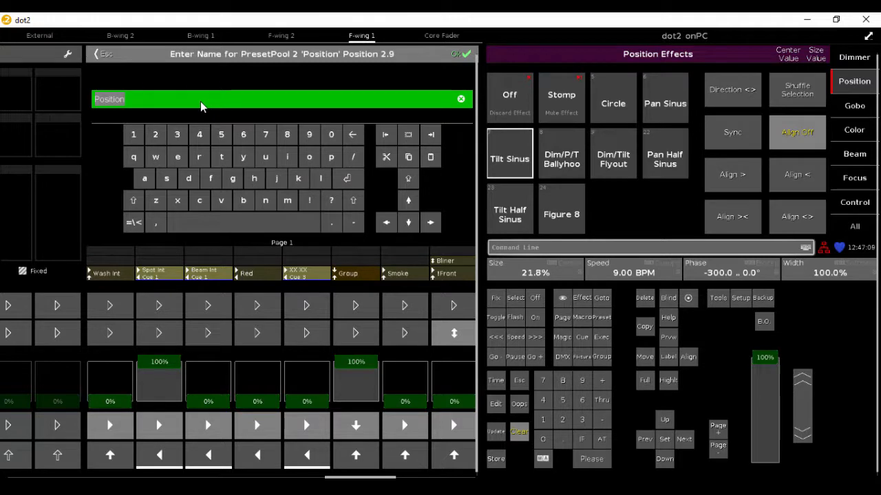
text(Ti)
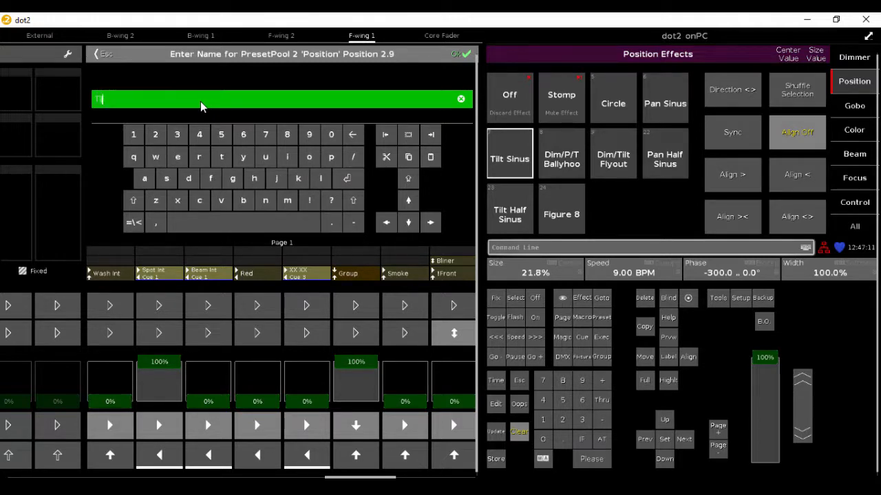
text(lt Si)
key(Return)
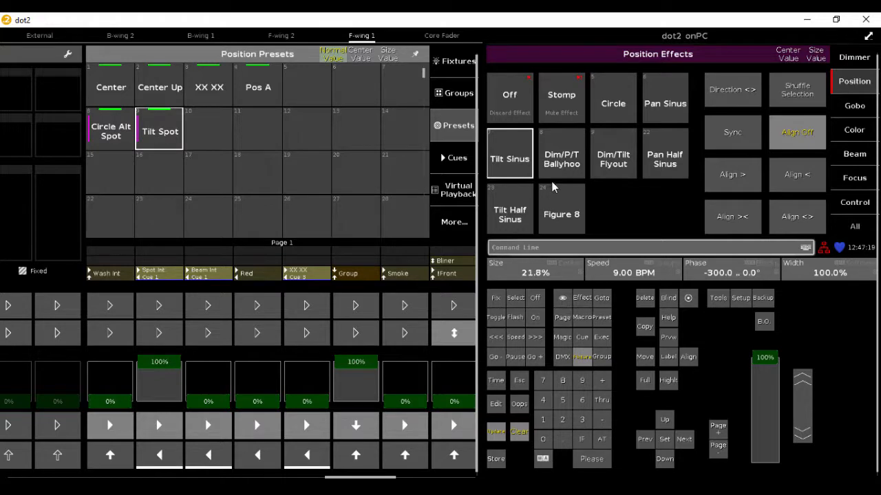
Step: Clear the programmer, recall the Tilt Spot preset for the spots and show the F-wing 2 executors
click(518, 432)
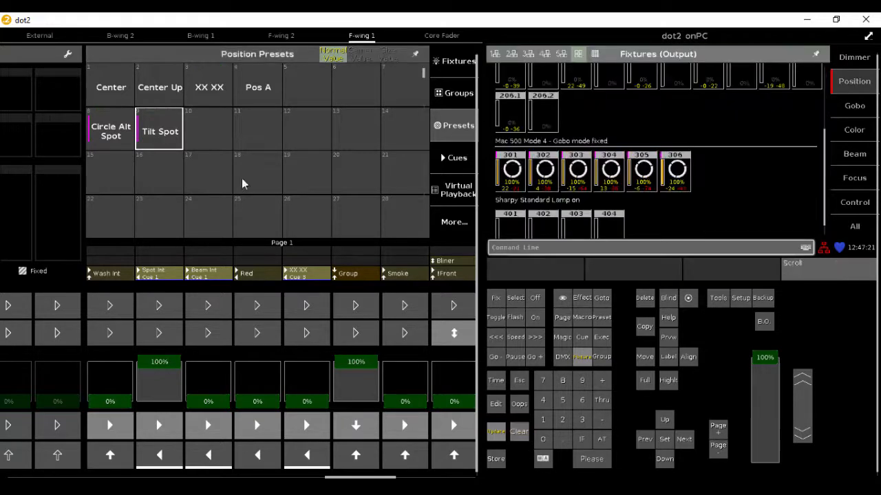
click(155, 132)
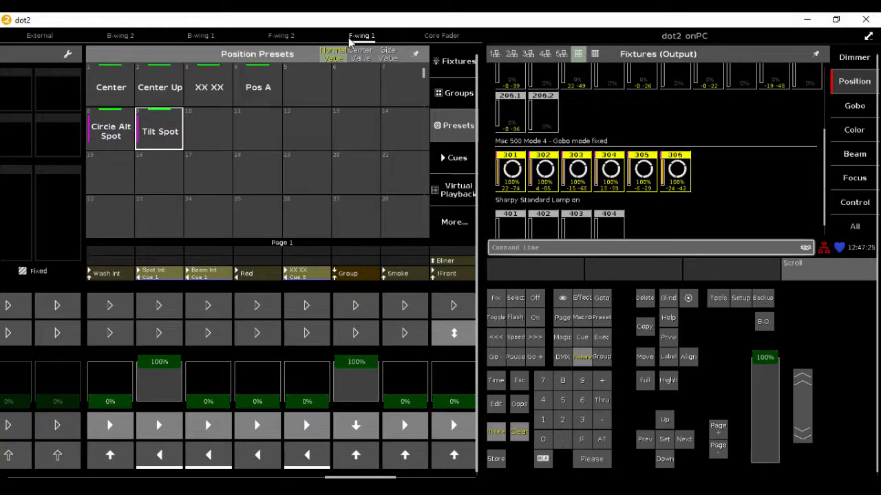
click(279, 36)
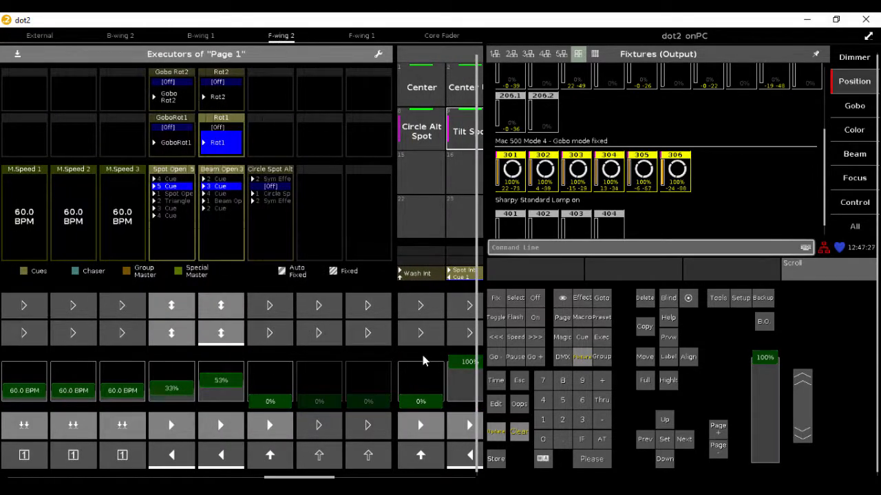
Step: Store the tilt effect on the empty executor beside Circle Spot Alt and name its cue Tilt Spot
click(496, 460)
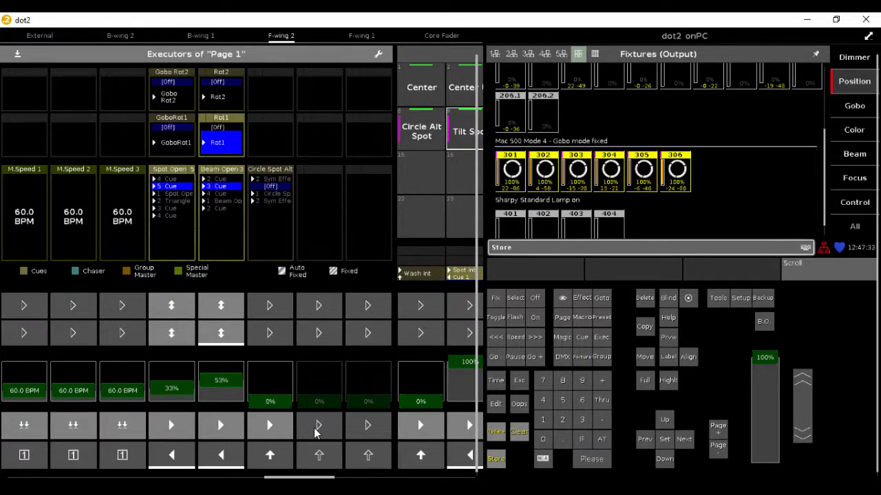
click(315, 428)
click(330, 147)
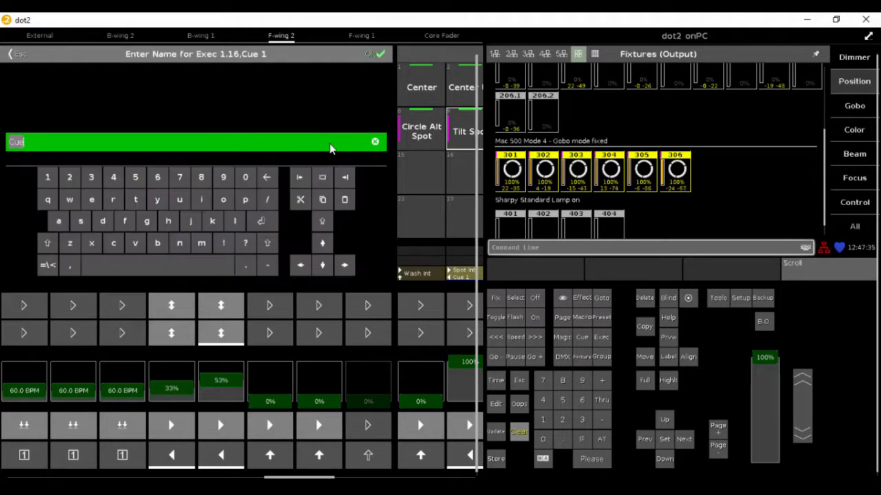
text(Tilt Spot)
key(Return)
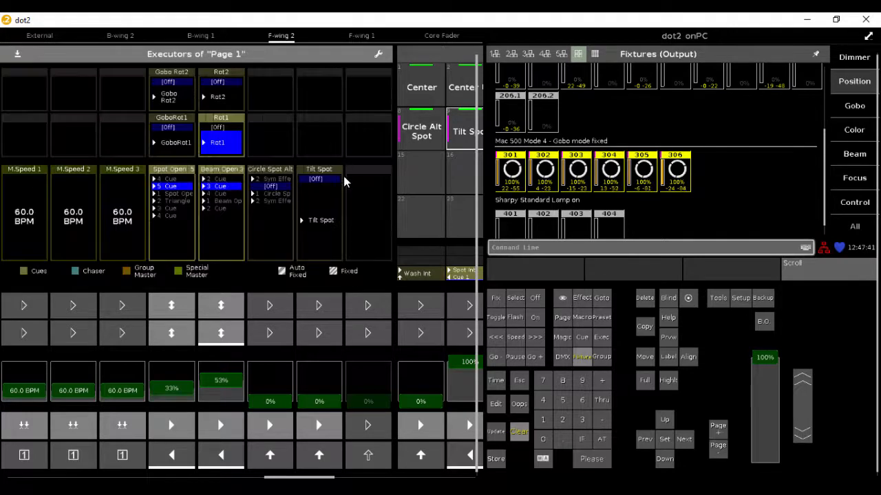
Step: Clear the programmer and select the spots from the centre outwards in the order 303, 304, 302, 305, 301, 306
click(523, 435)
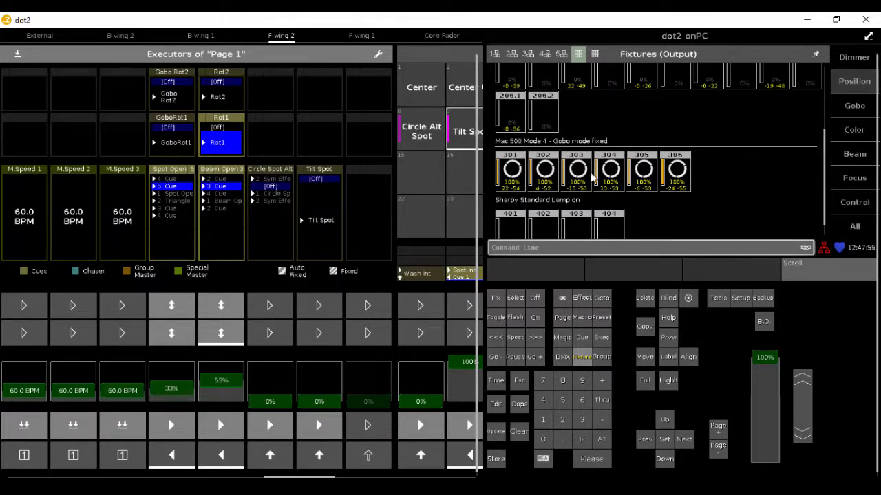
click(581, 177)
click(614, 181)
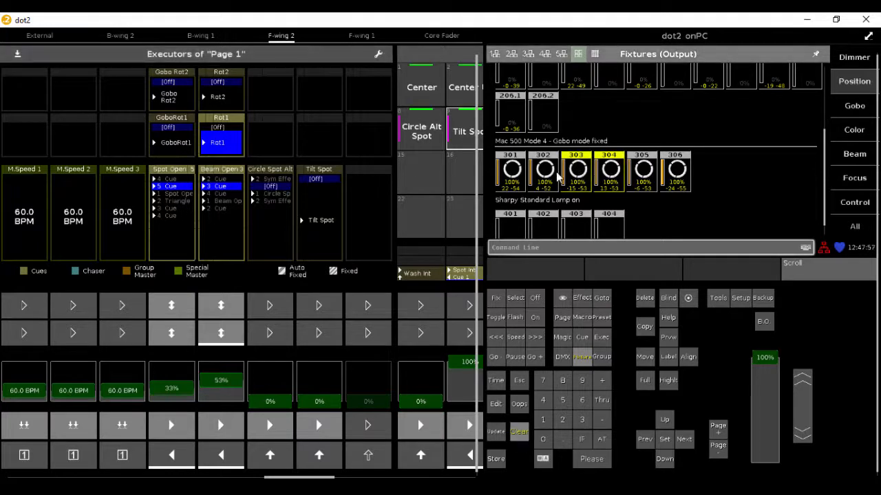
click(542, 177)
click(644, 177)
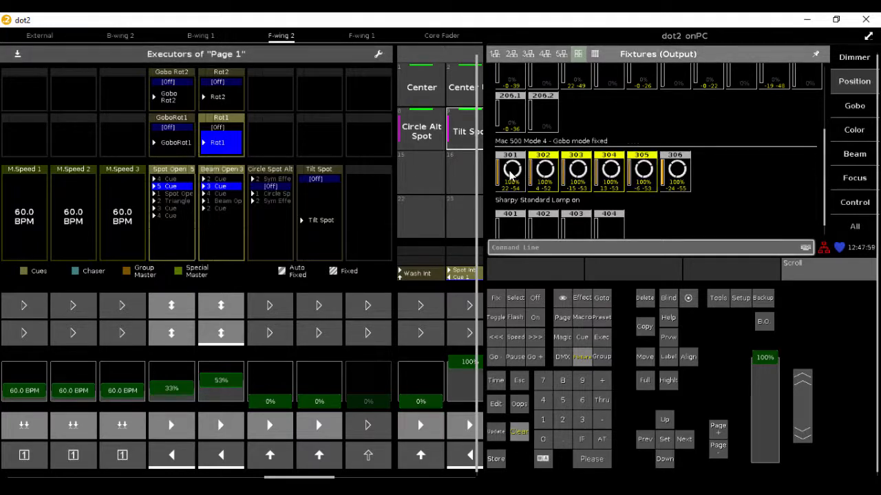
click(512, 176)
click(679, 183)
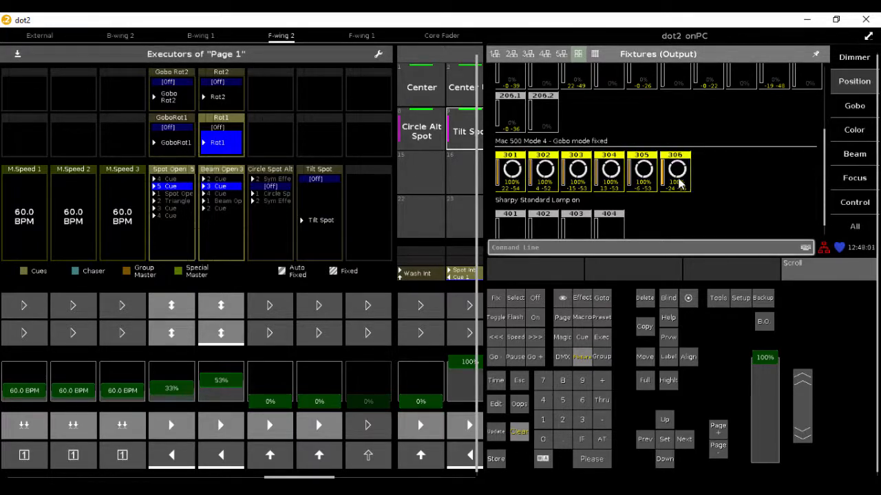
Step: With the 3D stage in view, apply the Tilt Sinus effect to the spots with 21.8% size and 11 BPM speed
click(841, 81)
double_click(555, 22)
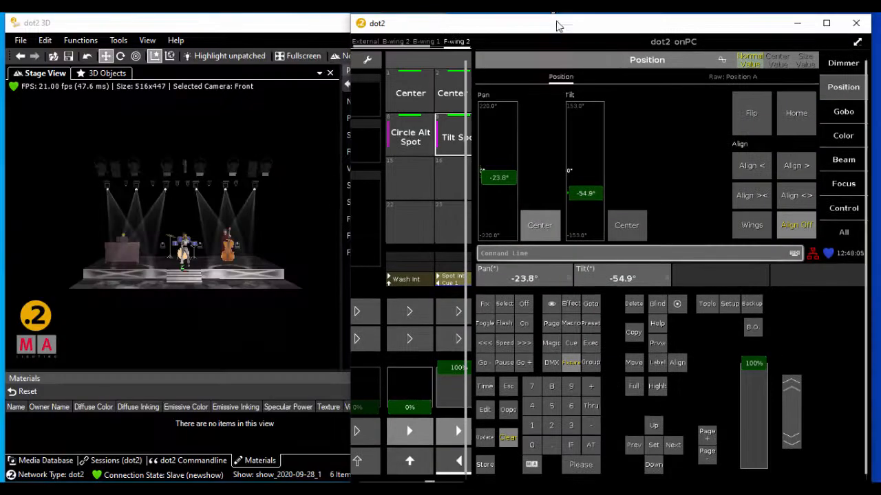
click(722, 60)
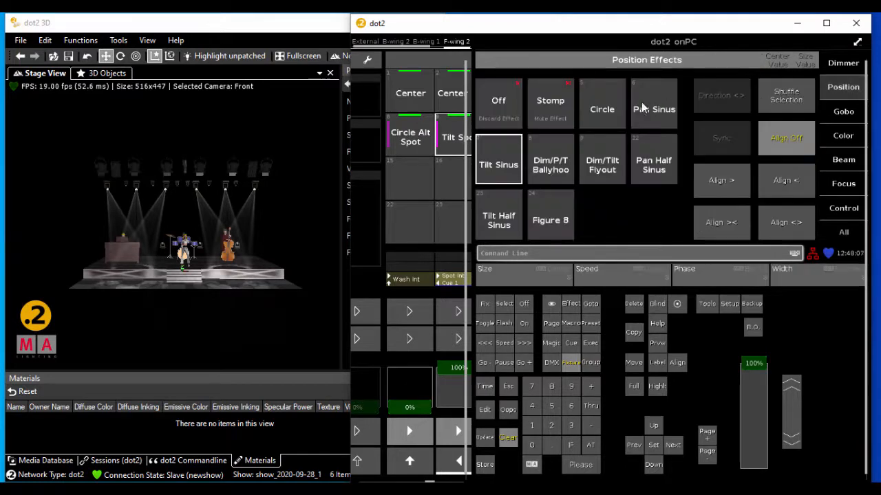
click(507, 164)
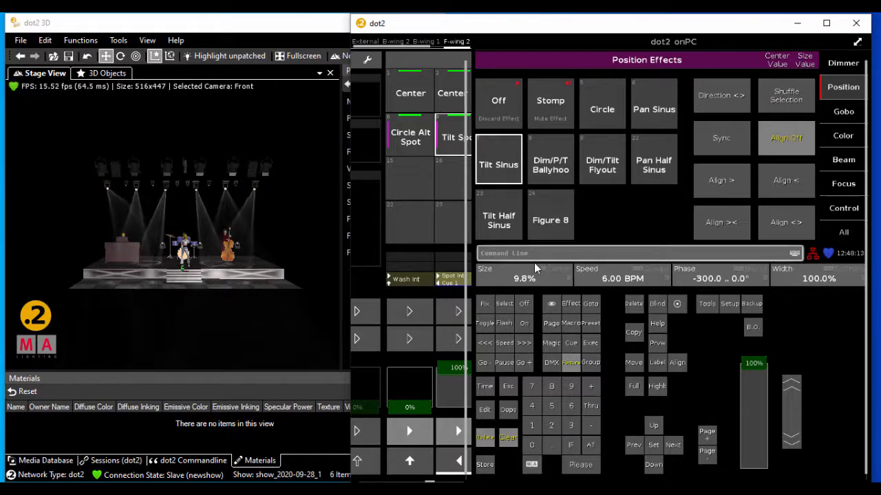
scroll(534, 263, up, 4)
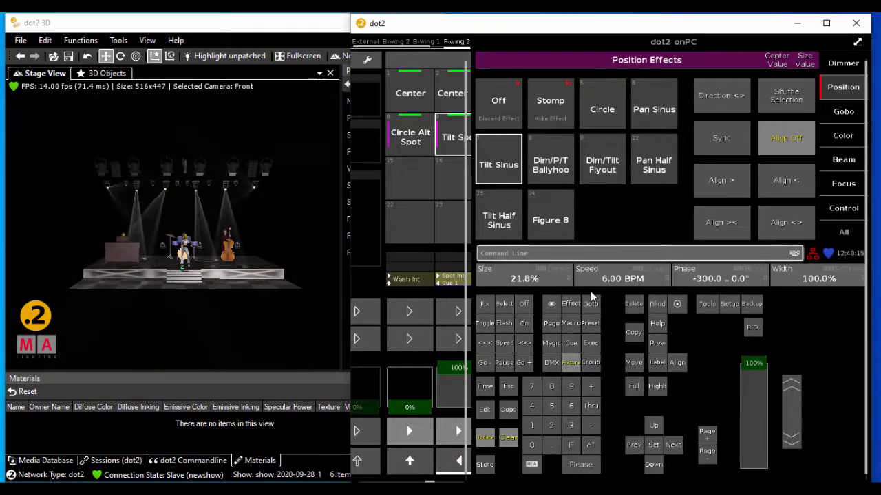
scroll(609, 253, up, 4)
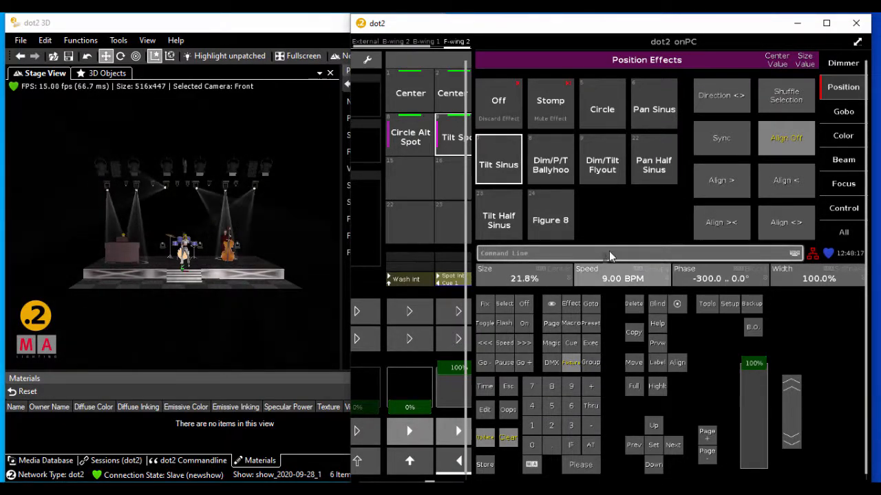
scroll(609, 254, up, 1)
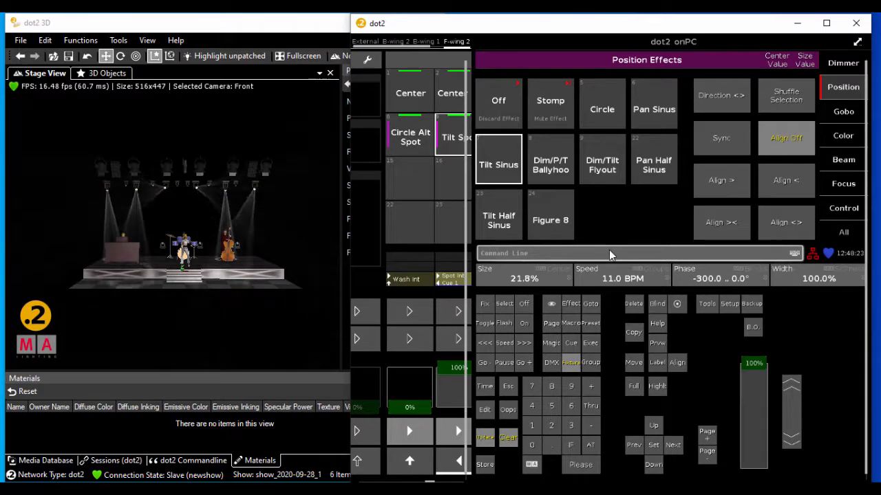
Step: Set the tilt effect's blocks to 3 and reduce its width to 70%
click(531, 465)
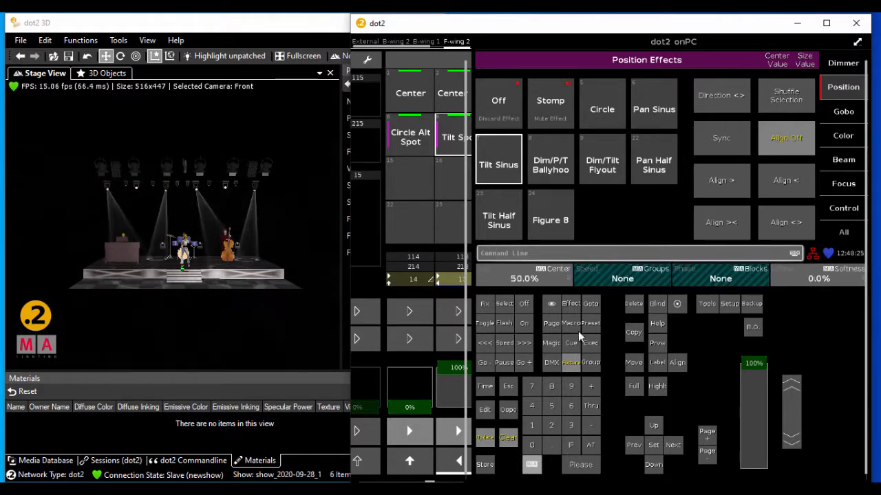
click(701, 281)
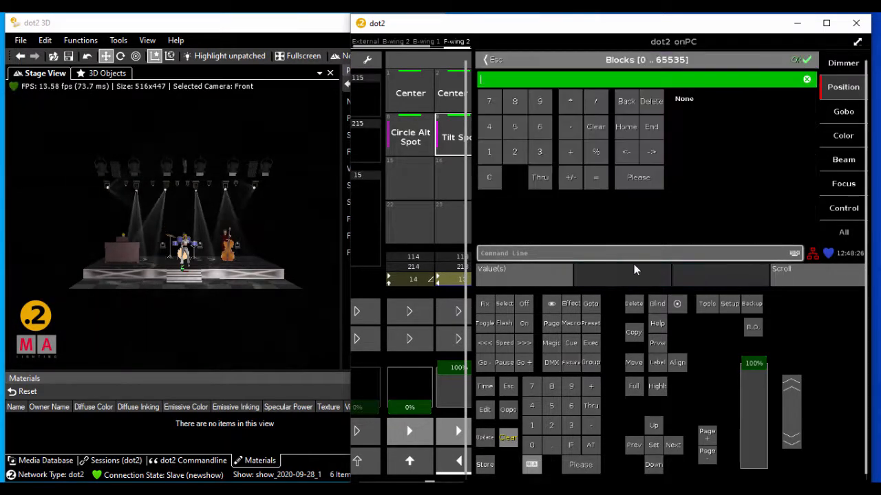
click(541, 150)
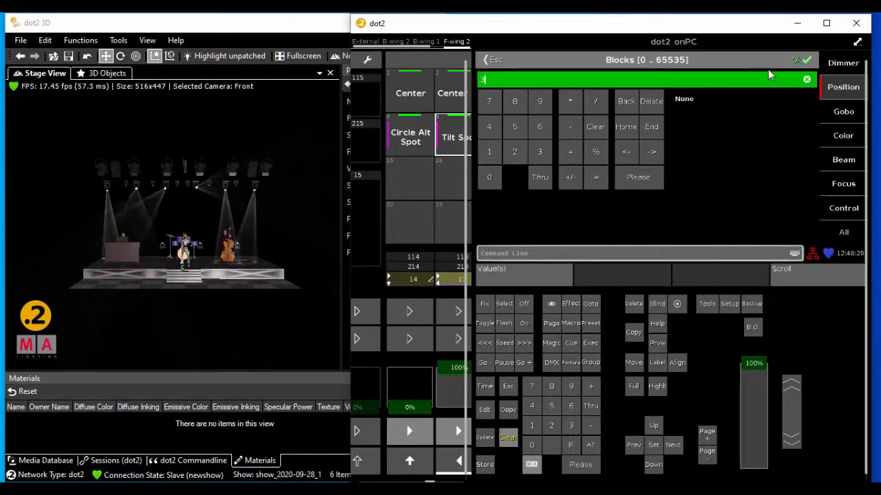
click(805, 61)
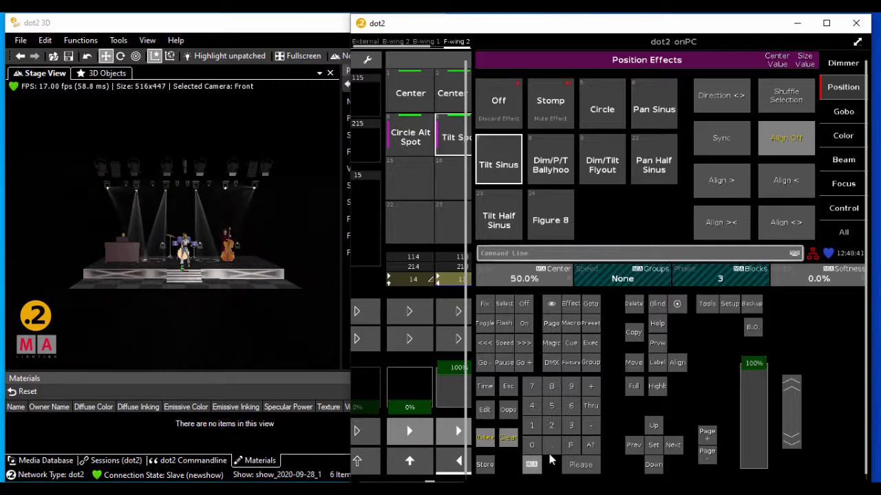
click(533, 465)
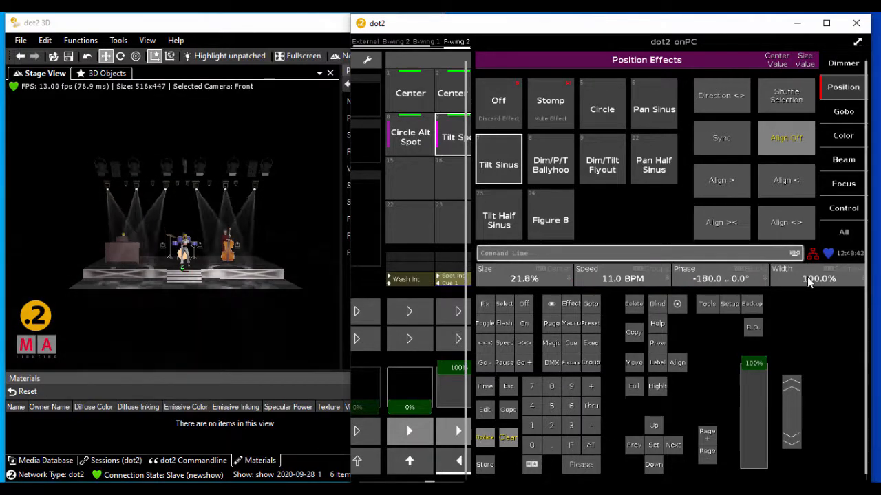
drag(807, 277, 805, 292)
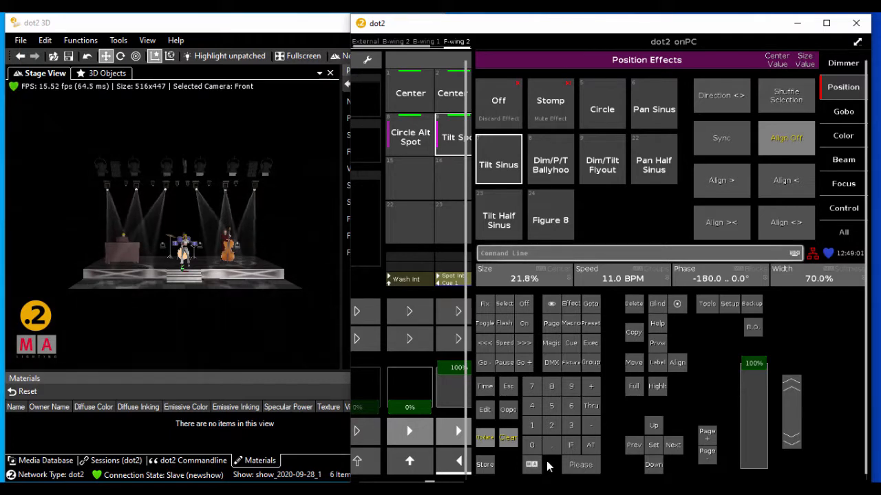
Step: Store the tilt effect as a position preset in the slot beside Tilt Spot, name it Tilt Sym, and clear the programmer
click(486, 467)
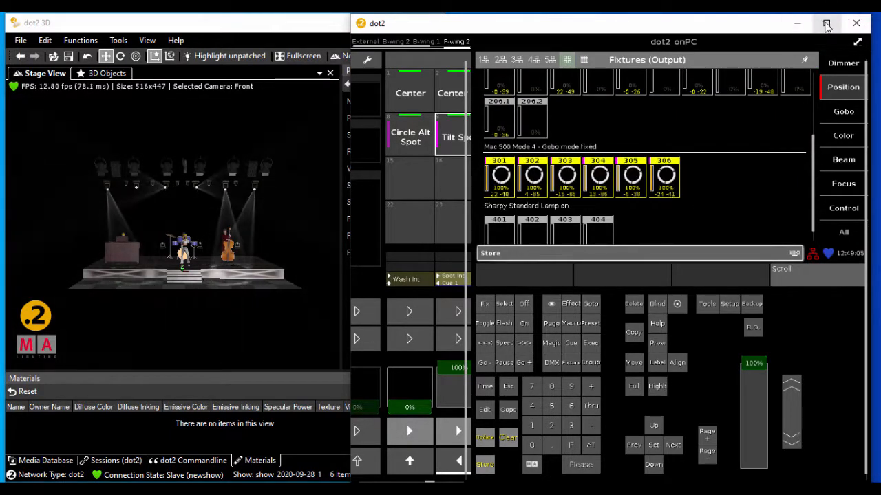
click(826, 24)
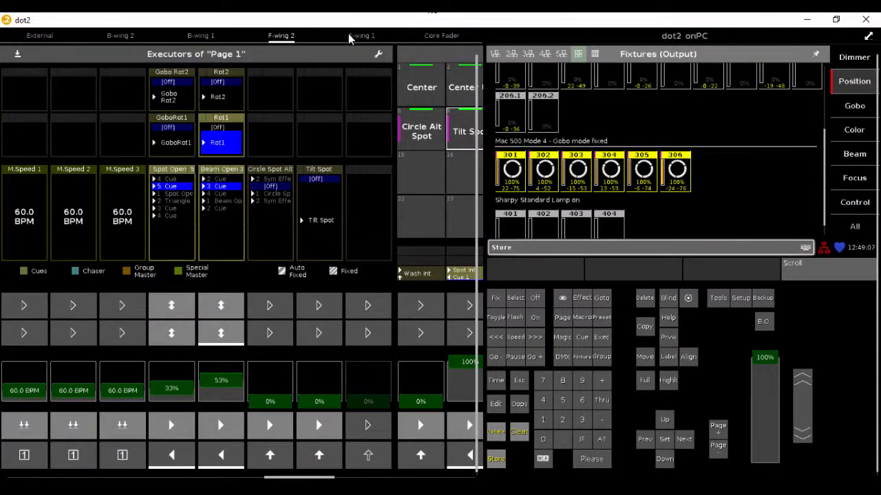
click(354, 35)
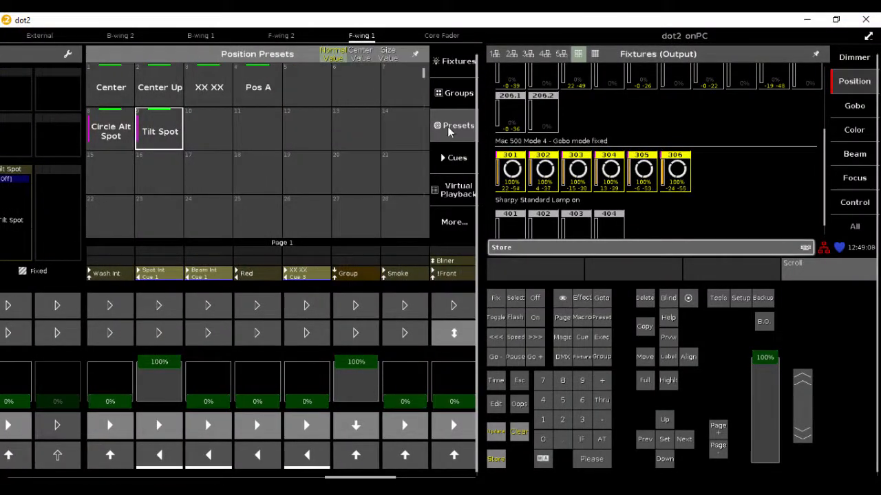
click(210, 131)
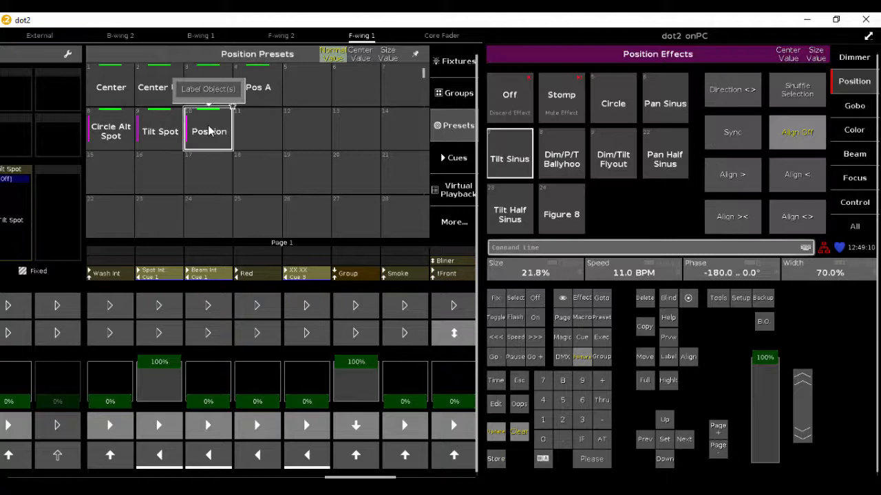
click(208, 89)
text(T)
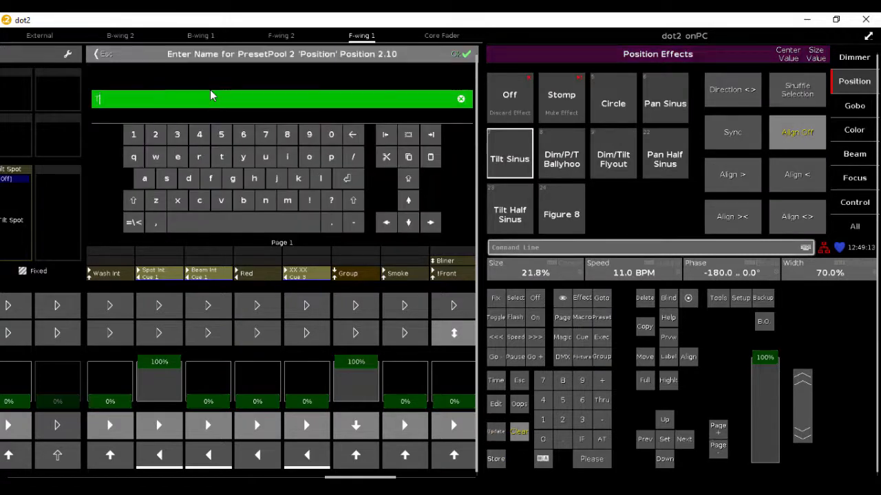
text(ilt Sym)
key(Return)
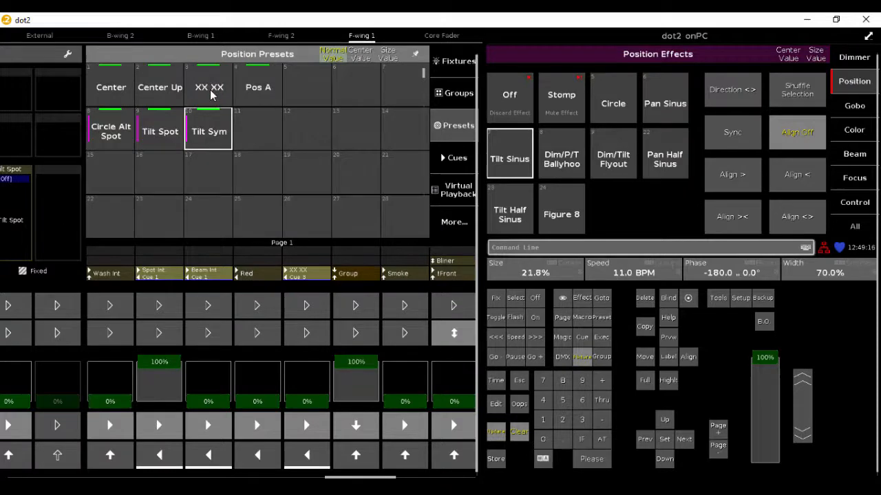
click(517, 433)
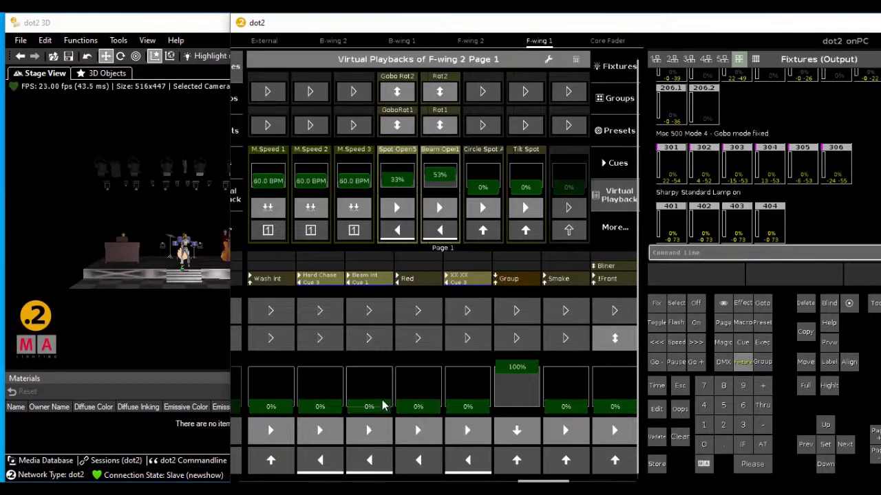
Step: Raise the Beam Int fader to 99% and reposition the console window so that the beam fixtures are accessible
drag(381, 404, 381, 363)
drag(362, 28, 323, 38)
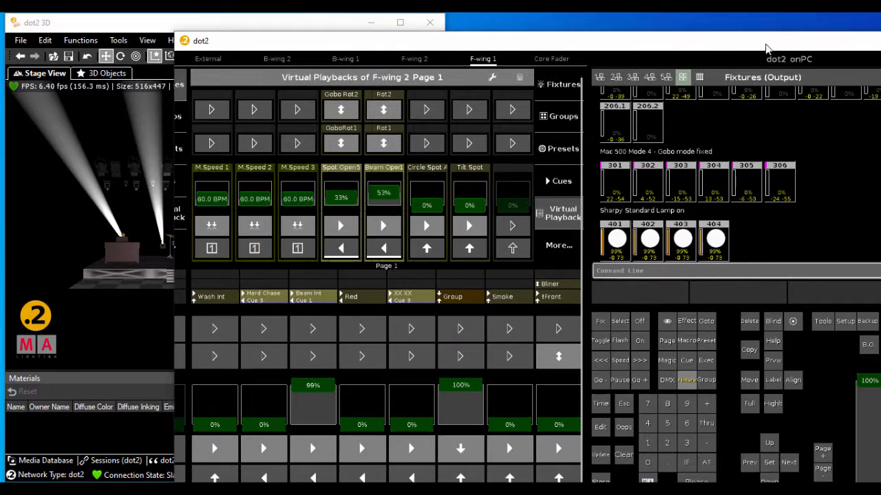
drag(765, 46, 662, 35)
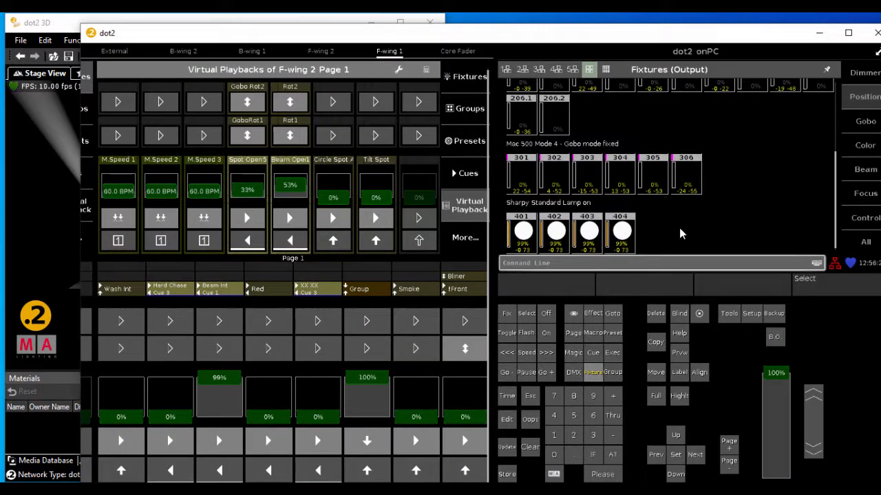
Step: Apply the Circle position effect to beams 401 and 402 and uncover part of the 3D stage
click(531, 236)
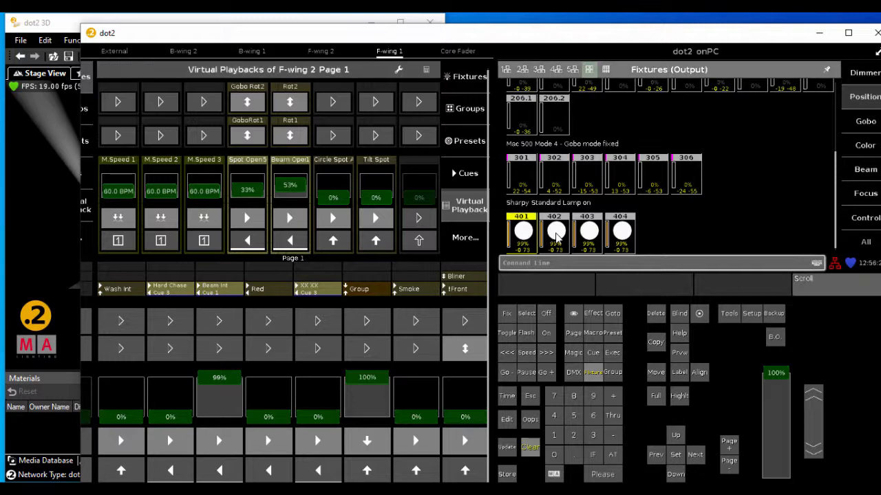
click(556, 236)
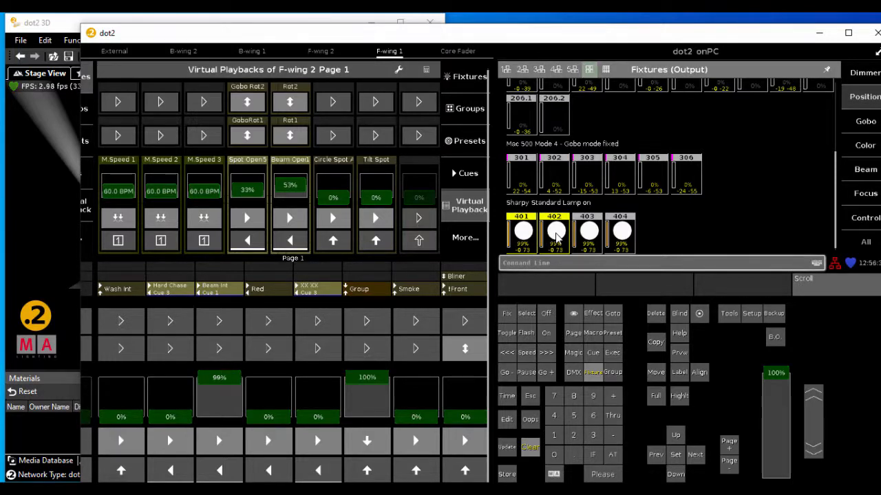
click(867, 100)
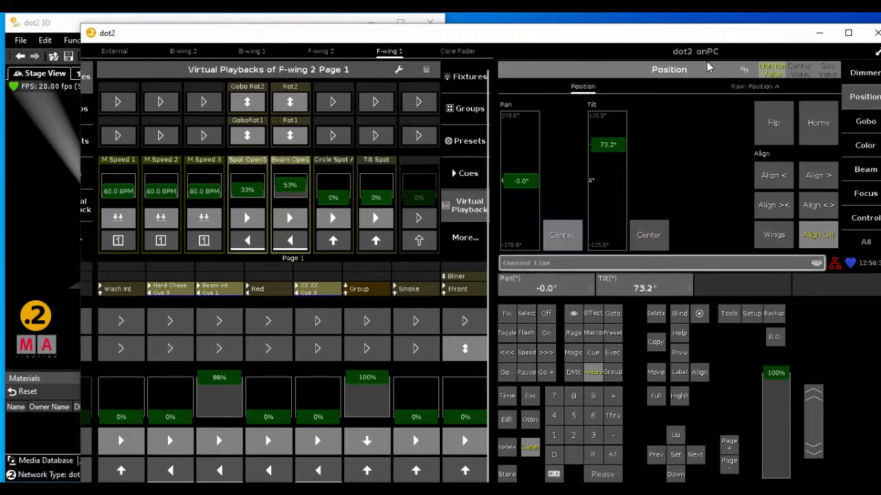
click(745, 74)
click(629, 117)
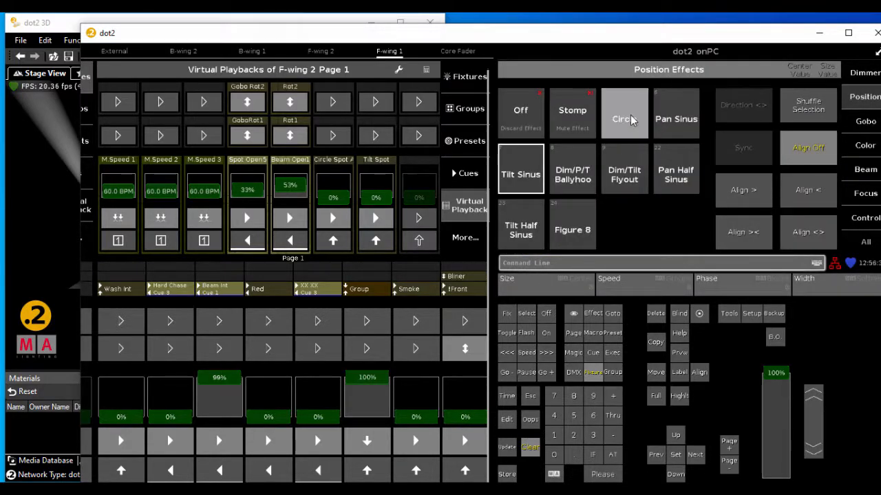
drag(693, 38, 761, 30)
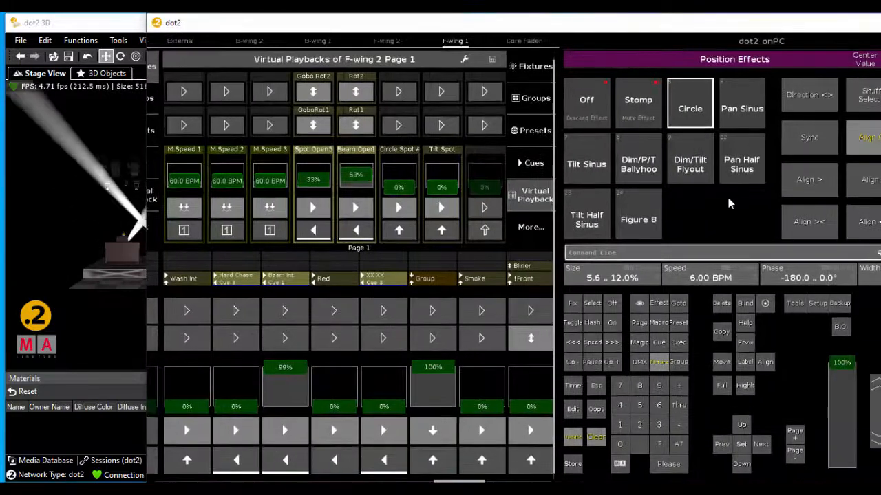
Step: Select beams 403 and 404 instead and apply the Circle position effect to them
click(657, 363)
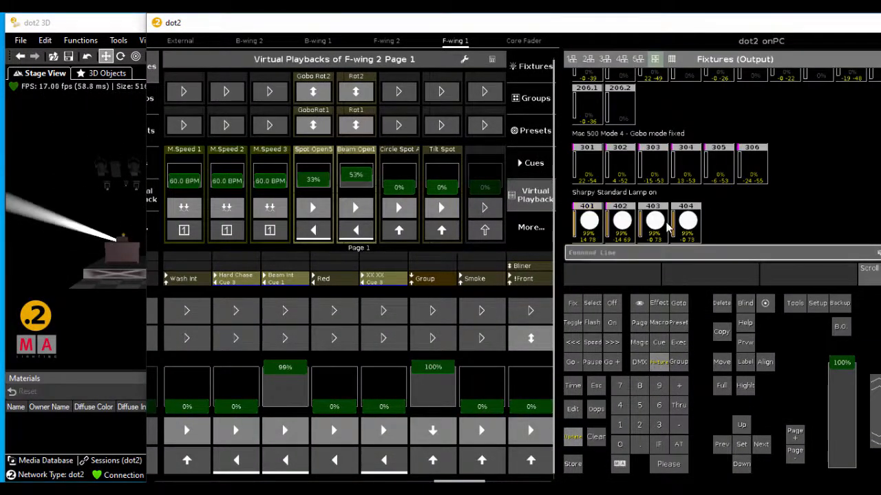
click(694, 225)
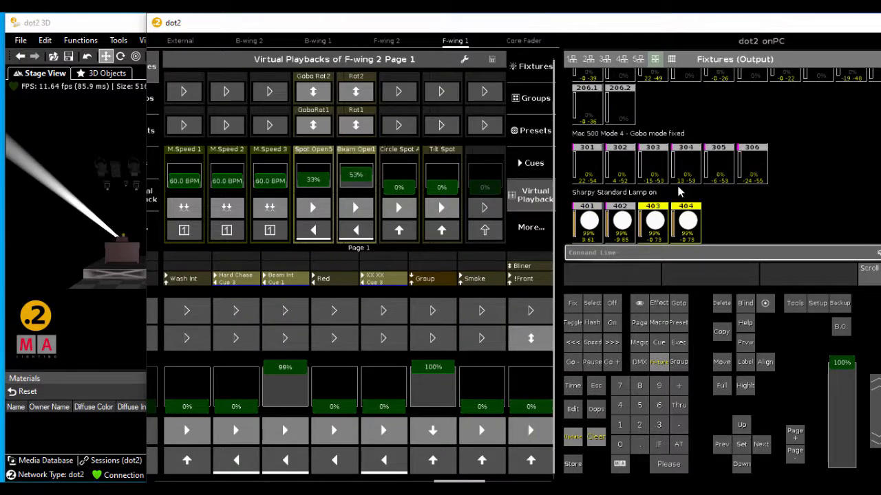
drag(708, 23, 598, 29)
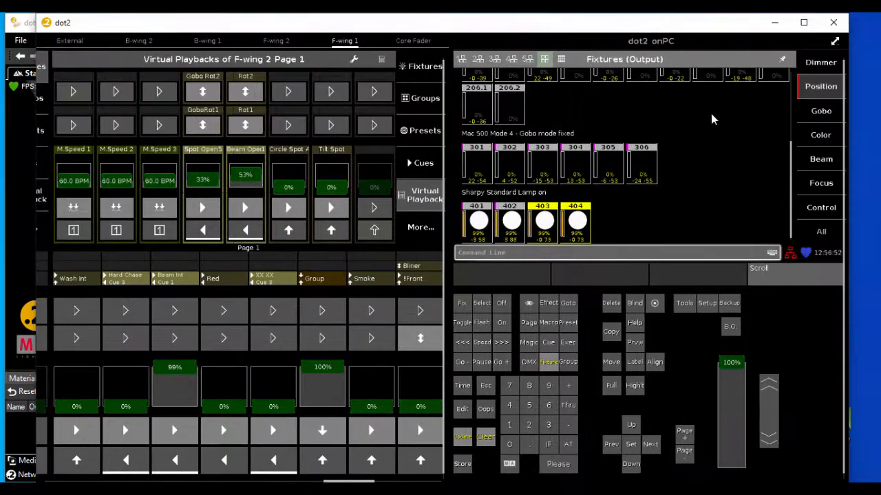
click(821, 87)
click(707, 62)
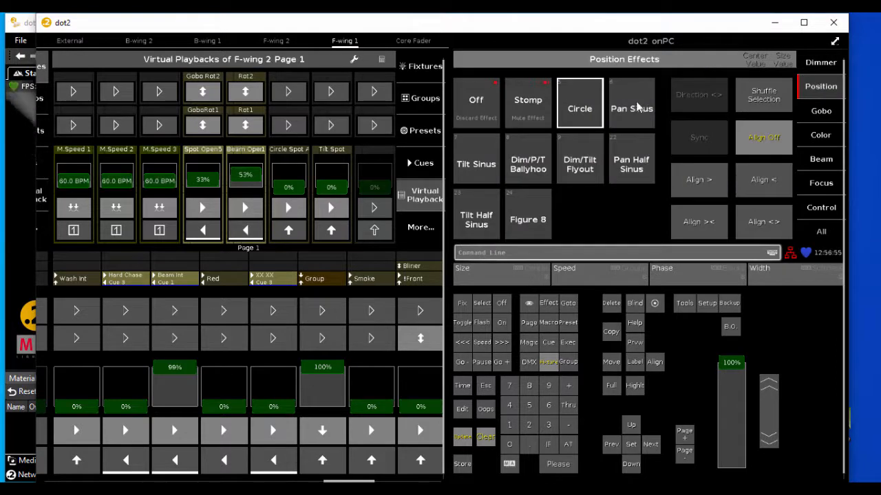
click(583, 109)
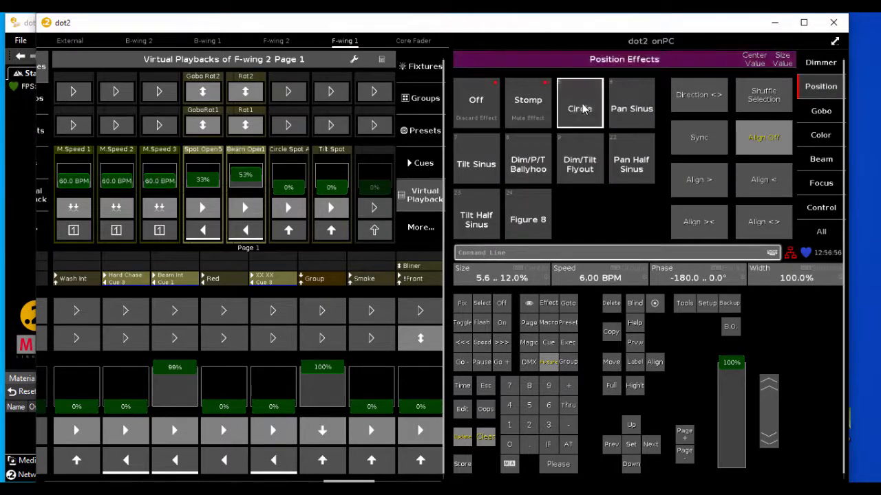
Step: Reverse the circle direction for beams 403 and 404, sync the effect, and bring the 3D stage into view
click(708, 98)
click(702, 141)
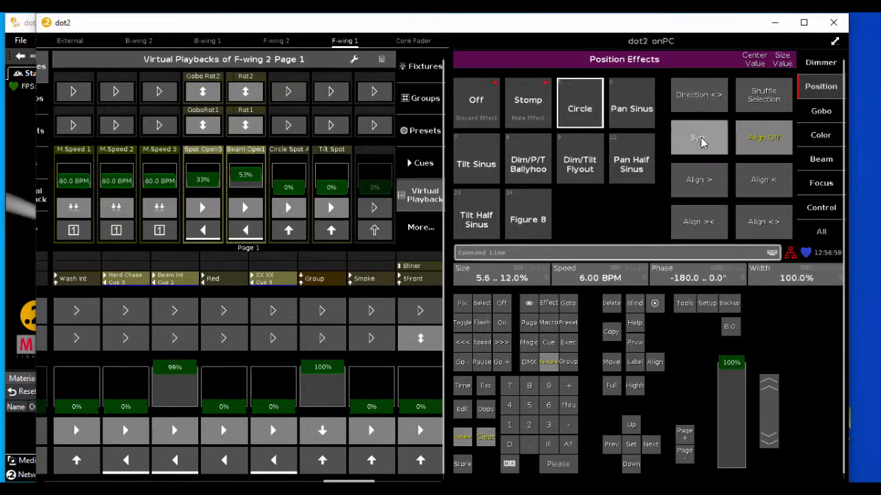
drag(477, 25, 657, 27)
drag(476, 29, 599, 35)
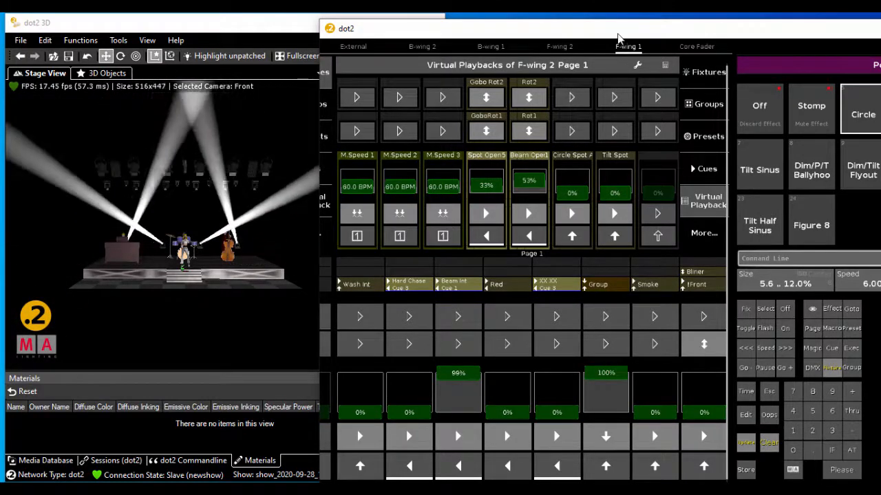
drag(612, 34, 579, 29)
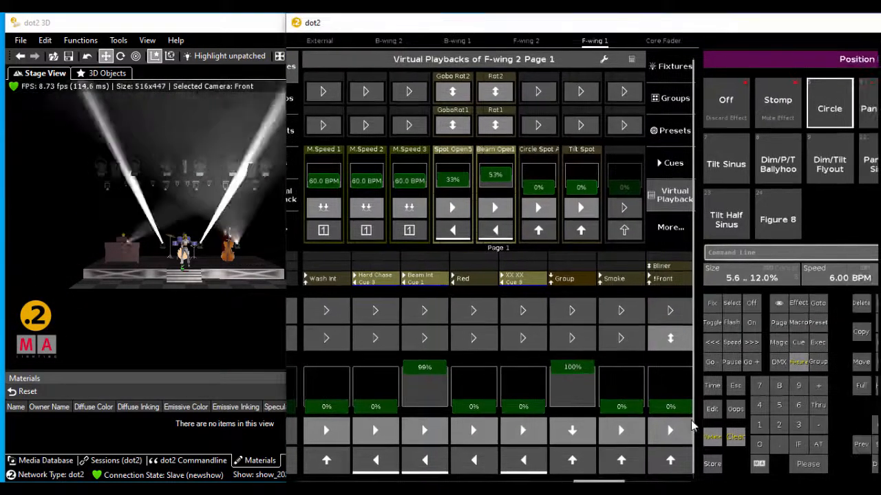
Step: Store the circle effect on the empty executor beside Tilt Spot and name its cue Beam Circle
click(713, 464)
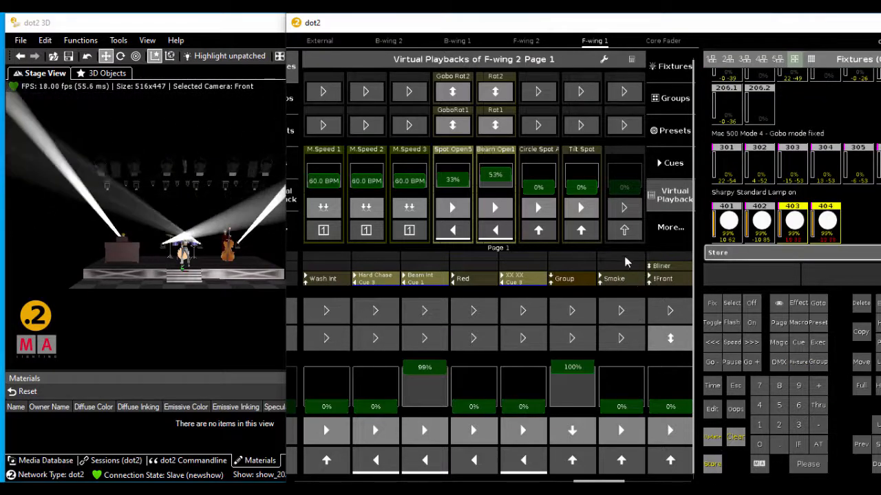
click(626, 209)
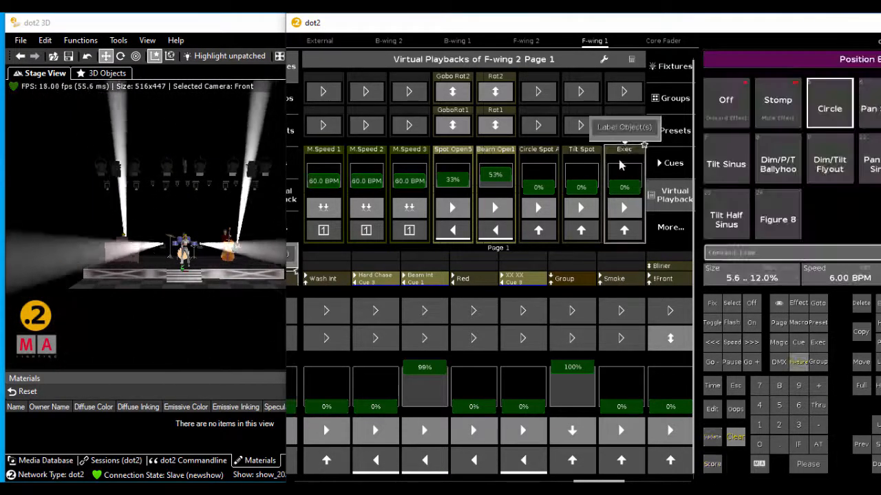
click(619, 130)
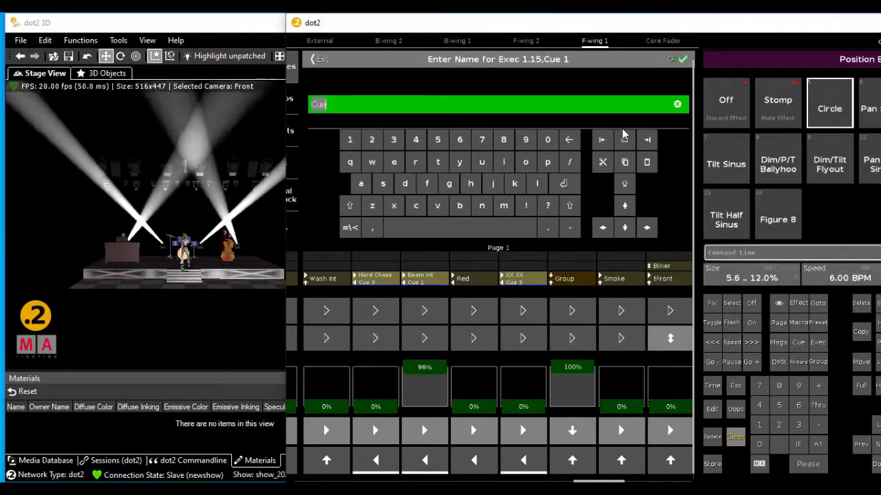
text(Beam)
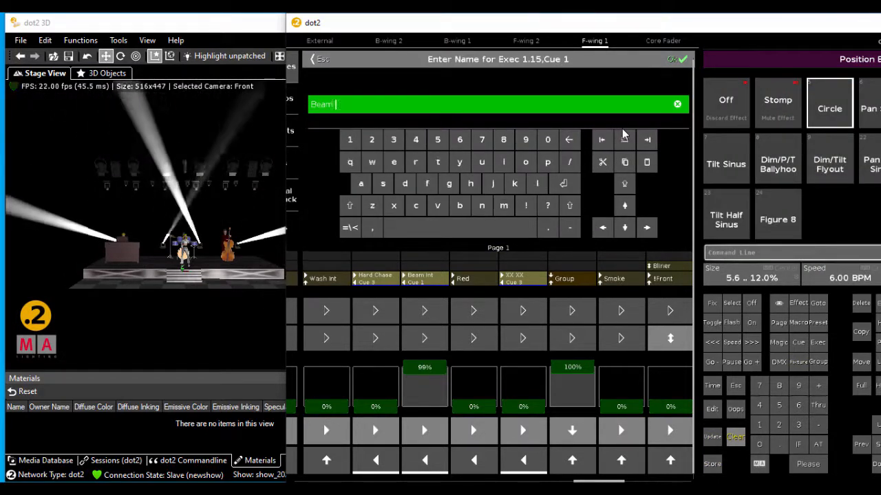
text( Circle)
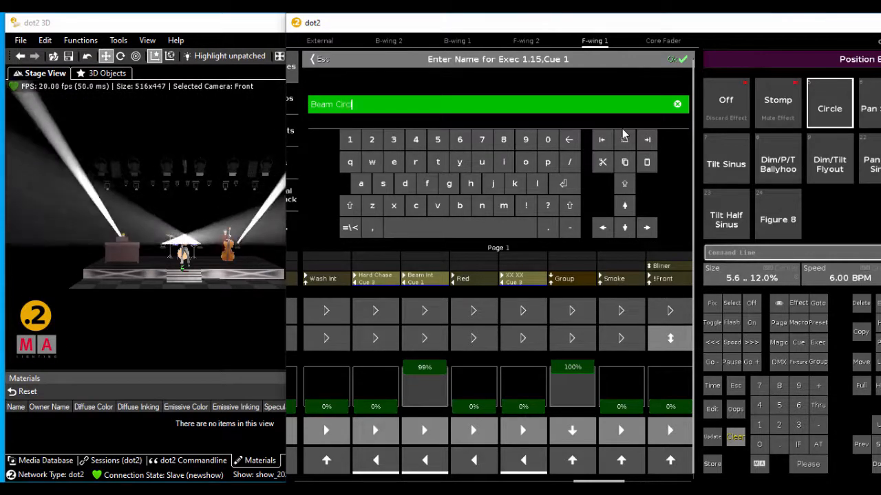
key(Return)
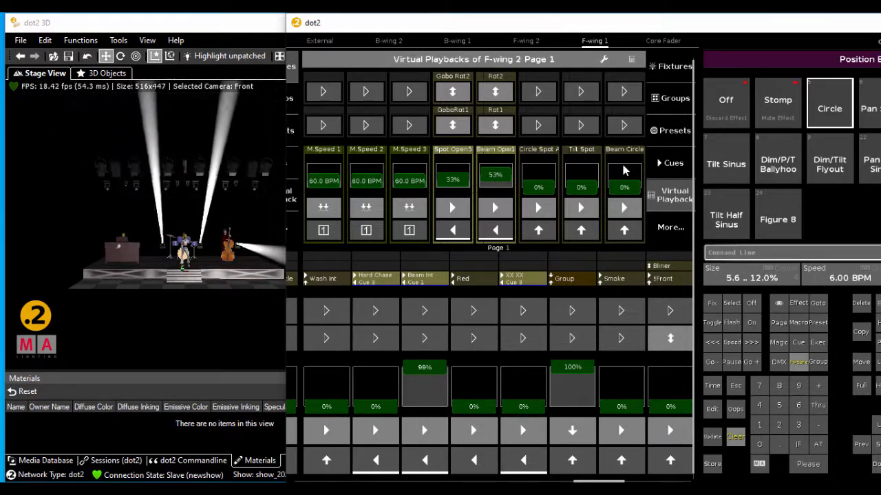
Step: Set the Beam Circle executor's fader function to TempFader, clear the programmer, and return to the fixtures view
click(513, 39)
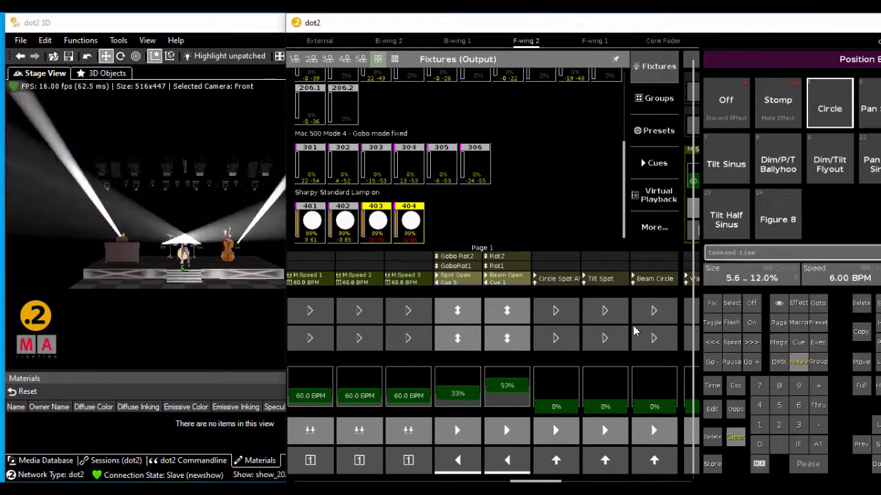
click(652, 279)
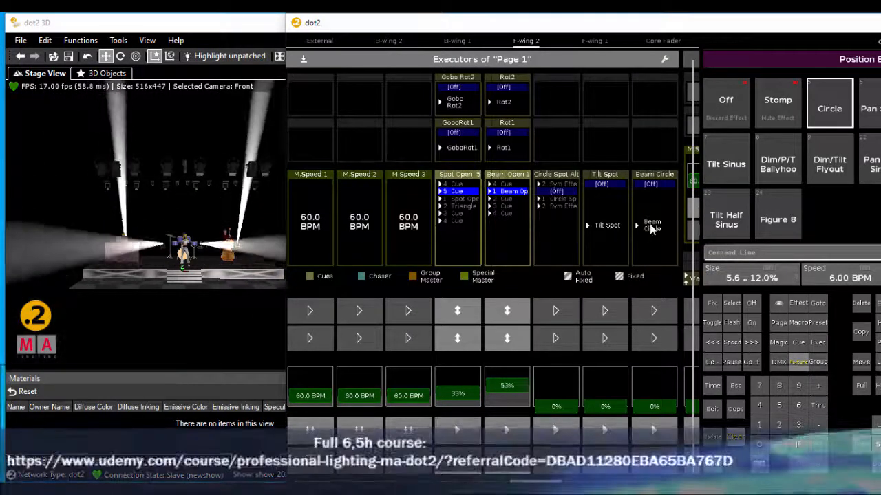
click(648, 222)
click(604, 124)
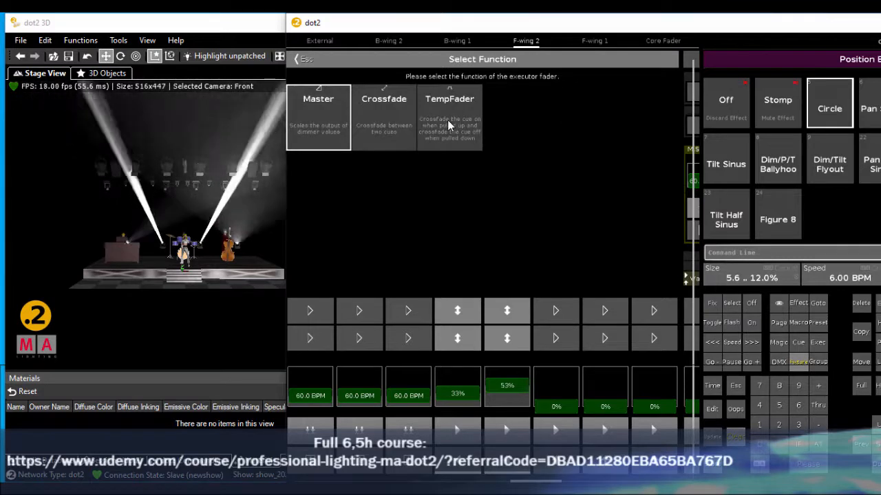
click(447, 119)
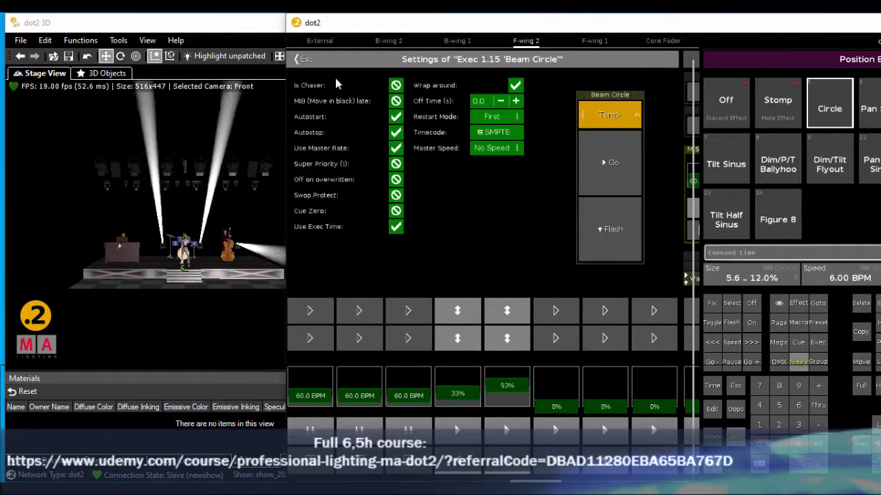
click(303, 61)
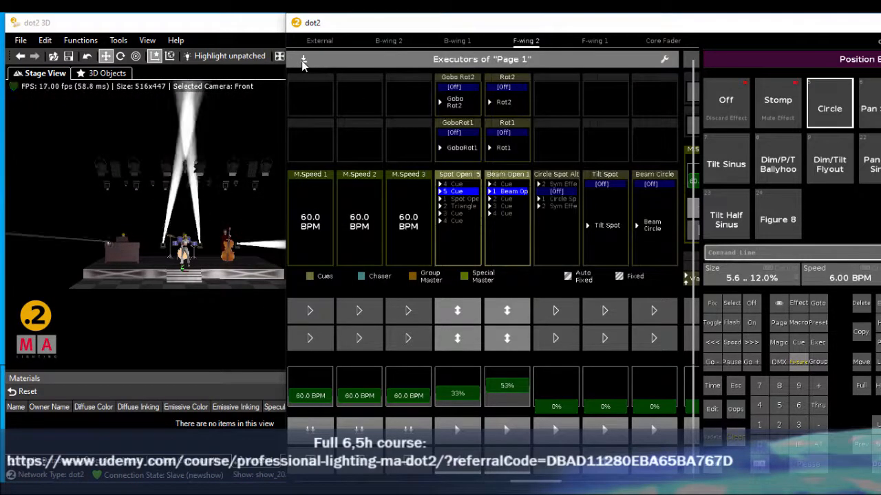
click(734, 439)
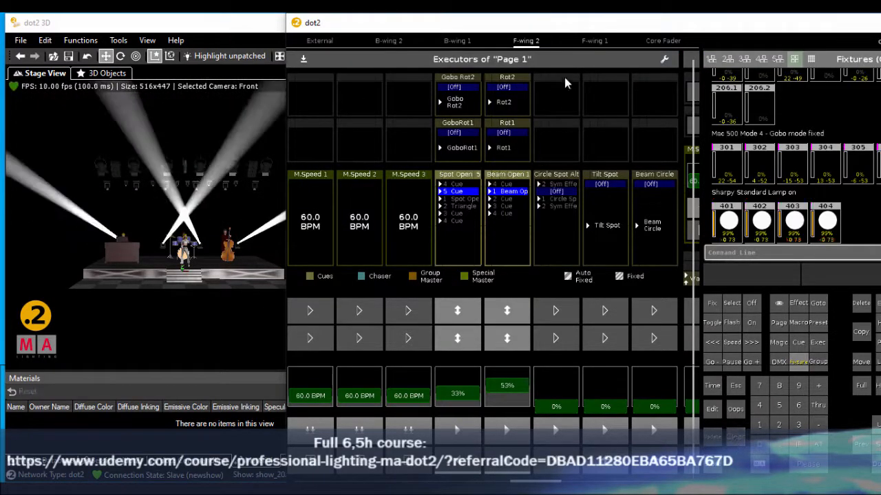
click(302, 59)
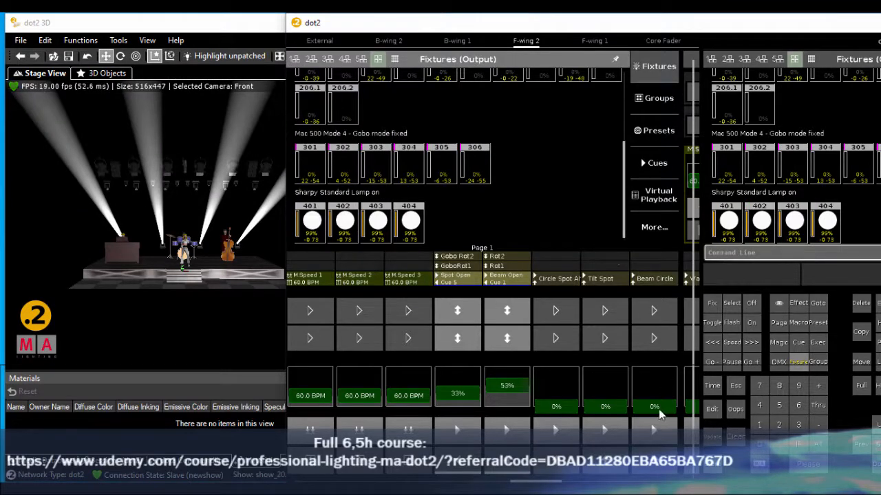
Step: Run the Beam Circle effect at 100% and uncover more of the 3D stage to watch the beams
drag(657, 411, 666, 365)
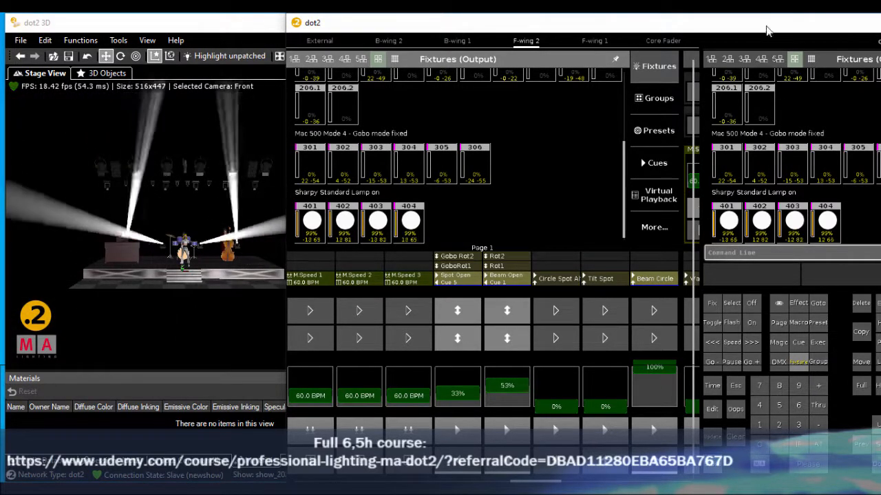
drag(766, 25, 653, 25)
mouse_move(825, 32)
mouse_down()
mouse_move(720, 29)
mouse_move(818, 30)
mouse_up()
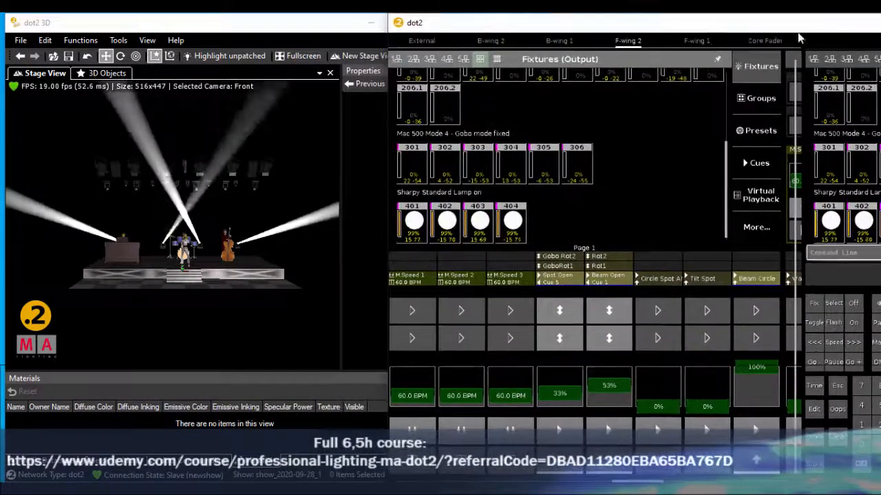
Step: Show the F-wing 1 executors, clear the pending StoreLook command, and turn everything off
click(701, 42)
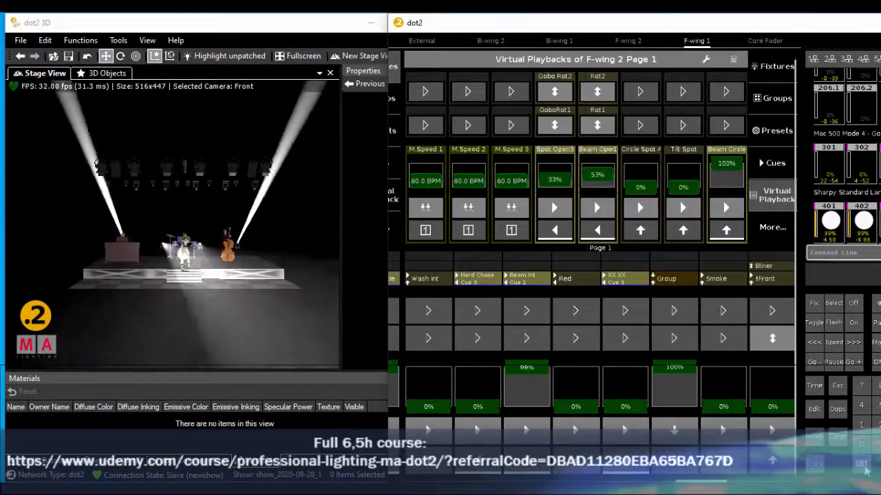
key(ctrl)
drag(816, 25, 731, 27)
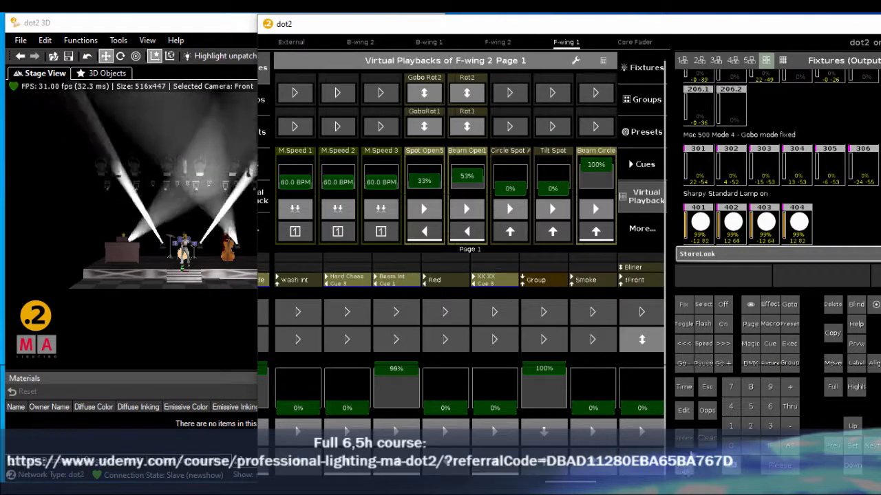
click(708, 437)
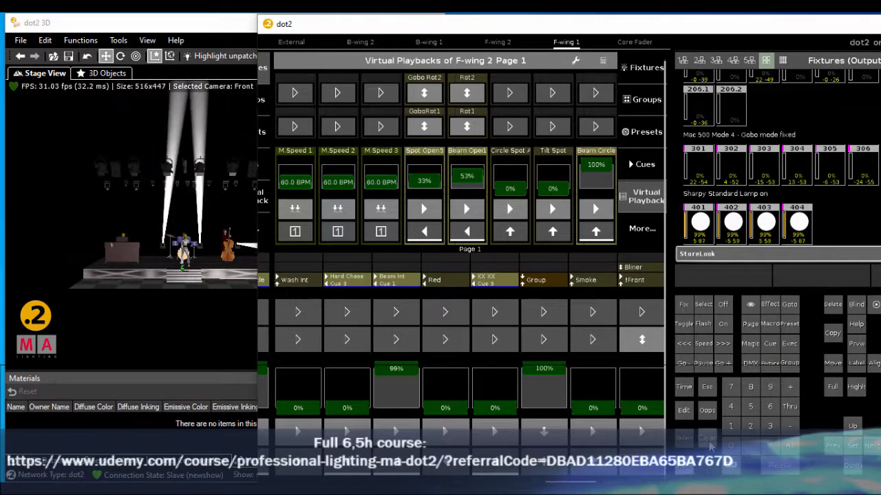
click(724, 305)
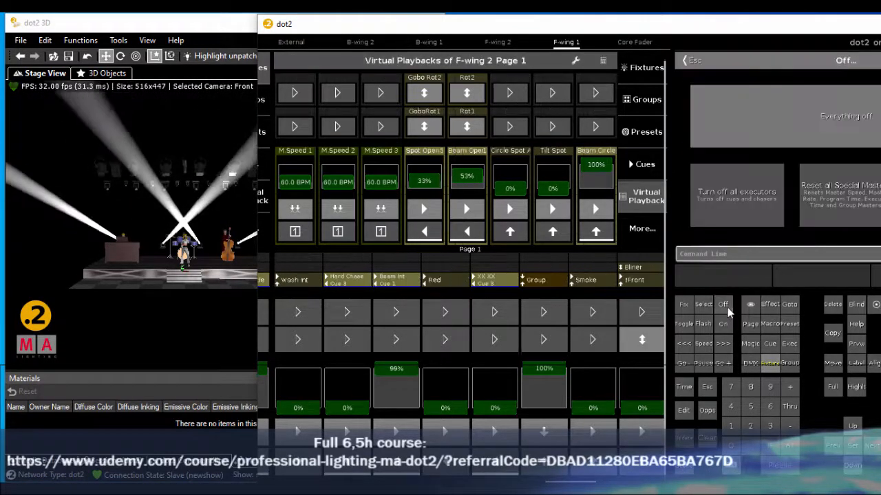
click(803, 121)
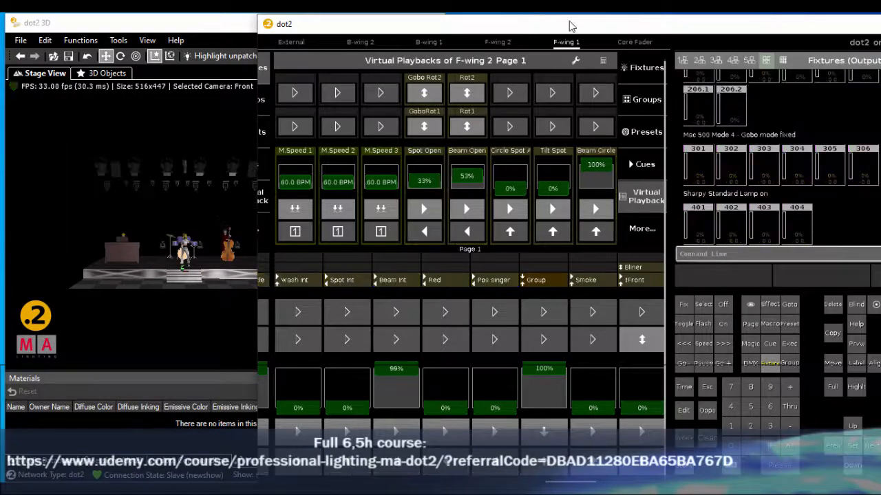
Step: With the 3D stage in view, raise Wash Int to 69% with Group at 100%, and advance the colour executor to cue 3
drag(585, 33, 743, 38)
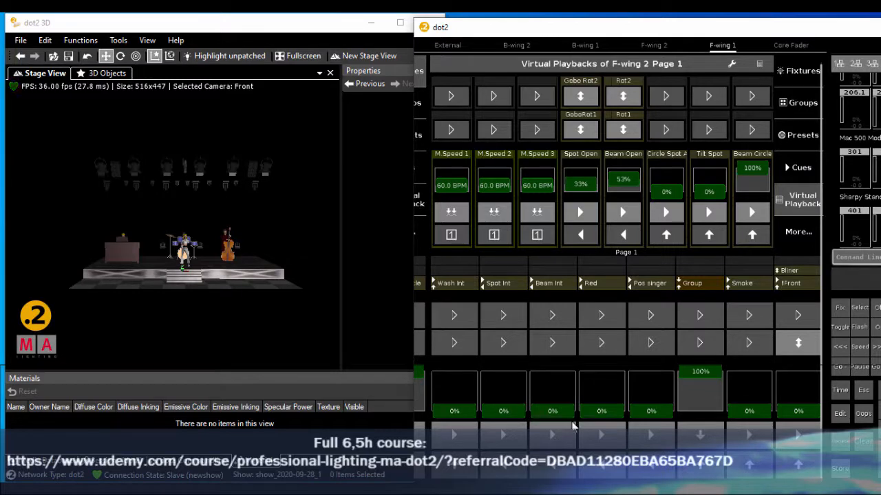
drag(695, 375, 707, 349)
drag(464, 415, 467, 390)
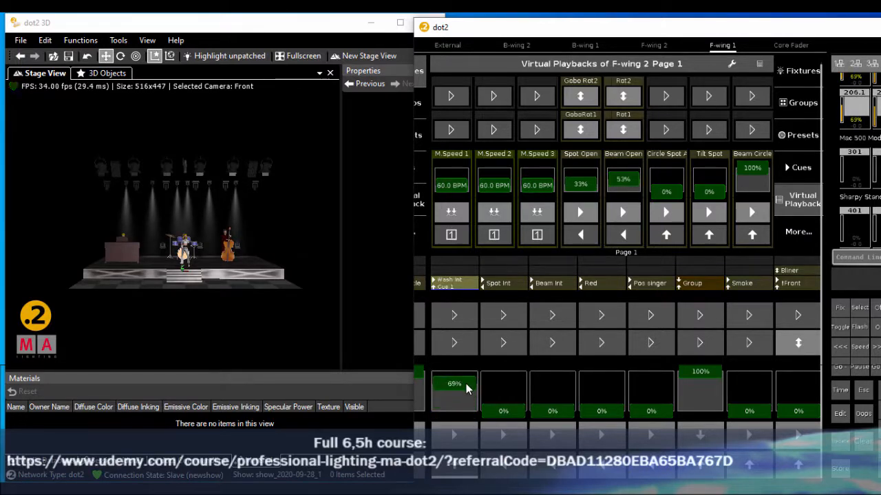
click(604, 444)
click(603, 443)
click(604, 443)
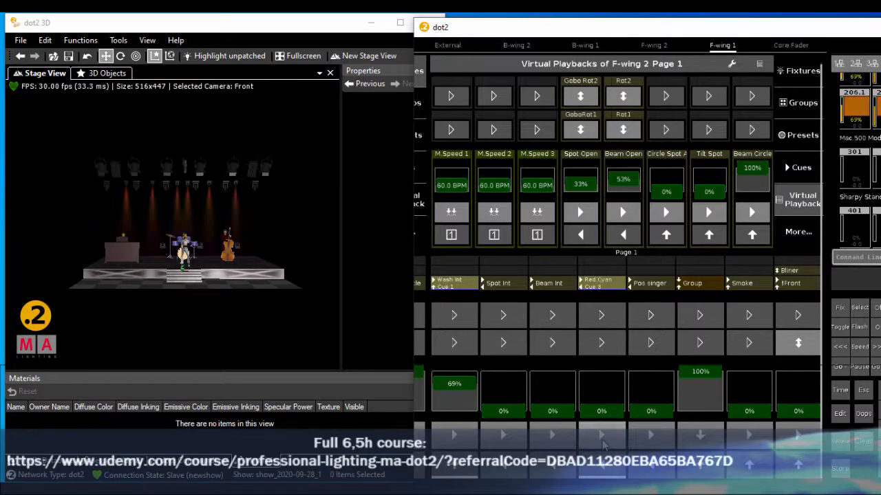
Step: Advance the colour executor three cues to Cold2
click(604, 444)
click(604, 444)
click(604, 444)
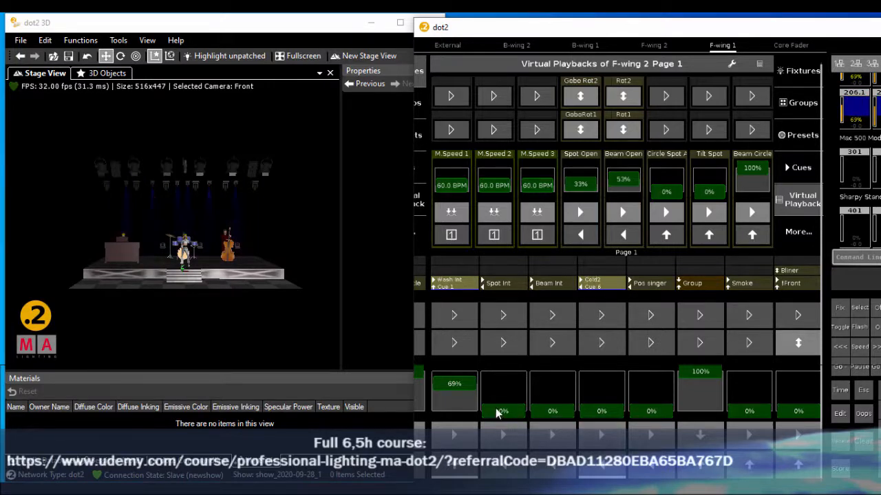
Step: Start Spot Int and raise it to 100%, and raise Pos singer to about 91%
drag(496, 411, 504, 371)
click(512, 438)
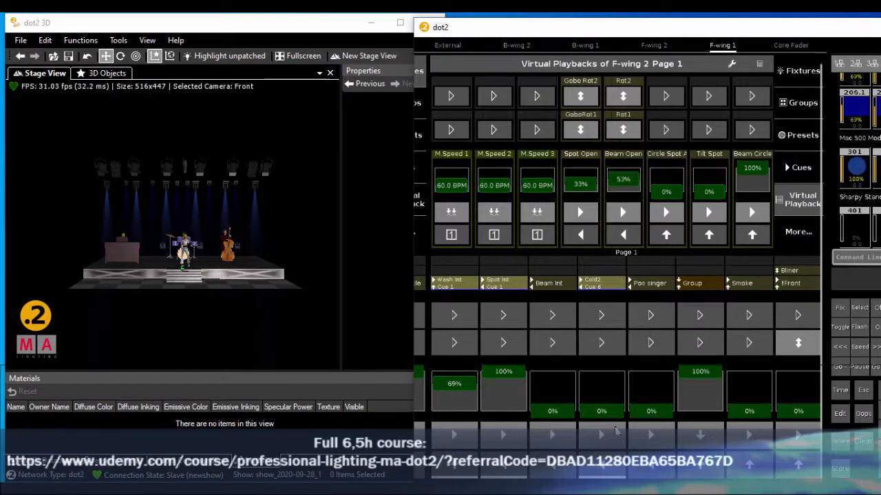
drag(655, 415, 647, 381)
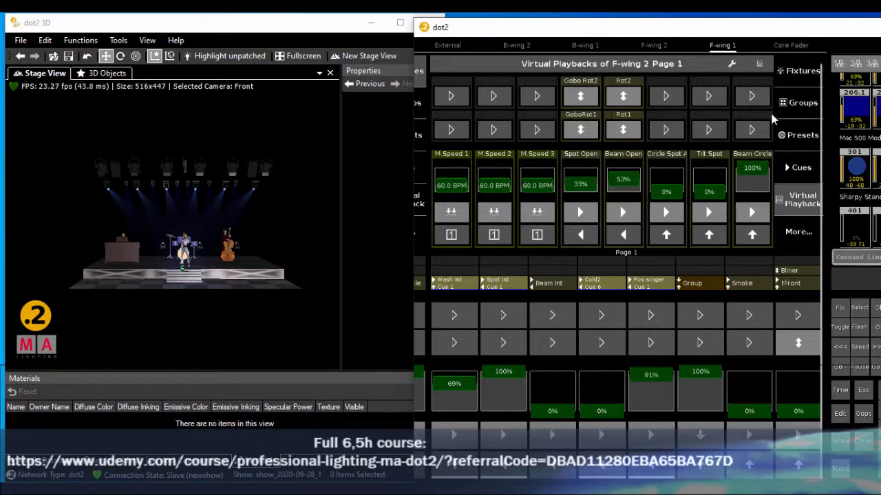
Step: Check the executor numbers and store a new cue on executor 107, above the Bliner executor
drag(755, 33, 538, 24)
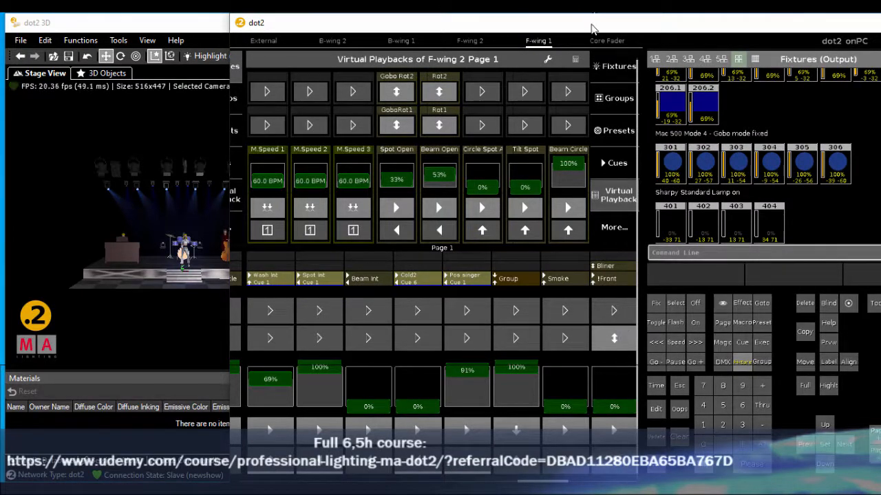
drag(591, 29, 471, 26)
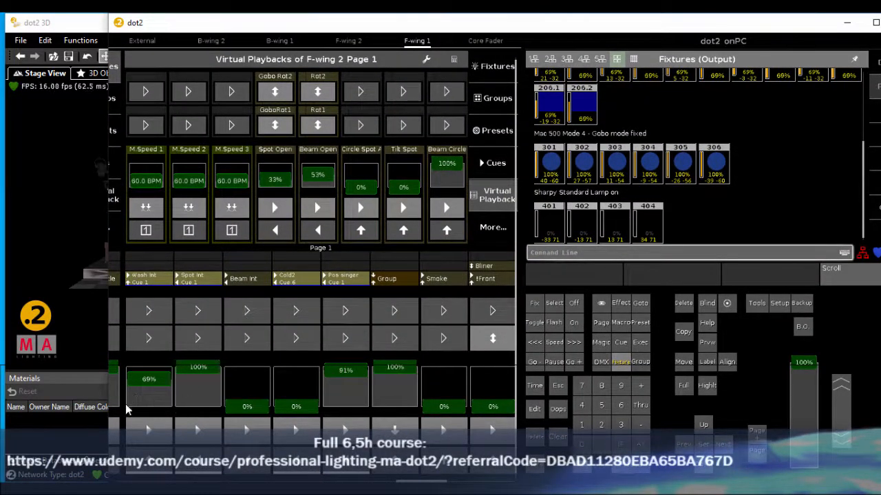
click(579, 472)
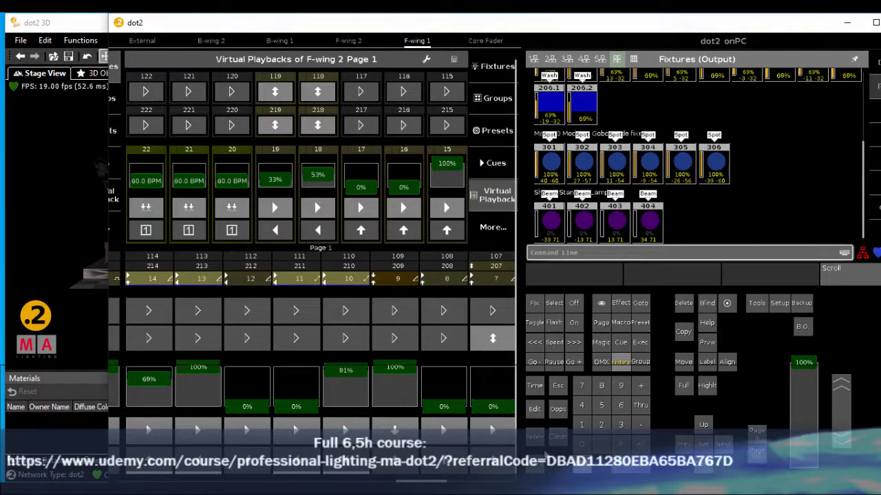
click(584, 472)
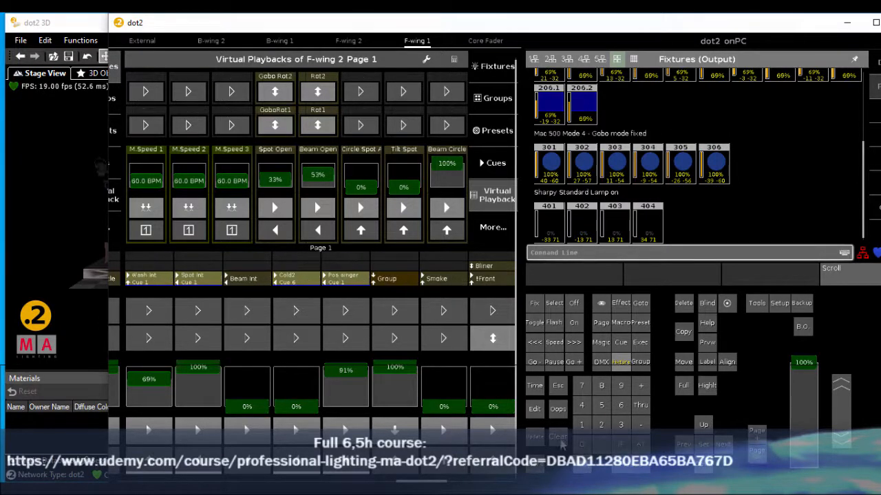
click(532, 470)
click(484, 314)
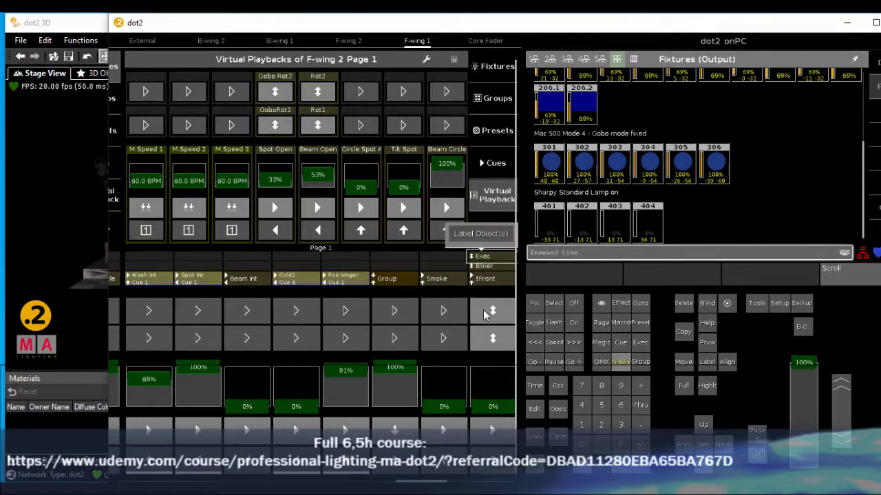
Step: Label the newly stored executor 107 as Reset
click(473, 235)
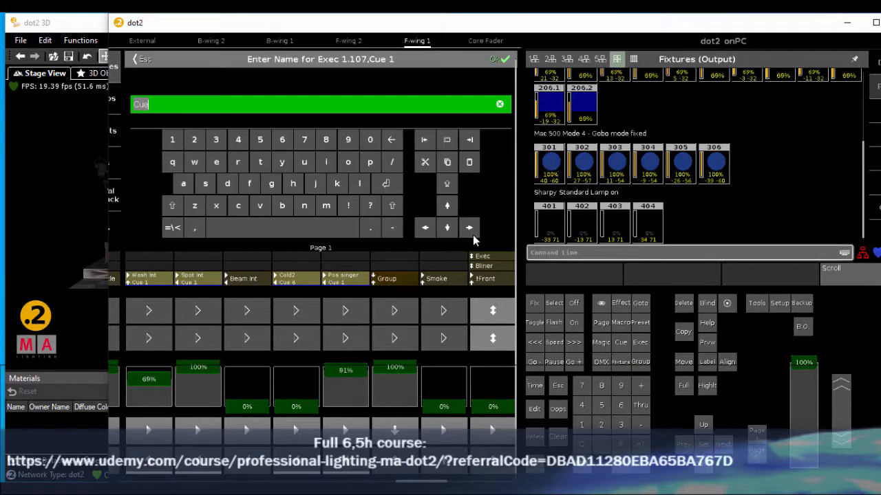
text(Reset)
key(Return)
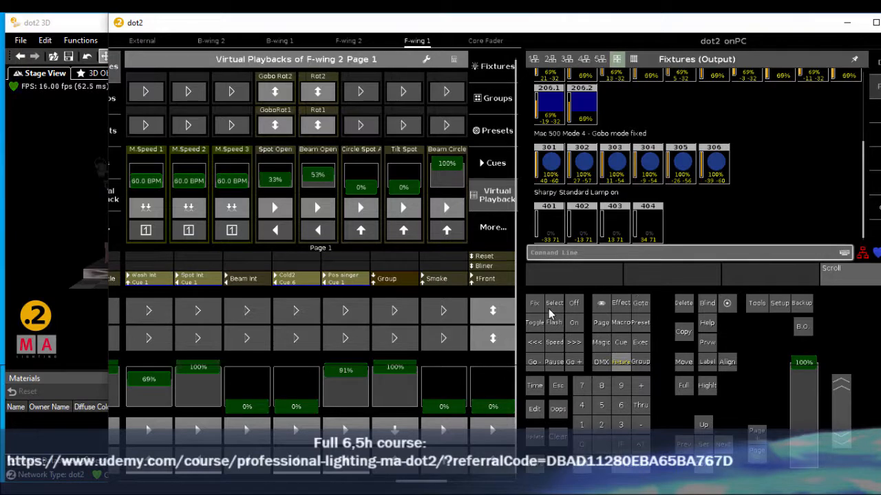
Step: Show the cues of the Reset executor and set cue 1's CMD to "Off Ex 12 thru 14"
key(v)
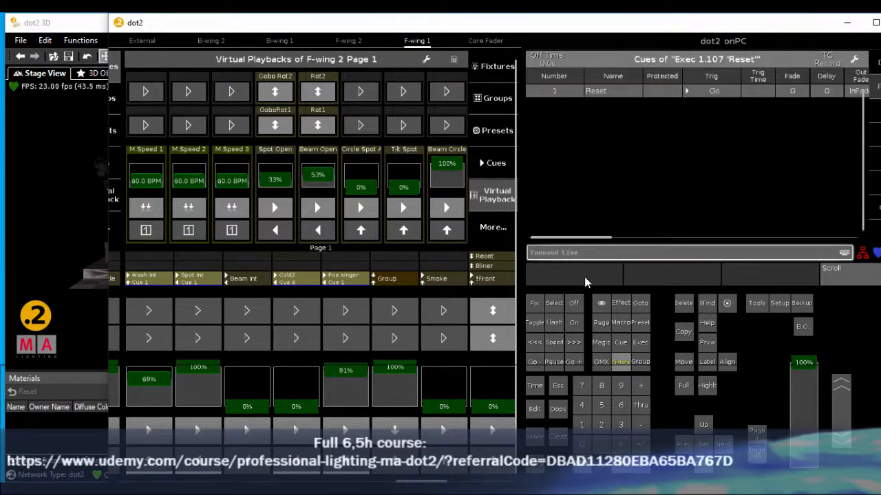
drag(574, 240, 793, 244)
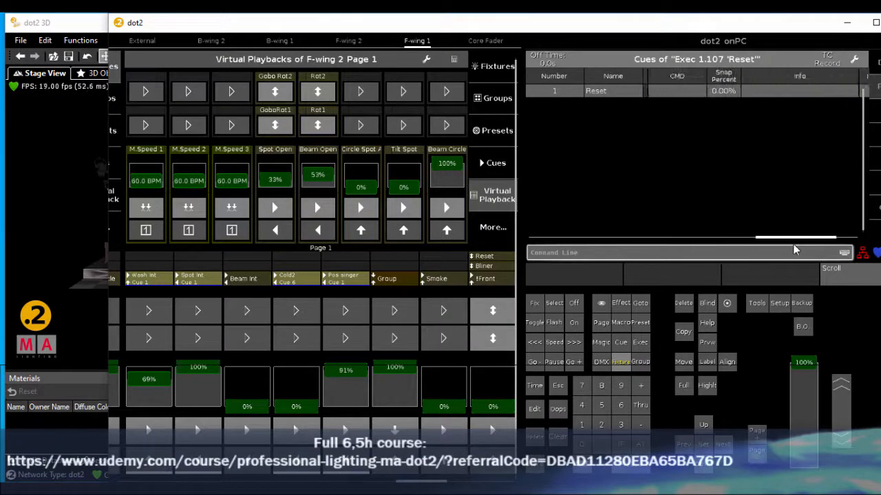
click(693, 91)
click(694, 91)
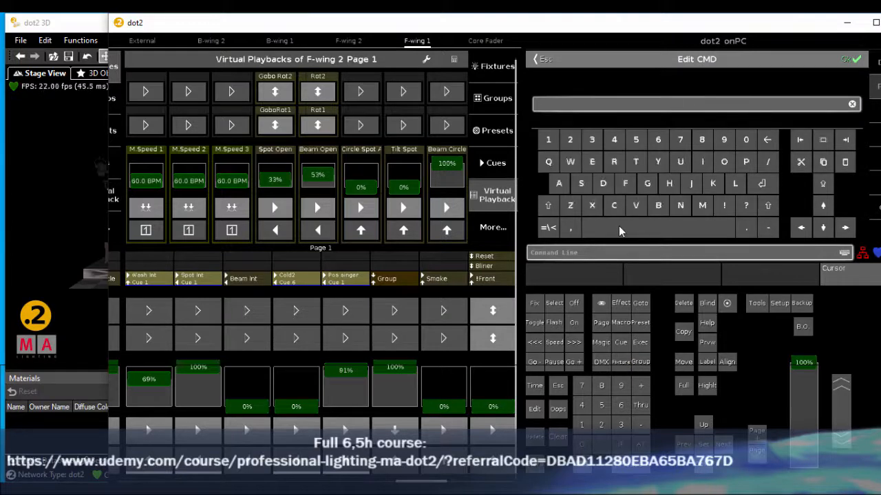
text(E)
key(BackSpace)
text(Off )
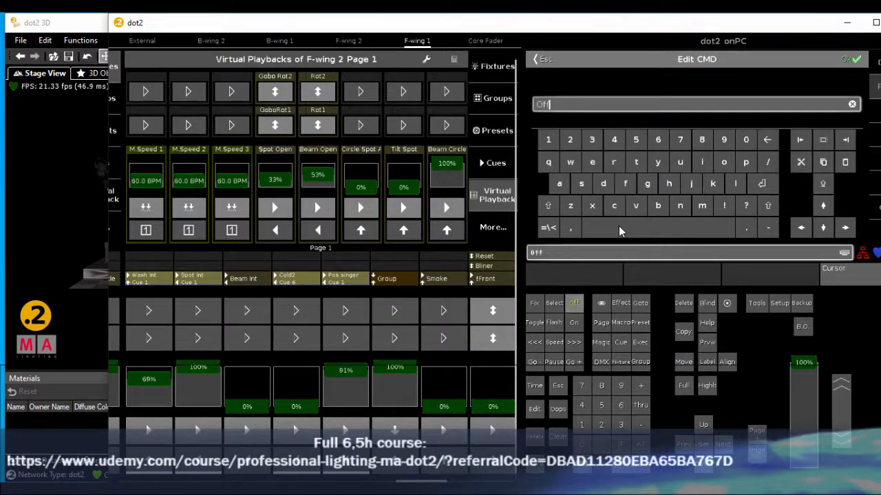
text(Ex 12 t)
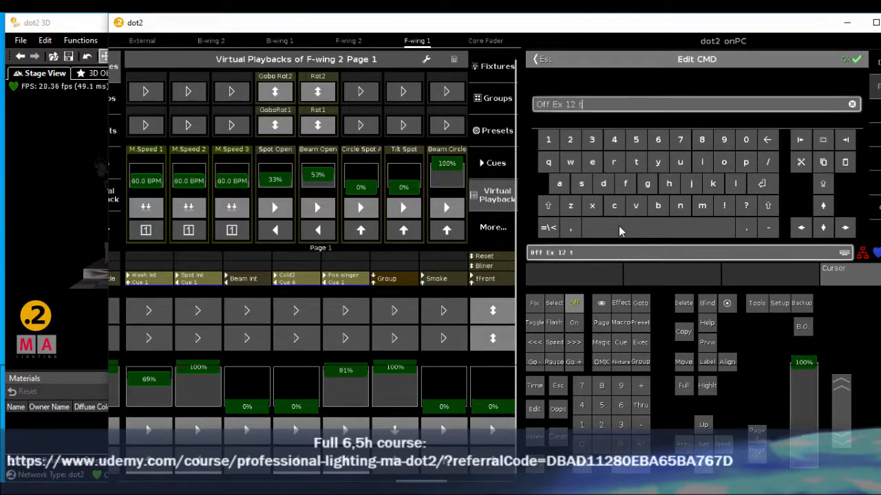
text(hru 14)
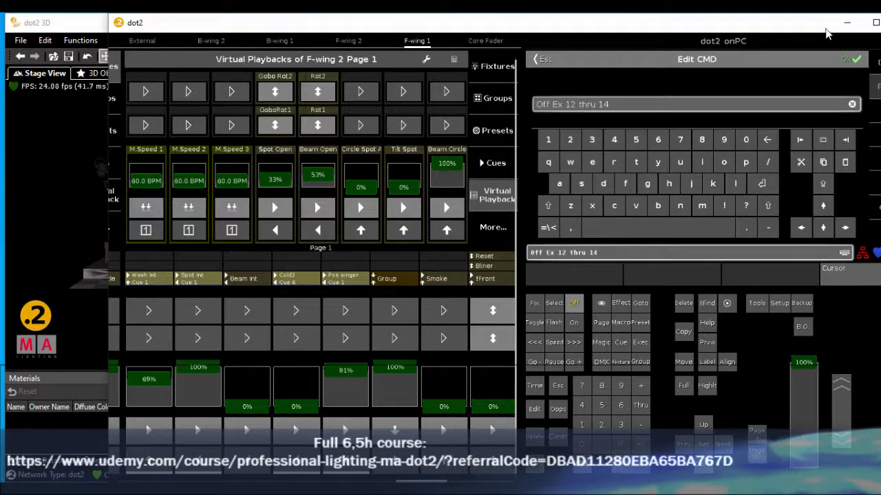
click(852, 60)
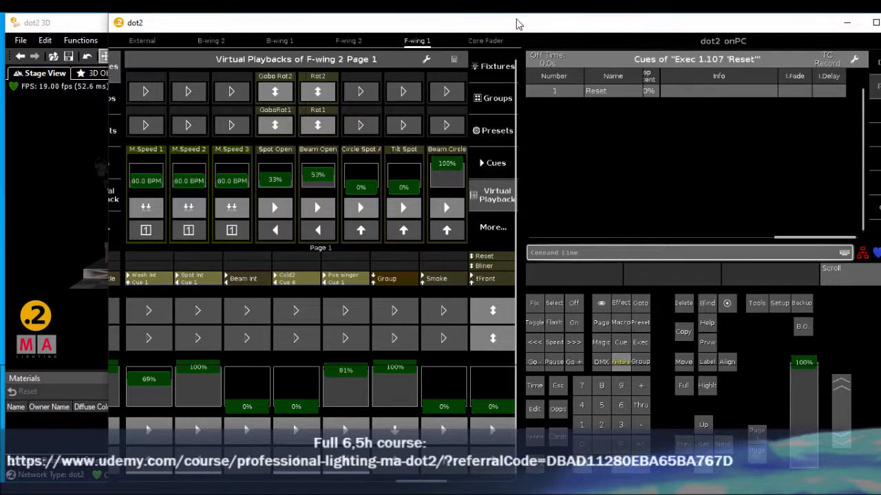
Step: Test the Reset executor with the colour executor on Red, Spot Int at about 51% and Beam Int at about 98%
drag(533, 25, 734, 28)
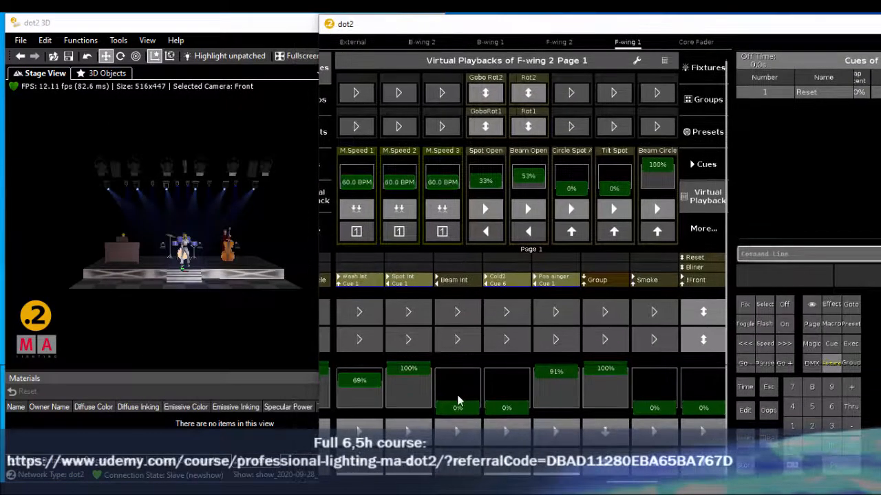
mouse_move(408, 369)
mouse_down()
mouse_move(409, 393)
mouse_move(397, 390)
mouse_move(409, 377)
mouse_up()
drag(456, 400, 456, 386)
drag(408, 399, 368, 378)
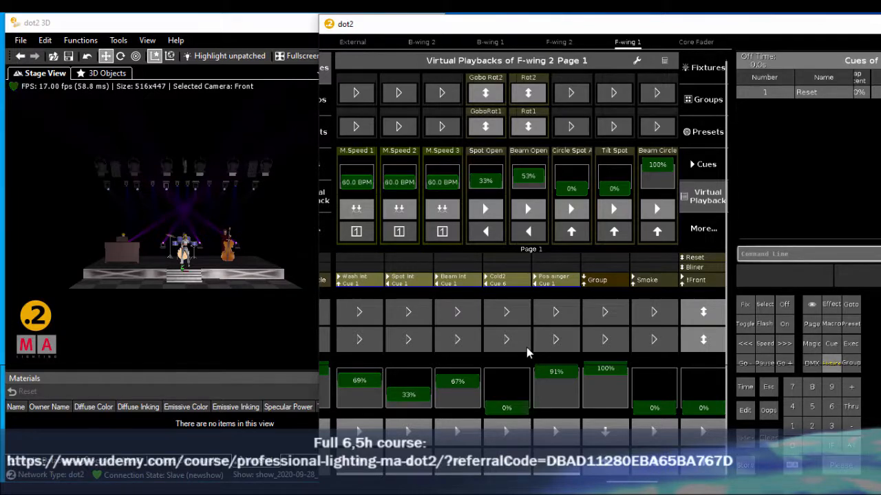
click(506, 432)
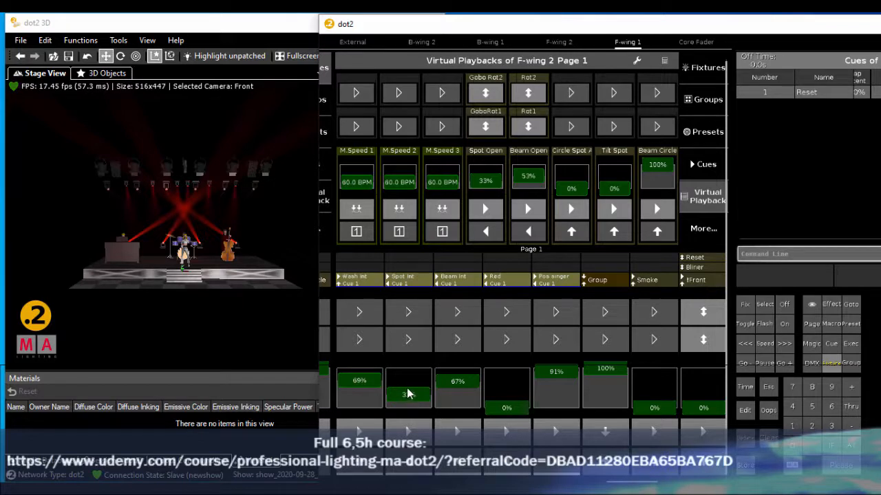
drag(408, 393, 459, 371)
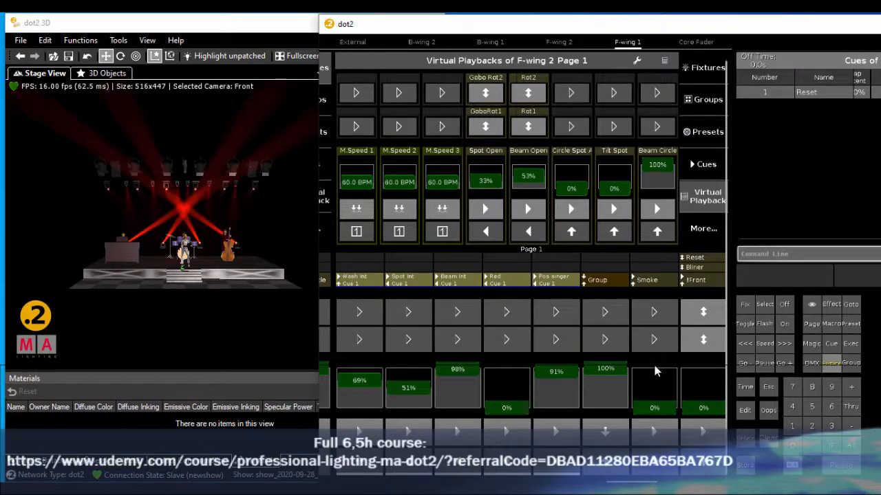
click(701, 315)
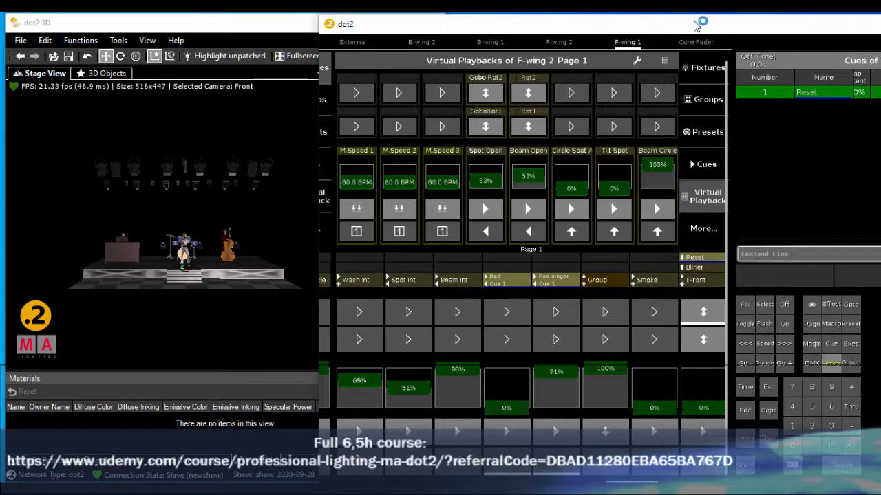
Step: Extend the Reset cue's CMD to "Off Executor 12 Thru 14; Executor 12 thru 14 at 0"
drag(697, 32, 477, 31)
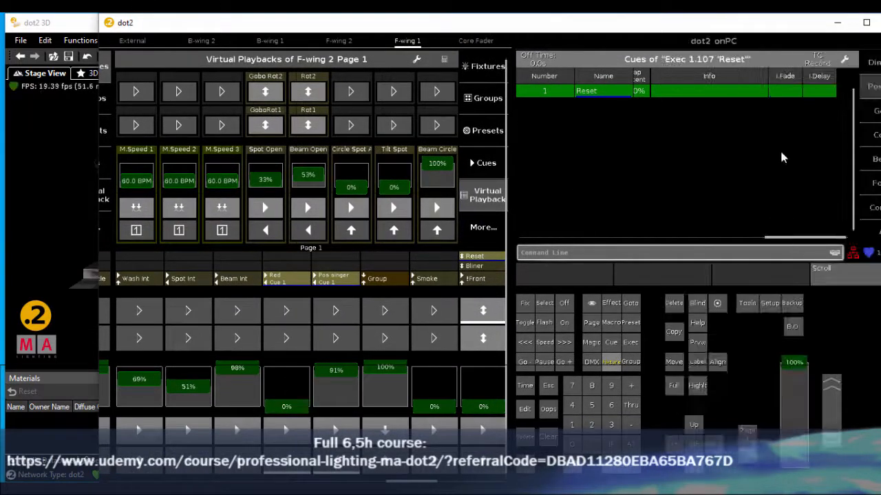
drag(785, 242, 742, 241)
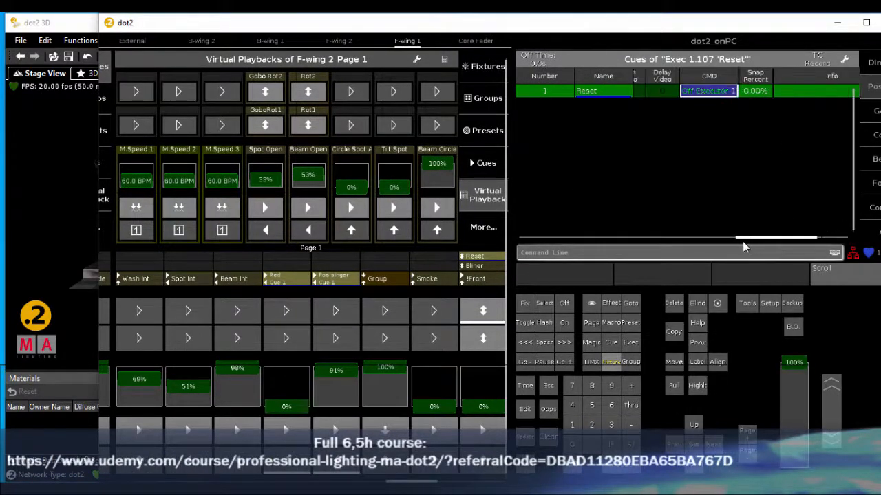
click(759, 92)
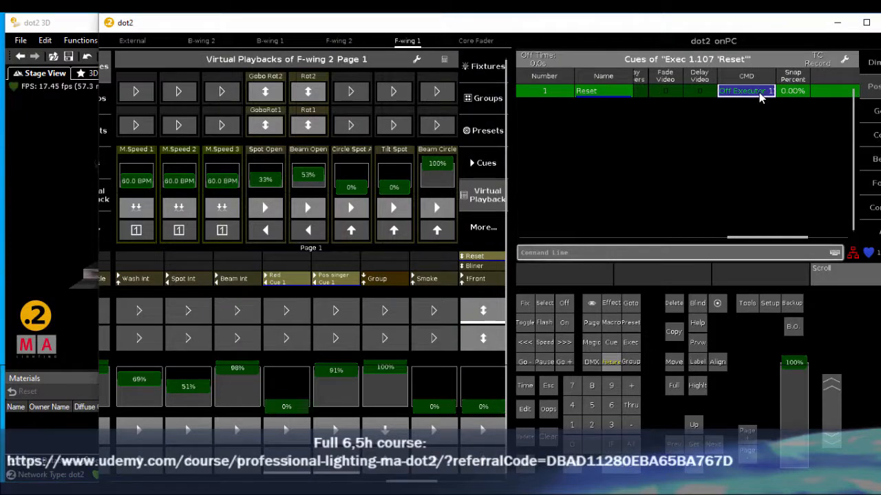
click(758, 92)
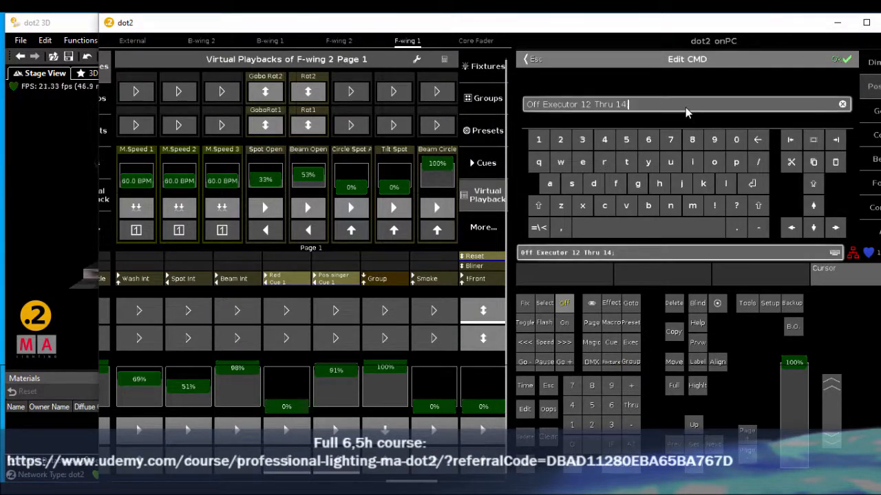
text(; Executo)
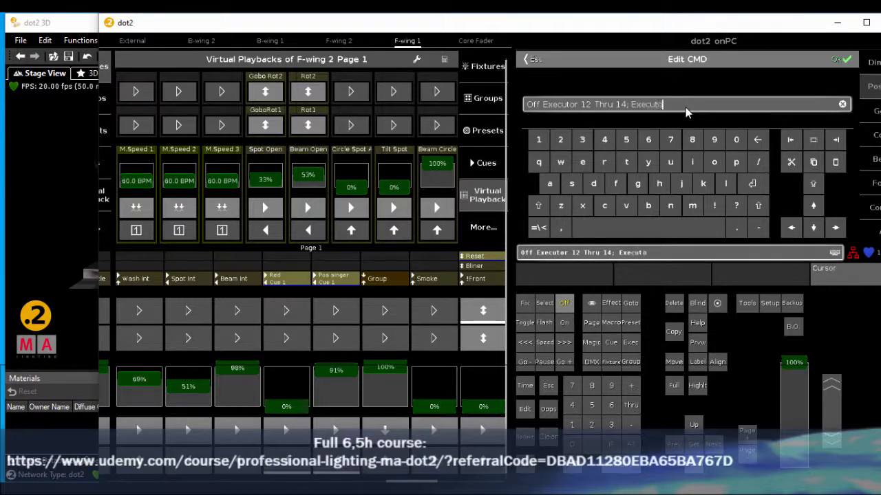
text(r 12 thru 14 at 0)
click(841, 60)
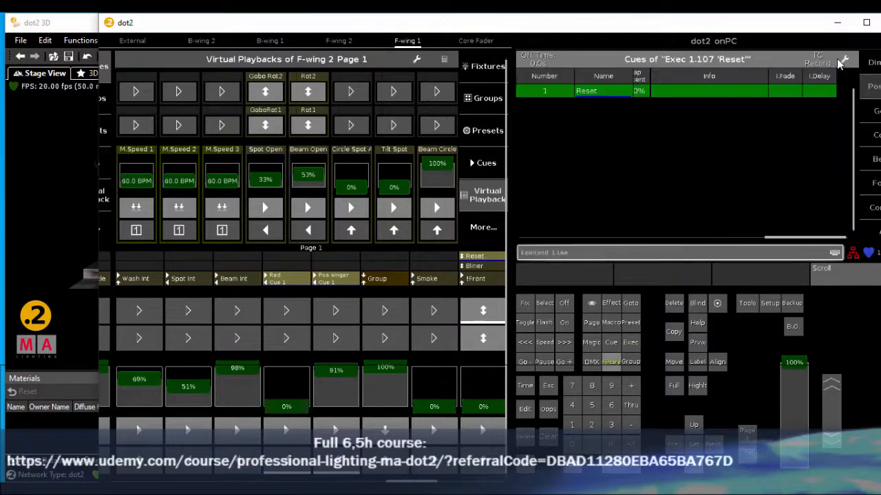
Step: Pull the Spot Int, Wash Int and Beam Int faders down to 0%
drag(612, 23, 839, 26)
drag(420, 387, 403, 452)
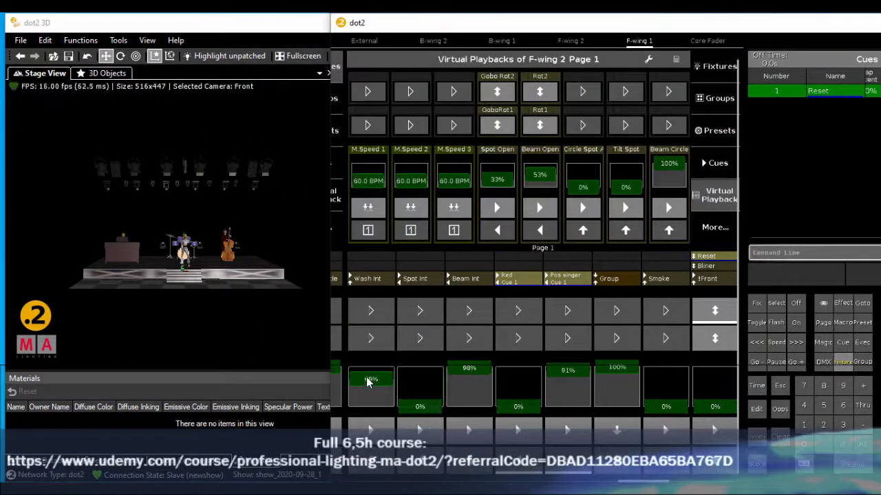
drag(368, 383, 387, 457)
drag(465, 370, 468, 452)
Step: Raise Wash Int to about 64%, Spot Int to about 31% and Beam Int to about 77%
drag(422, 412, 420, 381)
drag(375, 411, 372, 392)
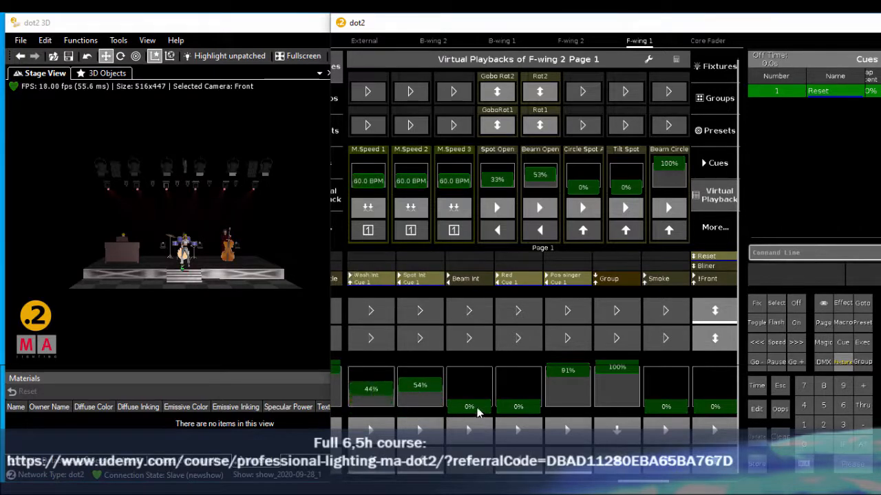
drag(463, 387, 375, 385)
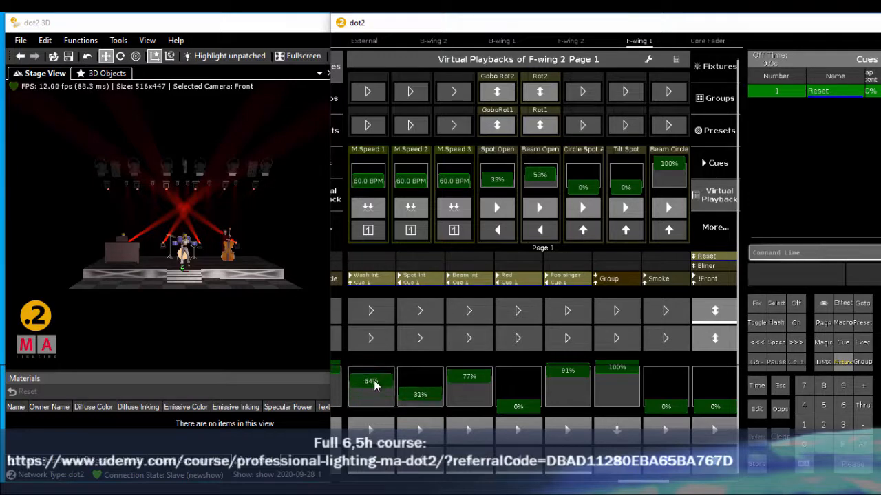
Step: Switch the Reset executor off and trigger it again to test the extended command
drag(678, 27, 624, 32)
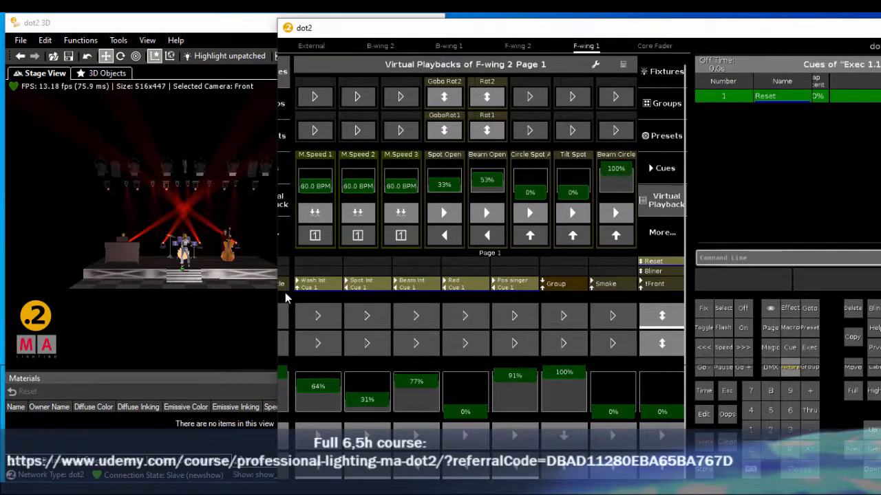
click(662, 320)
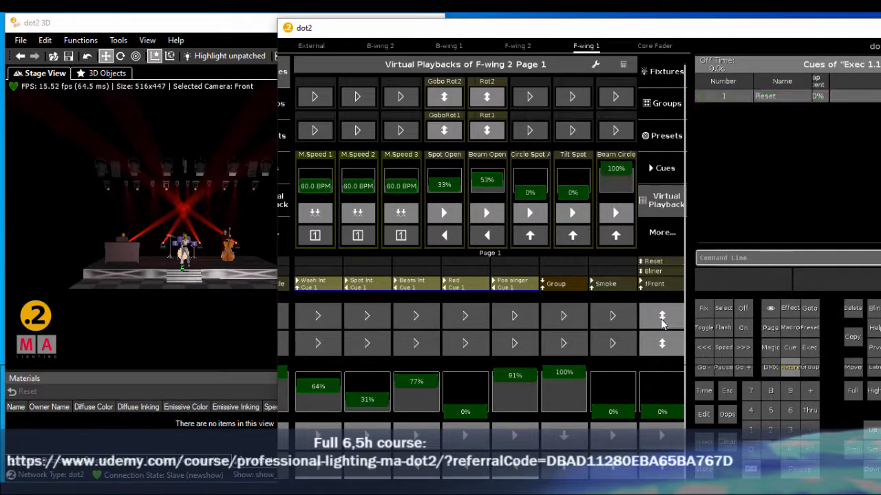
click(661, 318)
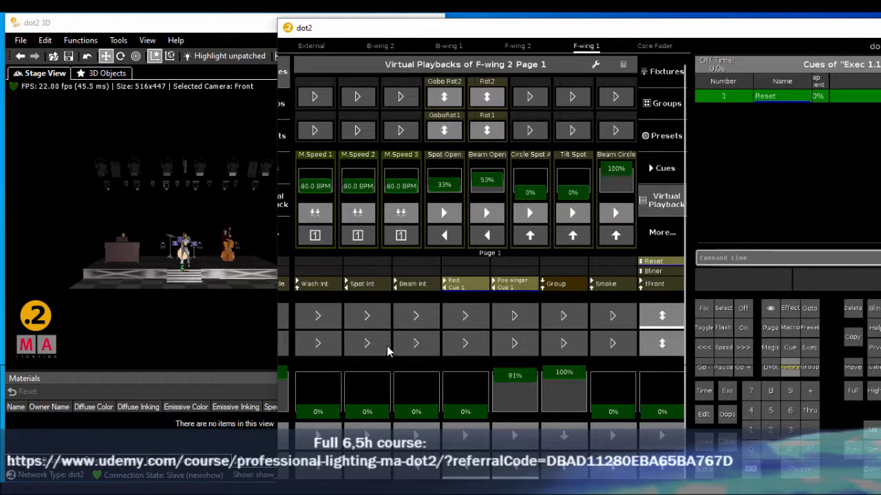
Step: Set the Restart Mode of the Wash Int executor to First
click(318, 283)
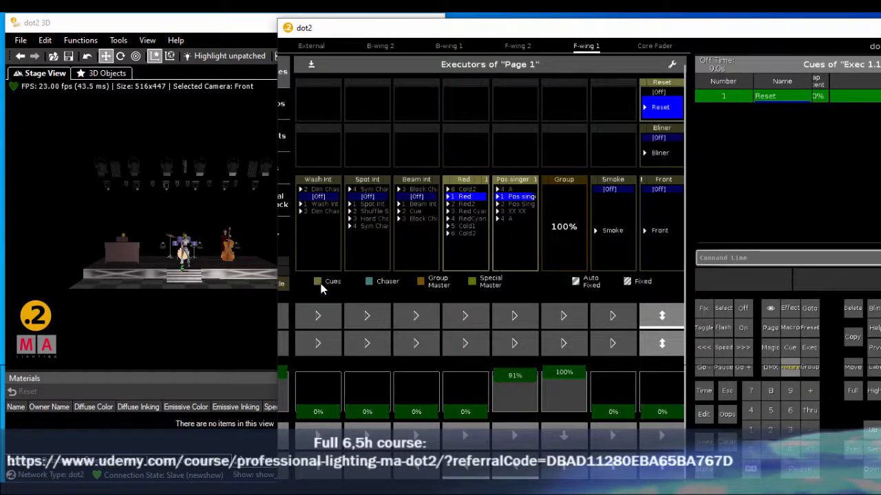
click(323, 228)
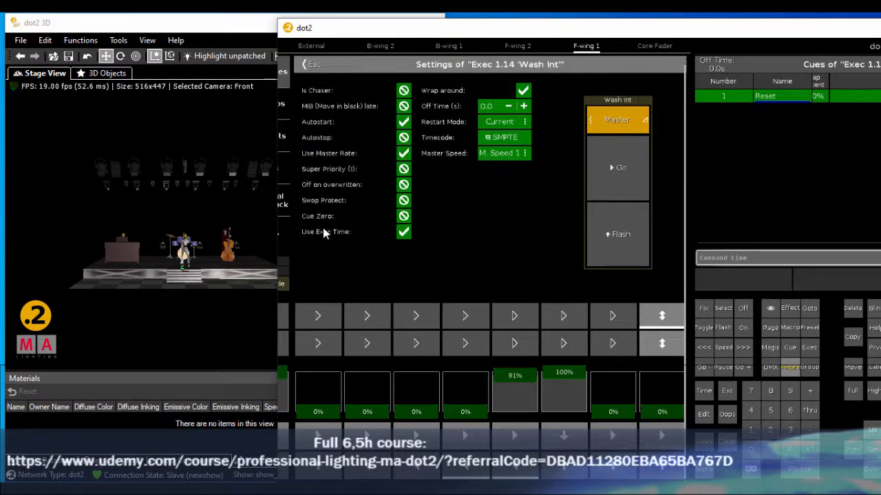
click(505, 121)
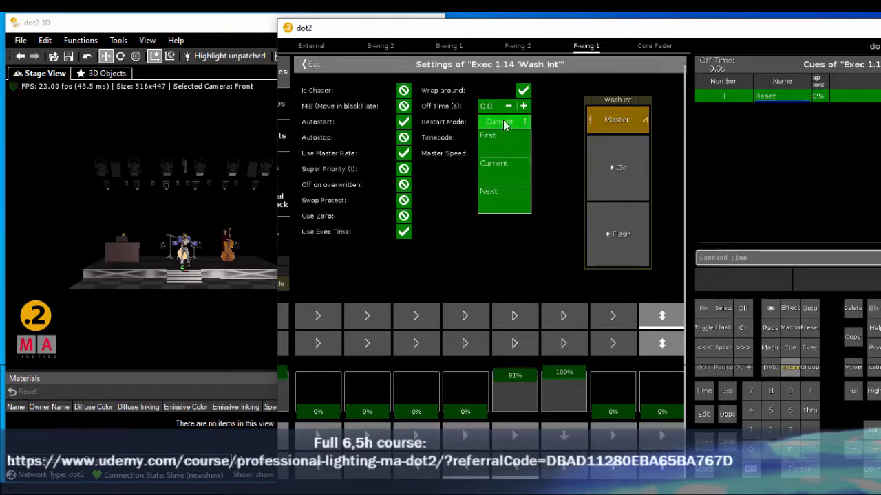
click(499, 140)
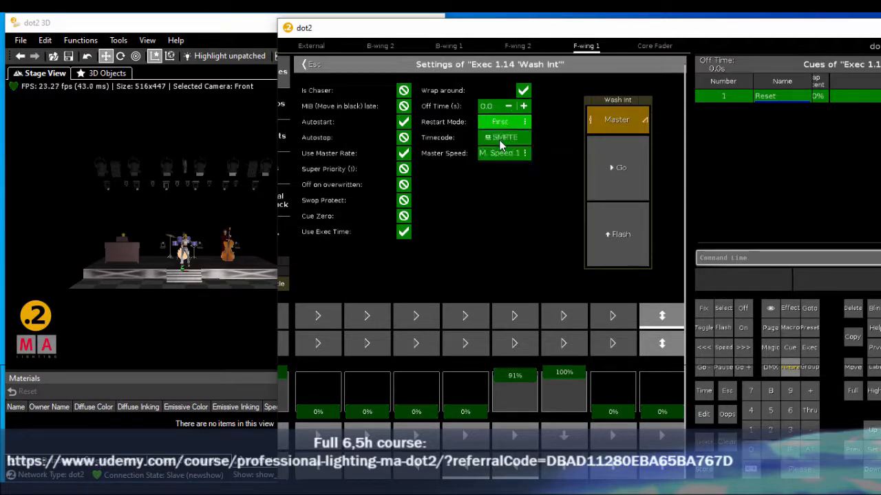
click(318, 64)
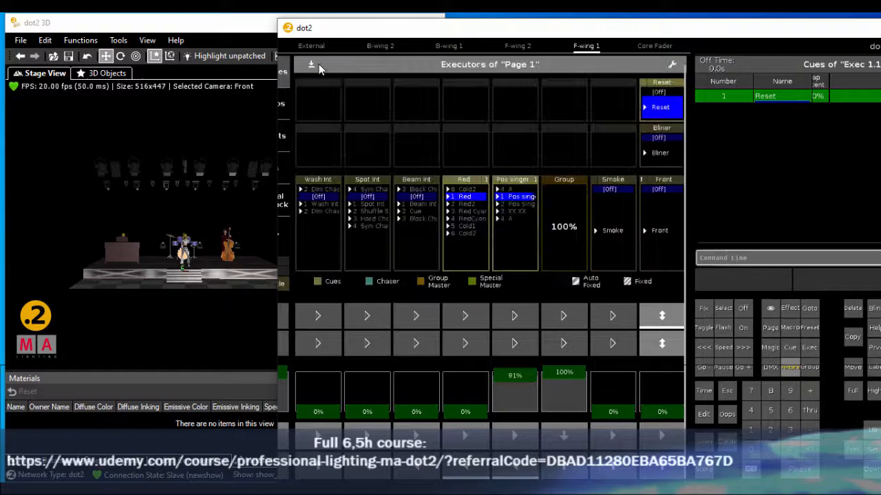
Step: Set the Restart Mode of the Spot Int executor to First
click(378, 226)
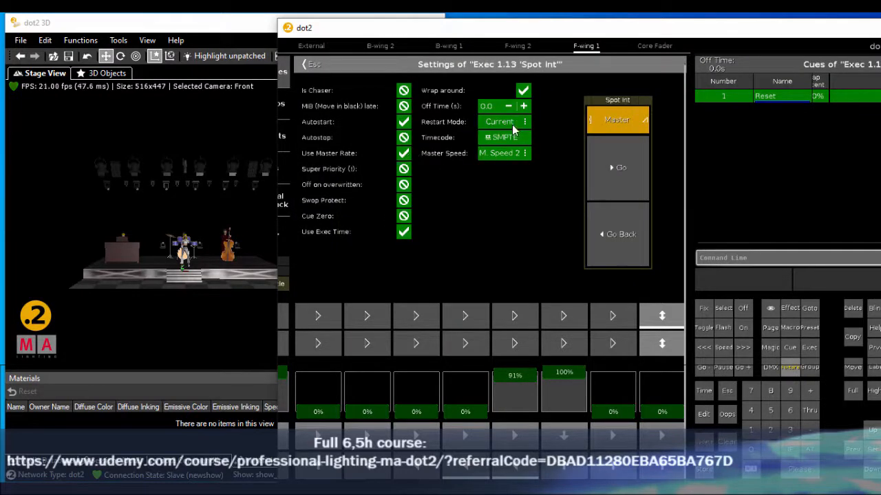
click(513, 128)
click(511, 141)
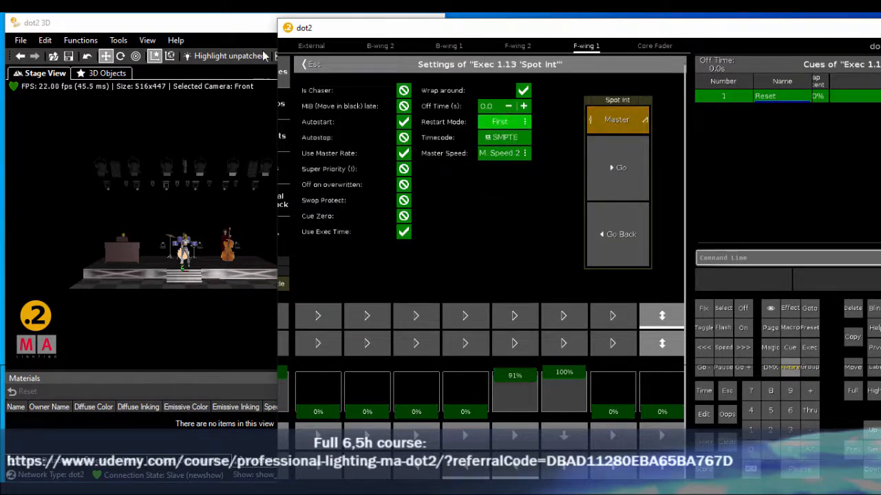
click(313, 67)
Step: Set the Restart Mode of the Beam Int executor to First
click(410, 232)
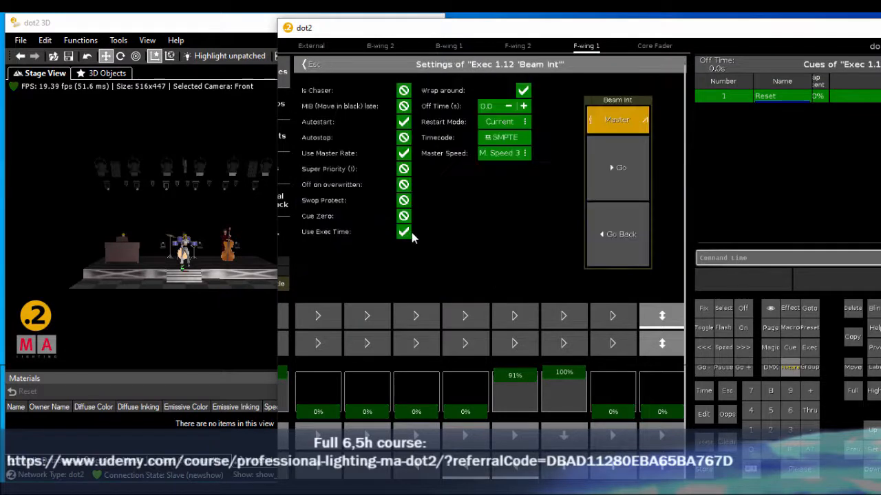
click(511, 128)
click(503, 150)
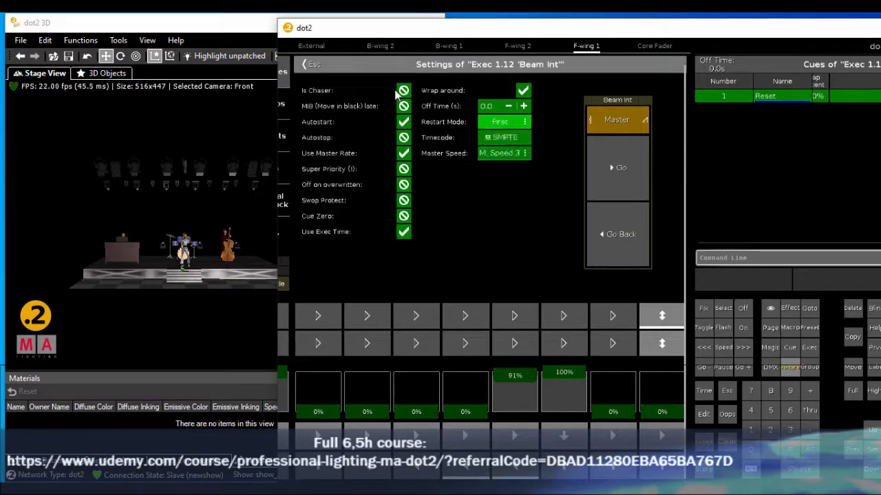
click(313, 65)
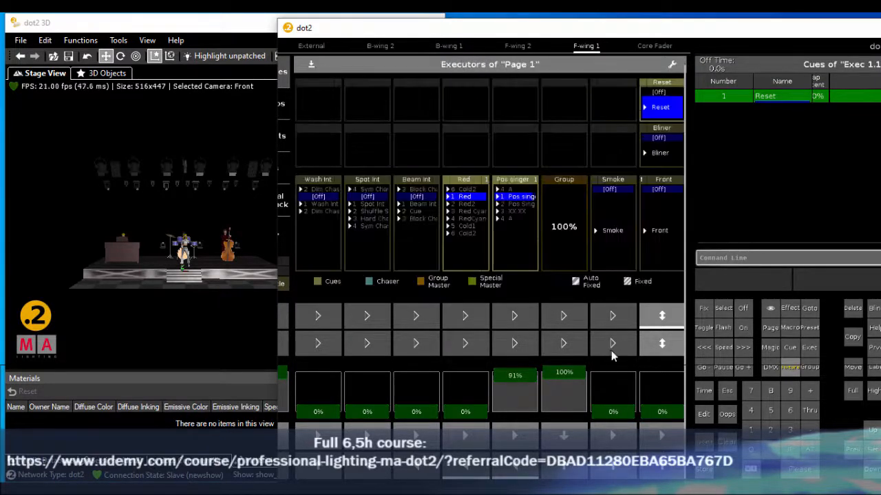
Step: Switch the Reset executor off and raise Wash Int to about 98%, Spot Int to about 70% and Beam Int to about 88%
click(651, 322)
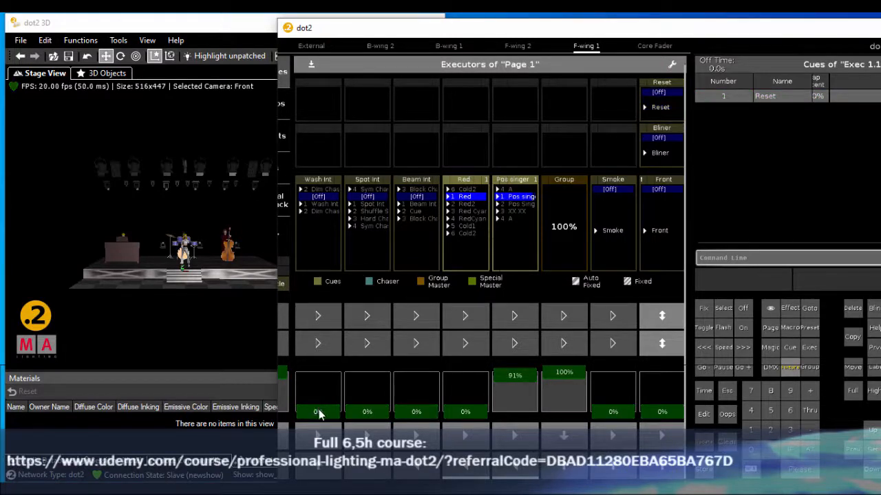
drag(317, 411, 319, 372)
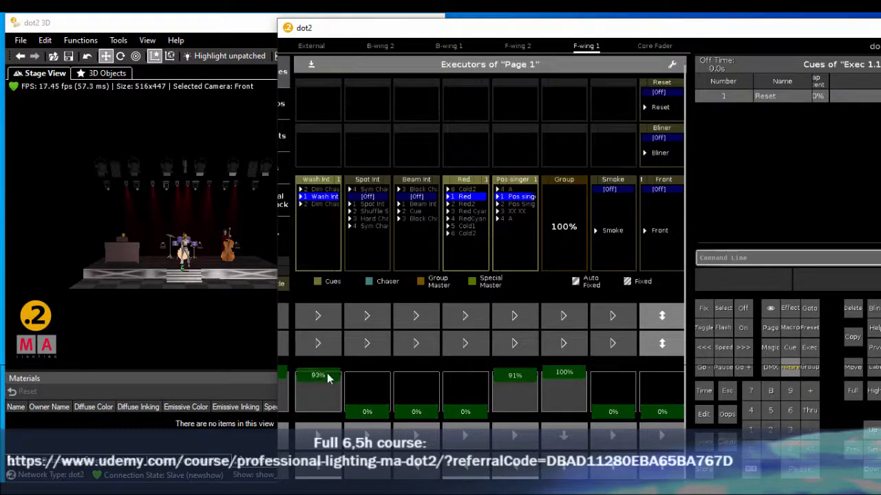
drag(368, 409, 416, 378)
Step: Advance Spot Int, Beam Int and Wash Int to cue 2, and trigger the Reset executor
click(367, 432)
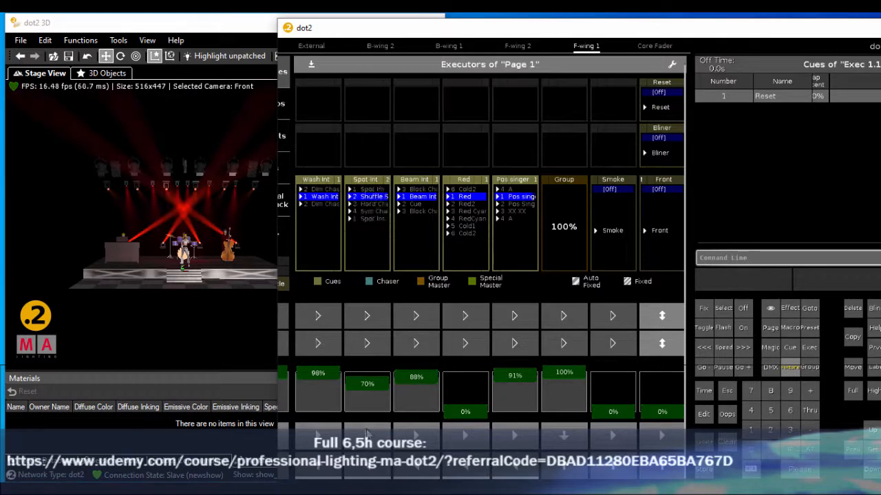
click(416, 433)
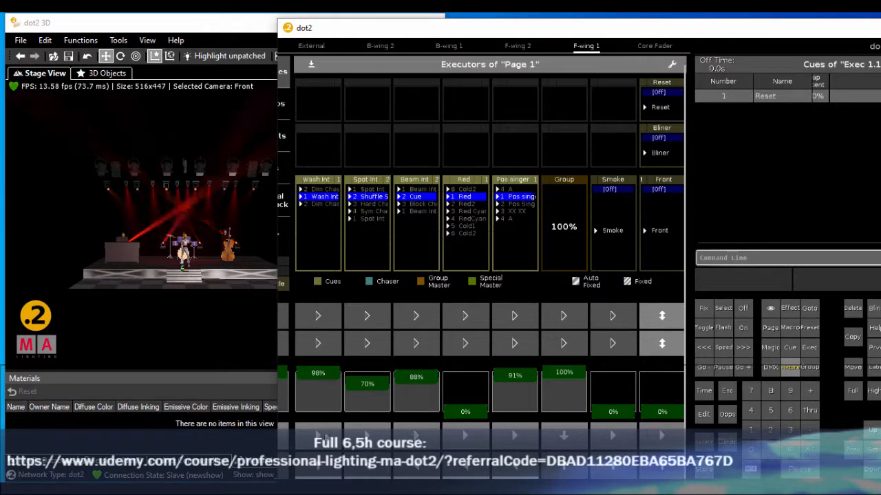
click(318, 433)
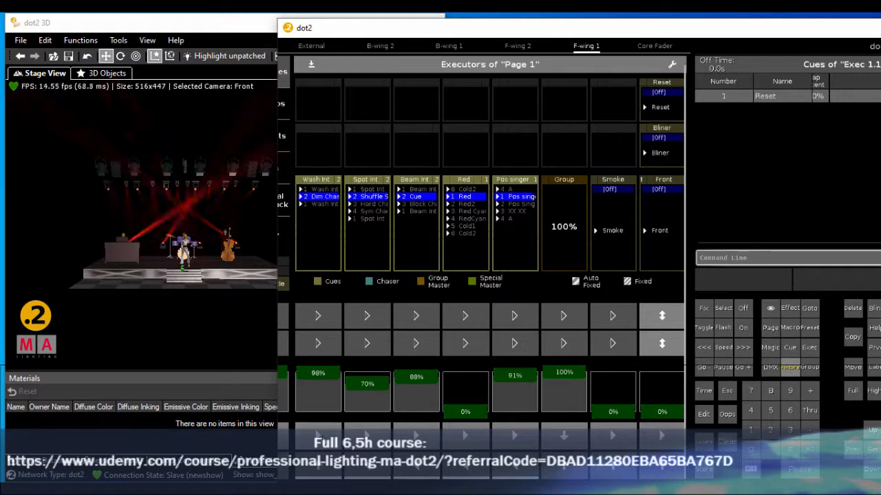
click(657, 318)
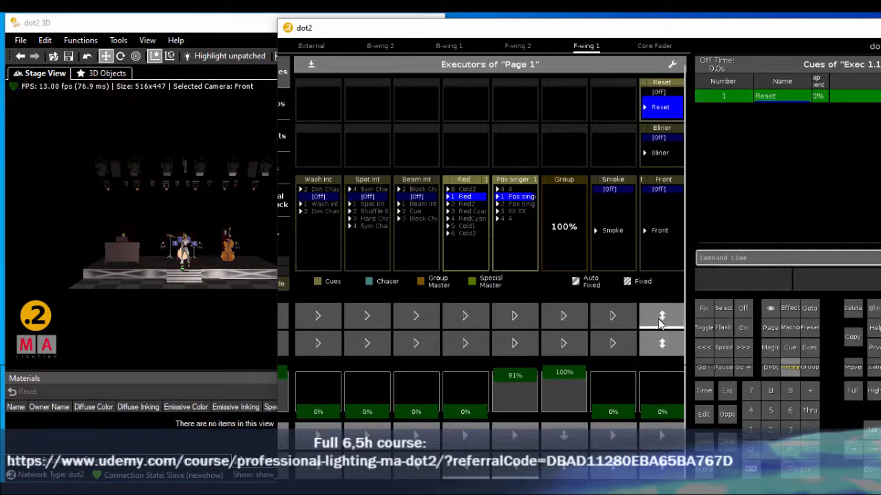
Step: Raise the Spot Int, Beam Int and Wash Int faders to test the restart cue, and return them to 0%
drag(364, 412, 377, 373)
drag(417, 412, 417, 384)
drag(318, 413, 339, 405)
drag(366, 378, 367, 413)
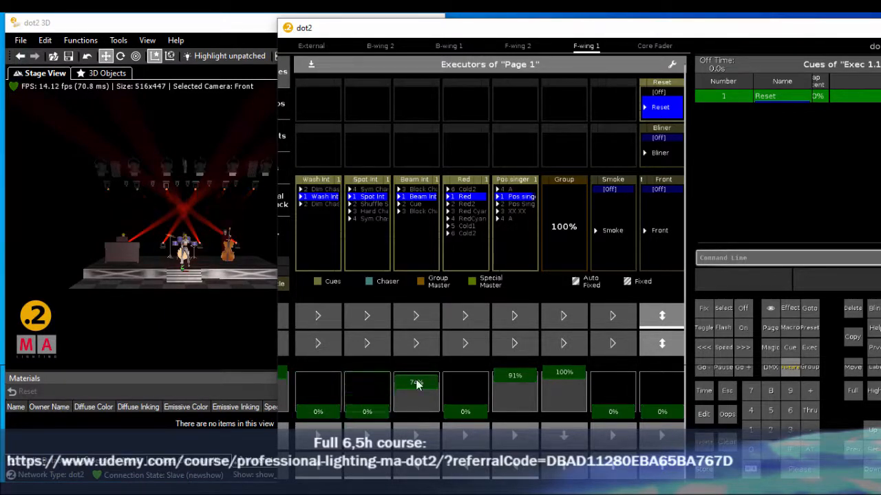
drag(417, 383, 417, 413)
Step: Close the overview of Page 1 executors and move the dot2 window to expose its full command area
click(312, 65)
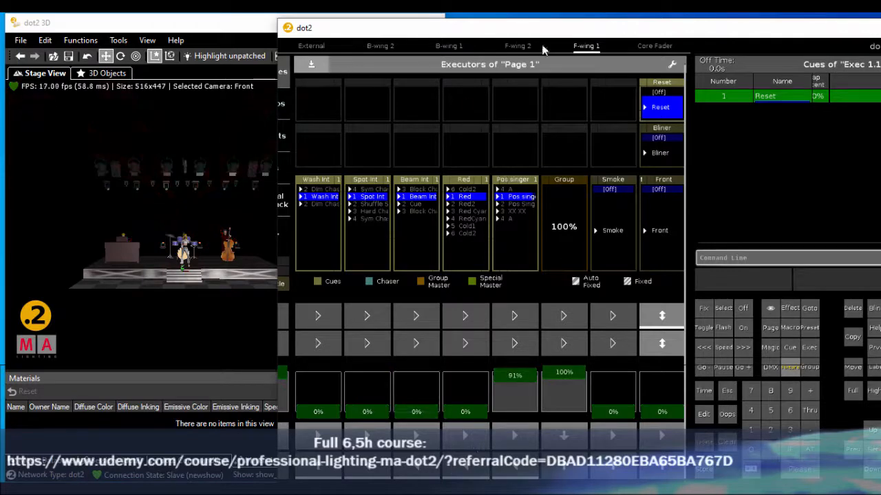
drag(622, 30, 467, 25)
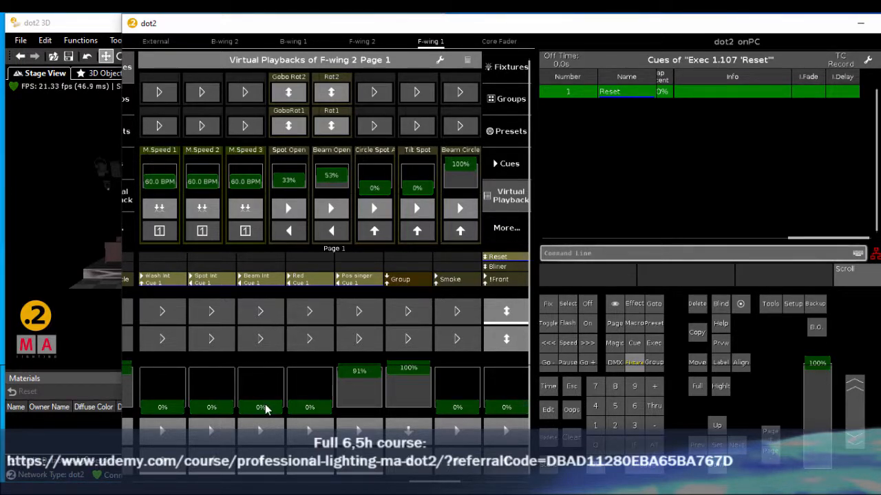
drag(264, 409, 264, 437)
Step: Show the executor numbers on F-wing 2 and F-wing 1 to find the range the reset should cover
click(358, 43)
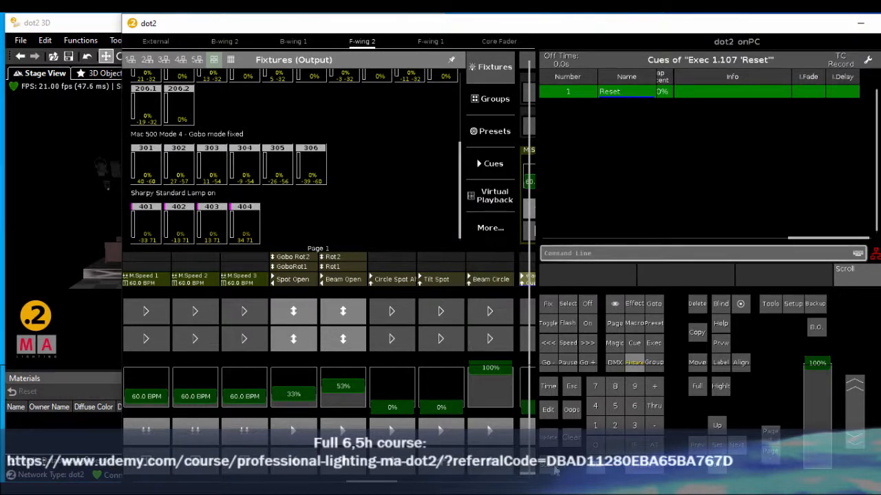
click(593, 471)
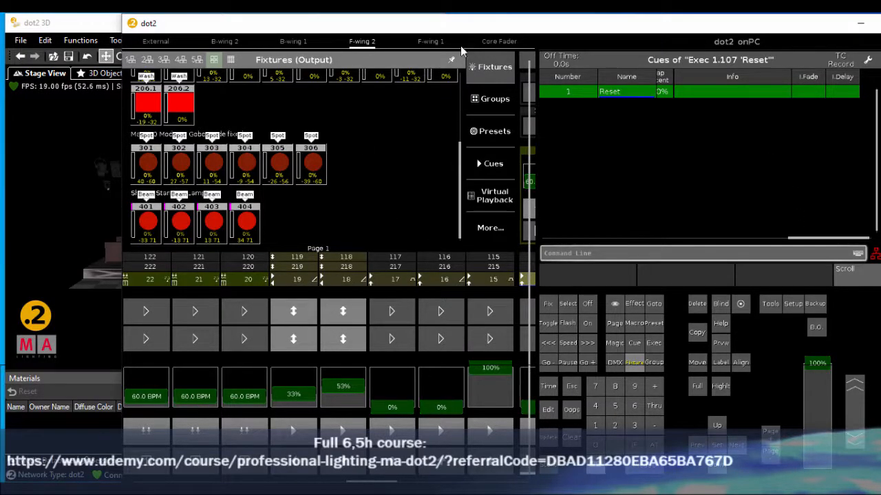
click(436, 42)
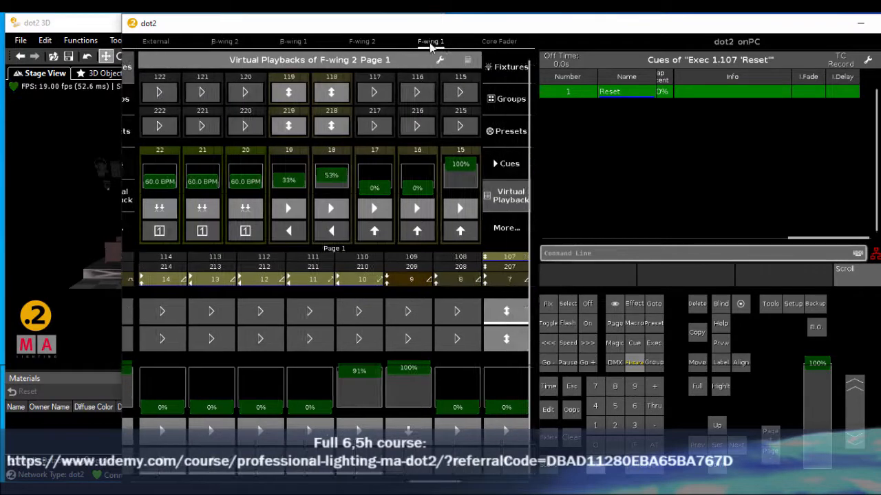
Step: Switch the Reset executor off and change its cue's CMD to "Off Executor 12 Thru 19; Executor 12 Thru 14 At 0"
click(616, 304)
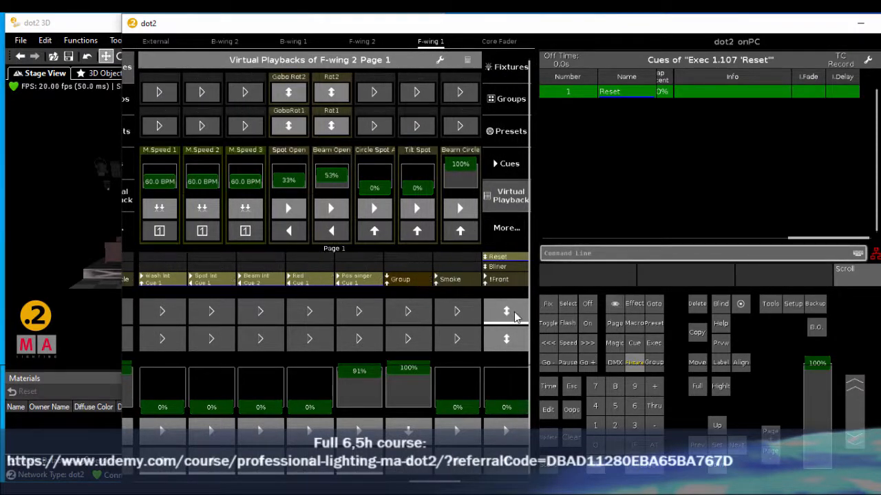
click(615, 304)
drag(840, 238, 793, 238)
double_click(791, 96)
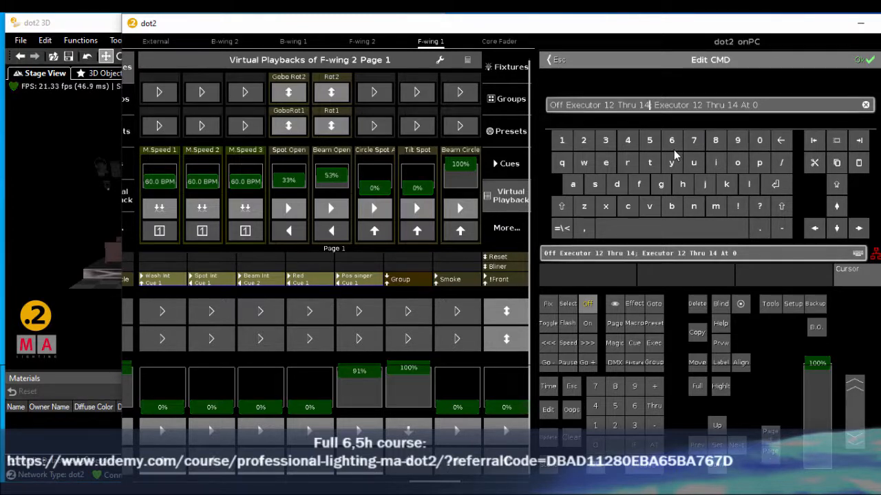
key(BackSpace)
text(9)
click(857, 61)
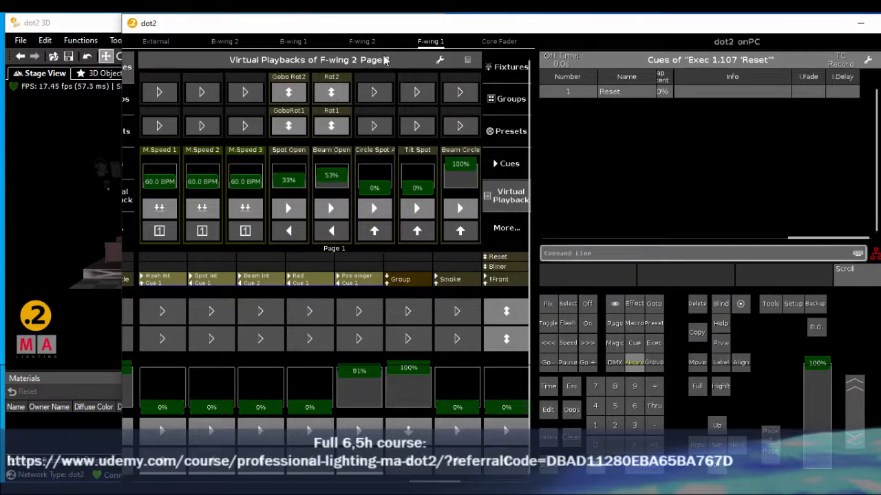
Step: Check the numbers of the Rot and Gobo Rot button executors on F-wing 2
click(362, 43)
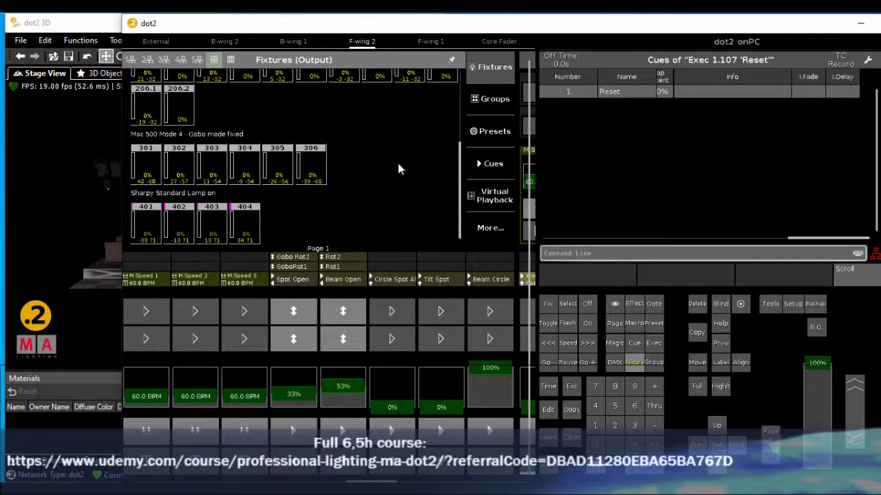
click(596, 468)
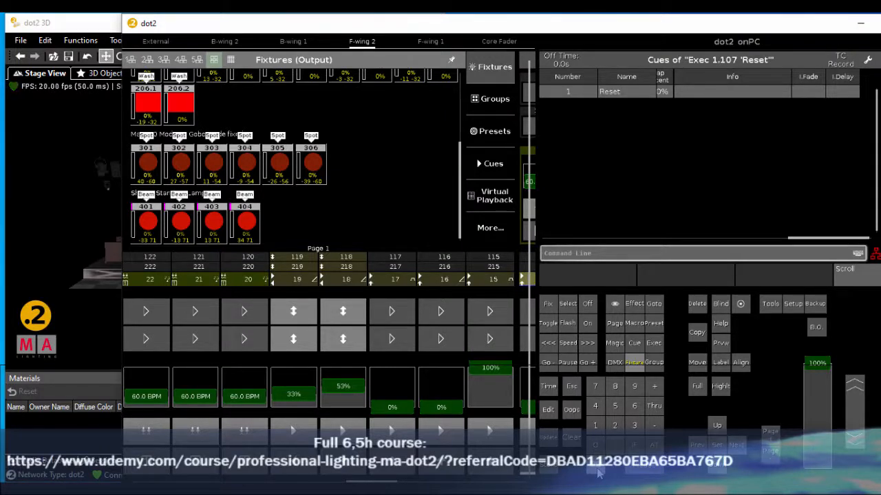
click(596, 471)
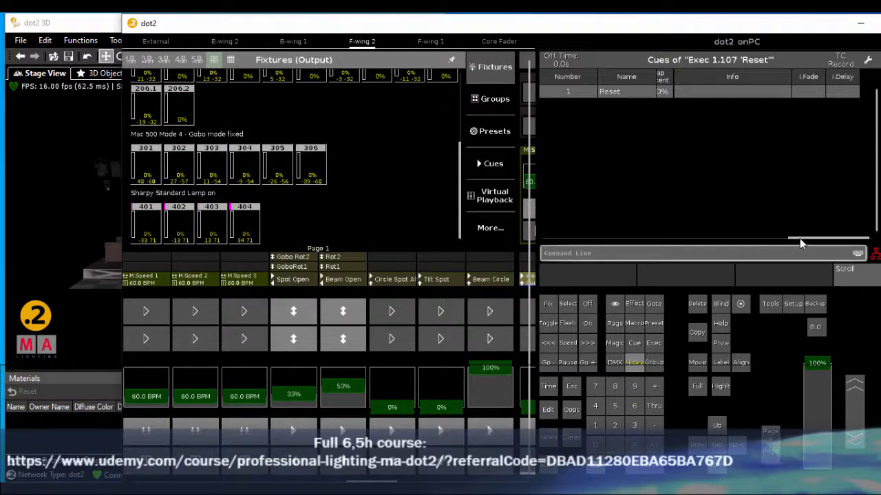
Step: Extend the Off command in the Reset cue's CMD with executors "+ 218 +219 + 118 +119" after "12 Thru 19"
drag(791, 241, 773, 241)
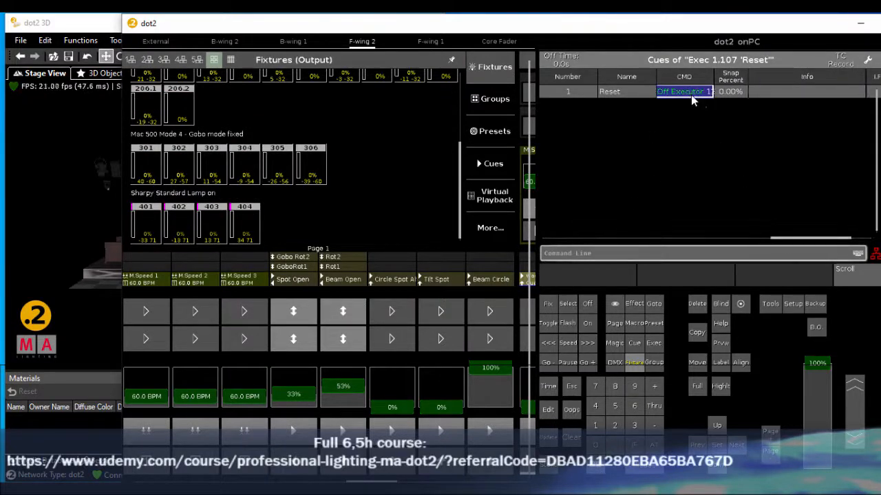
click(692, 100)
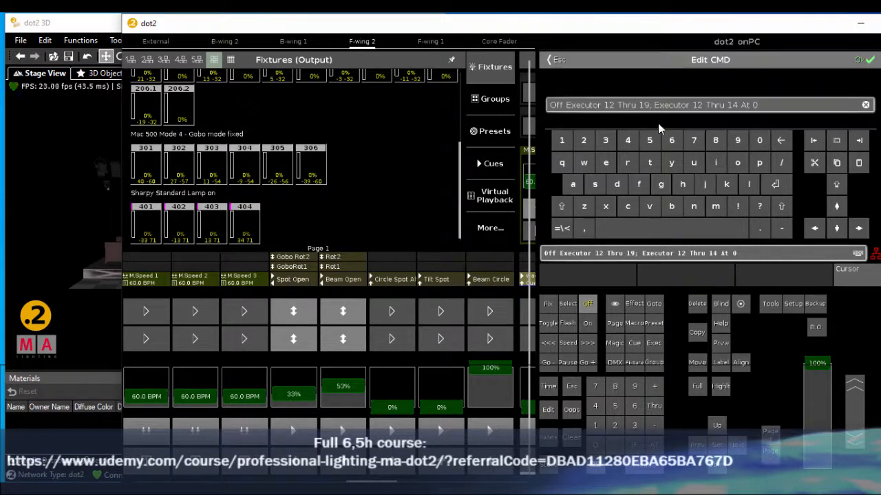
text(+)
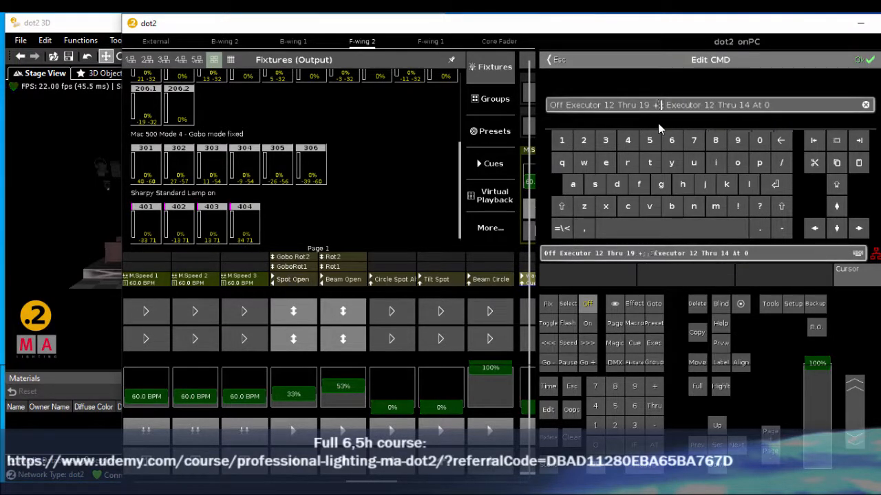
text( 21)
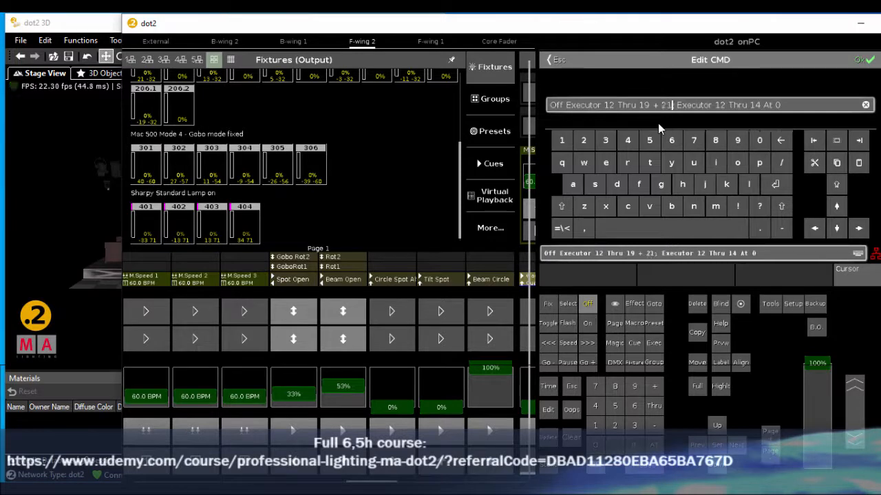
text(8 +2)
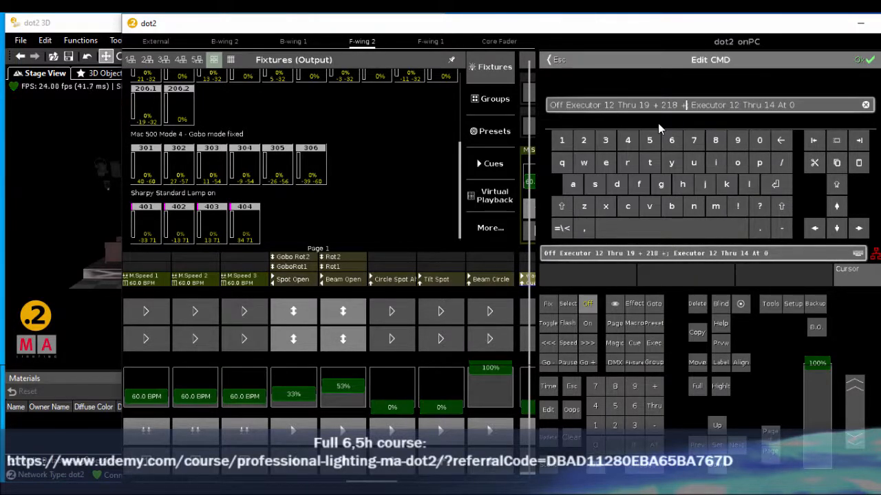
text(19)
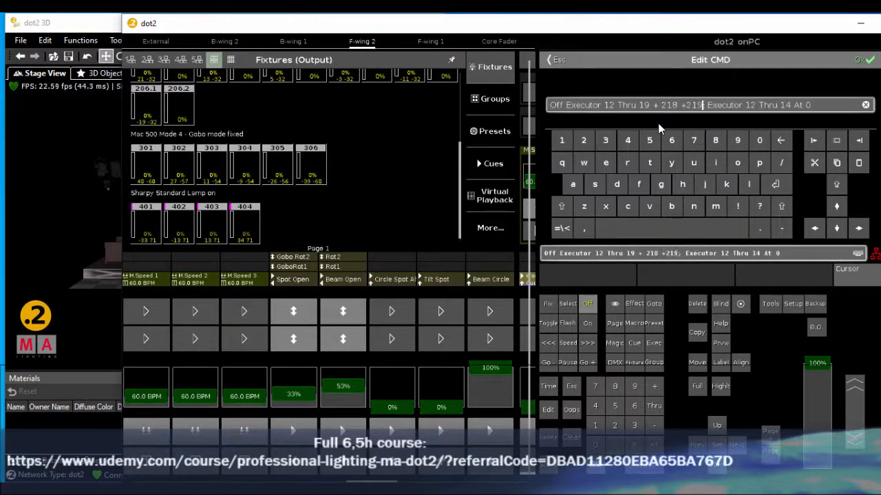
text( + 11)
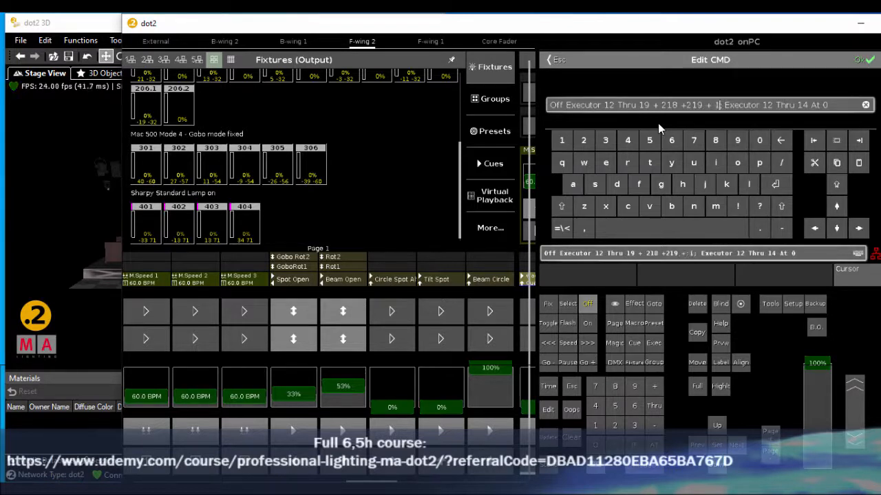
text(8 +1)
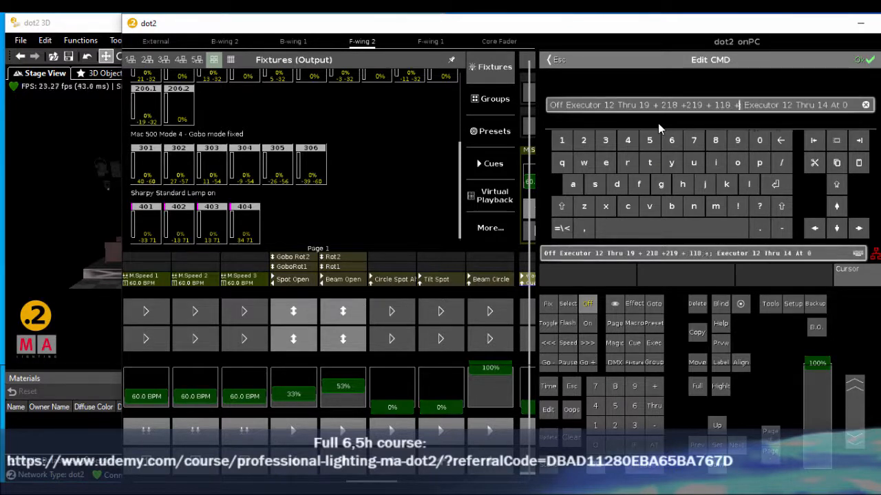
text(19)
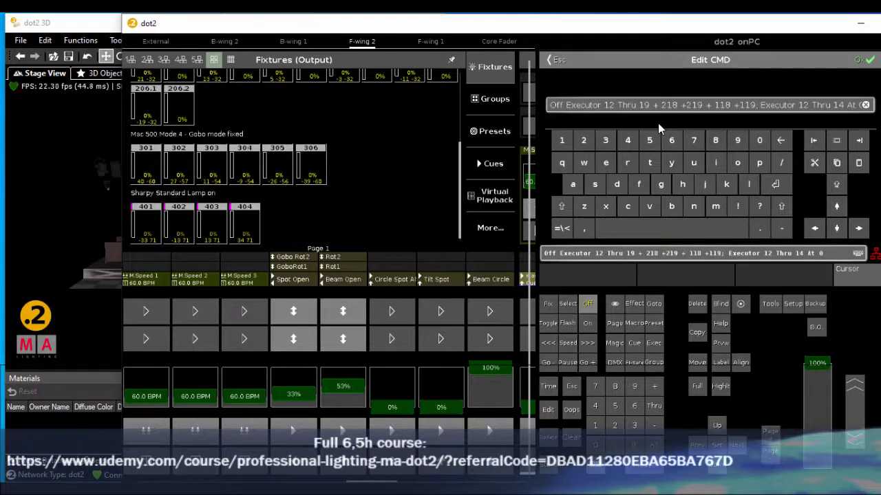
click(860, 60)
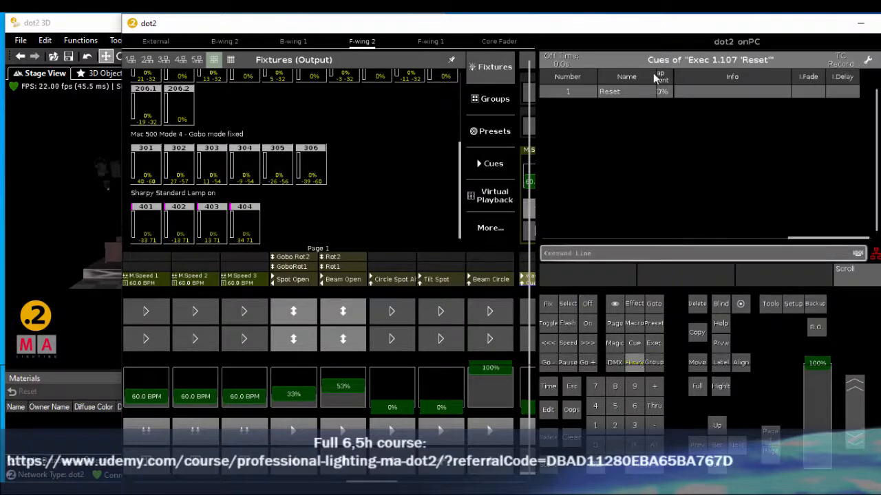
Step: Lower the Beam Open fader to 0% and raise Wash Int to 60%, Spot Int to 63%, Beam Int to 73% and Red to 63%
click(430, 43)
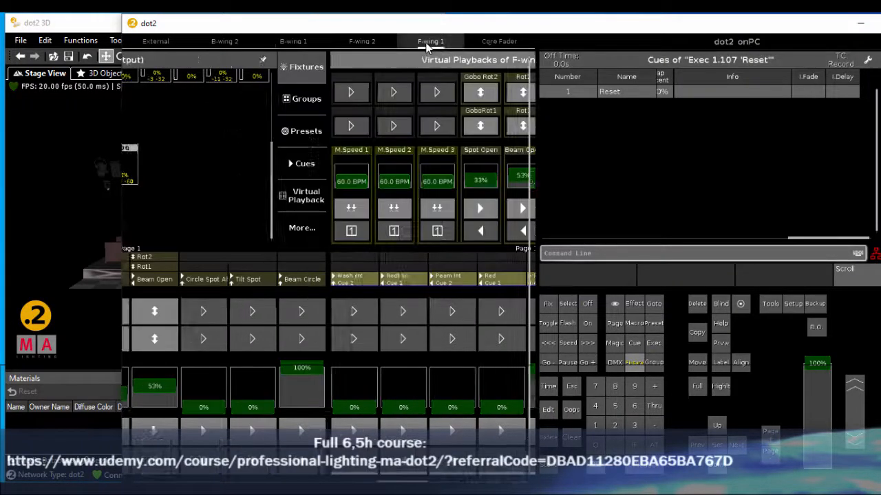
drag(460, 16, 582, 26)
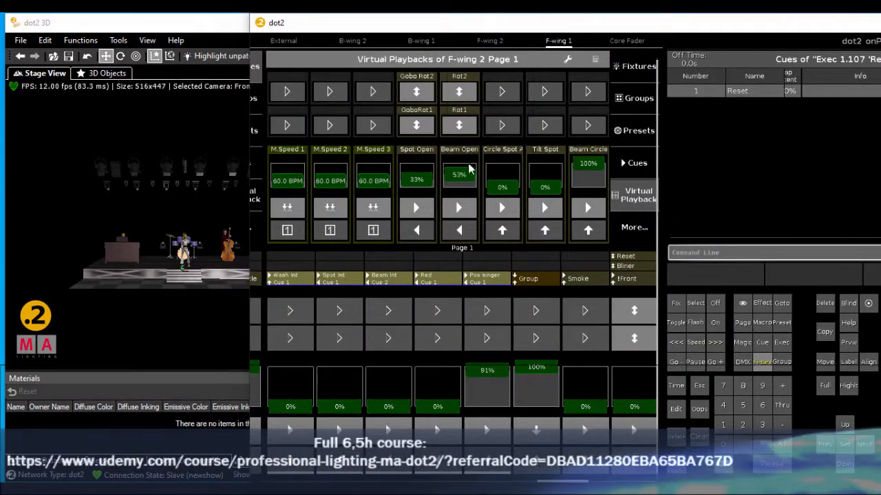
drag(461, 177, 454, 193)
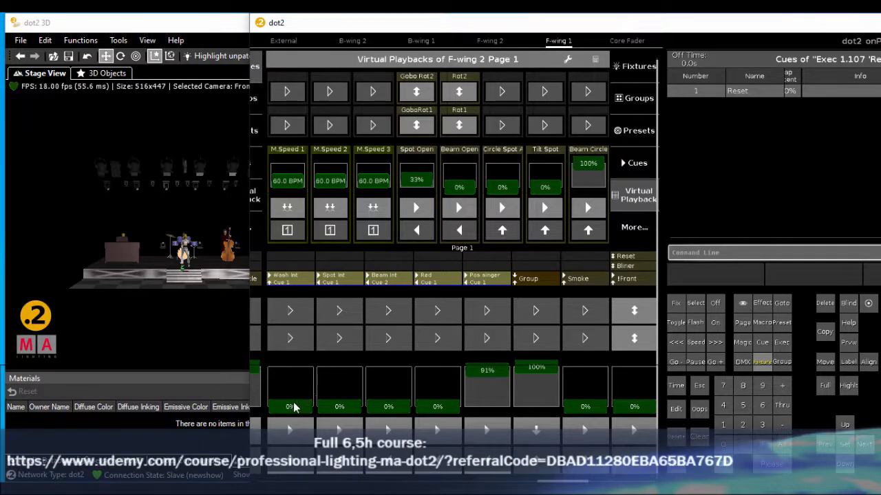
drag(294, 407, 290, 384)
drag(332, 412, 344, 383)
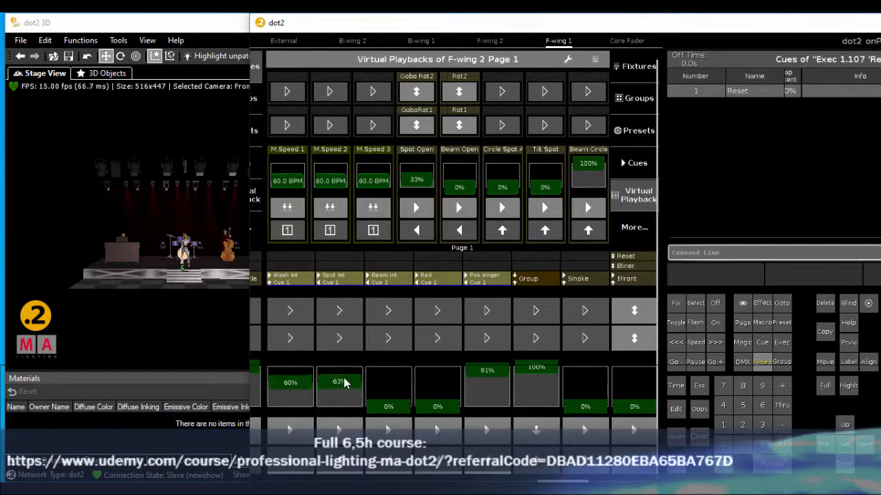
drag(392, 407, 435, 384)
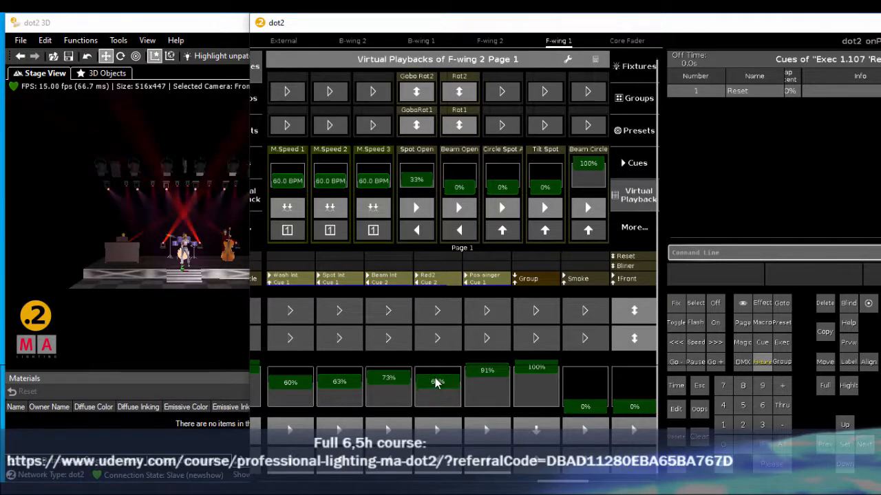
Step: Advance Spot Int and Wash Int to cue 2, and run the Spot Open and Beam Open executors, stepping Beam Open back one cue
click(340, 429)
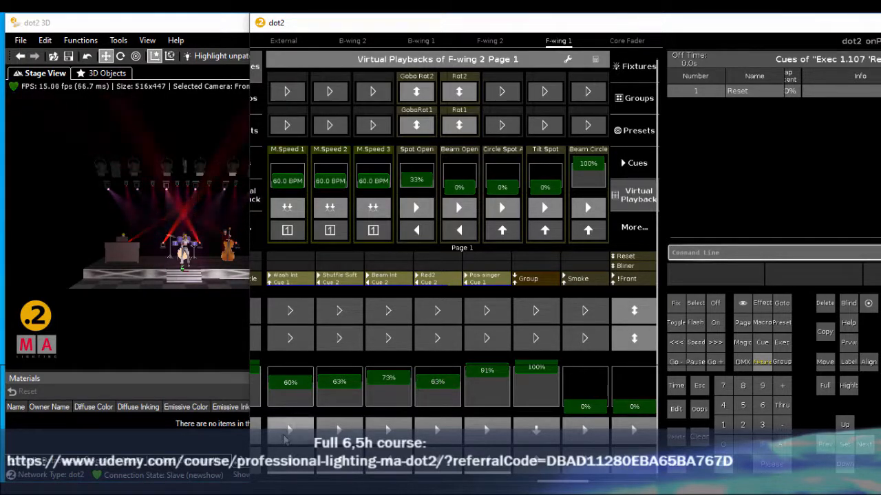
click(284, 433)
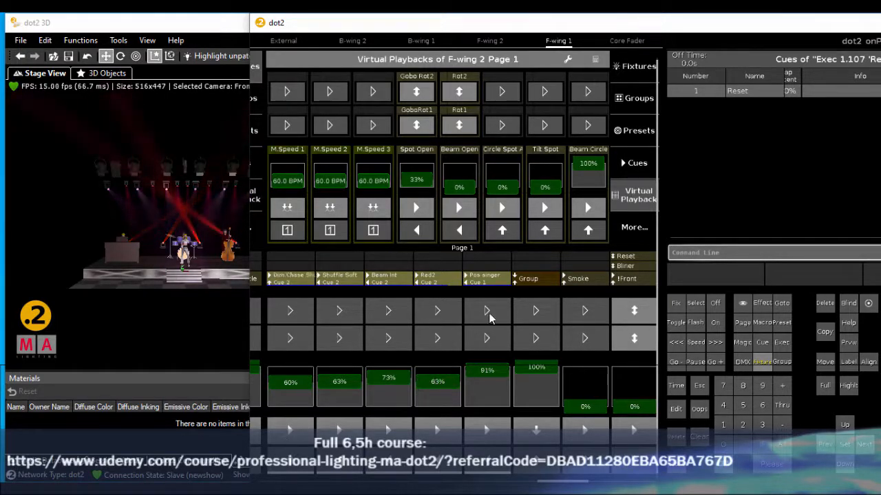
click(418, 206)
click(419, 207)
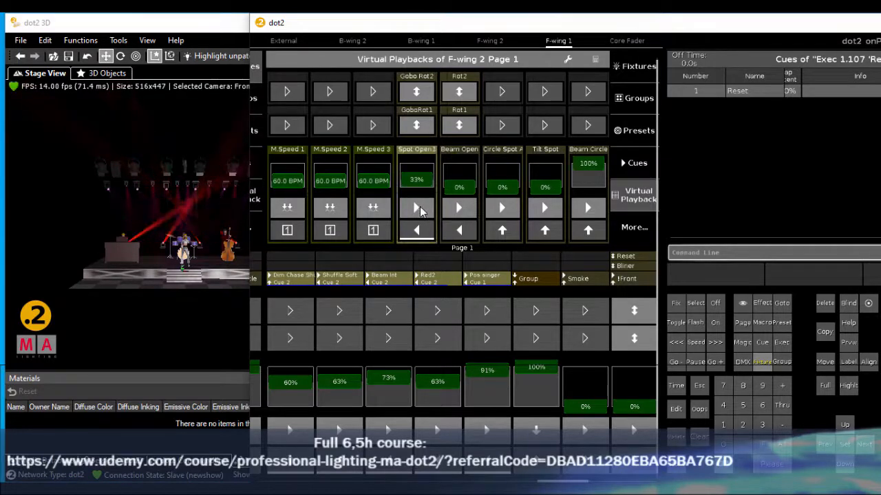
click(455, 207)
click(456, 207)
click(456, 207)
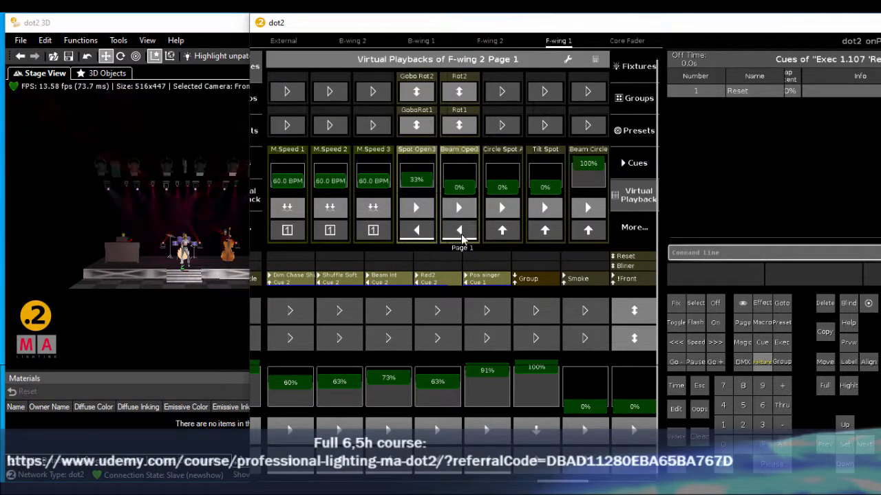
click(460, 232)
Step: Switch on the Gobo Rot and Rot executors, raise Circle Spot to 82% and Tilt Spot to 100%, and start Beam Circle
click(418, 92)
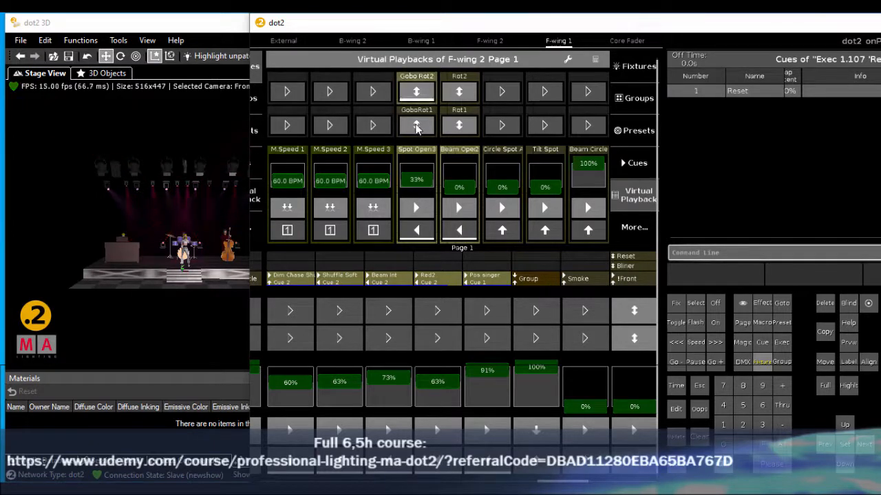
click(418, 124)
click(460, 125)
click(463, 91)
drag(507, 184, 503, 168)
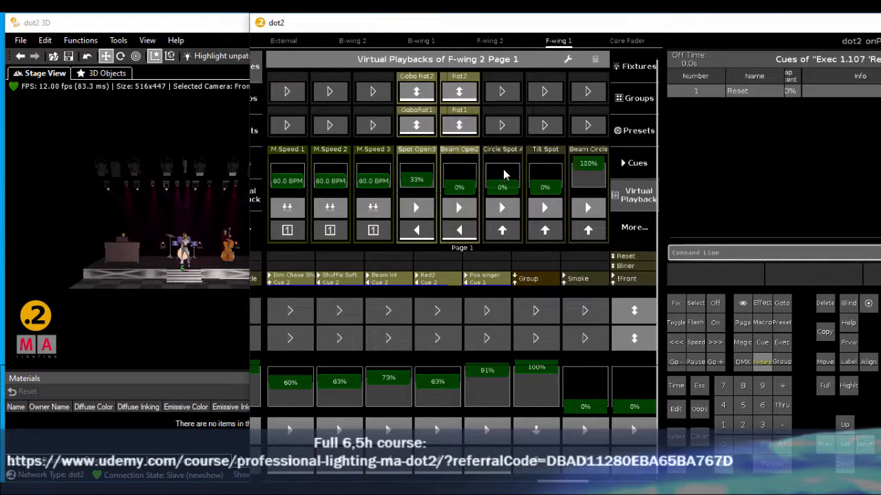
drag(549, 194, 547, 161)
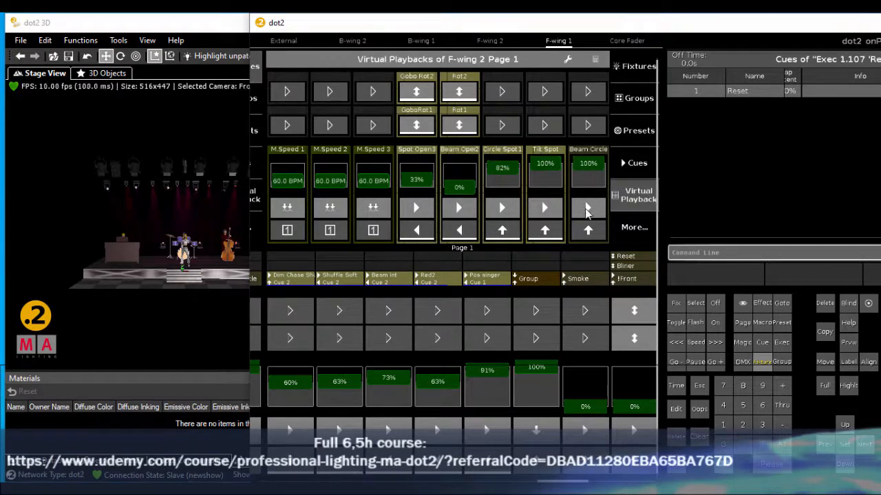
click(584, 210)
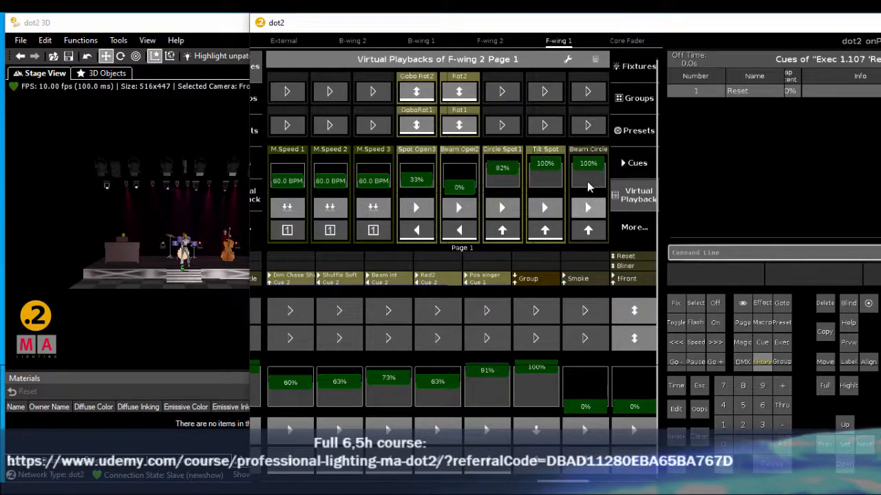
Step: Advance the color executor to Red Cyan and run the Reset executor to test it with the stage view exposed
click(439, 432)
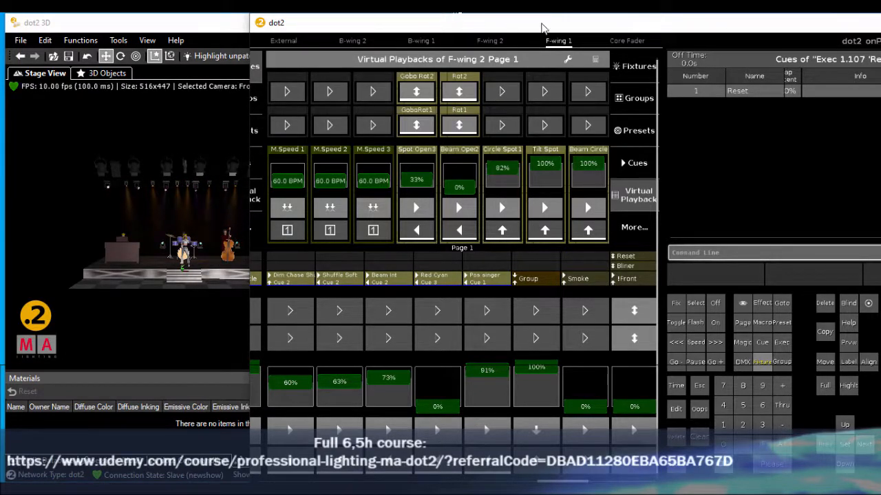
drag(542, 25, 602, 25)
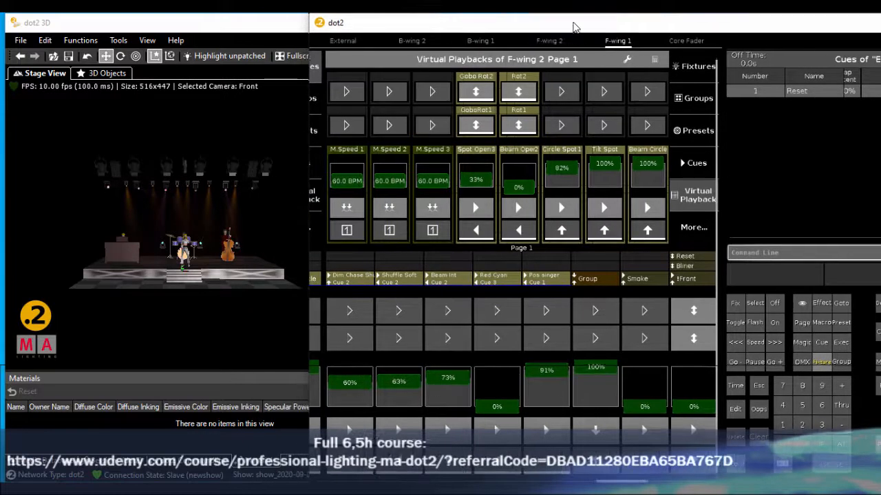
click(694, 312)
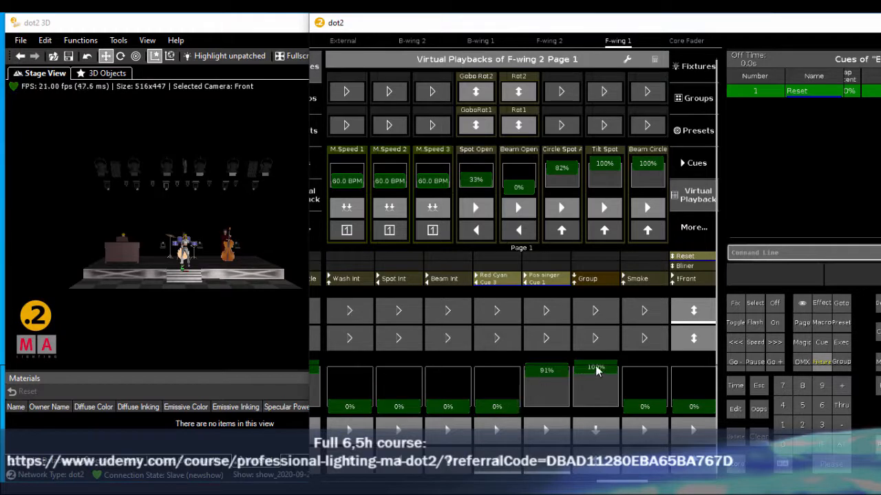
Step: Lower the Group fader to 0% and advance the color executor to Cold1 and the position executor to Pos Singer Up
drag(597, 367, 595, 421)
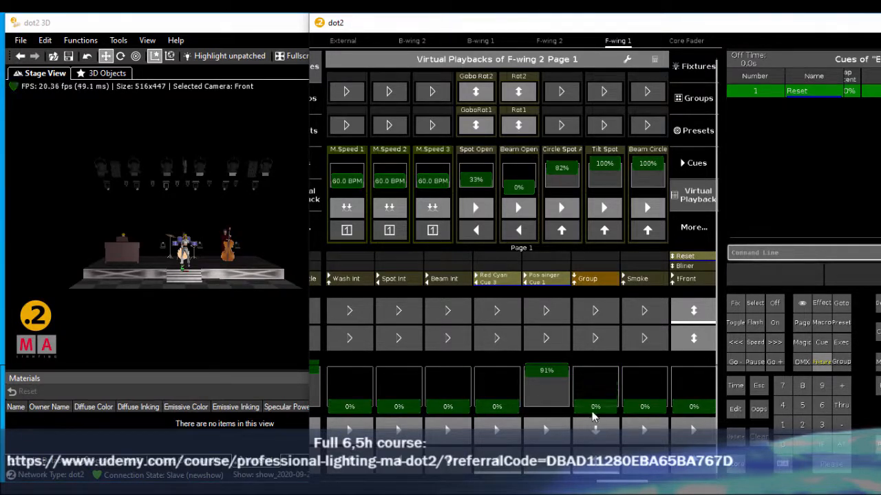
click(496, 431)
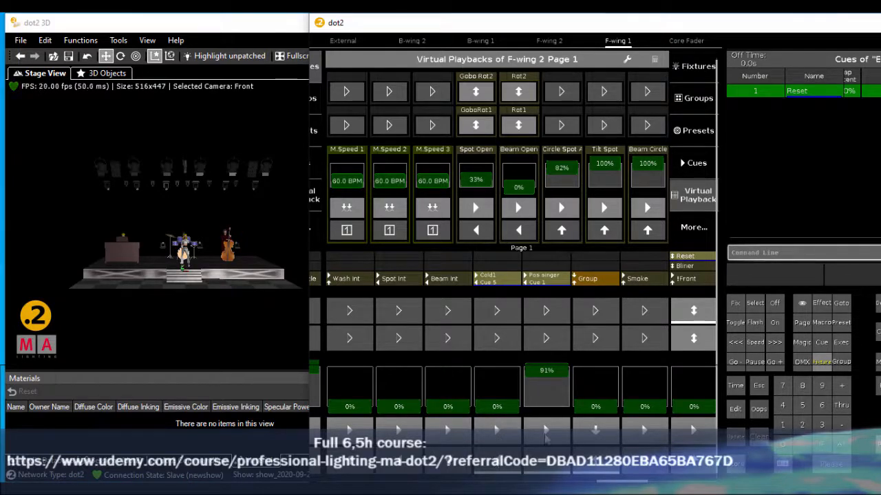
click(547, 433)
click(547, 430)
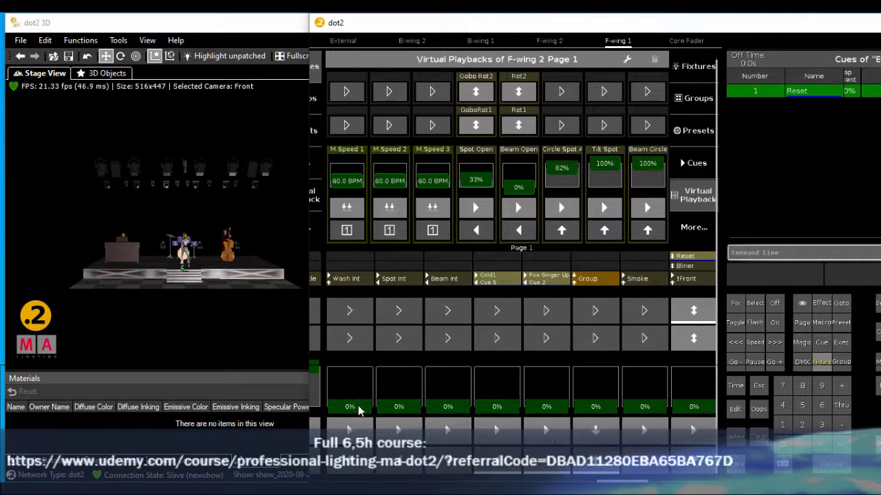
Step: Raise Wash Int to 93% and advance Spot Int to Shuffle Soft and Beam Int to Block Chase
drag(352, 408, 351, 371)
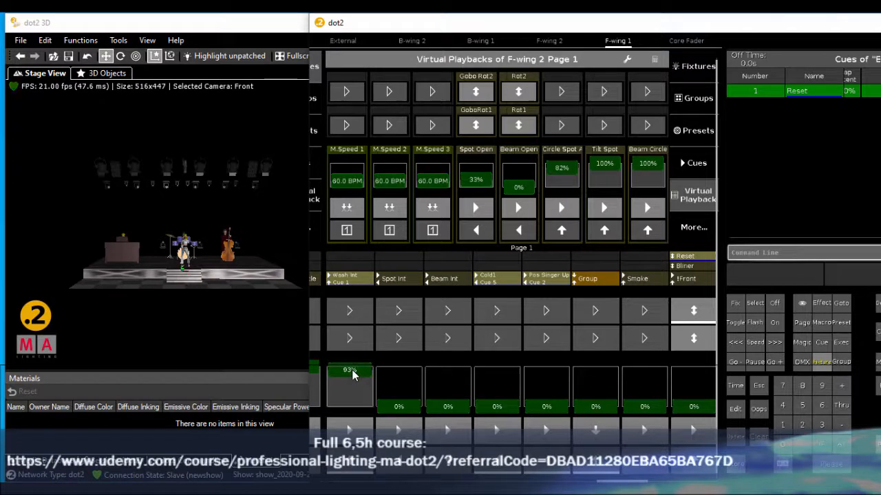
click(399, 430)
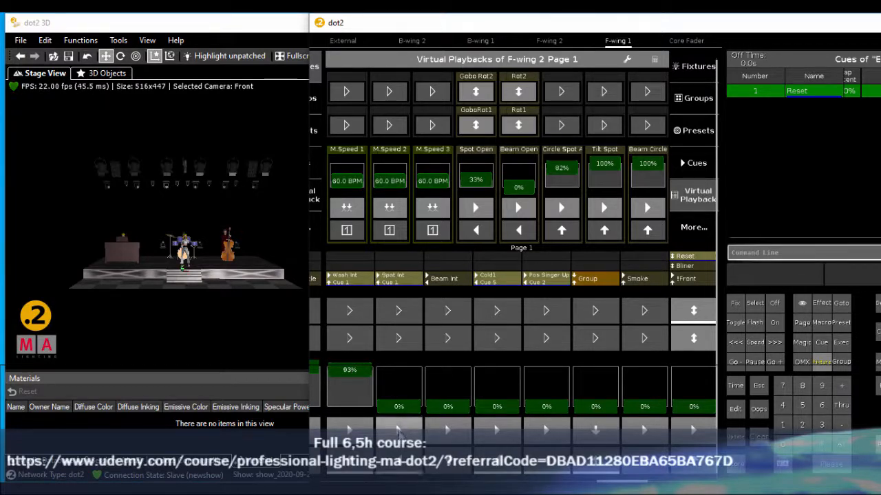
click(400, 430)
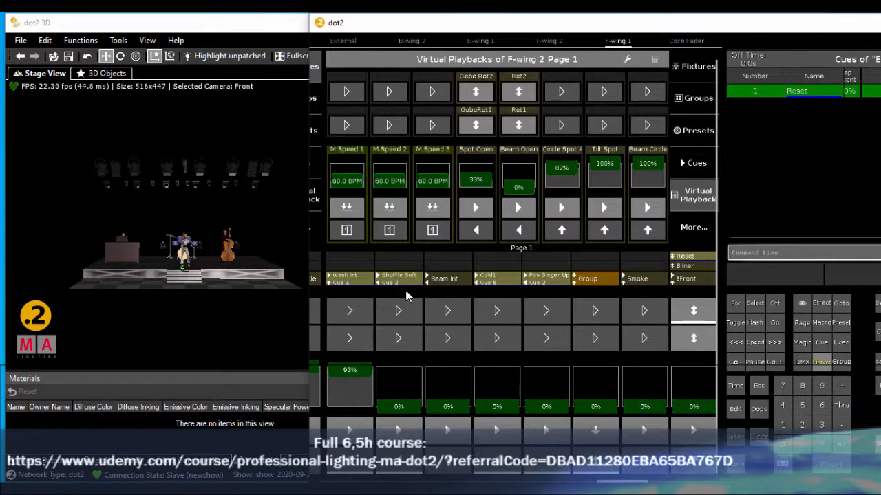
click(448, 431)
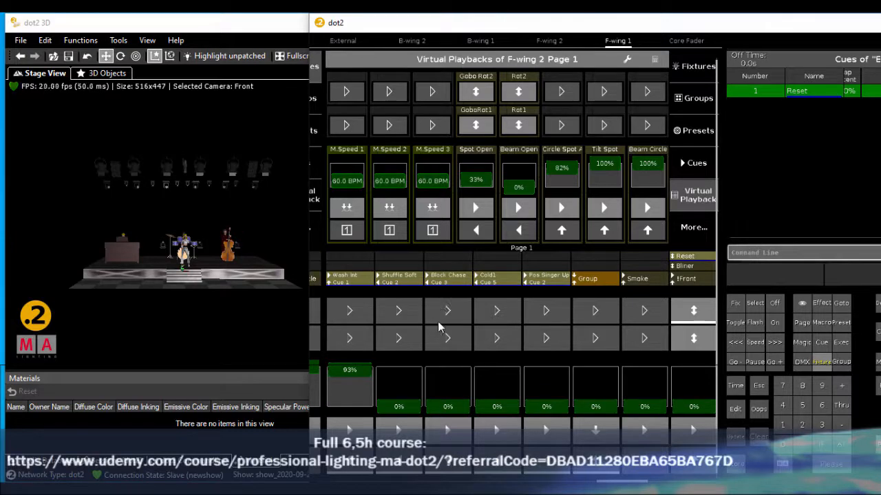
Step: Advance the Spot Open executor to the Triangle cue and switch on GoboRot1
click(475, 209)
click(475, 210)
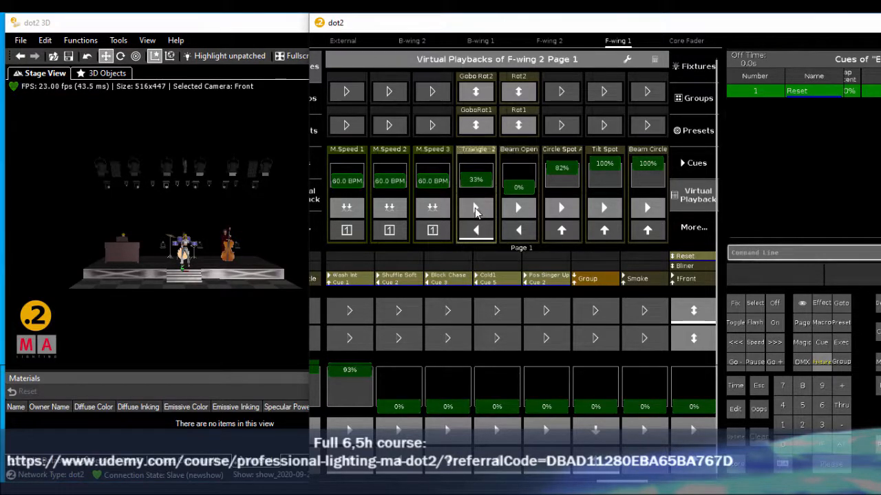
click(476, 125)
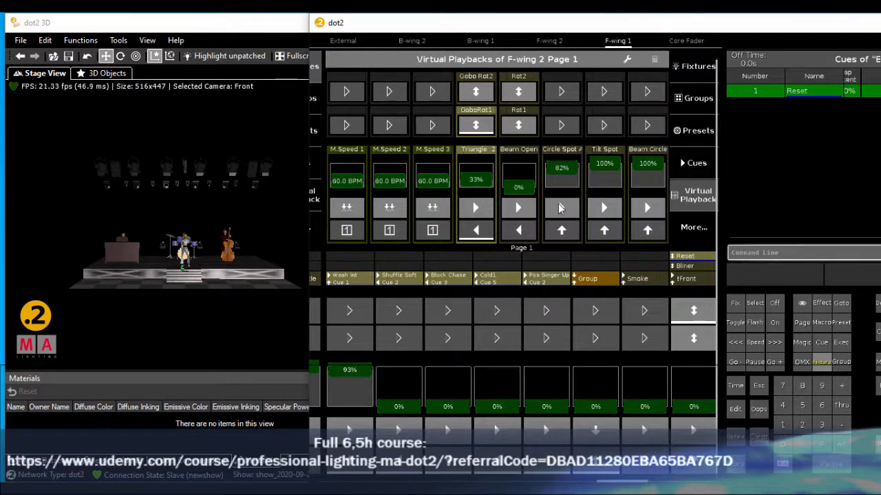
Step: Switch on the Tilt Spot executor and raise Group and Spot Int to 100% and Beam Int to 98%
click(603, 209)
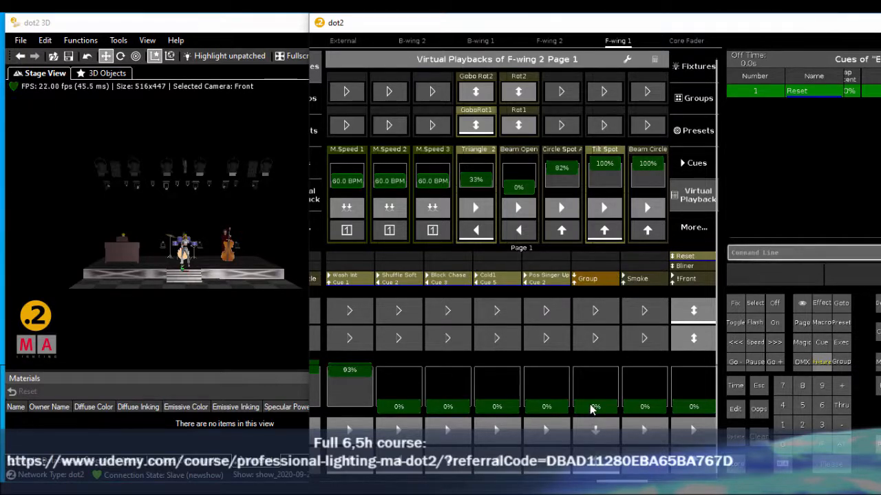
drag(590, 410, 602, 363)
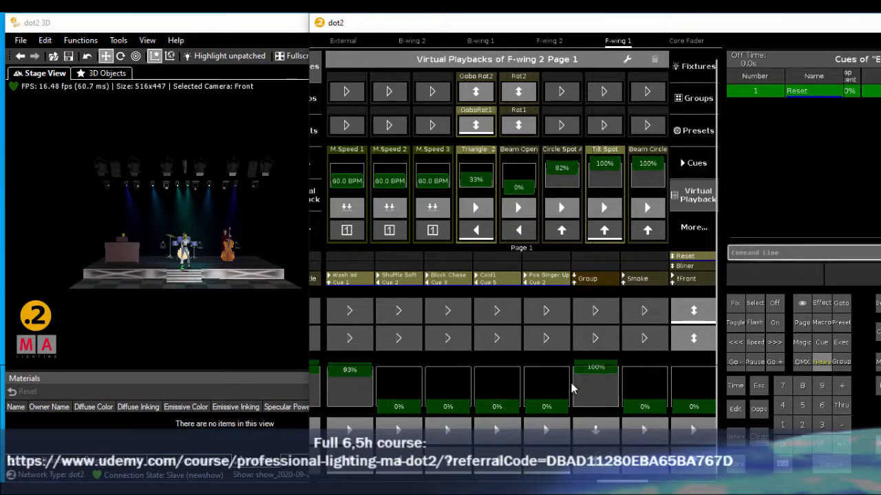
drag(395, 411, 403, 369)
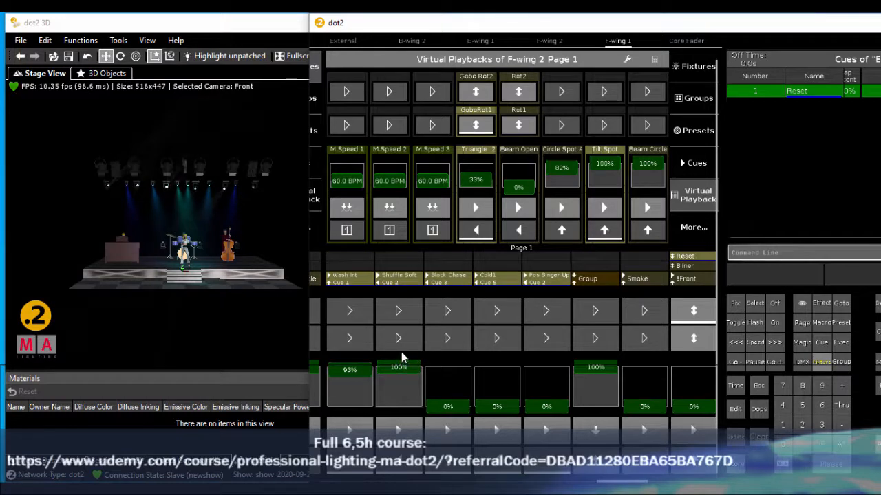
drag(450, 411, 445, 359)
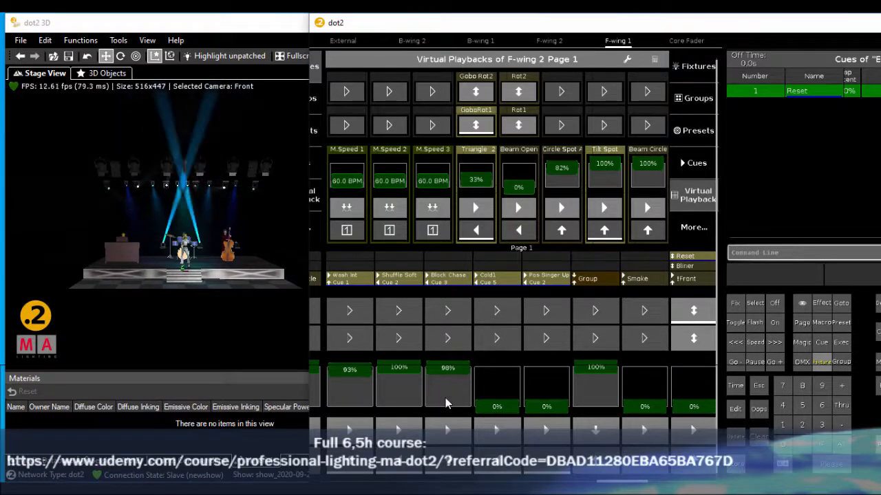
Step: Lower Beam Int, Spot Int and Wash Int to 0% and run the Reset executor
drag(453, 366, 449, 411)
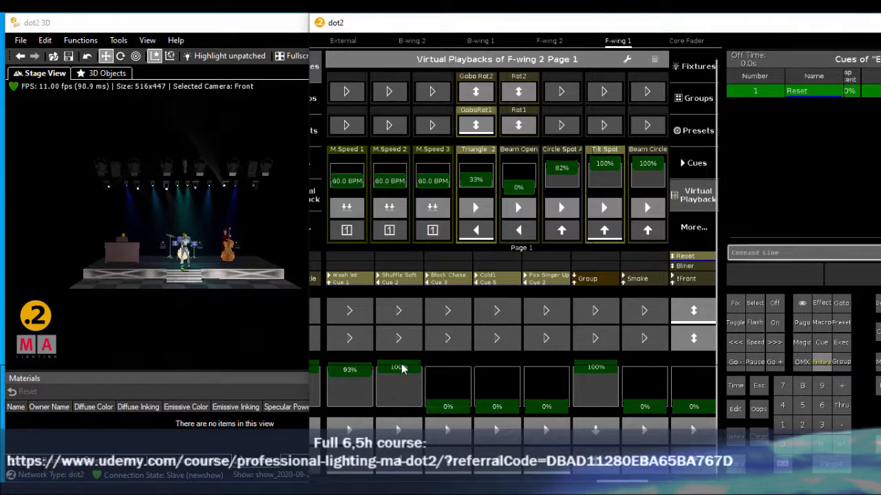
drag(402, 368, 397, 411)
drag(347, 372, 349, 430)
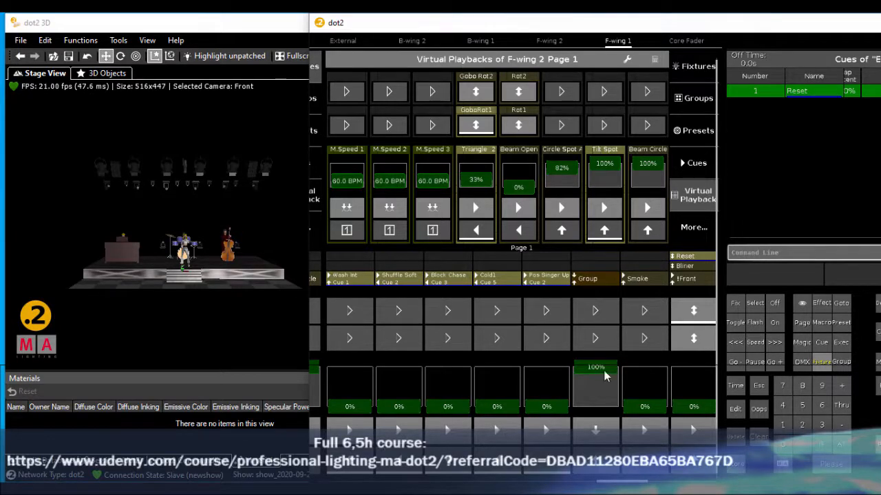
click(696, 319)
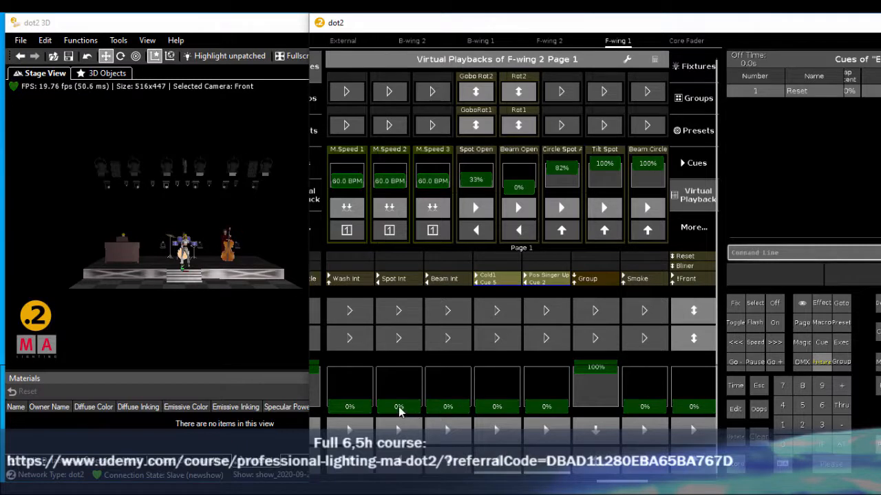
Step: Raise the Spot Int and Beam Int faders to 100% to check the position left on stage
drag(400, 392, 398, 347)
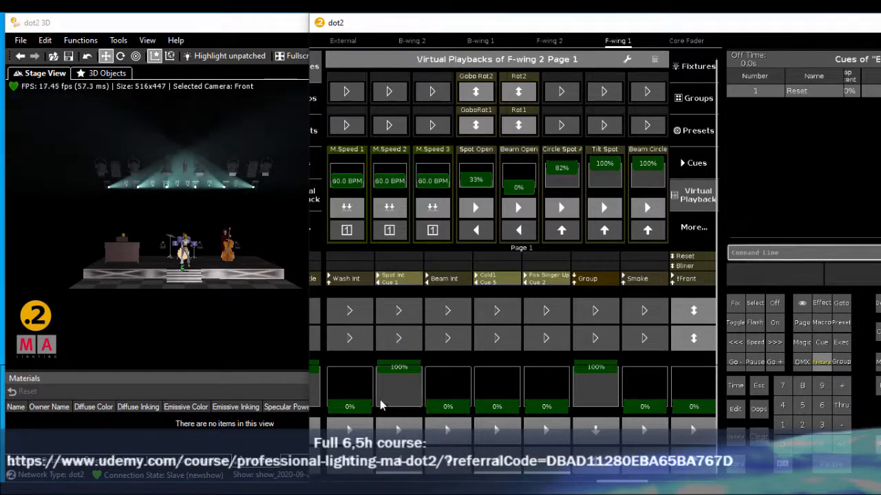
drag(442, 407, 451, 363)
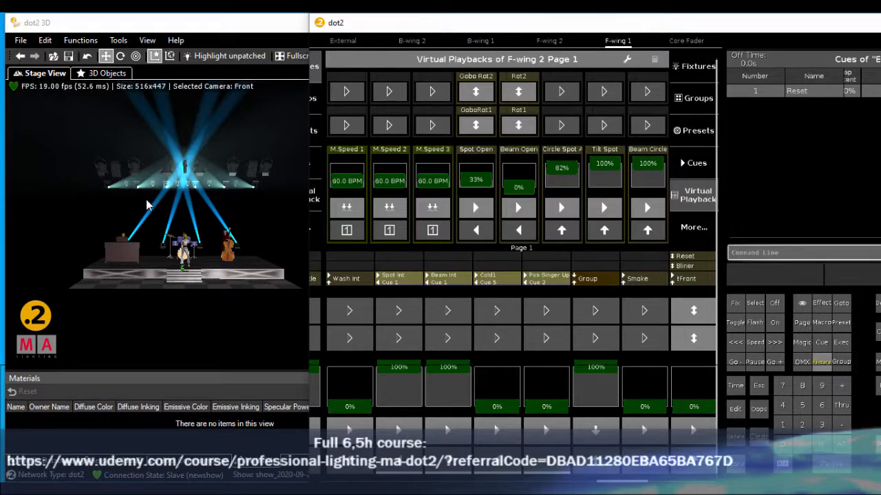
Step: Lower the Spot Int, Beam Int and Group faders back to 0%
drag(765, 17, 658, 21)
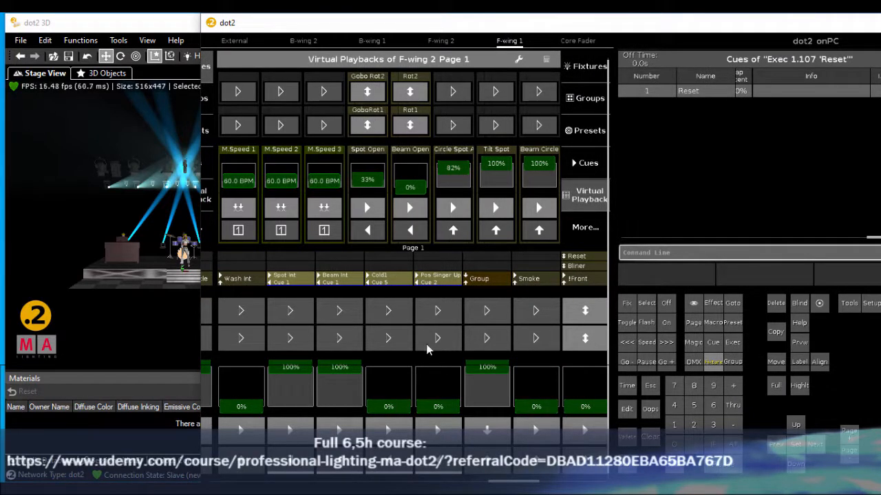
drag(301, 368, 344, 444)
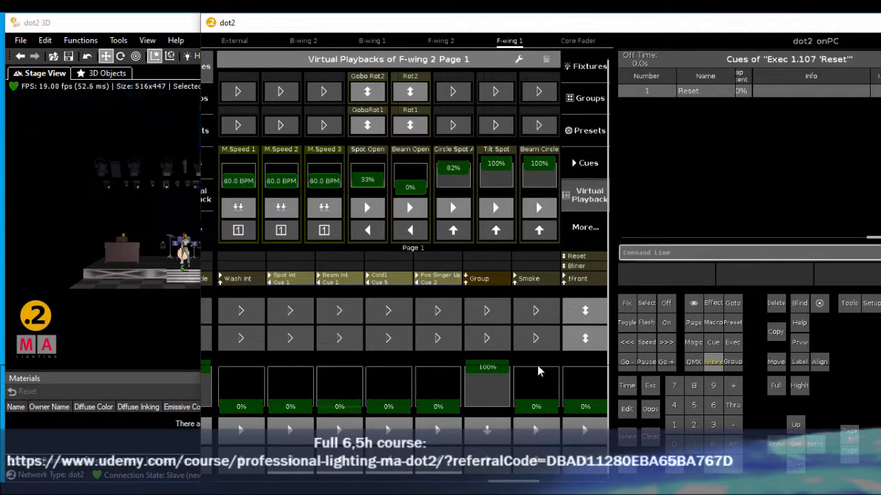
drag(488, 369, 497, 437)
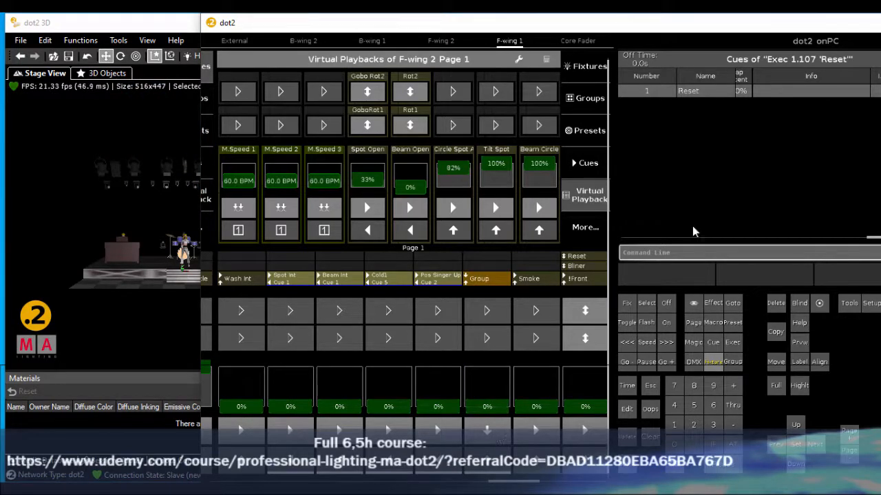
Step: Select the Spot and Beam groups together
drag(599, 28, 564, 33)
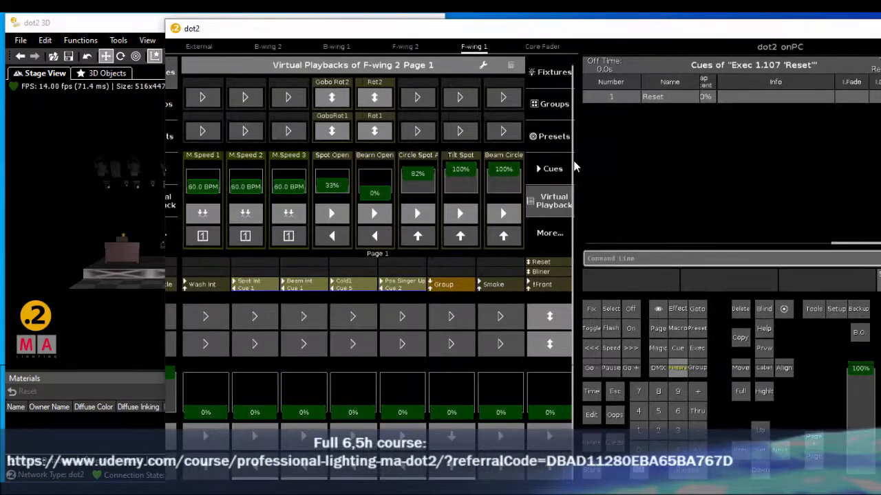
click(553, 103)
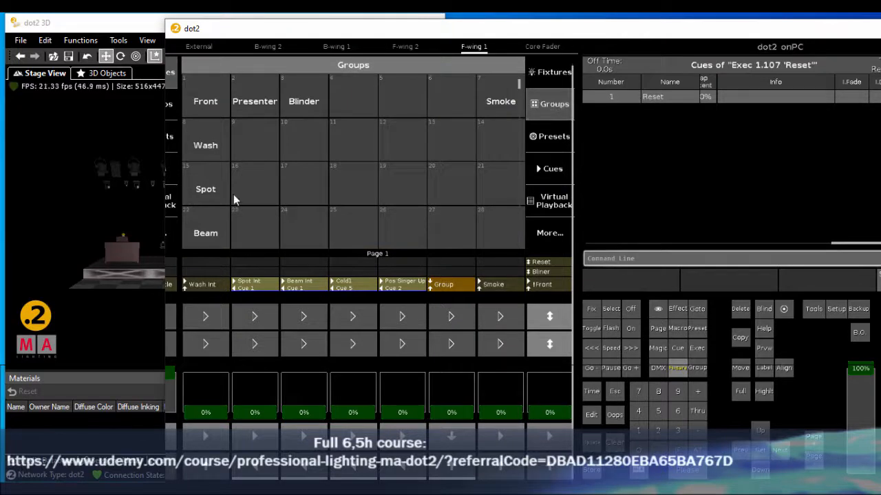
click(214, 186)
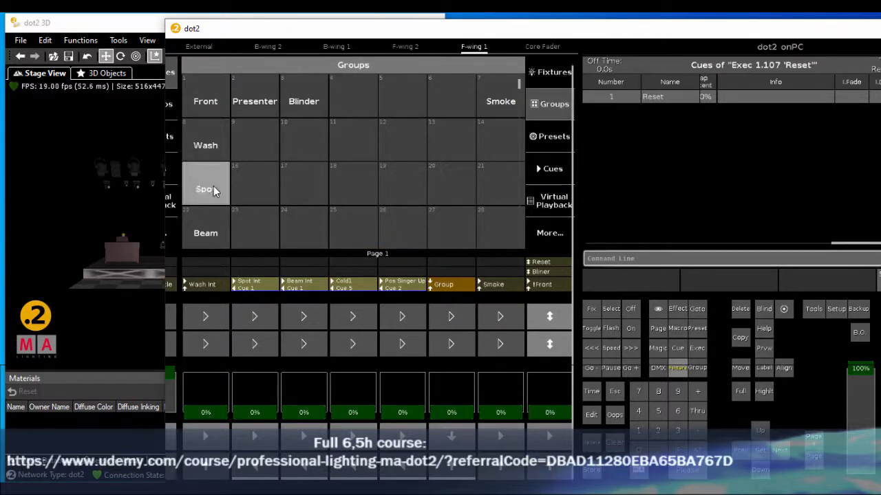
click(208, 236)
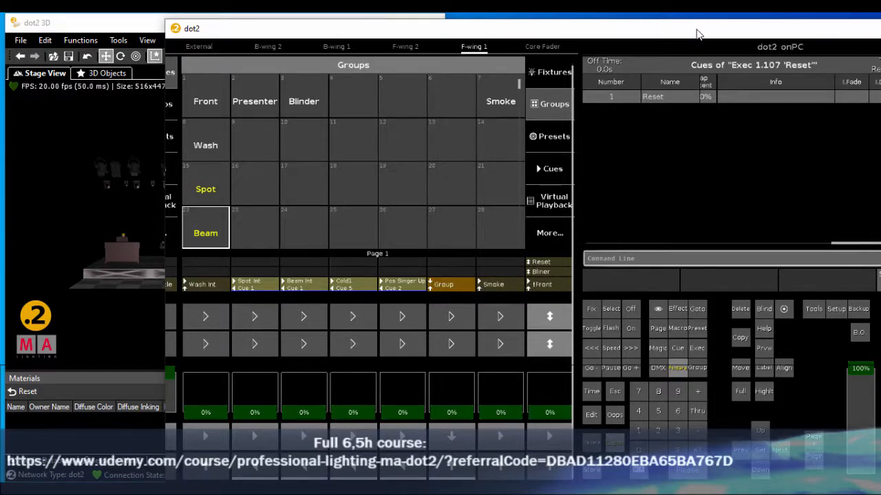
Step: Apply the Center Up position preset and the Stomp position effect to the selected Spot and Beam fixtures
drag(697, 34, 521, 31)
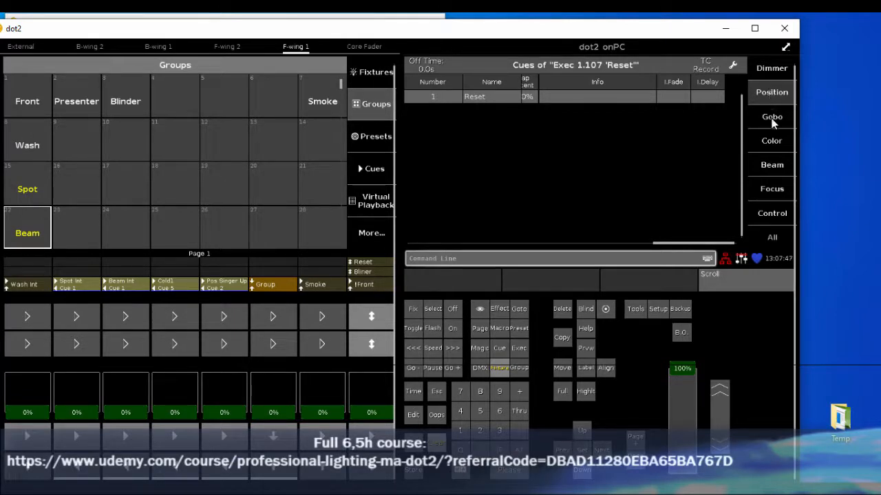
click(772, 95)
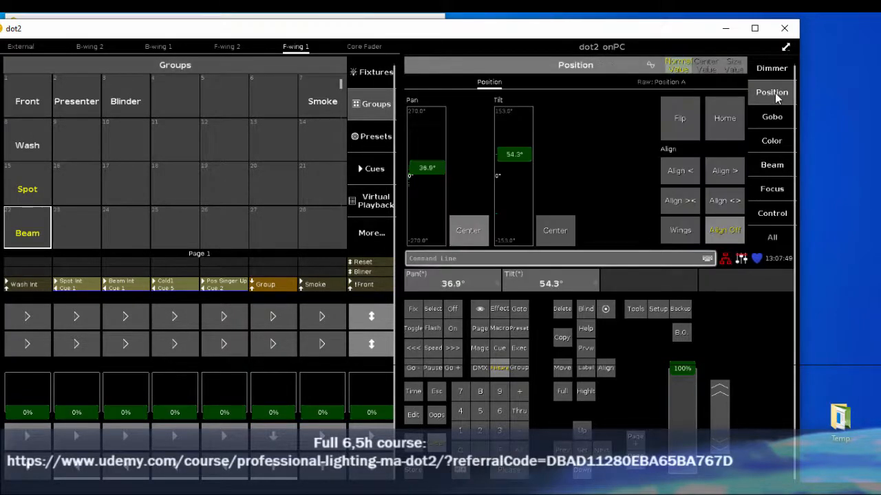
click(650, 65)
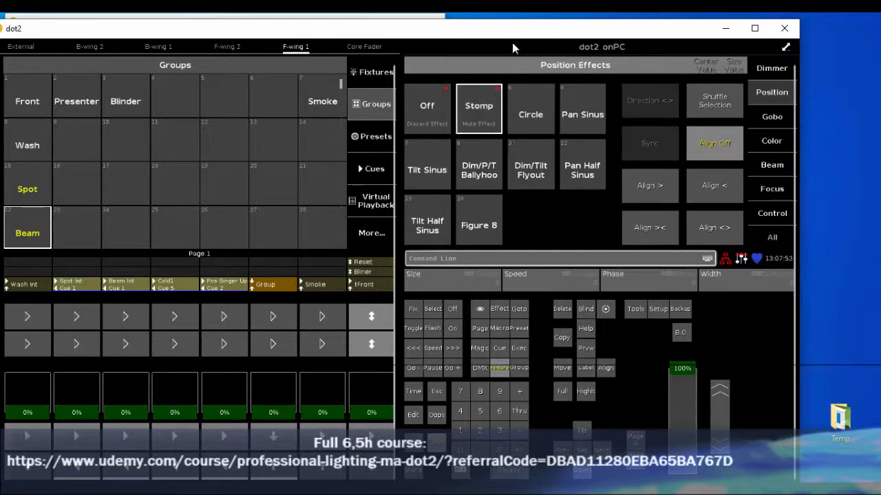
drag(510, 33, 544, 28)
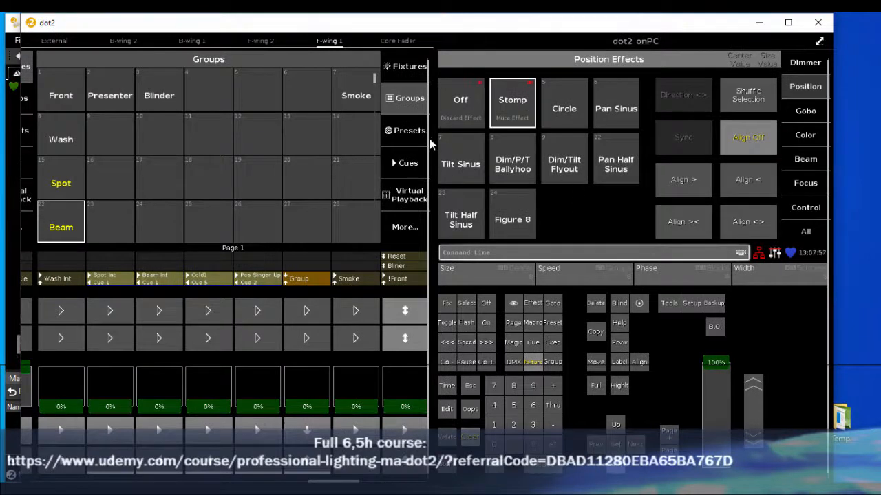
click(411, 134)
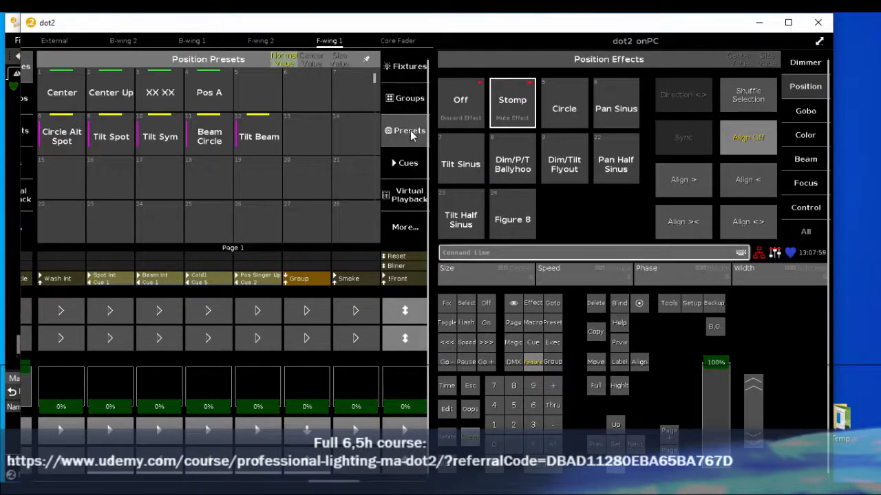
click(105, 92)
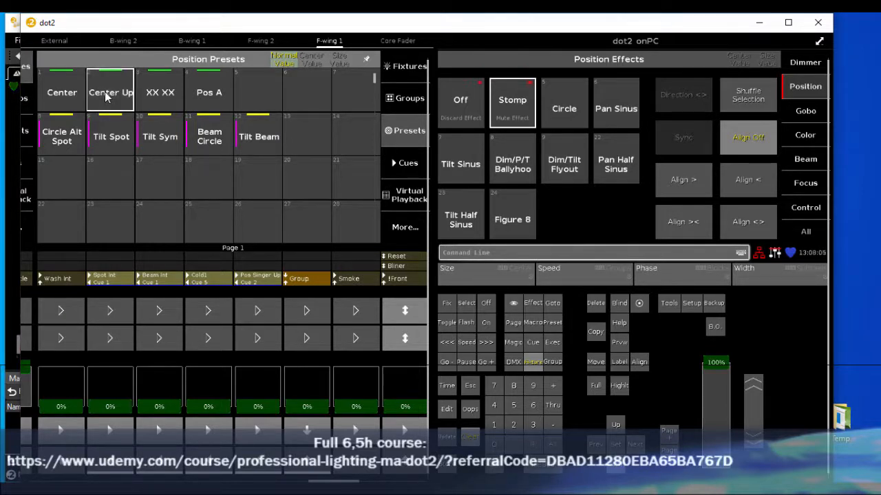
click(503, 104)
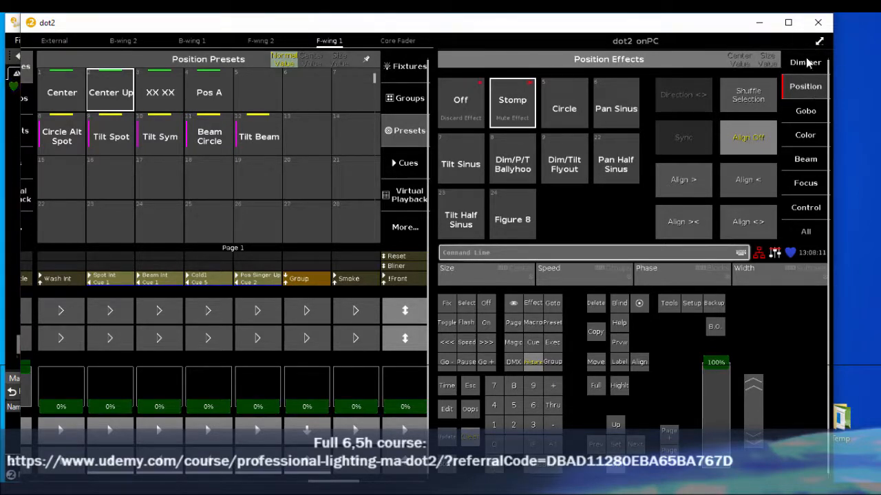
Step: Store the programmed position and Stomp values on the empty button executor above Smoke
drag(540, 34, 705, 42)
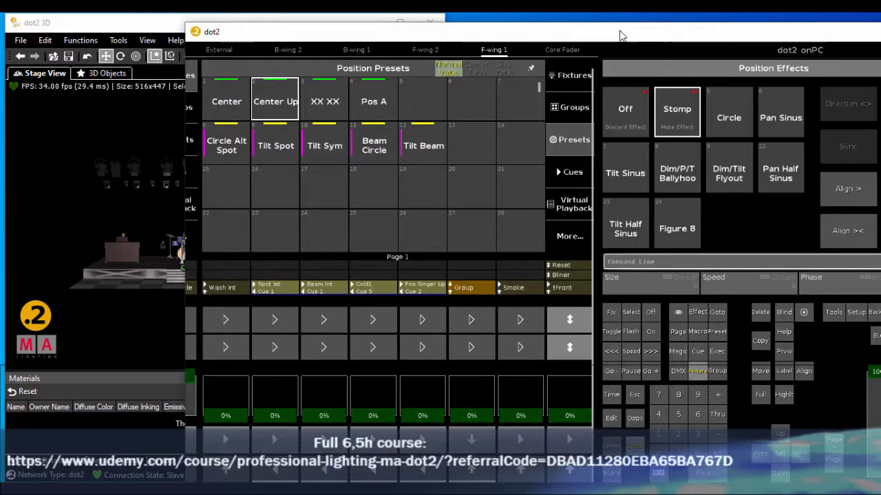
drag(619, 35, 586, 26)
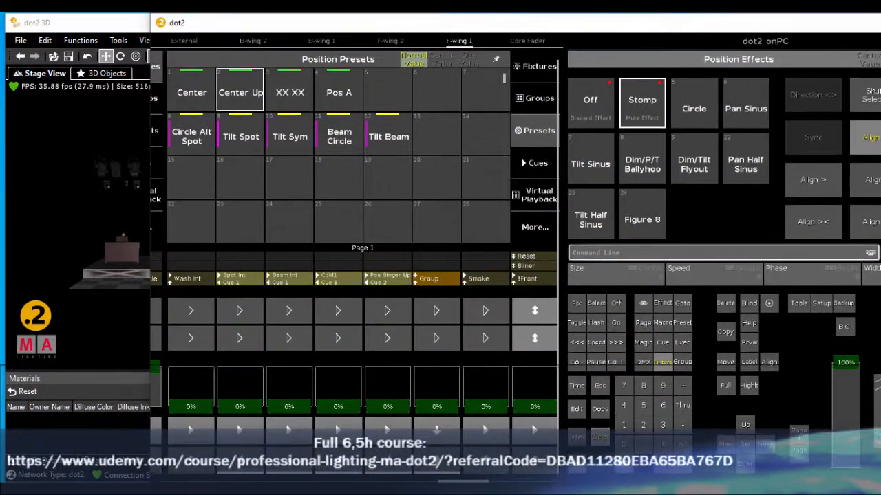
click(580, 470)
click(486, 311)
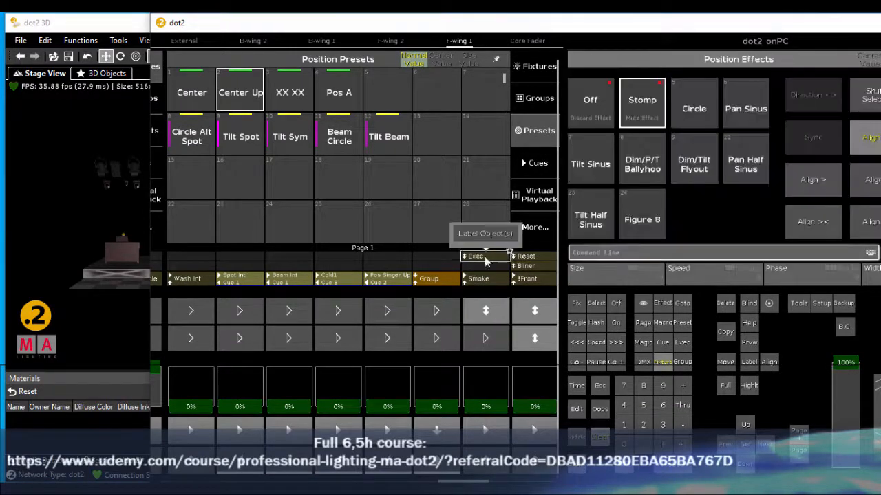
Step: Label the new executor above Smoke "End Of Song" and clear the programmer
click(478, 231)
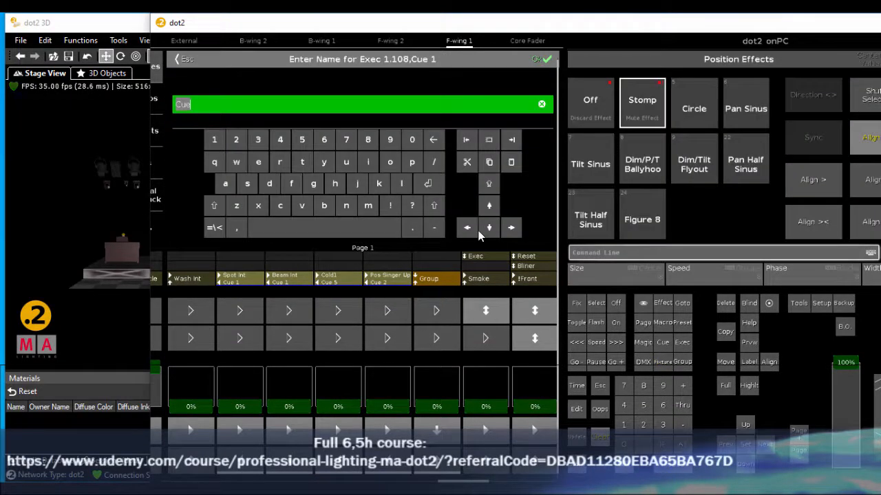
text(End Of Song)
key(Return)
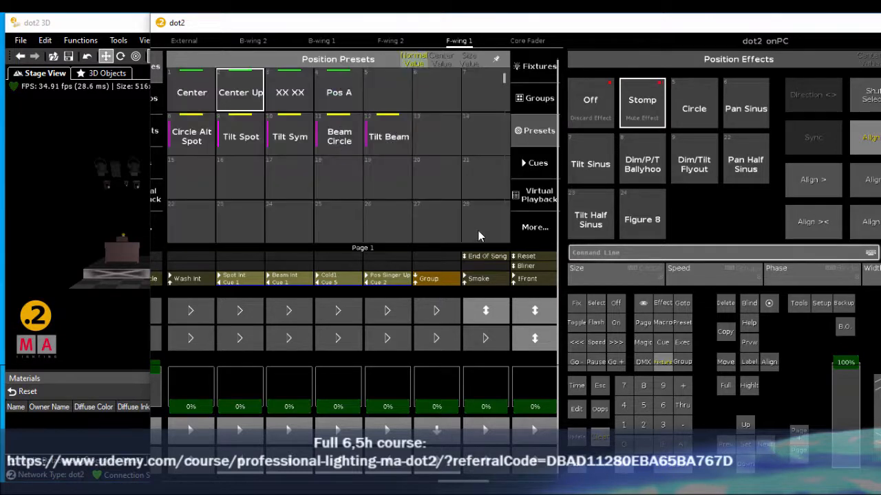
click(600, 437)
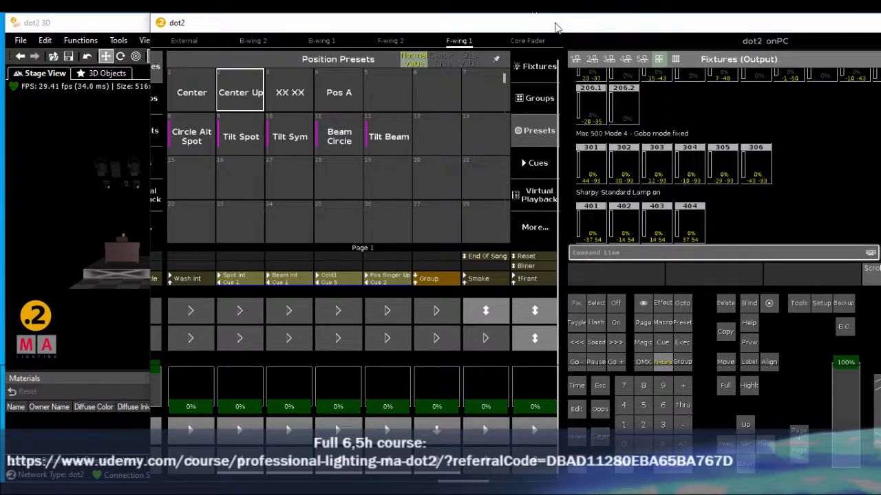
Step: With the stage view exposed, raise Wash Int to 86% and Spot Int, Beam Int and Group to 100%
drag(554, 24, 724, 31)
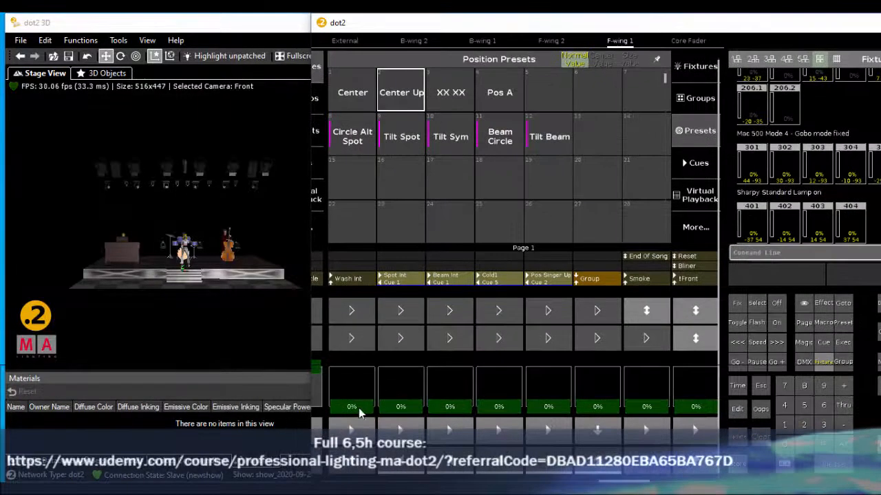
drag(359, 409, 353, 377)
drag(397, 409, 425, 353)
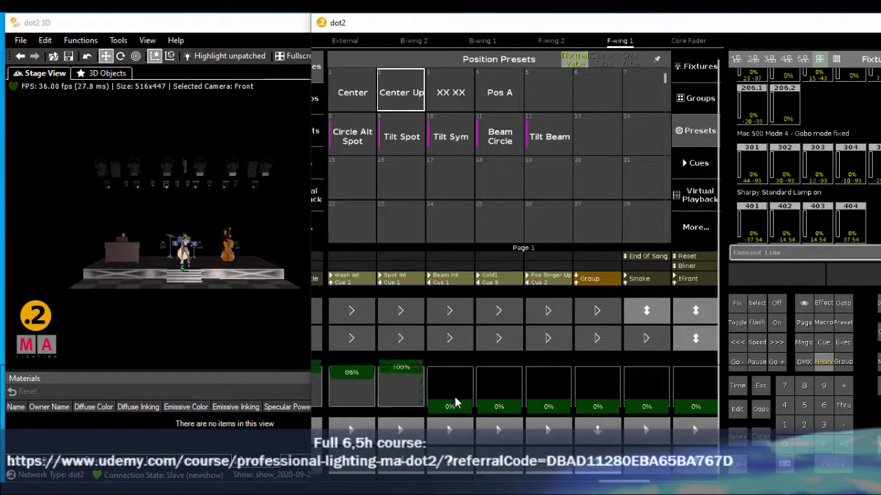
drag(455, 397, 450, 359)
drag(599, 405, 608, 366)
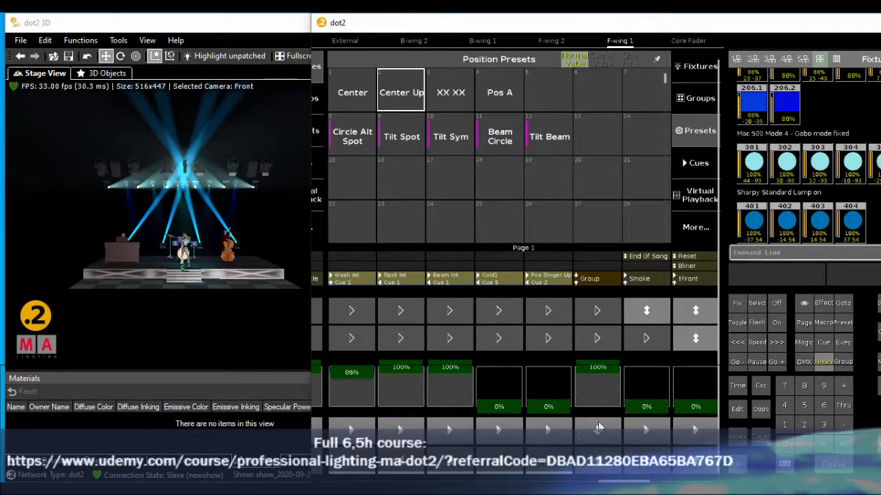
Step: Advance the position executor through XX XX to cue A and the color executor to Cold2
click(548, 429)
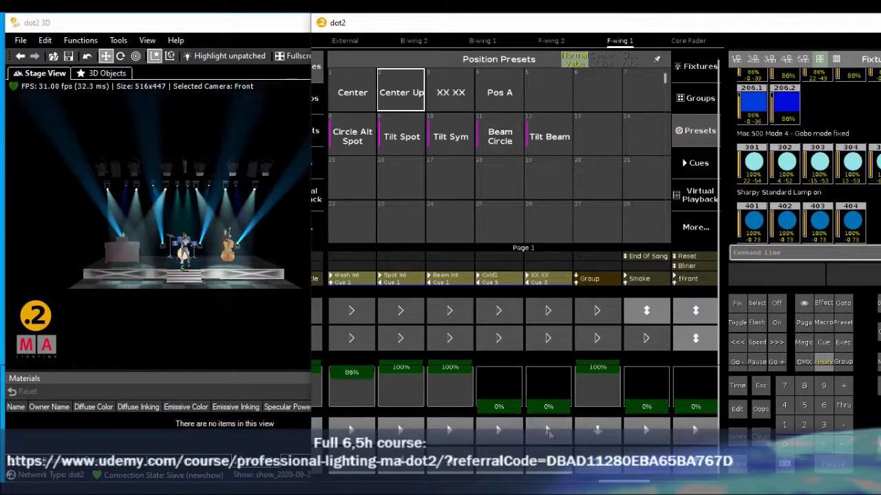
click(500, 430)
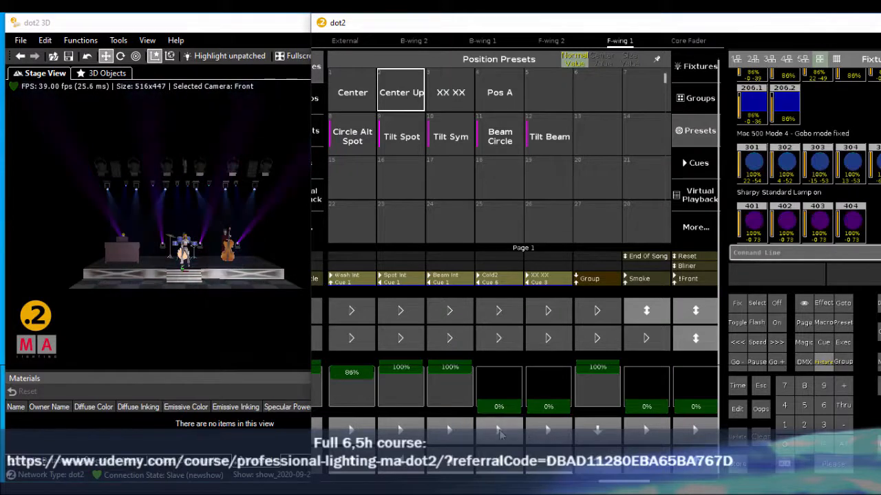
click(543, 434)
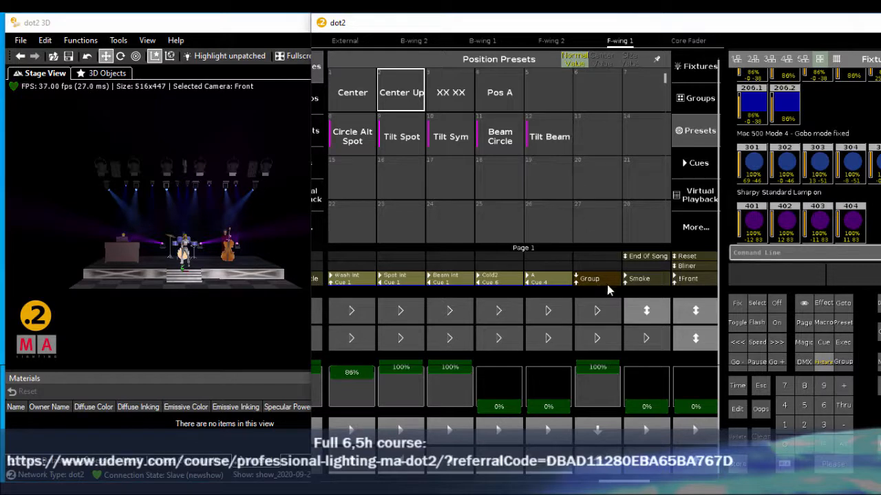
Step: Trigger the End Of Song executor, then set the fade time of its cue 1 to 3 seconds
click(645, 313)
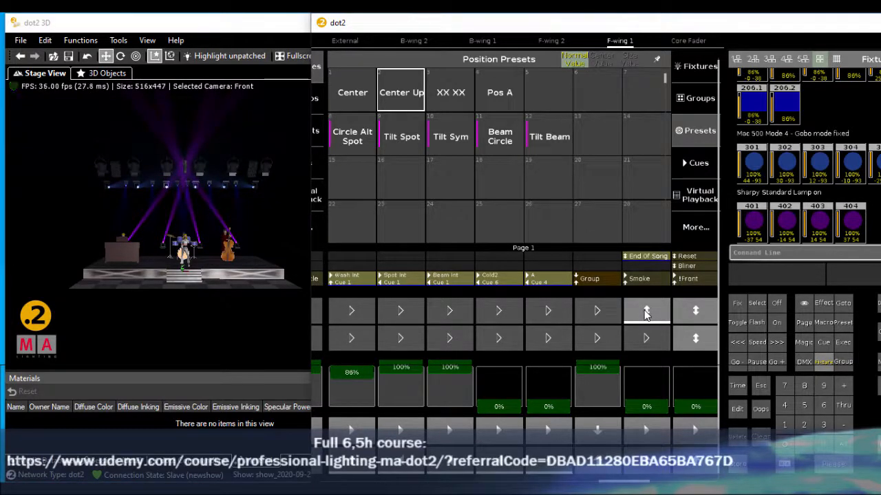
drag(762, 33, 509, 33)
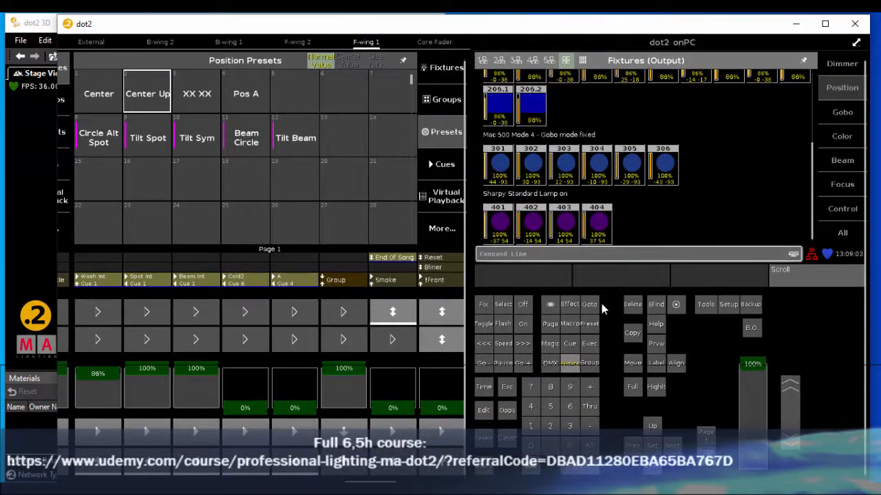
click(394, 312)
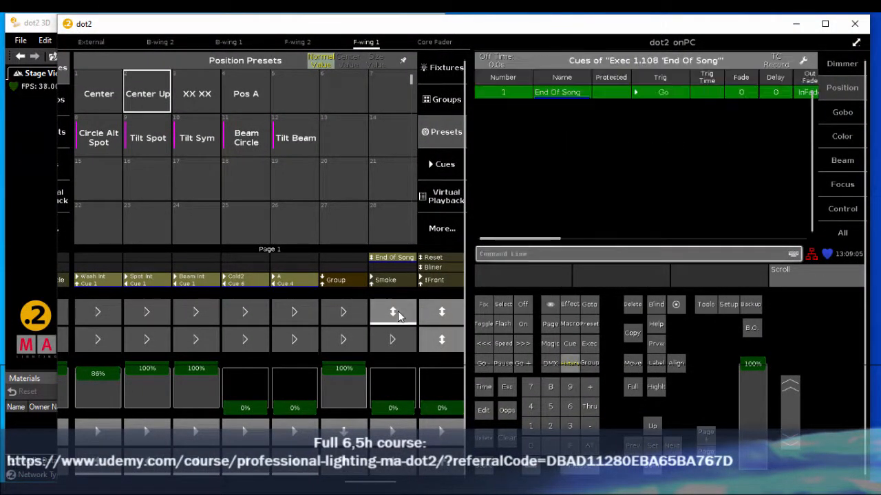
click(741, 93)
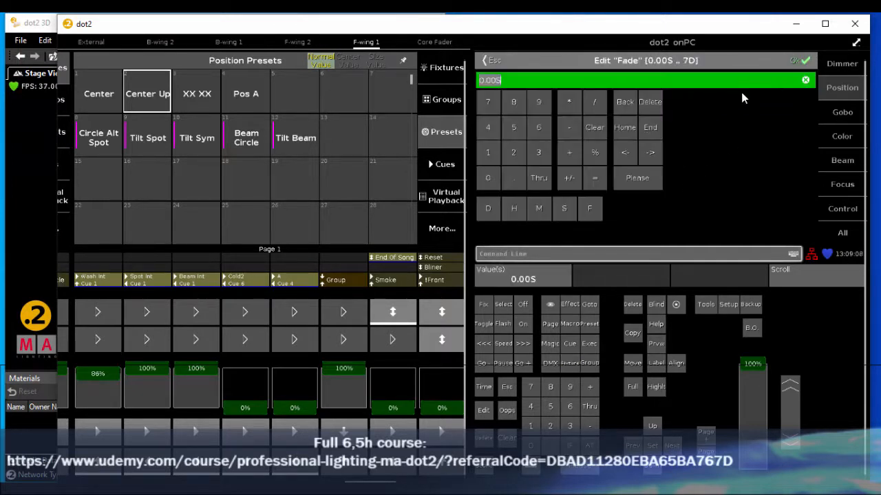
click(539, 153)
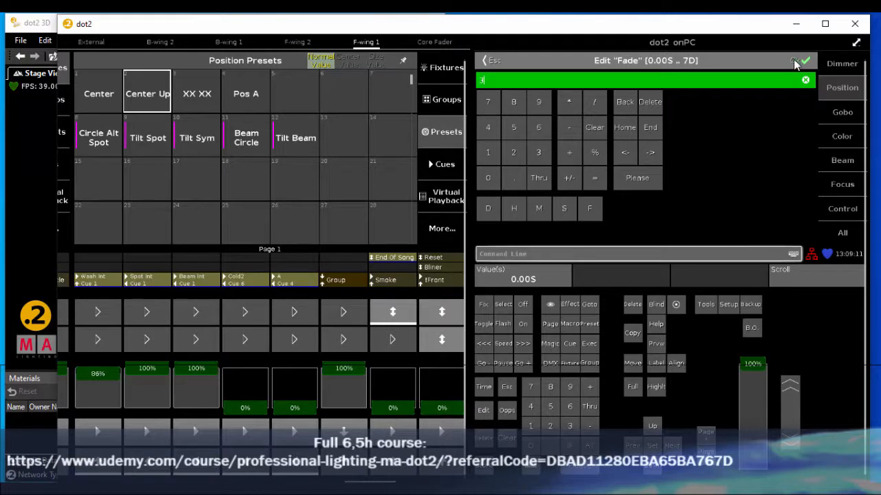
click(792, 62)
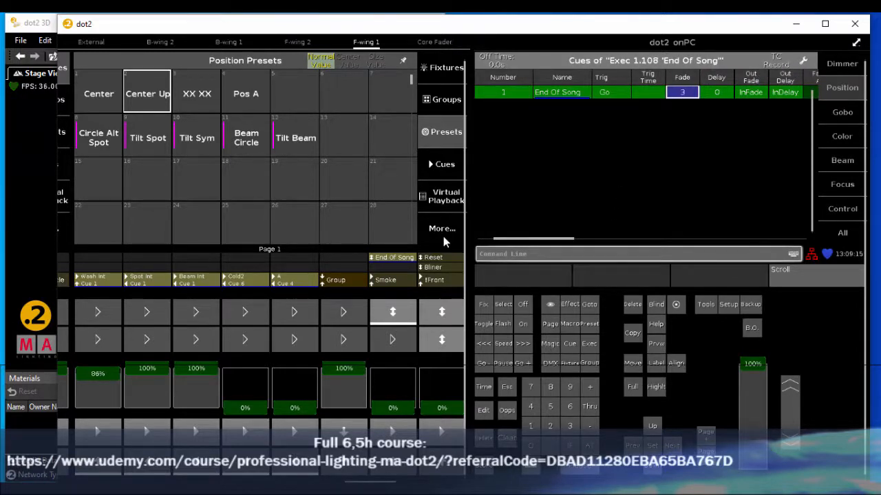
Step: Select the Spot, Beam and Wash groups and set their dimmer to 0%
click(447, 102)
click(106, 183)
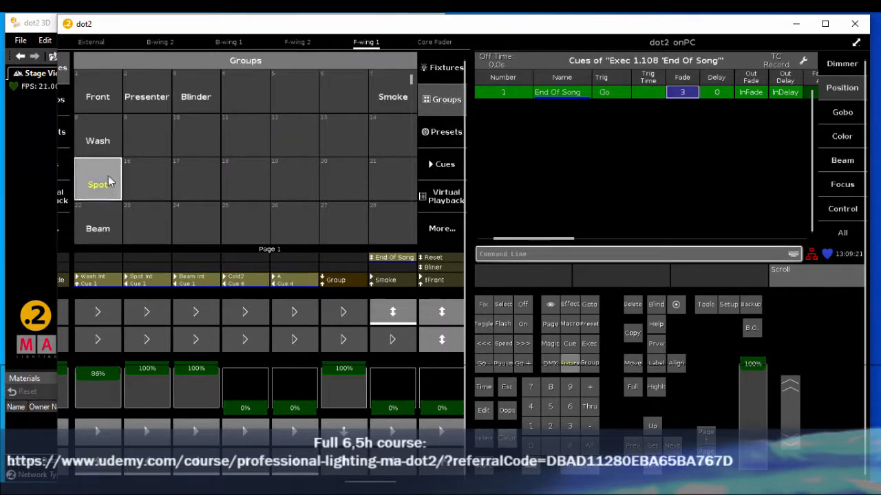
click(97, 232)
click(101, 142)
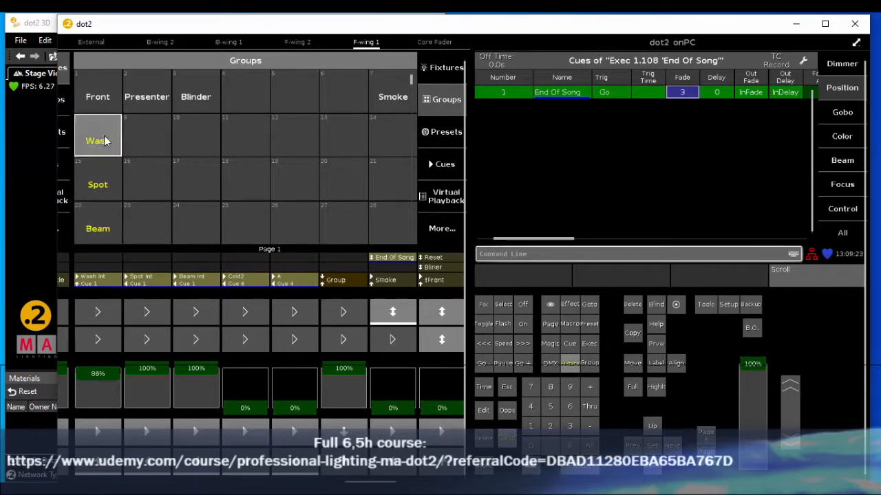
click(838, 65)
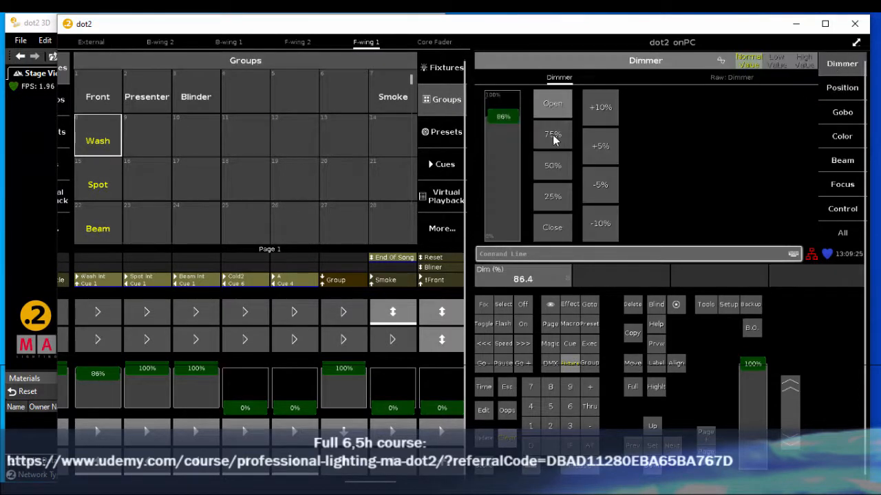
drag(503, 120, 514, 275)
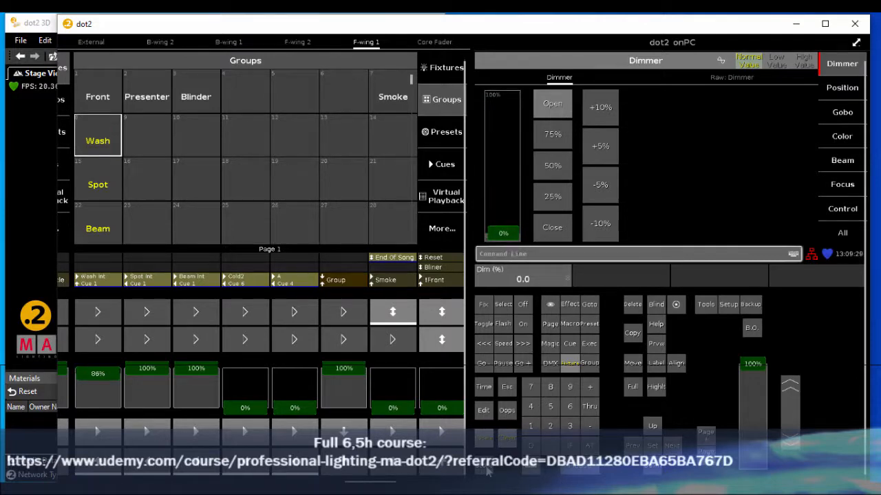
Step: Store the zero dimmer values as a second cue on End Of Song and clear the programmer
click(486, 470)
click(392, 312)
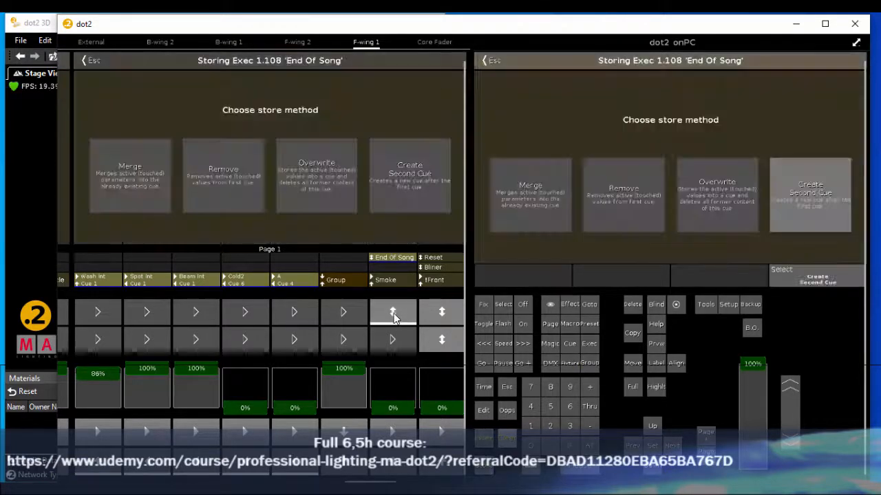
click(415, 193)
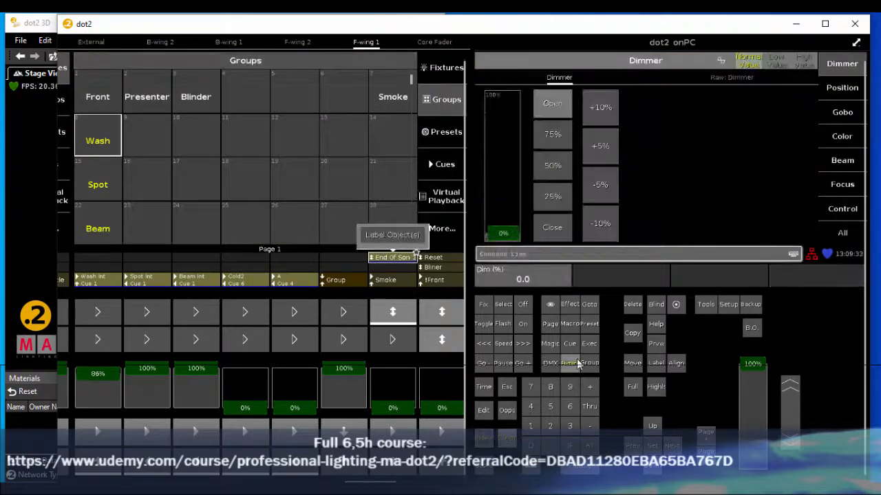
click(507, 441)
Step: Open the End Of Song cue list and set the fade time of Cue 2 to 3 seconds
click(550, 306)
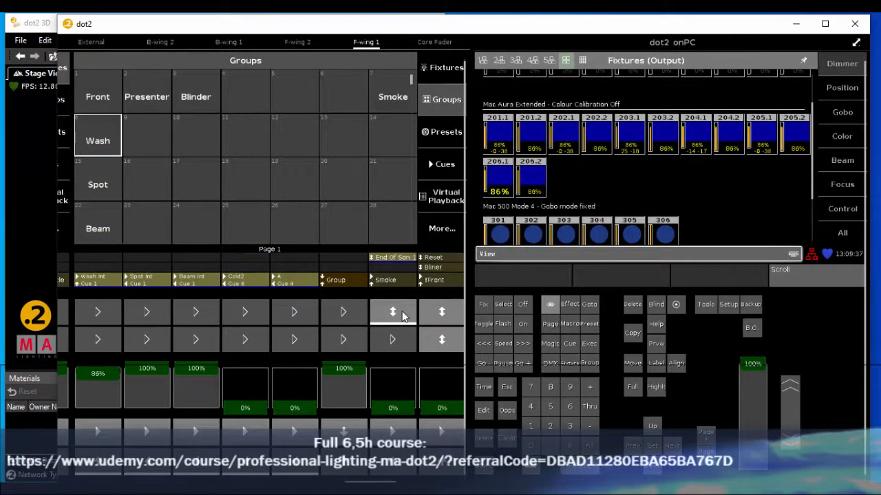
click(402, 311)
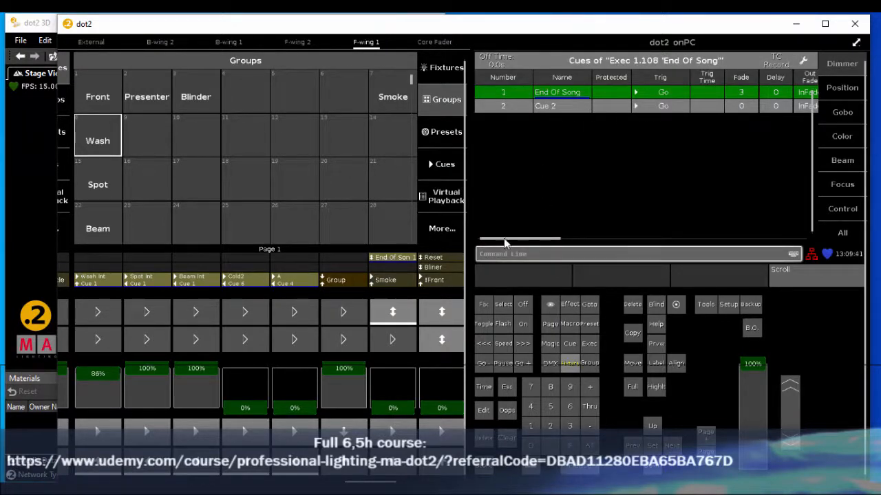
drag(507, 240, 521, 240)
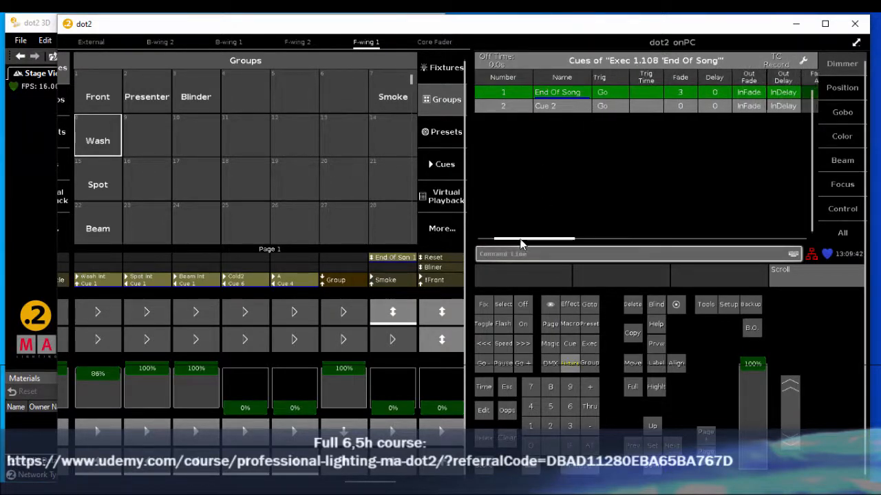
double_click(675, 106)
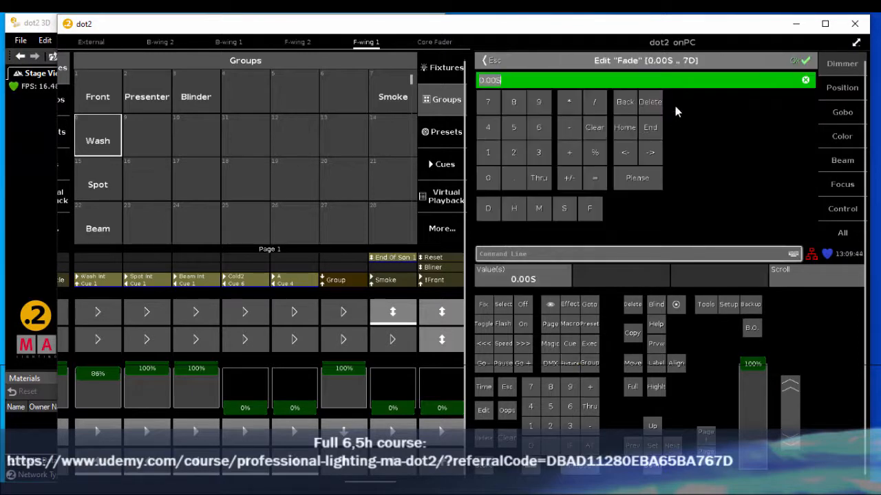
click(539, 153)
click(801, 61)
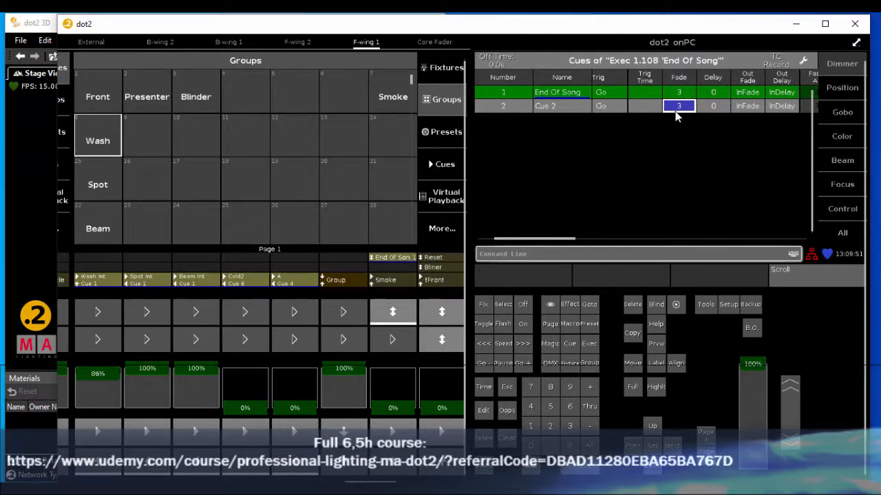
Step: Change the trigger of Cue 2 to Time with a trig time of 2 seconds
click(600, 105)
click(601, 107)
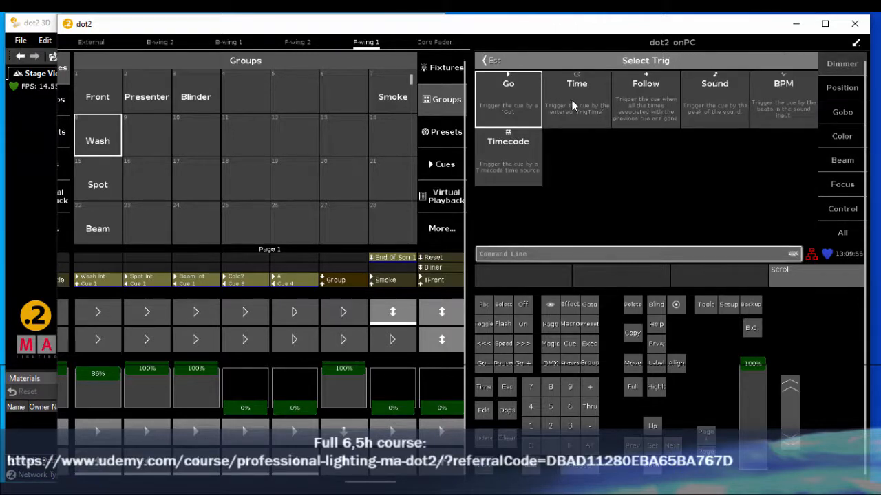
click(572, 100)
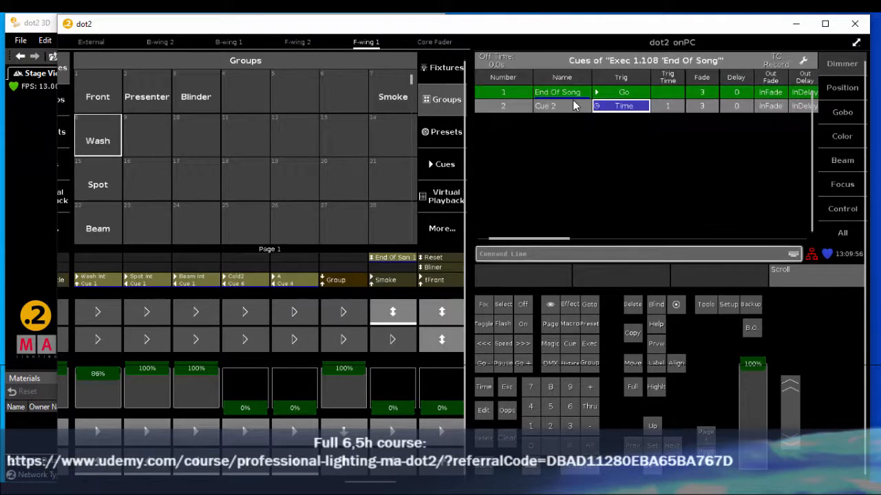
double_click(669, 108)
click(515, 157)
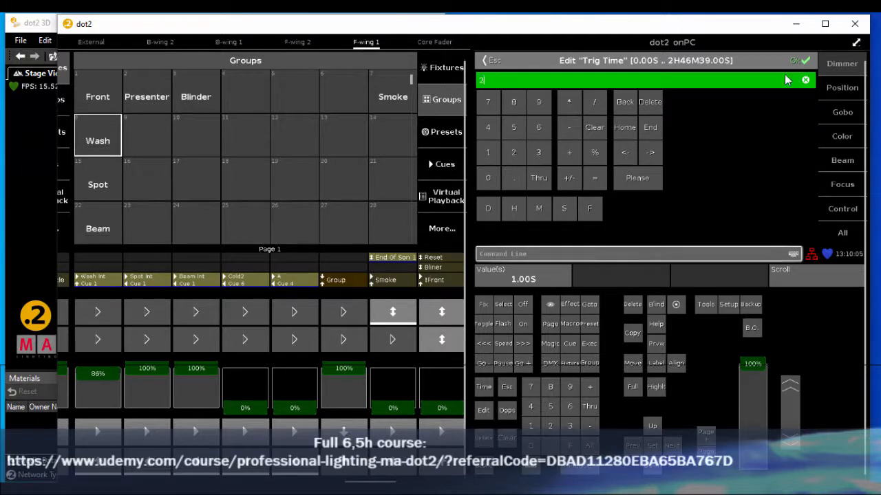
click(800, 61)
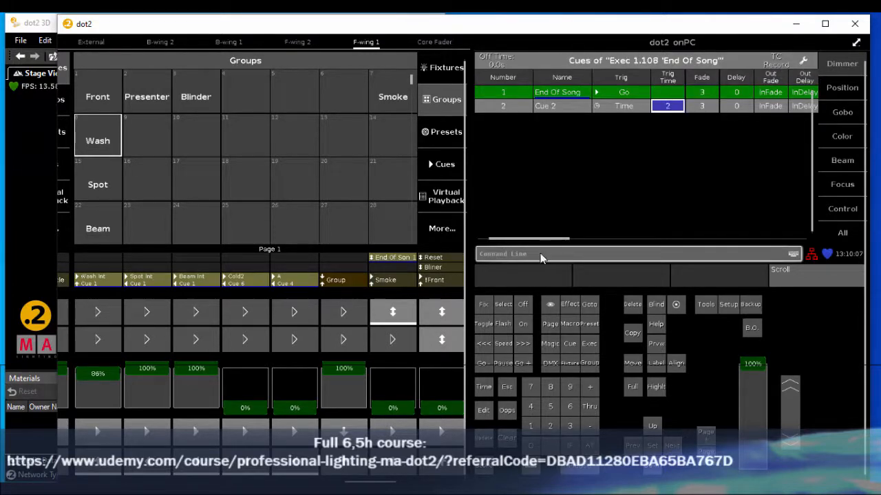
Step: With the stage view exposed, advance the executors to Pos singer and Red and test the End Of Song sequence
drag(491, 27, 751, 31)
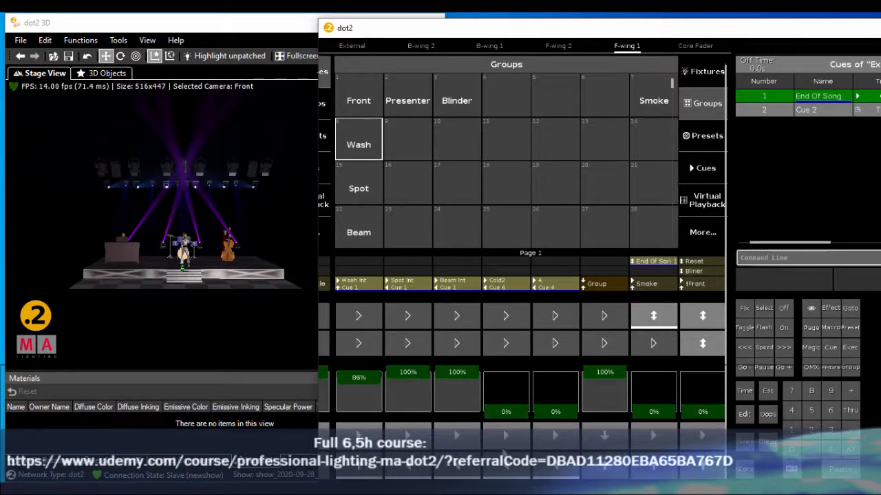
click(553, 436)
click(506, 436)
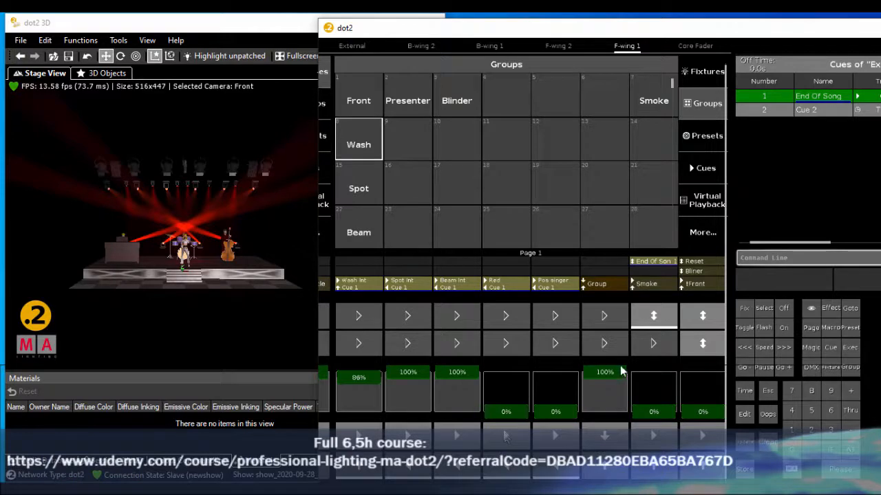
click(652, 325)
click(652, 327)
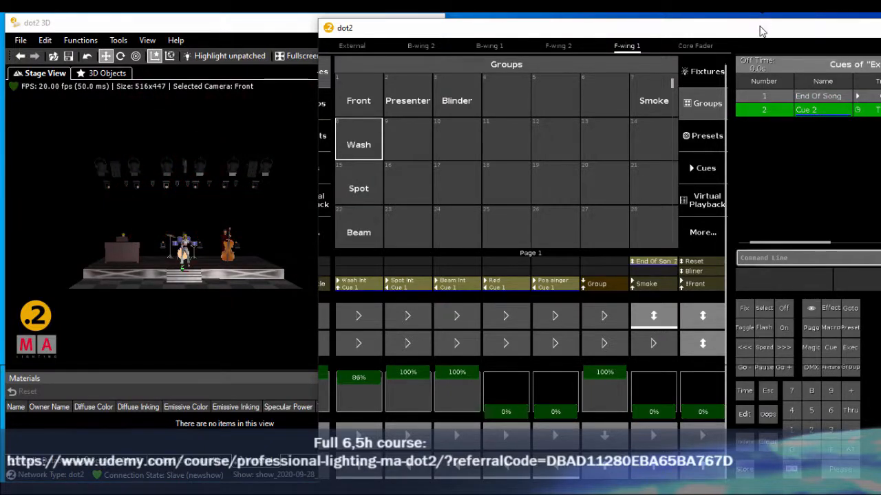
Step: Add a third cue to the End Of Song executor and open its cue list
drag(762, 30, 720, 30)
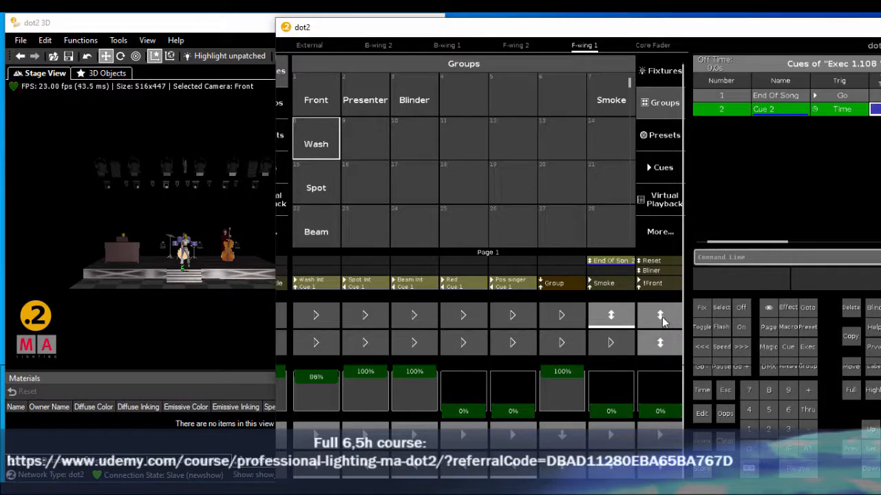
drag(648, 35, 478, 30)
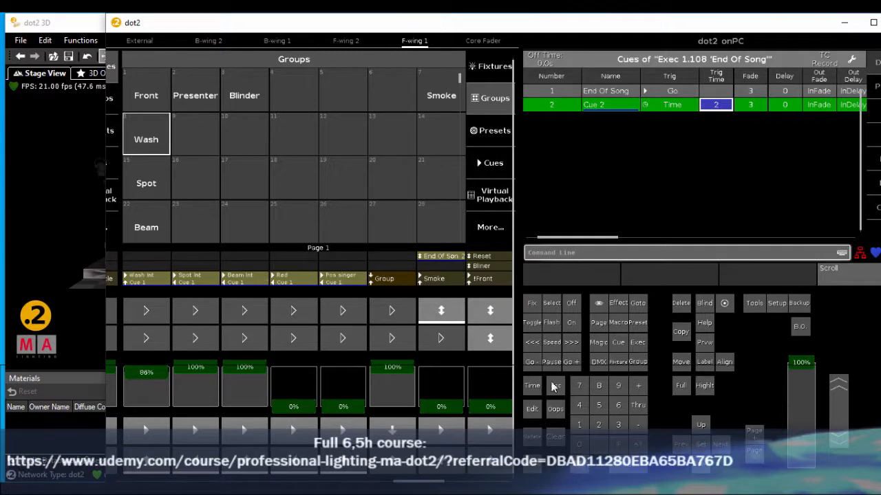
click(618, 361)
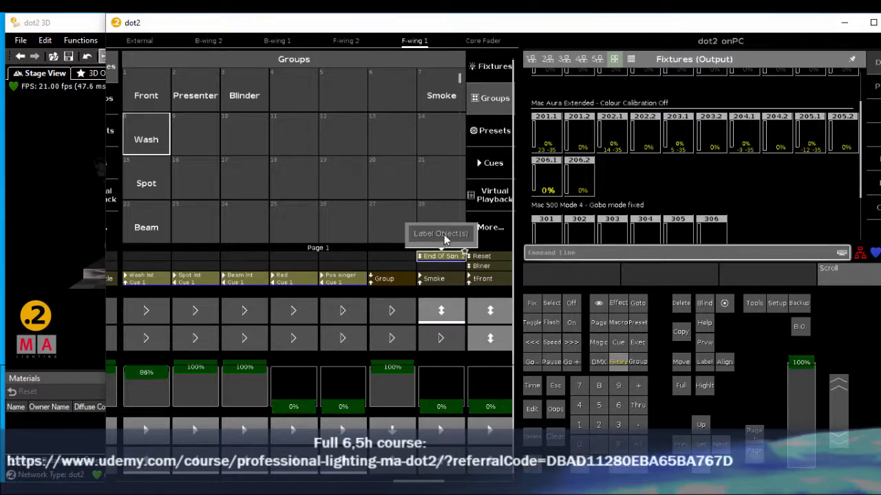
click(598, 303)
click(441, 309)
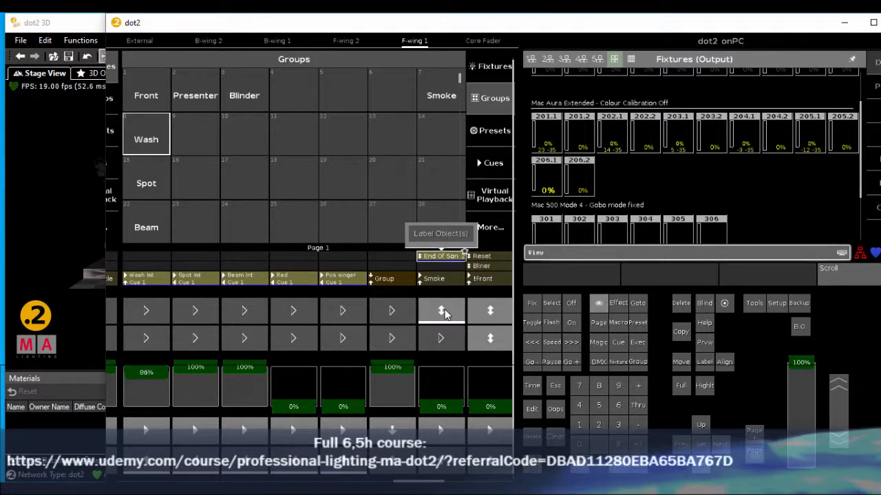
Step: Set the CMD of Cue 3 to "On executor 107" and uncover the stage view
drag(563, 241, 784, 251)
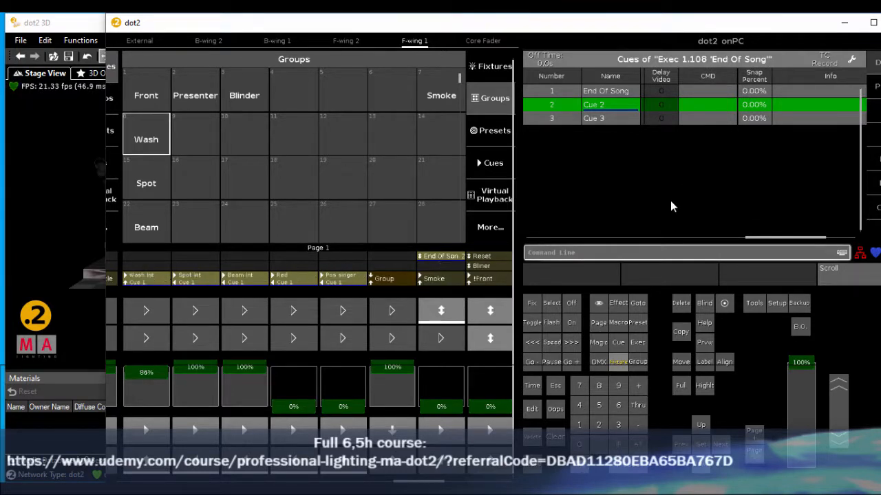
click(701, 121)
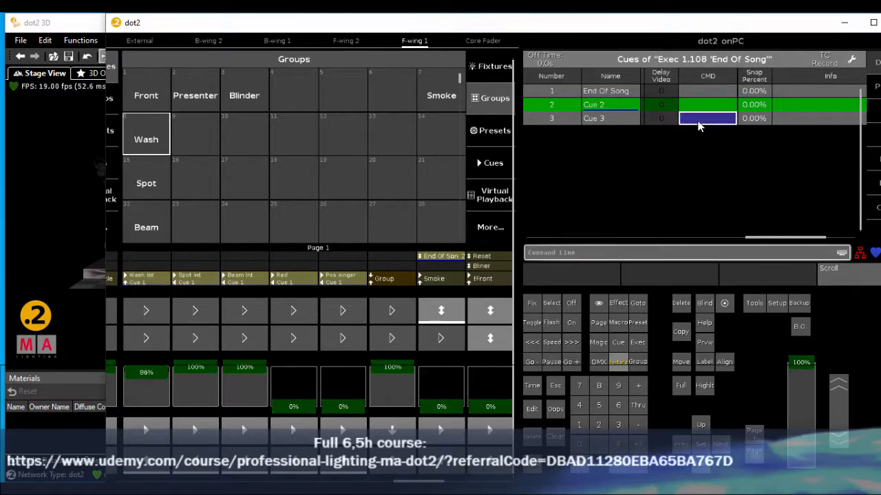
click(701, 121)
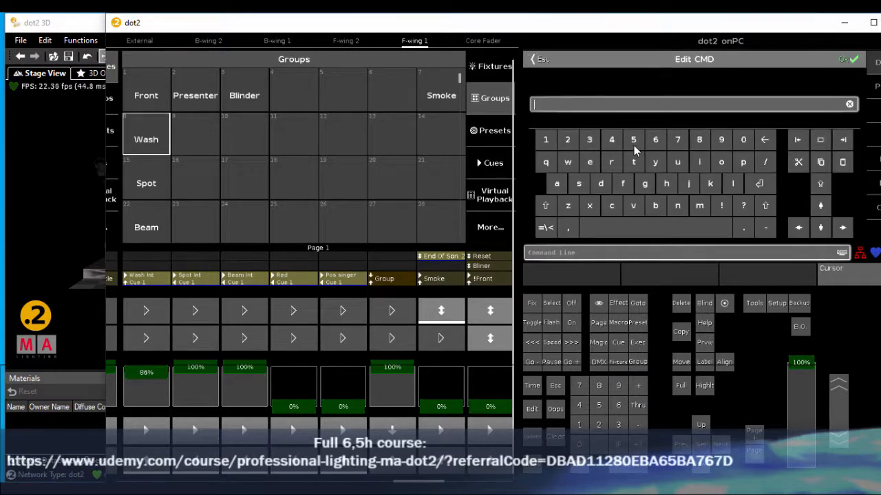
text(On e)
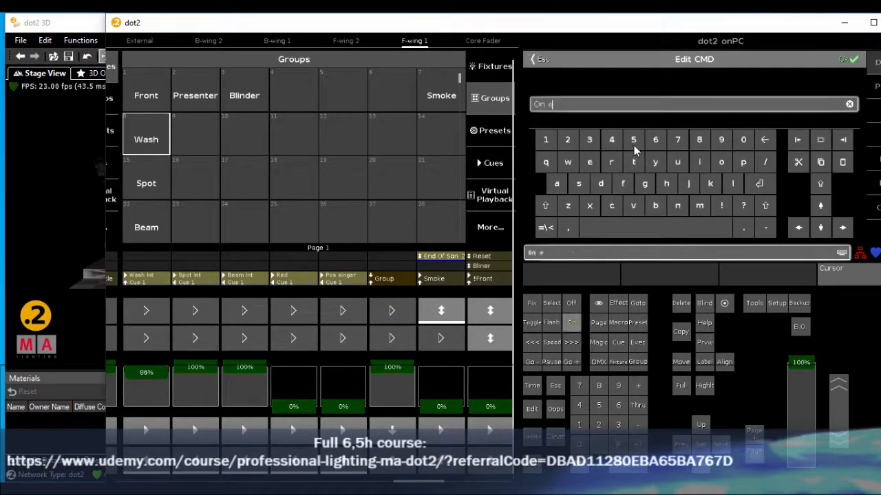
text(xecutor)
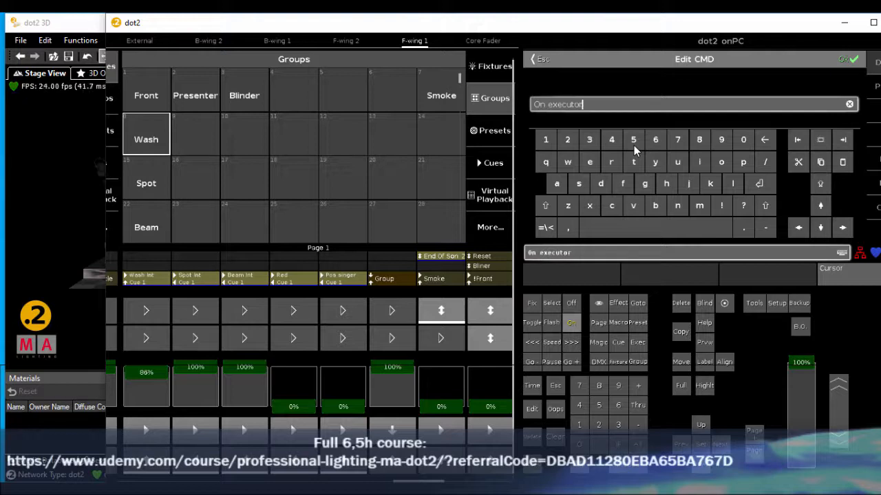
text( 107)
click(850, 64)
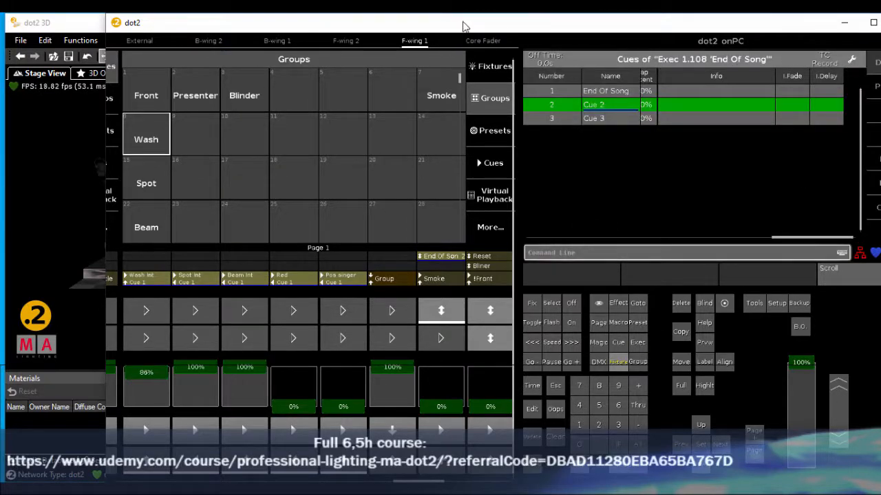
drag(466, 25, 655, 26)
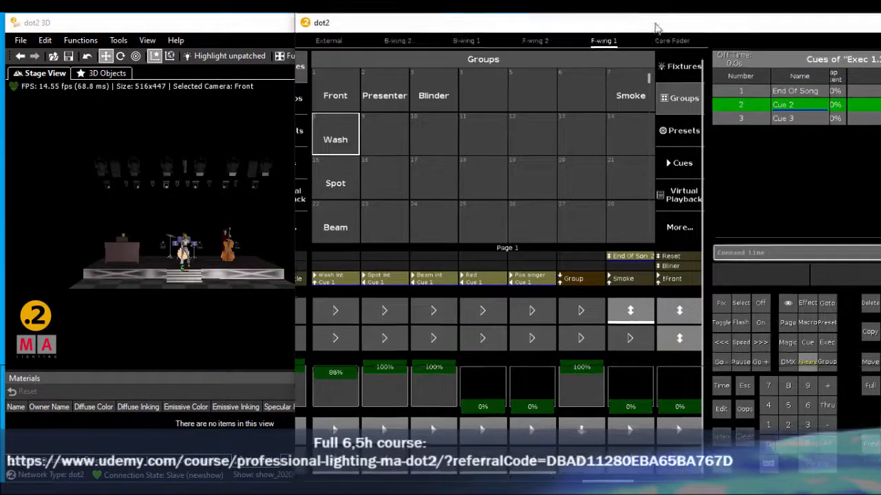
Step: Switch End Of Song off, set Wash Int and Beam Int to 100% and Spot Int to 54%, and run End Of Song again
click(629, 315)
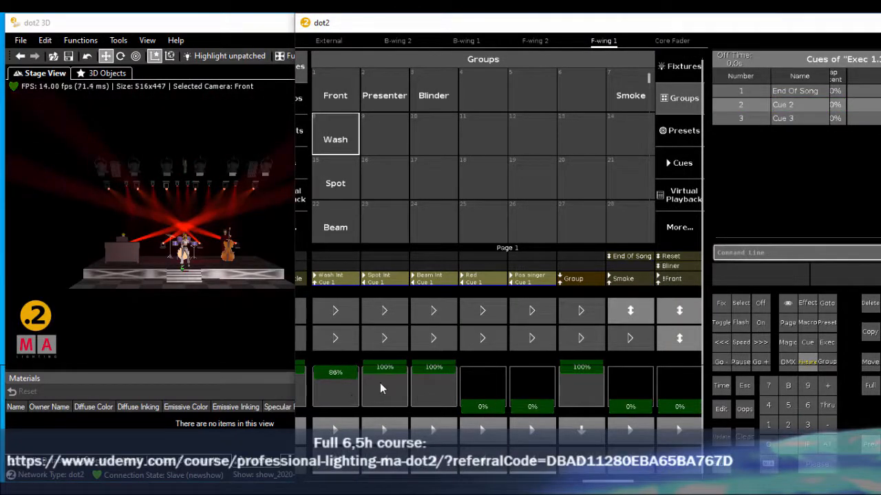
drag(389, 373, 427, 378)
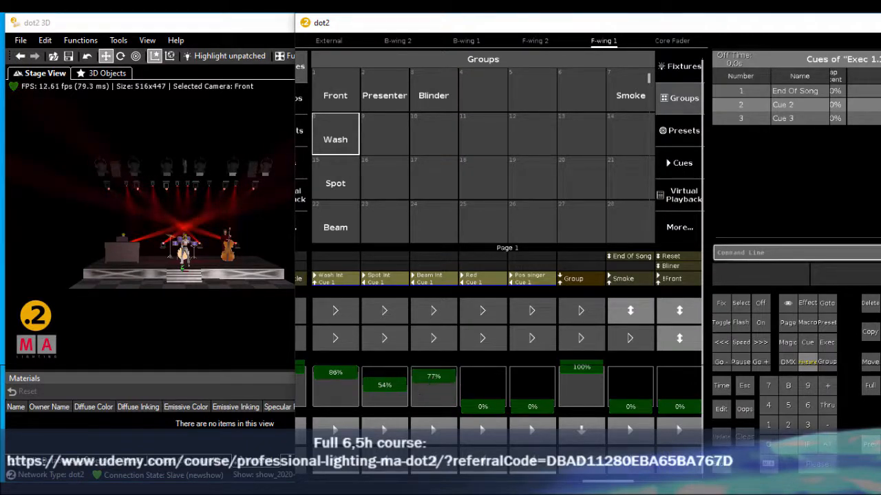
mouse_move(329, 372)
mouse_down()
mouse_move(330, 383)
mouse_move(332, 371)
mouse_up()
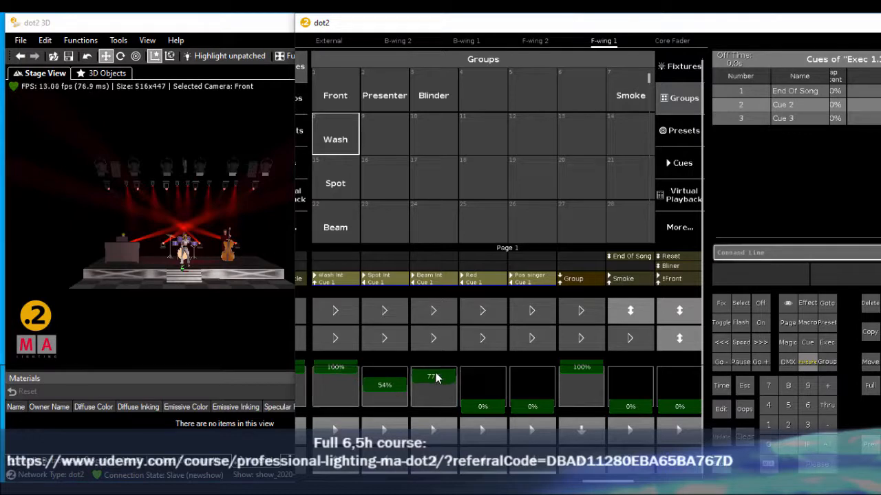
drag(436, 379, 435, 368)
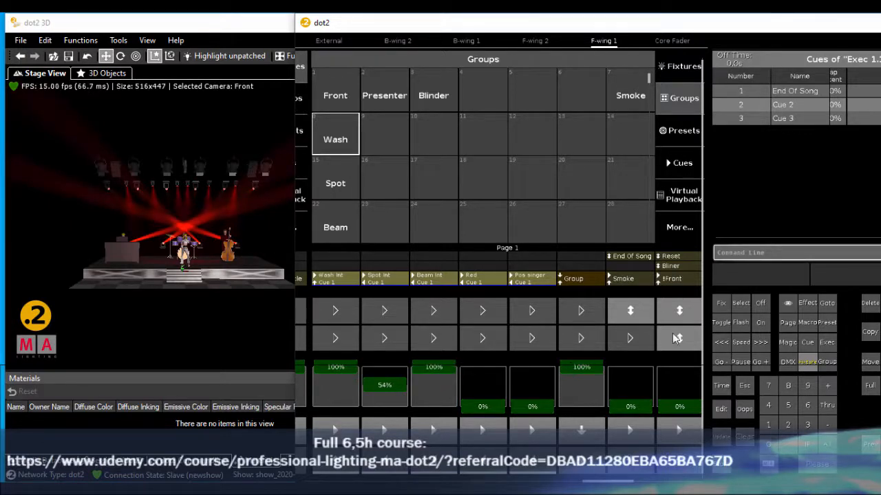
click(630, 311)
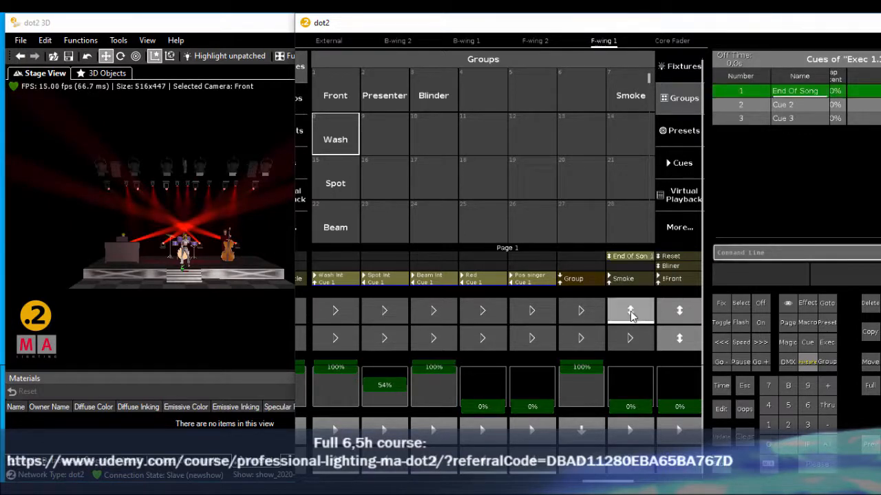
click(630, 311)
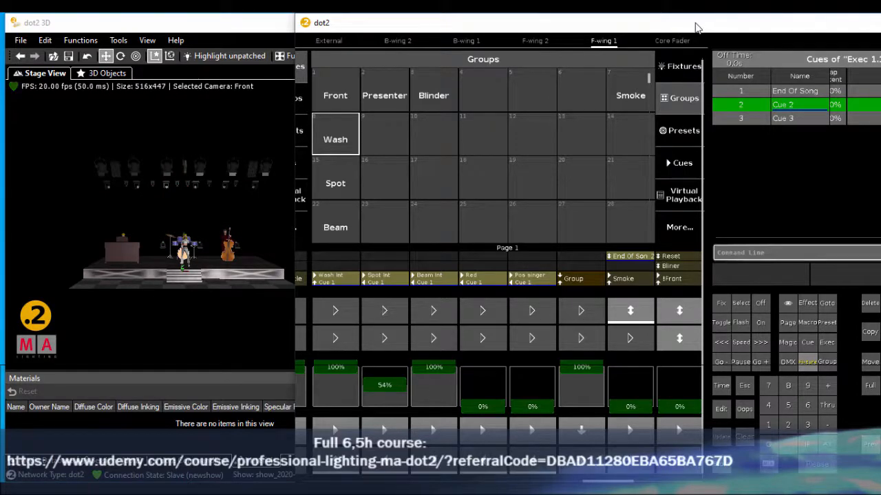
Step: Set the trigger of Cue 3 in the End Of Song cue list to Time with a trig time of 4 seconds
drag(695, 27, 516, 37)
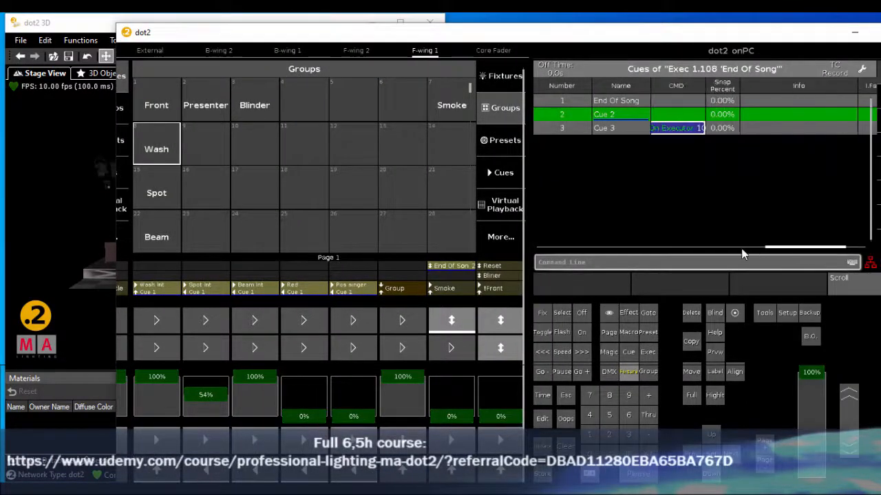
drag(742, 253, 527, 253)
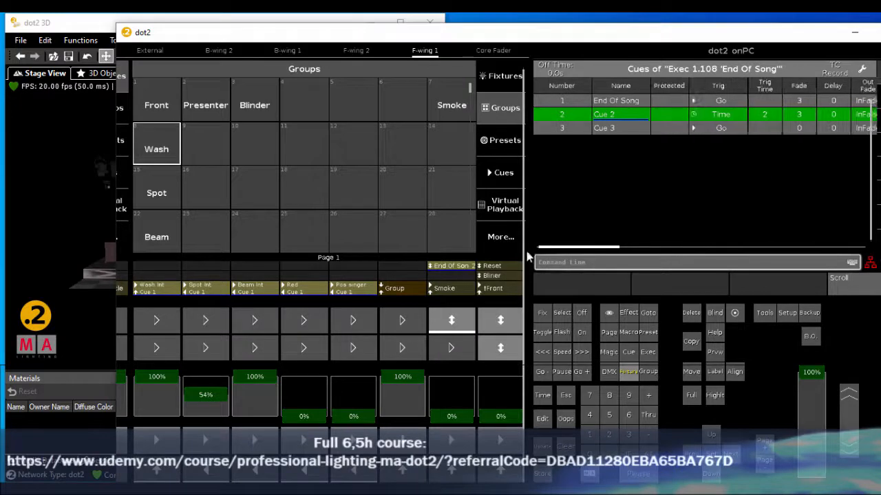
click(713, 128)
click(712, 127)
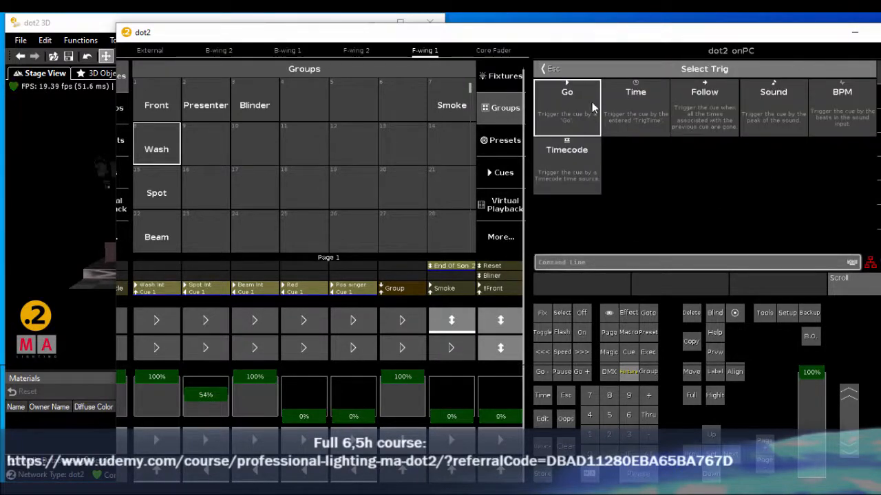
click(637, 103)
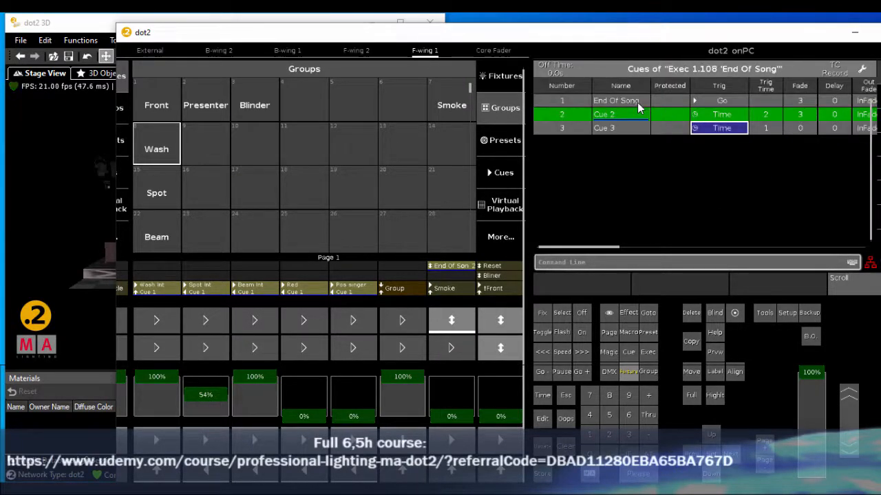
double_click(765, 129)
click(545, 141)
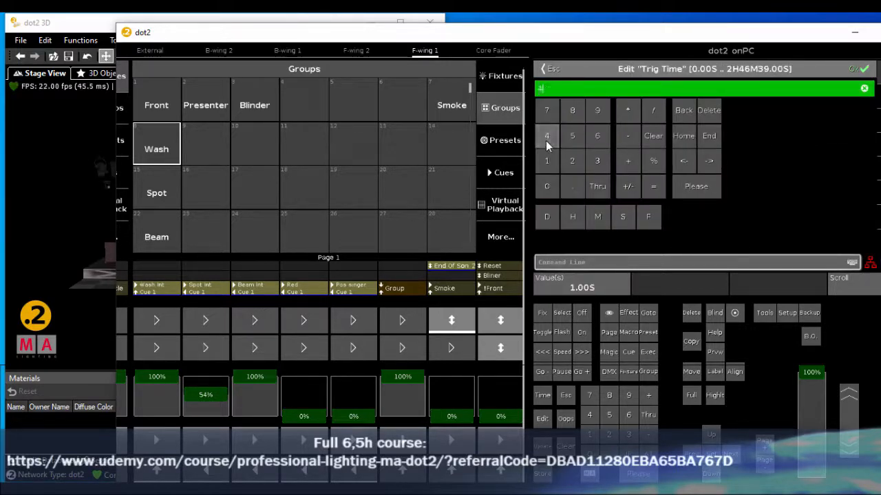
click(863, 69)
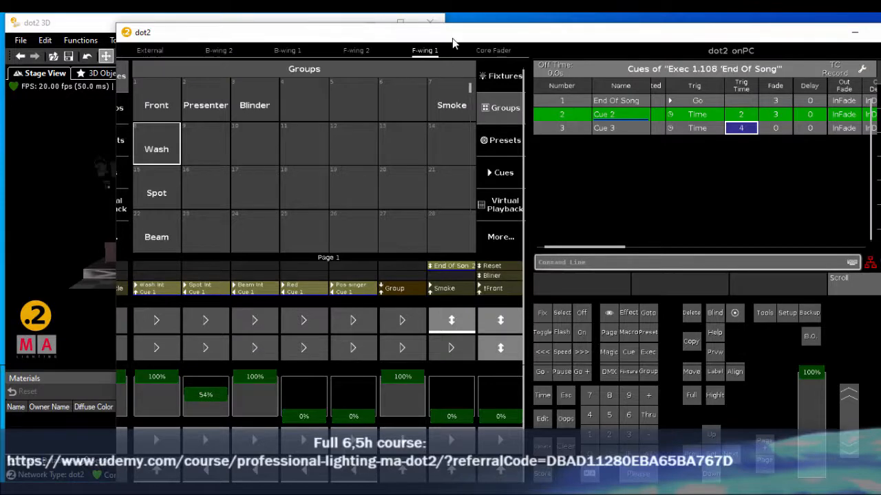
Step: Uncover the stage view, switch End Of Song off and on again, and test the complete sequence including the reset
drag(453, 39, 702, 32)
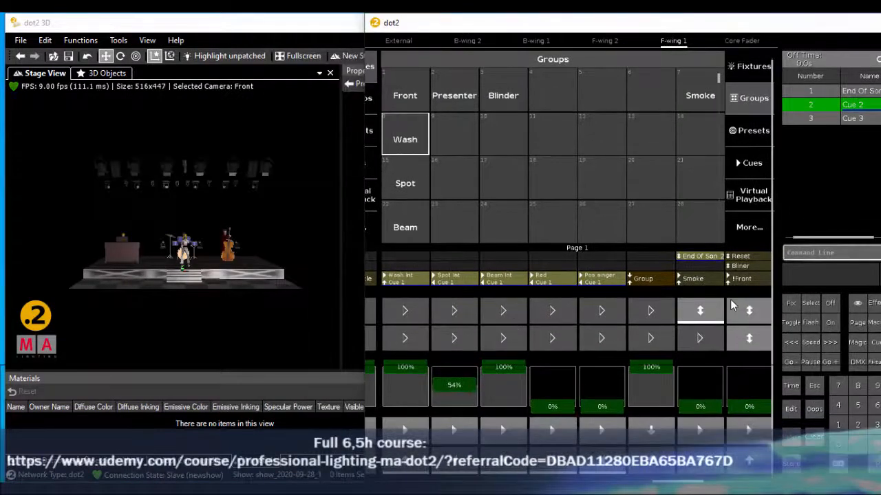
click(690, 314)
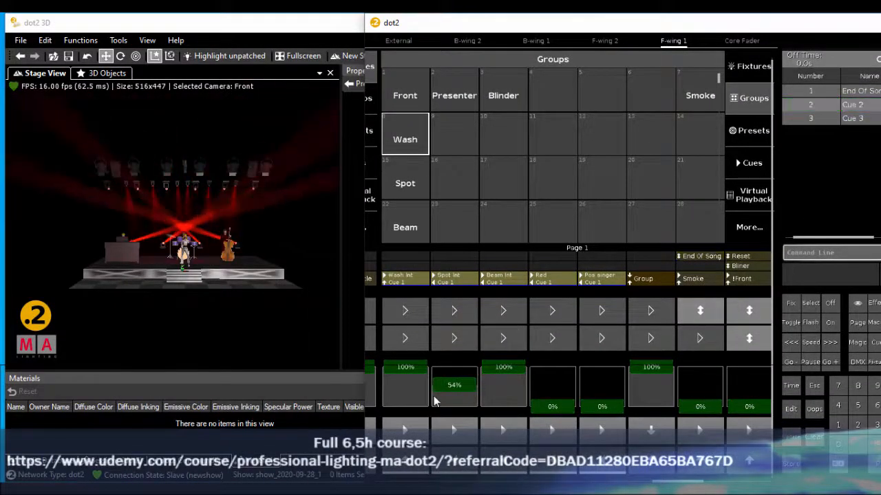
click(701, 314)
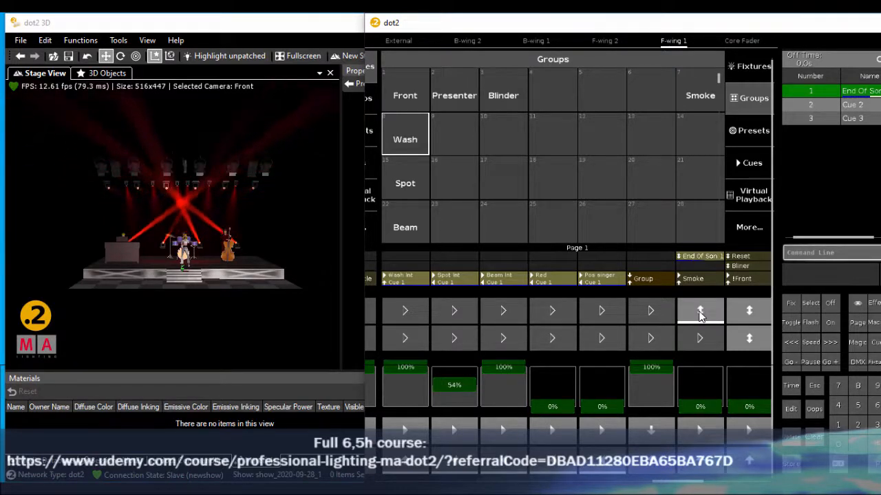
click(700, 314)
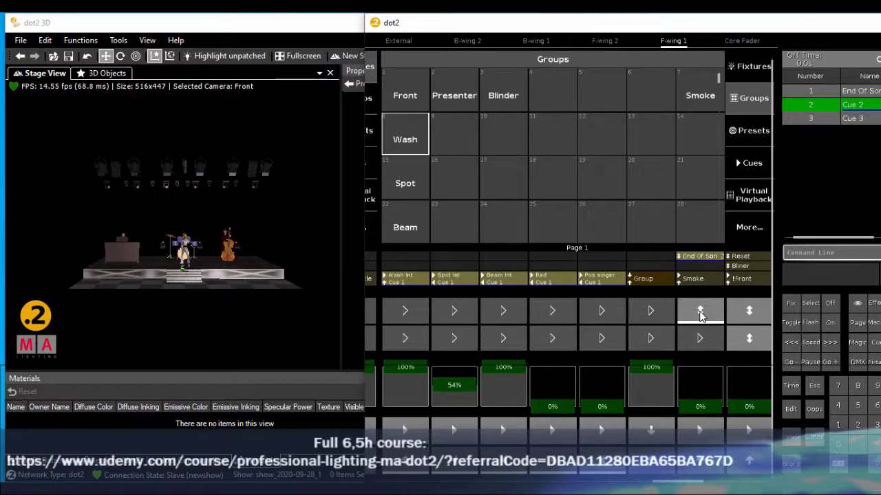
click(701, 314)
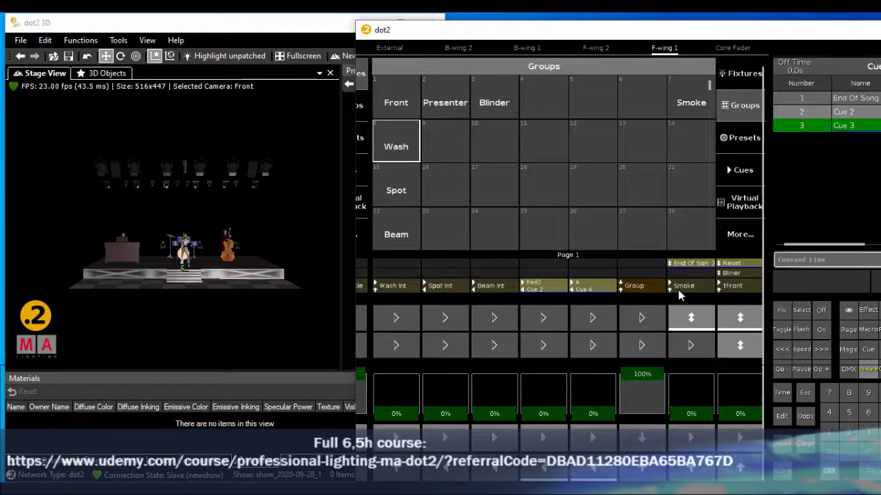
Step: Maximize the console window, store a fourth cue on the End Of Song executor, and open its cue list
double_click(751, 33)
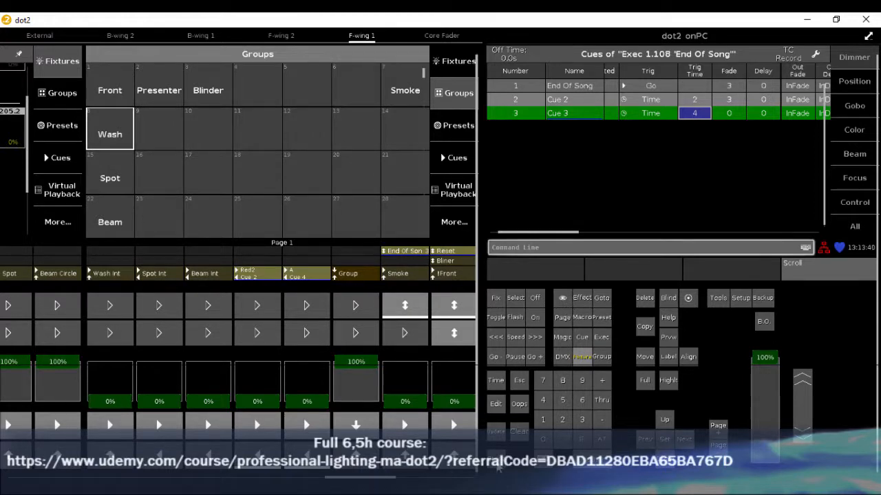
click(521, 428)
click(498, 462)
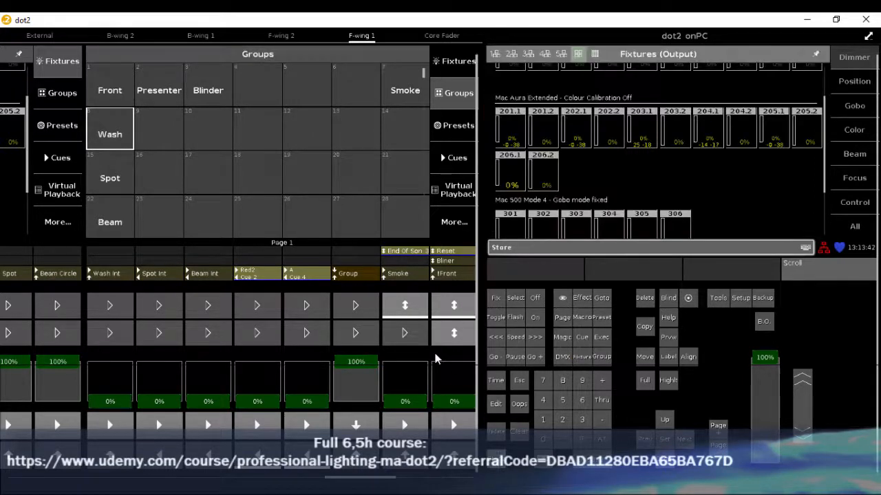
click(404, 305)
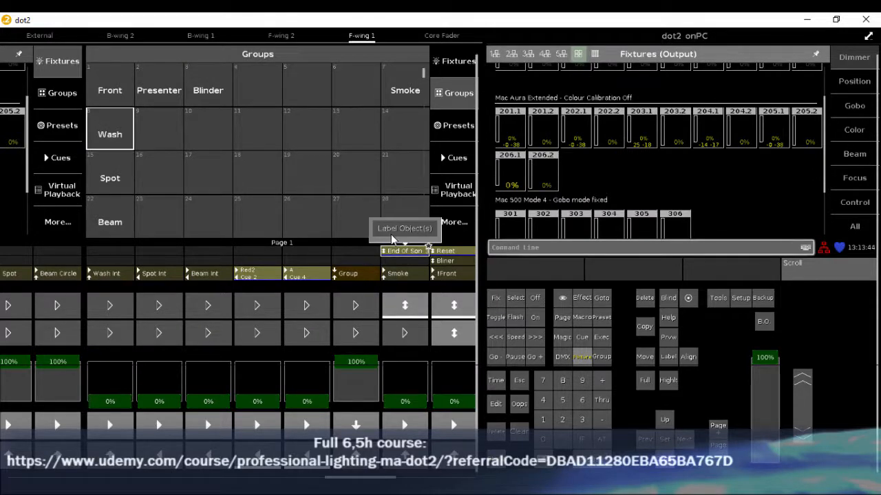
click(562, 298)
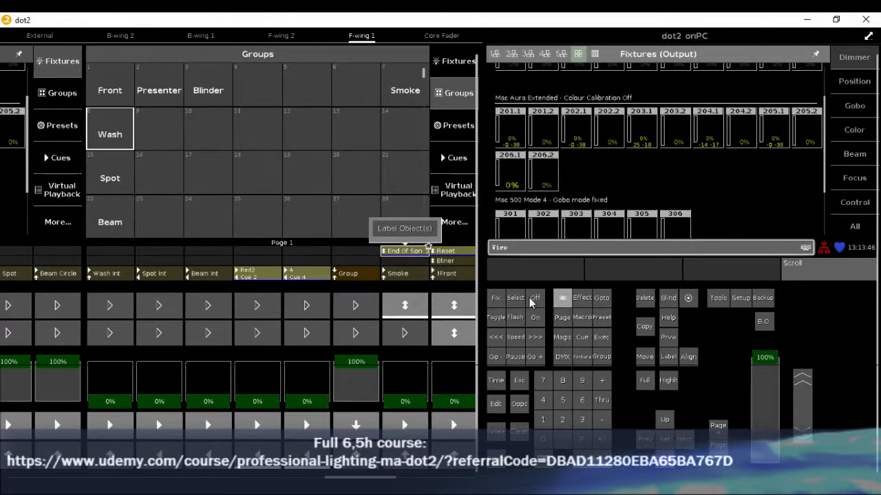
click(411, 308)
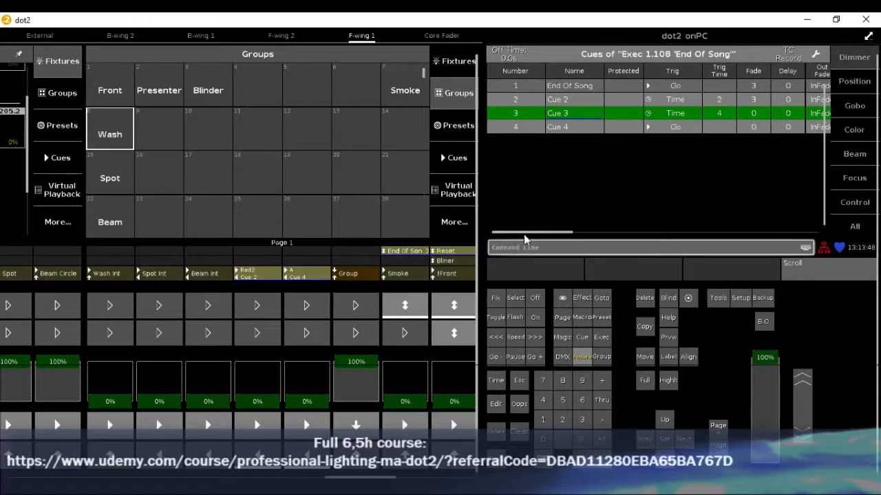
Step: Set the CMD of Cue 4 to an Off Executor command covering executor 107 and the End Of Song executor
drag(536, 234, 684, 232)
double_click(681, 129)
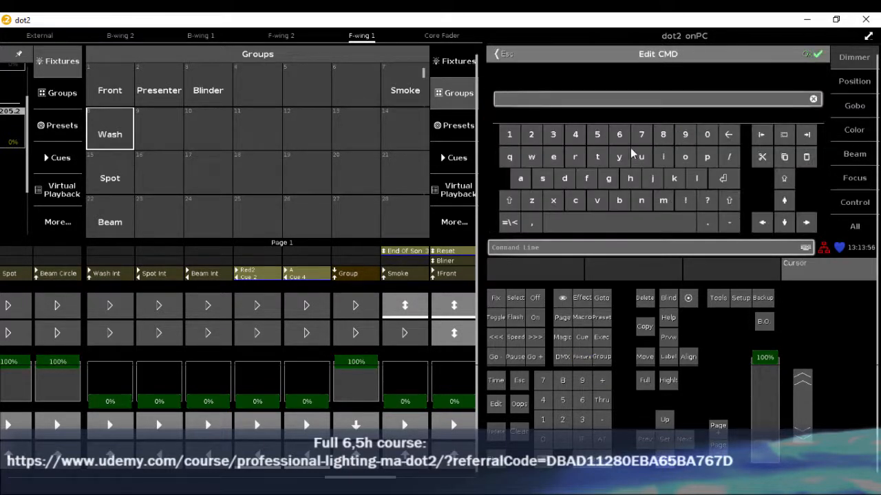
text(Off)
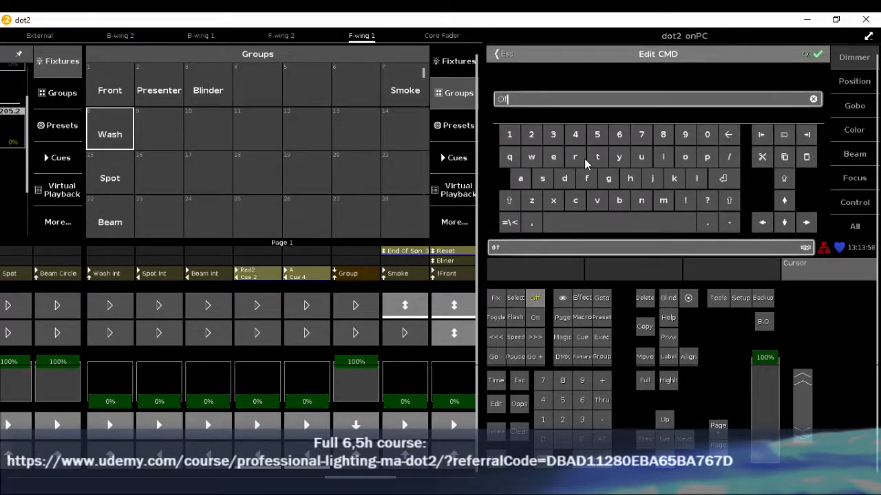
text( Executor)
text(10)
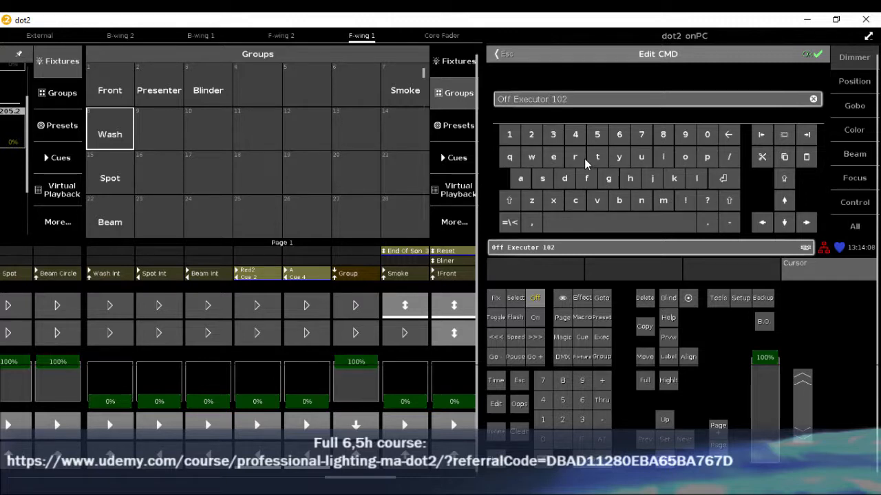
text(7 + 207)
click(546, 462)
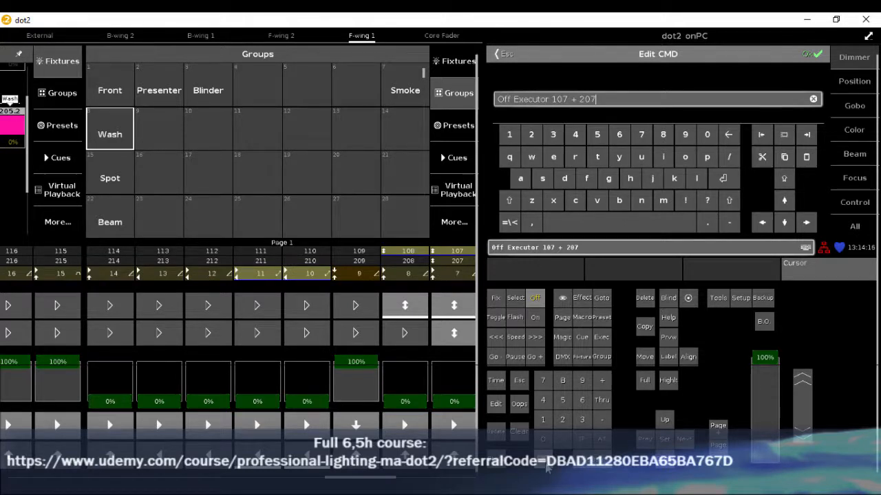
click(547, 465)
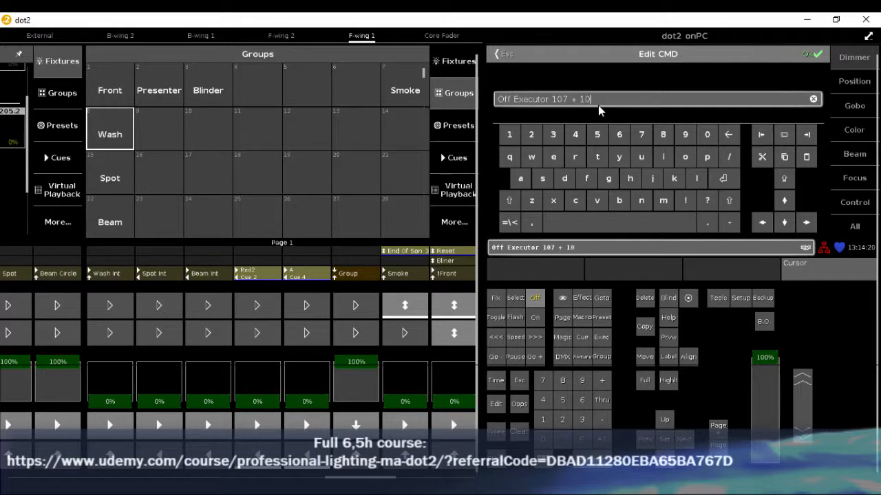
click(815, 55)
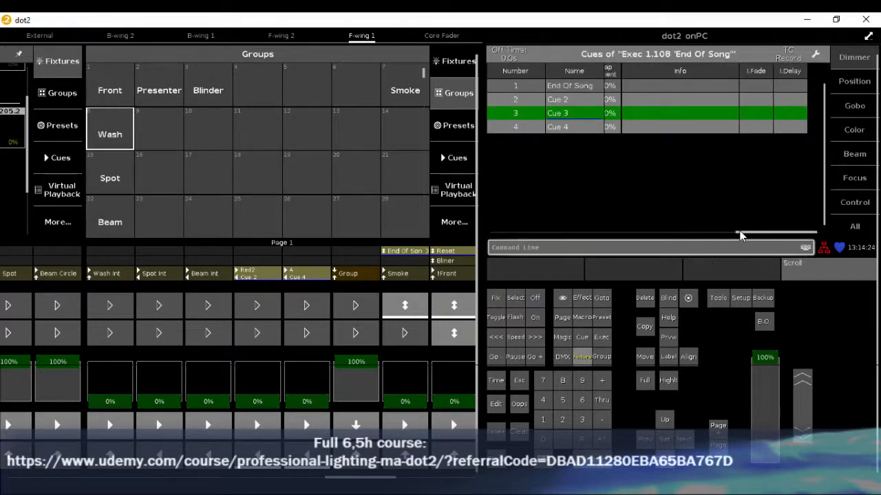
Step: Change the trigger of Cue 4 to Time and restore the smaller console window to uncover the stage view
drag(741, 234, 491, 236)
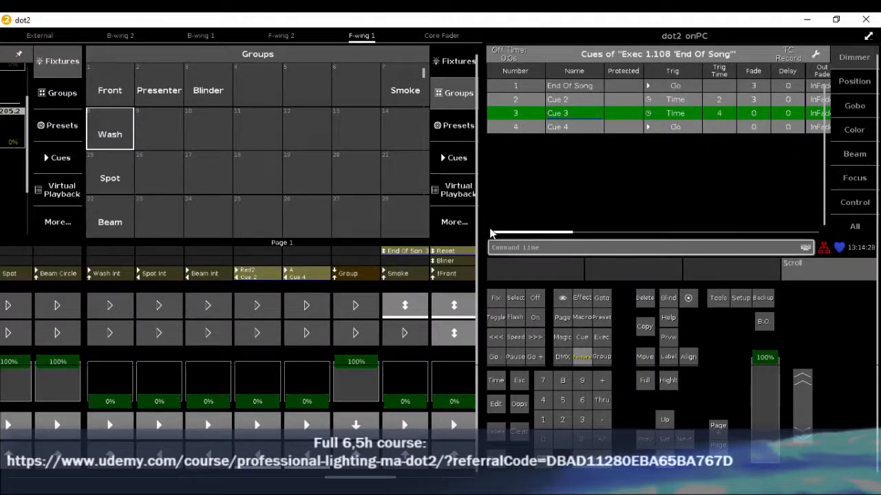
click(666, 128)
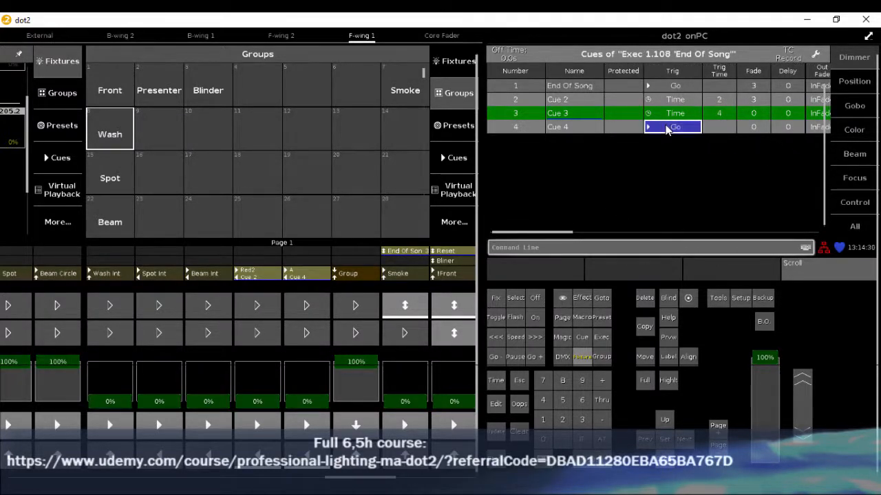
click(666, 128)
click(593, 82)
click(836, 19)
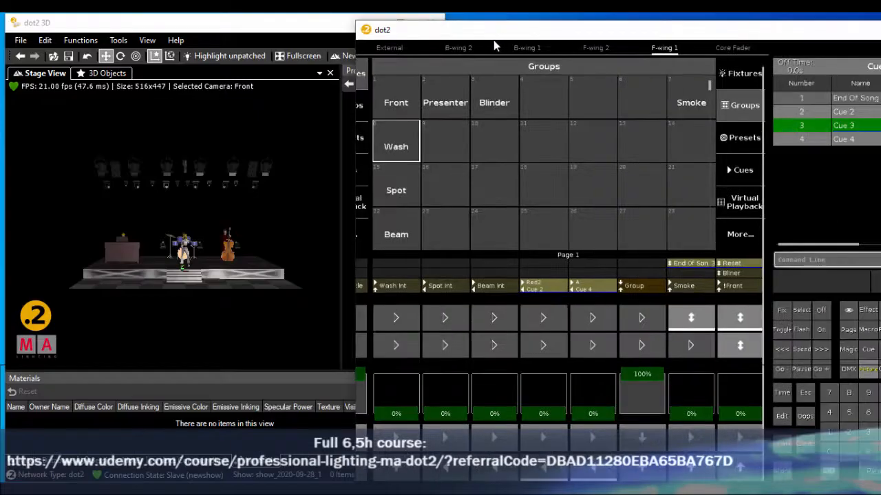
Step: Raise Wash Int and Beam Int to 73%, Spot Int to 100% and the color executor to 77%, advance to Pos singer, and toggle End Of Song
drag(450, 419, 455, 364)
drag(410, 412, 403, 374)
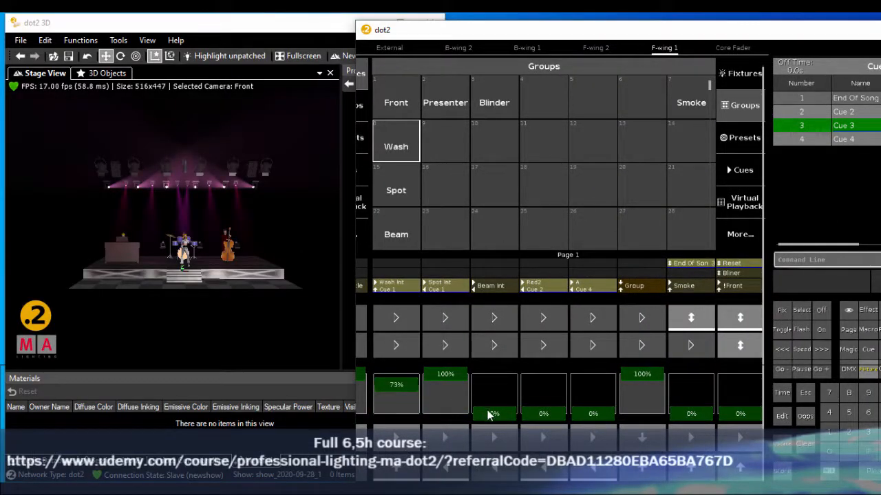
drag(488, 415, 495, 384)
drag(534, 413, 540, 387)
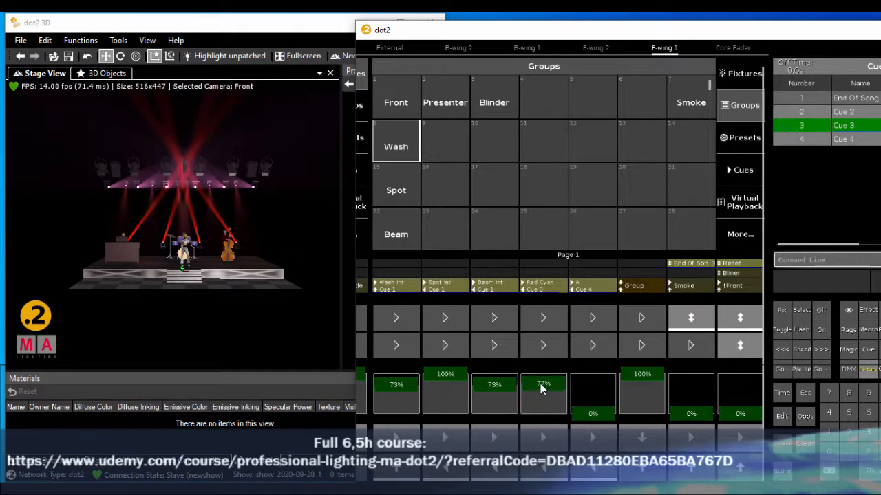
click(592, 443)
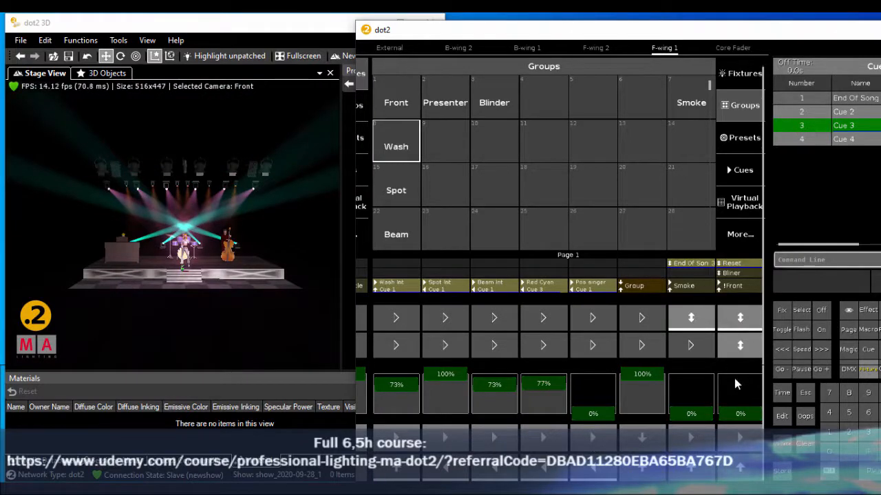
click(695, 324)
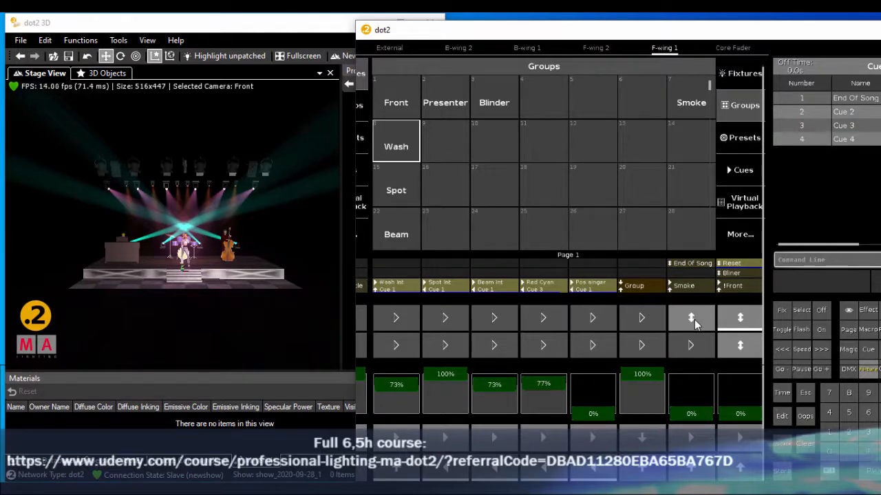
Step: Toggle the End Of Song executor to test its full sequence on the stage
click(694, 320)
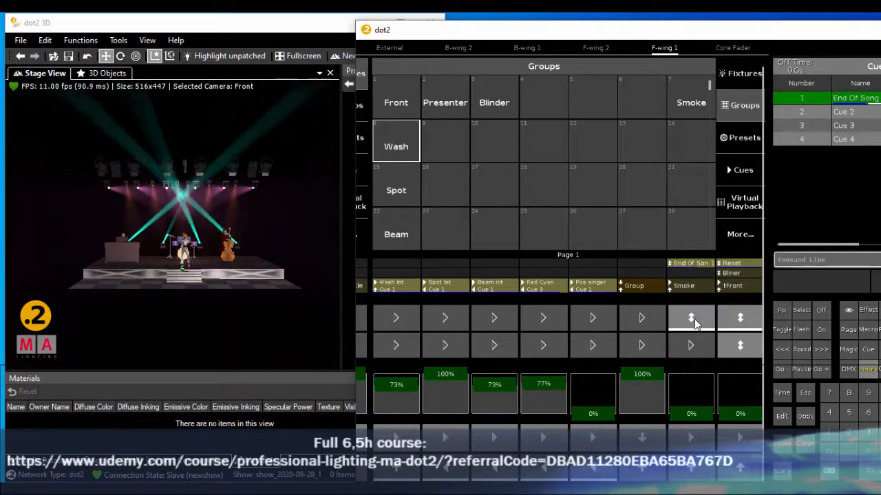
click(694, 319)
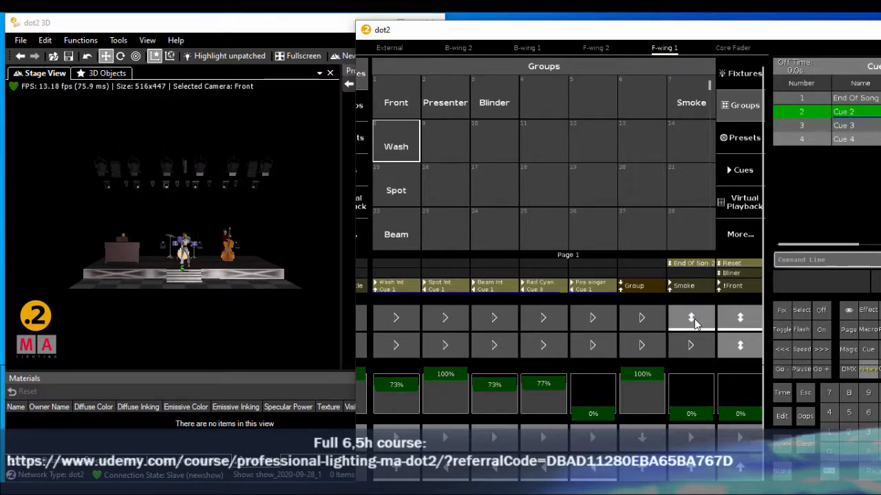
click(694, 319)
click(694, 319)
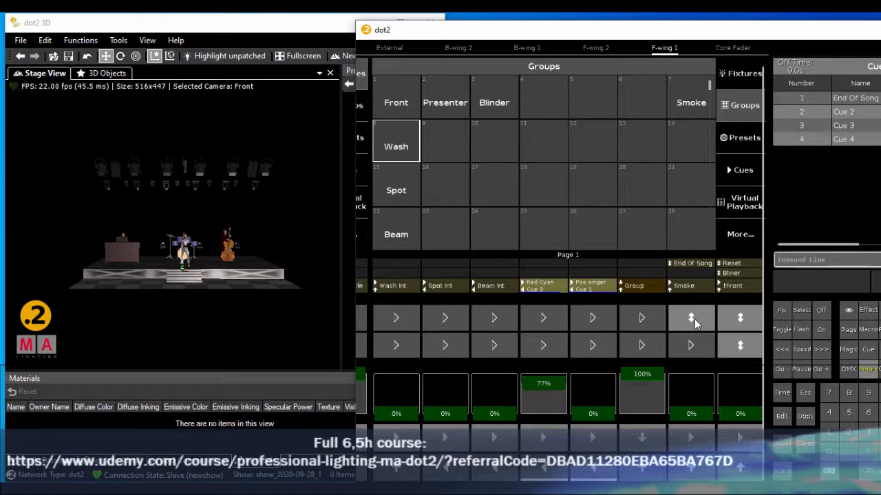
Step: Select the Wash, Spot and Beam groups and set their color to white with hue 0 and saturation 0
drag(662, 36, 580, 31)
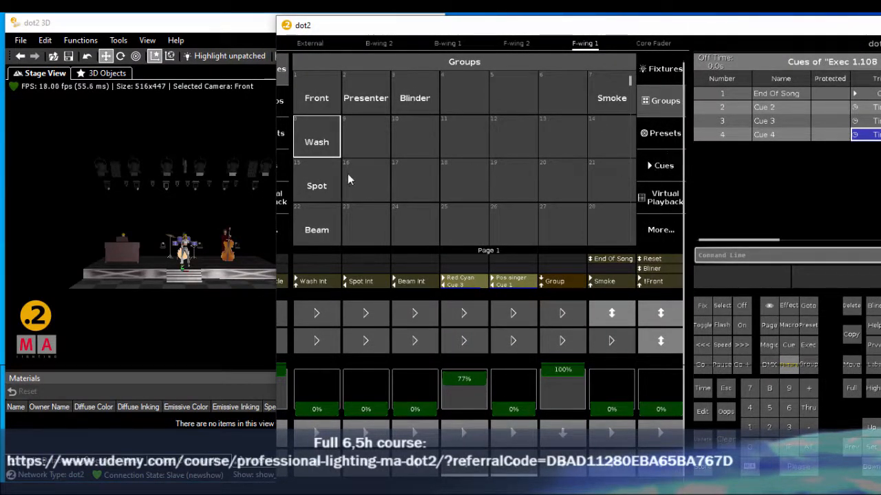
click(320, 144)
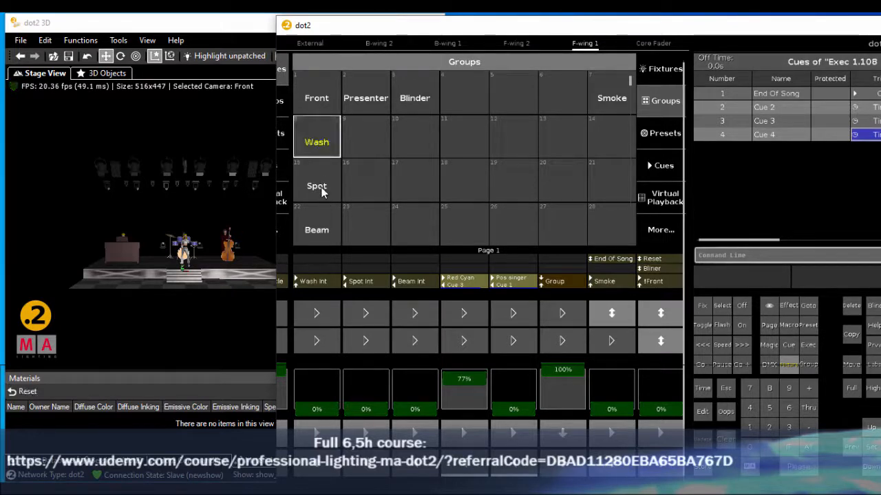
click(318, 185)
click(317, 233)
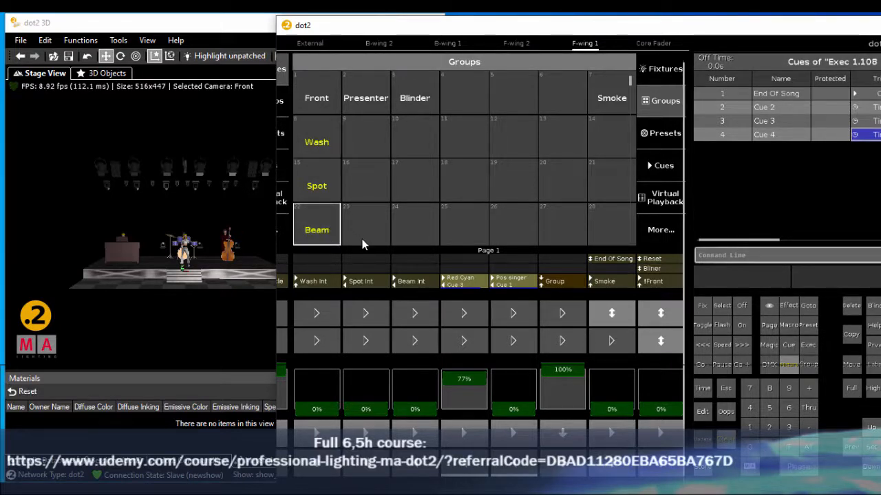
drag(629, 29, 418, 55)
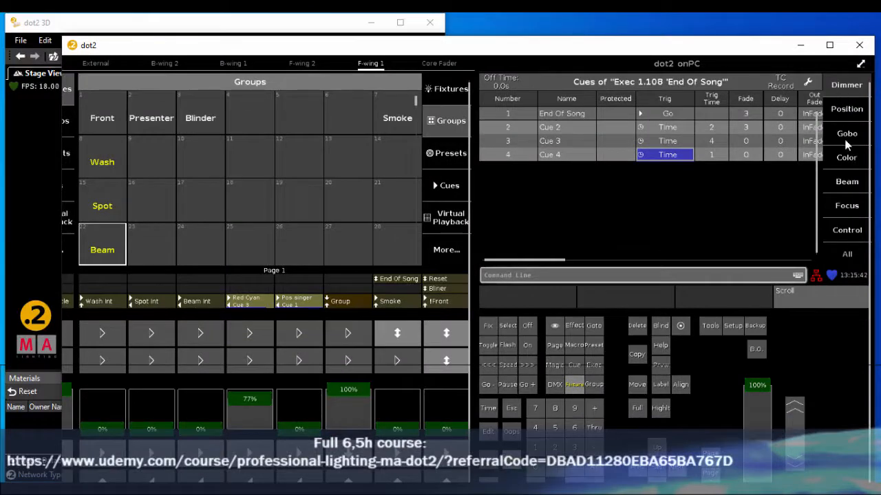
click(846, 159)
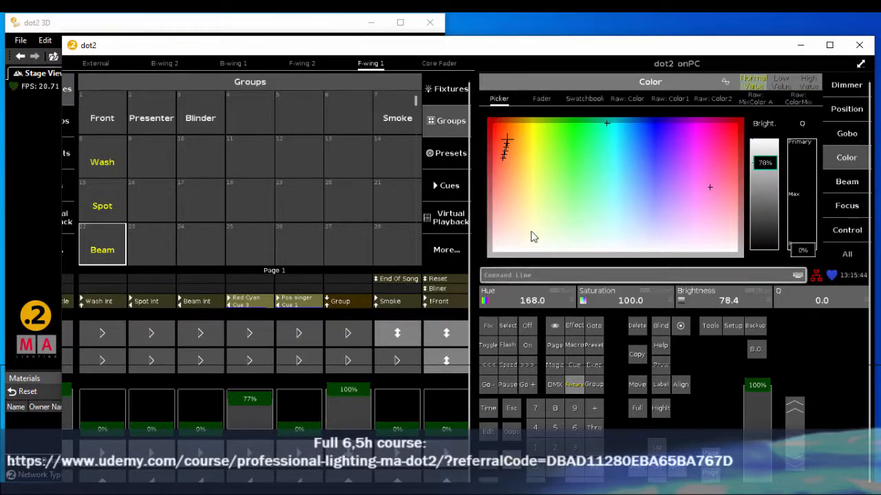
drag(531, 236, 492, 256)
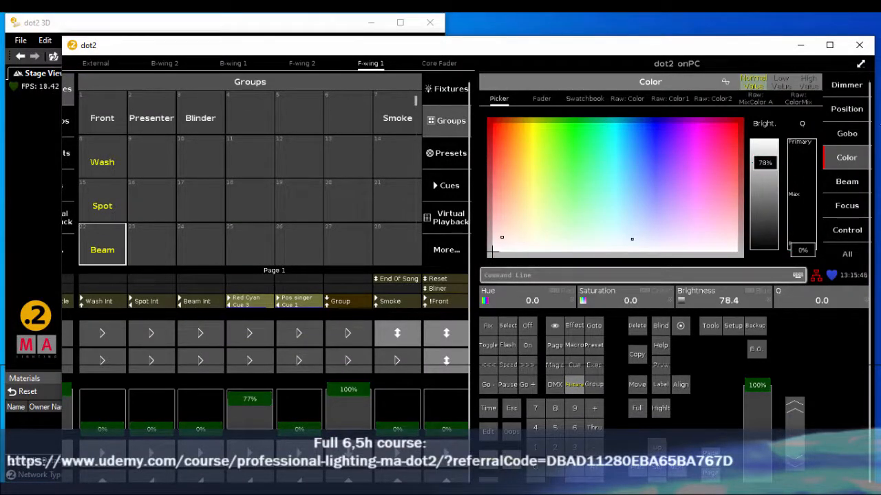
Step: Open the dimmer of the selected groups to 100% and narrow and reposition the console window to uncover the stage view
click(846, 85)
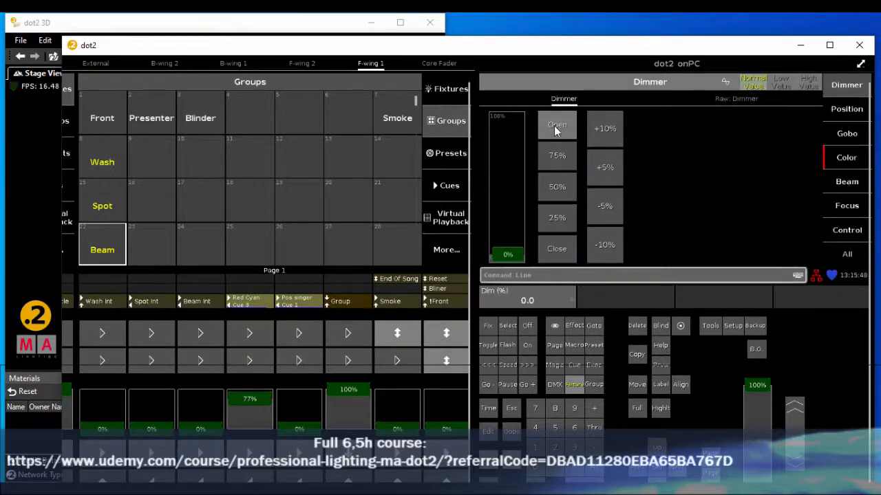
click(554, 125)
drag(635, 52, 599, 28)
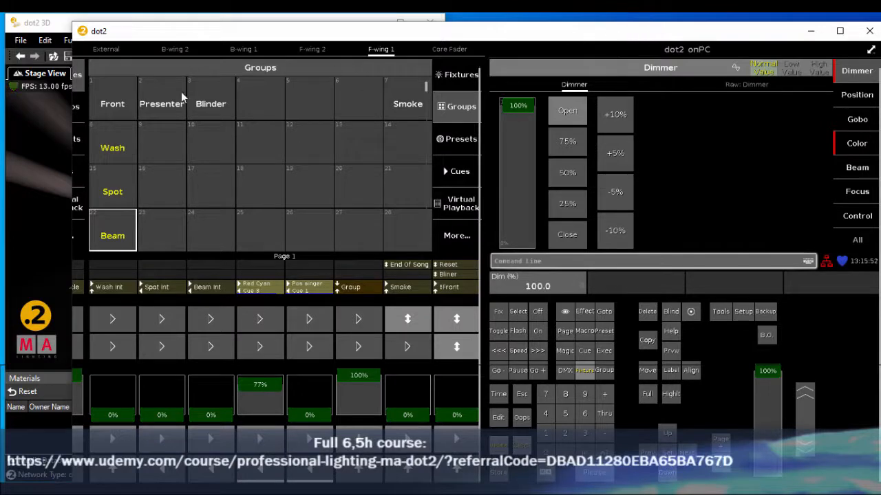
drag(71, 139, 448, 135)
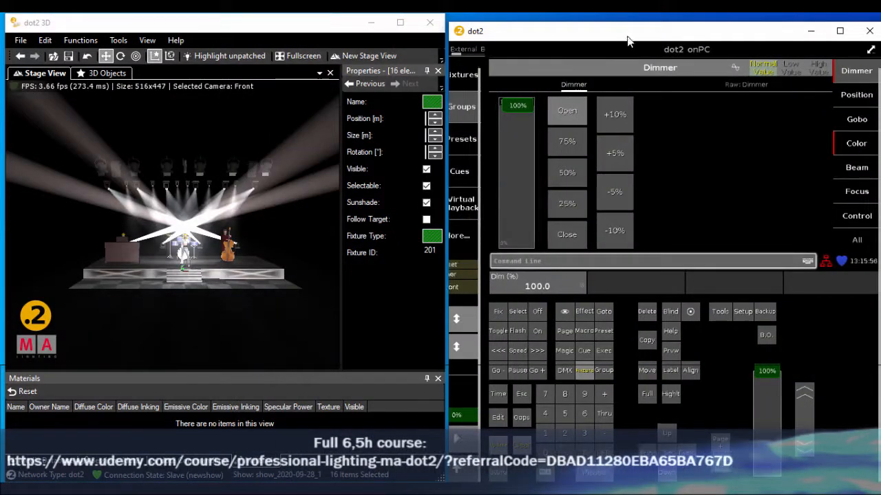
drag(629, 38, 542, 31)
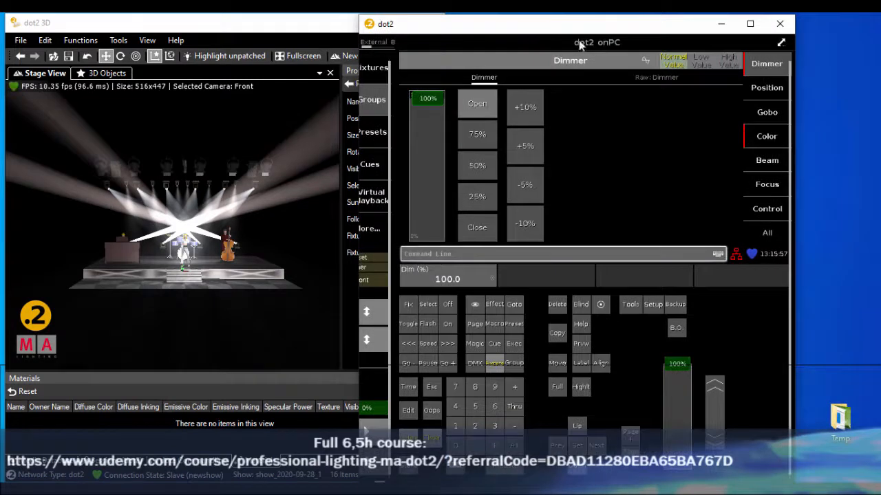
Step: Set the raw shutter value of the selected Wash, Spot and Beam fixtures to about 54
click(763, 161)
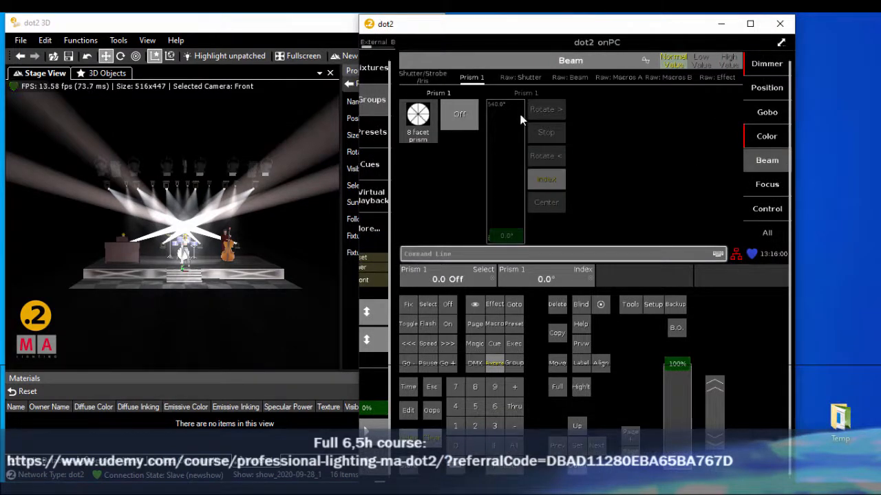
click(520, 78)
click(423, 219)
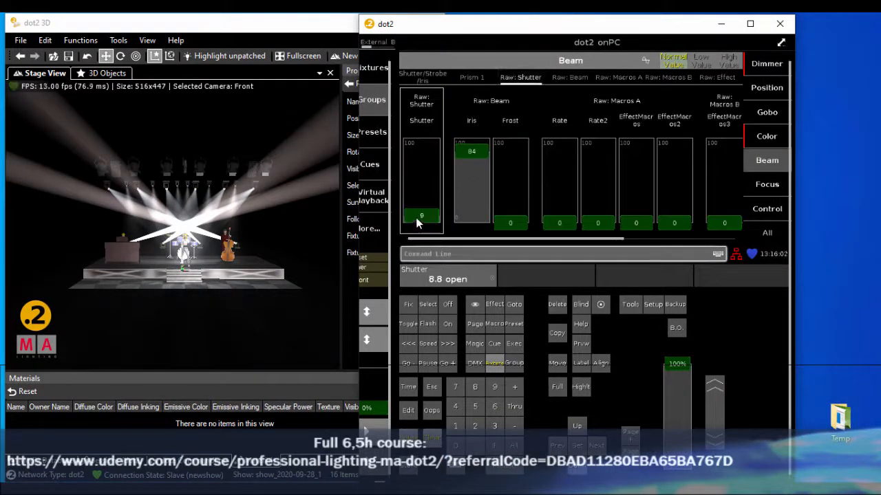
drag(420, 221, 423, 177)
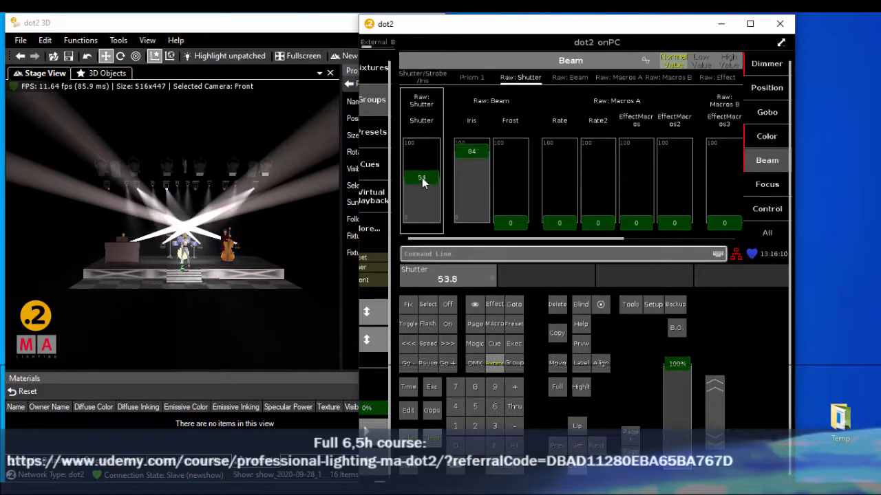
Step: Widen the console window to uncover the groups, select only Wash and set its raw shutter value to 52
drag(488, 31, 642, 41)
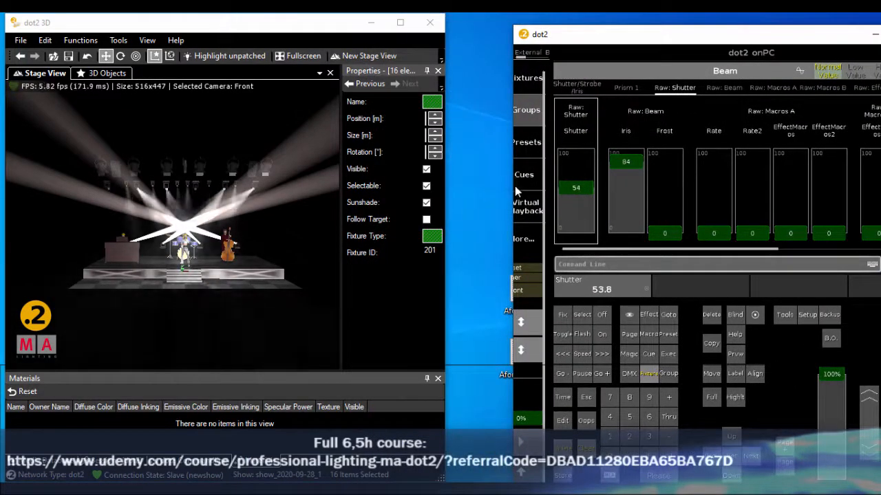
drag(513, 183, 355, 183)
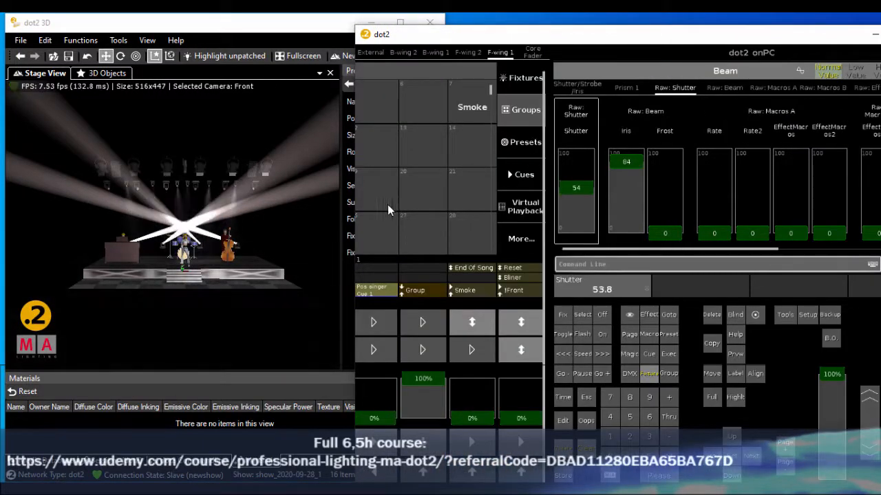
drag(352, 207, 238, 207)
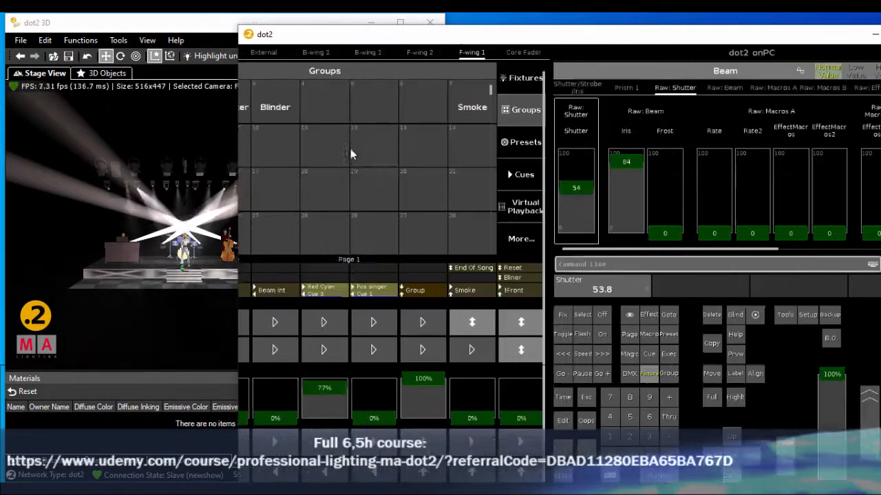
drag(497, 42, 643, 43)
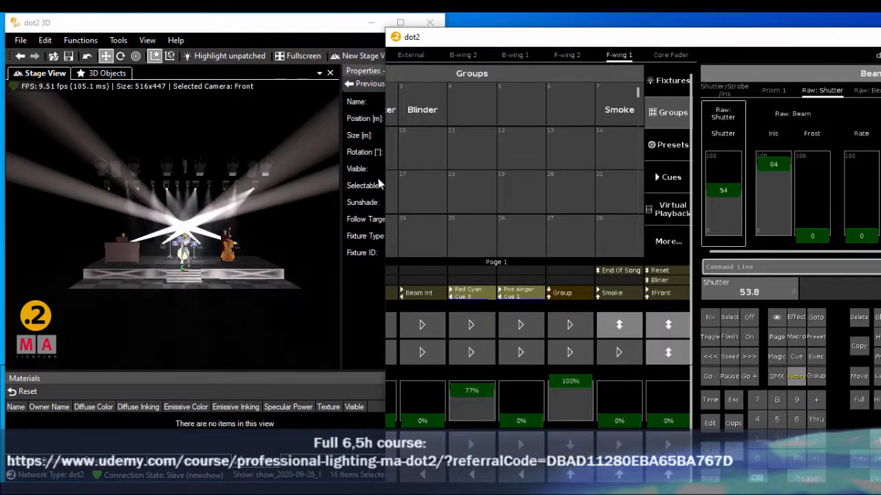
drag(384, 181, 252, 176)
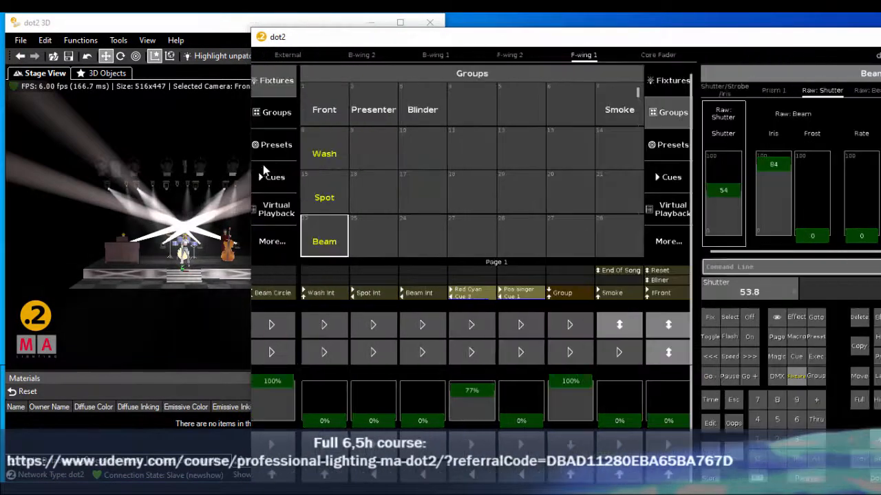
click(330, 154)
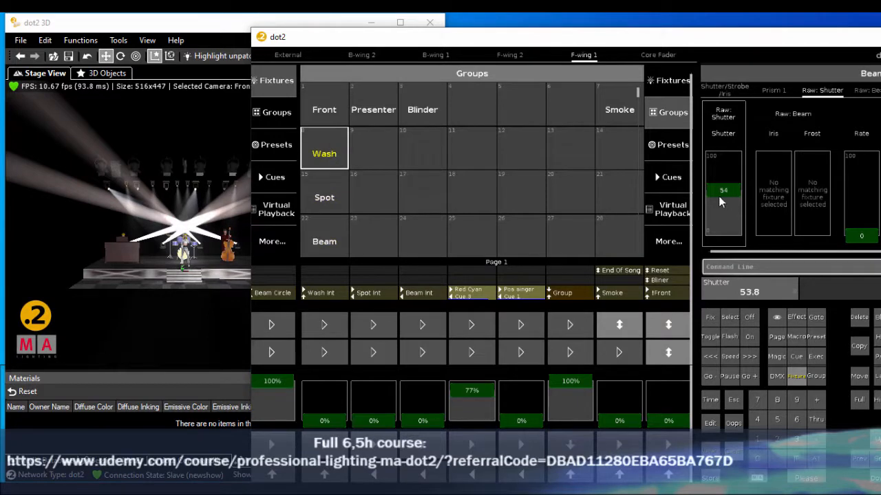
mouse_move(730, 191)
mouse_down()
mouse_move(720, 171)
mouse_move(720, 193)
mouse_move(720, 168)
mouse_move(715, 192)
mouse_up()
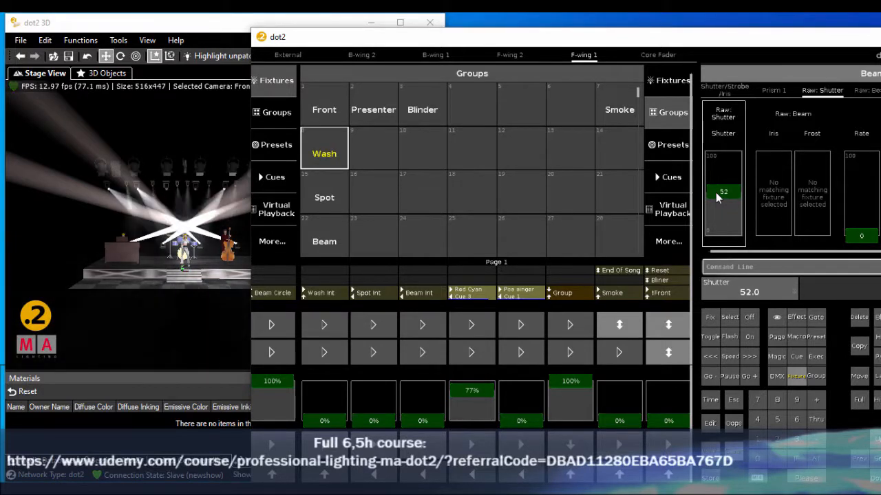
Step: Set the raw shutter value of the Spot group to 59 and that of the Beam group to 84
click(324, 195)
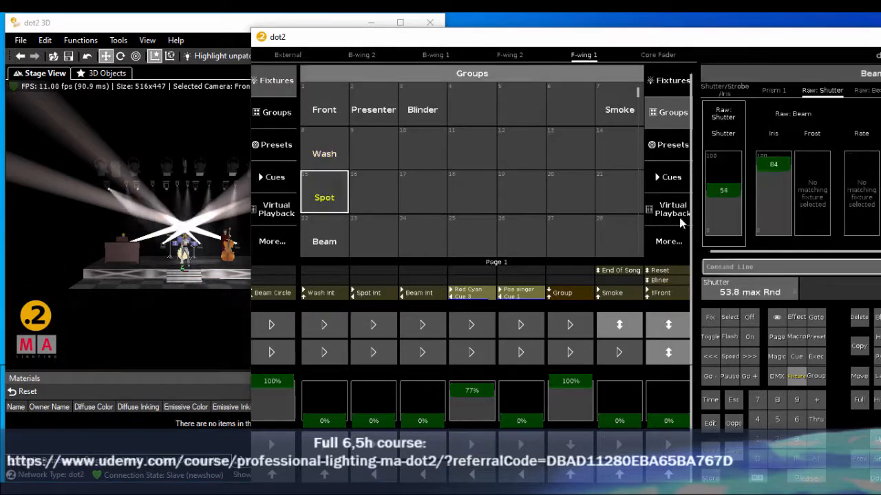
mouse_move(727, 192)
mouse_down()
mouse_move(716, 219)
mouse_move(717, 164)
mouse_move(717, 181)
mouse_up()
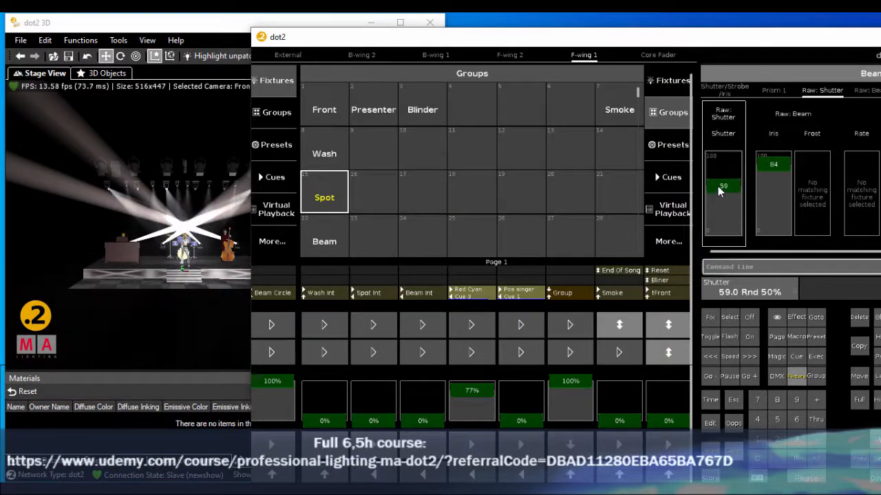
click(324, 238)
drag(723, 195, 715, 162)
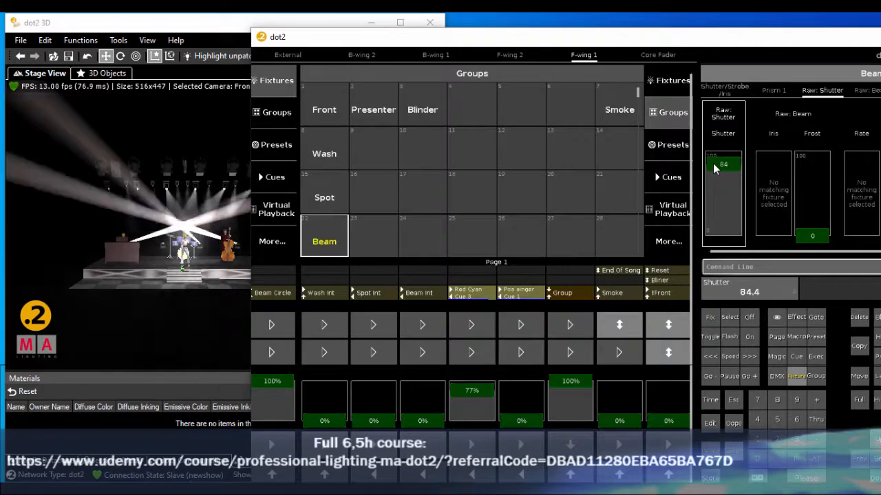
Step: Store the current programmer values as a preset in the first slot of the All preset pool
click(670, 148)
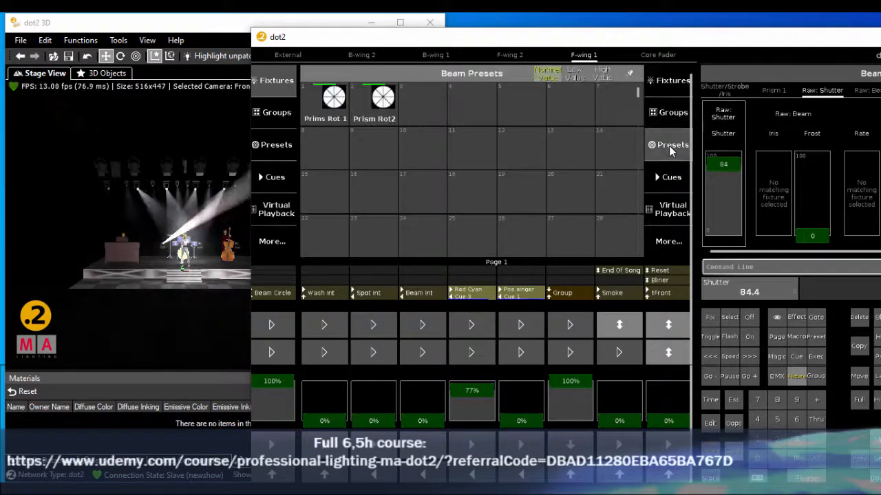
click(713, 476)
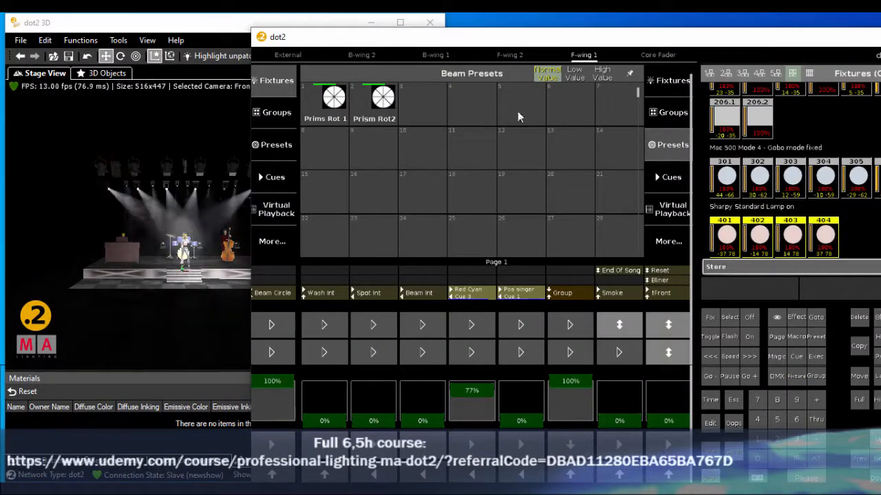
drag(722, 43, 528, 40)
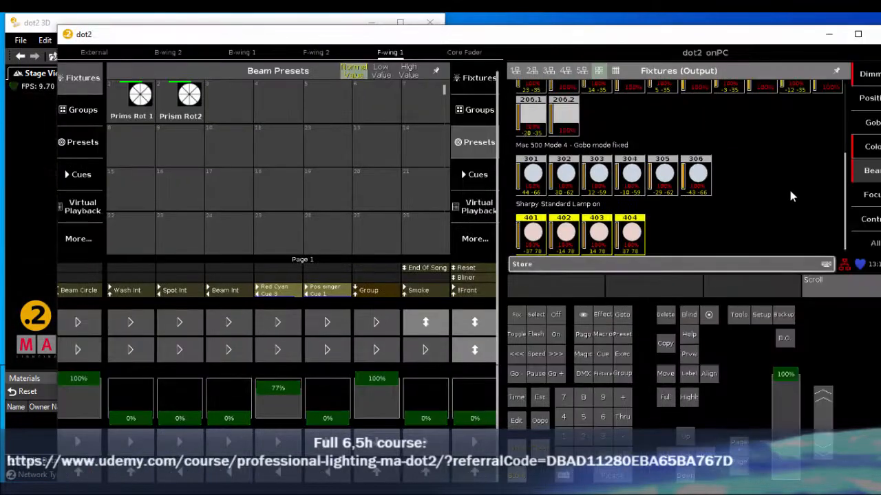
click(874, 244)
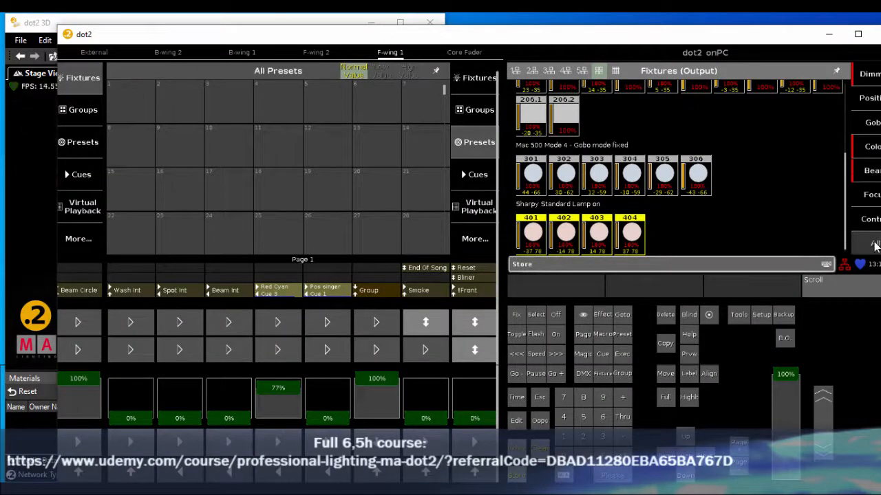
click(516, 477)
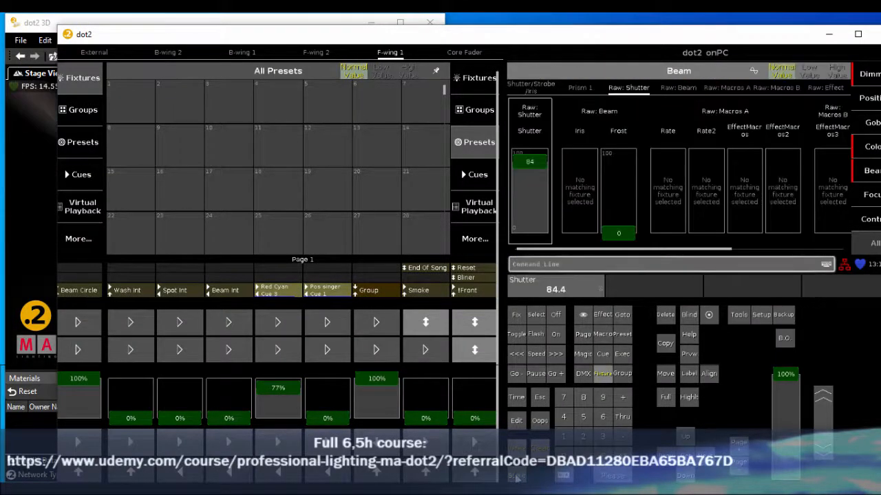
click(516, 477)
click(144, 87)
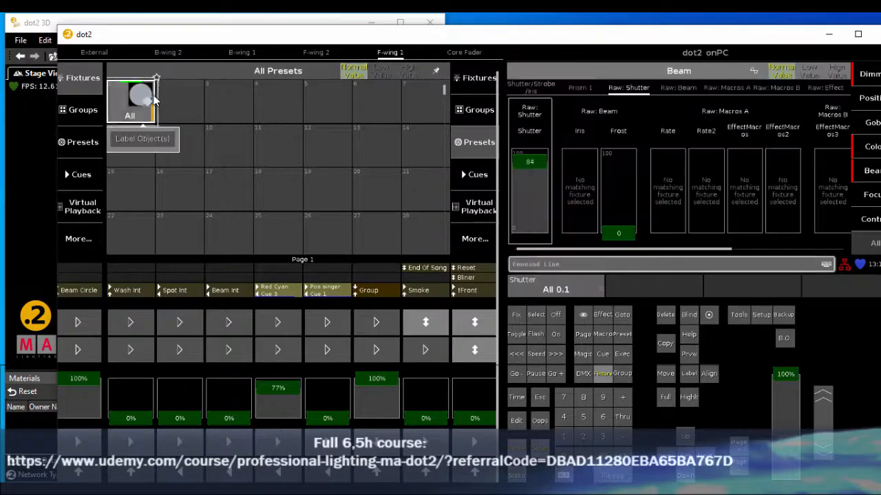
Step: Label the new All preset Strobe and clear the programmer
click(144, 135)
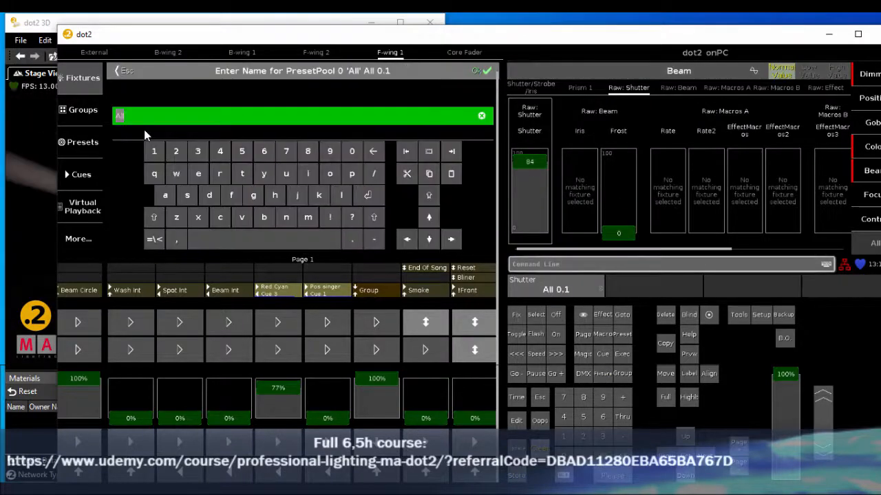
text(Strobe)
key(Return)
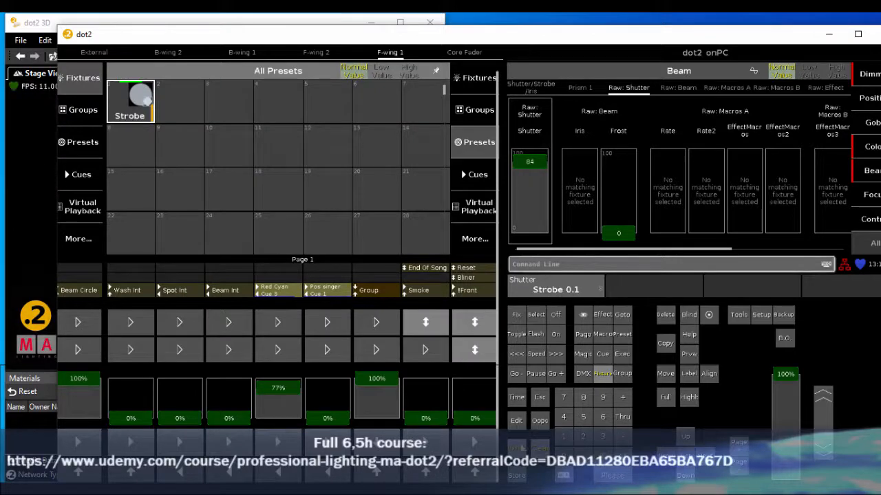
click(541, 448)
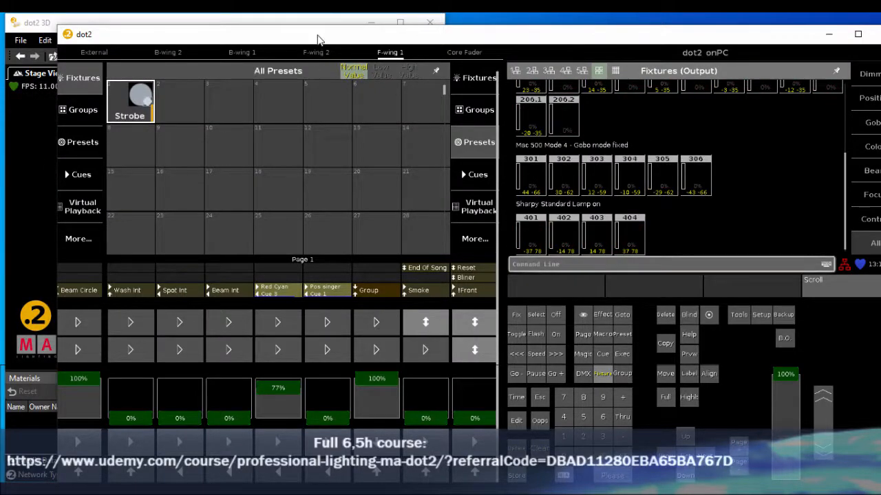
Step: Apply the Strobe preset to the fixtures and store it on the empty executor between End Of Song and Smoke
drag(319, 39, 628, 38)
click(444, 105)
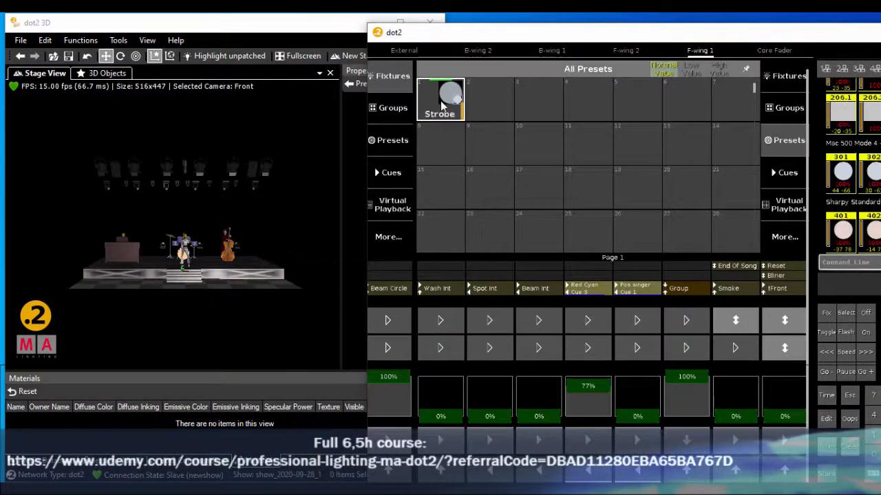
click(825, 469)
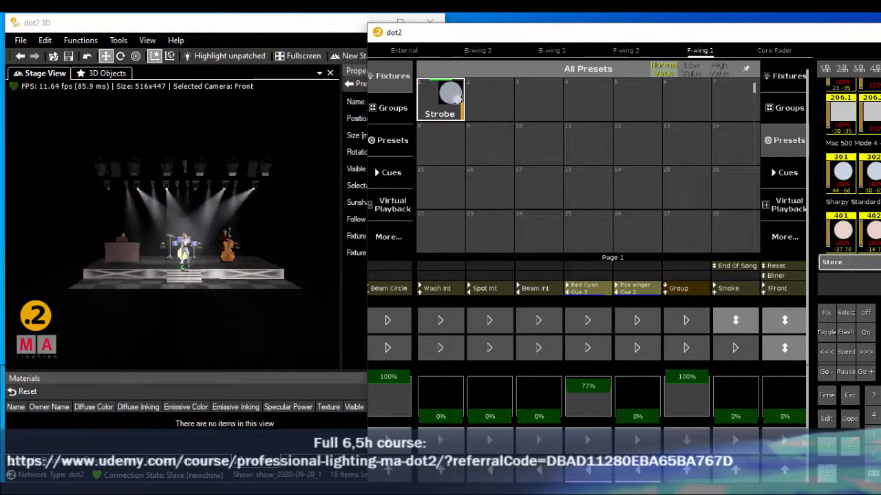
click(742, 351)
Step: Name the newly stored executor and its cue Strobe, and clear the programmer
click(735, 253)
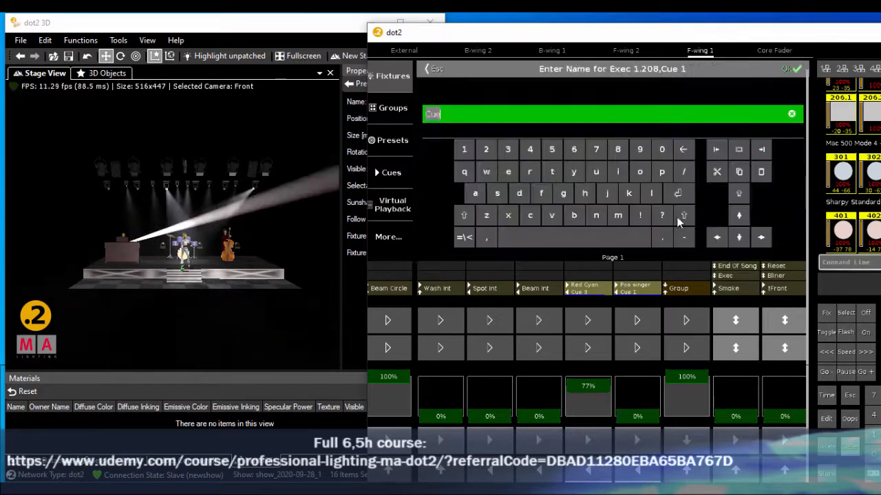
text(S)
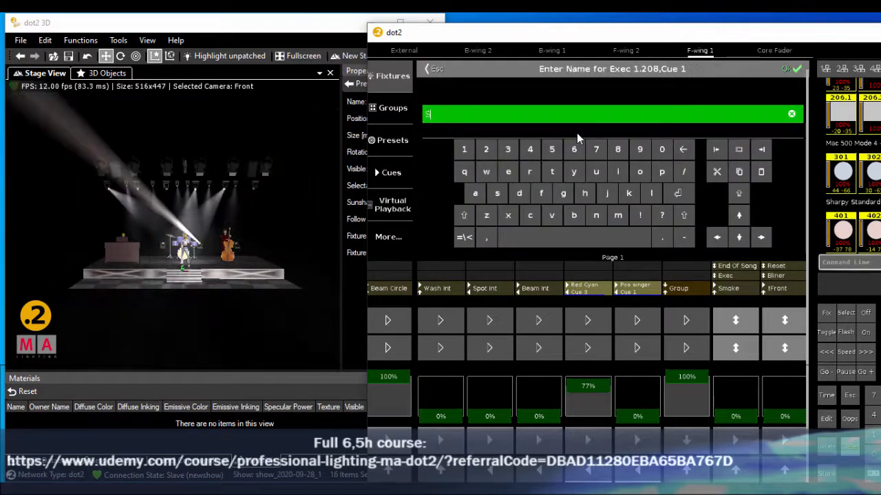
text(trobe)
key(Return)
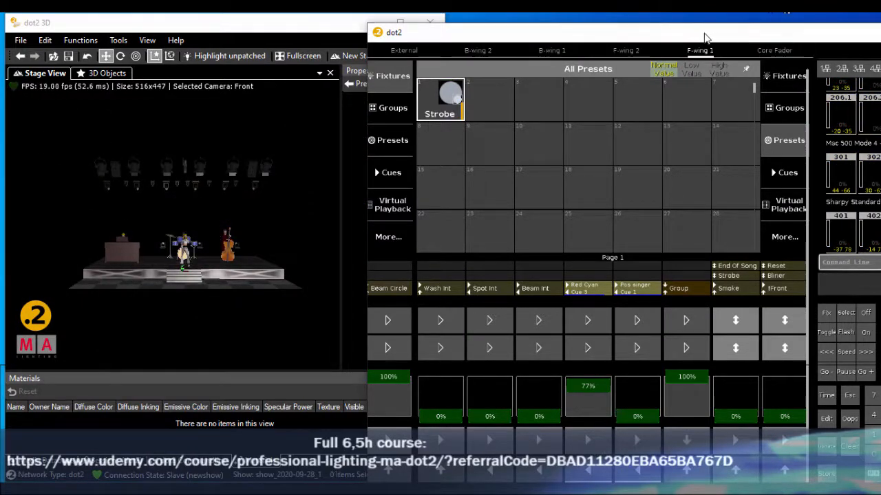
Step: Uncover the Strobe executor and test it by toggling it on and off
drag(708, 36, 662, 26)
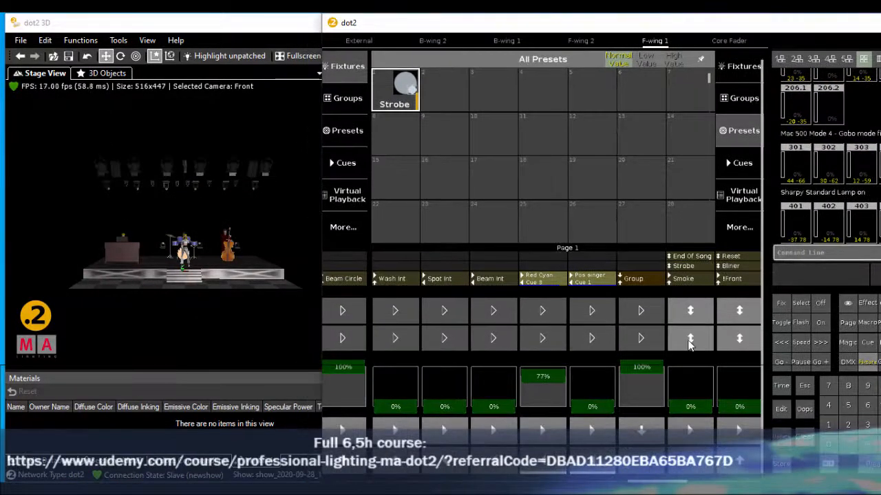
click(690, 344)
click(690, 344)
Step: Raise the Wash Int, Spot Int and Beam Int faders to 83%, 67% and 69%
drag(389, 407, 397, 381)
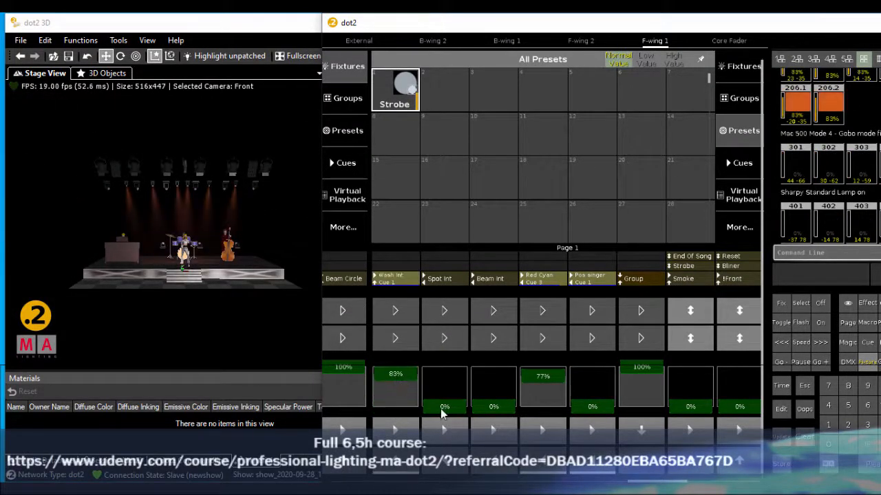
drag(444, 413, 452, 383)
drag(492, 408, 500, 381)
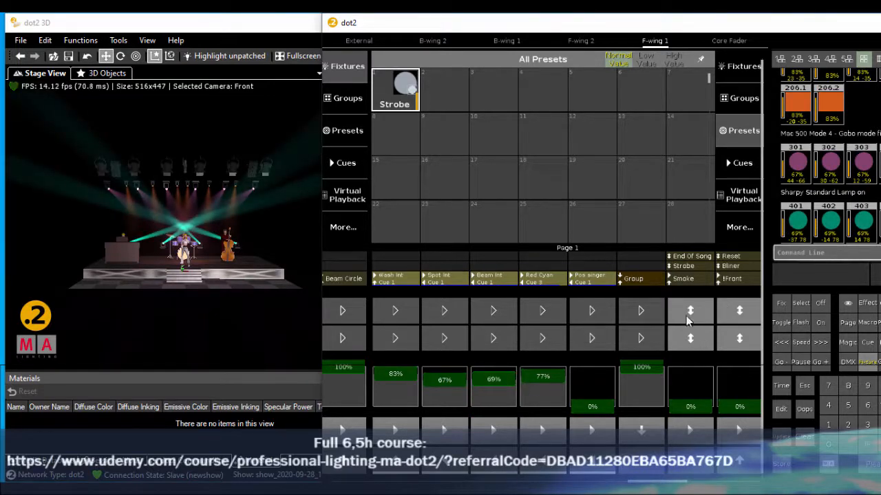
Step: Change the Strobe executor's button function to Flash and return to the preset pool
click(684, 268)
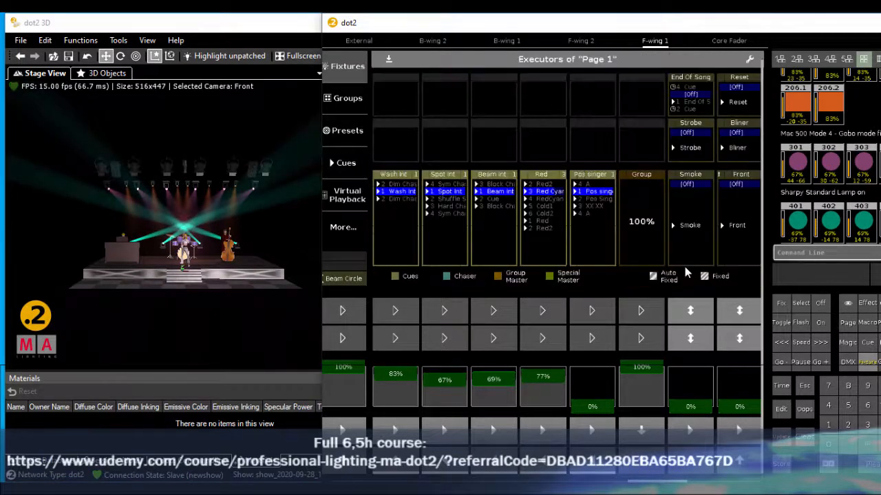
click(694, 138)
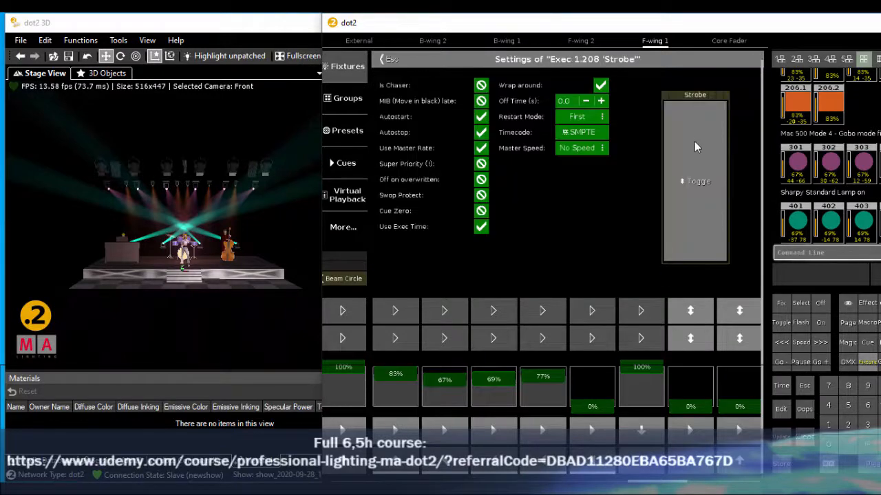
click(695, 178)
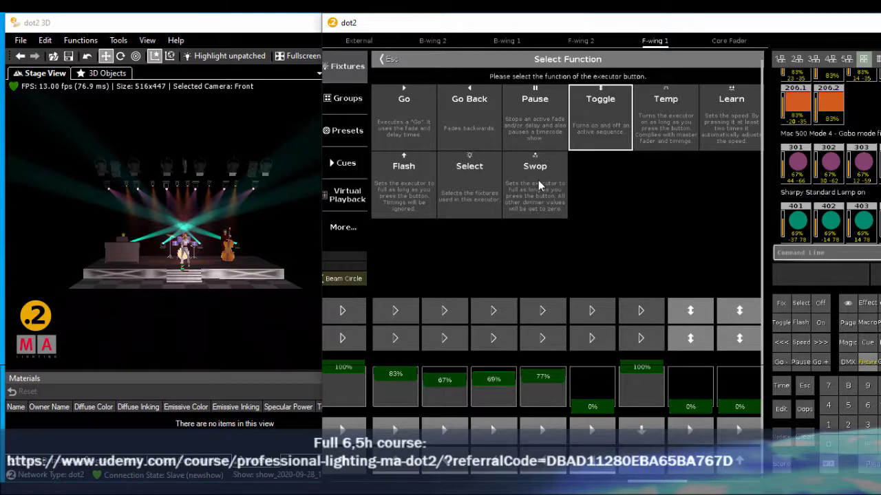
click(409, 184)
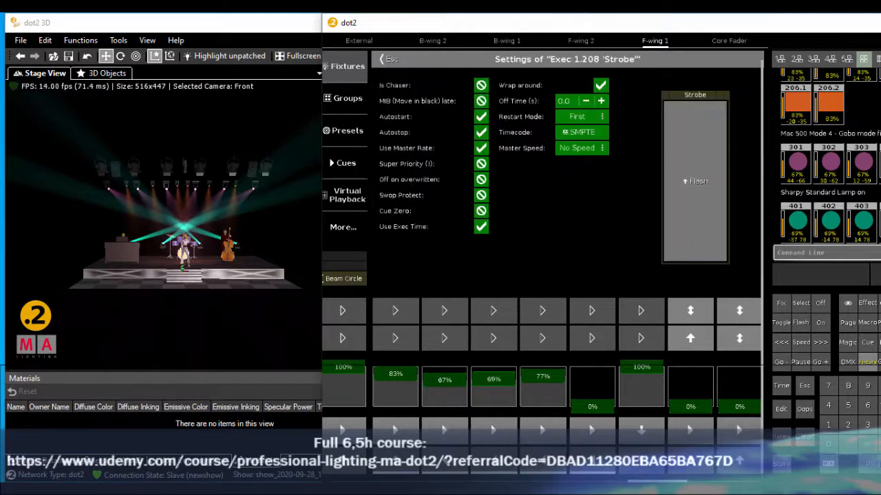
click(392, 65)
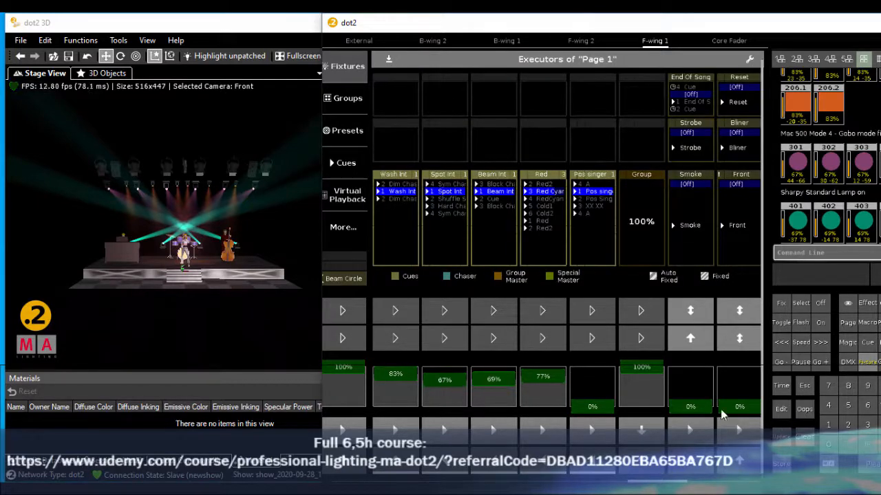
click(388, 58)
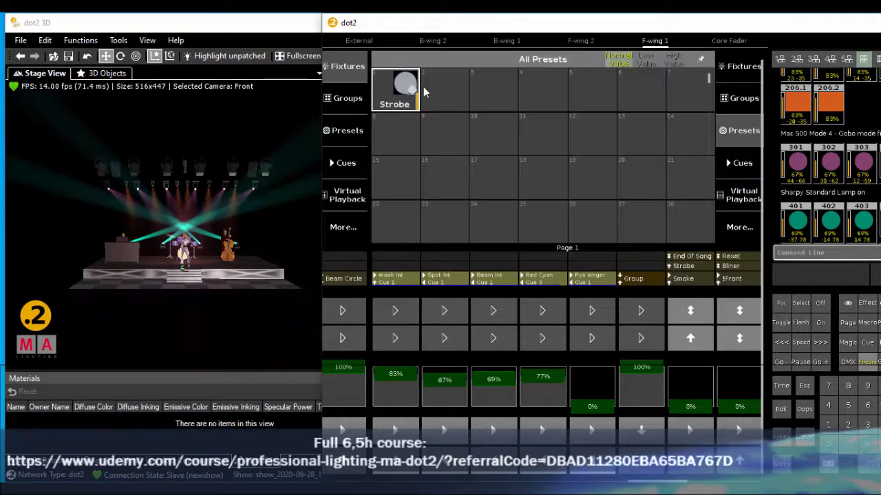
Step: Test the Strobe executor by flashing it over the running wash, spot and beam look
click(692, 337)
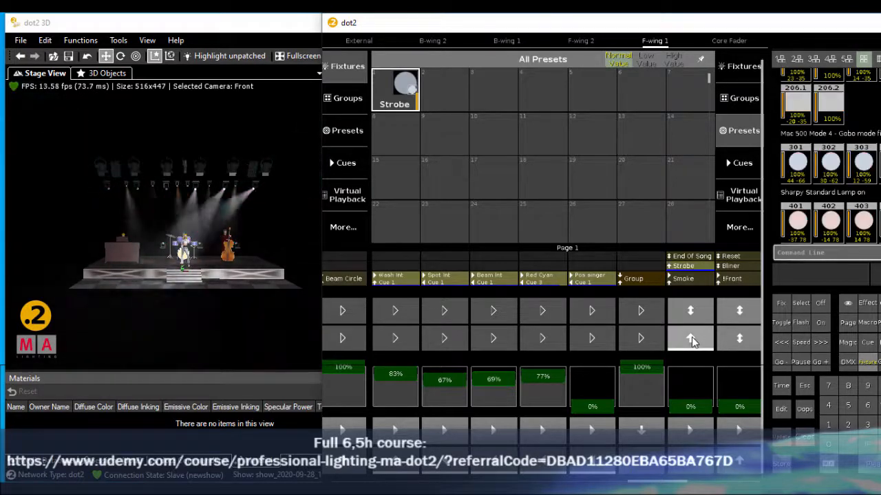
drag(692, 336, 690, 337)
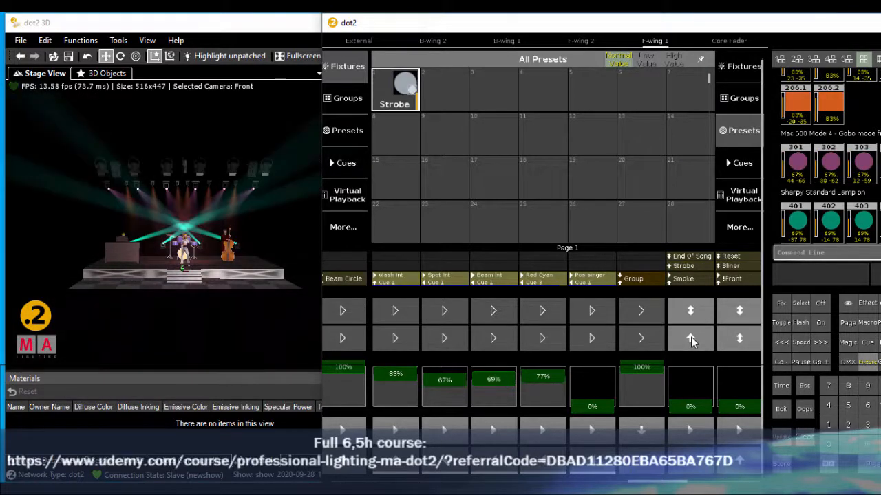
Step: Maximize the console window and show the virtual playbacks of F-wing 2 on page 1
drag(809, 25, 652, 20)
drag(806, 22, 709, 21)
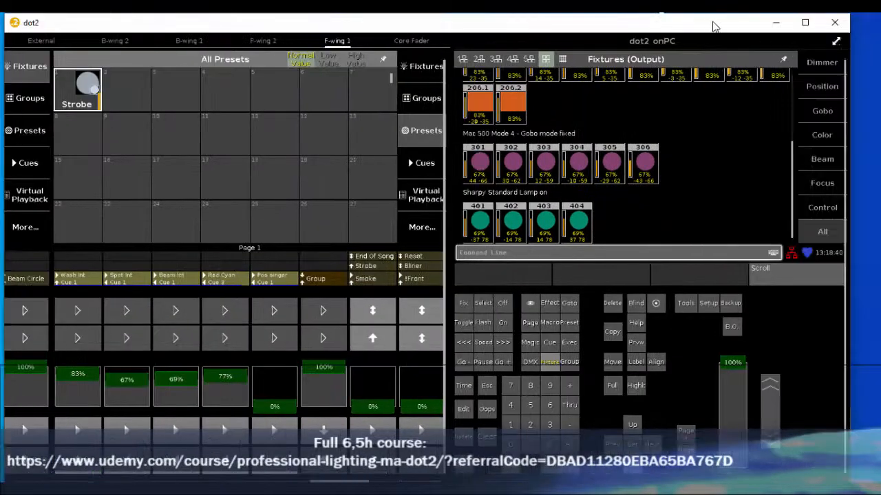
click(807, 22)
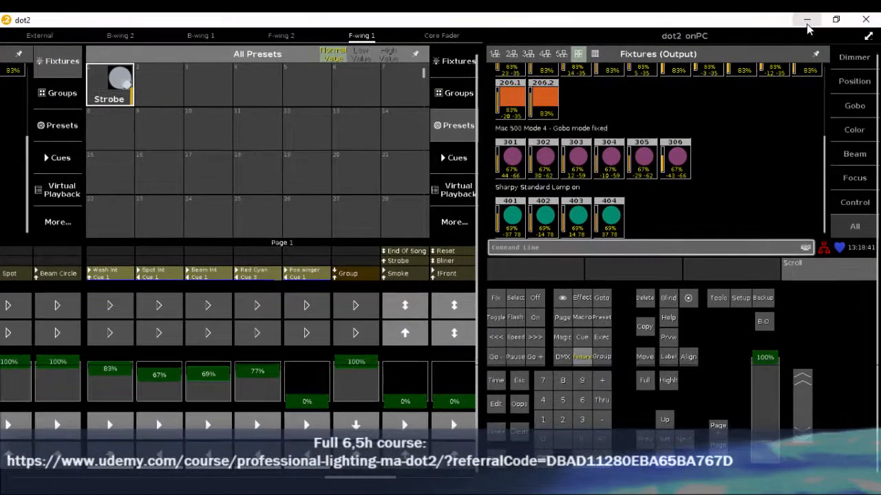
click(362, 37)
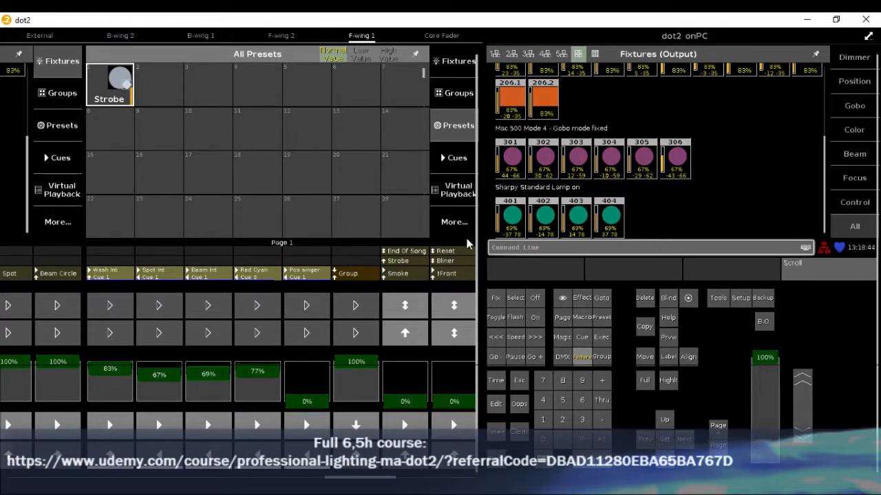
click(456, 192)
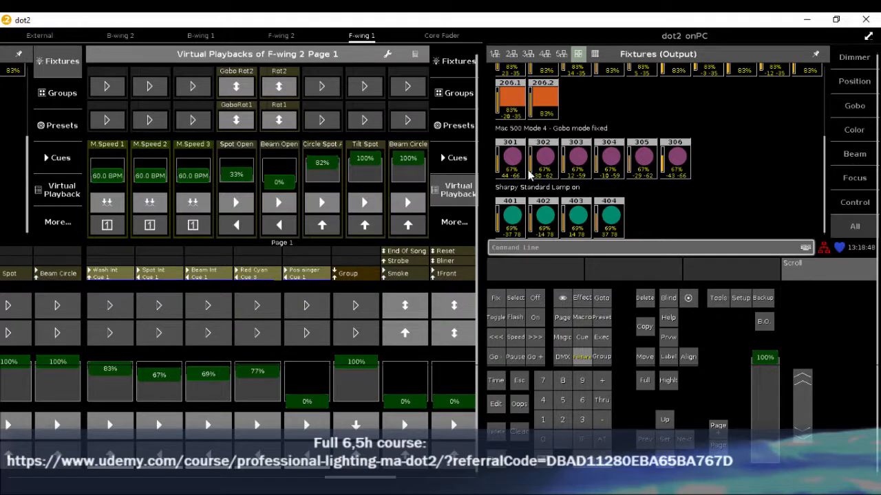
Step: Uncover the 3D stage, lower the Wash, Spot, Beam and Red faders to 0%, and raise the Front fader to 100%
drag(452, 23, 814, 29)
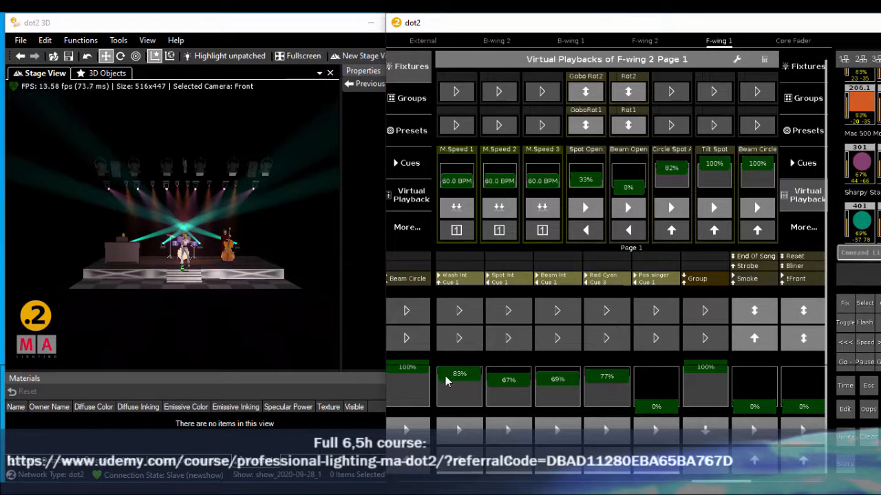
drag(447, 383, 523, 432)
drag(564, 382, 577, 416)
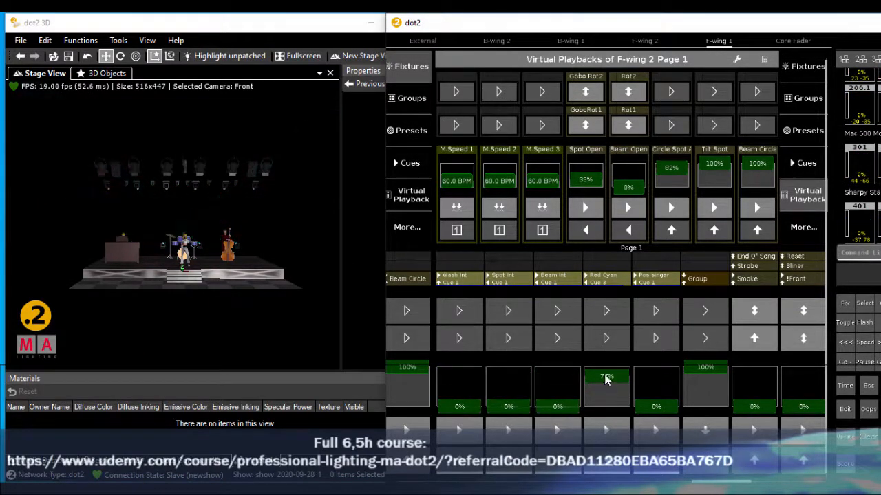
drag(606, 380, 607, 421)
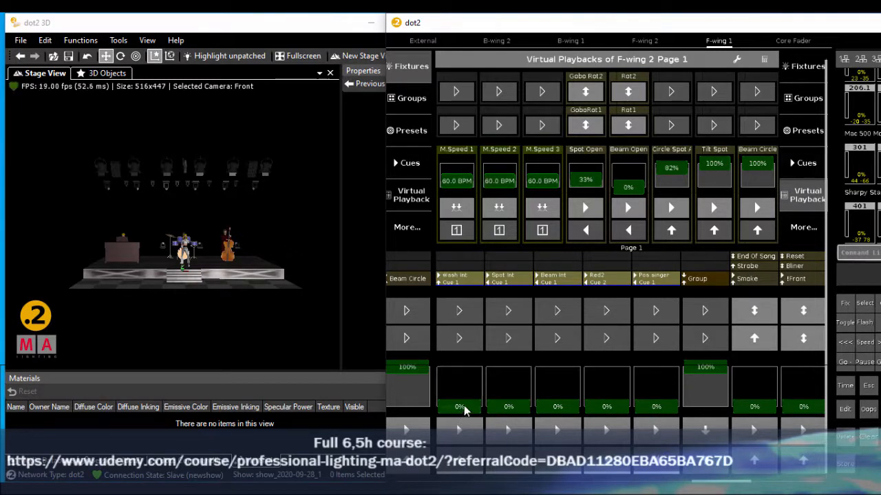
drag(465, 406, 465, 416)
drag(807, 410, 802, 356)
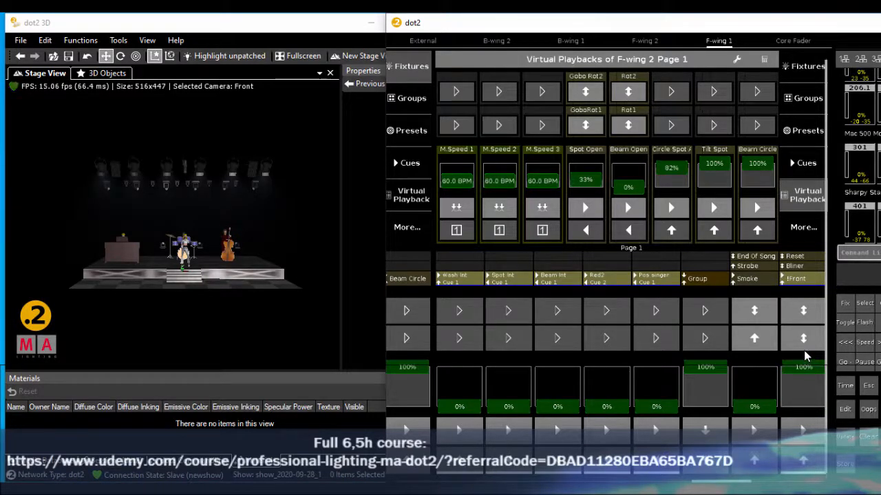
Step: In the 3D rendering settings, set Beam Intensity to 160 and Point Light Color to 47%, and slightly raise Spot Intensity
click(310, 24)
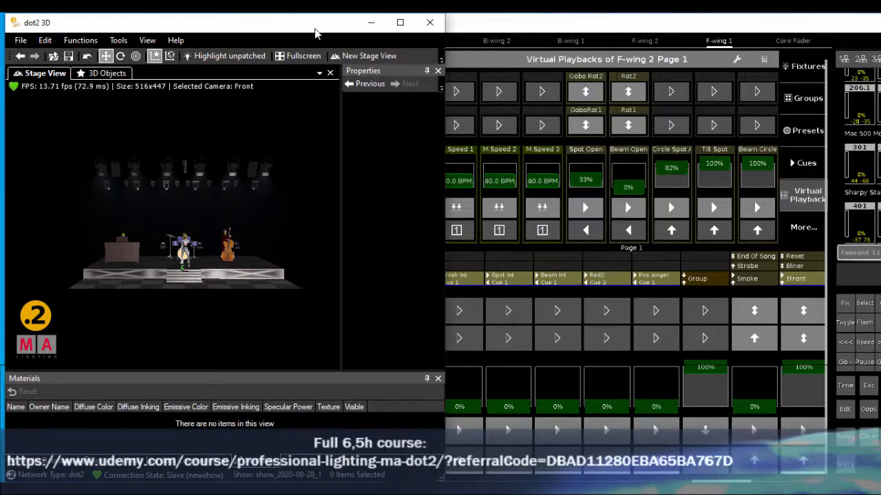
click(439, 61)
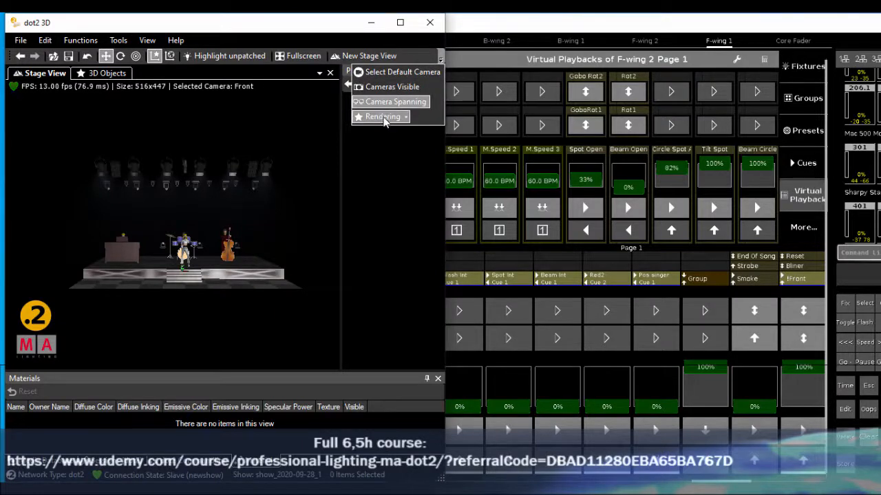
click(383, 118)
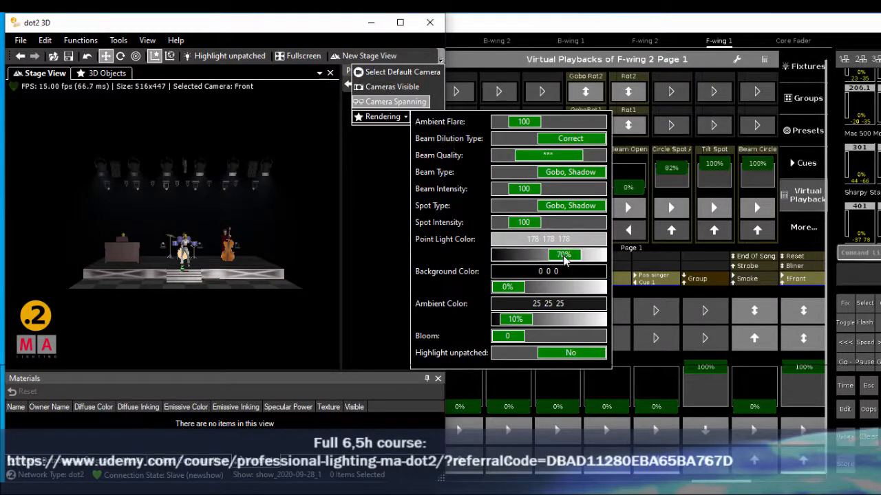
drag(564, 259, 543, 259)
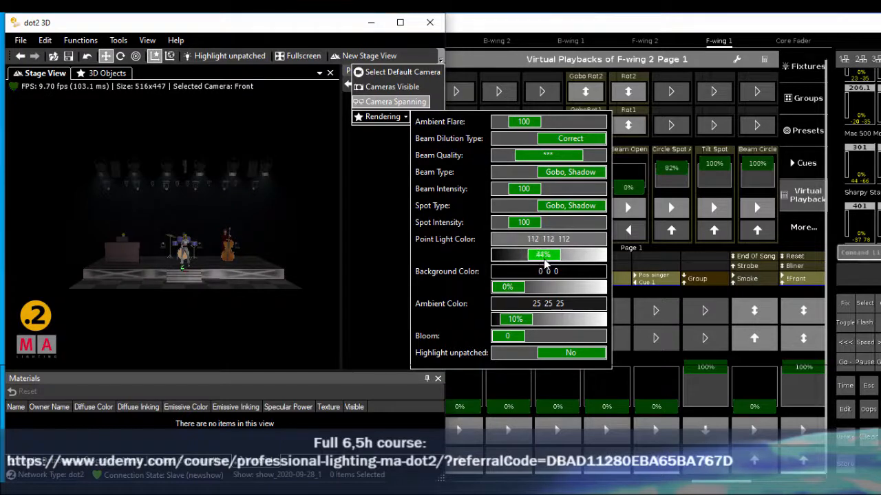
mouse_move(519, 189)
mouse_down()
mouse_move(536, 193)
mouse_move(528, 196)
mouse_up()
drag(527, 222, 533, 227)
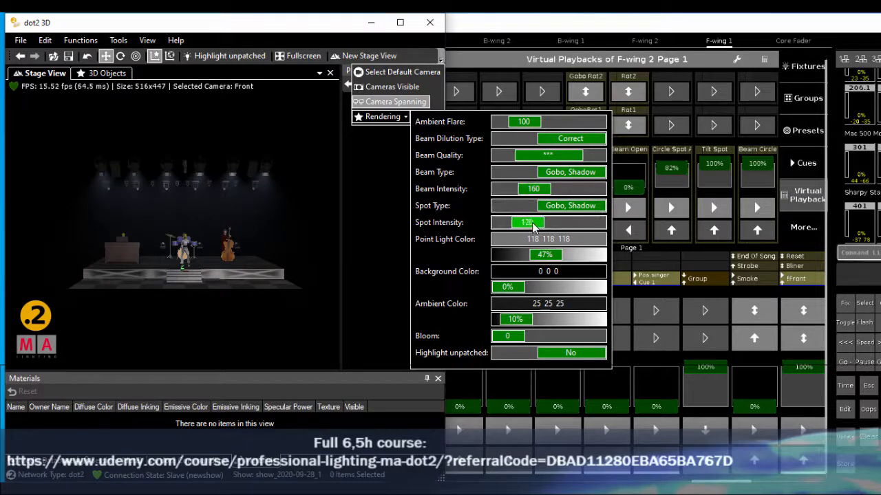
click(361, 129)
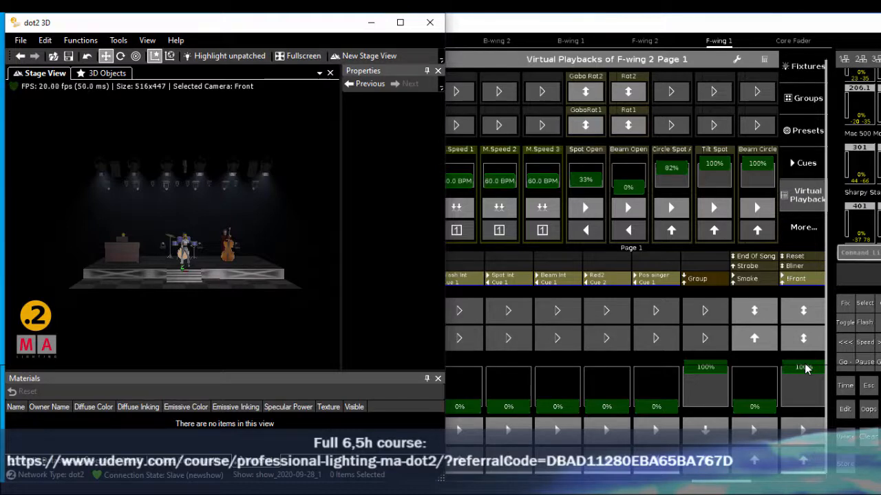
Step: Lower the Front fader to 0% and test the Smoke fader by raising it to 100% and returning it to 0%
drag(806, 369, 760, 367)
click(757, 410)
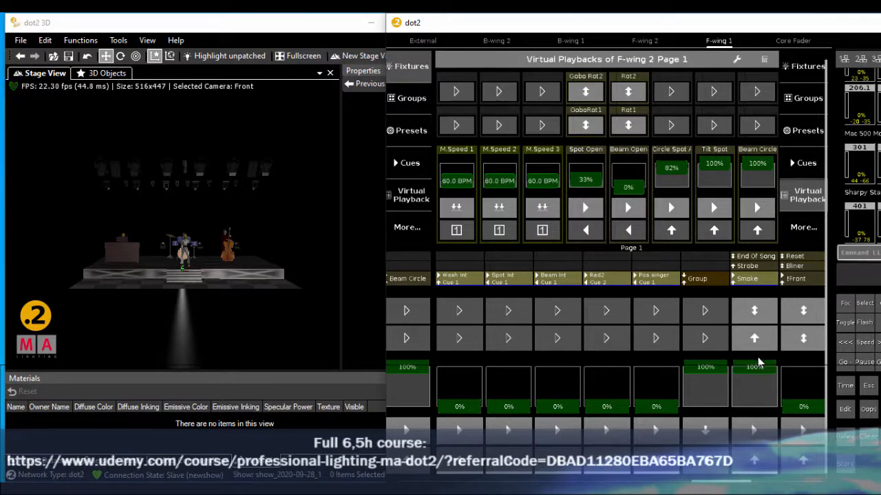
drag(759, 366, 754, 421)
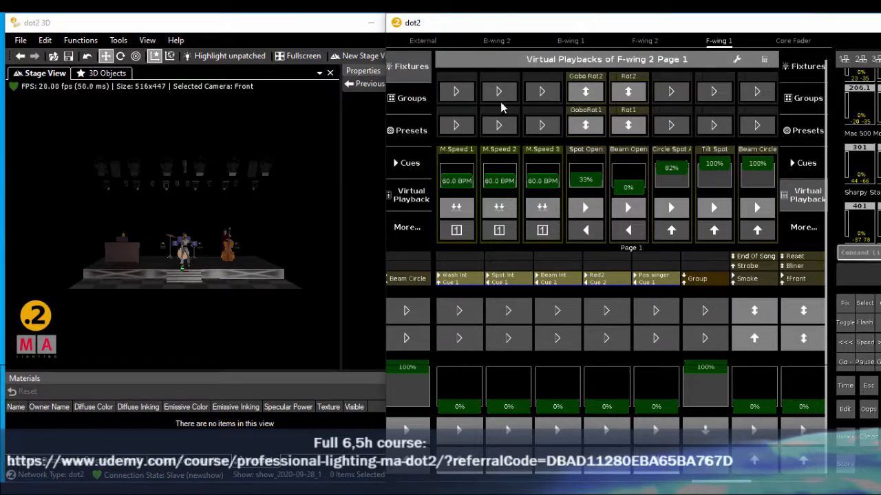
Step: Select the Presenter group and turn its light on
click(806, 102)
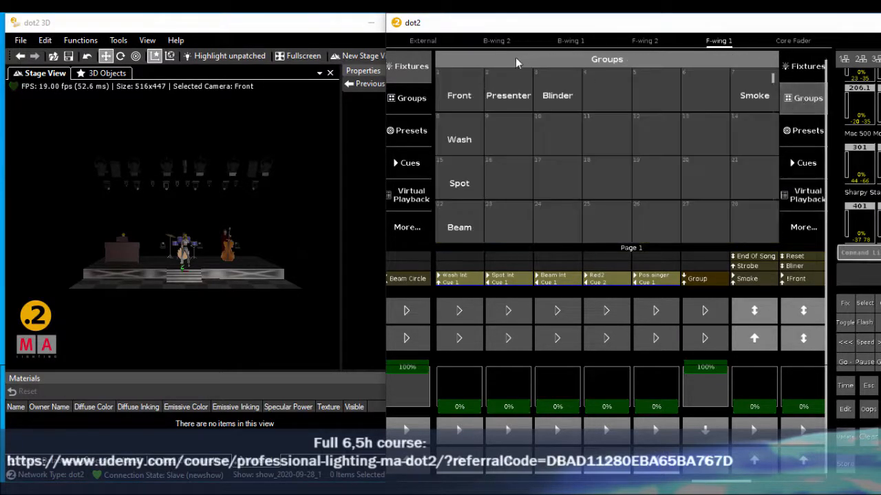
click(513, 100)
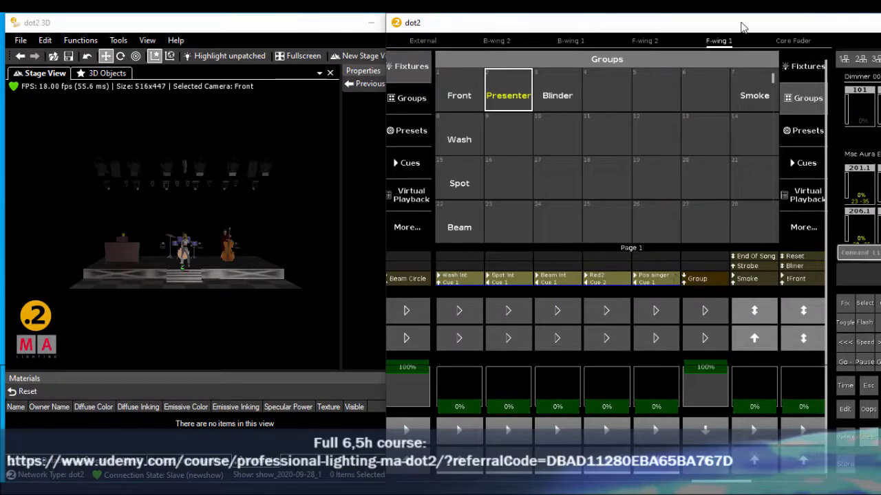
drag(742, 26, 633, 26)
click(845, 449)
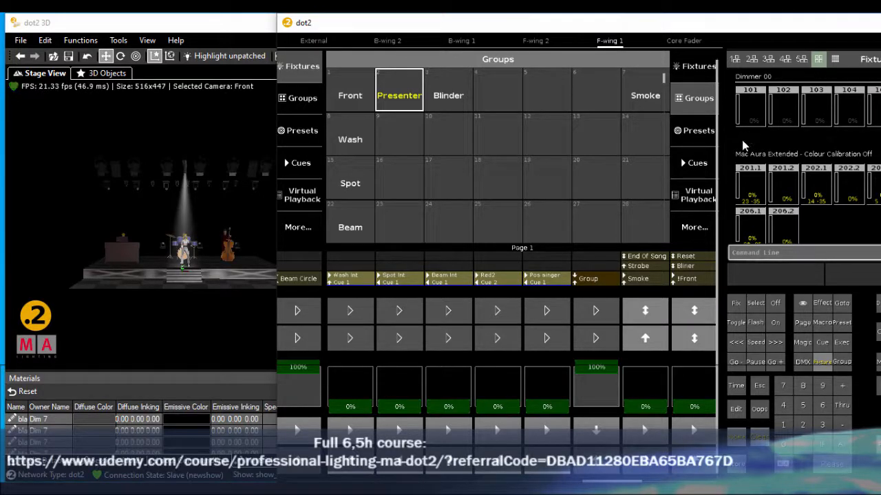
Step: Store the Presenter light on the first empty core fader executor, name it Presenter, and clear the programmer
click(681, 41)
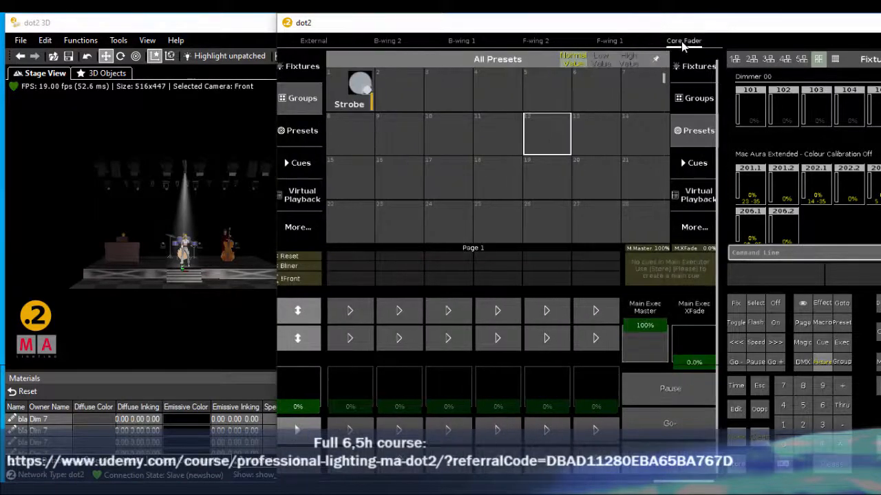
click(734, 465)
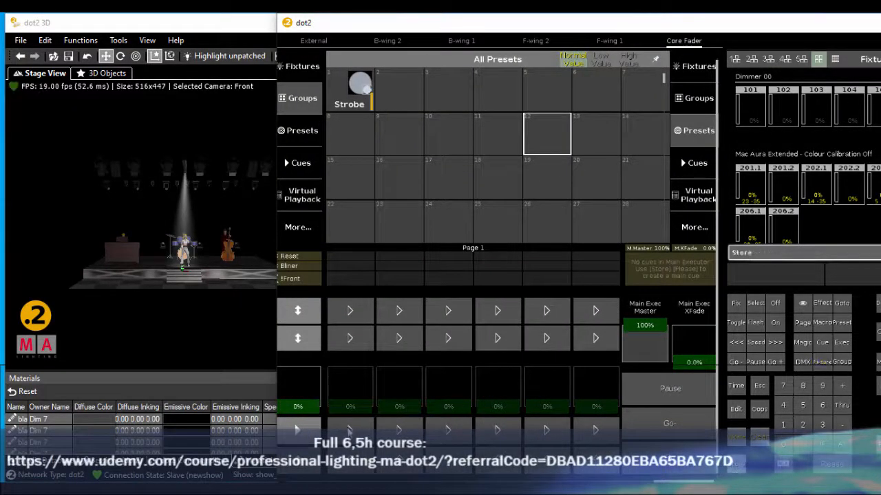
click(348, 430)
click(357, 254)
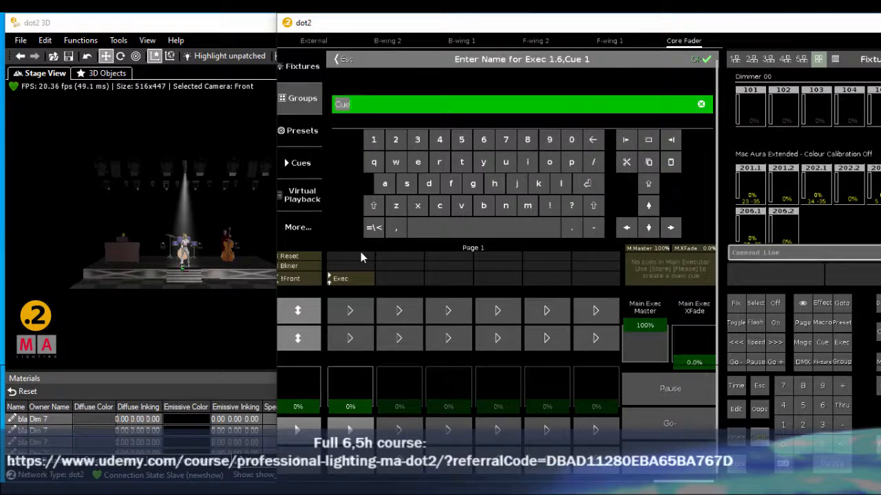
text(Presester)
key(Return)
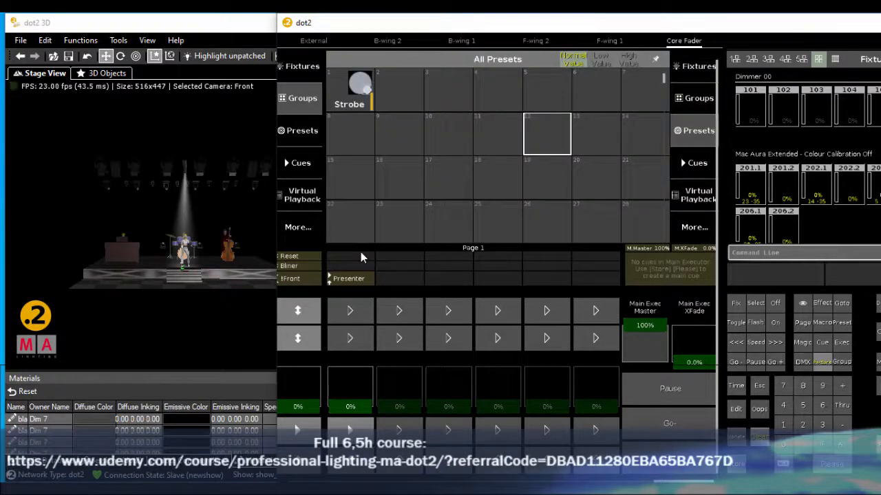
click(760, 441)
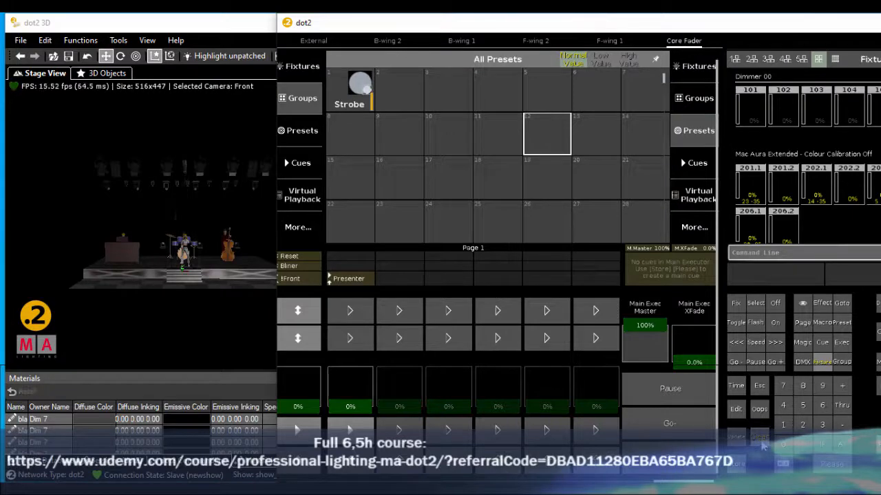
Step: Show the virtual playbacks beside F-wing 1, trigger the Reset executor, and raise the Presenter fader to 100%
click(610, 40)
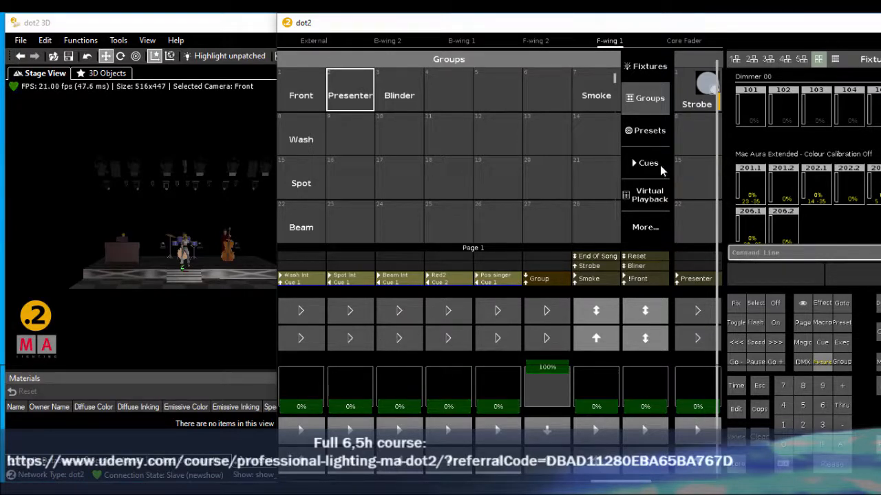
click(647, 200)
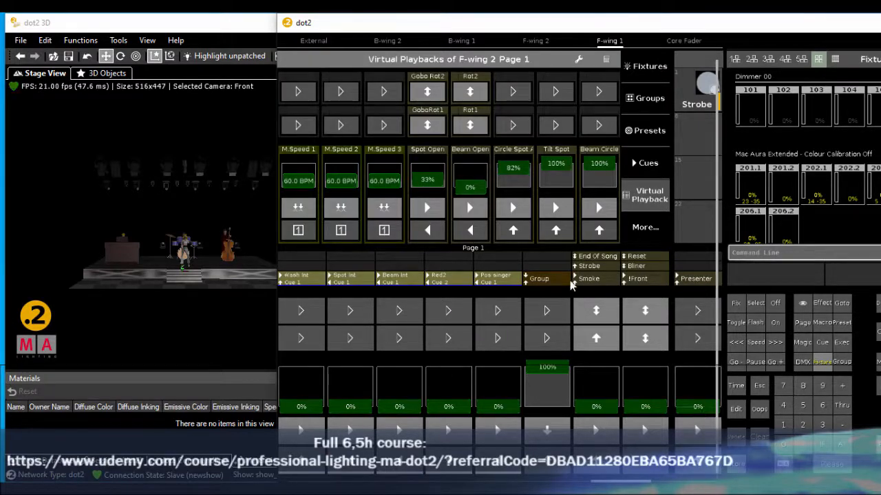
click(644, 312)
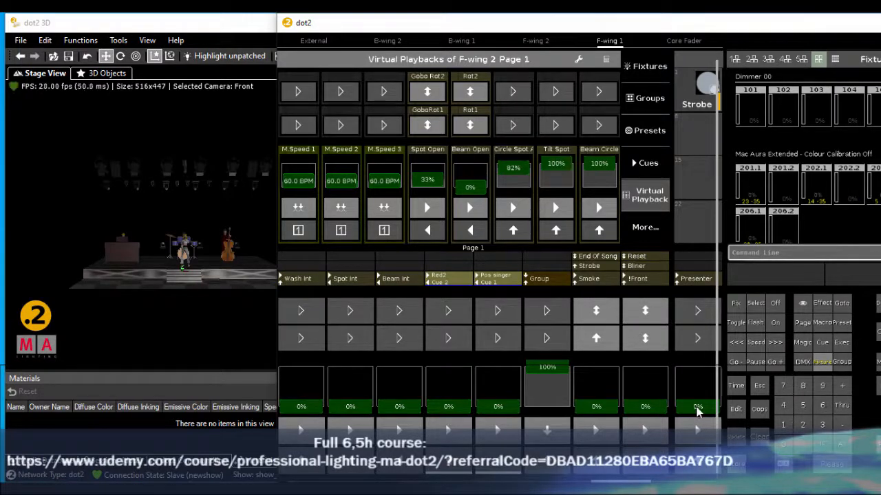
drag(697, 411, 705, 362)
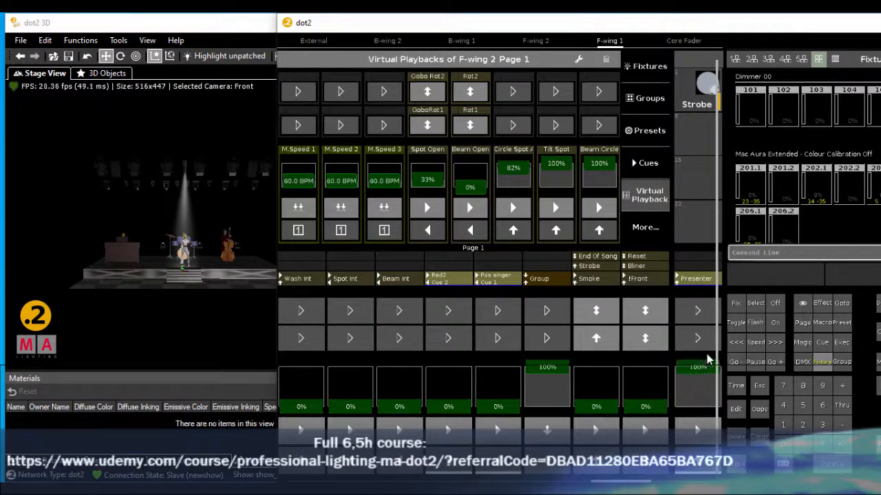
Step: Switch the colour executor to Red, start GoboRot1, and lower the Circle Spot, Tilt Spot and Beam Circle faders to 0%
click(450, 432)
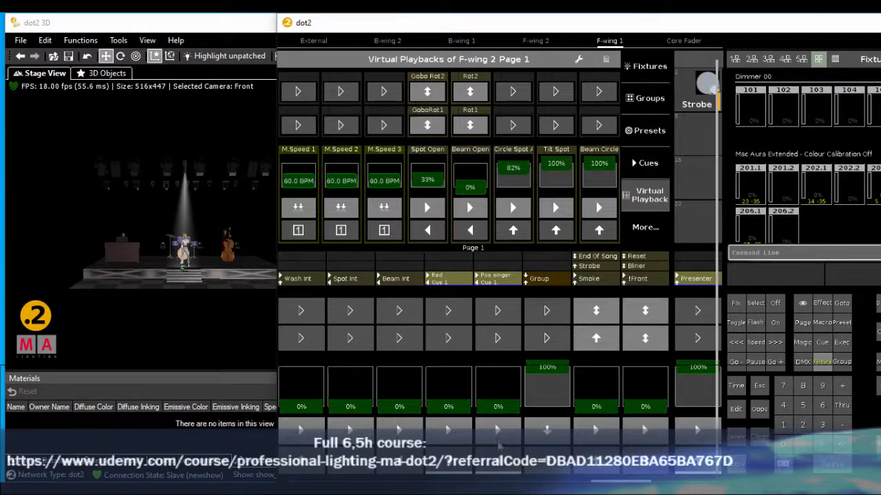
click(427, 126)
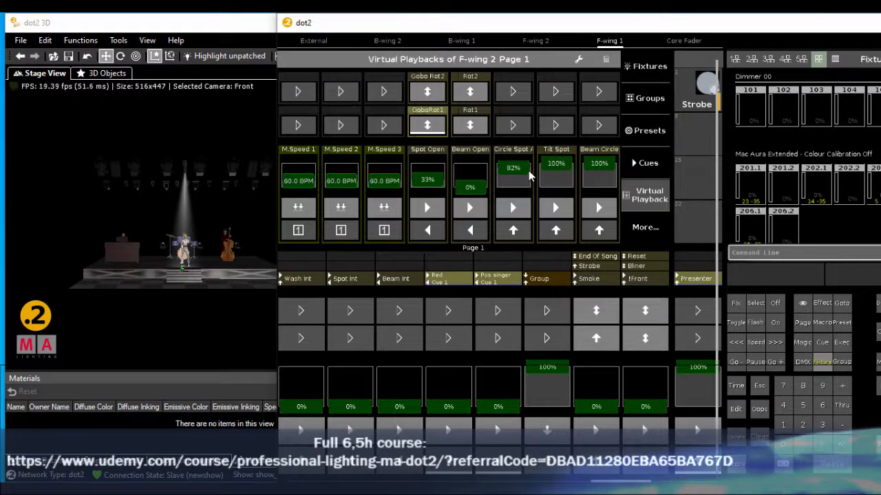
drag(560, 168, 560, 199)
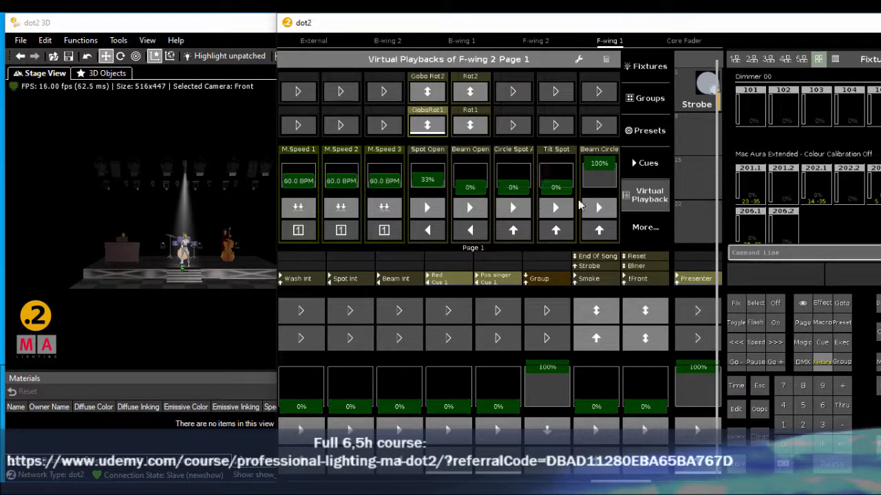
drag(599, 165, 607, 206)
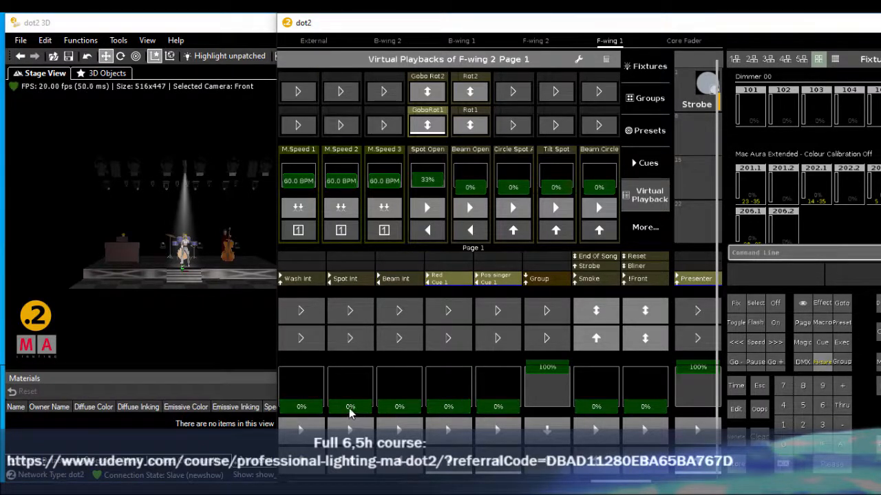
Step: Raise the Spot fader to 100% and increase Beam Intensity above 160 in the 3D rendering settings
drag(349, 407, 353, 366)
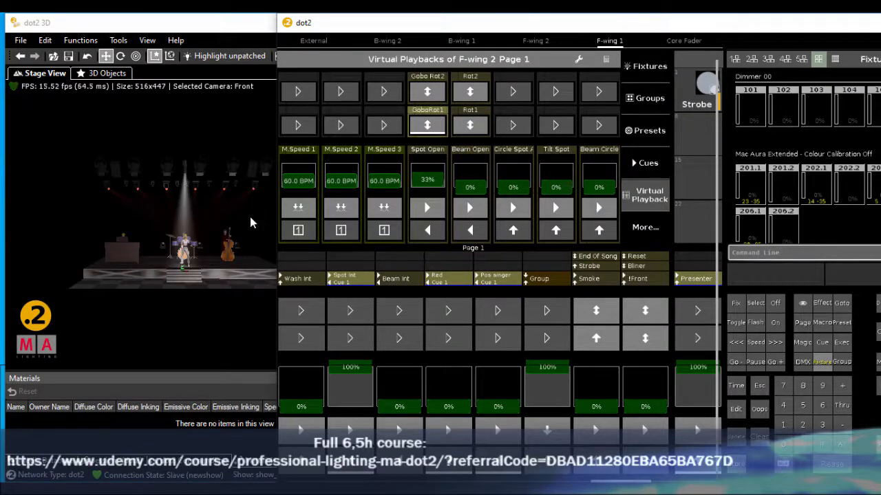
click(192, 31)
click(440, 60)
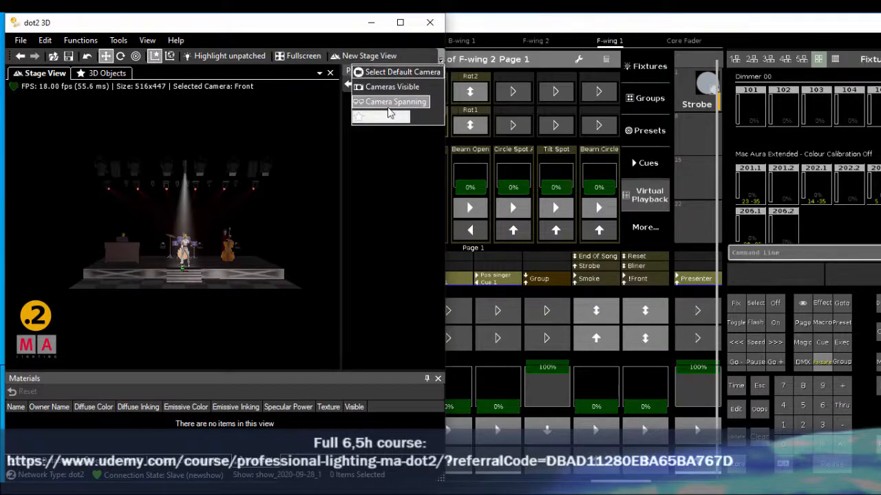
click(385, 117)
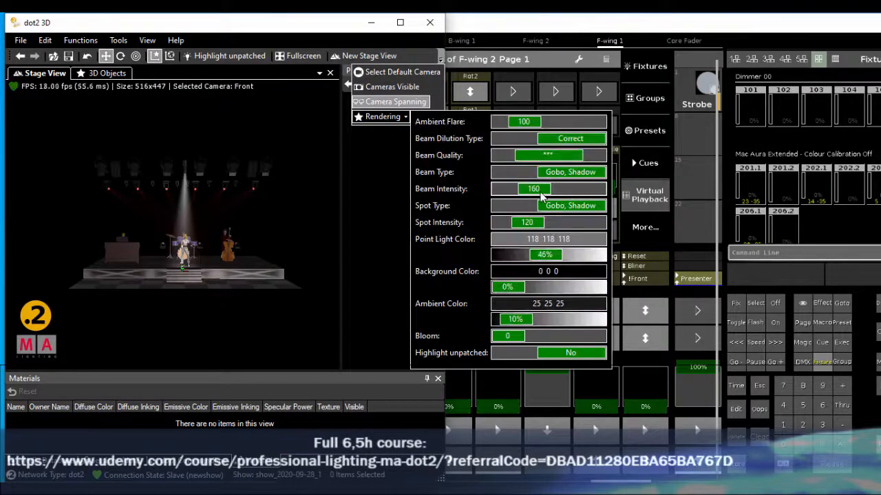
drag(542, 195, 576, 192)
click(438, 119)
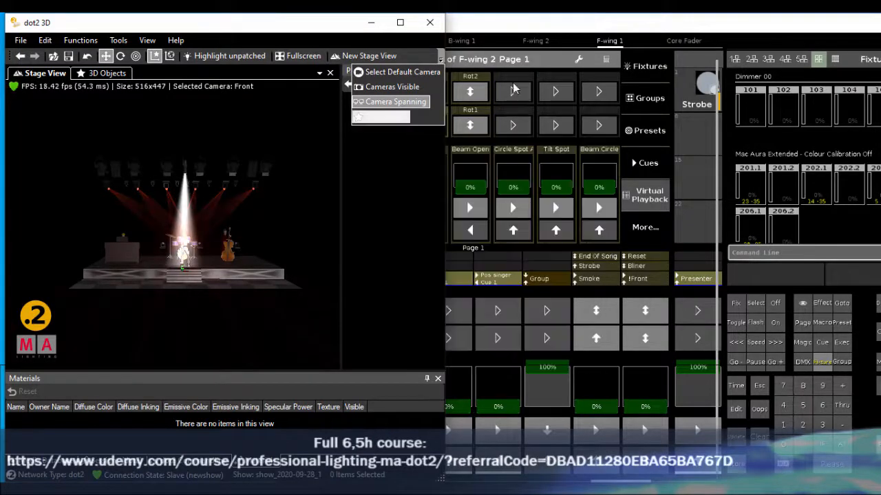
Step: Back in dot2, set the Presenter fader to 51%, the Front fader to 37% and the Wash fader to 57%
click(551, 26)
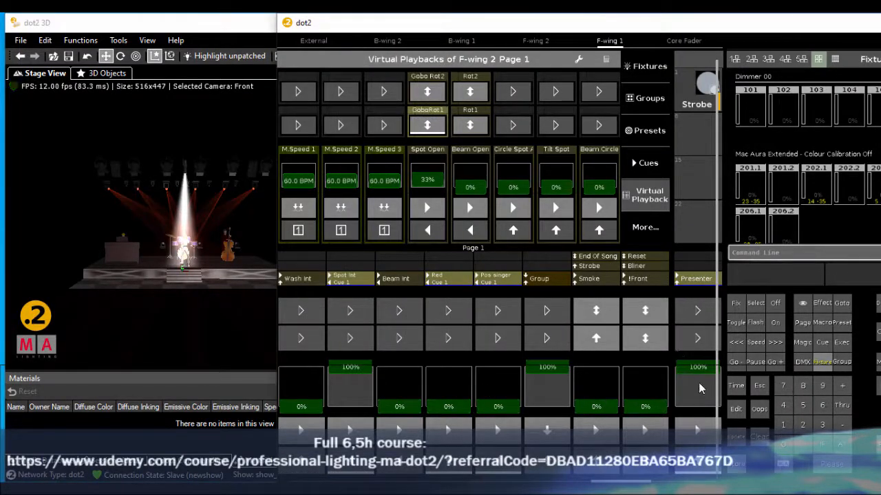
scroll(697, 383, down, 5)
scroll(697, 389, down, 2)
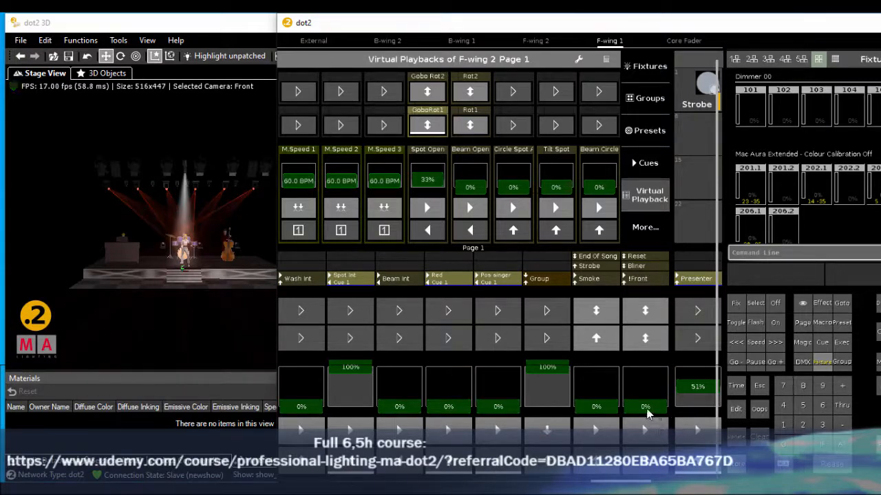
drag(645, 411, 640, 393)
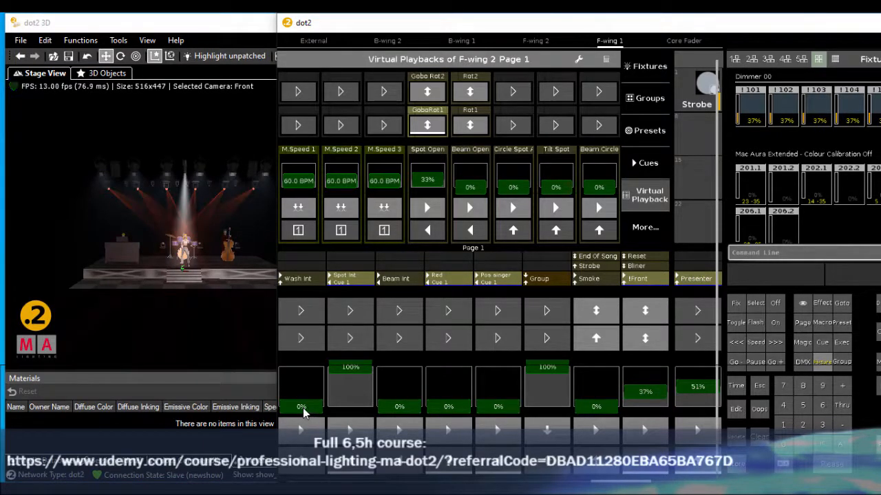
drag(303, 411, 303, 390)
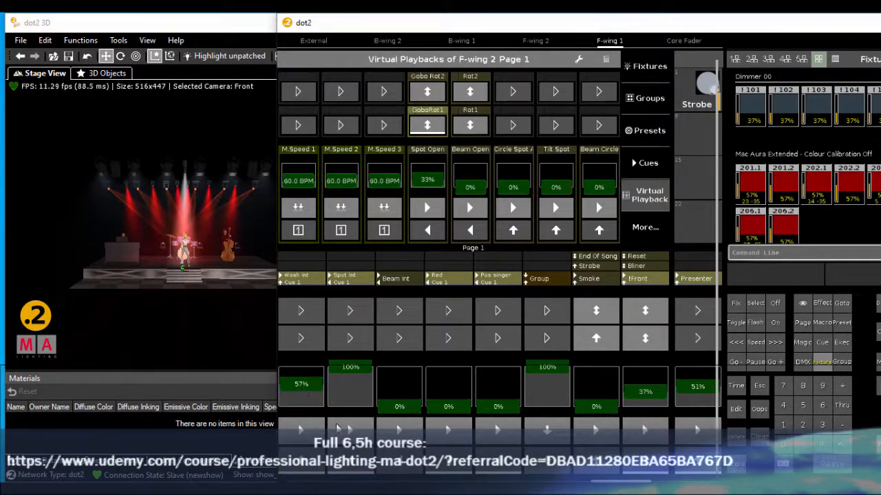
Step: Advance the Beam executor to cue 2 and test its fader with Beam Circle at 67% and 100%, returning Beam to 0%
click(399, 429)
click(399, 428)
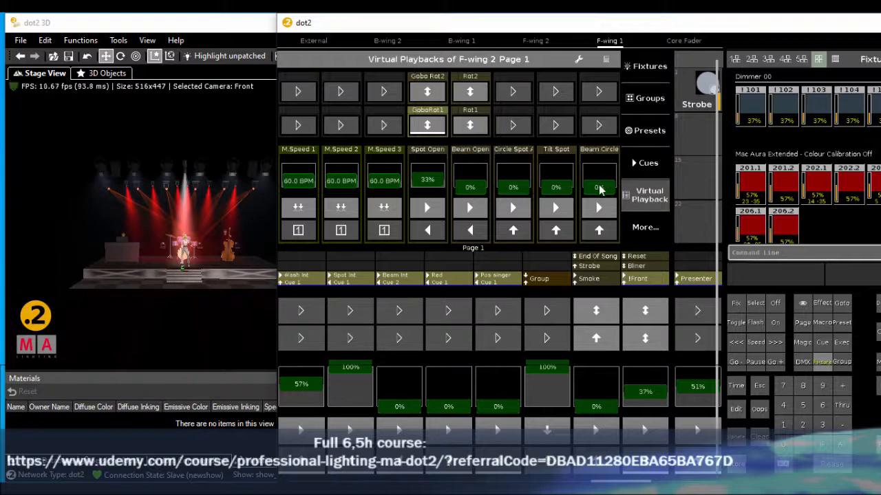
drag(598, 185, 598, 171)
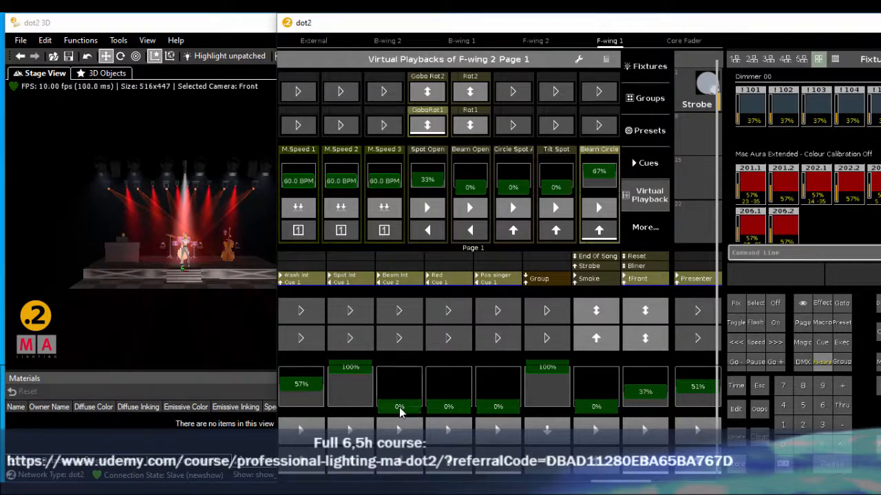
mouse_move(397, 409)
mouse_down()
mouse_move(402, 359)
mouse_move(394, 421)
mouse_up()
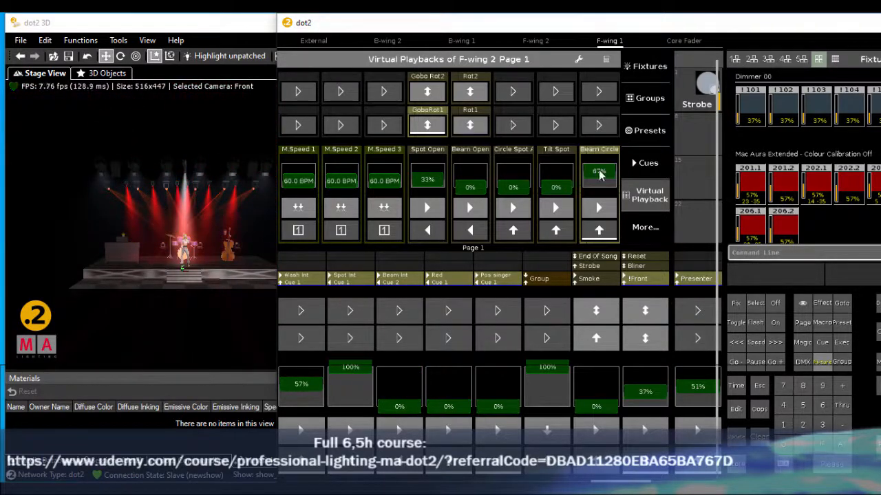
drag(599, 175, 600, 159)
drag(405, 410, 401, 428)
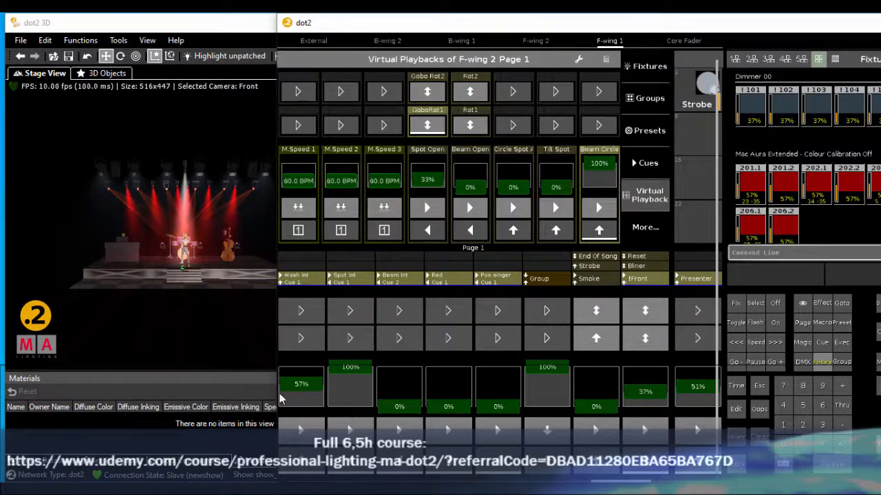
Step: Start the Wash dimmer chase in cue 2, step the position executor through Pos Singer Up to XX XX, and lower the Spot fader to 0%
click(305, 431)
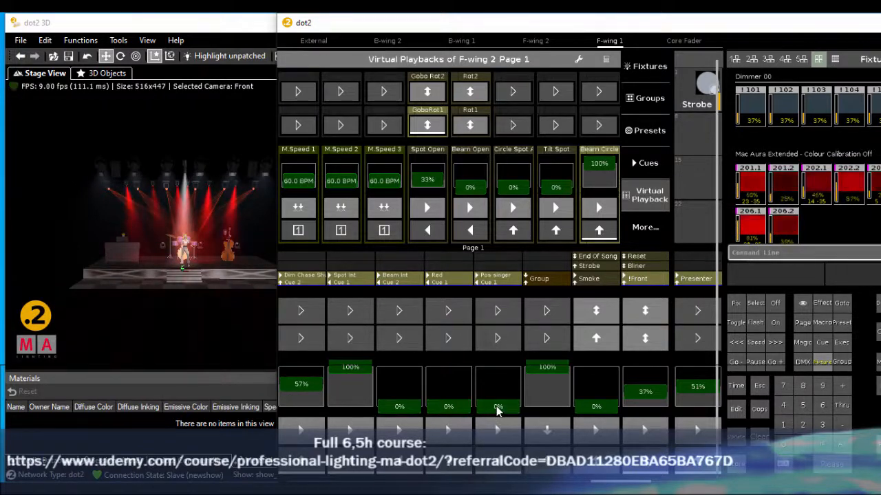
drag(498, 410, 499, 357)
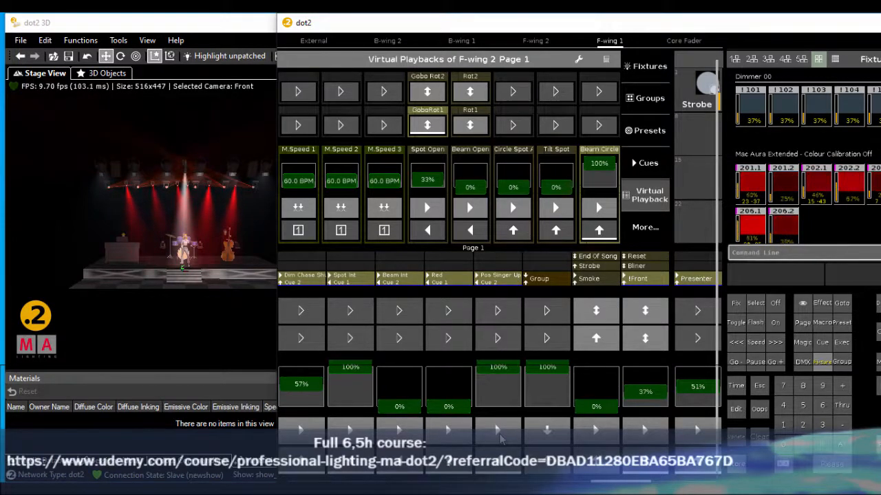
drag(354, 366, 356, 406)
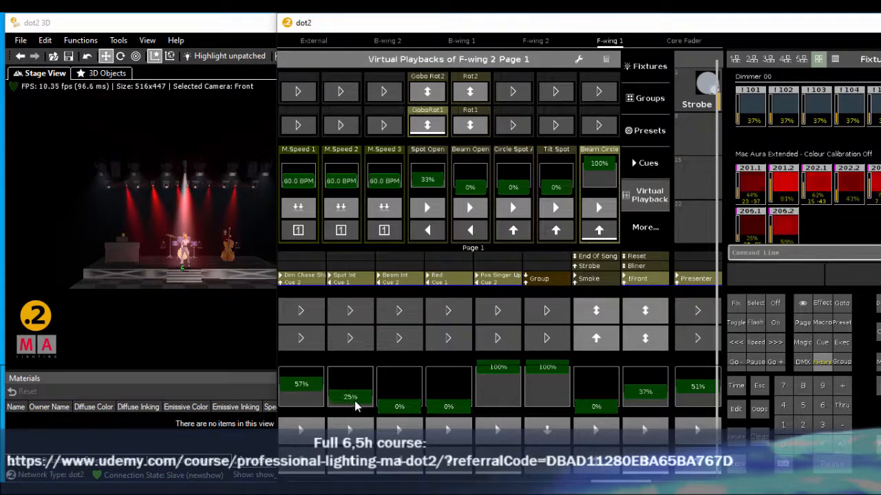
click(497, 440)
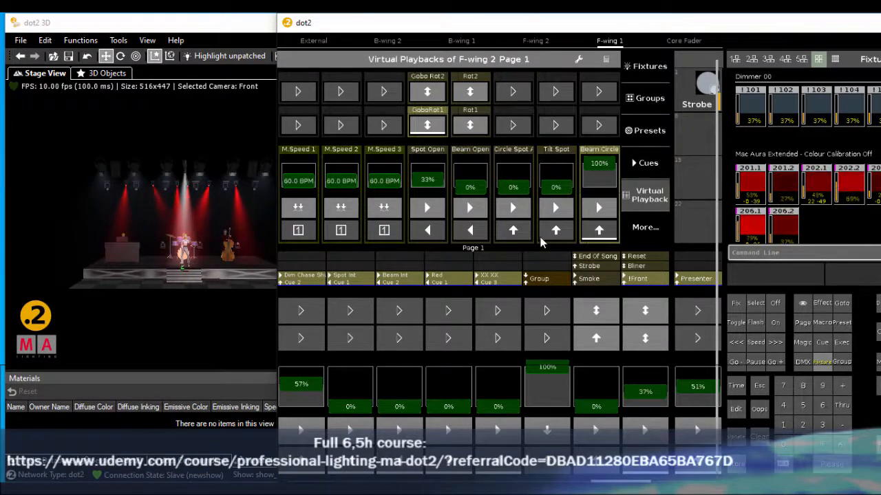
Step: Lower the Beam Circle fader to 0%, advance the Beam executor to Block Chase, and set its fader to 25%
click(599, 192)
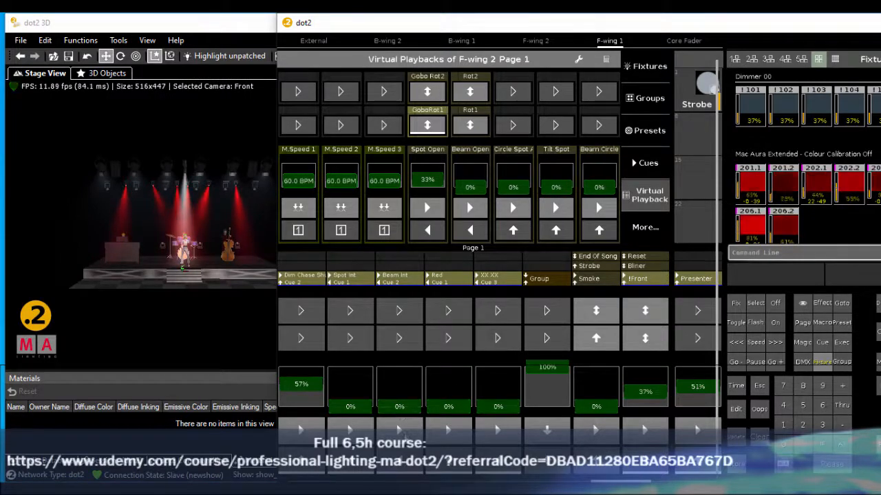
click(399, 429)
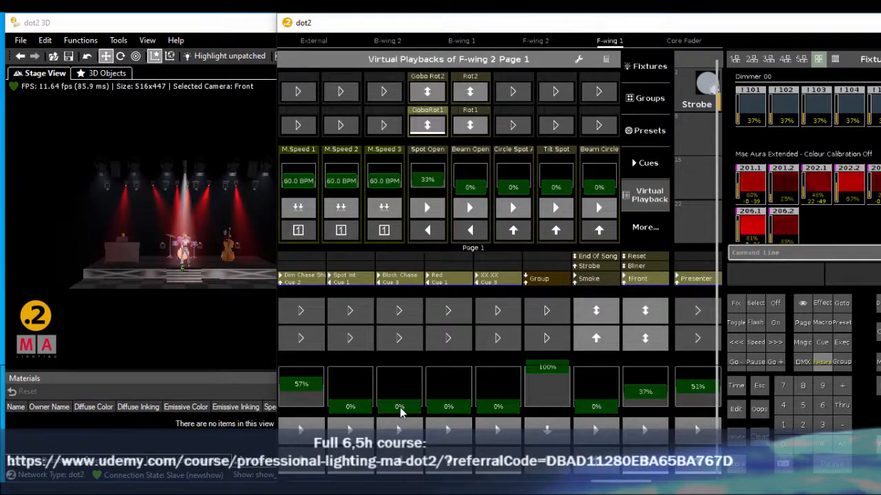
drag(399, 408, 399, 399)
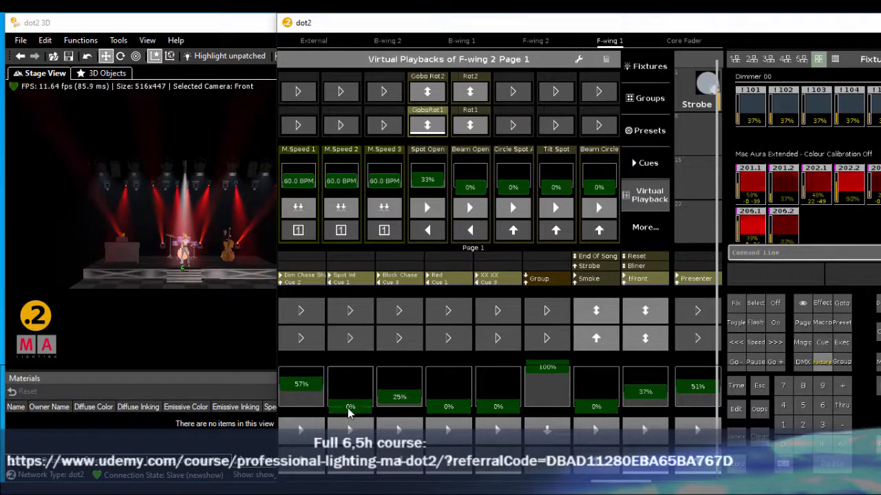
Step: Raise the Spot fader to 100%, lower the Beam fader to 0%, and start the Circle Spot effect
drag(348, 411, 357, 371)
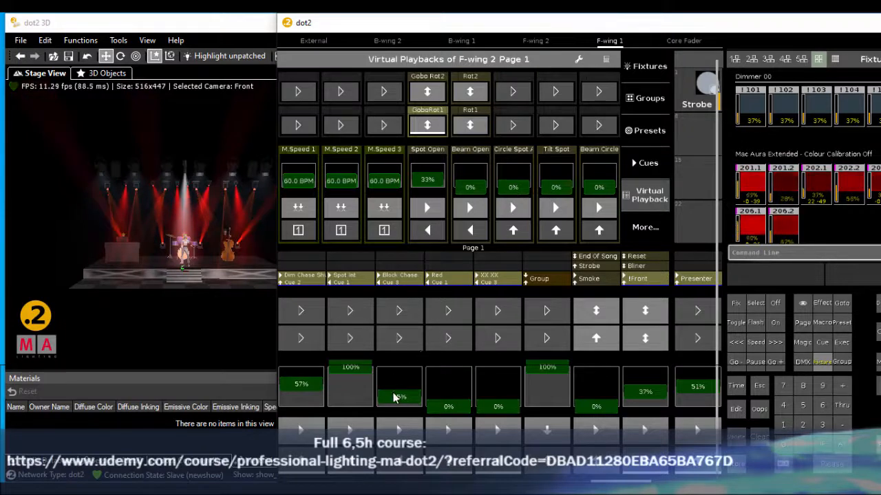
drag(396, 404, 391, 410)
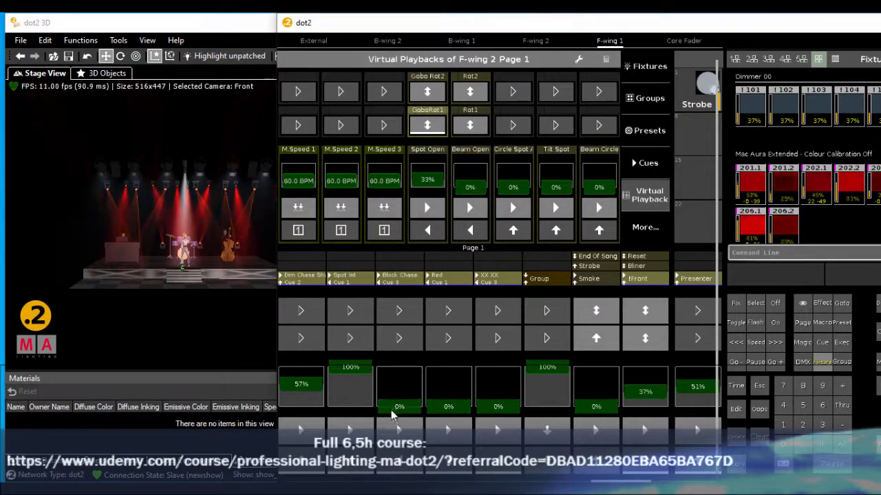
click(518, 210)
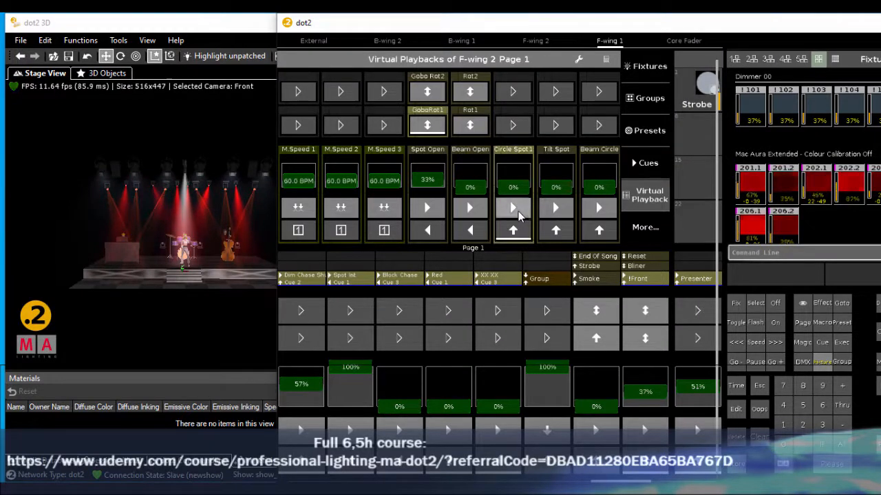
Step: Run spot movement Sym Effect 2 at 20%, then clear the look with End Of Song and lower the Presenter fader to 0%
drag(515, 189, 507, 182)
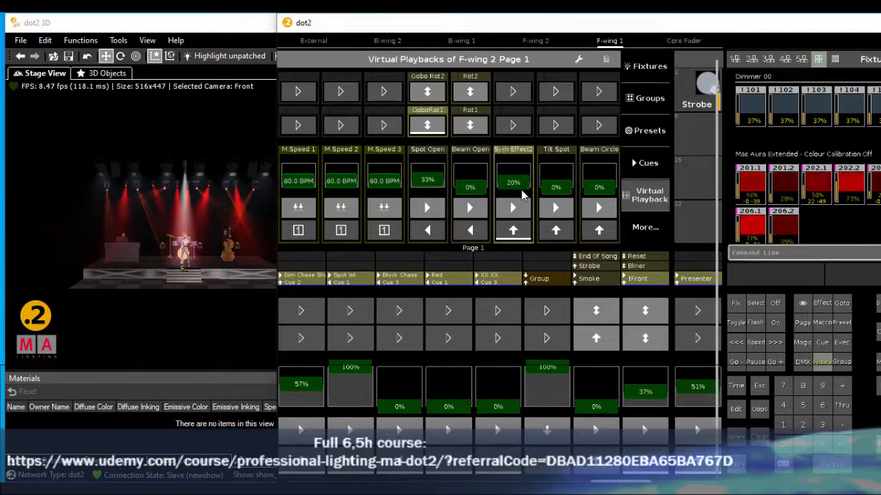
click(596, 313)
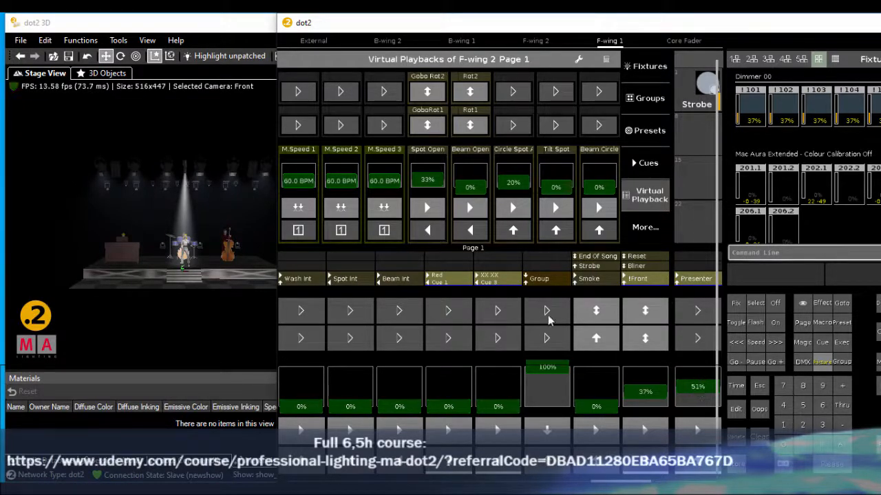
drag(697, 390, 692, 411)
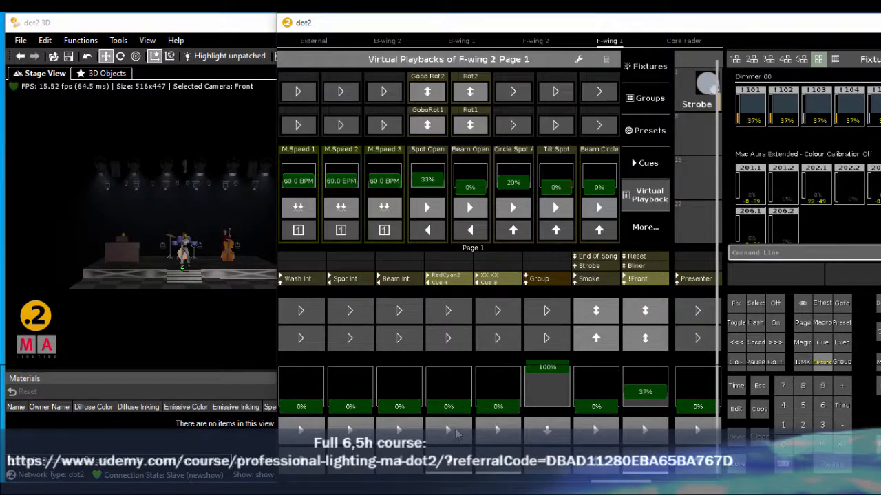
Step: Select colour RedCyan2 and position A, and bring up Beam cue 2 at 100% with Beam Circle at 96%
click(494, 432)
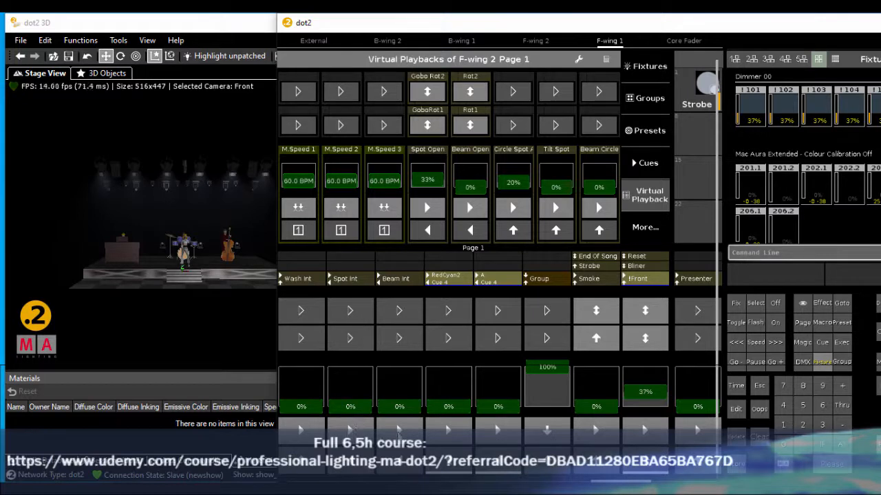
click(399, 430)
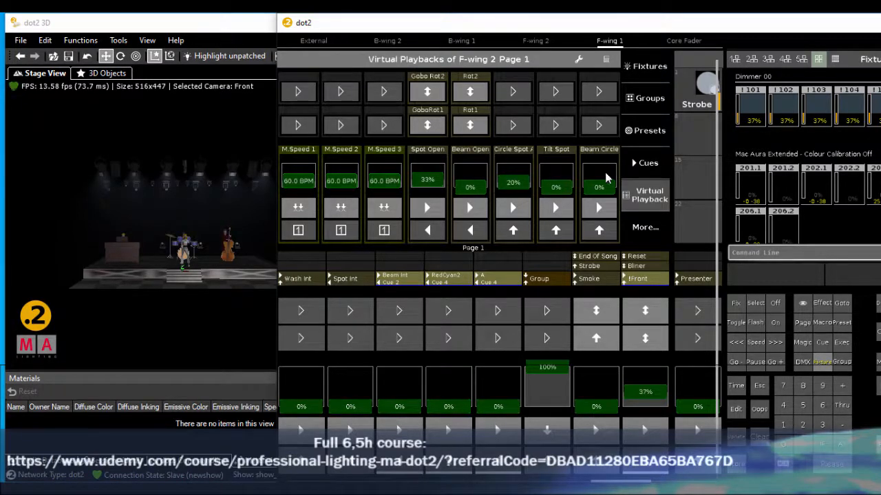
drag(597, 191, 596, 167)
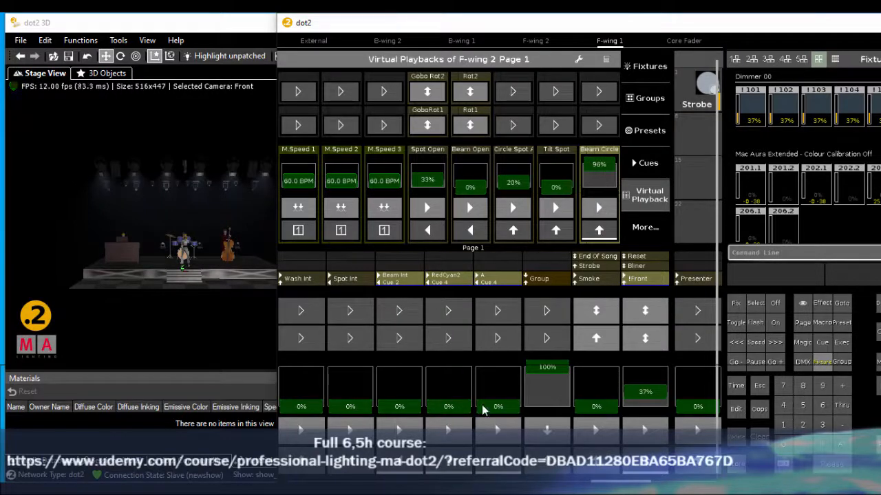
drag(396, 410, 396, 361)
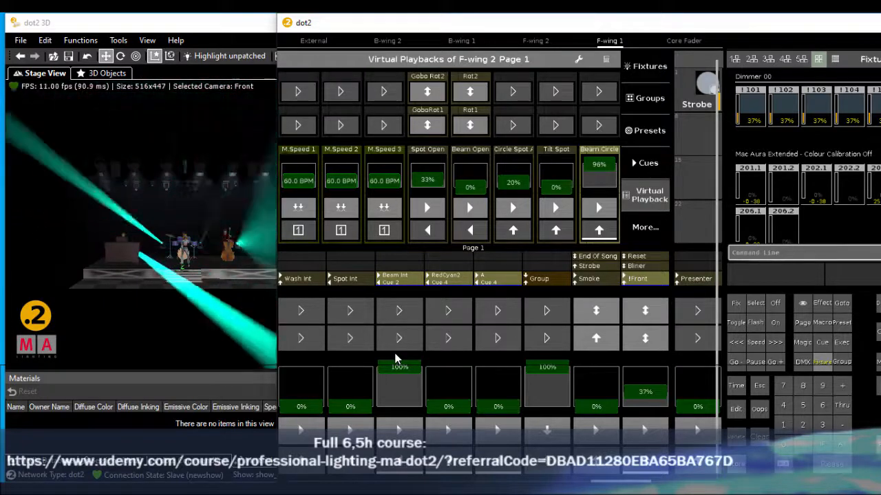
Step: Start the Wash dimmer chase in cue 2 at a tapped M.Speed 1 tempo of about 97 BPM and raise the Wash fader to 100%
click(301, 430)
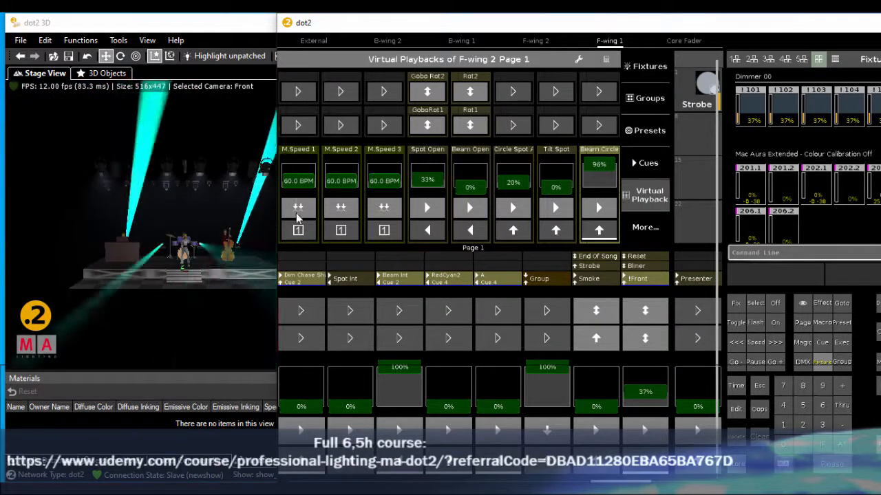
click(297, 208)
click(297, 209)
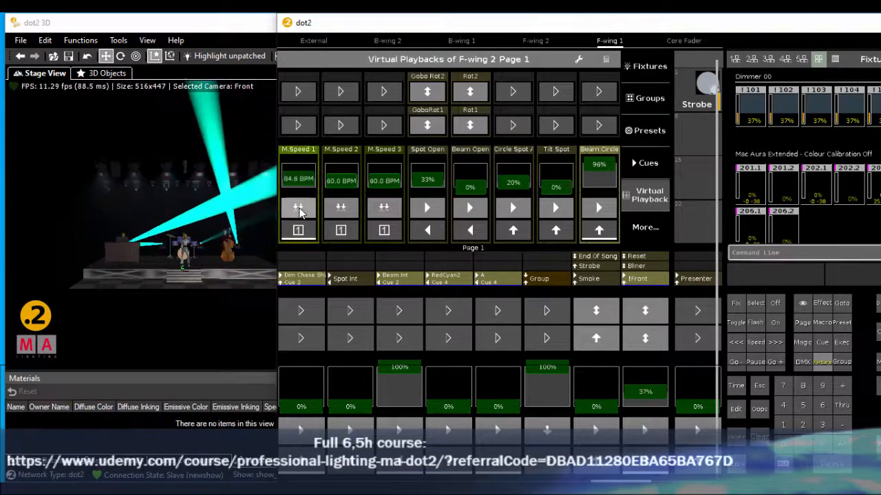
click(301, 212)
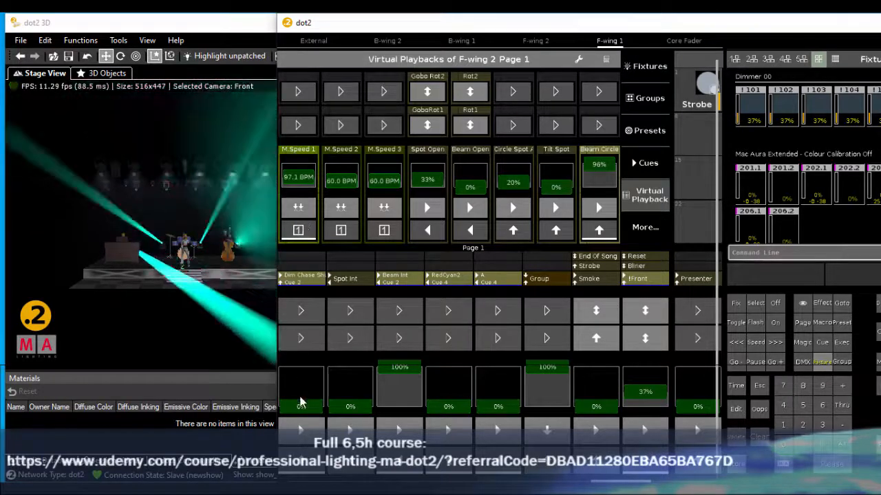
drag(301, 412, 309, 359)
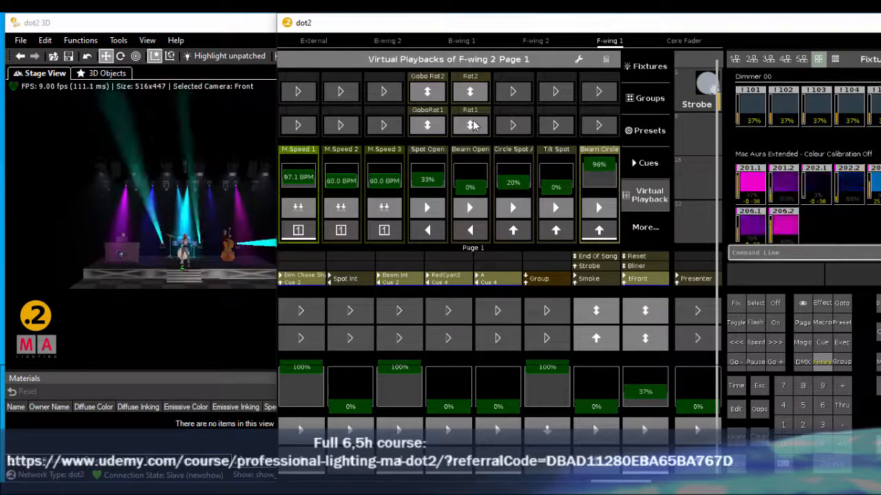
Step: Advance the Beam Open executor to cue 2 and set its fader to 69%
click(468, 208)
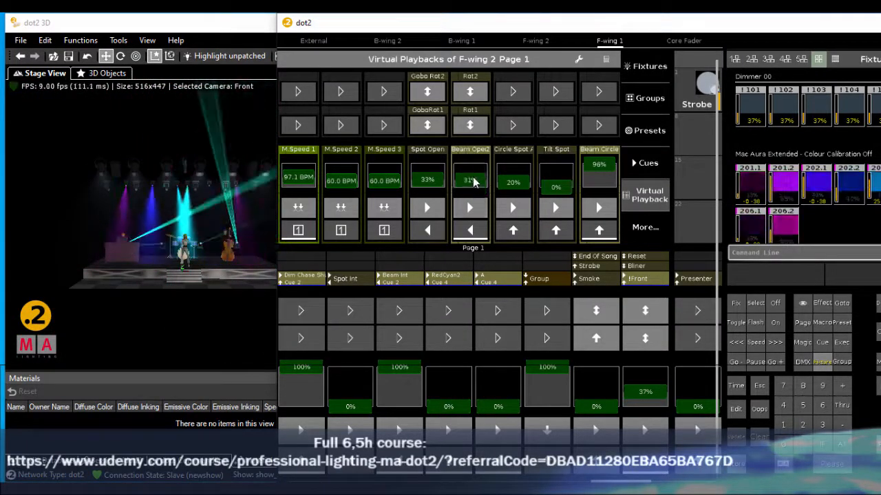
drag(473, 198, 471, 173)
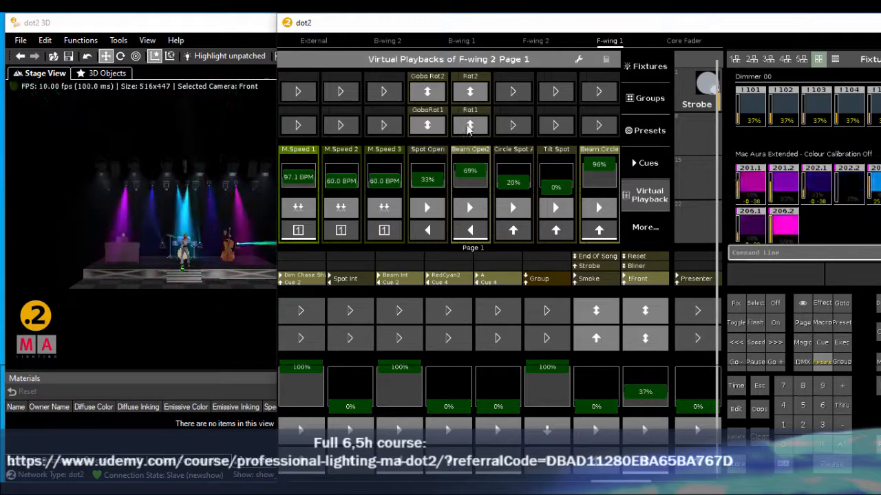
Step: Advance the Spot Open executor to cue 3 with Gobo Rot2 on, and swap the looks by setting Spot to 100% and Beam to 0%
click(423, 211)
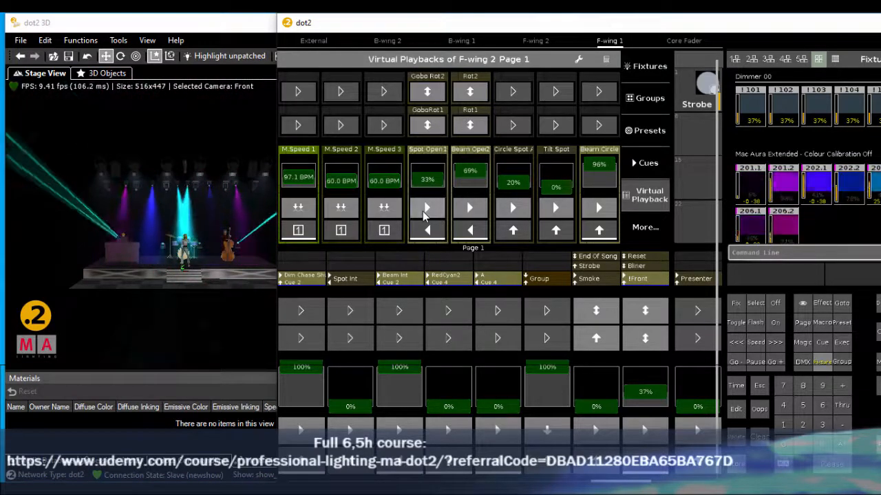
click(422, 211)
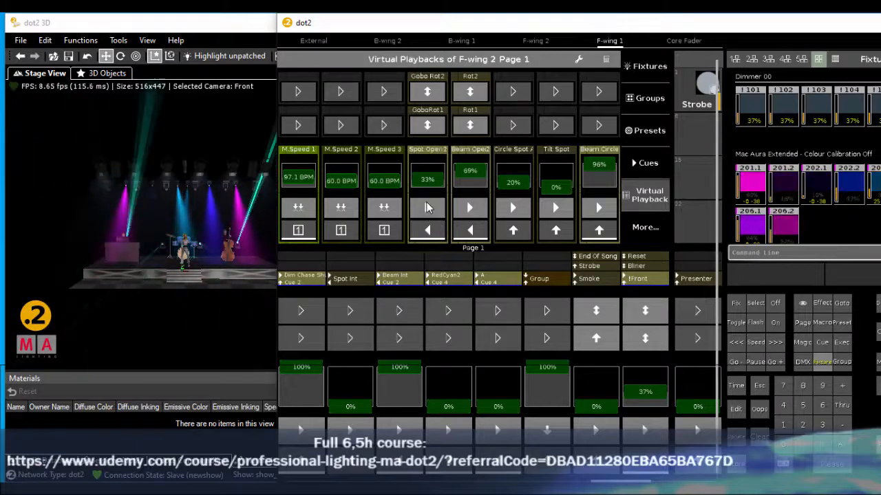
click(427, 91)
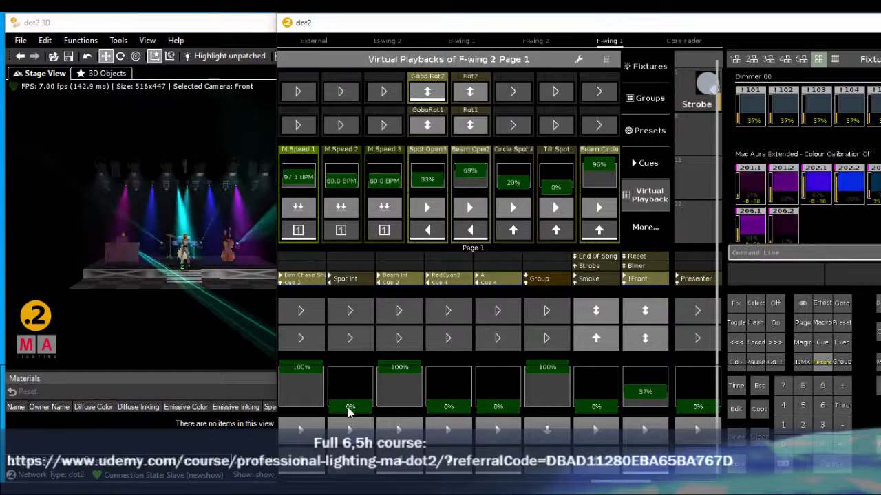
drag(349, 411, 394, 410)
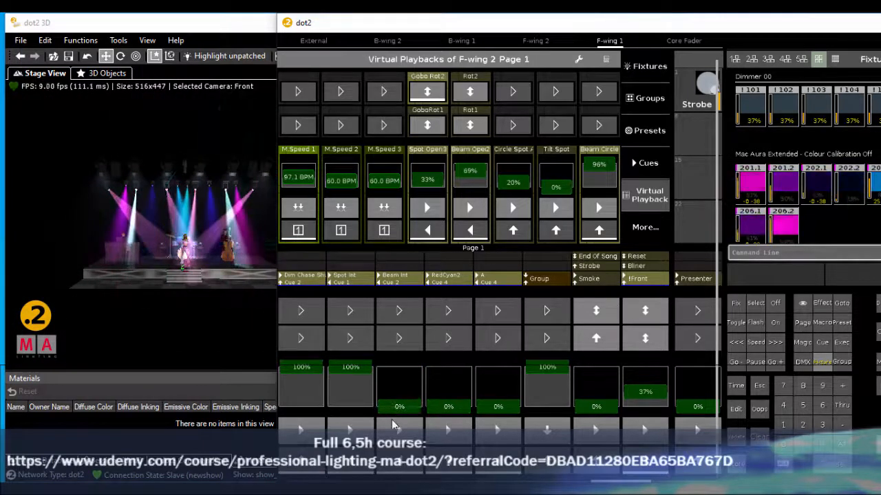